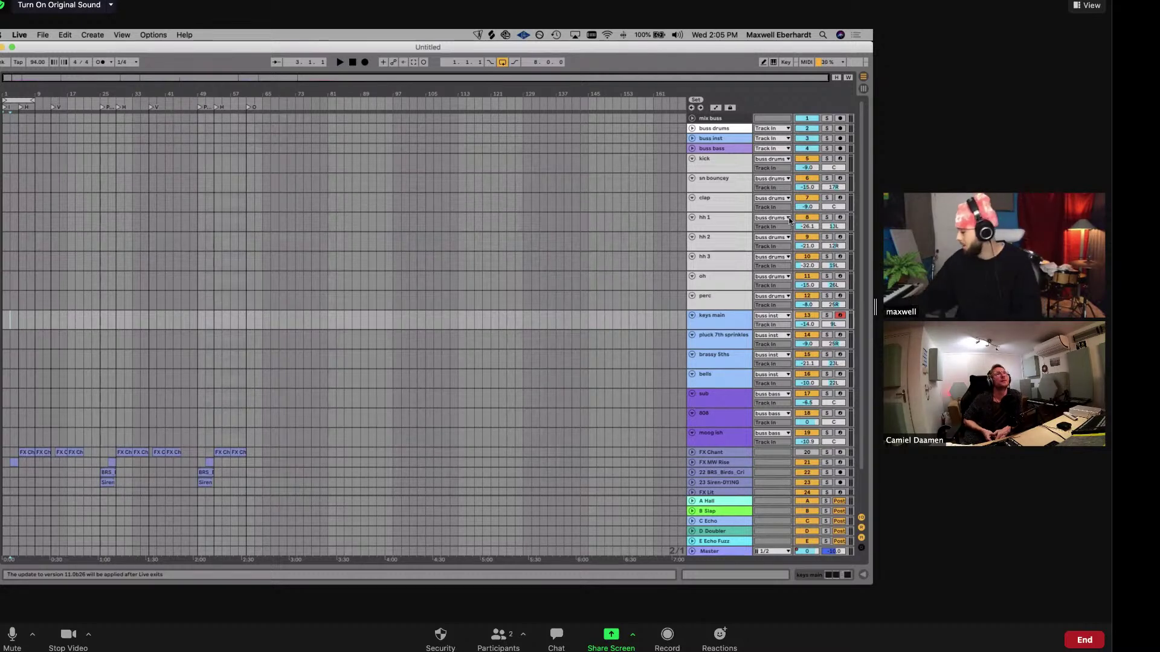
Select the keys main track and set a four-bar loop over the intro, from bar 1 to bar 5
{"action": "left_click", "coordinate": [724, 319]}
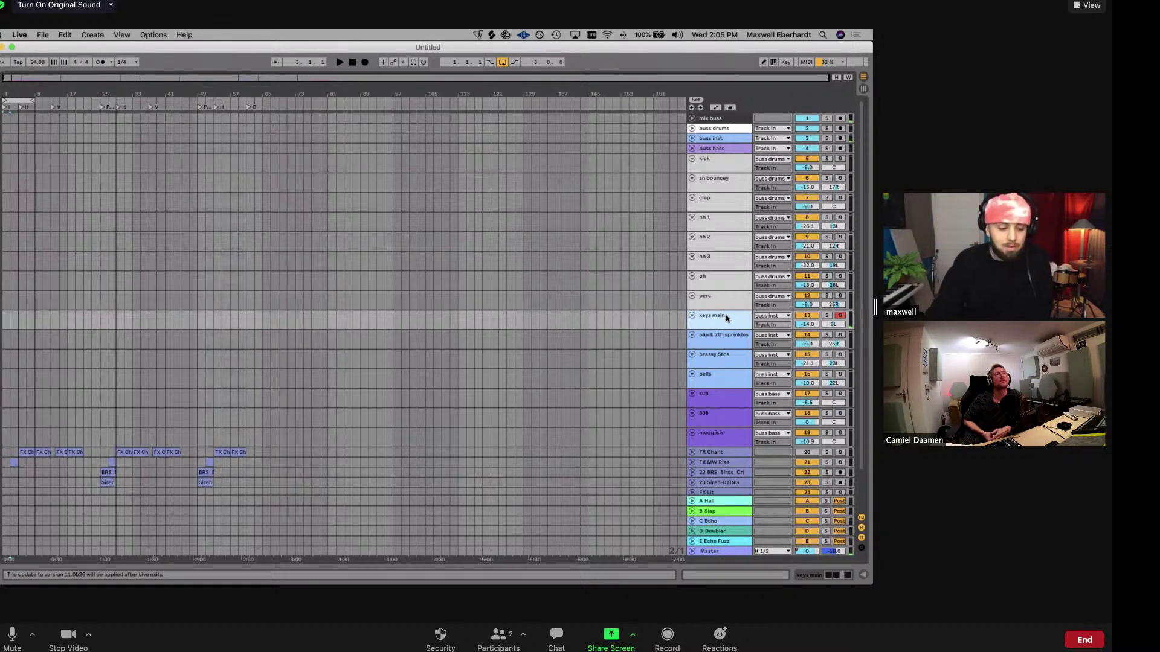
{"action": "left_click_drag", "start_coordinate": [140, 91], "coordinate": [140, 98]}
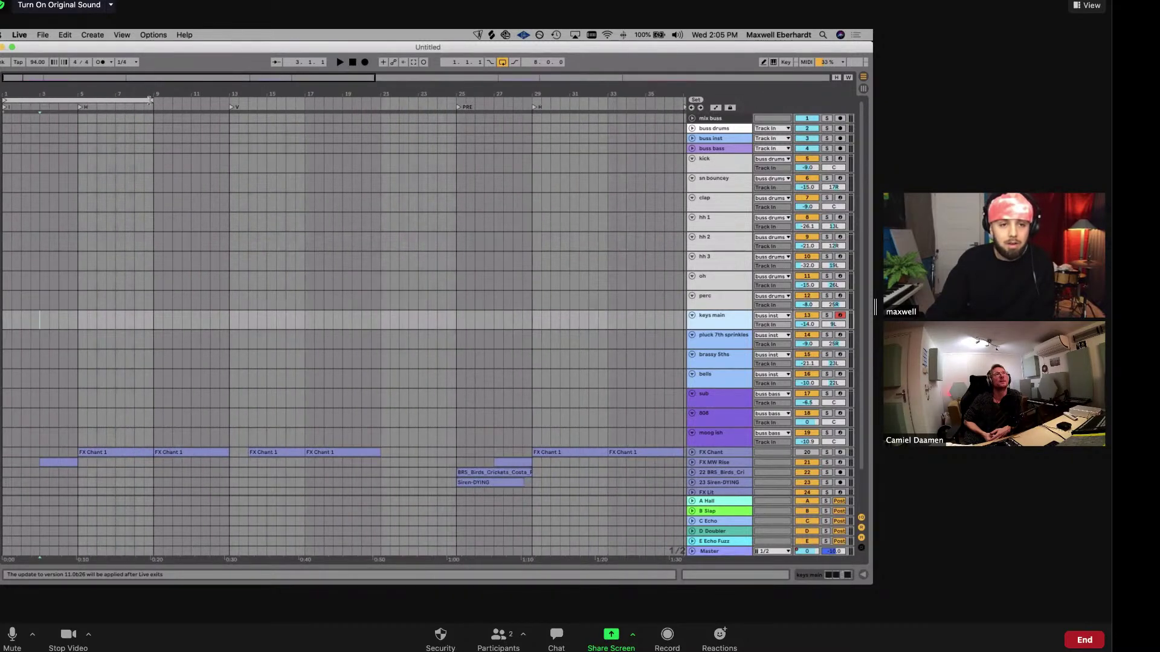
{"action": "left_click_drag", "start_coordinate": [78, 320], "coordinate": [4, 335]}
{"action": "double_click", "coordinate": [5, 320]}
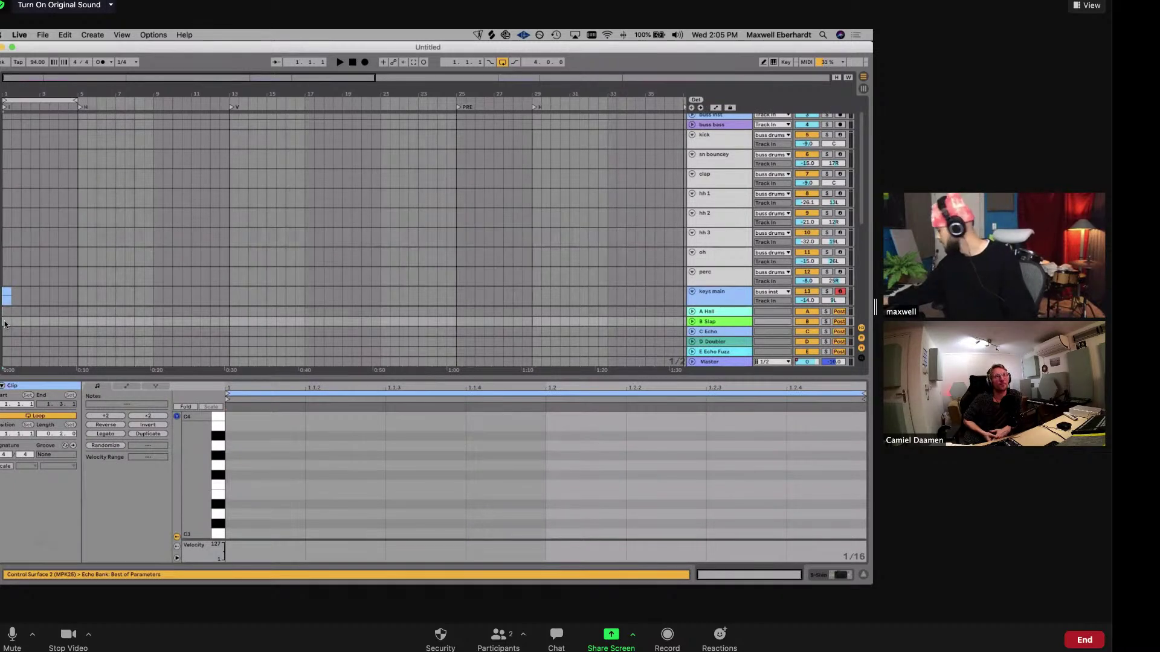
{"action": "left_click", "coordinate": [12, 296]}
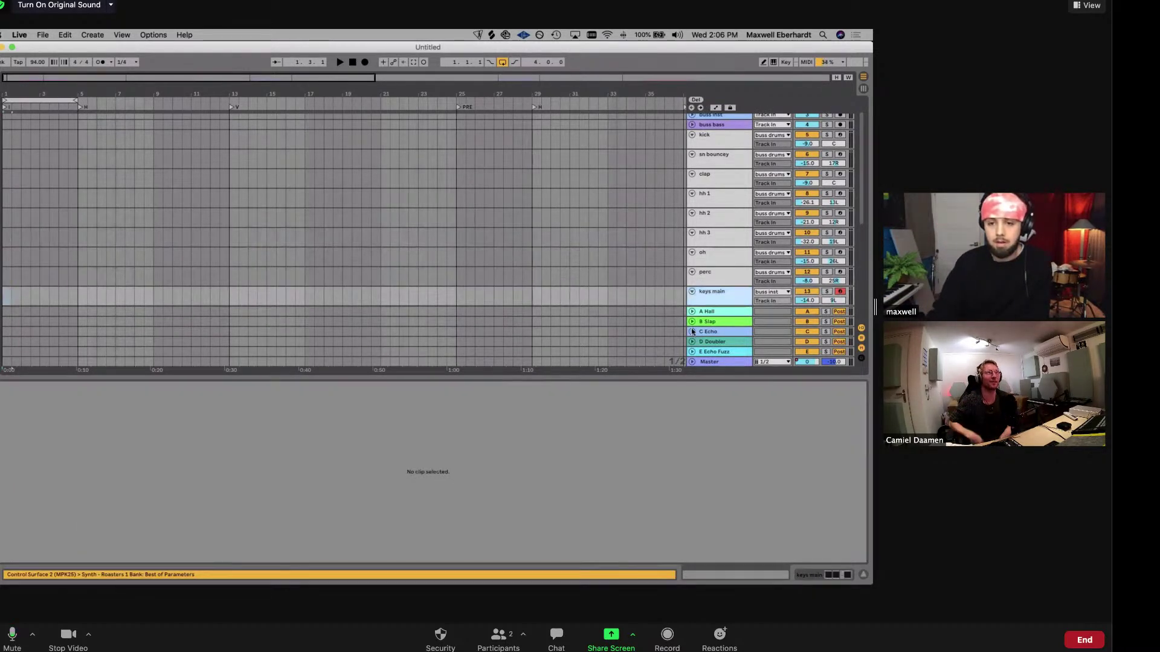
{"action": "left_click", "coordinate": [863, 575]}
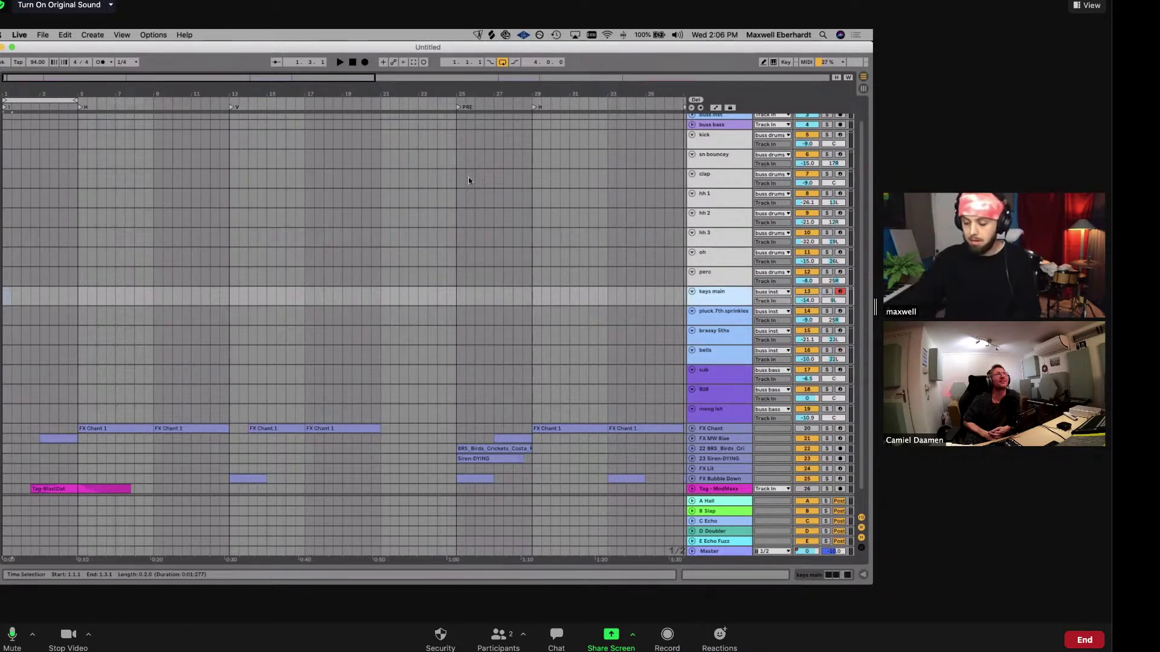
Enlarge the keys main track to show its input routing and set its monitoring to Off
{"action": "double_click", "coordinate": [718, 301]}
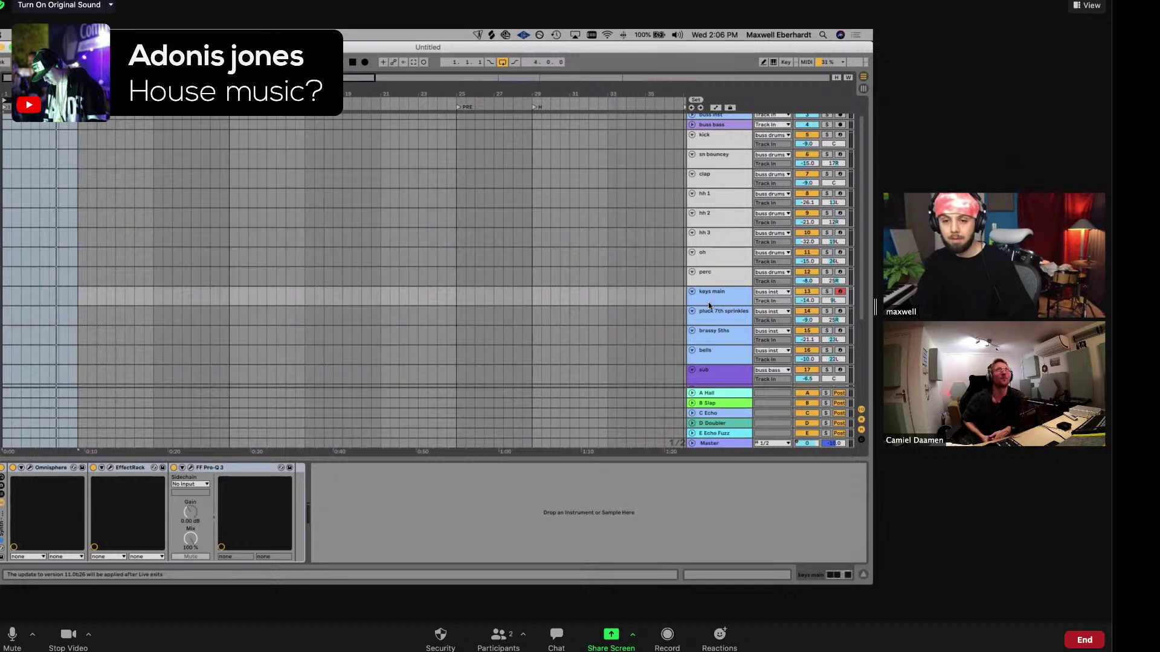
{"action": "left_click_drag", "start_coordinate": [709, 306], "coordinate": [719, 333]}
{"action": "left_click", "coordinate": [784, 309]}
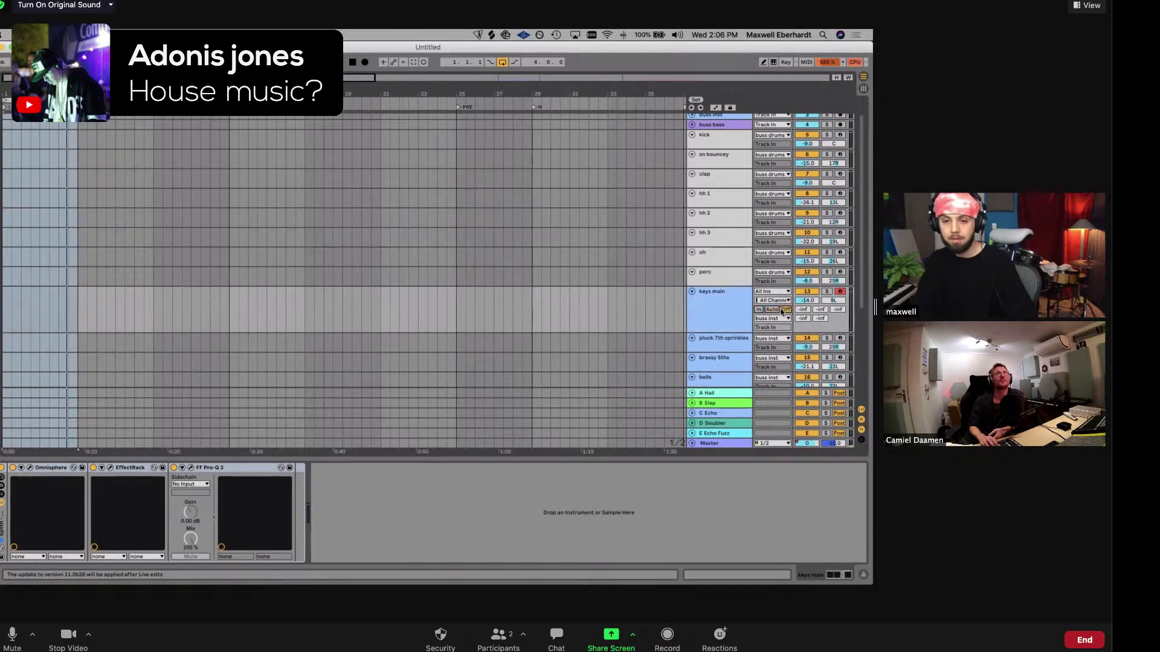
Unfold the FX MW Rise track in the arrangement to show its clip content near the intro
{"action": "scroll", "coordinate": [465, 280], "scroll_direction": "down", "scroll_amount": 5}
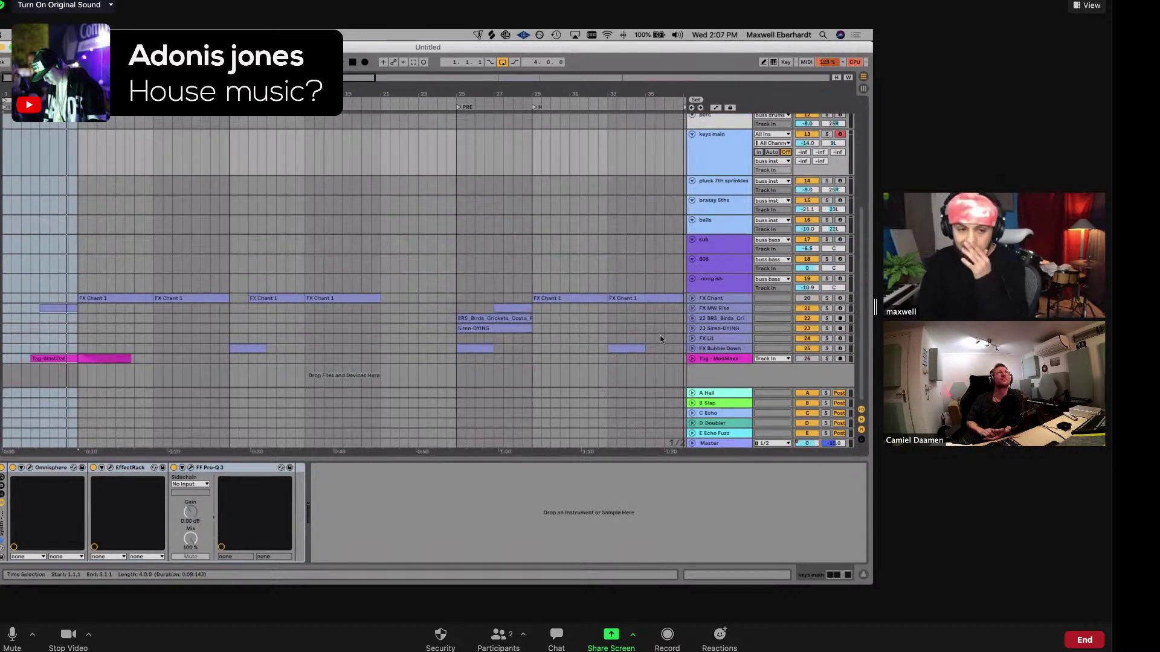
{"action": "key", "text": "minus"}
{"action": "key", "text": "minus"}
{"action": "key", "text": "minus"}
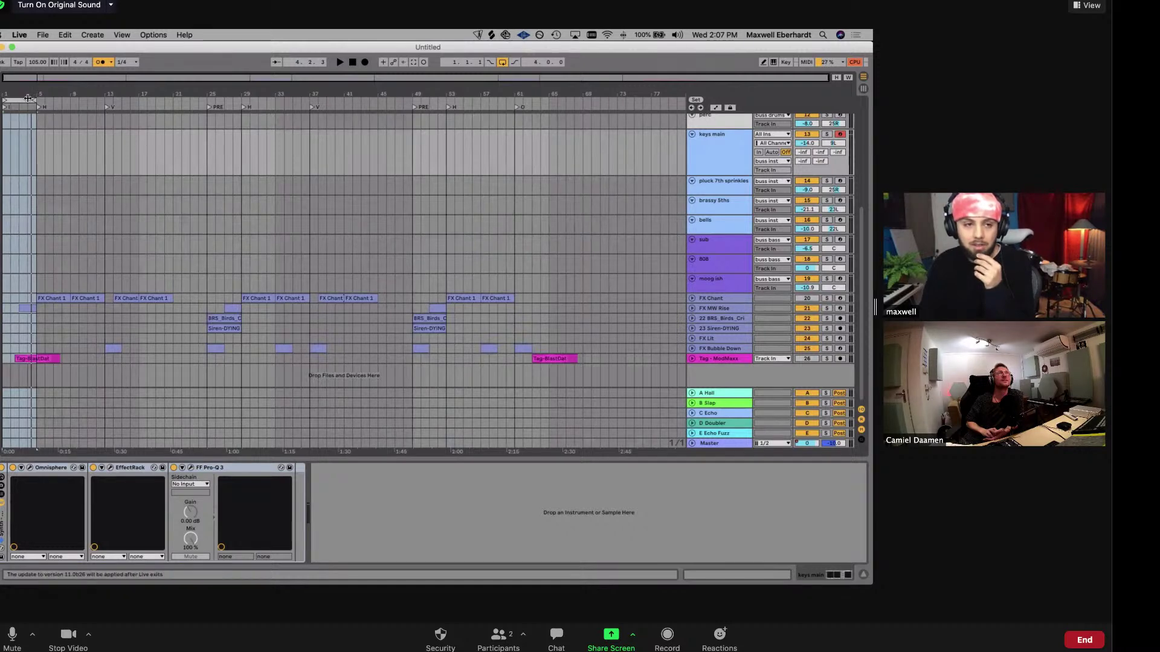
{"action": "left_click_drag", "start_coordinate": [27, 99], "coordinate": [761, 359]}
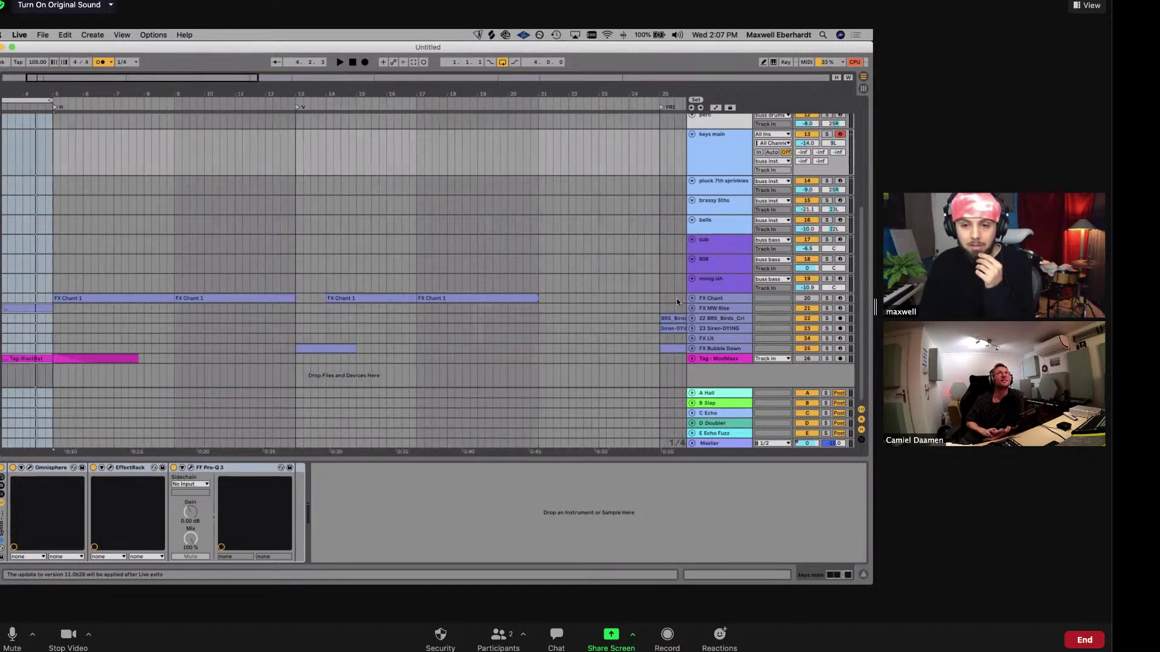
{"action": "left_click", "coordinate": [692, 309]}
{"action": "scroll", "coordinate": [99, 164], "scroll_direction": "left", "scroll_amount": 2}
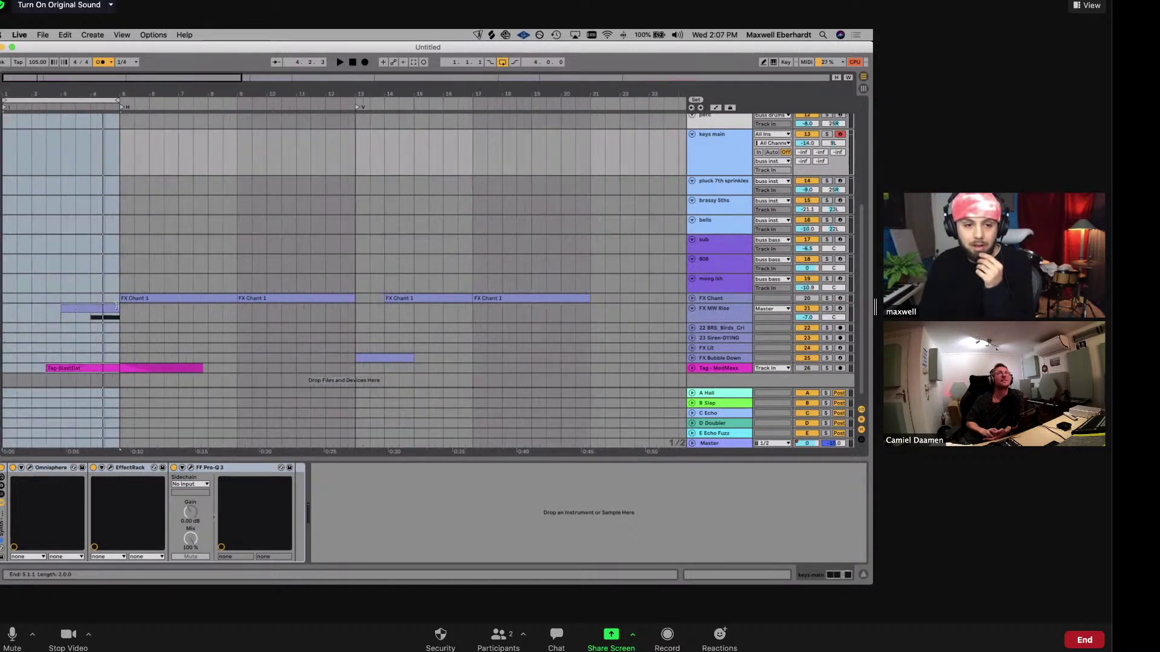
Select the FX MW Rise track to inspect its riser clip and device chain
{"action": "left_click_drag", "start_coordinate": [88, 92], "coordinate": [88, 66]}
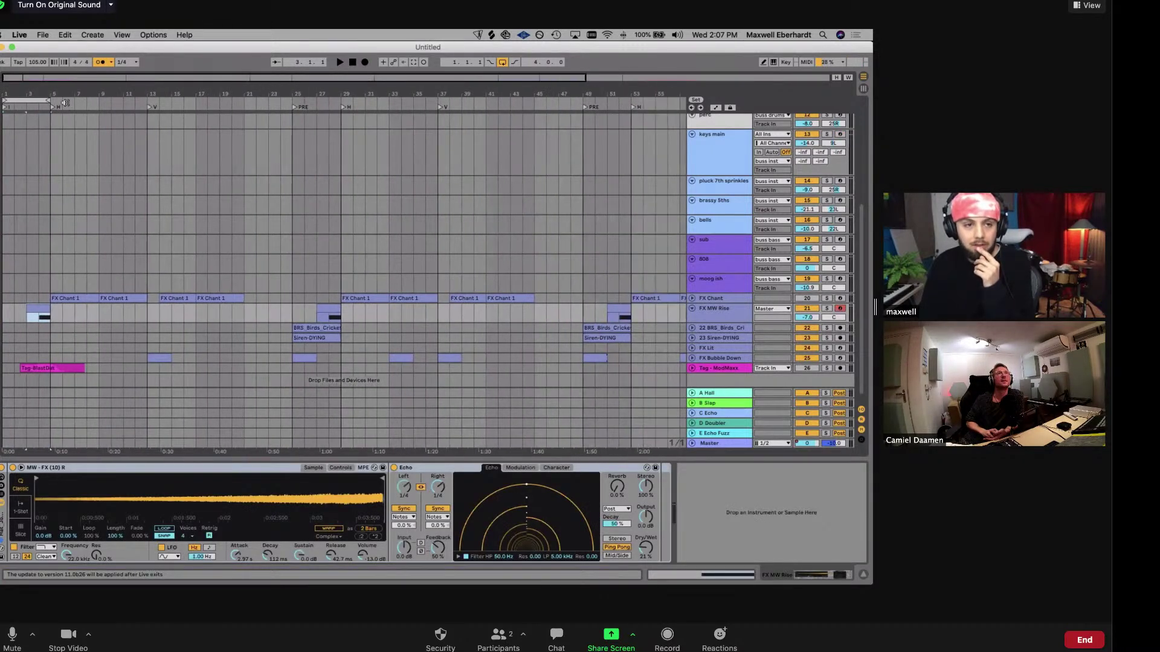
{"action": "left_click", "coordinate": [39, 100]}
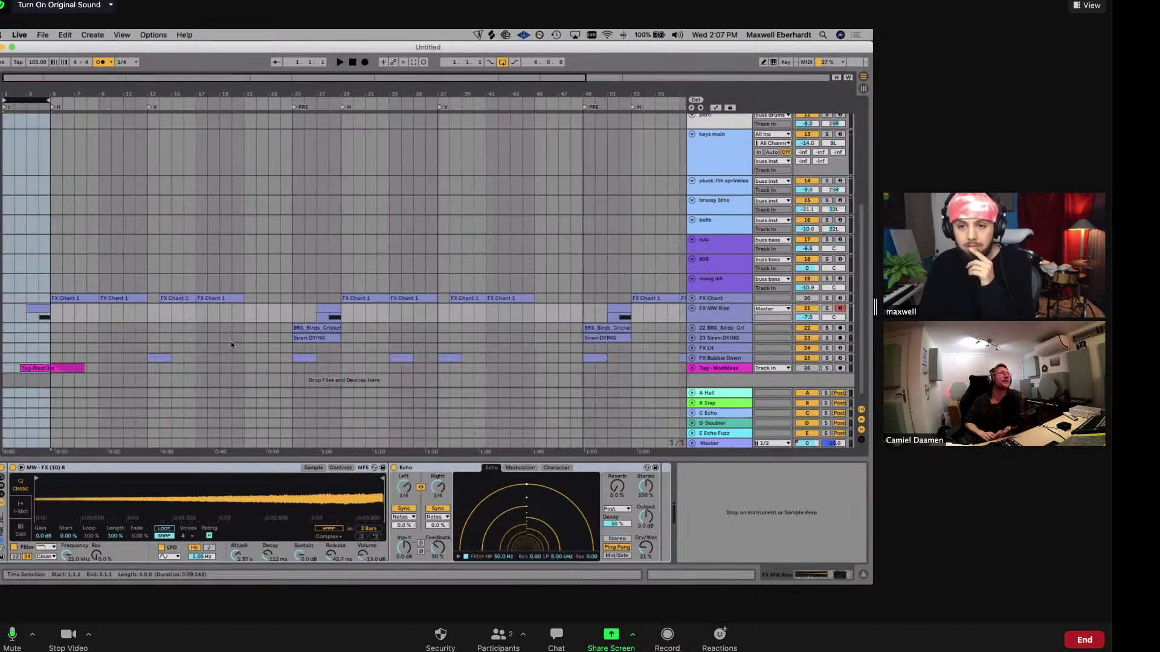
{"action": "left_click", "coordinate": [43, 314]}
{"action": "left_click", "coordinate": [720, 320]}
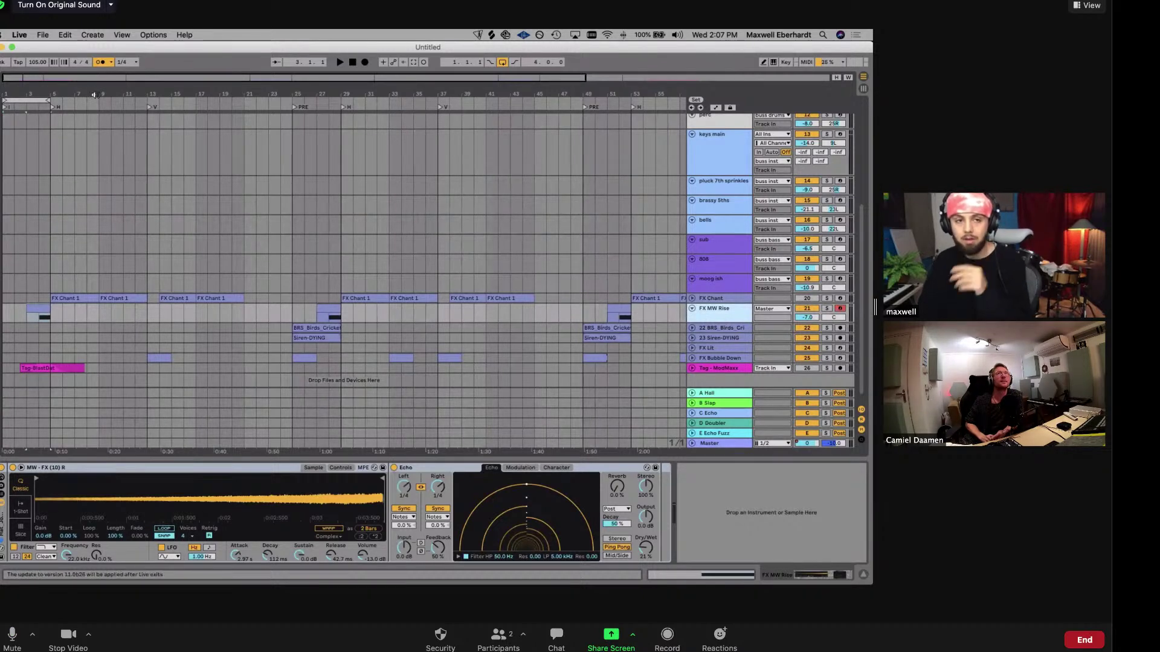
Play the intro loop to test the keys main track with the MIDI keyboard
{"action": "key", "text": "space"}
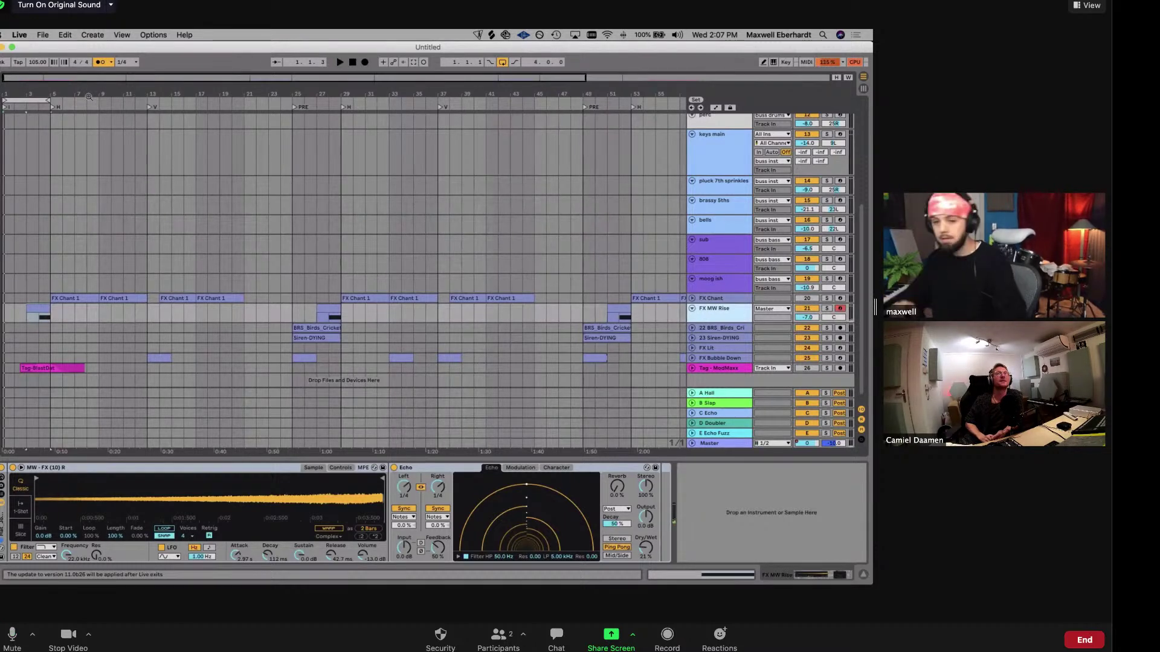
{"action": "scroll", "coordinate": [704, 218], "scroll_direction": "up", "scroll_amount": 3}
{"action": "left_click", "coordinate": [705, 219]}
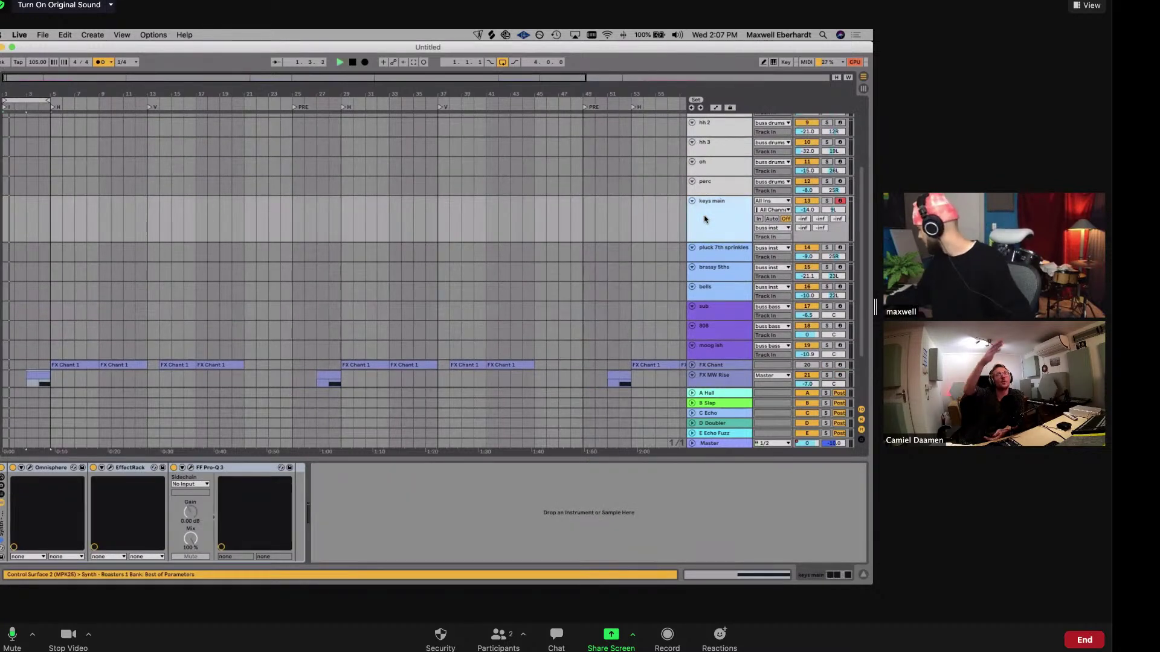
{"action": "key", "text": "space"}
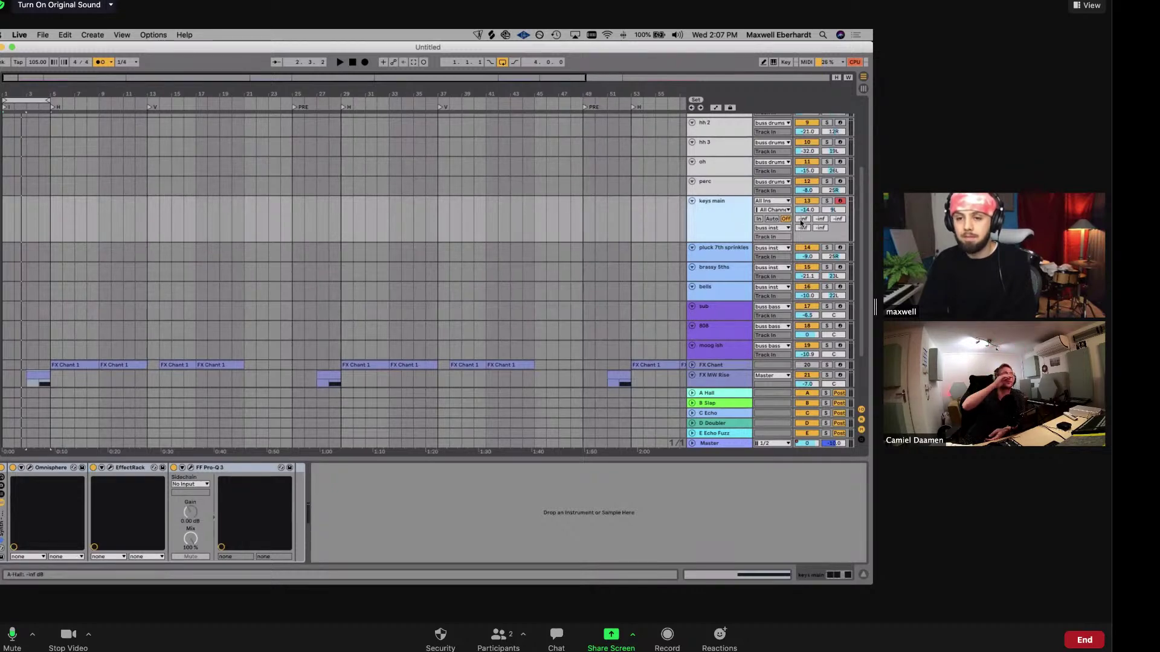
Set the keys main track's monitoring to Auto and record a four-bar chord part on it from bar 1
{"action": "left_click", "coordinate": [776, 220]}
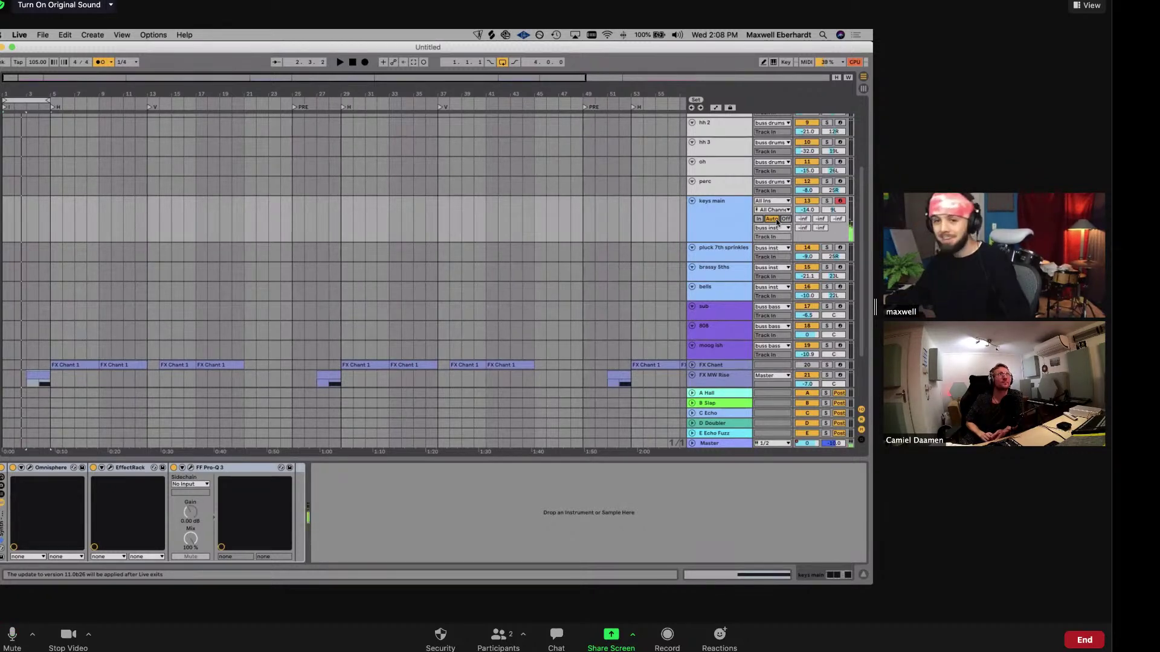
{"action": "key", "text": "F9"}
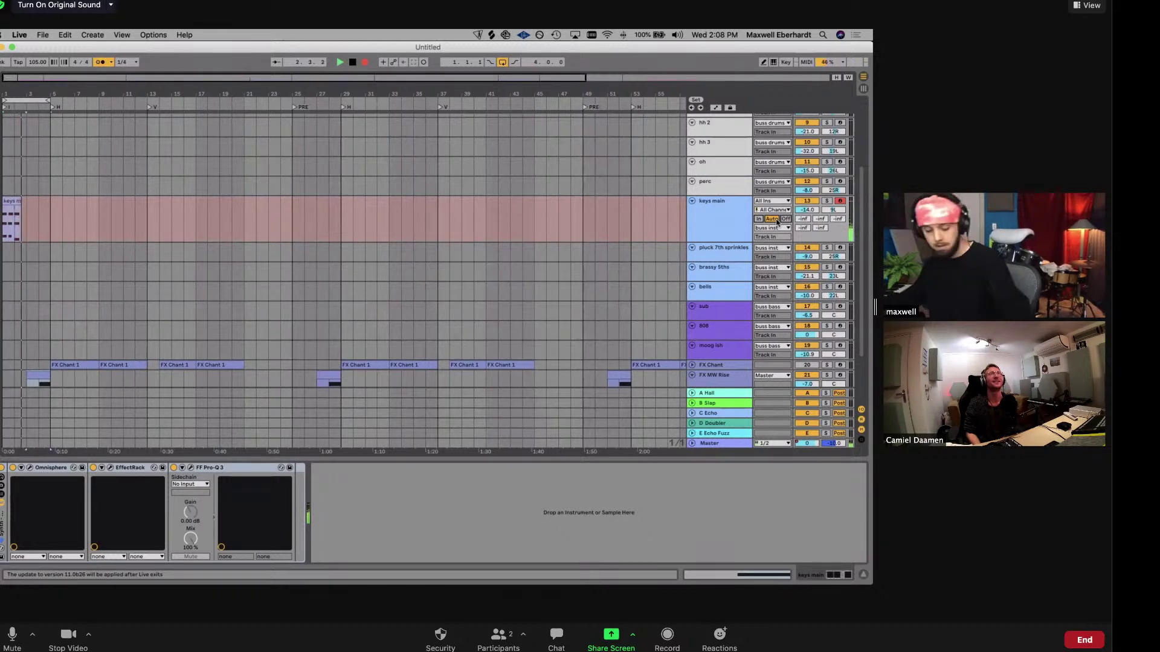
{"action": "key", "text": "F9"}
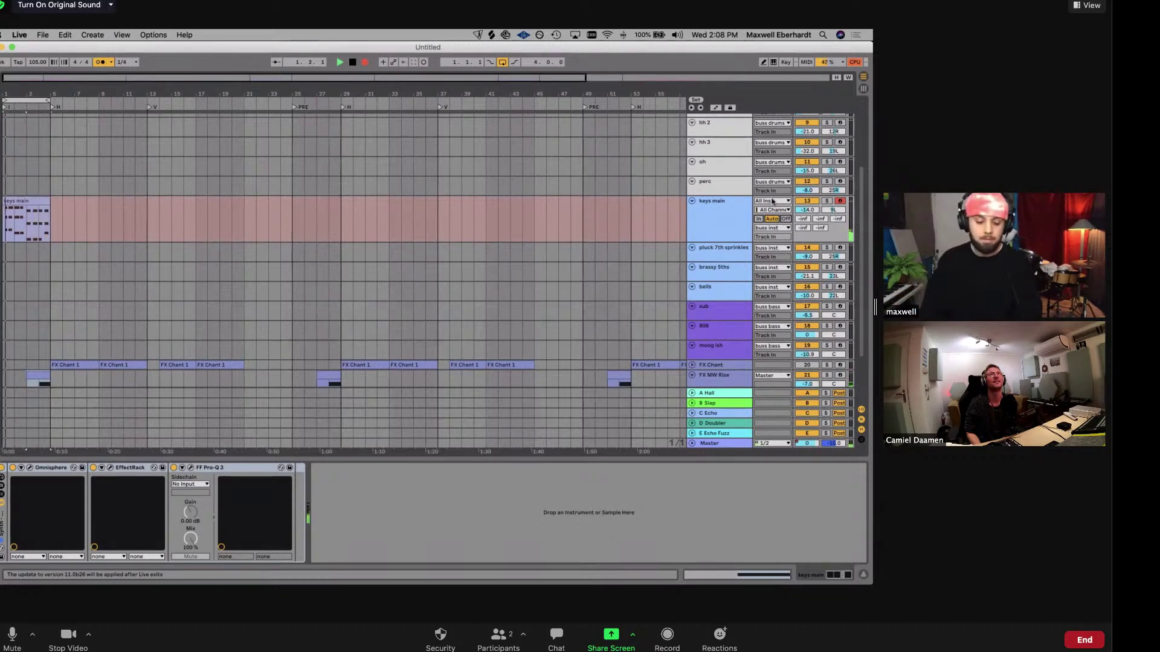
{"action": "key", "text": "F9"}
Open the recorded keys main clip and quantize the chords in bars 1 and 2 one by one
{"action": "left_click", "coordinate": [13, 200]}
{"action": "double_click", "coordinate": [13, 201]}
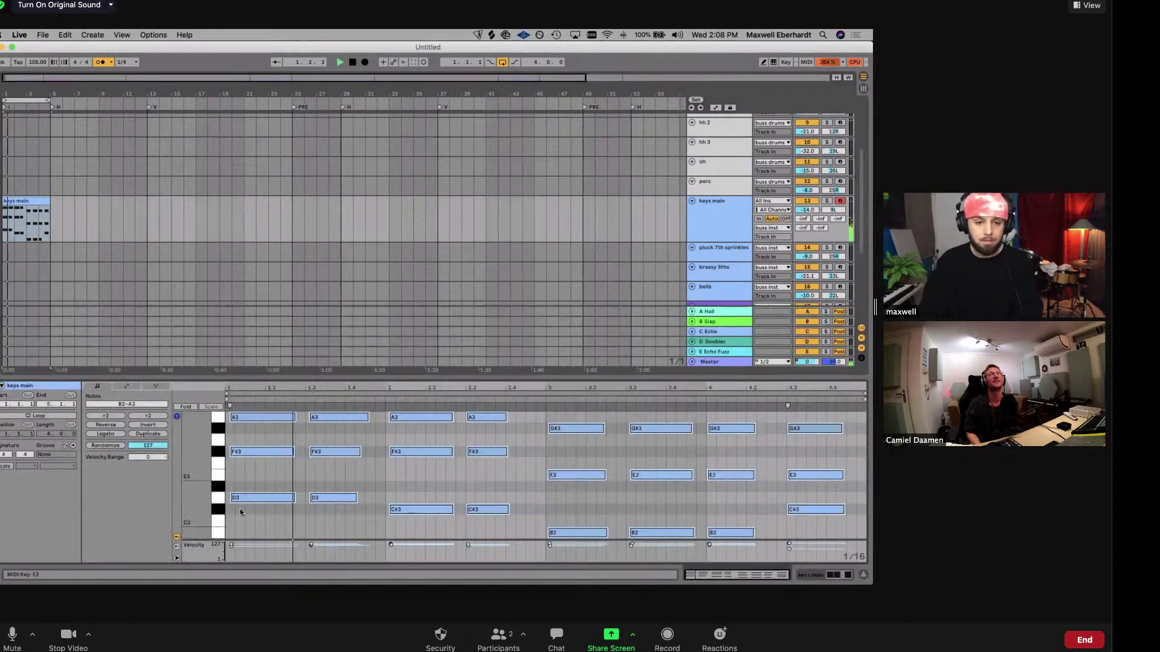
{"action": "left_click", "coordinate": [332, 497]}
{"action": "left_click_drag", "start_coordinate": [326, 406], "coordinate": [326, 404]}
{"action": "key", "text": "super+u"}
{"action": "left_click_drag", "start_coordinate": [418, 522], "coordinate": [414, 406]}
{"action": "key", "text": "super+u"}
{"action": "left_click_drag", "start_coordinate": [496, 523], "coordinate": [470, 370]}
{"action": "key", "text": "super+u"}
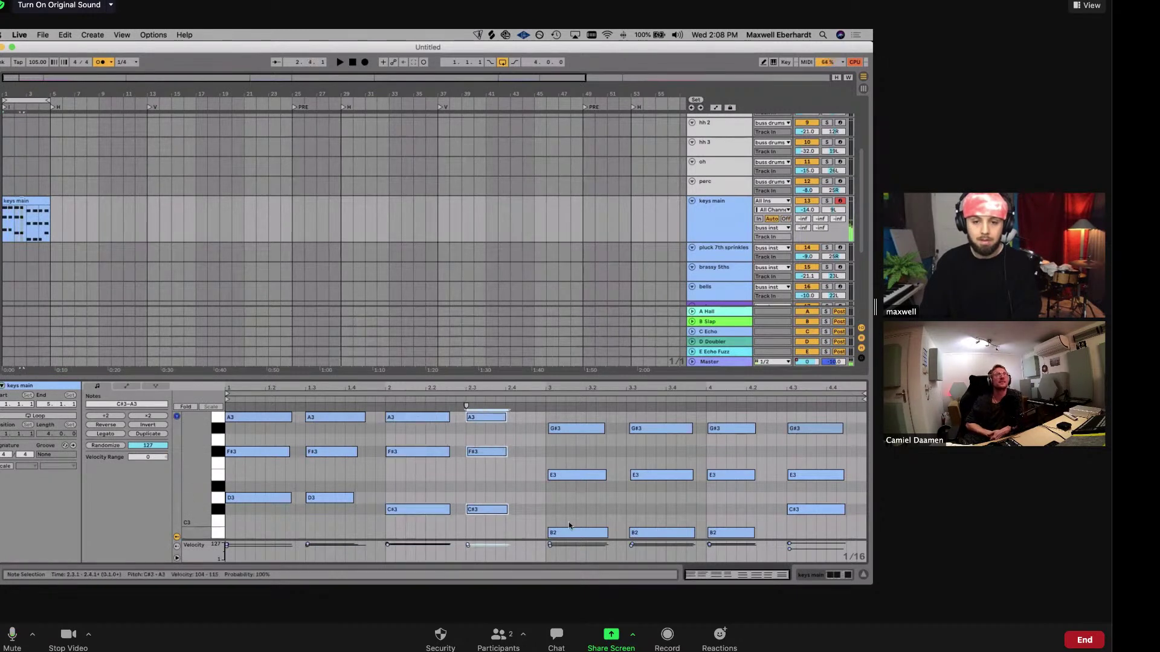
Quantize the chords in bars 3 and 4 of the keys main clip
{"action": "left_click_drag", "start_coordinate": [610, 421], "coordinate": [544, 538]}
{"action": "key", "text": "super+u"}
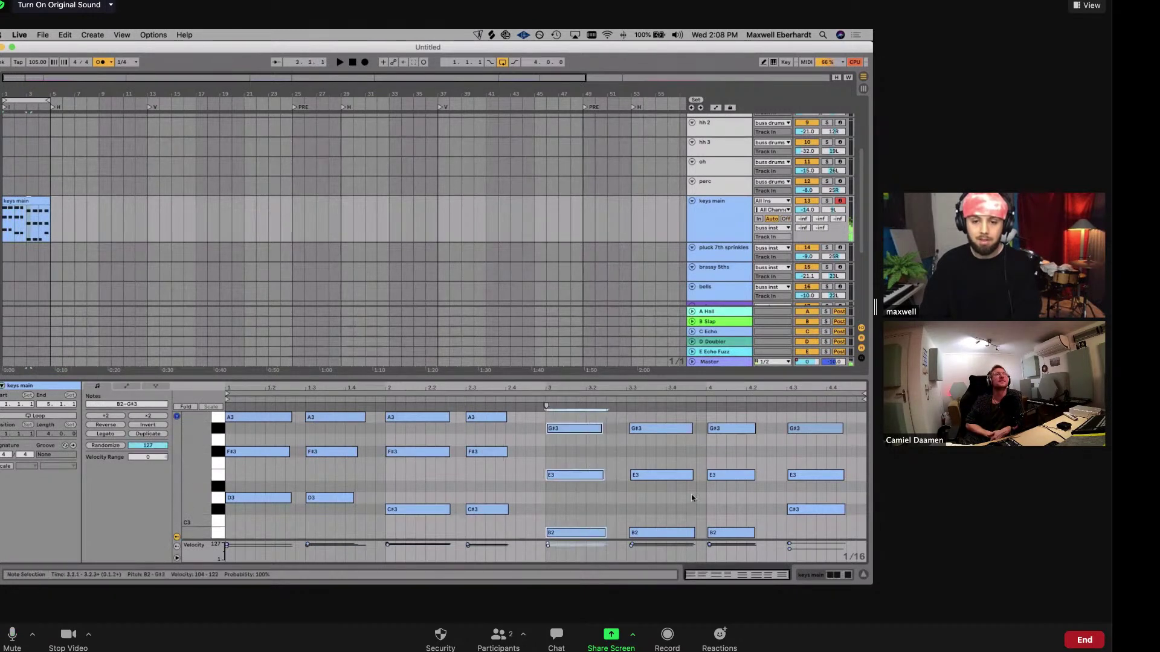
{"action": "left_click_drag", "start_coordinate": [697, 426], "coordinate": [628, 537]}
{"action": "key", "text": "super+u"}
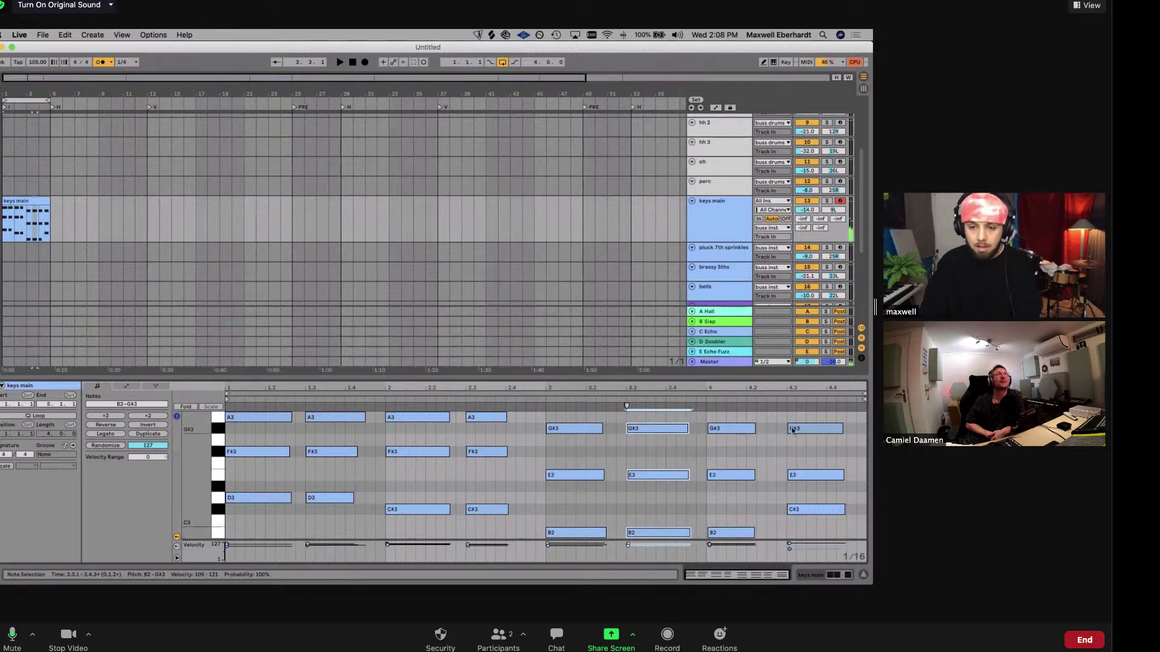
{"action": "left_click_drag", "start_coordinate": [770, 420], "coordinate": [707, 541]}
{"action": "key", "text": "super+u"}
{"action": "left_click_drag", "start_coordinate": [828, 528], "coordinate": [705, 509]}
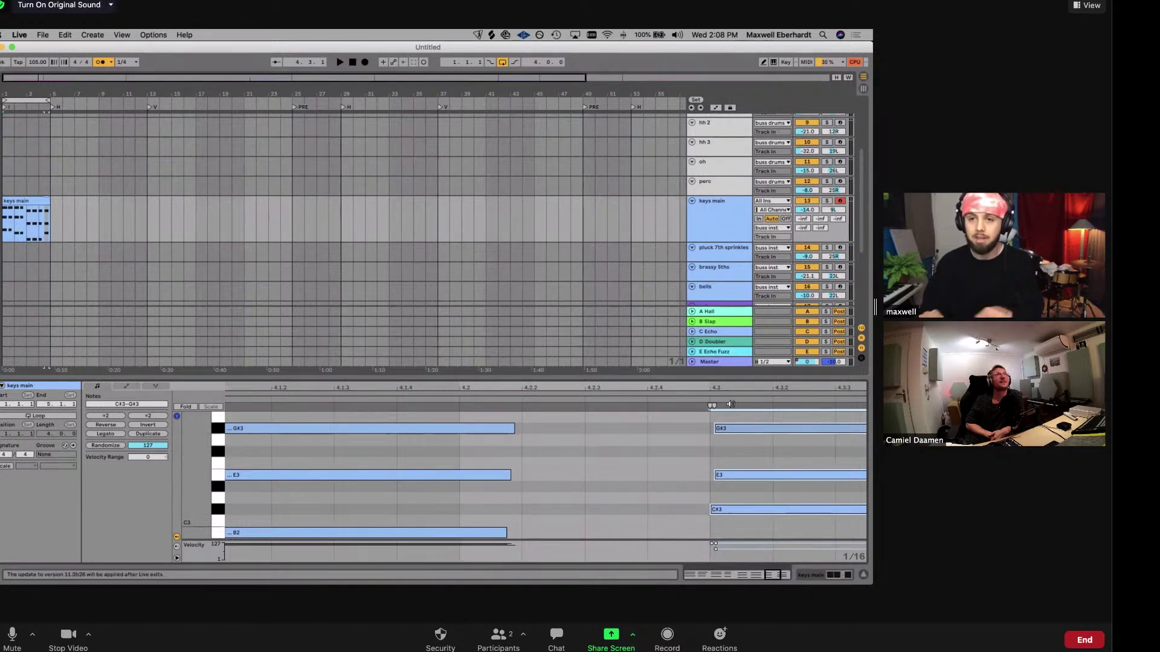
Examine the start timing of the chord notes in the keys main clip against the grid
{"action": "scroll", "coordinate": [440, 453], "scroll_direction": "down", "scroll_amount": 4}
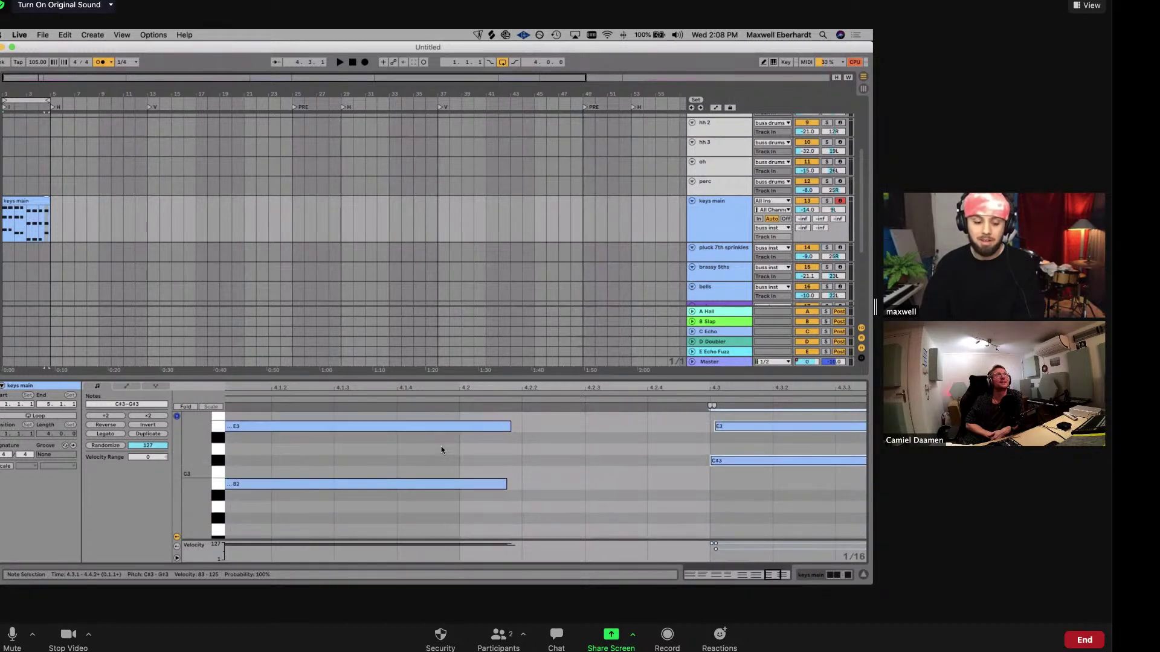
{"action": "scroll", "coordinate": [442, 450], "scroll_direction": "left", "scroll_amount": 3}
{"action": "scroll", "coordinate": [441, 450], "scroll_direction": "left", "scroll_amount": 5}
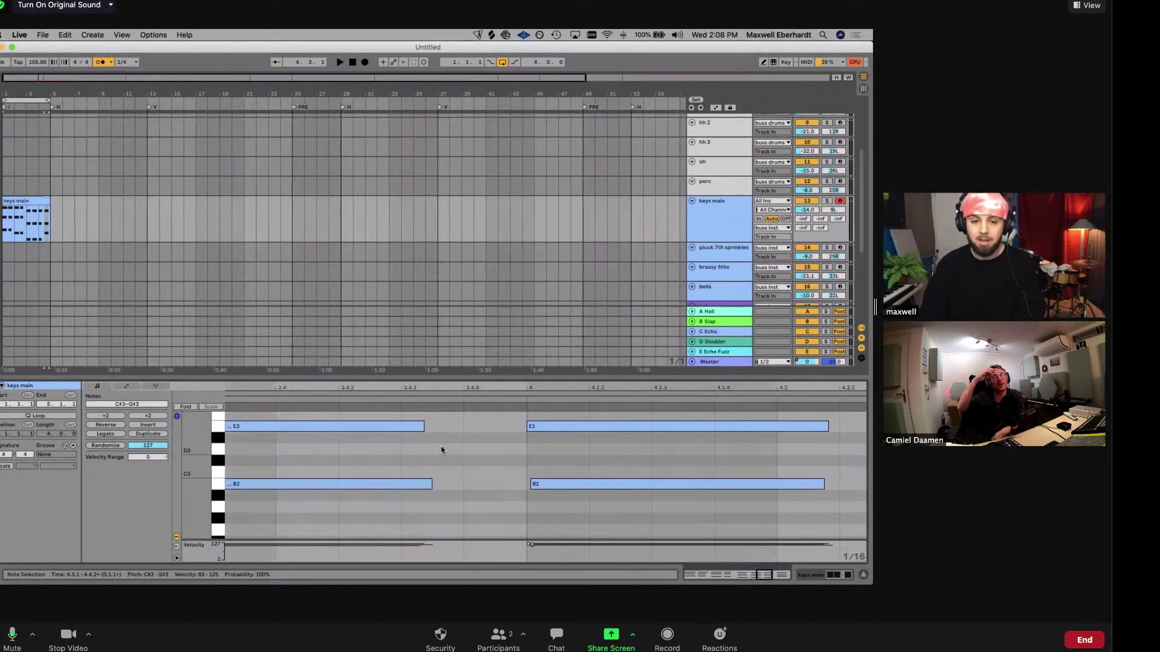
{"action": "left_click_drag", "start_coordinate": [444, 390], "coordinate": [444, 332]}
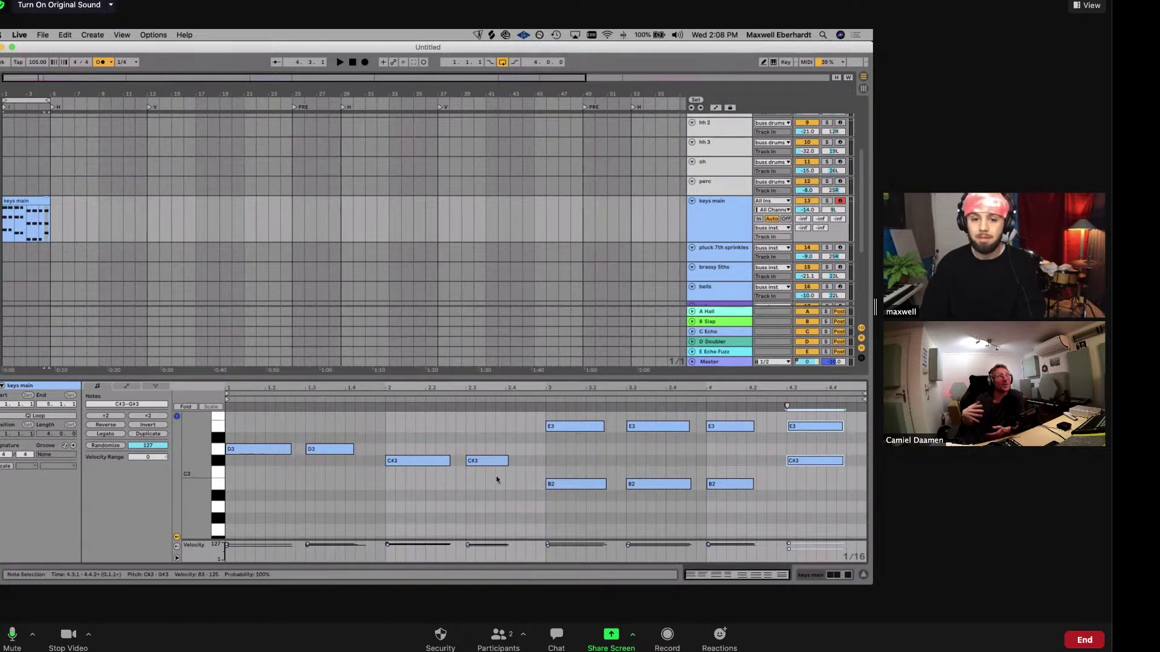
{"action": "scroll", "coordinate": [496, 475], "scroll_direction": "up", "scroll_amount": 4}
{"action": "left_click_drag", "start_coordinate": [558, 390], "coordinate": [554, 449]}
{"action": "scroll", "coordinate": [554, 449], "scroll_direction": "down", "scroll_amount": 1}
{"action": "left_click_drag", "start_coordinate": [229, 390], "coordinate": [440, 443]}
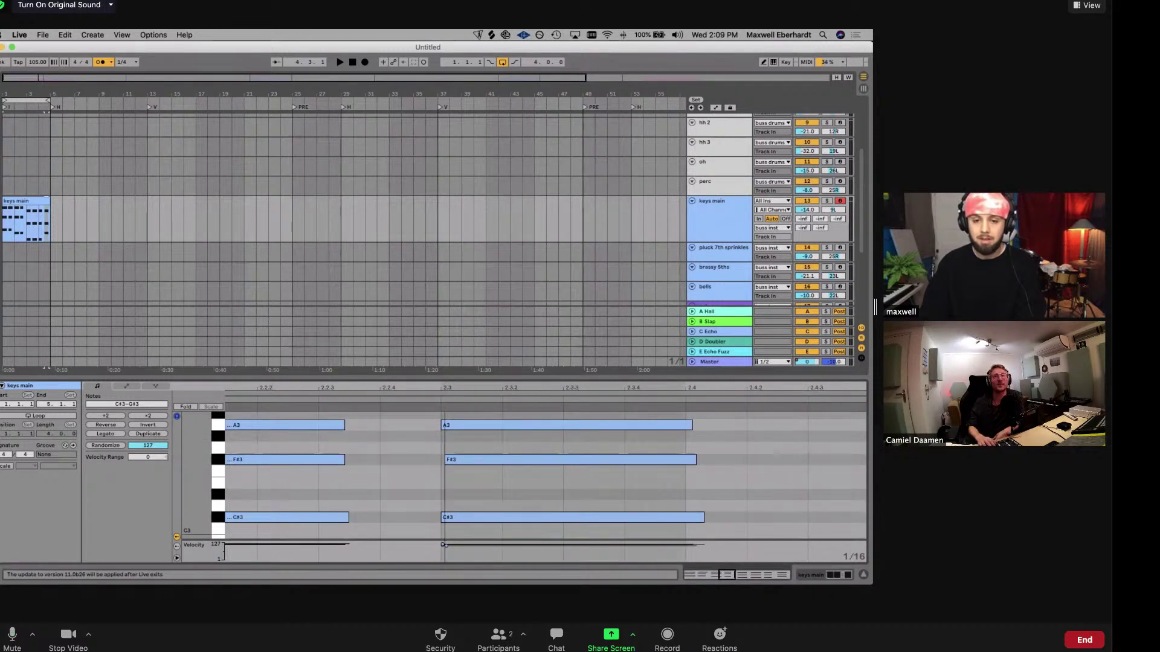
{"action": "scroll", "coordinate": [445, 531], "scroll_direction": "up", "scroll_amount": 3}
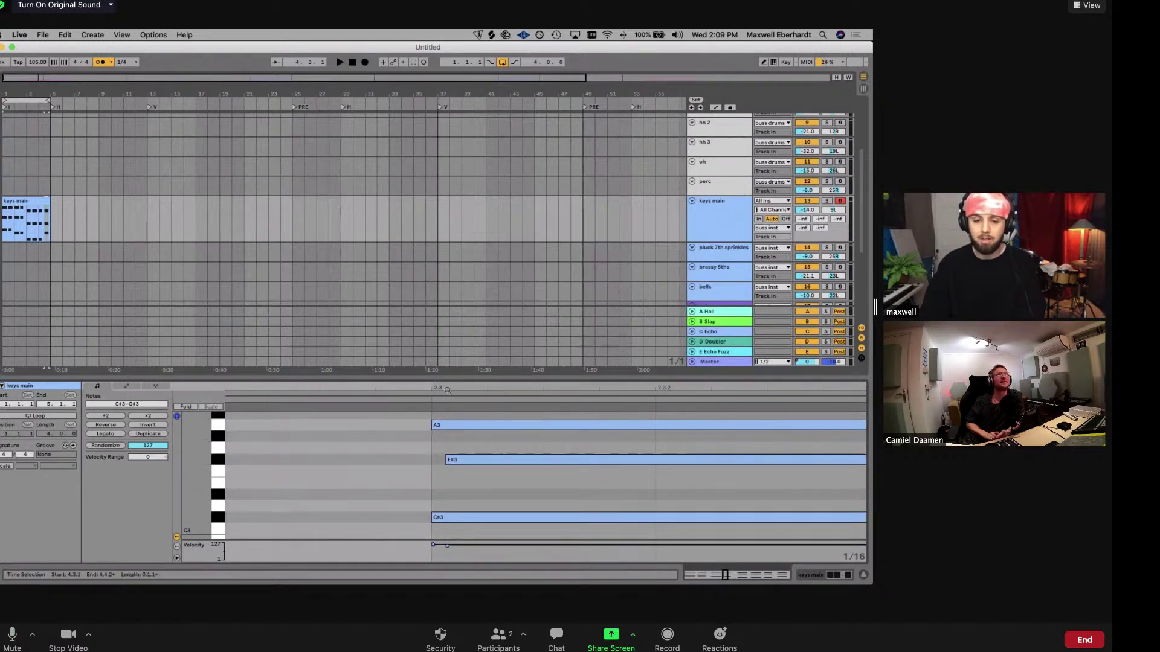
{"action": "scroll", "coordinate": [466, 446], "scroll_direction": "down", "scroll_amount": 5}
With the loop playing, duplicate the four-bar keys main clip at bar 5 and move the loop to bars 5 to 9
{"action": "left_click", "coordinate": [466, 446]}
{"action": "key", "text": "space"}
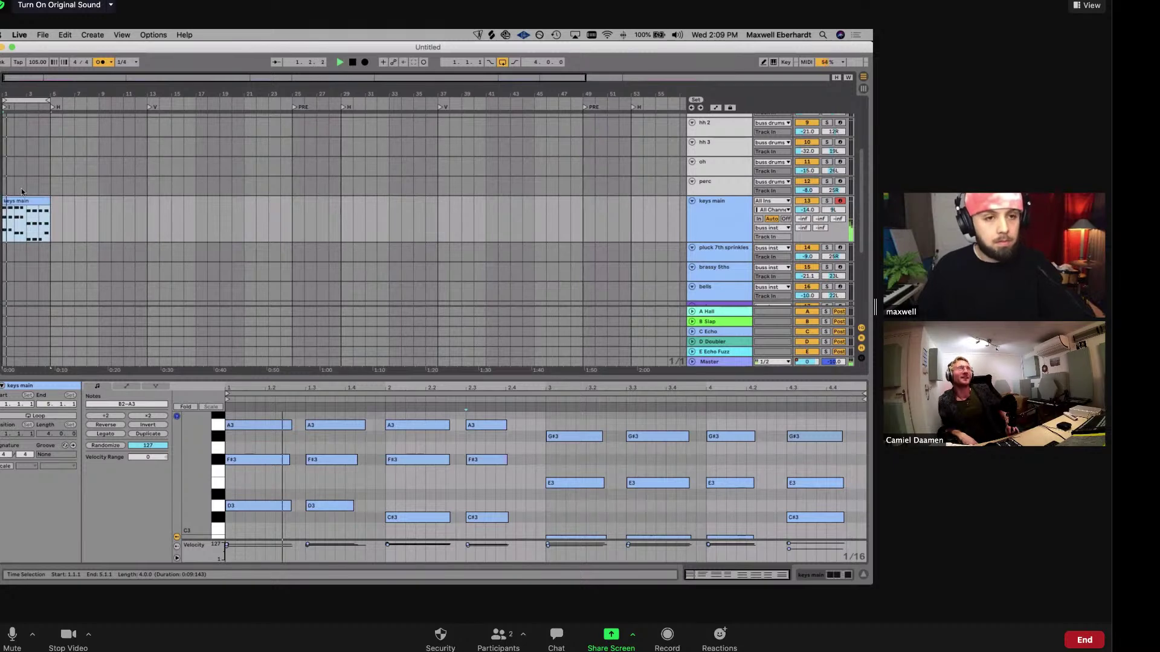
{"action": "key", "text": "super+d"}
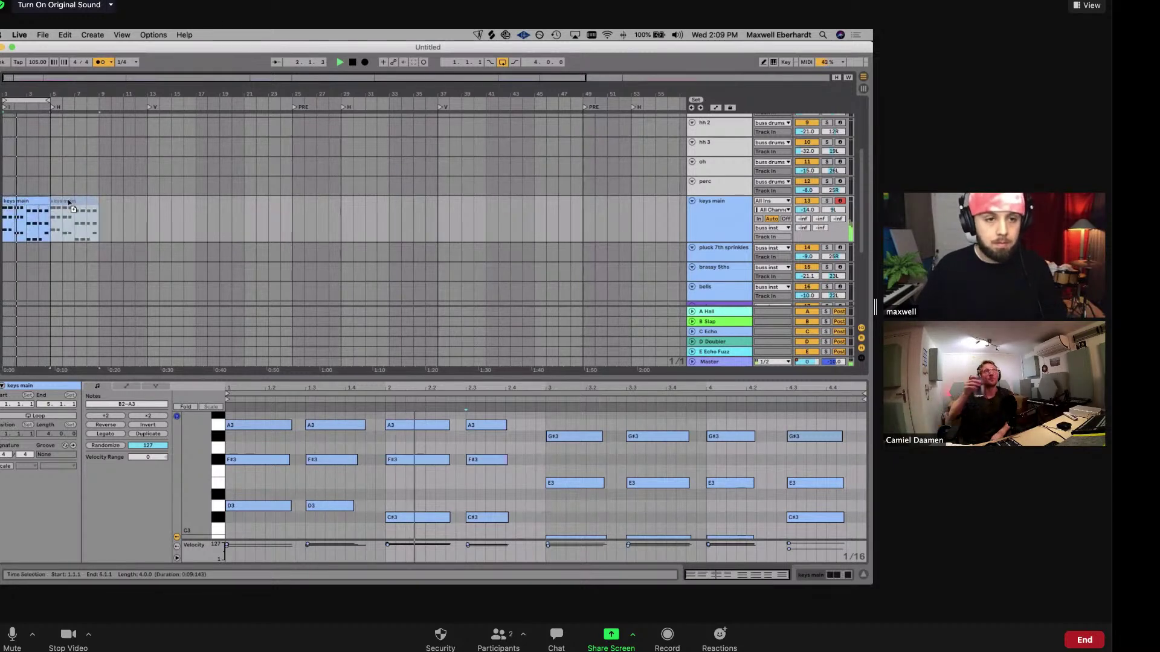
{"action": "left_click_drag", "start_coordinate": [31, 100], "coordinate": [79, 100]}
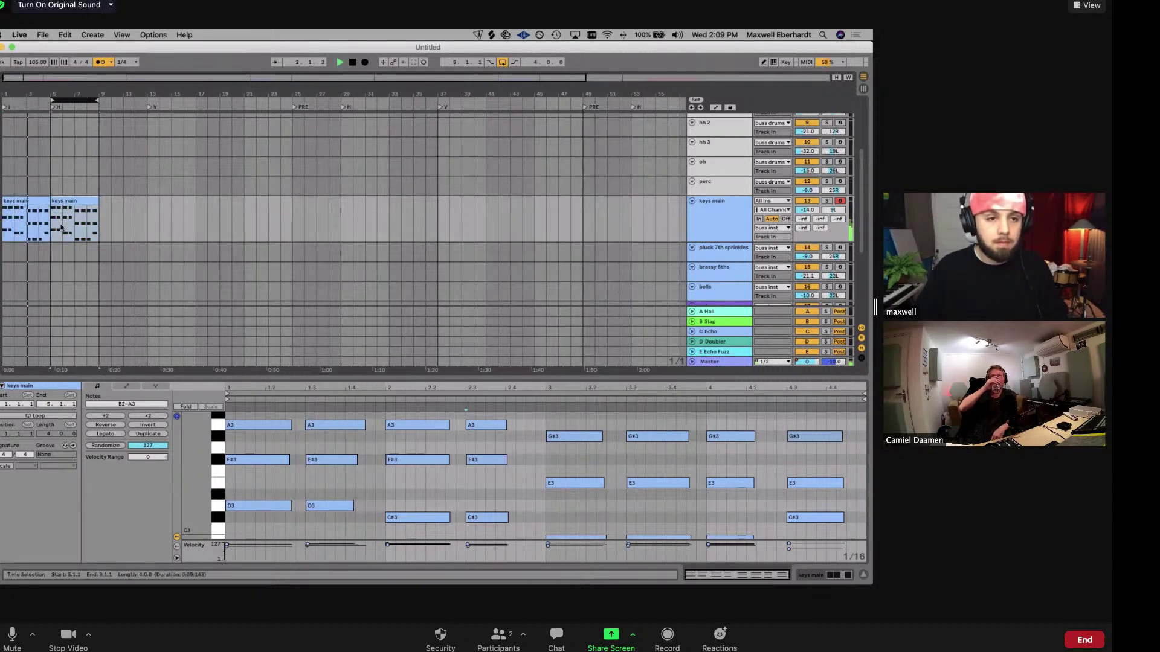
Apply Legato to the notes of the keys main clip at bar 5 and replace the bar 1 clip with that version
{"action": "left_click", "coordinate": [121, 433]}
{"action": "left_click", "coordinate": [75, 186]}
{"action": "left_click", "coordinate": [96, 204]}
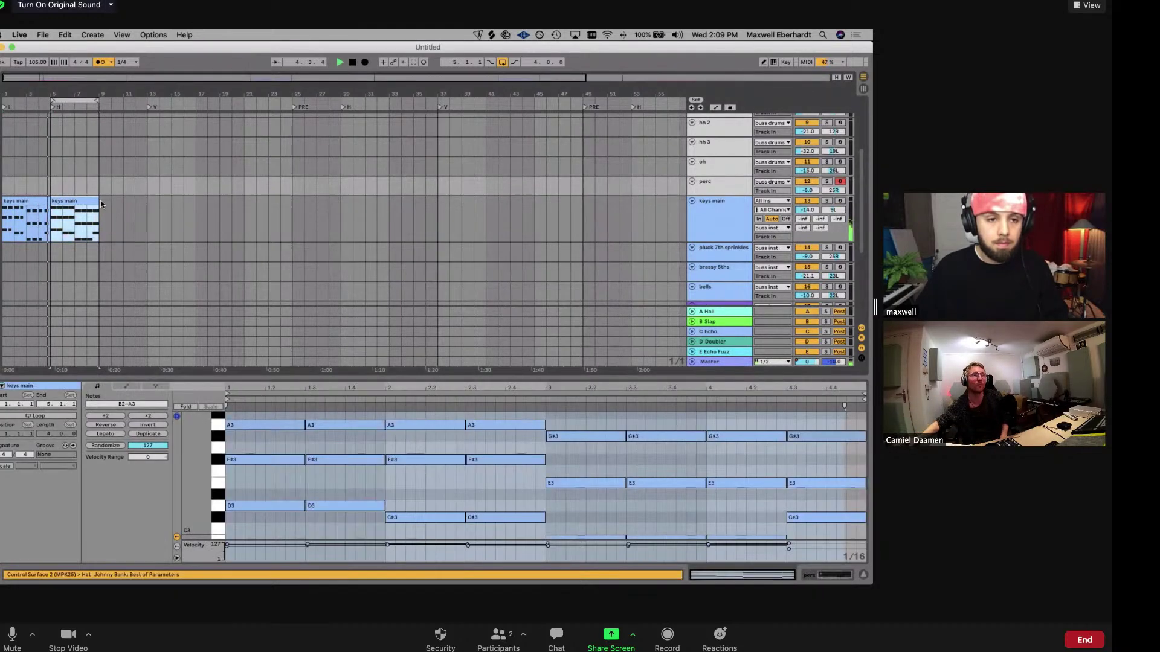
{"action": "left_click", "coordinate": [70, 199]}
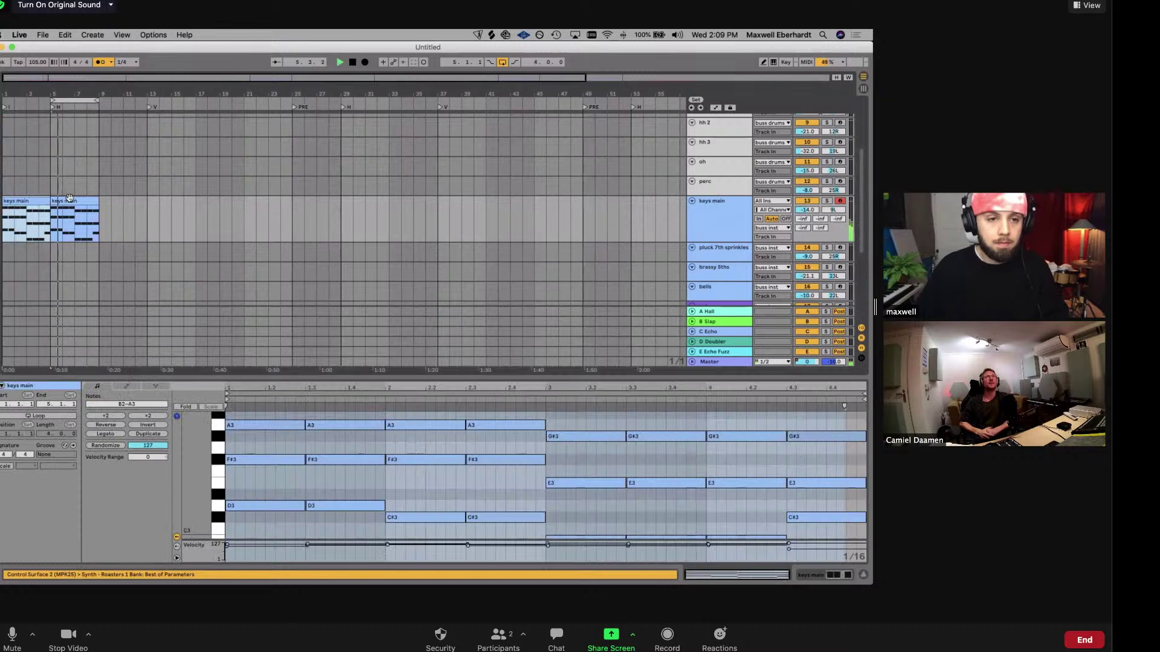
Undo the Legato on the keys main clip at bar 5 and select the keys main track for playing a melody
{"action": "key", "text": "ctrl+z"}
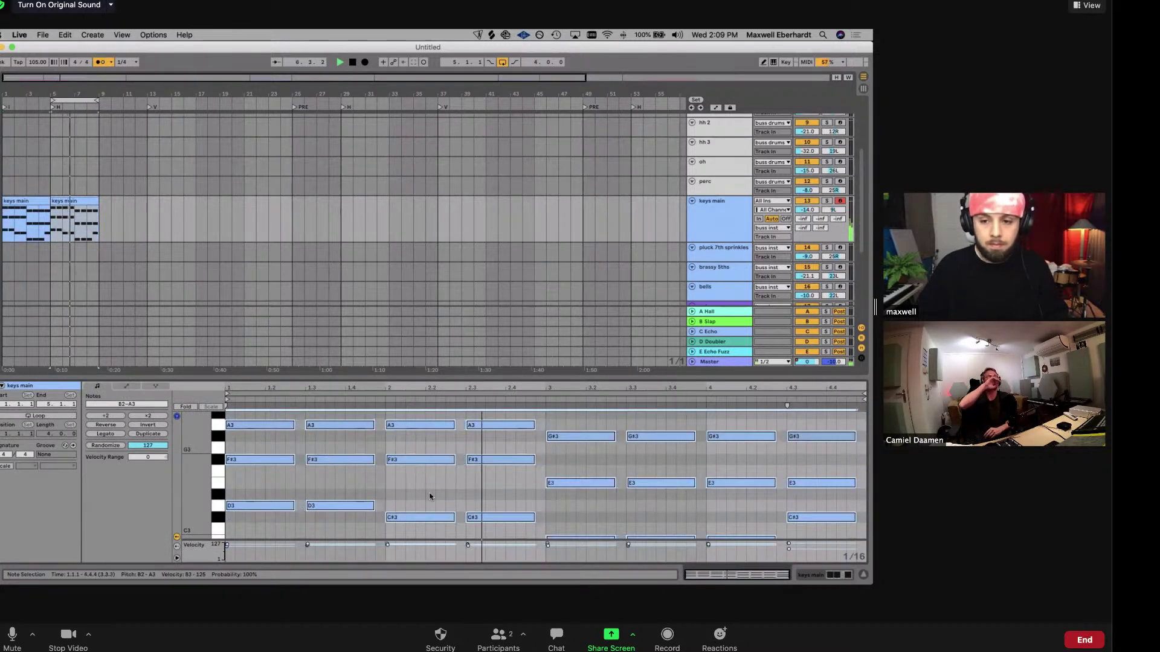
{"action": "left_click", "coordinate": [717, 225]}
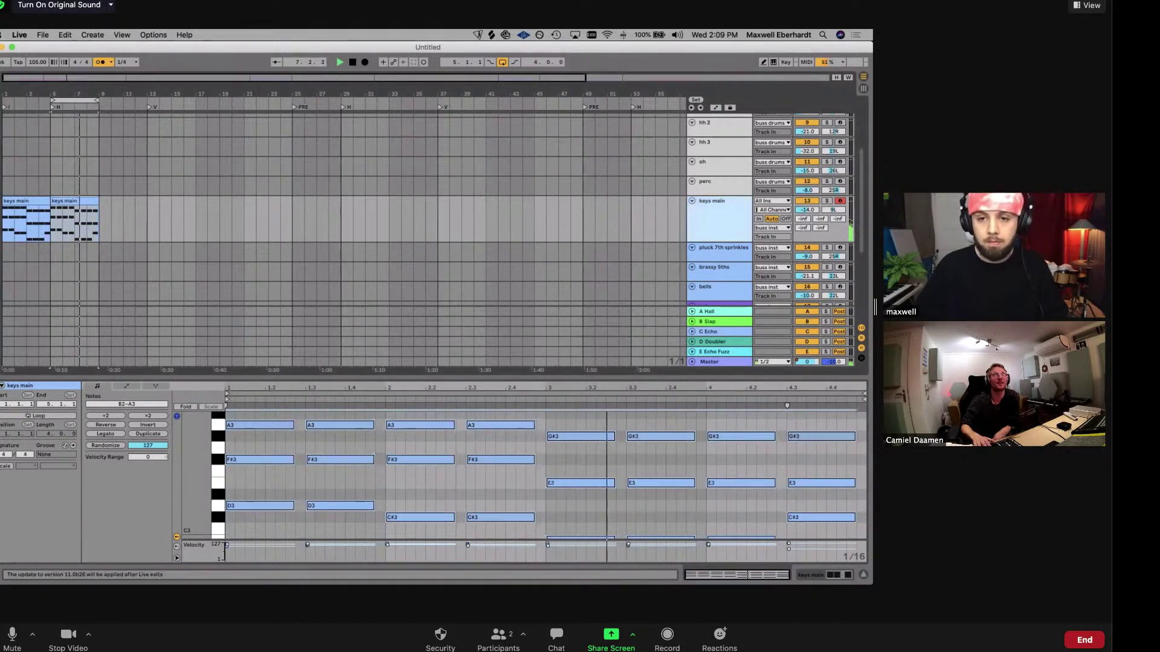
{"action": "scroll", "coordinate": [218, 420], "scroll_direction": "up", "scroll_amount": 2}
{"action": "scroll", "coordinate": [242, 419], "scroll_direction": "up", "scroll_amount": 3}
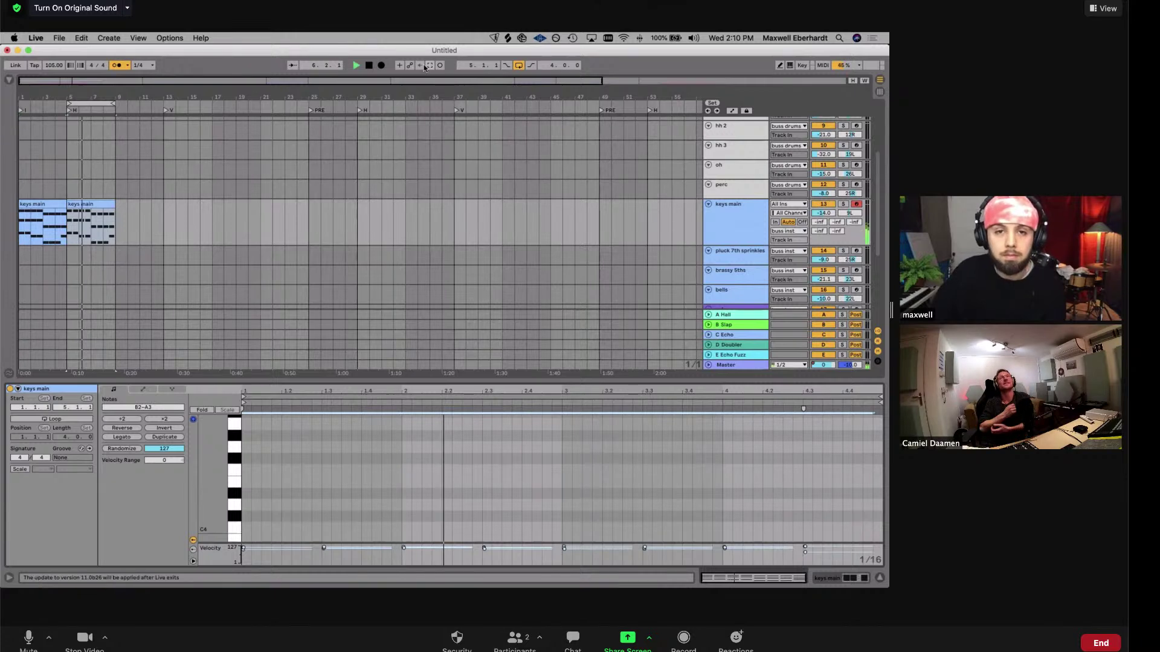
Capture the played melody into the keys main clip at bar 5 and quantize the melody notes above the chords
{"action": "key", "text": "super+z"}
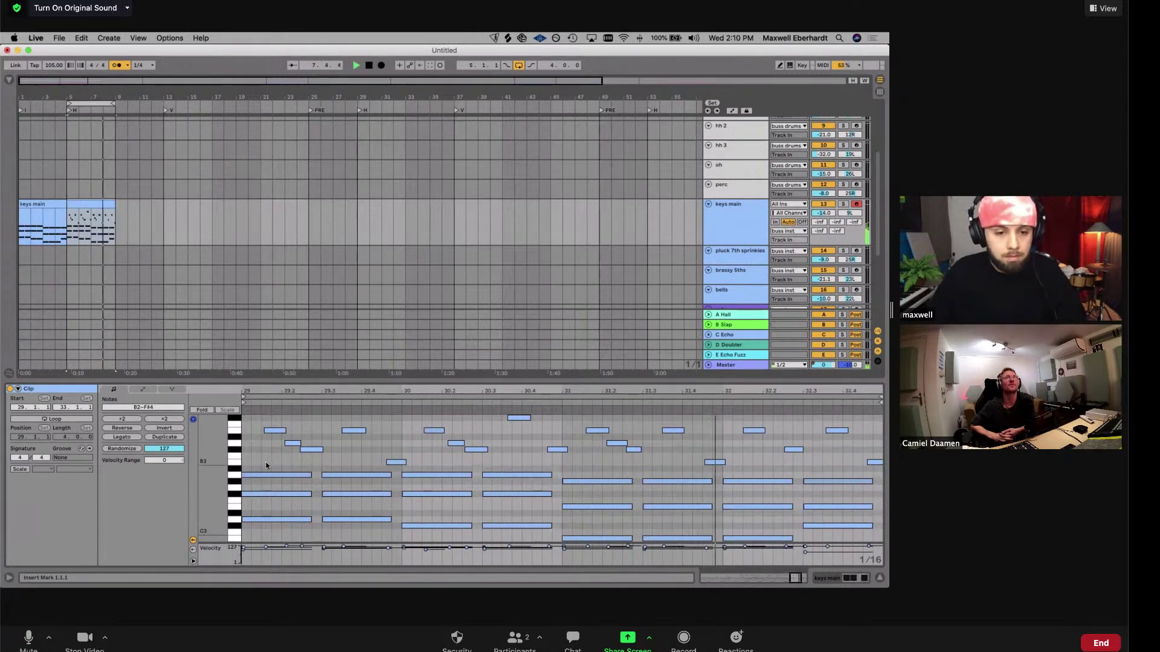
{"action": "key", "text": "super+a"}
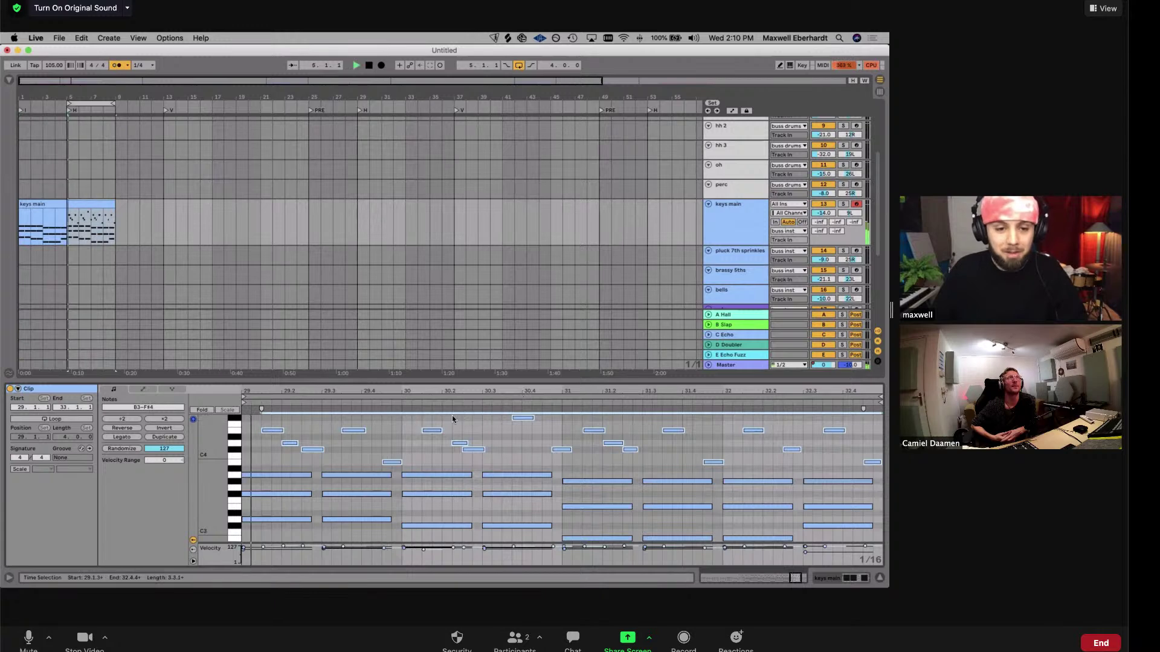
{"action": "left_click", "coordinate": [380, 451]}
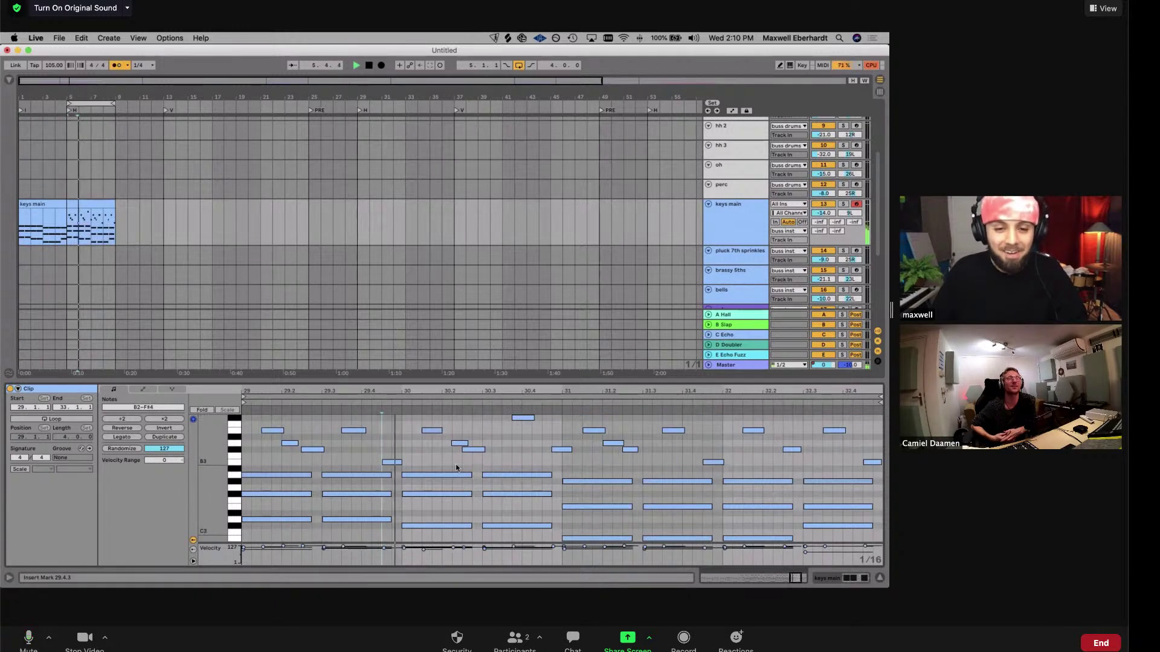
Move the off-beat D4, C#4 and F#4 melody notes in the clip's second bar one sixteenth earlier
{"action": "left_click", "coordinate": [459, 445]}
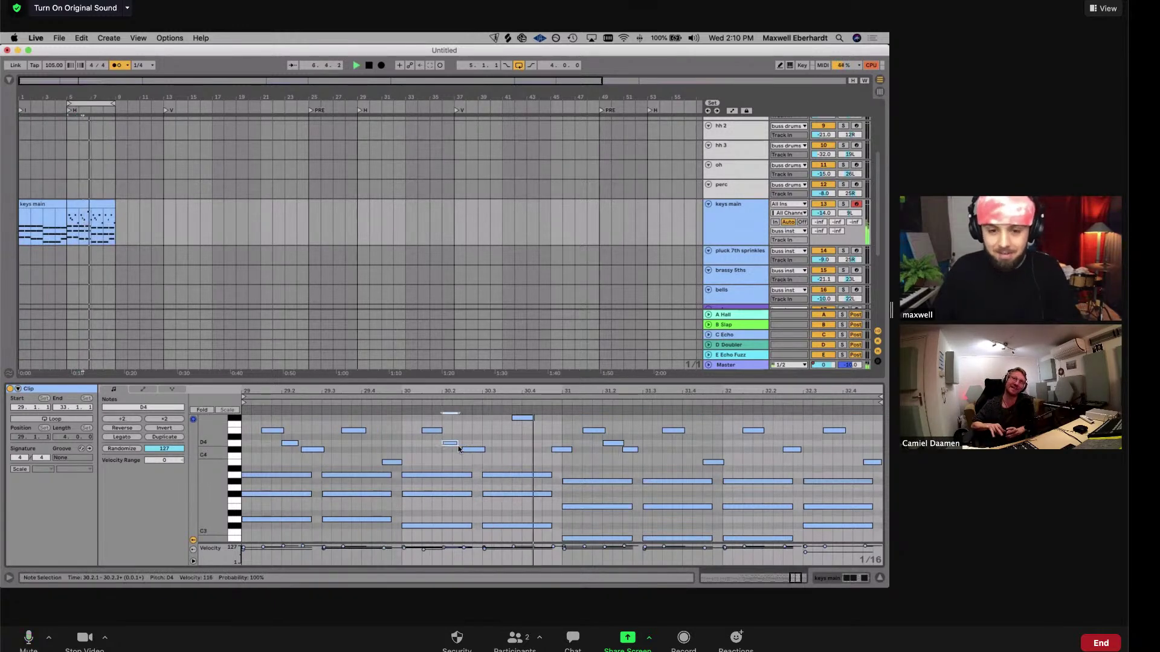
{"action": "left_click", "coordinate": [561, 450]}
{"action": "key", "text": "Left"}
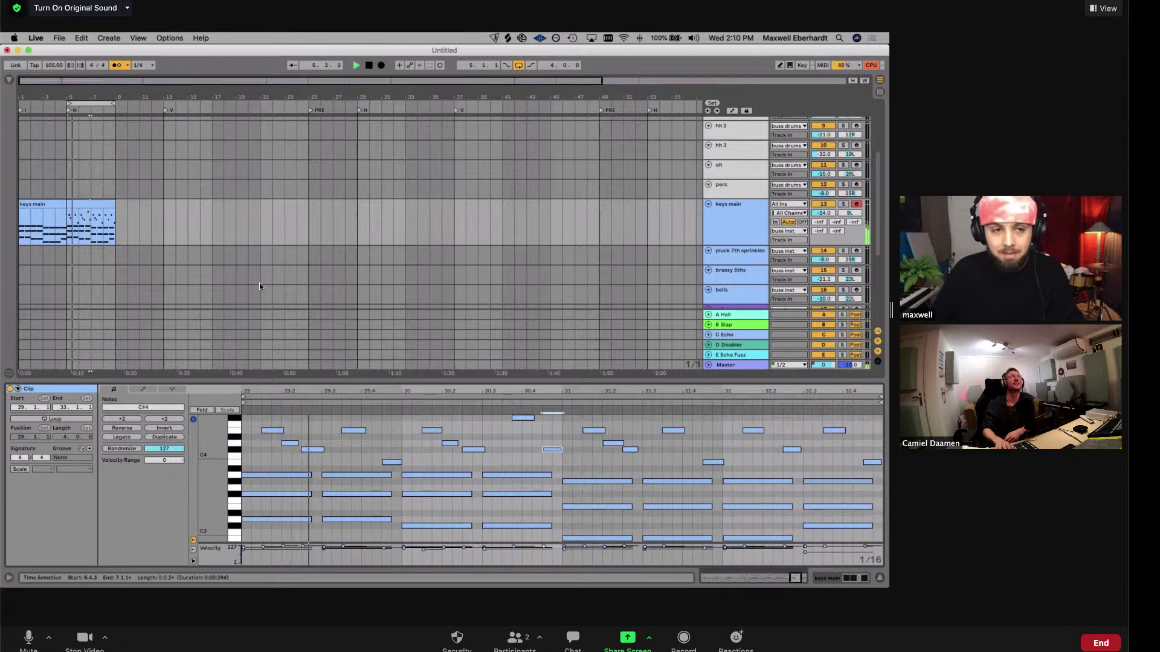
{"action": "scroll", "coordinate": [700, 259], "scroll_direction": "up", "scroll_amount": 3}
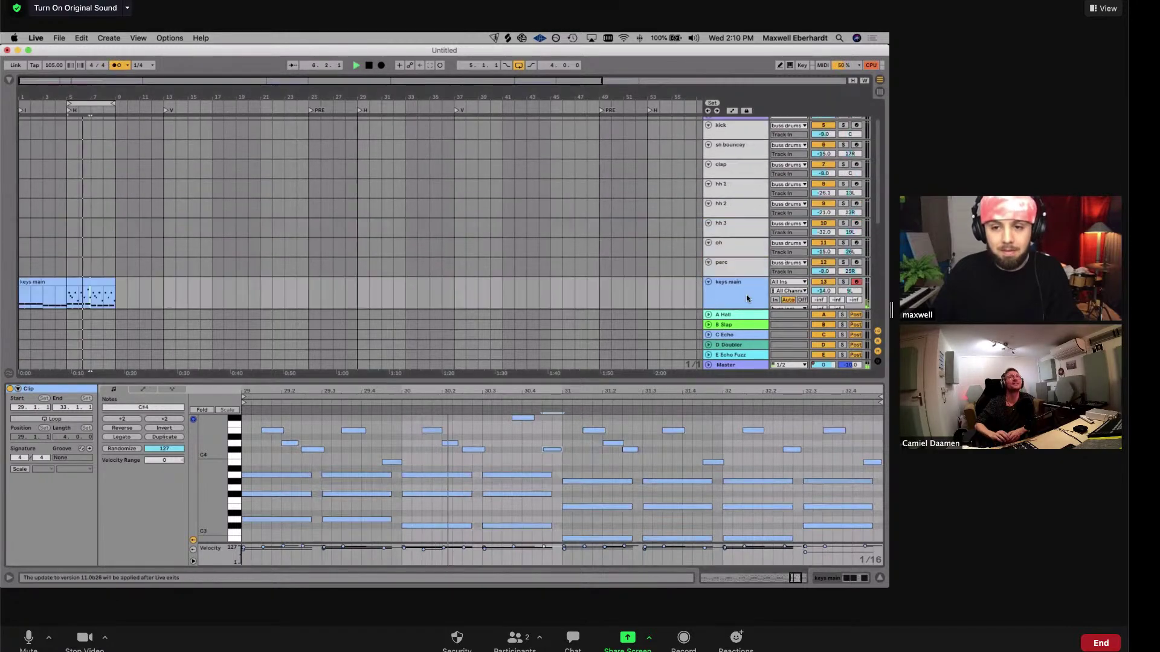
{"action": "left_click", "coordinate": [552, 449]}
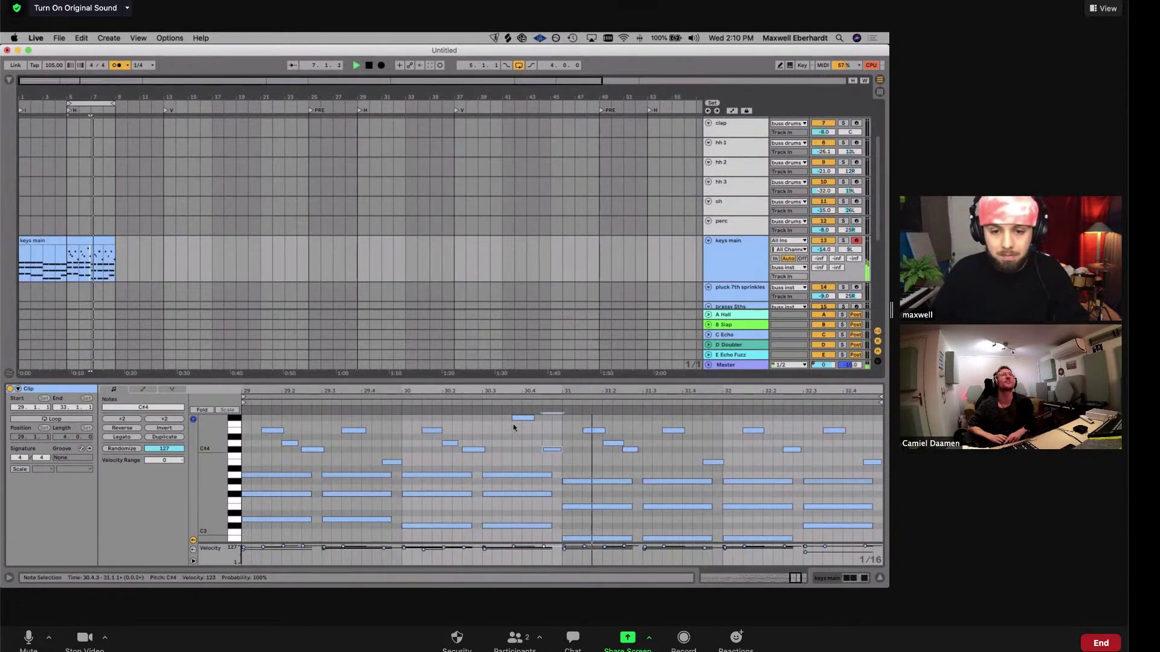
{"action": "left_click_drag", "start_coordinate": [523, 417], "coordinate": [512, 417]}
Arm the pluck 7th sprinkles track and capture a played four-bar part into bars 5 to 9
{"action": "left_click", "coordinate": [742, 285]}
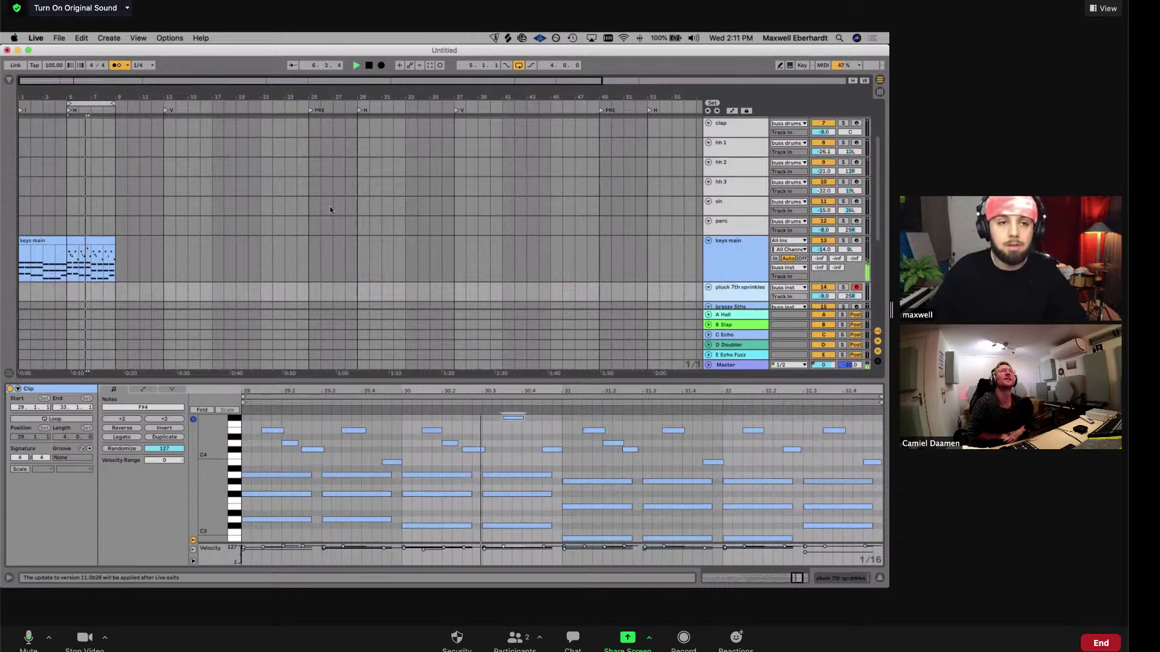
{"action": "left_click_drag", "start_coordinate": [228, 52], "coordinate": [228, 88]}
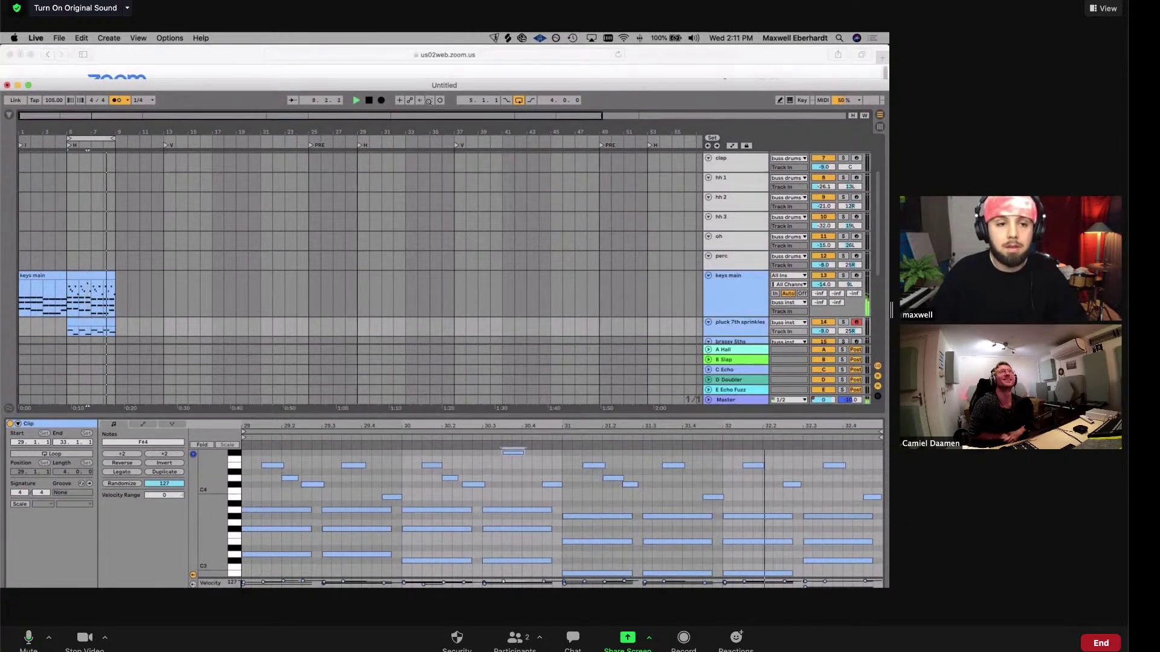
{"action": "scroll", "coordinate": [202, 191], "scroll_direction": "down", "scroll_amount": 2}
{"action": "left_click_drag", "start_coordinate": [167, 80], "coordinate": [166, 46]}
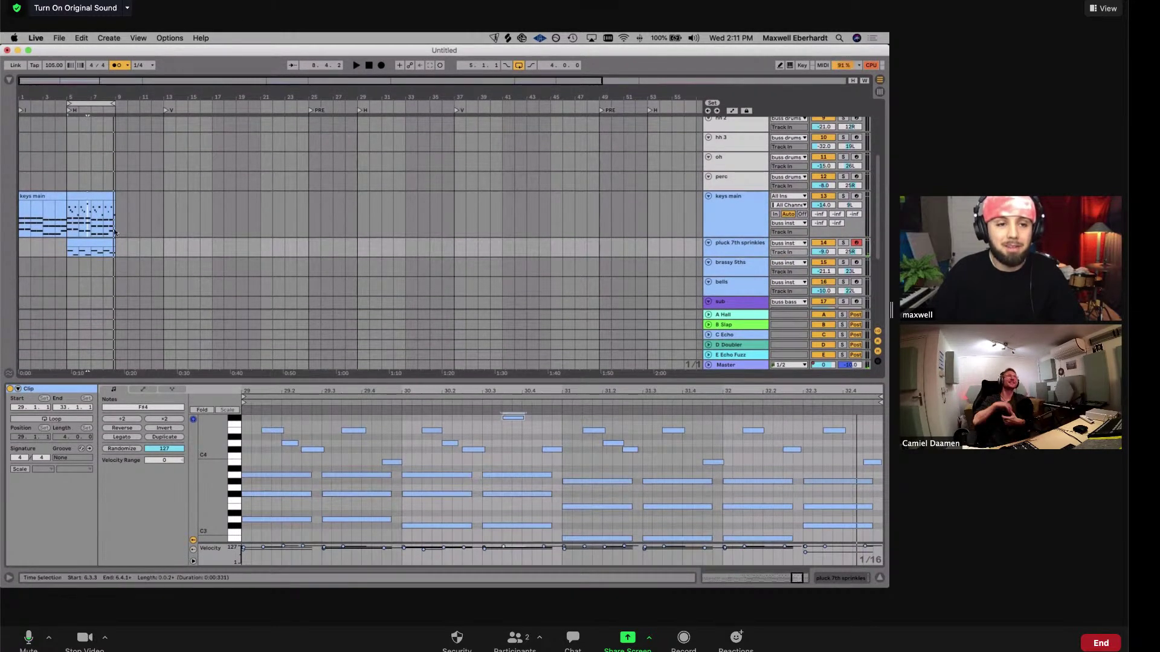
{"action": "scroll", "coordinate": [99, 242], "scroll_direction": "down", "scroll_amount": 1}
Quantize all notes of the pluck 7th sprinkles clip on a 1/8 grid and set the track's volume to -14.0
{"action": "left_click", "coordinate": [99, 242]}
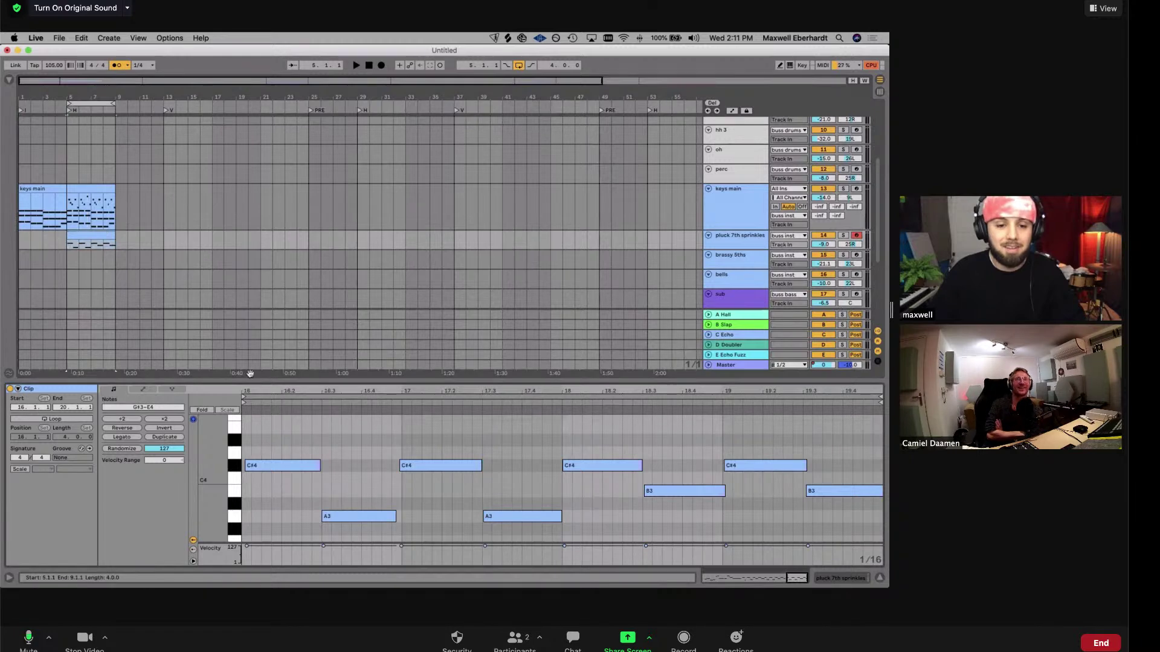
{"action": "left_click", "coordinate": [373, 483]}
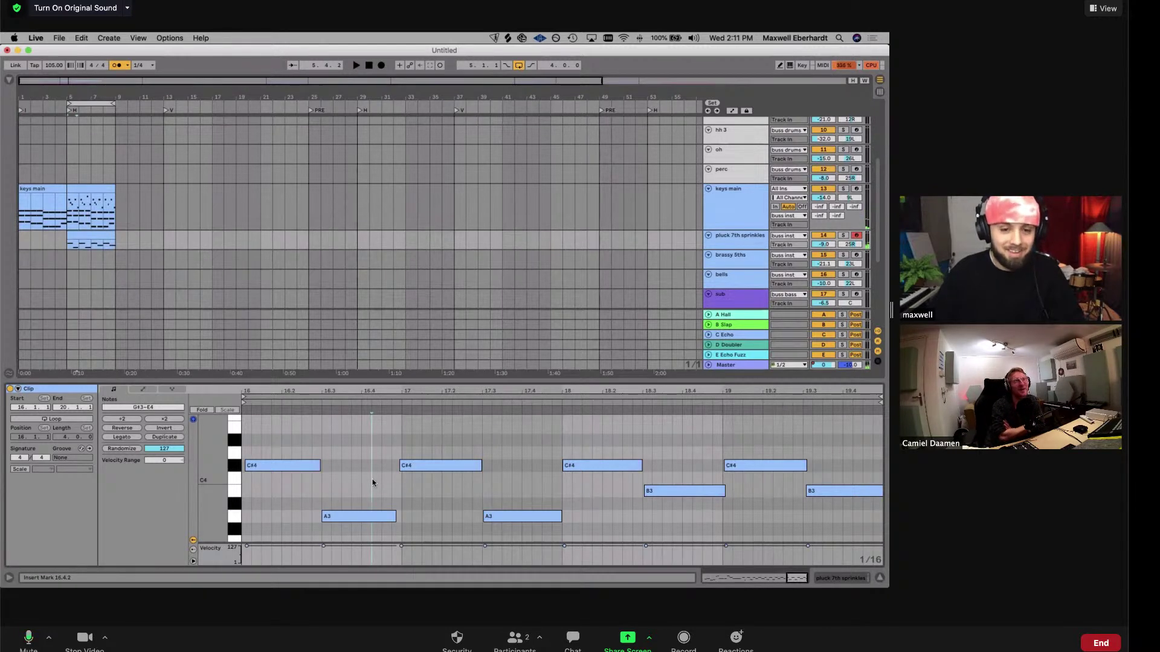
{"action": "key", "text": "super+a"}
{"action": "left_click", "coordinate": [379, 483]}
{"action": "key", "text": "space"}
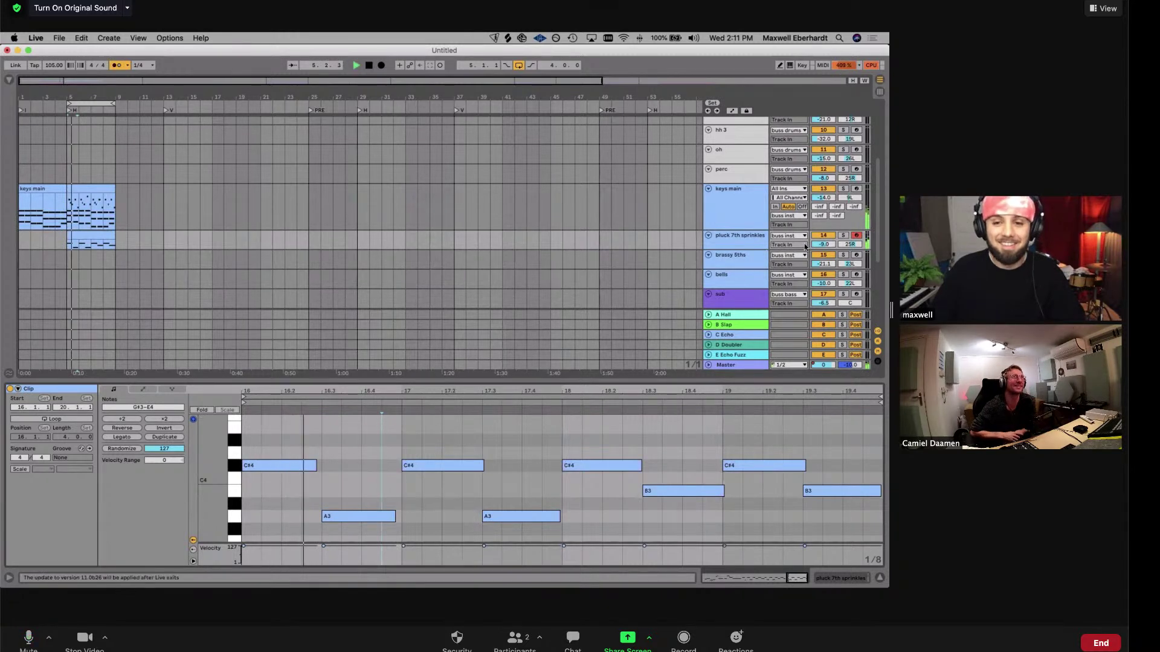
{"action": "left_click_drag", "start_coordinate": [821, 244], "coordinate": [819, 247]}
Arm the brassy 5ths track and record a four-bar part over bars 5 to 9
{"action": "left_click", "coordinate": [736, 263]}
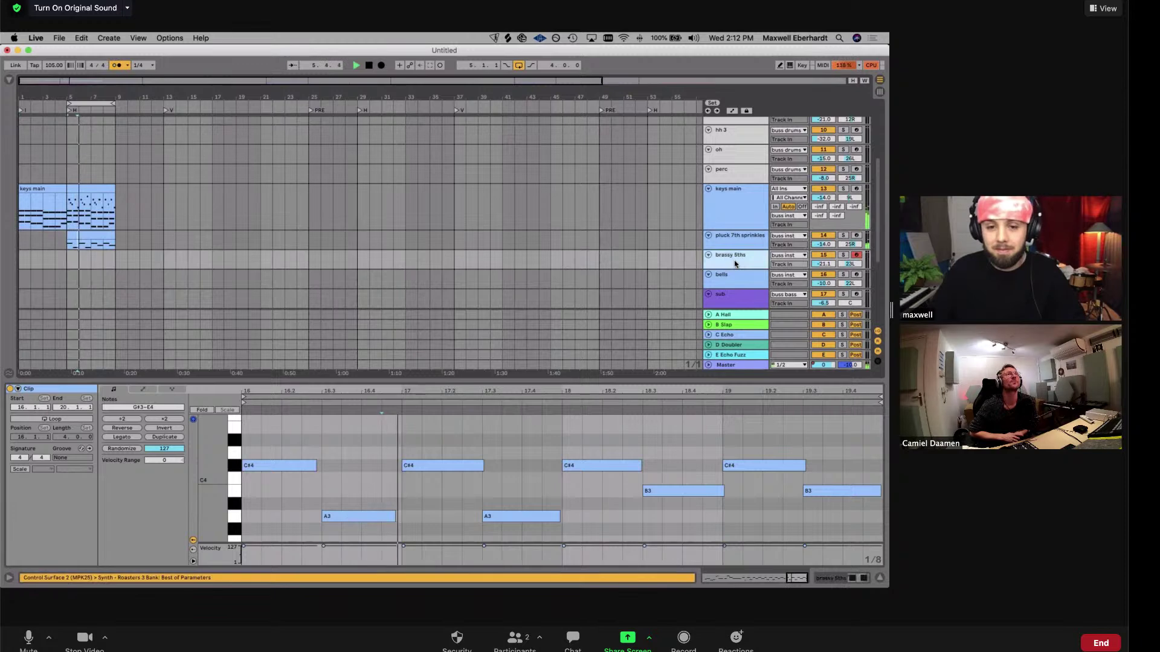
{"action": "scroll", "coordinate": [735, 264], "scroll_direction": "down", "scroll_amount": 1}
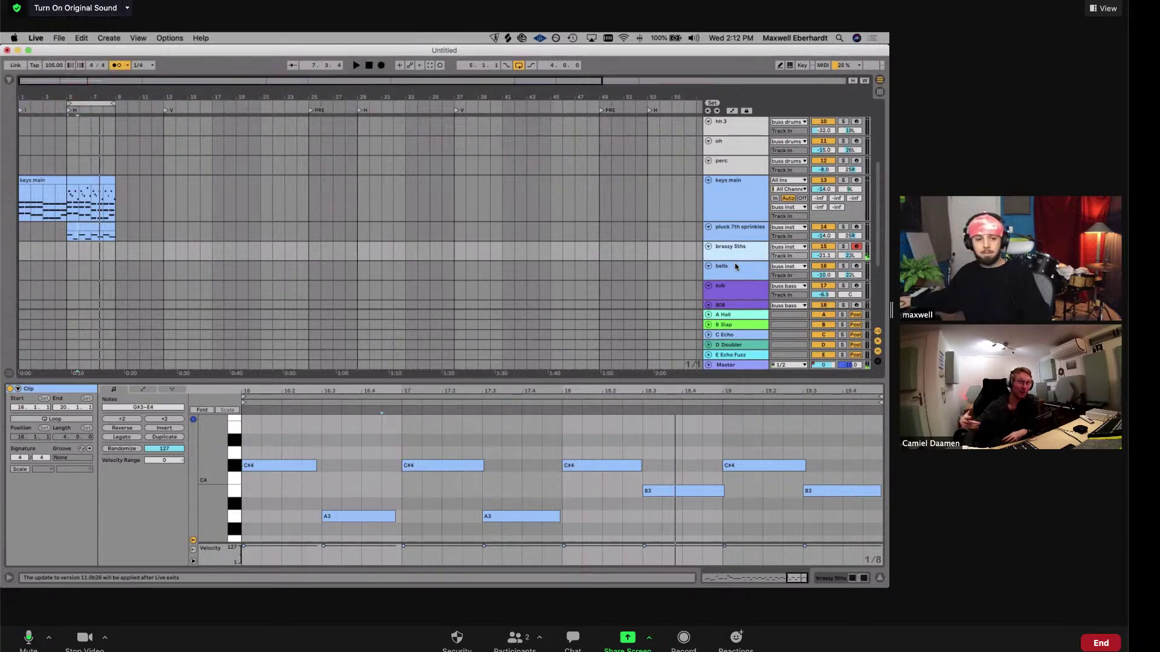
{"action": "key", "text": "F9"}
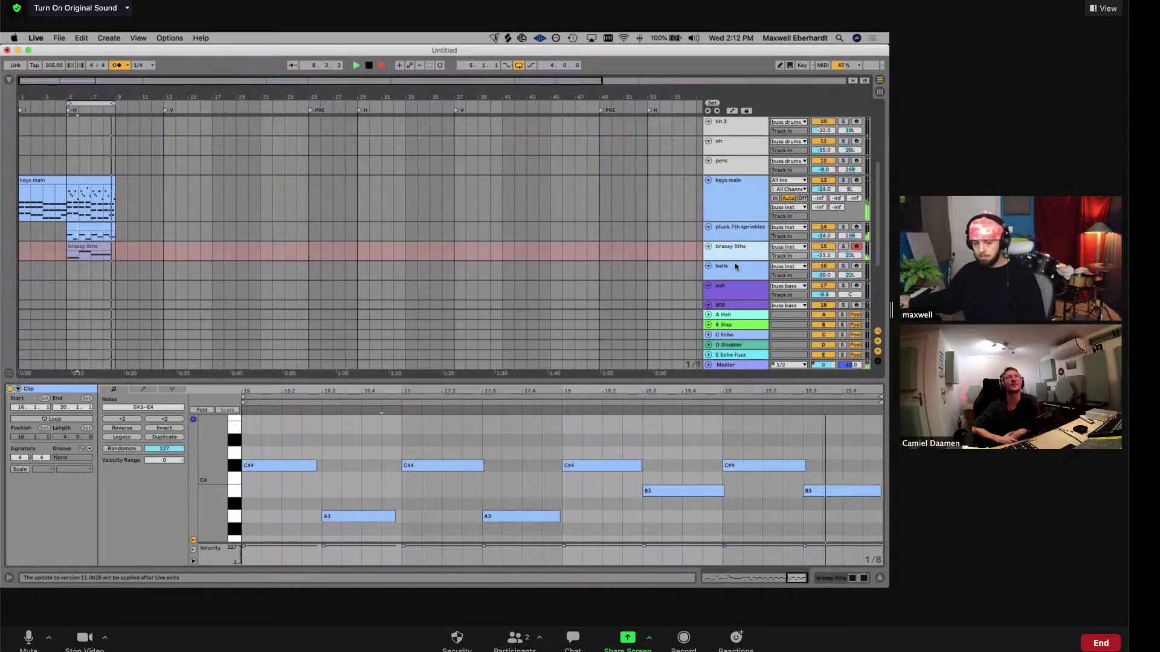
{"action": "key", "text": "F9"}
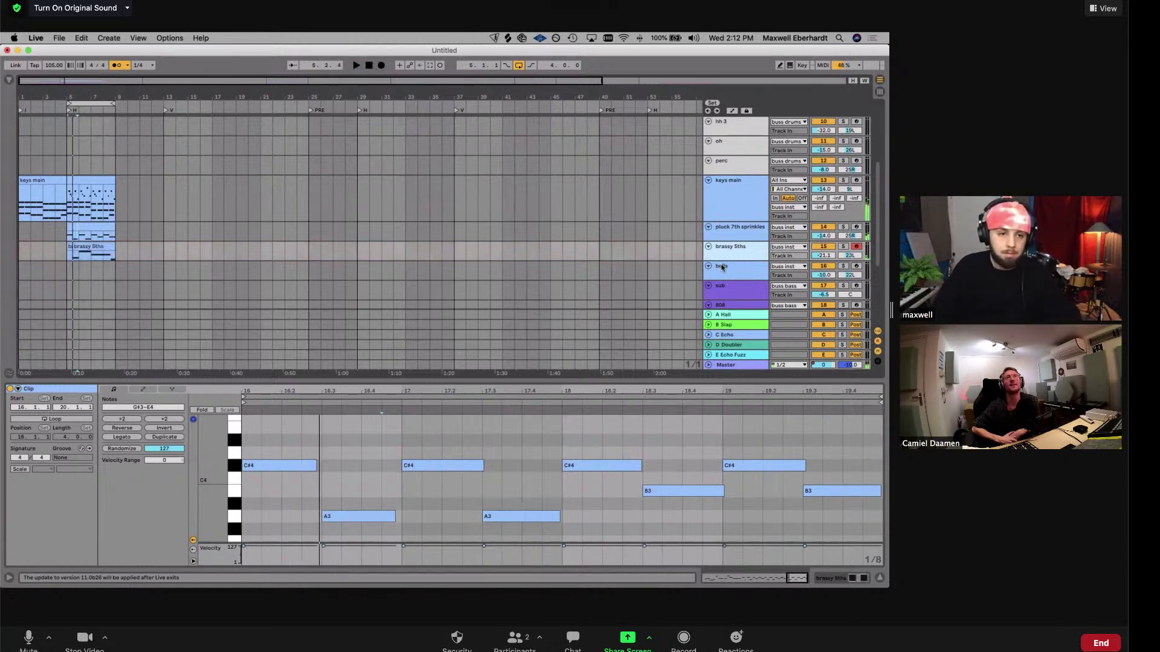
Align the notes of the brassy 5ths clip to the grid, with the G#3 note starting at 4.3.1
{"action": "left_click", "coordinate": [97, 243]}
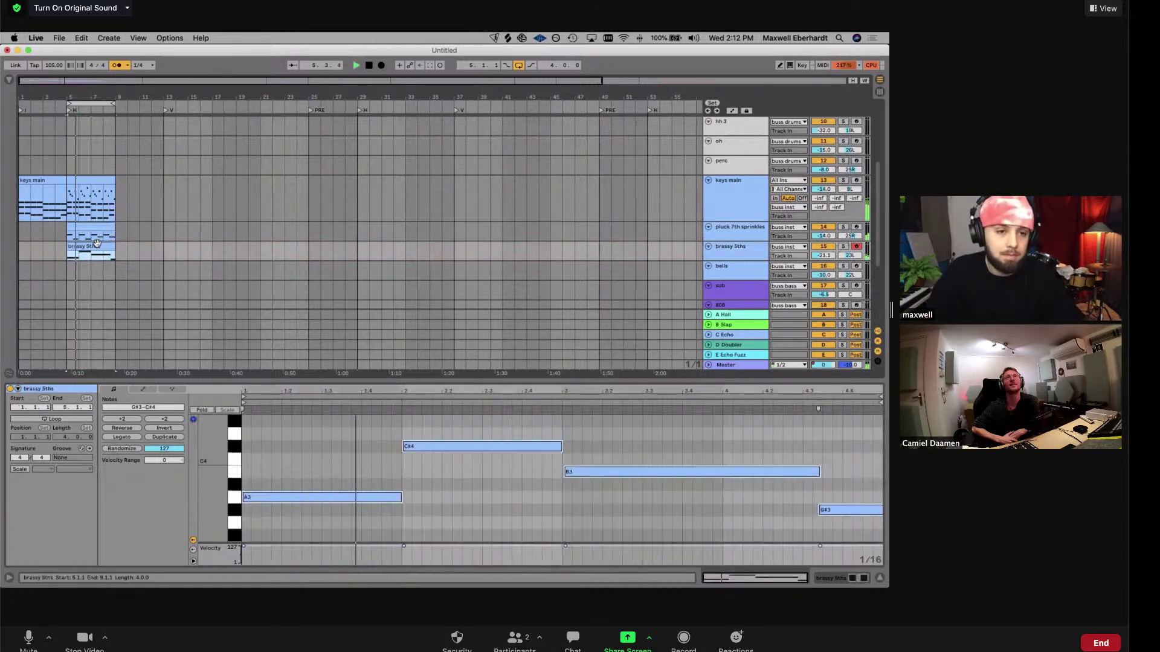
{"action": "left_click", "coordinate": [517, 482]}
{"action": "left_click", "coordinate": [608, 478]}
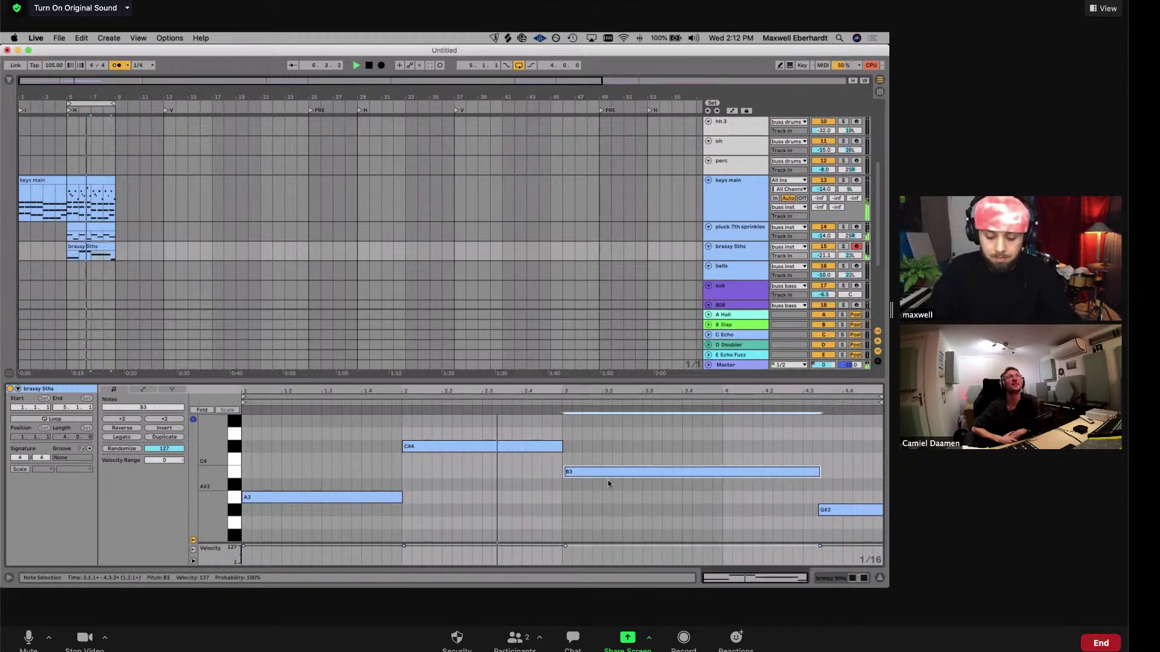
{"action": "left_click_drag", "start_coordinate": [844, 511], "coordinate": [830, 513]}
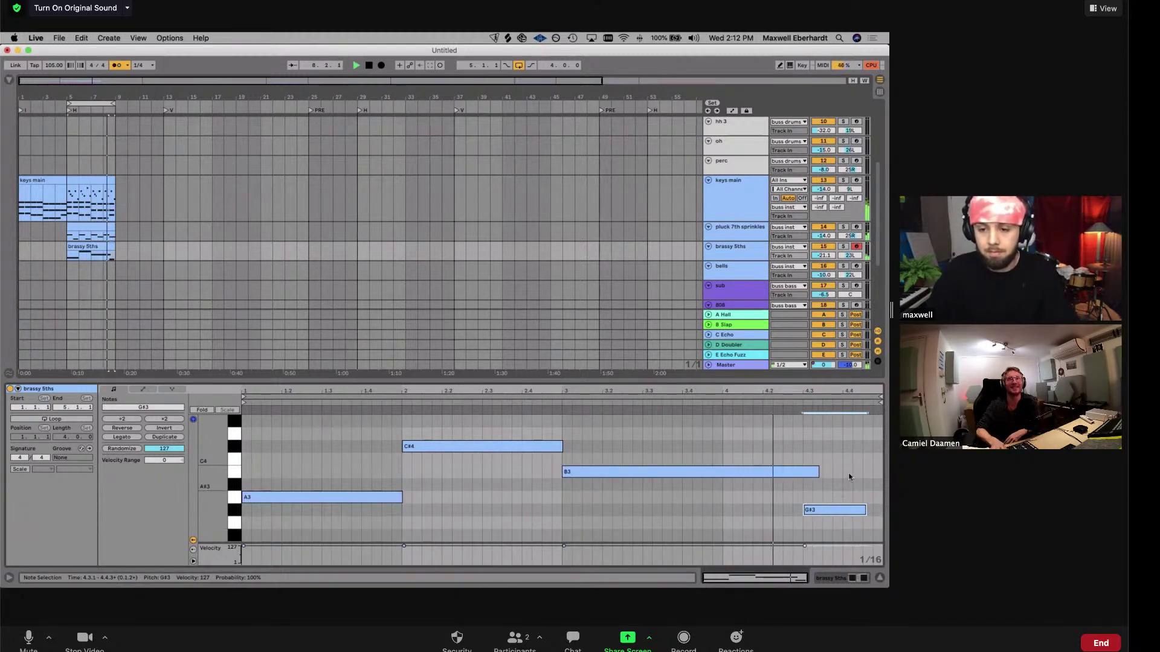
Adjust the ends of B3 and G#3 so they meet and fill the brassy 5ths clip, and set its track volume to -24.1
{"action": "left_click_drag", "start_coordinate": [819, 472], "coordinate": [802, 472]}
{"action": "left_click_drag", "start_coordinate": [865, 511], "coordinate": [874, 512]}
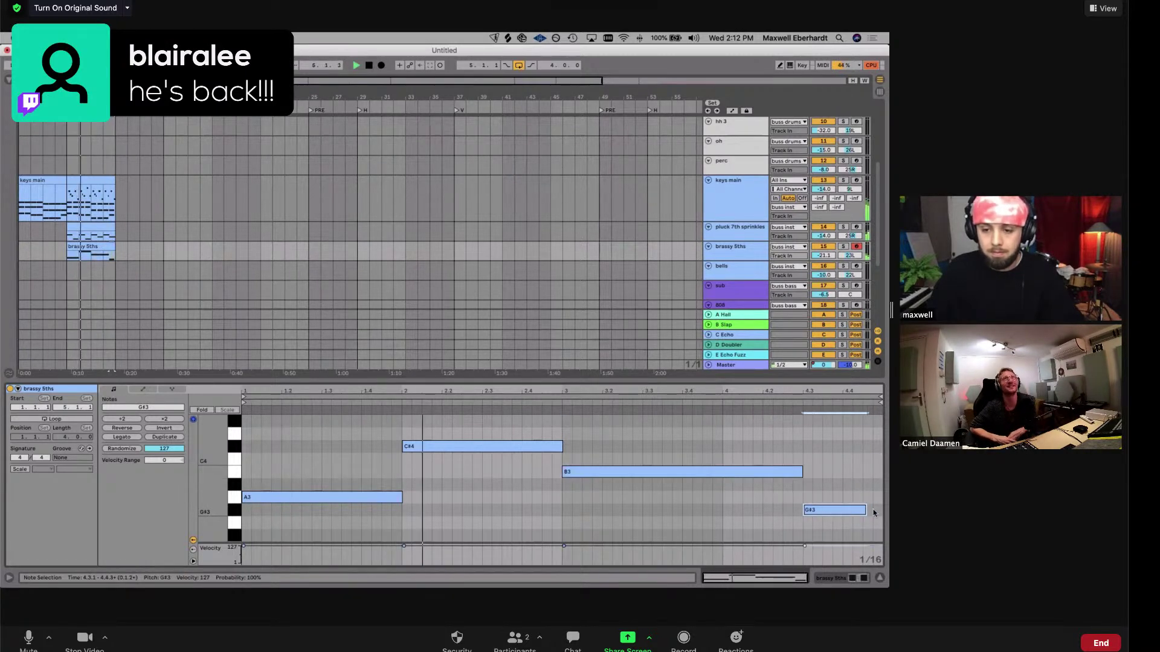
{"action": "key", "text": "super+z"}
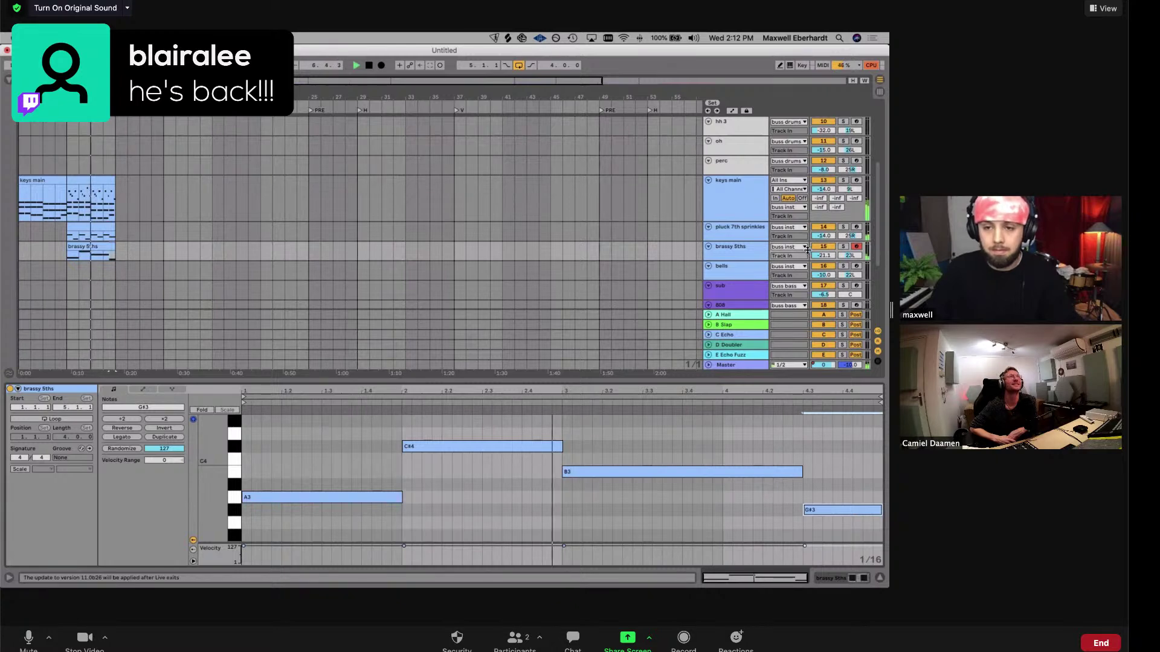
{"action": "left_click_drag", "start_coordinate": [823, 256], "coordinate": [821, 258]}
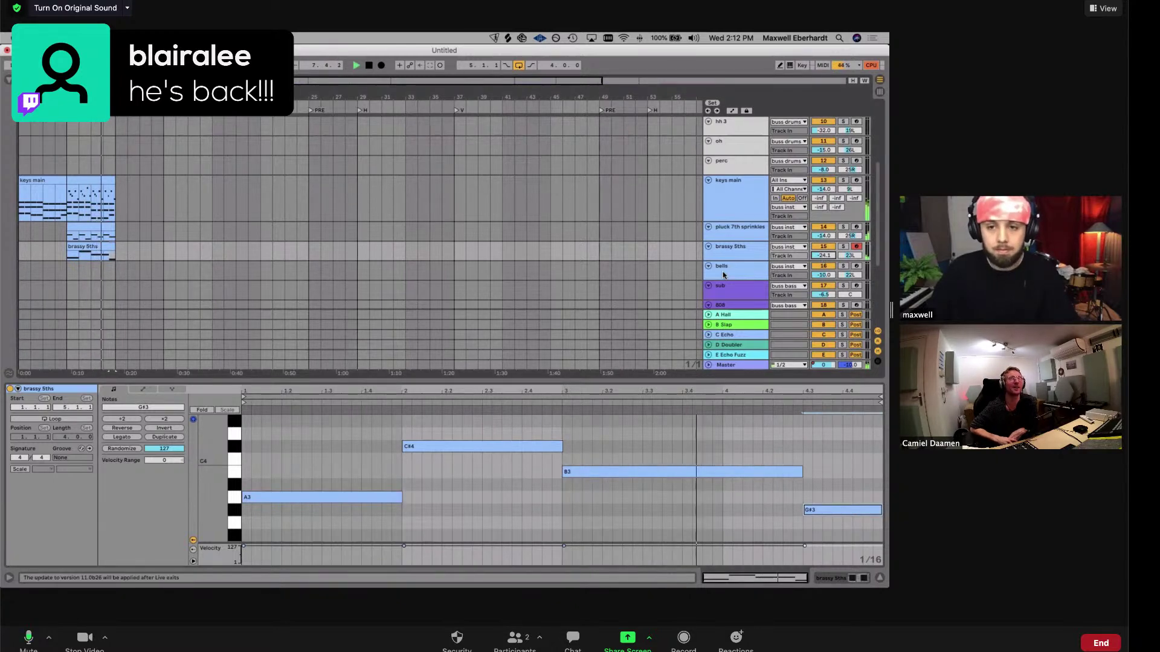
Duplicate the bar 5 clips of keys main, pluck 7th sprinkles and brassy 5ths to bar 9 and loop bars 9 to 13
{"action": "key", "text": "space"}
{"action": "left_click", "coordinate": [83, 243]}
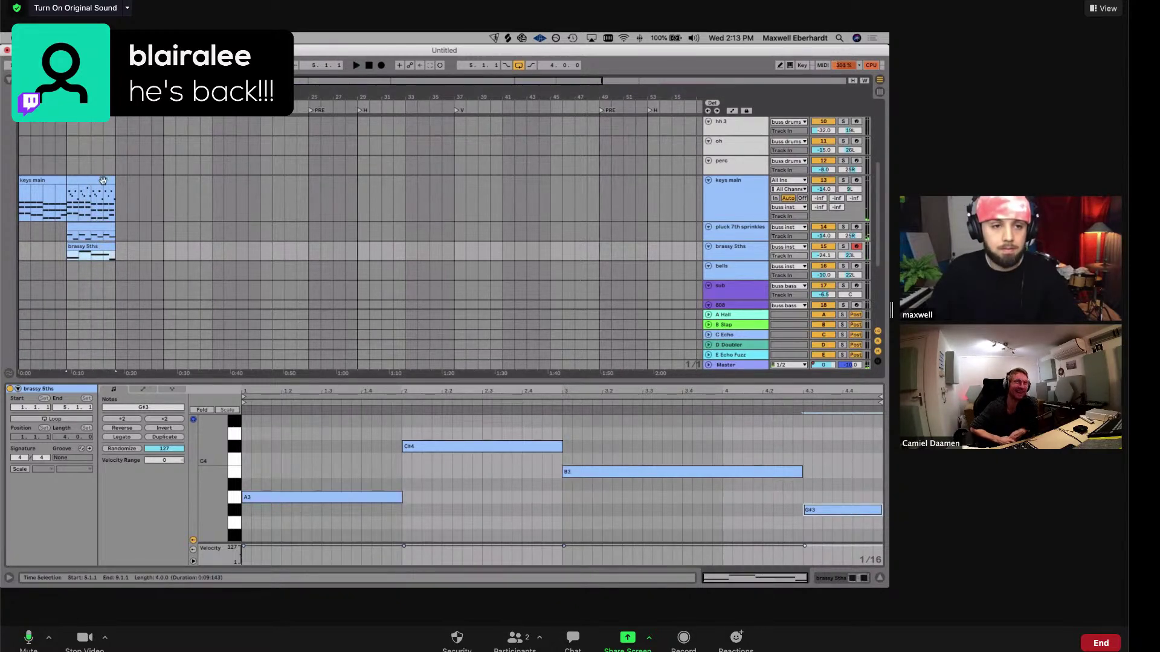
{"action": "left_click", "coordinate": [103, 180], "text": "shift"}
{"action": "key", "text": "super+d"}
{"action": "key", "text": "space"}
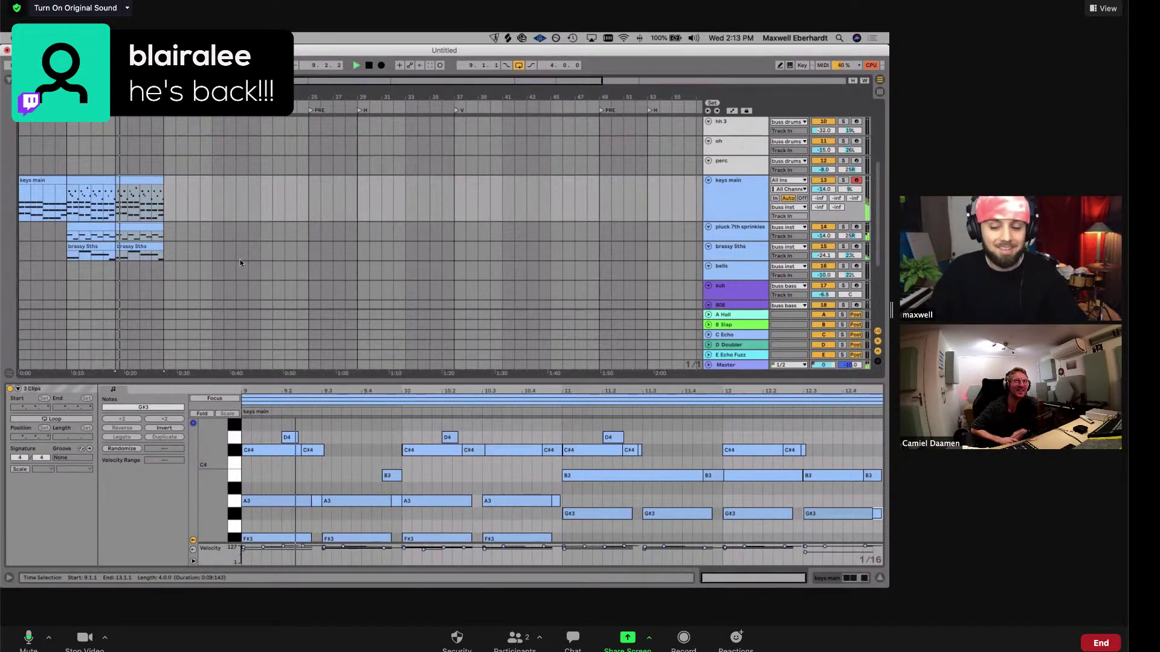
{"action": "key", "text": "super+s"}
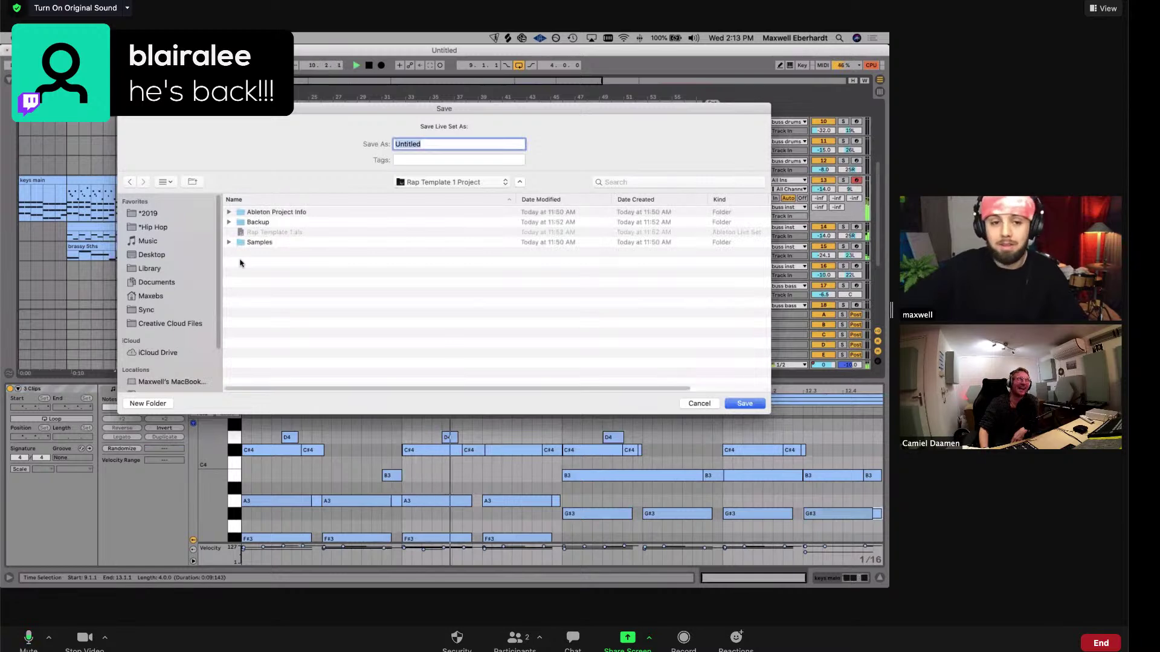
{"action": "left_click", "coordinate": [699, 404]}
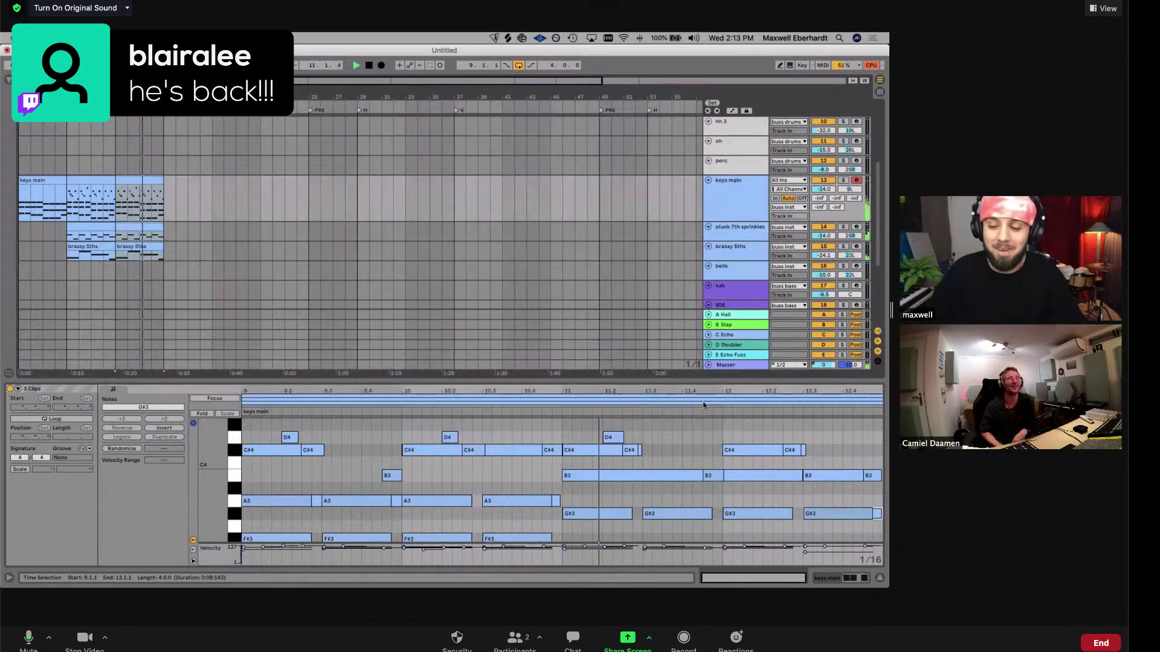
{"action": "key", "text": "space"}
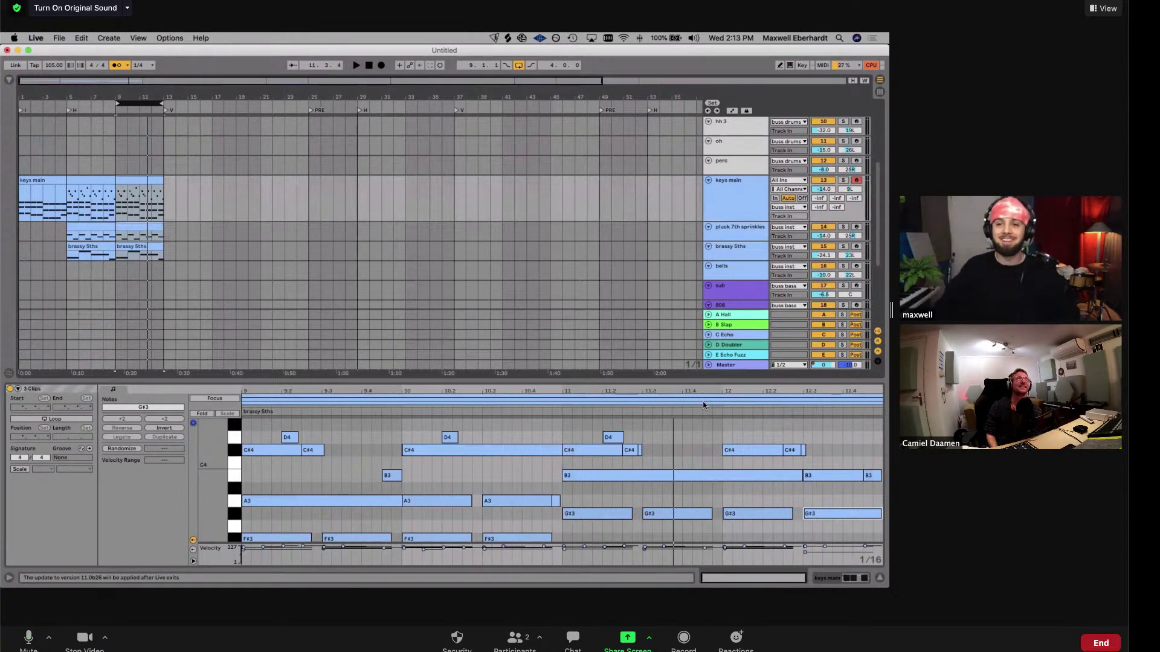
{"action": "key", "text": "space"}
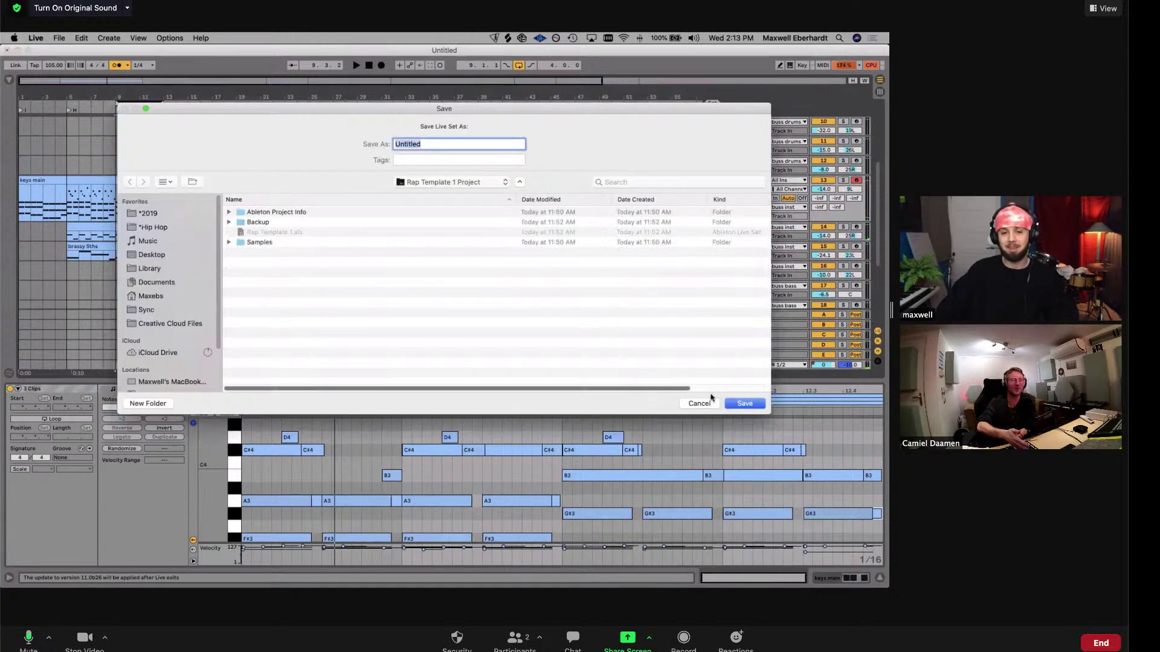
{"action": "left_click", "coordinate": [701, 401]}
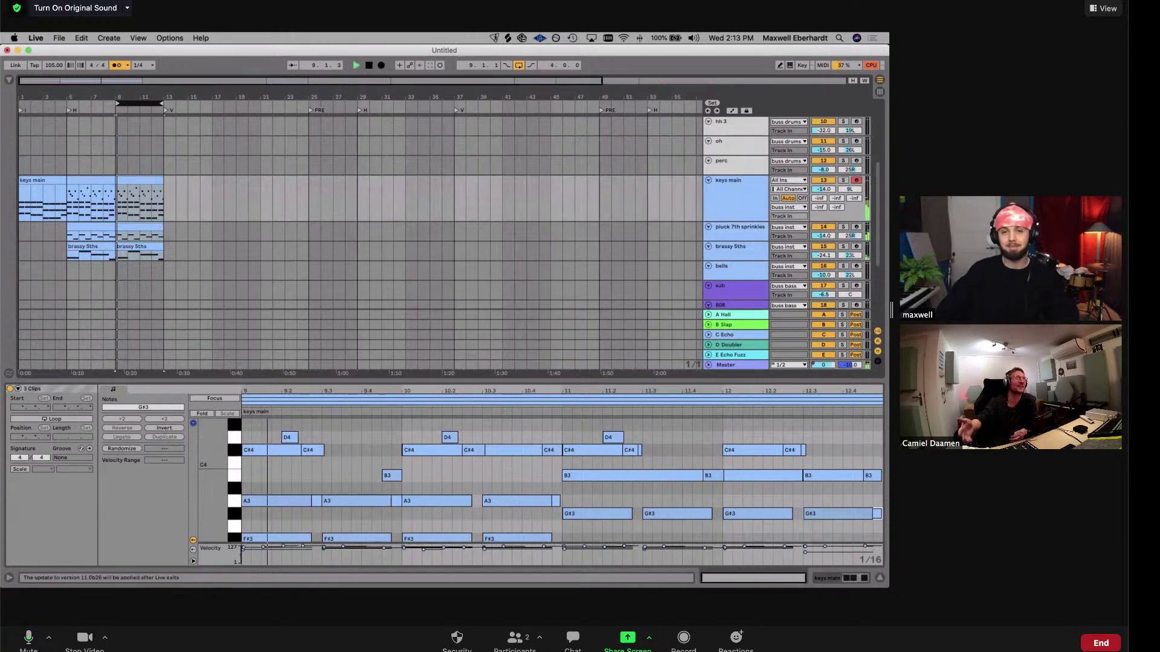
Arm the sub track and record a four-bar bass part over bars 9 to 13
{"action": "scroll", "coordinate": [734, 278], "scroll_direction": "down", "scroll_amount": 2}
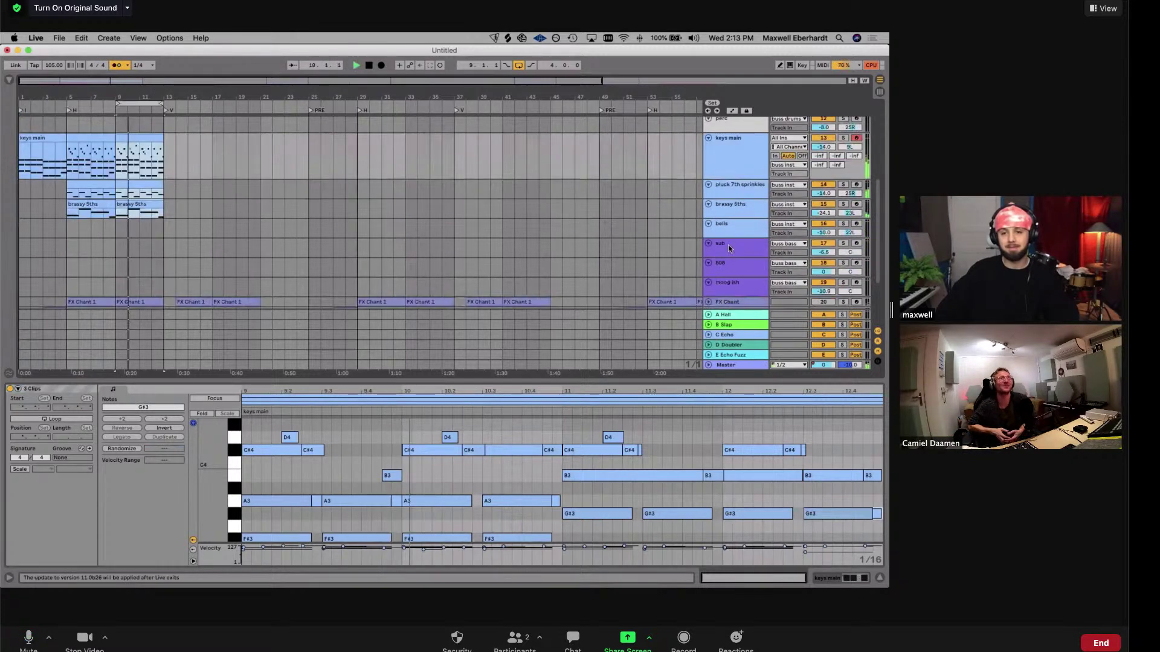
{"action": "left_click", "coordinate": [216, 241]}
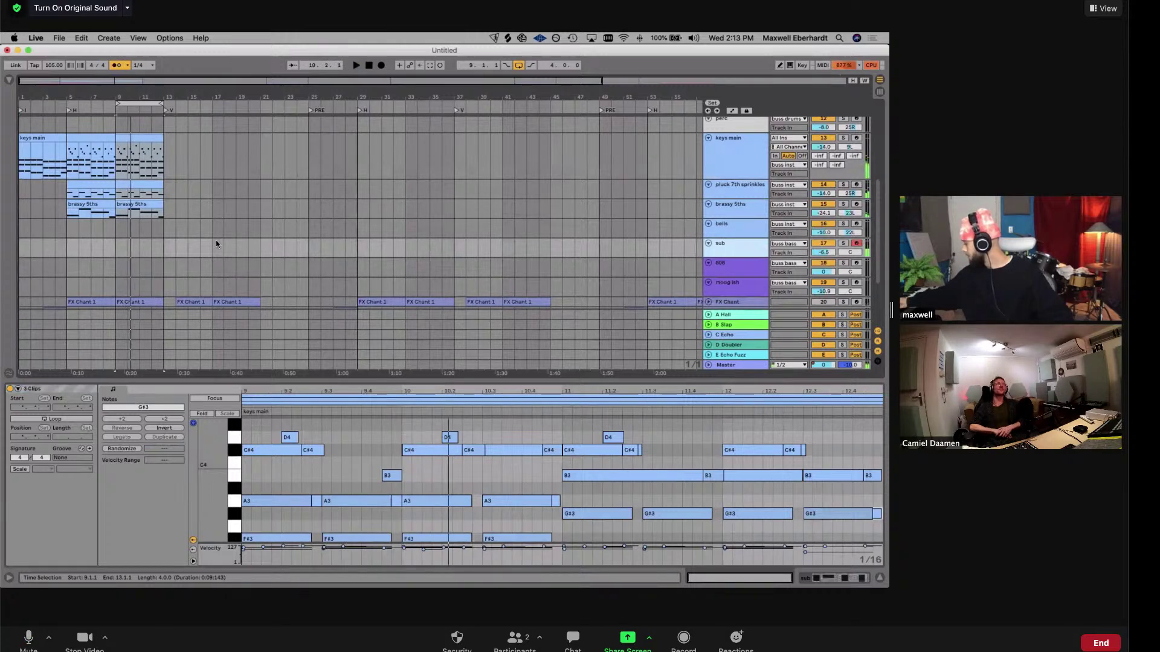
{"action": "key", "text": "space"}
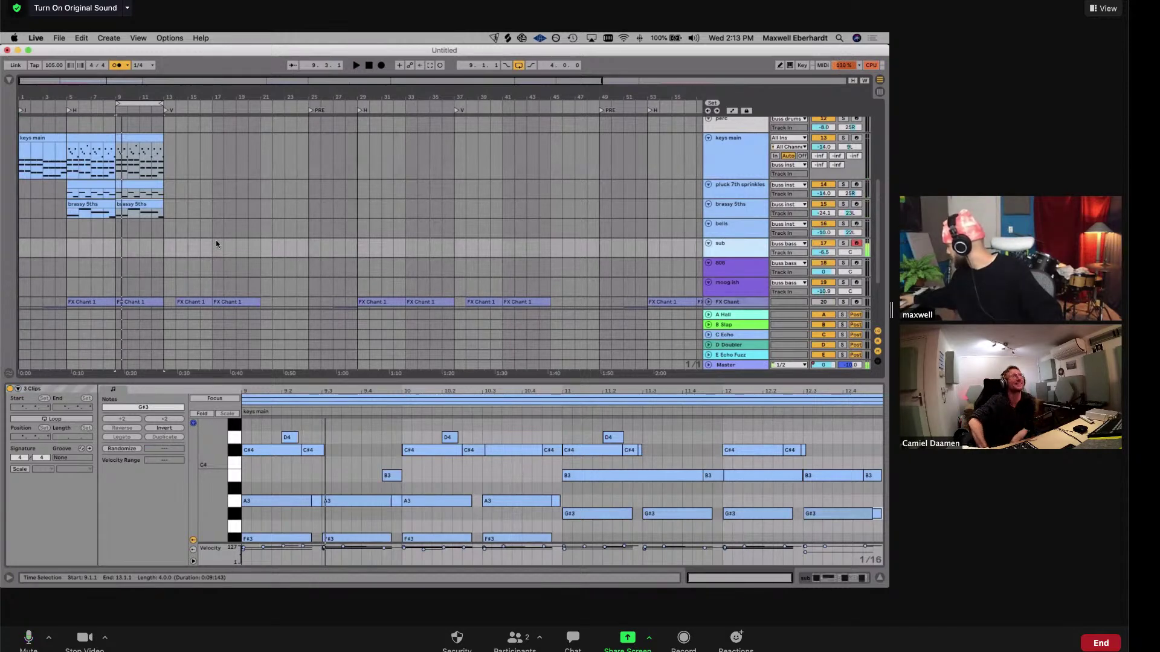
{"action": "key", "text": "space"}
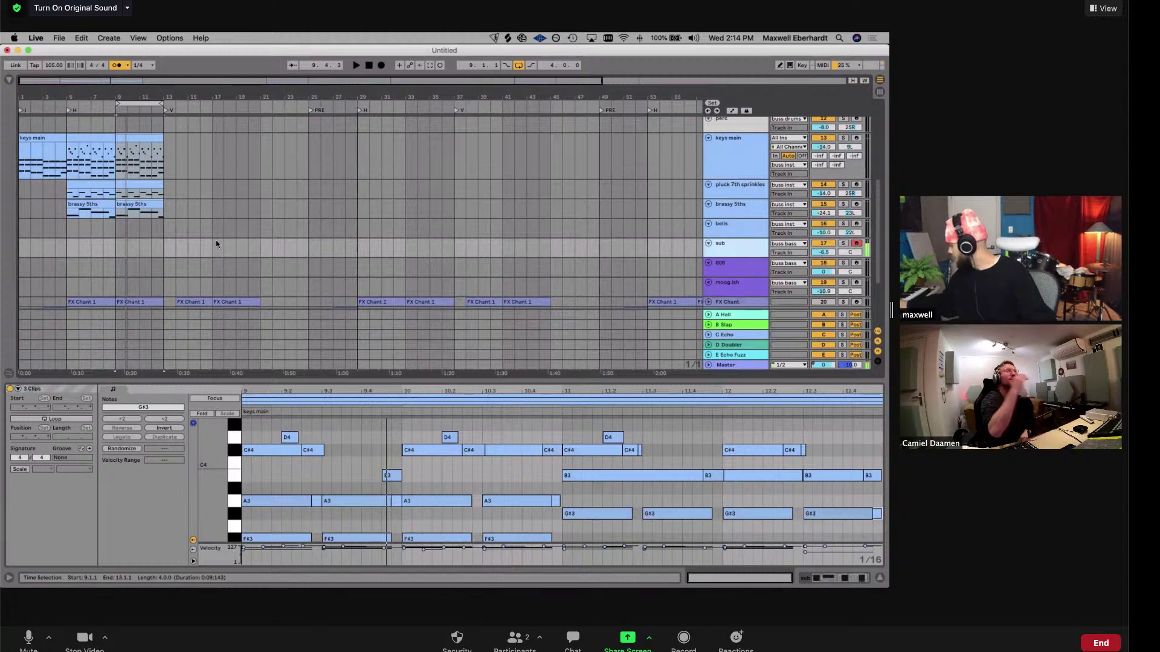
{"action": "key", "text": "space"}
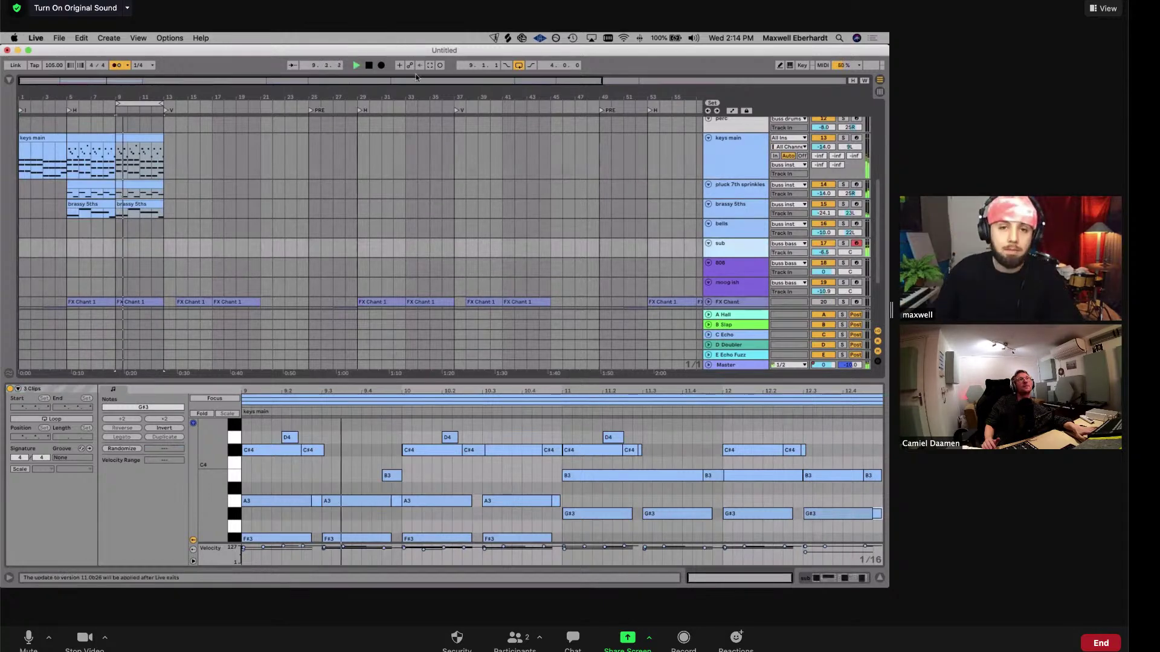
{"action": "left_click_drag", "start_coordinate": [217, 58], "coordinate": [214, 113]}
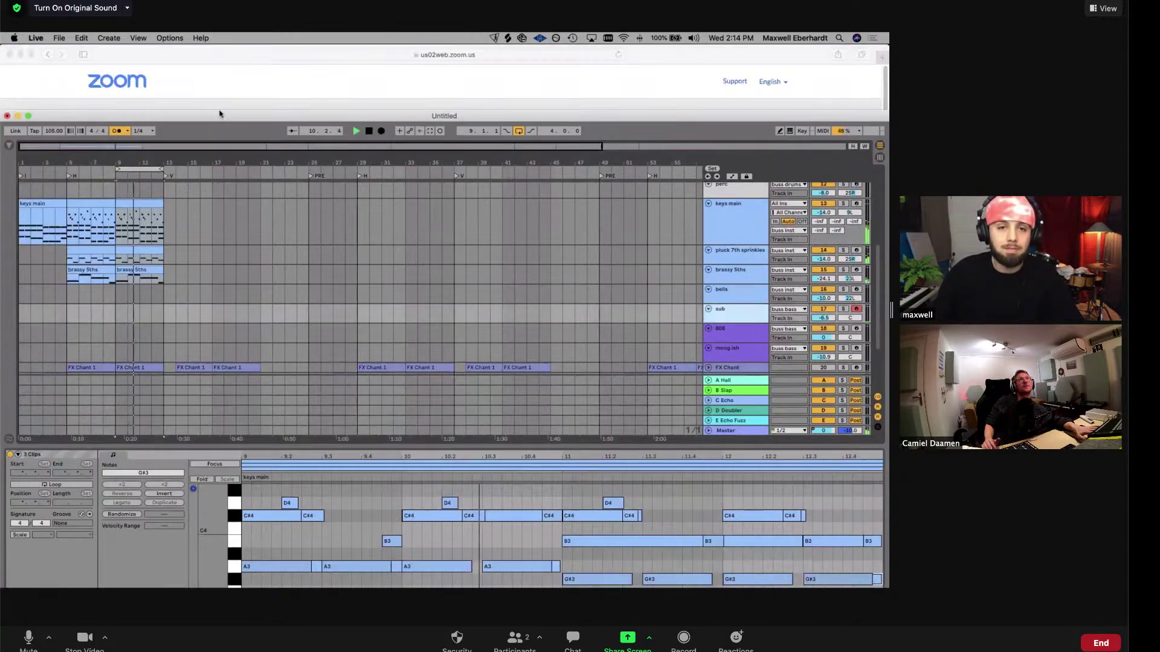
{"action": "left_click_drag", "start_coordinate": [440, 115], "coordinate": [445, 70]}
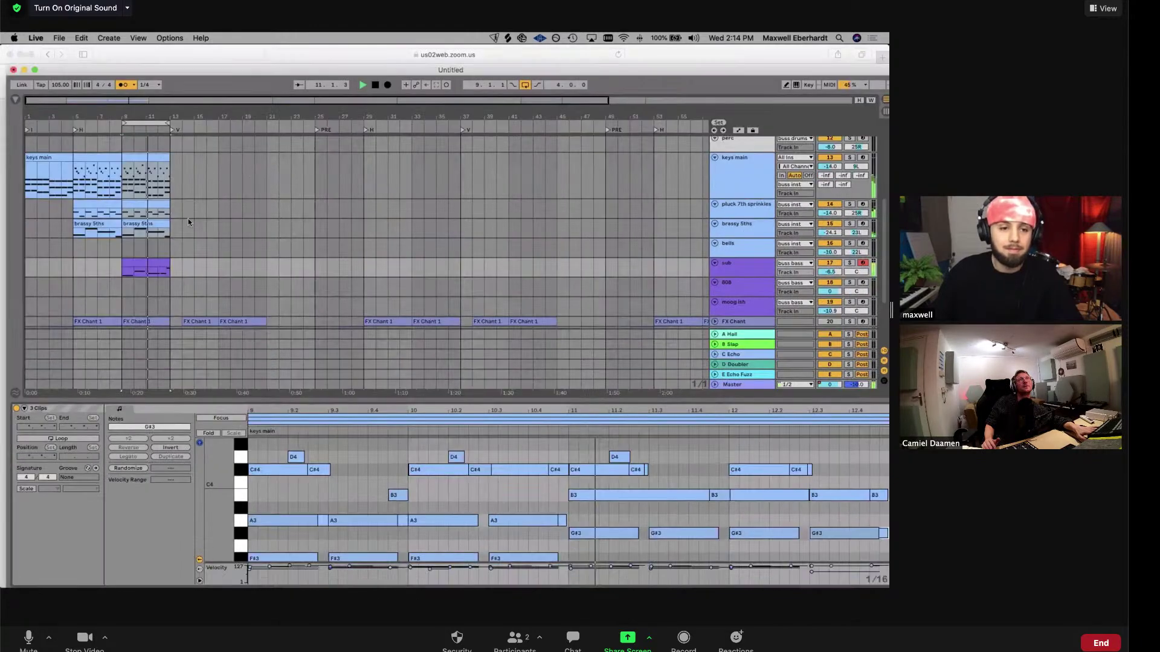
{"action": "key", "text": "space"}
Align the sub clip's notes to a 1/8 grid and transpose them all down three octaves
{"action": "left_click", "coordinate": [351, 453]}
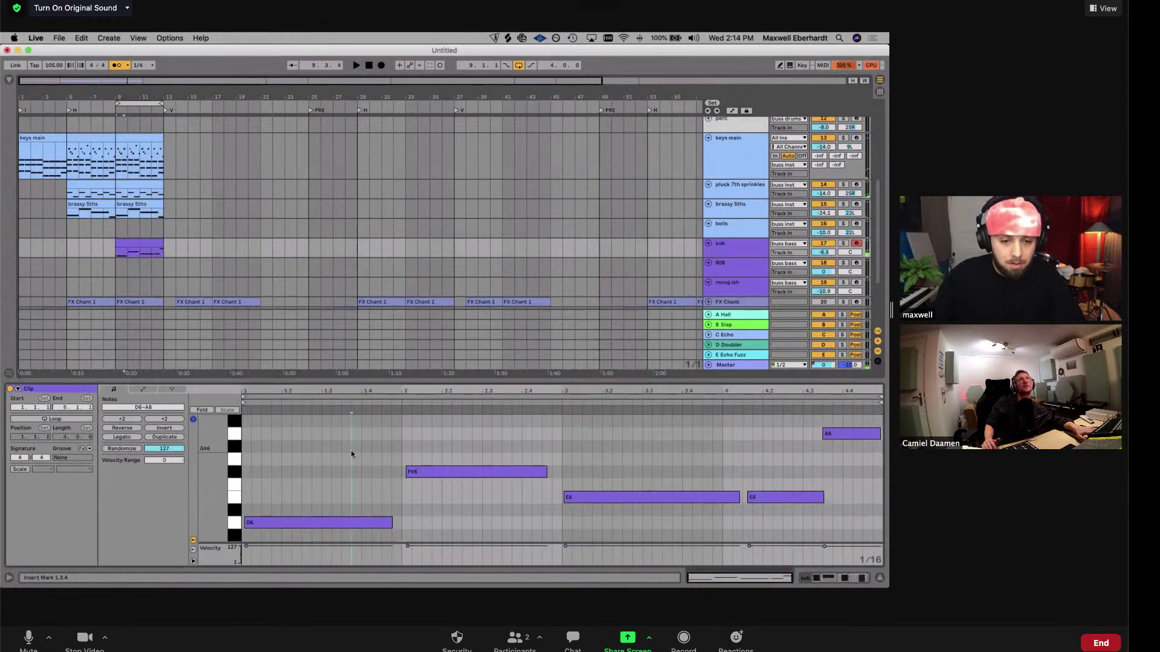
{"action": "key", "text": "super+2"}
{"action": "left_click", "coordinate": [351, 453]}
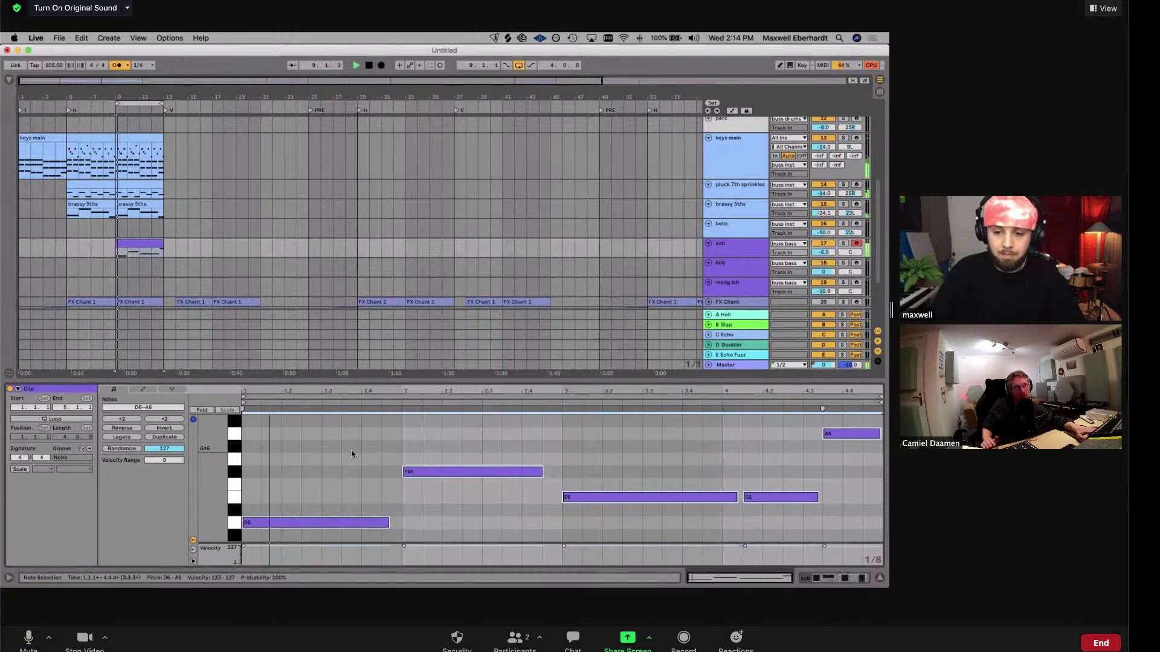
{"action": "key", "text": "super+a"}
{"action": "key", "text": "shift+Down"}
{"action": "key", "text": "shift+Down"}
{"action": "key", "text": "shift+Down"}
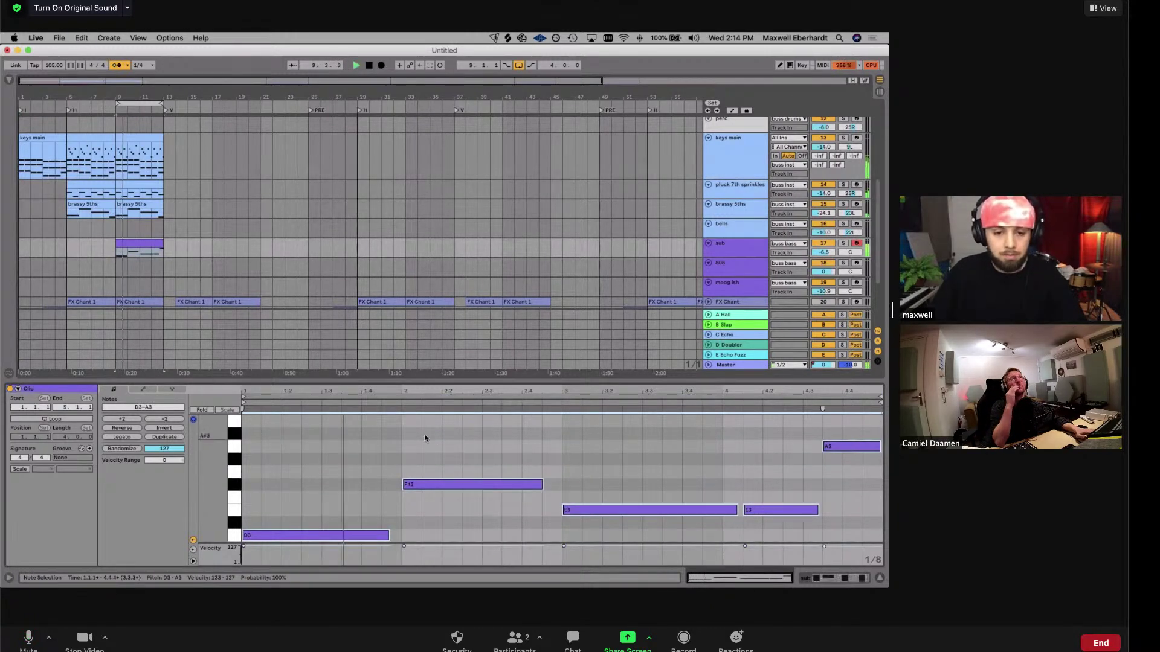
Look over the sub track's device chain and its Saturator controls
{"action": "key", "text": "shift+Tab"}
{"action": "left_click", "coordinate": [110, 471]}
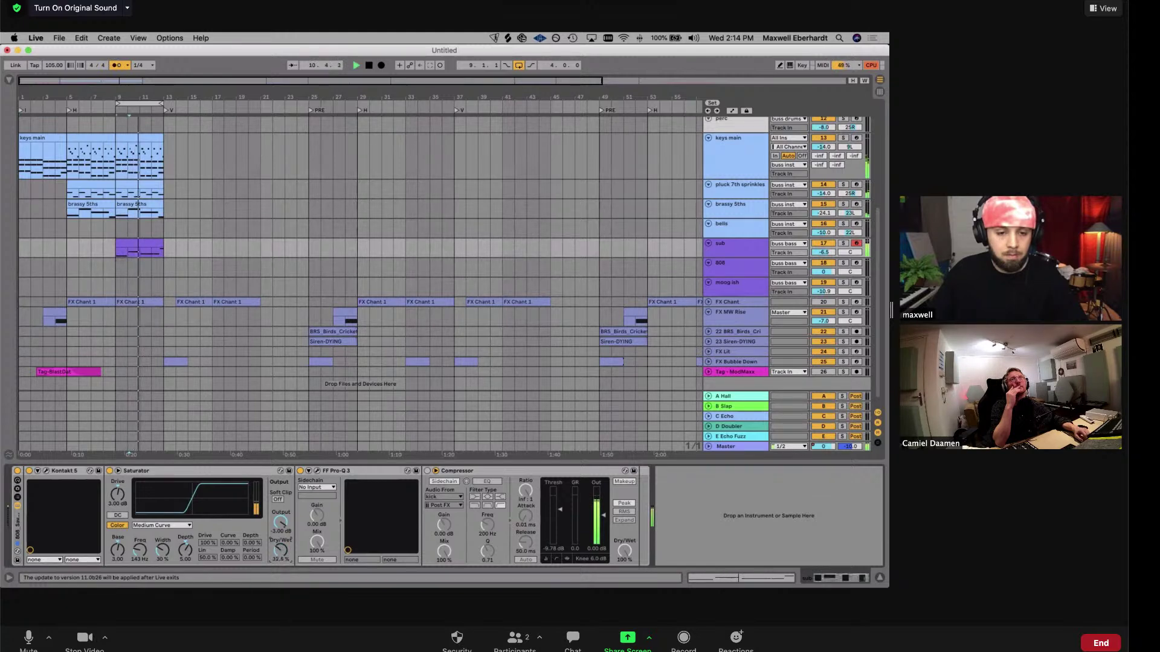
{"action": "left_click", "coordinate": [116, 473]}
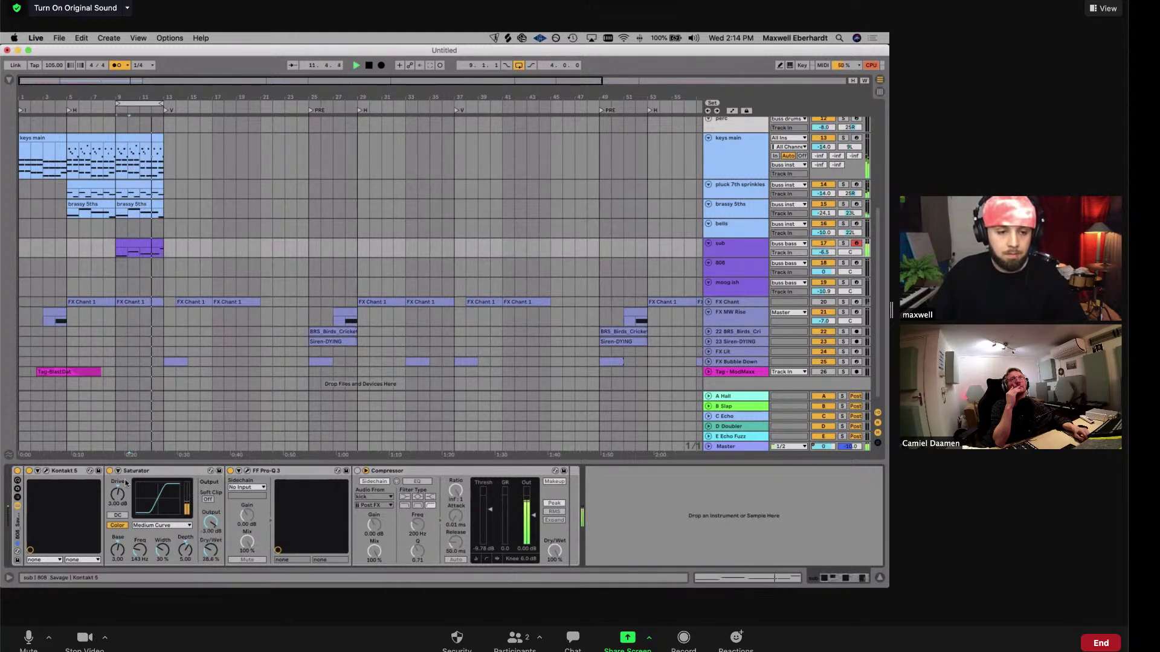
Loop bars 11 to 13 and open the sub clip at its closing E3 and A3 notes
{"action": "double_click", "coordinate": [145, 246]}
{"action": "left_click_drag", "start_coordinate": [117, 104], "coordinate": [640, 417]}
{"action": "key", "text": "space"}
{"action": "key", "text": "space"}
{"action": "left_click", "coordinate": [778, 490]}
{"action": "key", "text": "plus"}
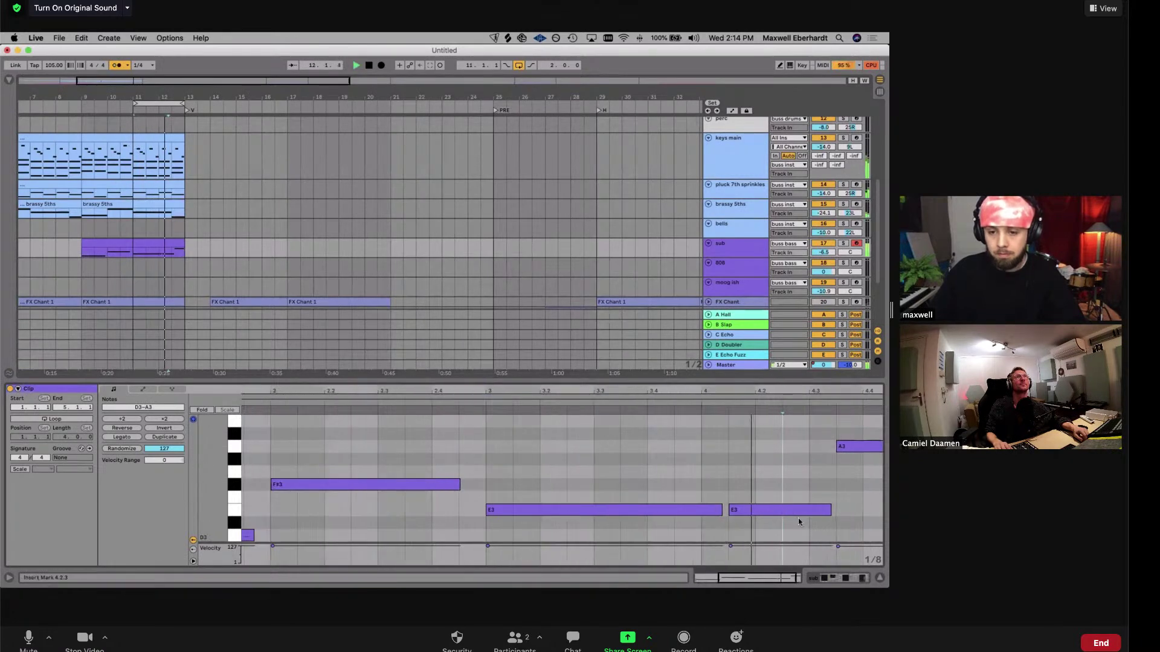
{"action": "scroll", "coordinate": [860, 465], "scroll_direction": "right", "scroll_amount": 2}
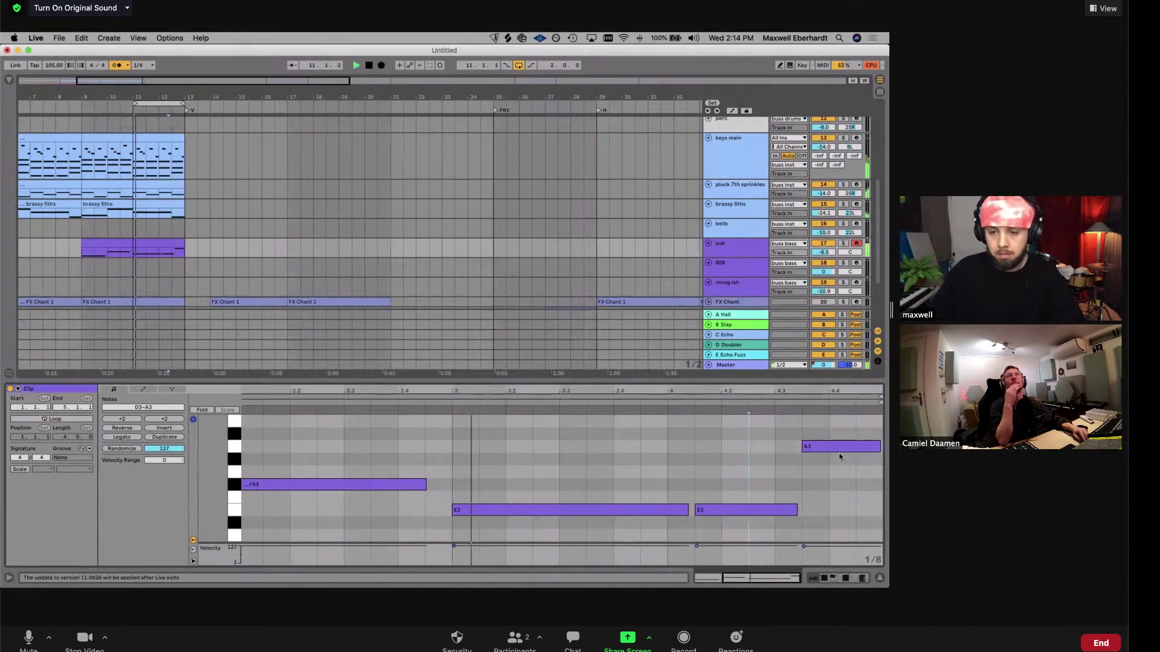
Make the sub clip's A3 note start at 4.4 and move the second E3 note to 4.1.1
{"action": "left_click_drag", "start_coordinate": [802, 447], "coordinate": [793, 524]}
{"action": "key", "text": "shift+Right"}
{"action": "key", "text": "shift+Right"}
{"action": "key", "text": "shift+Left"}
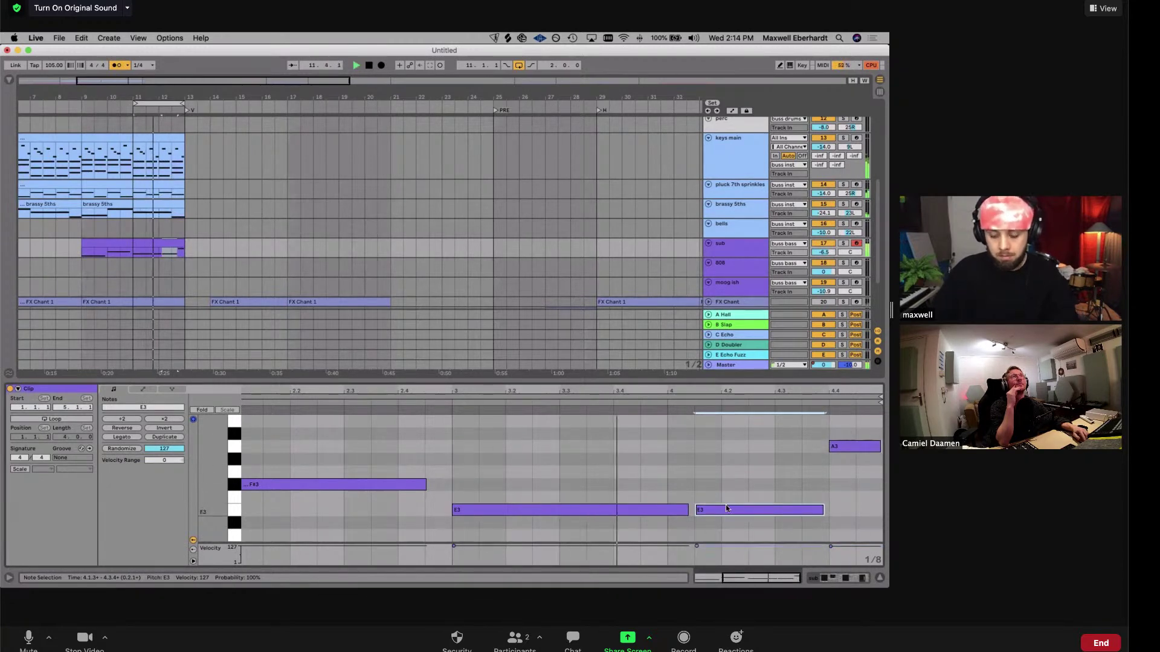
{"action": "key", "text": "Left"}
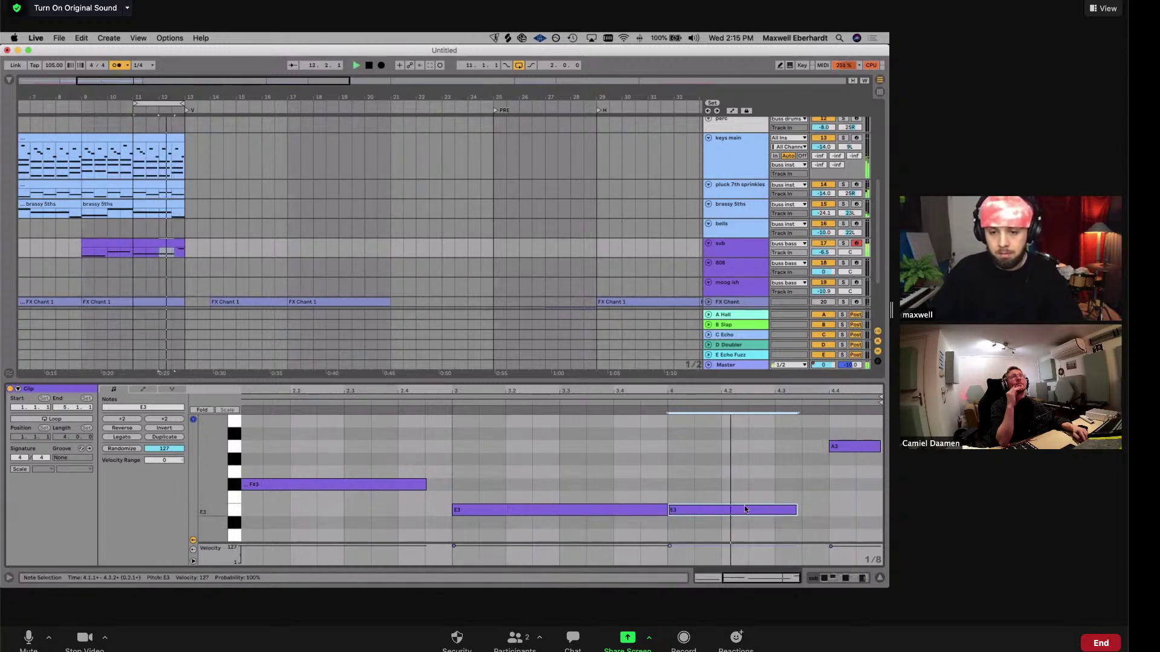
Shorten the second E3 note, duplicate it to 4.2.3 and add a short E3 at 4.3.3 leading into A3
{"action": "key", "text": "shift+Left"}
{"action": "key", "text": "shift+Left"}
{"action": "key", "text": "shift+Left"}
{"action": "key", "text": "shift+Right"}
{"action": "key", "text": "super+d"}
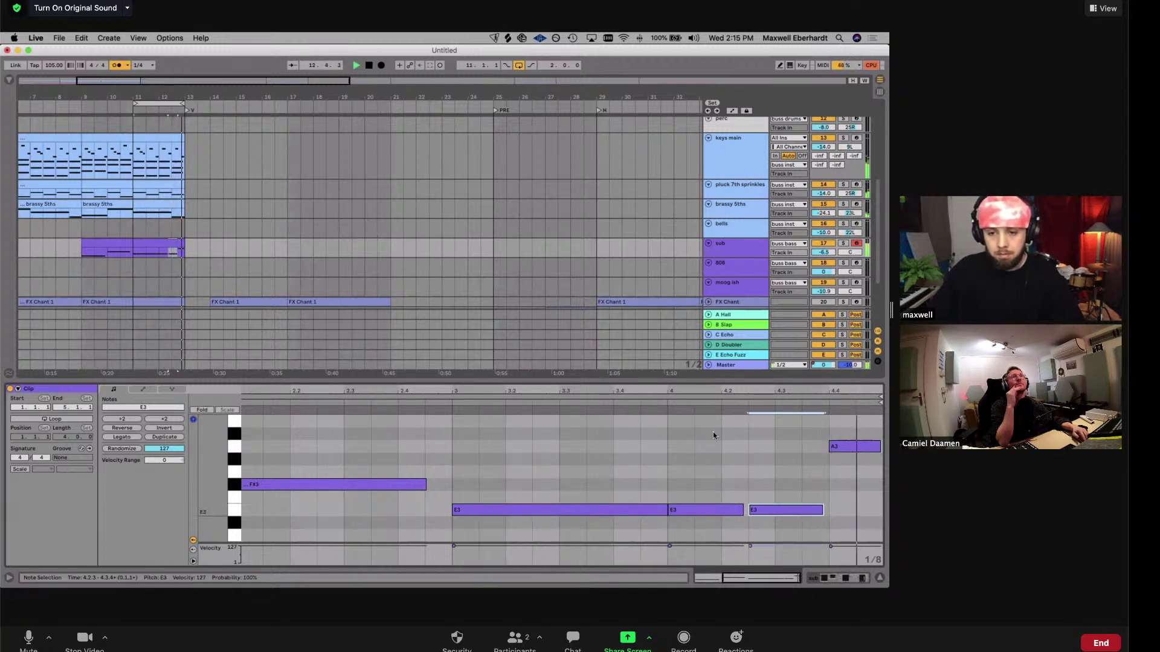
{"action": "left_click_drag", "start_coordinate": [787, 509], "coordinate": [841, 508]}
{"action": "key", "text": "shift+Left"}
{"action": "key", "text": "shift+Left"}
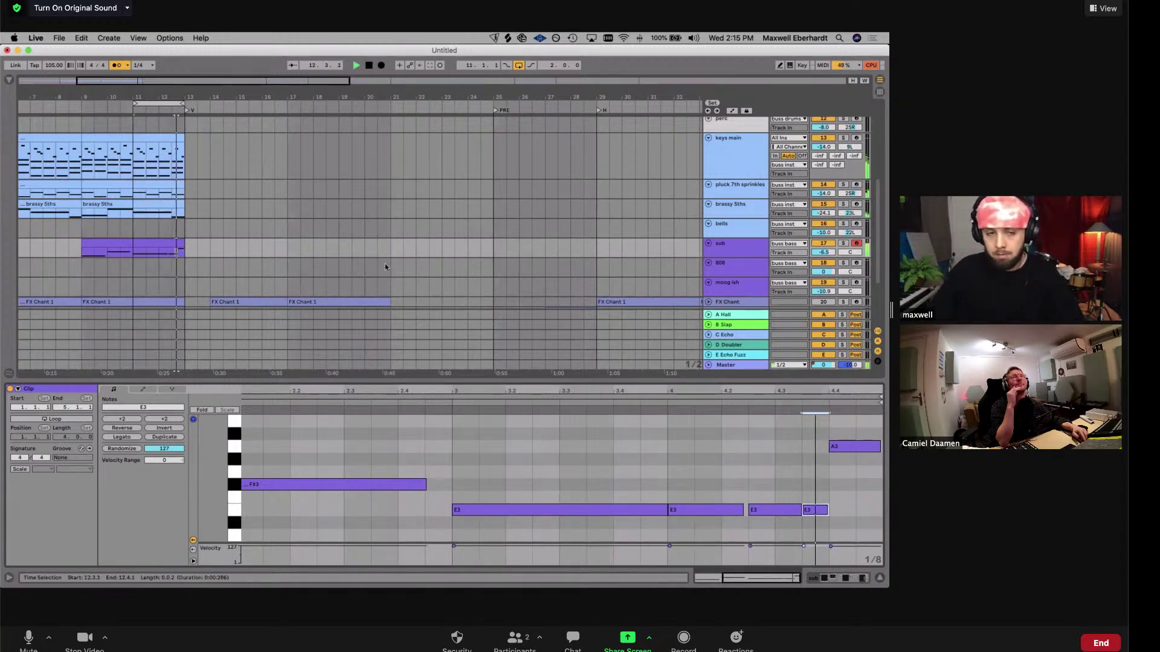
Duplicate the bar 9 clips from keys main through sub to bar 13 and loop bars 13 to 17
{"action": "left_click_drag", "start_coordinate": [132, 104], "coordinate": [83, 104]}
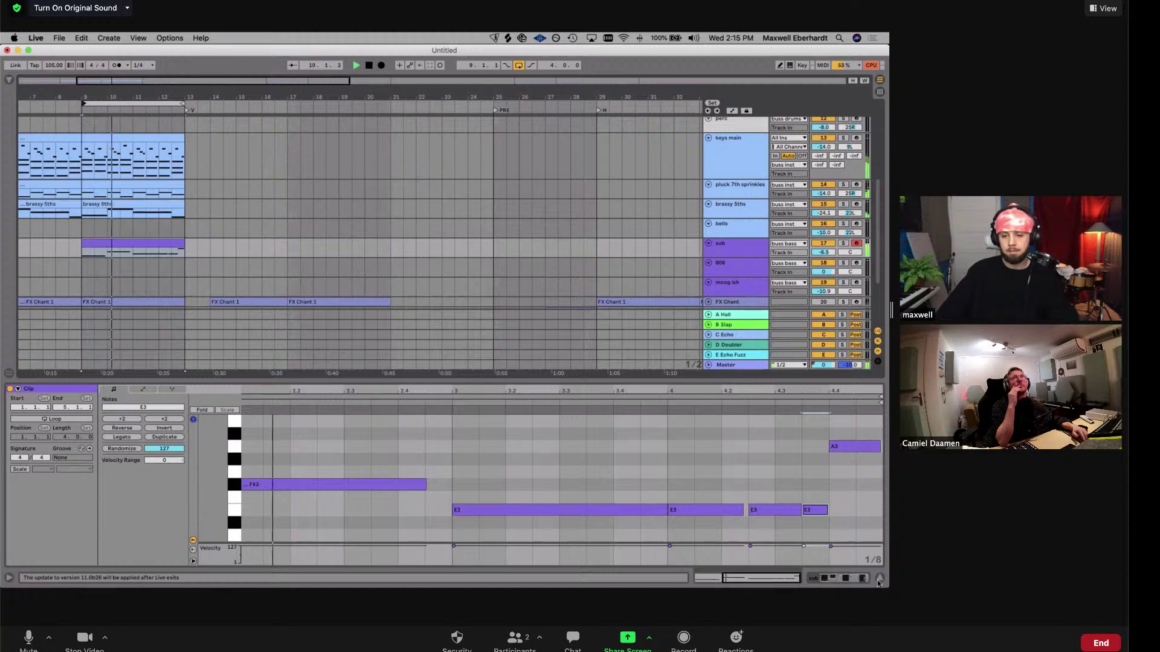
{"action": "key", "text": "super+alt+l"}
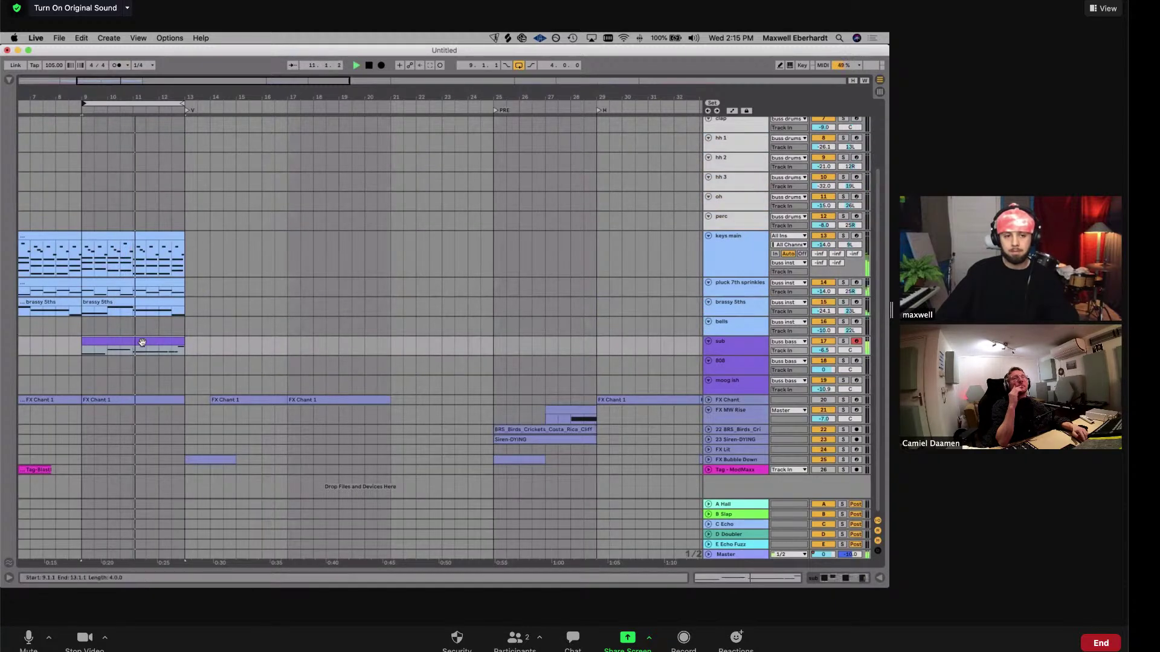
{"action": "key", "text": "shift+Up"}
{"action": "key", "text": "shift+Up"}
{"action": "key", "text": "shift+Up"}
{"action": "key", "text": "shift+Up"}
{"action": "key", "text": "super+d"}
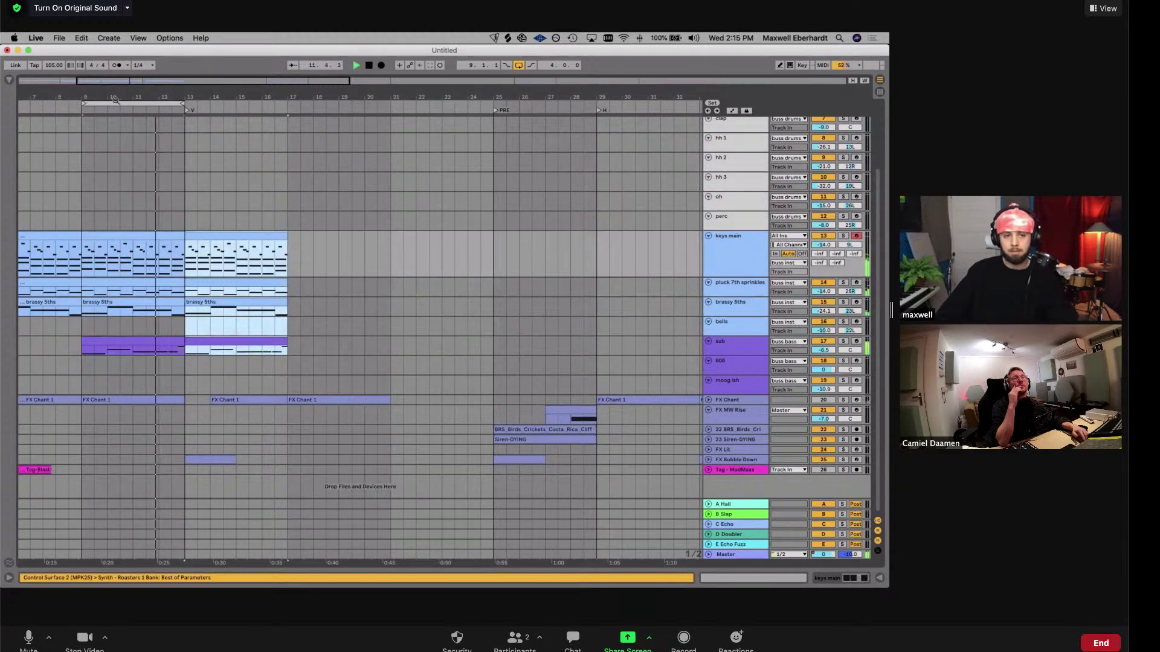
{"action": "left_click_drag", "start_coordinate": [113, 103], "coordinate": [224, 110]}
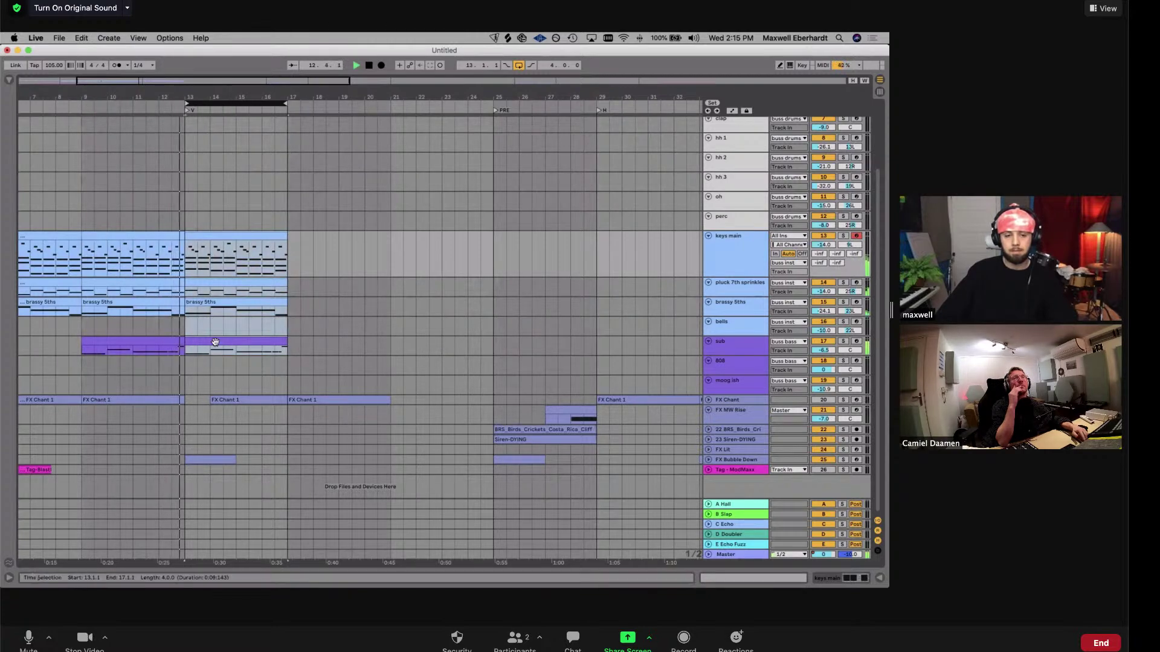
{"action": "scroll", "coordinate": [290, 296], "scroll_direction": "up", "scroll_amount": 4}
{"action": "scroll", "coordinate": [275, 313], "scroll_direction": "down", "scroll_amount": 4}
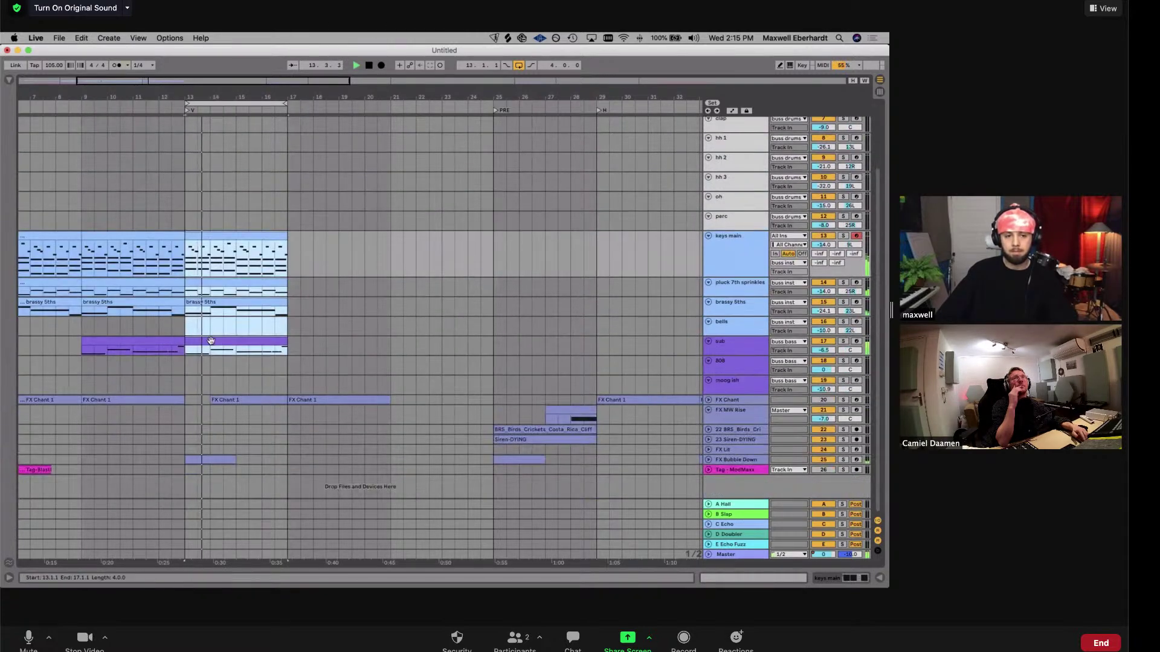
Move the sub clip at bar 9 onto the moog ish track and loop bars 9 to 13
{"action": "left_click", "coordinate": [223, 340]}
{"action": "left_click_drag", "start_coordinate": [163, 339], "coordinate": [163, 378]}
{"action": "left_click_drag", "start_coordinate": [211, 105], "coordinate": [109, 105]}
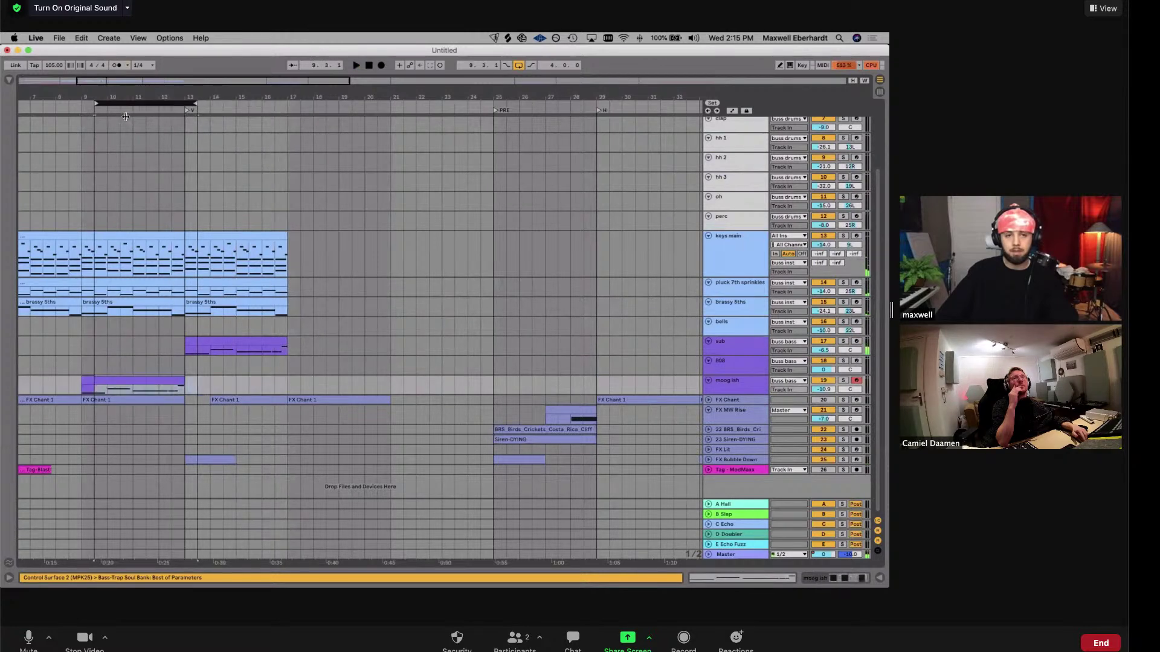
{"action": "key", "text": "space"}
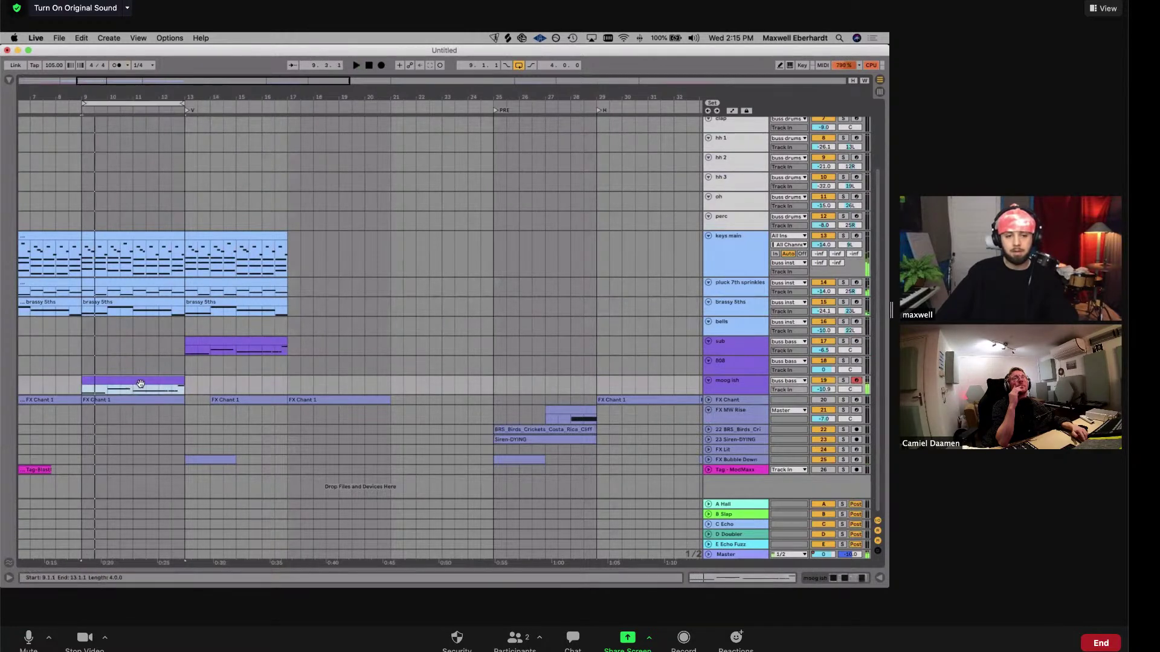
Transpose all notes of the moog ish clip down one octave to the D2–A2 range
{"action": "double_click", "coordinate": [140, 384]}
{"action": "key", "text": "ctrl+a"}
{"action": "key", "text": "space"}
{"action": "key", "text": "shift+Tab"}
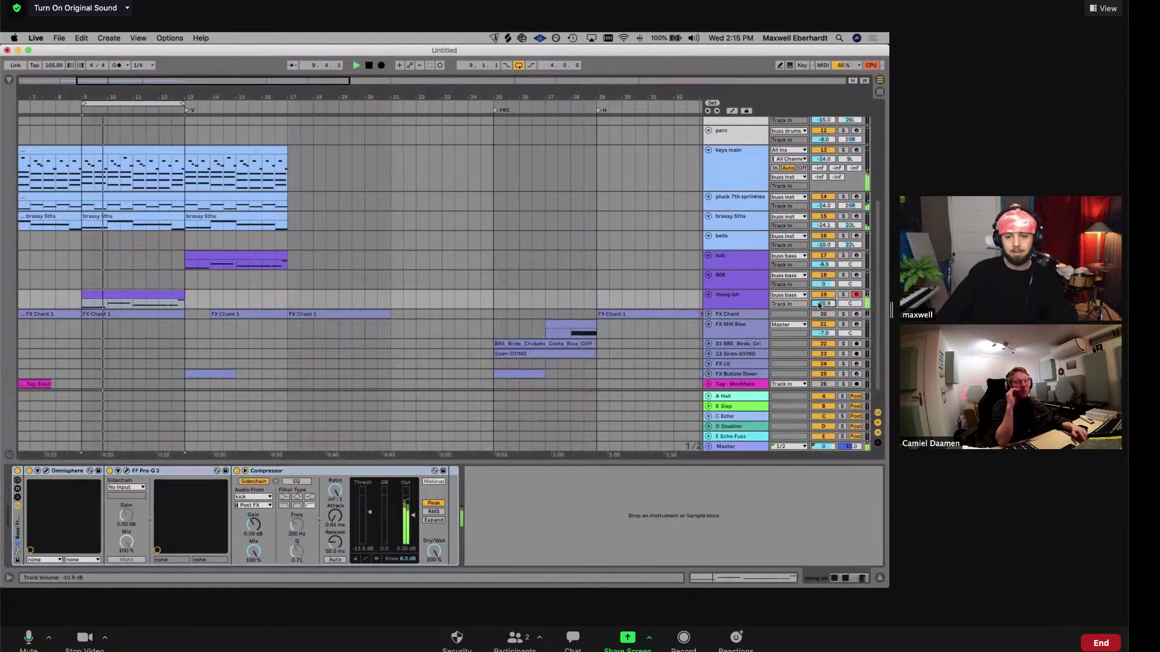
Audition the moog ish clip in the bars 9 to 13 loop and check its notes
{"action": "double_click", "coordinate": [175, 297]}
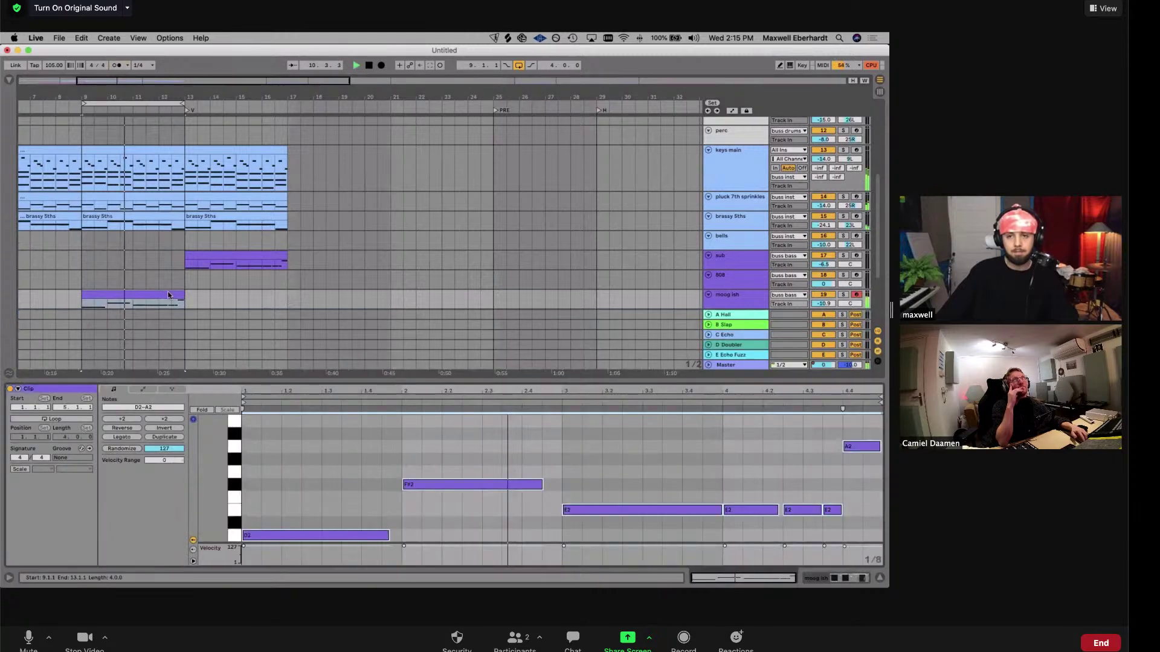
{"action": "left_click", "coordinate": [351, 466]}
{"action": "key", "text": "space"}
{"action": "key", "text": "ctrl+a"}
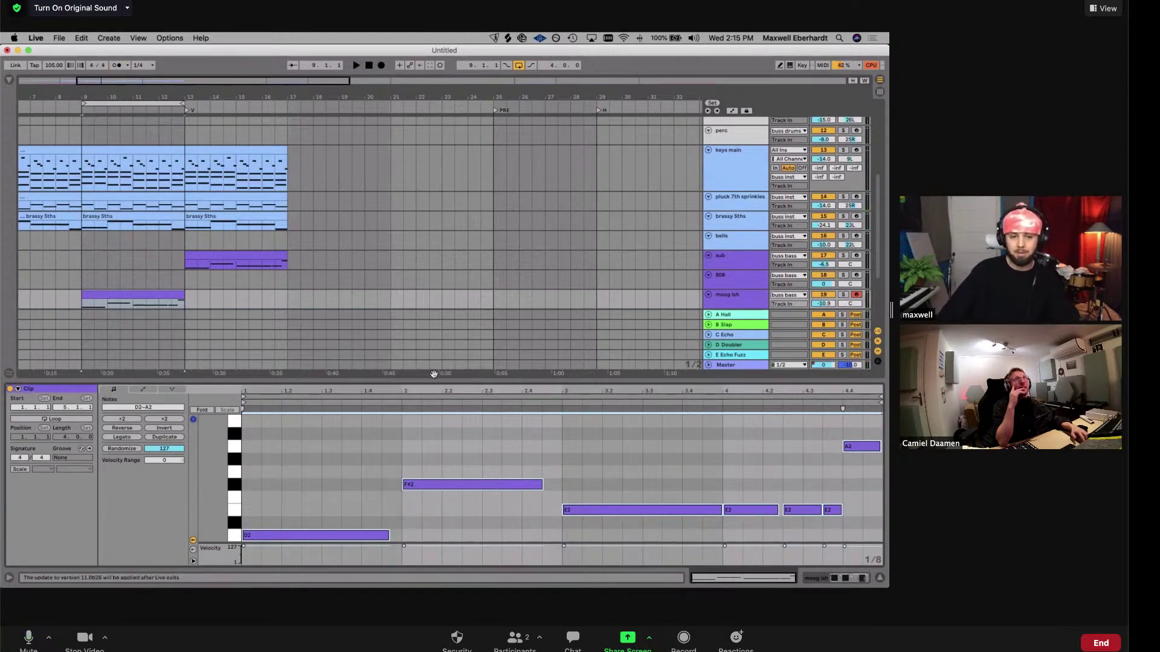
{"action": "key", "text": "space"}
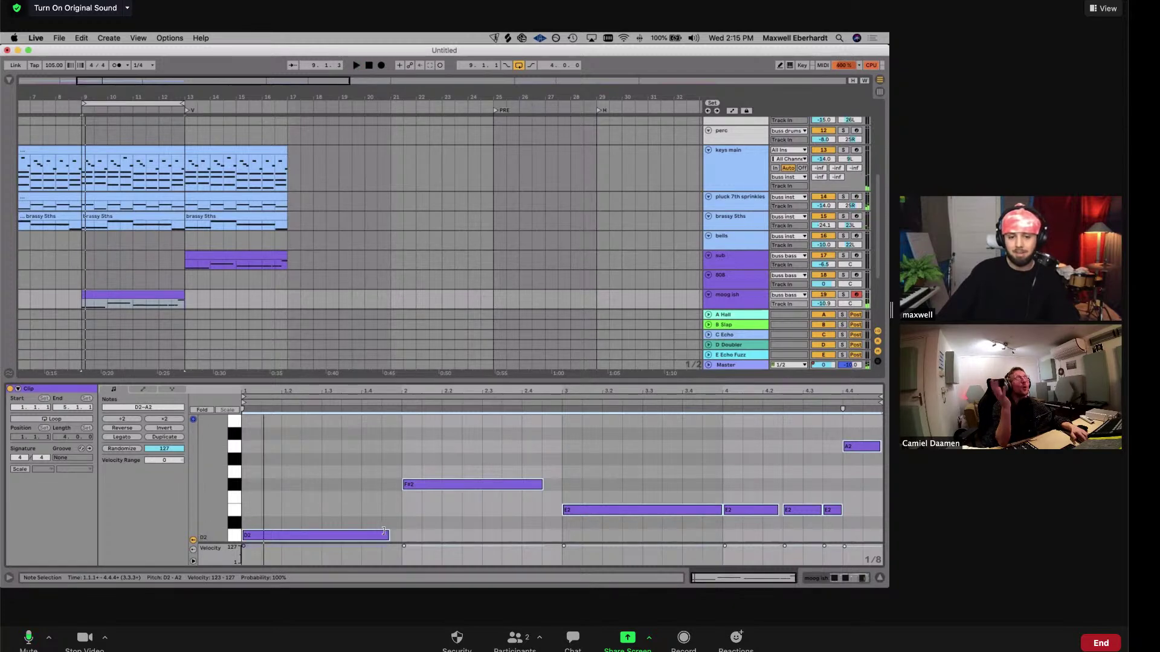
{"action": "left_click", "coordinate": [388, 497]}
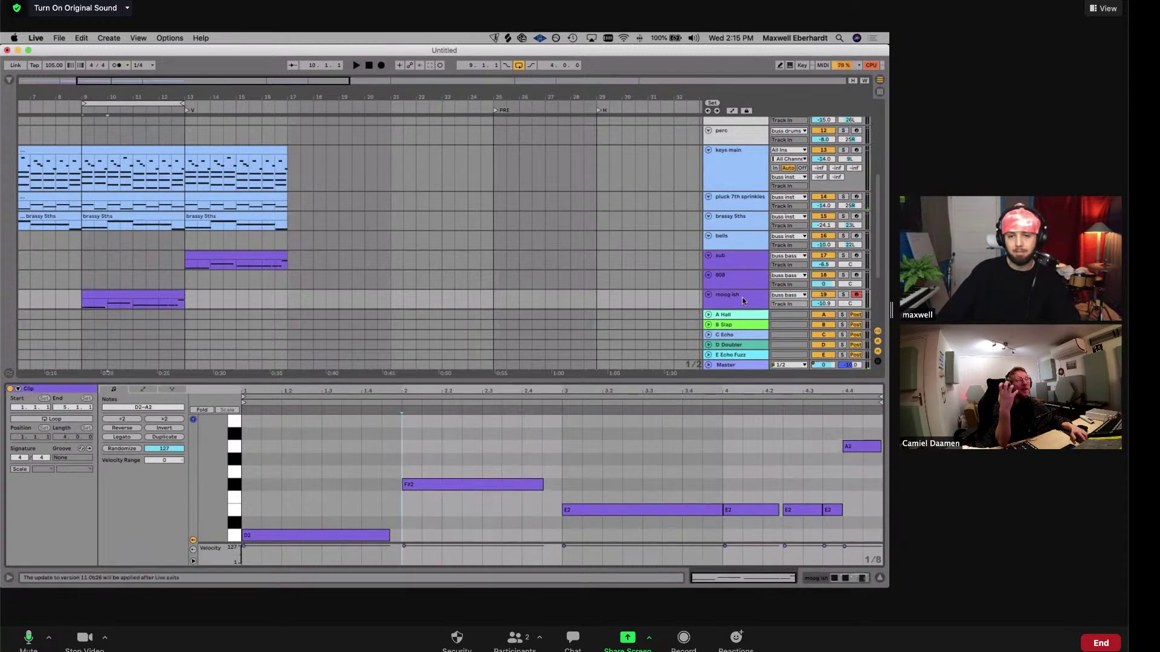
{"action": "key", "text": "space"}
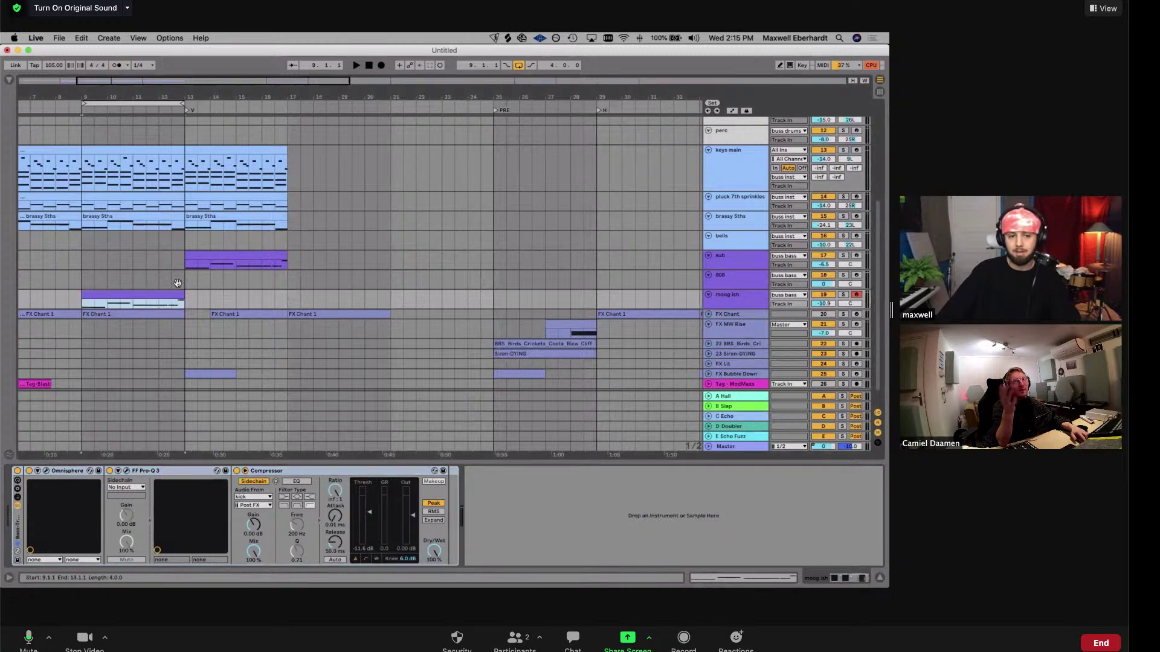
Raise the low cut in the moog ish track's FF Pro-Q 3 to about 78 Hz during playback
{"action": "key", "text": "shift+Tab"}
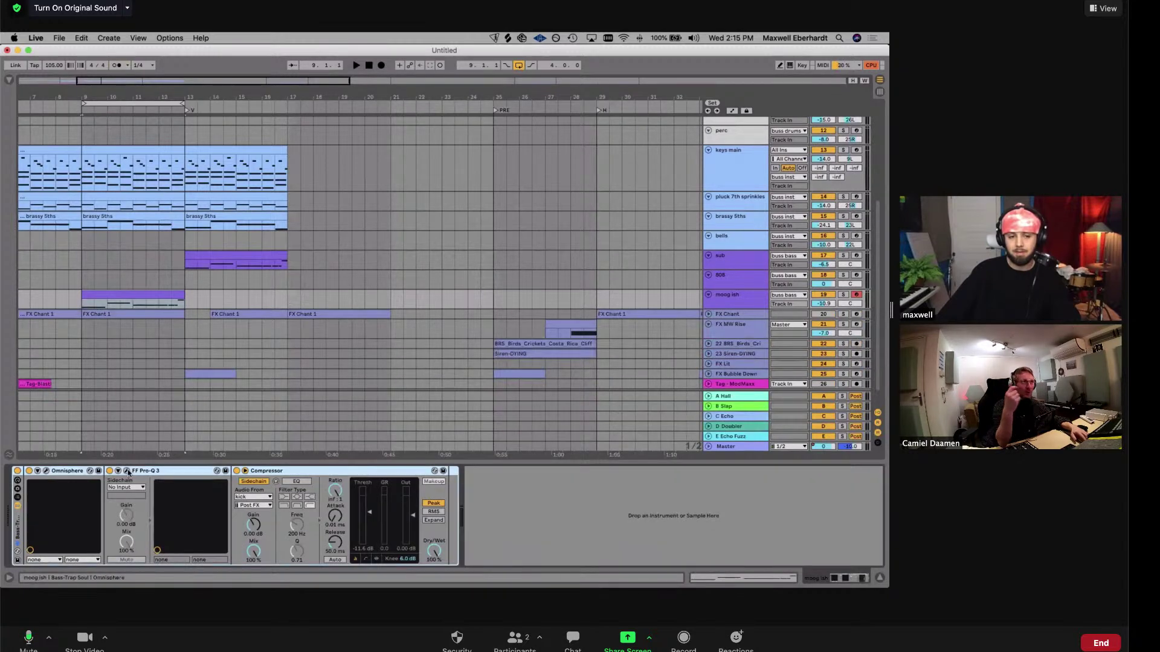
{"action": "left_click", "coordinate": [128, 472]}
{"action": "left_click", "coordinate": [127, 191]}
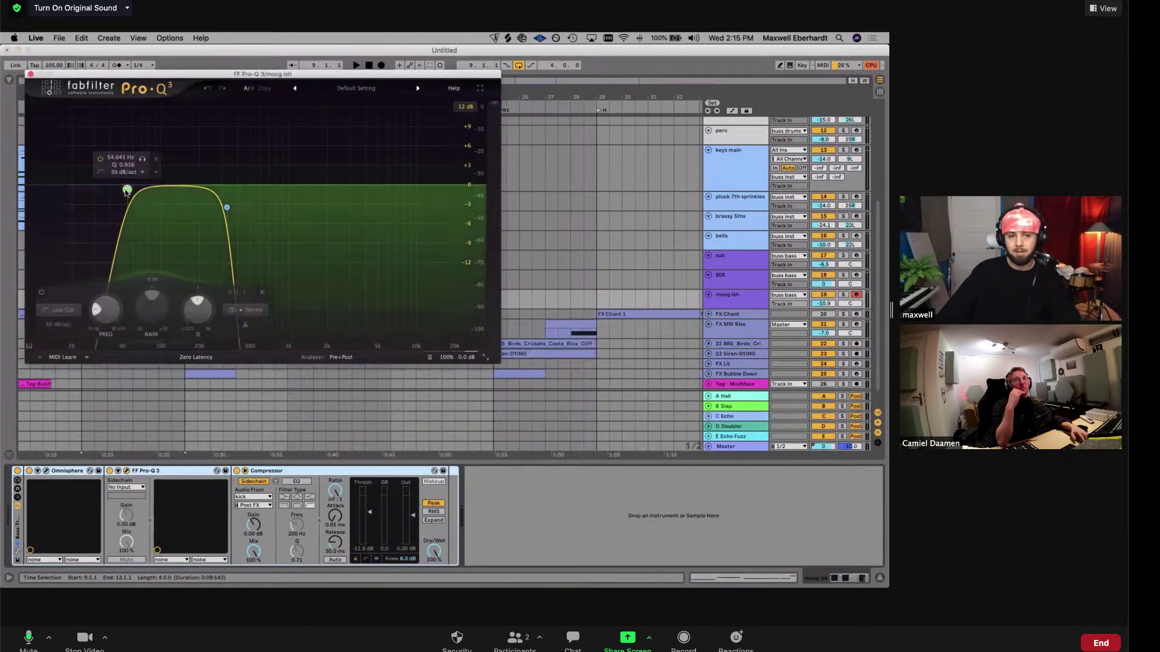
{"action": "key", "text": "space"}
{"action": "left_click_drag", "start_coordinate": [126, 190], "coordinate": [146, 190]}
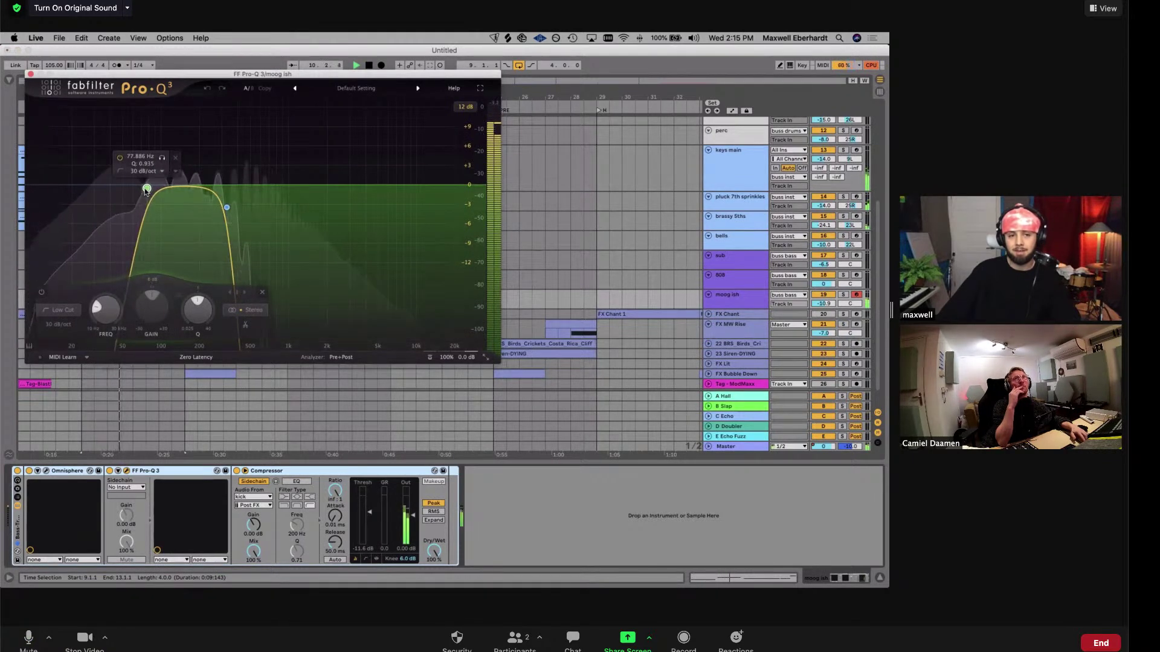
{"action": "left_click", "coordinate": [30, 74]}
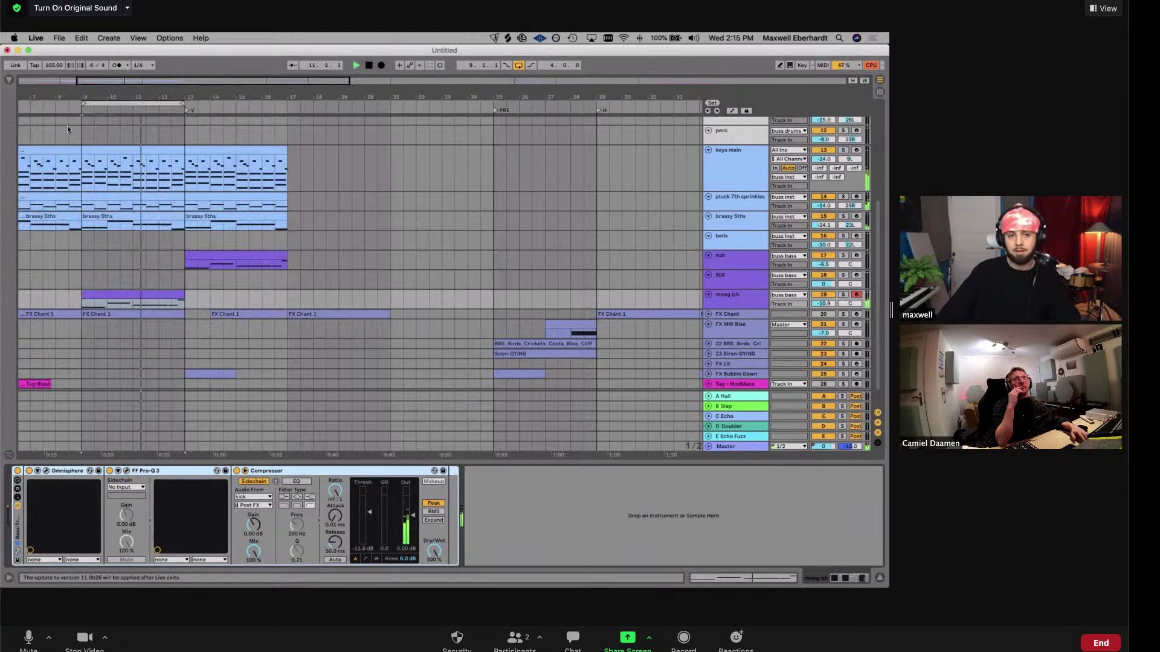
Lengthen the long E2 note in the moog ish clip toward the following E2, refining the grid to 1/16
{"action": "double_click", "coordinate": [156, 305]}
{"action": "left_click", "coordinate": [704, 510]}
{"action": "key", "text": "shift+Right"}
{"action": "key", "text": "shift+Right"}
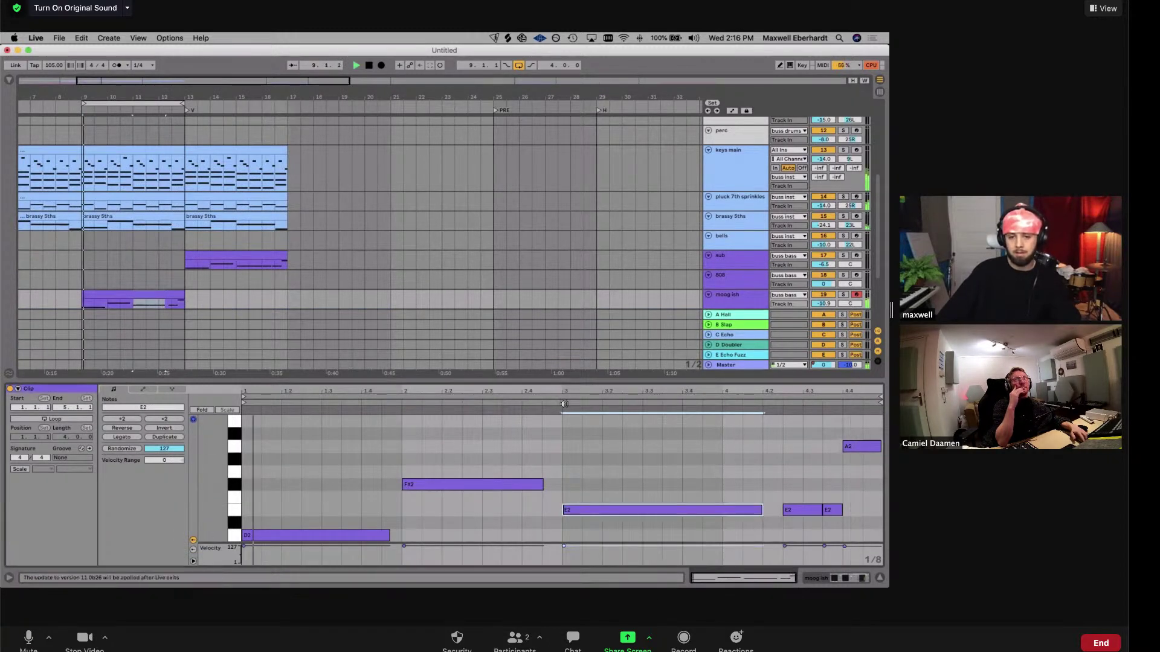
{"action": "key", "text": "super+1"}
{"action": "key", "text": "shift+Right"}
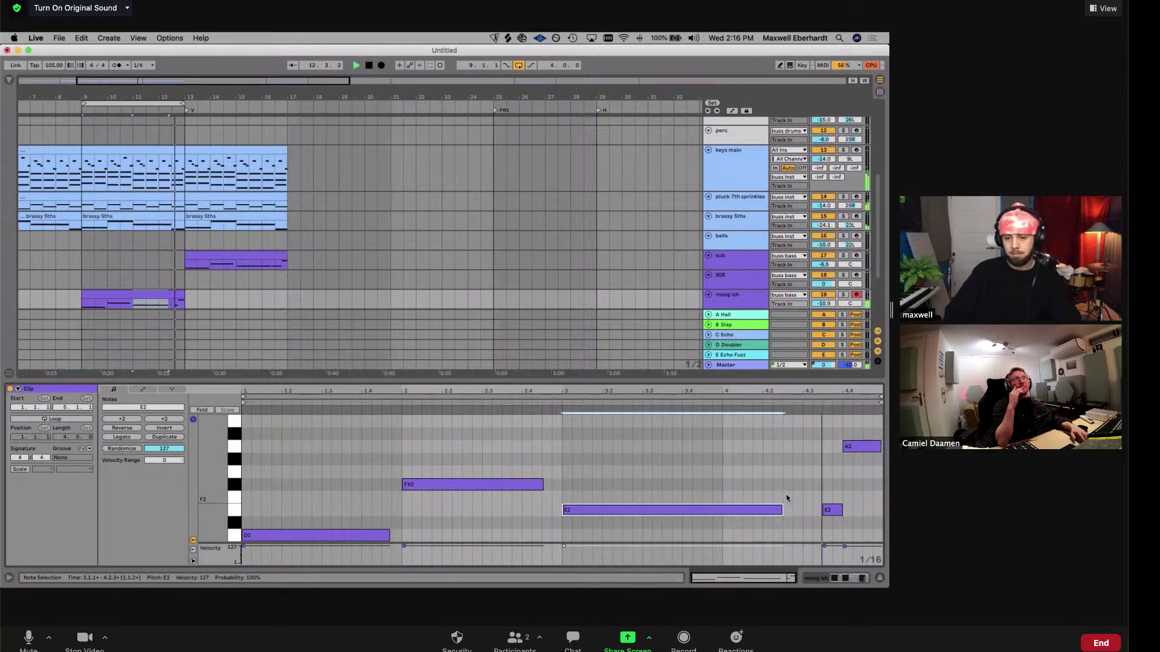
Lower the last note of the moog ish clip one octave to A1 and return to the device view
{"action": "left_click", "coordinate": [858, 446]}
{"action": "key", "text": "shift+Down"}
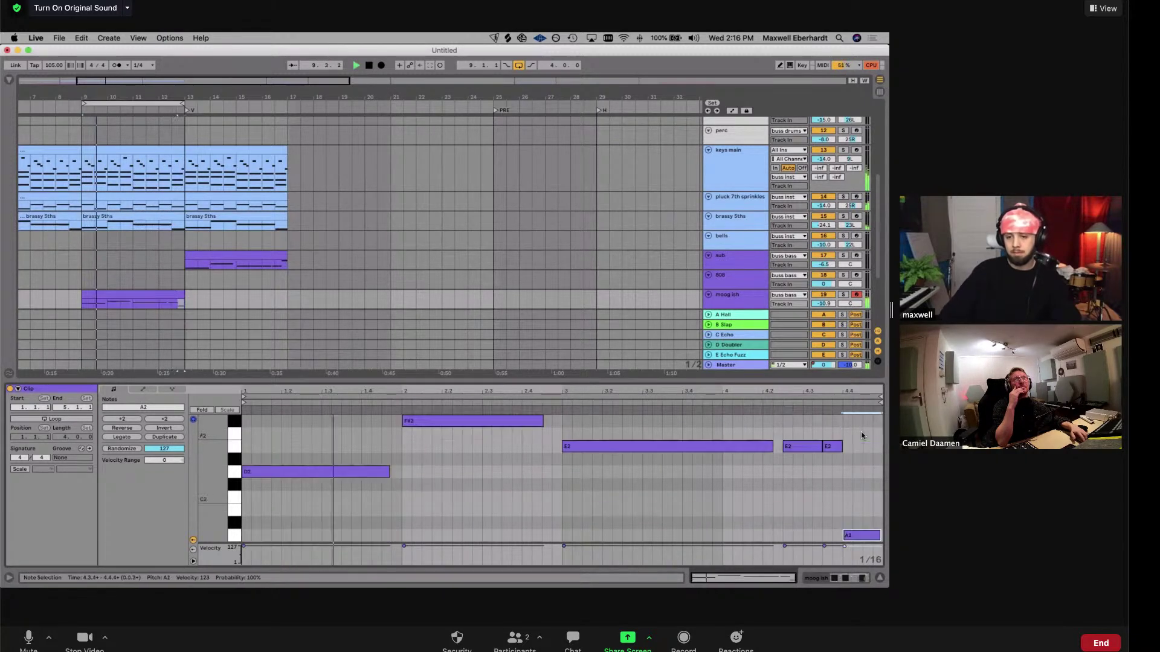
{"action": "key", "text": "shift+Tab"}
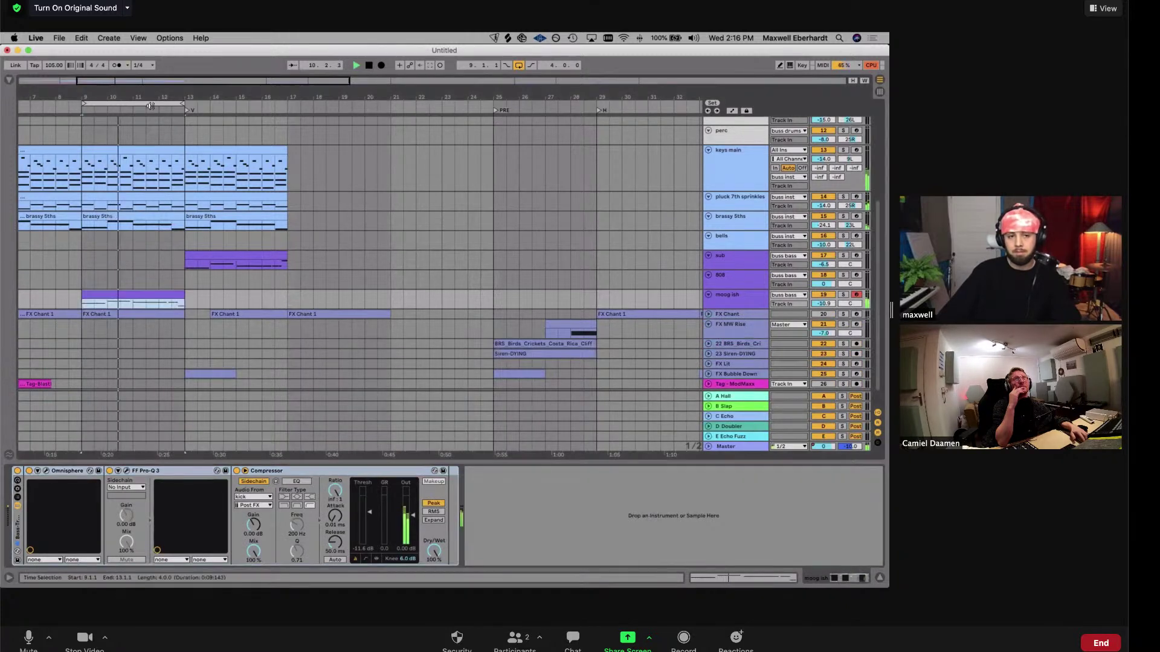
Move the loop to bars 13 to 17 and insert an empty four-bar MIDI clip there on the clap track
{"action": "left_click_drag", "start_coordinate": [125, 107], "coordinate": [228, 107]}
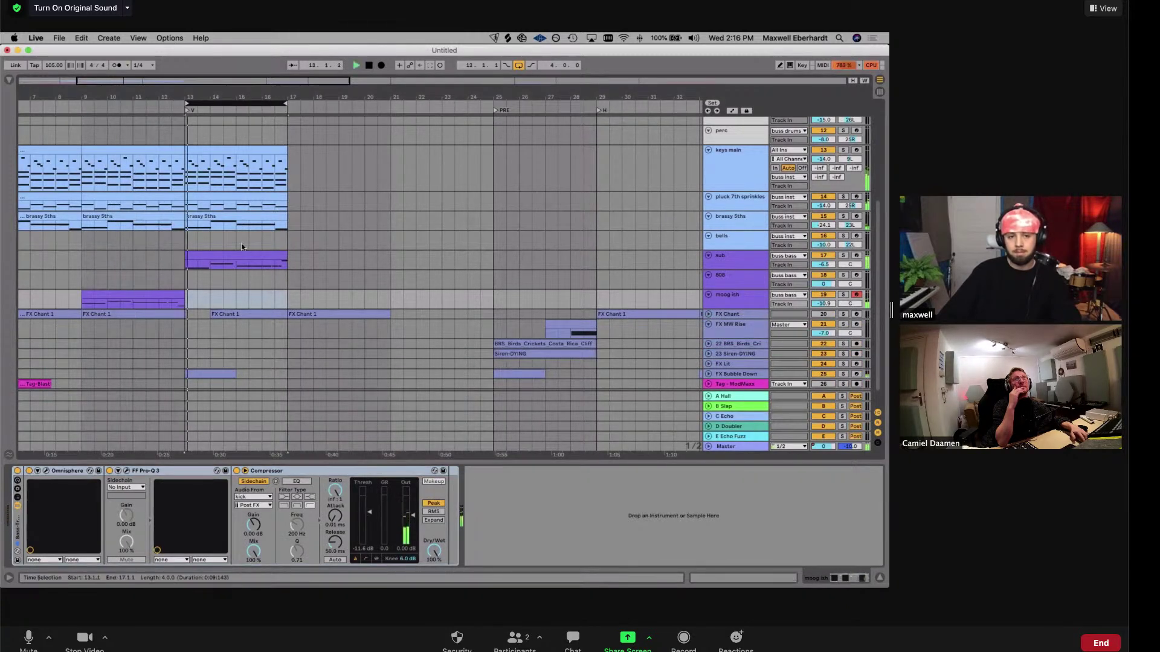
{"action": "scroll", "coordinate": [575, 303], "scroll_direction": "up", "scroll_amount": 5}
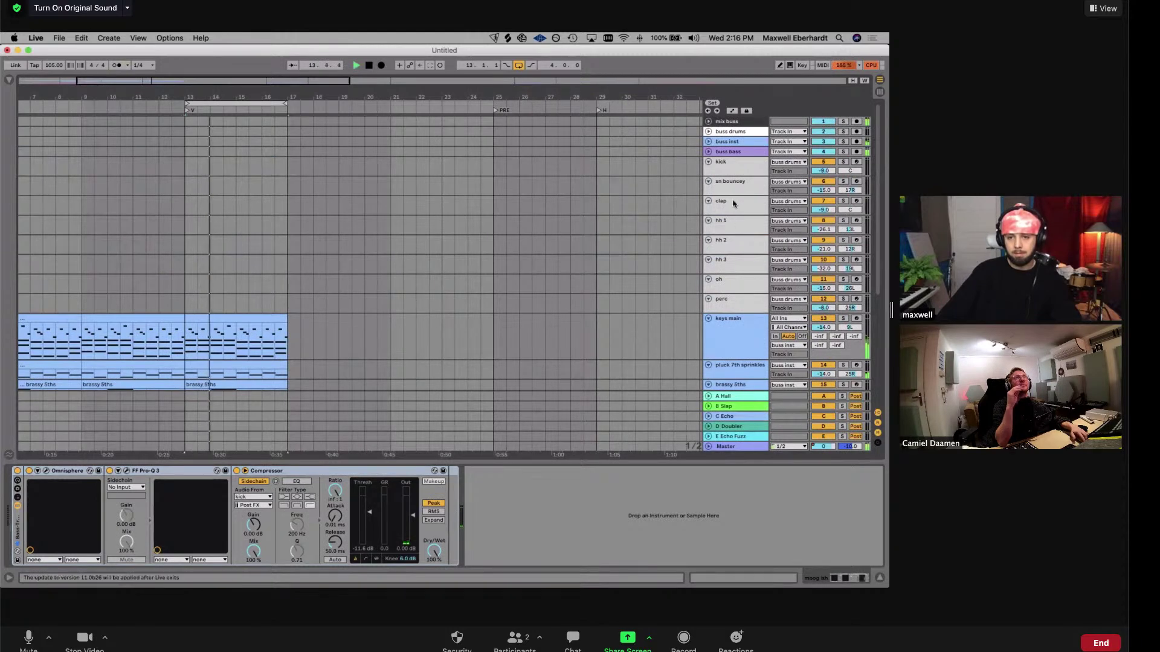
{"action": "left_click", "coordinate": [678, 202]}
{"action": "left_click", "coordinate": [190, 205]}
{"action": "key", "text": "shift+Tab"}
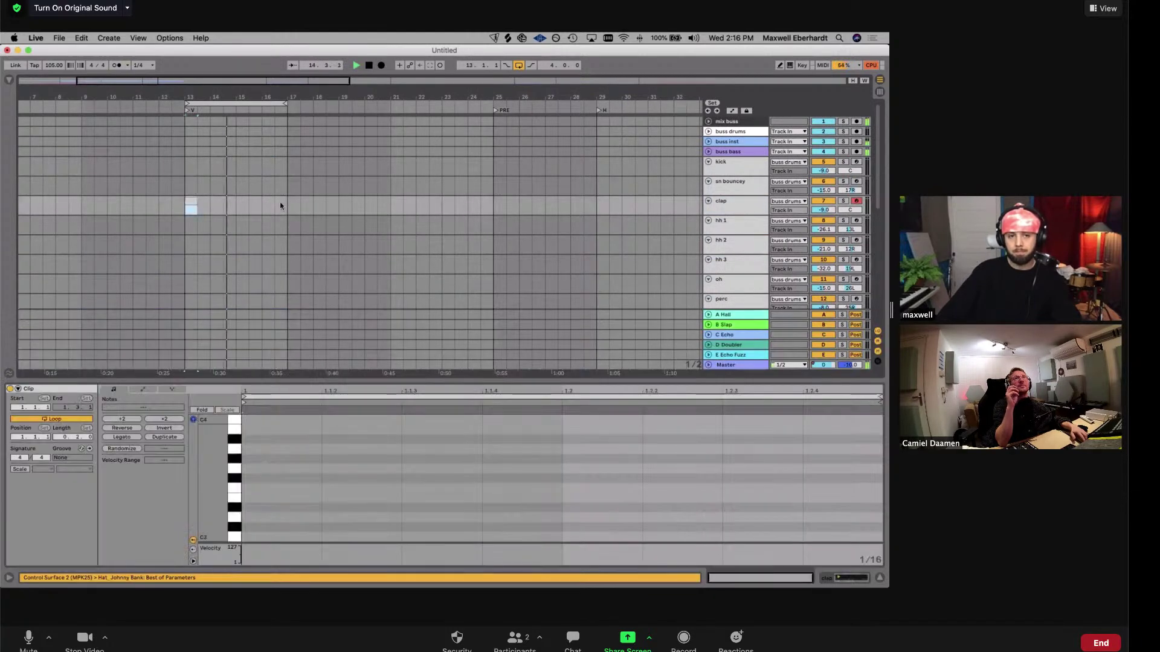
{"action": "key", "text": "super+shift+m"}
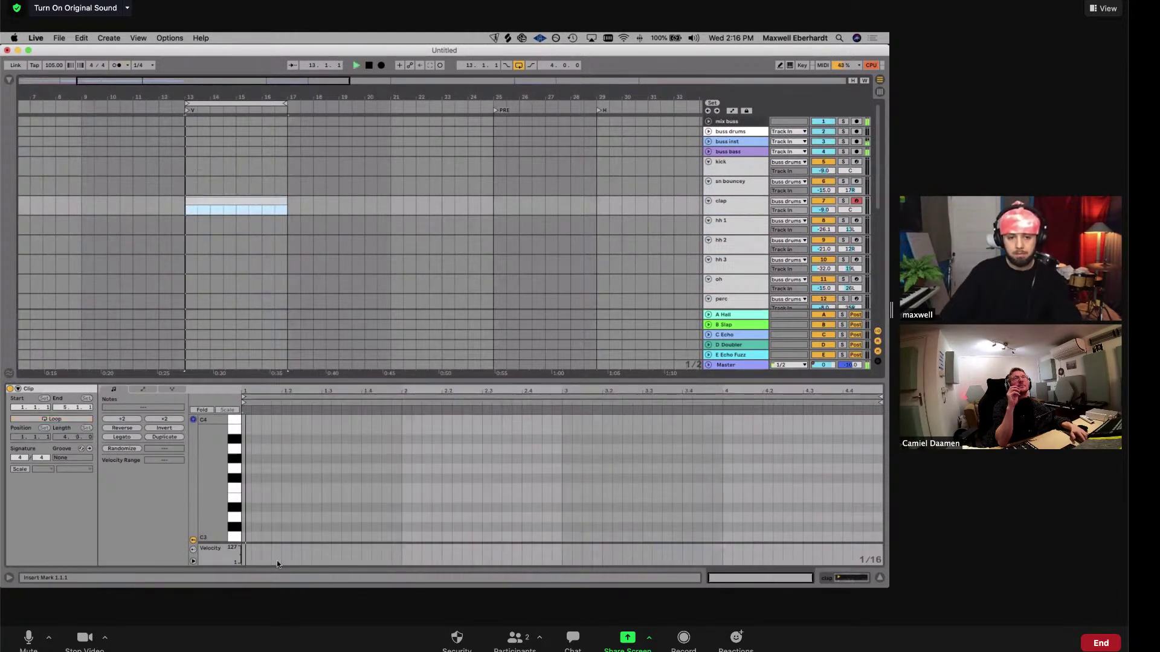
Add a C3 clap note on beat 1.2 at velocity 127 and audition it
{"action": "double_click", "coordinate": [295, 536]}
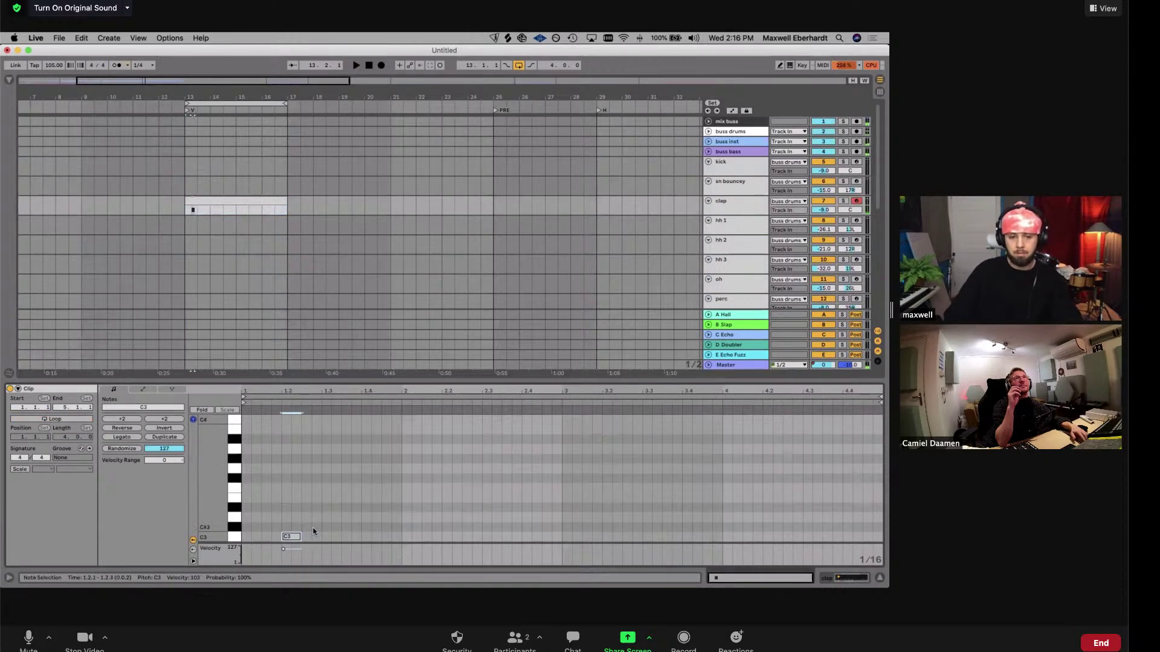
{"action": "key", "text": "space"}
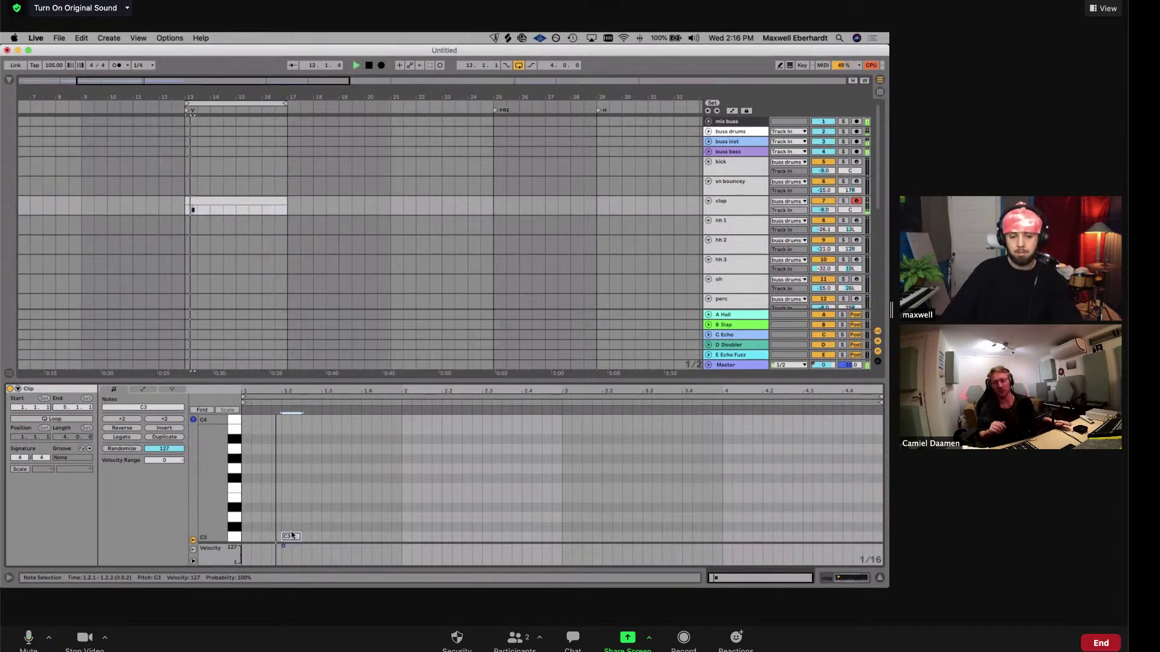
{"action": "key", "text": "space"}
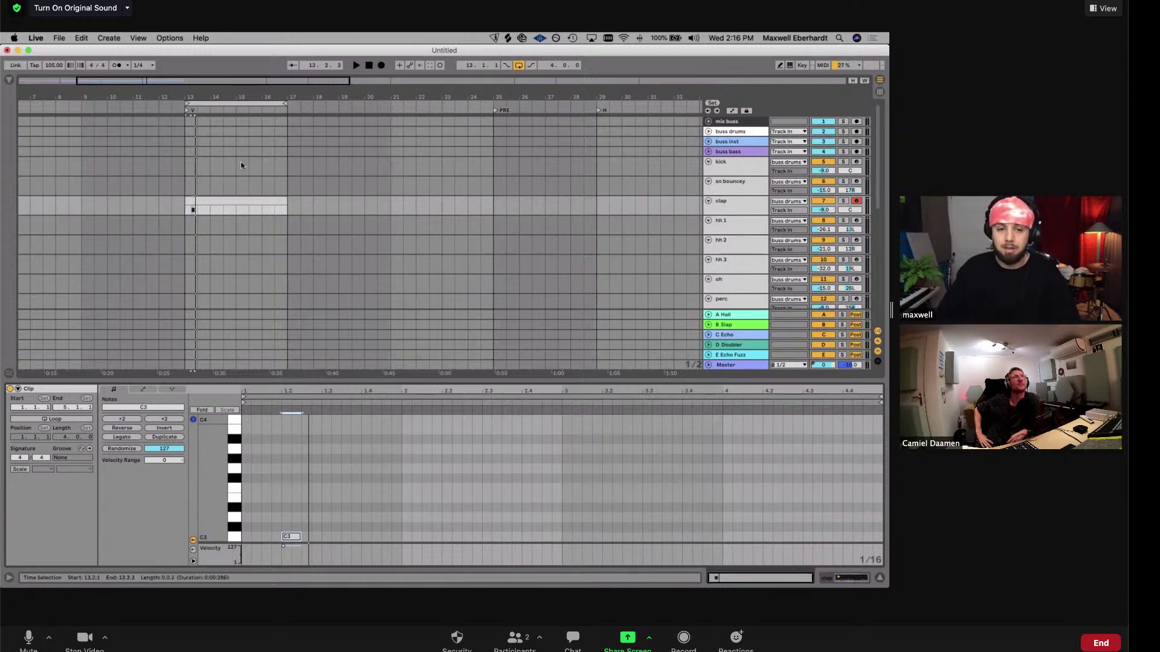
{"action": "left_click", "coordinate": [241, 198]}
{"action": "key", "text": "super+s"}
{"action": "left_click", "coordinate": [699, 401]}
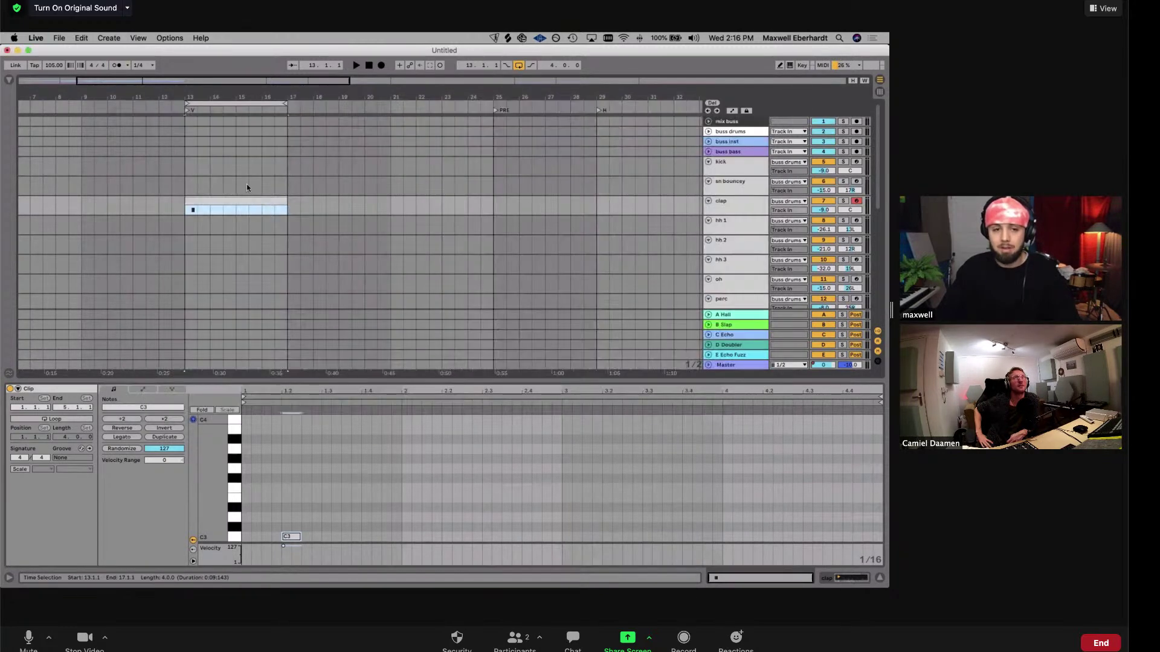
Copy the C3 clap note from beat 1.2 to beat 1.4
{"action": "left_click", "coordinate": [291, 536]}
{"action": "left_click", "coordinate": [368, 537]}
{"action": "key", "text": "super+v"}
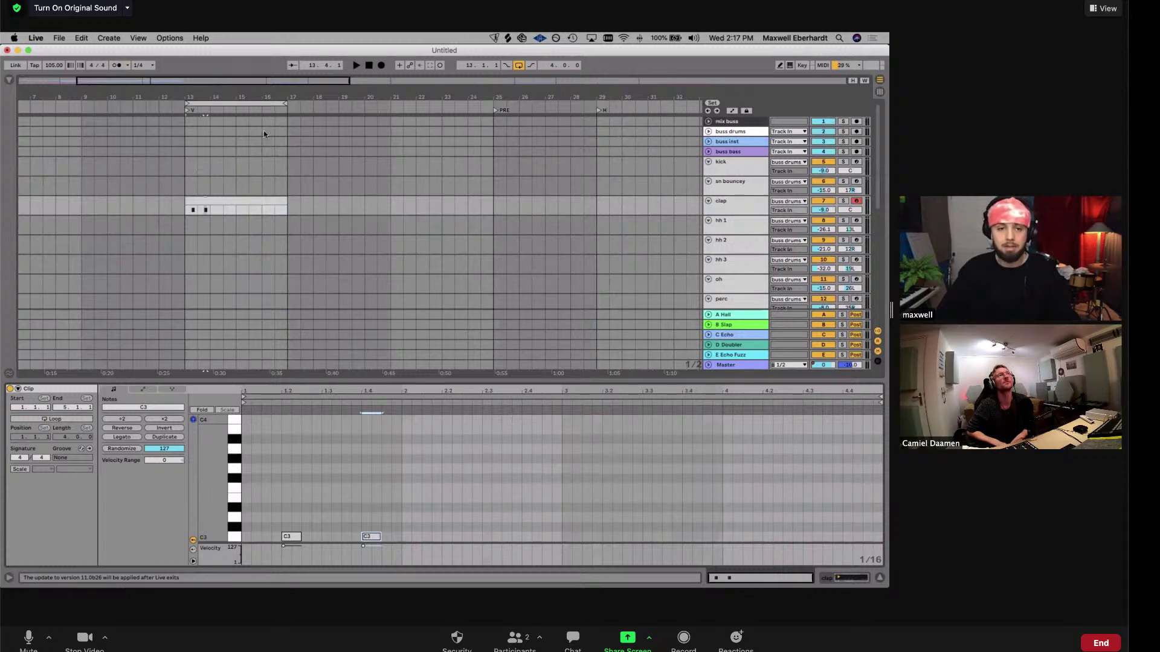
{"action": "key", "text": "Tab"}
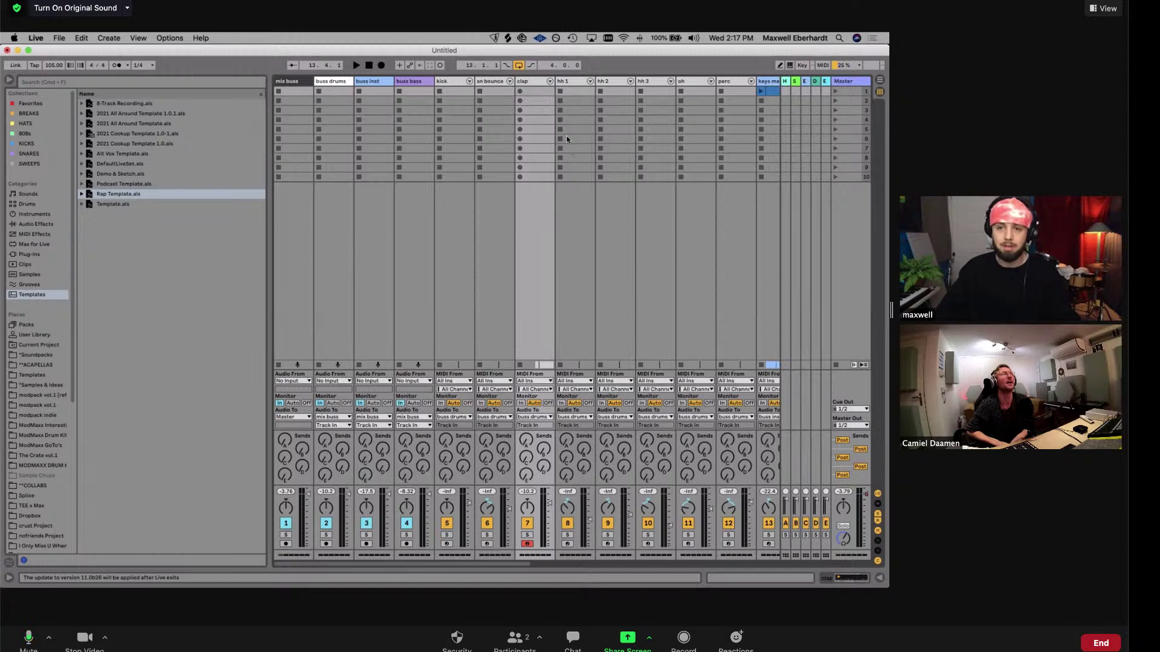
{"action": "key", "text": "Tab"}
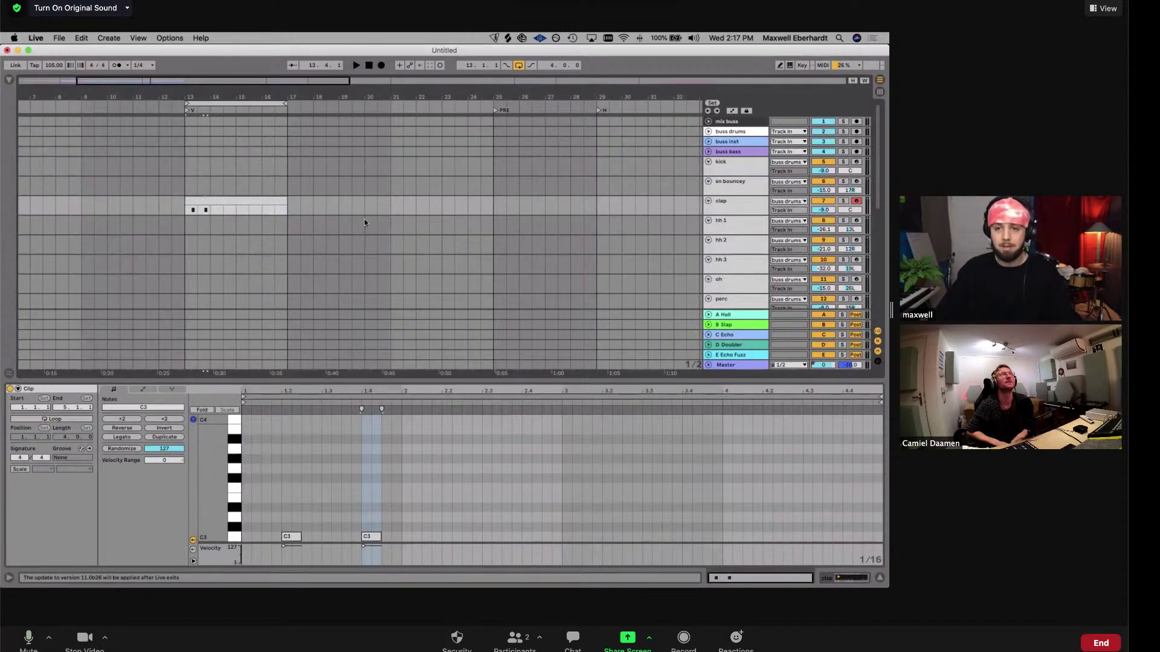
Start saving the Live set and browse through the music project folders to *2021 in MODMAXX PROJECTS
{"action": "left_click", "coordinate": [251, 198]}
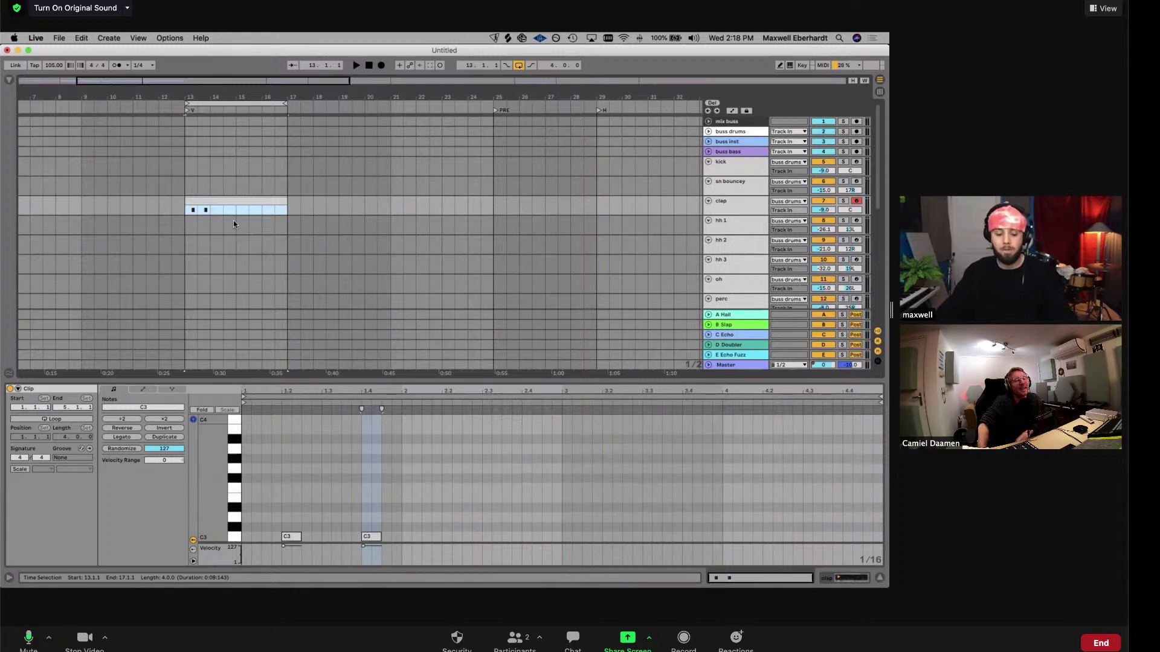
{"action": "key", "text": "super+s"}
{"action": "left_click", "coordinate": [476, 183]}
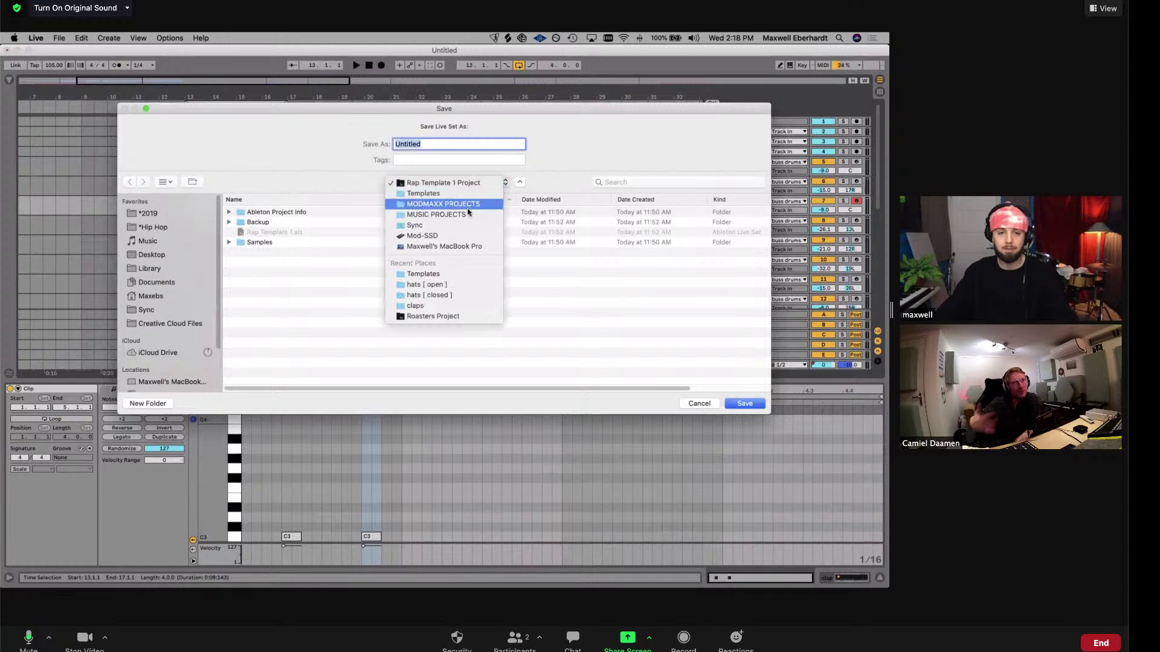
{"action": "left_click", "coordinate": [415, 223]}
{"action": "double_click", "coordinate": [265, 212]}
{"action": "left_click", "coordinate": [413, 186]}
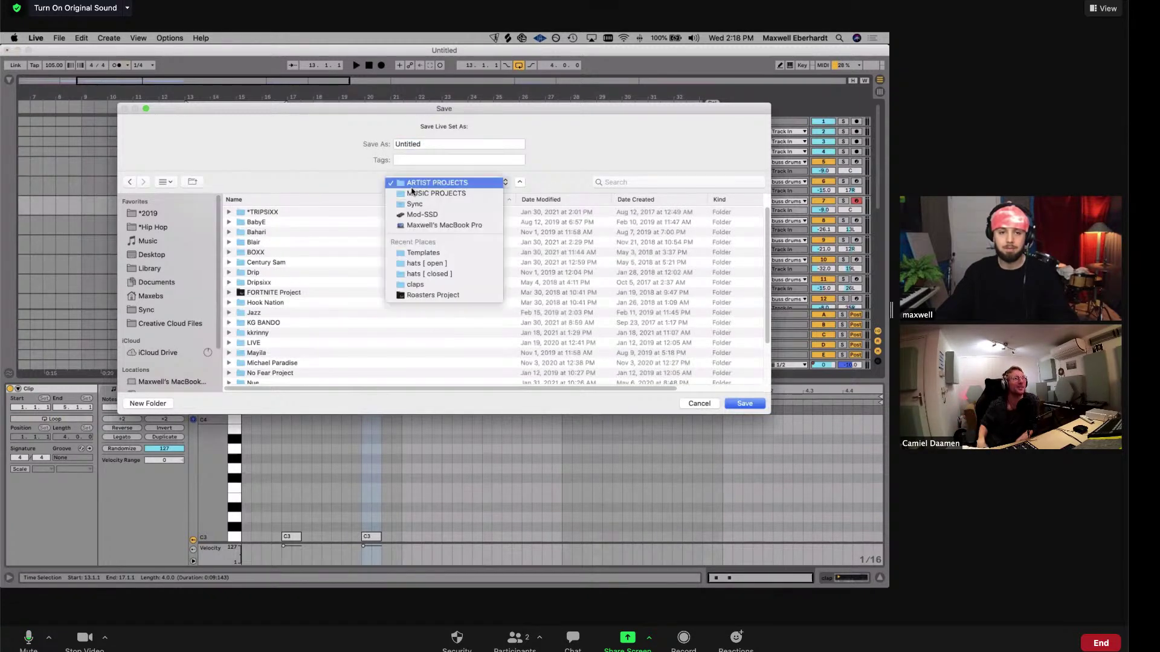
{"action": "left_click", "coordinate": [403, 207]}
{"action": "double_click", "coordinate": [266, 223]}
{"action": "double_click", "coordinate": [263, 282]}
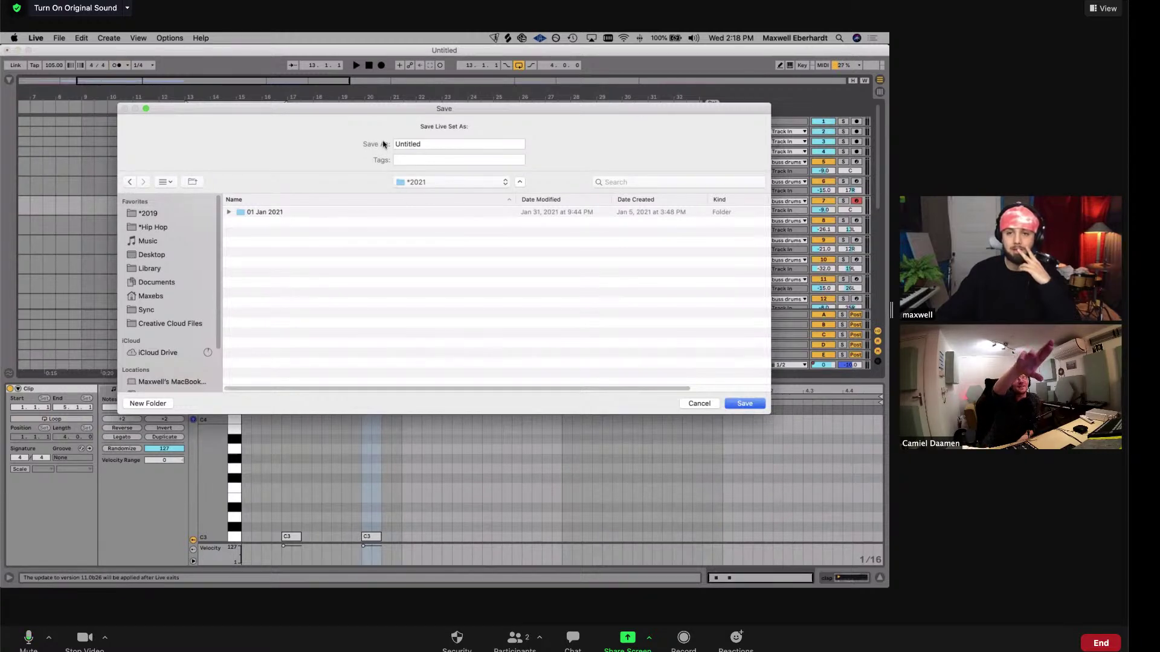
Examine the folder structure of the Mod-SSD drive, including Sync and its Content, NI Content and VISUALS subfolders
{"action": "left_click", "coordinate": [127, 182]}
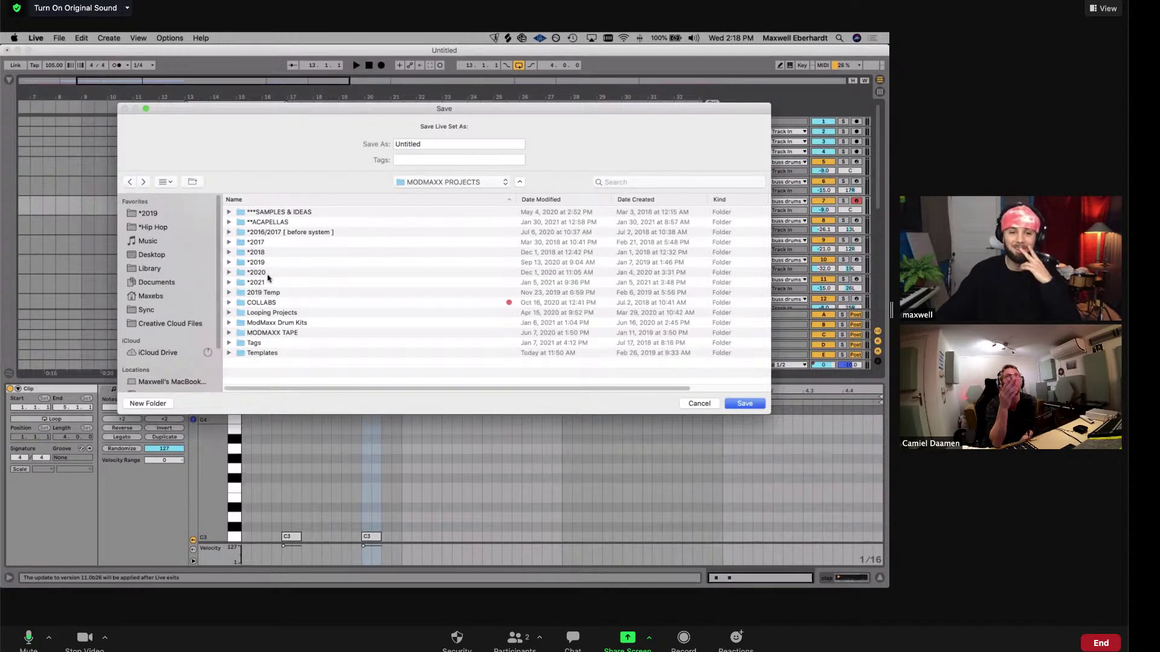
{"action": "left_click", "coordinate": [412, 183]}
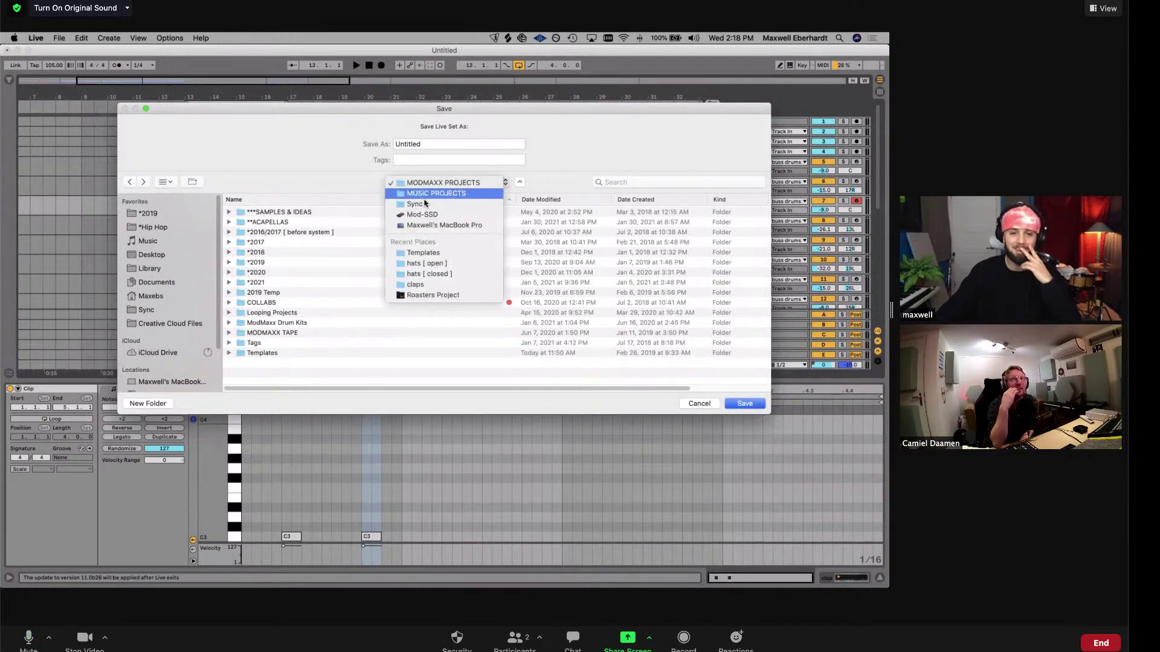
{"action": "left_click", "coordinate": [425, 205]}
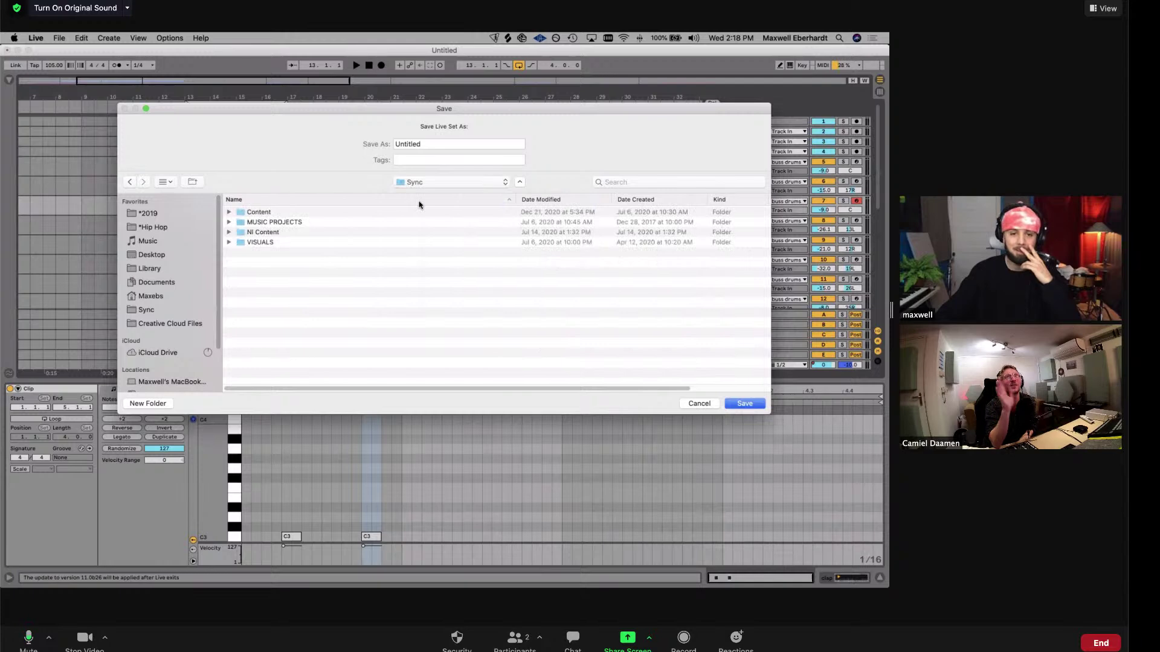
{"action": "left_click", "coordinate": [462, 184]}
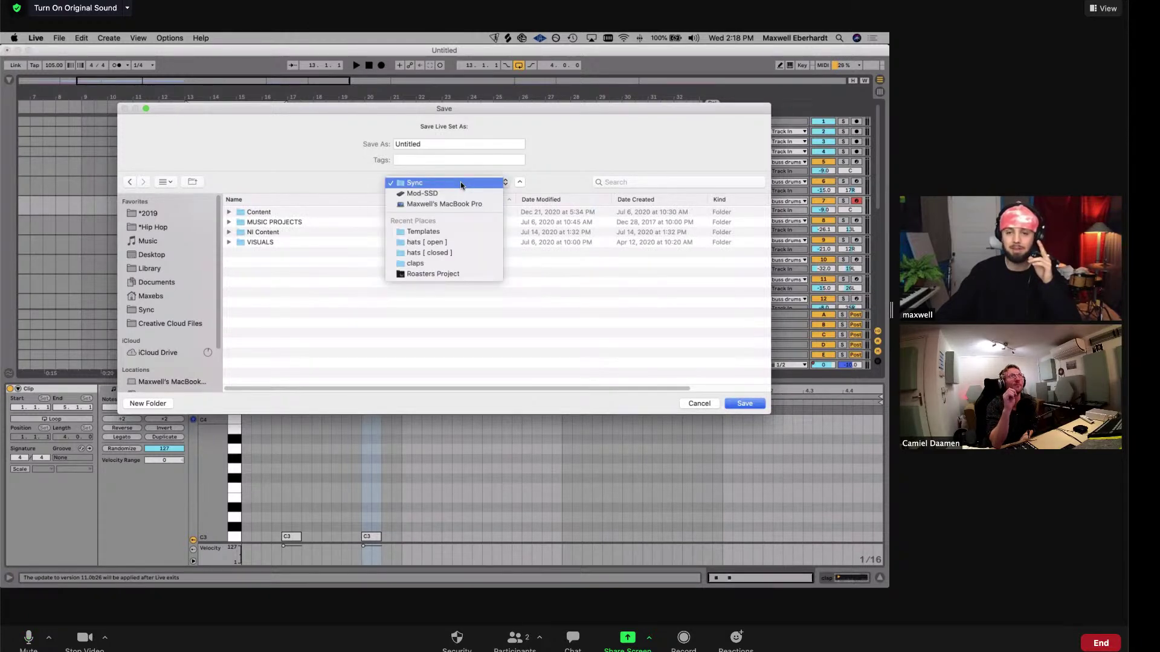
{"action": "left_click", "coordinate": [459, 192]}
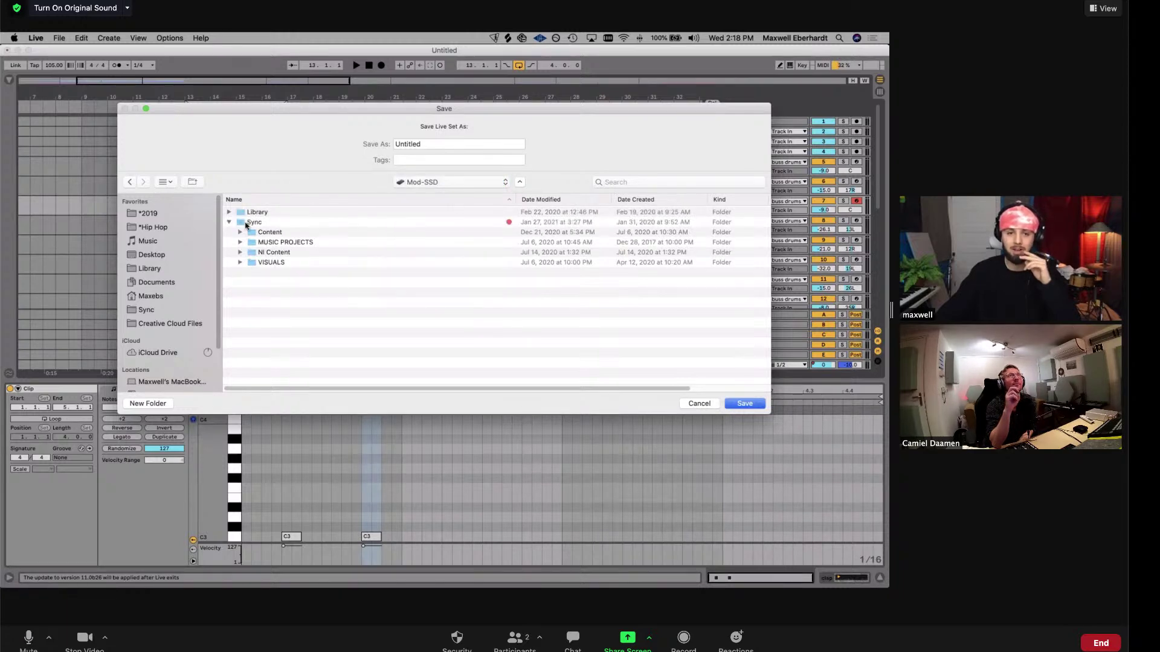
{"action": "left_click", "coordinate": [255, 224]}
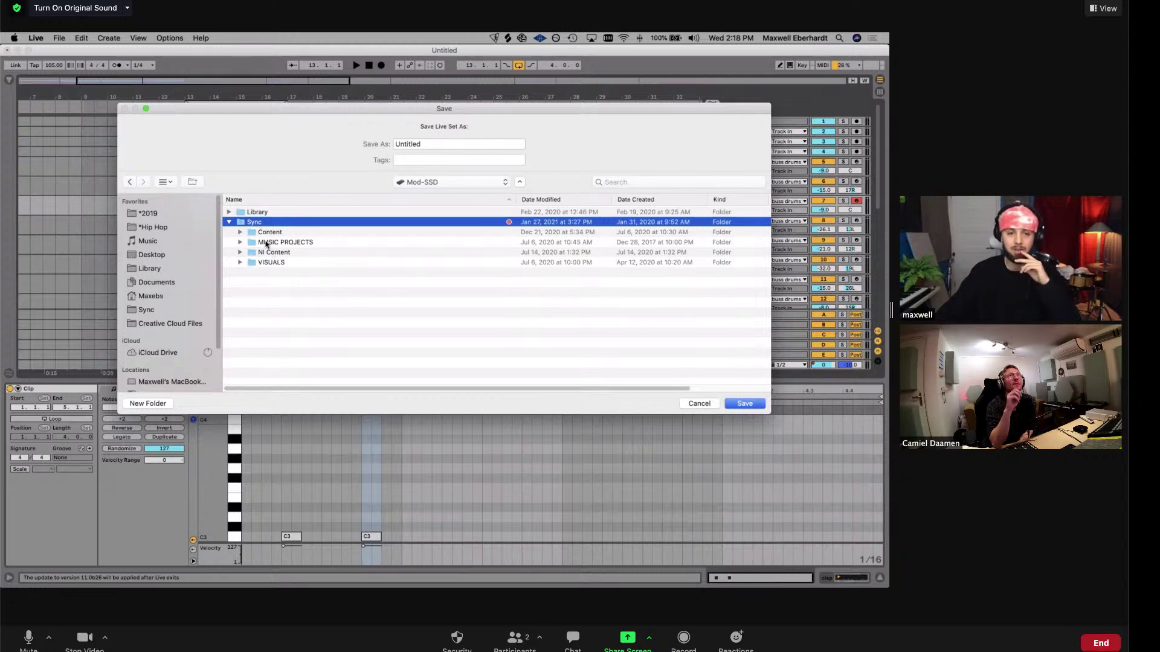
{"action": "left_click", "coordinate": [276, 243]}
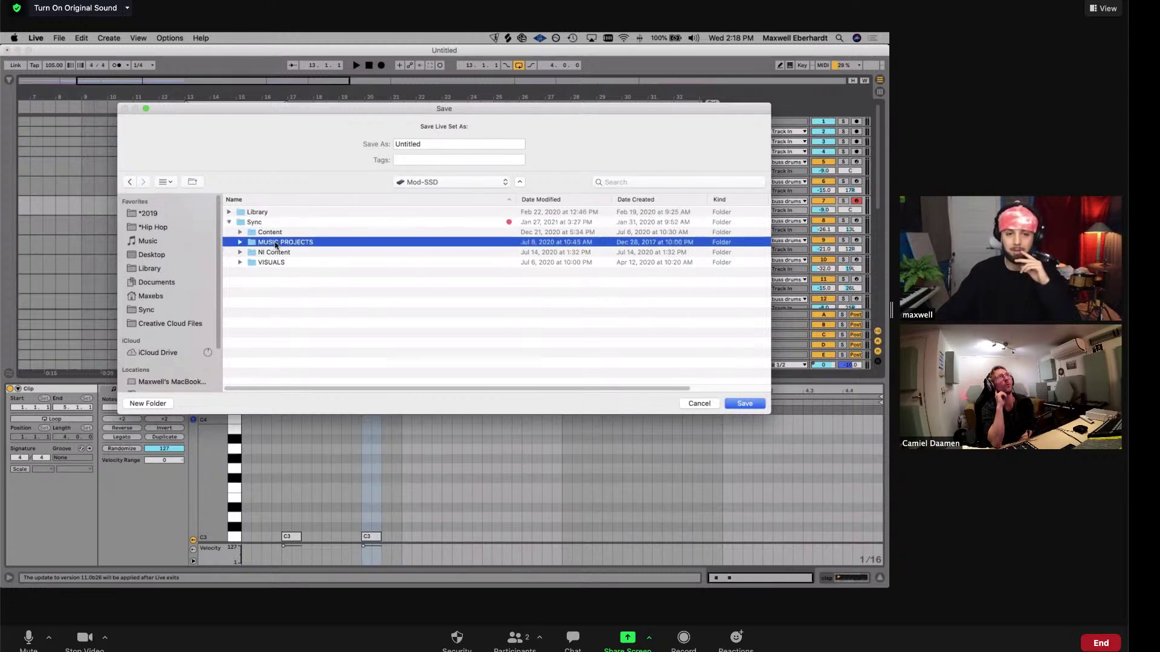
{"action": "left_click", "coordinate": [278, 262]}
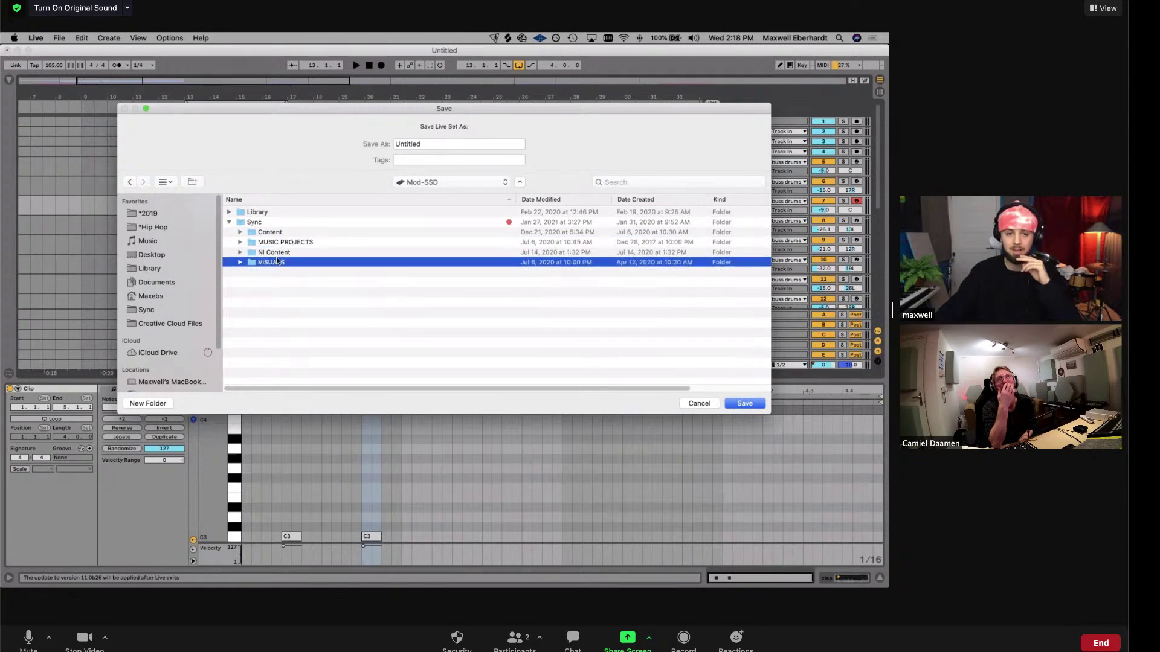
{"action": "left_click", "coordinate": [277, 253]}
{"action": "left_click", "coordinate": [240, 252]}
{"action": "left_click", "coordinate": [240, 252]}
{"action": "left_click", "coordinate": [239, 232]}
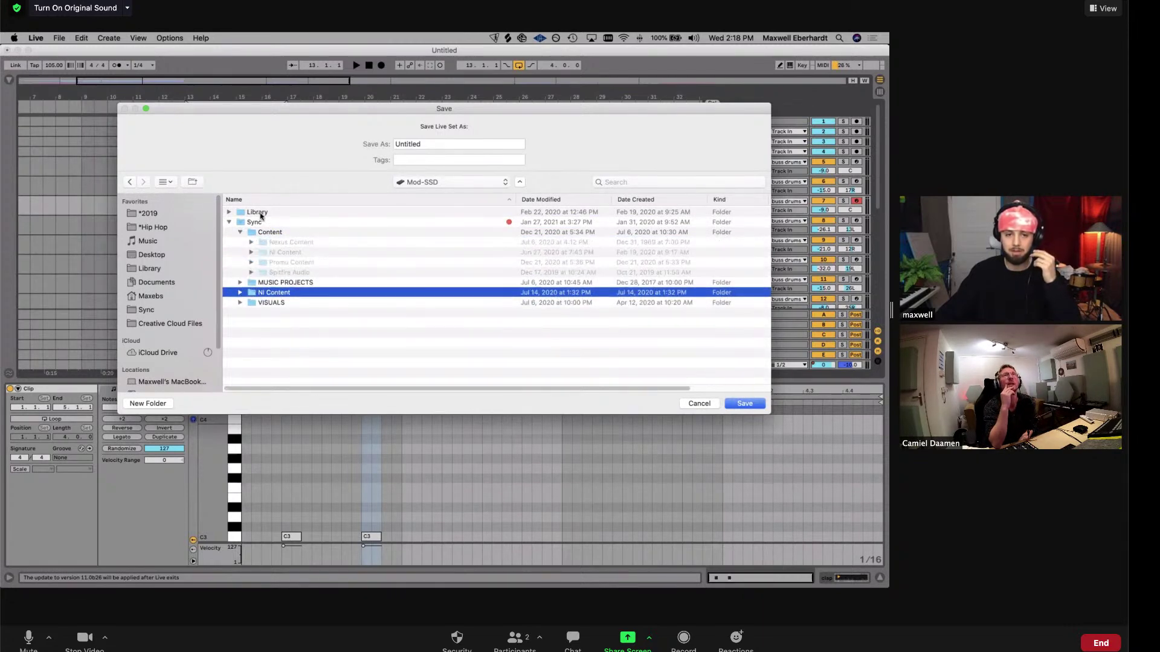
{"action": "left_click", "coordinate": [240, 232]}
{"action": "left_click", "coordinate": [236, 264]}
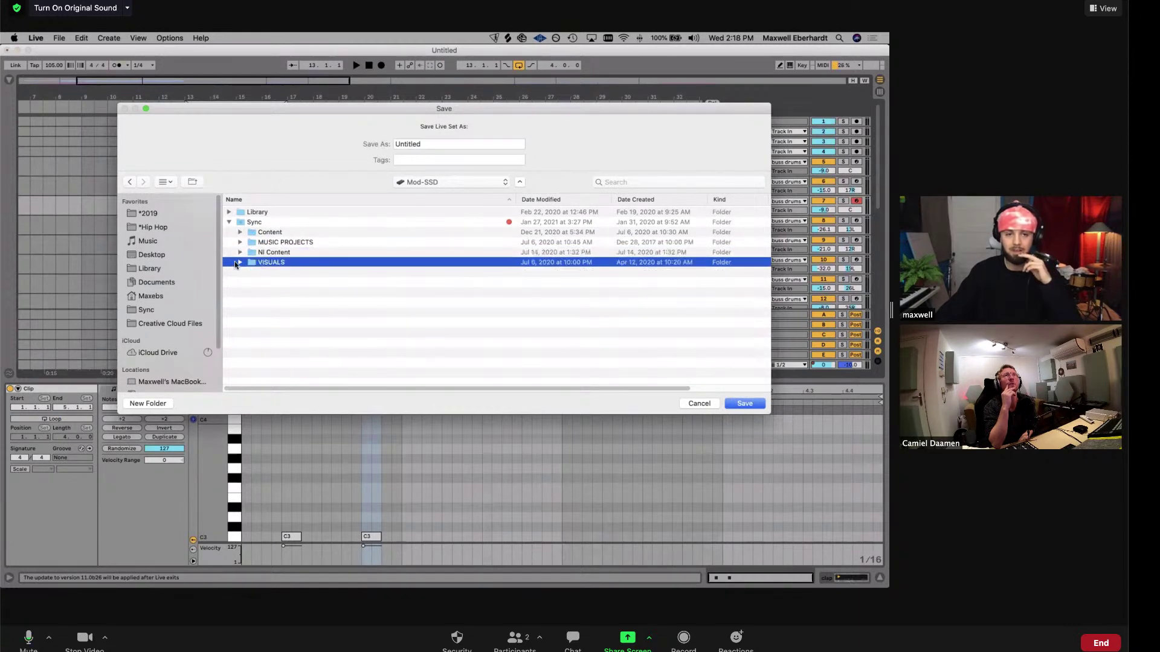
{"action": "left_click", "coordinate": [240, 263]}
{"action": "left_click", "coordinate": [239, 263]}
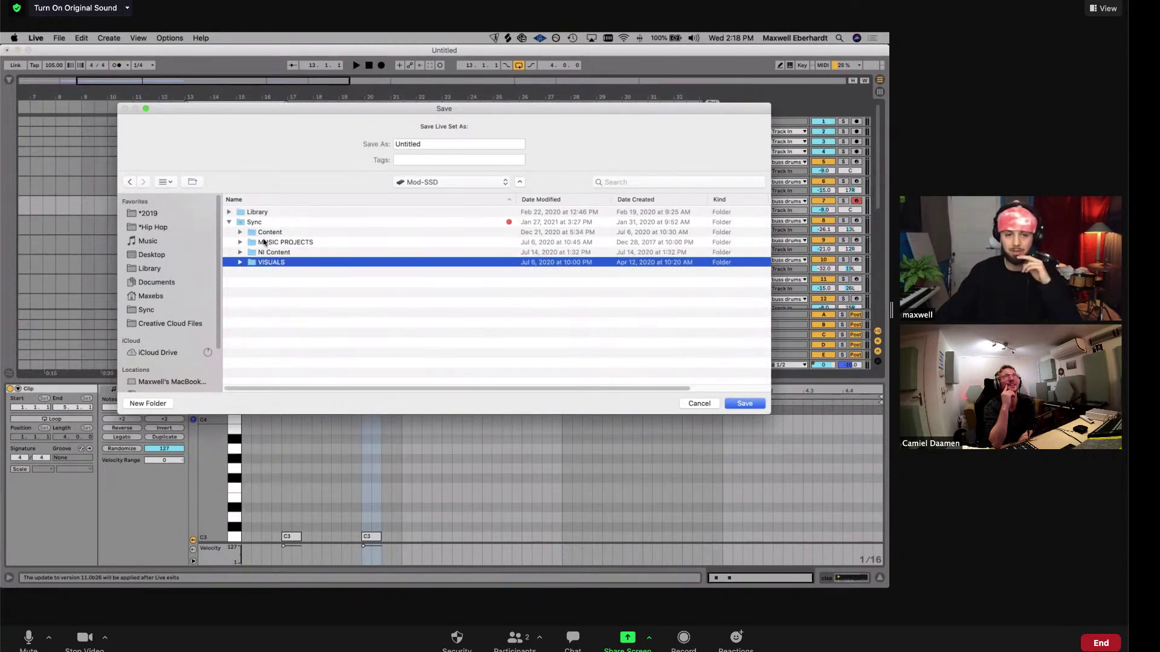
Set the save location to the *2021 folder under MUSIC PROJECTS and MODMAXX PROJECTS
{"action": "left_click", "coordinate": [264, 242]}
{"action": "double_click", "coordinate": [264, 243]}
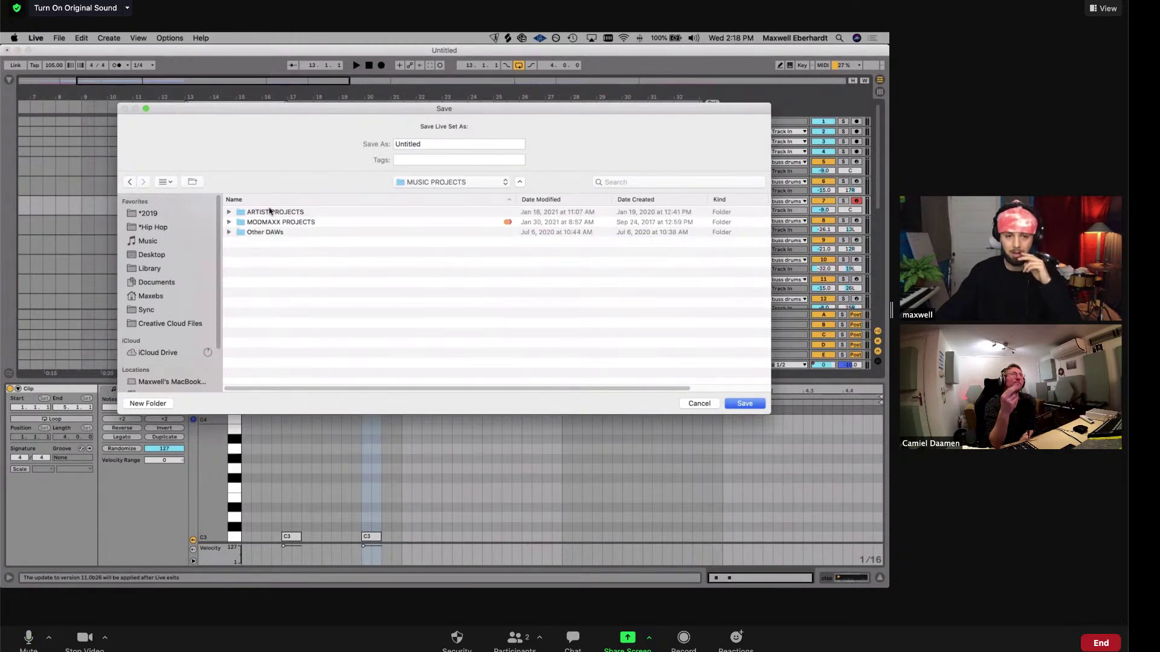
{"action": "left_click", "coordinate": [265, 224]}
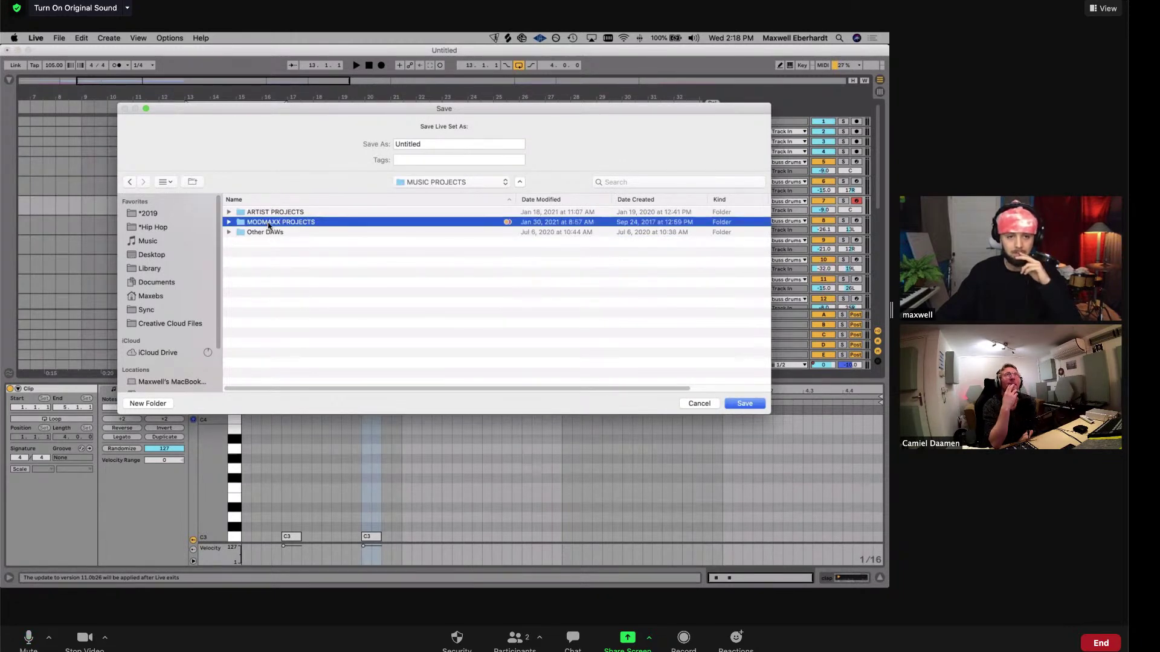
{"action": "double_click", "coordinate": [269, 225]}
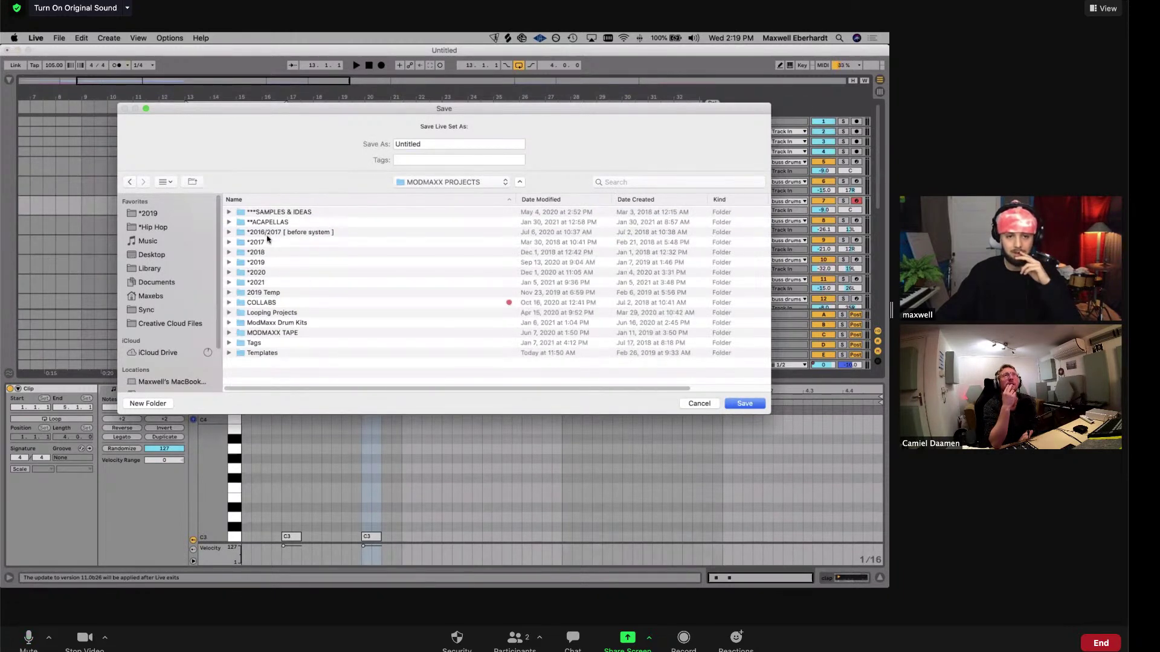
{"action": "double_click", "coordinate": [264, 282]}
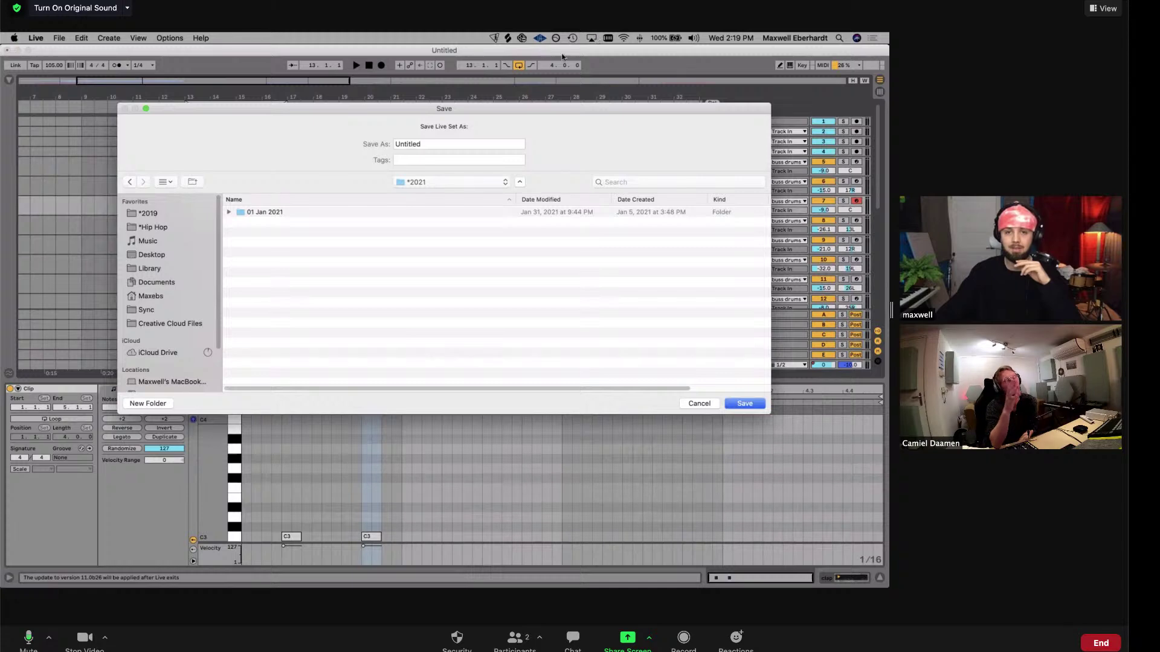
Create a new folder named 02 Feb 2021 inside the *2021 folder as the save location
{"action": "left_click", "coordinate": [730, 38]}
{"action": "left_click", "coordinate": [731, 38]}
{"action": "left_click", "coordinate": [158, 403]}
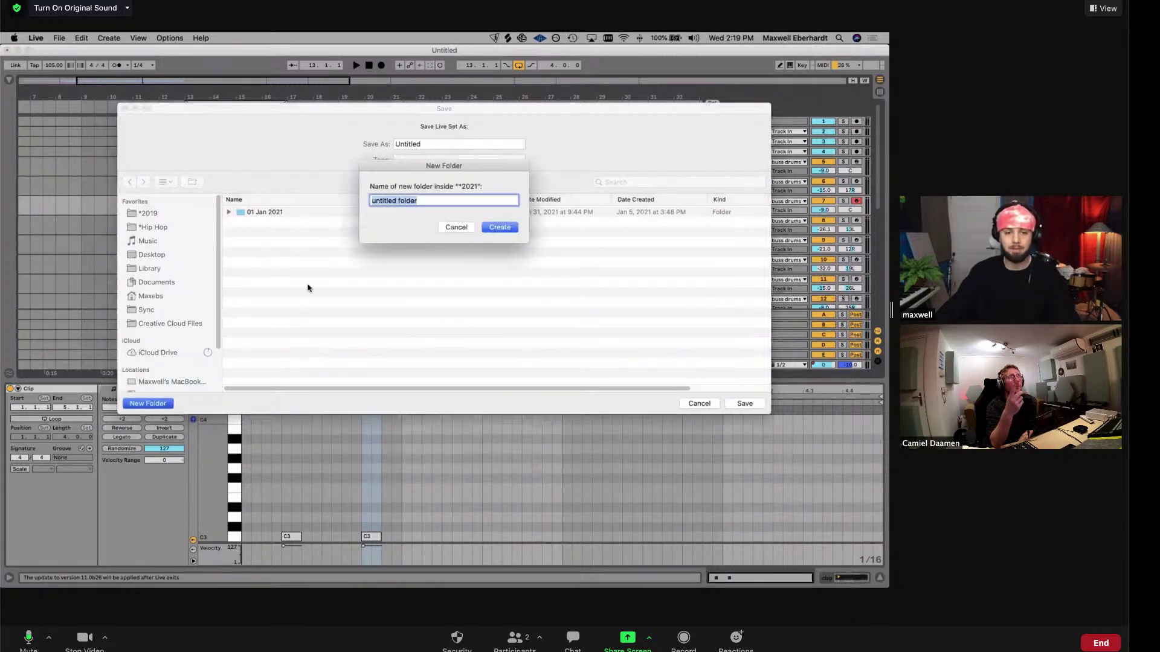
{"action": "type", "text": "02"}
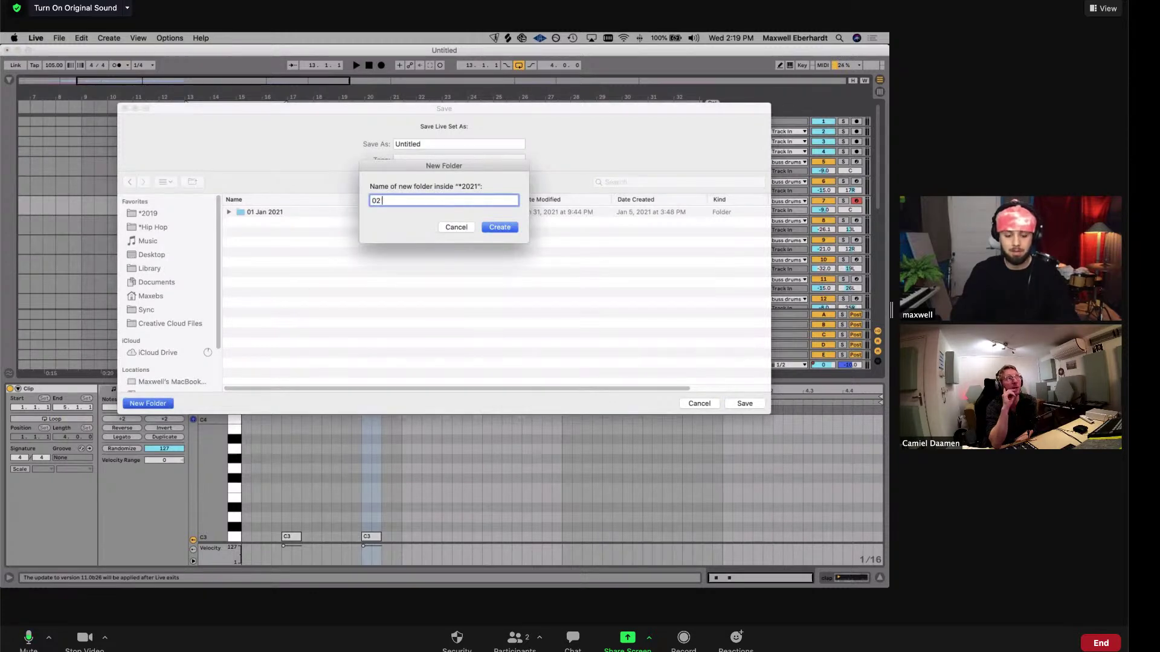
{"action": "type", "text": " Feb 20"}
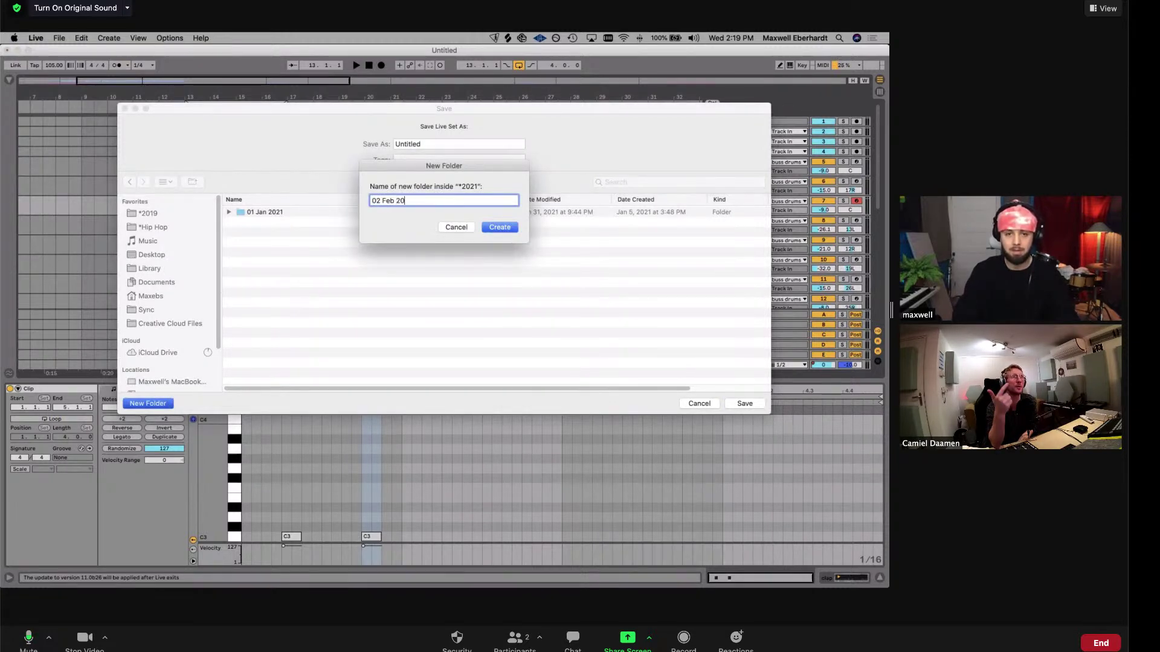
{"action": "type", "text": "21"}
{"action": "key", "text": "Return"}
Save the Live set as "dive in live" in the 02 Feb 2021 folder
{"action": "double_click", "coordinate": [413, 143]}
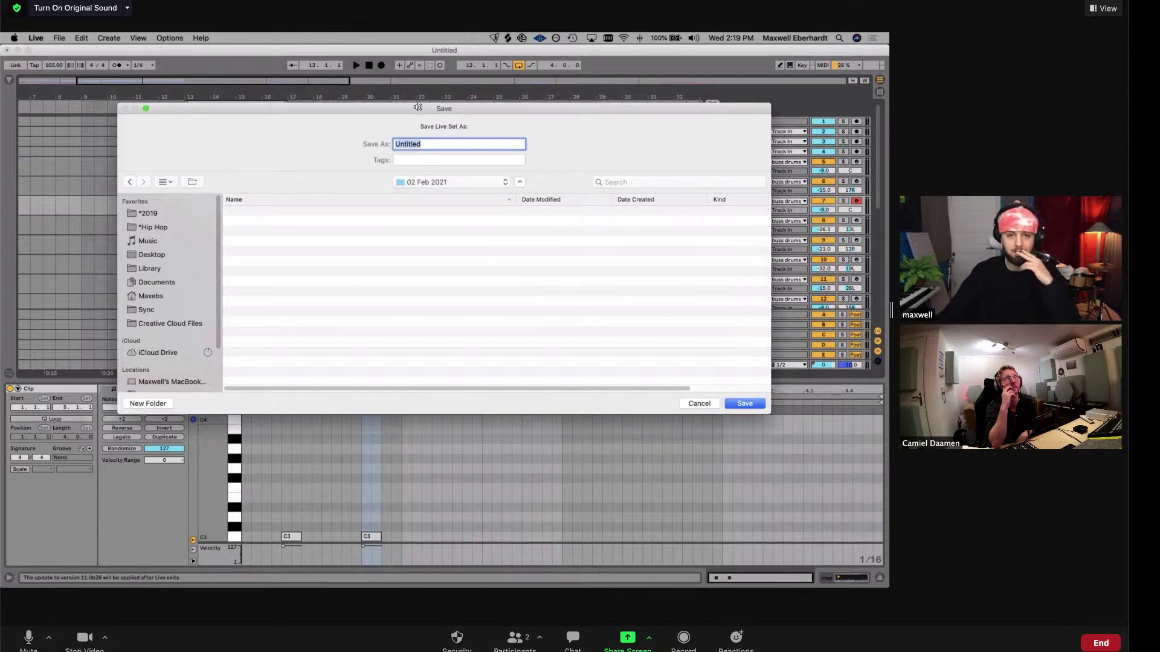
{"action": "left_click_drag", "start_coordinate": [417, 109], "coordinate": [348, 116]}
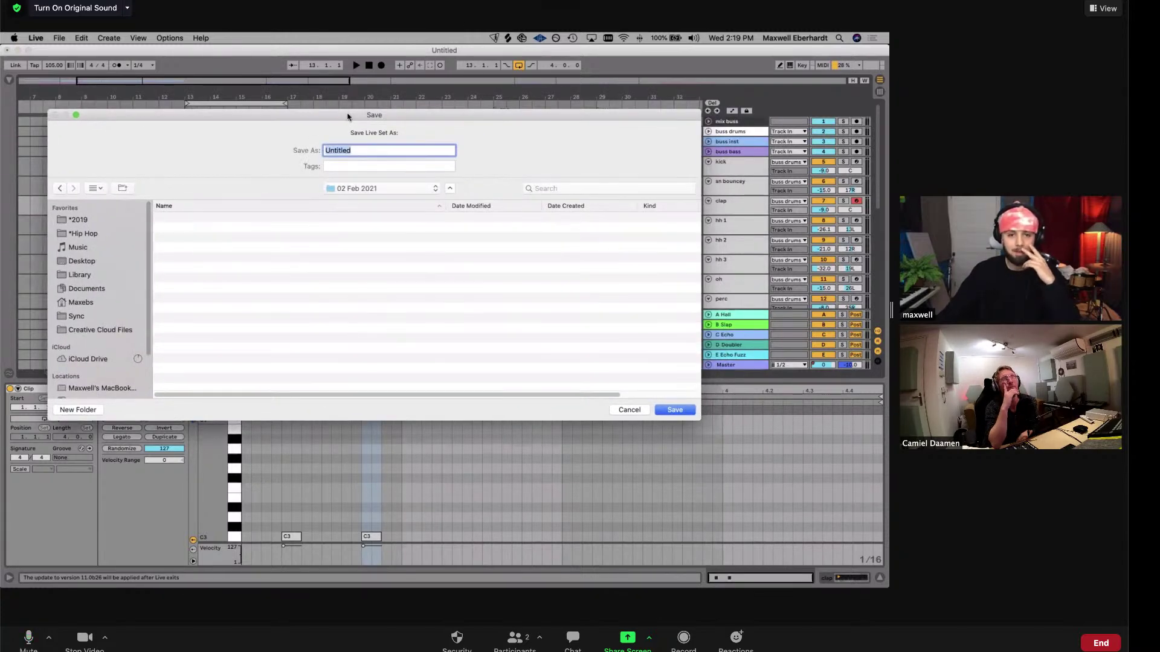
{"action": "type", "text": "d"}
{"action": "type", "text": "iversion"}
{"action": "key", "text": "Return"}
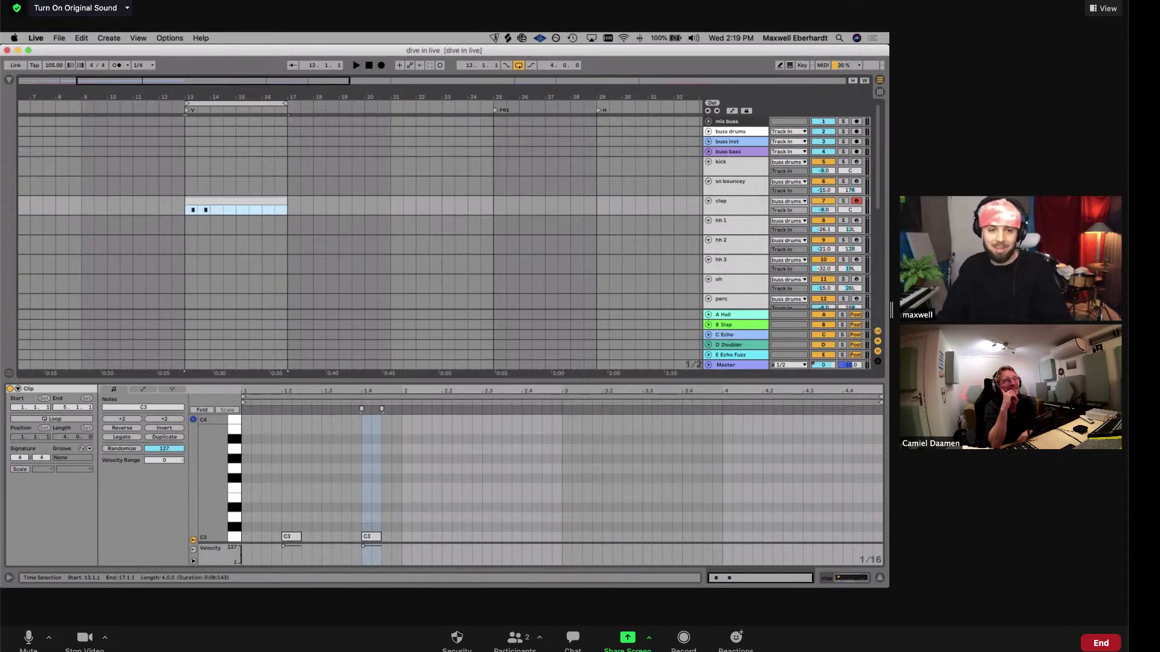
Add C3 clap notes at beats 2.2 and 2.4 during playback and duplicate the two-bar pattern into bars 3 and 4
{"action": "key", "text": "space"}
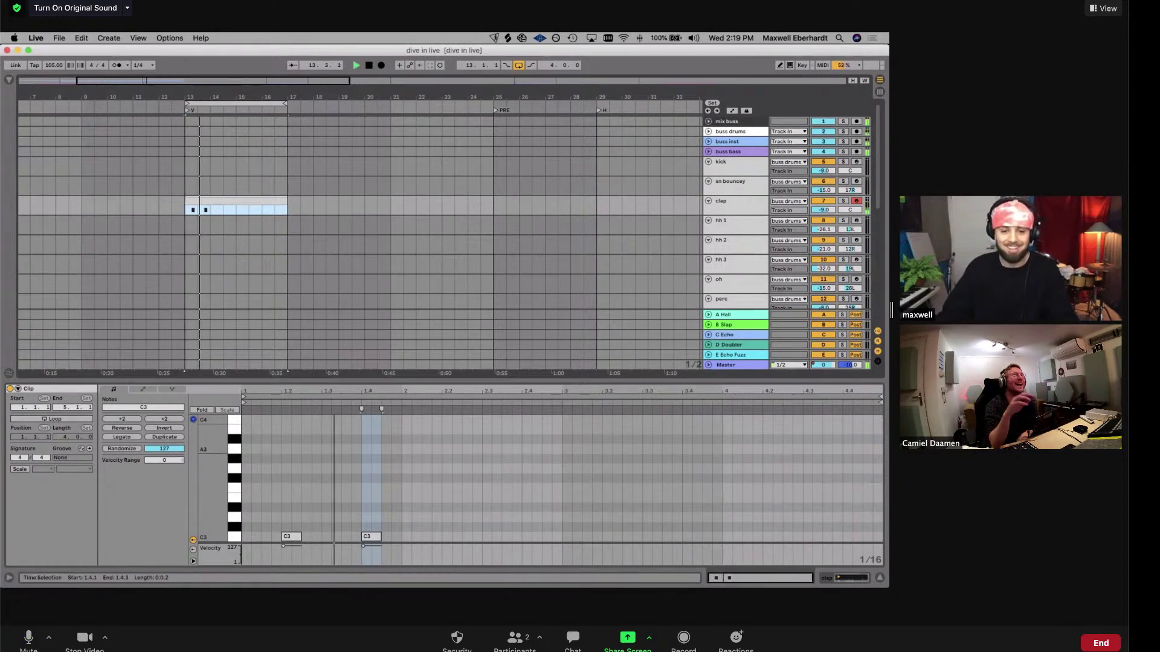
{"action": "double_click", "coordinate": [452, 537]}
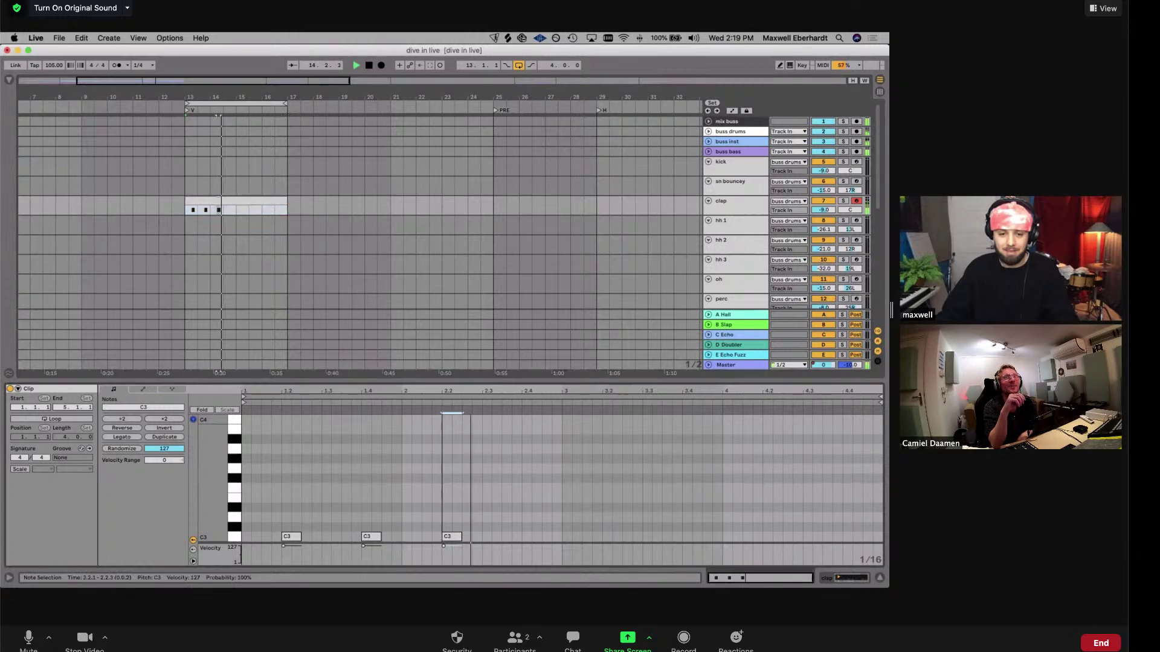
{"action": "double_click", "coordinate": [531, 536]}
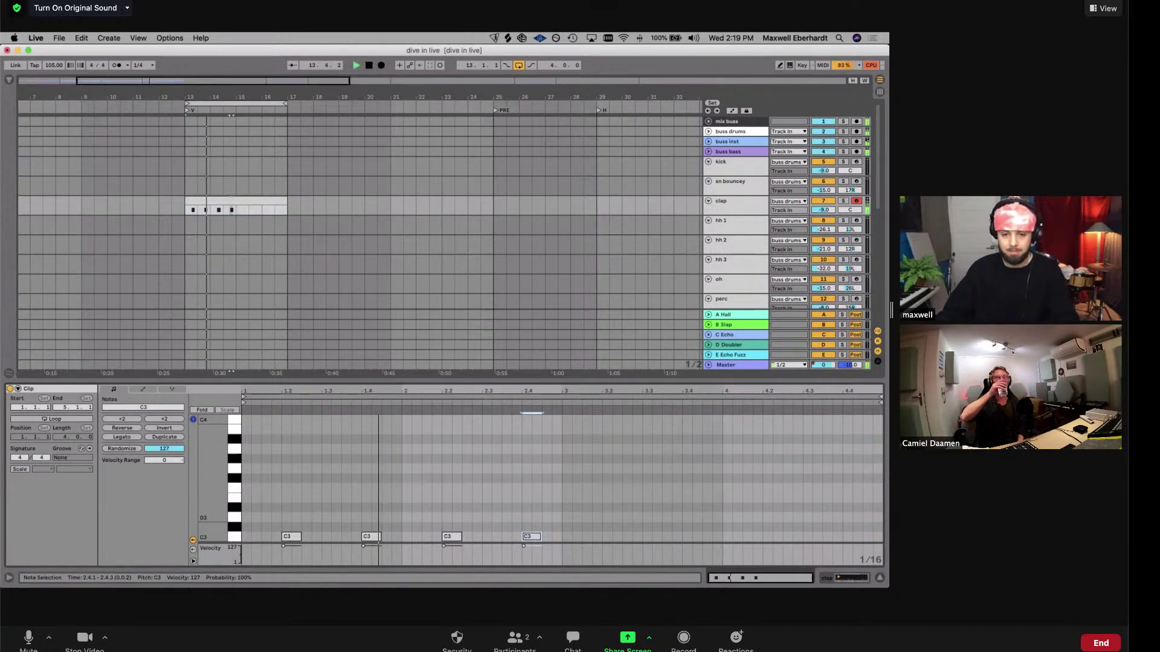
{"action": "key", "text": "super+a"}
{"action": "key", "text": "super+d"}
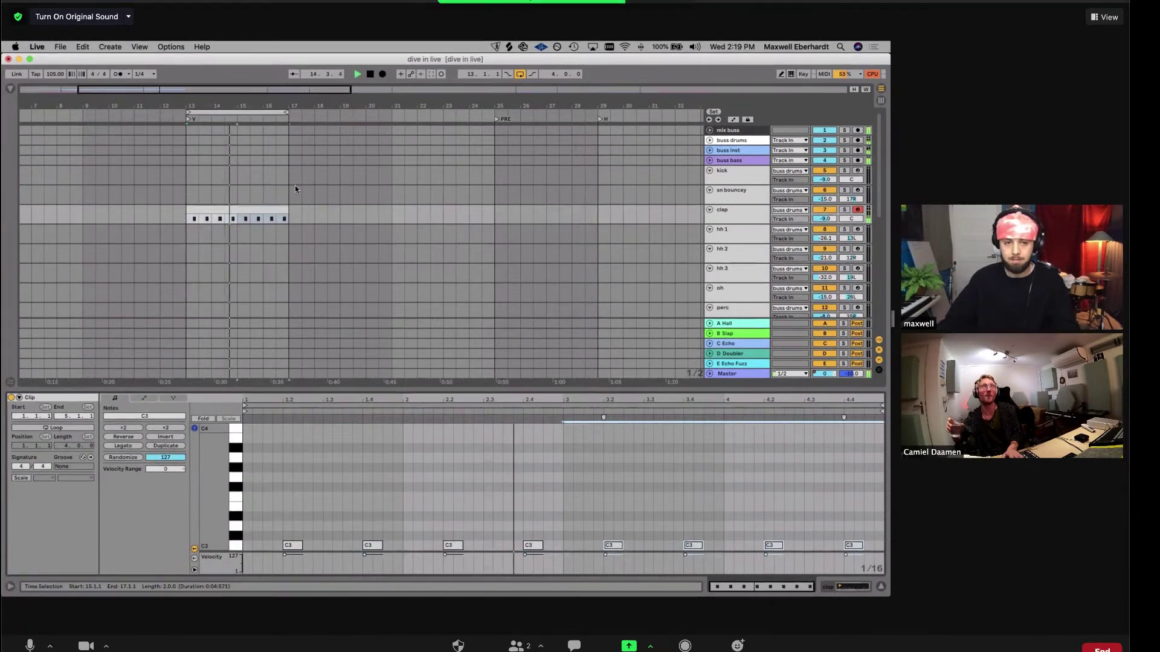
Copy the four-bar clap clip to start at bar 9 and move the four-bar loop to bar 9
{"action": "key", "text": "shift+Tab"}
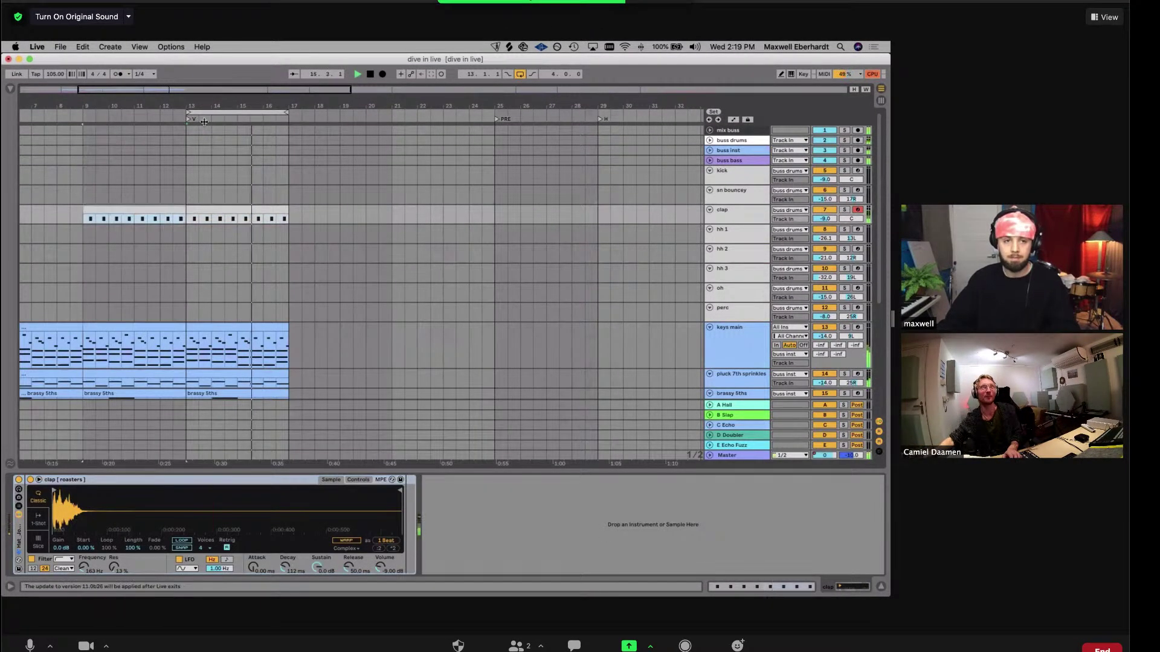
{"action": "key", "text": "Up"}
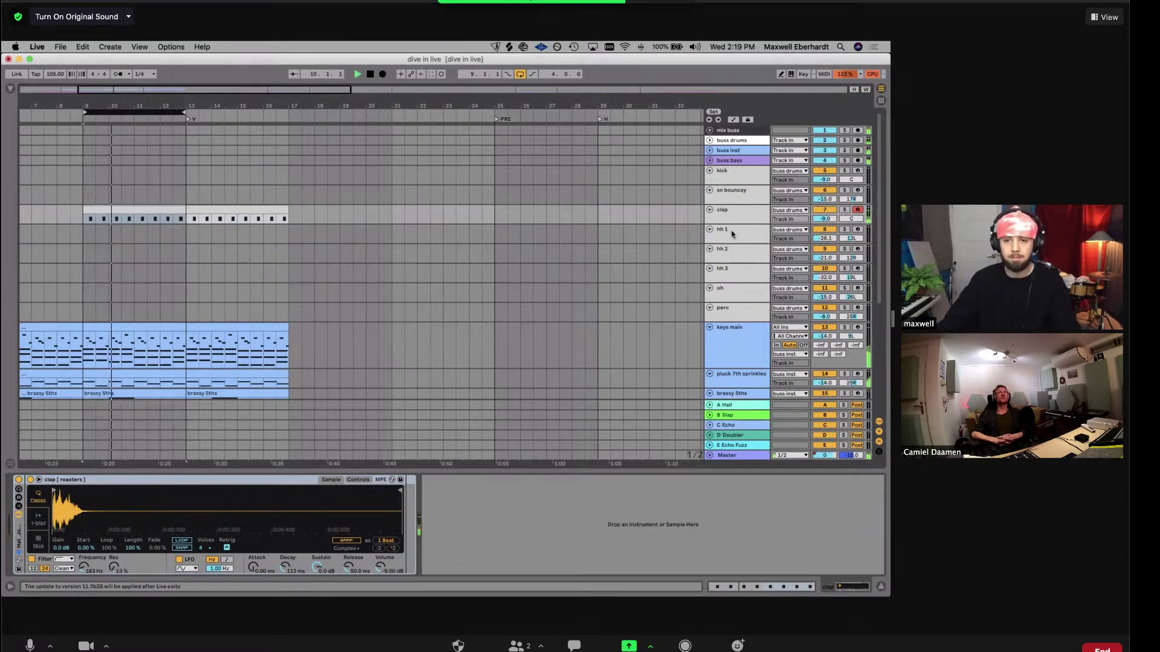
{"action": "left_click", "coordinate": [489, 197]}
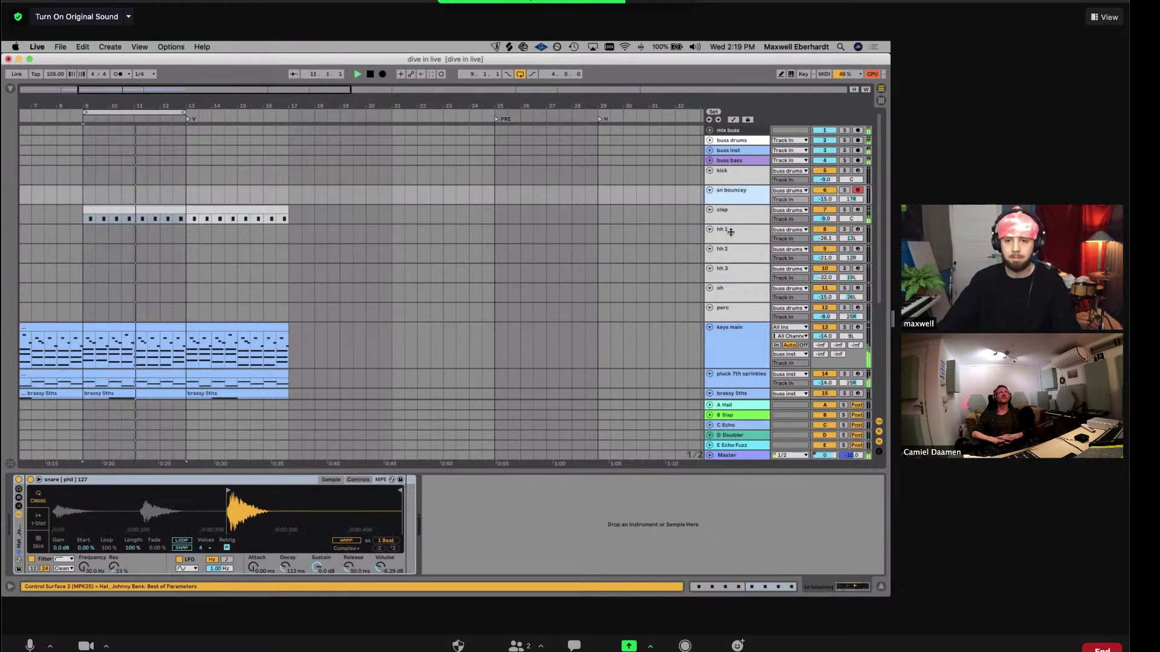
Duplicate the clap track, leaving the original's clip only at bar 13 and the copy's clip only at bar 9
{"action": "left_click", "coordinate": [316, 206]}
{"action": "key", "text": "super+d"}
{"action": "left_click", "coordinate": [155, 210]}
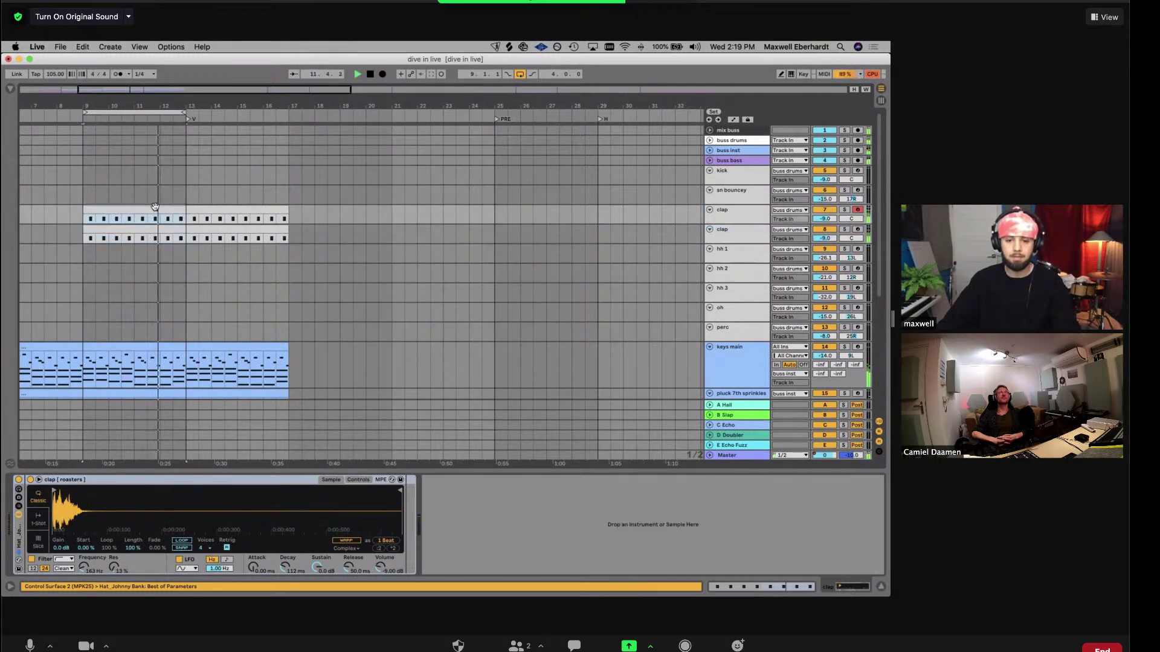
{"action": "left_click", "coordinate": [233, 230]}
{"action": "key", "text": "Delete"}
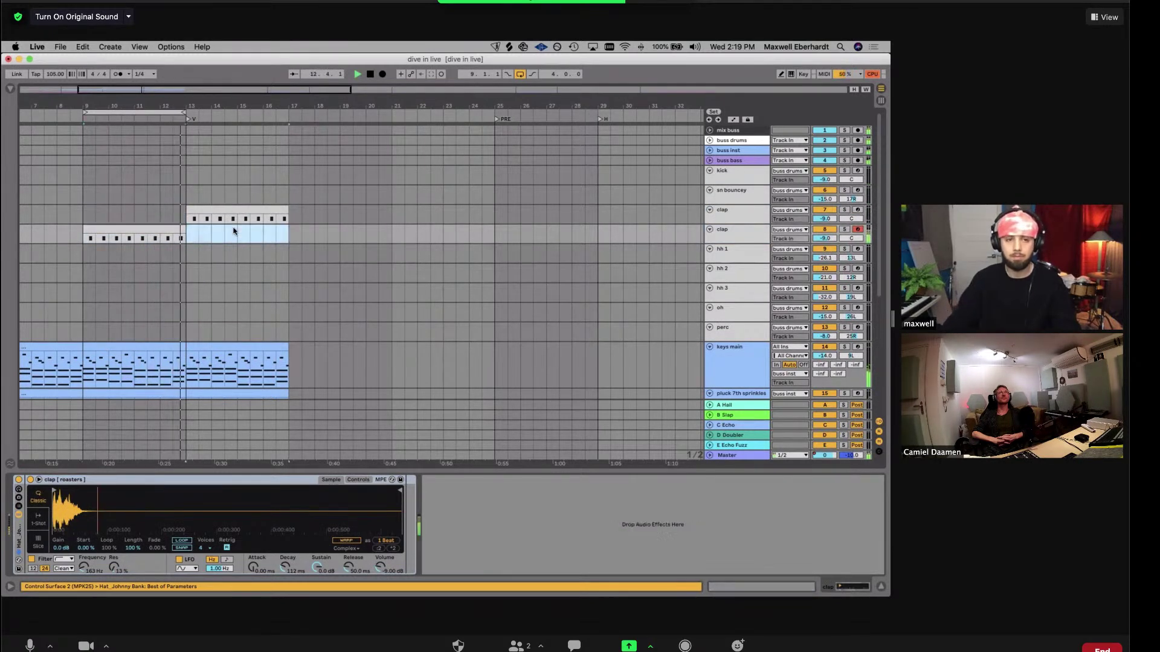
Audition the snare samples in the snares folder of the first modpack vol.1 location in the browser
{"action": "left_click", "coordinate": [11, 88]}
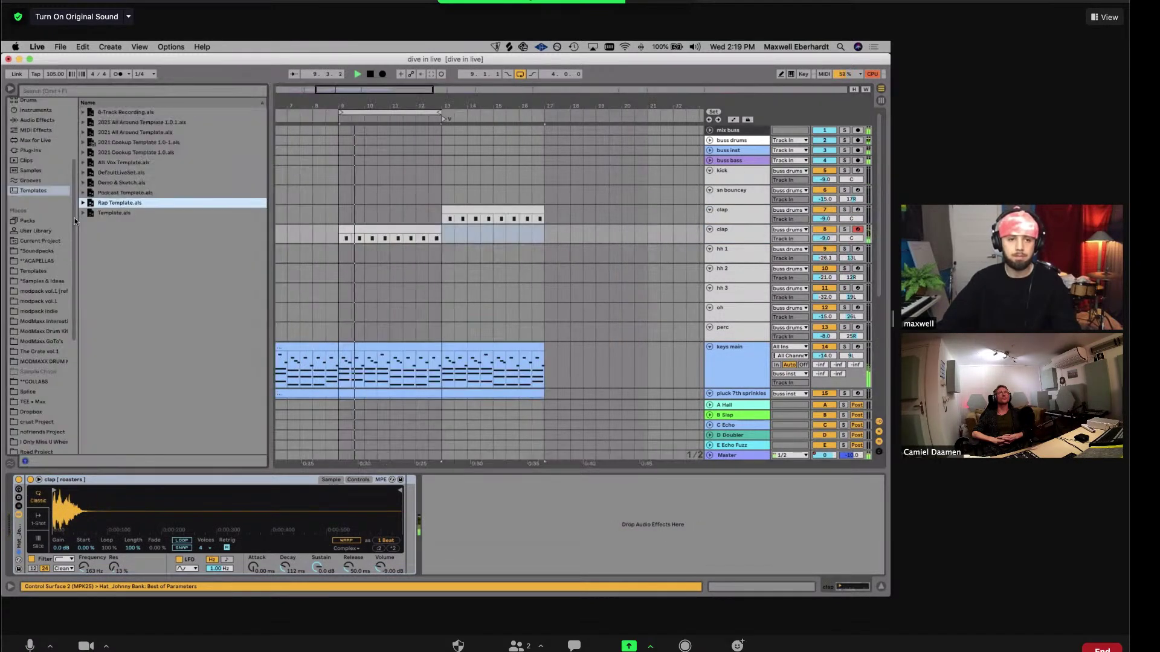
{"action": "left_click", "coordinate": [43, 283]}
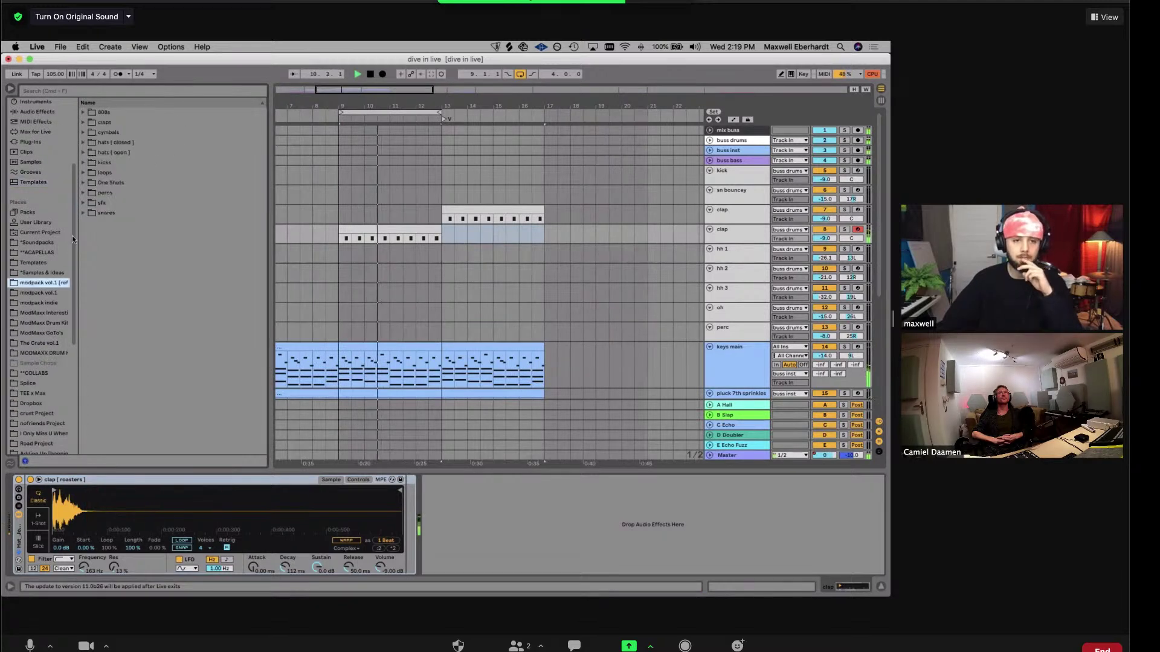
{"action": "left_click", "coordinate": [99, 213]}
{"action": "left_click", "coordinate": [129, 374]}
{"action": "left_click", "coordinate": [127, 364]}
{"action": "left_click", "coordinate": [135, 383]}
{"action": "left_click", "coordinate": [142, 434]}
{"action": "left_click", "coordinate": [142, 414]}
{"action": "left_click", "coordinate": [144, 423]}
{"action": "left_click", "coordinate": [143, 434]}
{"action": "left_click", "coordinate": [141, 444]}
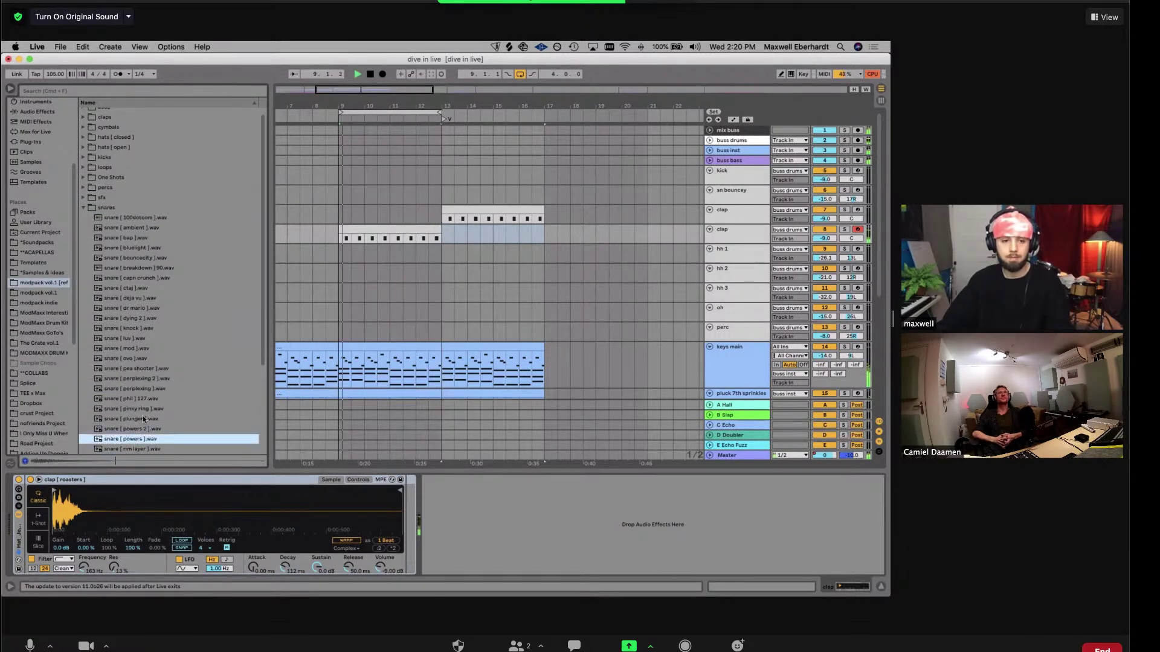
{"action": "key", "text": "Up"}
{"action": "left_click", "coordinate": [189, 278]}
{"action": "key", "text": "Up"}
{"action": "key", "text": "Up"}
{"action": "key", "text": "Up"}
{"action": "key", "text": "Up"}
{"action": "key", "text": "Down"}
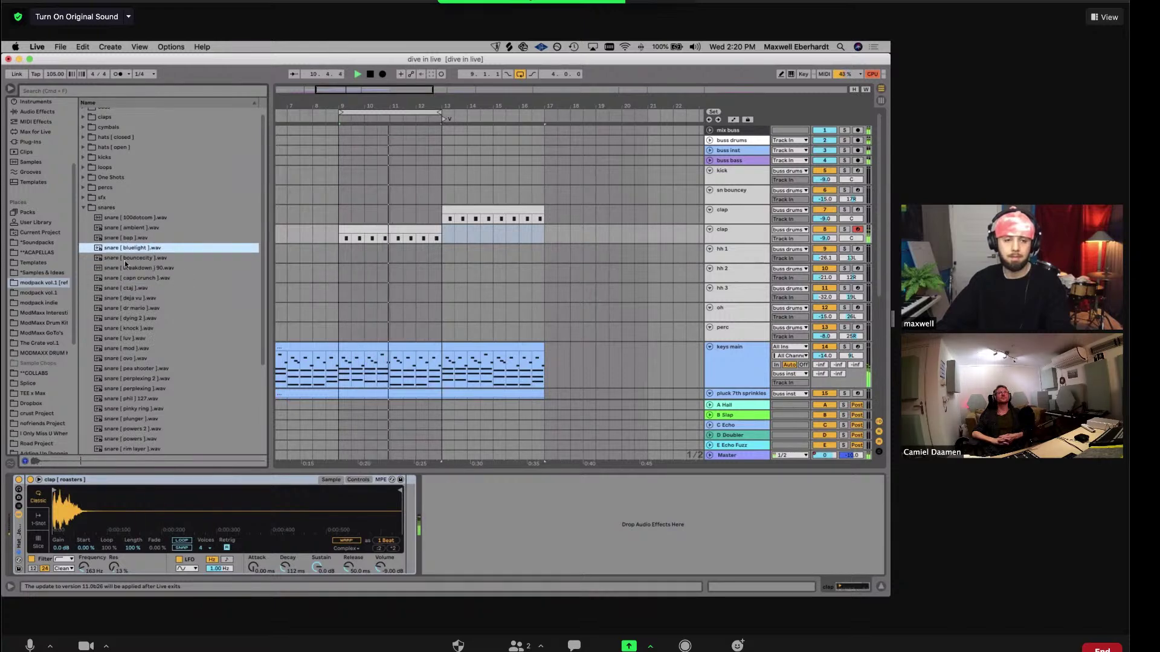
Audition the percussion samples in the percs folder of the same pack
{"action": "left_click", "coordinate": [92, 191]}
{"action": "key", "text": "Down"}
{"action": "key", "text": "Down"}
{"action": "key", "text": "Down"}
{"action": "key", "text": "Down"}
{"action": "key", "text": "Down"}
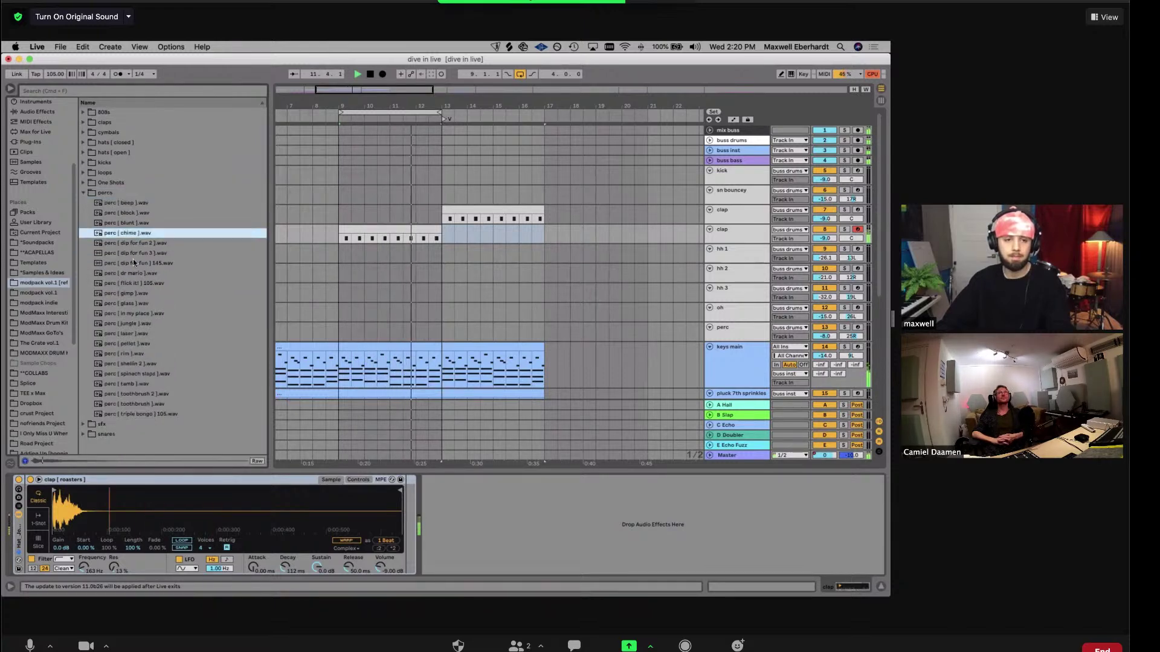
{"action": "key", "text": "Down"}
{"action": "key", "text": "Down"}
{"action": "key", "text": "Down"}
{"action": "key", "text": "Down"}
{"action": "key", "text": "Down"}
{"action": "key", "text": "Down"}
{"action": "key", "text": "Down"}
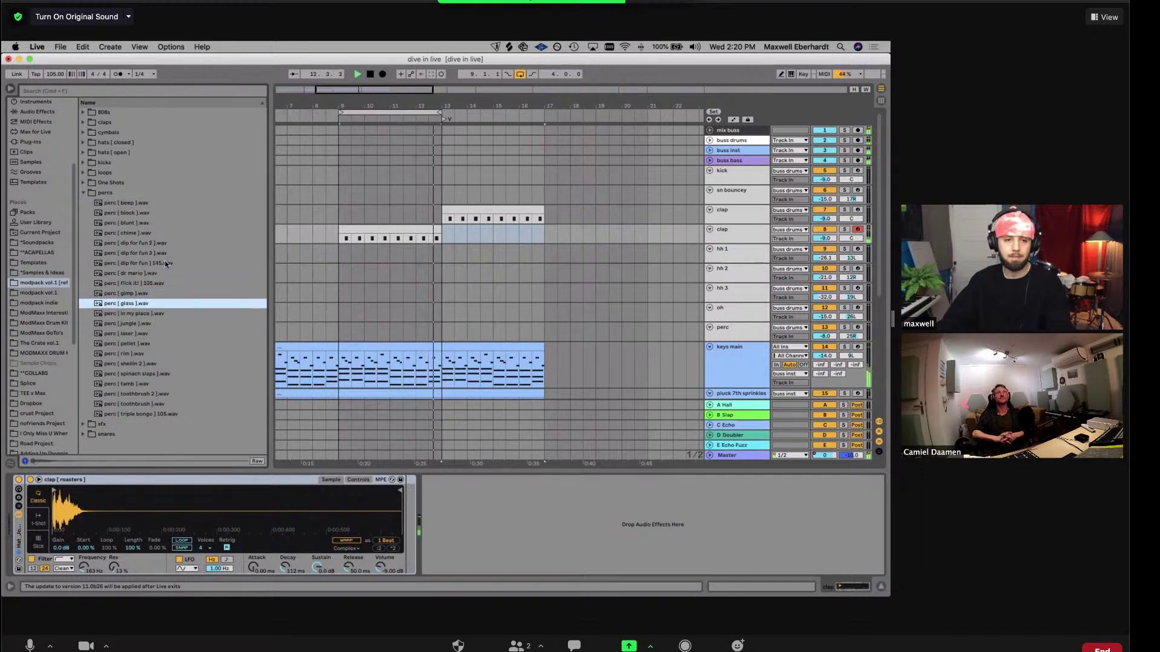
Replace the duplicated clap track's sample with perc [ in my place ].wav
{"action": "key", "text": "Down"}
{"action": "key", "text": "Down"}
{"action": "left_click", "coordinate": [131, 315]}
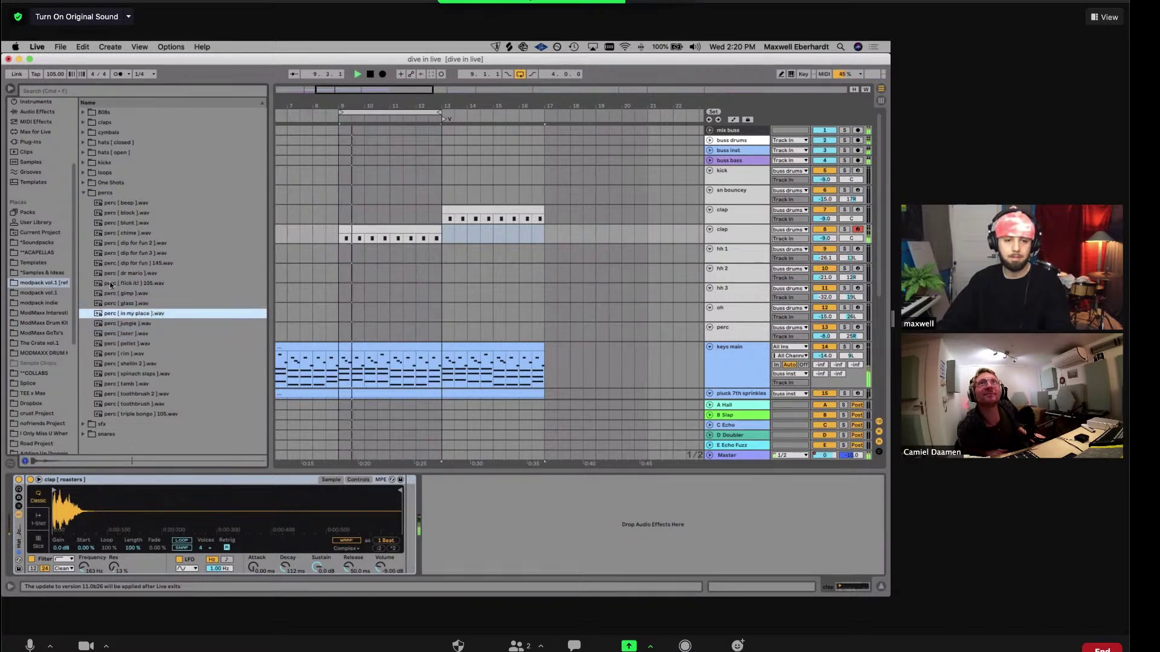
{"action": "left_click_drag", "start_coordinate": [132, 525], "coordinate": [133, 523]}
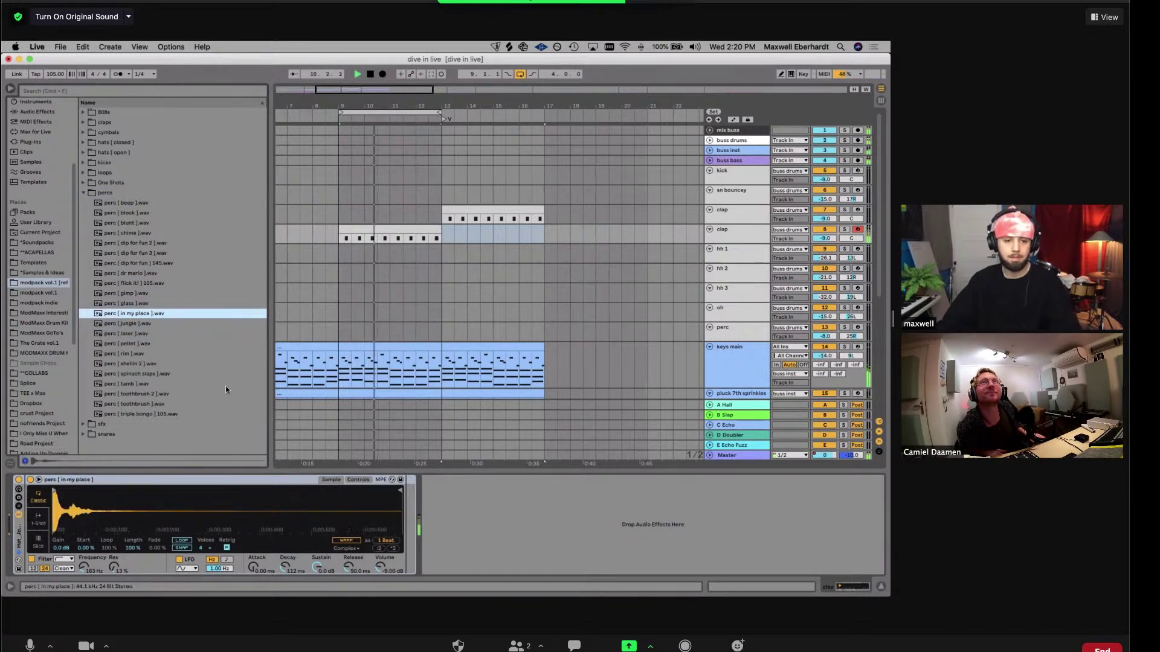
Add a Reverb to the duplicated clap track, with High quality and a decay time of about 7.15 s
{"action": "key", "text": "super+f"}
{"action": "type", "text": "reverb"}
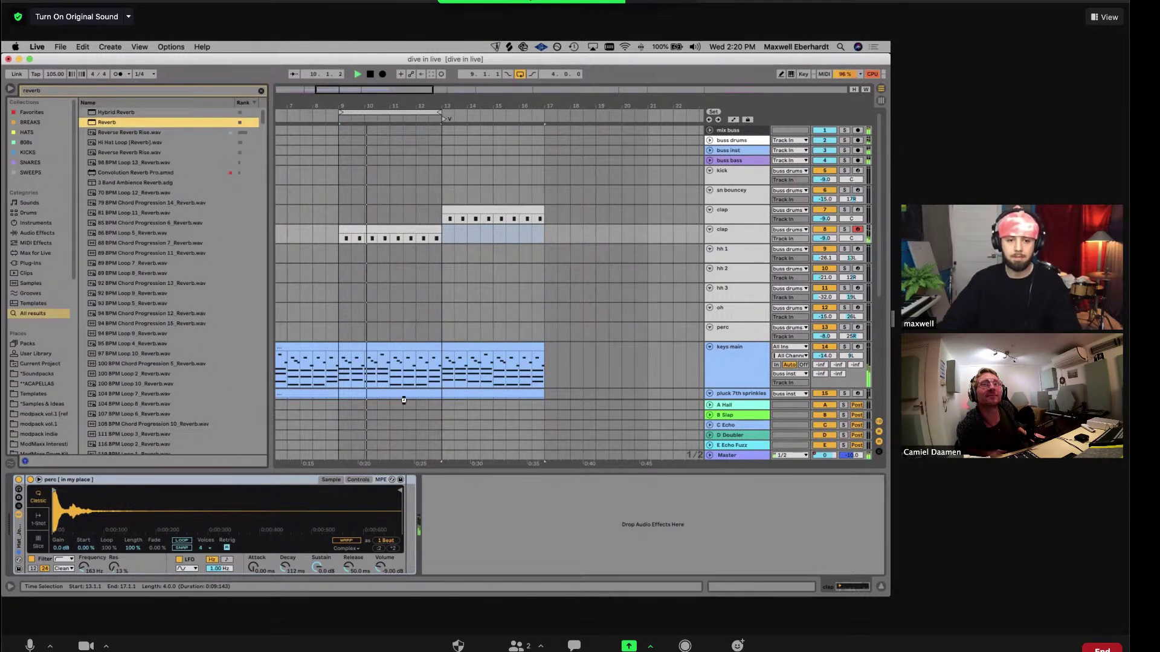
{"action": "key", "text": "Return"}
{"action": "left_click", "coordinate": [533, 504]}
{"action": "left_click", "coordinate": [532, 528]}
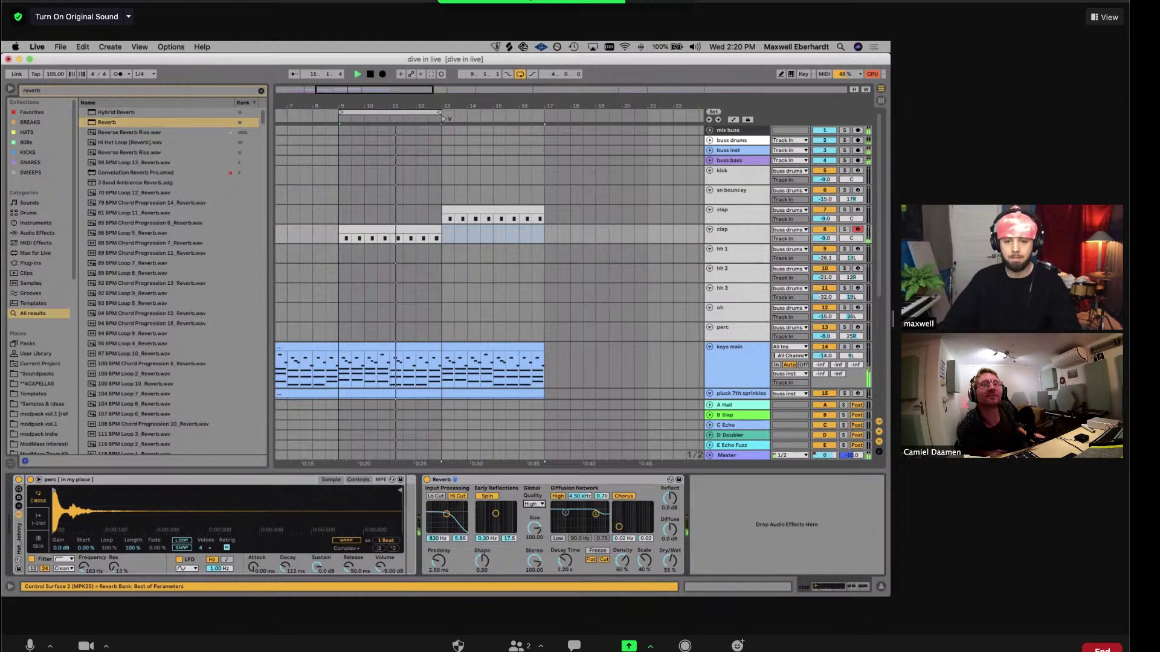
{"action": "left_click_drag", "start_coordinate": [565, 560], "coordinate": [568, 560]}
Add FF Pro-Q 3 after the Reverb and give it a high cut that rolls off the upper frequencies
{"action": "key", "text": "super+f"}
{"action": "type", "text": "pro-q"}
{"action": "double_click", "coordinate": [127, 244]}
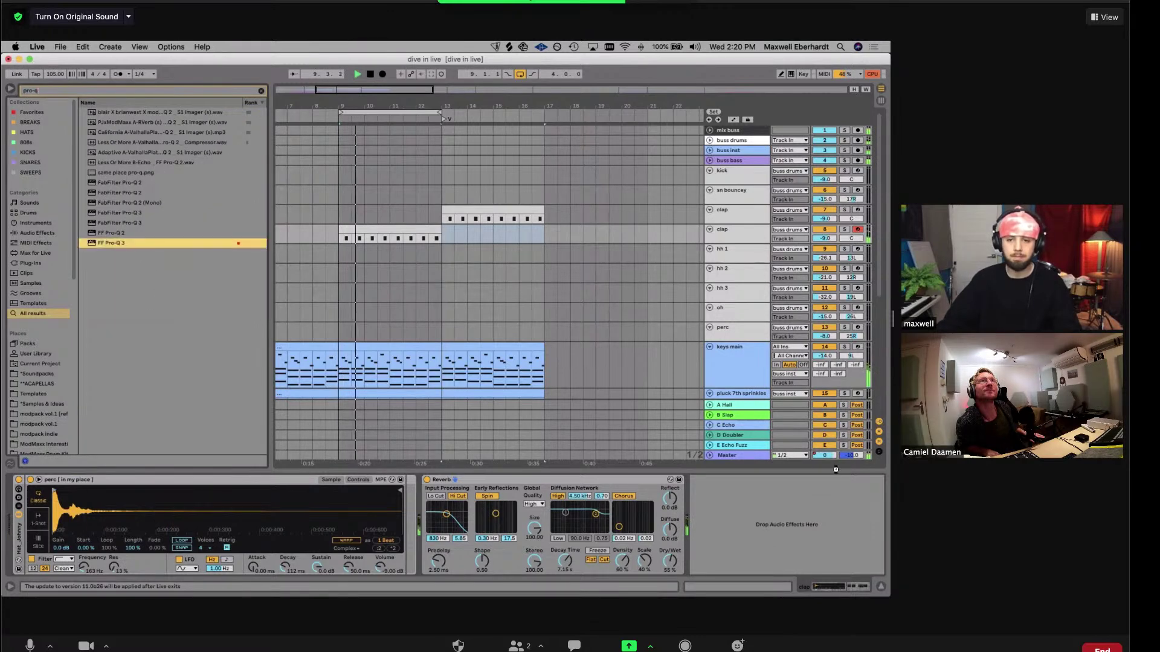
{"action": "left_click_drag", "start_coordinate": [470, 211], "coordinate": [387, 212]}
{"action": "left_click", "coordinate": [34, 90]}
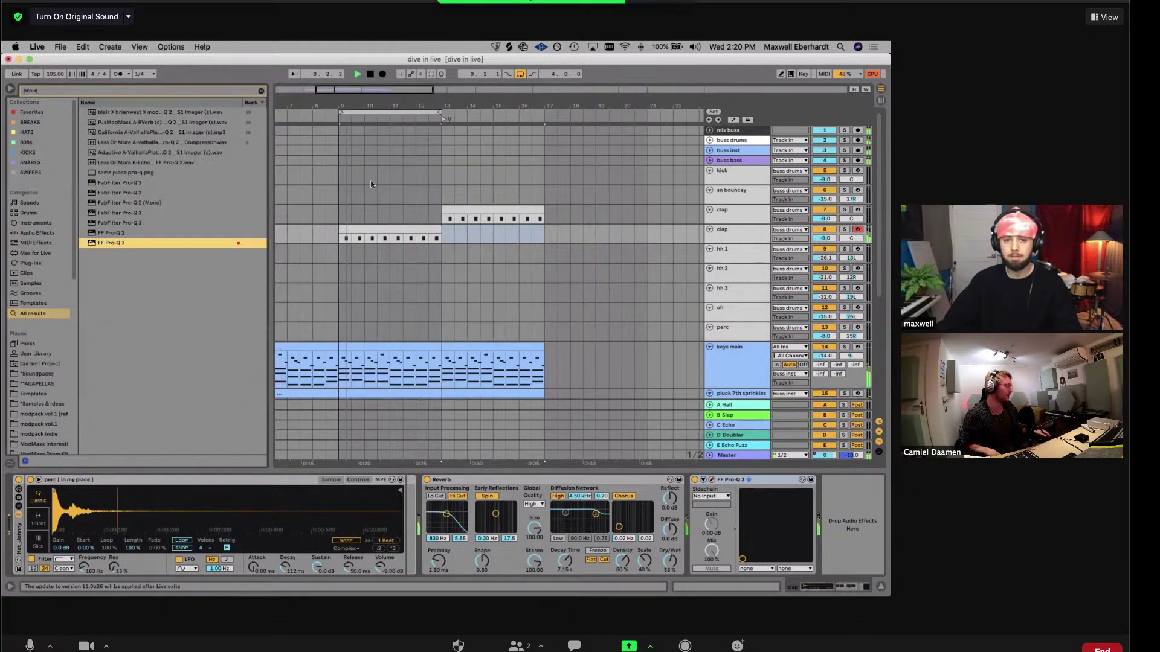
Transpose all notes in the duplicated clap track's clip down to A#2 and play back the result
{"action": "double_click", "coordinate": [392, 235]}
{"action": "key", "text": "super+a"}
{"action": "key", "text": "Down"}
{"action": "key", "text": "Down"}
{"action": "key", "text": "Down"}
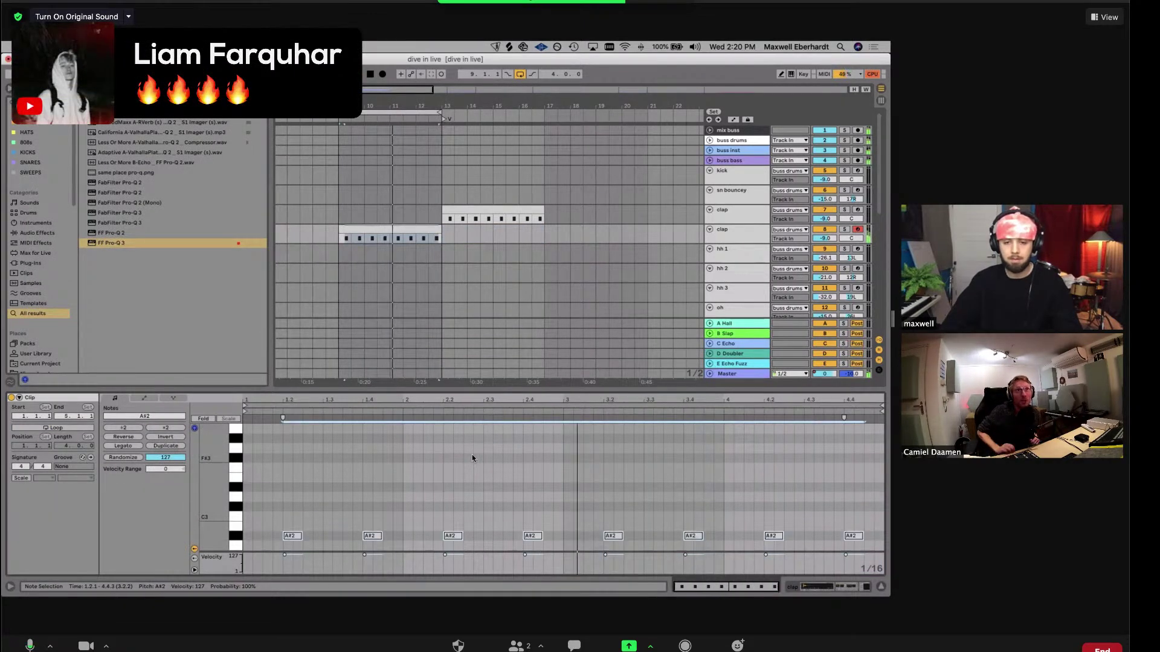
{"action": "key", "text": "shift+Tab"}
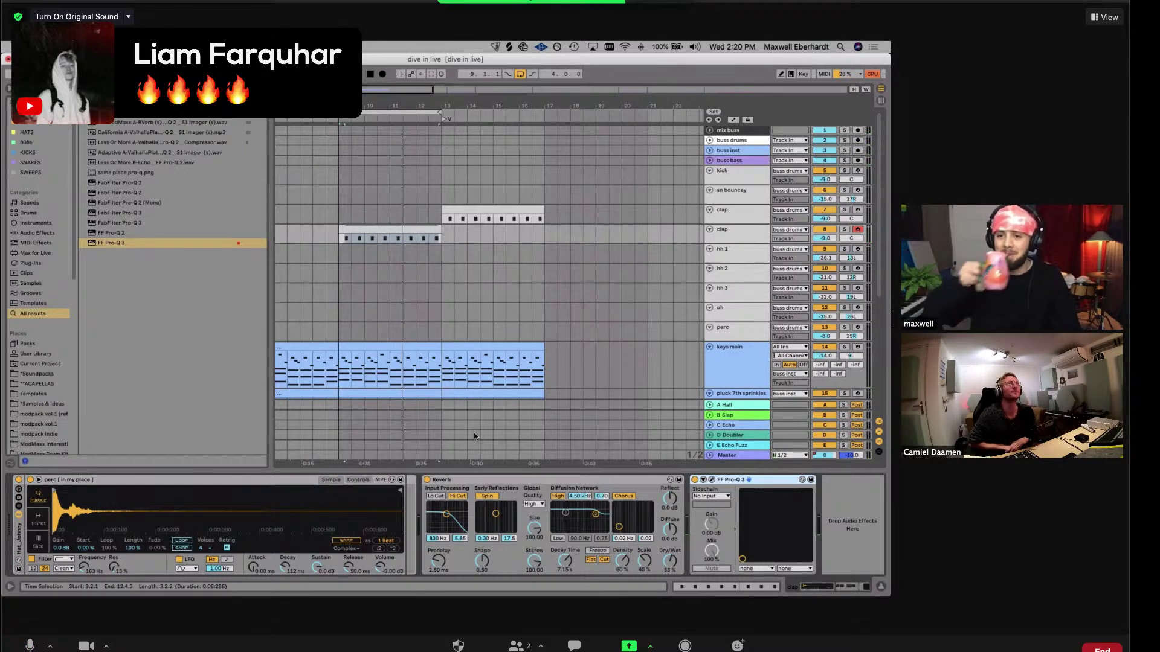
{"action": "key", "text": "space"}
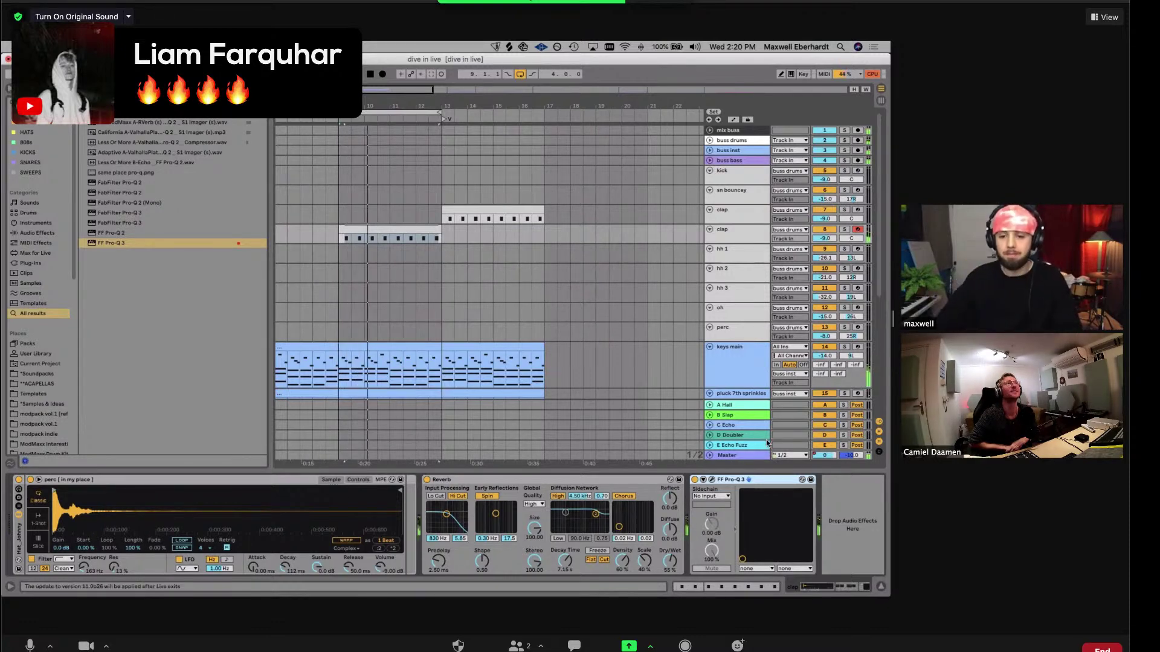
Steepen the Pro-Q 3 high cut to 30 dB/oct and set its frequency to about 4.9 kHz
{"action": "left_click", "coordinate": [712, 480]}
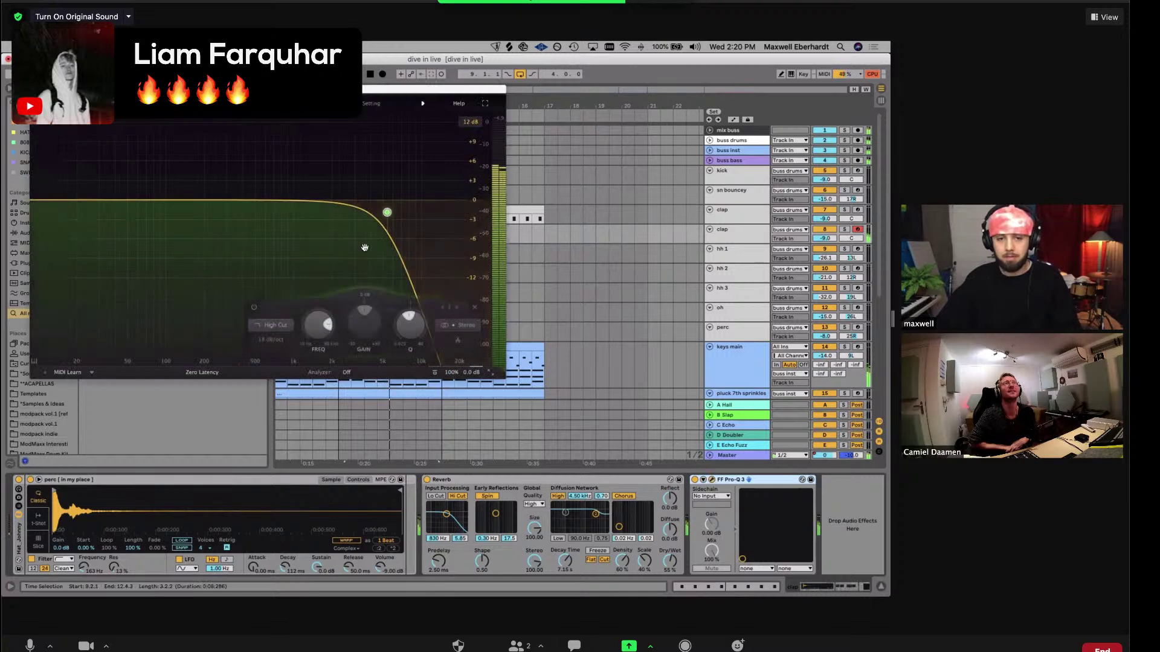
{"action": "scroll", "coordinate": [379, 212], "scroll_direction": "up", "scroll_amount": 2}
{"action": "mouse_move", "coordinate": [380, 212]}
{"action": "left_mouse_down"}
{"action": "mouse_move", "coordinate": [352, 213]}
{"action": "mouse_move", "coordinate": [384, 221]}
{"action": "left_mouse_up"}
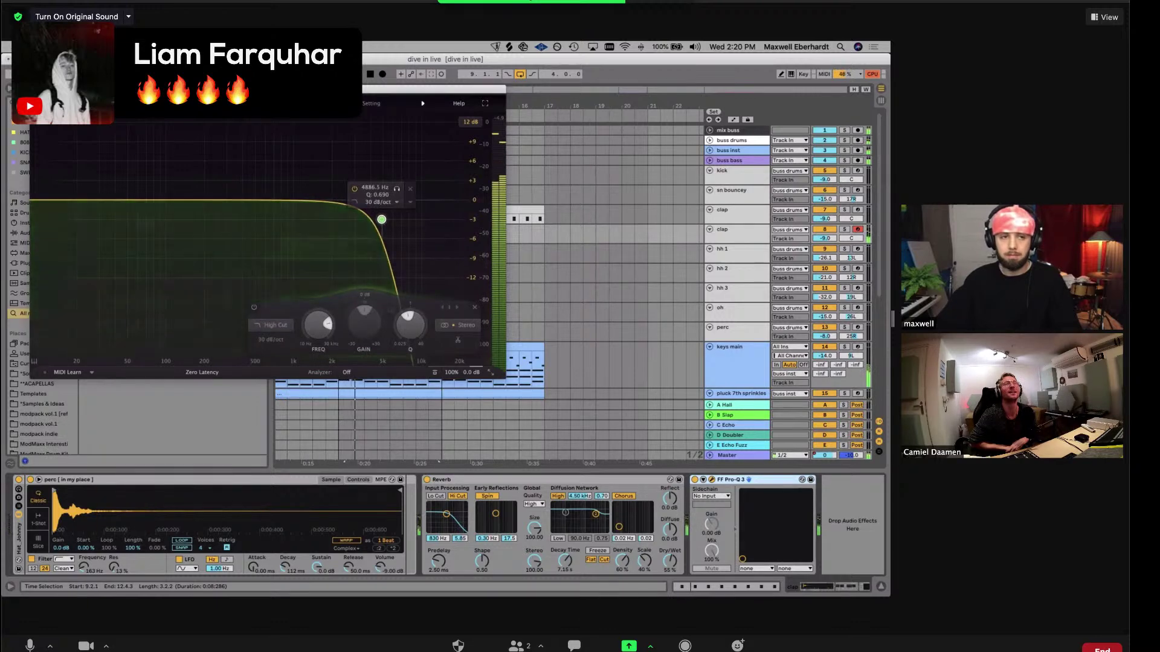
{"action": "left_click", "coordinate": [36, 89]}
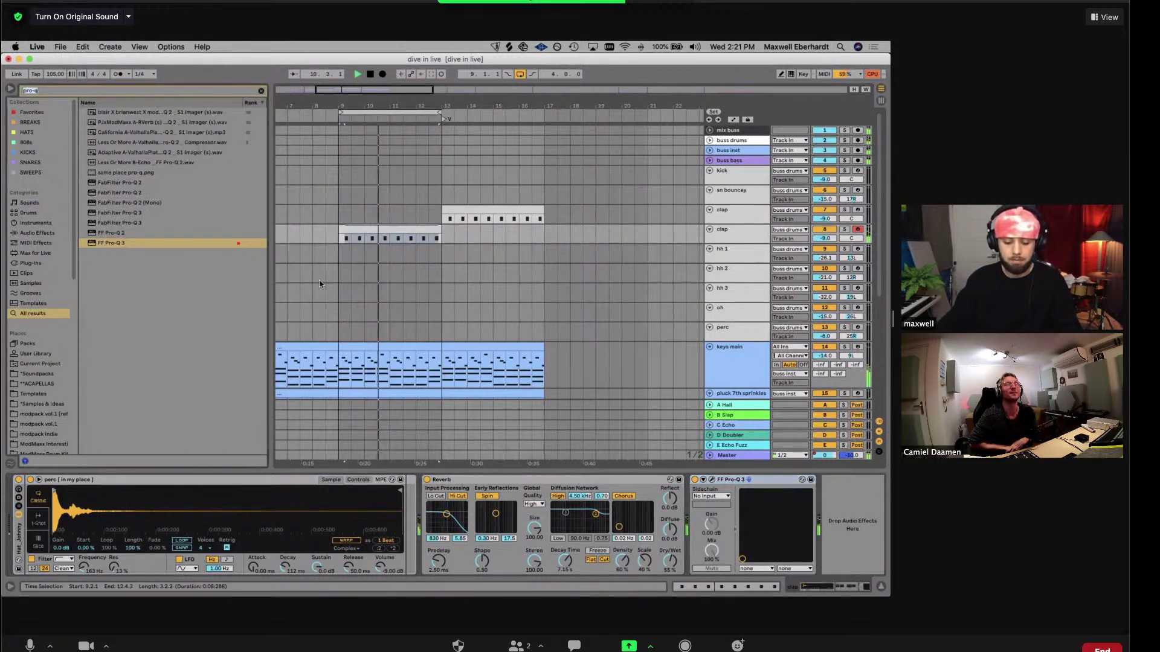
Search the browser for pro-c and add FF Pro-C 2 to the duplicated clap track's device chain
{"action": "key", "text": "BackSpace"}
{"action": "type", "text": "c"}
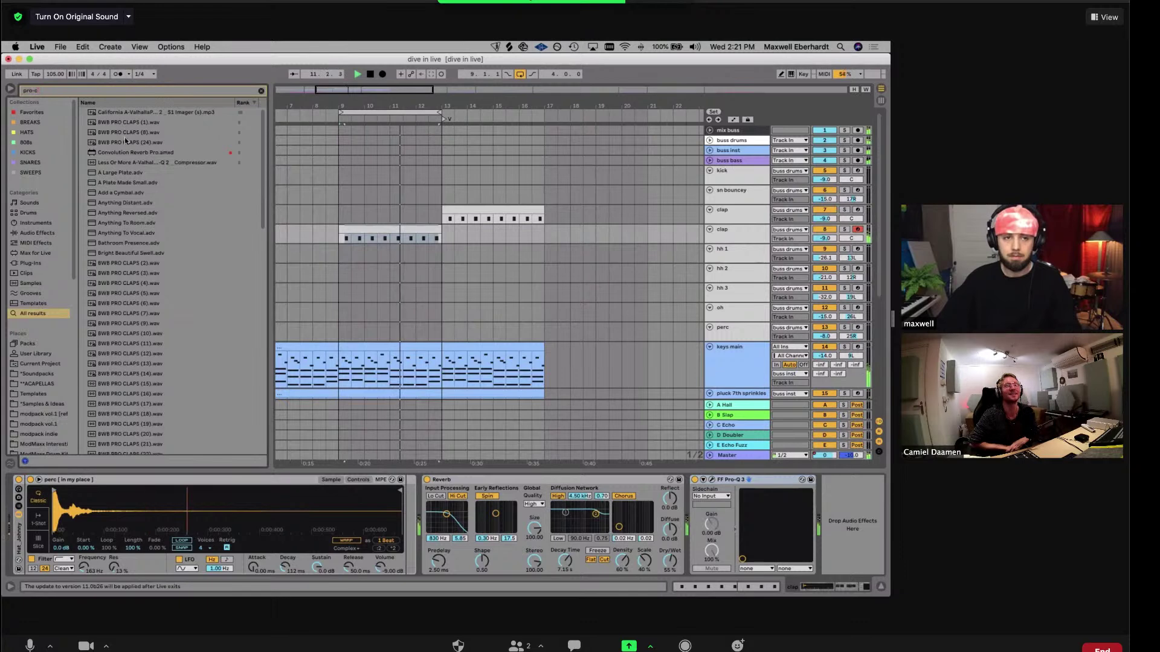
{"action": "scroll", "coordinate": [127, 167], "scroll_direction": "down", "scroll_amount": 10}
{"action": "left_click_drag", "start_coordinate": [121, 449], "coordinate": [285, 507]}
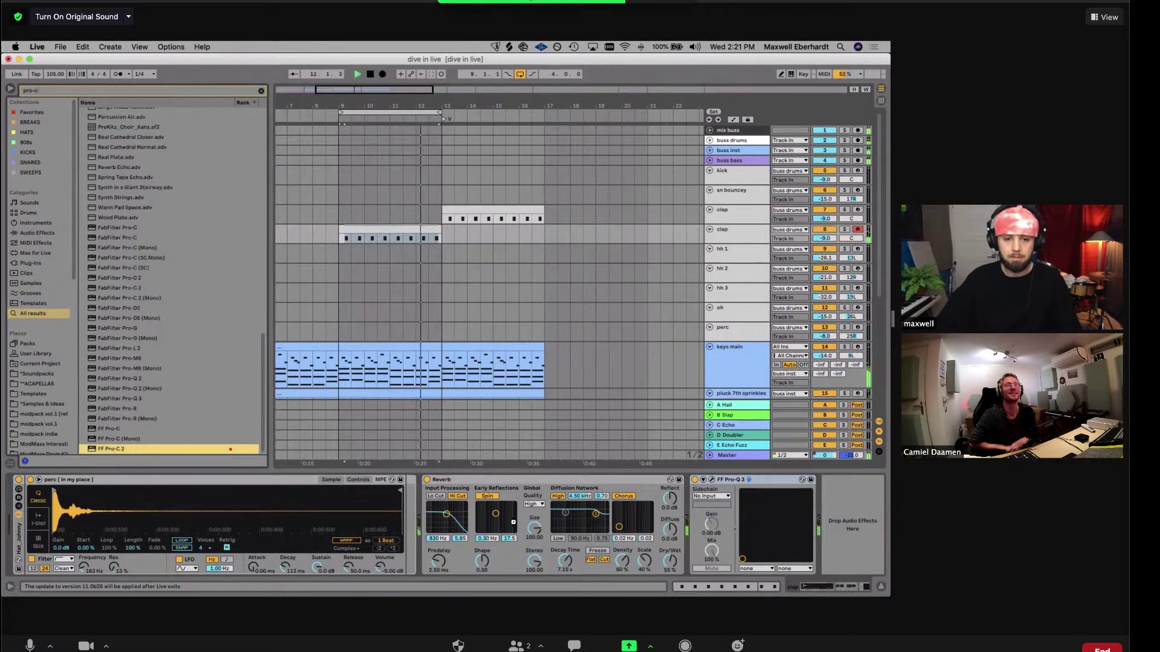
Place FF Pro-C 2 ahead of the Reverb and set its threshold to about -11.5 dB while playing the loop
{"action": "left_click_drag", "start_coordinate": [699, 490], "coordinate": [701, 490]}
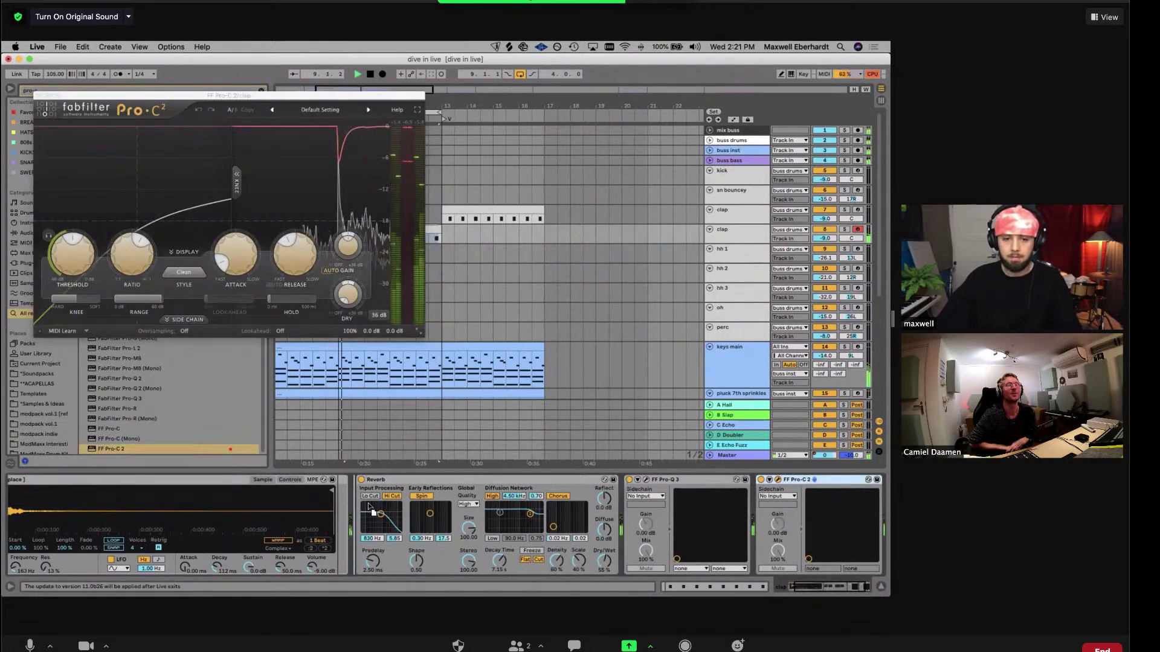
{"action": "left_click_drag", "start_coordinate": [85, 256], "coordinate": [91, 241]}
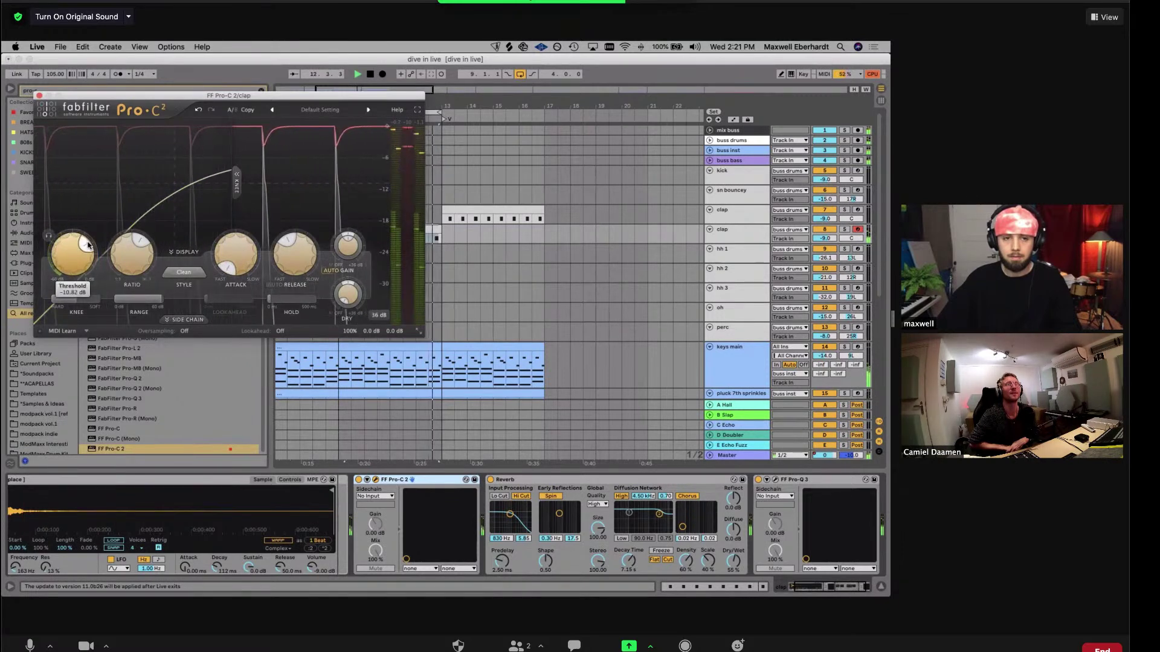
{"action": "mouse_move", "coordinate": [88, 244]}
{"action": "key", "text": "space"}
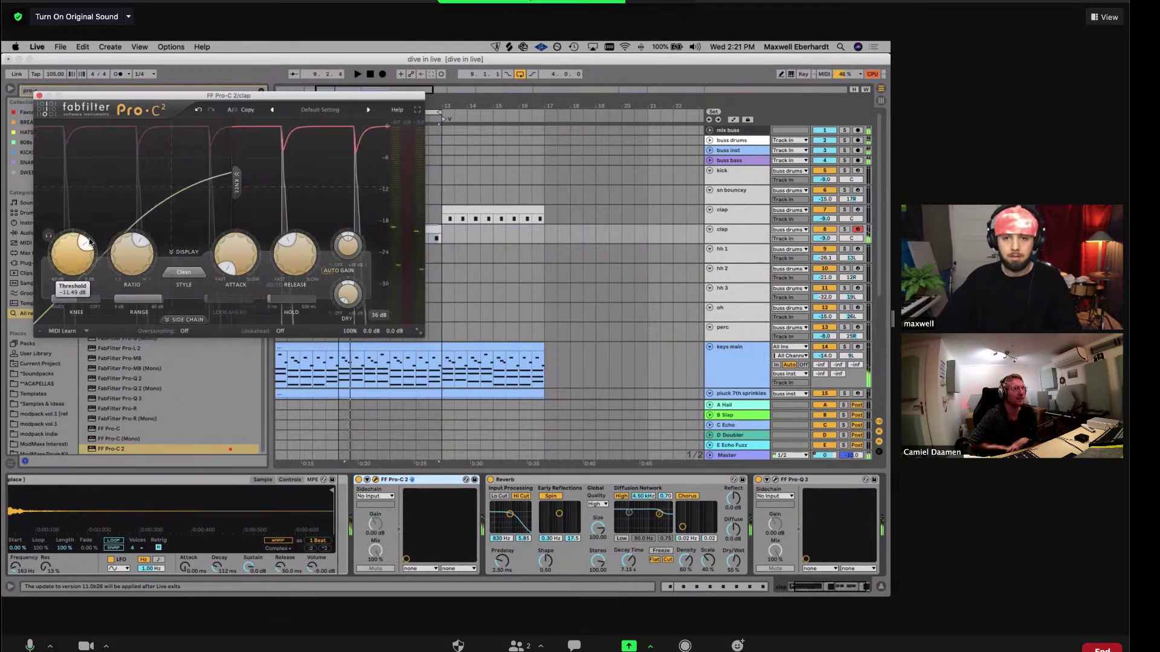
{"action": "left_click", "coordinate": [39, 95]}
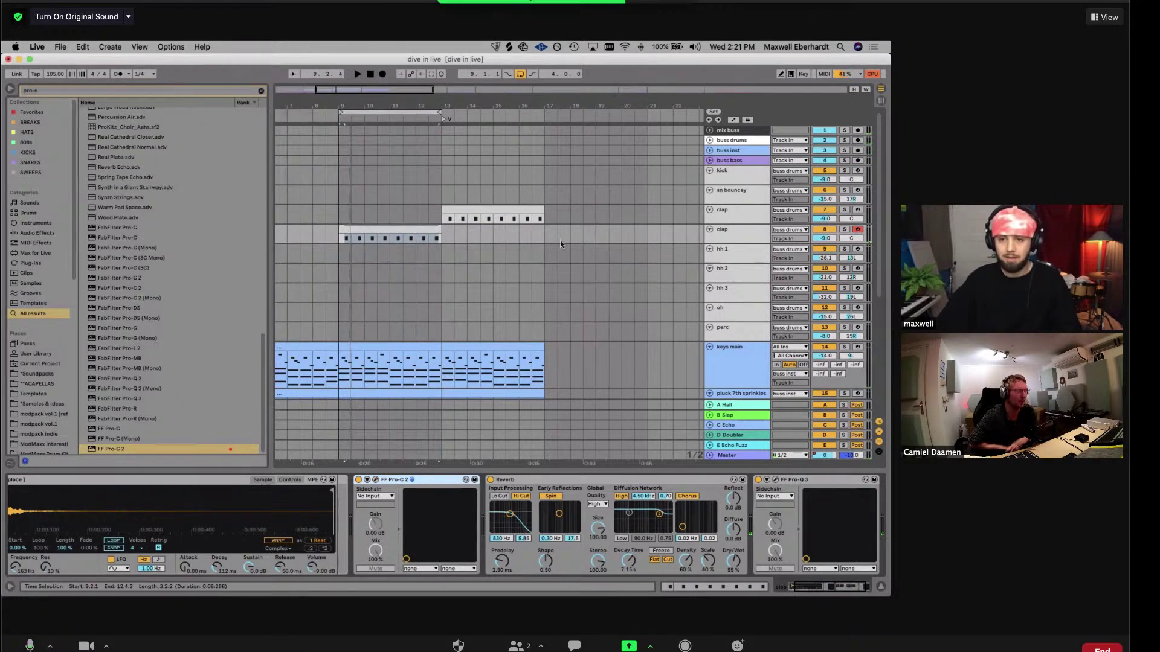
Save the set and select bars 9 to 13 across all tracks with the browser hidden
{"action": "key", "text": "super+s"}
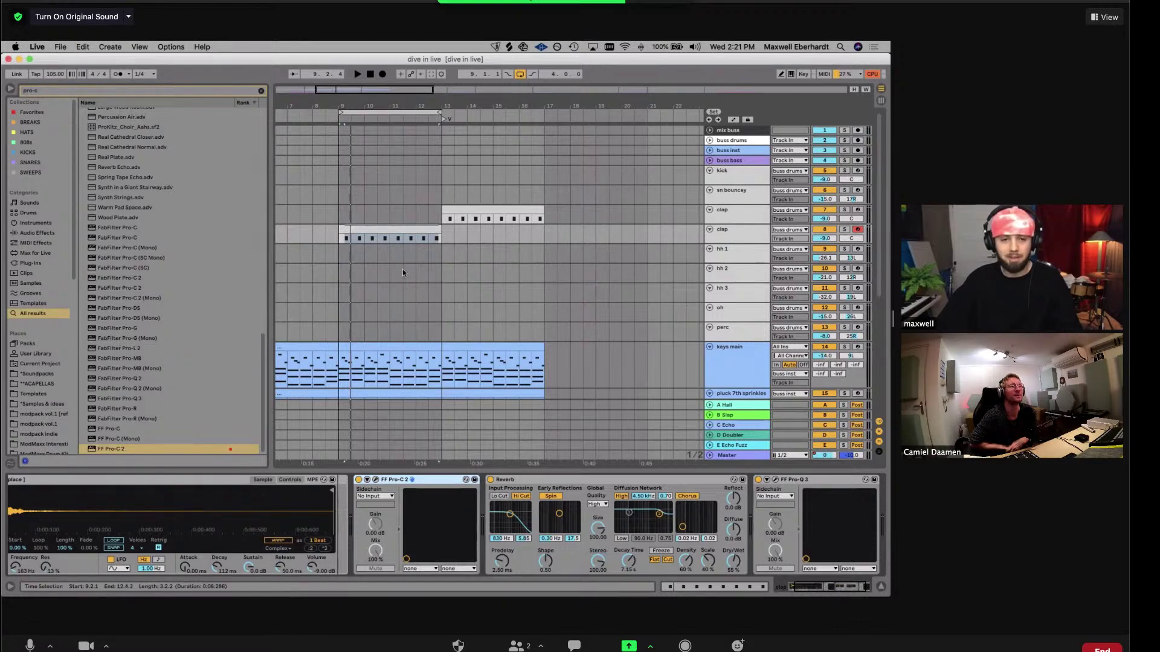
{"action": "key", "text": "space"}
{"action": "key", "text": "space"}
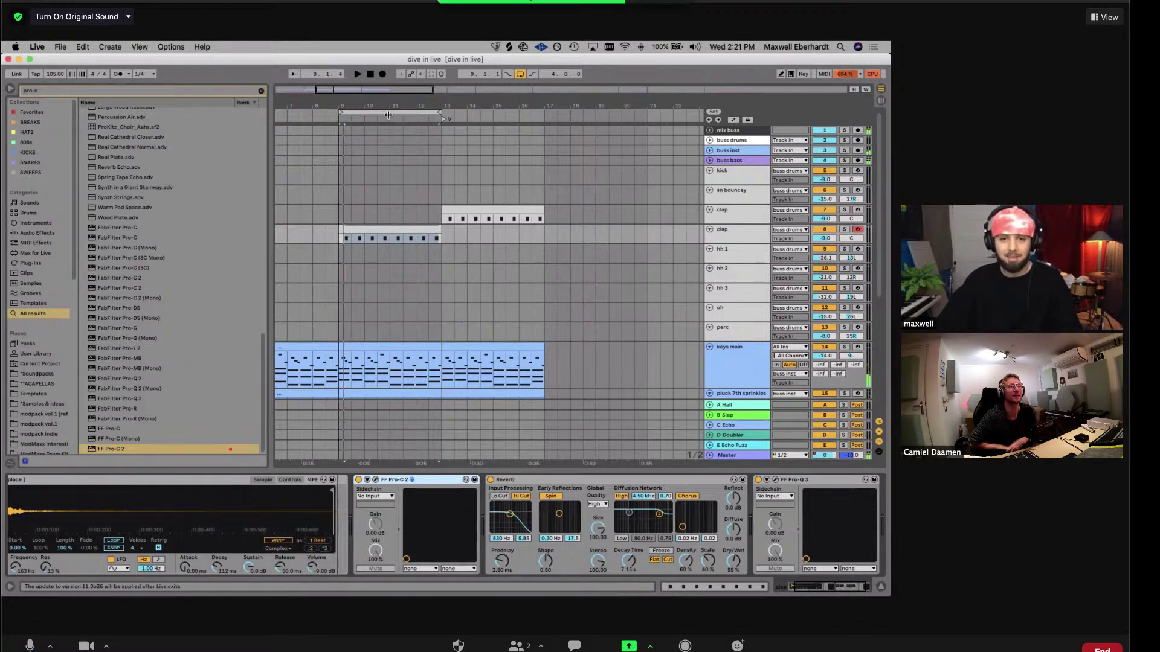
{"action": "scroll", "coordinate": [179, 514], "scroll_direction": "left", "scroll_amount": 3}
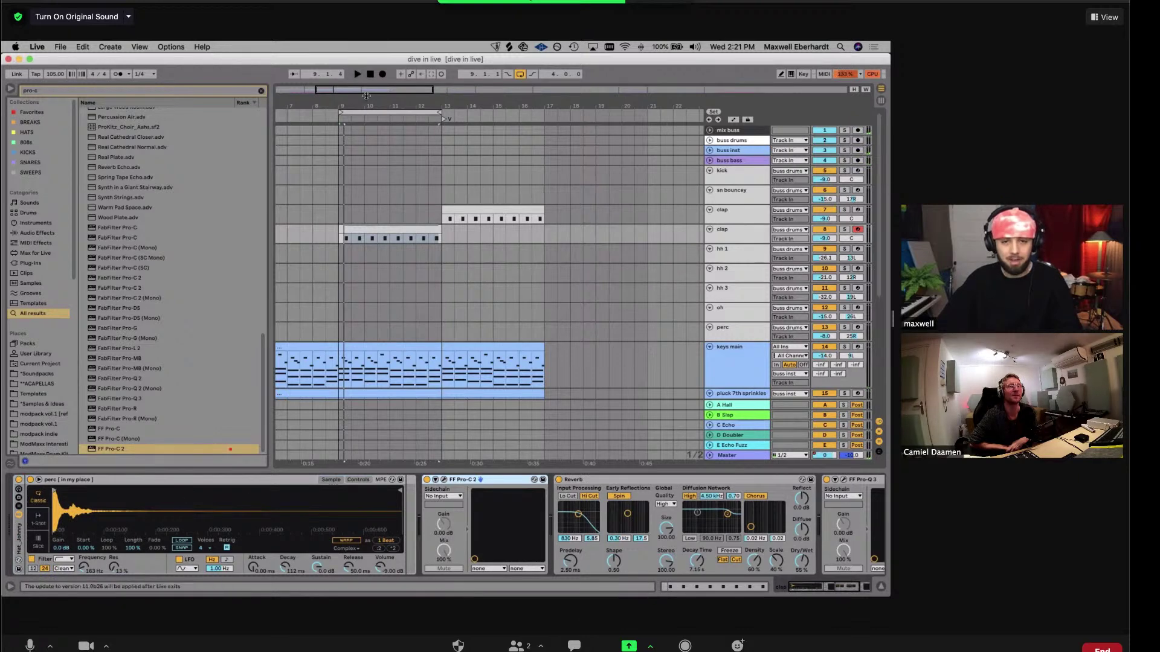
{"action": "left_click", "coordinate": [386, 113]}
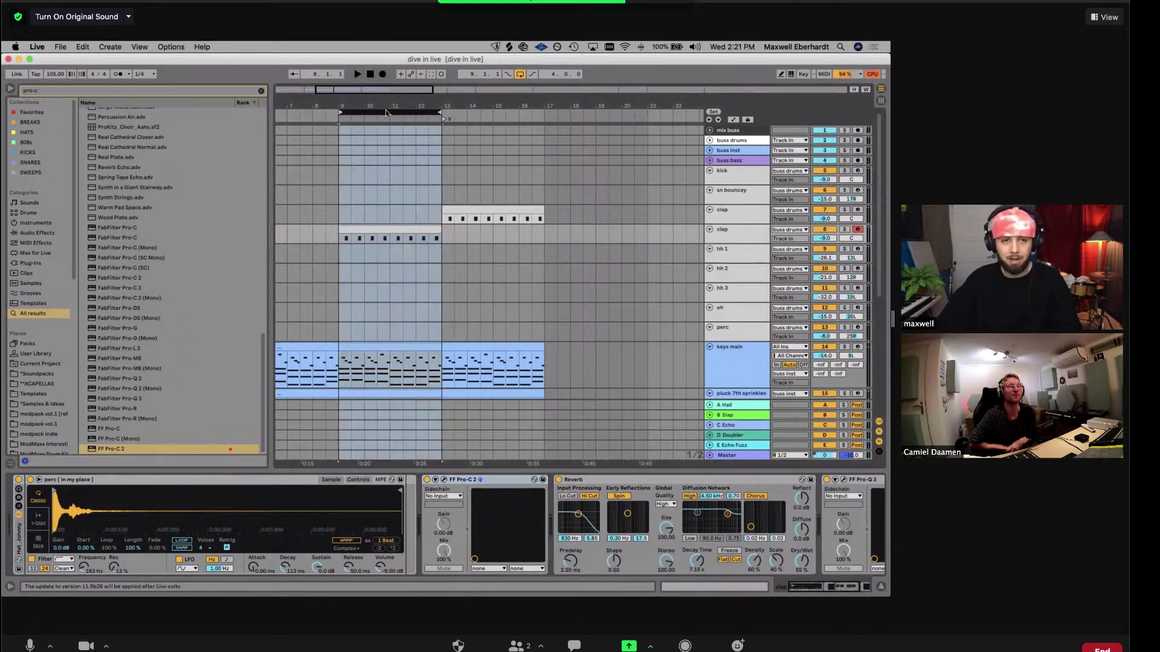
{"action": "left_click", "coordinate": [11, 90]}
{"action": "key", "text": "space"}
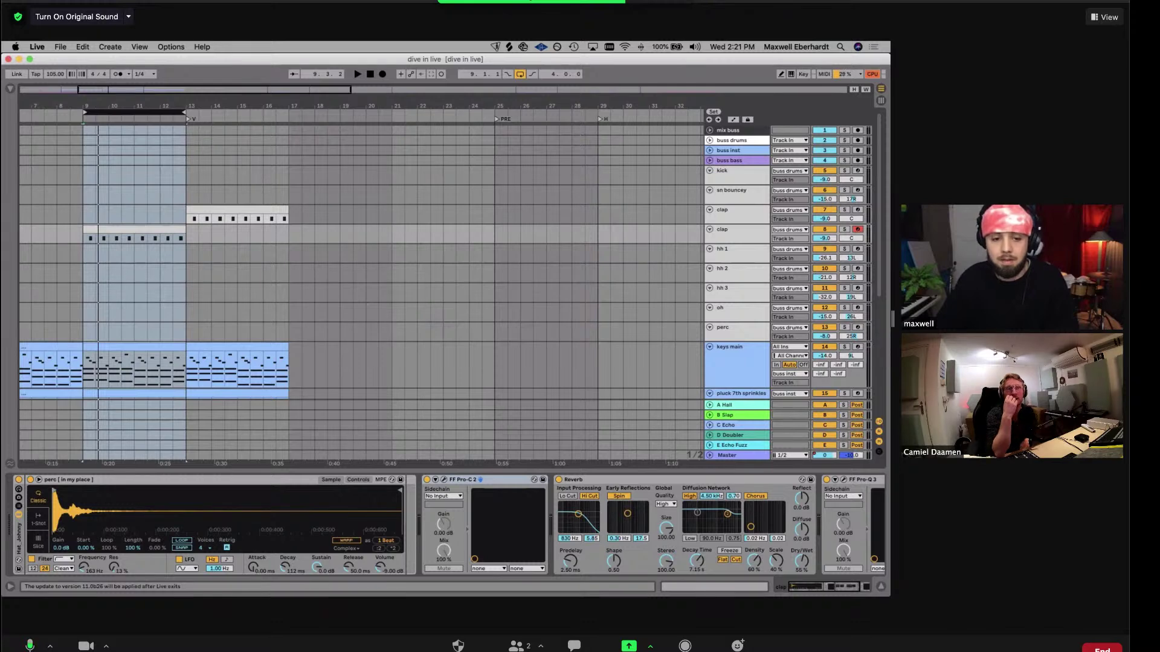
Show the browser again with its search cleared, and play the loop with the duplicated clap track selected
{"action": "left_click_drag", "start_coordinate": [254, 567], "coordinate": [253, 562]}
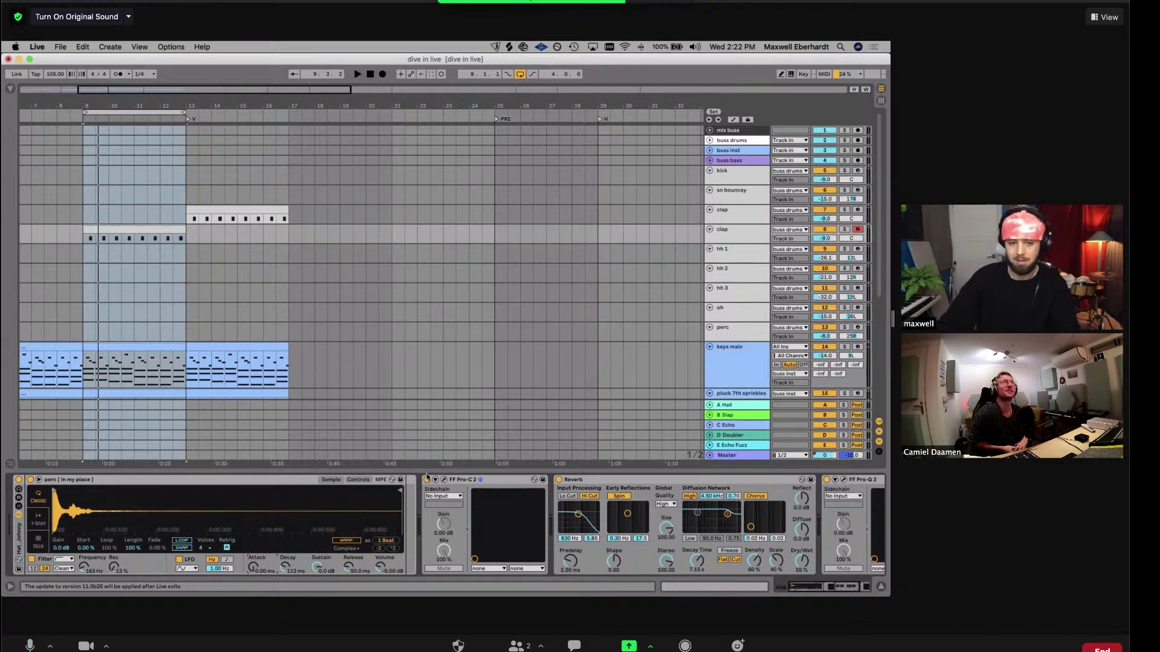
{"action": "key", "text": "super+alt+b"}
{"action": "left_click", "coordinate": [261, 92]}
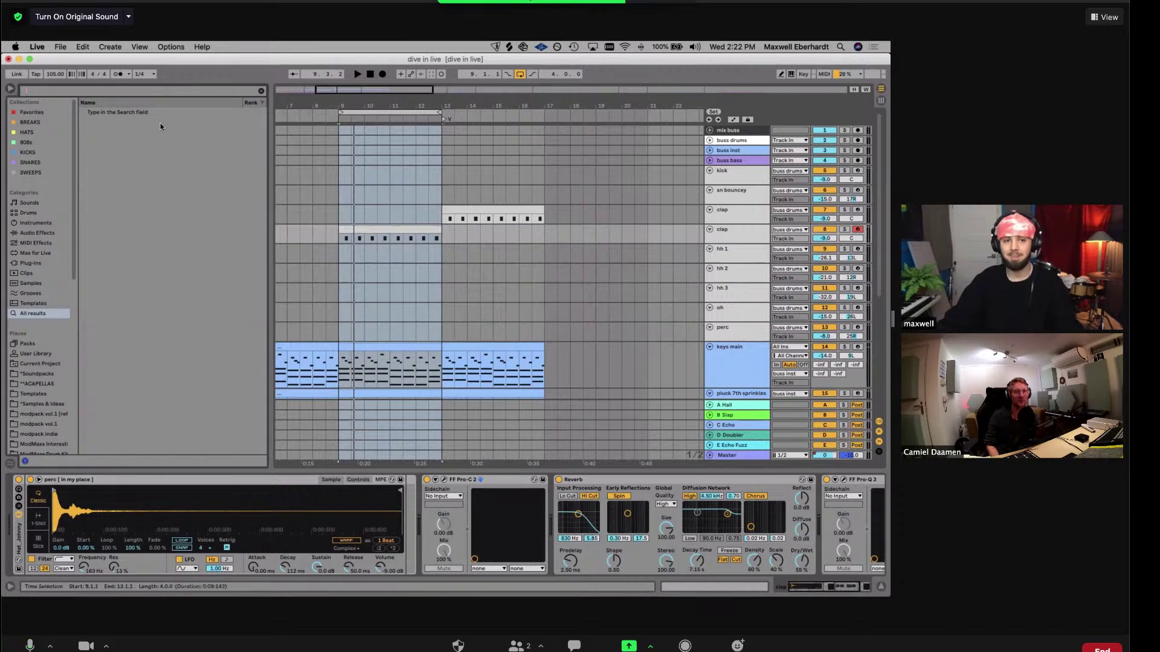
{"action": "left_click", "coordinate": [376, 227]}
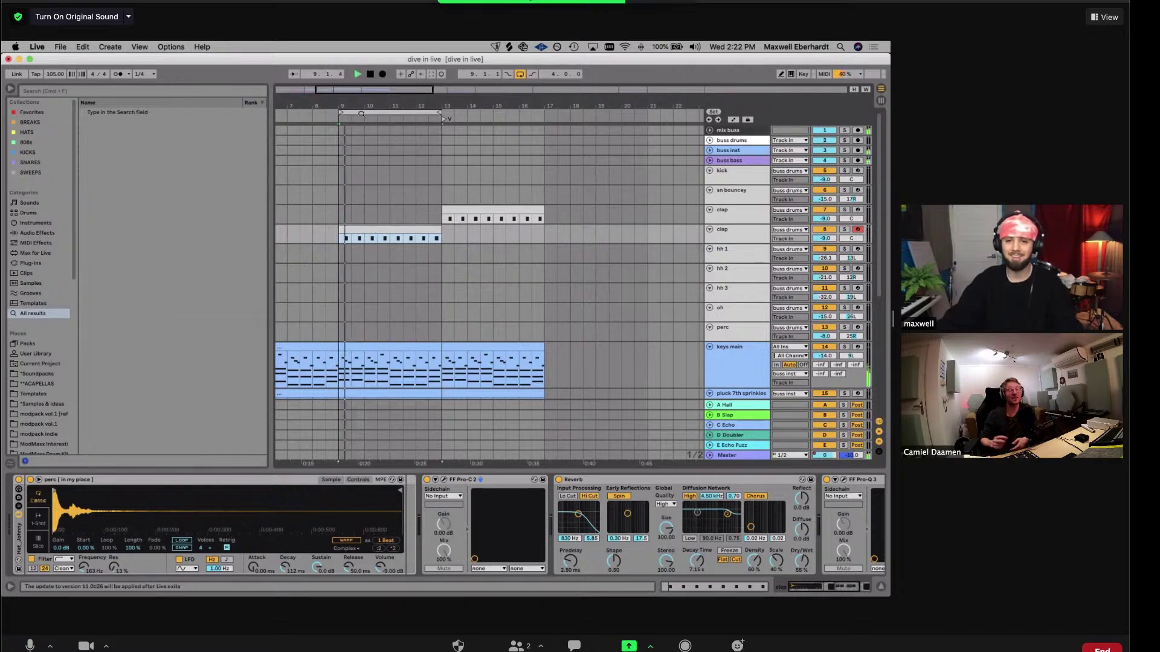
{"action": "left_click", "coordinate": [749, 241]}
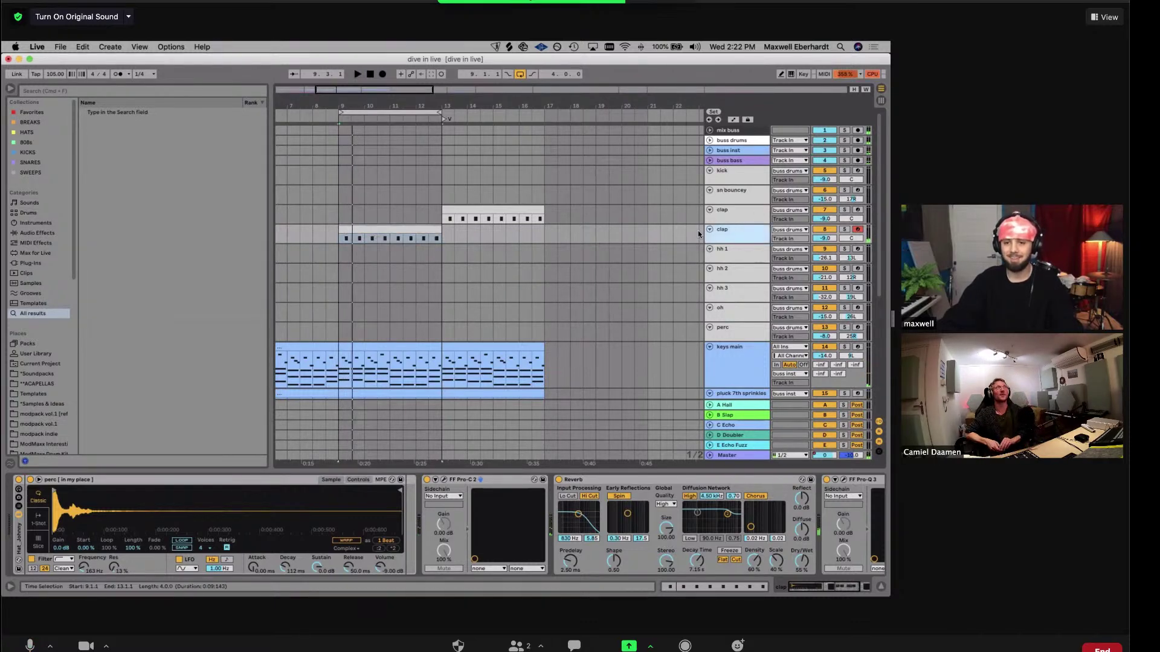
{"action": "scroll", "coordinate": [768, 120], "scroll_direction": "down", "scroll_amount": 2}
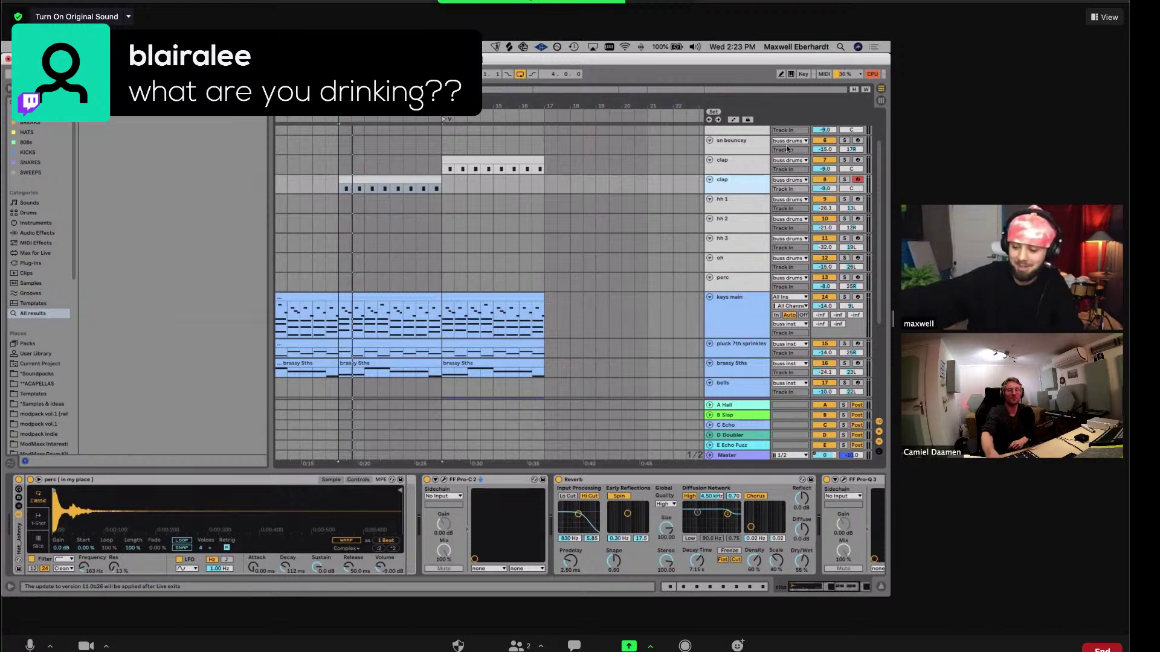
{"action": "key", "text": "space"}
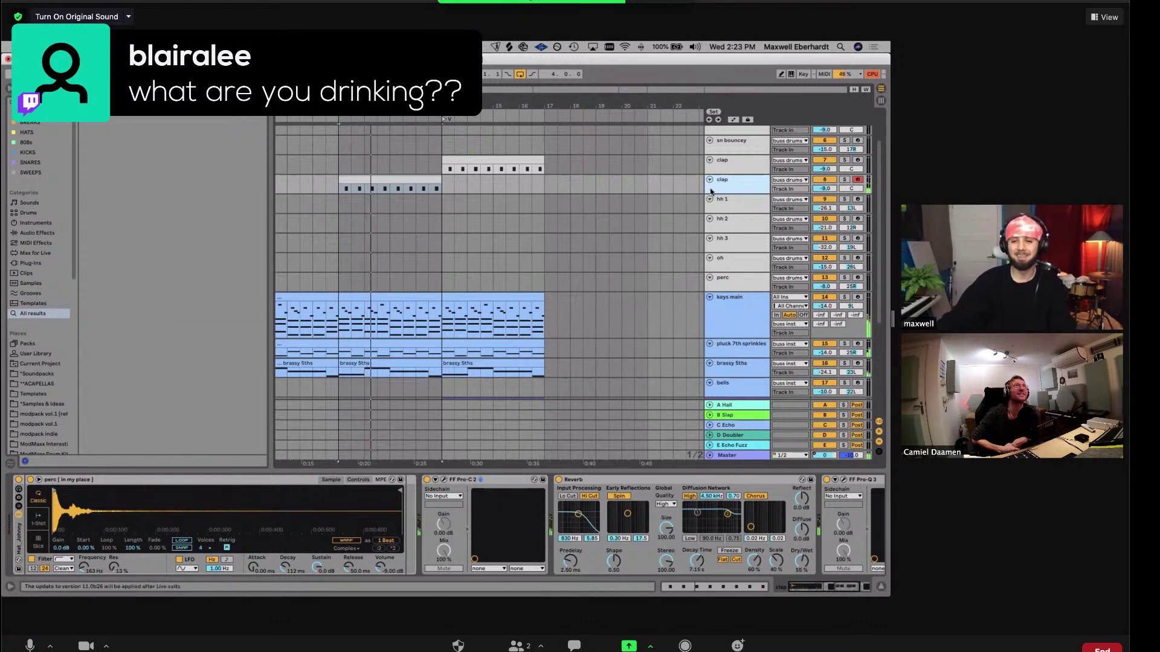
Move the loop to bars 13 to 17 and trim half a bar off the end of the duplicated clap clip
{"action": "left_click_drag", "start_coordinate": [390, 113], "coordinate": [493, 120]}
{"action": "left_click_drag", "start_coordinate": [442, 181], "coordinate": [425, 182]}
{"action": "scroll", "coordinate": [723, 261], "scroll_direction": "up", "scroll_amount": 3}
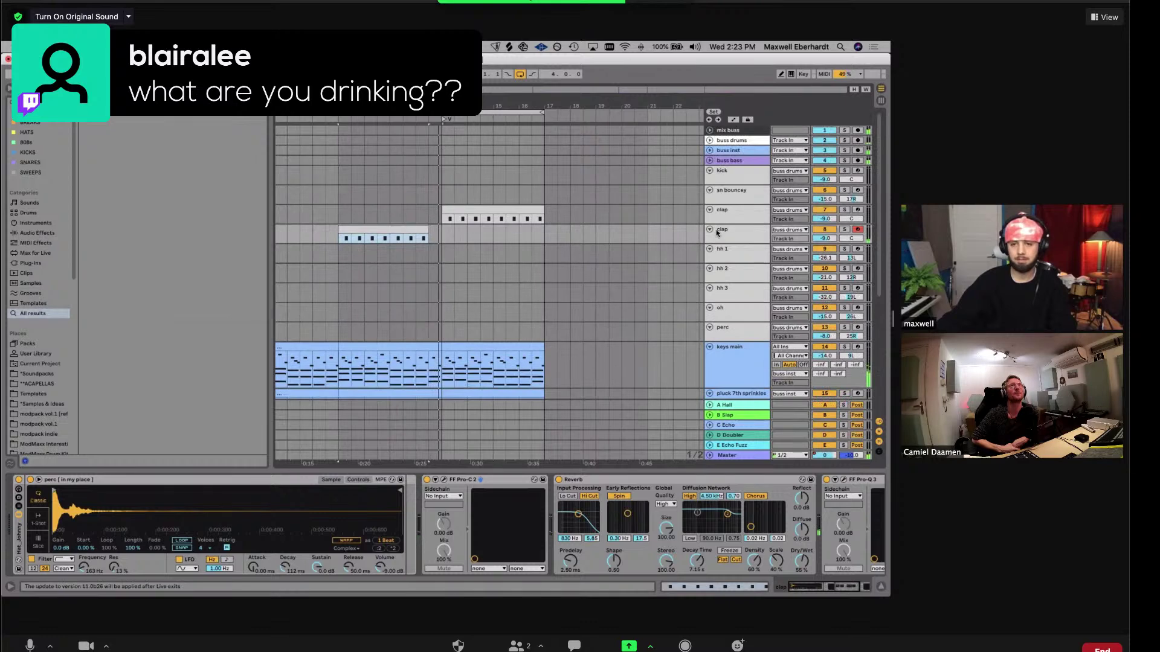
Create a half-bar MIDI clip at bar 13 on the hh 1 track and fill it with C3 notes on every eighth
{"action": "left_click", "coordinate": [723, 261]}
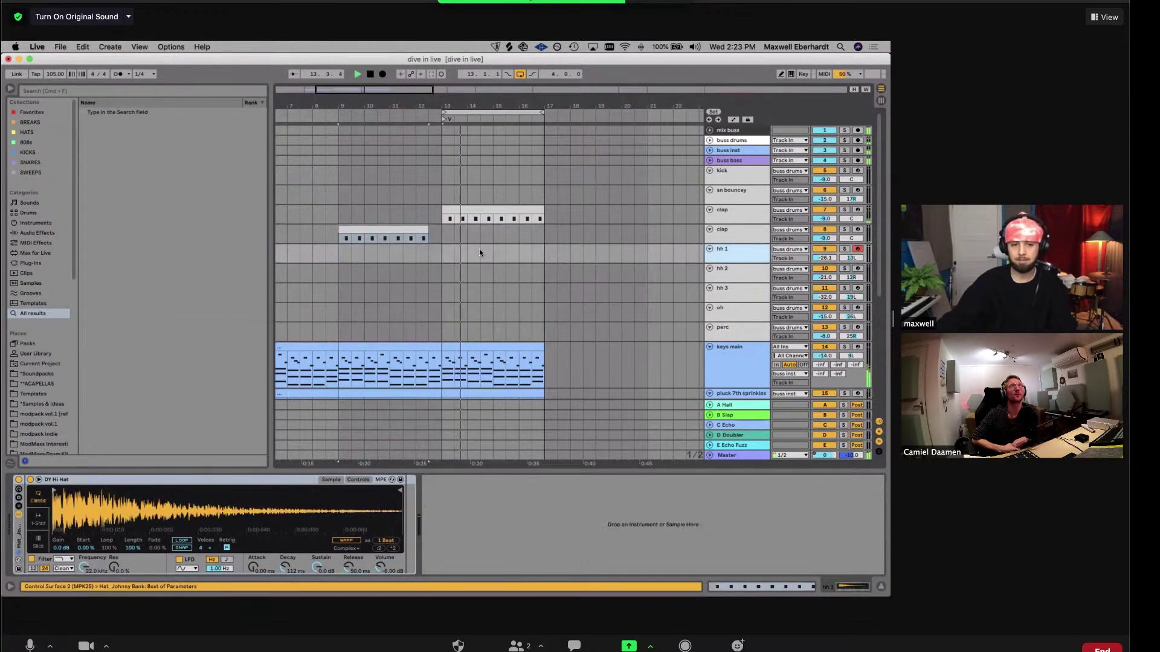
{"action": "double_click", "coordinate": [450, 248]}
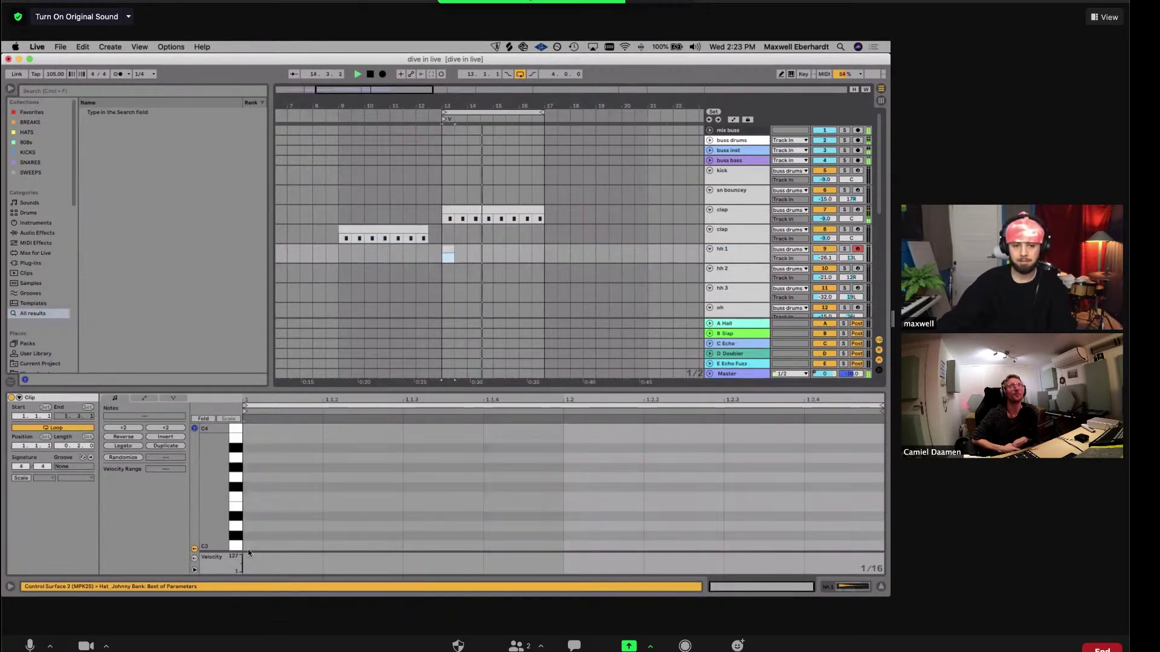
{"action": "double_click", "coordinate": [248, 547]}
{"action": "double_click", "coordinate": [431, 546]}
{"action": "key", "text": "ctrl+a"}
{"action": "key", "text": "ctrl+d"}
{"action": "key", "text": "ctrl+d"}
{"action": "key", "text": "ctrl+d"}
Repeat the hi-hat clip up to bar 17 and consolidate the copies into one four-bar clip
{"action": "left_click", "coordinate": [448, 247]}
{"action": "key", "text": "super+d"}
{"action": "key", "text": "super+d"}
{"action": "key", "text": "super+d"}
{"action": "key", "text": "super+d"}
{"action": "key", "text": "super+d"}
{"action": "key", "text": "super+d"}
{"action": "key", "text": "super+d"}
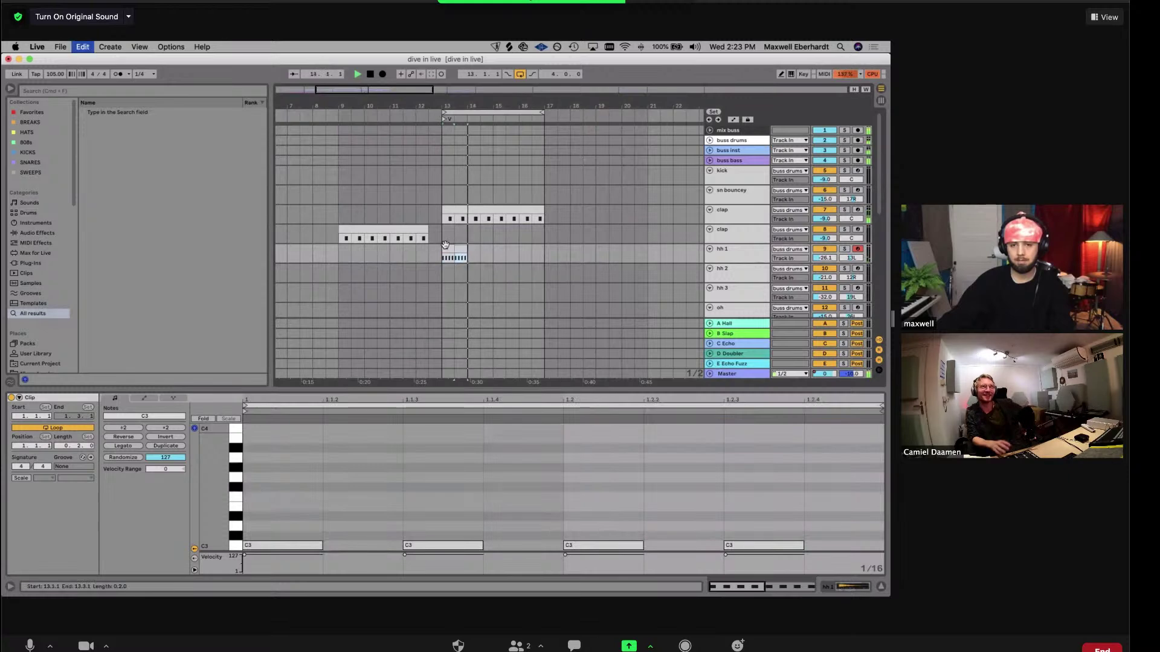
{"action": "key", "text": "super+j"}
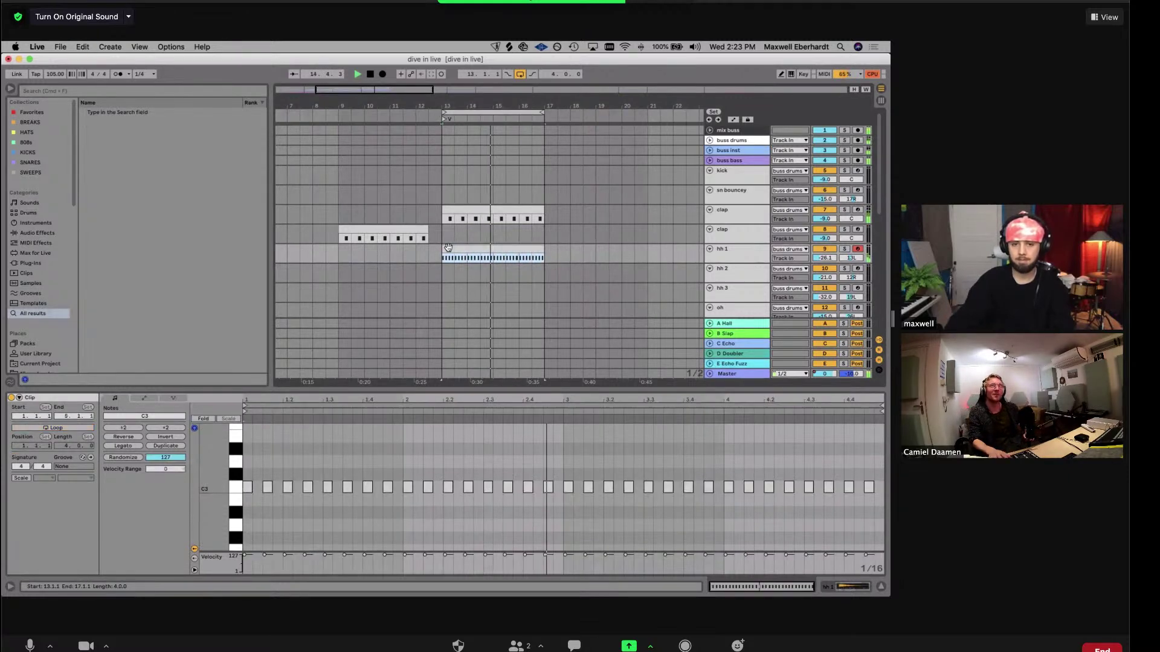
Move the hi-hat clip to the hh 2 track and duplicate it together with the upper clap clip into bars 17 to 21
{"action": "left_click_drag", "start_coordinate": [449, 246], "coordinate": [452, 272]}
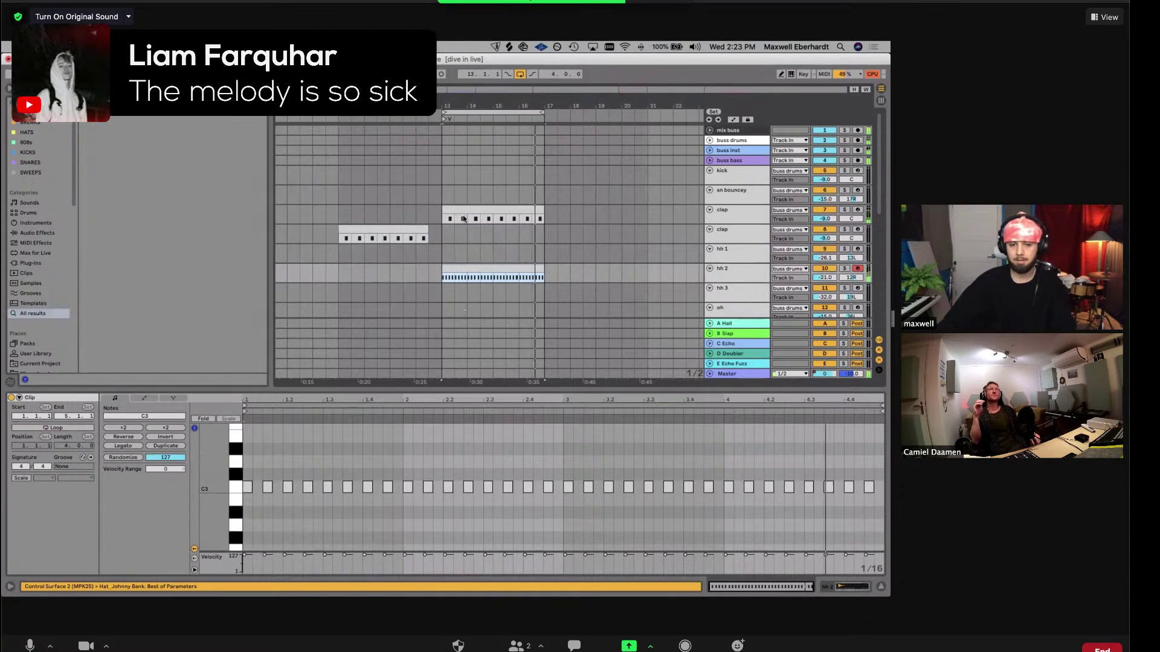
{"action": "left_click", "coordinate": [489, 266]}
{"action": "scroll", "coordinate": [490, 262], "scroll_direction": "down", "scroll_amount": 6}
{"action": "scroll", "coordinate": [489, 262], "scroll_direction": "up", "scroll_amount": 5}
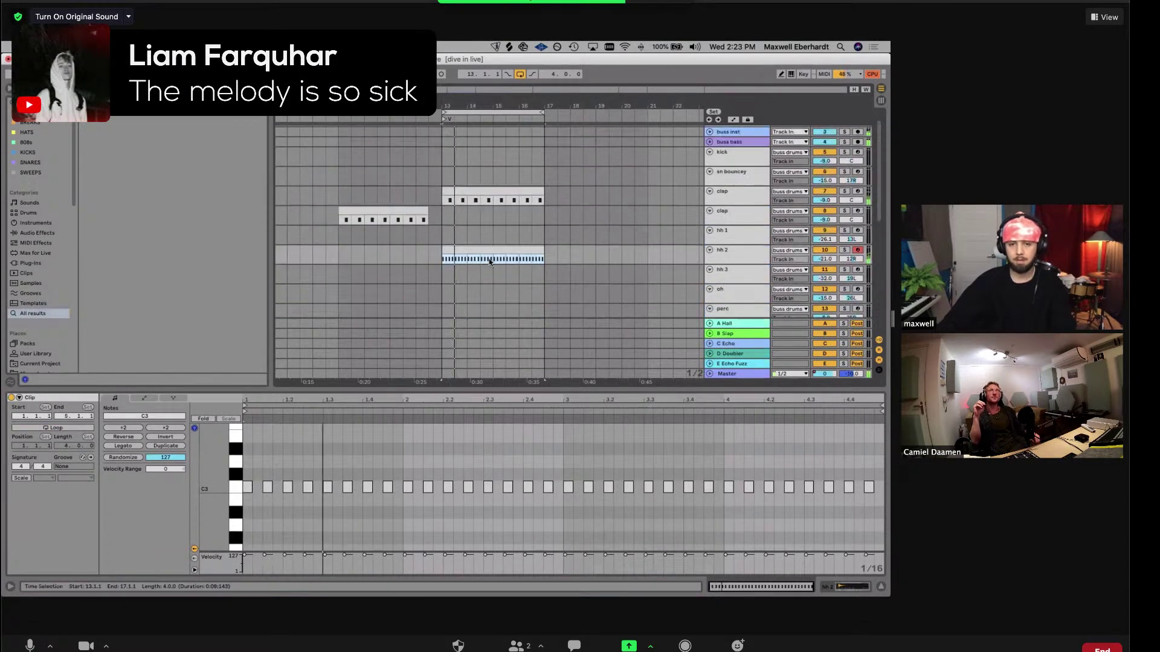
{"action": "scroll", "coordinate": [655, 280], "scroll_direction": "down", "scroll_amount": 1}
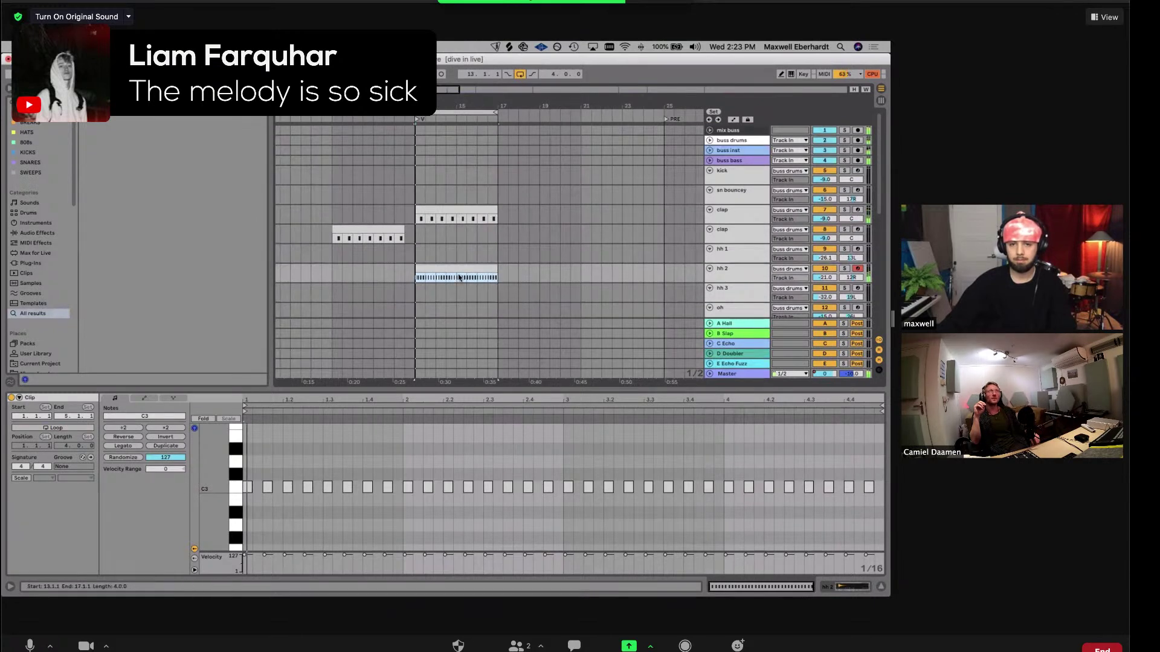
{"action": "key", "text": "super+d"}
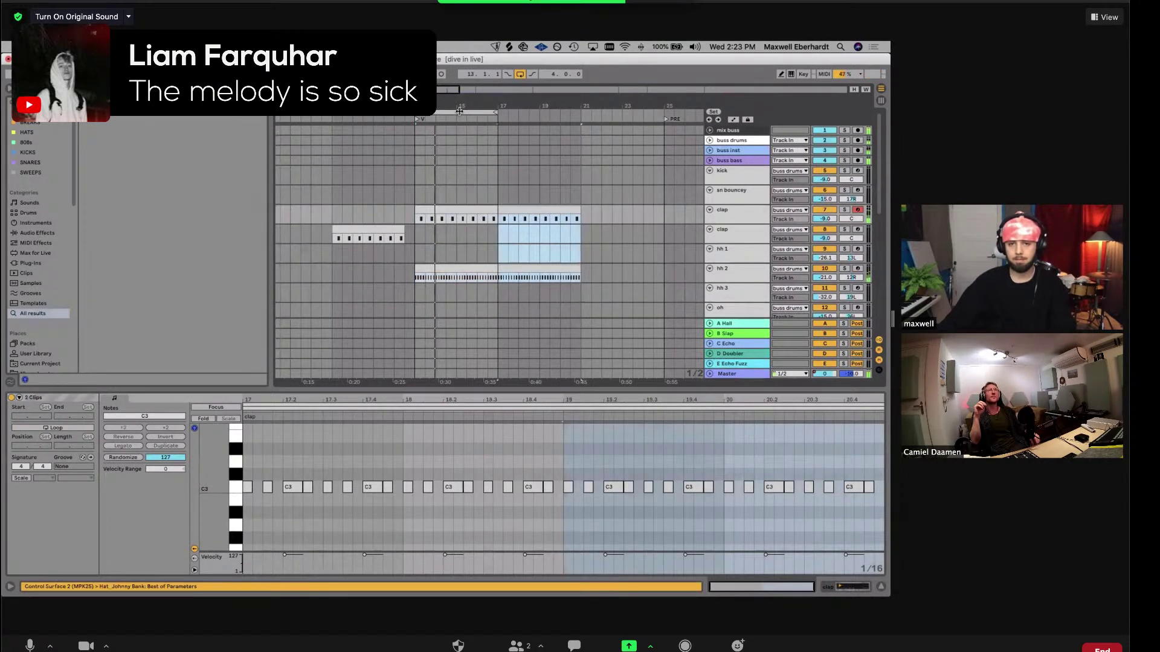
Move the loop to bars 17 to 21 and duplicate the keys main, pluck, brassy 5ths and sub clips into that range
{"action": "left_click_drag", "start_coordinate": [459, 112], "coordinate": [542, 111]}
{"action": "left_click", "coordinate": [533, 268]}
{"action": "key", "text": "space"}
{"action": "key", "text": "space"}
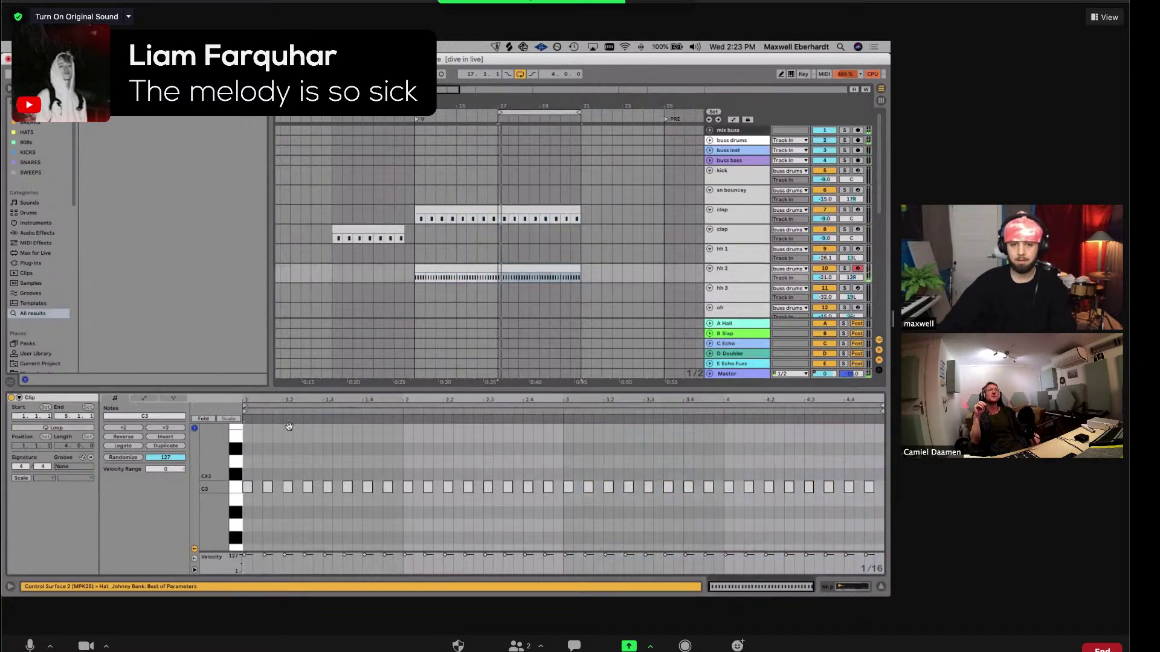
{"action": "scroll", "coordinate": [455, 278], "scroll_direction": "down", "scroll_amount": 4}
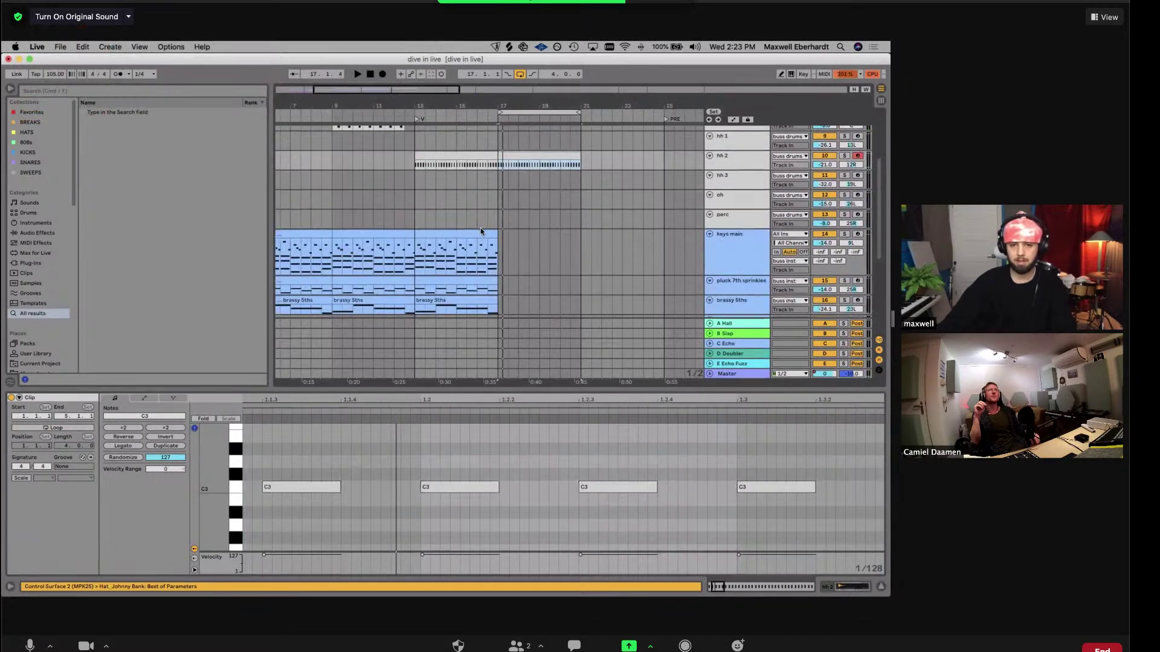
{"action": "left_click", "coordinate": [455, 290]}
{"action": "scroll", "coordinate": [455, 291], "scroll_direction": "down", "scroll_amount": 3}
{"action": "scroll", "coordinate": [466, 244], "scroll_direction": "down", "scroll_amount": 2}
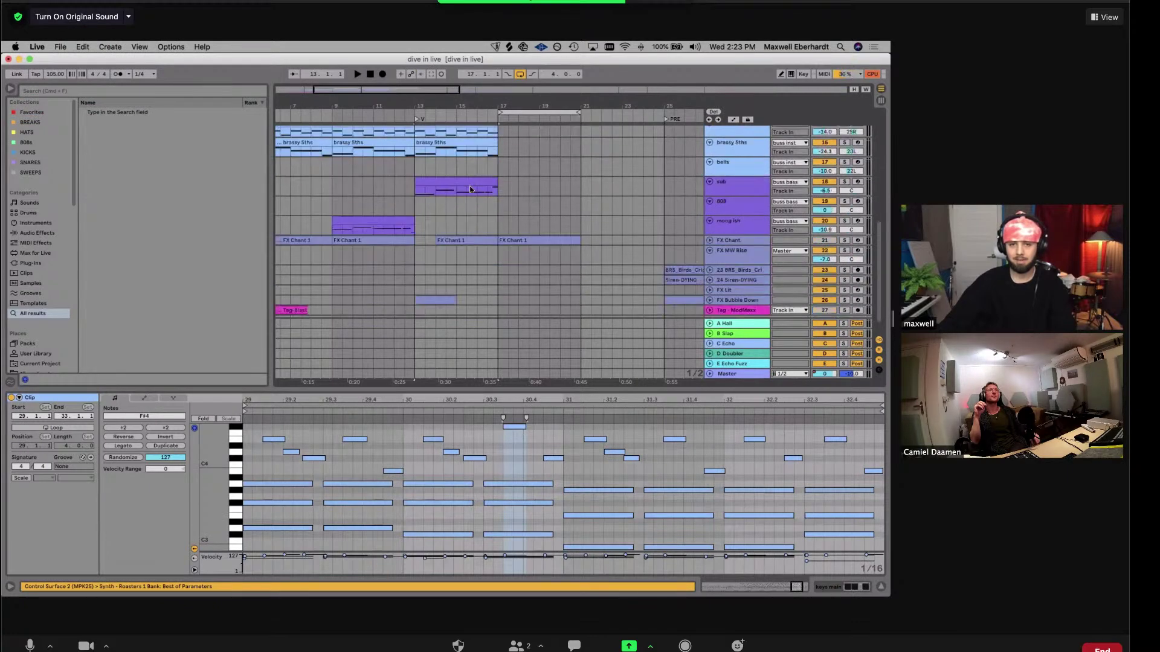
{"action": "scroll", "coordinate": [543, 242], "scroll_direction": "up", "scroll_amount": 8}
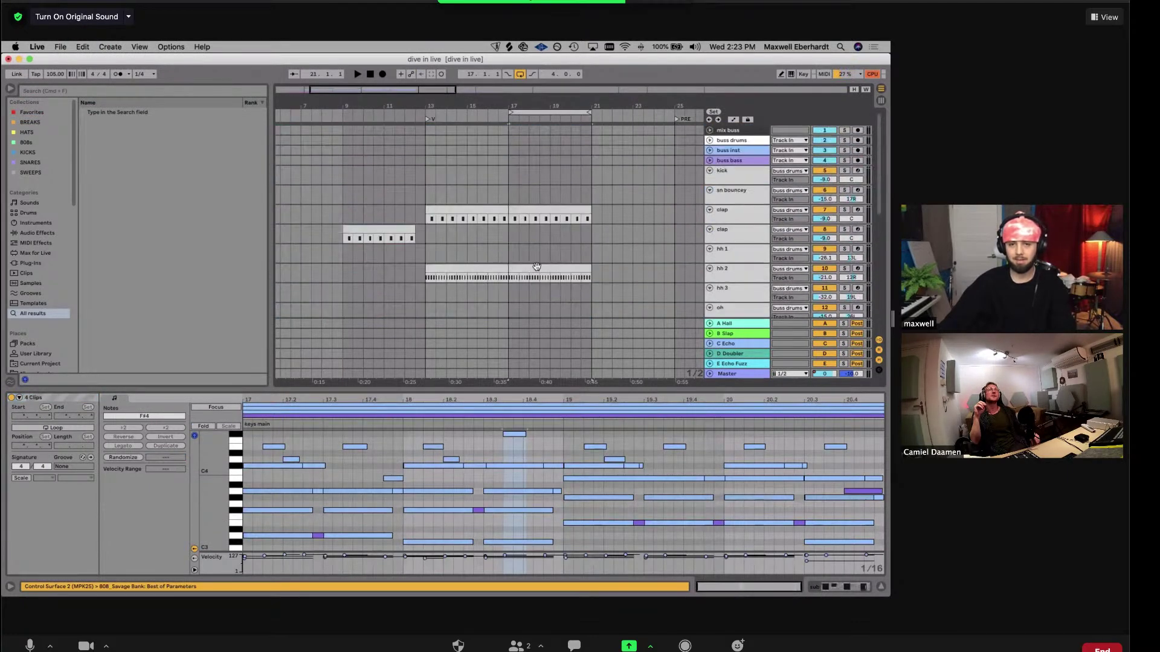
Copy all C3 notes in the second hh 2 clip one sixteenth later to form continuous sixteenths, and play it back
{"action": "left_click", "coordinate": [536, 266]}
{"action": "left_click", "coordinate": [262, 485]}
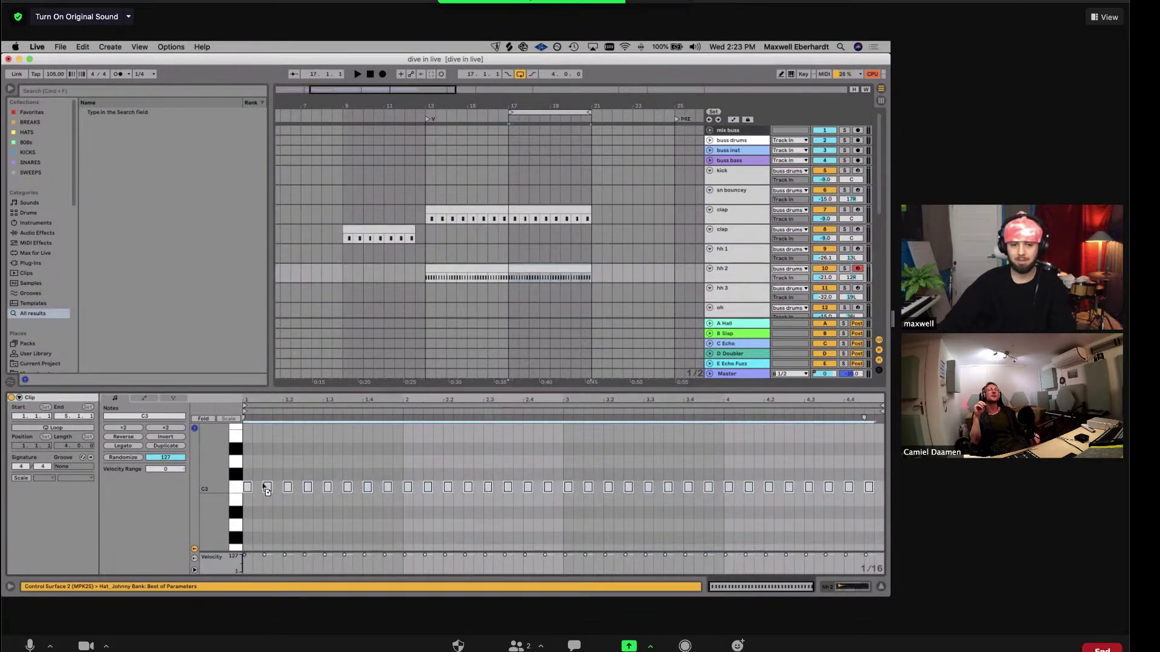
{"action": "left_click", "coordinate": [262, 485]}
{"action": "key", "text": "plus"}
{"action": "key", "text": "plus"}
{"action": "key", "text": "plus"}
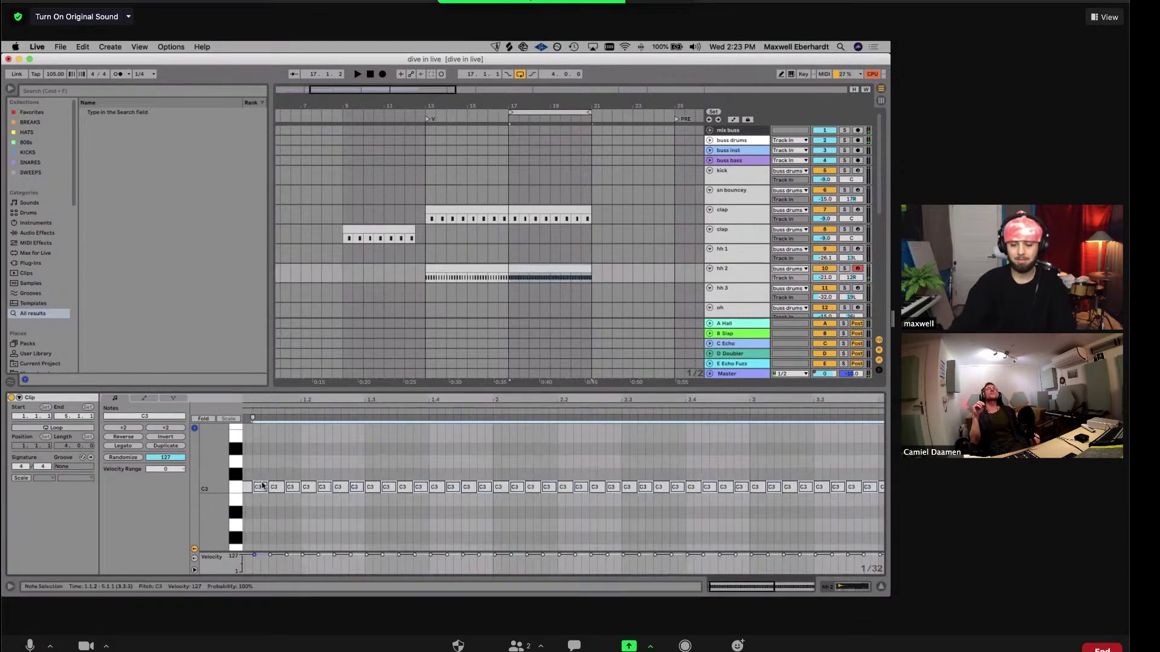
{"action": "key", "text": "minus"}
{"action": "key", "text": "space"}
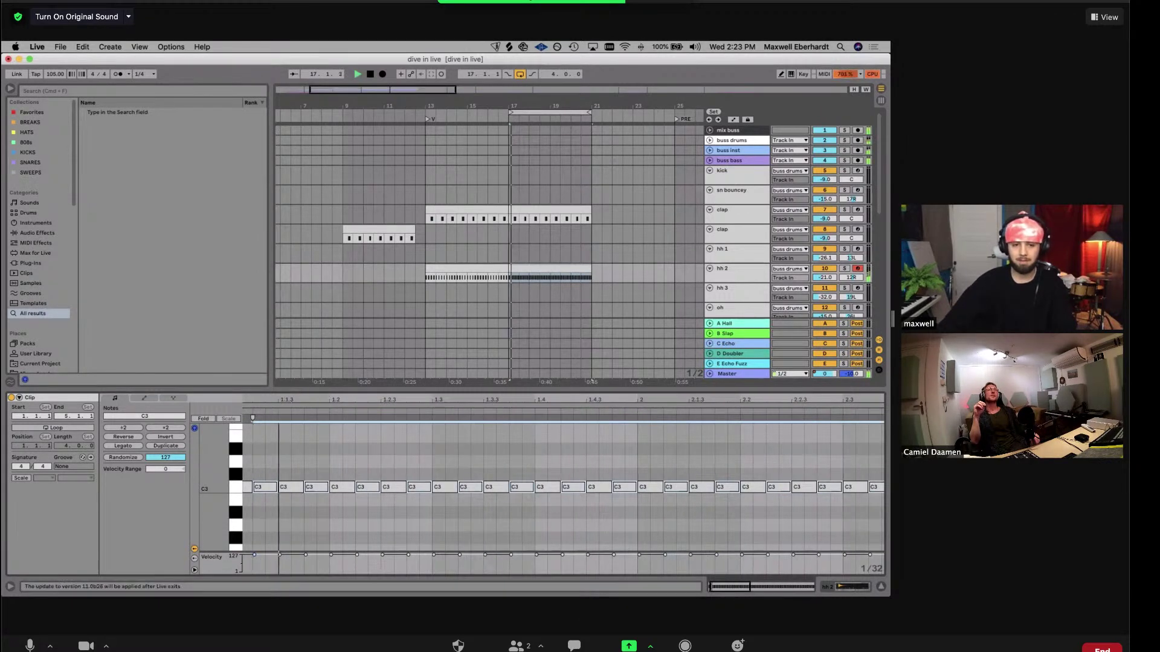
Draw a short roll of 1/64 C3 notes at 1.1.3 in the second hh 2 clip in place of the sixteenth note
{"action": "left_click_drag", "start_coordinate": [290, 400], "coordinate": [292, 450]}
{"action": "key", "text": "space"}
{"action": "key", "text": "space"}
{"action": "key", "text": "space"}
{"action": "key", "text": "b"}
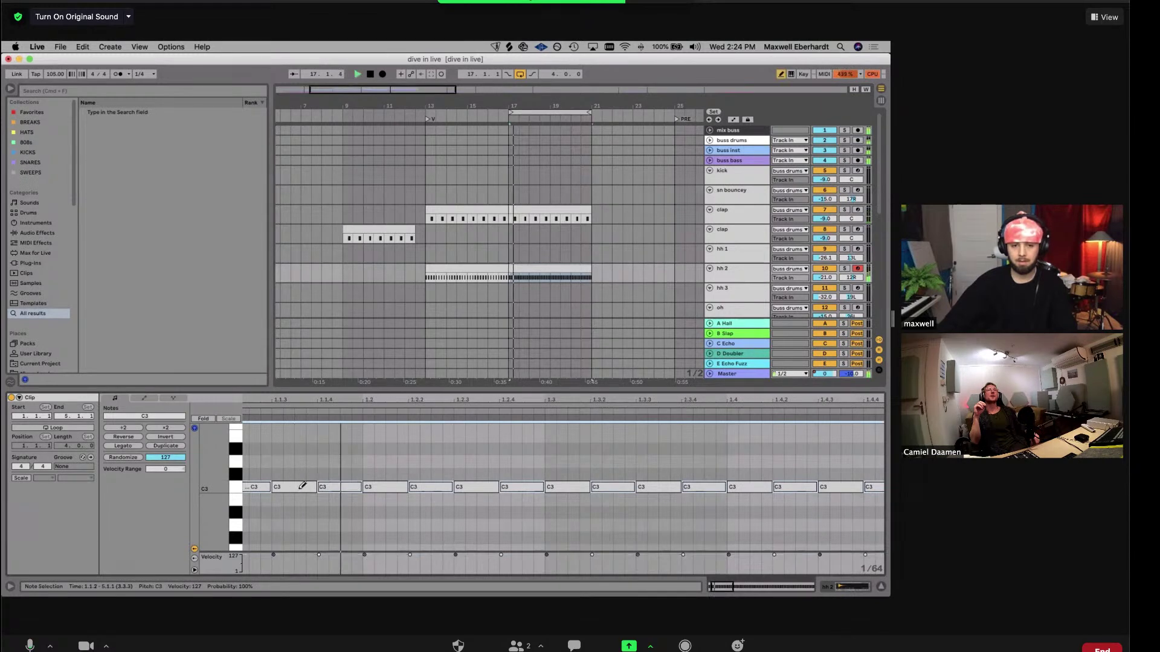
{"action": "left_click", "coordinate": [301, 484]}
{"action": "left_click", "coordinate": [296, 485]}
{"action": "key", "text": "space"}
{"action": "left_click", "coordinate": [301, 484]}
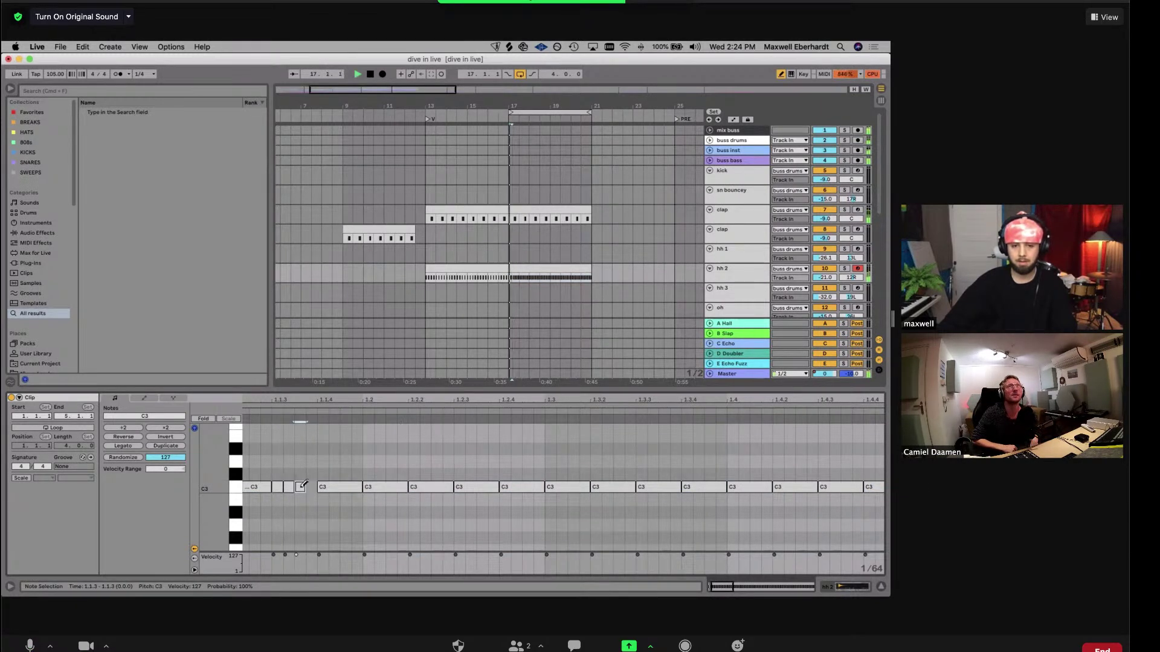
Replace the C3 sixteenth at 2.4.3 in the same hi-hat clip with two 1/64 notes
{"action": "left_click", "coordinate": [763, 410]}
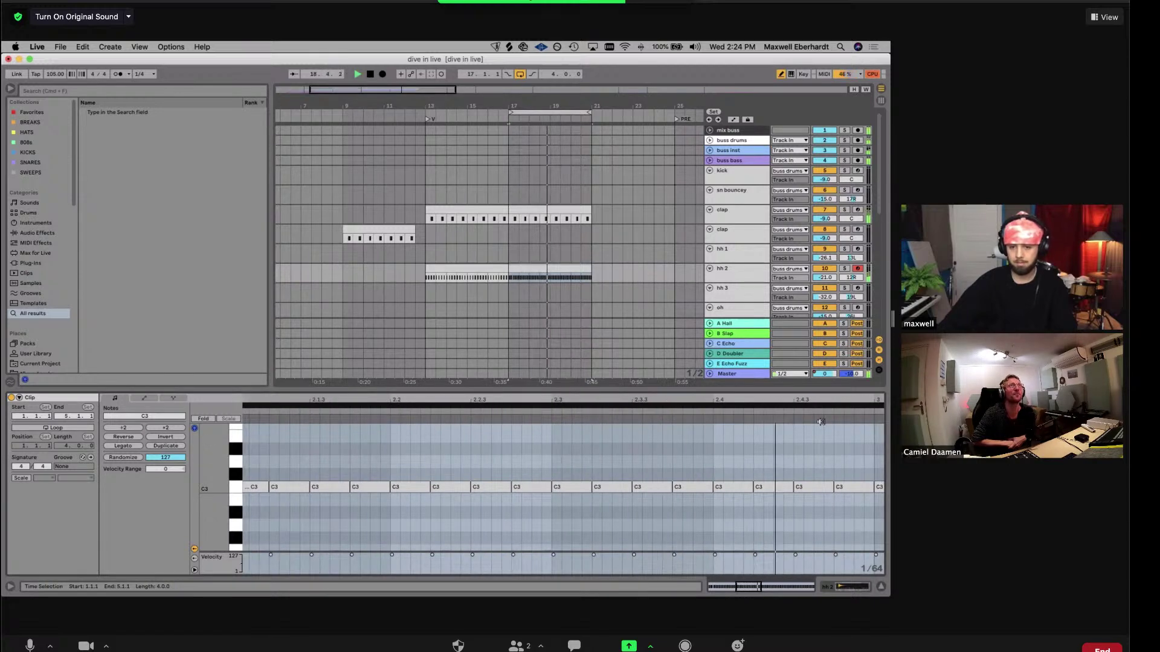
{"action": "left_click", "coordinate": [800, 485]}
{"action": "left_click", "coordinate": [802, 486]}
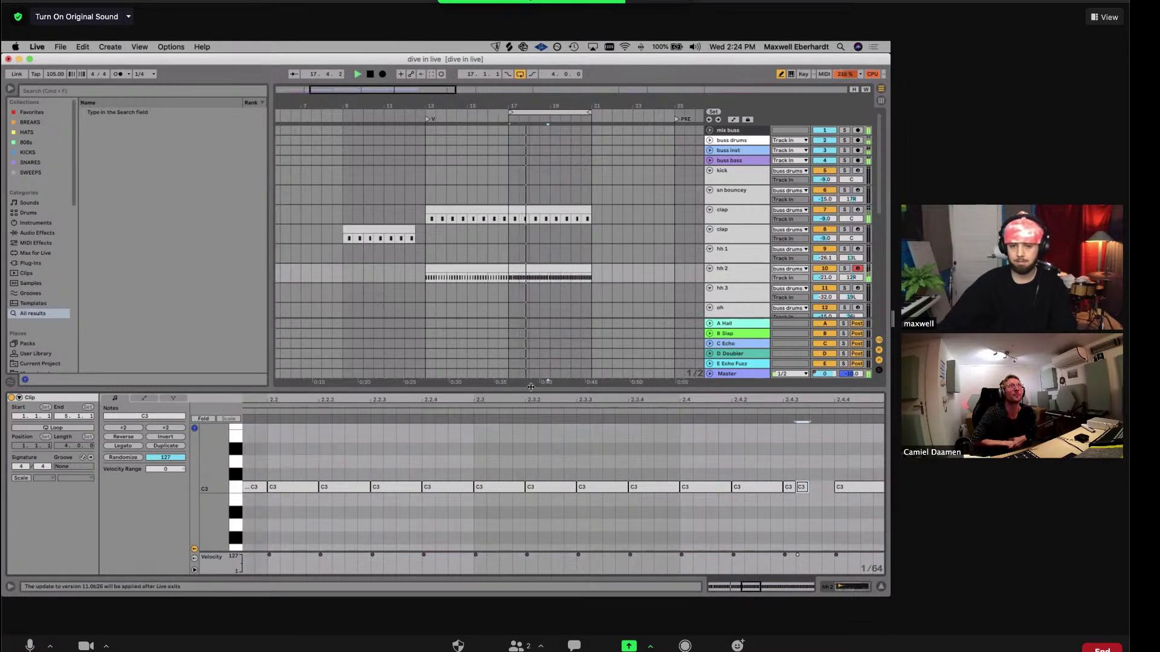
Try a 1/64 G2 note at 1.1.3 in the second hh 2 clip during playback, and delete it again
{"action": "key", "text": "super+a"}
{"action": "key", "text": "z"}
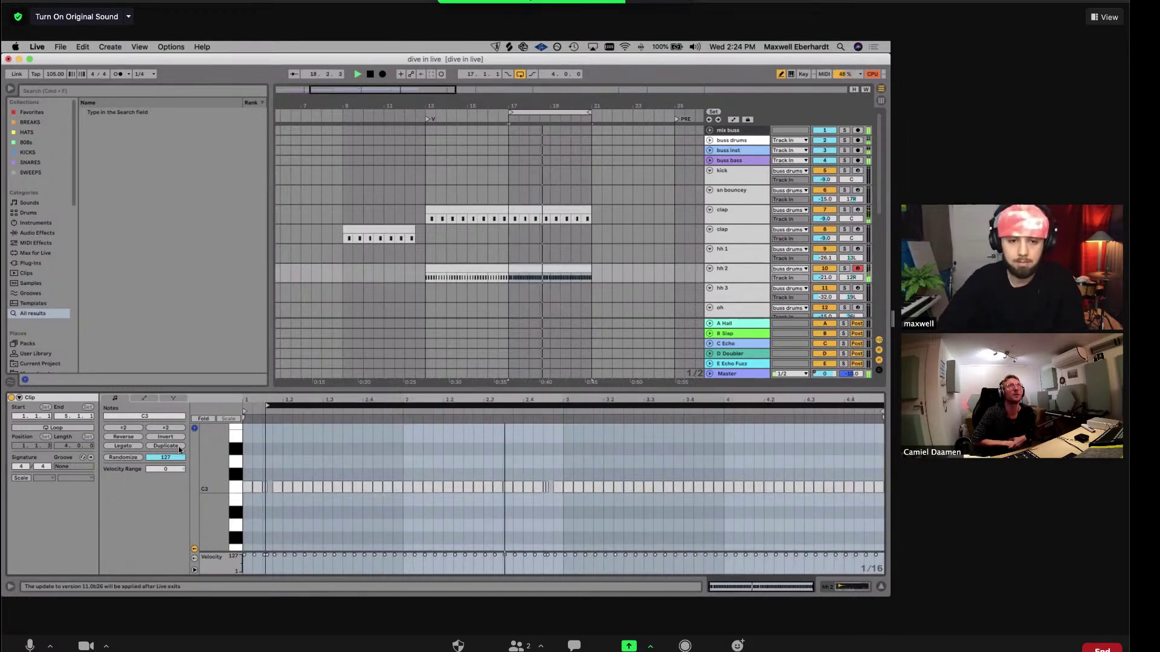
{"action": "left_click_drag", "start_coordinate": [309, 407], "coordinate": [288, 552]}
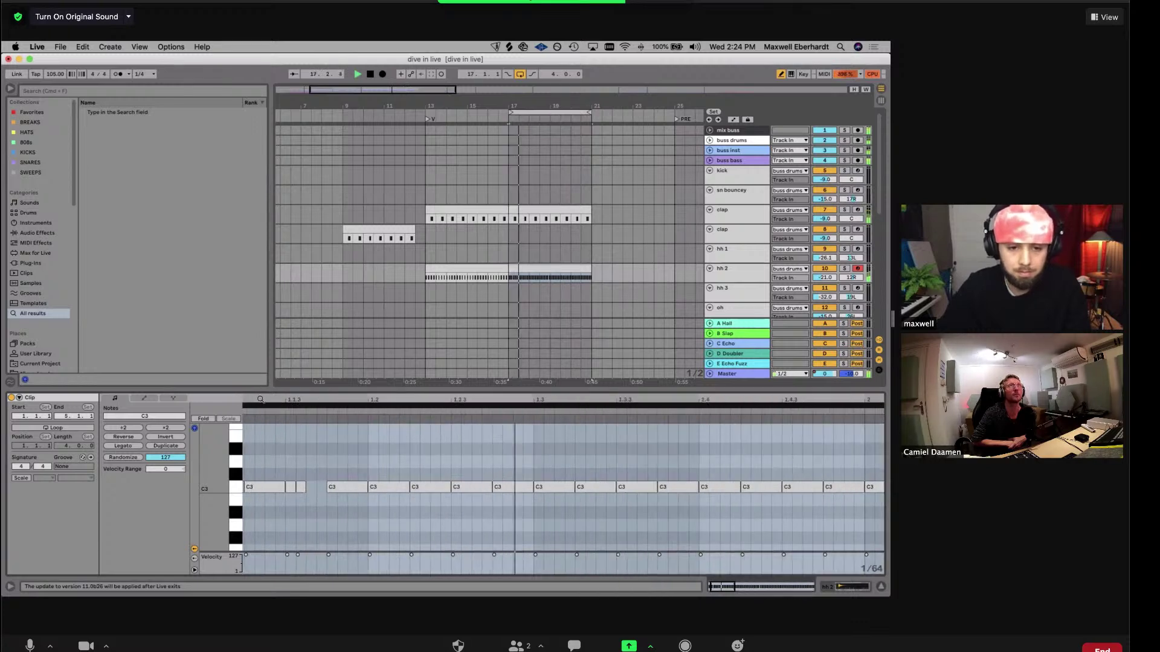
{"action": "left_click", "coordinate": [288, 543]}
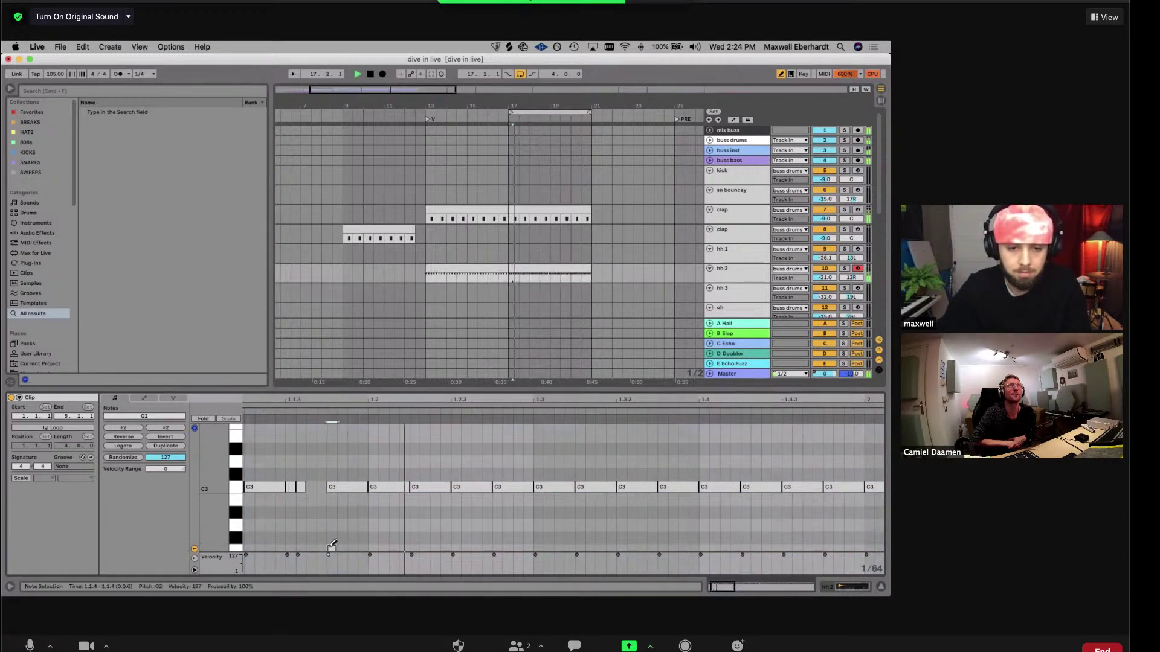
{"action": "left_click", "coordinate": [290, 548]}
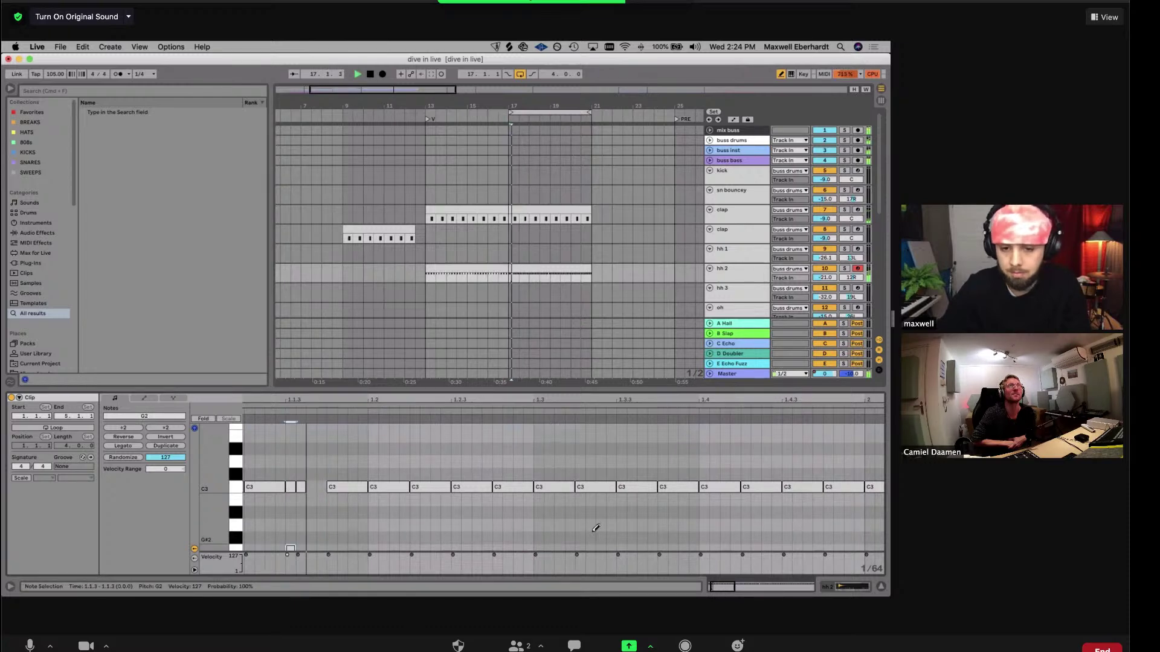
{"action": "scroll", "coordinate": [590, 526], "scroll_direction": "down", "scroll_amount": 3}
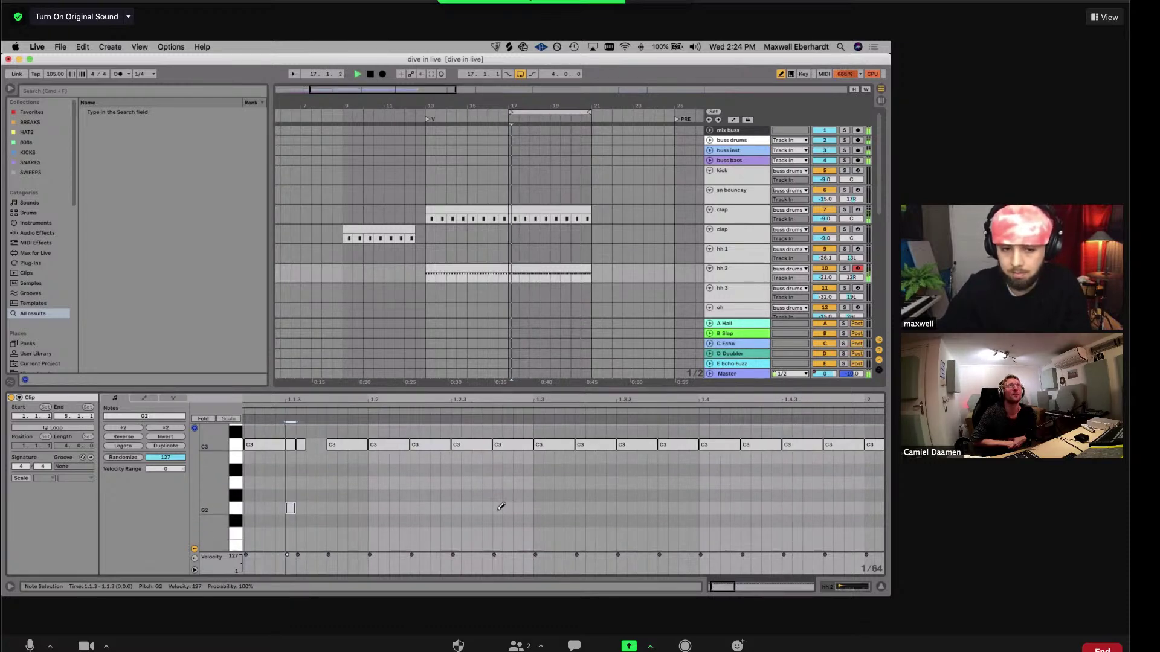
{"action": "key", "text": "space"}
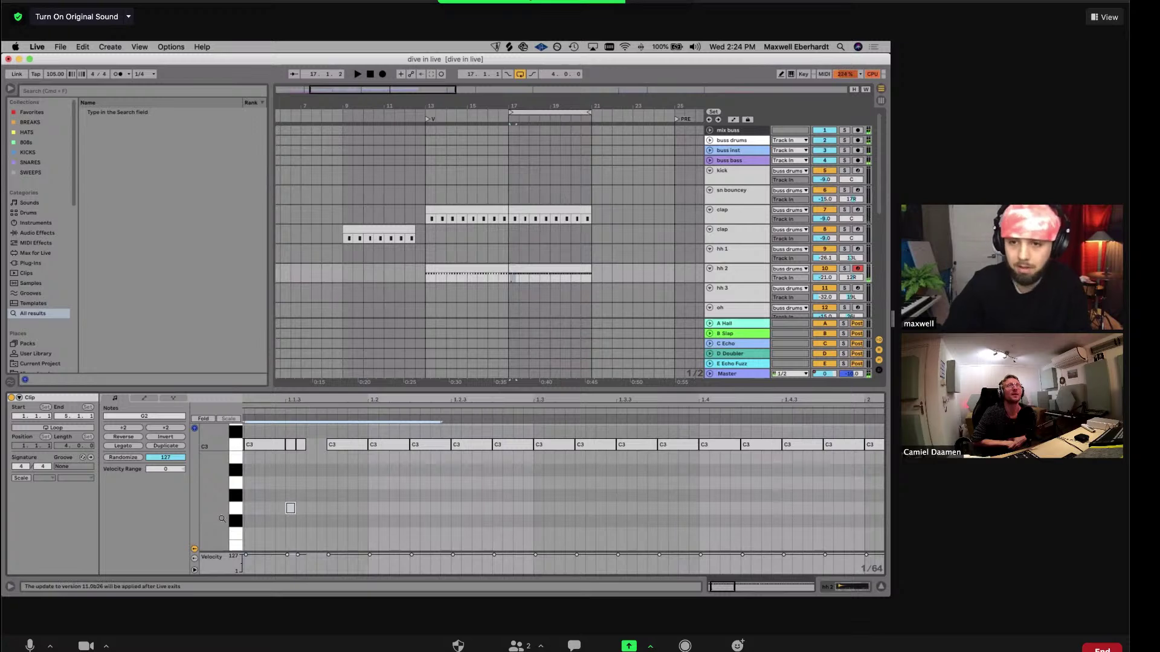
{"action": "key", "text": "Delete"}
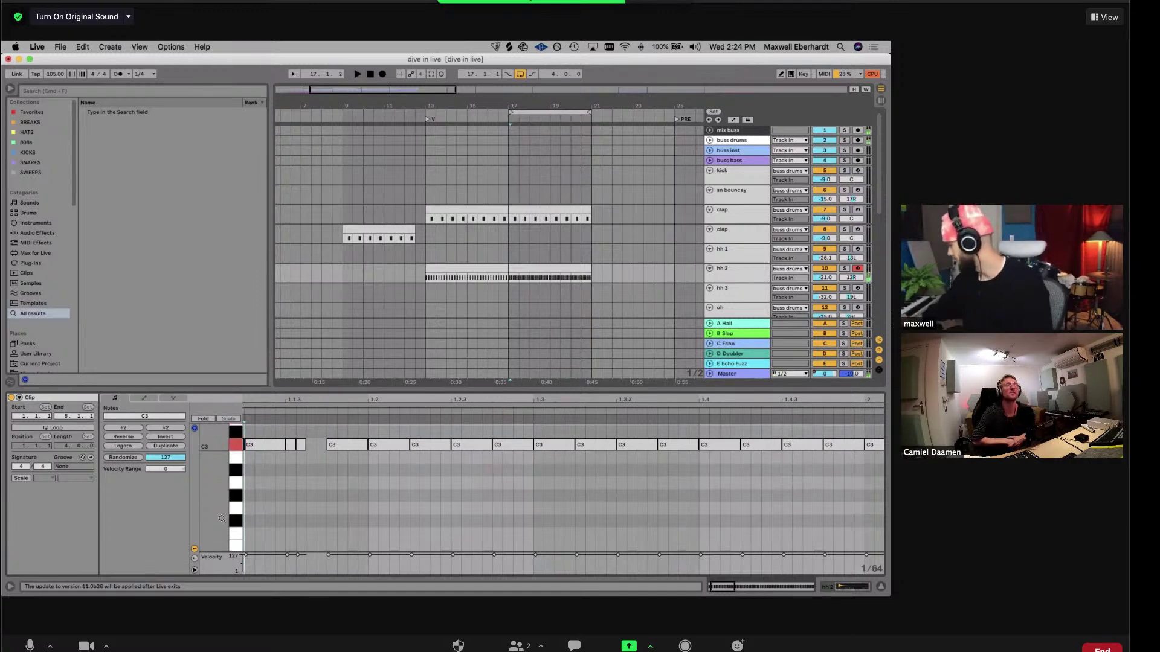
{"action": "key", "text": "space"}
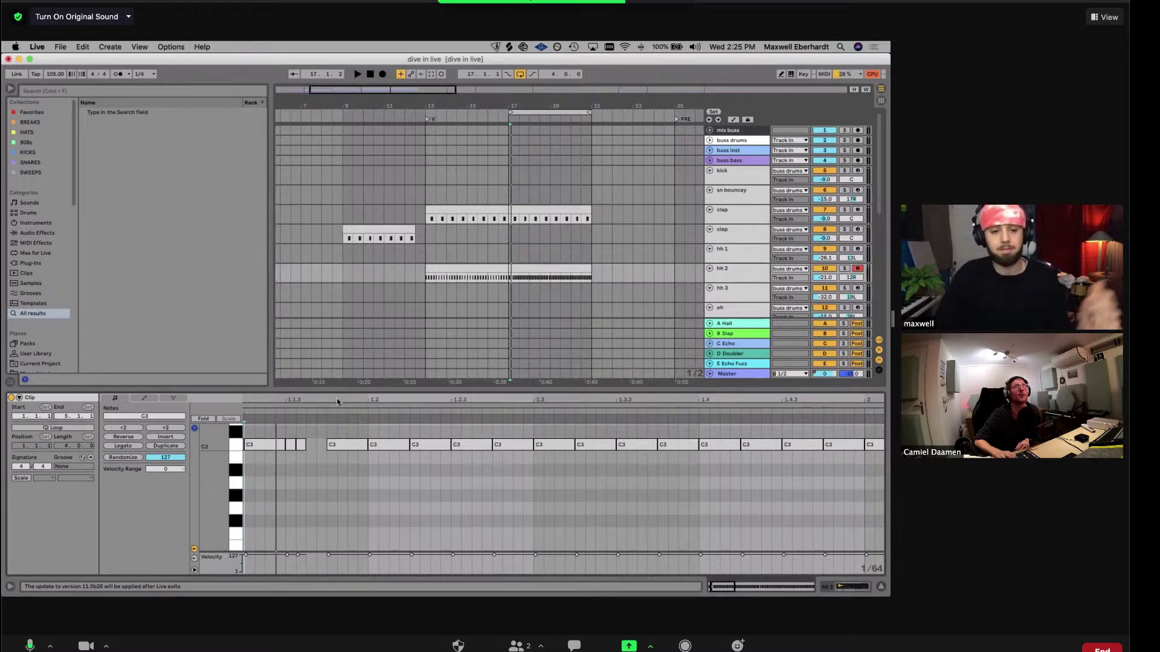
Show the note chance lane below the velocity lane in the hi-hat clip and enlarge both lanes
{"action": "left_click", "coordinate": [194, 570]}
{"action": "left_click", "coordinate": [194, 568]}
{"action": "left_click_drag", "start_coordinate": [216, 494], "coordinate": [215, 503]}
{"action": "left_click_drag", "start_coordinate": [214, 556], "coordinate": [217, 513]}
{"action": "left_click_drag", "start_coordinate": [232, 459], "coordinate": [234, 491]}
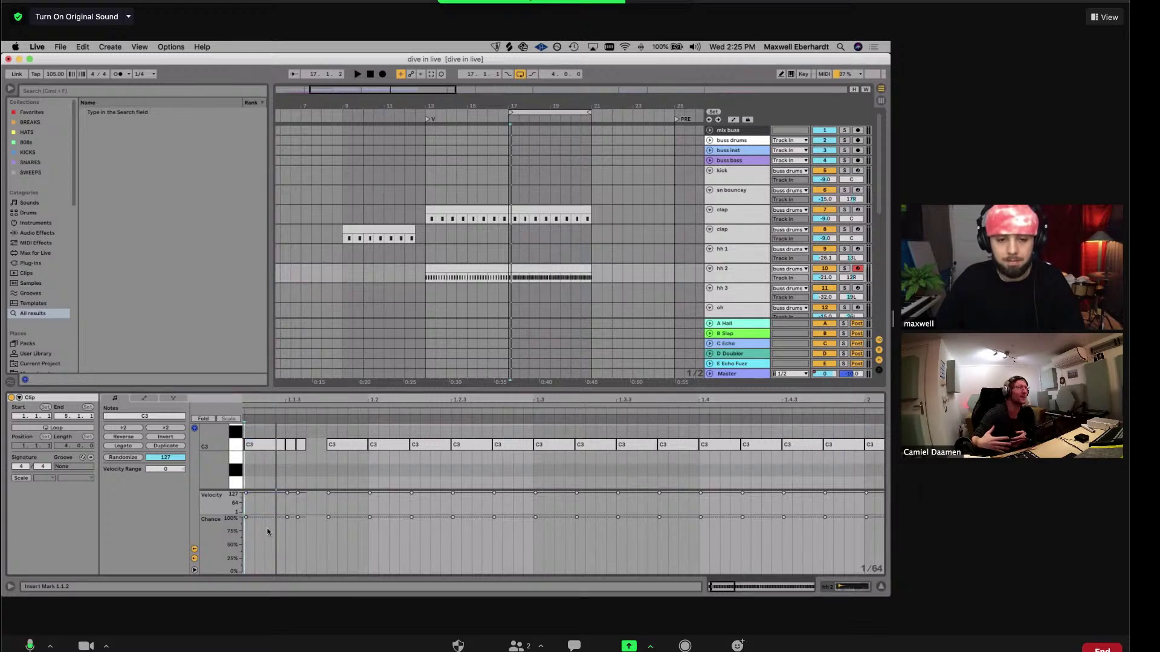
{"action": "scroll", "coordinate": [277, 535], "scroll_direction": "right", "scroll_amount": 2}
{"action": "scroll", "coordinate": [278, 535], "scroll_direction": "left", "scroll_amount": 2}
{"action": "left_click_drag", "start_coordinate": [325, 397], "coordinate": [325, 350]}
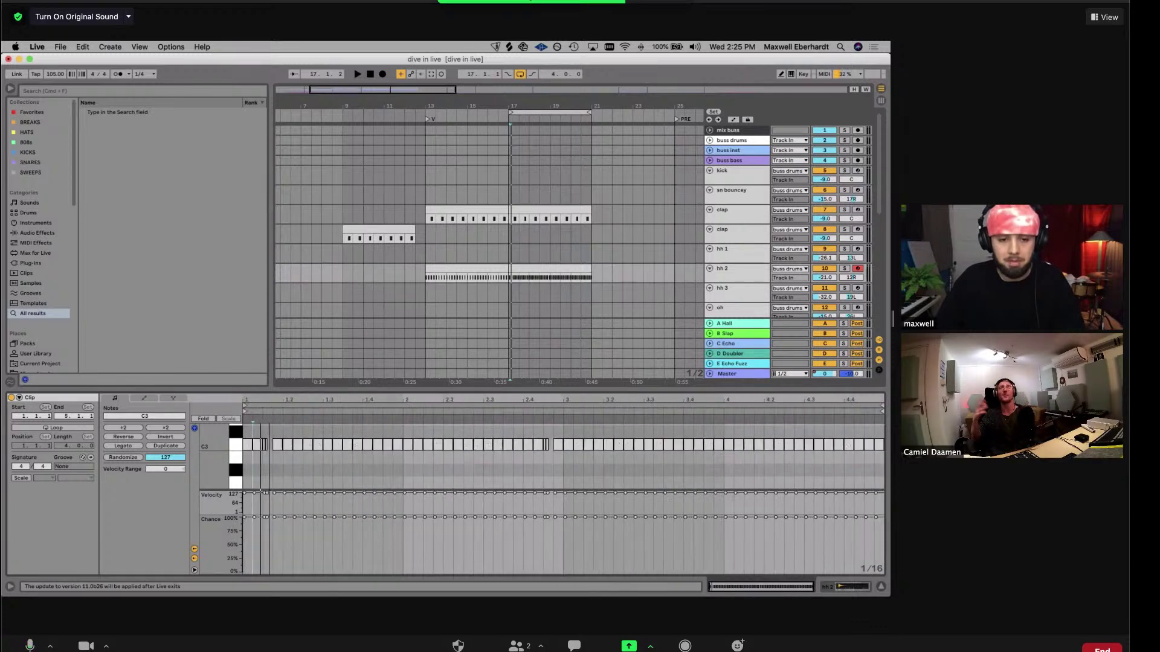
Try slightly lowering the chance of all notes in the hi-hat clip, and reset it to 100%
{"action": "left_click_drag", "start_coordinate": [864, 525], "coordinate": [473, 560]}
{"action": "key", "text": "super+a"}
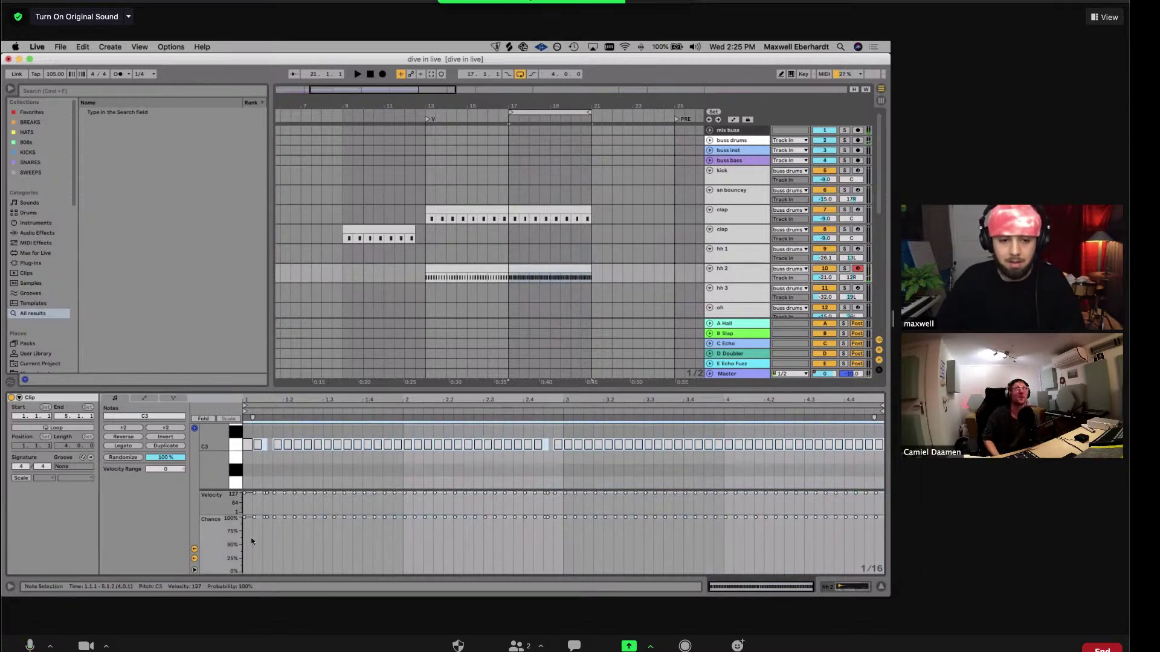
{"action": "left_click_drag", "start_coordinate": [245, 518], "coordinate": [250, 519]}
{"action": "key", "text": "space"}
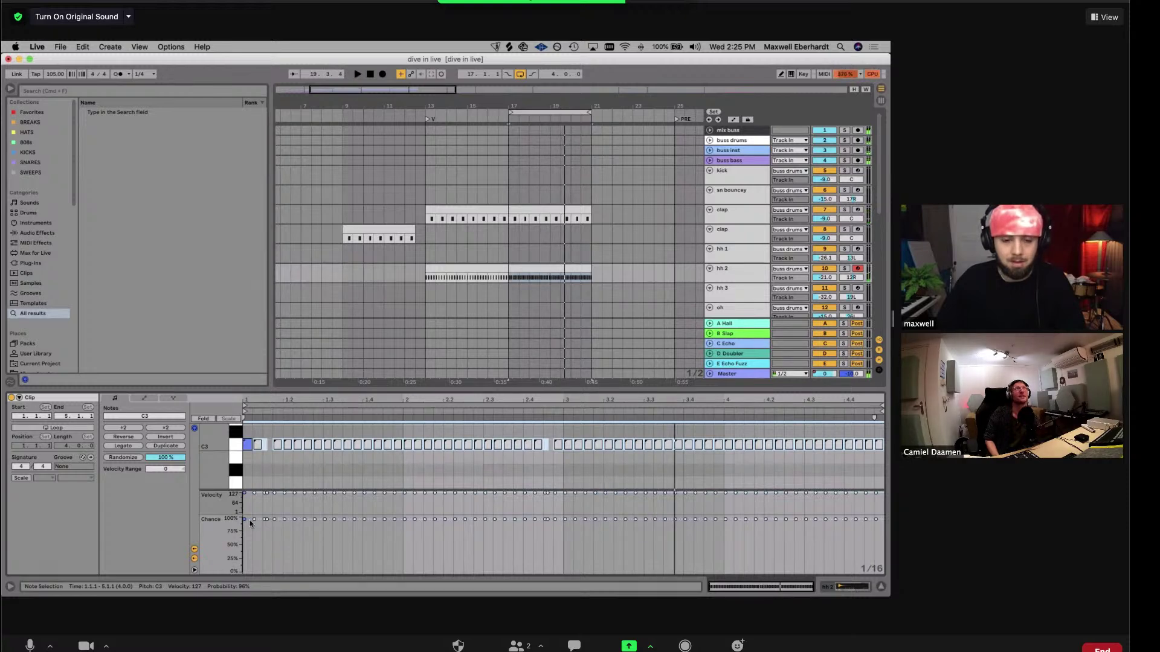
{"action": "left_click_drag", "start_coordinate": [250, 523], "coordinate": [245, 521]}
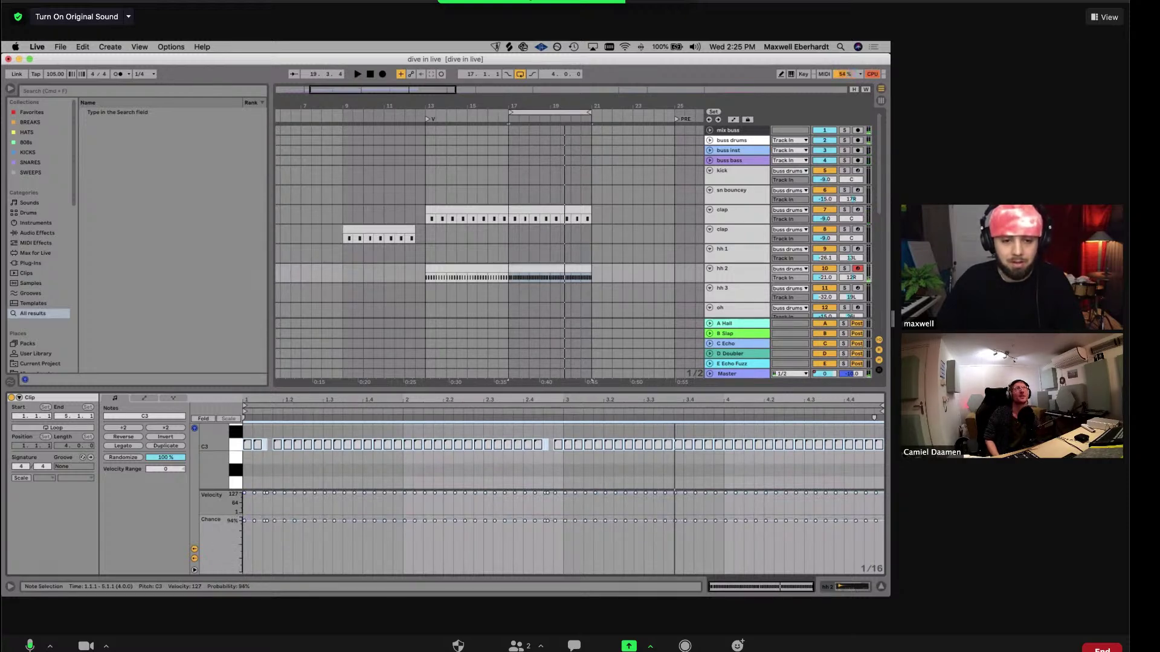
{"action": "double_click", "coordinate": [246, 520]}
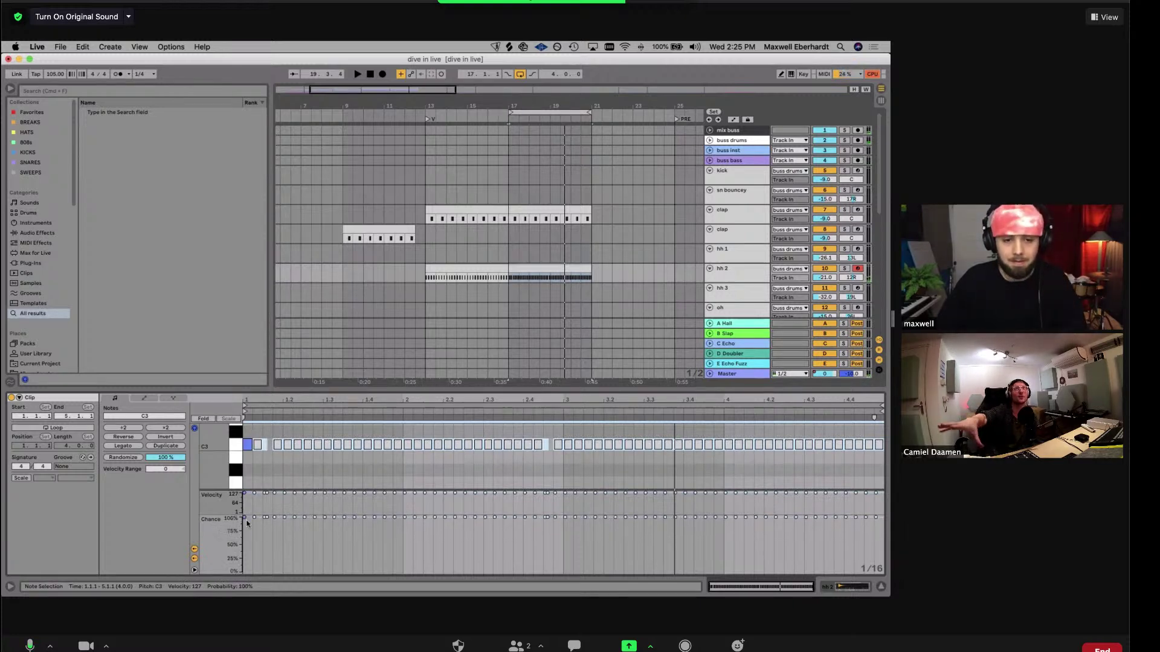
{"action": "left_click", "coordinate": [302, 463]}
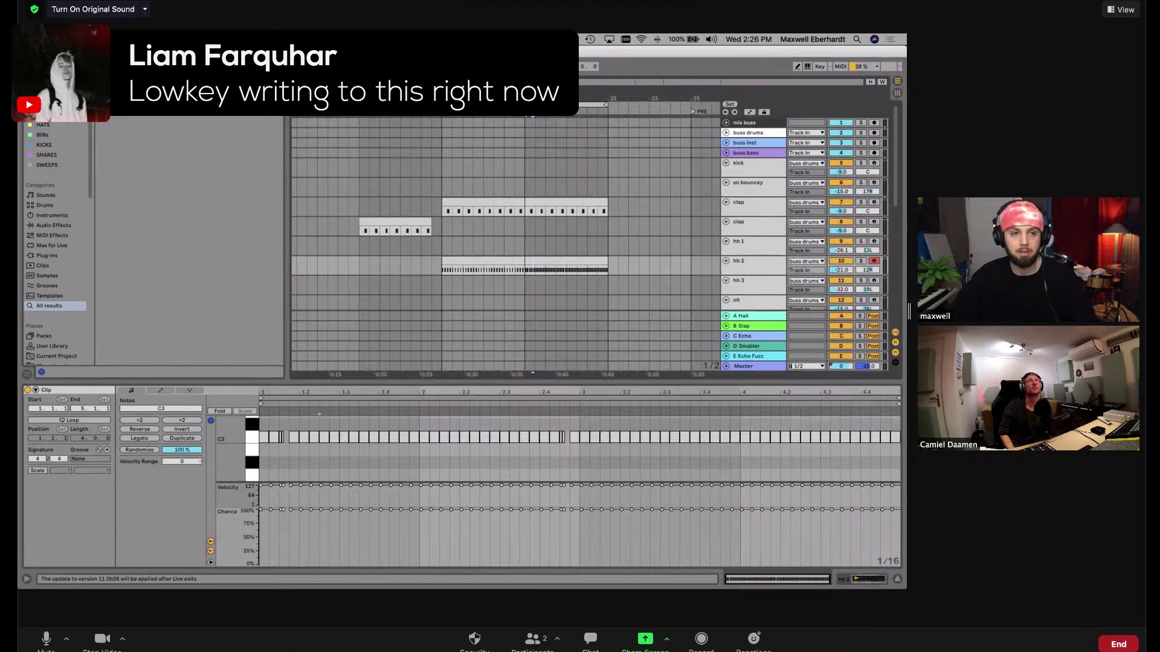
{"action": "left_click", "coordinate": [74, 40]}
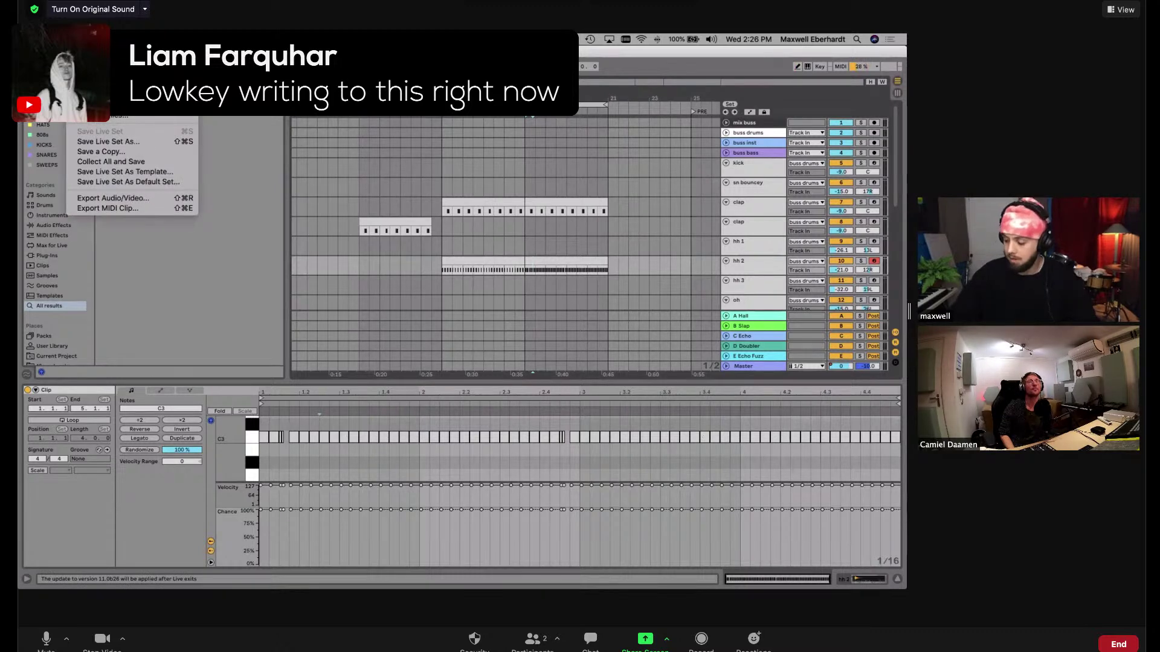
{"action": "left_click", "coordinate": [524, 254]}
{"action": "left_click", "coordinate": [531, 271]}
{"action": "scroll", "coordinate": [531, 270], "scroll_direction": "down", "scroll_amount": 3}
{"action": "scroll", "coordinate": [531, 270], "scroll_direction": "up", "scroll_amount": 3}
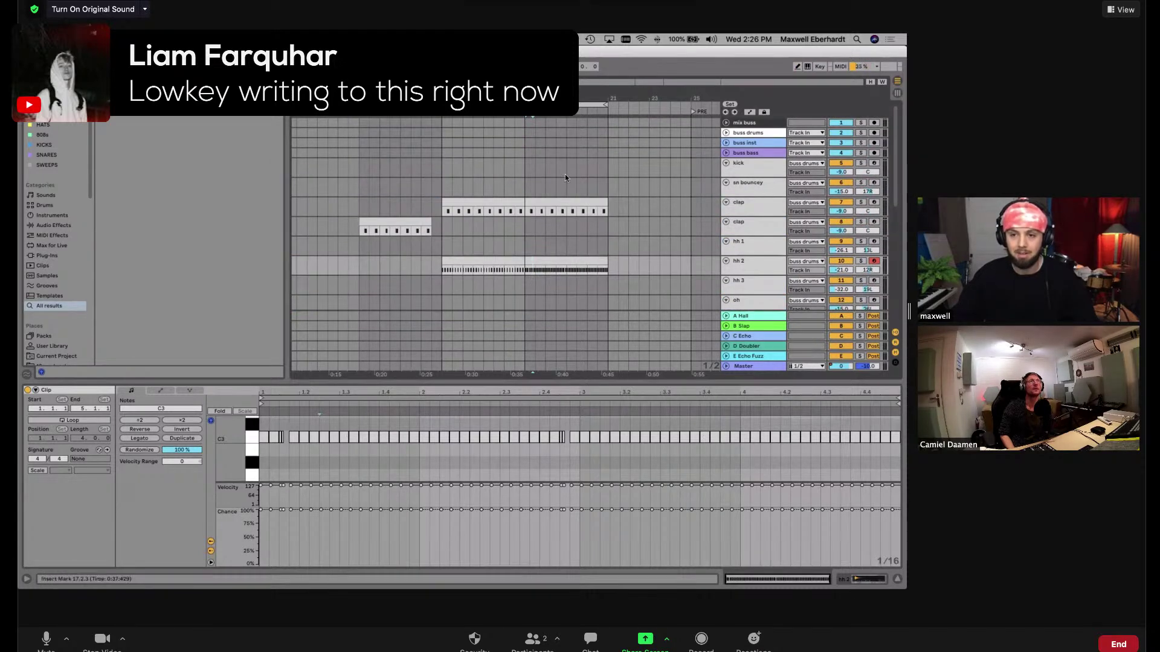
Select bars 17 to 21 across all tracks, hide the clip view and select the kick track
{"action": "scroll", "coordinate": [564, 174], "scroll_direction": "down", "scroll_amount": 5}
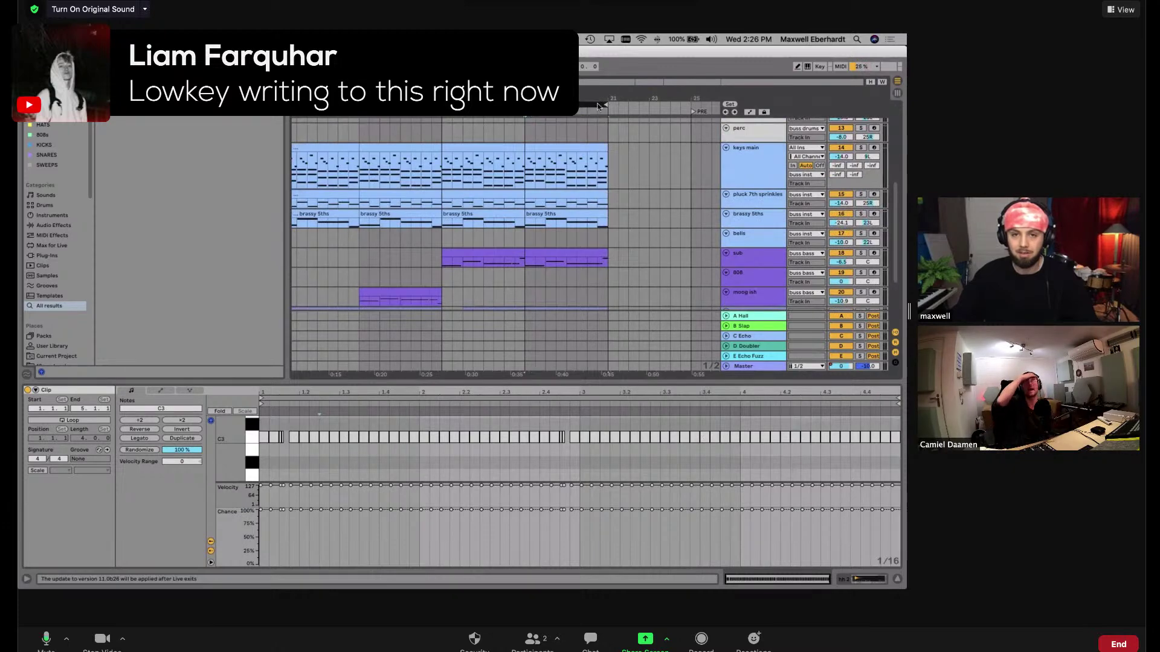
{"action": "left_click", "coordinate": [596, 107]}
{"action": "scroll", "coordinate": [651, 169], "scroll_direction": "up", "scroll_amount": 5}
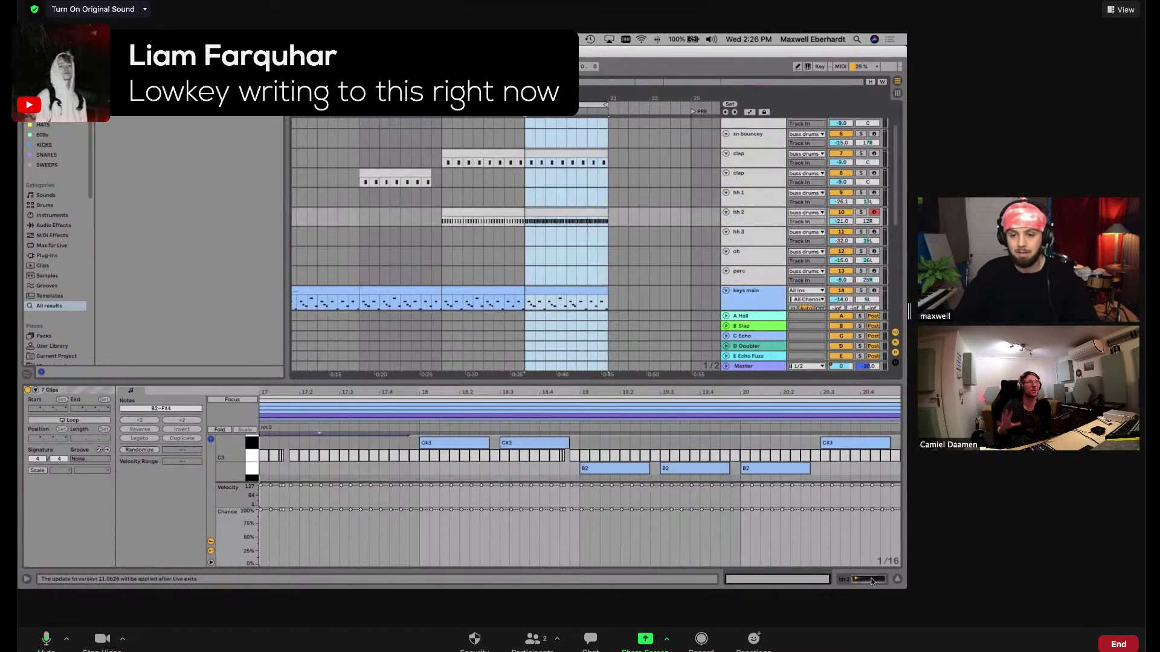
{"action": "left_click", "coordinate": [897, 578]}
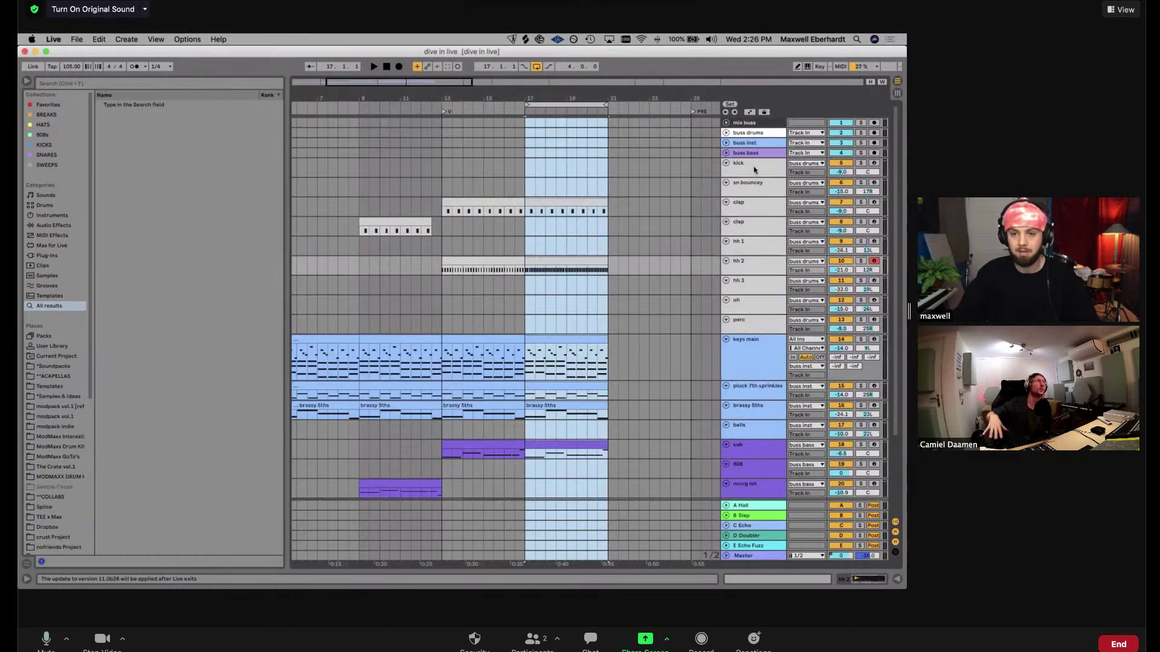
{"action": "left_click", "coordinate": [755, 170]}
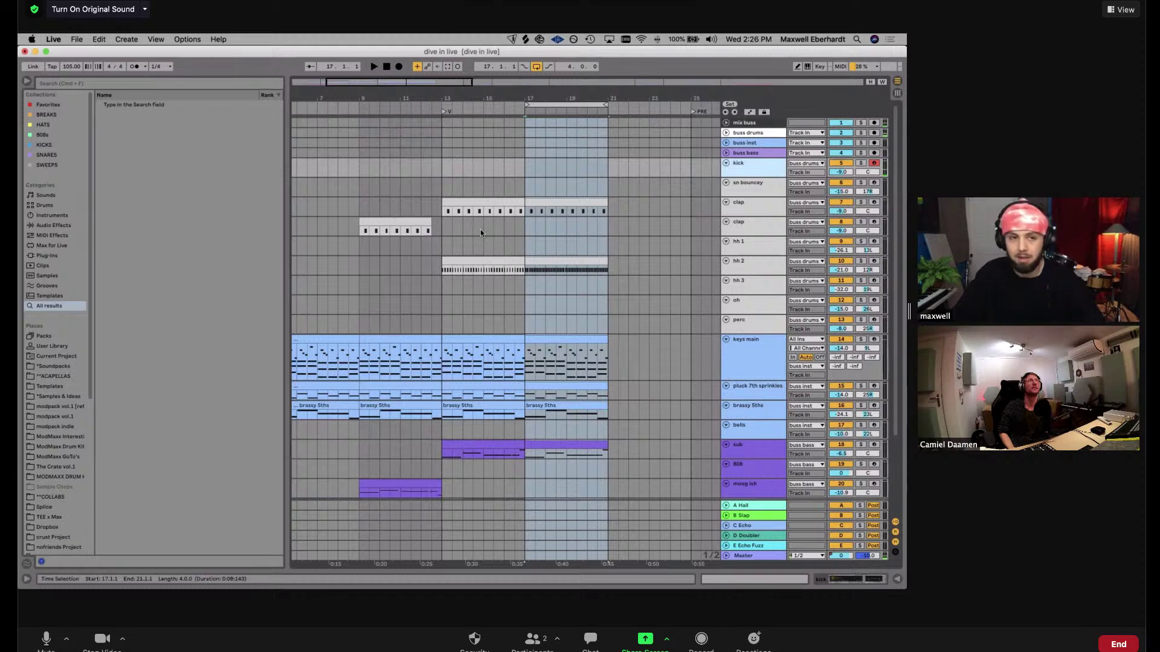
Start a new Live Set, saving the changes to the current set
{"action": "left_click", "coordinate": [78, 40]}
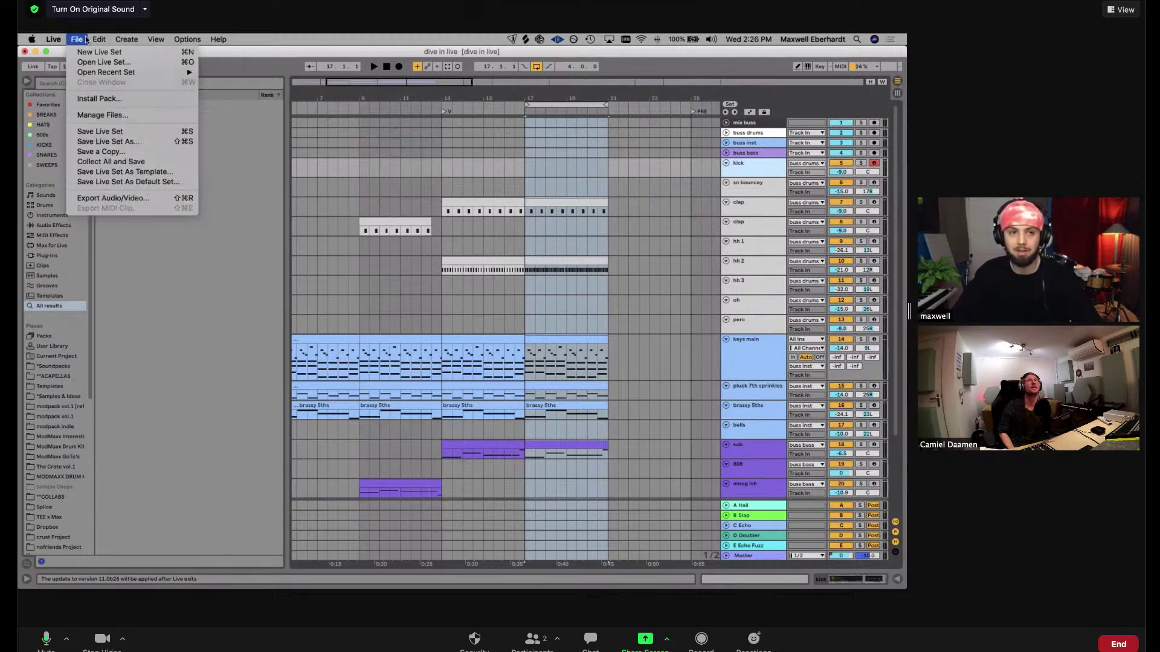
{"action": "left_click", "coordinate": [100, 52]}
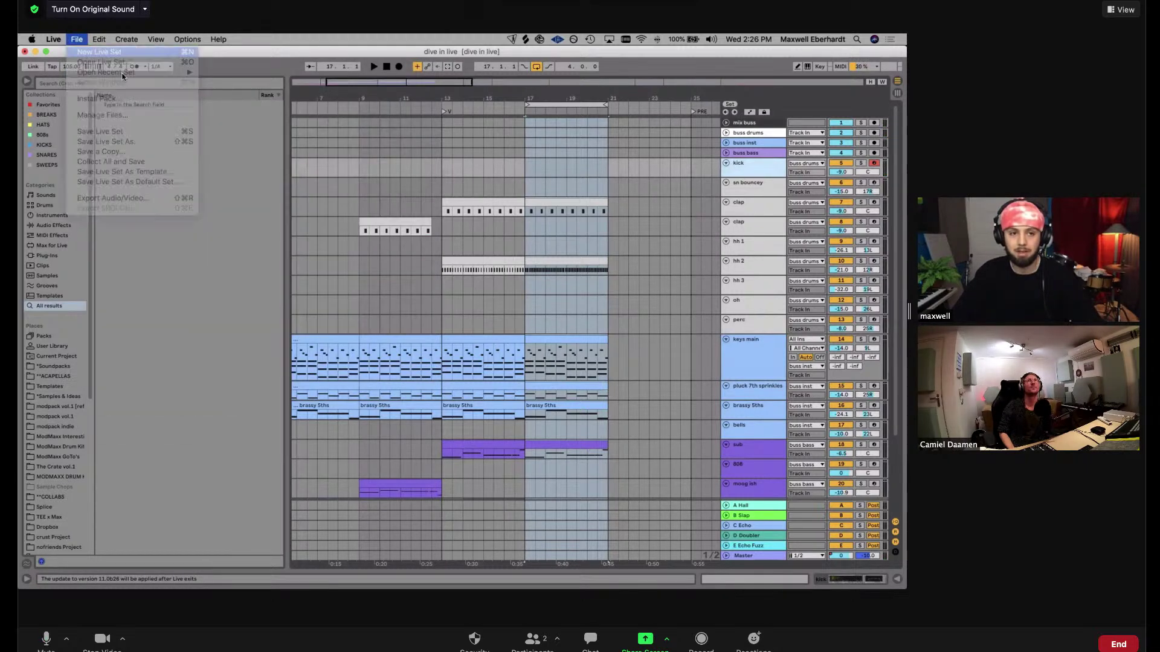
{"action": "left_click", "coordinate": [535, 341]}
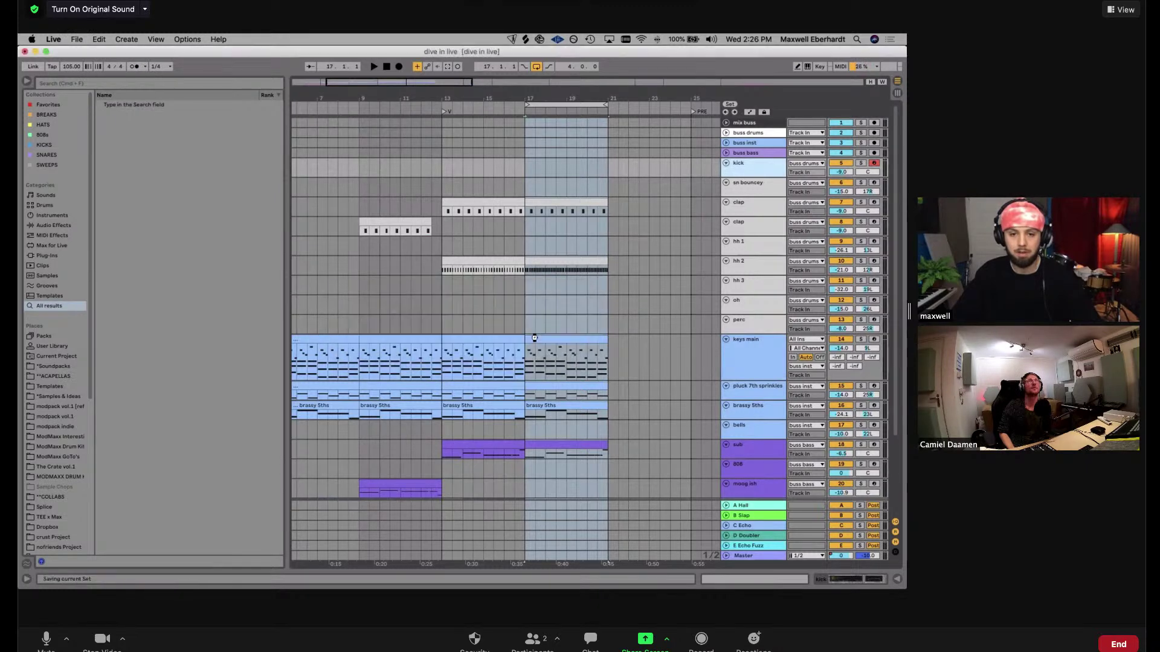
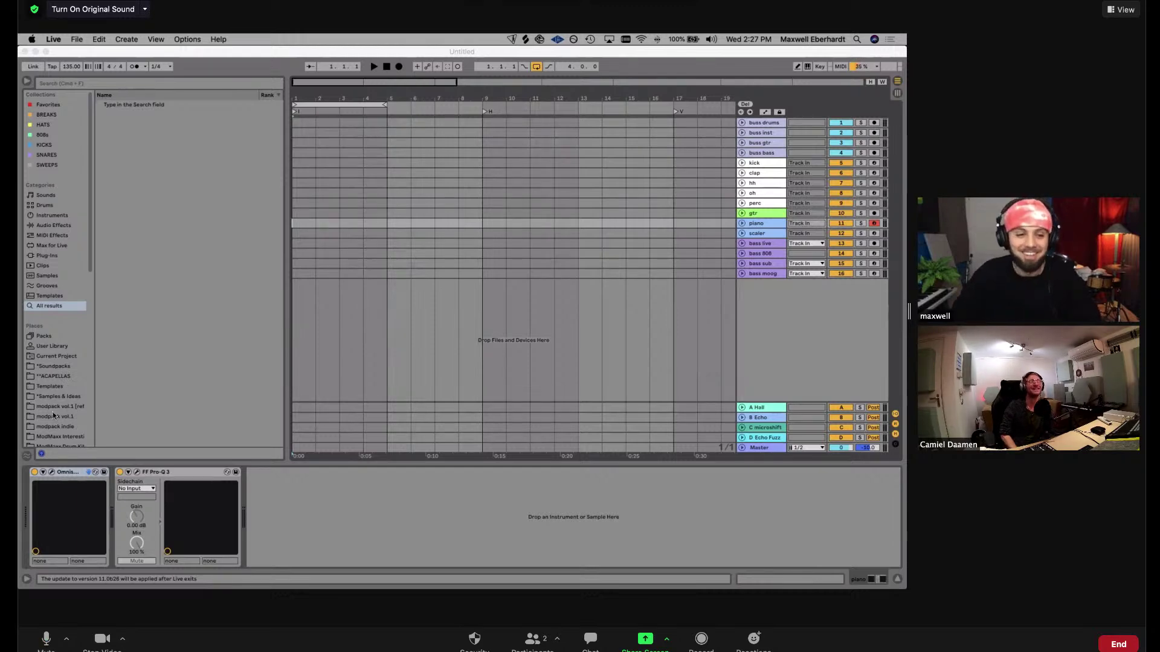
Collapse the percs folder in the modpack vol.1 place, and expand ModMaxx Samples & Ideas 7 in the *Samples & Ideas place
{"action": "left_click", "coordinate": [49, 408]}
{"action": "key", "text": "Down"}
{"action": "left_click", "coordinate": [62, 397]}
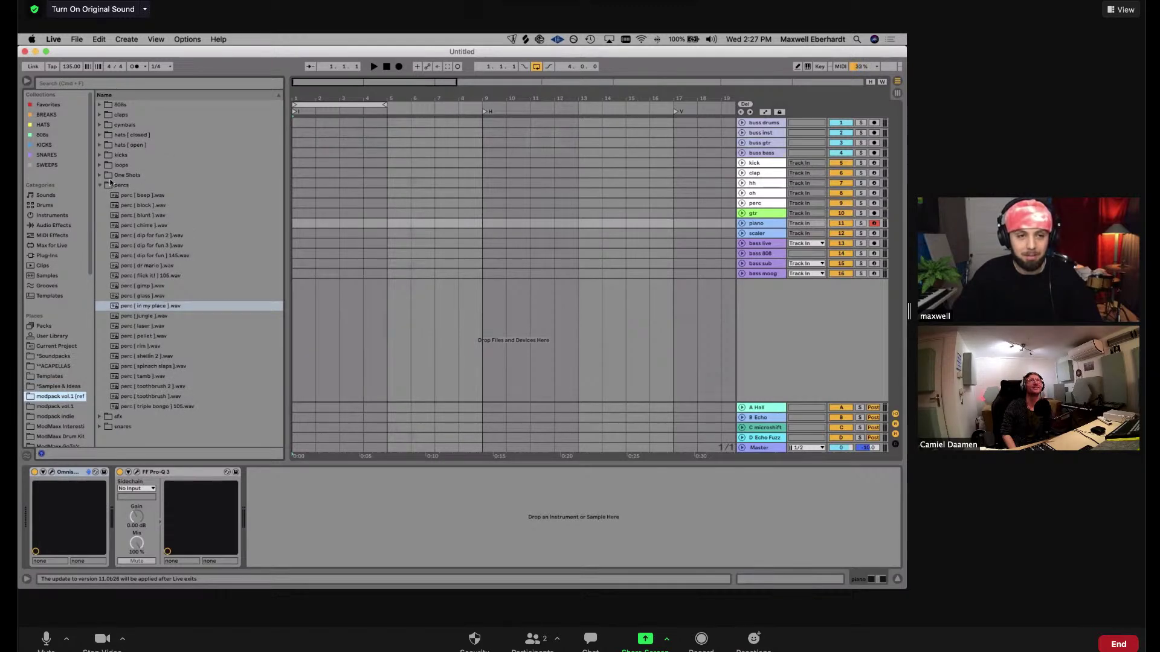
{"action": "left_click", "coordinate": [101, 184]}
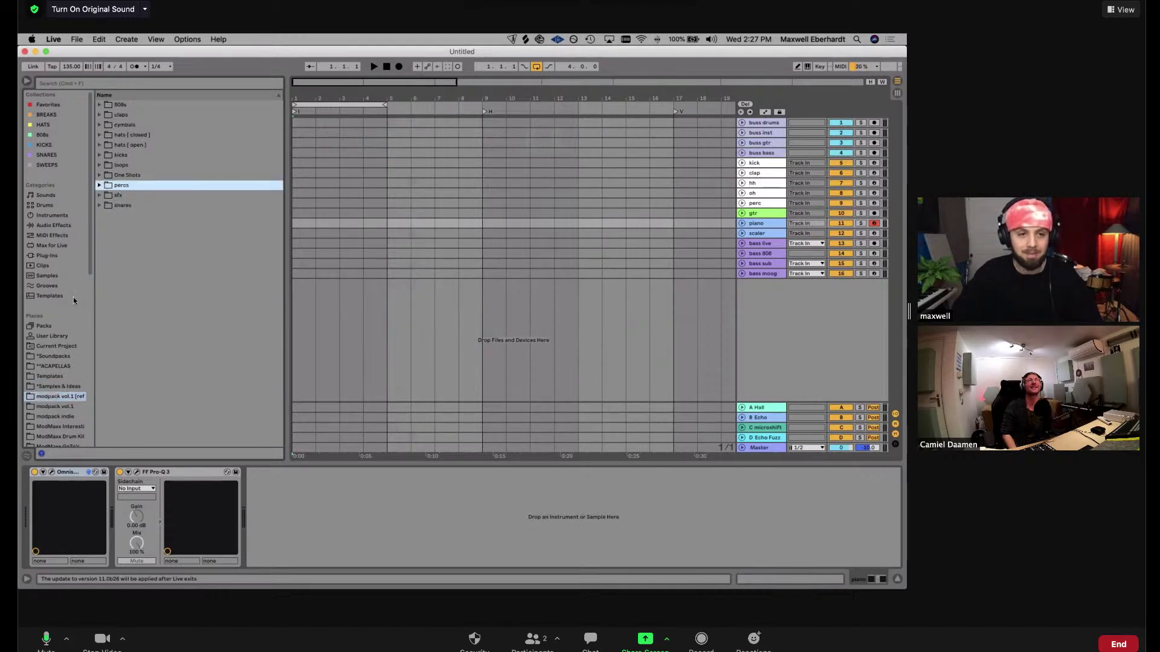
{"action": "left_click", "coordinate": [64, 386]}
{"action": "left_click", "coordinate": [151, 255]}
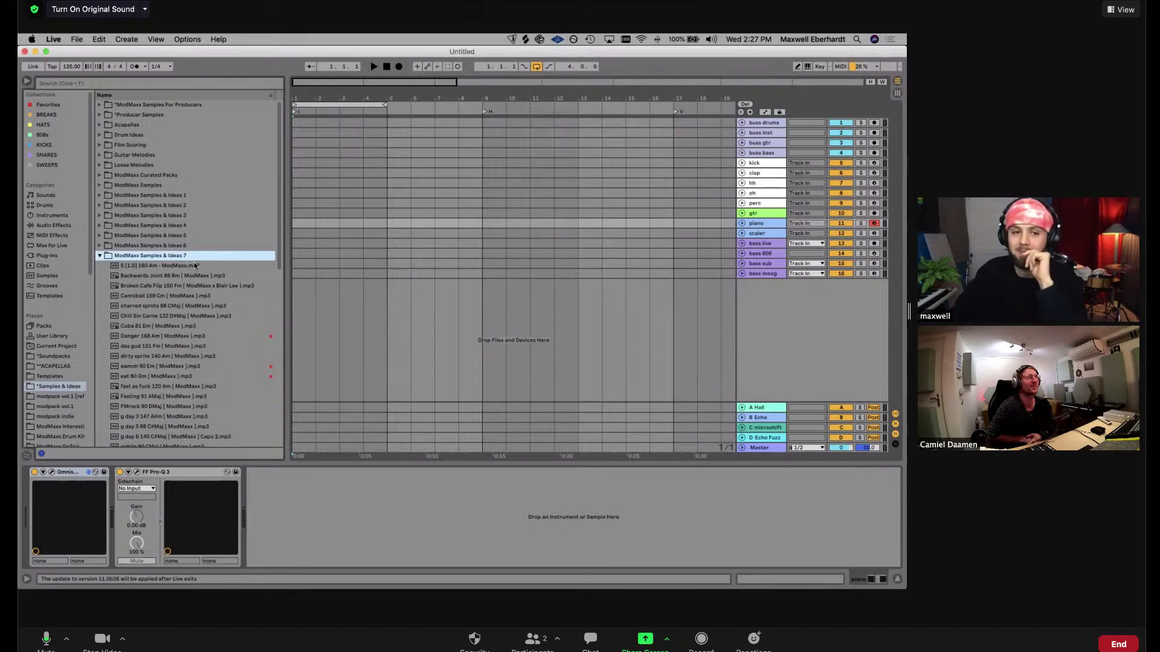
Browse the samples in the ModMaxx Samples & Ideas 7 folder and preview the minor 97 sample
{"action": "scroll", "coordinate": [171, 331], "scroll_direction": "down", "scroll_amount": 3}
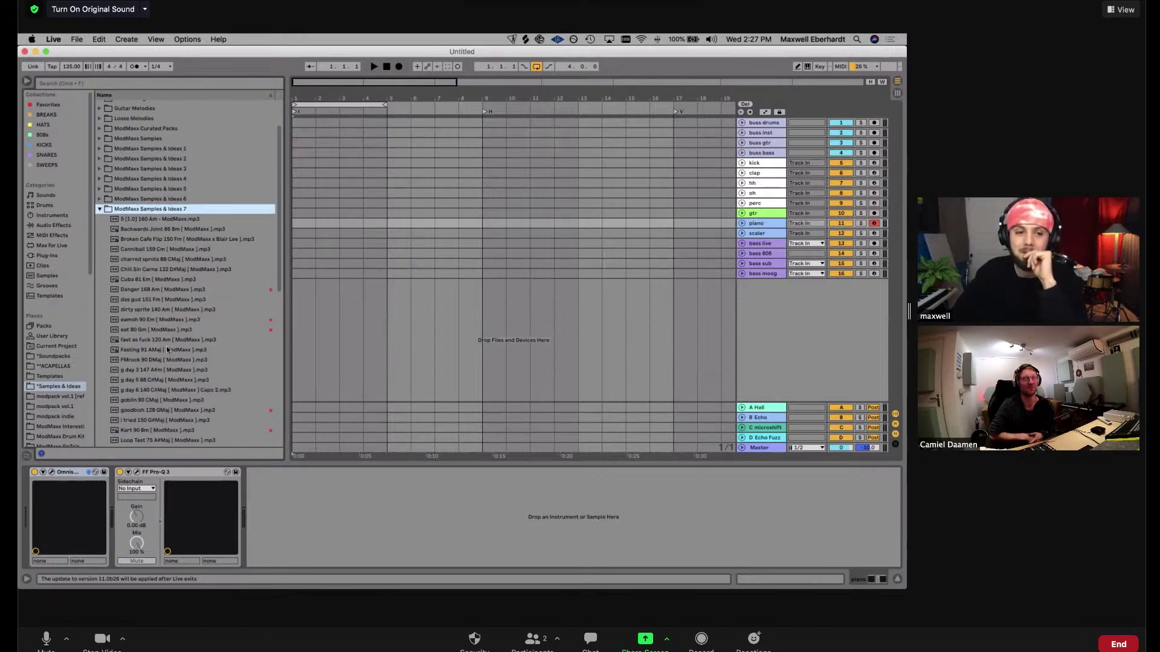
{"action": "scroll", "coordinate": [166, 346], "scroll_direction": "down", "scroll_amount": 6}
{"action": "scroll", "coordinate": [167, 356], "scroll_direction": "up", "scroll_amount": 2}
{"action": "left_click", "coordinate": [165, 427]}
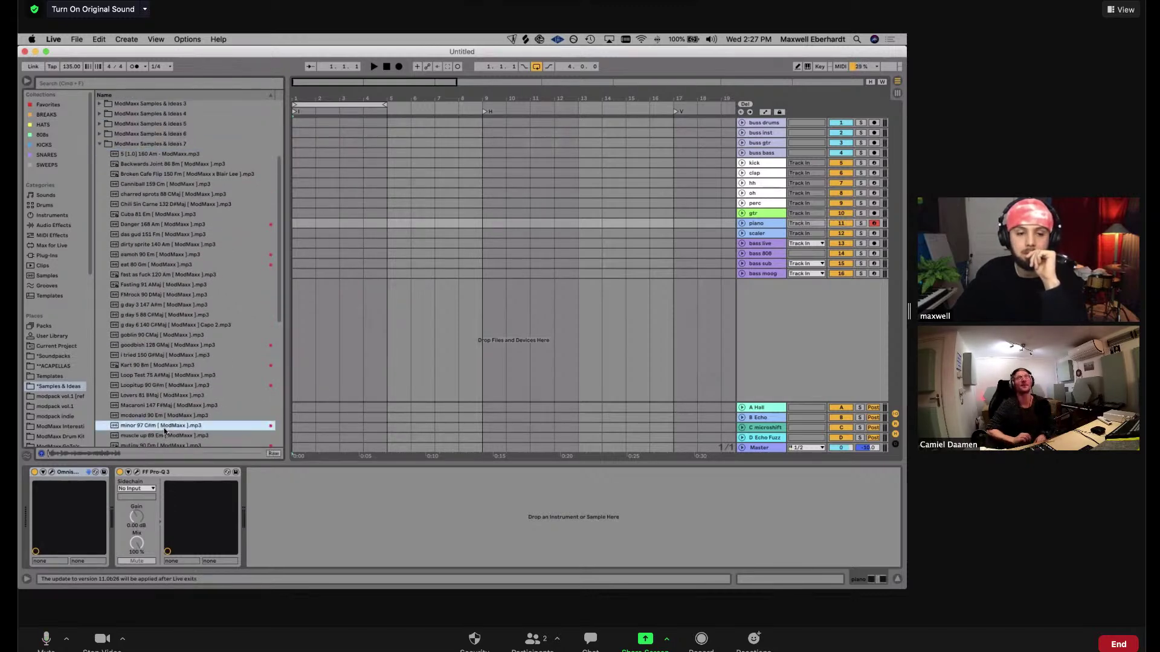
{"action": "scroll", "coordinate": [149, 283], "scroll_direction": "down", "scroll_amount": 7}
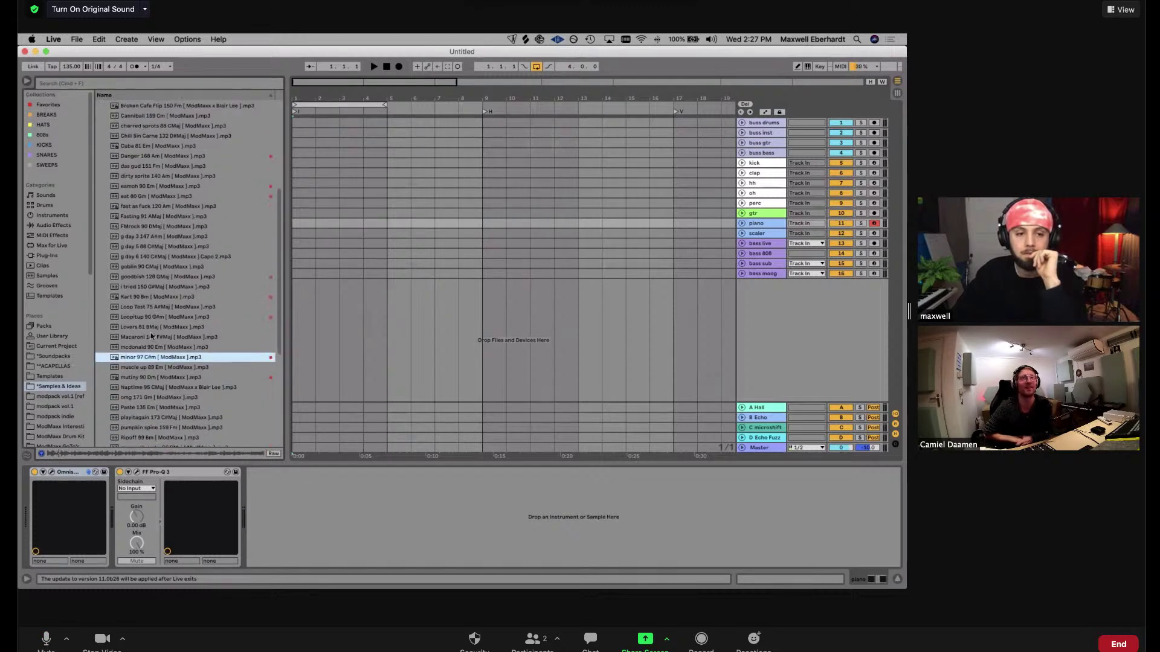
{"action": "scroll", "coordinate": [151, 343], "scroll_direction": "down", "scroll_amount": 4}
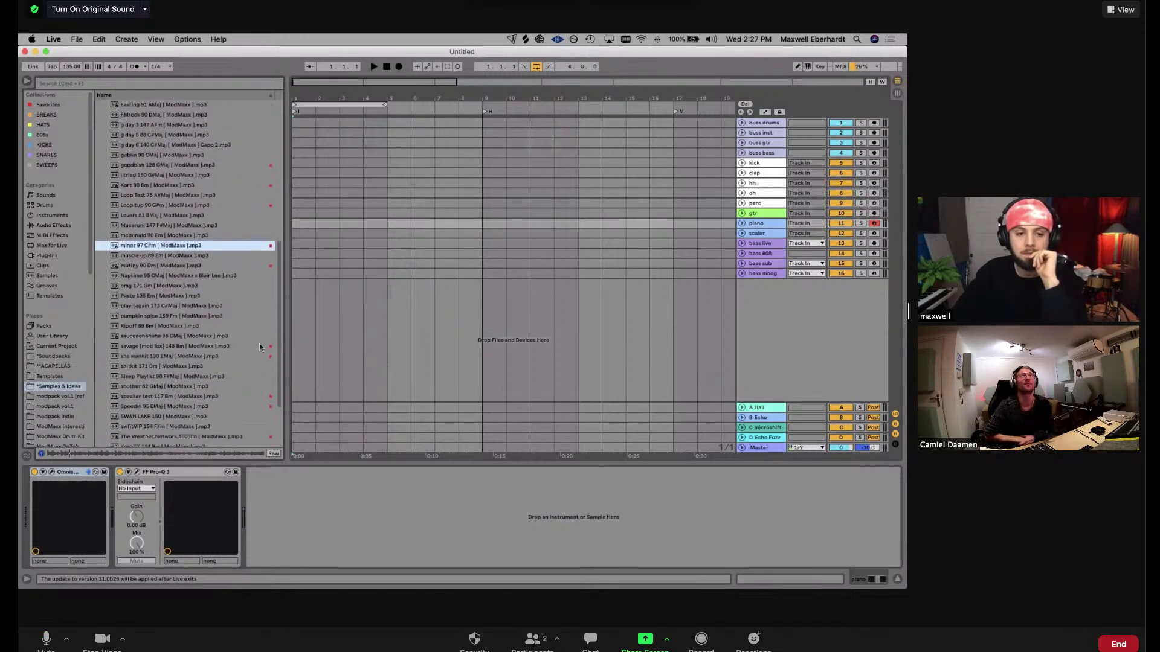
{"action": "scroll", "coordinate": [281, 340], "scroll_direction": "down", "scroll_amount": 2}
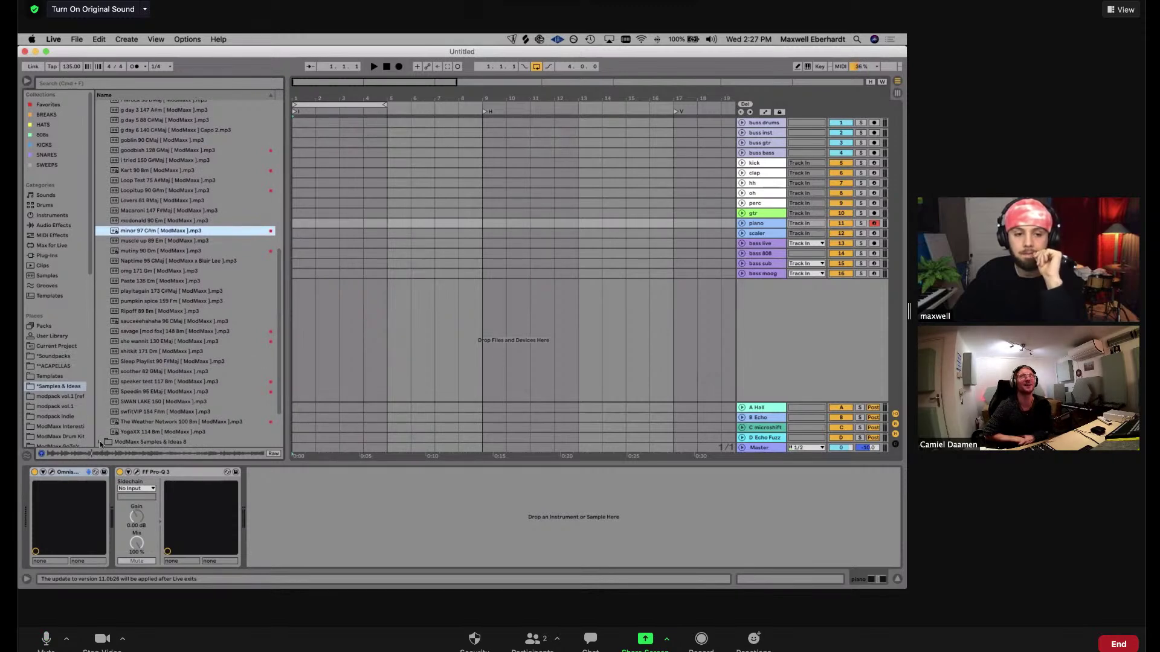
Expand the ModMaxx Samples & Ideas 8 folder and preview the BOP IT 83 and Big Red 87 samples
{"action": "left_click", "coordinate": [101, 443]}
{"action": "left_click", "coordinate": [160, 315]}
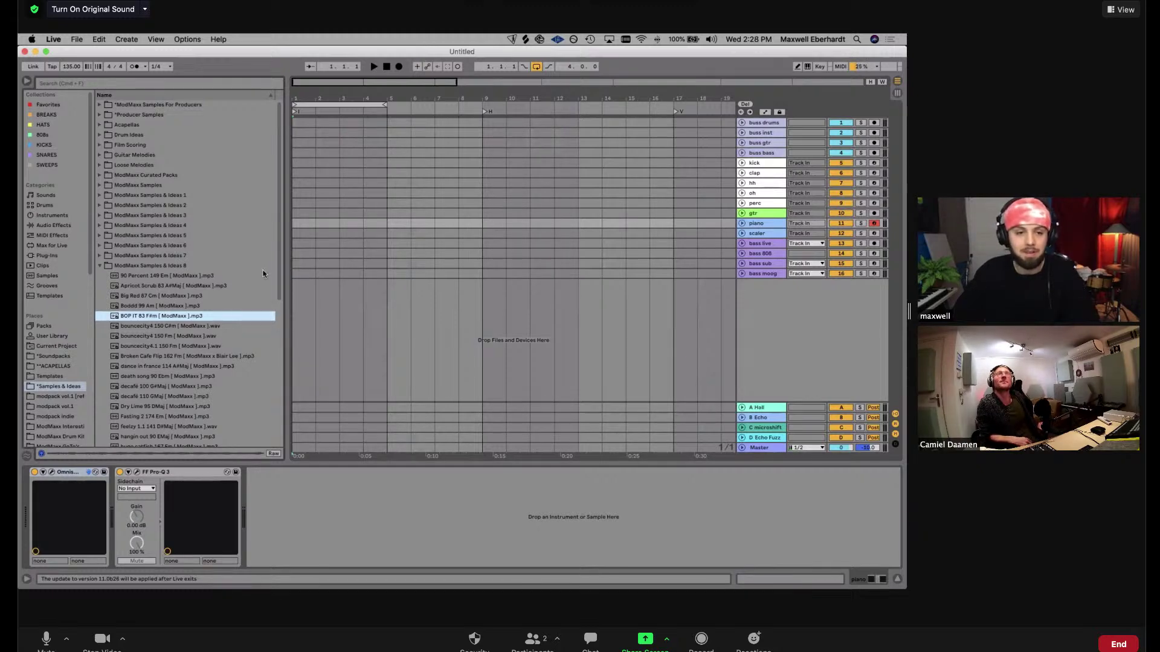
{"action": "left_click", "coordinate": [174, 296]}
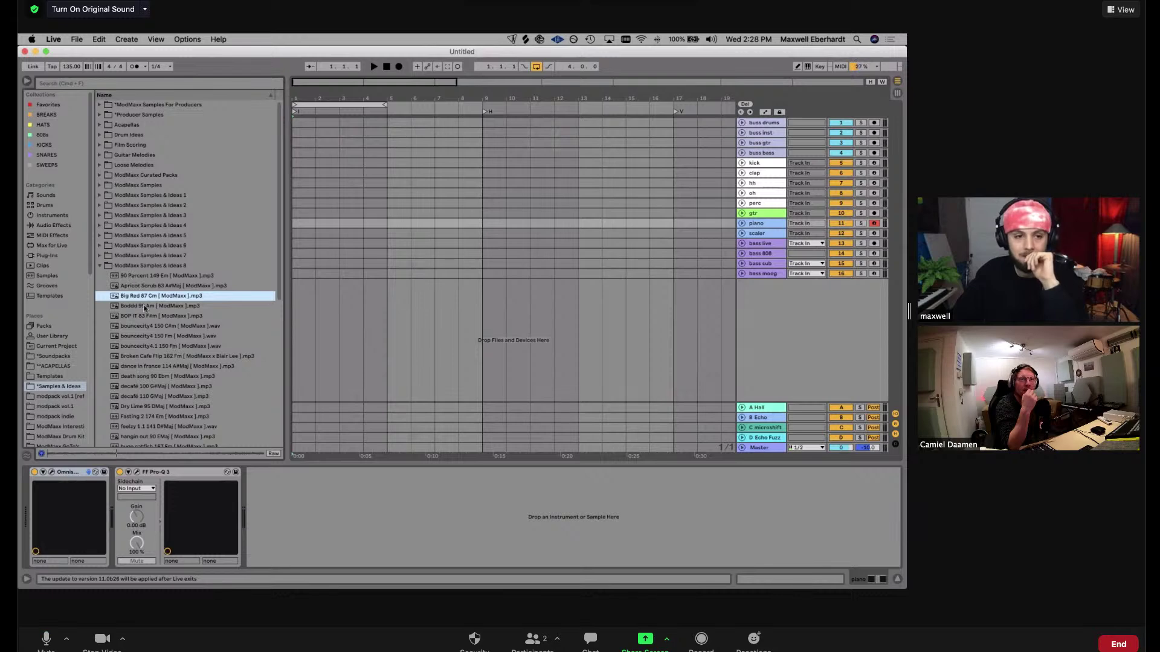
Place the Big Red 87 Cm sample on a new audio track, and show the "modpack vol.1 [ref" place in the browser
{"action": "left_click_drag", "start_coordinate": [152, 297], "coordinate": [315, 296]}
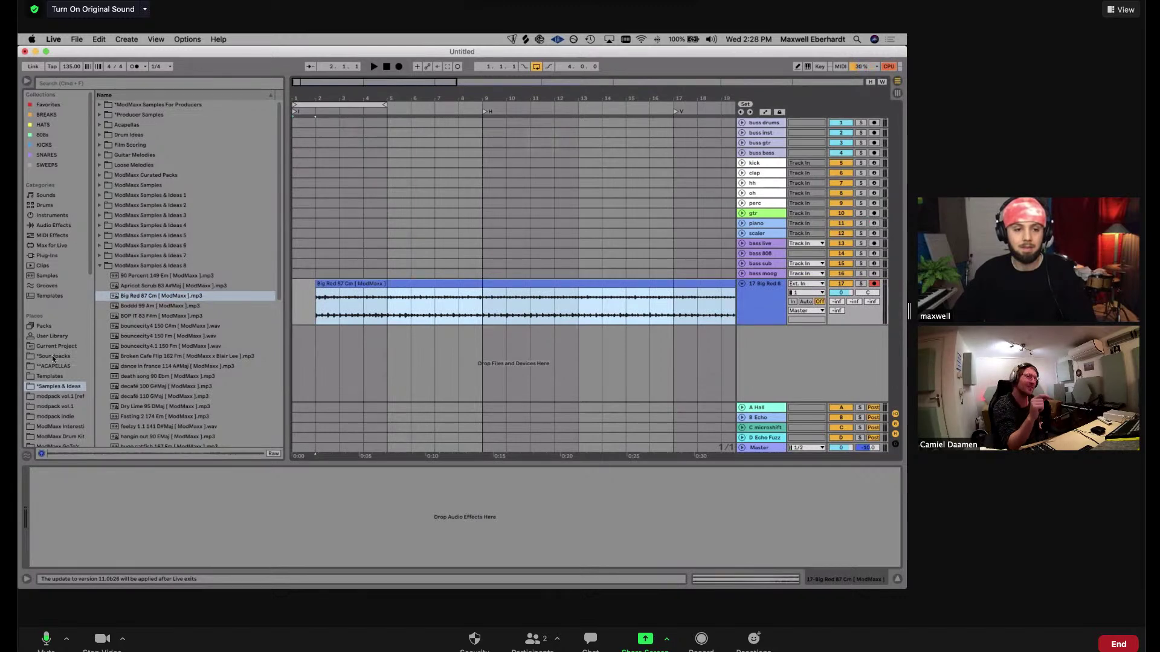
{"action": "left_click", "coordinate": [52, 397]}
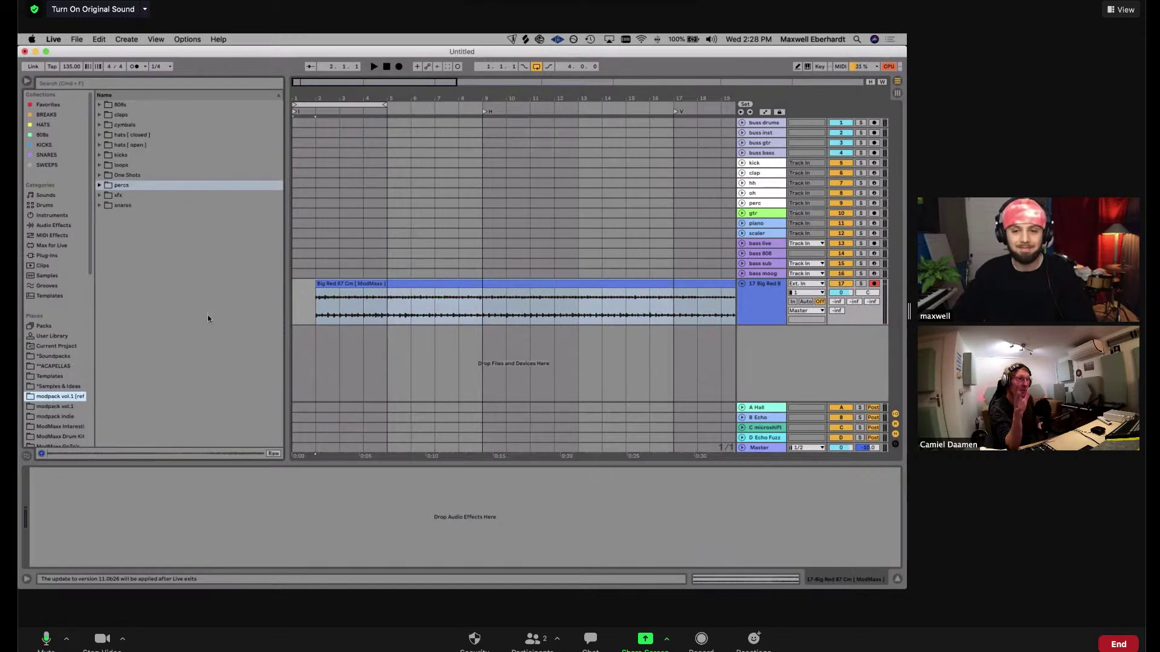
{"action": "left_click", "coordinate": [323, 282]}
{"action": "left_click", "coordinate": [323, 282]}
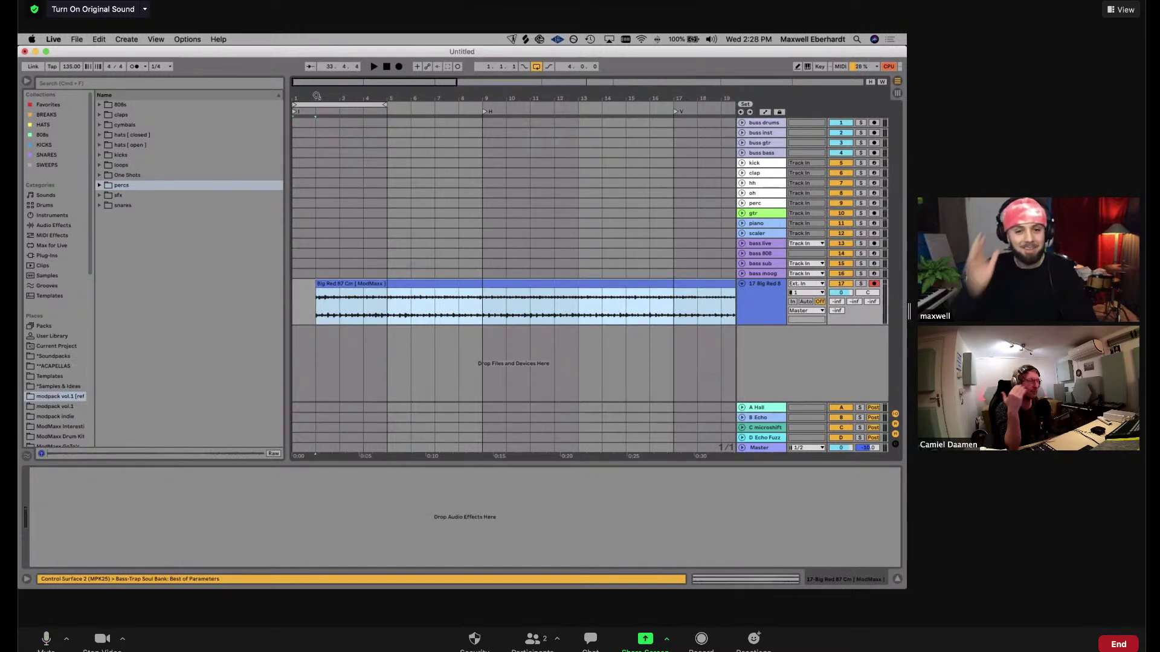
Hide the browser and adjust the start edge of the Big Red 87 Cm clip with grid snapping off
{"action": "left_click_drag", "start_coordinate": [316, 96], "coordinate": [321, 270]}
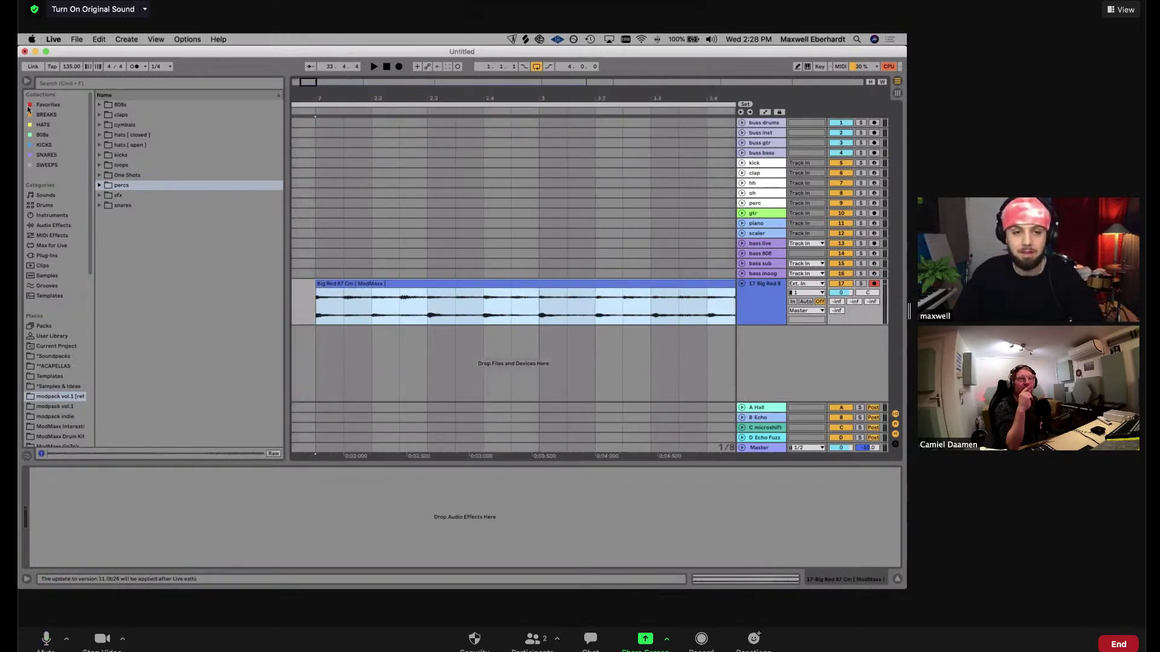
{"action": "key", "text": "super+alt+b"}
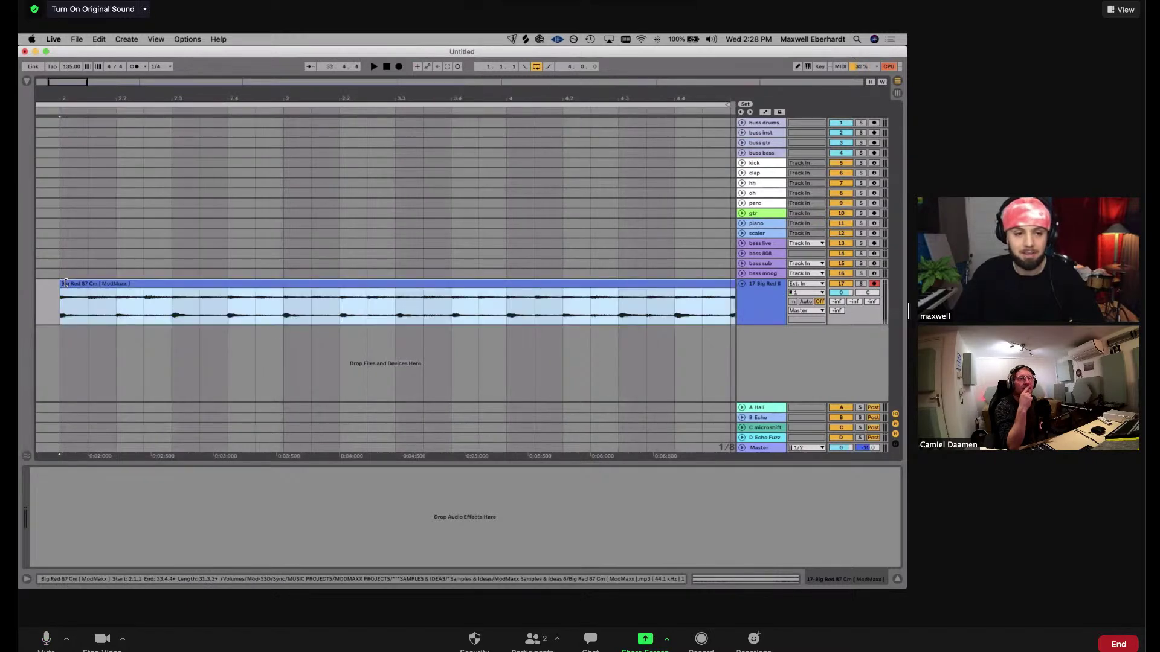
{"action": "key", "text": "super+4"}
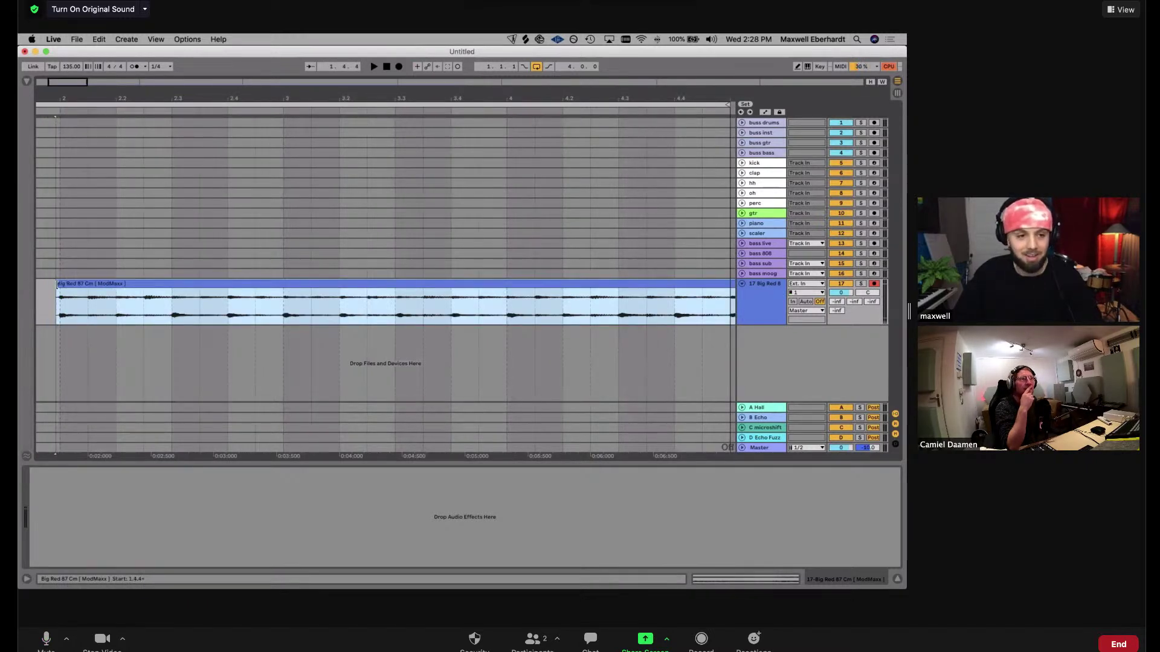
{"action": "left_click_drag", "start_coordinate": [61, 299], "coordinate": [58, 299]}
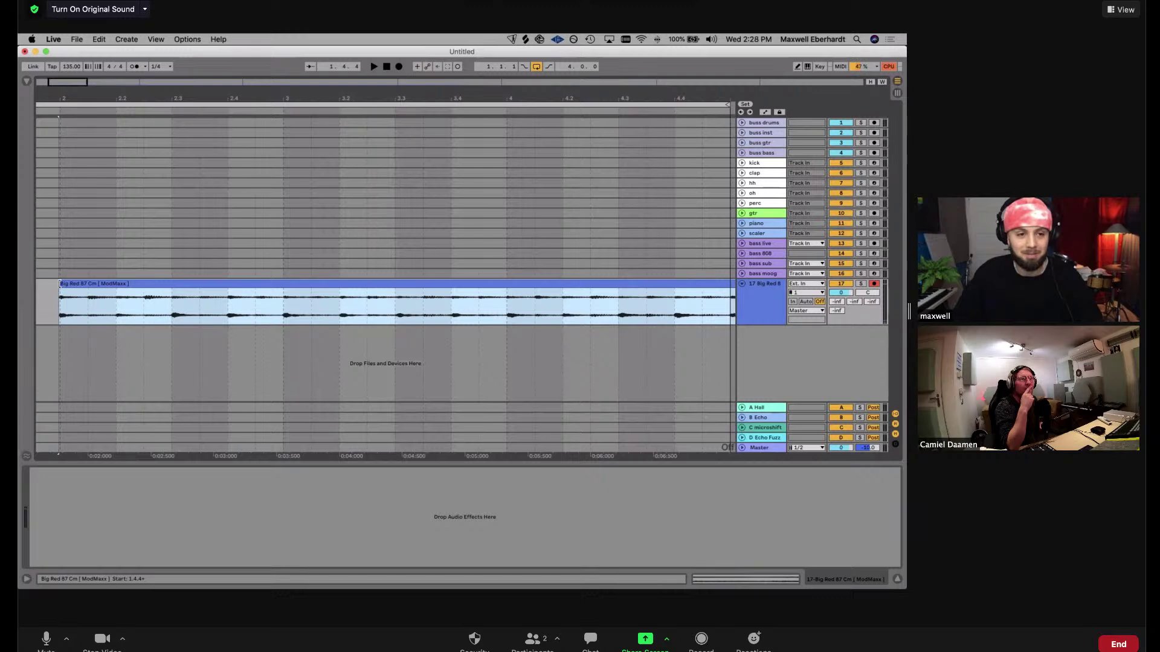
Move the Big Red 87 Cm clip to start at bar 1 and play it
{"action": "left_click_drag", "start_coordinate": [58, 100], "coordinate": [83, 151]}
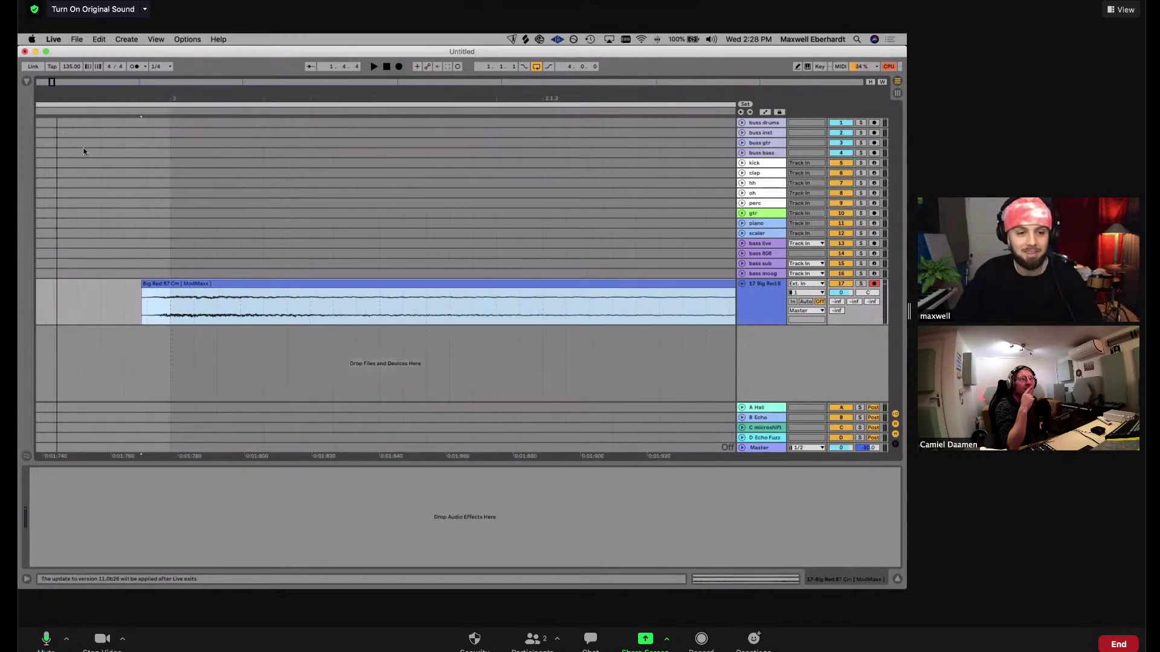
{"action": "left_click_drag", "start_coordinate": [50, 112], "coordinate": [48, 89]}
{"action": "left_click", "coordinate": [121, 291]}
{"action": "left_click_drag", "start_coordinate": [143, 283], "coordinate": [123, 297]}
{"action": "key", "text": "space"}
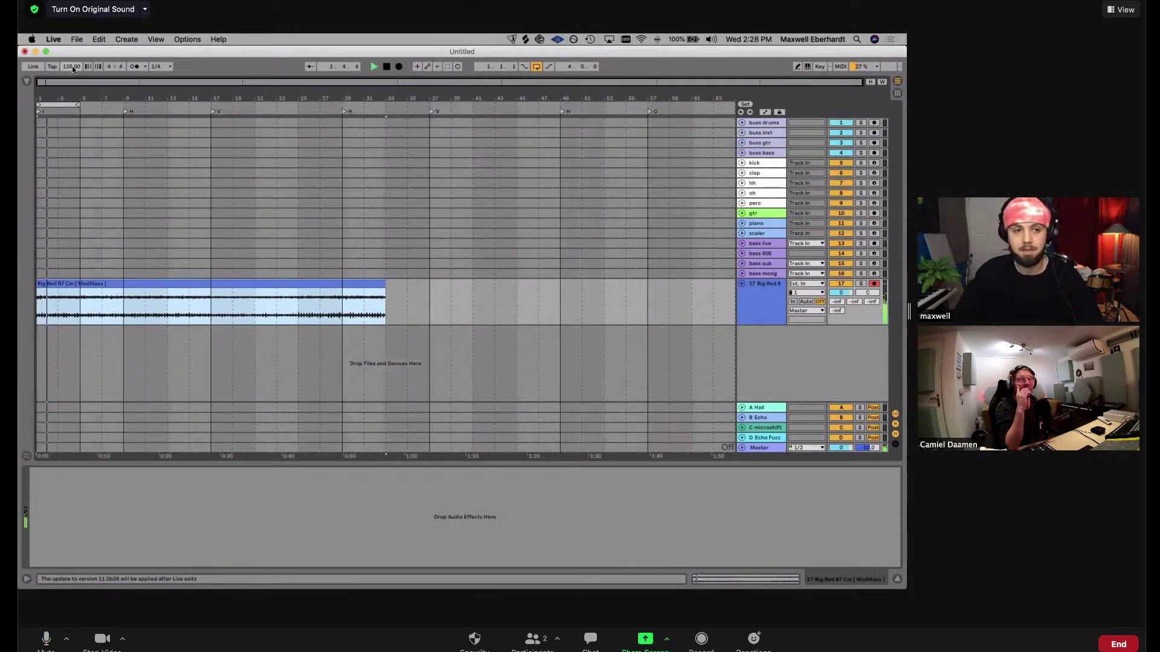
Set the Live Set tempo to 87 BPM and halve the Big Red clip's warp tempo to 87 BPM
{"action": "left_click_drag", "start_coordinate": [71, 66], "coordinate": [72, 68]}
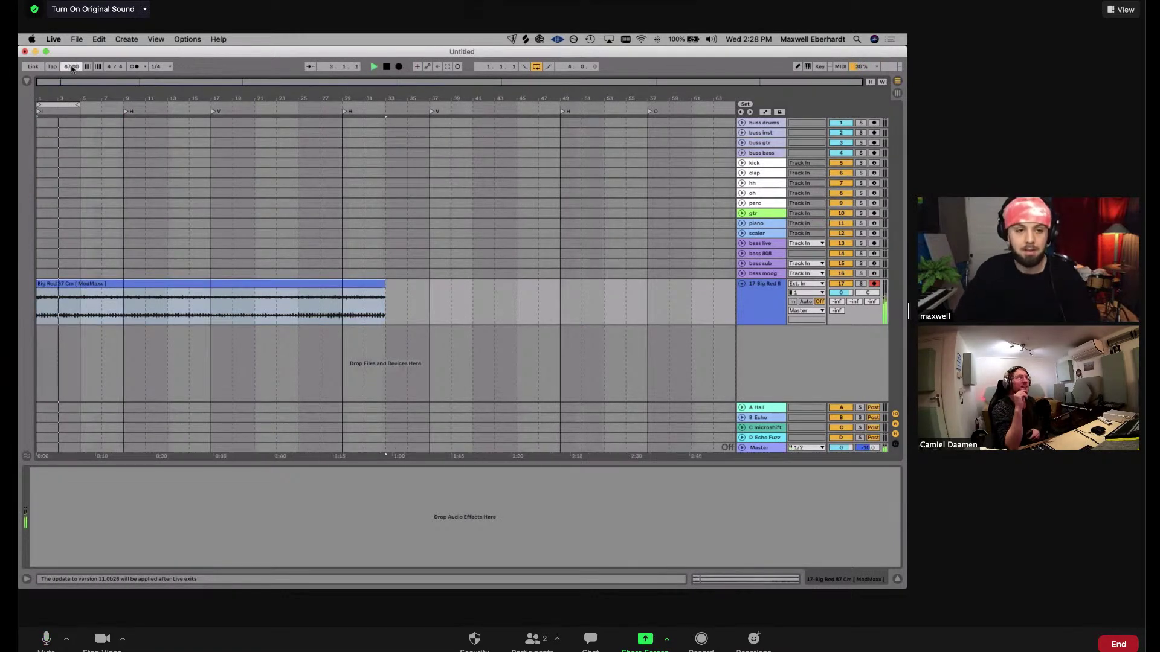
{"action": "double_click", "coordinate": [90, 285]}
{"action": "key", "text": "space"}
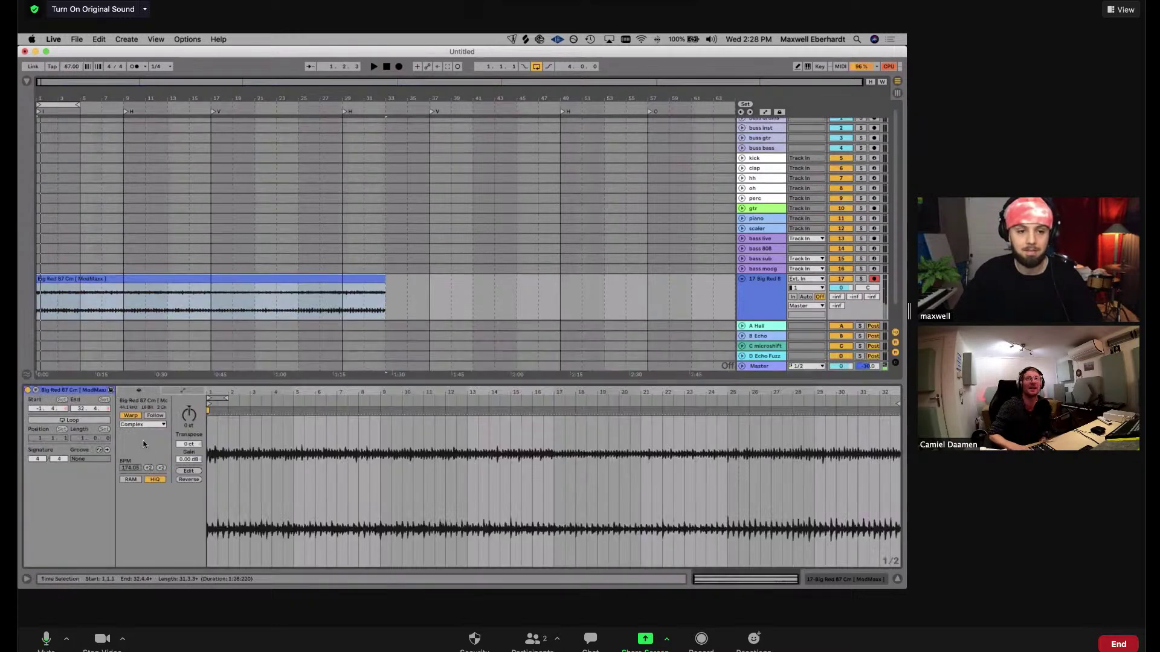
{"action": "left_click", "coordinate": [148, 467]}
{"action": "key", "text": "space"}
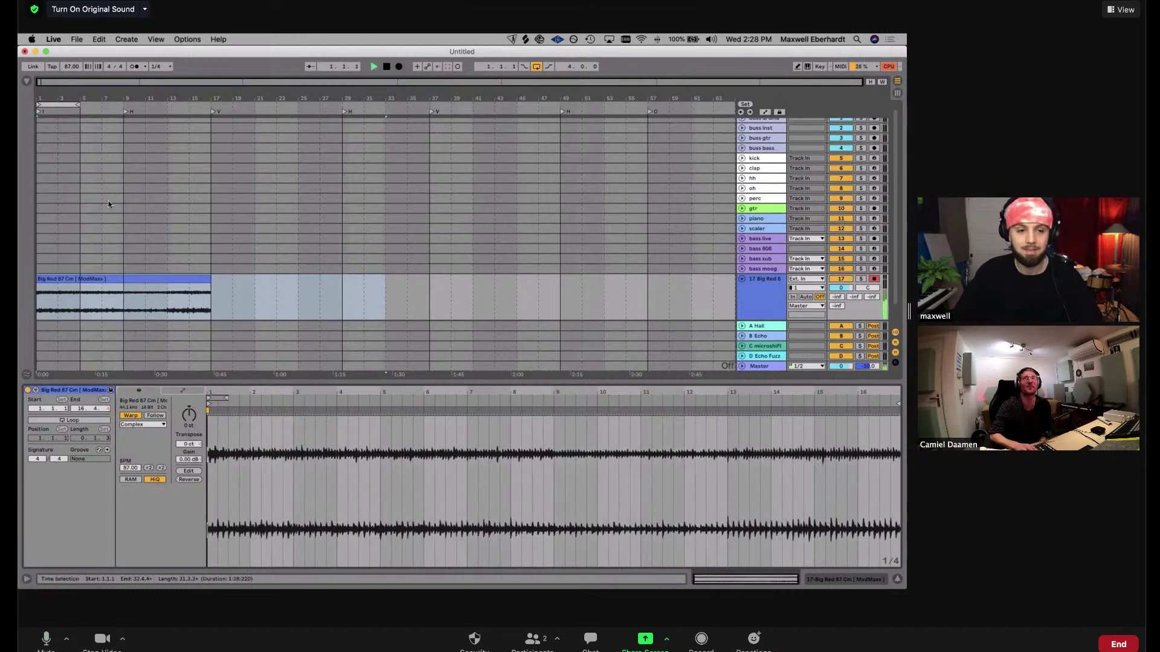
Lower the Big Red track's volume to -3.0 dB and select the track
{"action": "left_click_drag", "start_coordinate": [836, 292], "coordinate": [836, 301]}
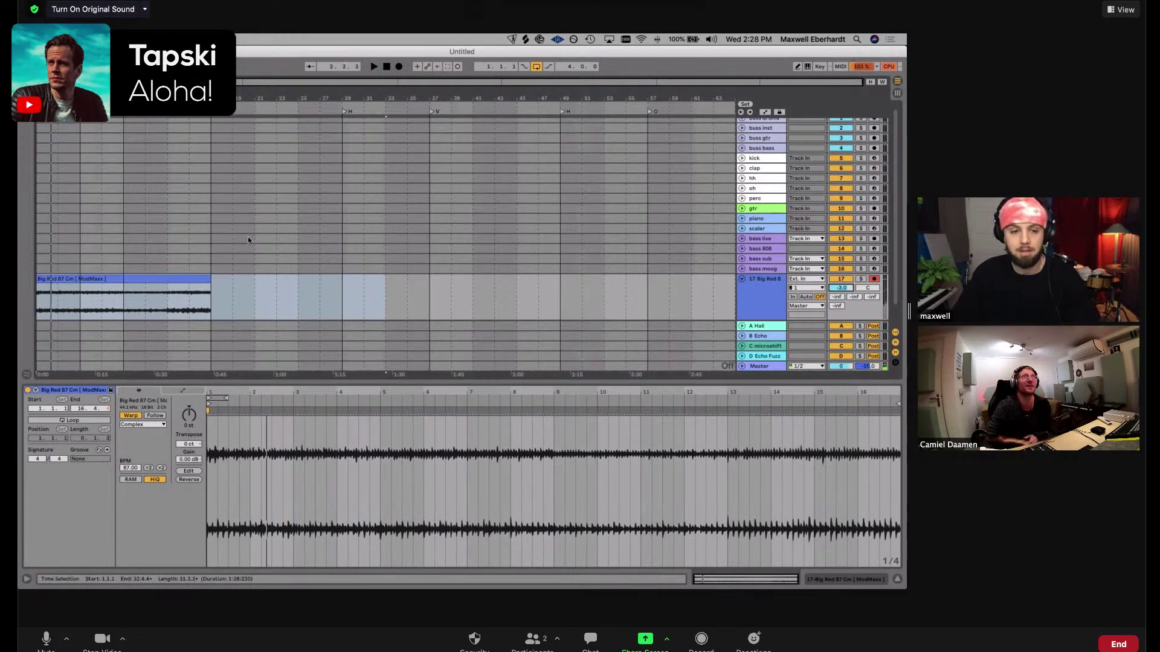
{"action": "left_click", "coordinate": [124, 277]}
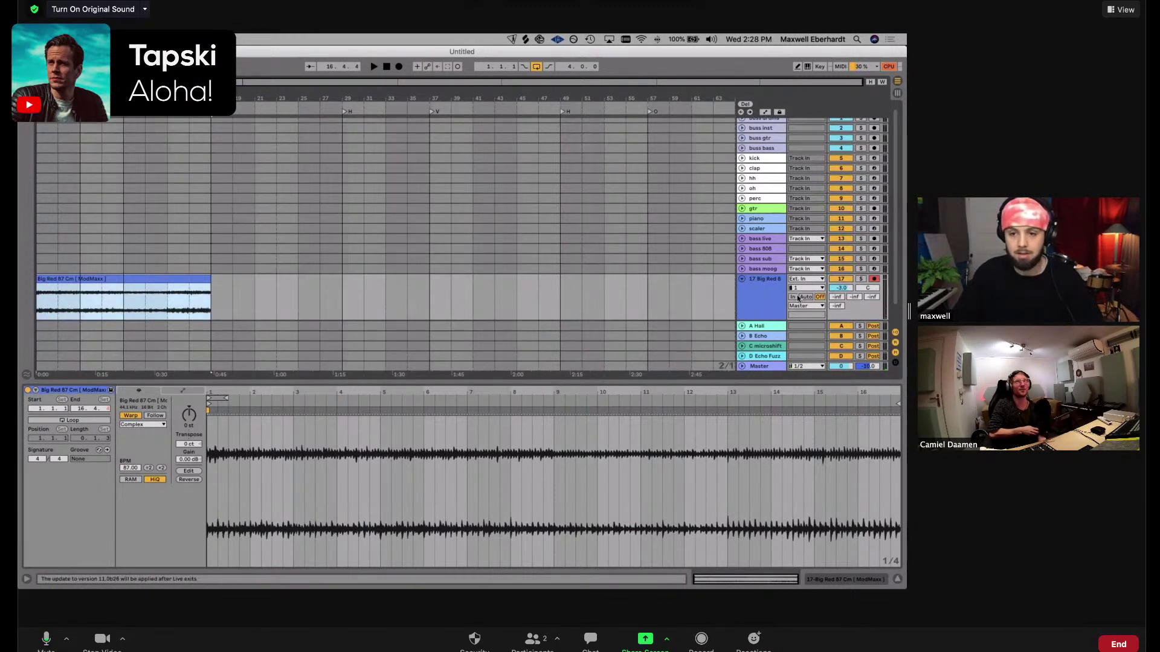
{"action": "left_click", "coordinate": [763, 303]}
{"action": "scroll", "coordinate": [764, 305], "scroll_direction": "up", "scroll_amount": 1}
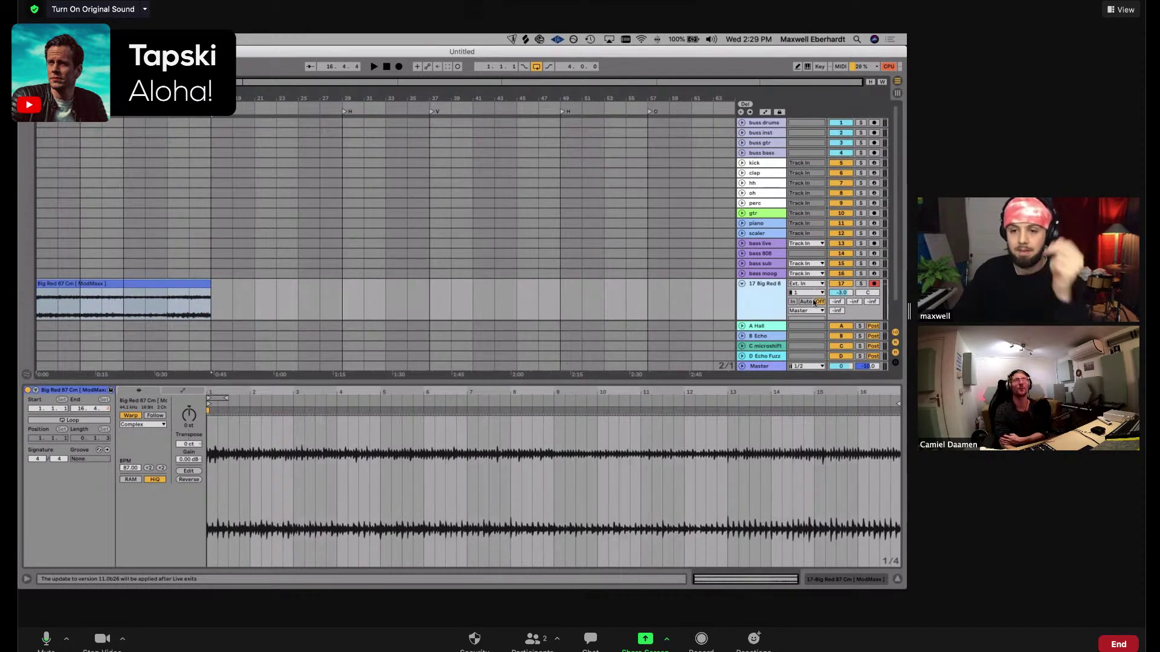
Route the Big Red track's output to buss inst and set its input to No Input
{"action": "left_click", "coordinate": [811, 311]}
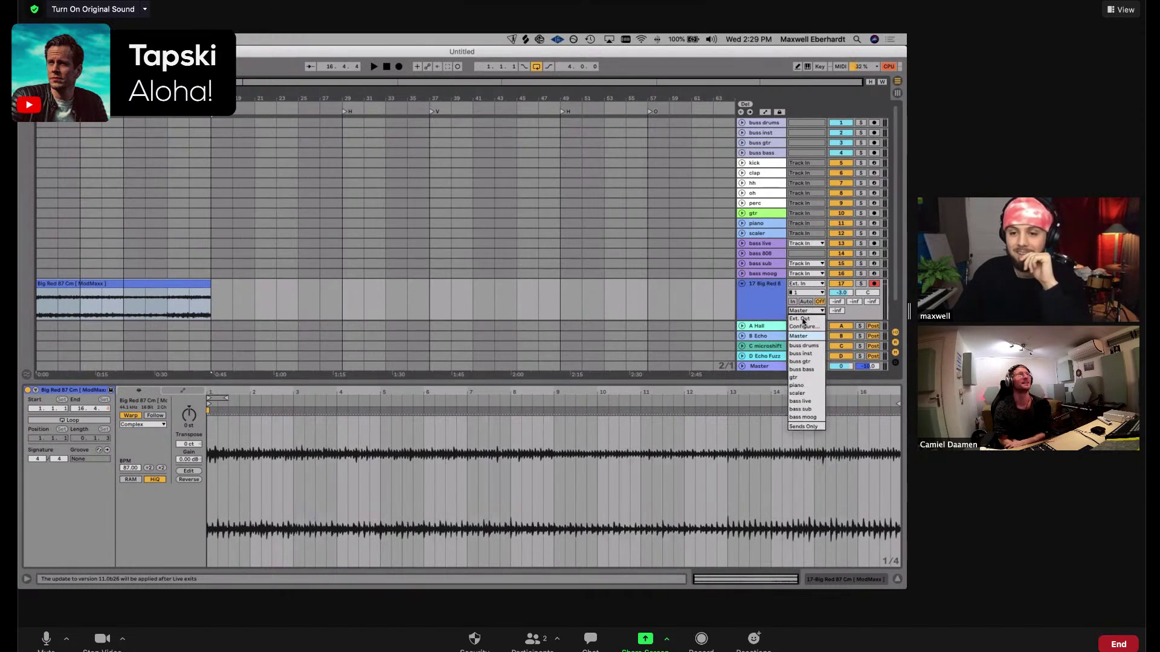
{"action": "left_click", "coordinate": [812, 354]}
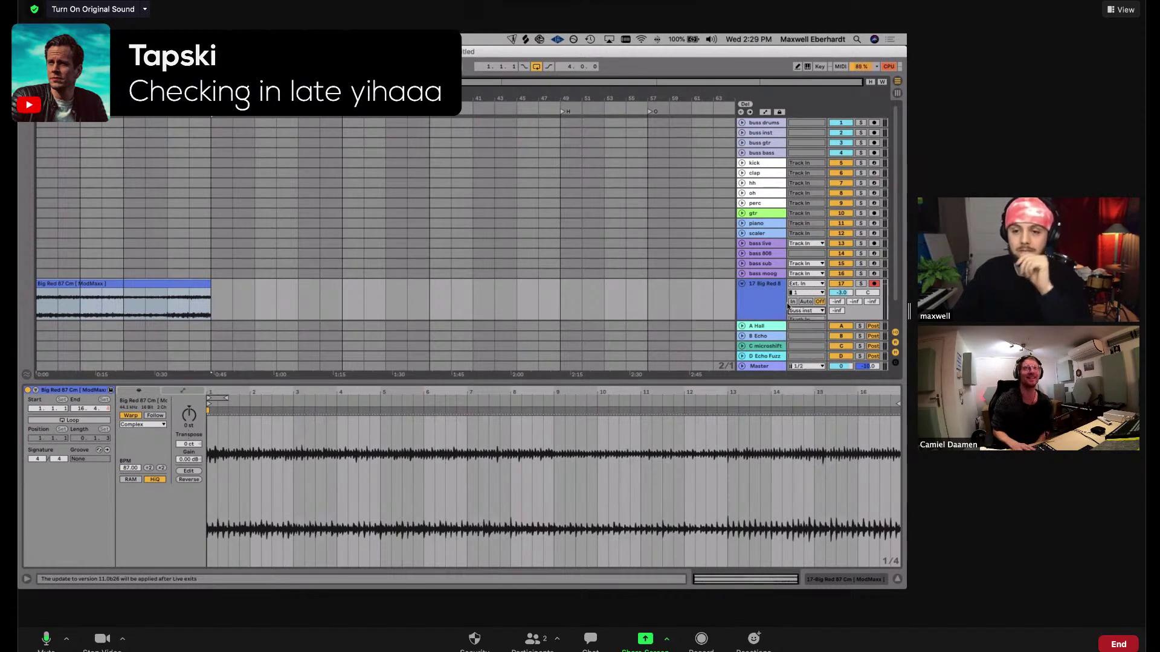
{"action": "left_click", "coordinate": [810, 286]}
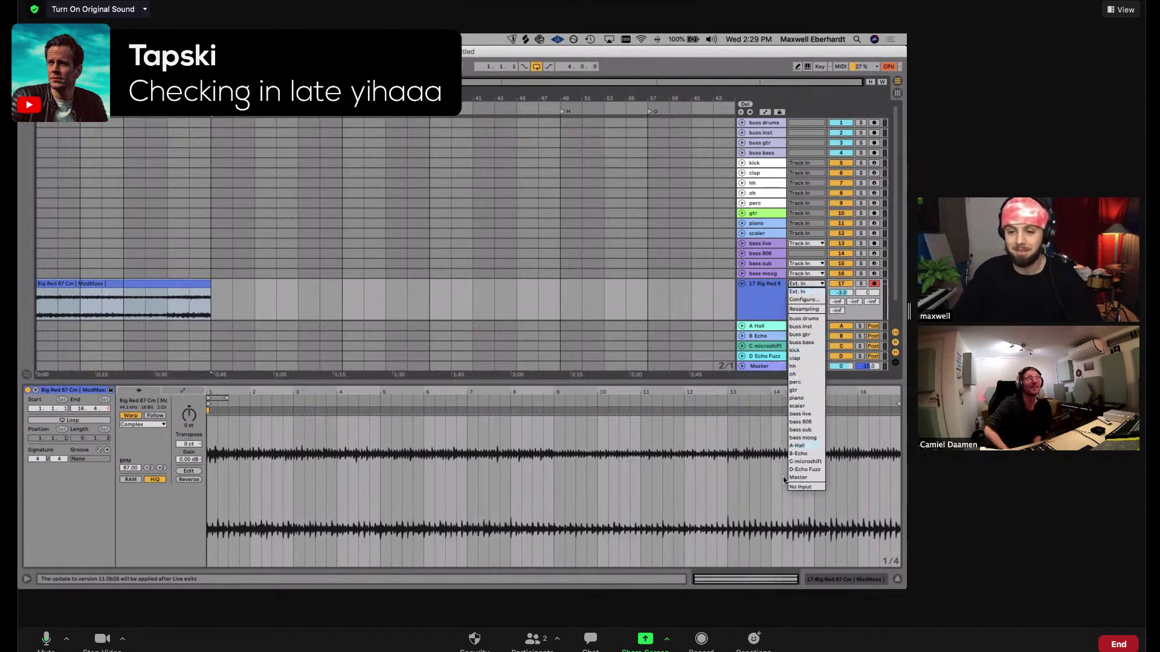
{"action": "left_click", "coordinate": [800, 487]}
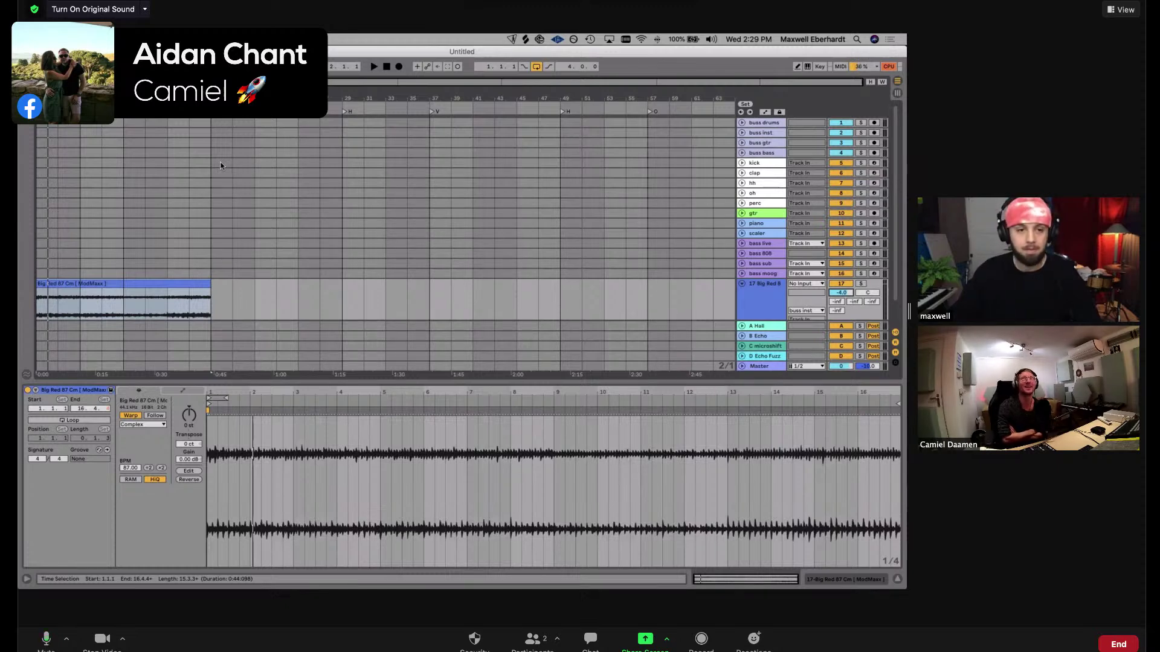
Play the first four bars of the Big Red clip and move the loop region to bars 5 to 9
{"action": "left_click_drag", "start_coordinate": [37, 127], "coordinate": [81, 370]}
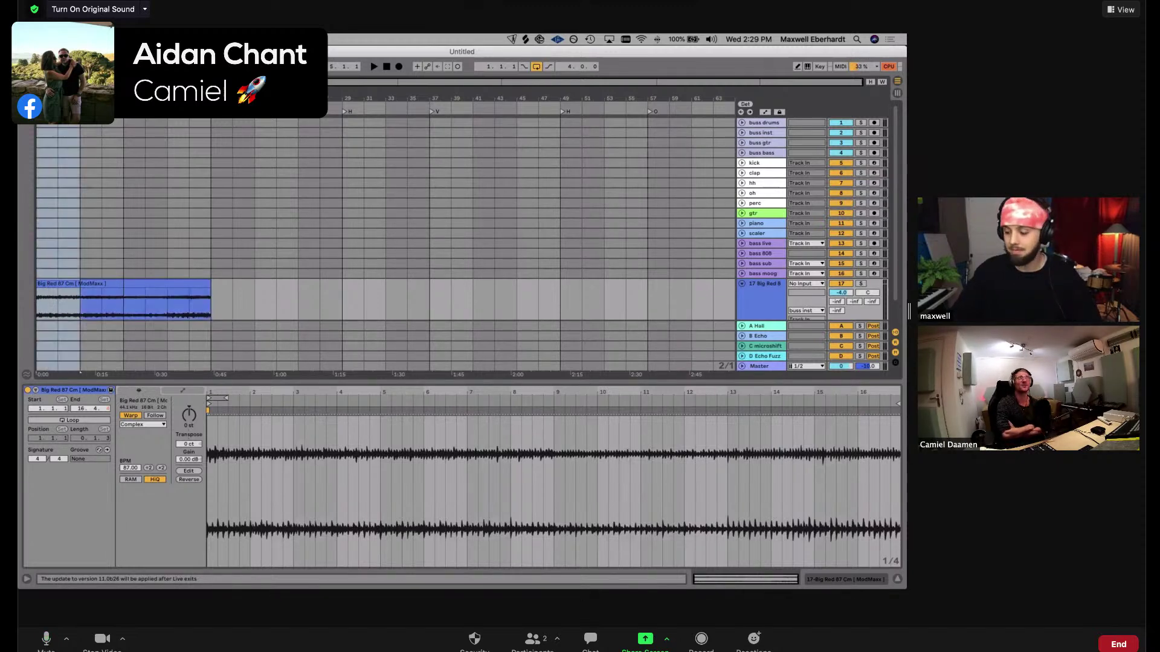
{"action": "key", "text": "space"}
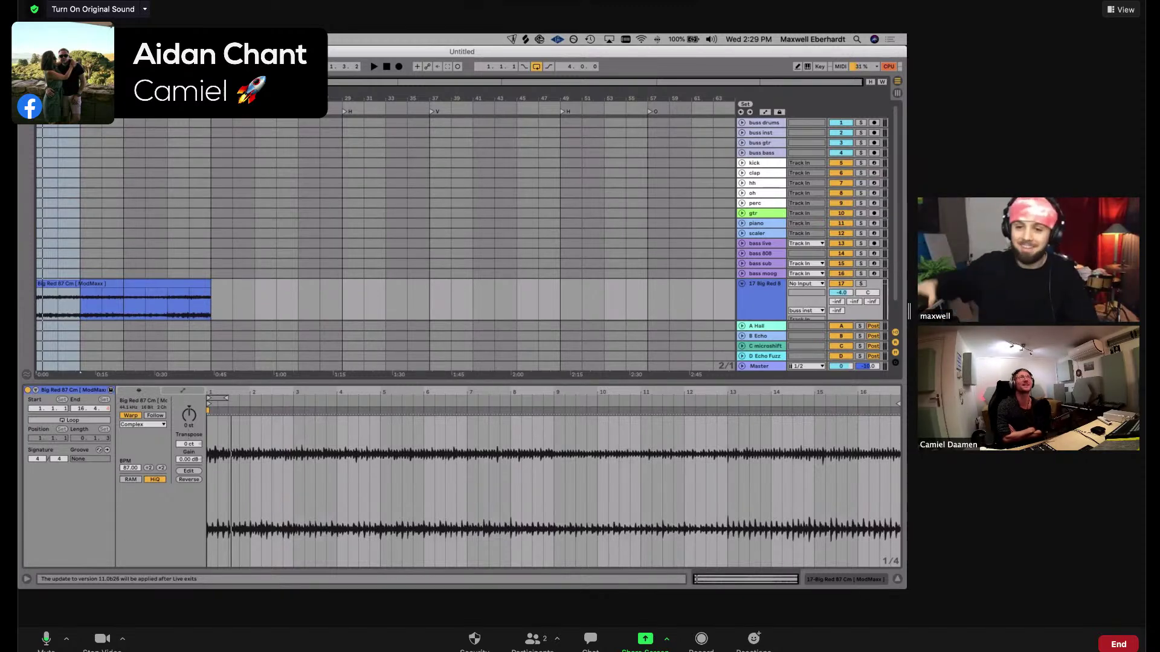
{"action": "key", "text": "plus"}
{"action": "key", "text": "plus"}
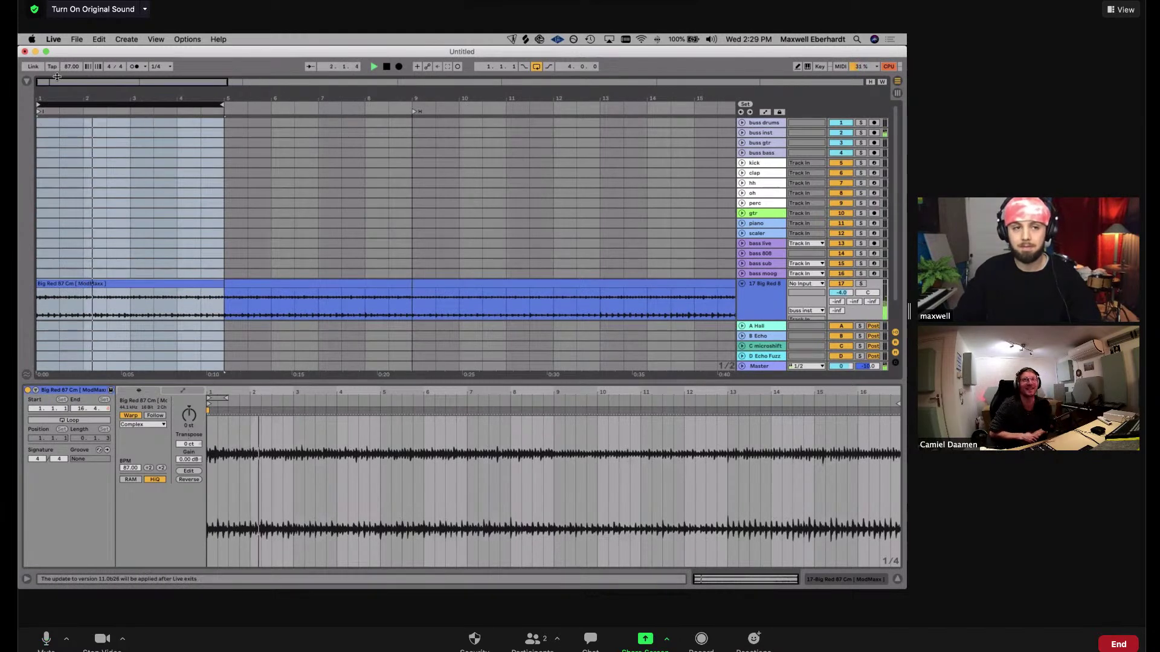
{"action": "left_click_drag", "start_coordinate": [220, 108], "coordinate": [406, 108]}
{"action": "key", "text": "XF86AudioRaiseVolume"}
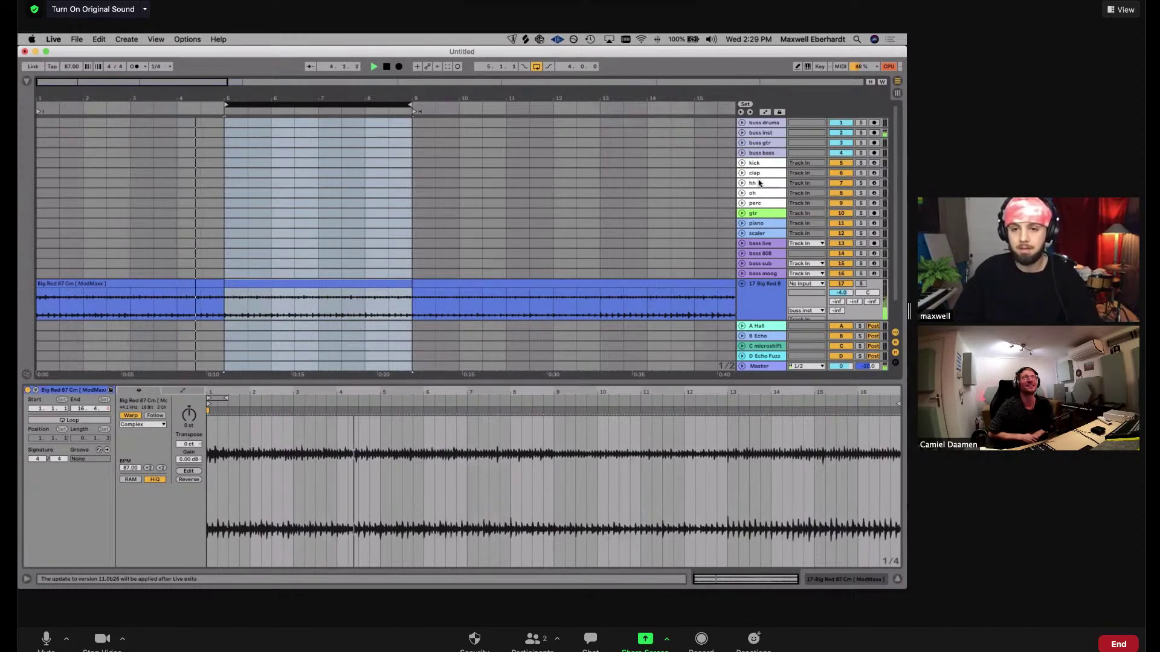
Create a two-bar MIDI clip on the clap track from bar 5 to bar 7
{"action": "left_click", "coordinate": [755, 173]}
{"action": "double_click", "coordinate": [238, 175]}
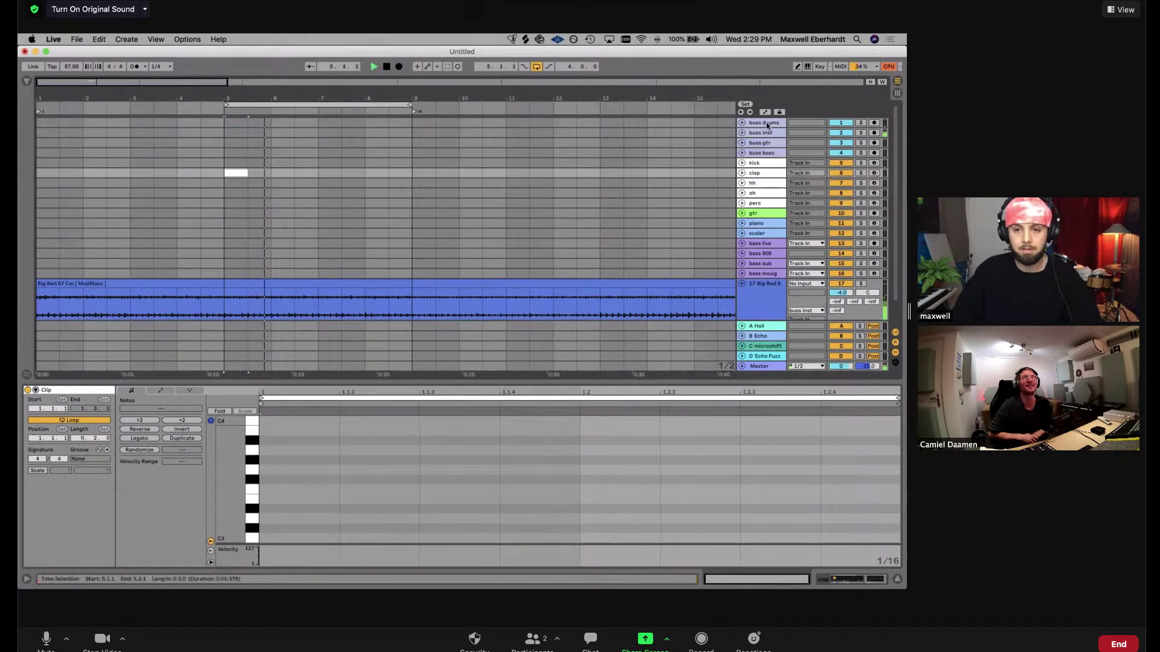
{"action": "left_click", "coordinate": [320, 173]}
{"action": "double_click", "coordinate": [229, 171]}
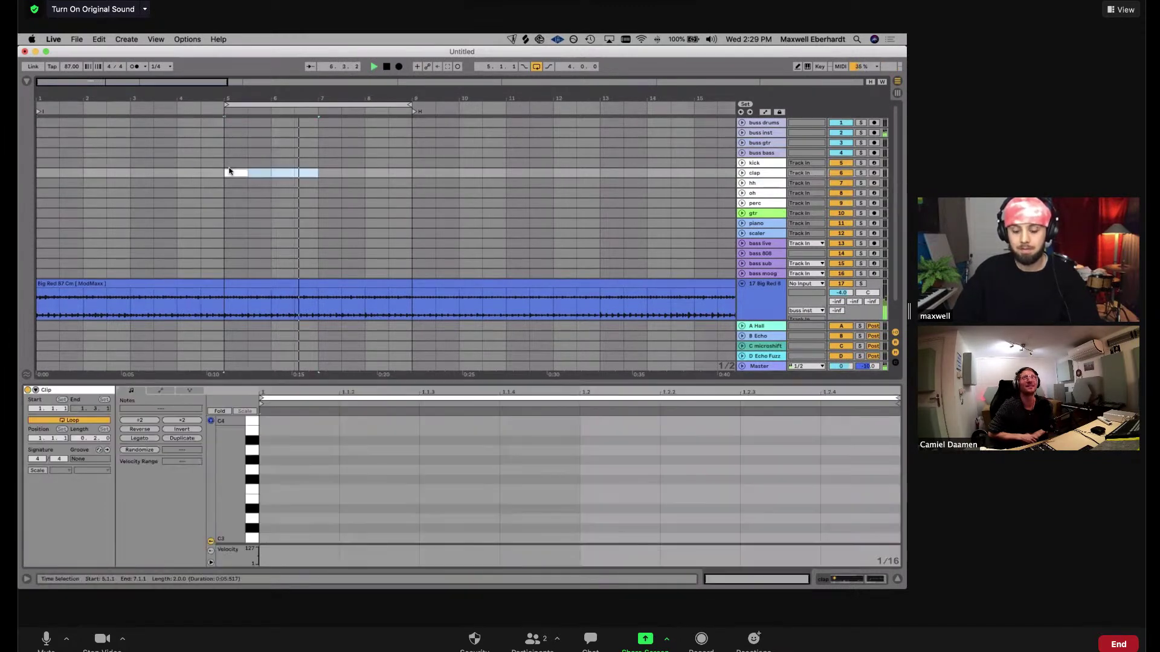
{"action": "key", "text": "space"}
{"action": "key", "text": "space"}
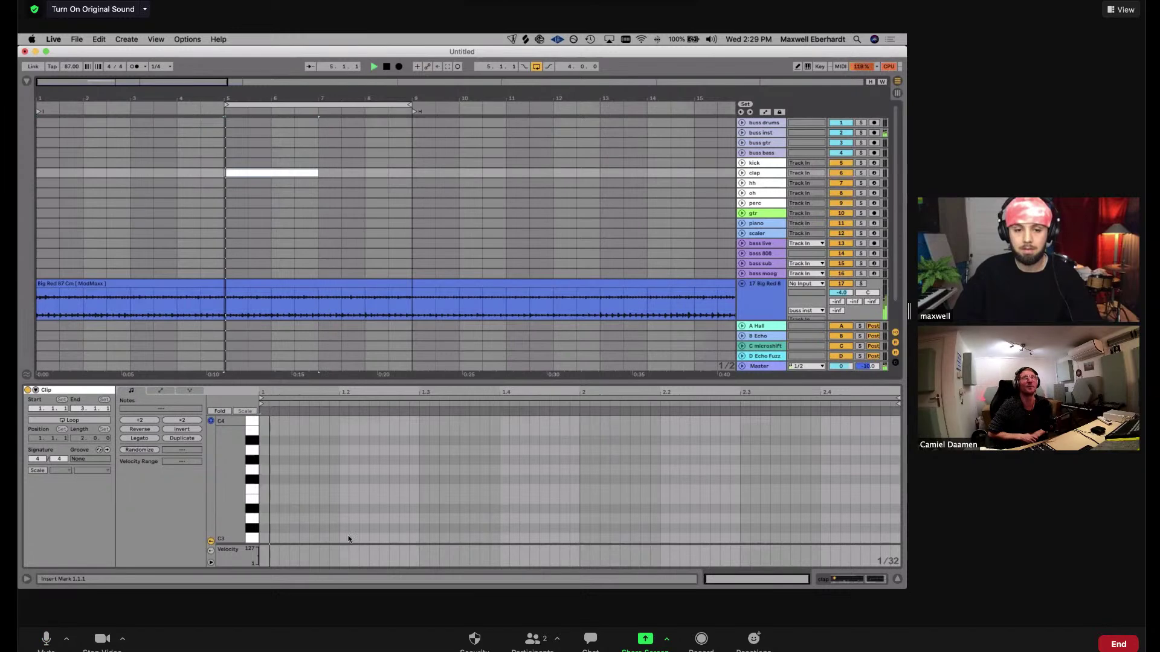
Add C3 clap notes on beats 2 and 4 of both bars in the clap clip
{"action": "double_click", "coordinate": [344, 538]}
{"action": "key", "text": "super+d"}
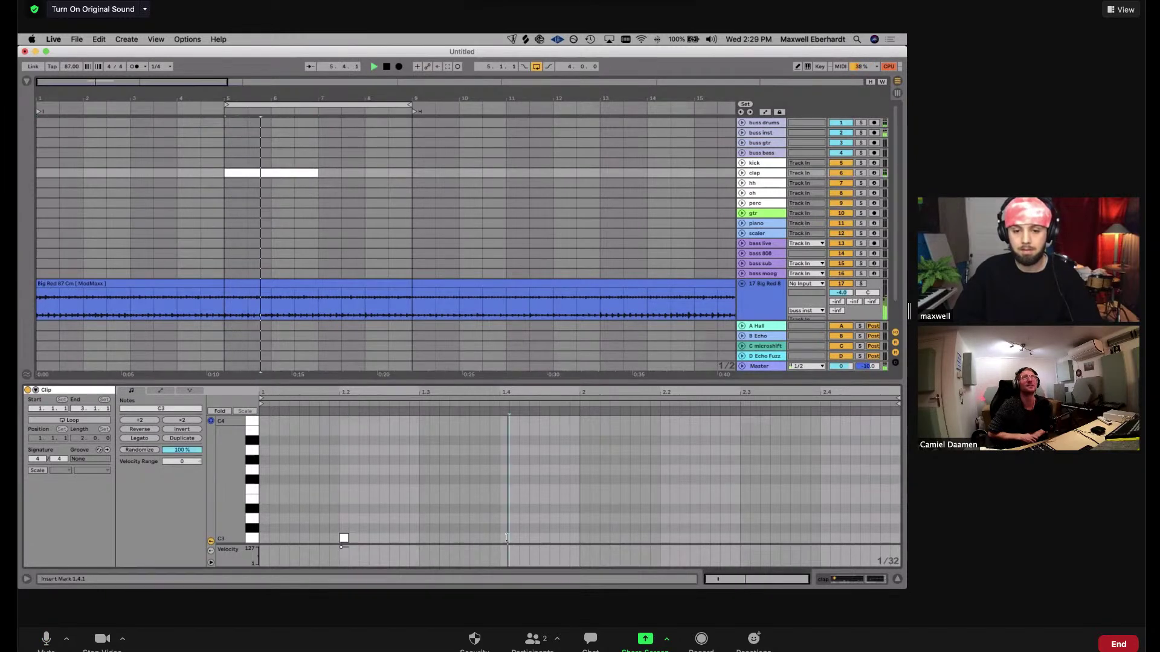
{"action": "key", "text": "space"}
{"action": "key", "text": "super+d"}
{"action": "key", "text": "super+d"}
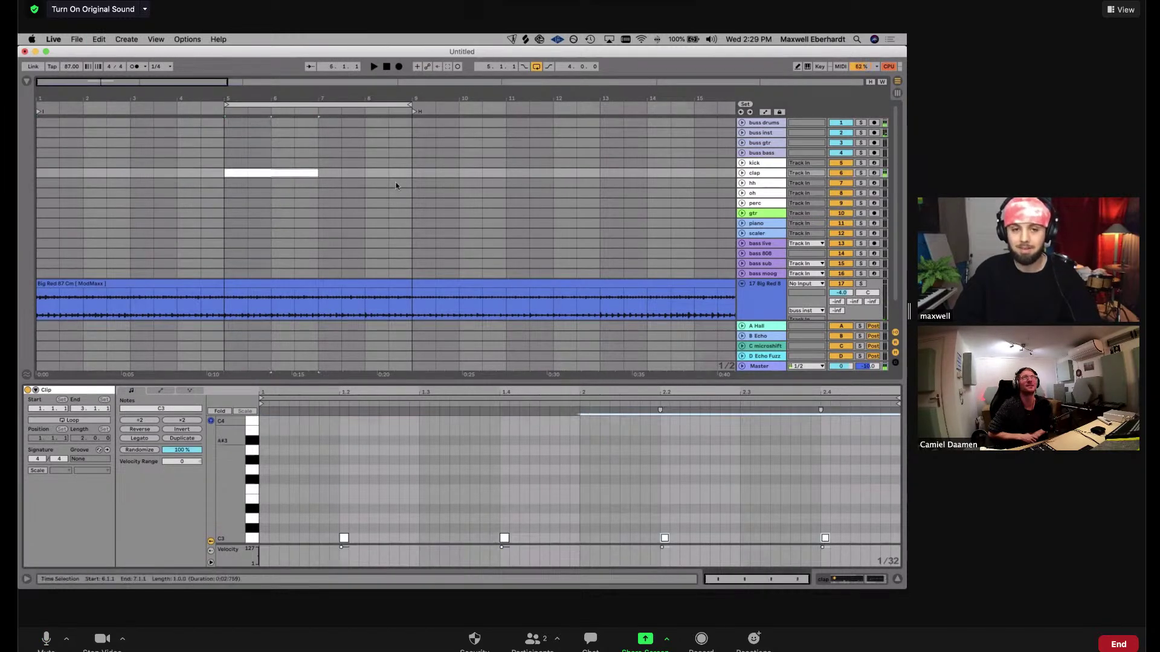
Duplicate the two-bar clap clip and consolidate both into one four-bar clip from bar 5 to bar 9
{"action": "left_click", "coordinate": [297, 173]}
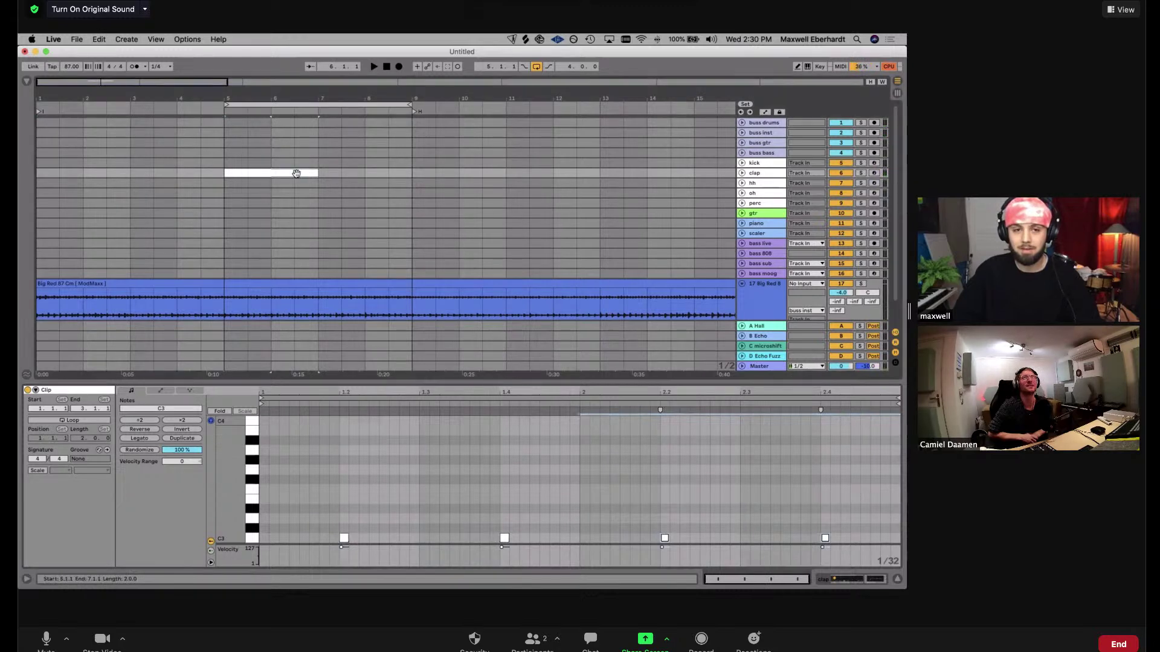
{"action": "key", "text": "super+d"}
{"action": "key", "text": "super+j"}
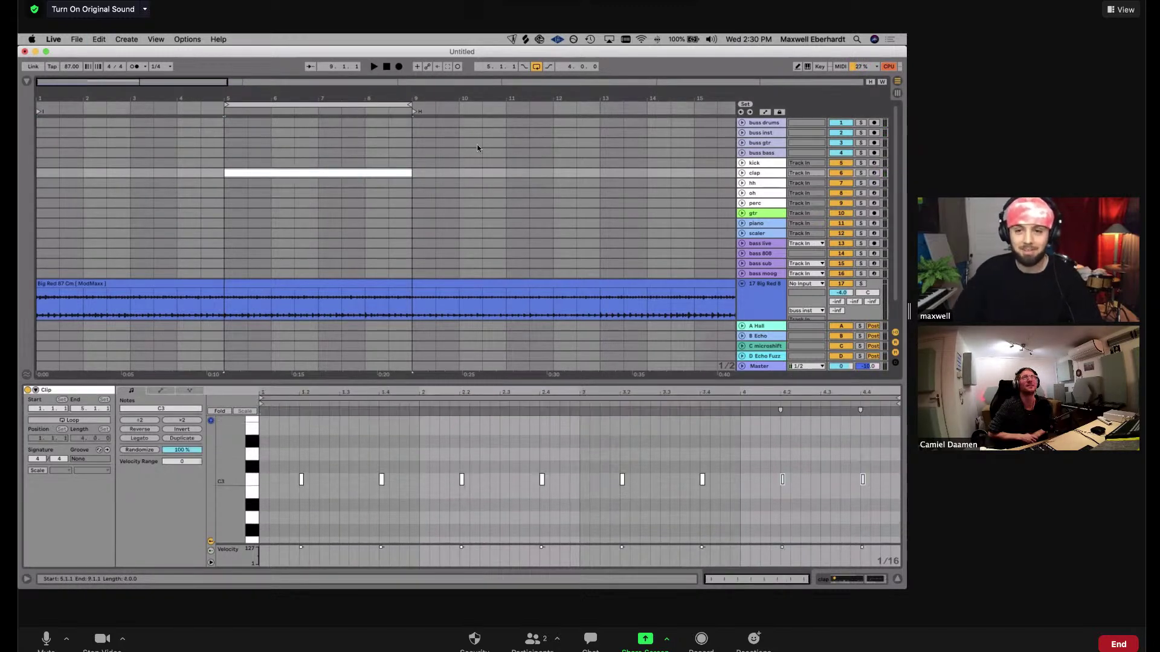
Play the loop and lower the clap track's volume to -4.0 dB
{"action": "key", "text": "space"}
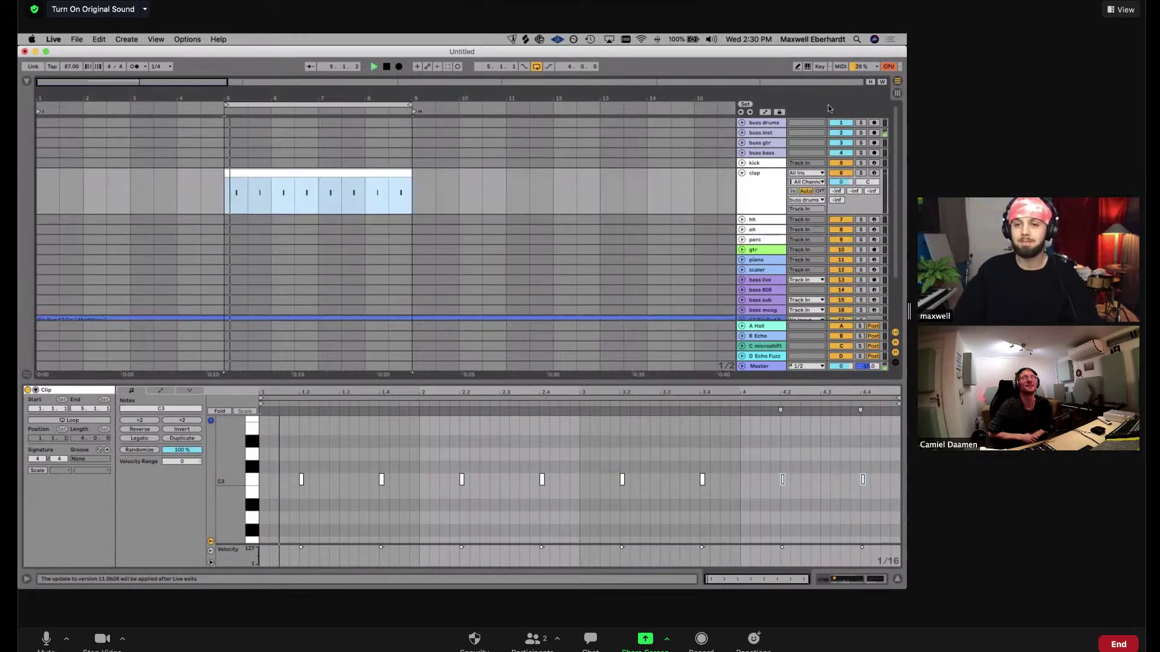
{"action": "left_click_drag", "start_coordinate": [841, 183], "coordinate": [841, 202]}
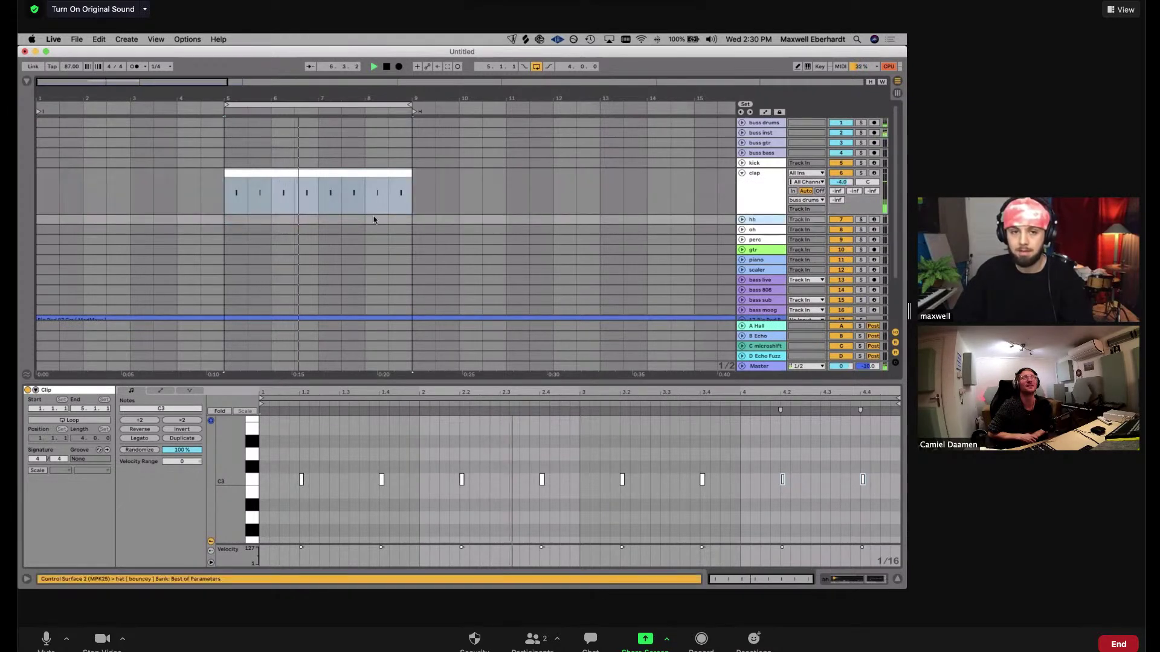
Create a two-bar MIDI clip on the hh track at bar 5 and shorten the loop region to bars 5 to 7
{"action": "left_click", "coordinate": [234, 217]}
{"action": "key", "text": "super+shift+m"}
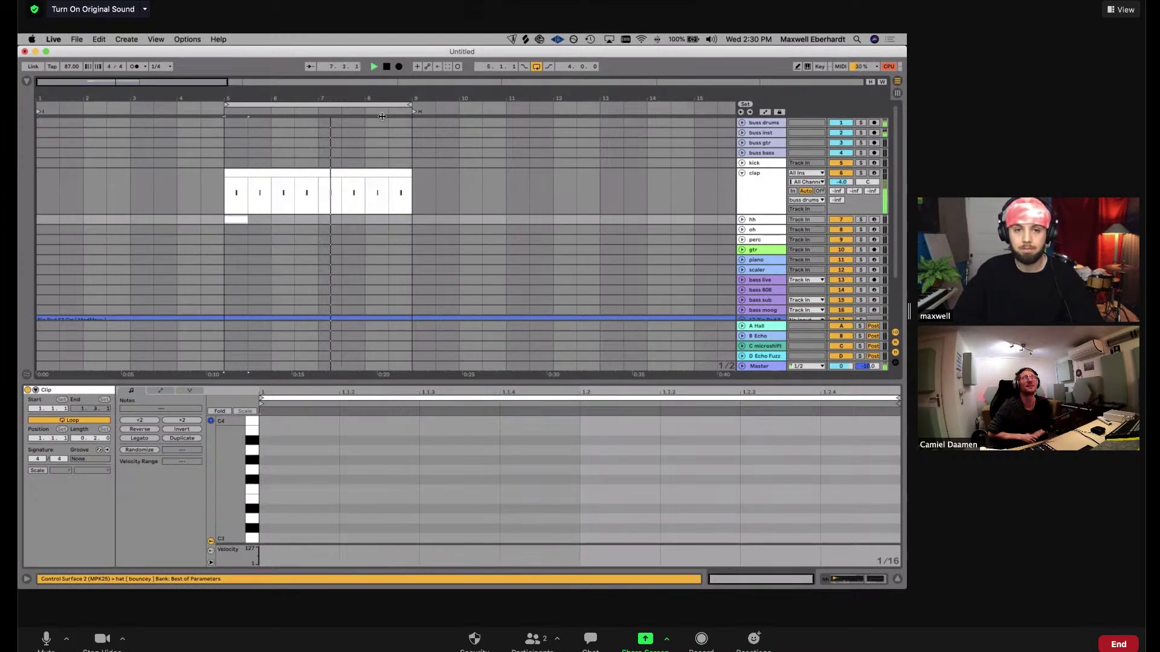
{"action": "left_click", "coordinate": [319, 219], "text": "shift"}
{"action": "key", "text": "super+l"}
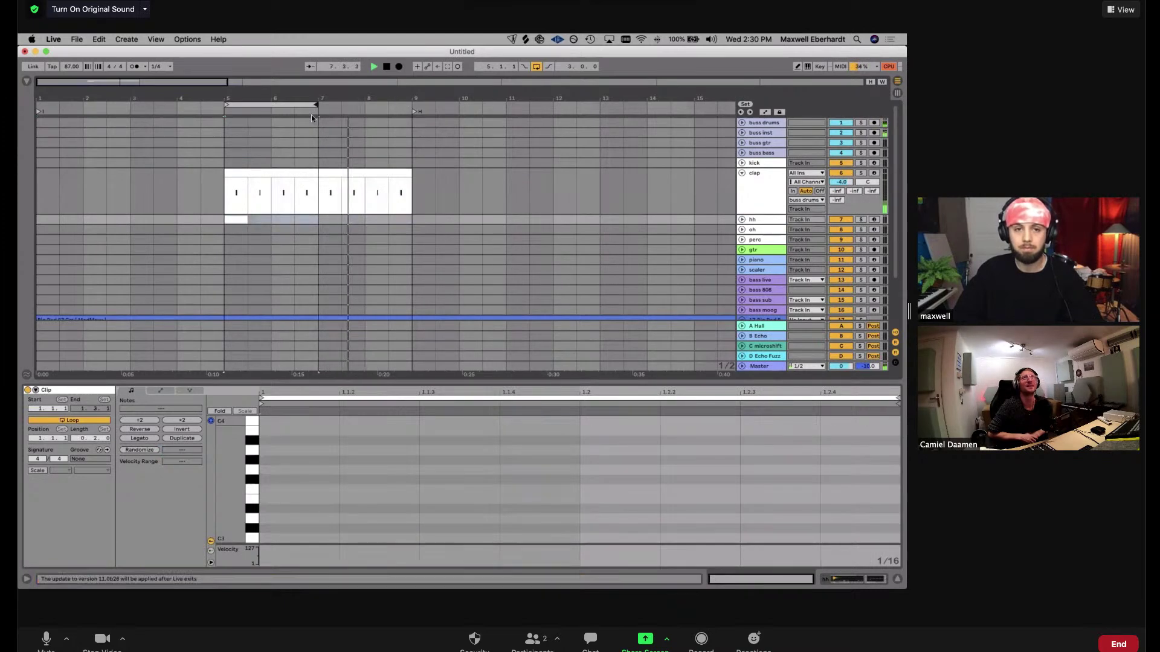
{"action": "left_click", "coordinate": [236, 218]}
{"action": "key", "text": "super+j"}
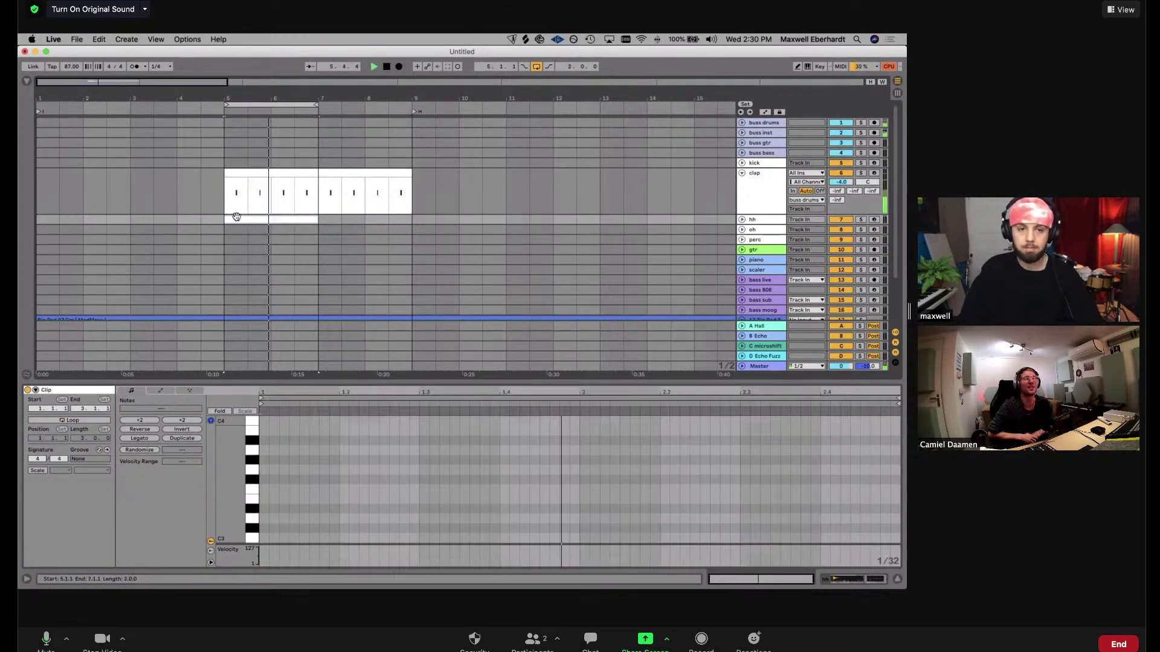
Draw C3 hi-hat notes in the hh clip at 1.1.1, 1.1.2, 1.1.4, 1.2.2, 1.2.4, 1.3.1, 1.3.2, 1.3.4, 1.4.1 and 1.4.2
{"action": "double_click", "coordinate": [267, 540]}
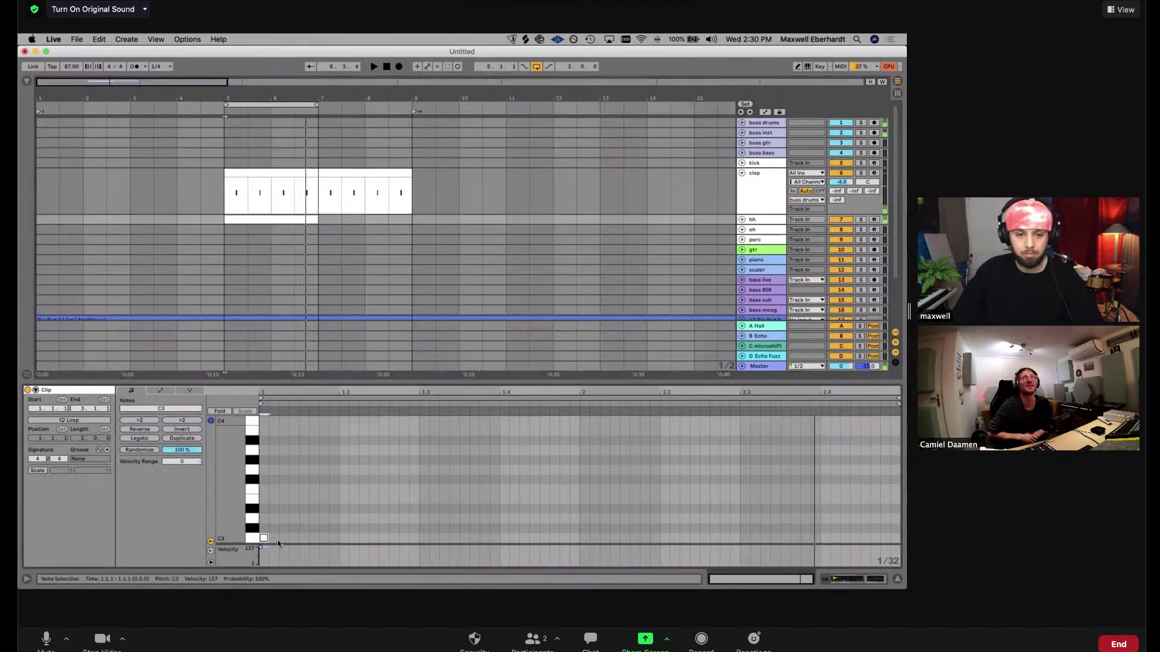
{"action": "double_click", "coordinate": [304, 540]}
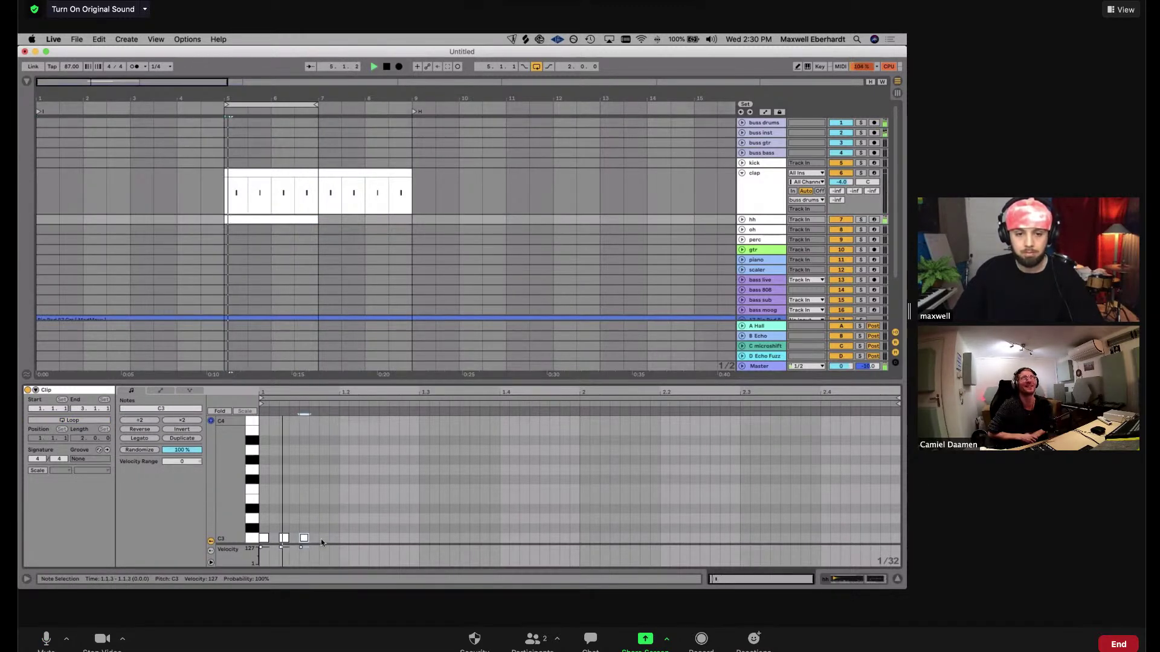
{"action": "key", "text": "space"}
{"action": "double_click", "coordinate": [304, 538]}
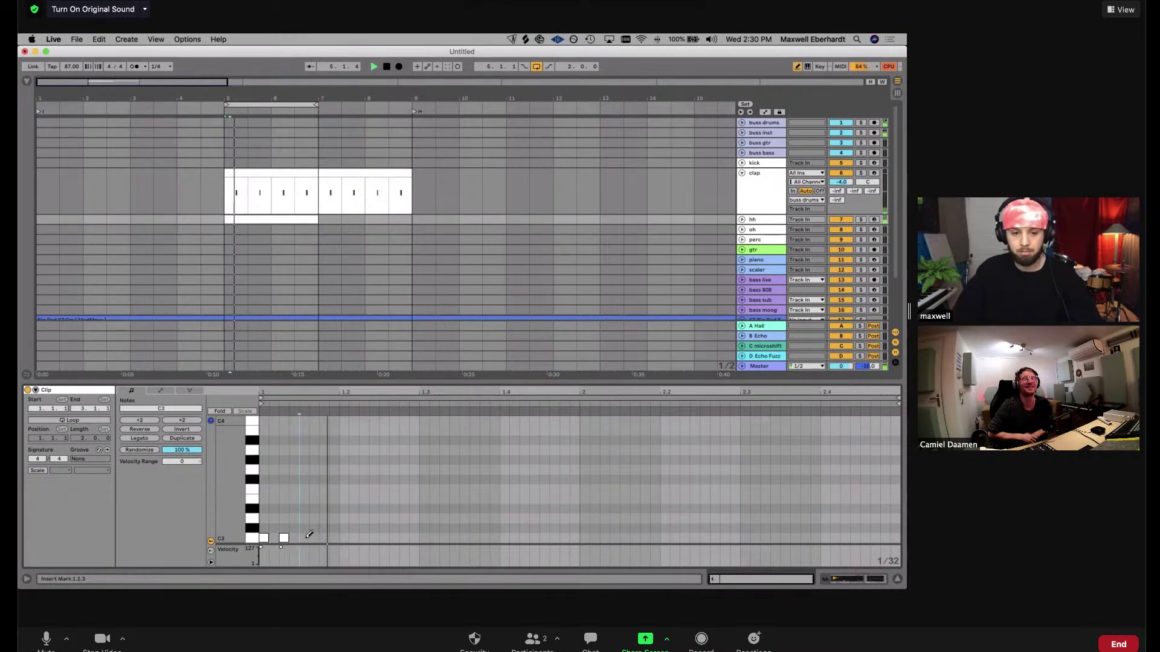
{"action": "left_click", "coordinate": [325, 538]}
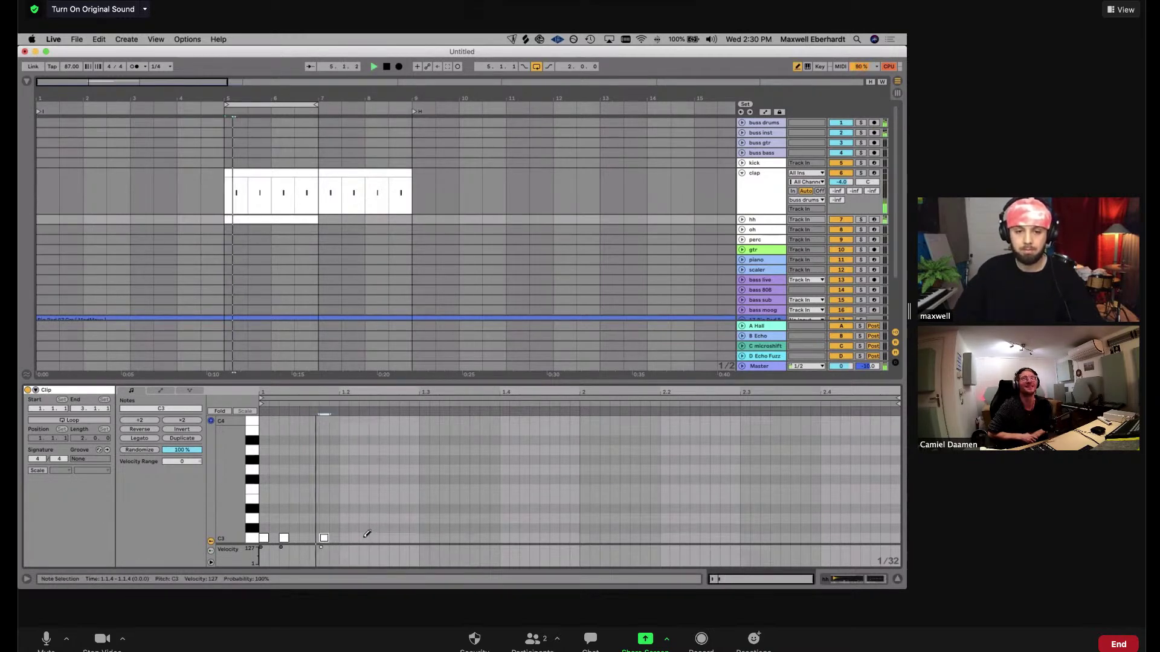
{"action": "left_click", "coordinate": [411, 538]}
{"action": "left_click", "coordinate": [429, 538]}
{"action": "left_click", "coordinate": [445, 538]}
{"action": "left_click", "coordinate": [485, 537]}
{"action": "left_click", "coordinate": [505, 538]}
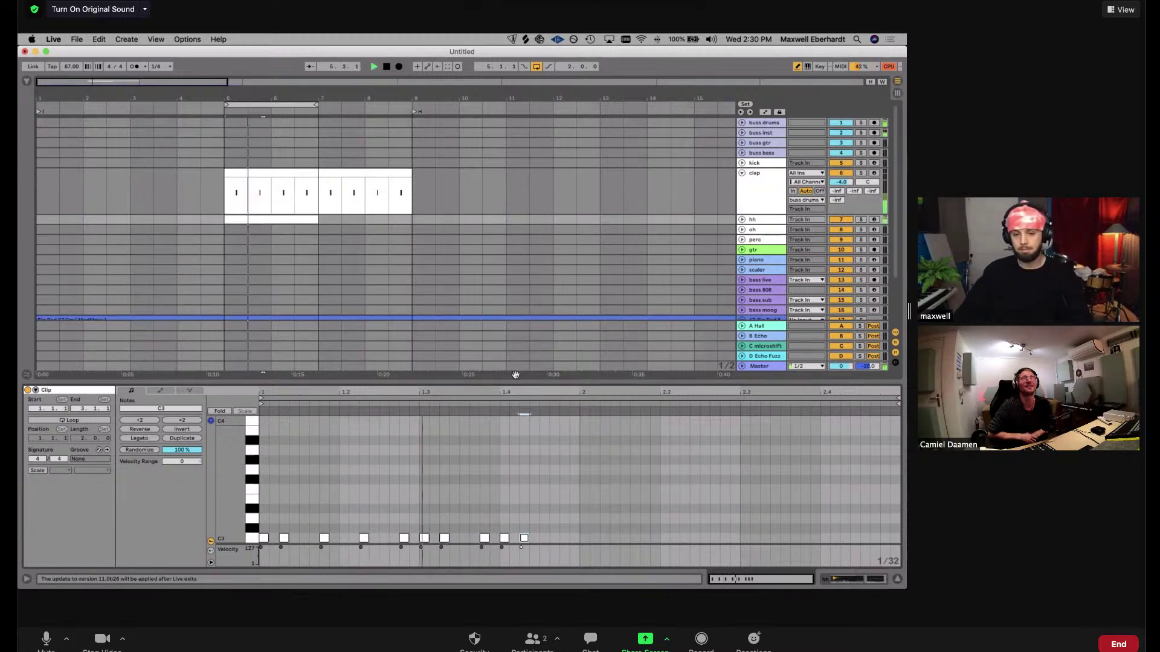
Rework the end of bar 1 by removing the hat at 1.4.1 and placing C3 hats at 1.4.2 and 1.4.4
{"action": "key", "text": "plus"}
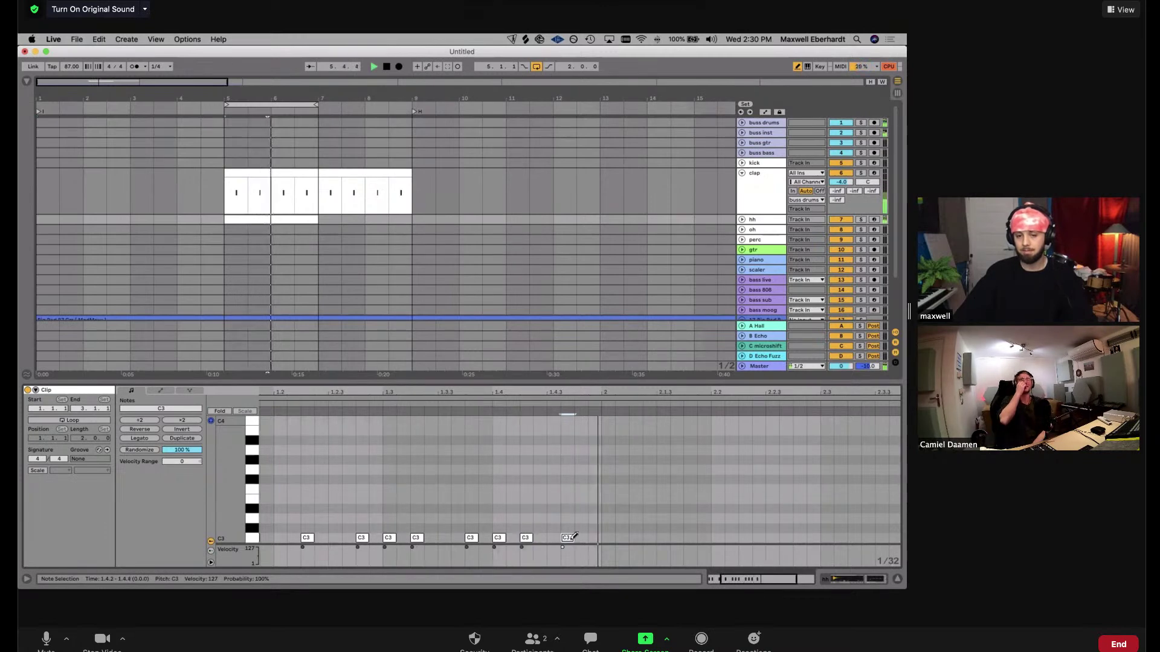
{"action": "left_click", "coordinate": [576, 538]}
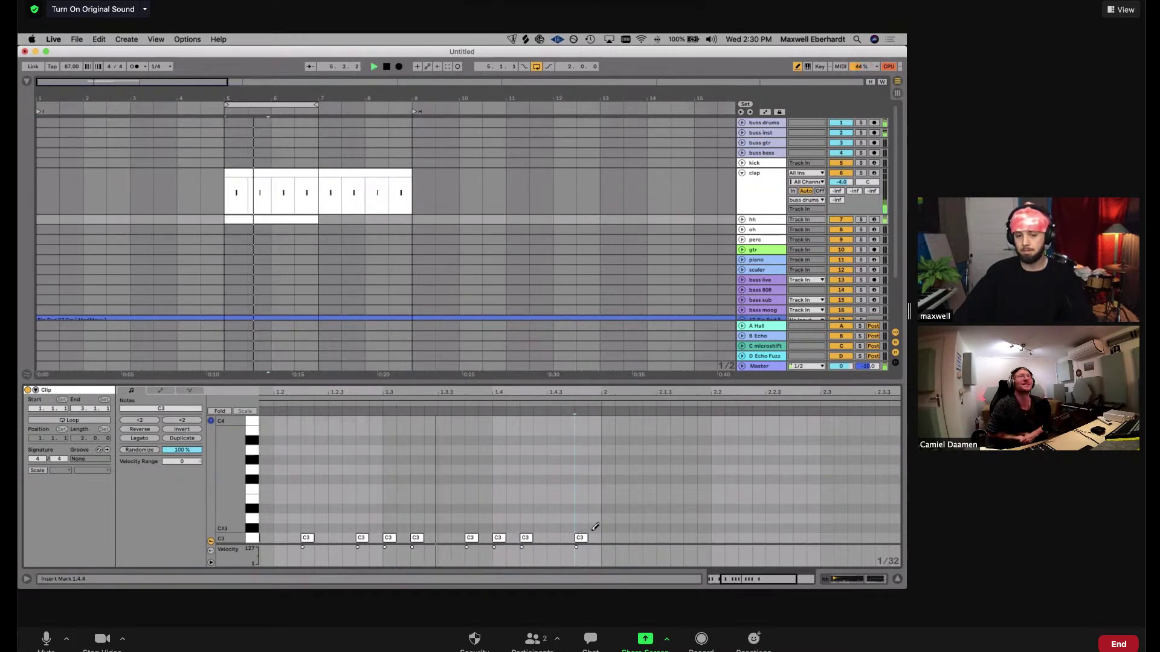
{"action": "left_click", "coordinate": [526, 537]}
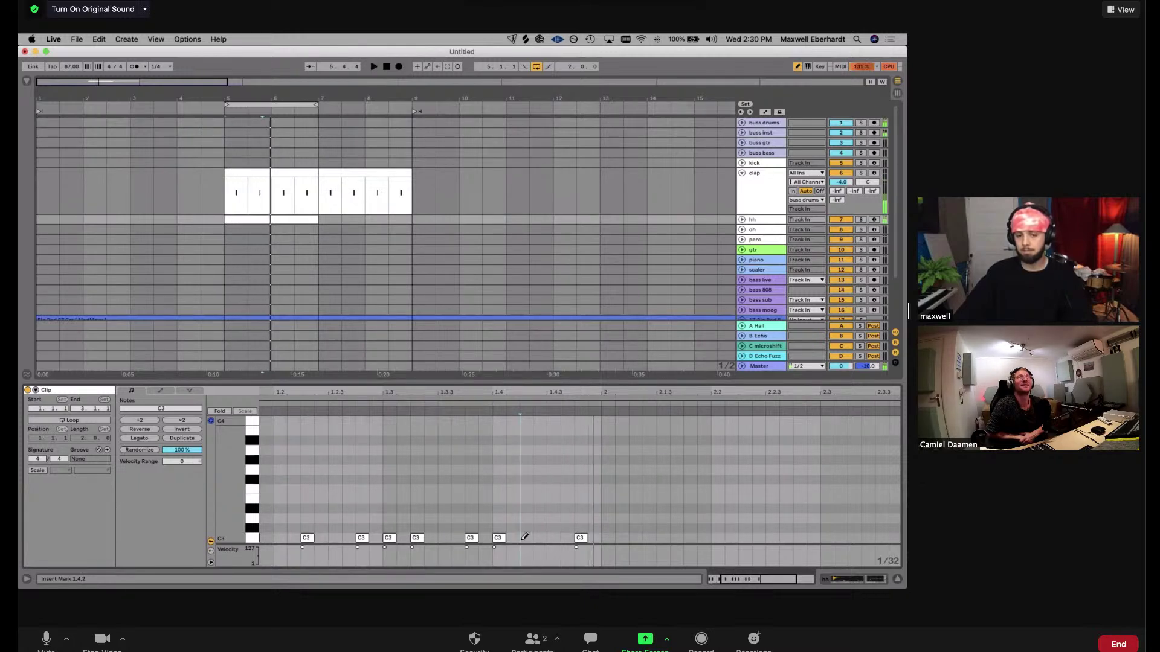
{"action": "left_click_drag", "start_coordinate": [499, 538], "coordinate": [526, 538]}
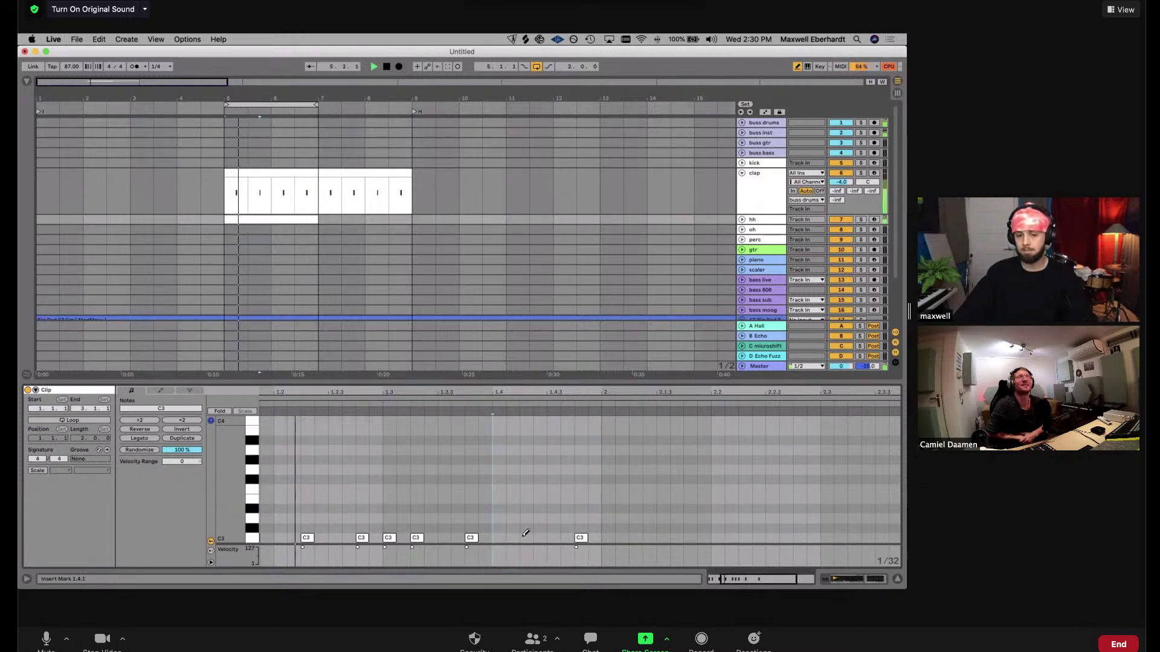
Add C3 hats in bar 2 at 2.1.1, 2.1.2, 2.1.4, 2.2.2, 2.2.4 and 2.3.1, using a 1/16 grid from 2.2.2 onward
{"action": "left_click", "coordinate": [607, 538]}
{"action": "left_click", "coordinate": [635, 538]}
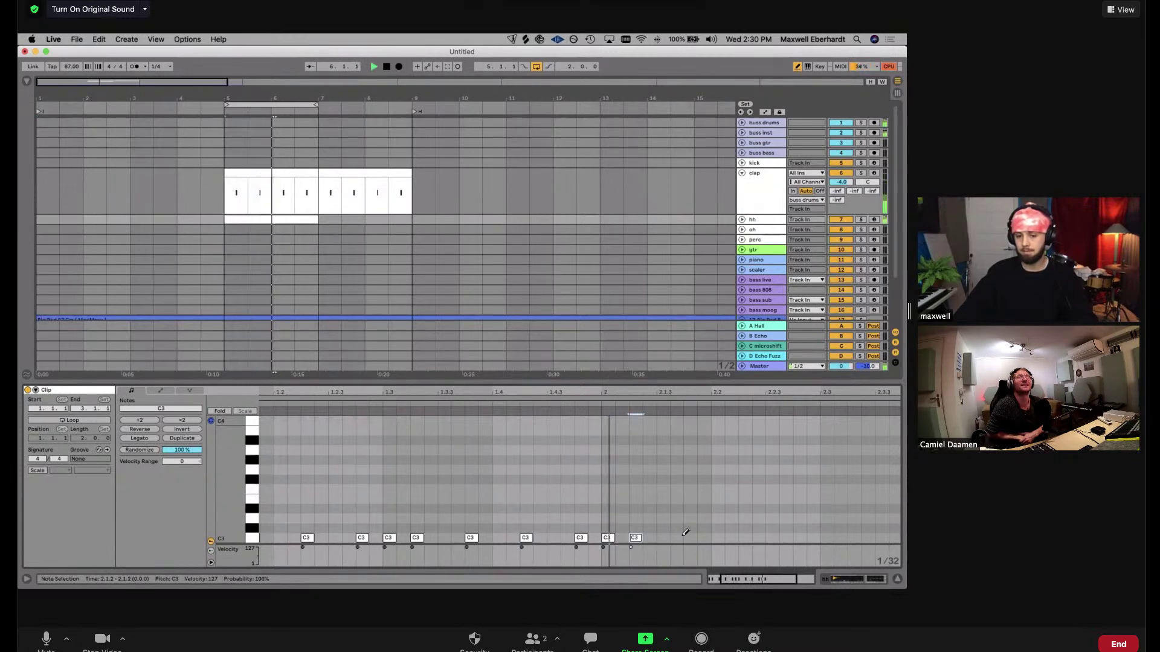
{"action": "left_click", "coordinate": [688, 538]}
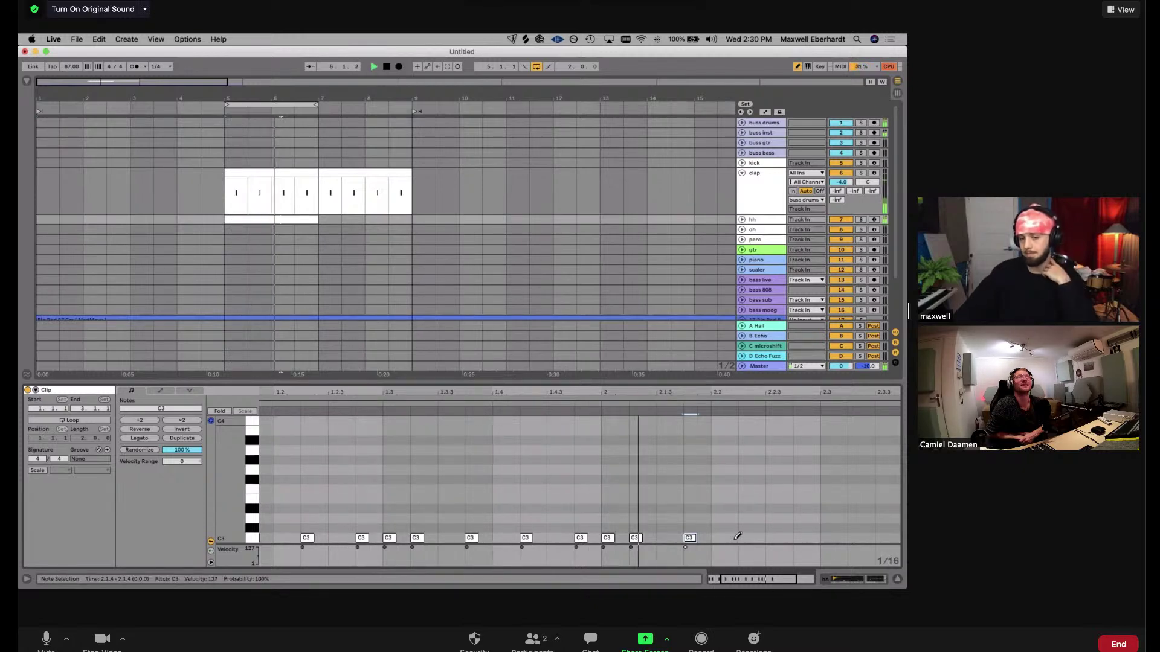
{"action": "left_click", "coordinate": [746, 538]}
{"action": "left_click", "coordinate": [815, 538]}
{"action": "left_click", "coordinate": [831, 537]}
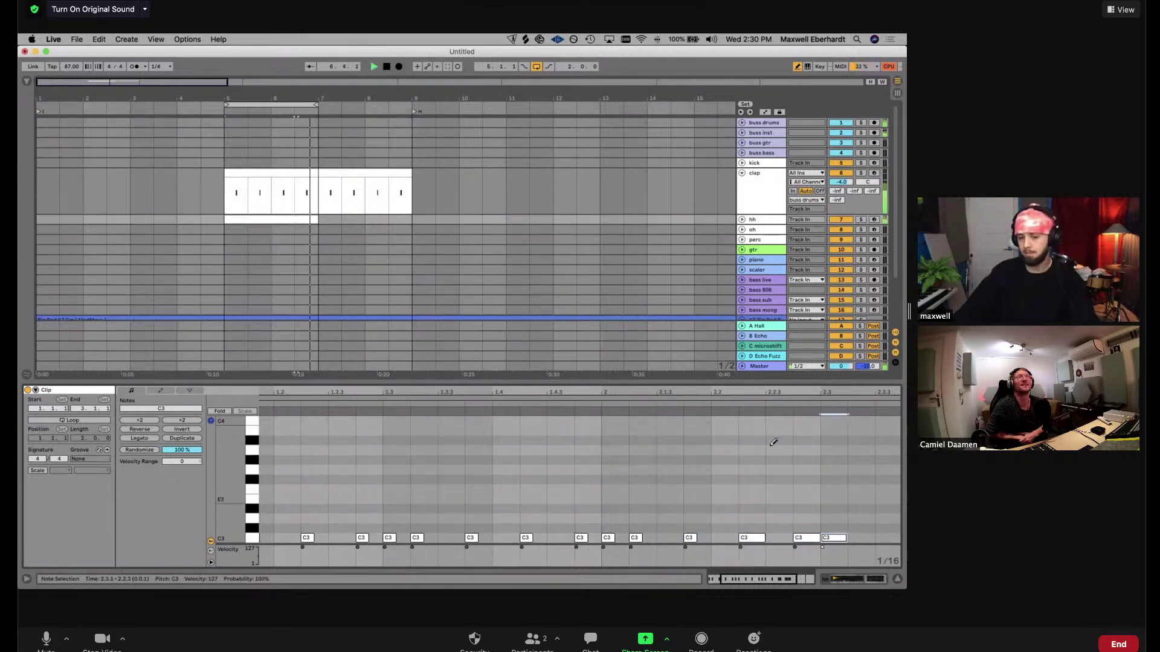
Finish bar 2 with C3 hats at 2.3.2, 2.3.4 and 2.4.2 and a roll of three 1/32 notes from 2.4.3
{"action": "left_click_drag", "start_coordinate": [751, 399], "coordinate": [701, 413]}
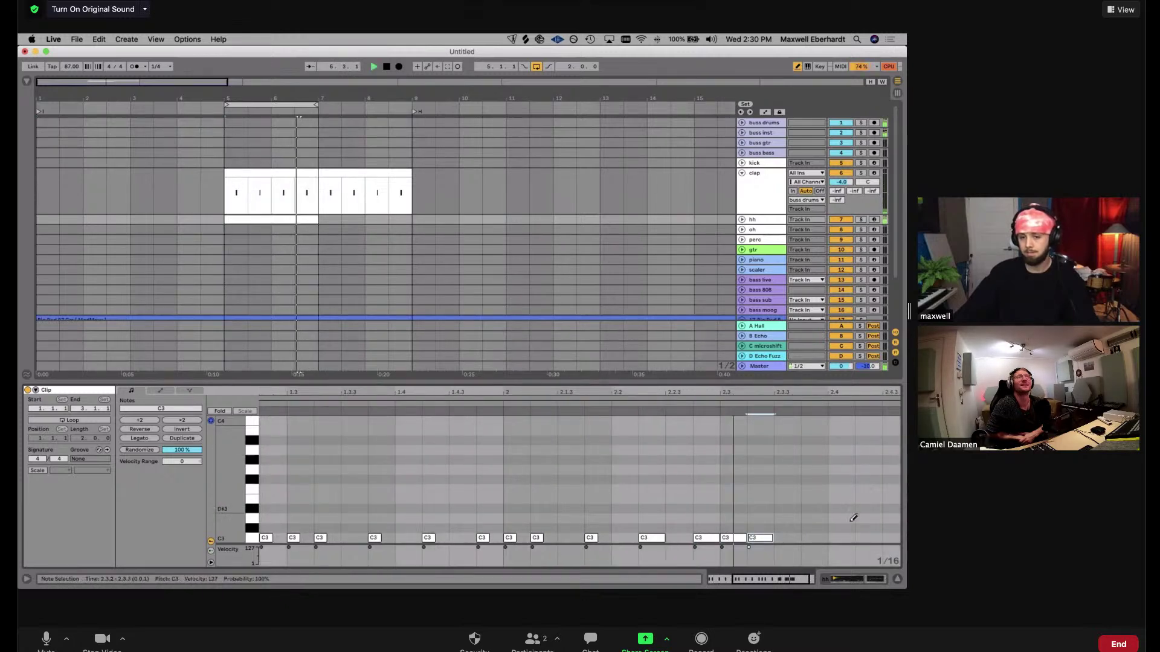
{"action": "left_click", "coordinate": [817, 528]}
{"action": "key", "text": "Down"}
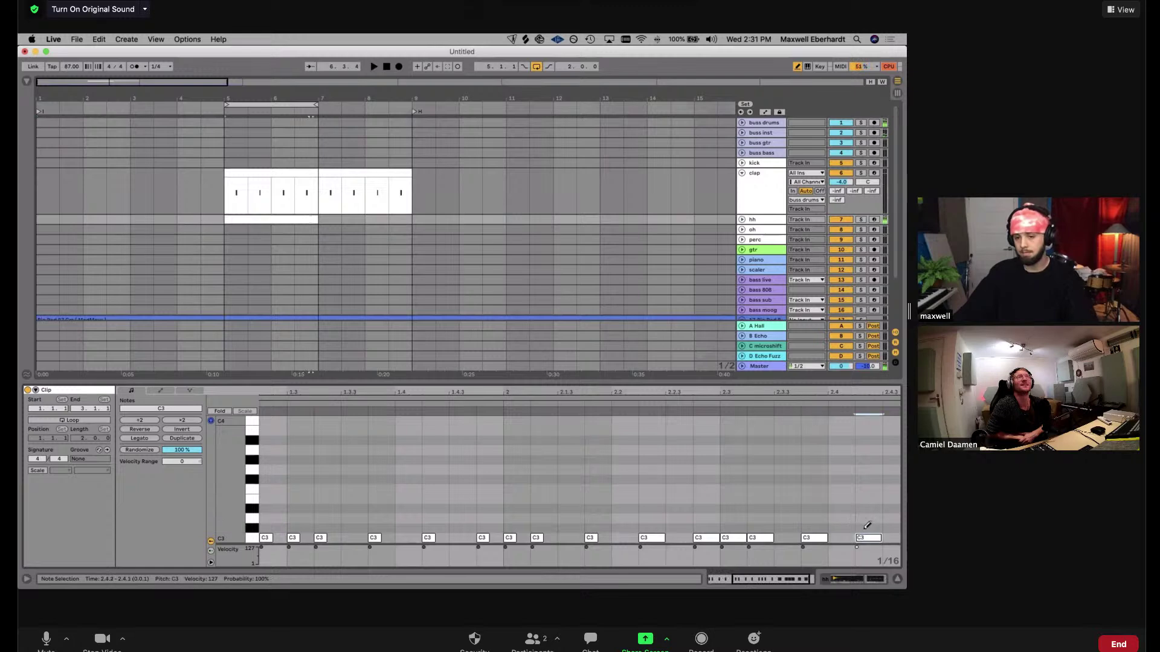
{"action": "left_click_drag", "start_coordinate": [820, 405], "coordinate": [787, 406]}
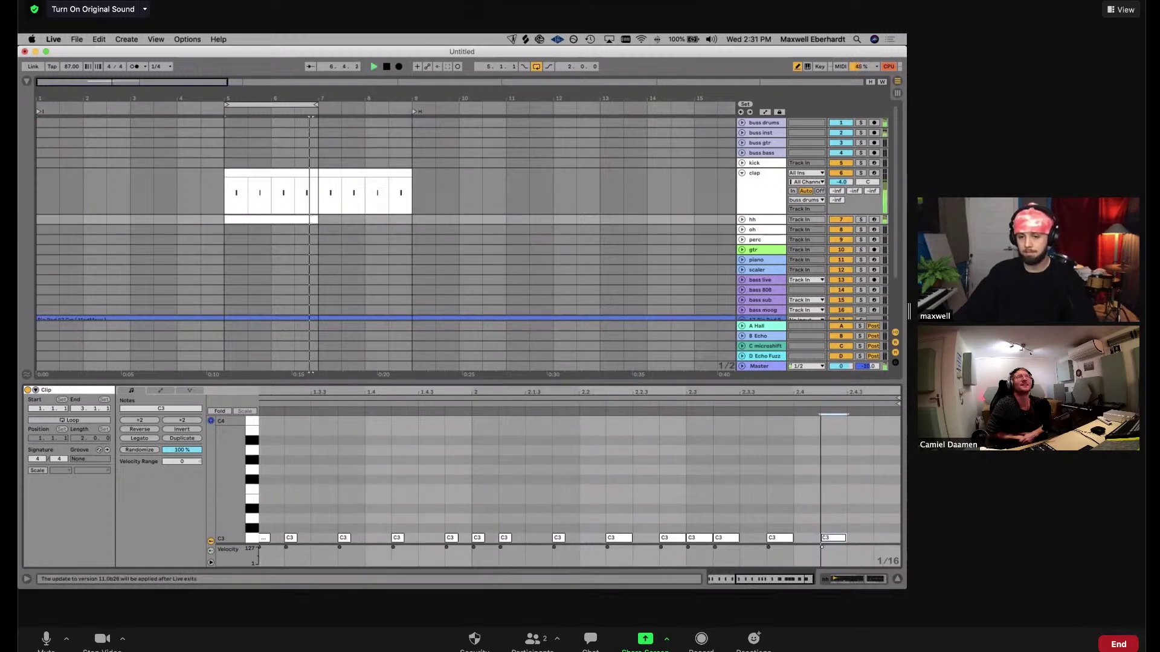
{"action": "left_click_drag", "start_coordinate": [851, 537], "coordinate": [869, 537]}
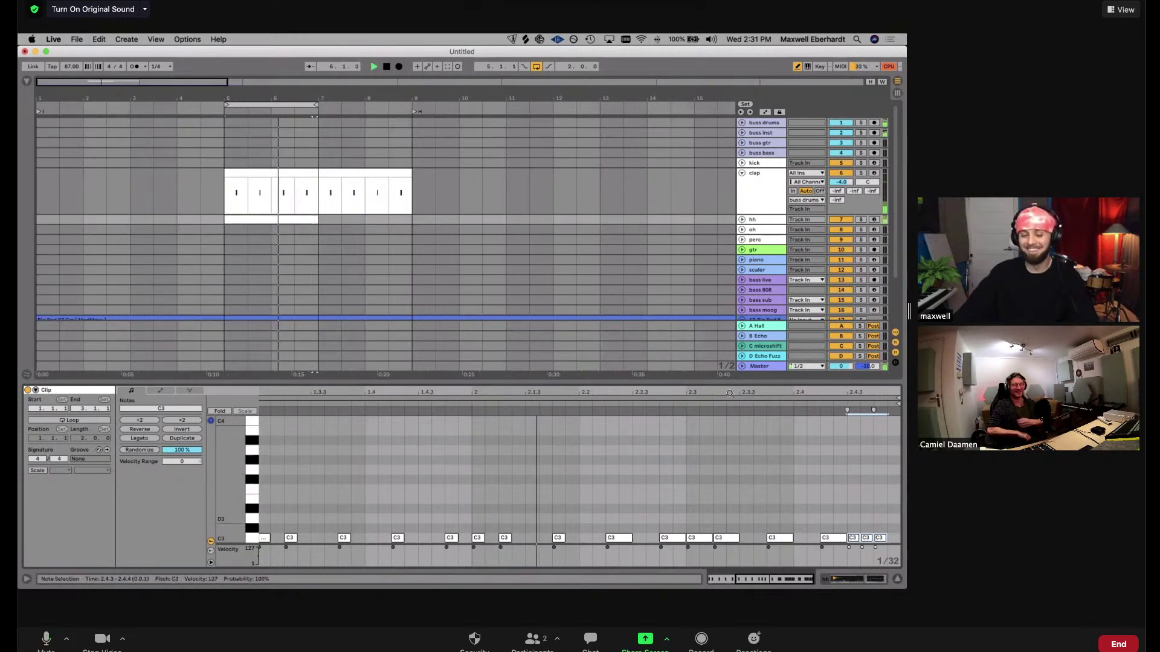
Lower the hh track's volume to -2.0 dB and duplicate its two-bar clip into bars 7 to 9
{"action": "left_click", "coordinate": [742, 220]}
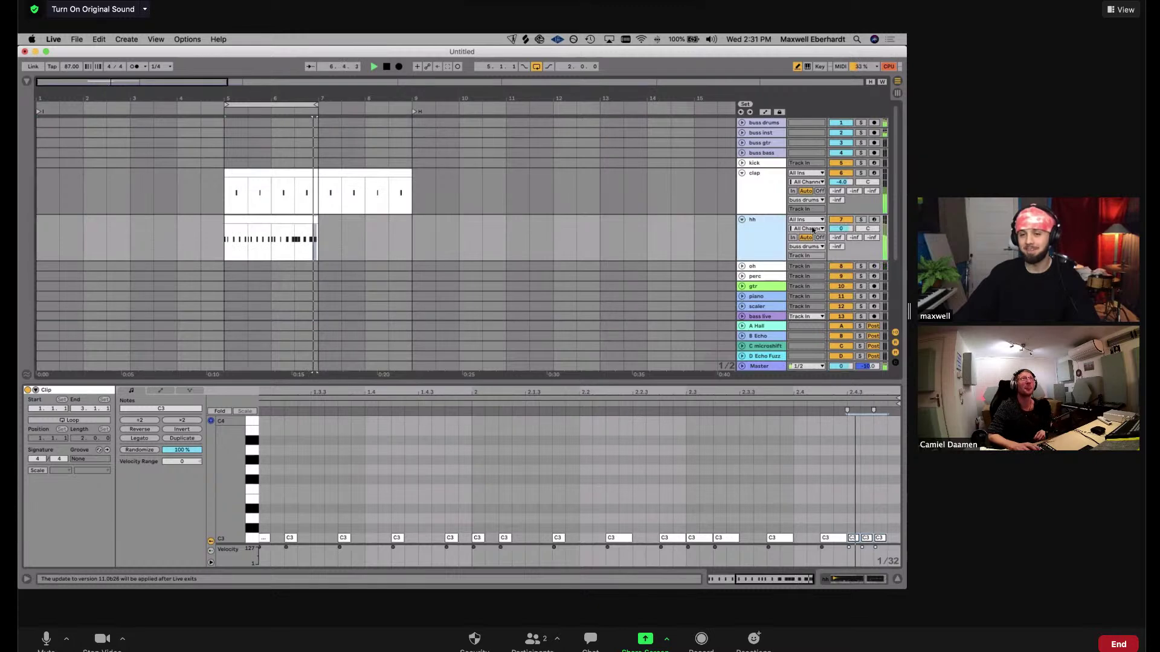
{"action": "left_click", "coordinate": [271, 218]}
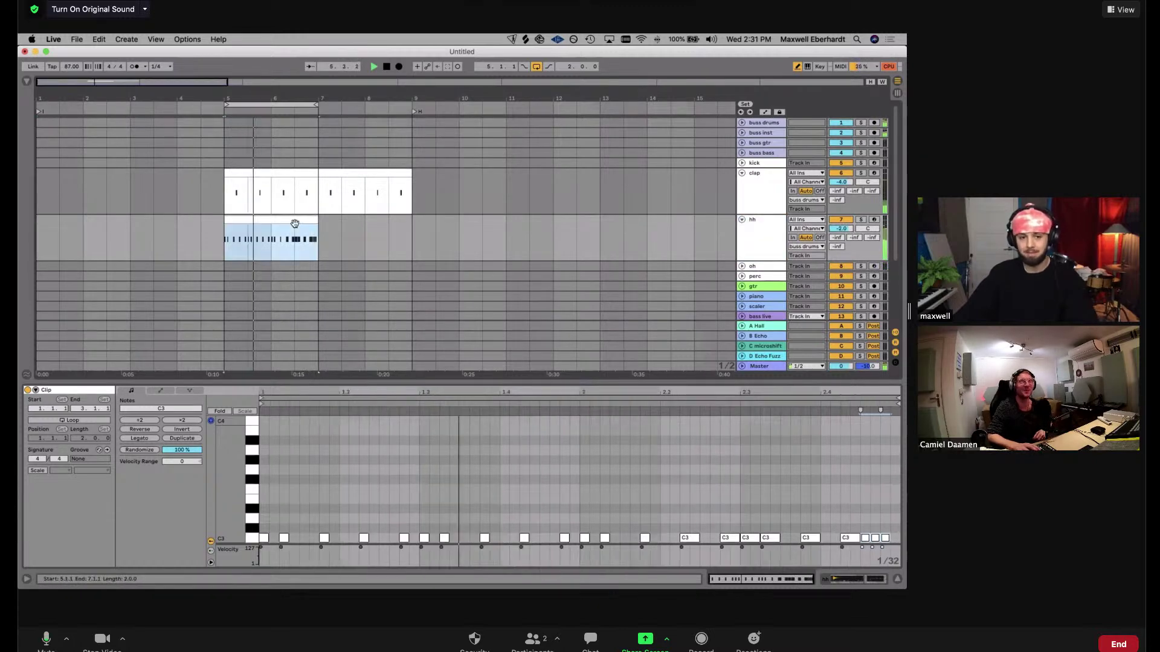
{"action": "key", "text": "super+d"}
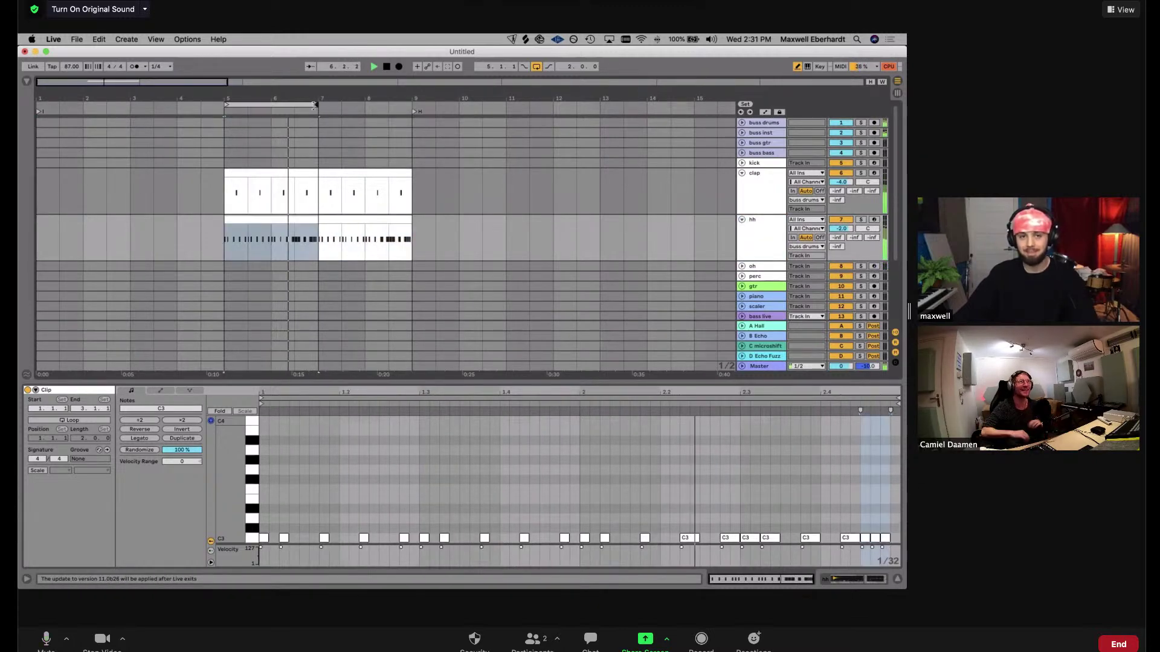
Extend the loop region to bar 9 and record a MIDI bass line on the armed bass 808 track from bar 5
{"action": "left_click_drag", "start_coordinate": [319, 105], "coordinate": [411, 106]}
{"action": "scroll", "coordinate": [722, 259], "scroll_direction": "down", "scroll_amount": 4}
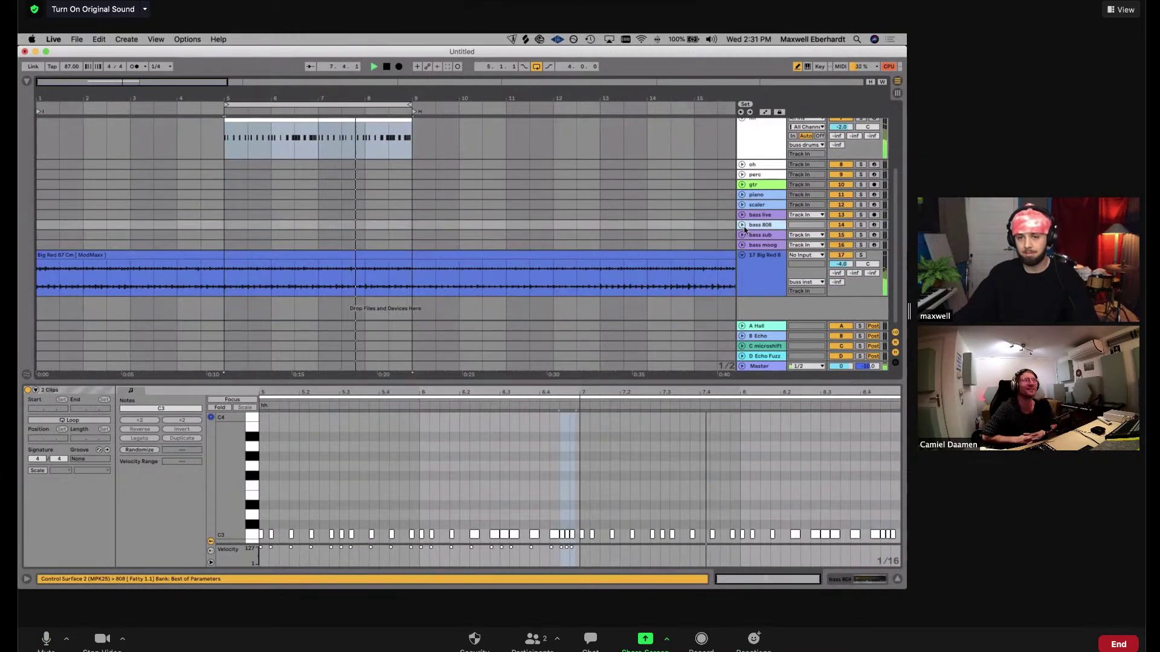
{"action": "left_click", "coordinate": [741, 225]}
{"action": "left_click", "coordinate": [761, 235]}
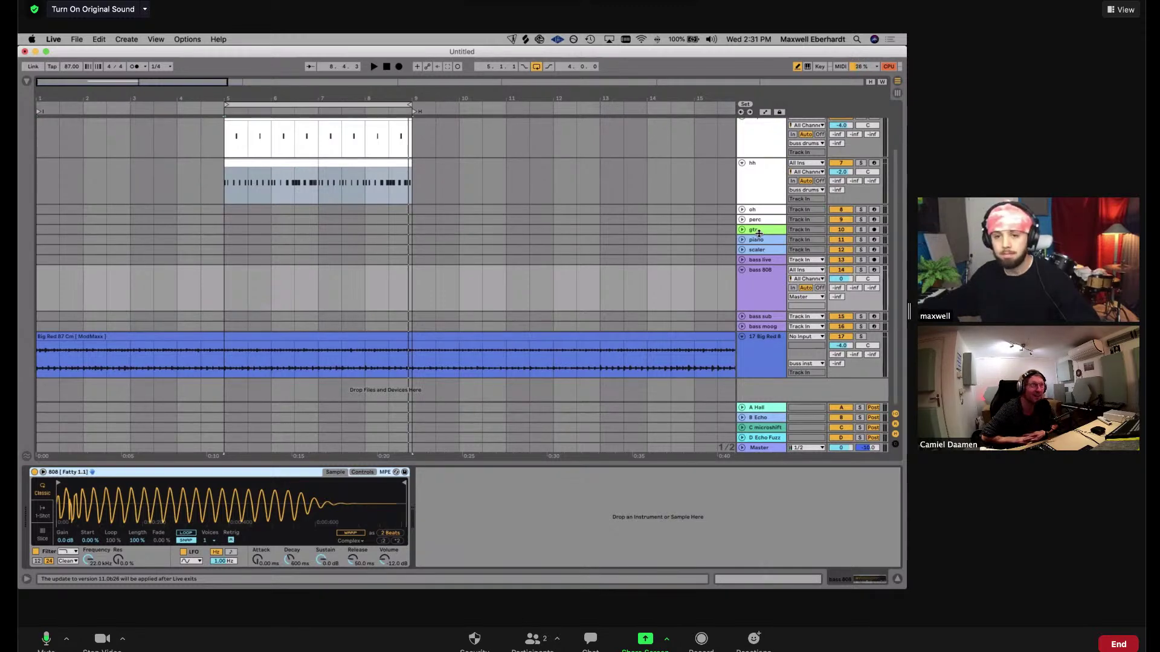
{"action": "left_click", "coordinate": [874, 270]}
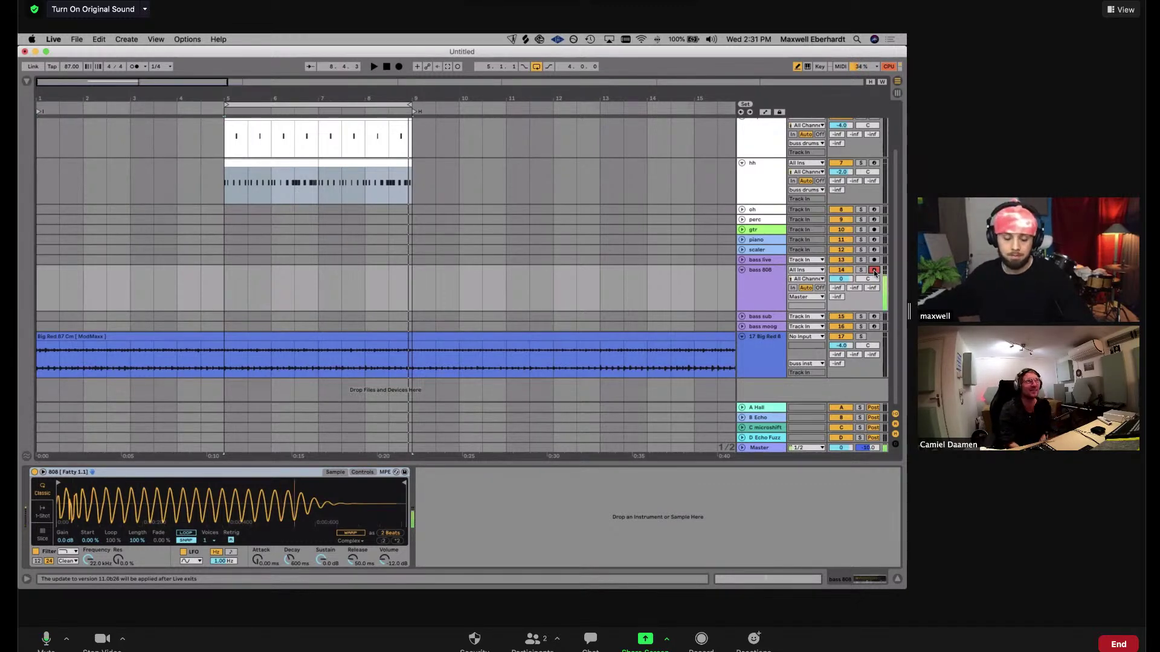
{"action": "key", "text": "F9"}
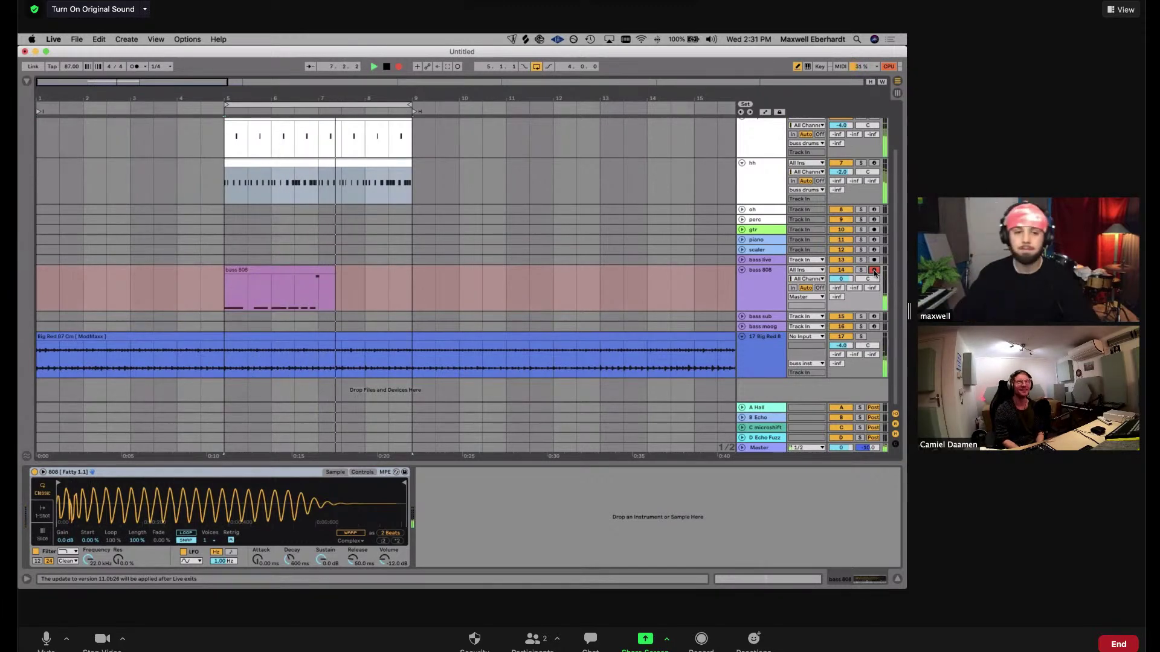
Open the recorded bass 808 clip's notes and trim the clip to two bars, ending at bar 7
{"action": "left_click", "coordinate": [265, 286]}
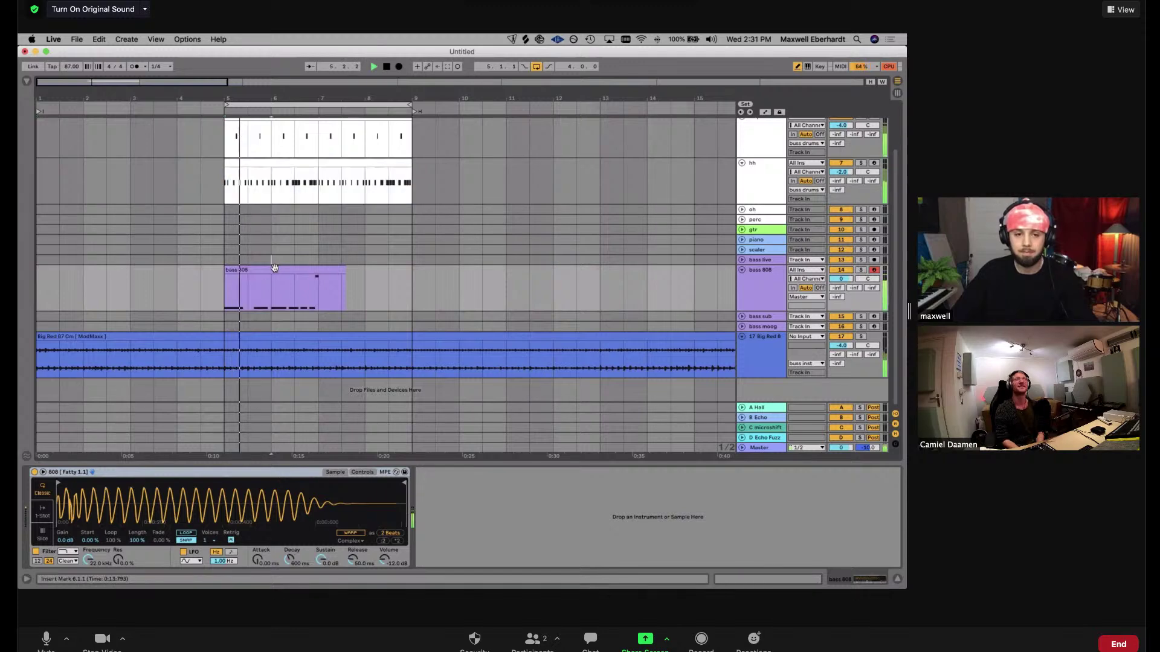
{"action": "double_click", "coordinate": [263, 283]}
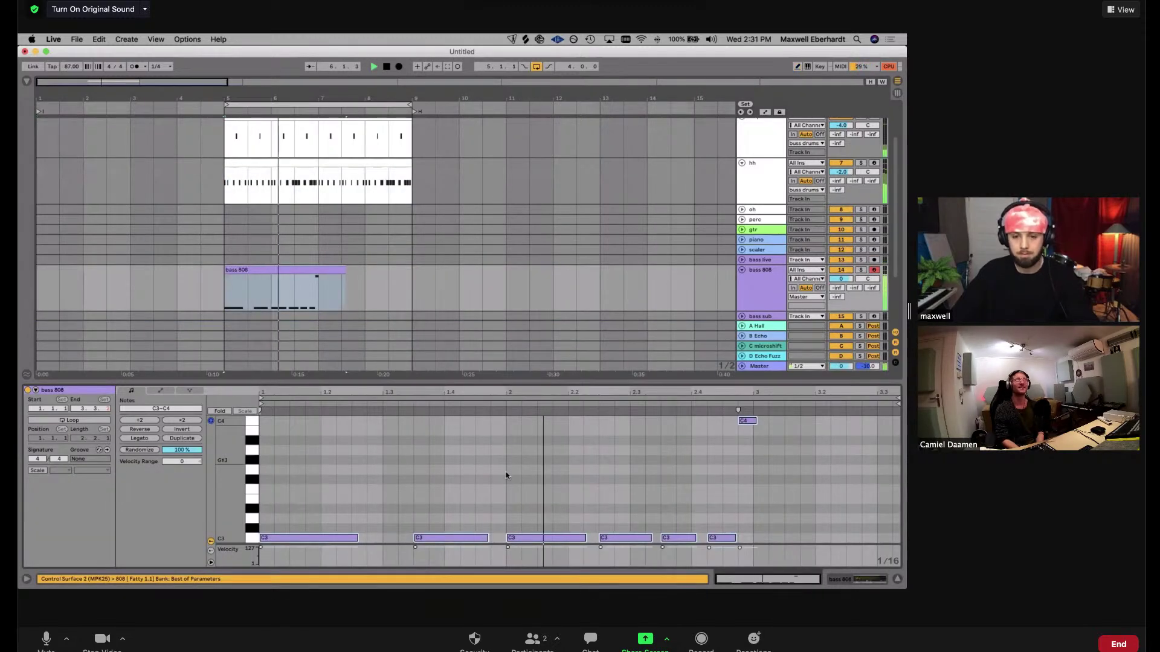
{"action": "left_click", "coordinate": [583, 481]}
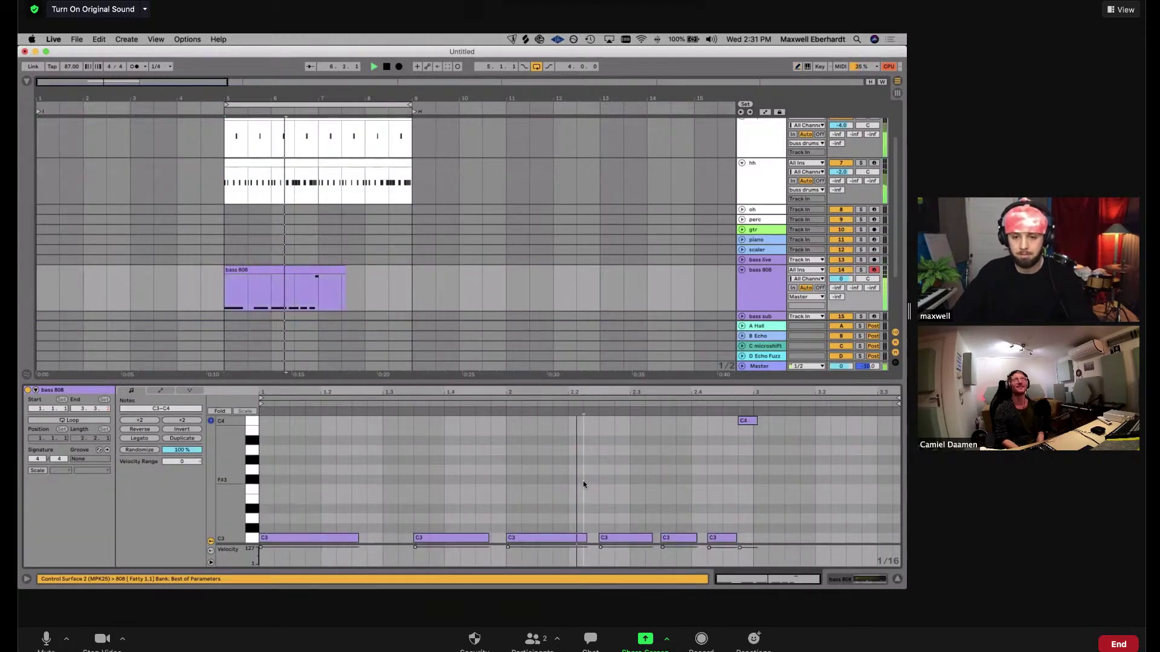
{"action": "left_click", "coordinate": [344, 272]}
{"action": "left_click_drag", "start_coordinate": [344, 271], "coordinate": [316, 270]}
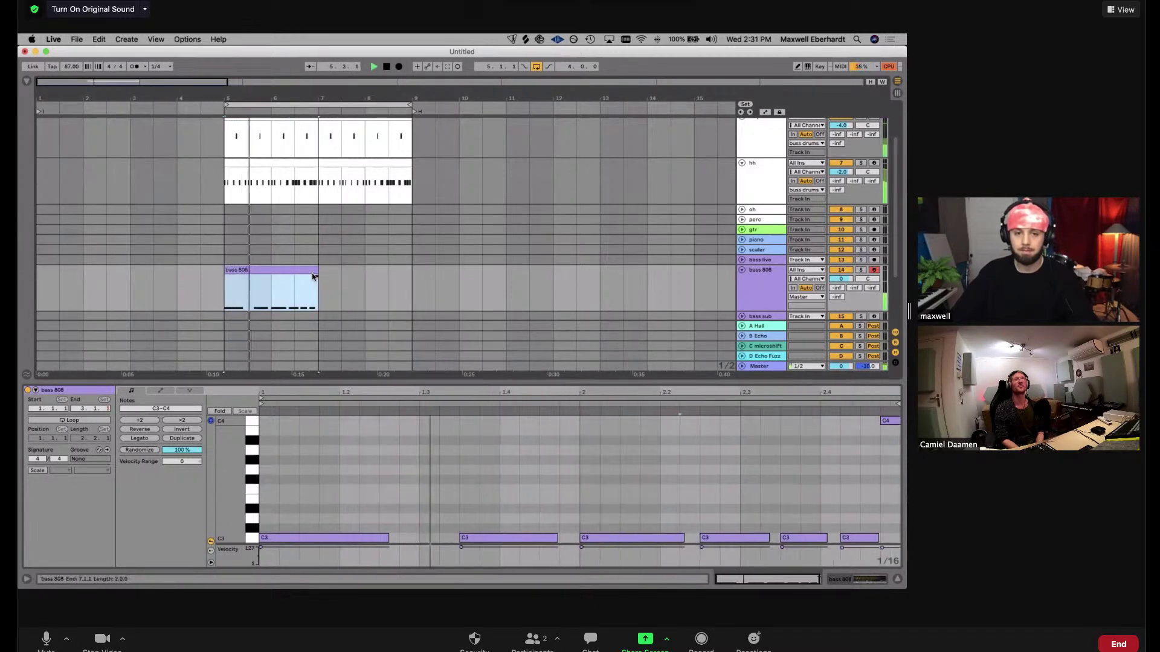
Duplicate the two-bar bass 808 clip and consolidate both copies into one four-bar clip
{"action": "key", "text": "super+d"}
{"action": "left_click", "coordinate": [308, 270], "text": "shift"}
{"action": "key", "text": "super+j"}
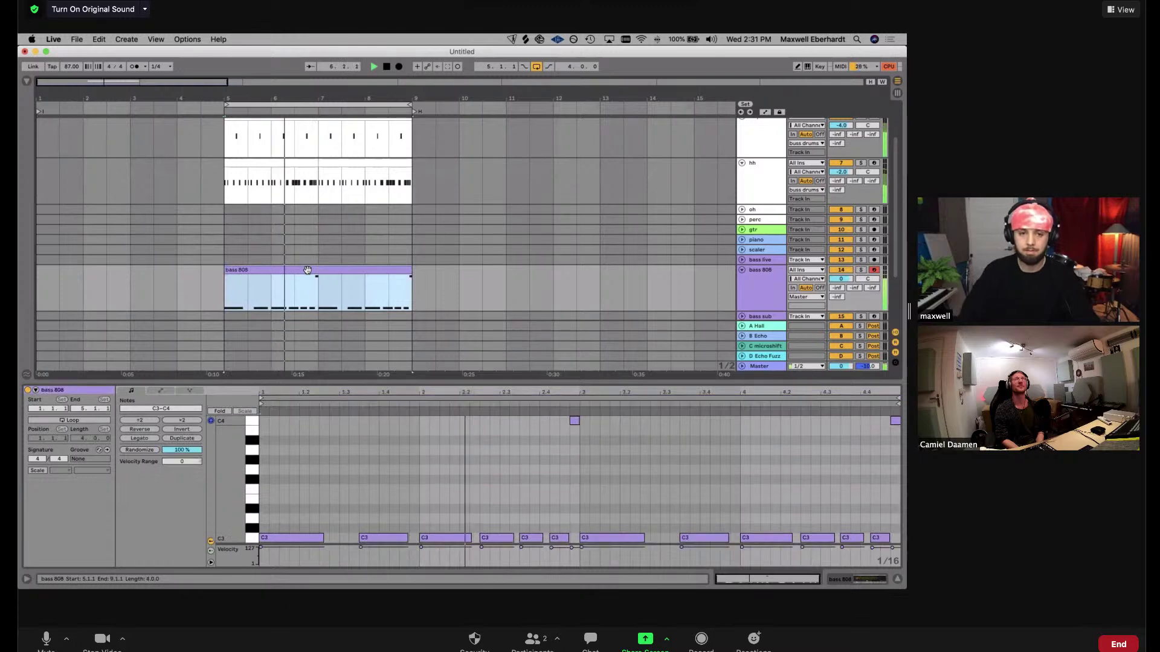
Shorten the second C3 note of the bass 808 clip so it starts at 1.4.1, and deactivate that note
{"action": "left_click", "coordinate": [382, 539]}
{"action": "key", "text": "shift+Left"}
{"action": "key", "text": "Right"}
{"action": "key", "text": "Right"}
{"action": "key", "text": "shift+Left"}
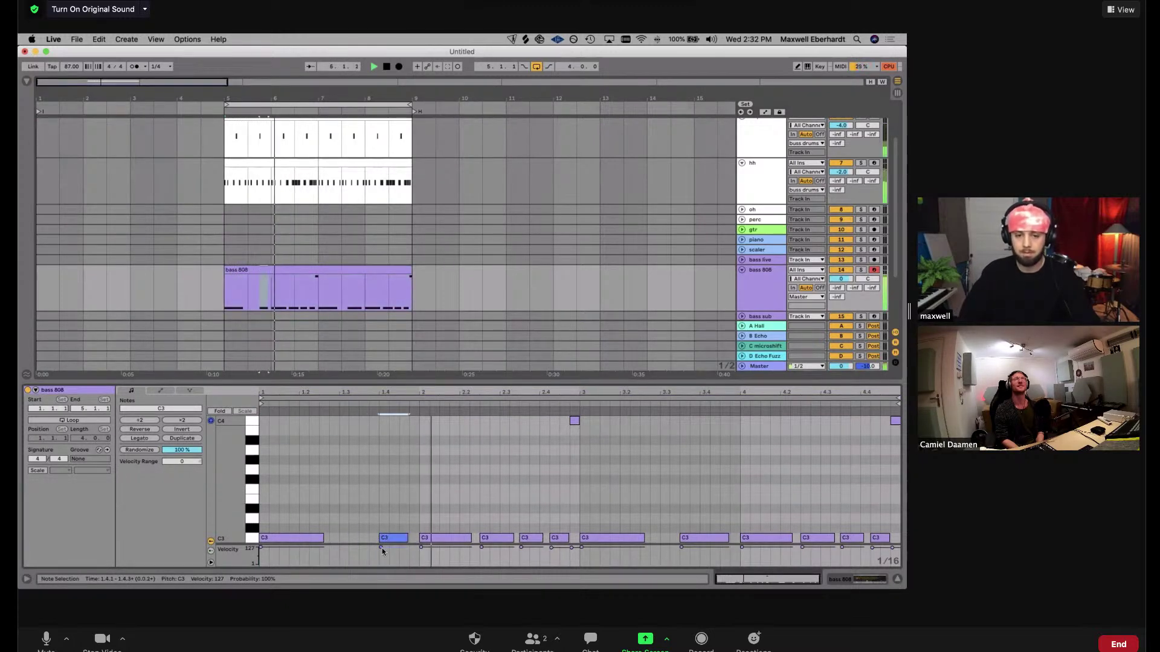
{"action": "key", "text": "XF86AudioMute"}
{"action": "key", "text": "XF86AudioMute"}
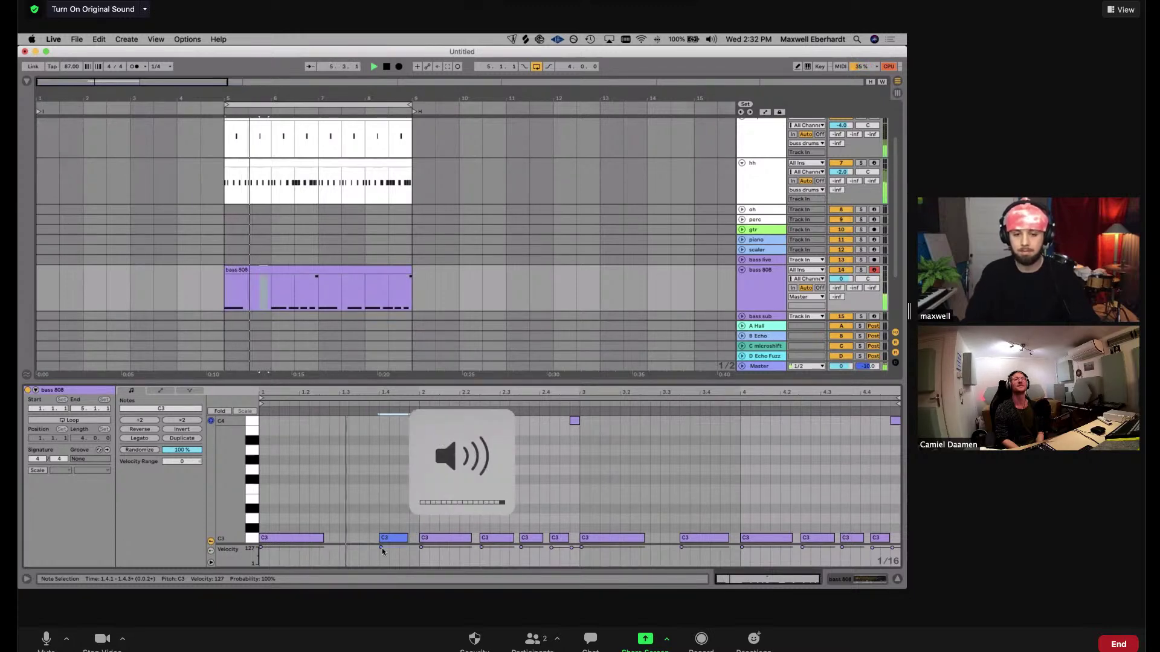
{"action": "key", "text": "0"}
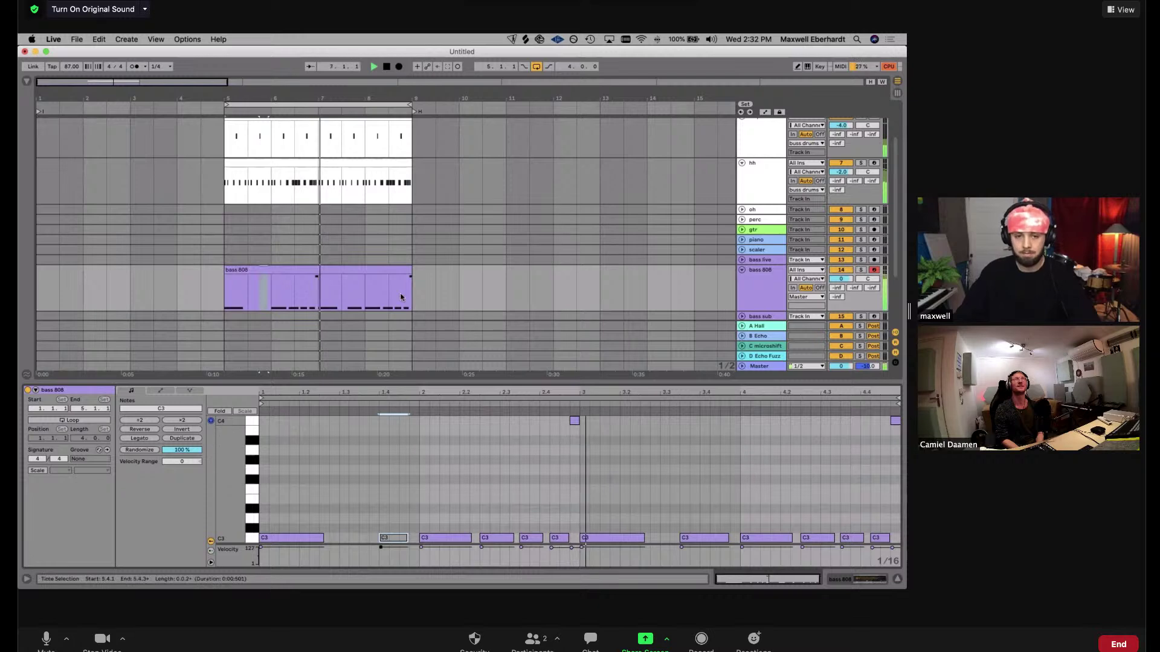
Transpose the last C4 note of the bass 808 clip down to G#3
{"action": "left_click", "coordinate": [895, 423]}
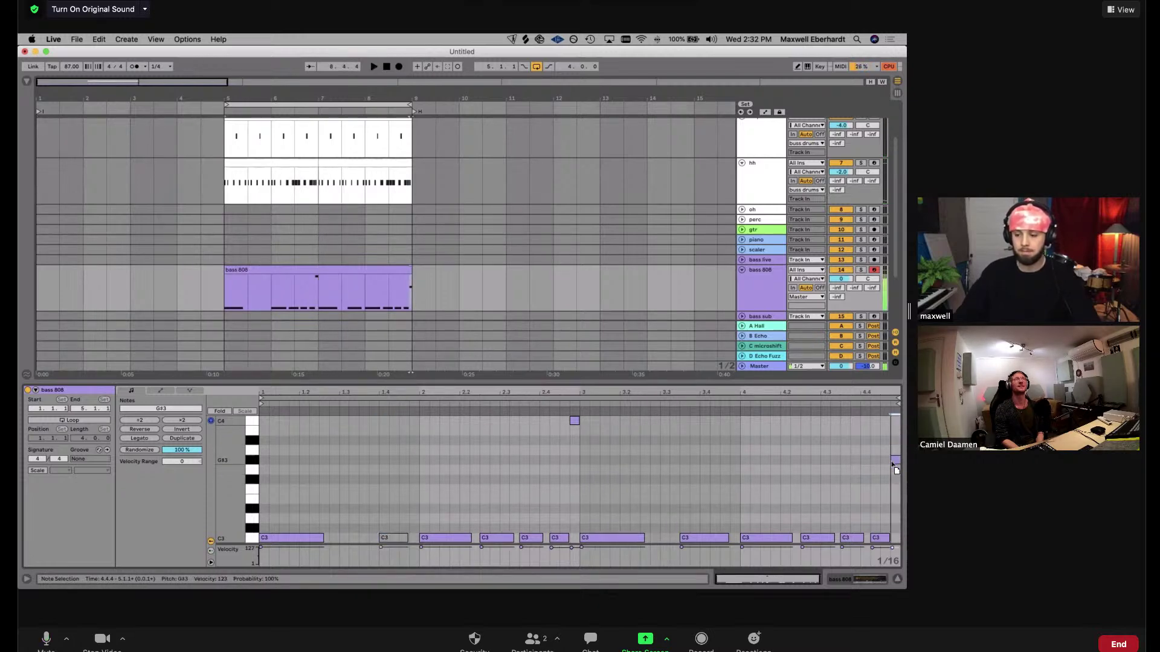
{"action": "key", "text": "shift+Tab"}
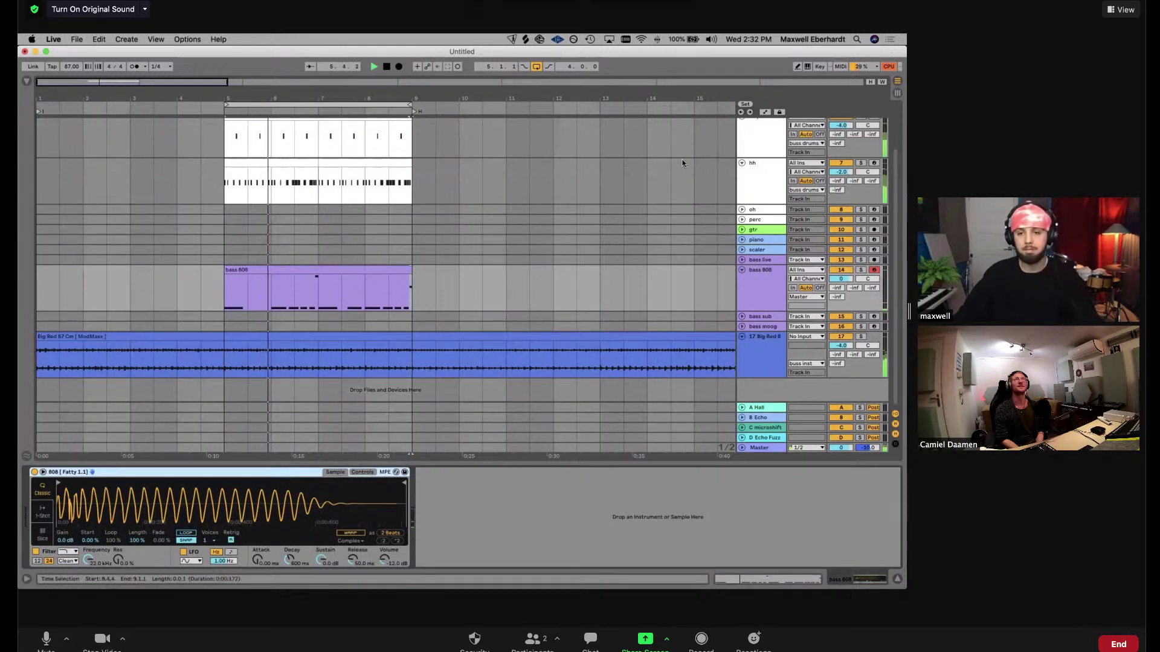
Duplicate the hh track and delete the clips from the copy
{"action": "left_click", "coordinate": [759, 200]}
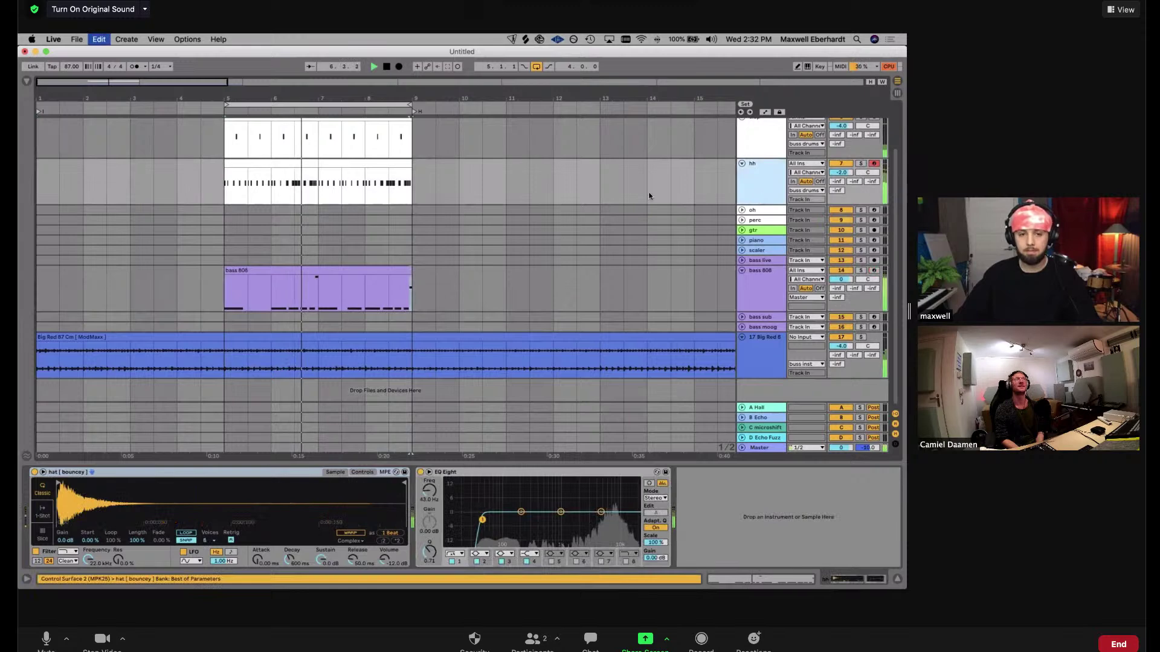
{"action": "key", "text": "super+d"}
{"action": "left_click_drag", "start_coordinate": [365, 218], "coordinate": [206, 210]}
{"action": "key", "text": "Delete"}
{"action": "key", "text": "Delete"}
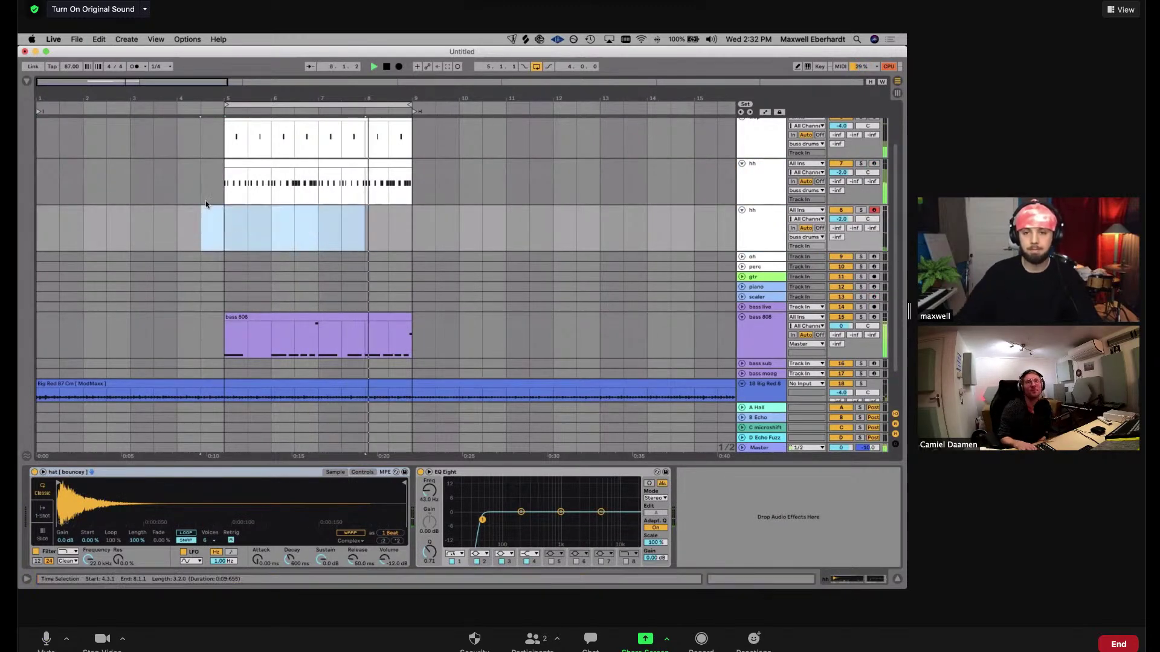
Fill bars 5 to 8 of the perc track from a two-bar MIDI clip with one C3 note in its second bar
{"action": "left_click", "coordinate": [758, 231]}
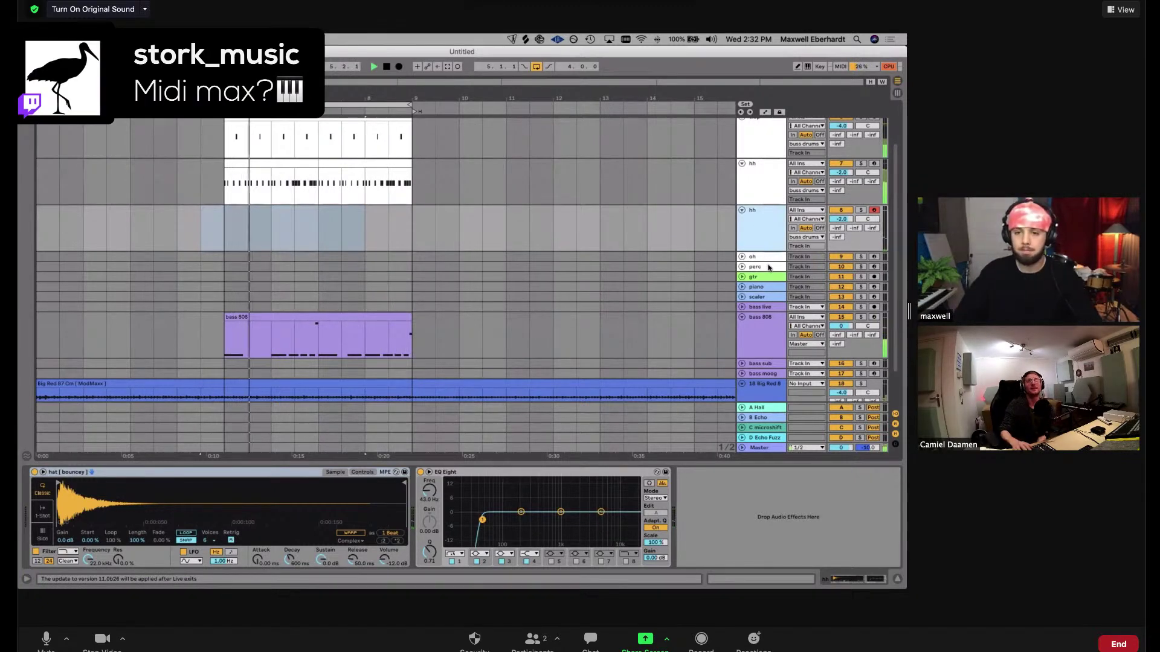
{"action": "left_click", "coordinate": [300, 265]}
{"action": "key", "text": "super+shift+m"}
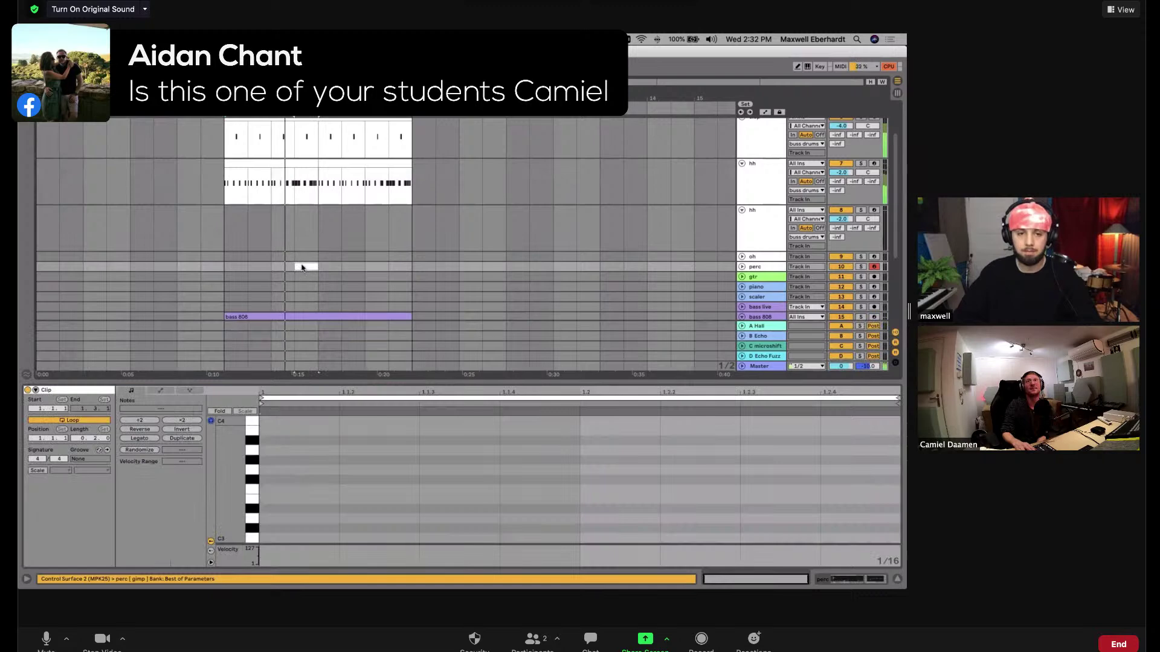
{"action": "left_click_drag", "start_coordinate": [223, 267], "coordinate": [315, 268]}
{"action": "key", "text": "super+shift+m"}
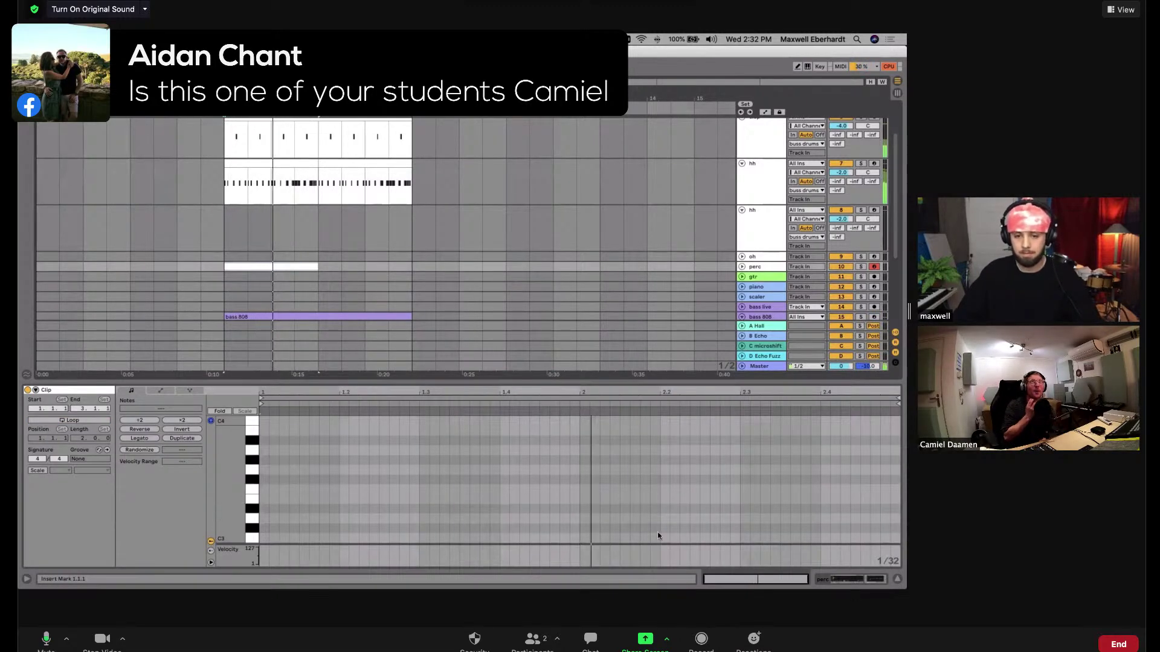
{"action": "double_click", "coordinate": [723, 538]}
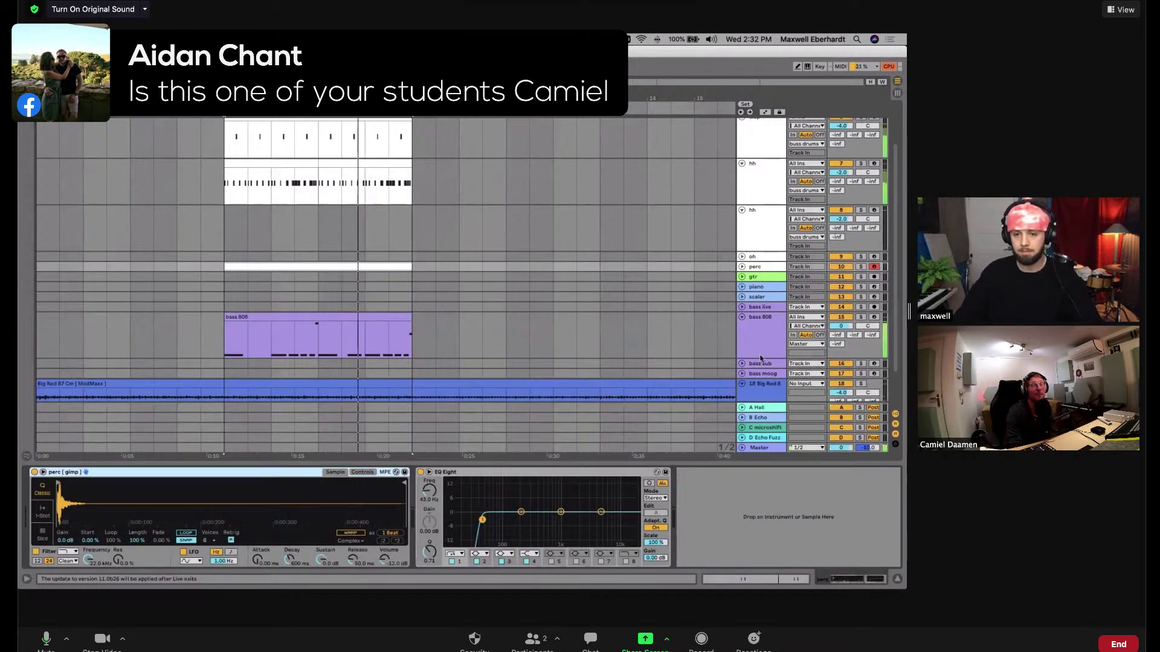
Duplicate the four-bar bass 808 clip to bar 9 and set the playback loop to bars 9 to 12
{"action": "left_click", "coordinate": [379, 321]}
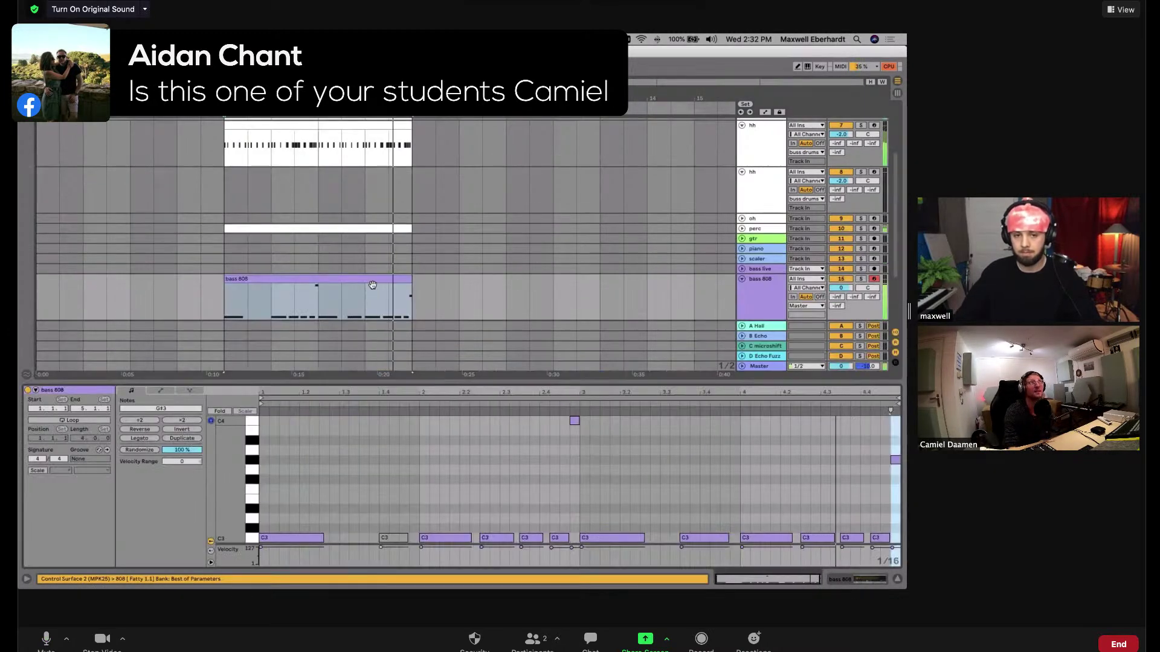
{"action": "key", "text": "super+d"}
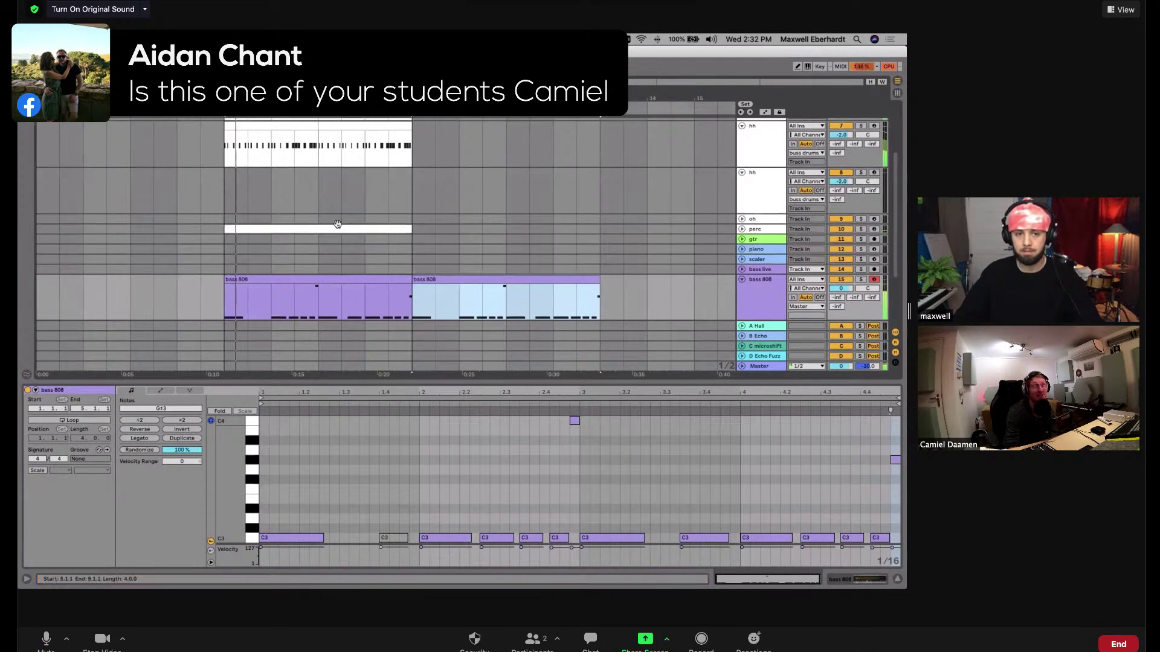
{"action": "mouse_move", "coordinate": [483, 299]}
{"action": "left_mouse_down"}
{"action": "mouse_move", "coordinate": [343, 299]}
{"action": "mouse_move", "coordinate": [483, 299]}
{"action": "left_mouse_up"}
{"action": "key", "text": "space"}
Split the Big Red 87 Cm sample at bars 9 and 13, isolating the four bars under the duplicated bass clip
{"action": "scroll", "coordinate": [520, 233], "scroll_direction": "down", "scroll_amount": 3}
{"action": "left_click_drag", "start_coordinate": [412, 282], "coordinate": [598, 263]}
{"action": "key", "text": "super+e"}
{"action": "key", "text": "space"}
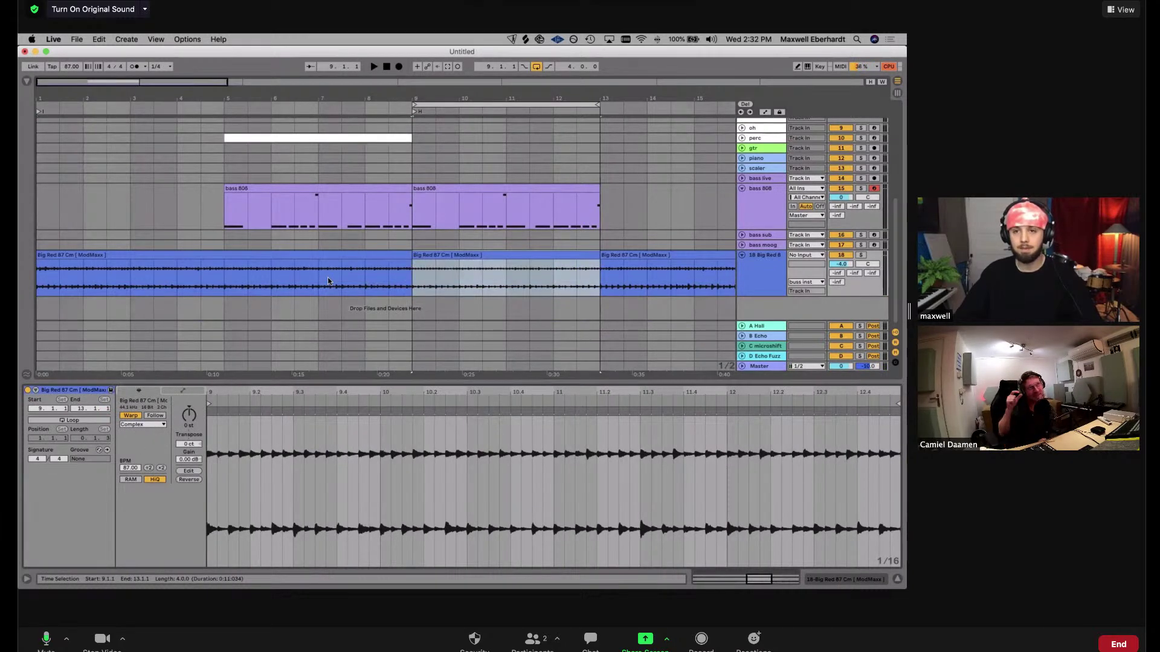
Consolidate the hi-hat clips in bars 5 to 8 into one four-bar clip
{"action": "scroll", "coordinate": [516, 175], "scroll_direction": "up", "scroll_amount": 5}
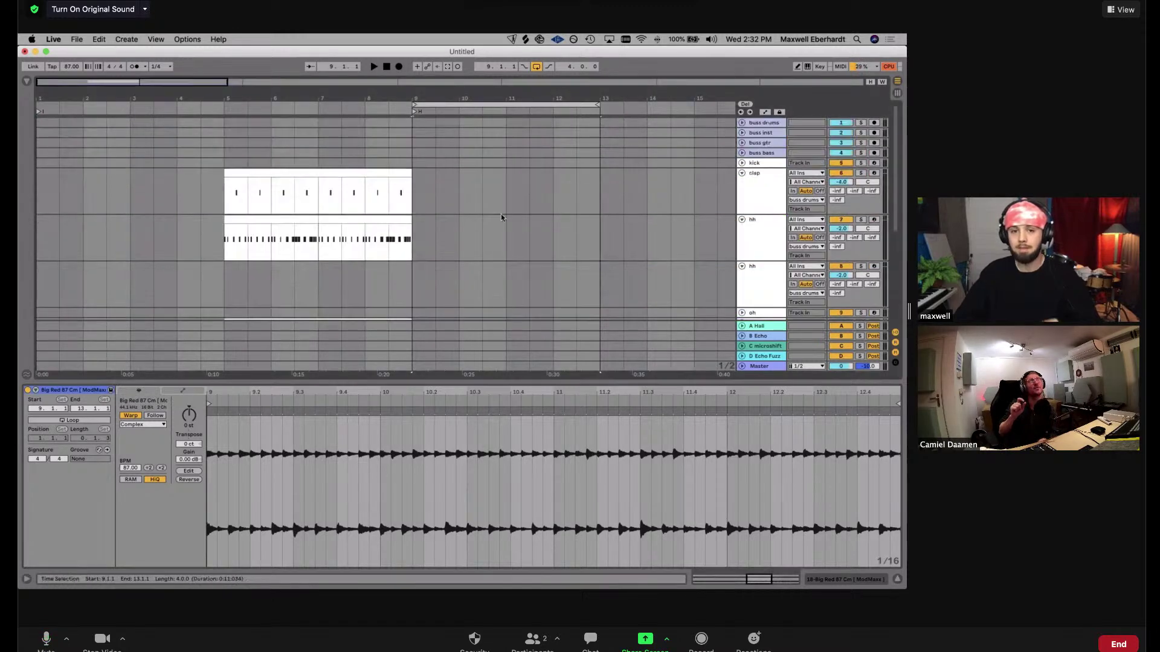
{"action": "left_click_drag", "start_coordinate": [397, 222], "coordinate": [313, 217]}
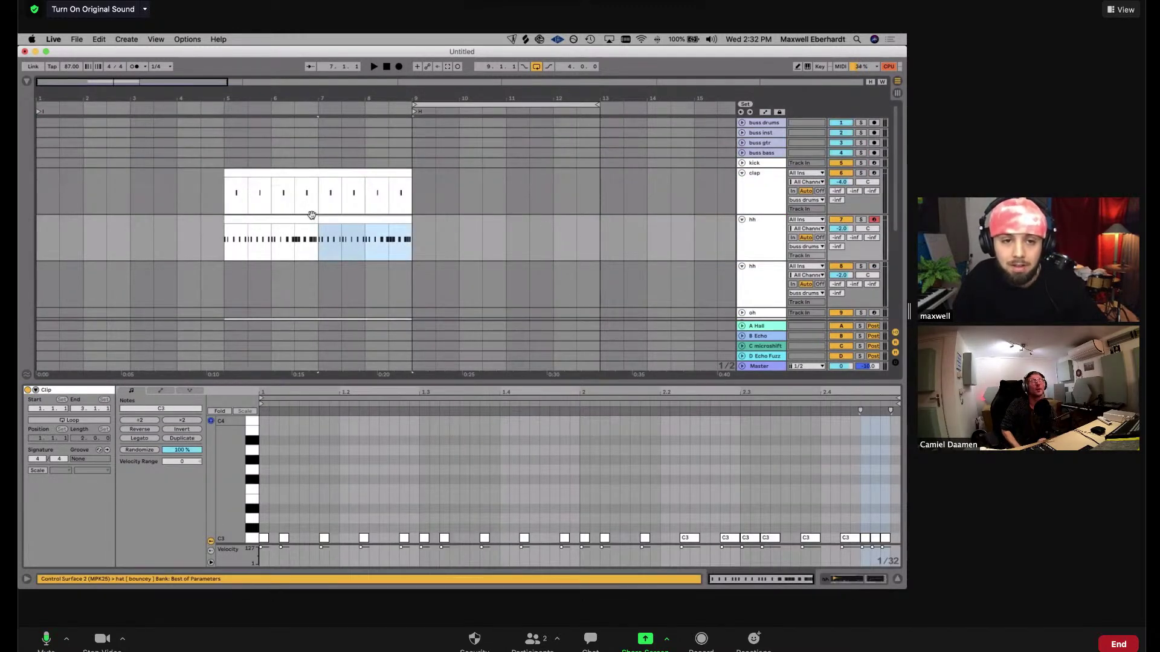
{"action": "left_click", "coordinate": [312, 215]}
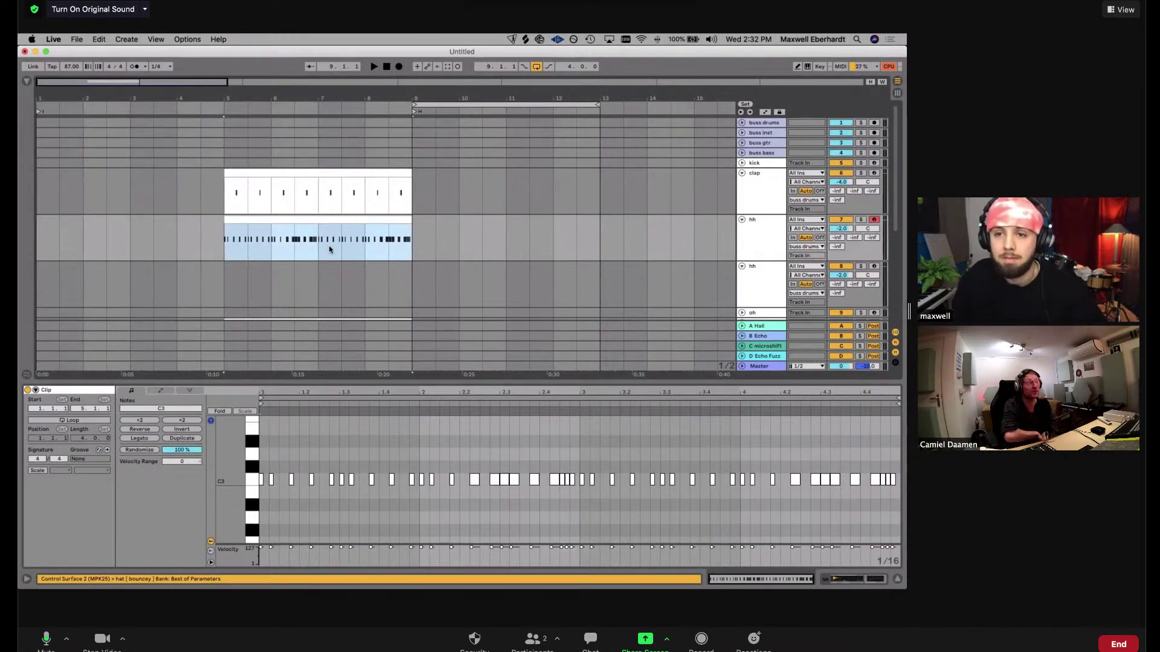
Duplicate the four-bar clap clip so the copy fills bars 9 to 12
{"action": "left_click", "coordinate": [765, 193]}
{"action": "left_click", "coordinate": [375, 174]}
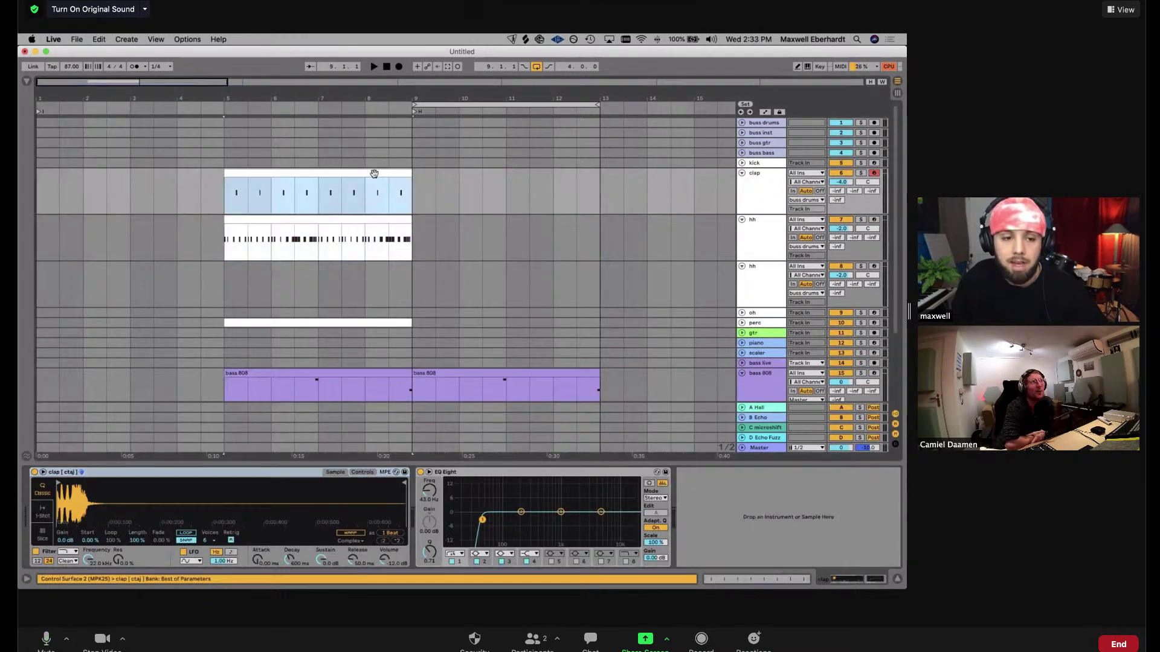
{"action": "left_click", "coordinate": [374, 174]}
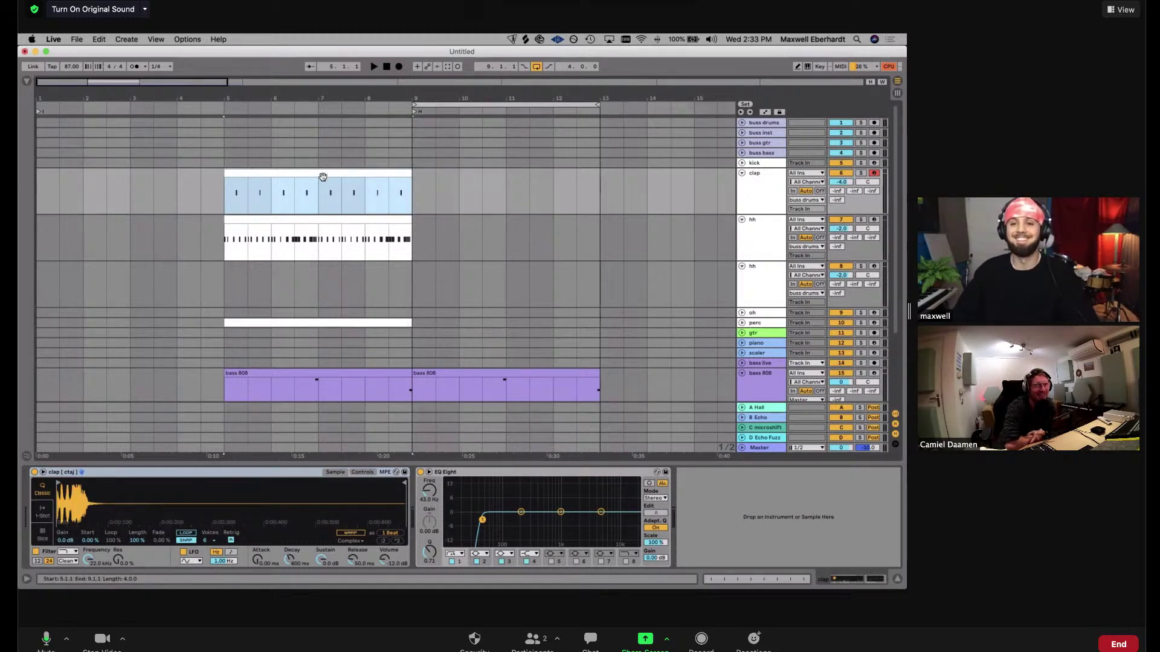
{"action": "key", "text": "super+d"}
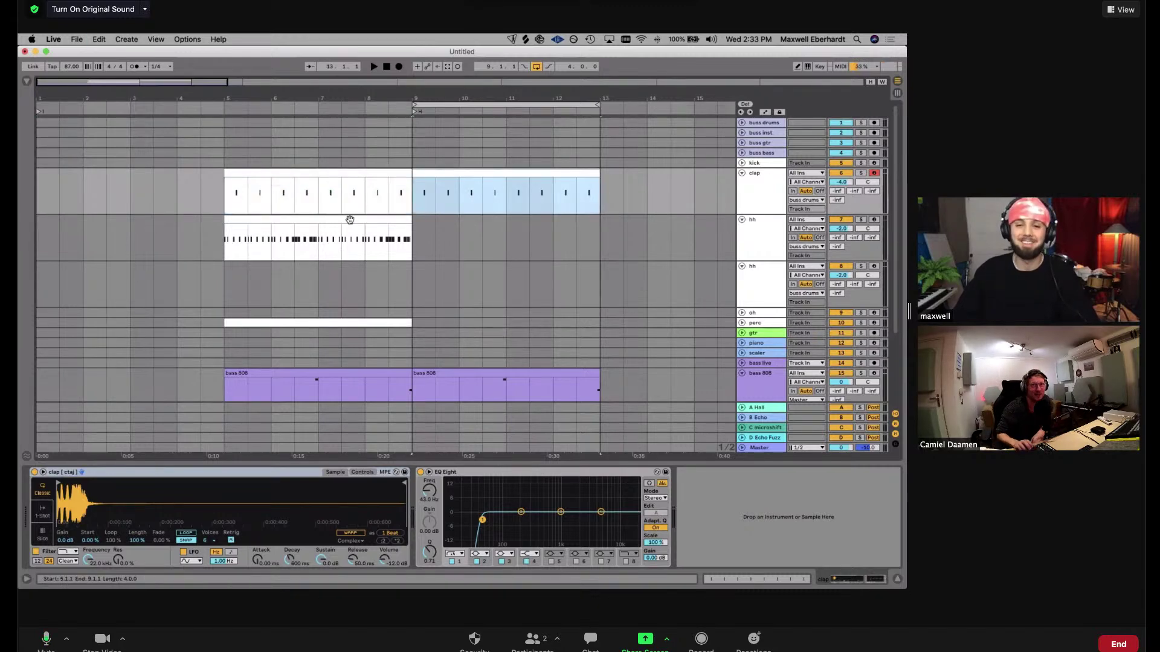
Set the clap track's volume to -5.0 dB
{"action": "left_click", "coordinate": [351, 220]}
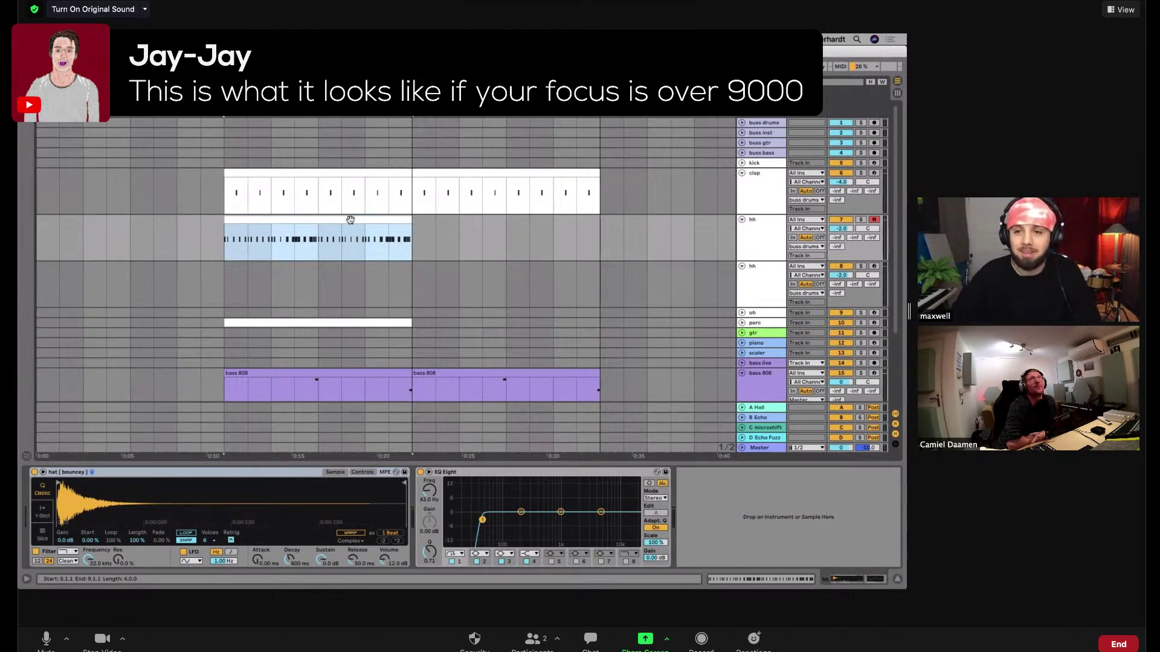
{"action": "left_click", "coordinate": [772, 194]}
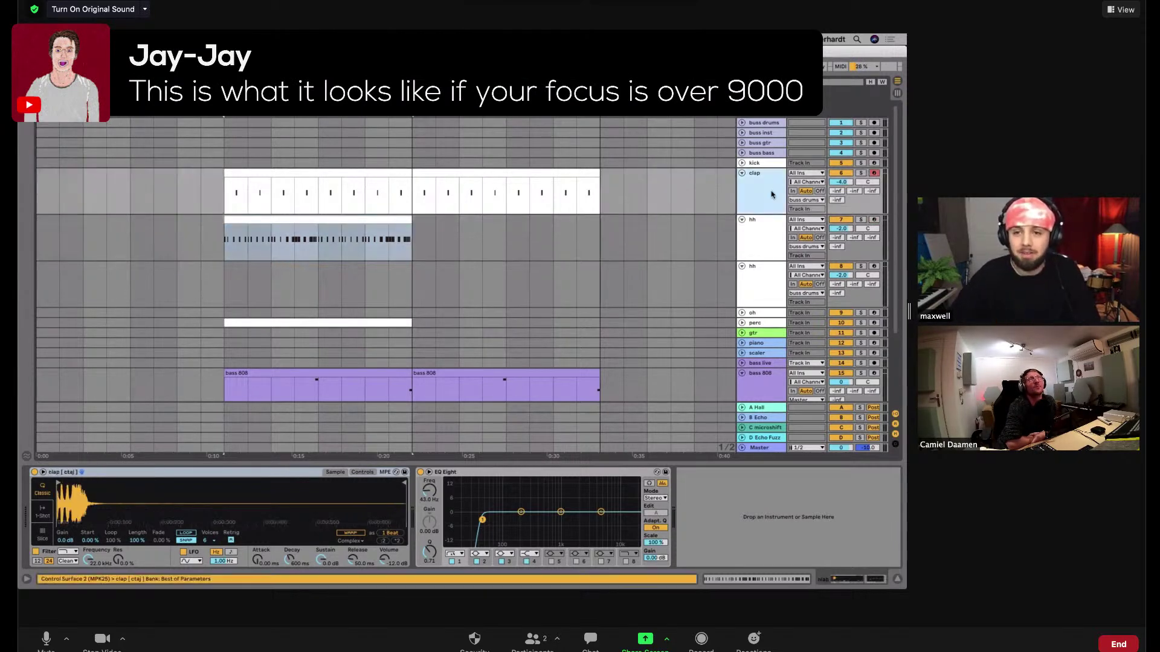
{"action": "left_click", "coordinate": [564, 176]}
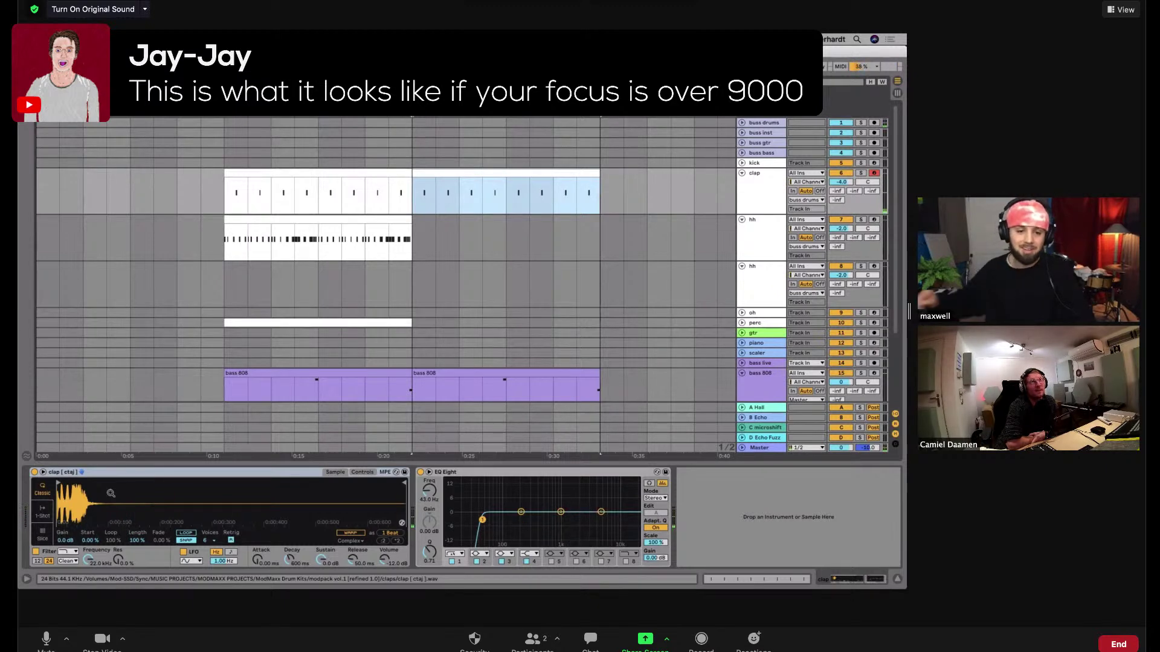
{"action": "key", "text": "super+s"}
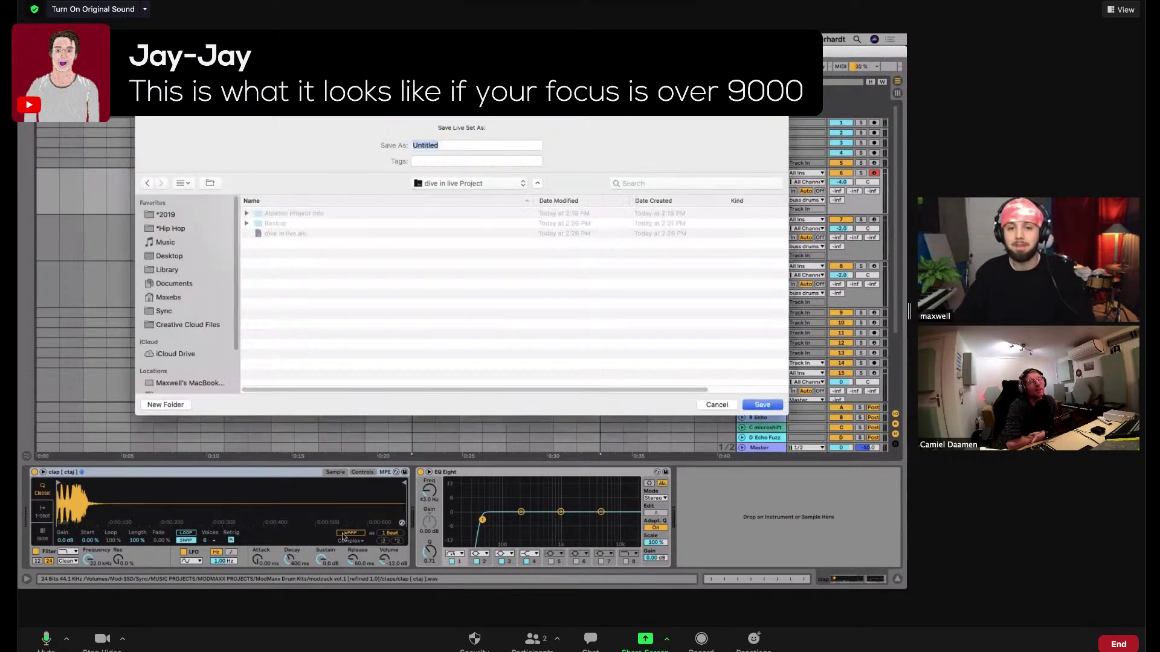
{"action": "key", "text": "Escape"}
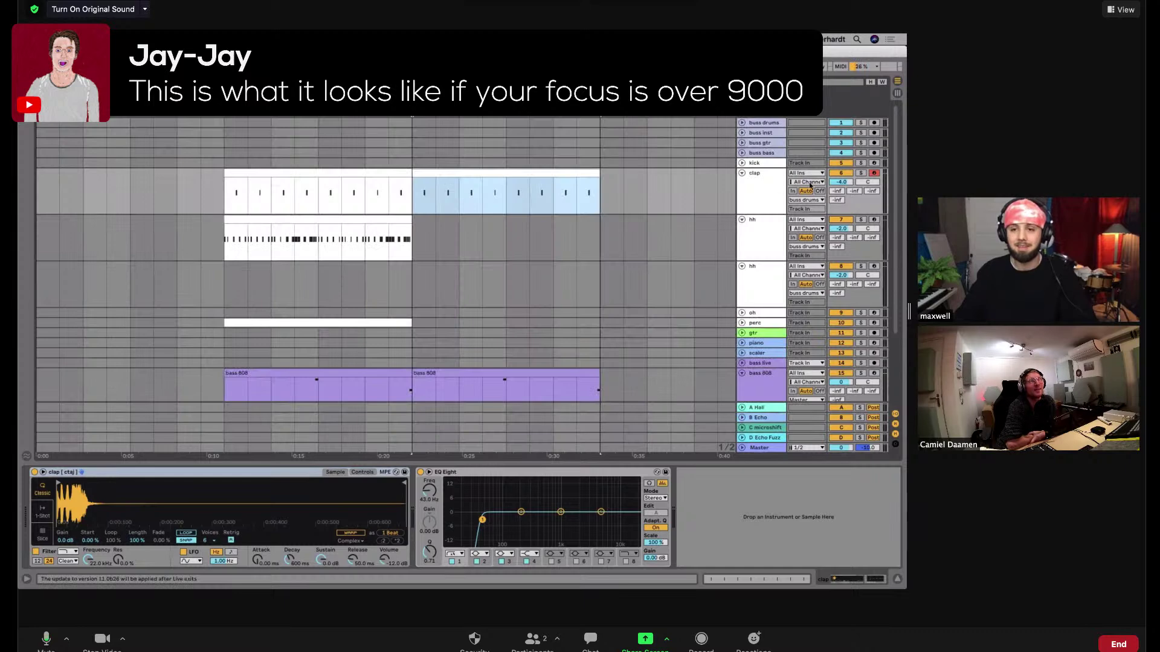
{"action": "left_click", "coordinate": [840, 182]}
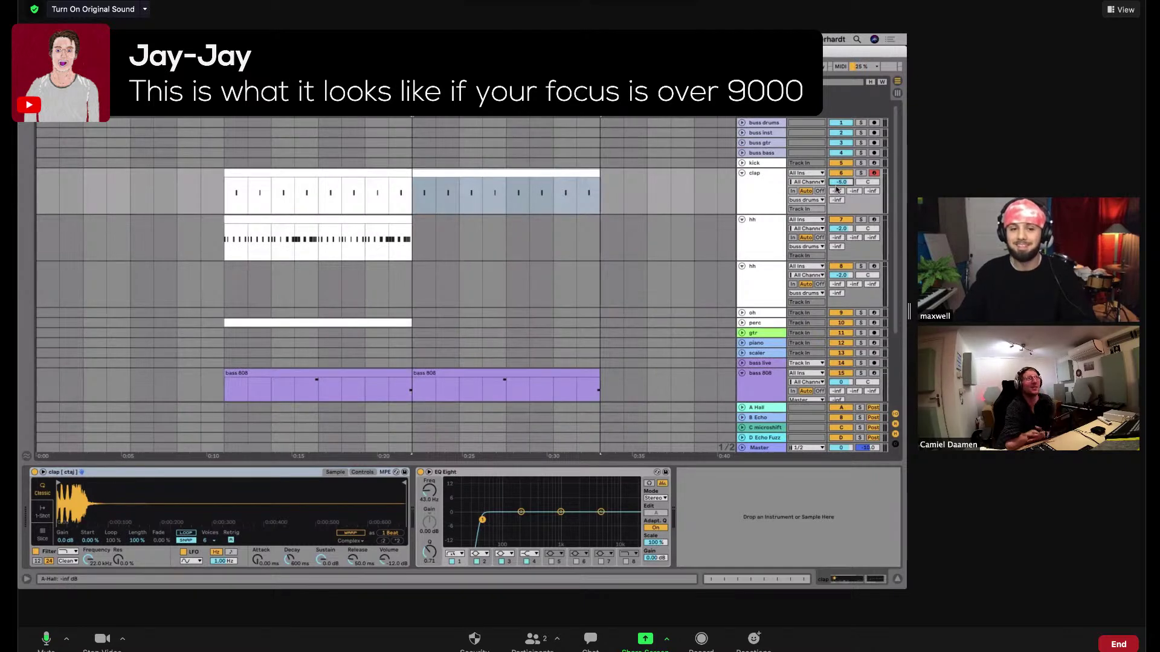
Duplicate the four-bar hi-hat clip to bar 9 and set that hh track's volume to -4.0 dB
{"action": "left_click", "coordinate": [375, 223]}
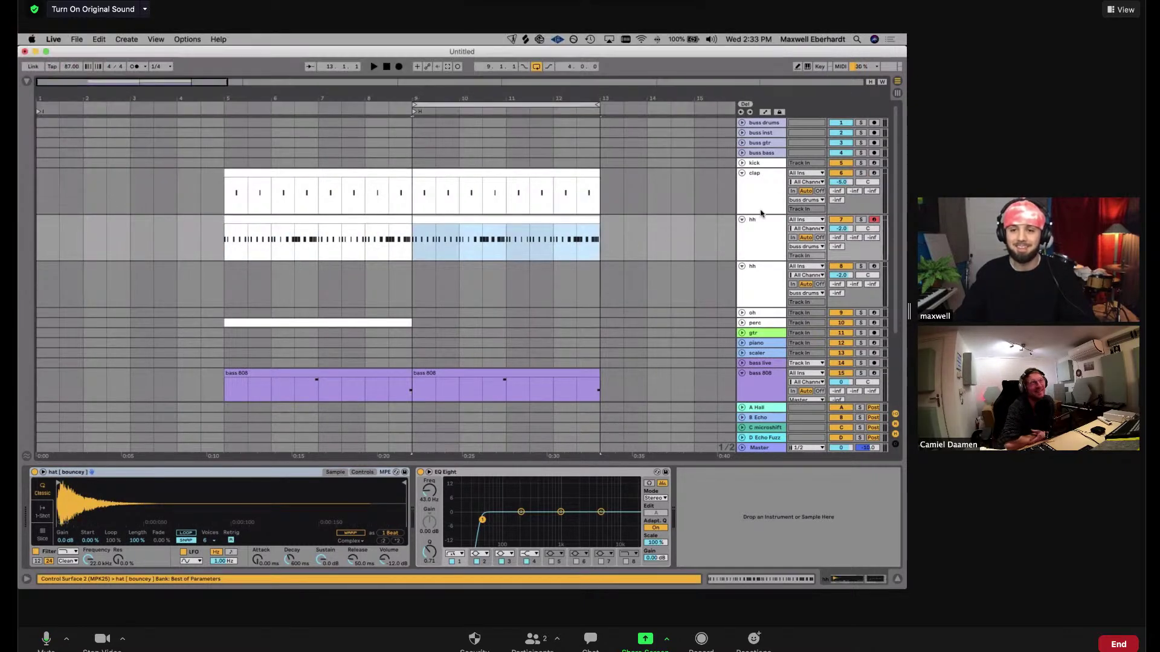
{"action": "left_click_drag", "start_coordinate": [841, 224], "coordinate": [840, 230]}
{"action": "key", "text": "space"}
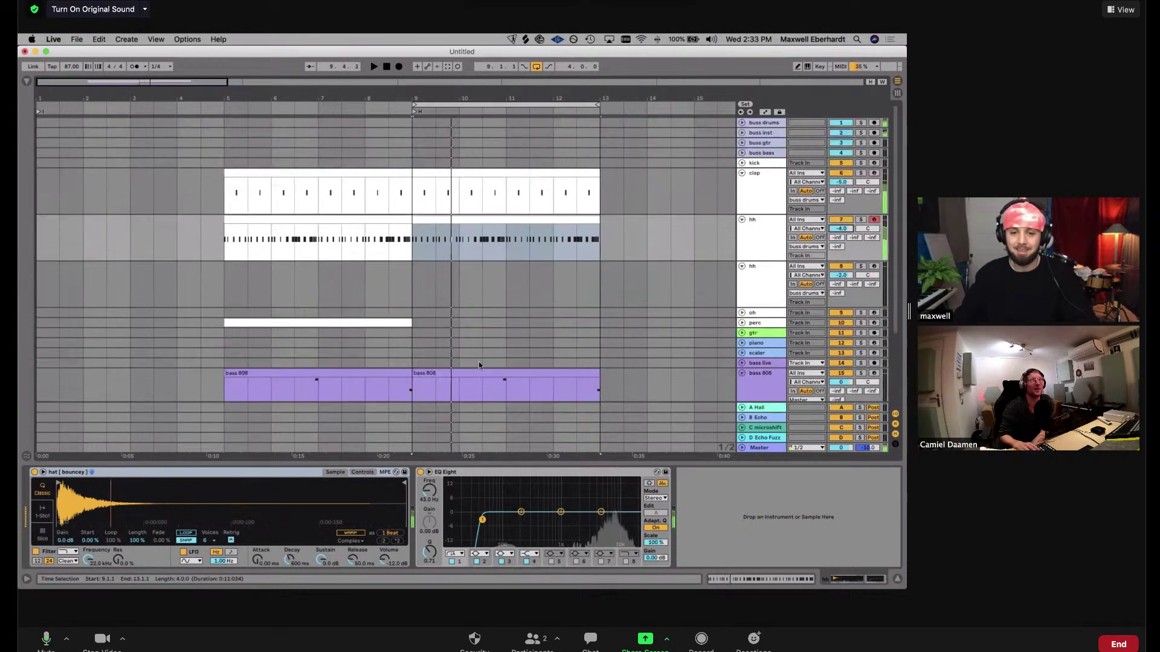
In the second bass 808 clip, delete the deactivated C3 note and repeat the opening C3 note at 1.1.4 and 1.2.3
{"action": "scroll", "coordinate": [480, 353], "scroll_direction": "down", "scroll_amount": 1}
{"action": "key", "text": "space"}
{"action": "left_click", "coordinate": [477, 363]}
{"action": "double_click", "coordinate": [478, 363]}
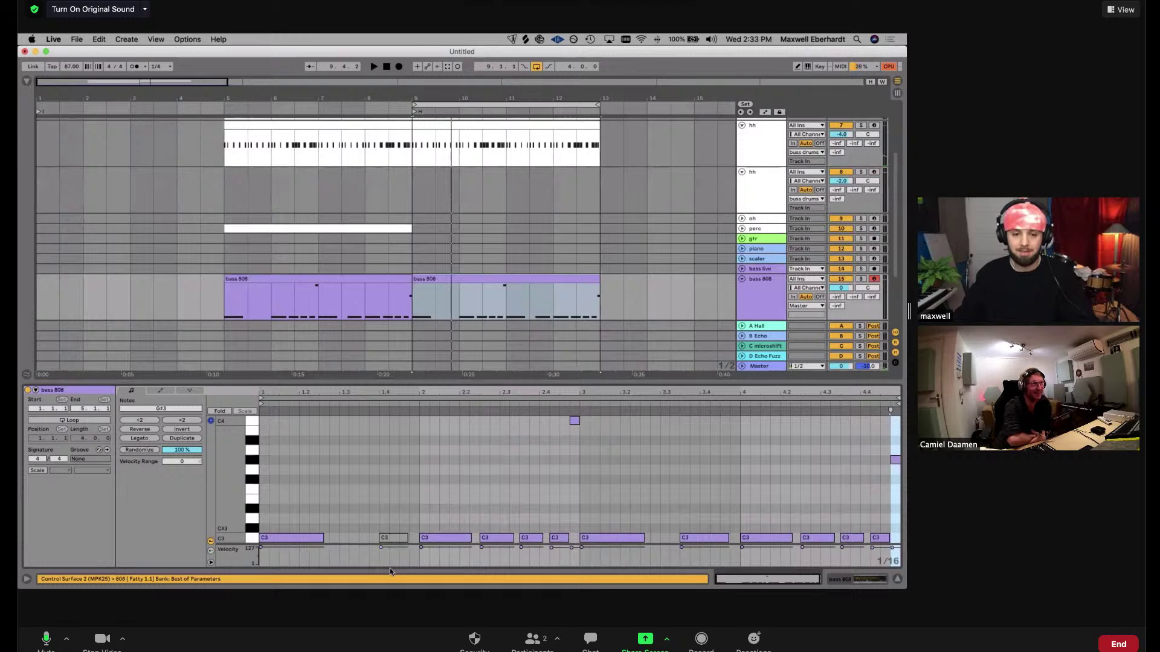
{"action": "left_click", "coordinate": [288, 539]}
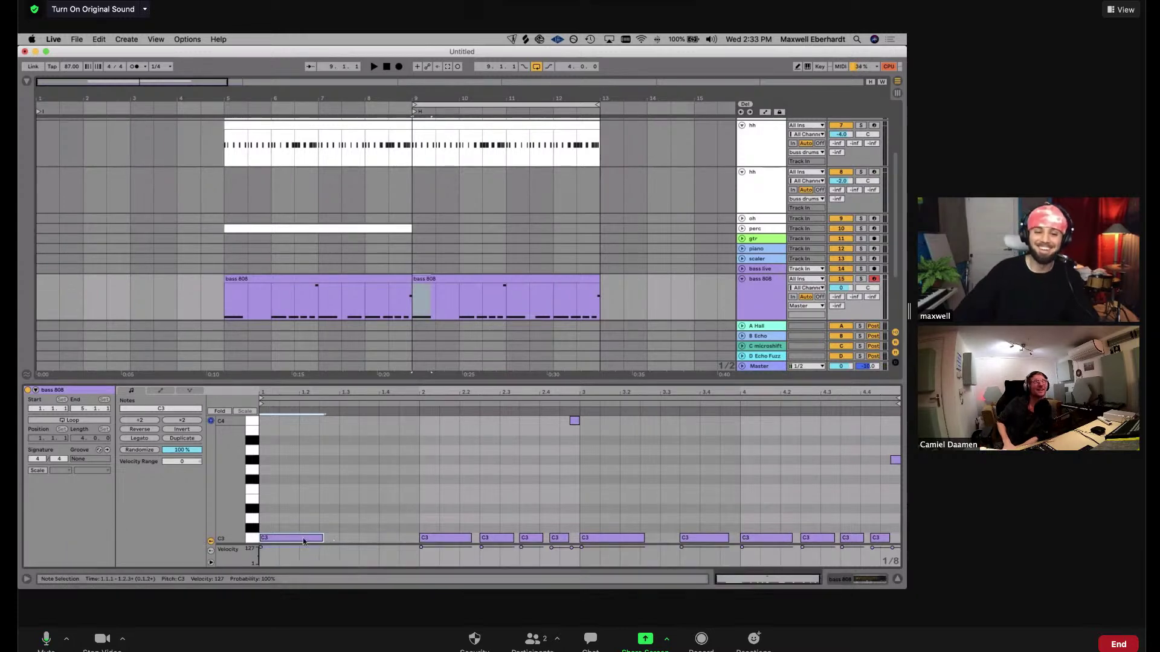
{"action": "key", "text": "space"}
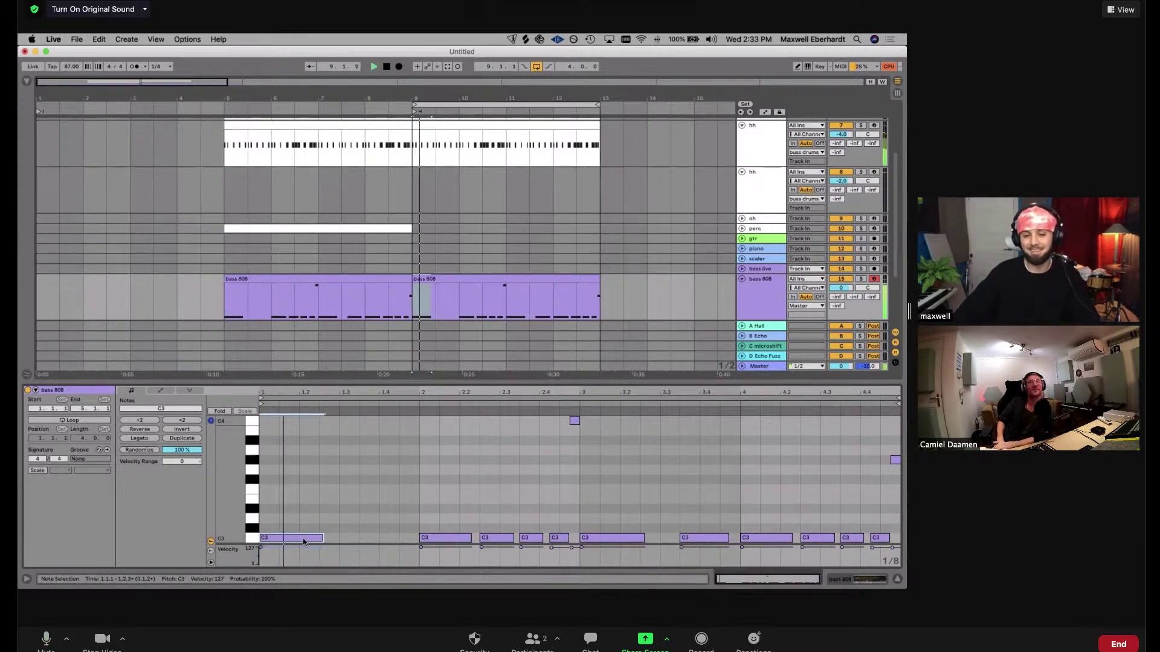
{"action": "left_click_drag", "start_coordinate": [284, 539], "coordinate": [349, 542]}
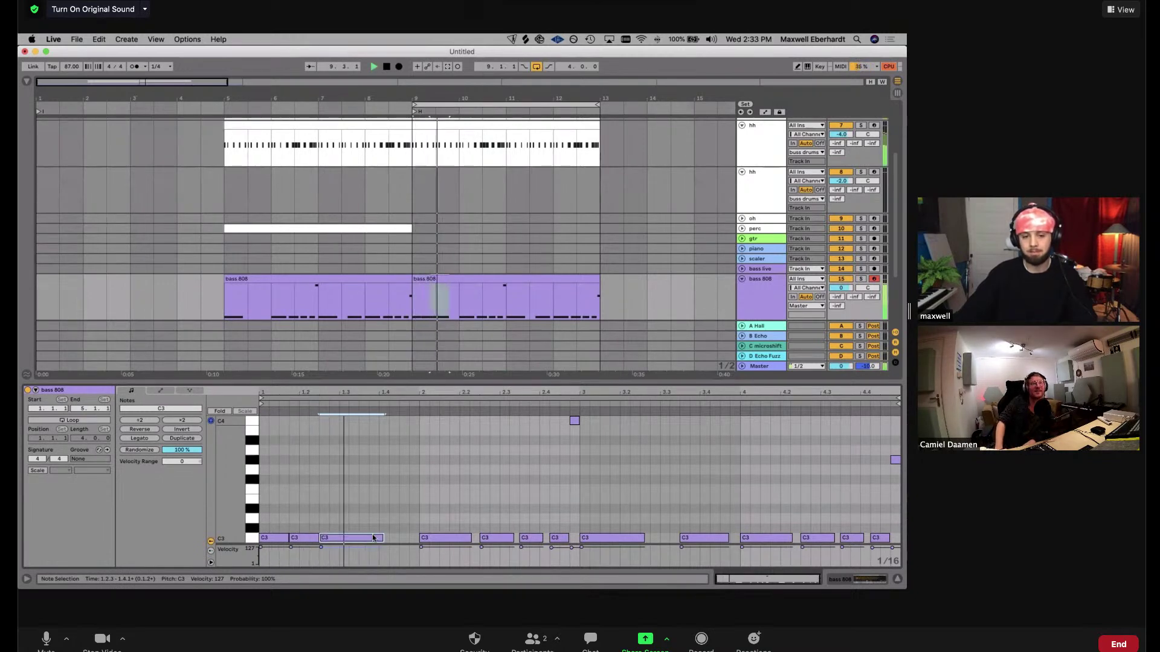
Shorten the C3 note at 2.1.1 to three sixteenths, duplicate it to 2.1.4, and play the result
{"action": "left_click", "coordinate": [444, 539]}
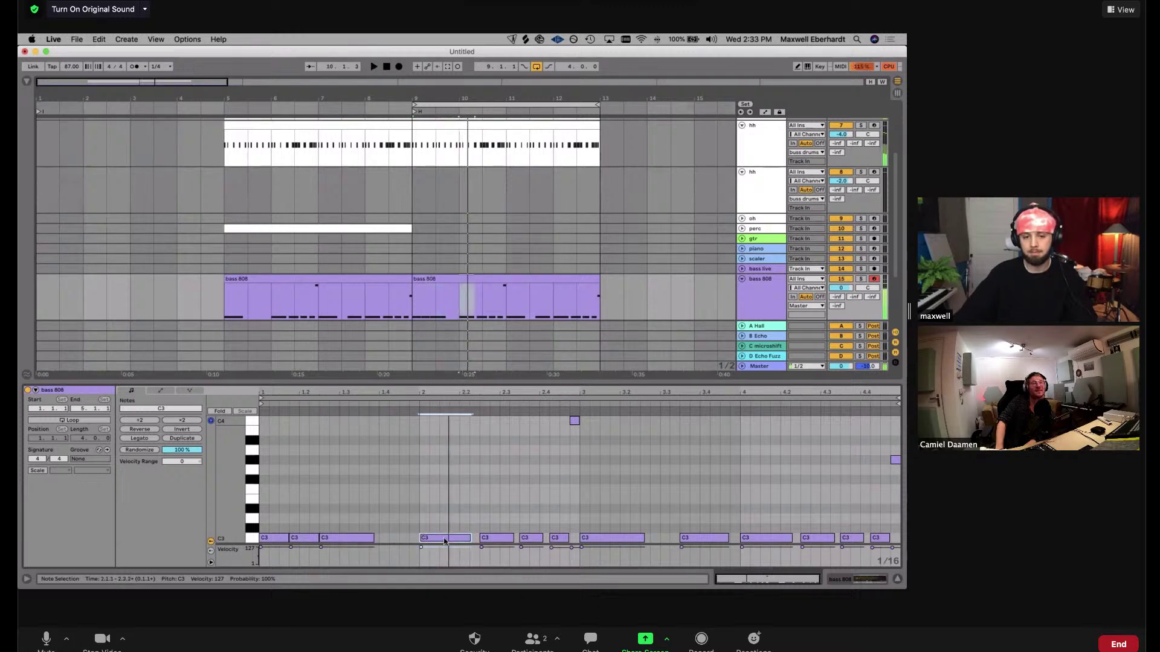
{"action": "key", "text": "shift+Left"}
{"action": "key", "text": "shift+Left"}
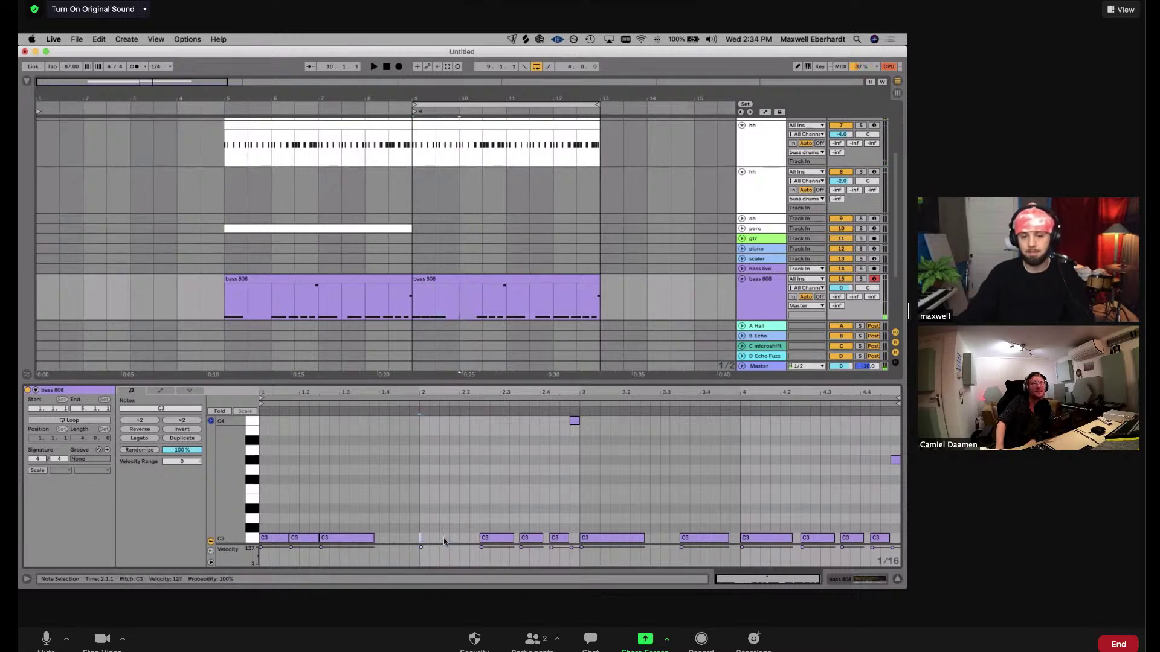
{"action": "key", "text": "super+d"}
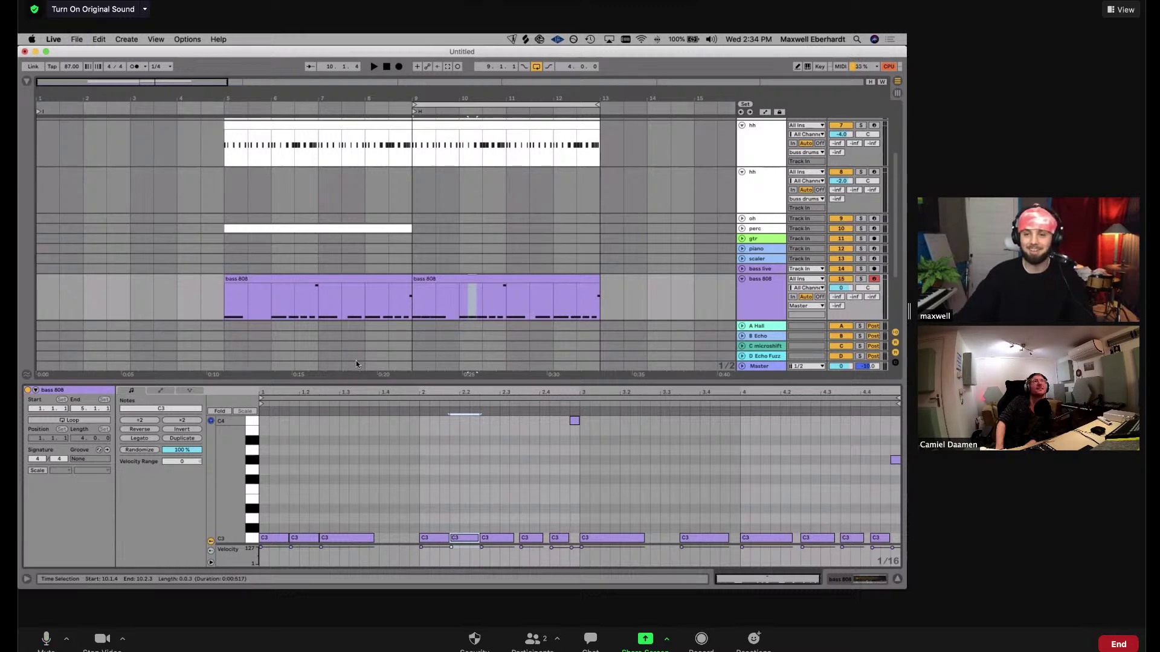
{"action": "left_click", "coordinate": [731, 405]}
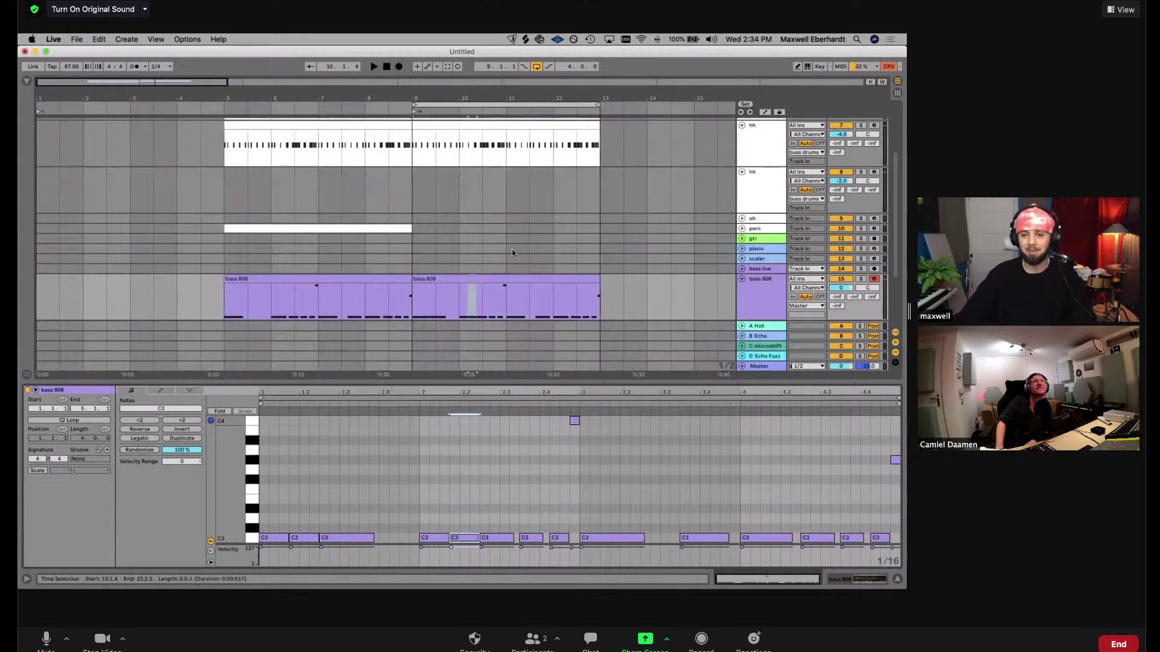
{"action": "key", "text": "space"}
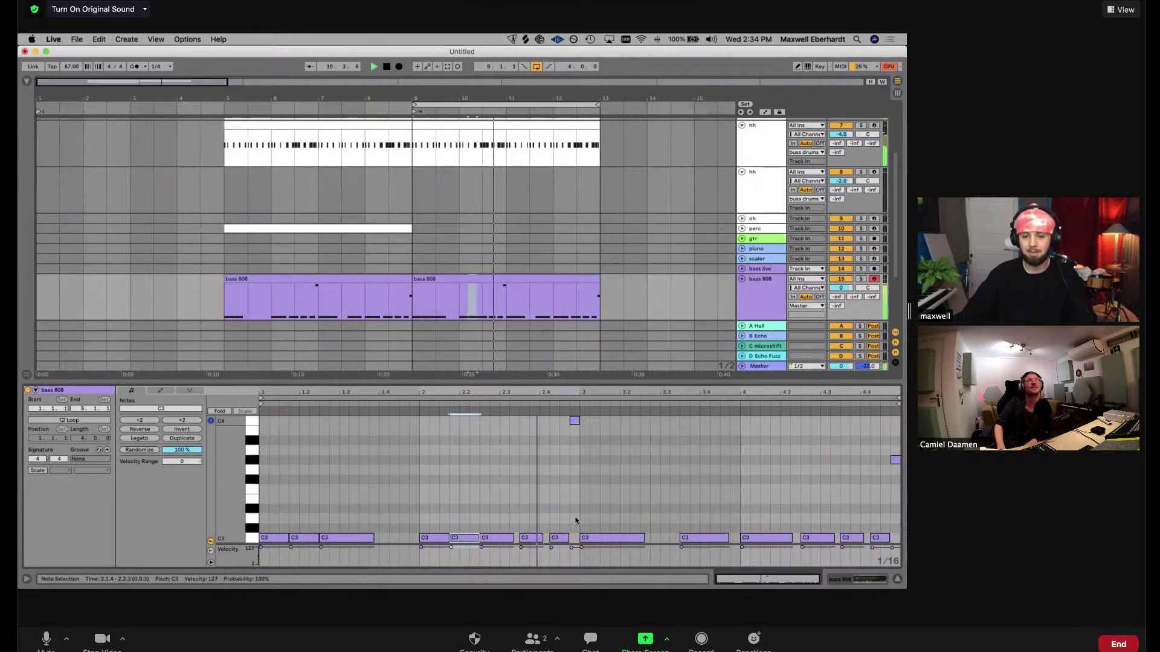
{"action": "key", "text": "space"}
Shorten the C3 note at 3.1.1 and repeat it at 3.1.4 and 3.2.3 as three-sixteenth notes
{"action": "left_click_drag", "start_coordinate": [604, 537], "coordinate": [638, 525]}
{"action": "key", "text": "shift+Left"}
{"action": "key", "text": "shift+Left"}
{"action": "key", "text": "shift+Left"}
{"action": "key", "text": "shift+Left"}
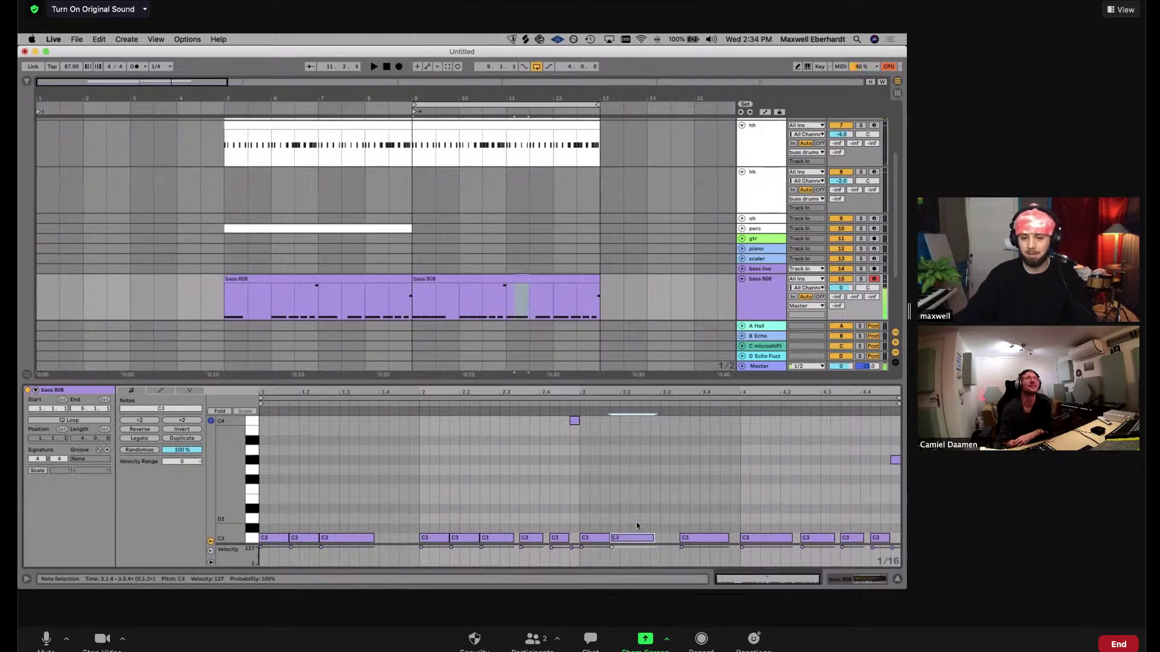
{"action": "key", "text": "super+d"}
{"action": "left_click", "coordinate": [569, 404]}
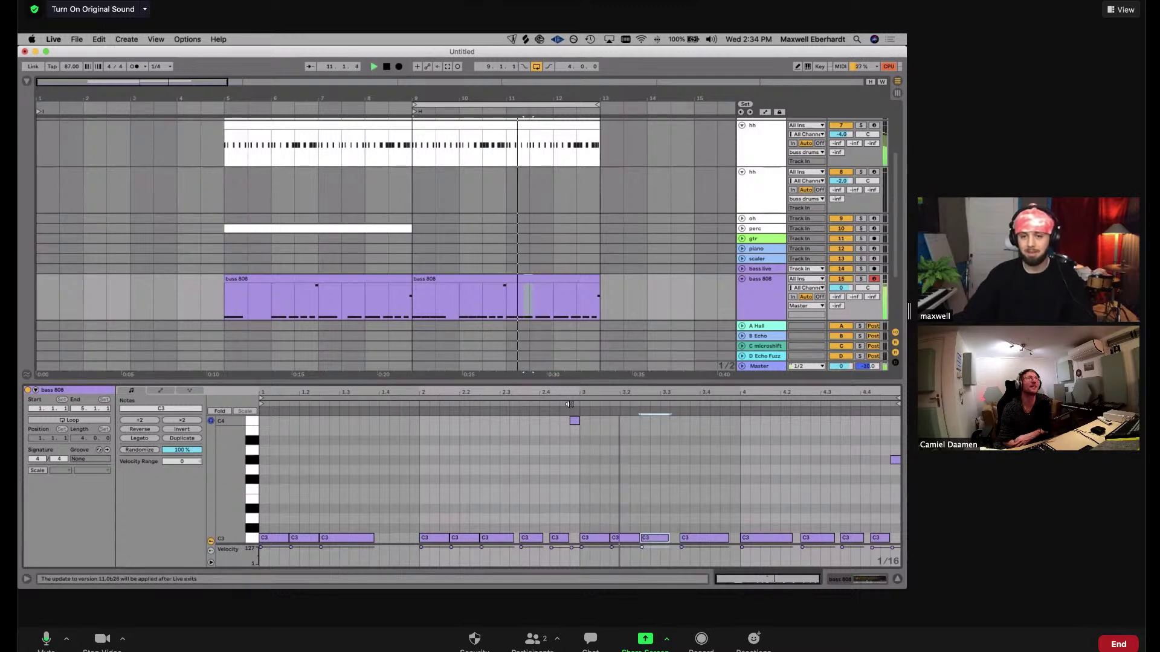
Add a three-sixteenth C3 copy at 3.4.2, following the note at 3.3.3, and play that passage
{"action": "key", "text": "space"}
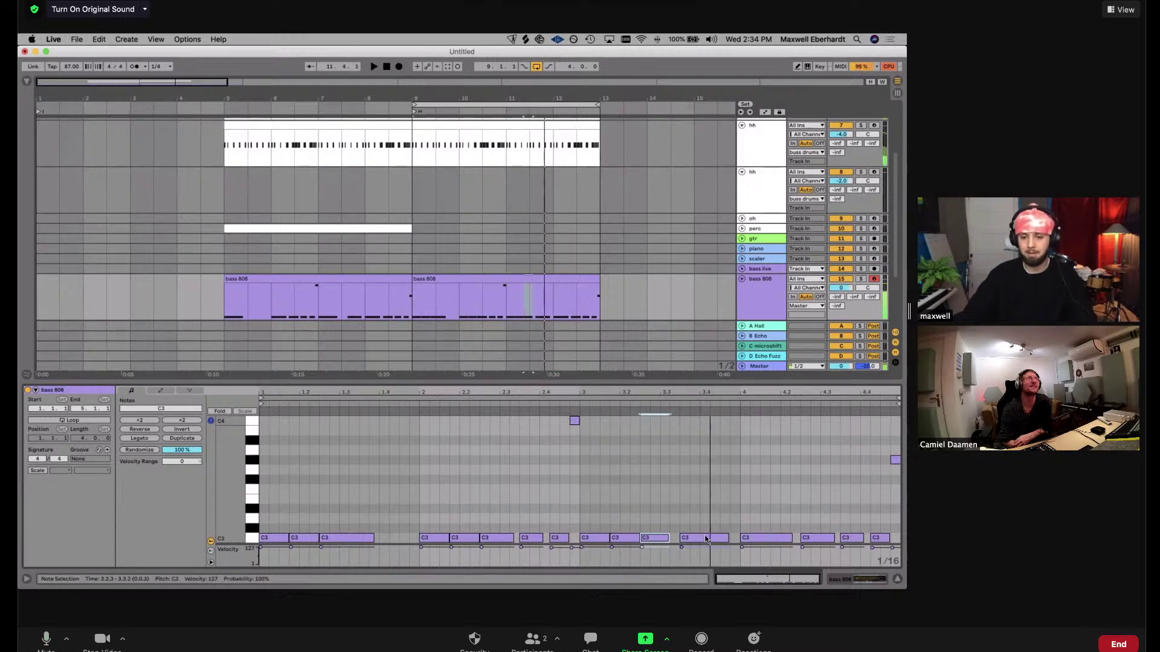
{"action": "left_click_drag", "start_coordinate": [653, 539], "coordinate": [723, 540]}
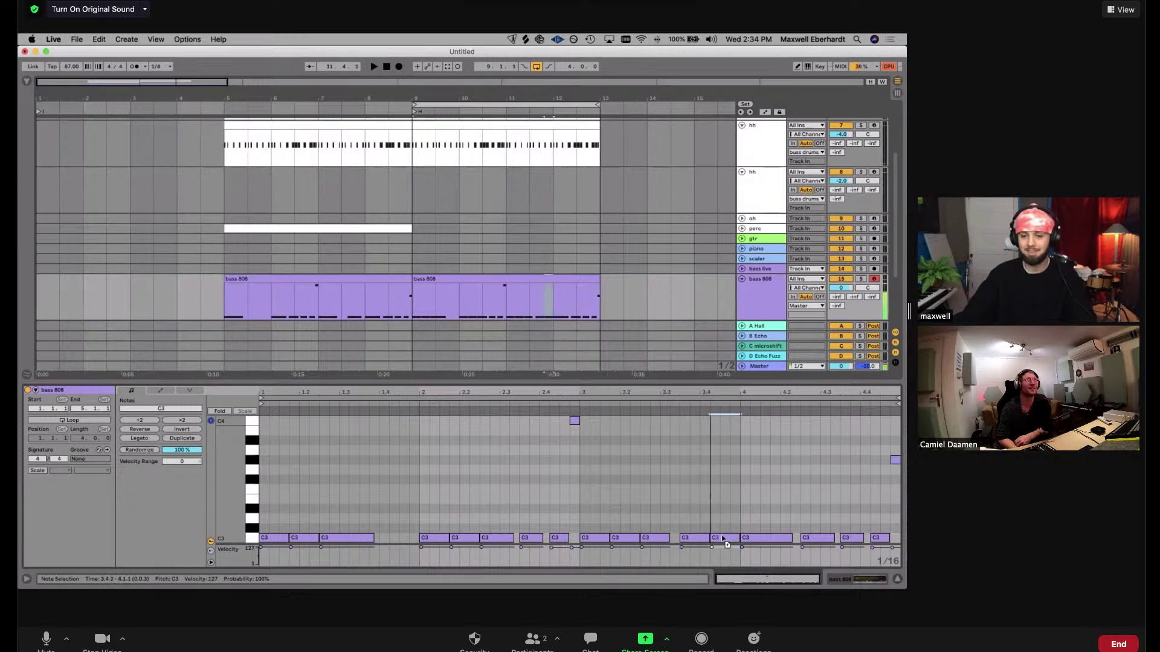
{"action": "left_click", "coordinate": [565, 399]}
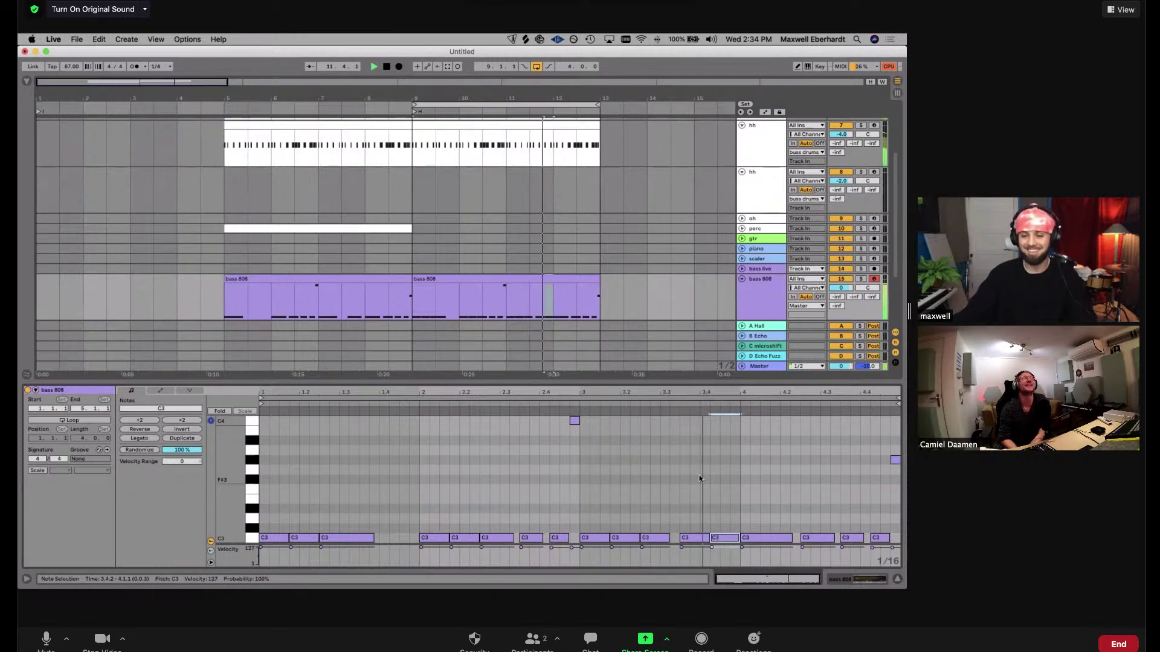
Add a three-sixteenth C3 copy at 4.1.4 in the second bass 808 clip and play the passage
{"action": "left_click_drag", "start_coordinate": [769, 537], "coordinate": [805, 534]}
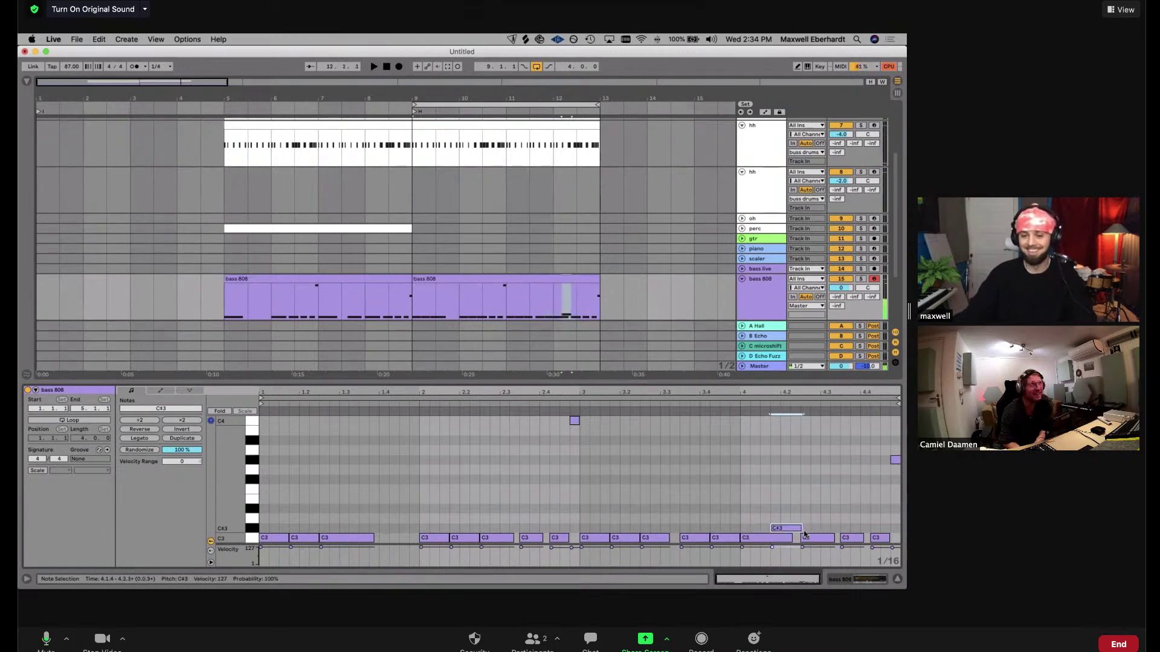
{"action": "key", "text": "Down"}
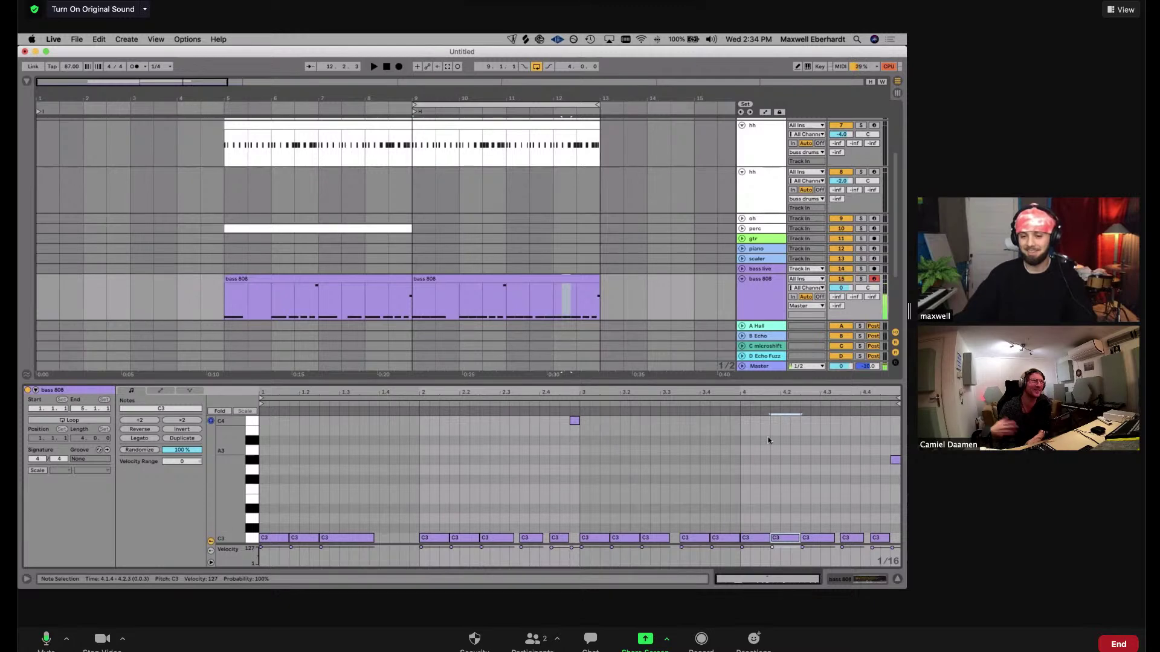
{"action": "left_click", "coordinate": [738, 403]}
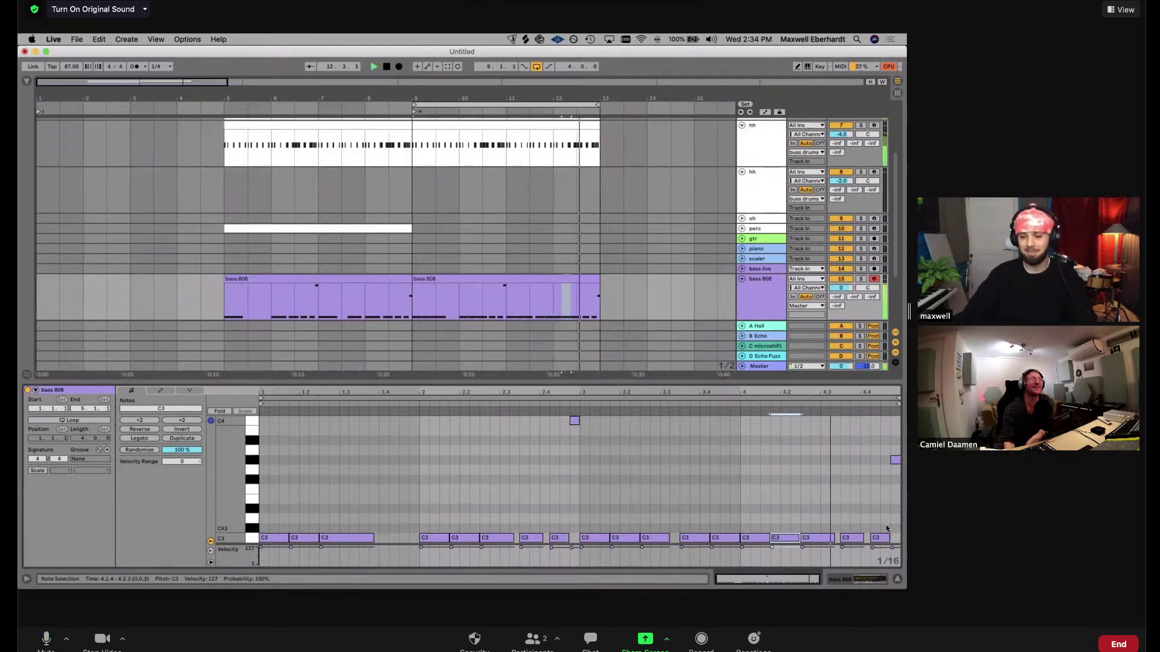
Add a C4 note at 4.4.3 before the closing G#3, shorten the C3 note at 4.4.2 to end there, and play the result
{"action": "left_click", "coordinate": [895, 460]}
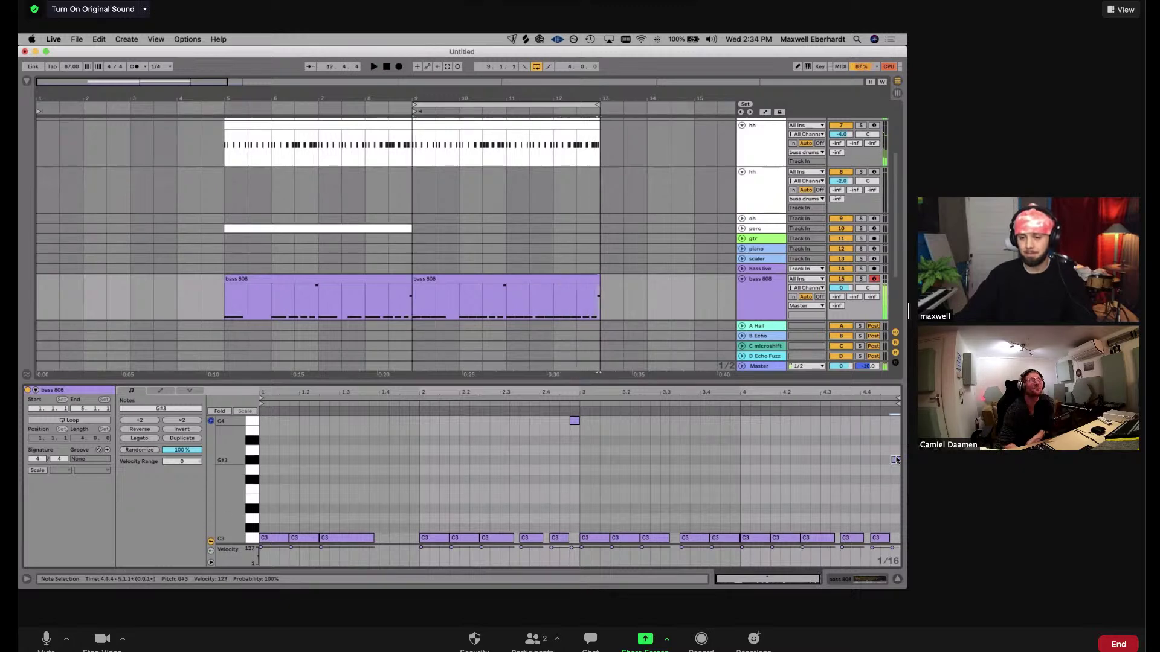
{"action": "key", "text": "super+d"}
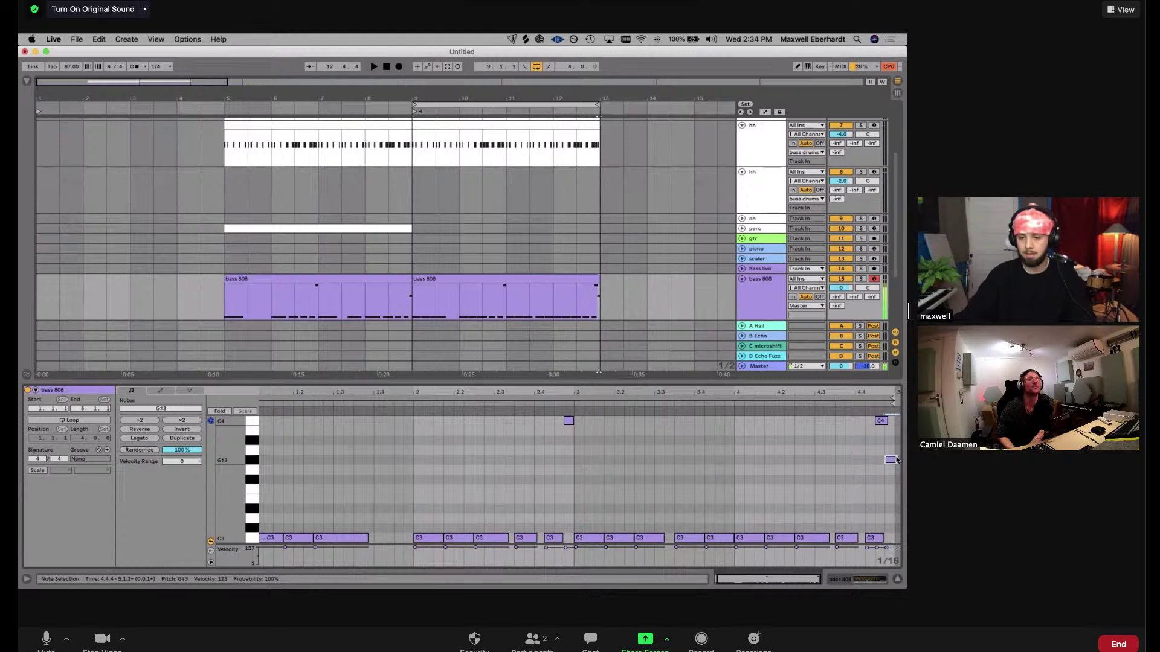
{"action": "left_click", "coordinate": [876, 547]}
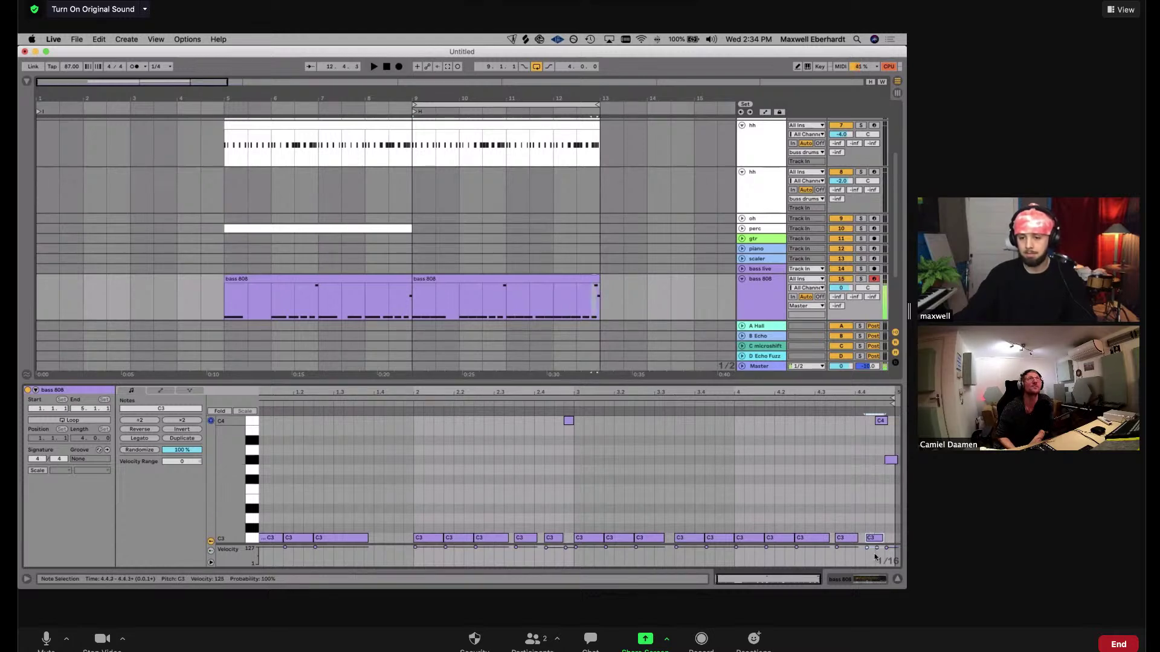
{"action": "left_click", "coordinate": [823, 407]}
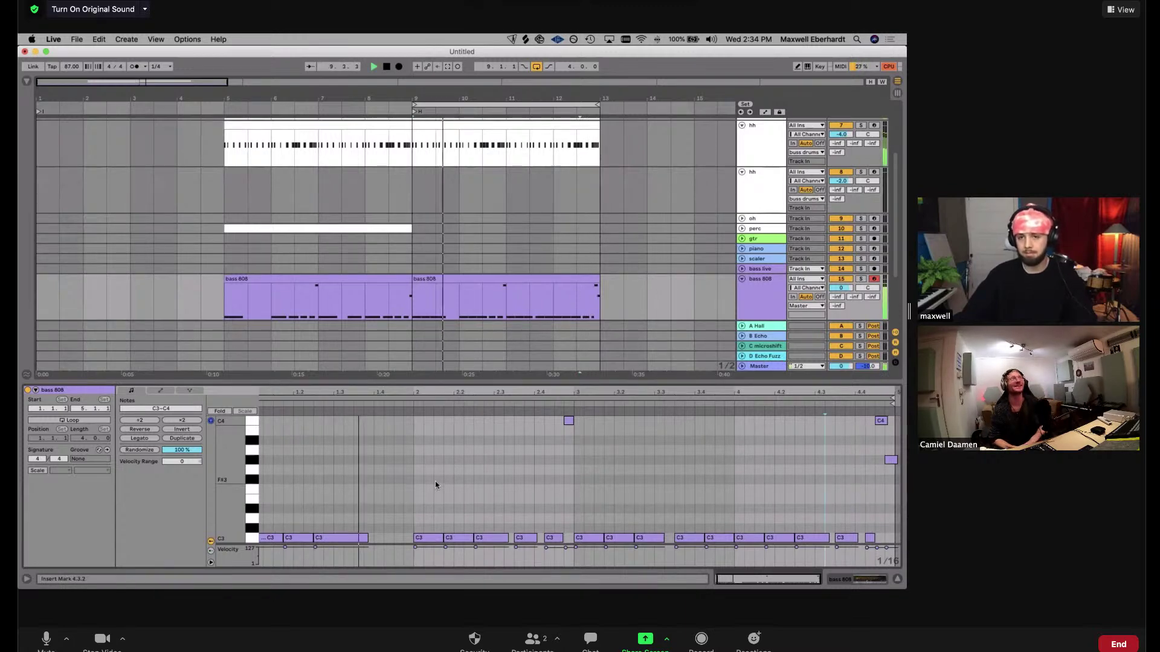
Open the second four-bar clip on the upper hh track for note editing, focused on its opening C3 notes
{"action": "key", "text": "shift+Tab"}
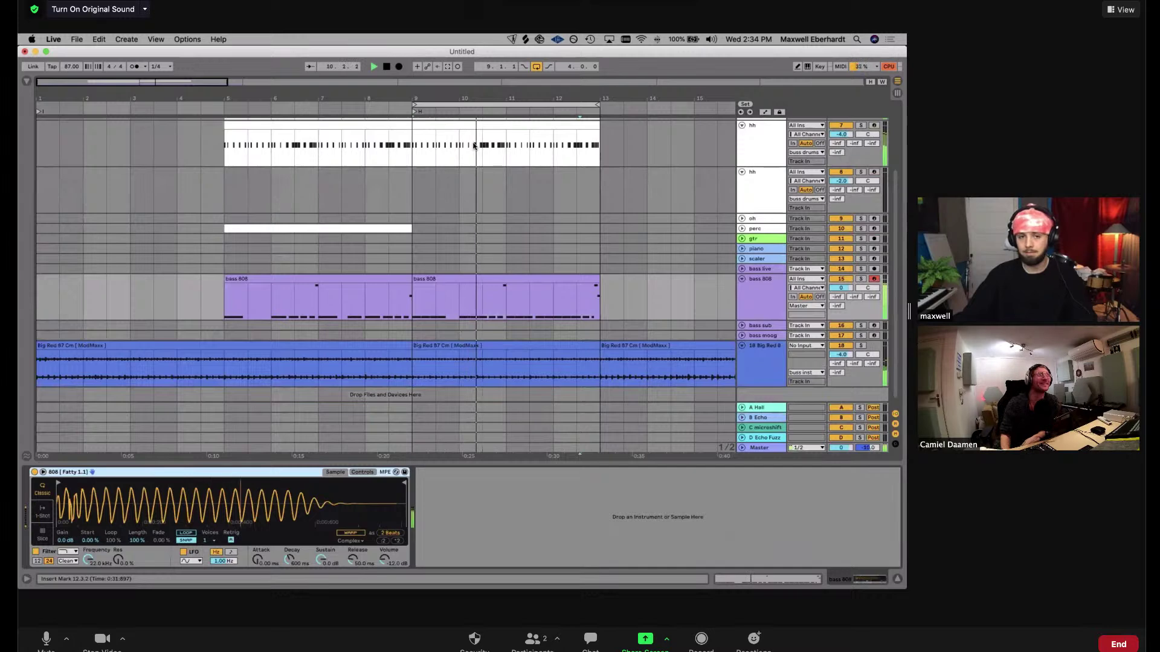
{"action": "left_click", "coordinate": [476, 129]}
{"action": "key", "text": "shift+Tab"}
{"action": "left_click_drag", "start_coordinate": [290, 421], "coordinate": [389, 455]}
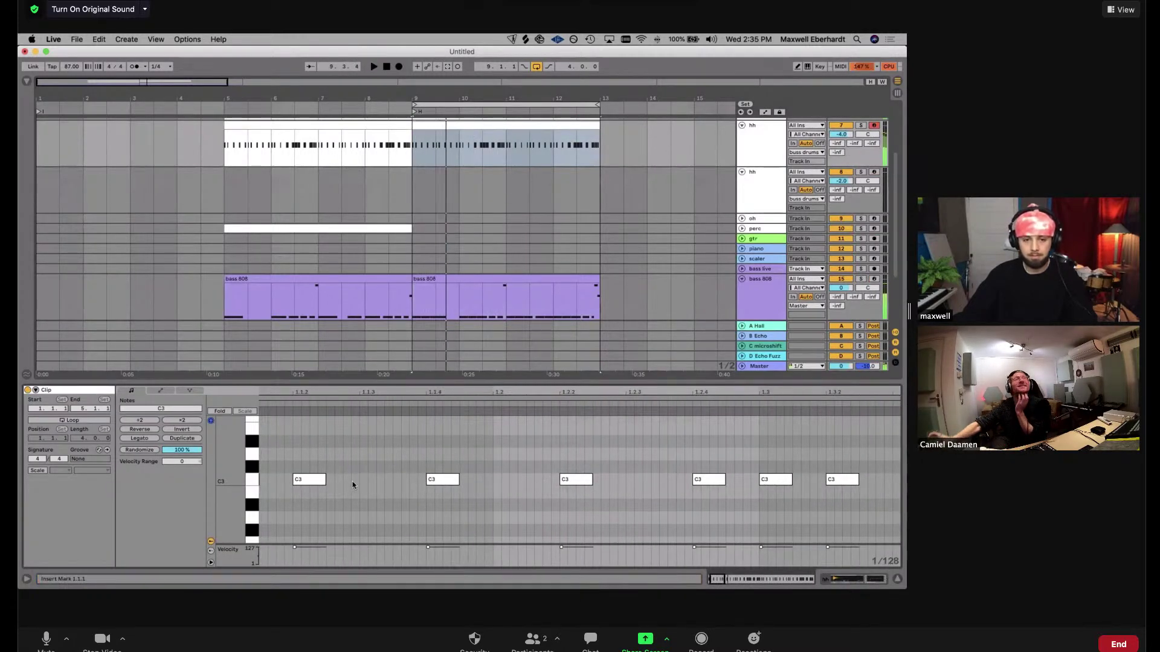
Draw a roll of short C3 notes on a 1/128 grid around 1.1.3 in the hh clip
{"action": "double_click", "coordinate": [356, 479]}
{"action": "left_click_drag", "start_coordinate": [356, 479], "coordinate": [363, 479]}
{"action": "key", "text": "b"}
{"action": "left_click", "coordinate": [380, 479]}
{"action": "left_click", "coordinate": [388, 479]}
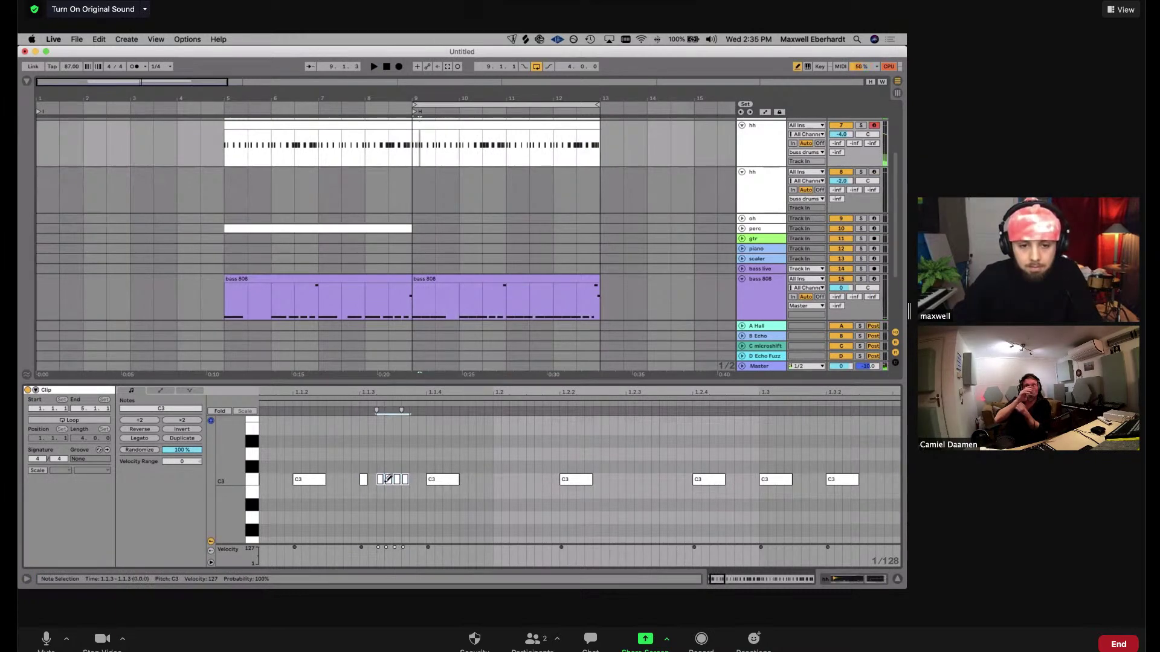
{"action": "left_click", "coordinate": [372, 479]}
{"action": "left_click", "coordinate": [405, 479]}
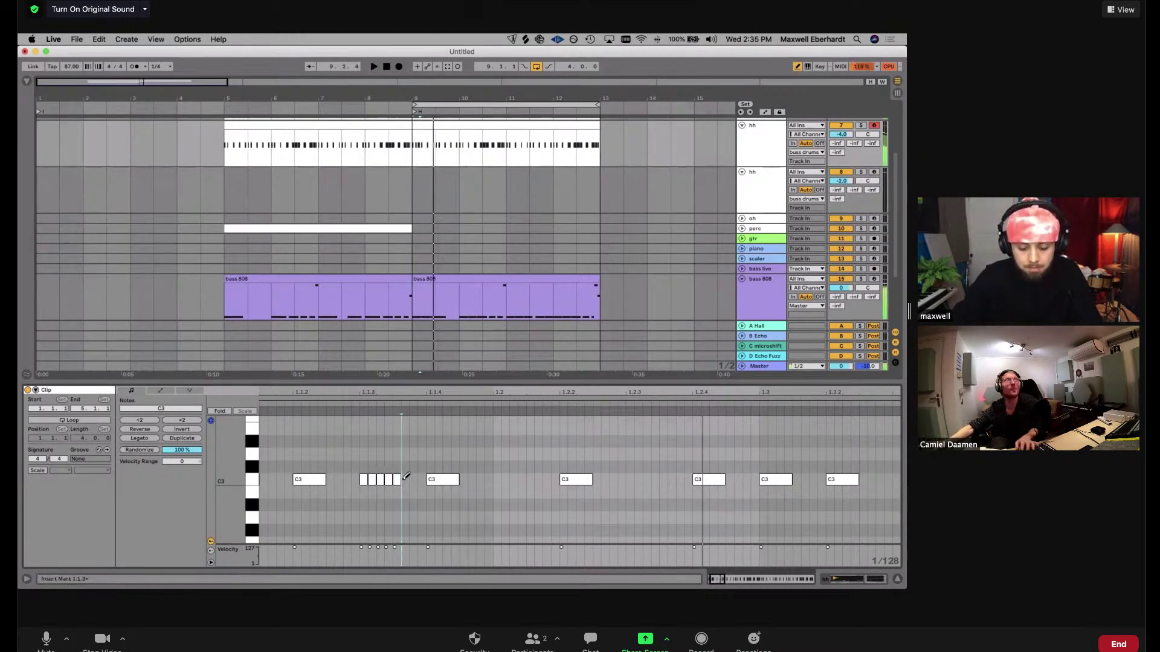
Draw a four-note C3 roll at 1.1.3 on a 1/64 triplet grid and lower the velocity of its last three notes
{"action": "key", "text": "super+3"}
{"action": "left_click_drag", "start_coordinate": [365, 478], "coordinate": [394, 478]}
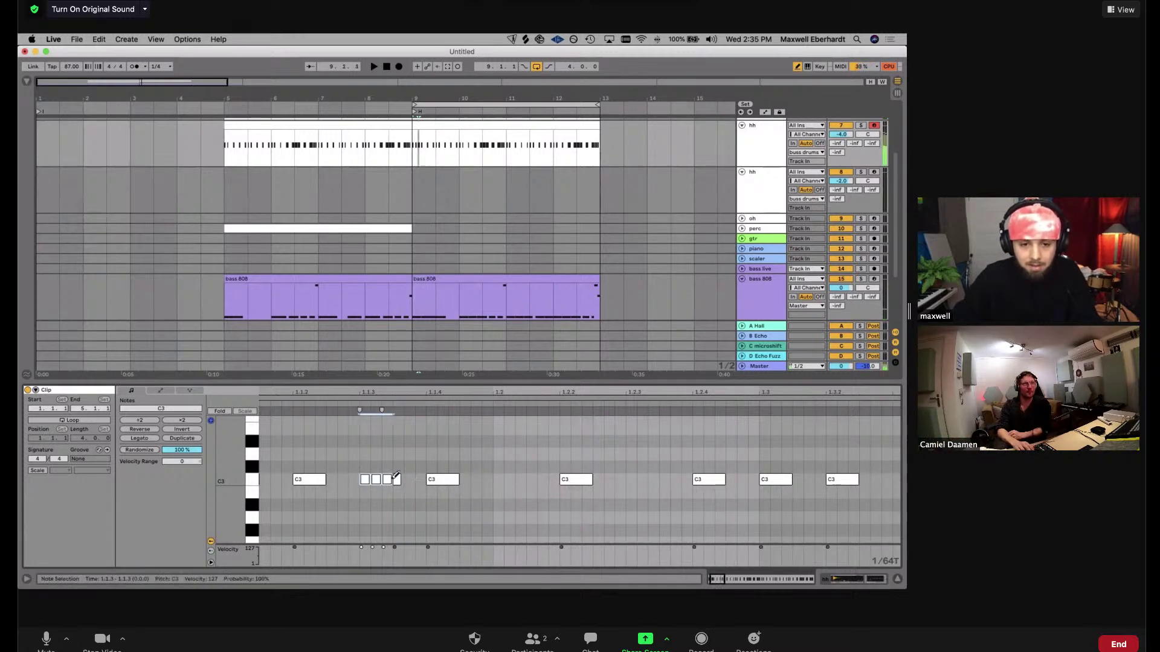
{"action": "left_click", "coordinate": [377, 478]}
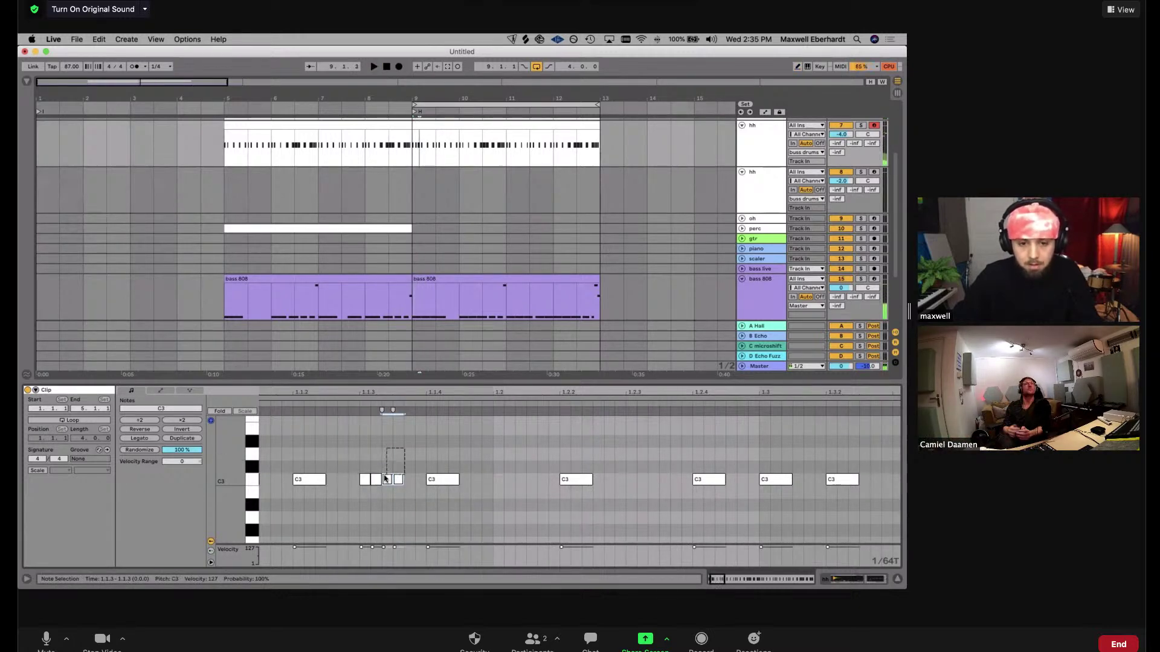
{"action": "mouse_move", "coordinate": [376, 478]}
{"action": "left_mouse_down"}
{"action": "mouse_move", "coordinate": [376, 507]}
{"action": "mouse_move", "coordinate": [378, 481]}
{"action": "left_mouse_up"}
{"action": "left_click", "coordinate": [402, 458]}
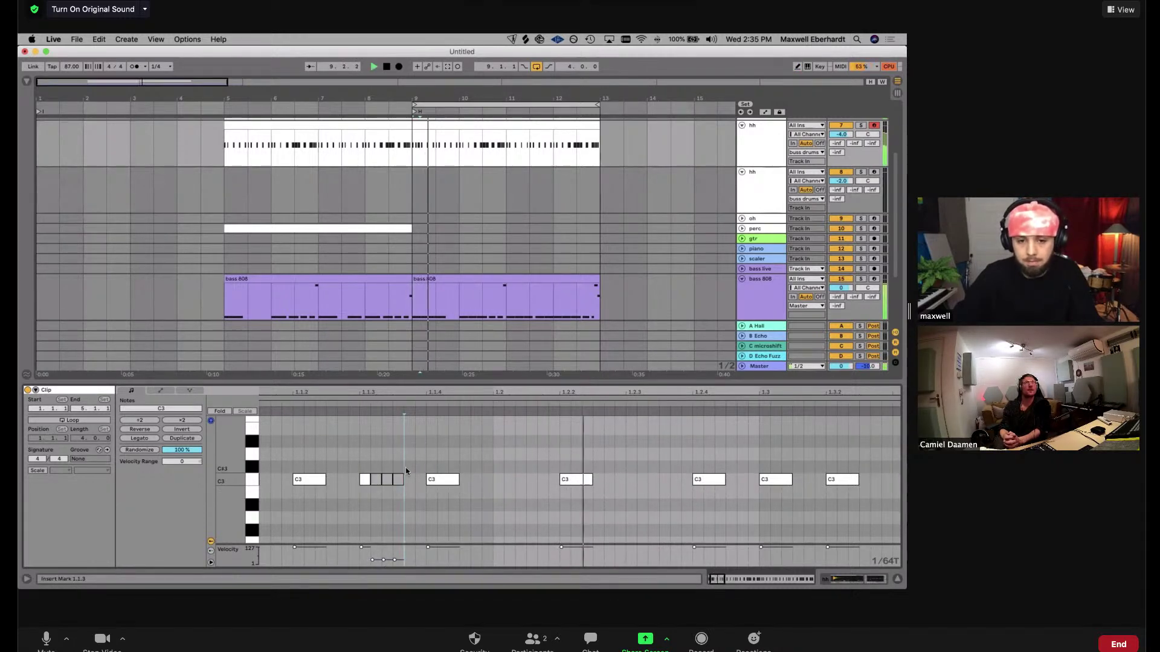
Add a low-velocity C3 ghost note at 1.2.3 in the hh clip and copy it to 1.3.3 and 1.4.3
{"action": "double_click", "coordinate": [642, 479]}
{"action": "left_click_drag", "start_coordinate": [642, 479], "coordinate": [642, 489]}
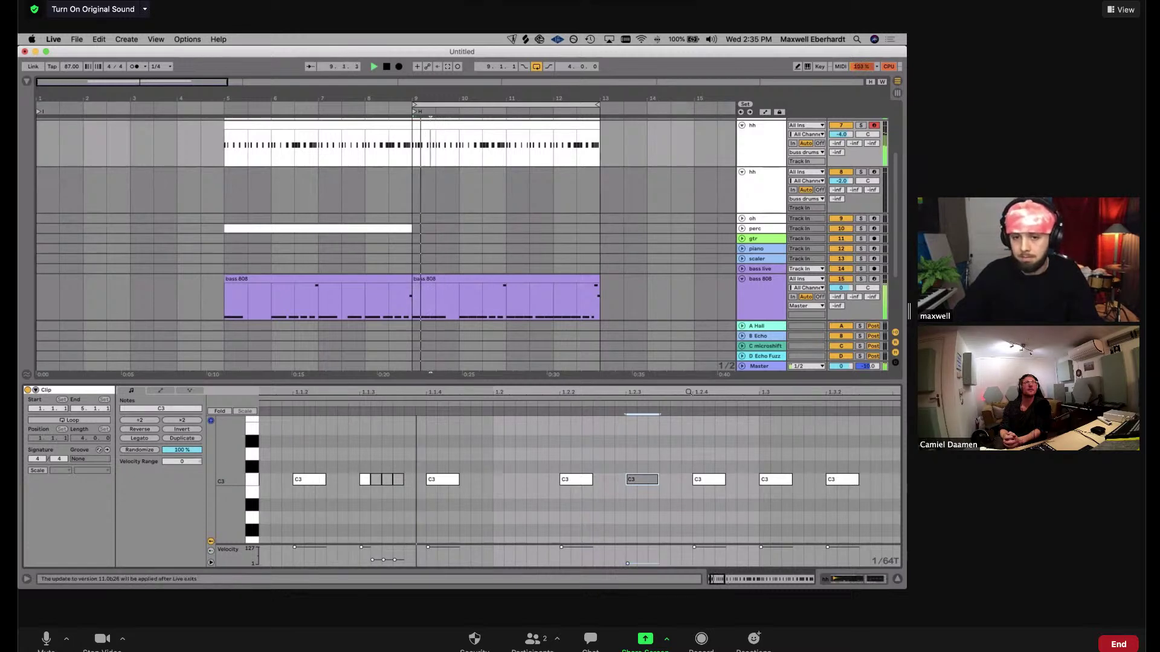
{"action": "scroll", "coordinate": [685, 395], "scroll_direction": "right", "scroll_amount": 5}
{"action": "left_click_drag", "start_coordinate": [437, 479], "coordinate": [711, 479]}
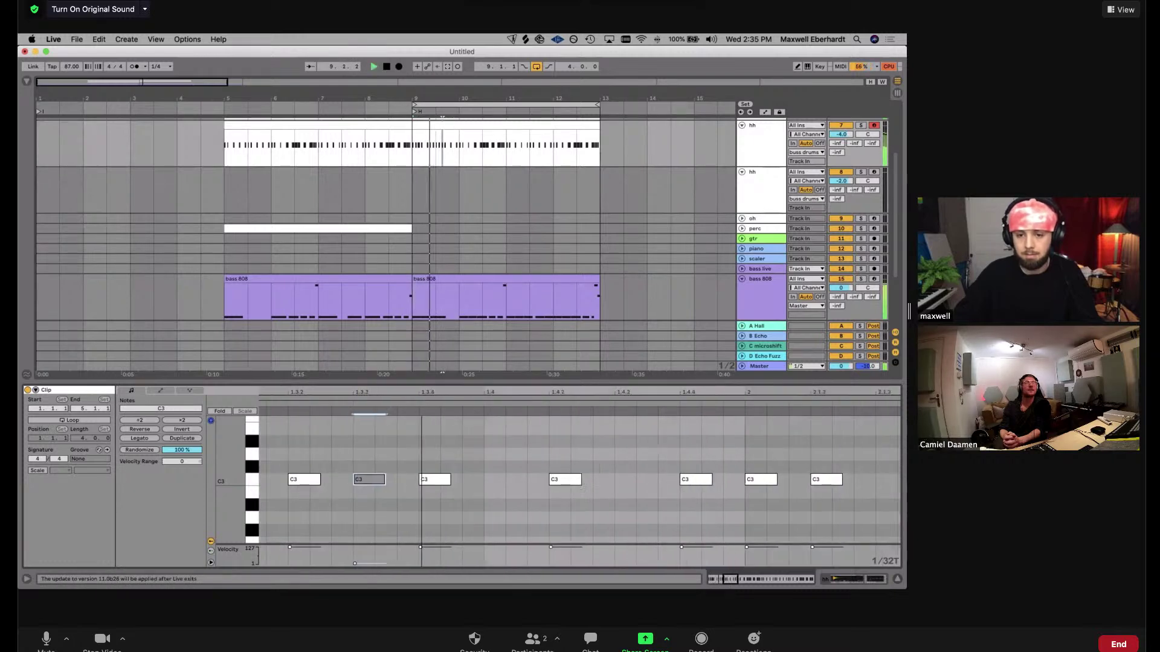
{"action": "key", "text": "space"}
{"action": "left_click_drag", "start_coordinate": [362, 481], "coordinate": [624, 486]}
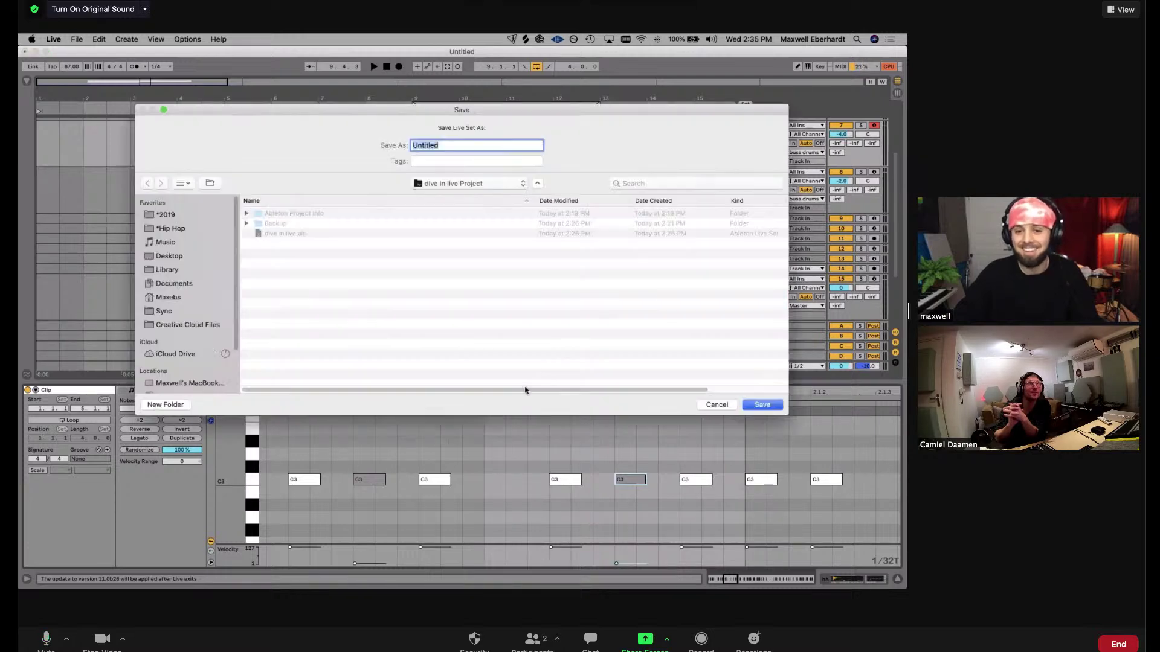
{"action": "left_click", "coordinate": [726, 407]}
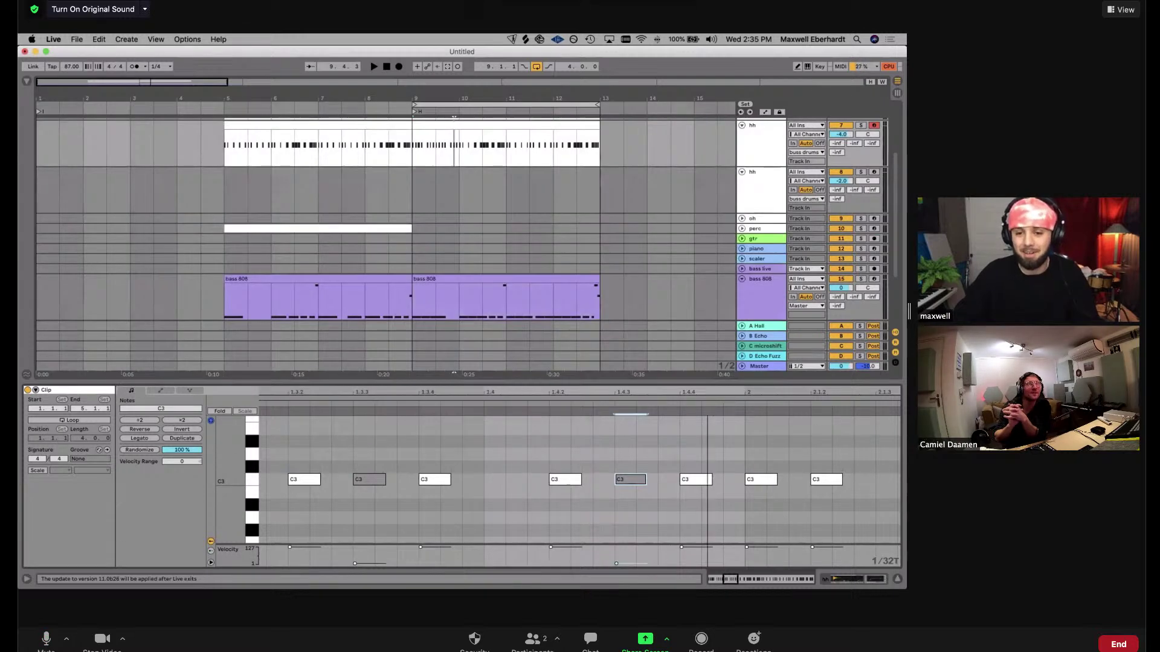
Raise the ghost note at 1.4.3 to velocity 20 and copy it to 2.1.3 and 2.2.3
{"action": "left_click", "coordinate": [412, 414]}
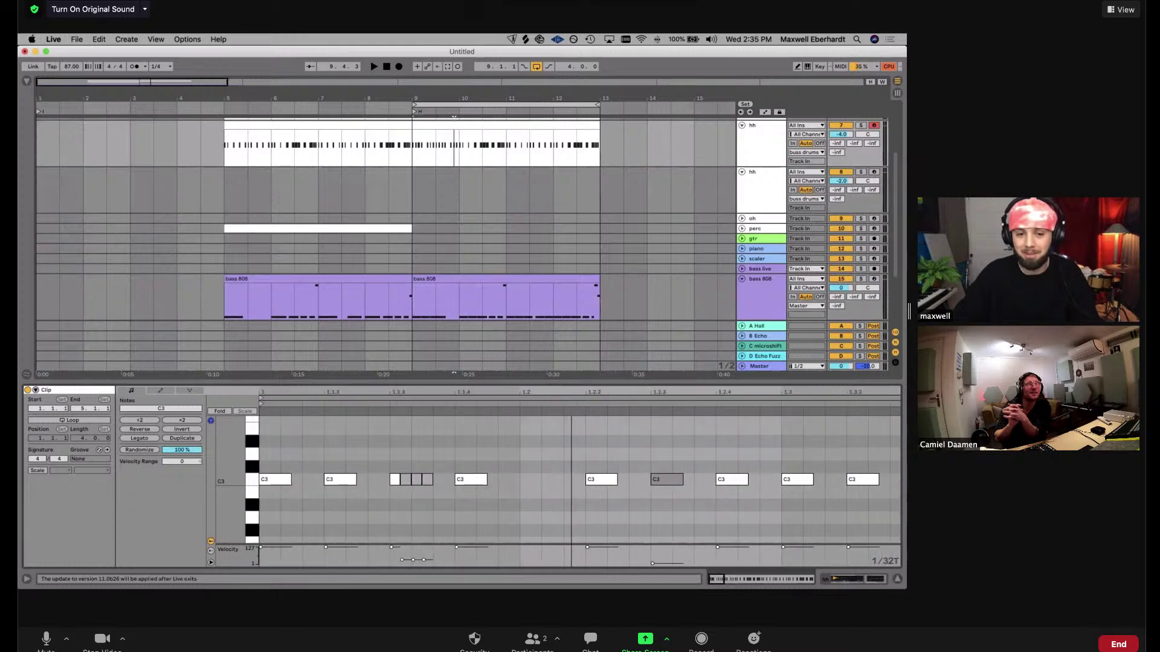
{"action": "key", "text": "space"}
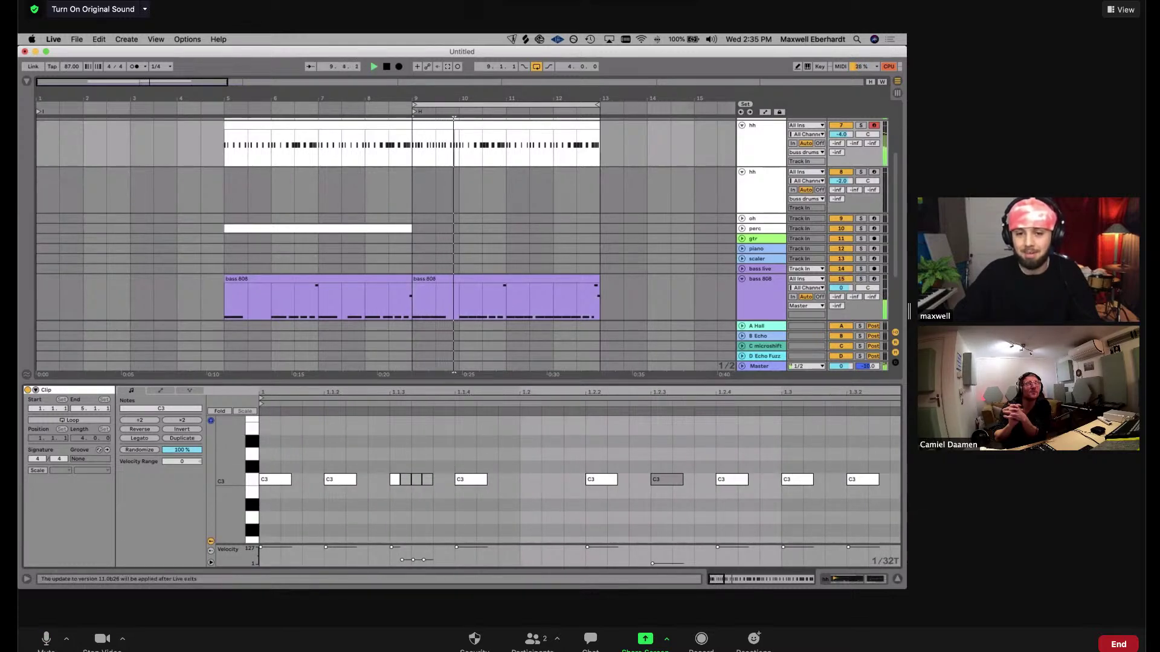
{"action": "scroll", "coordinate": [454, 432], "scroll_direction": "down", "scroll_amount": 6}
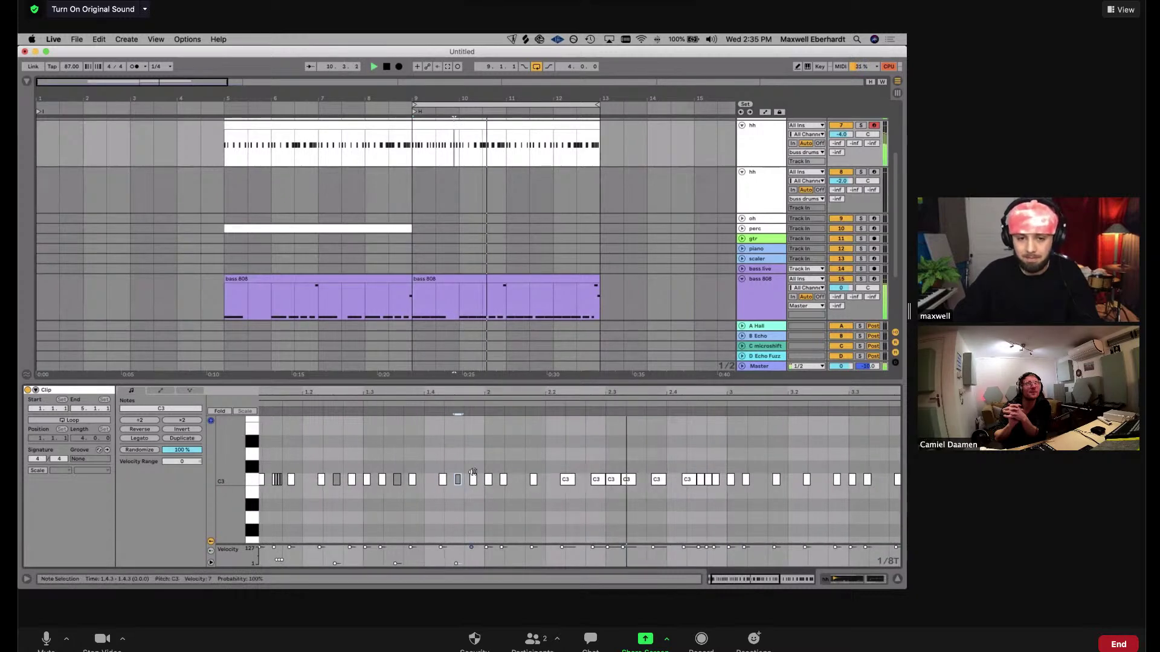
{"action": "scroll", "coordinate": [451, 479], "scroll_direction": "up", "scroll_amount": 5}
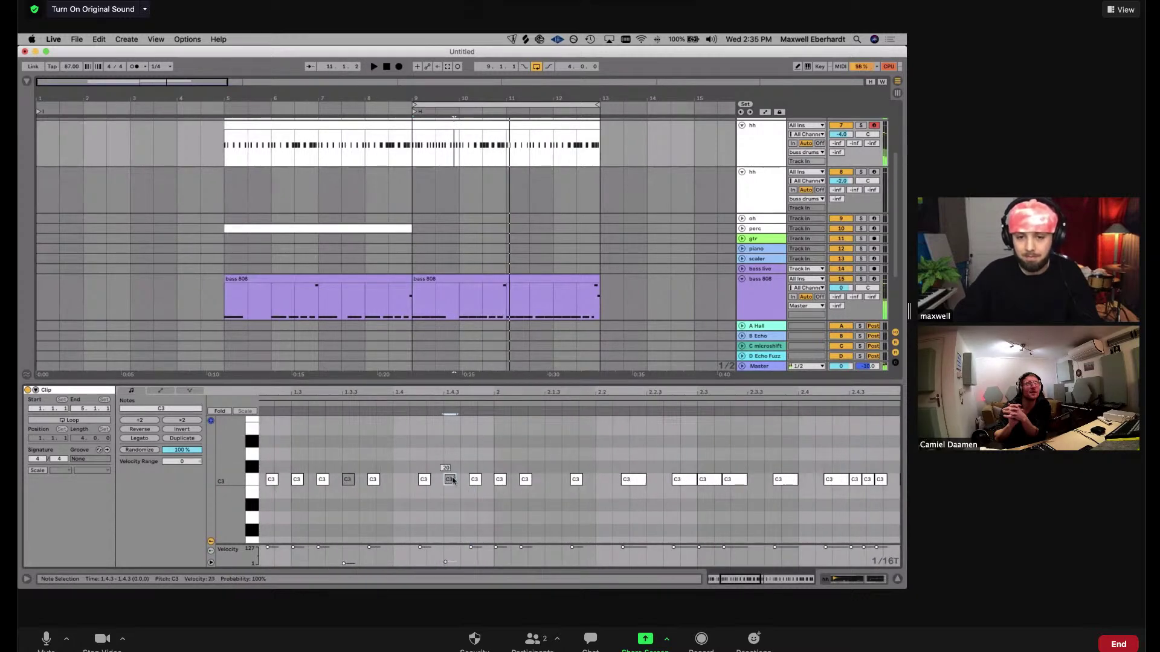
{"action": "left_click_drag", "start_coordinate": [449, 481], "coordinate": [550, 481]}
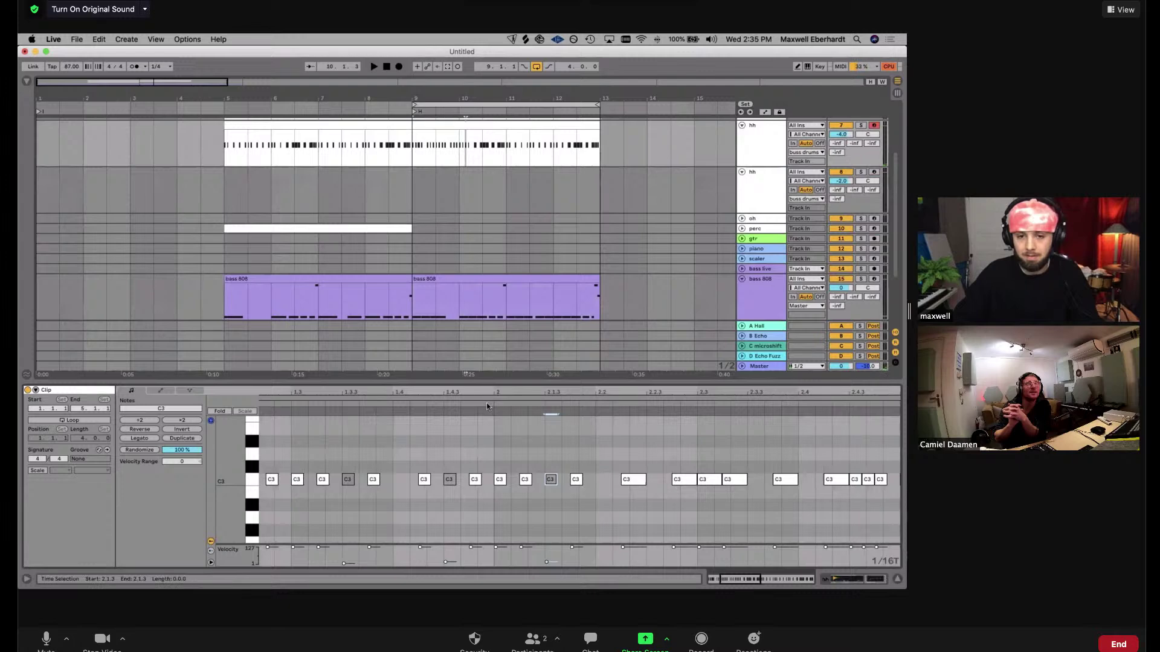
{"action": "left_click_drag", "start_coordinate": [550, 480], "coordinate": [654, 485]}
Duplicate the first two bars of the edited hh pattern, from bar 9, over bars 11 to 13 in the arrangement
{"action": "left_click", "coordinate": [480, 136]}
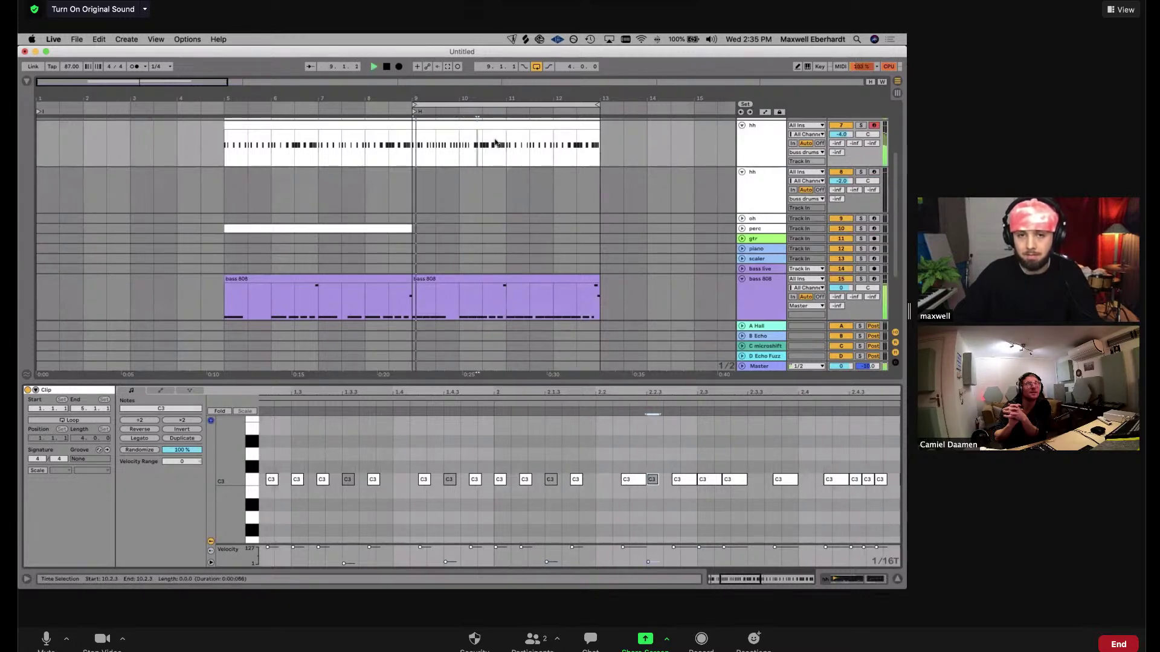
{"action": "left_click_drag", "start_coordinate": [503, 153], "coordinate": [400, 154]}
{"action": "key", "text": "super+d"}
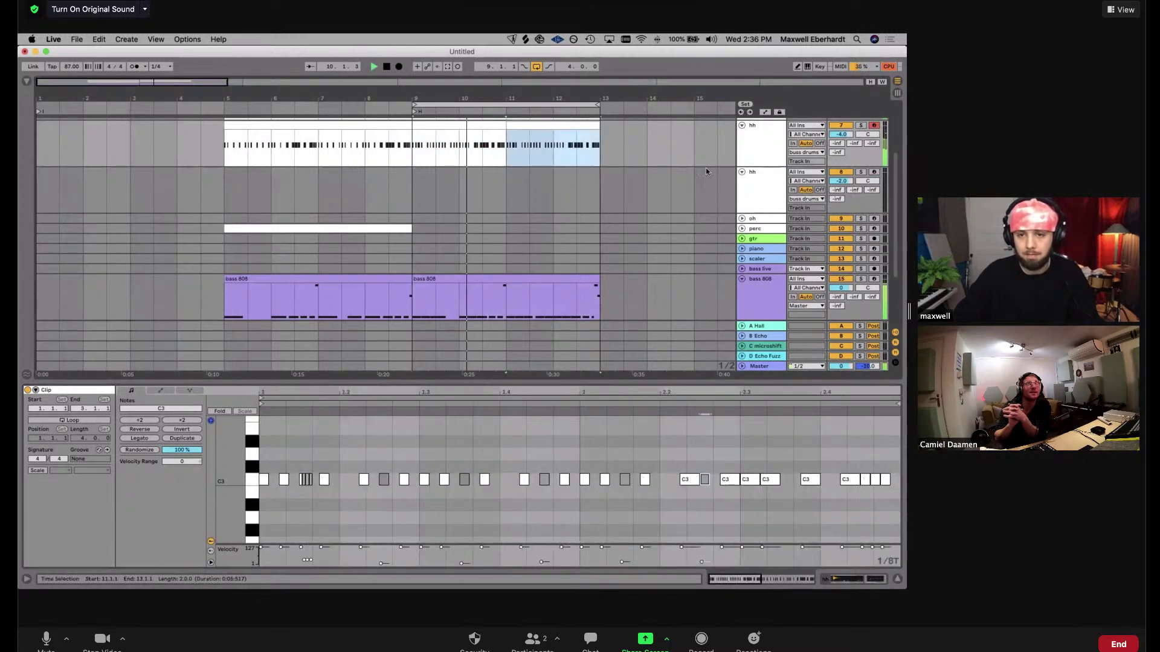
Create a half-bar MIDI clip on the oh track before bar 10 and draw a low-velocity C3 note from 1.2.3 to its end
{"action": "left_click", "coordinate": [755, 218]}
{"action": "double_click", "coordinate": [448, 218]}
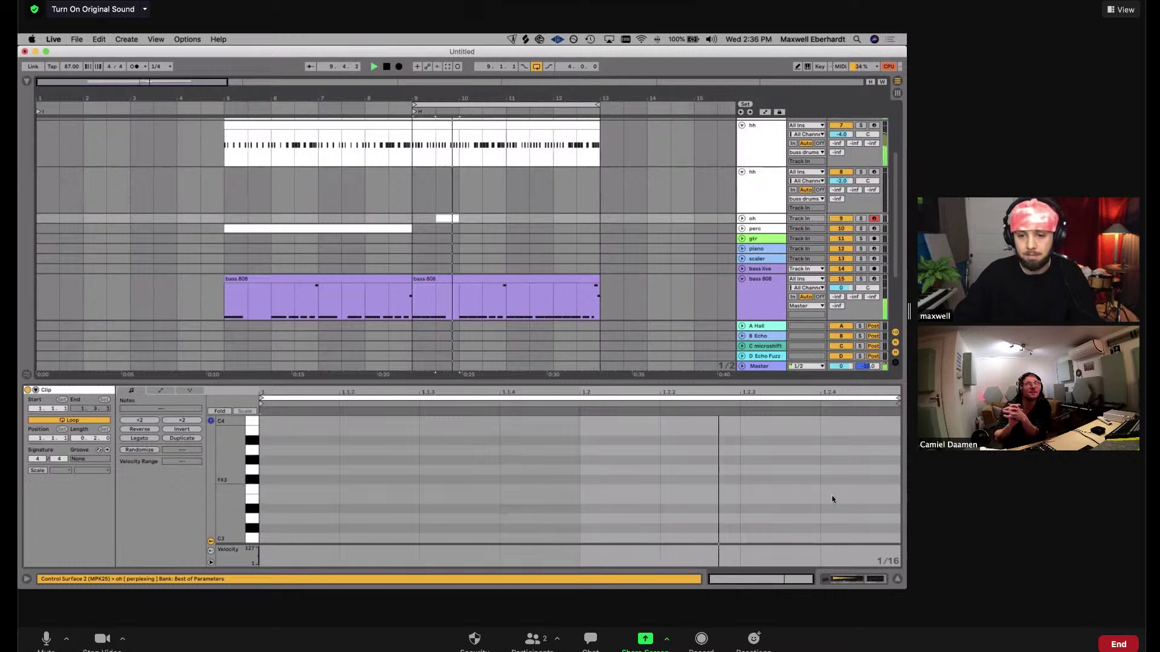
{"action": "key", "text": "space"}
{"action": "key", "text": "space"}
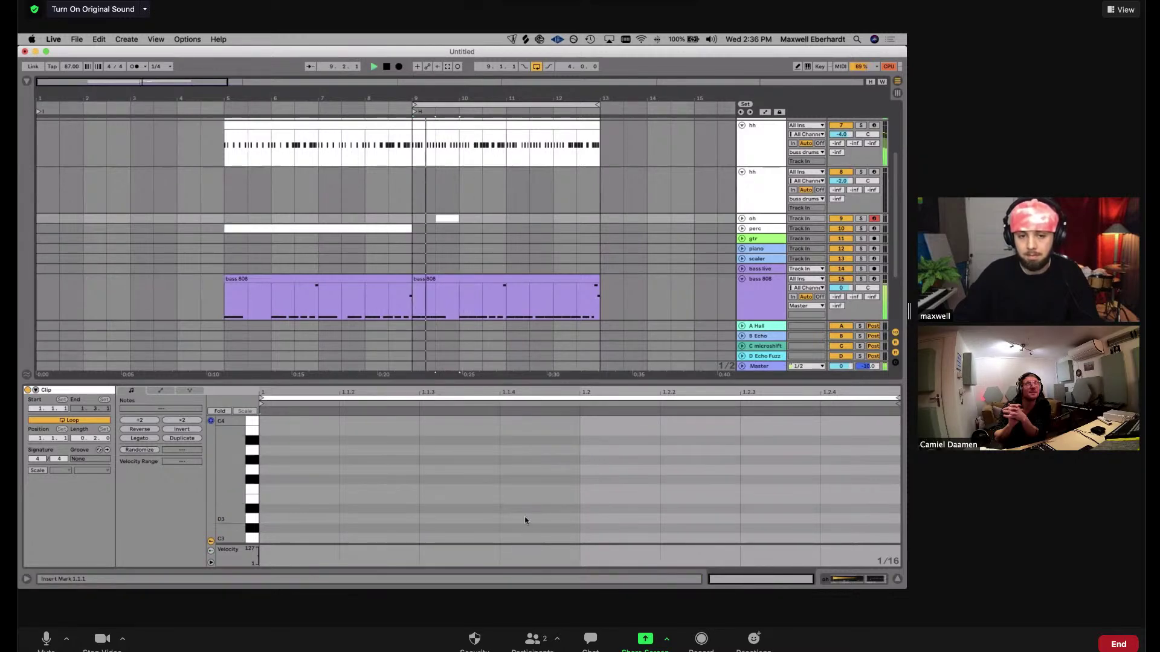
{"action": "left_click_drag", "start_coordinate": [764, 536], "coordinate": [891, 530]}
{"action": "key", "text": "space"}
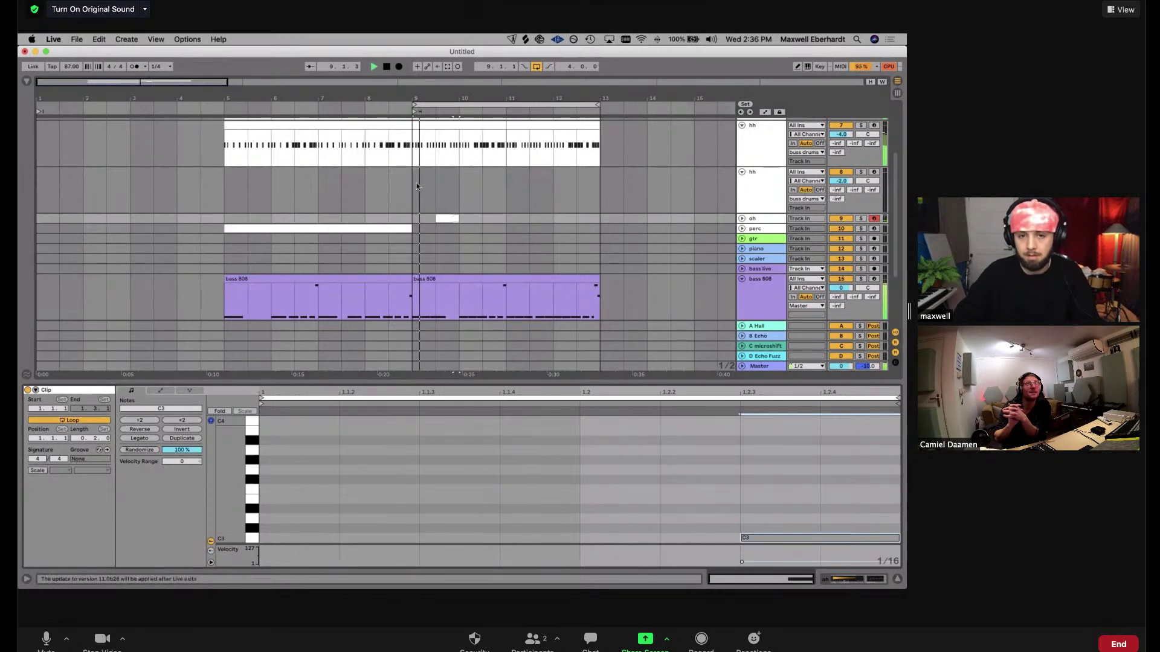
Consolidate bar 9 of the oh track into a one-bar clip and duplicate it into bar 10
{"action": "left_click", "coordinate": [414, 218]}
{"action": "key", "text": "ctrl+shift+m"}
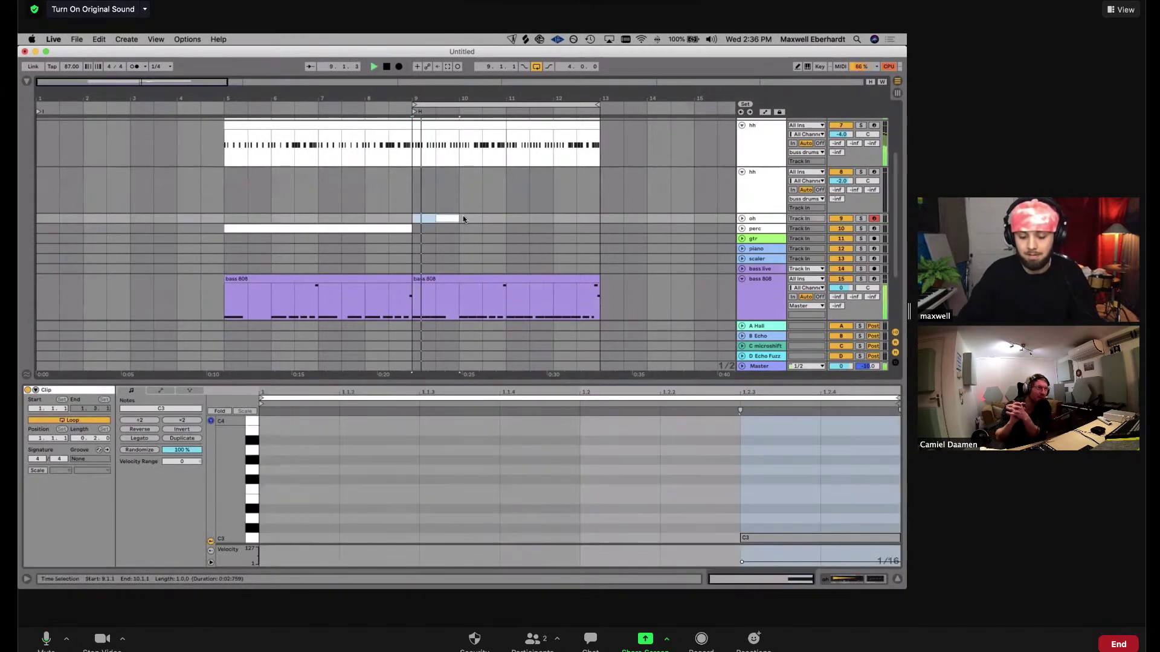
{"action": "key", "text": "ctrl+d"}
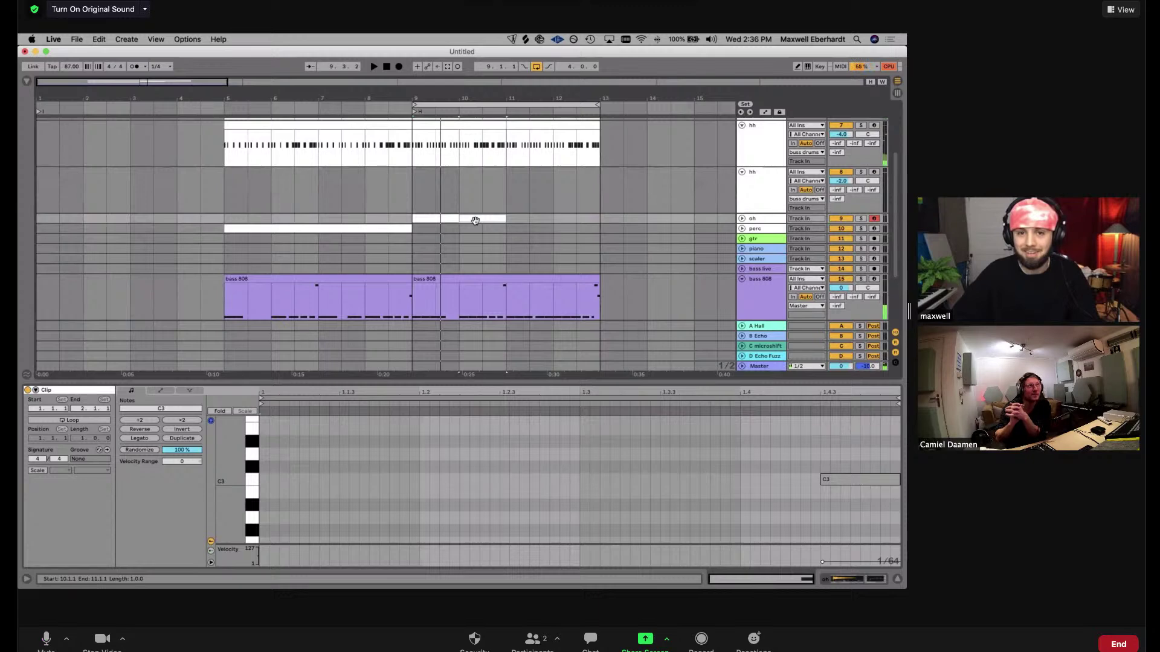
{"action": "key", "text": "ctrl+s"}
{"action": "left_click", "coordinate": [717, 404]}
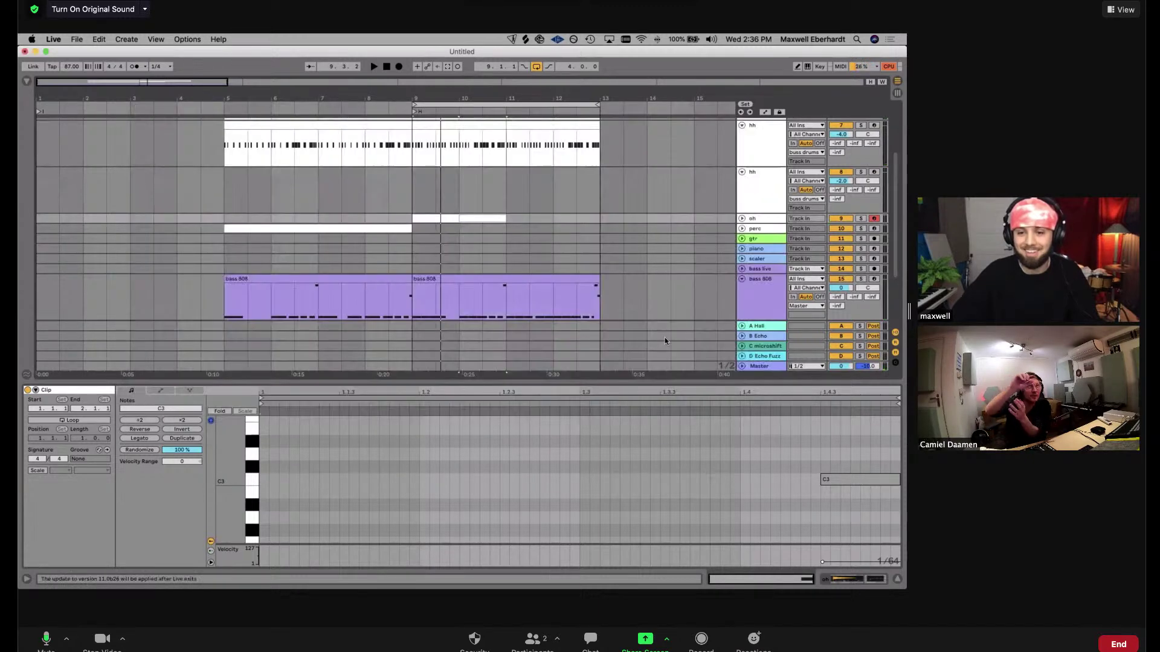
Consolidate the two one-bar oh clips into a single two-bar clip and unfold the oh track
{"action": "left_click", "coordinate": [447, 219], "text": "shift"}
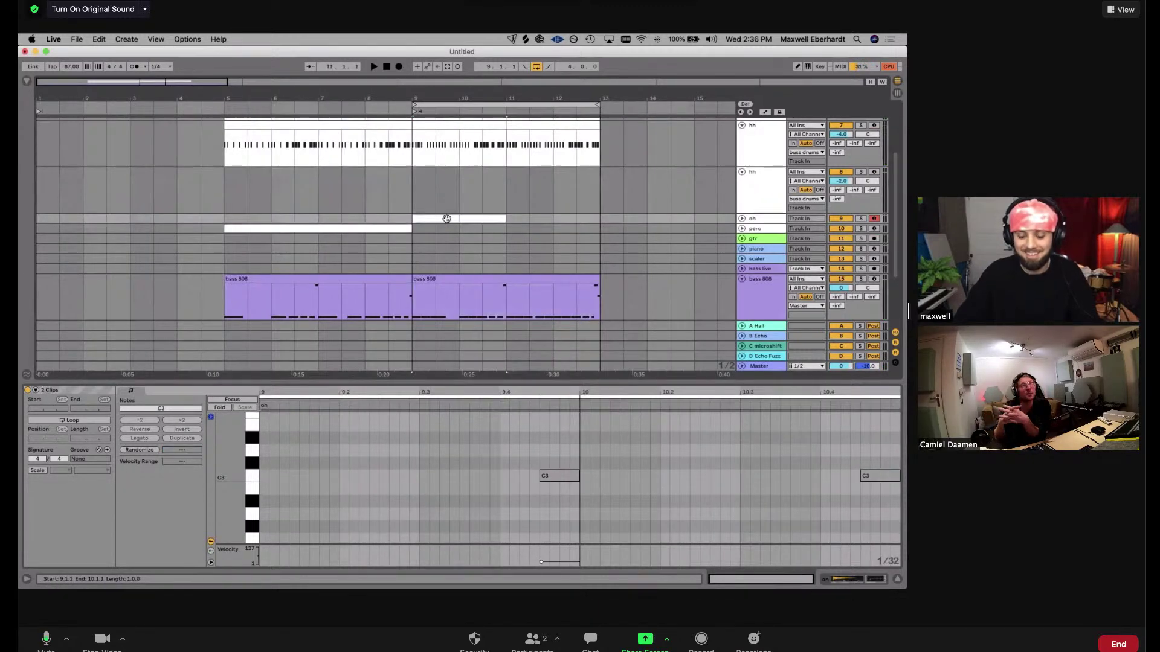
{"action": "left_click", "coordinate": [447, 219]}
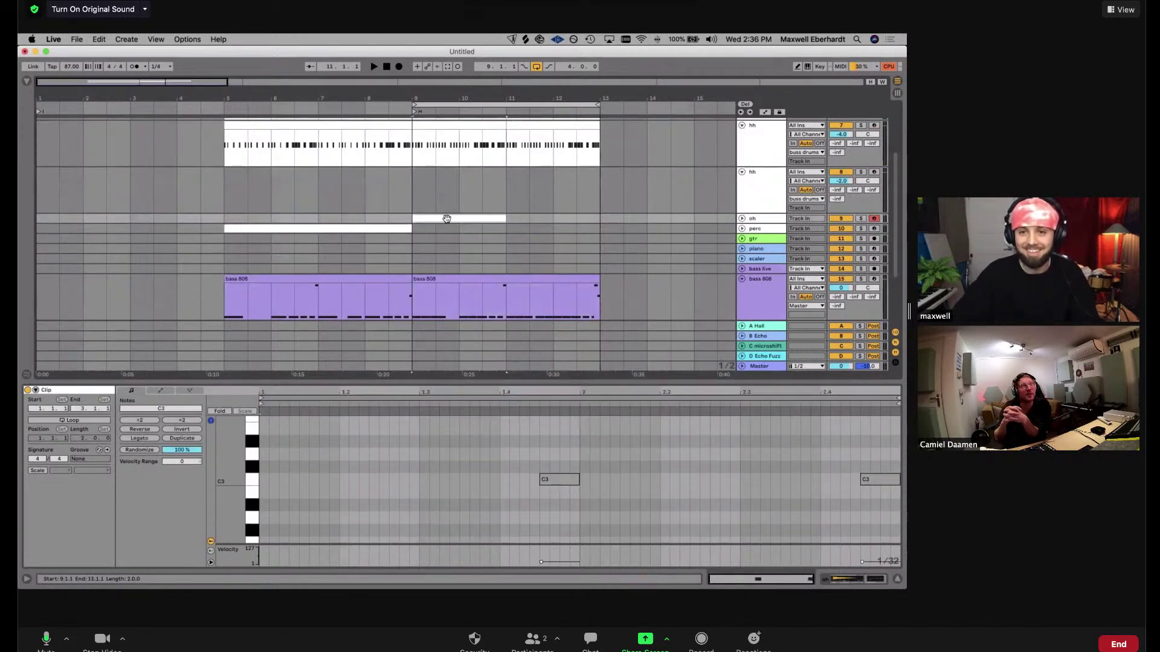
{"action": "left_click", "coordinate": [741, 218]}
{"action": "key", "text": "super+s"}
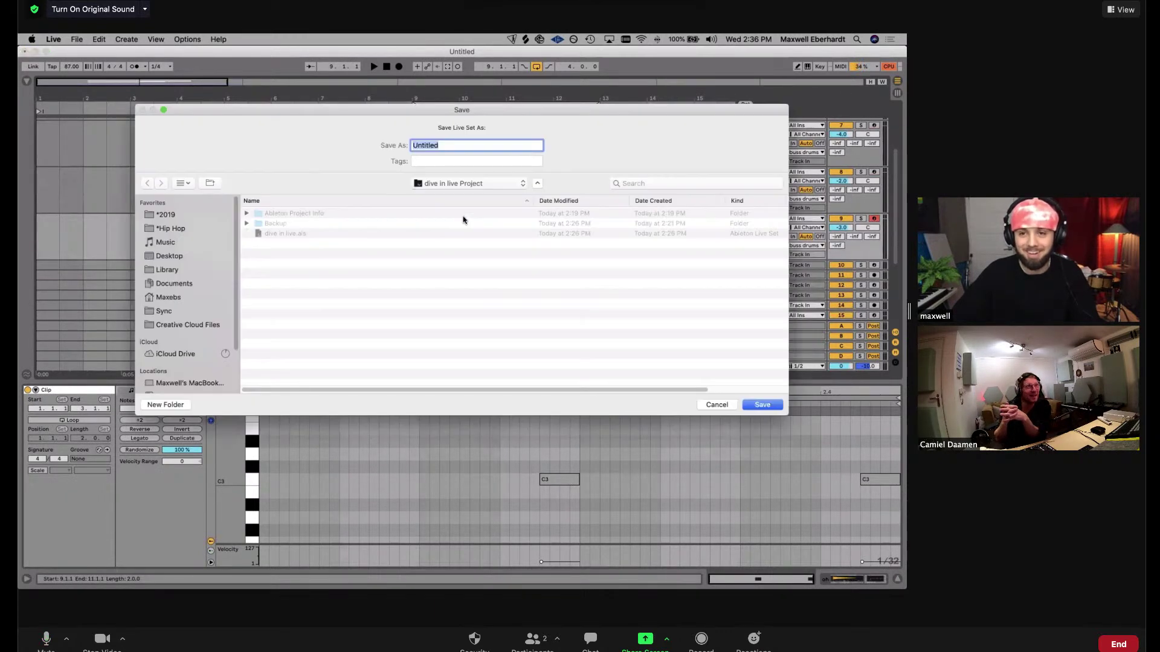
{"action": "left_click", "coordinate": [747, 405]}
Duplicate the two-bar oh clip to bar 11 and pan the oh track to 11R
{"action": "left_click", "coordinate": [471, 220]}
{"action": "key", "text": "super+d"}
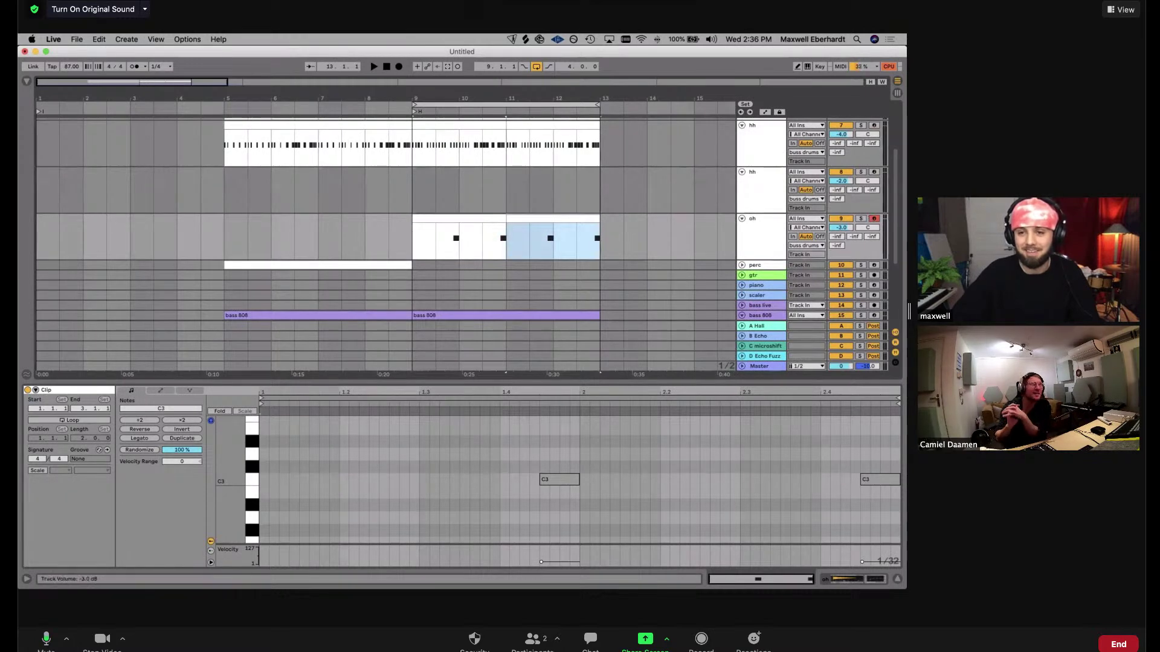
{"action": "left_click", "coordinate": [842, 227]}
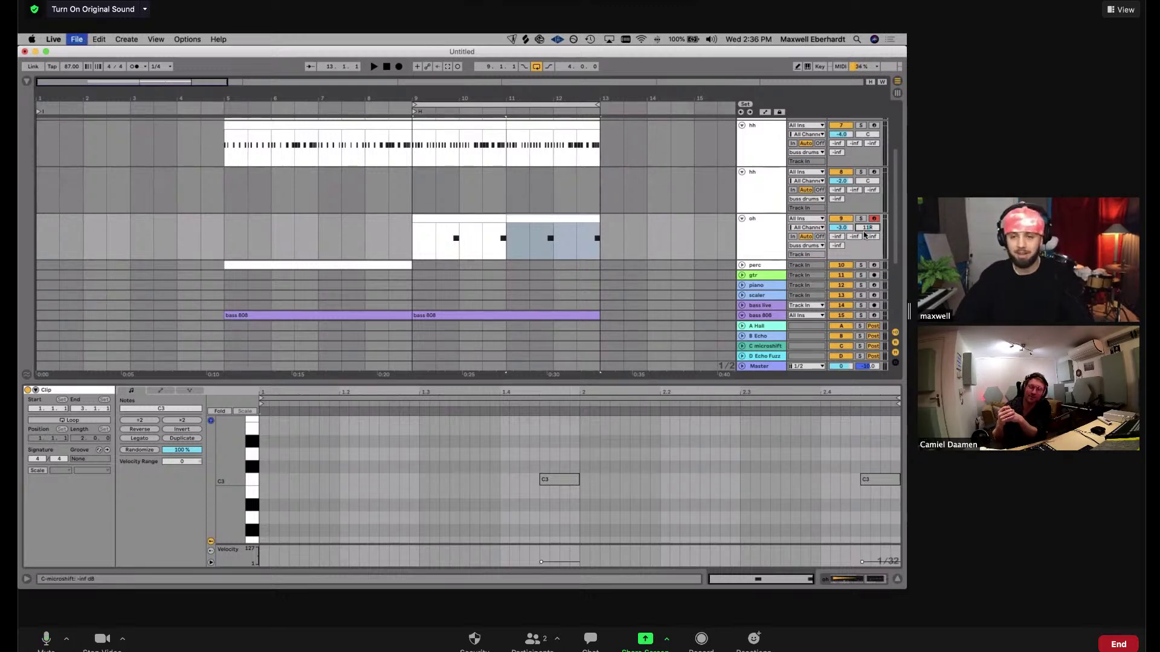
Save the Live Set as "fiber optic [big red flip]" in the 02 Feb 2021 folder
{"action": "key", "text": "super+s"}
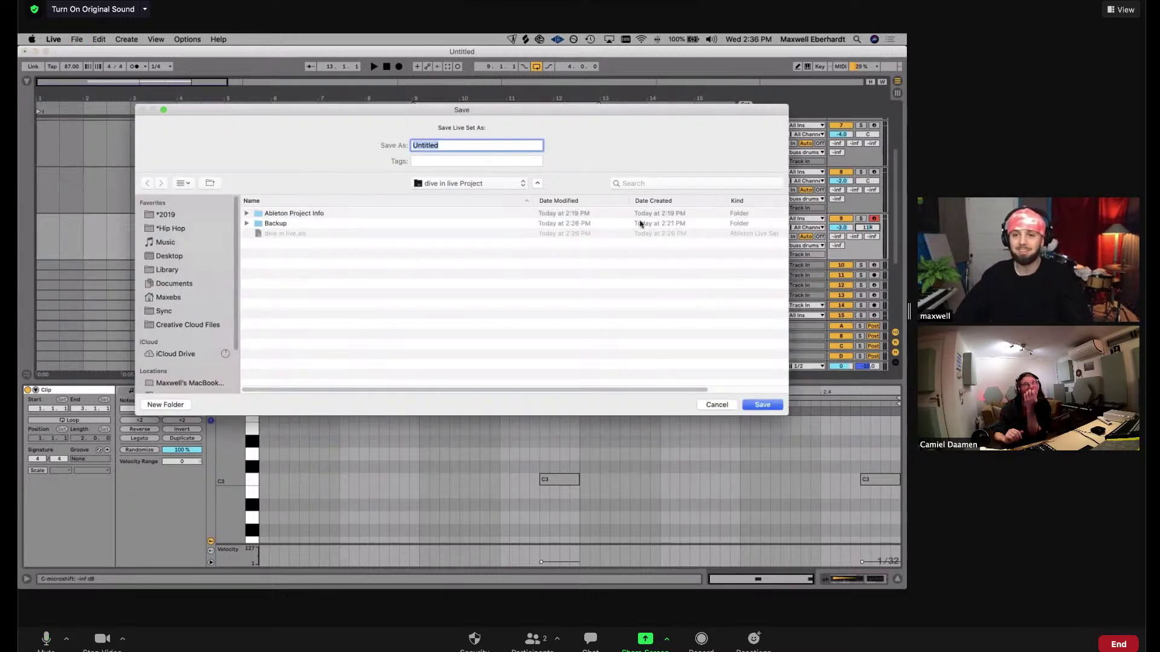
{"action": "left_click", "coordinate": [457, 183]}
{"action": "left_click", "coordinate": [458, 193]}
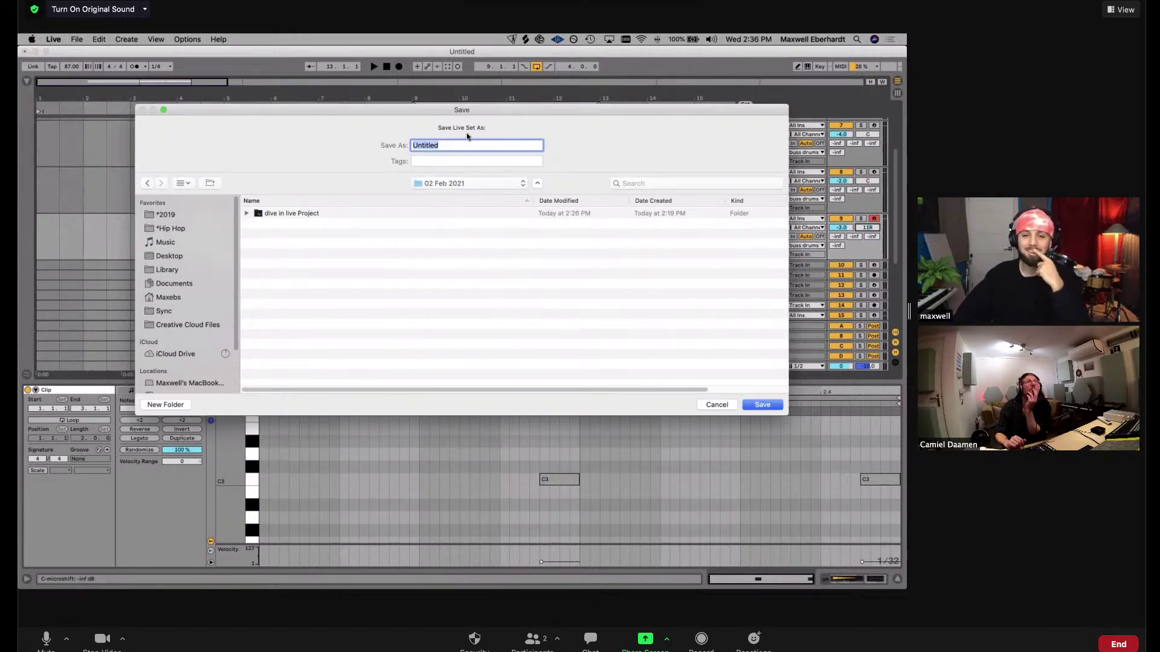
{"action": "left_click_drag", "start_coordinate": [470, 114], "coordinate": [426, 162]}
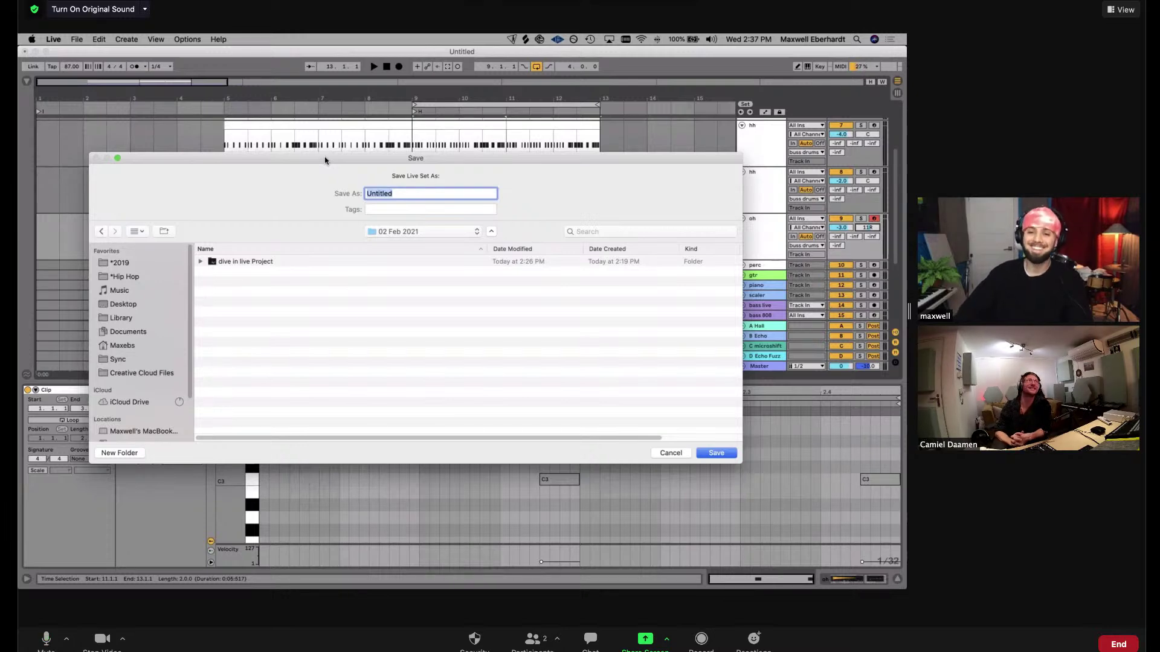
{"action": "key", "text": "BackSpace"}
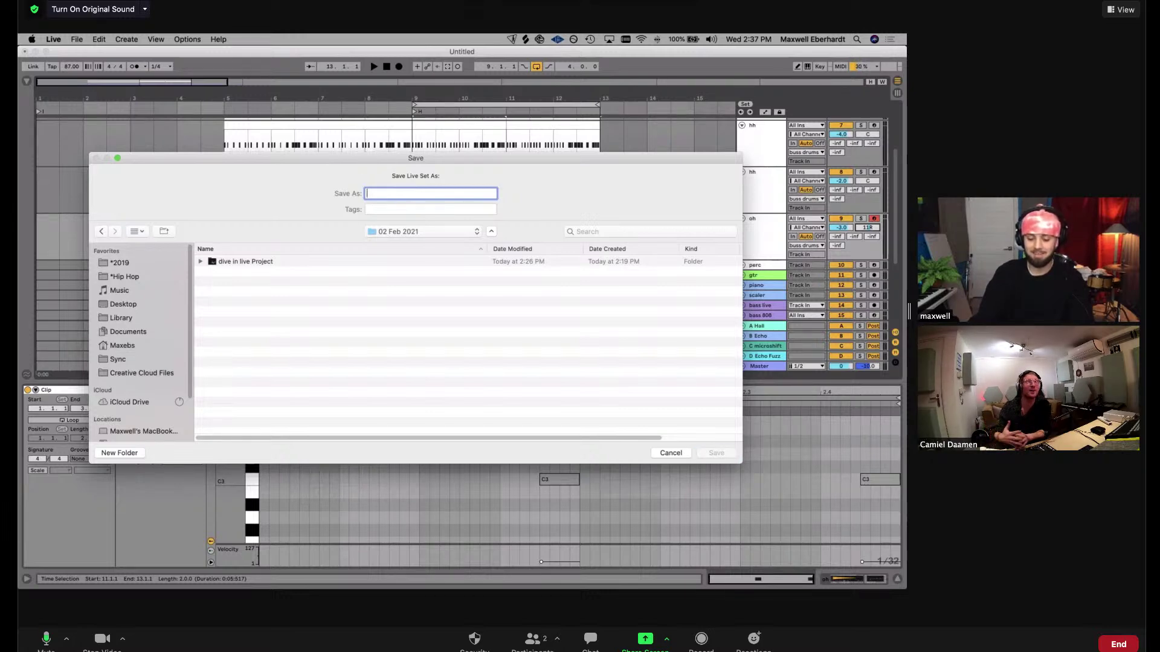
{"action": "type", "text": "fiber optio"}
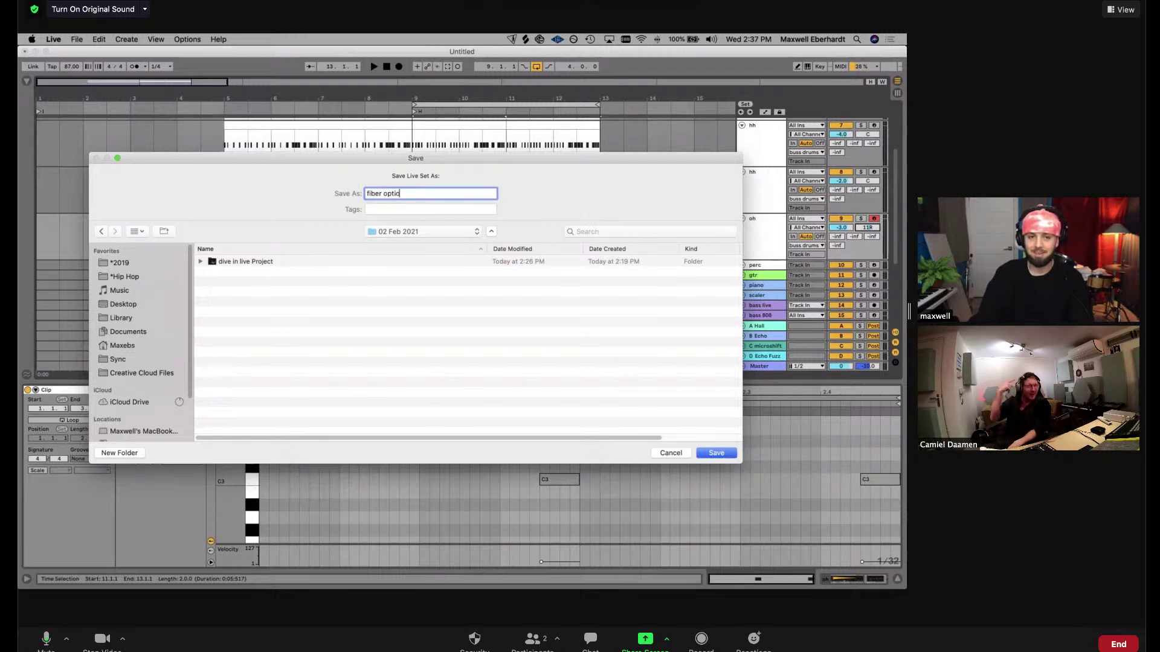
{"action": "type", "text": " [big"}
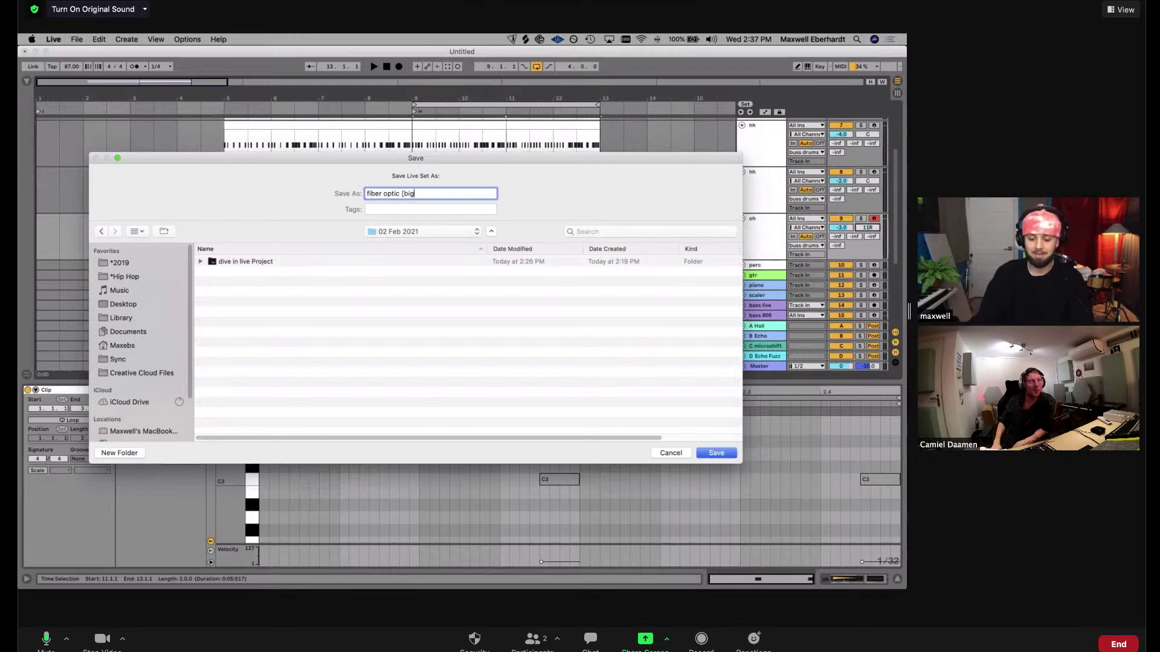
{"action": "type", "text": " red flip"}
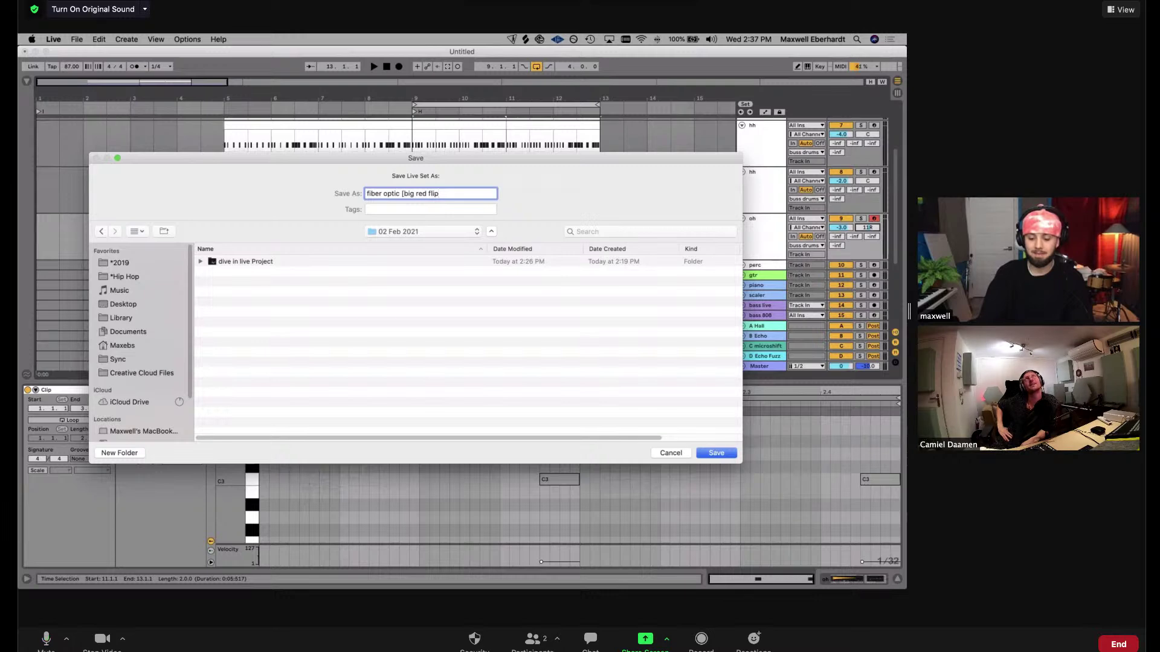
{"action": "key", "text": "Return"}
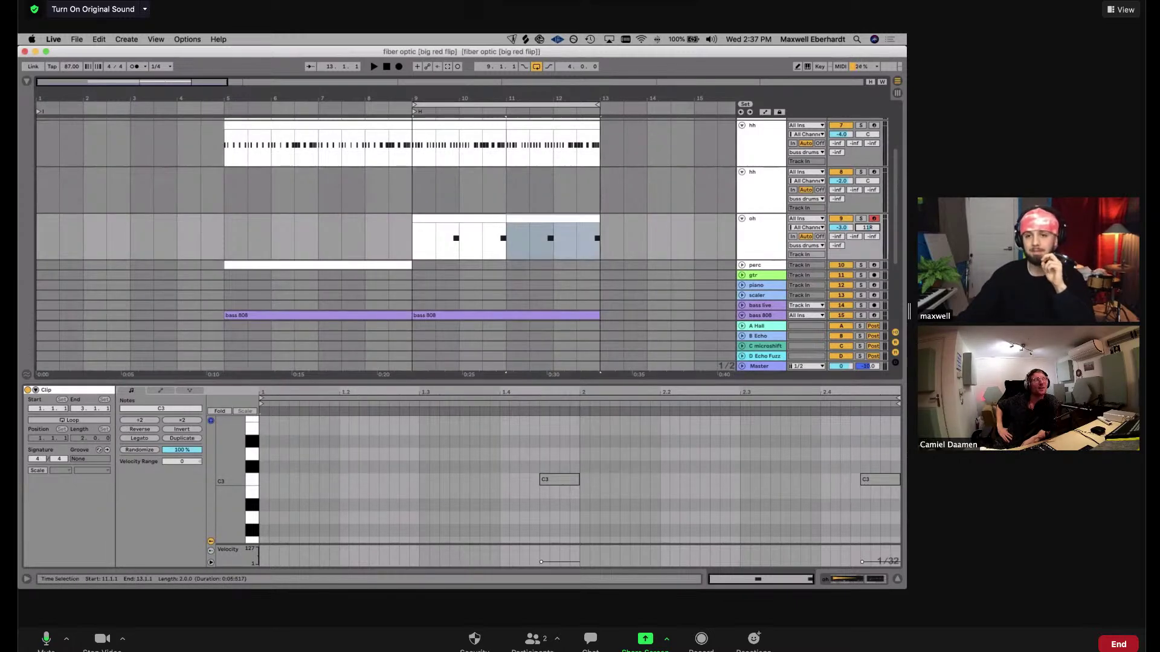
{"action": "left_click", "coordinate": [898, 578]}
{"action": "double_click", "coordinate": [464, 185]}
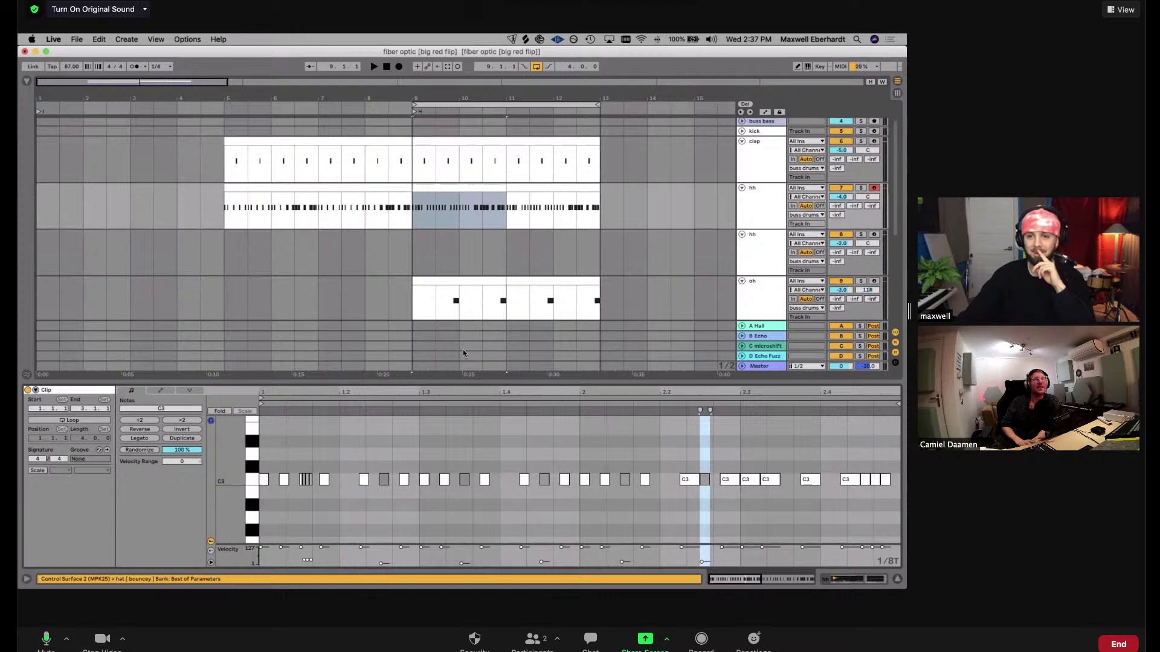
{"action": "scroll", "coordinate": [646, 304], "scroll_direction": "down", "scroll_amount": 1}
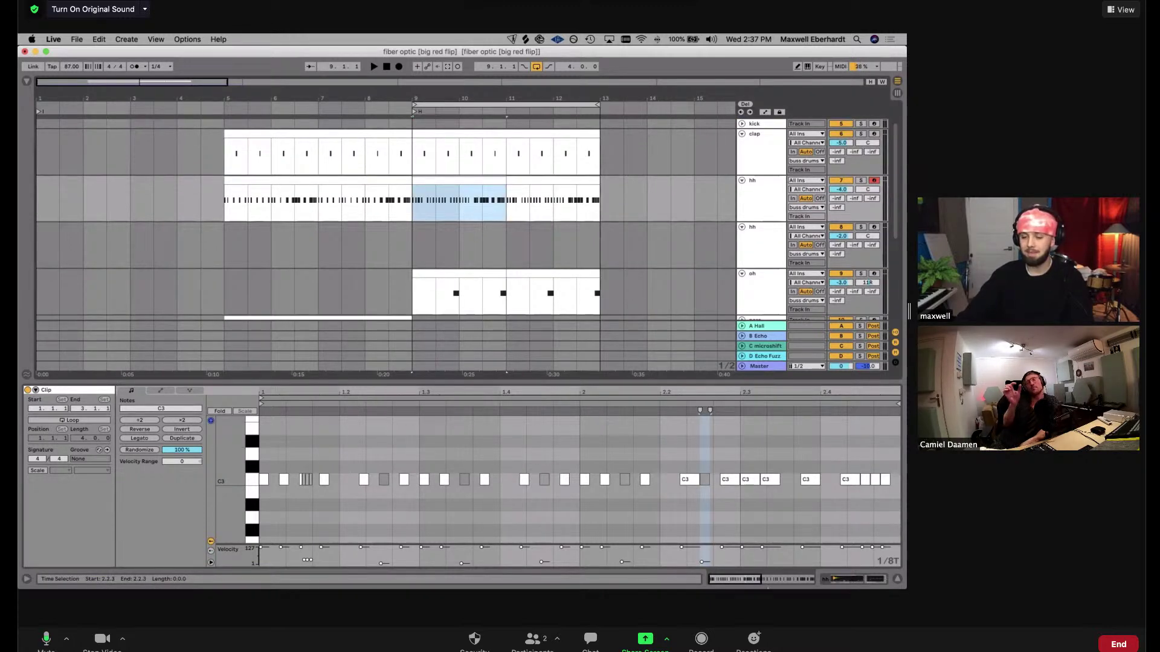
{"action": "mouse_move", "coordinate": [604, 589]}
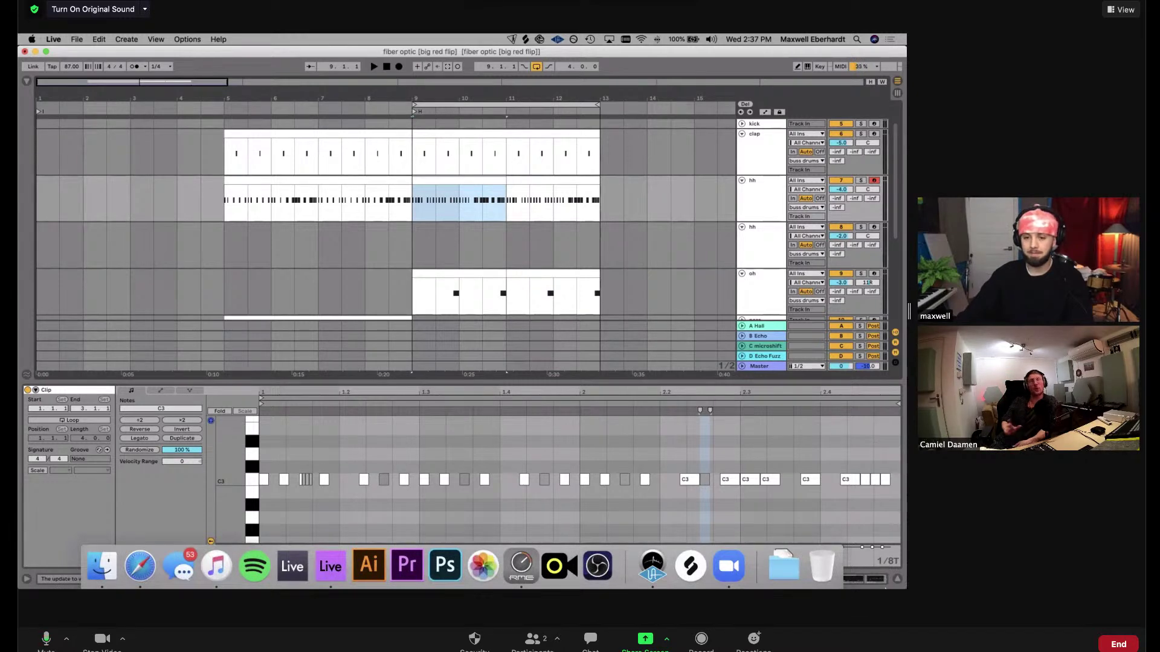
{"action": "left_click", "coordinate": [898, 578]}
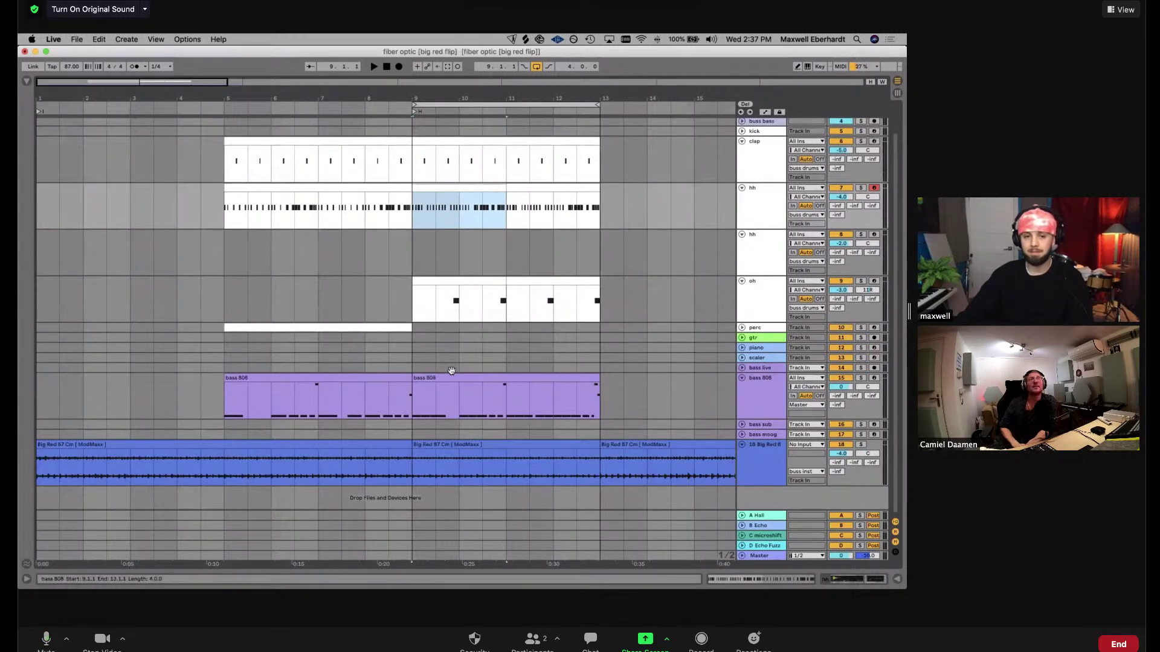
{"action": "left_click", "coordinate": [451, 371]}
{"action": "left_click", "coordinate": [510, 141], "text": "shift"}
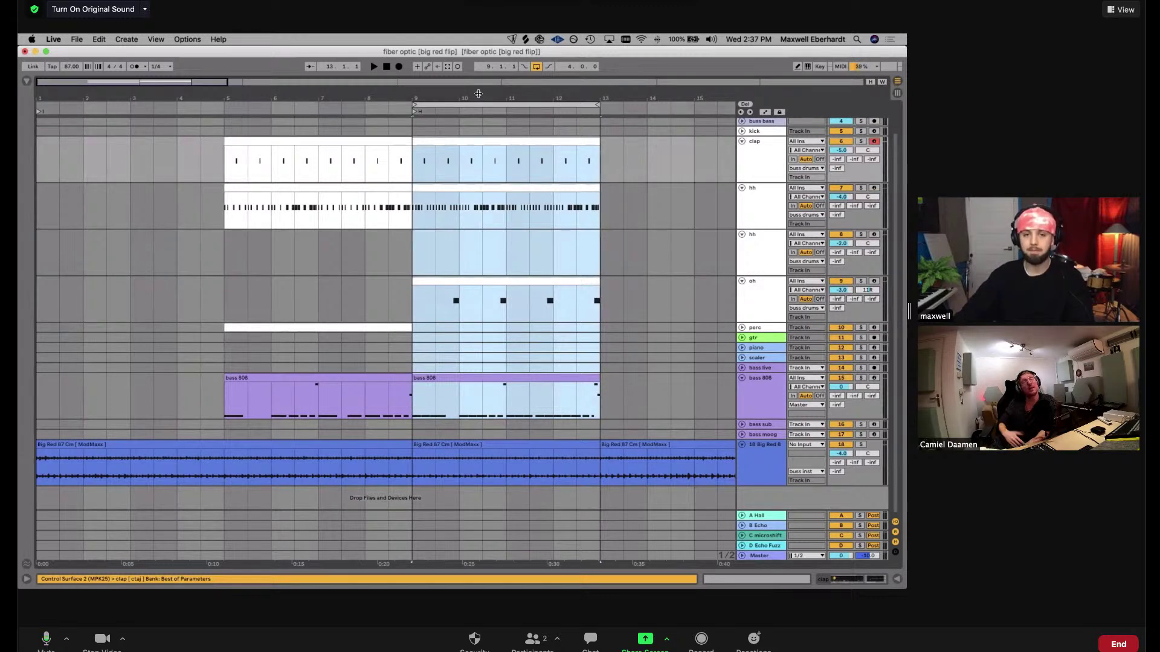
Transpose the Big Red clip at bars 9 to 13 up 12 semitones and audition it soloed
{"action": "double_click", "coordinate": [507, 465]}
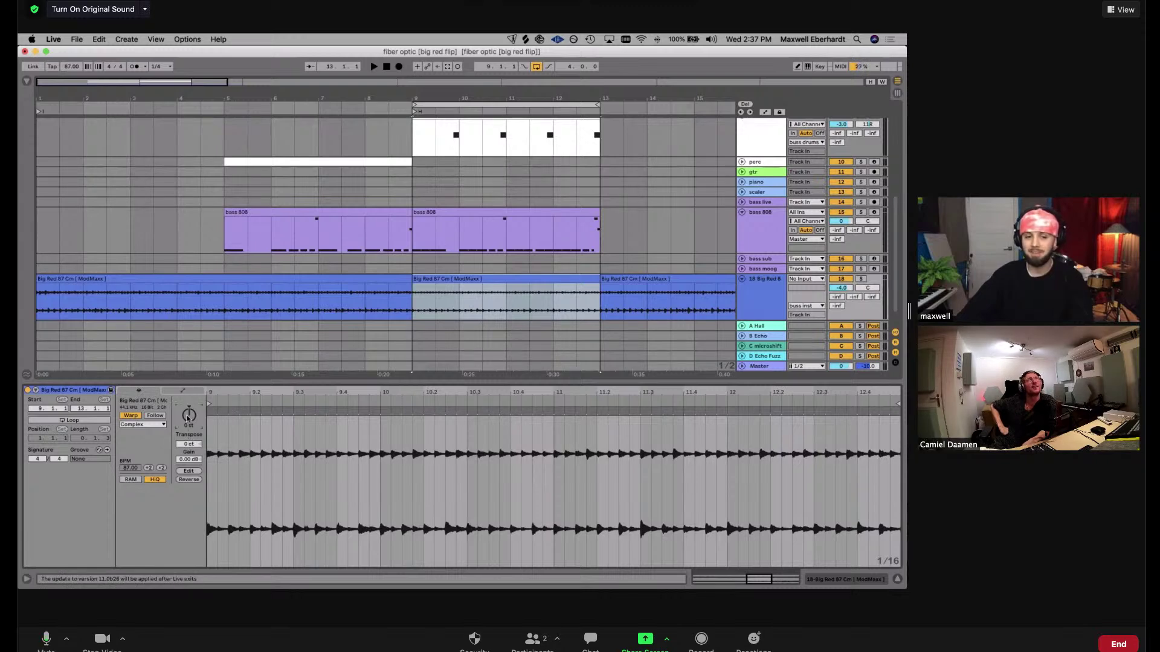
{"action": "left_click_drag", "start_coordinate": [187, 416], "coordinate": [188, 387]}
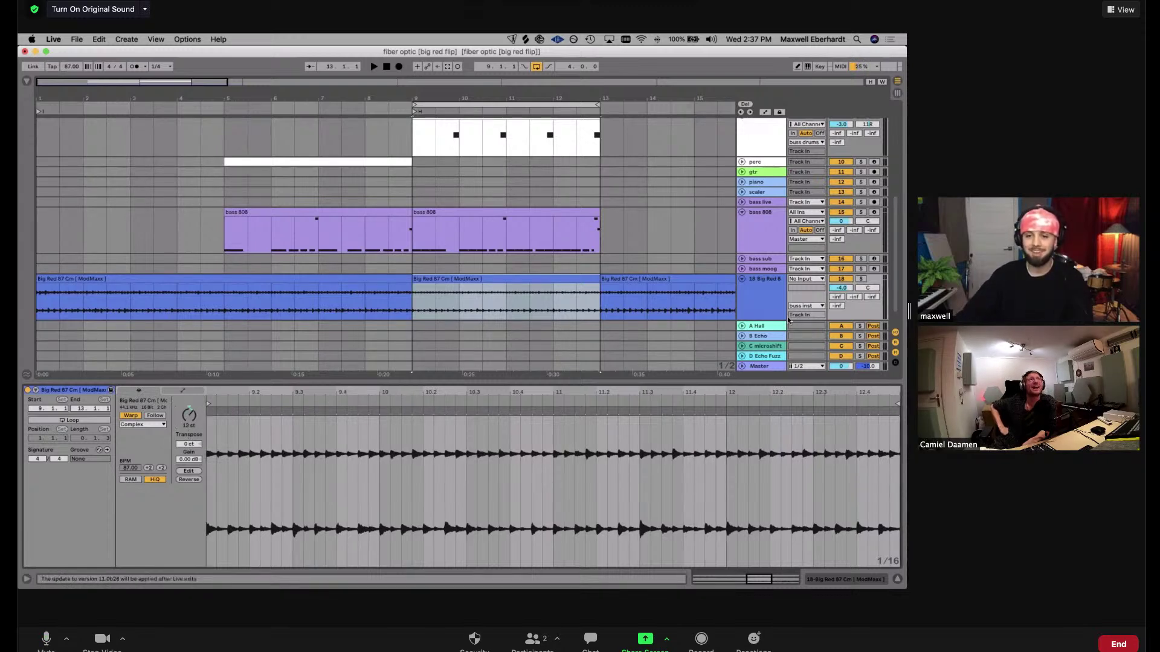
{"action": "left_click", "coordinate": [861, 278]}
{"action": "key", "text": "space"}
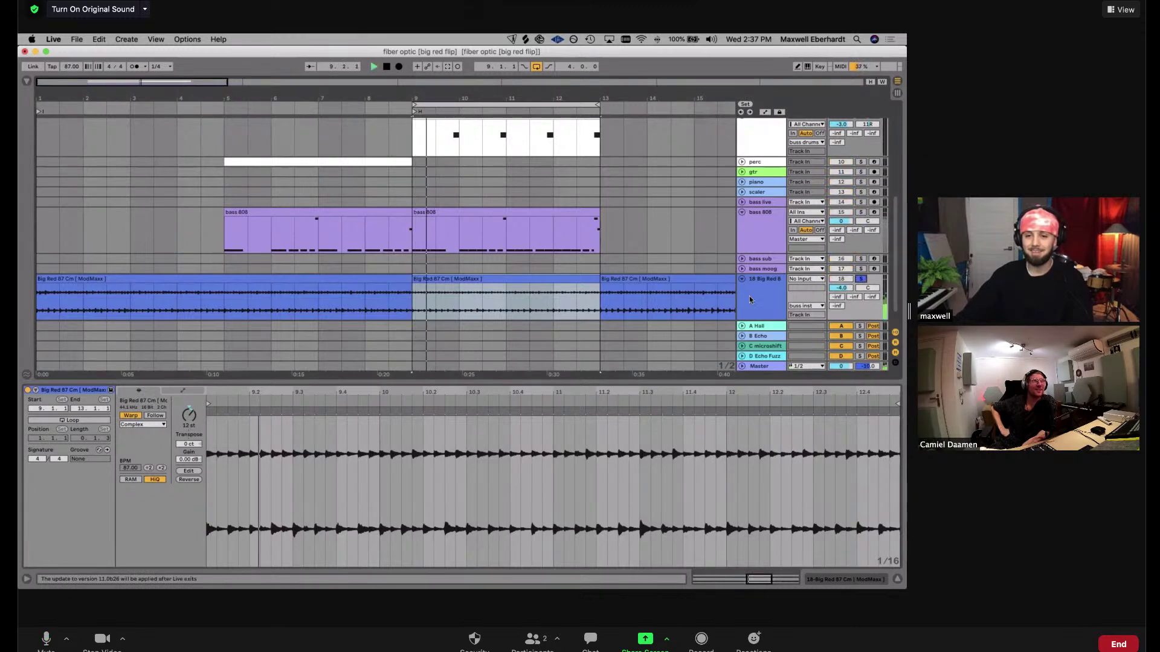
Duplicate the Big Red track, keeping only the bars 1 to 9 clip on the original and the clips from bar 9 onward on the copy
{"action": "key", "text": "super+d"}
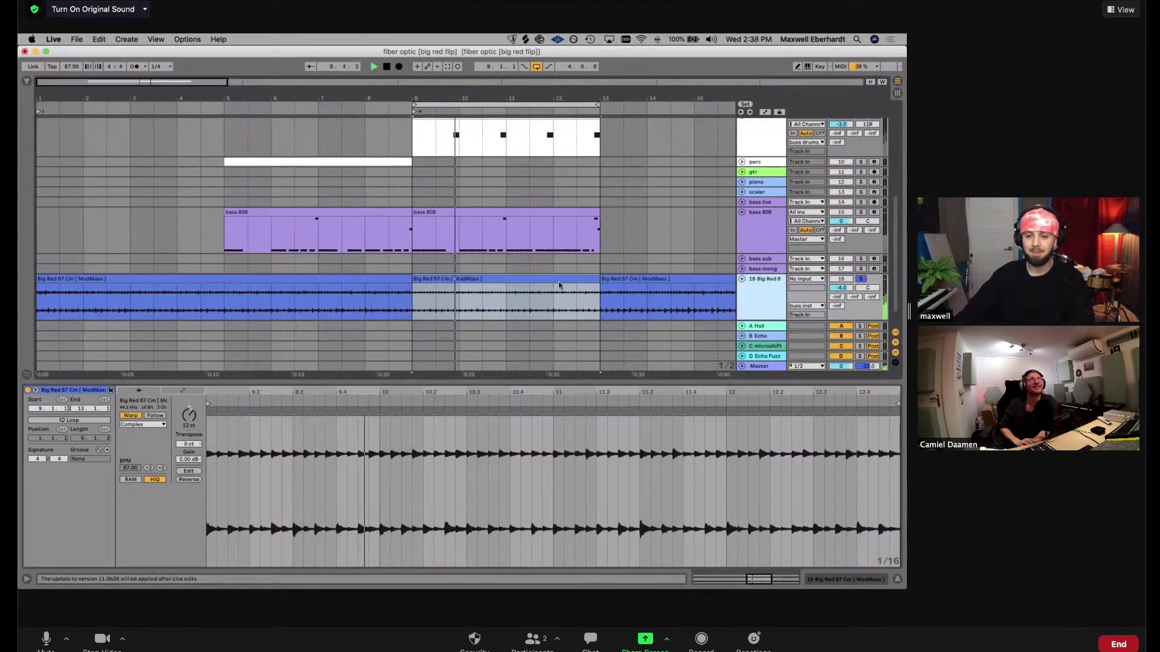
{"action": "key", "text": "space"}
{"action": "left_click", "coordinate": [556, 234]}
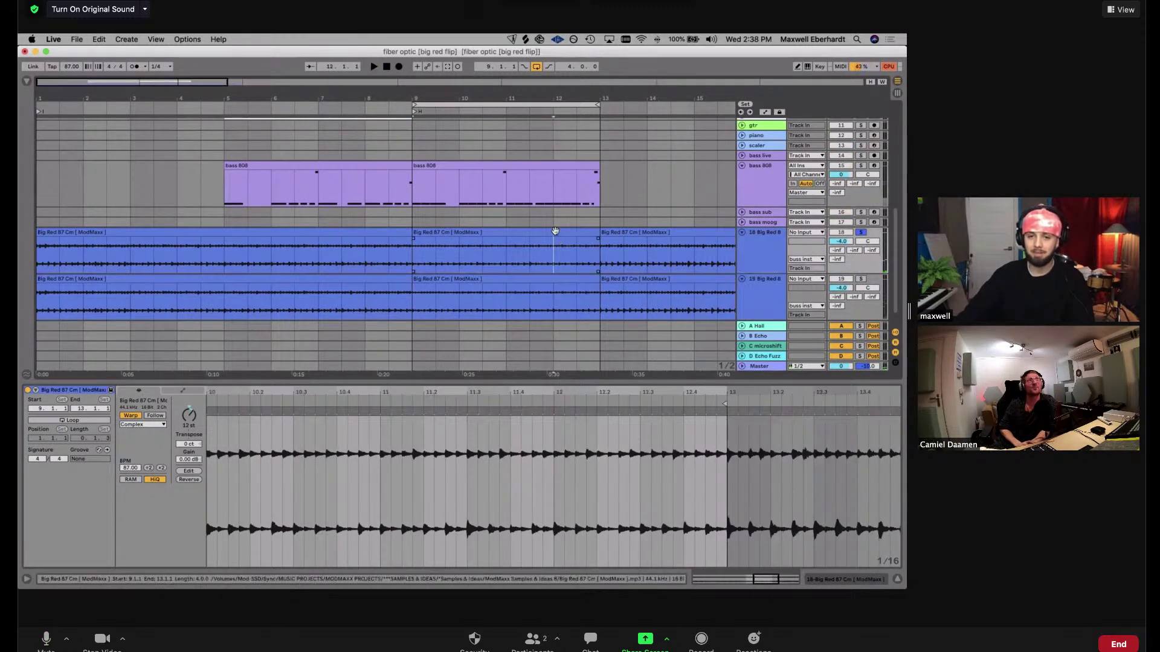
{"action": "key", "text": "Delete"}
{"action": "left_click", "coordinate": [378, 284]}
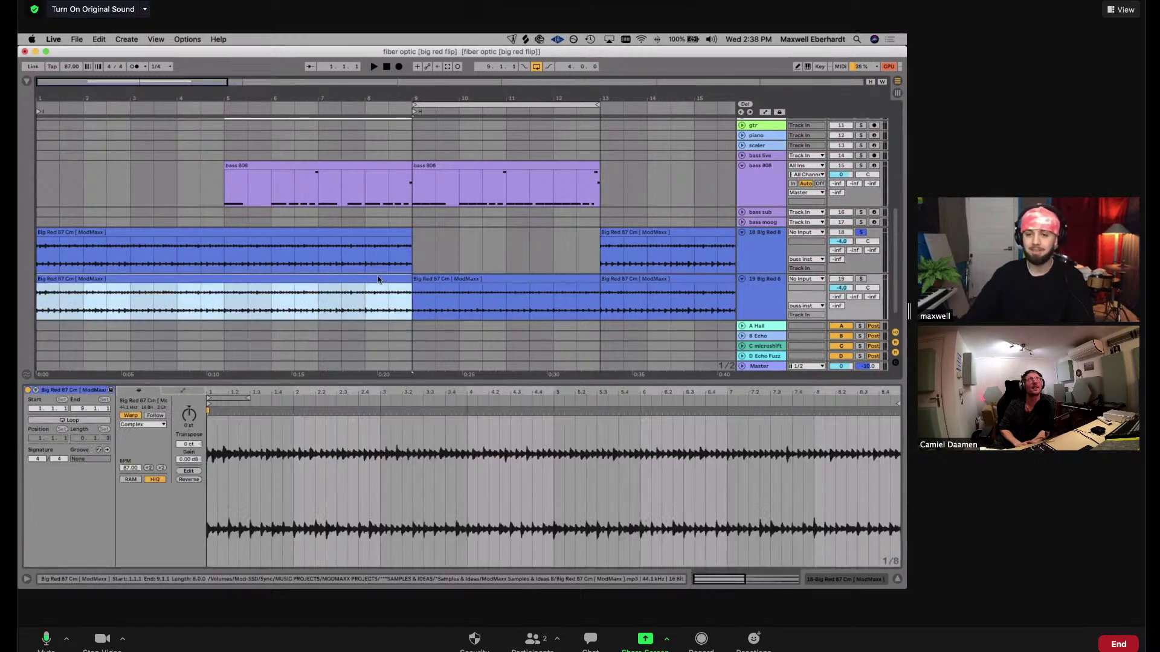
{"action": "key", "text": "Delete"}
{"action": "left_click", "coordinate": [633, 241]}
{"action": "key", "text": "Delete"}
Transpose the Big Red clip at bar 9 on the copied track to -12 st and audition it soloed
{"action": "left_click", "coordinate": [523, 279]}
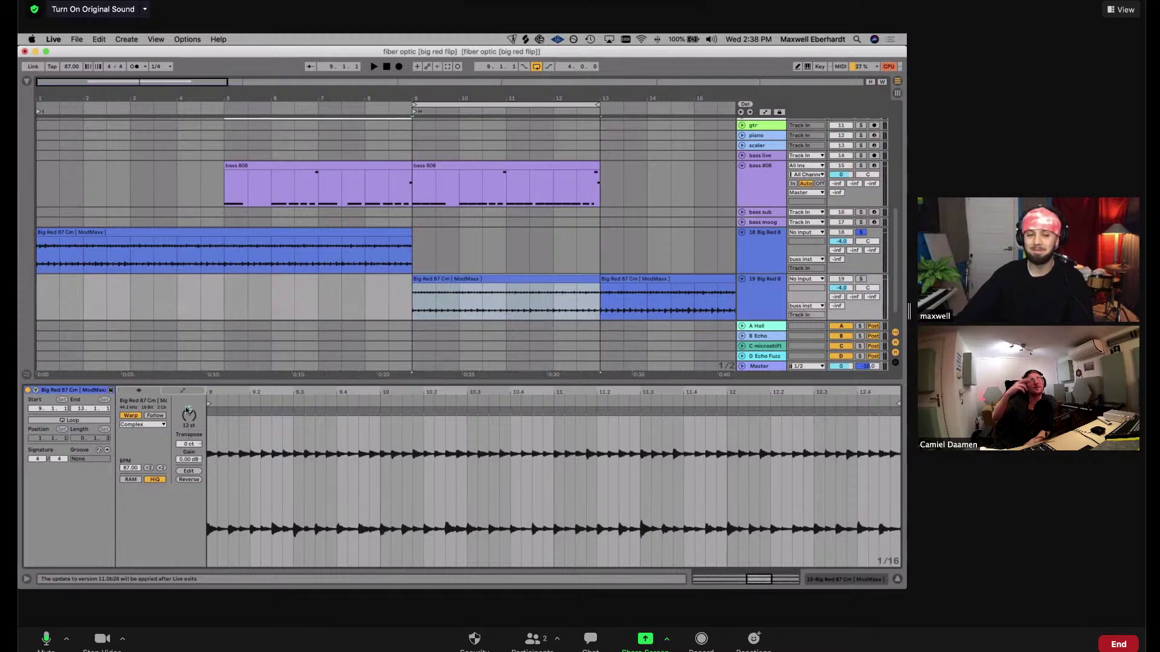
{"action": "left_click_drag", "start_coordinate": [186, 407], "coordinate": [186, 423]}
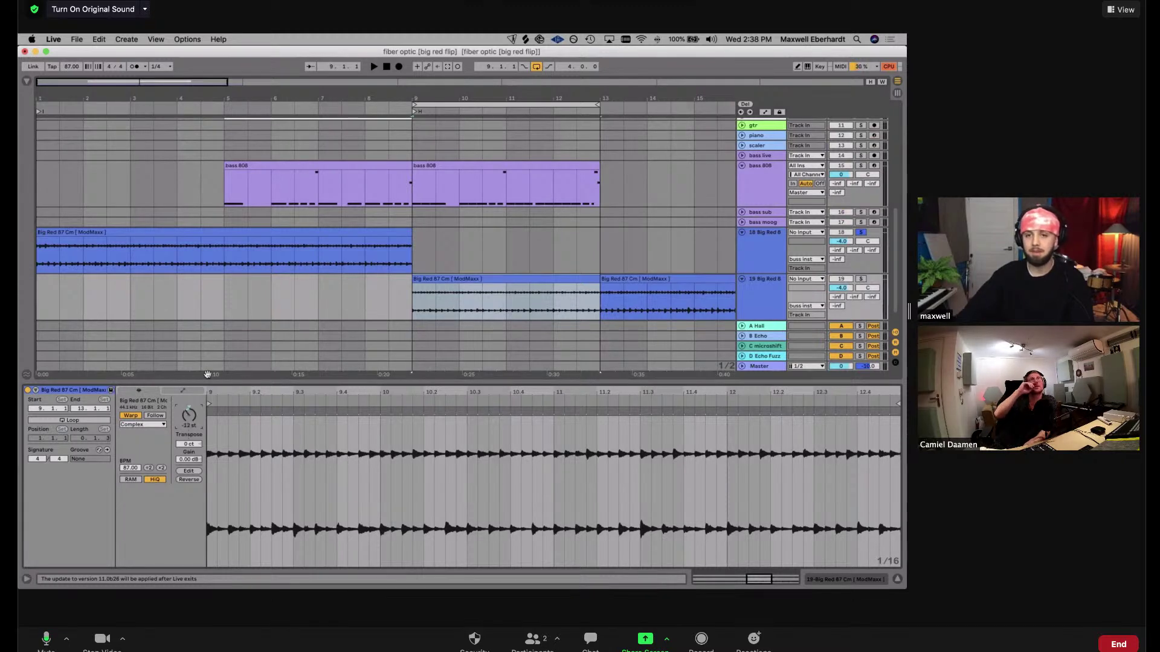
{"action": "key", "text": "space"}
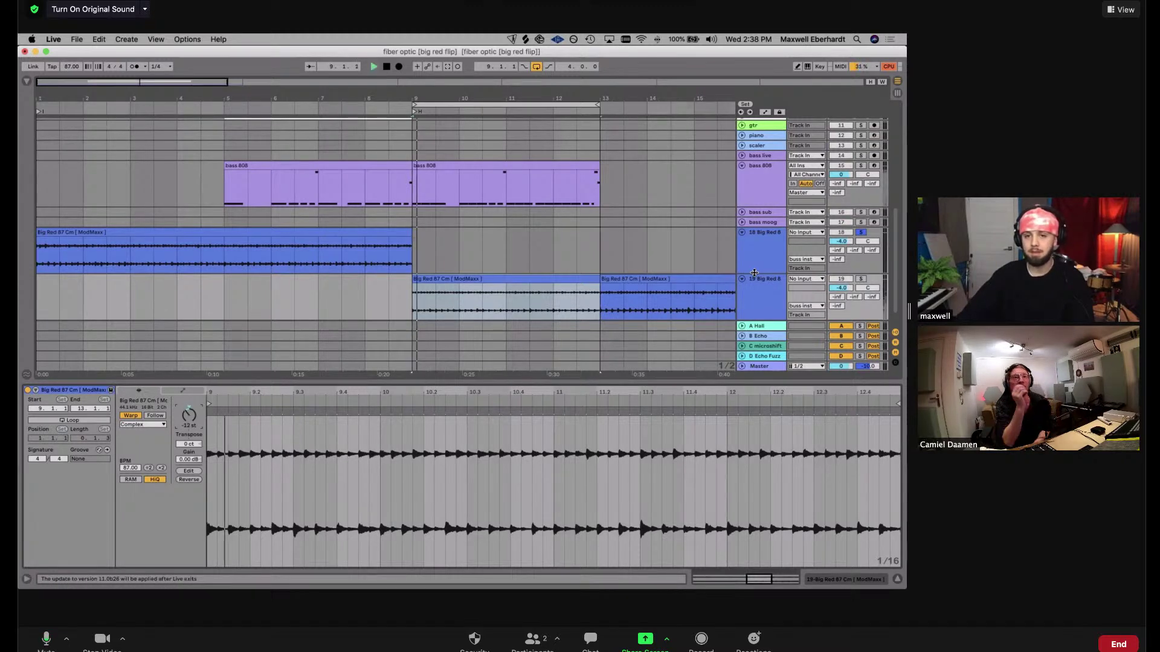
{"action": "left_click", "coordinate": [861, 279]}
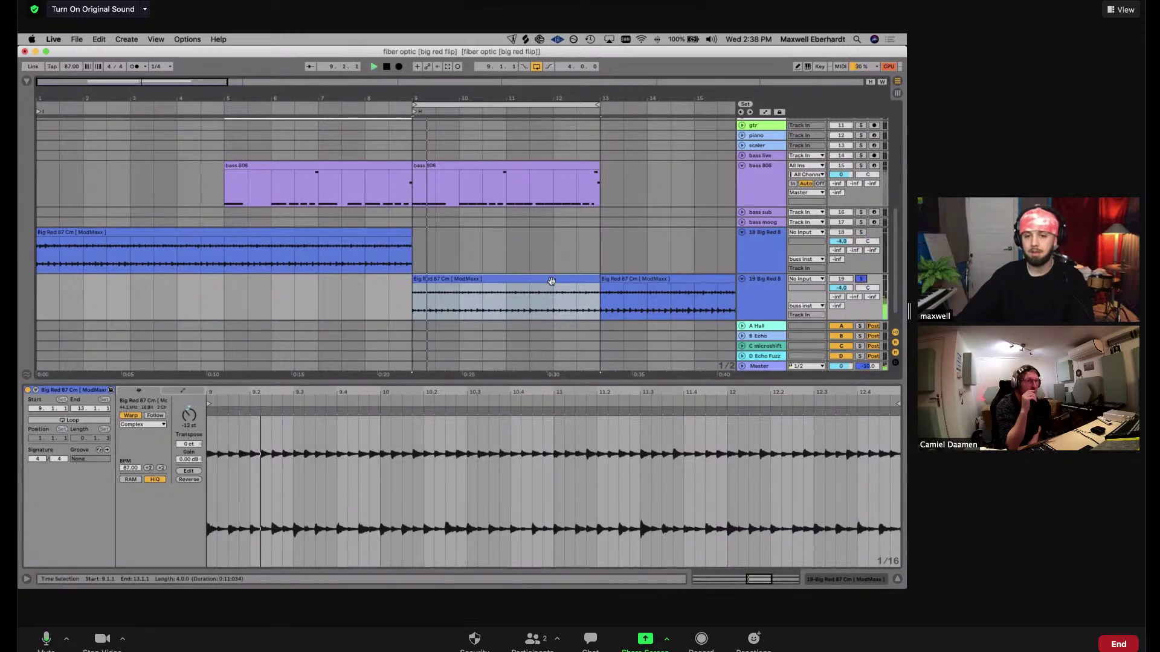
{"action": "left_click", "coordinate": [497, 276]}
{"action": "key", "text": "space"}
{"action": "left_click", "coordinate": [497, 277]}
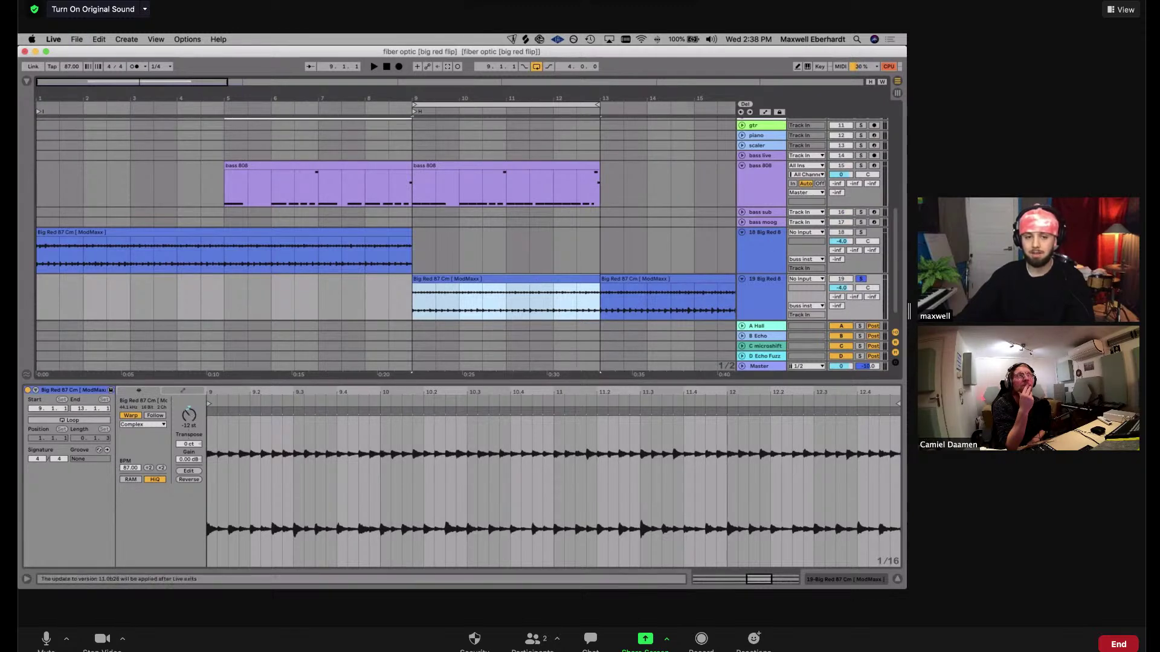
Arm the piano track for recording with the Big Red solo off, and lower the piano volume to about -7 dB
{"action": "scroll", "coordinate": [719, 204], "scroll_direction": "up", "scroll_amount": 2}
{"action": "double_click", "coordinate": [754, 176]}
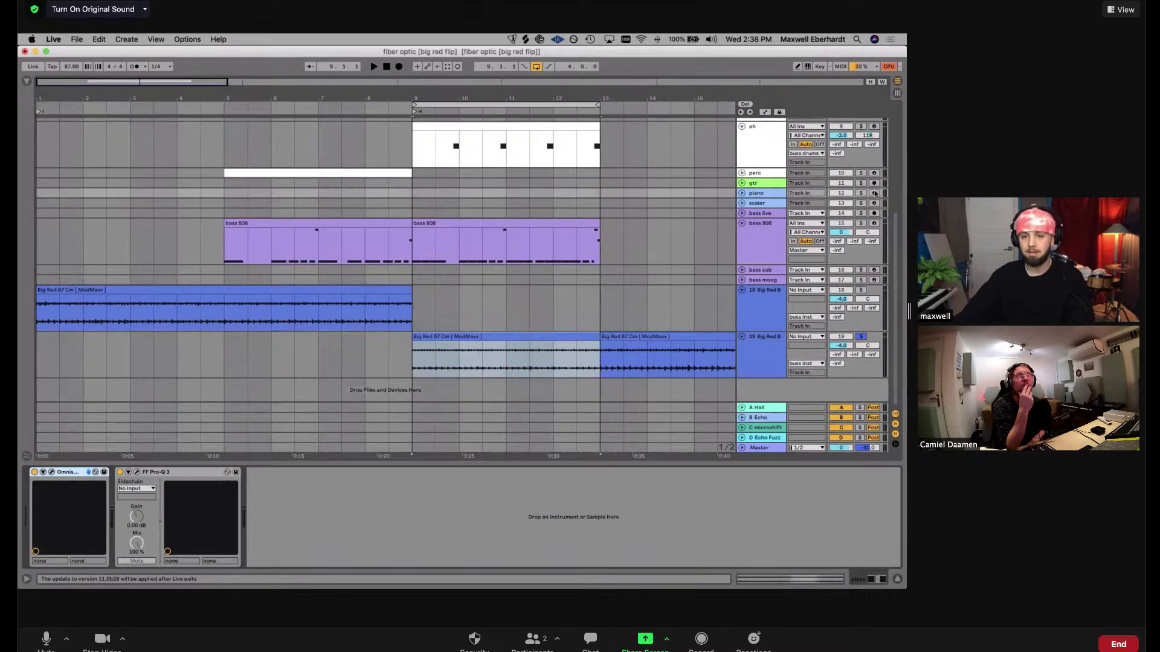
{"action": "left_click", "coordinate": [861, 336]}
{"action": "left_click", "coordinate": [874, 194]}
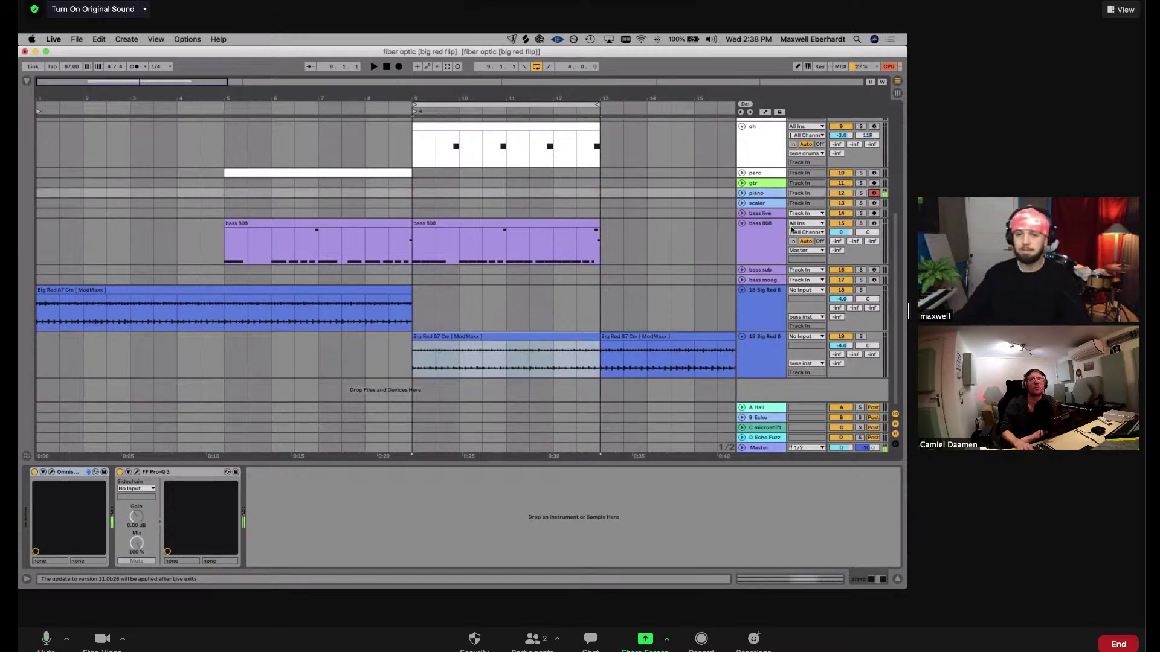
{"action": "left_click", "coordinate": [742, 194]}
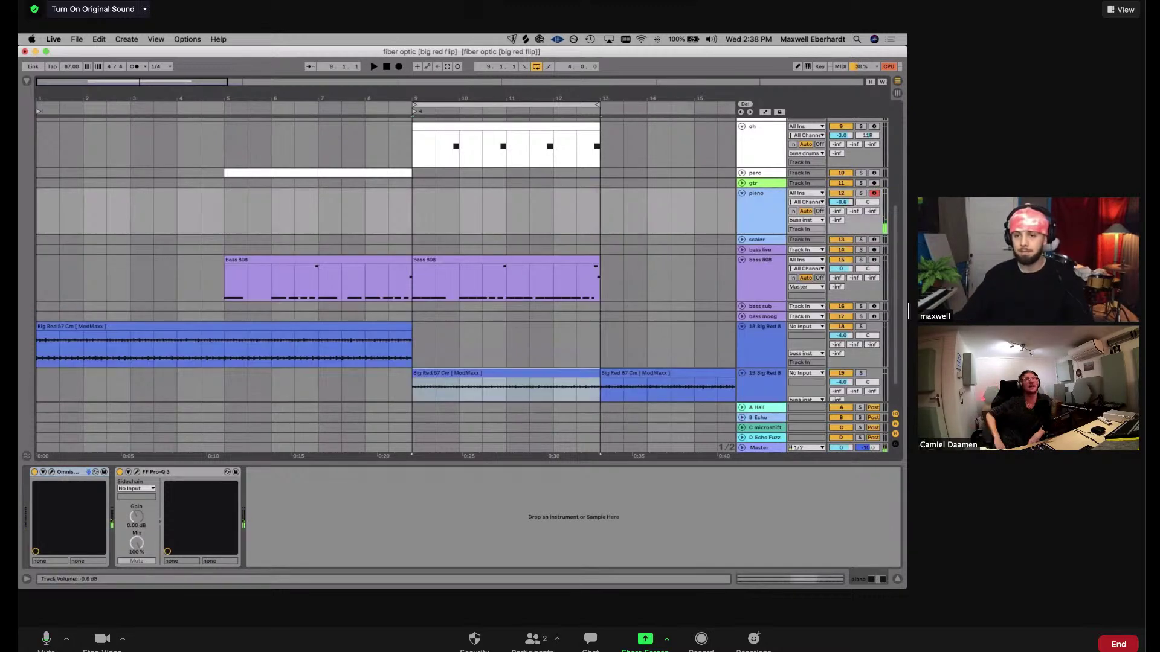
{"action": "left_click_drag", "start_coordinate": [842, 201], "coordinate": [841, 217]}
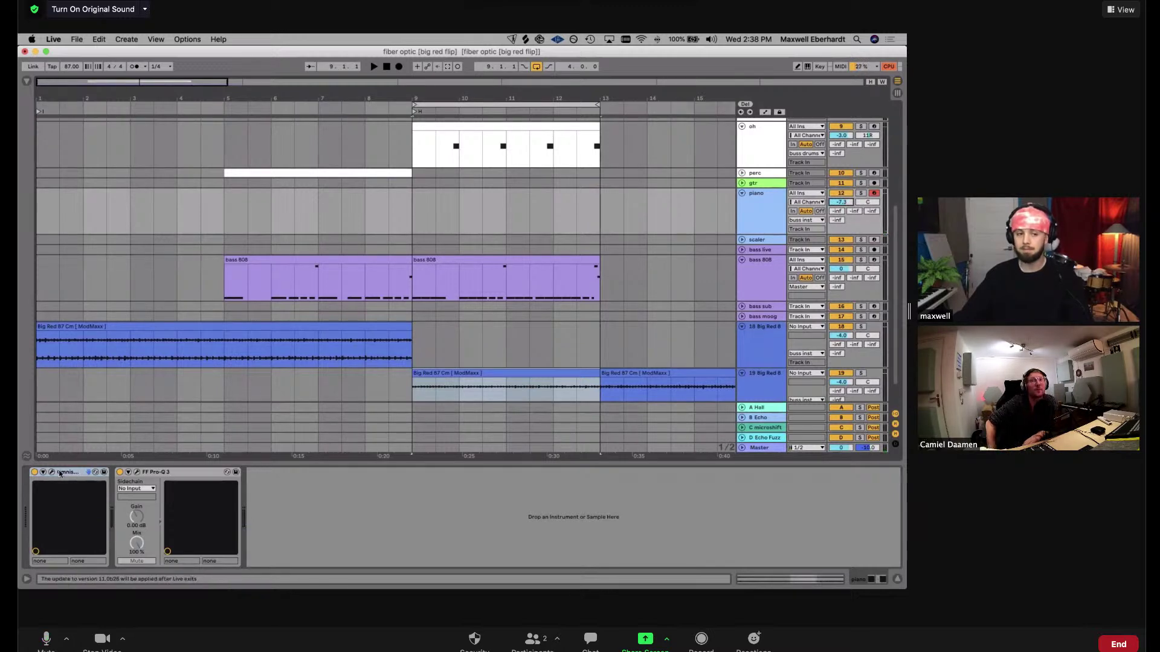
Reset the transposition of the copied Big Red clip at bar 9 to 0 st during playback of the loop
{"action": "key", "text": "space"}
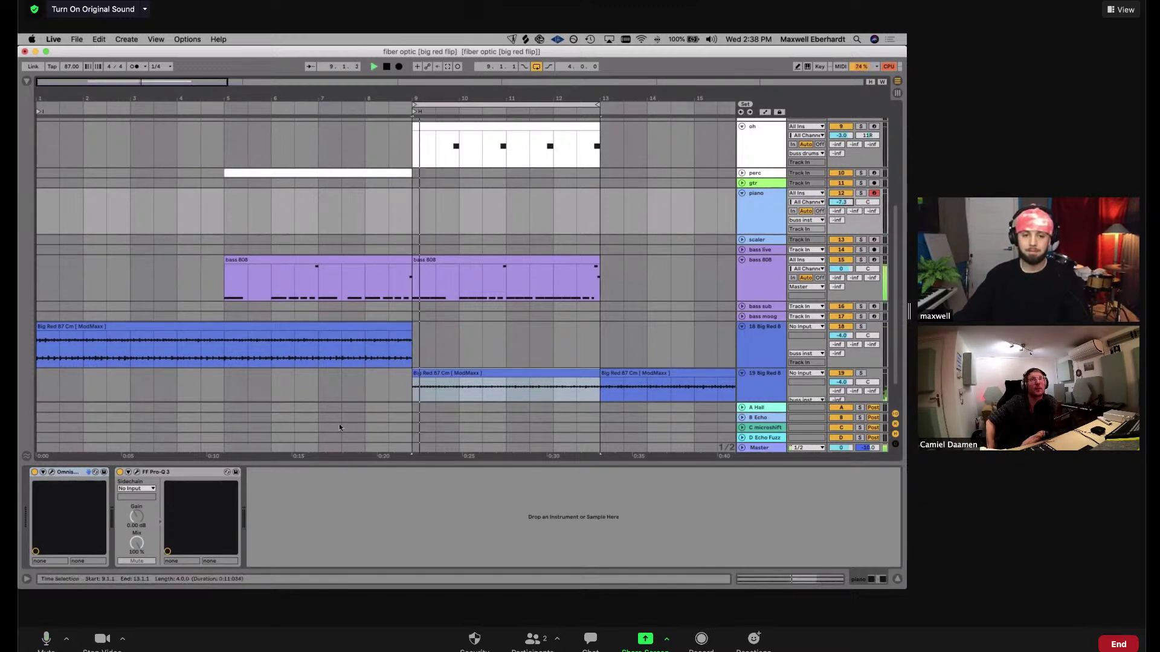
{"action": "double_click", "coordinate": [429, 382]}
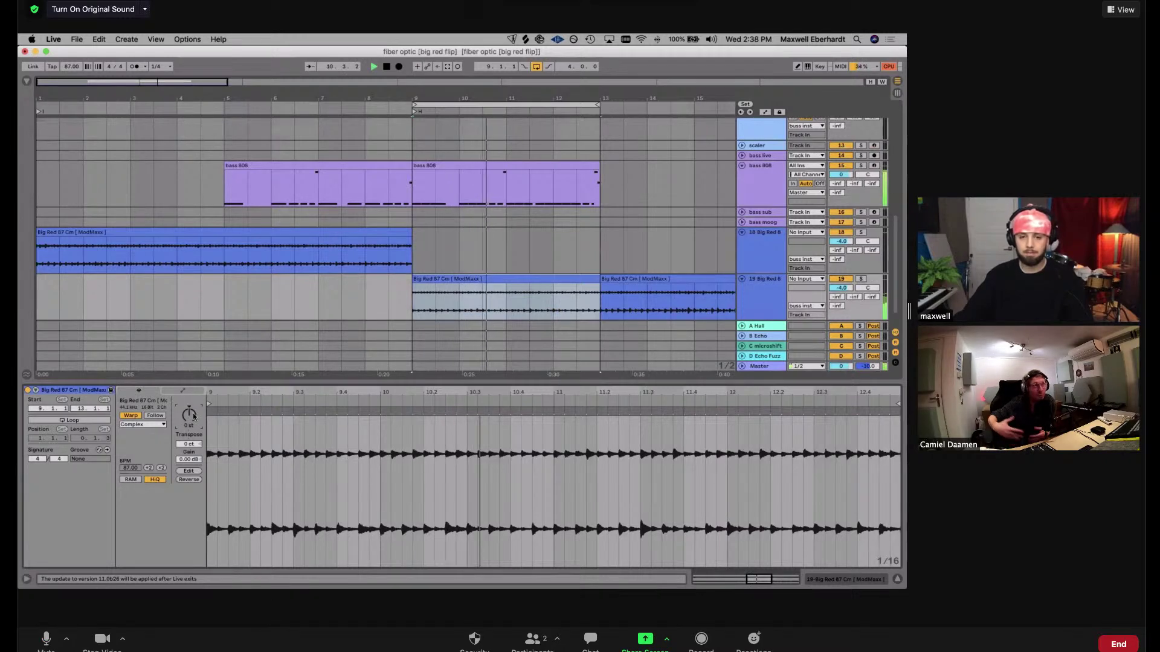
{"action": "key", "text": "shift+Tab"}
{"action": "key", "text": "space"}
Open Omnisphere on the piano track, load JUNO - Synth Bellz from the Bells and Vibes category, and shuffle the patch list
{"action": "scroll", "coordinate": [775, 200], "scroll_direction": "up", "scroll_amount": 1}
{"action": "left_click", "coordinate": [773, 198]}
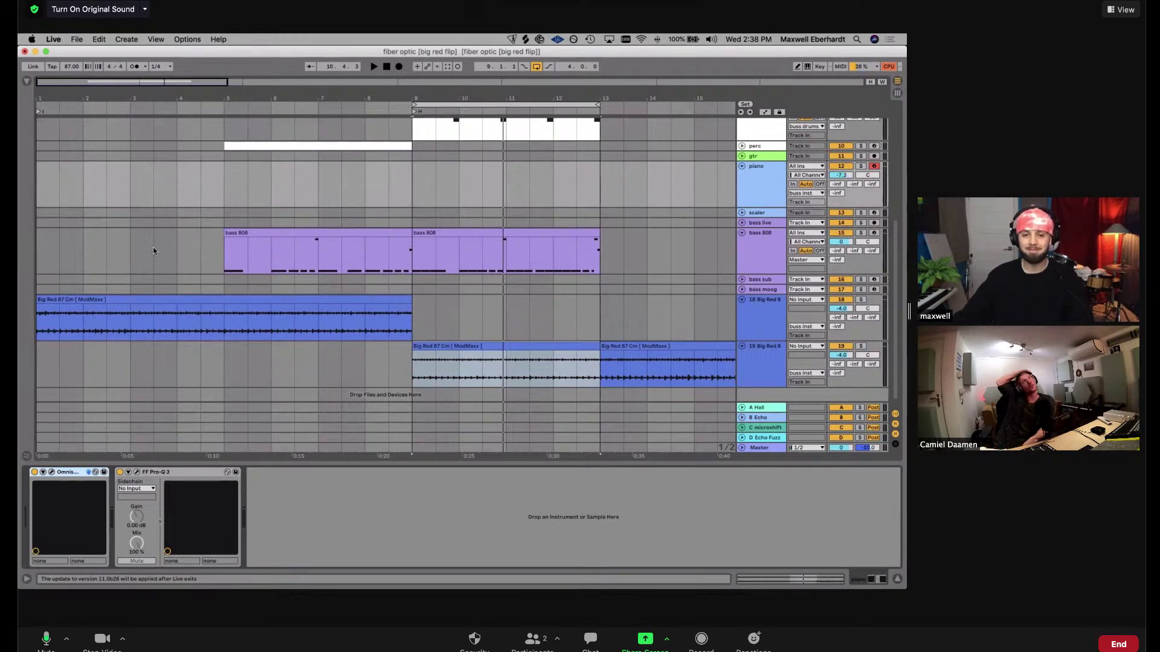
{"action": "key", "text": "super+alt+p"}
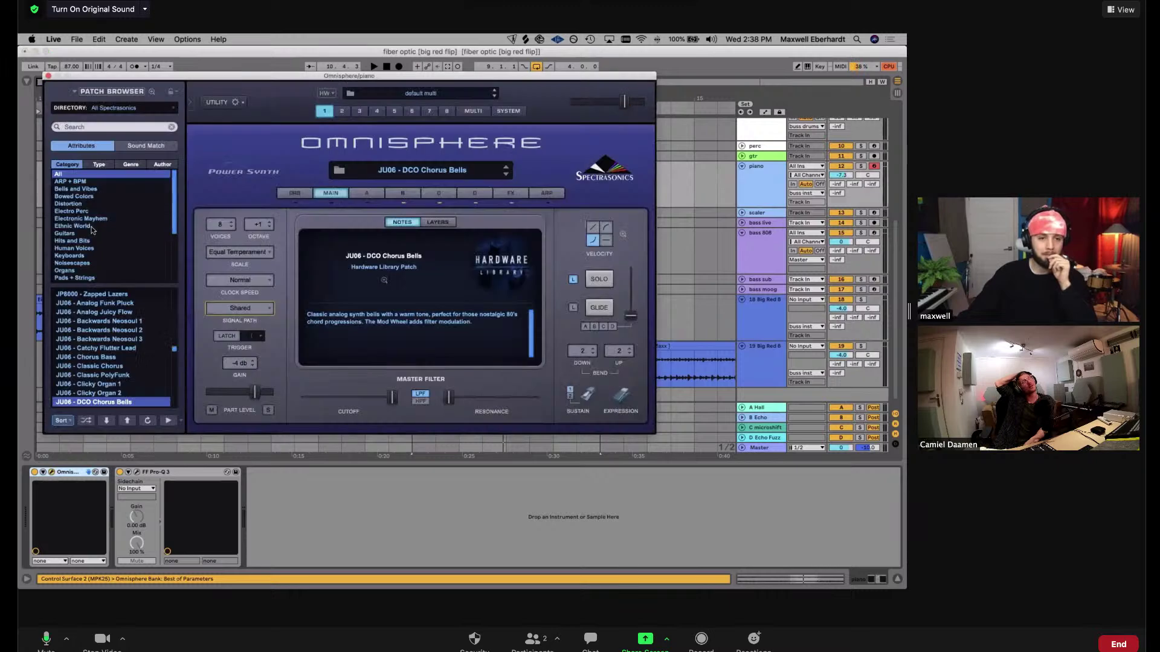
{"action": "left_click", "coordinate": [94, 197]}
{"action": "left_click", "coordinate": [90, 189]}
{"action": "left_click", "coordinate": [107, 421]}
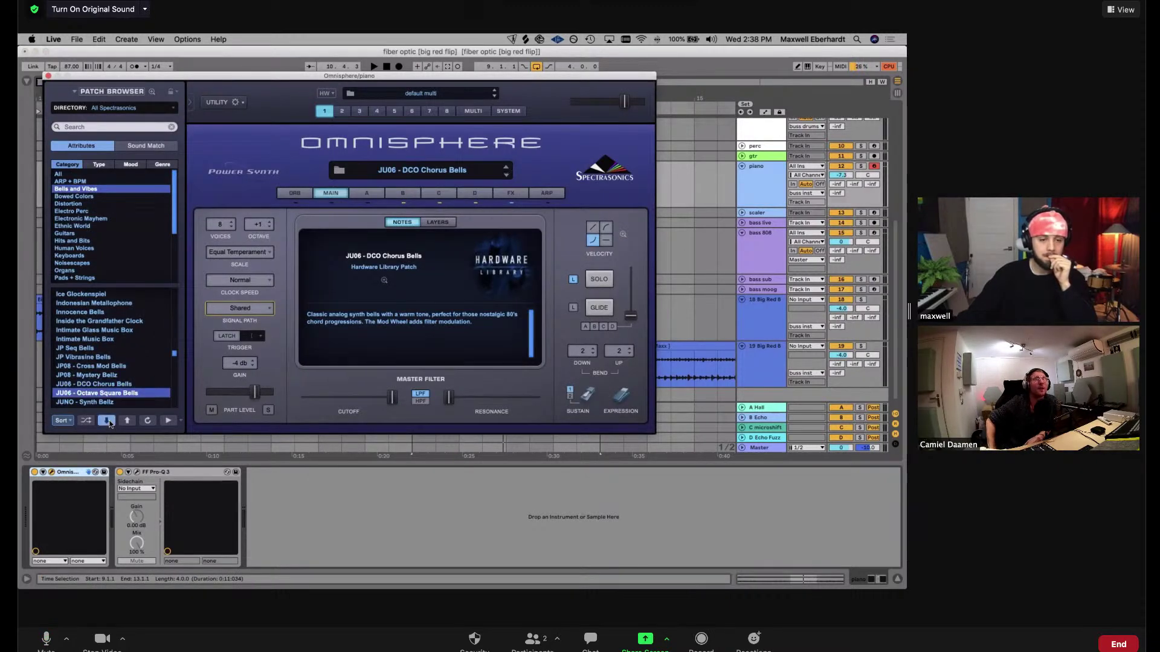
{"action": "left_click", "coordinate": [108, 422]}
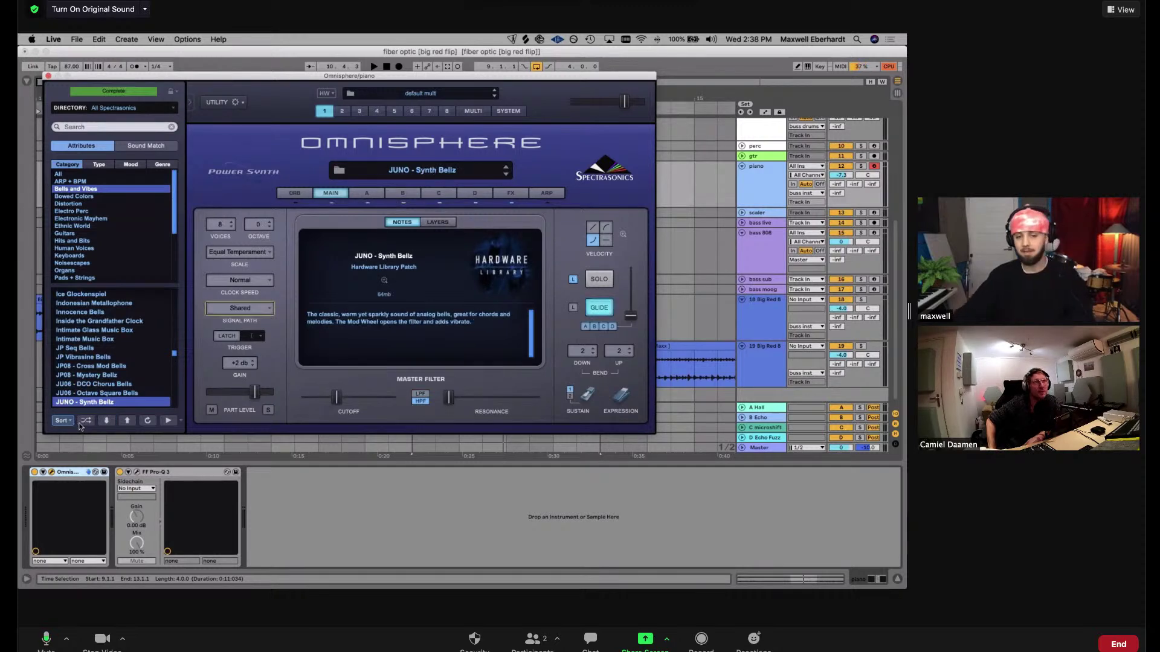
{"action": "left_click", "coordinate": [80, 425]}
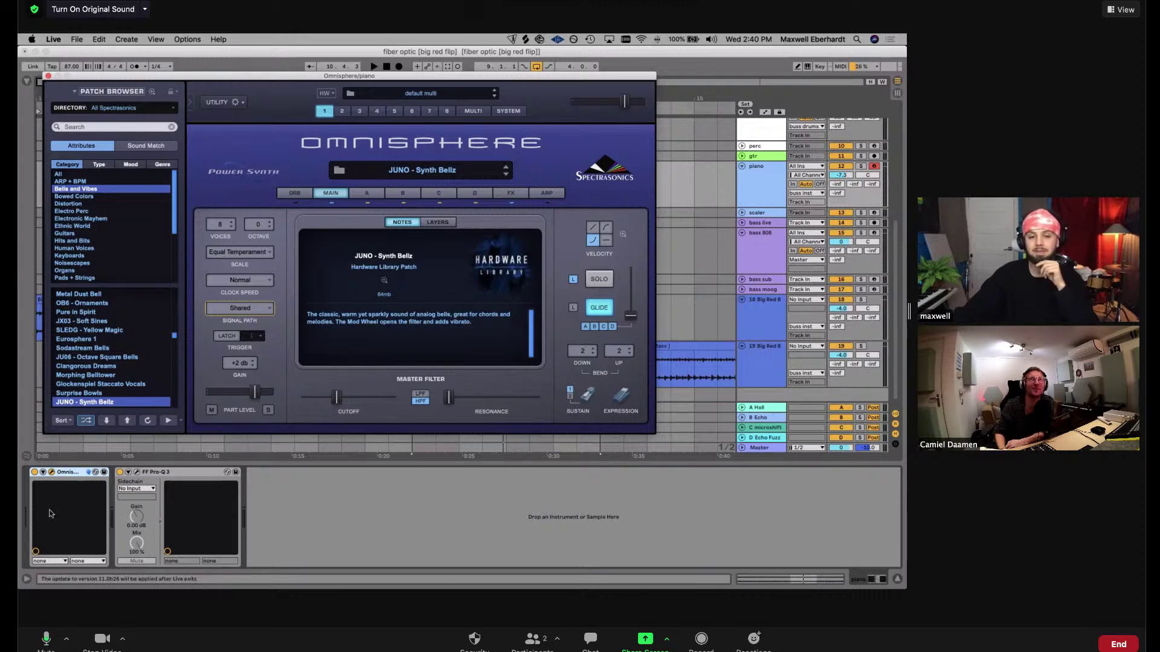
Check Omnisphere's version information screen and return to the patch browser
{"action": "scroll", "coordinate": [109, 396], "scroll_direction": "down", "scroll_amount": 2}
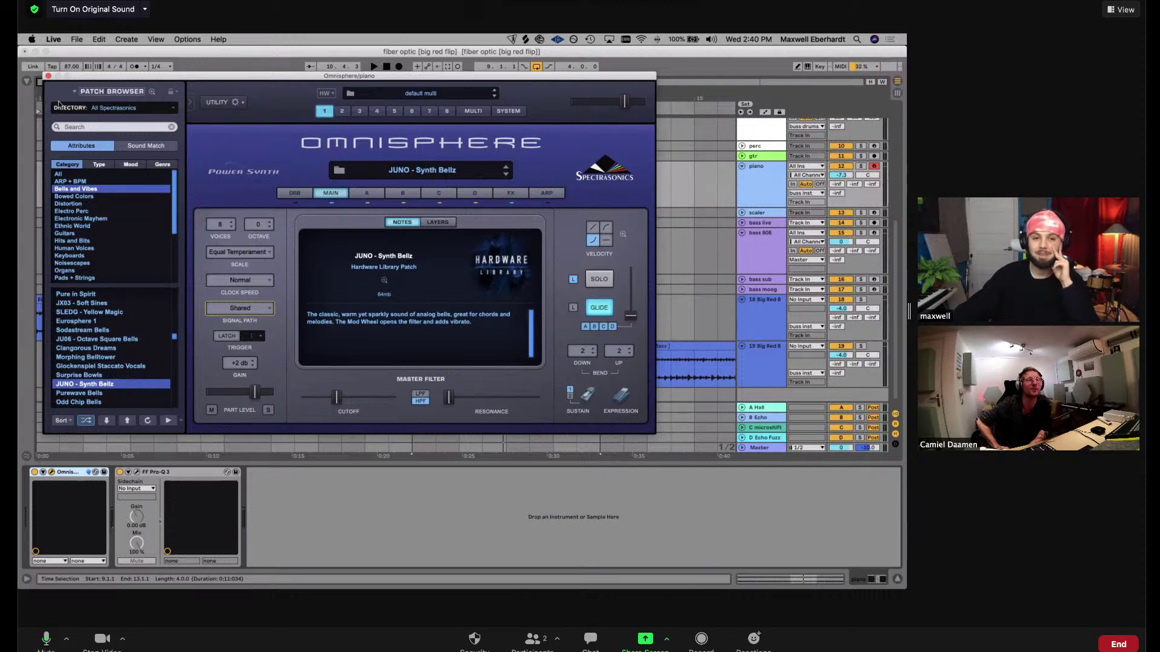
{"action": "left_click", "coordinate": [605, 168]}
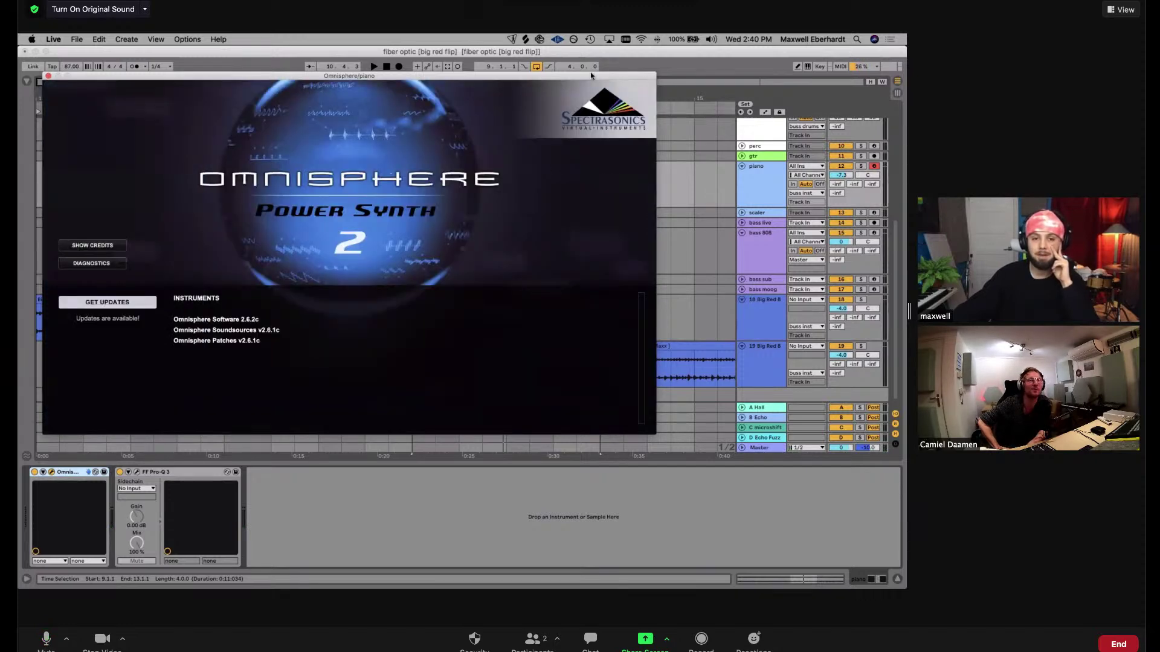
{"action": "left_click", "coordinate": [604, 115]}
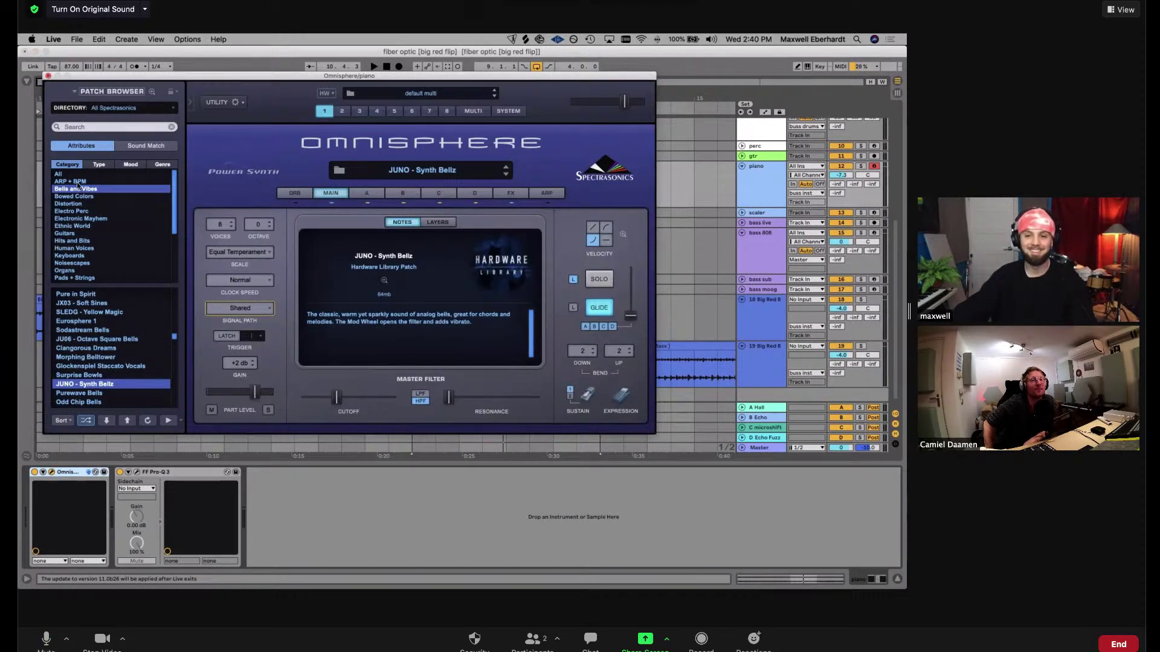
Audition Electronic Mayhem patches from Shredding Window Panes down to Oscilloscopia and play the latter against the loop
{"action": "left_click", "coordinate": [80, 219]}
{"action": "left_click", "coordinate": [97, 366]}
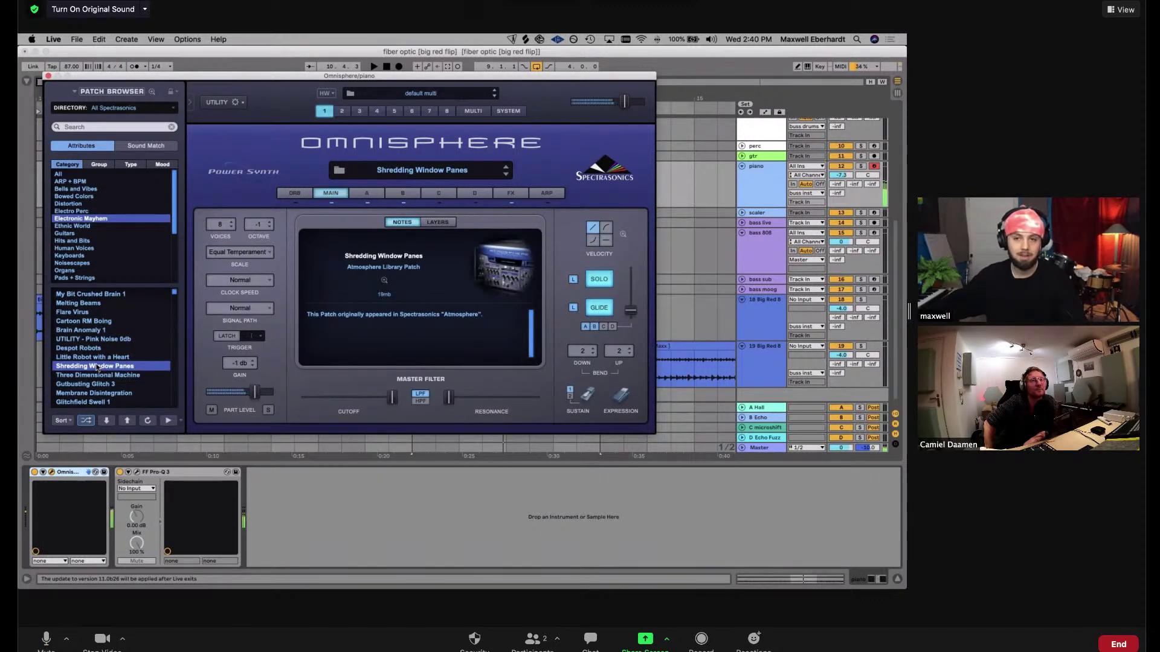
{"action": "key", "text": "Down"}
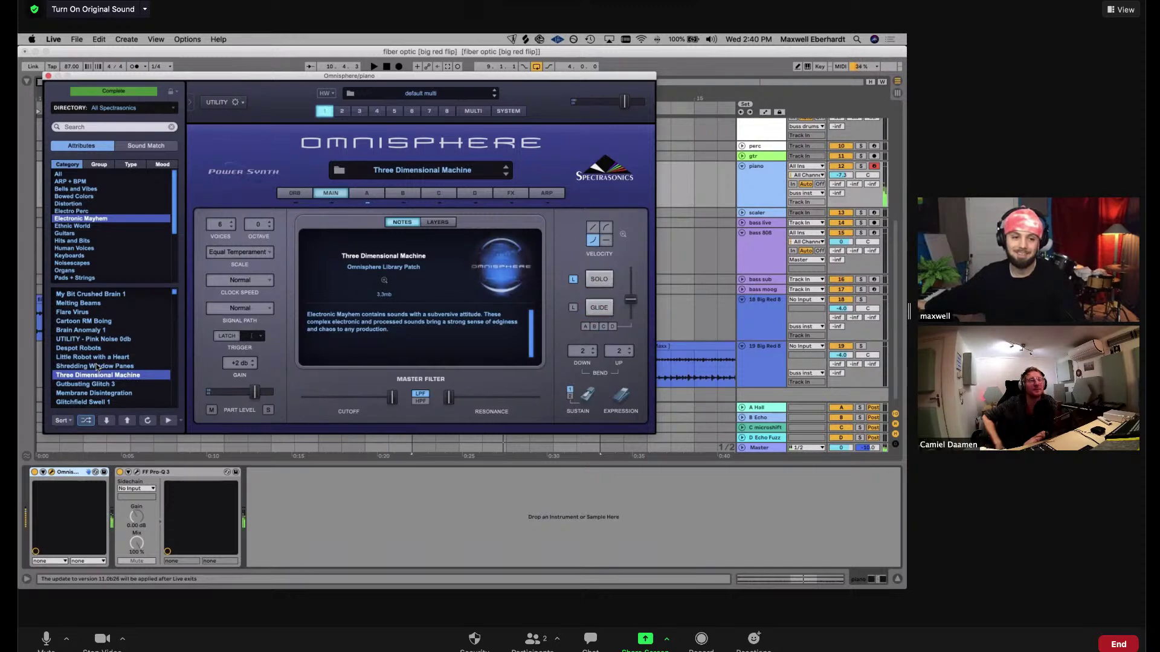
{"action": "key", "text": "Down"}
{"action": "key", "text": "Down"}
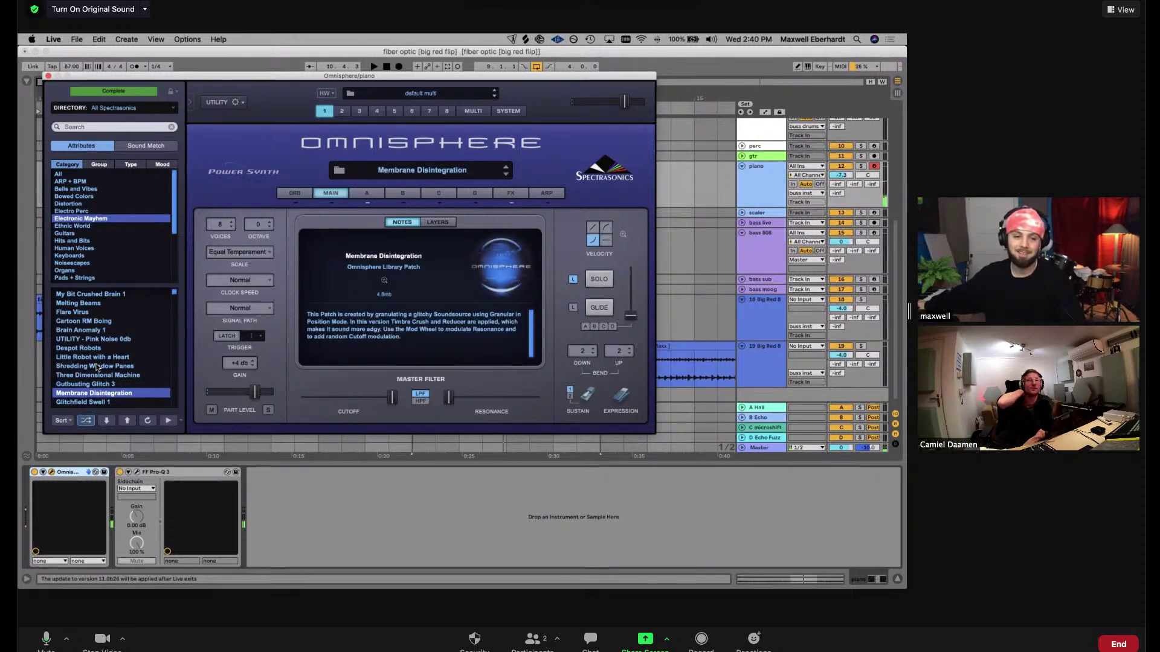
{"action": "key", "text": "Down"}
{"action": "key", "text": "Down"}
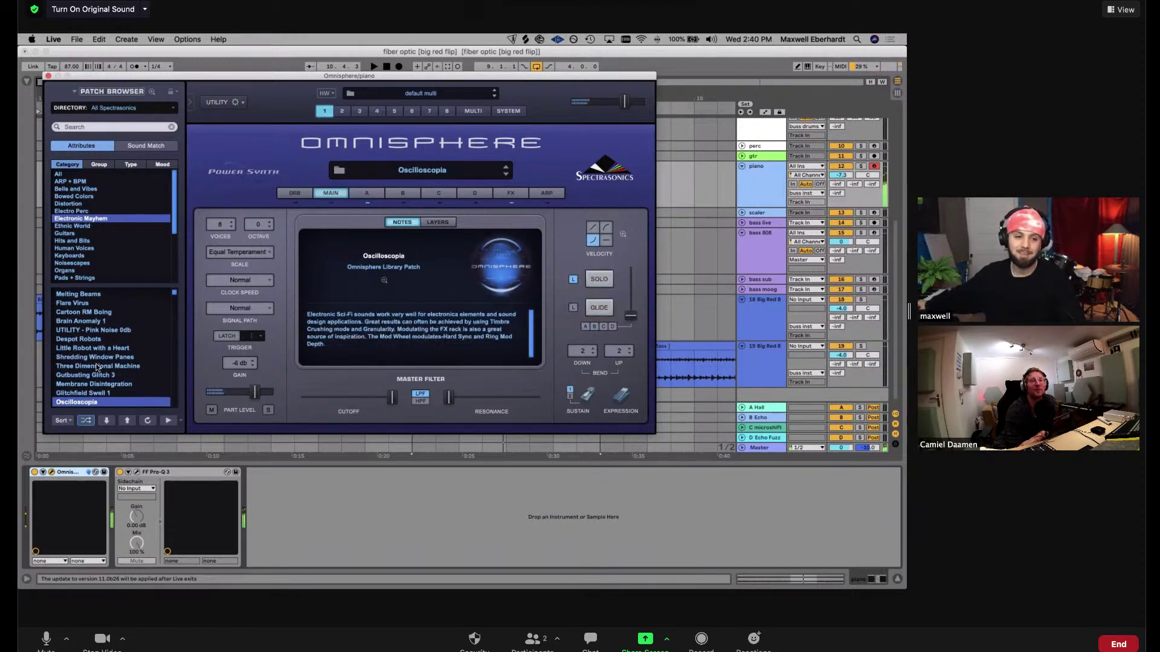
{"action": "key", "text": "space"}
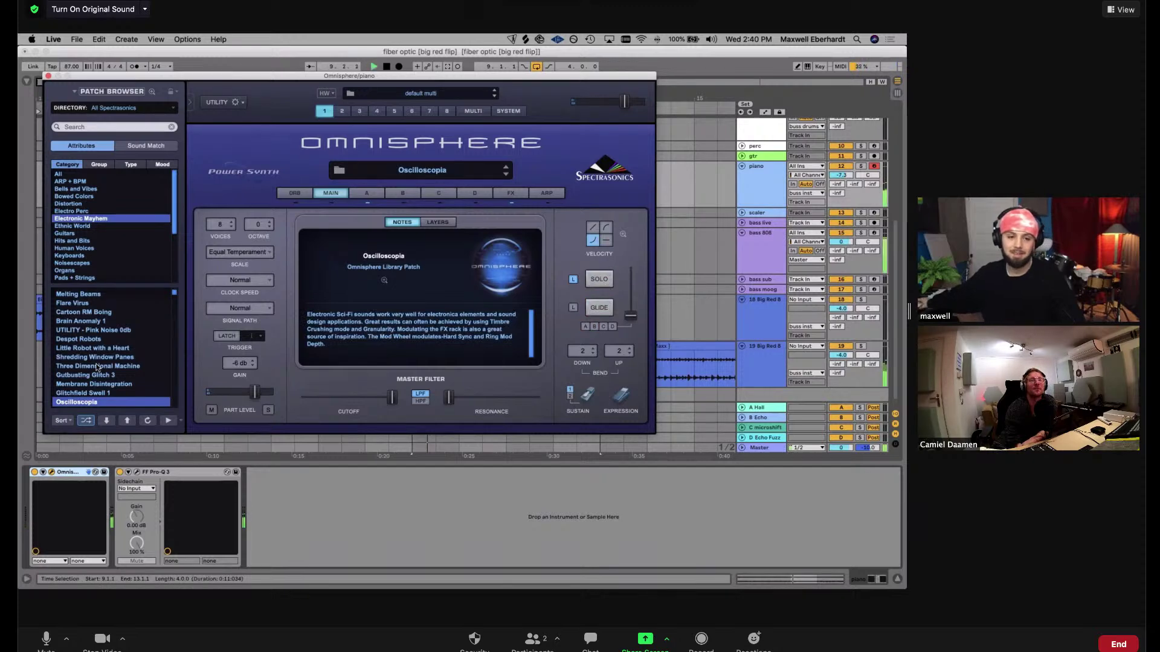
Audition Electronic Mayhem patches from Silver Apples of the Moon through Children of Destruction to Slomo Mayhem DR
{"action": "key", "text": "Down"}
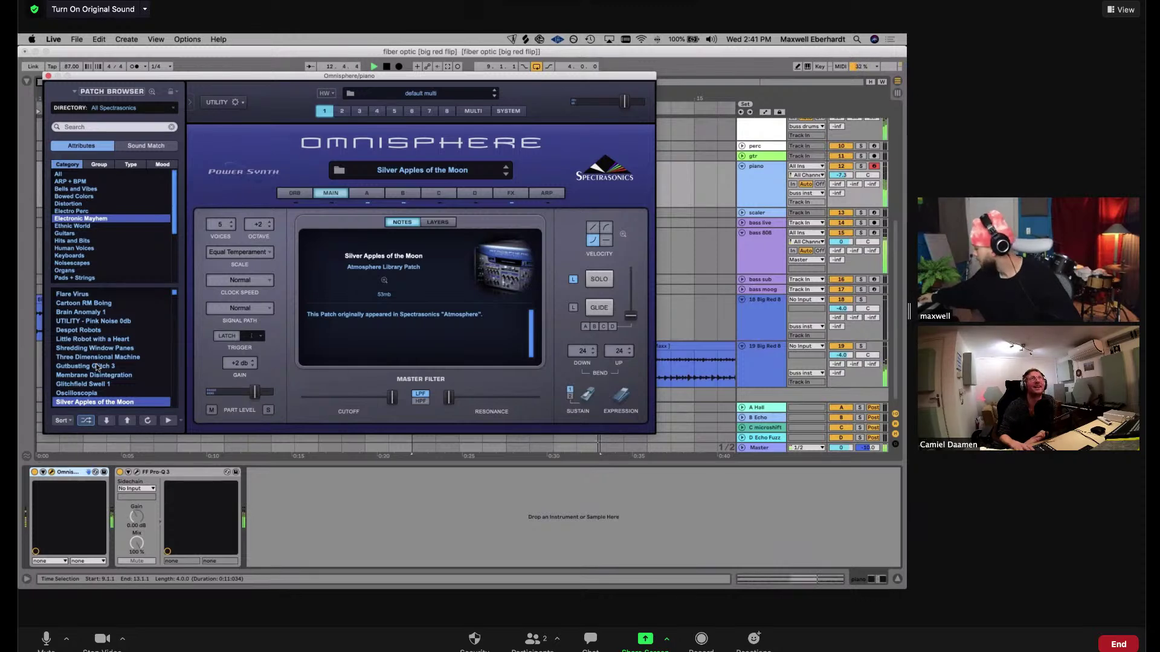
{"action": "key", "text": "space"}
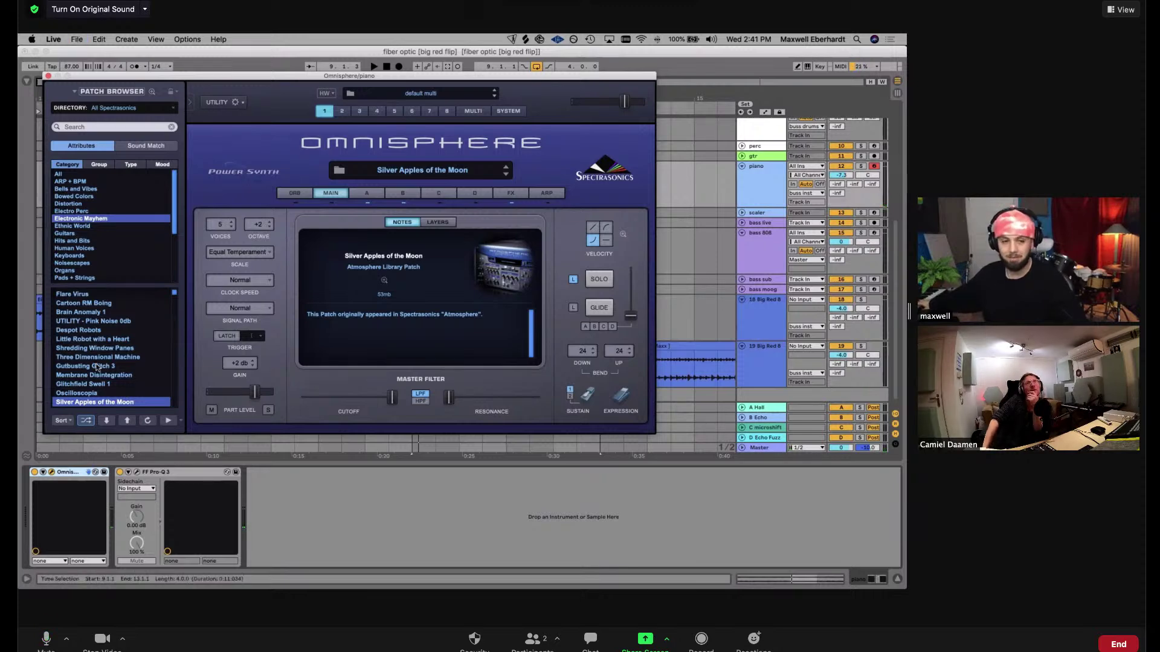
{"action": "key", "text": "Down"}
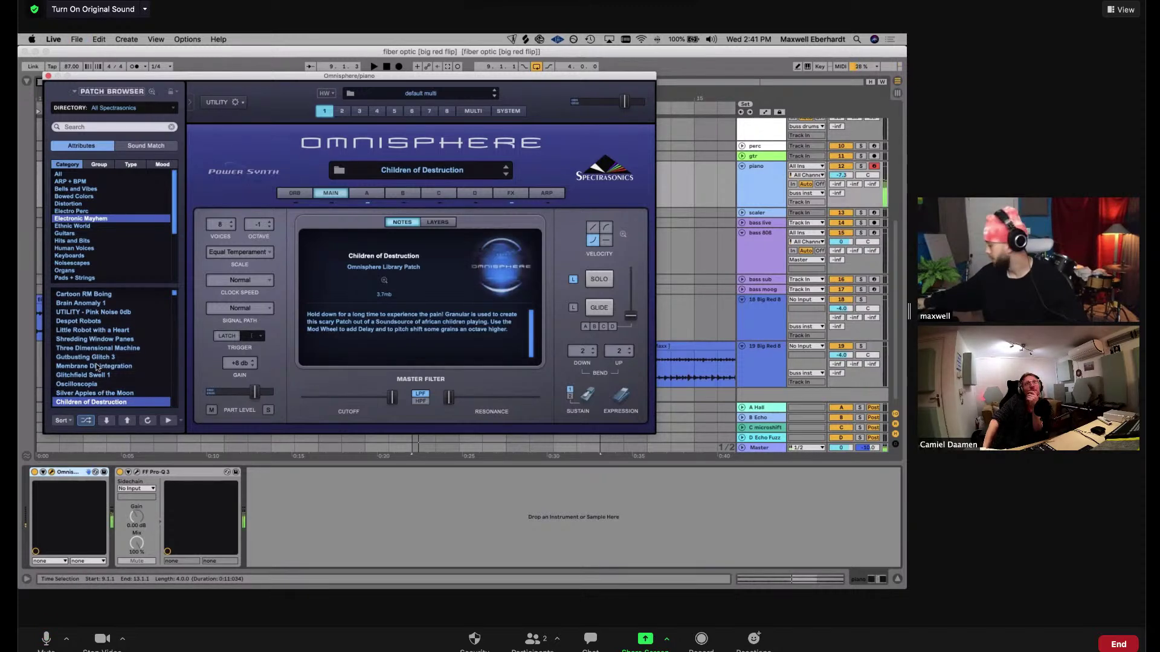
{"action": "key", "text": "Down"}
{"action": "key", "text": "Down"}
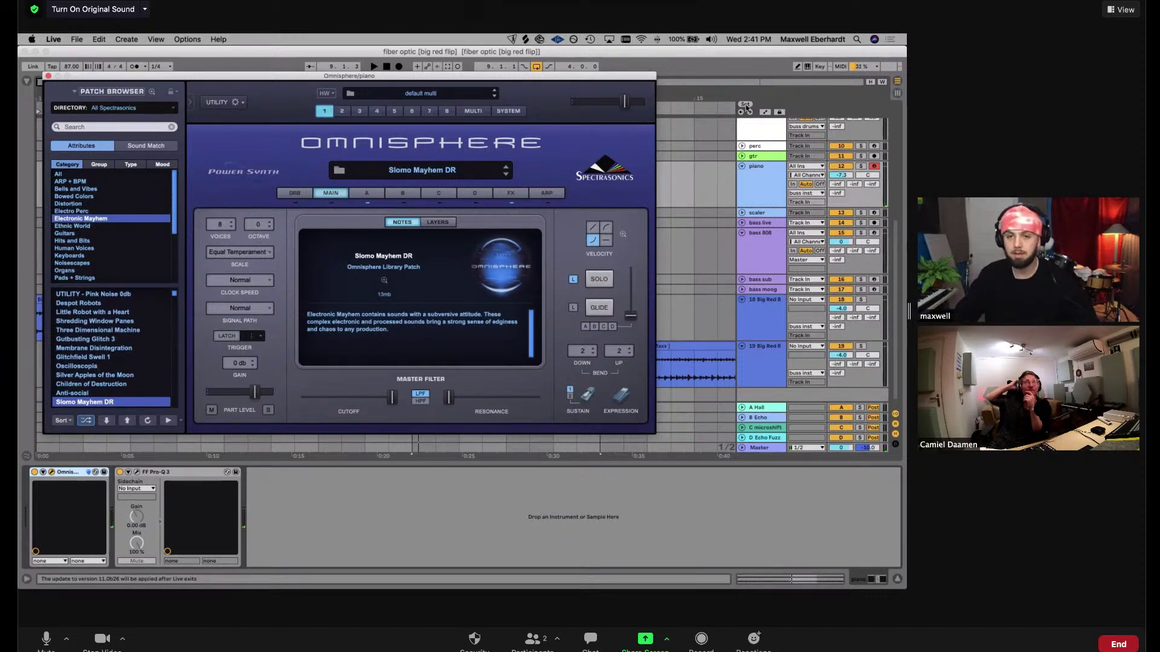
Close the Omnisphere window and start a new, untitled Live set from the default template
{"action": "left_click", "coordinate": [671, 186]}
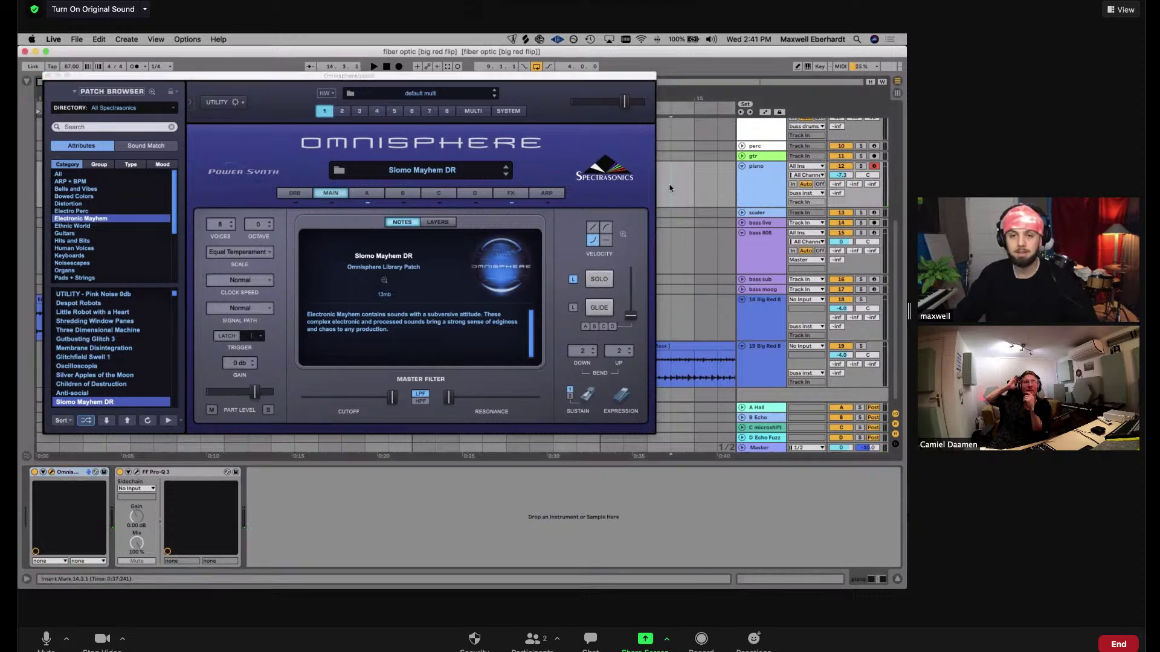
{"action": "left_click", "coordinate": [49, 75]}
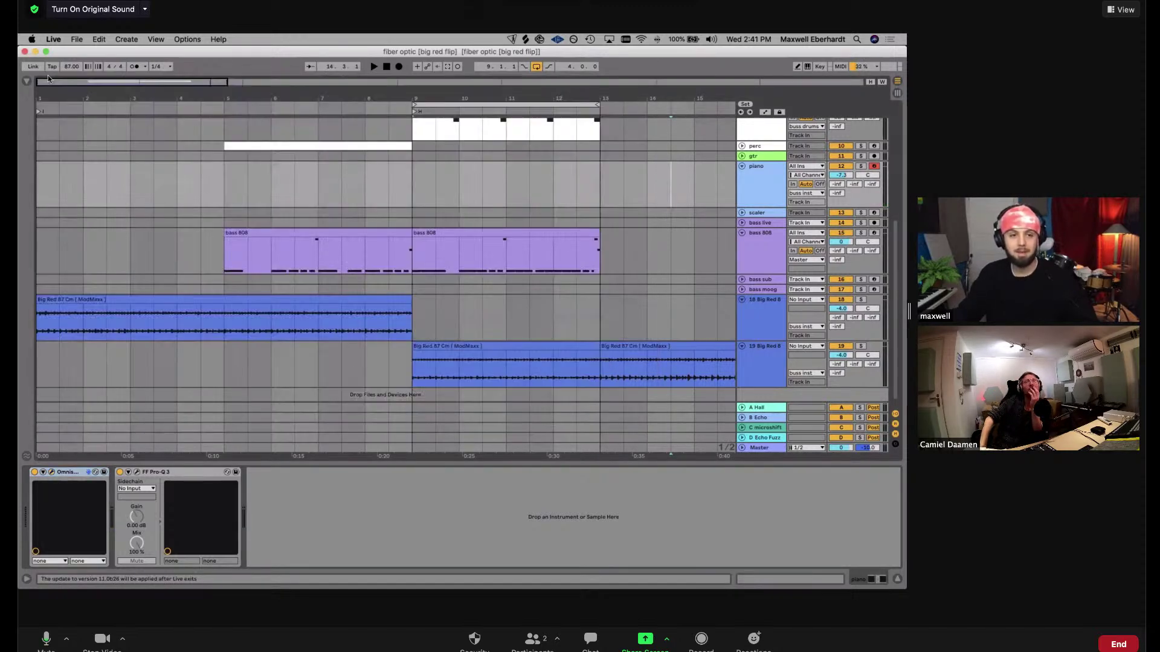
{"action": "left_click", "coordinate": [77, 39]}
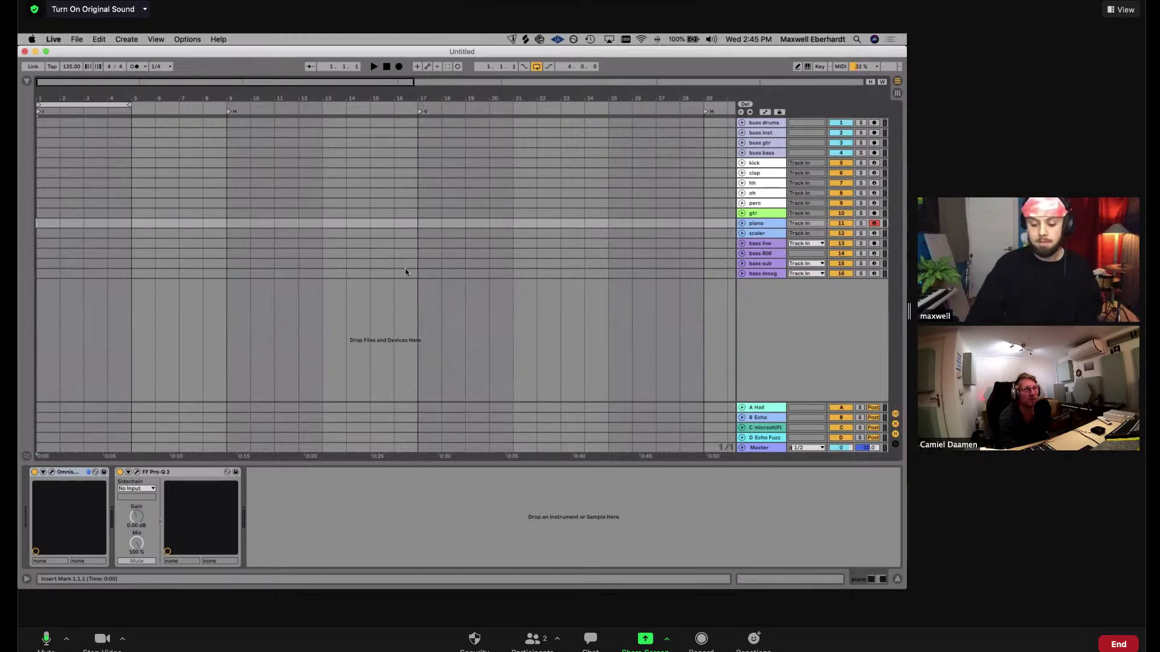
{"action": "key", "text": "XF86AudioRaiseVolume"}
{"action": "key", "text": "XF86AudioLowerVolume"}
{"action": "key", "text": "XF86AudioLowerVolume"}
{"action": "key", "text": "XF86AudioLowerVolume"}
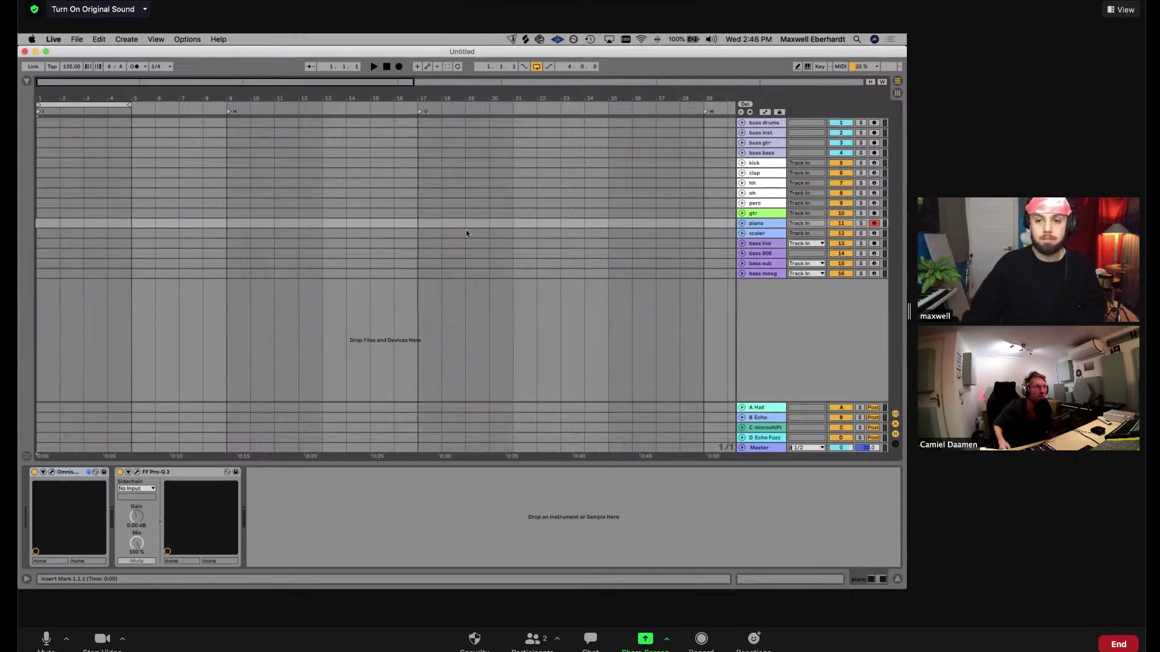
Select the buss gtr track and search the browser for "guitar buss", then for "buss guitar"
{"action": "left_click", "coordinate": [753, 213]}
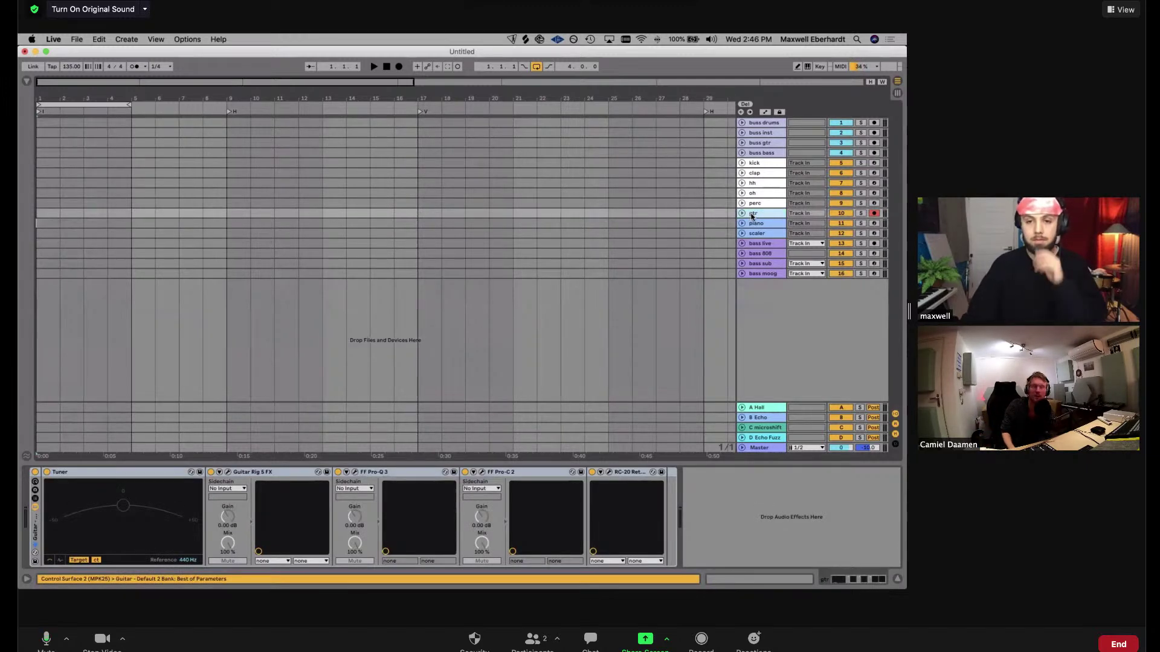
{"action": "left_click", "coordinate": [763, 143]}
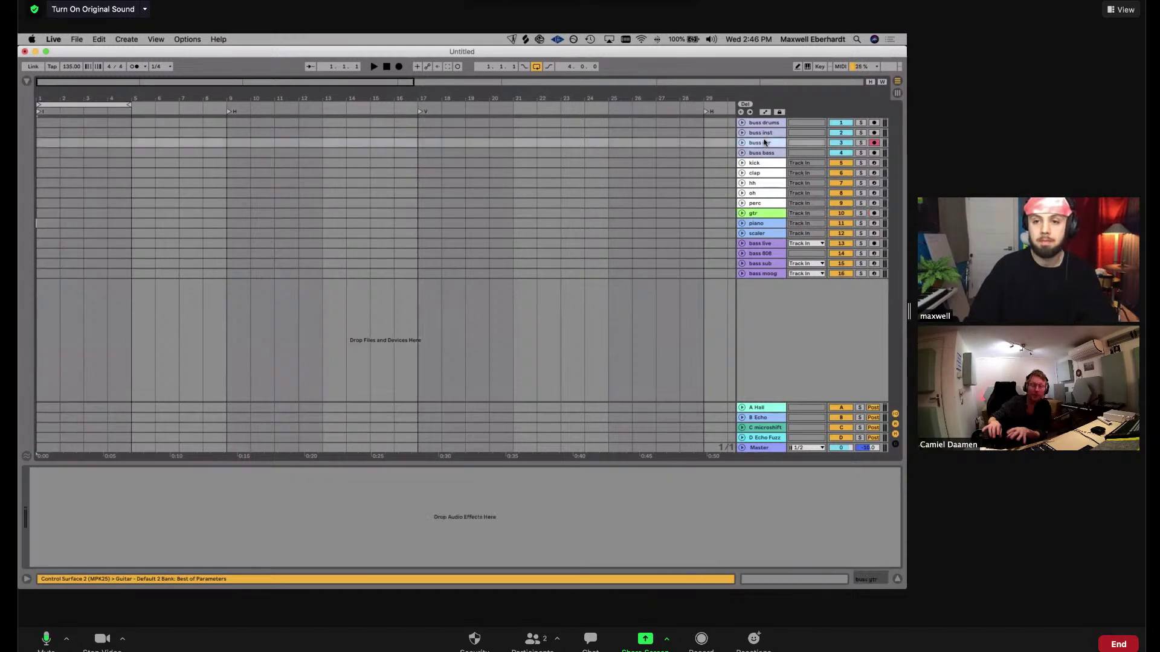
{"action": "key", "text": "super+alt+b"}
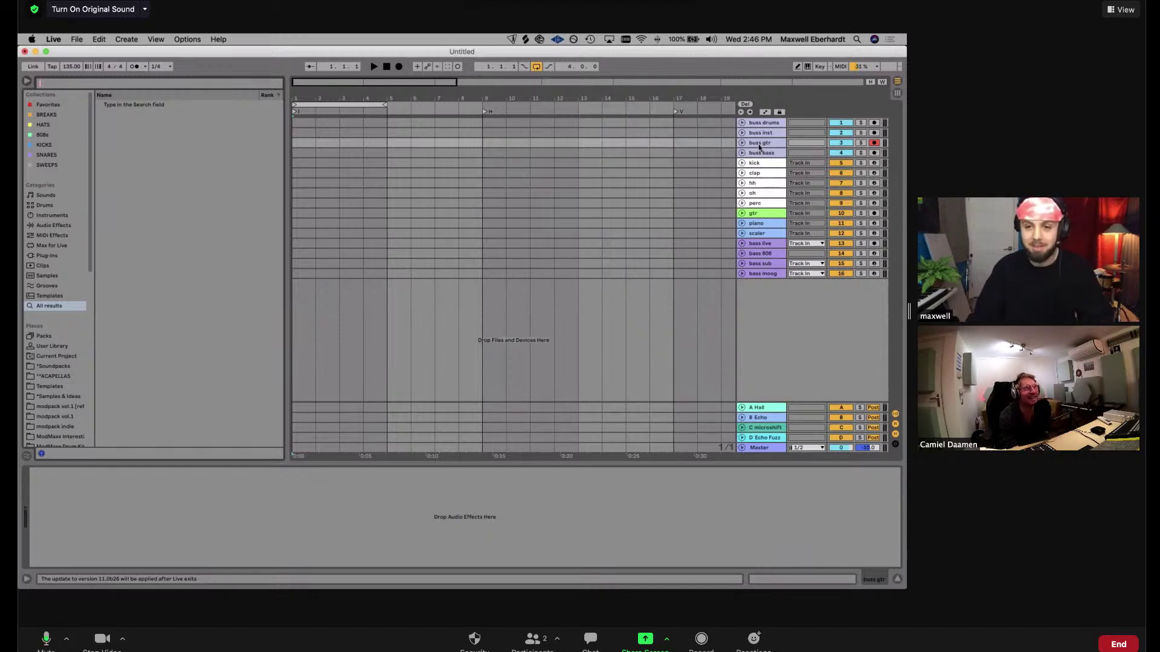
{"action": "type", "text": "guitar buss"}
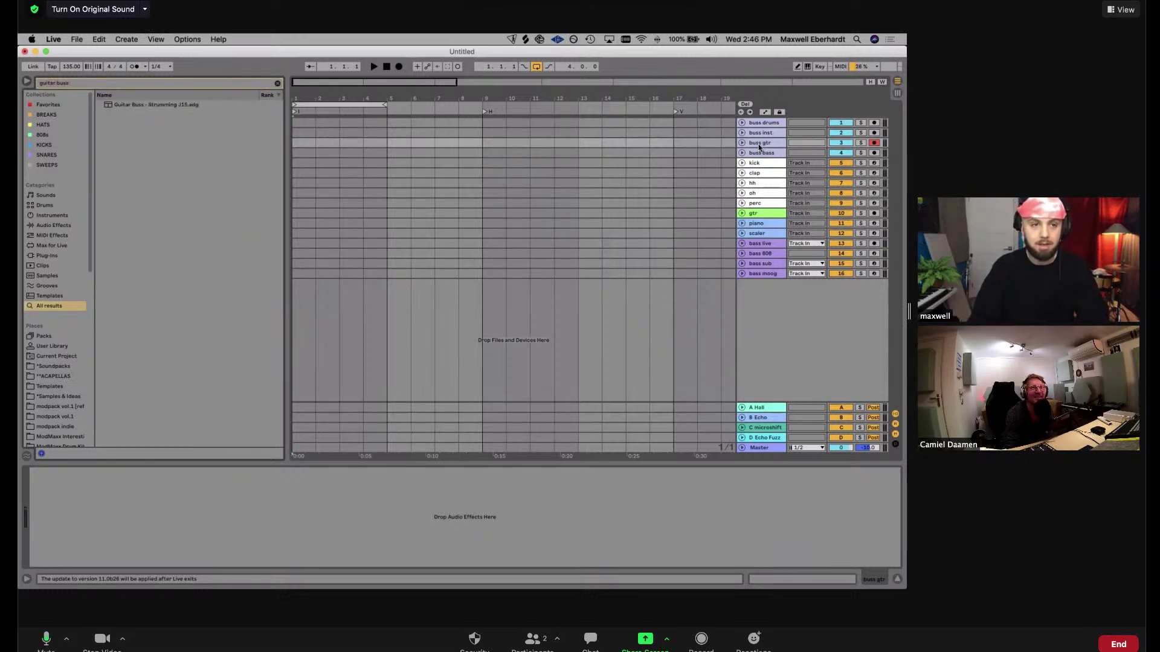
{"action": "key", "text": "BackSpace"}
{"action": "key", "text": "BackSpace"}
{"action": "key", "text": "BackSpace"}
{"action": "key", "text": "BackSpace"}
{"action": "key", "text": "BackSpace"}
{"action": "key", "text": "BackSpace"}
{"action": "key", "text": "BackSpace"}
{"action": "key", "text": "BackSpace"}
{"action": "key", "text": "BackSpace"}
{"action": "key", "text": "BackSpace"}
{"action": "key", "text": "BackSpace"}
{"action": "type", "text": "buss guitar"}
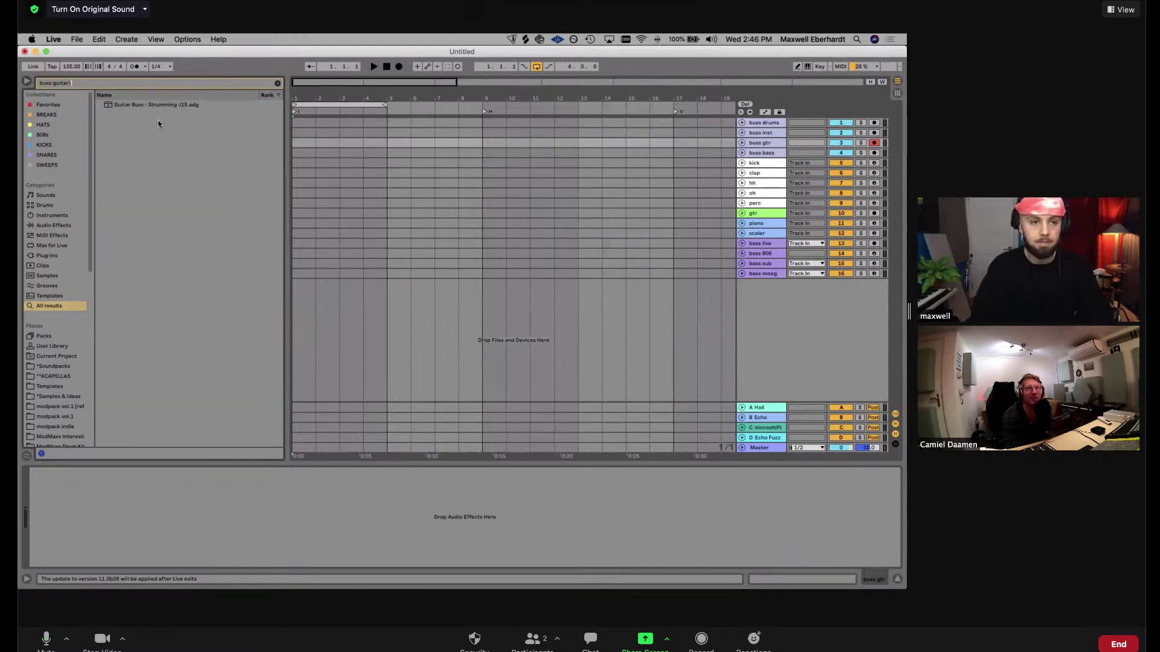
Shorten the browser search to "buss" and load the BUSS - Acoustic 1.adg rack onto the buss gtr track
{"action": "key", "text": "BackSpace"}
{"action": "key", "text": "BackSpace"}
{"action": "key", "text": "BackSpace"}
{"action": "key", "text": "BackSpace"}
{"action": "key", "text": "BackSpace"}
{"action": "key", "text": "BackSpace"}
{"action": "key", "text": "BackSpace"}
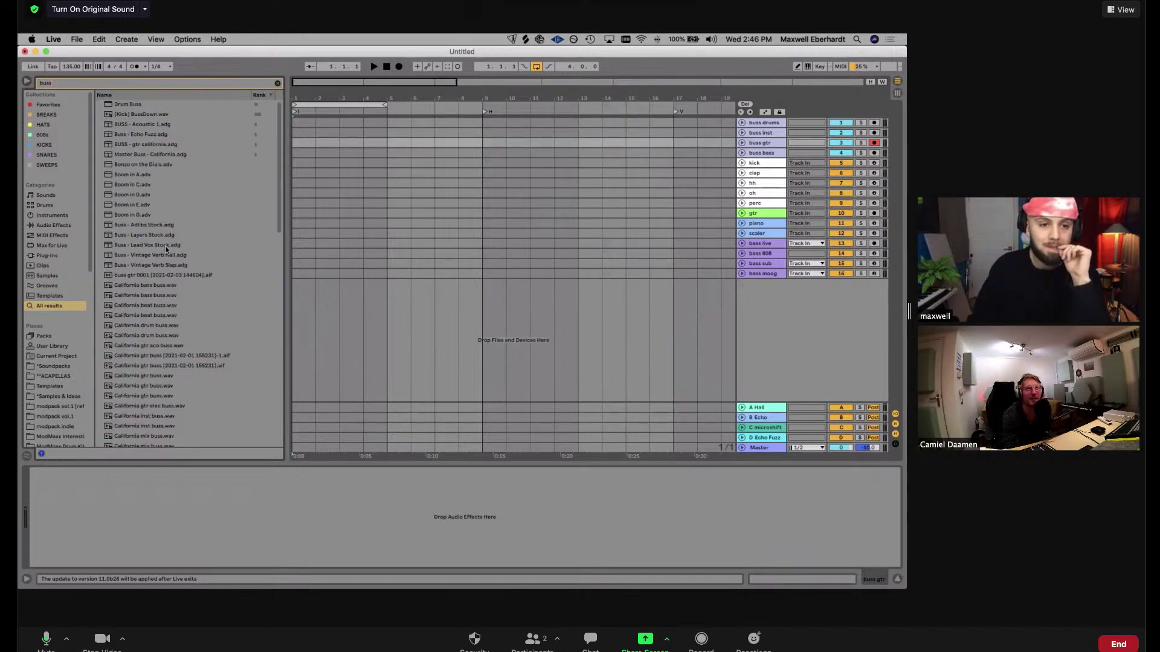
{"action": "left_click", "coordinate": [151, 125]}
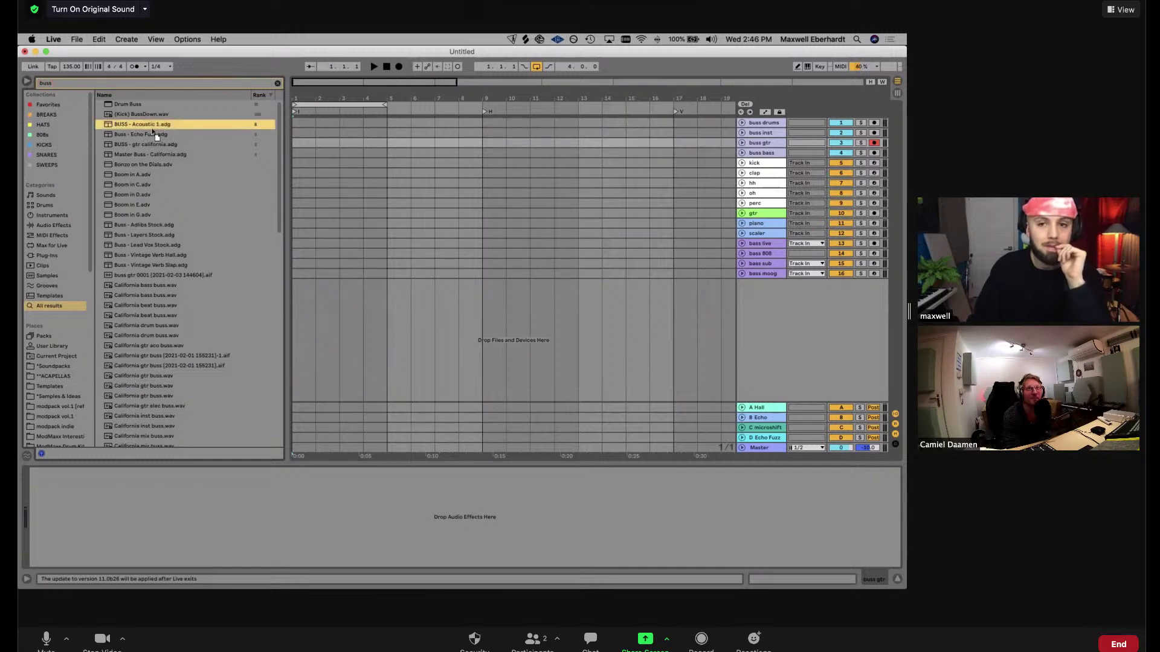
{"action": "left_click_drag", "start_coordinate": [799, 142], "coordinate": [771, 145]}
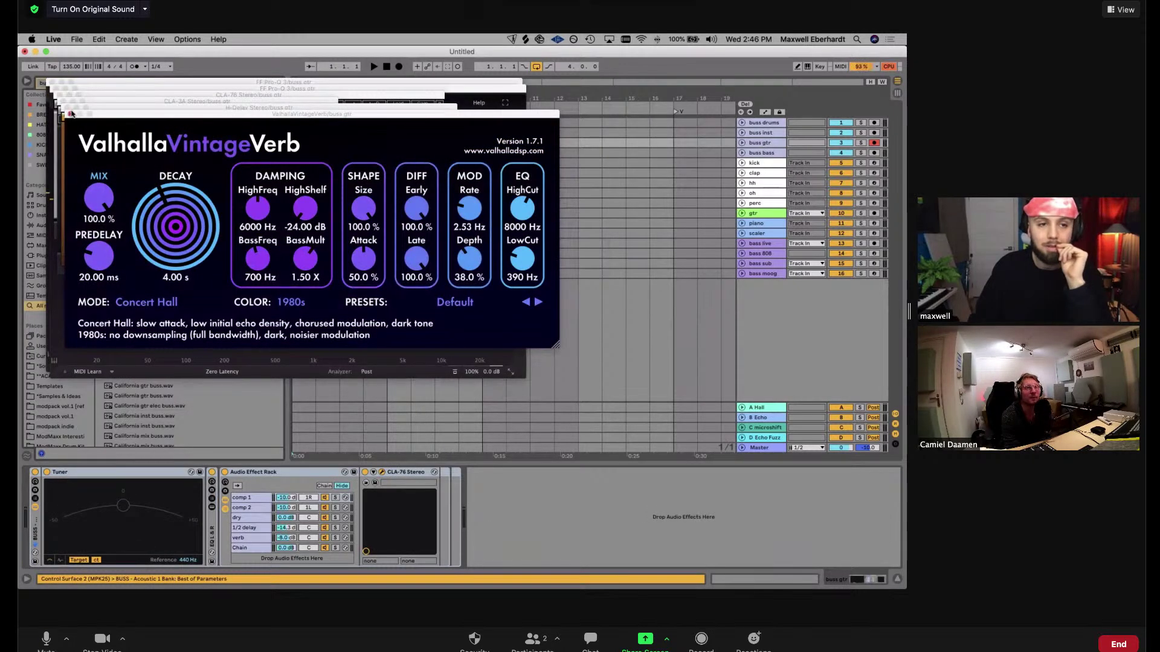
Close all the plug-in windows that opened with the guitar buss rack, from ValhallaVintageVerb to Pro-Q 3
{"action": "left_click", "coordinate": [71, 113]}
{"action": "left_click", "coordinate": [65, 107]}
{"action": "left_click", "coordinate": [61, 101]}
{"action": "left_click", "coordinate": [58, 92]}
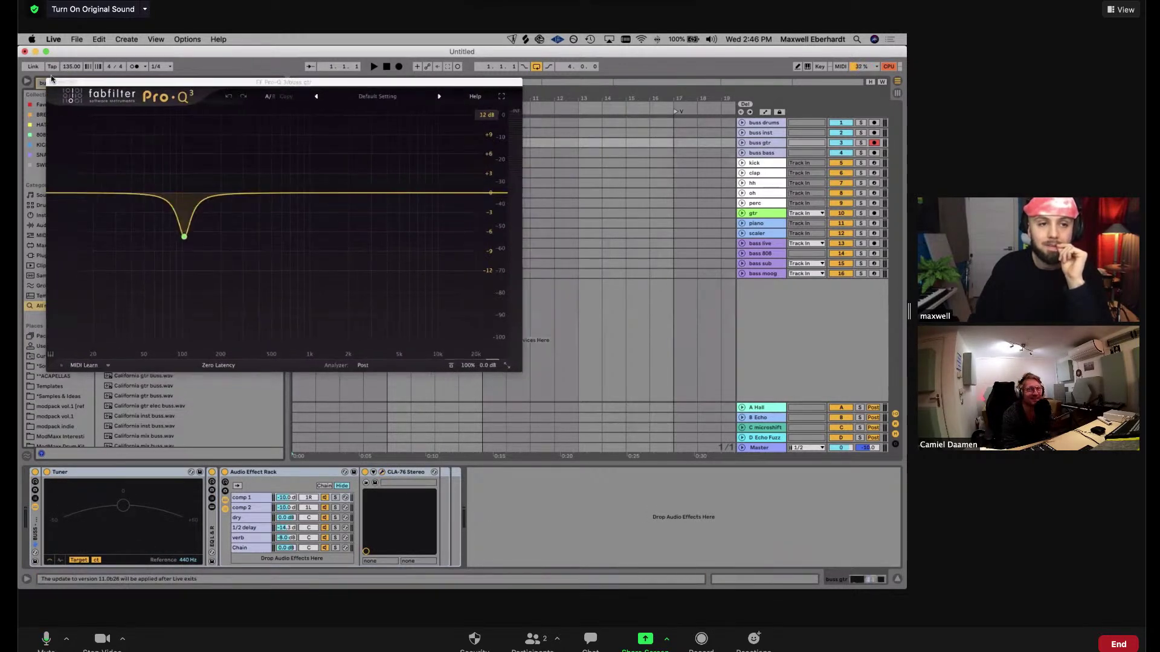
{"action": "left_click", "coordinate": [53, 83]}
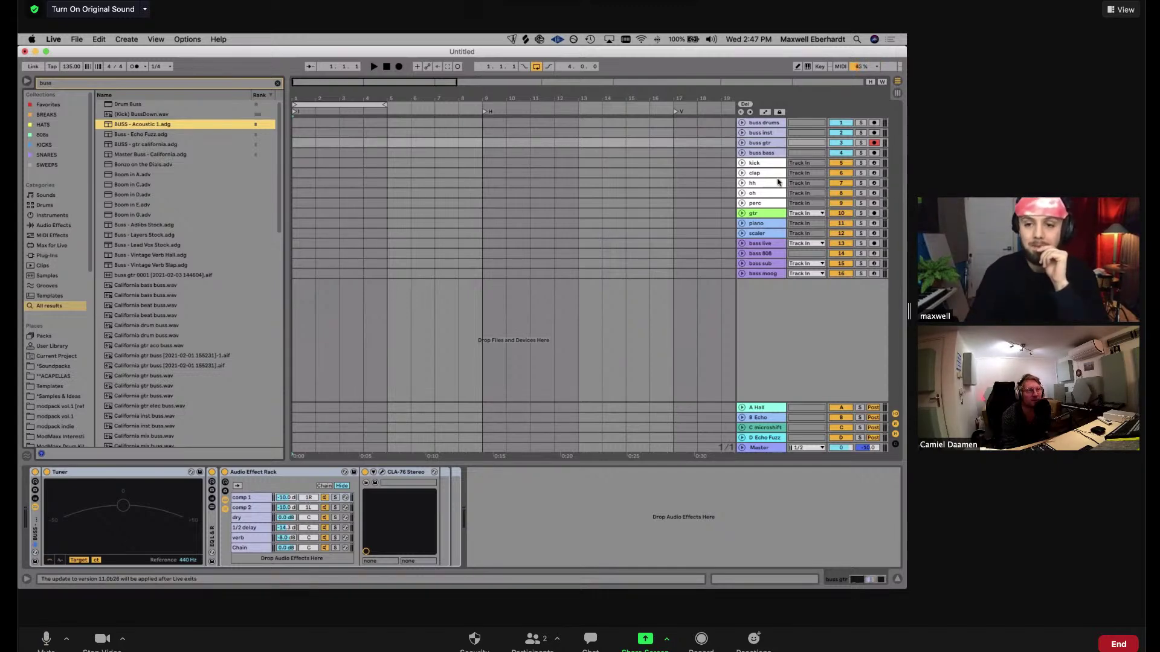
Insert two new audio tracks directly below the perc track
{"action": "left_click", "coordinate": [759, 213]}
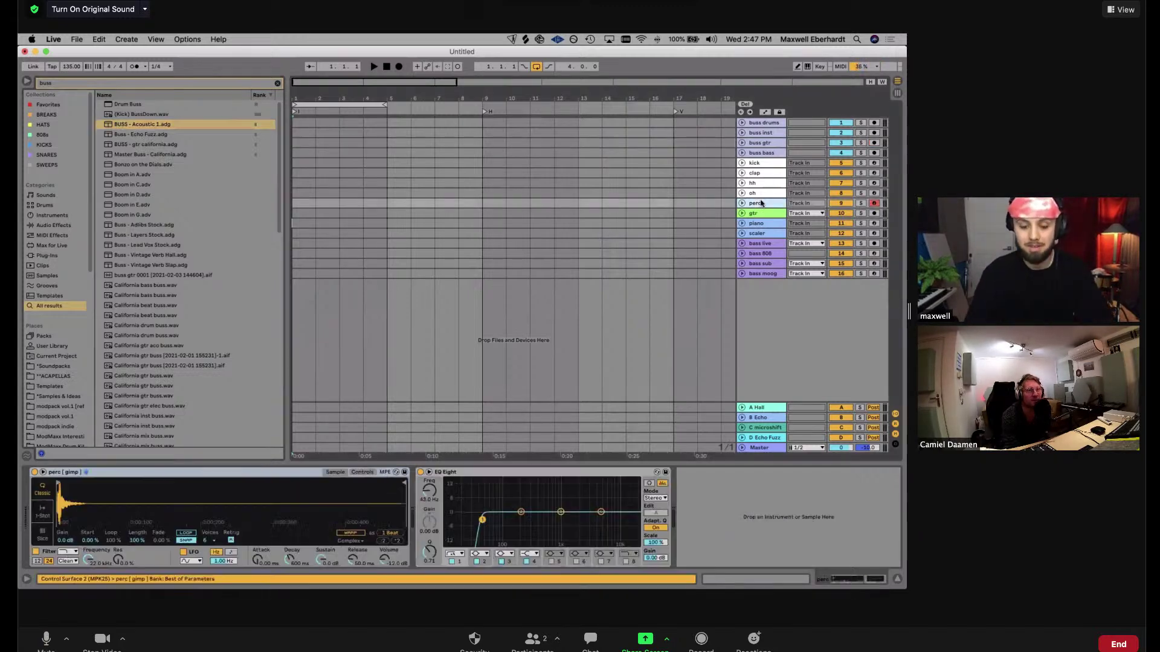
{"action": "key", "text": "super+t"}
{"action": "key", "text": "super+t"}
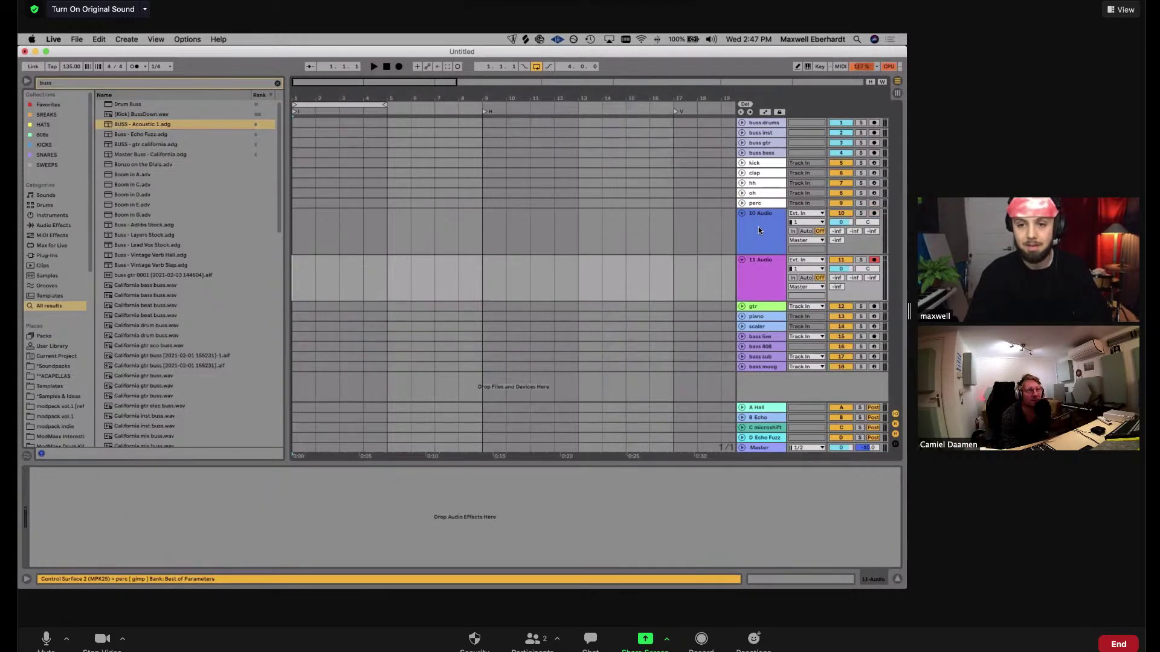
Rename the two new audio tracks as 57 and 103
{"action": "left_click", "coordinate": [758, 227]}
{"action": "key", "text": "super+r"}
{"action": "type", "text": "57"}
{"action": "key", "text": "Return"}
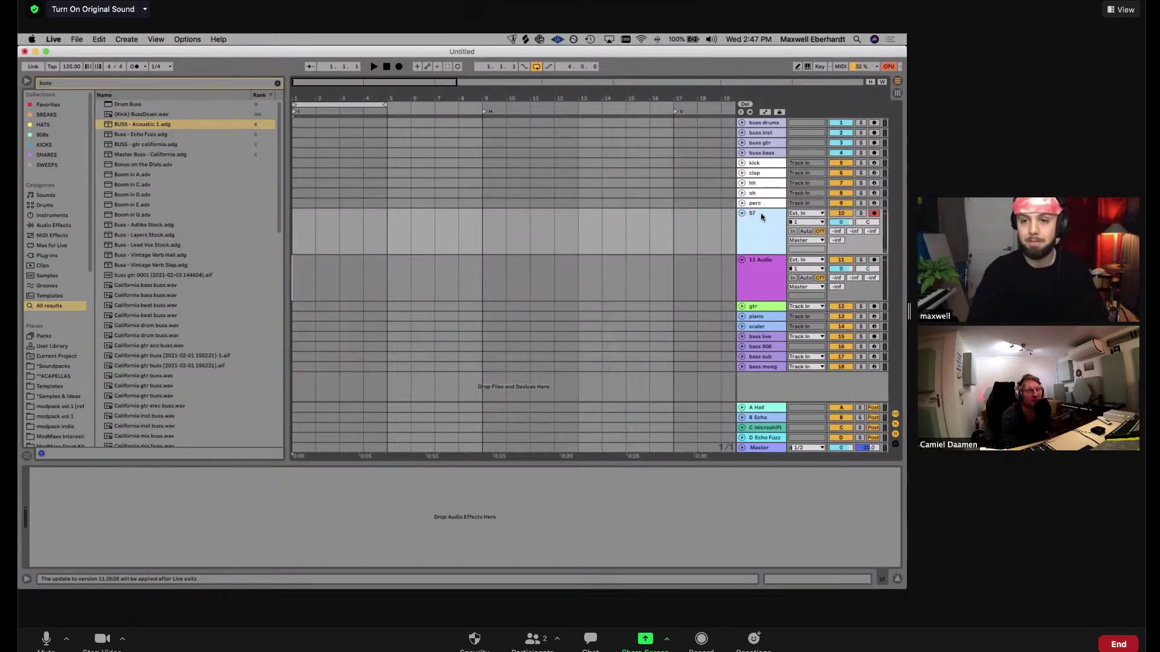
{"action": "left_click", "coordinate": [769, 281]}
{"action": "key", "text": "super+r"}
{"action": "type", "text": "103"}
{"action": "key", "text": "Return"}
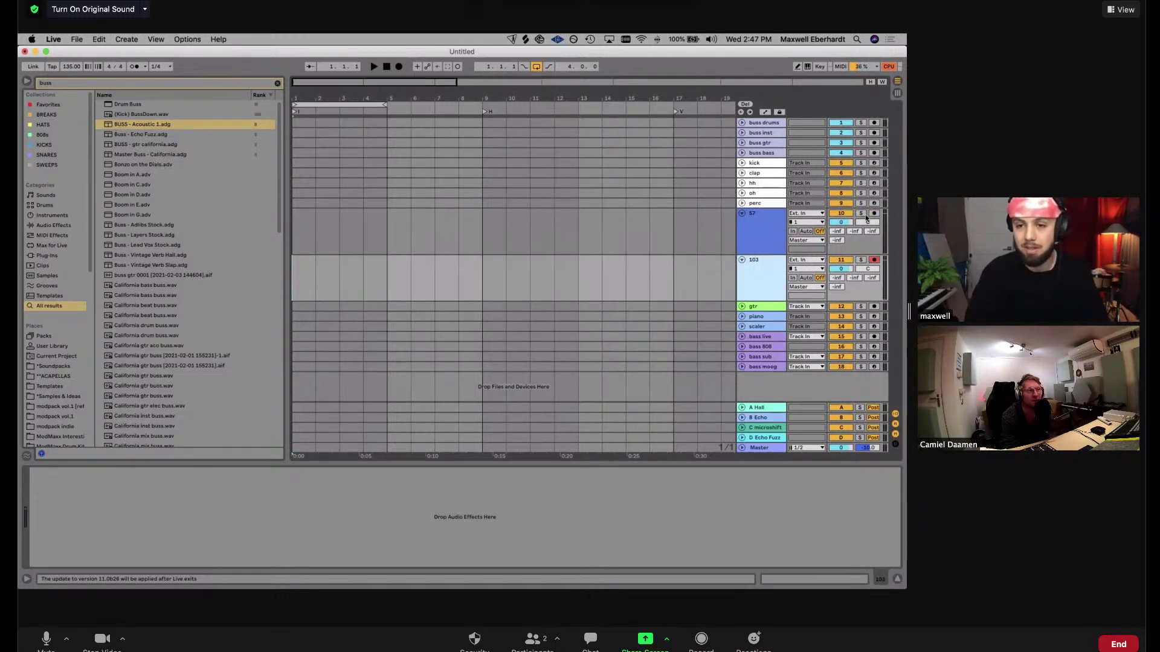
Pan track 57 to 50L and track 103 to 50R, and colour both tracks green
{"action": "mouse_move", "coordinate": [867, 222]}
{"action": "left_mouse_down"}
{"action": "mouse_move", "coordinate": [868, 256]}
{"action": "mouse_move", "coordinate": [867, 232]}
{"action": "left_mouse_up"}
{"action": "left_click", "coordinate": [751, 213]}
{"action": "left_click", "coordinate": [755, 266], "text": "shift"}
{"action": "right_click", "coordinate": [763, 260]}
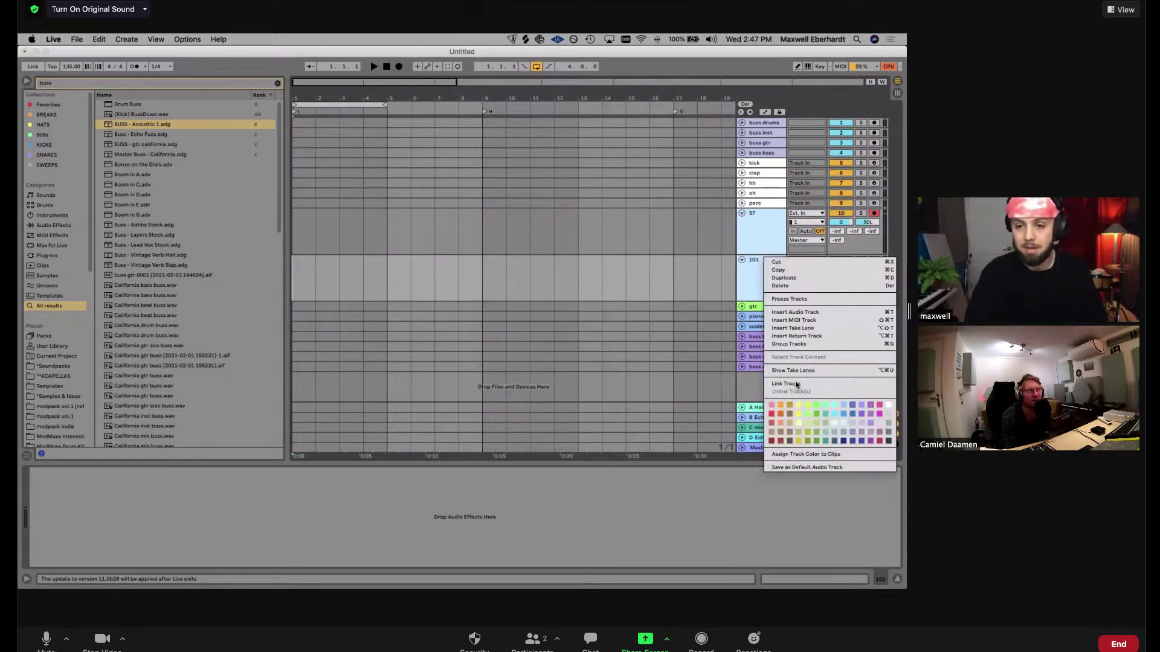
{"action": "left_click", "coordinate": [808, 415]}
Route the output of tracks 57 and 103 to buss gtr and set the input of track 103 to channel 2
{"action": "left_click", "coordinate": [778, 244]}
{"action": "left_click", "coordinate": [782, 271]}
{"action": "left_click", "coordinate": [809, 288]}
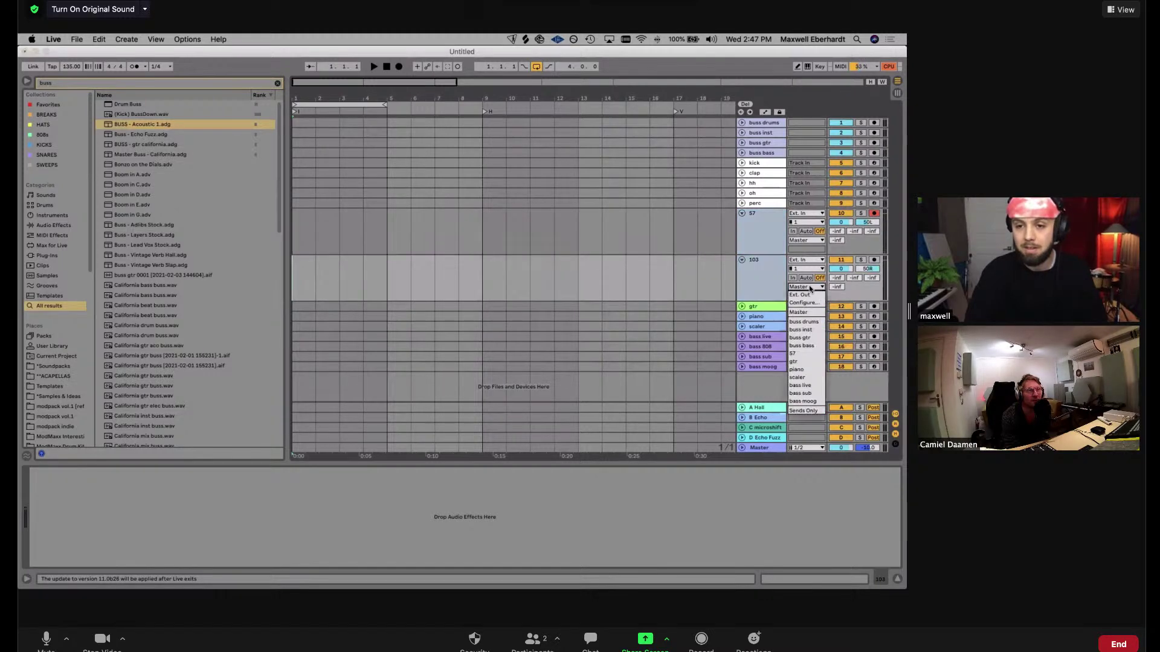
{"action": "left_click", "coordinate": [807, 338]}
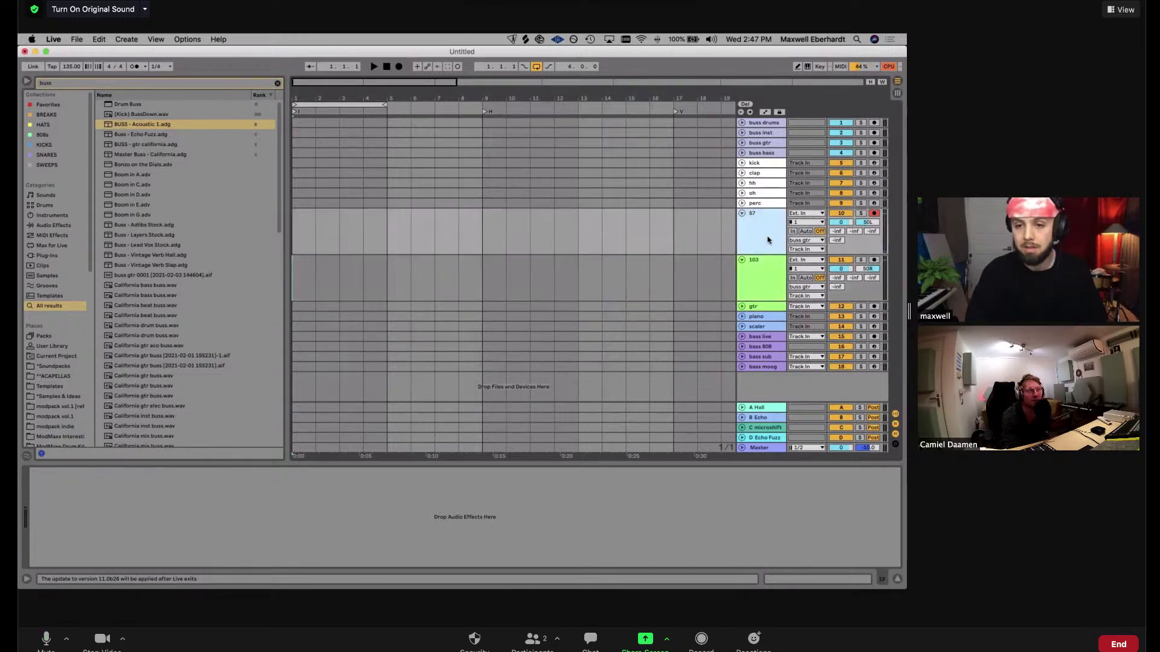
{"action": "left_click", "coordinate": [798, 268]}
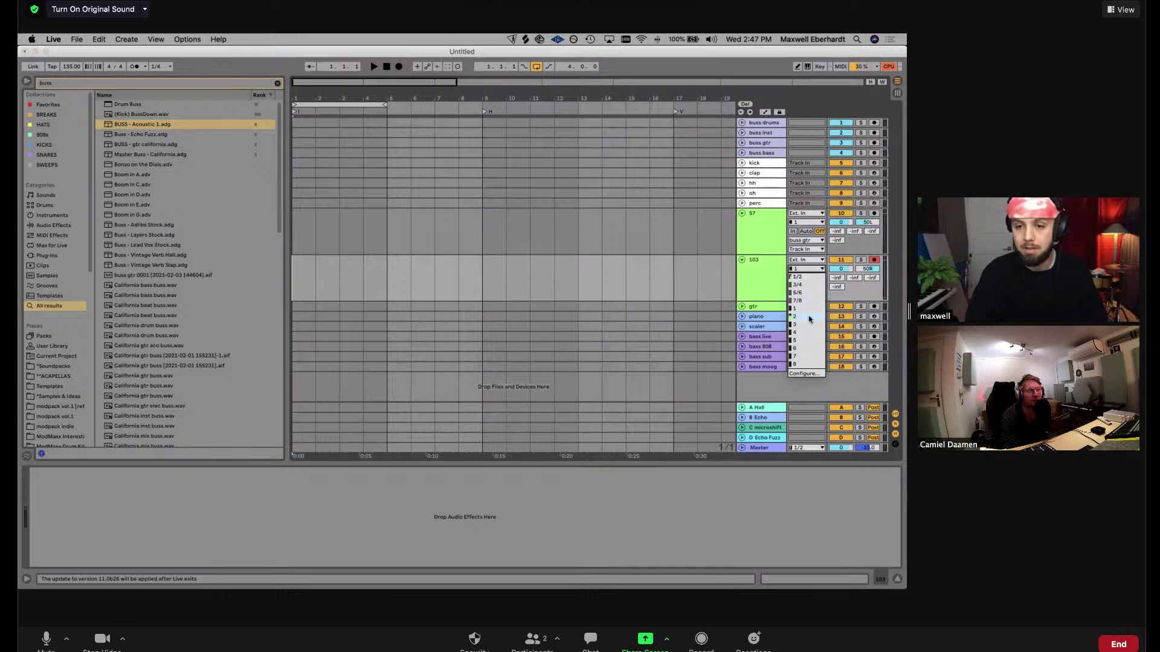
{"action": "left_click", "coordinate": [809, 316]}
Unfold the EQ L & R rack on the buss gtr track and show the devices of its eq 57 chain
{"action": "left_click", "coordinate": [755, 142]}
{"action": "left_click", "coordinate": [206, 526]}
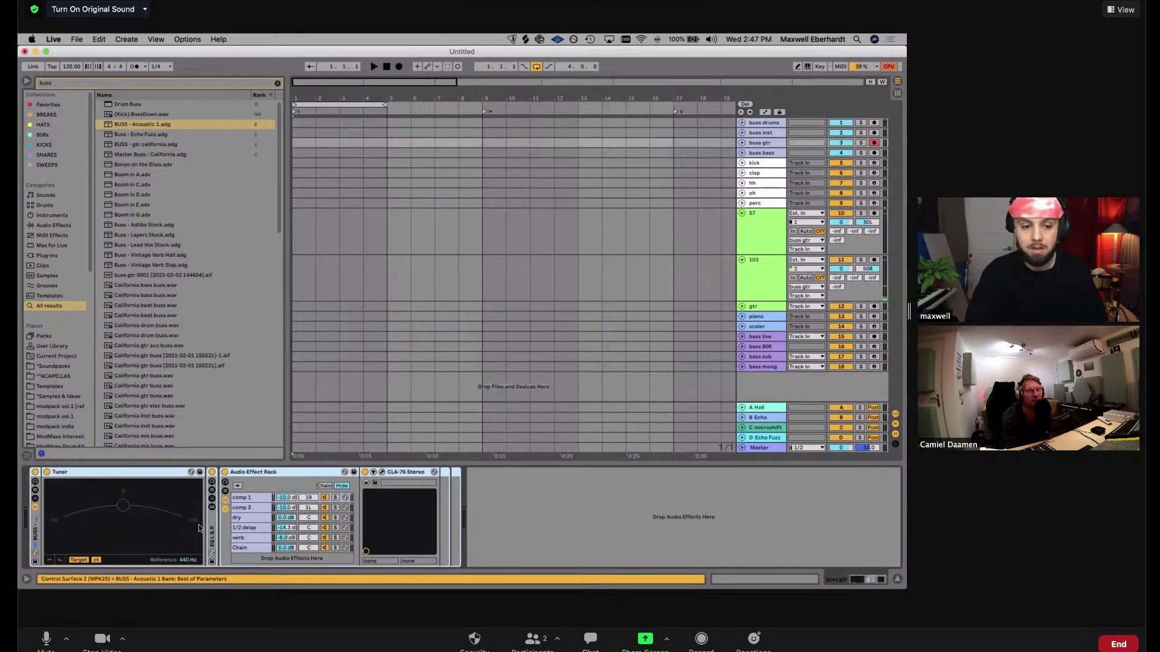
{"action": "key", "text": "super+v"}
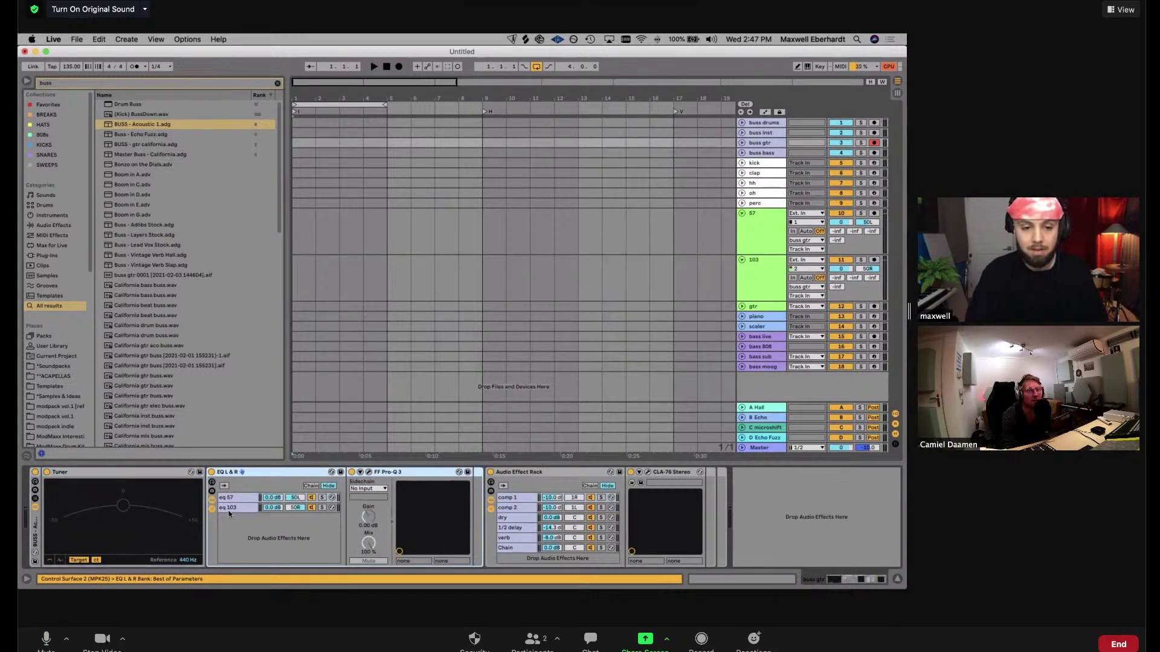
{"action": "double_click", "coordinate": [226, 499]}
{"action": "double_click", "coordinate": [230, 474]}
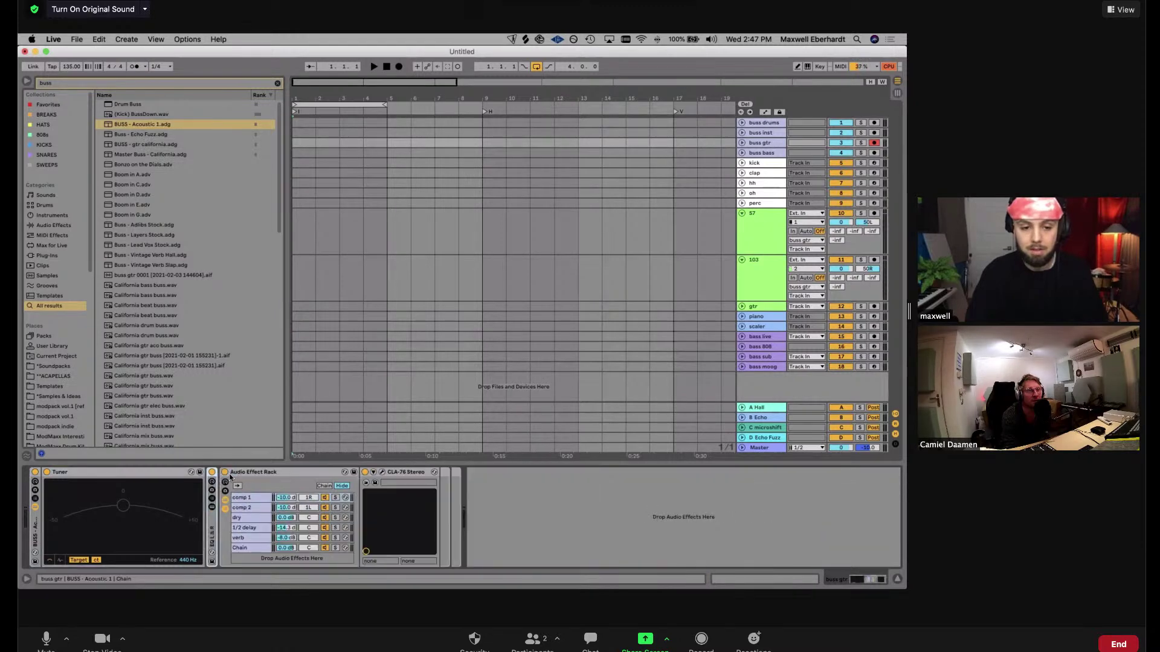
{"action": "double_click", "coordinate": [213, 534]}
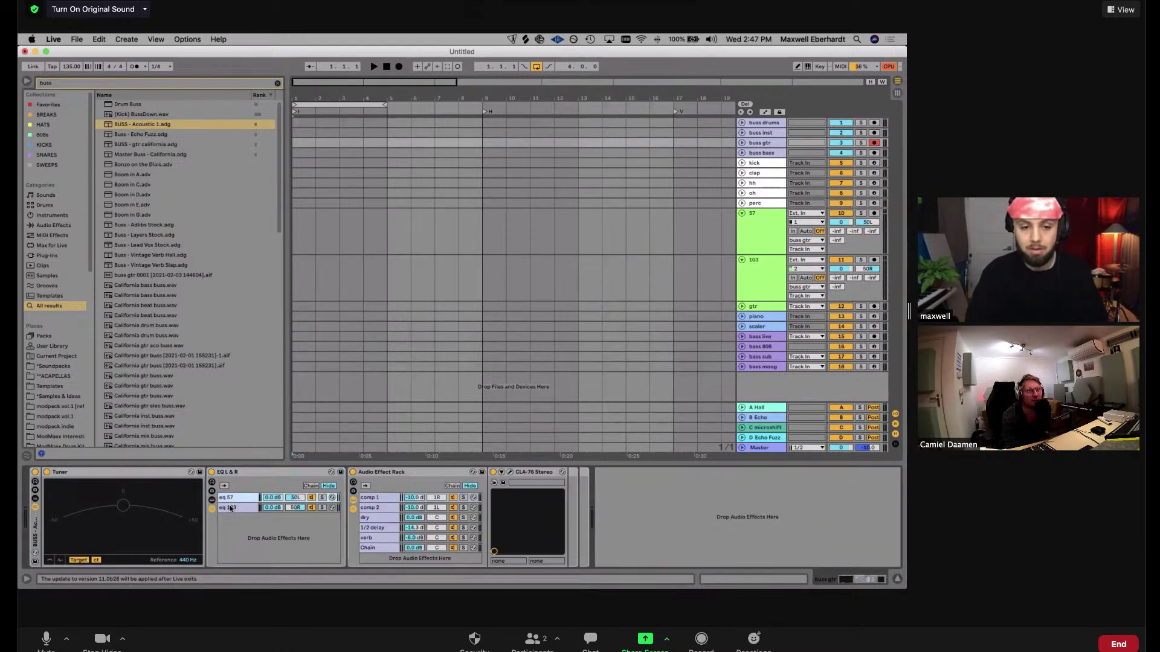
{"action": "left_click", "coordinate": [231, 507]}
{"action": "left_click", "coordinate": [231, 502]}
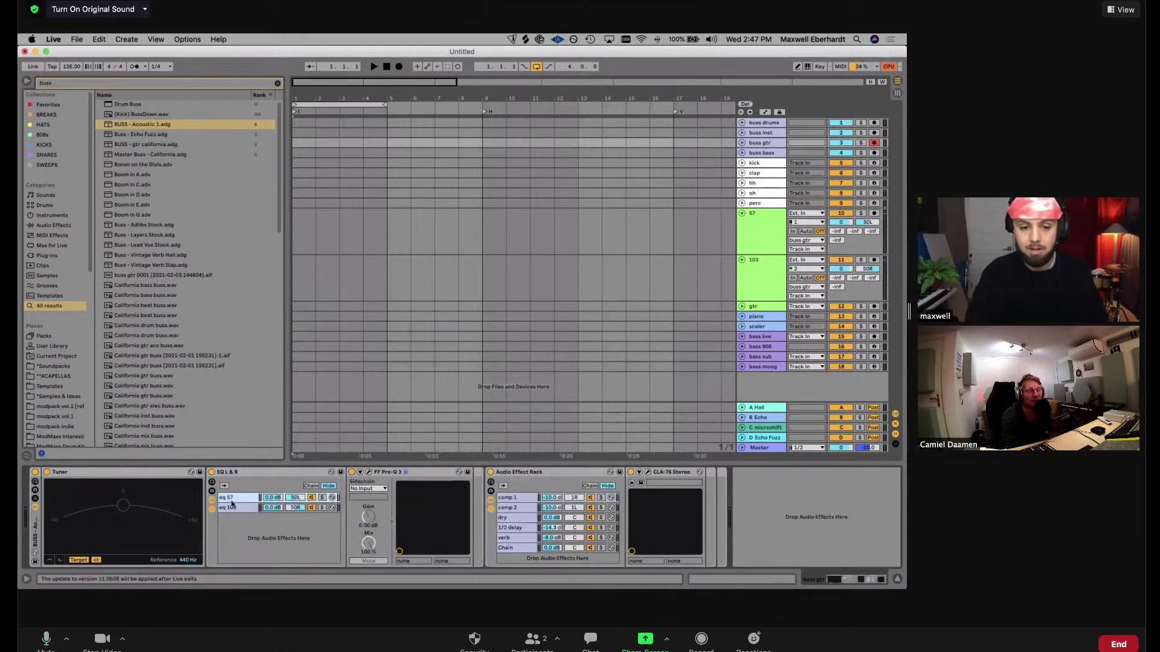
Inspect the FF Pro-Q 3 curve on the eq 57 chain and close its window
{"action": "left_click", "coordinate": [375, 473]}
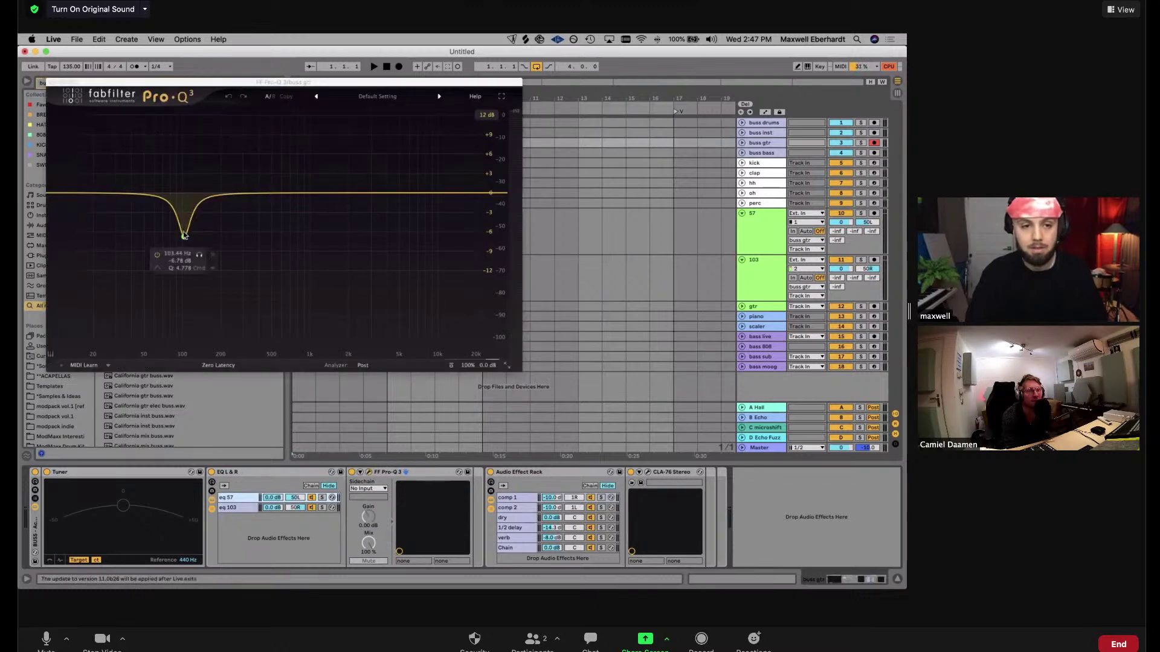
{"action": "left_click", "coordinate": [50, 83]}
{"action": "mouse_move", "coordinate": [302, 538]}
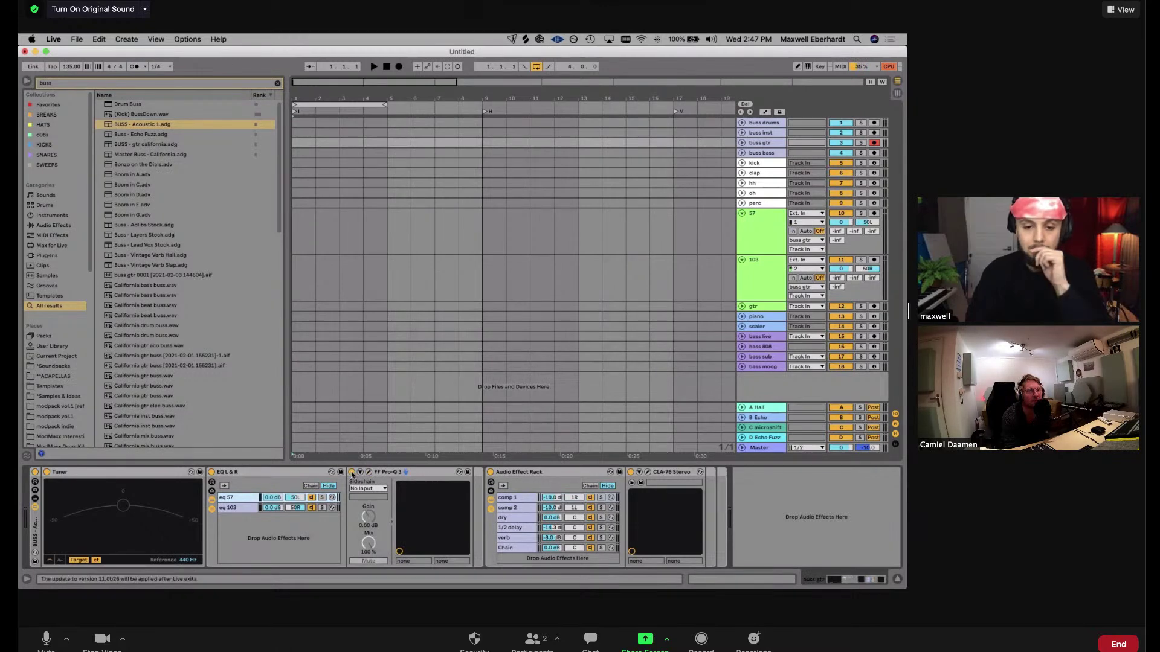
Fold the EQ L & R rack and select the comp 1 chain in the adjacent Audio Effect Rack
{"action": "double_click", "coordinate": [248, 471]}
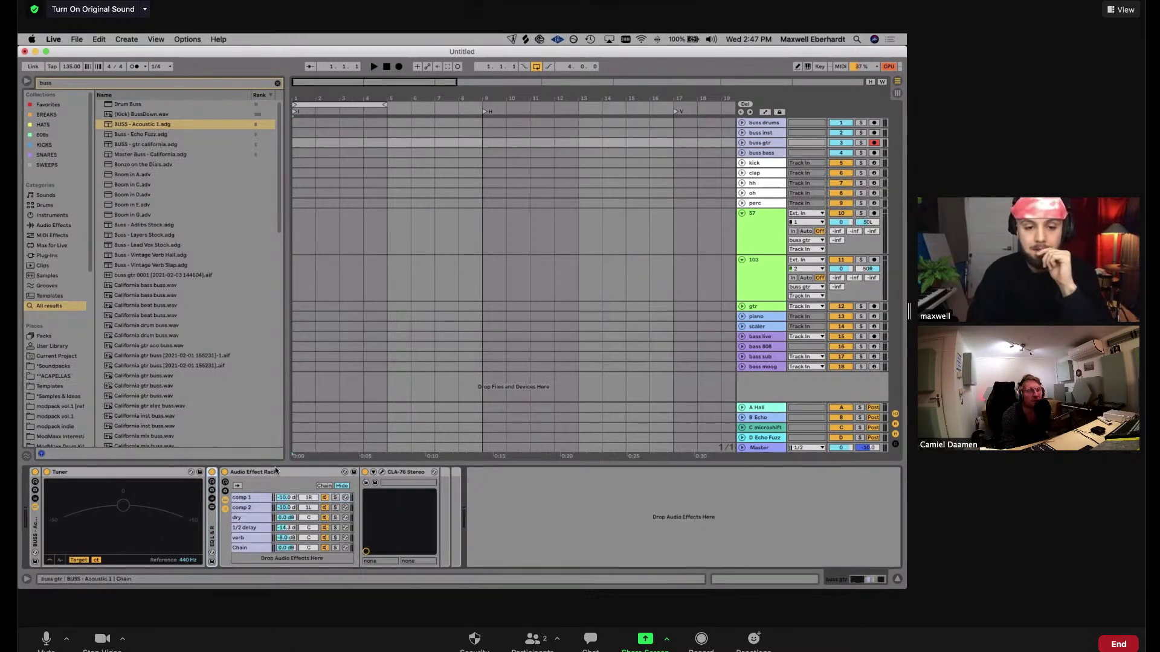
{"action": "left_click", "coordinate": [274, 469]}
{"action": "left_click", "coordinate": [247, 499]}
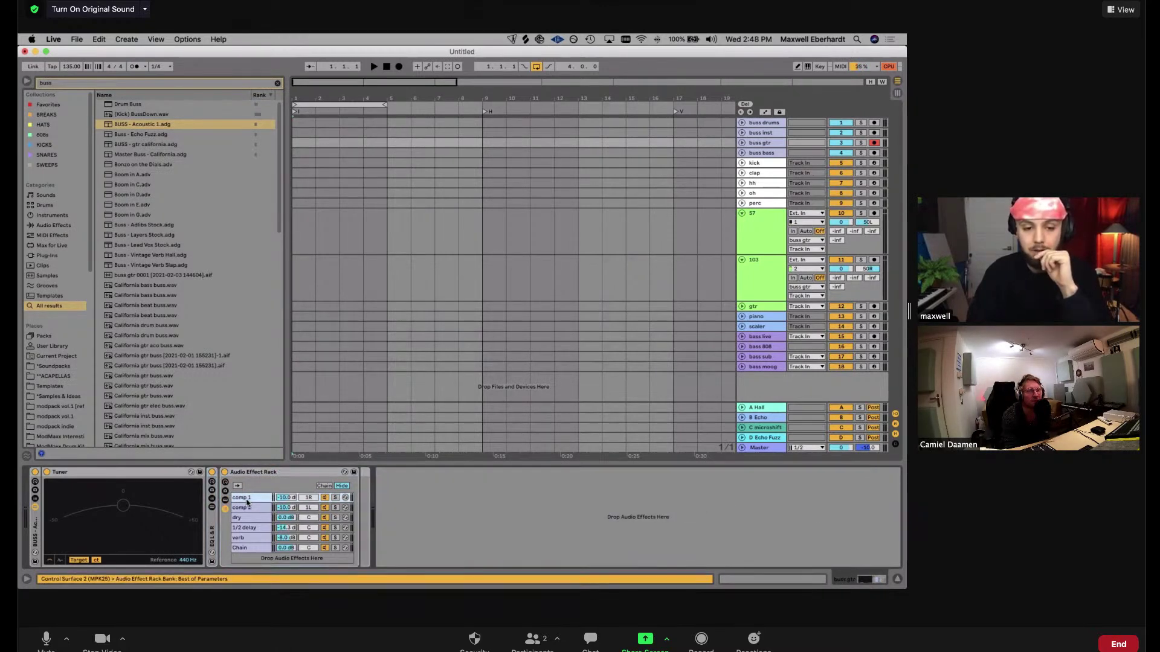
Inspect the CLA-76 compressor on the comp 1 chain, close its window, and view the devices of the comp 2 and verb chains
{"action": "left_click", "coordinate": [382, 471]}
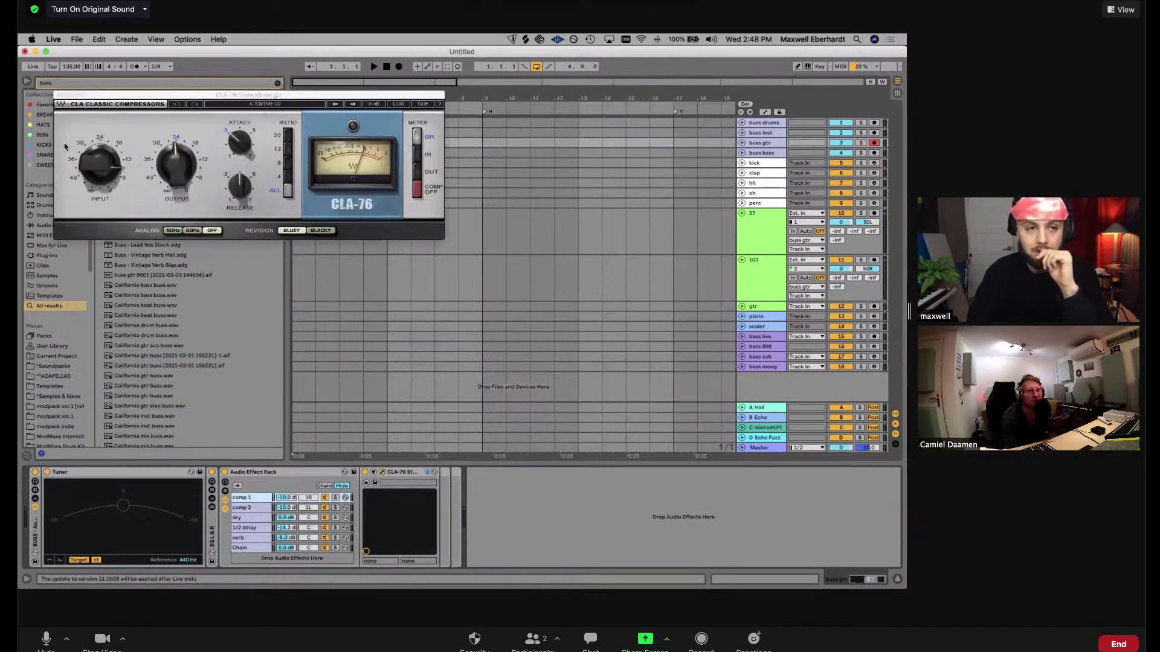
{"action": "left_click", "coordinate": [58, 95]}
{"action": "left_click", "coordinate": [251, 507]}
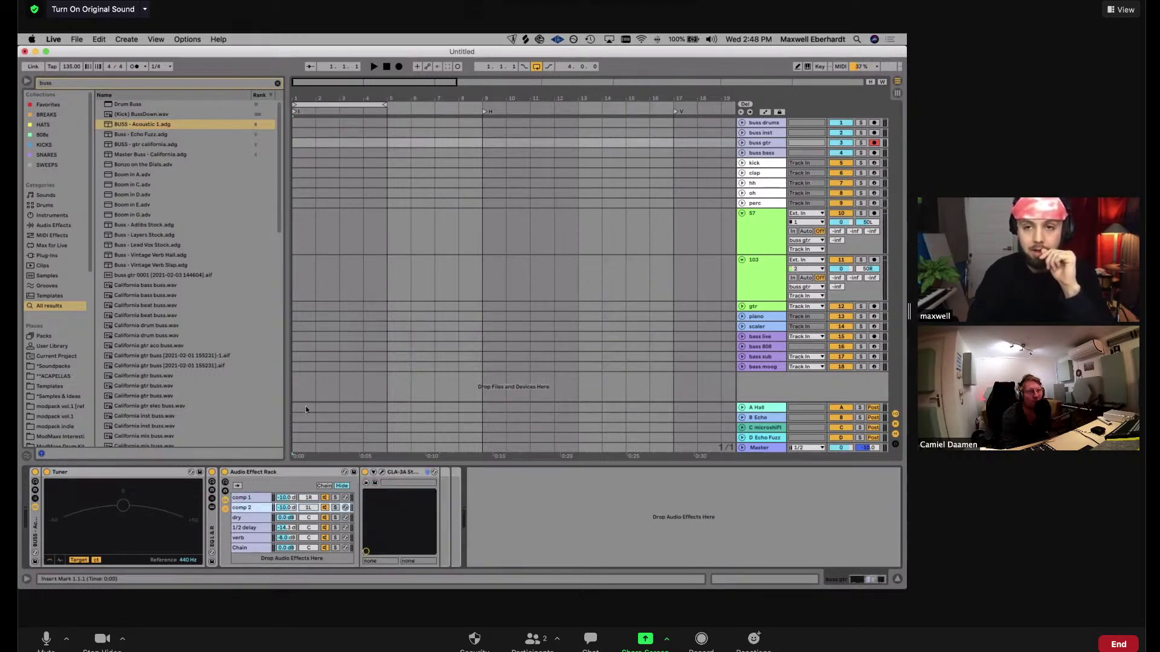
{"action": "left_click", "coordinate": [252, 537]}
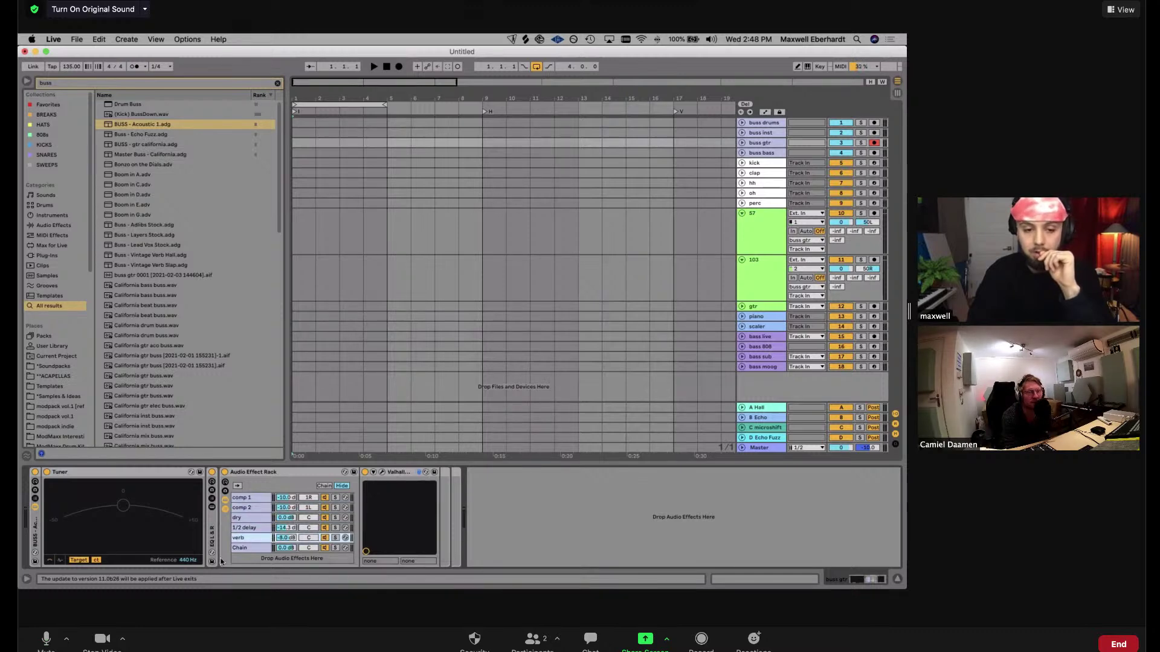
Rename the last chain in the Audio Effect Rack, the one holding Chorus-Ensemble, as chorus
{"action": "left_click", "coordinate": [242, 549]}
{"action": "key", "text": "super+r"}
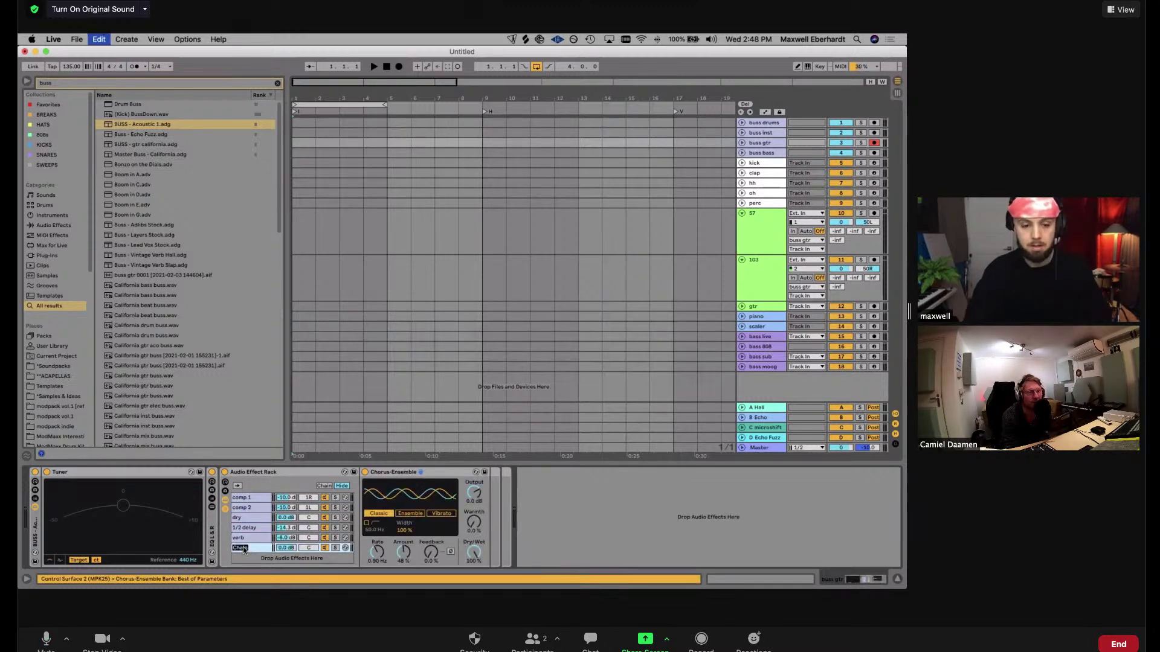
{"action": "type", "text": "chorus"}
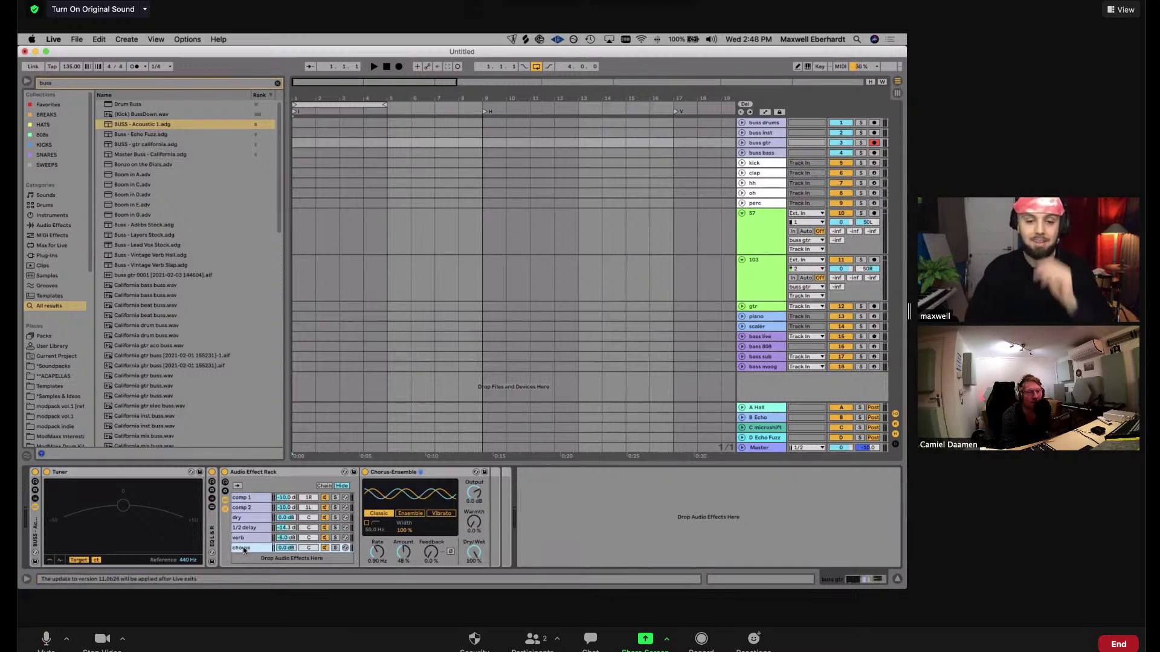
{"action": "key", "text": "Return"}
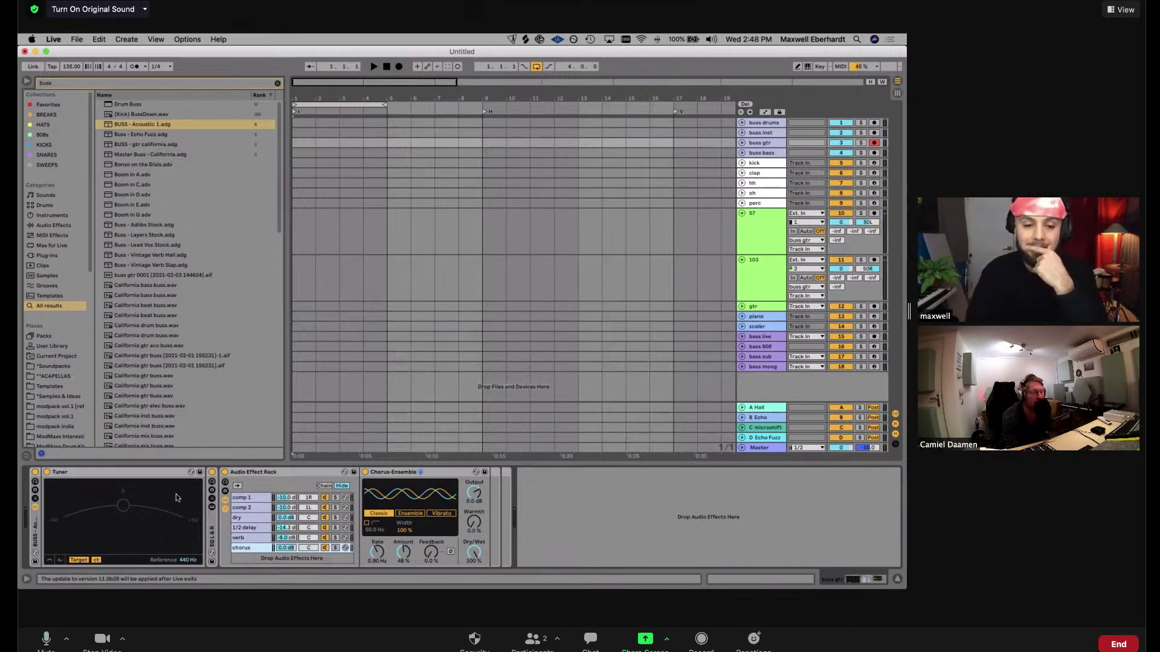
{"action": "left_click", "coordinate": [252, 547]}
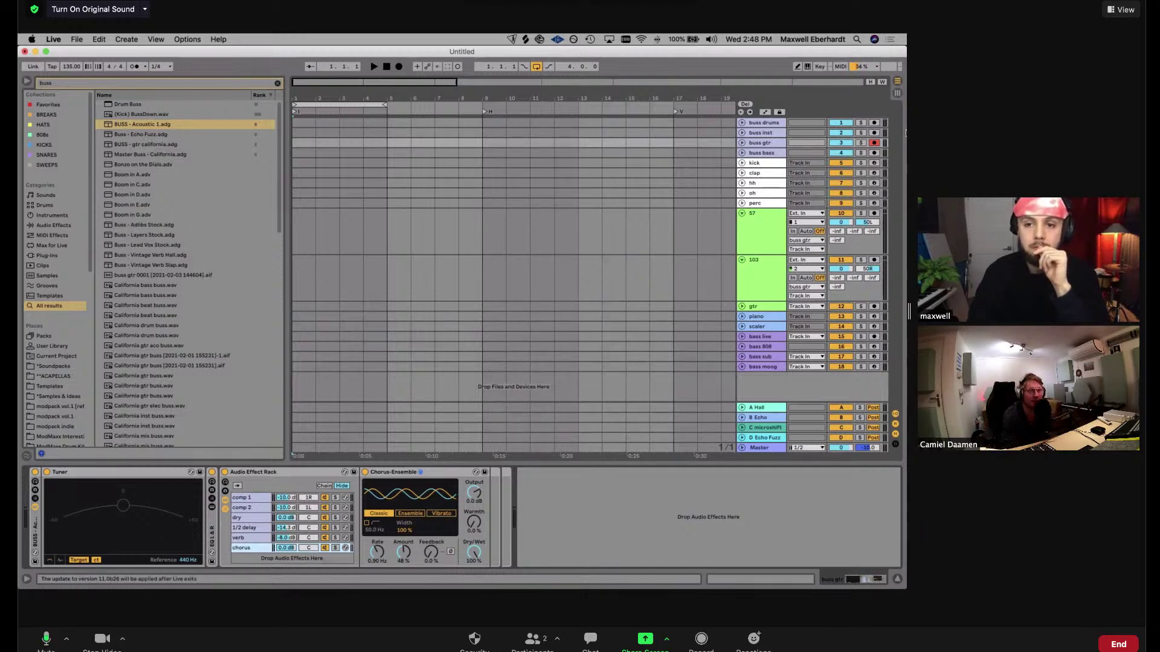
Arm tracks 57 and 103 together for recording
{"action": "left_click", "coordinate": [766, 232]}
{"action": "left_click", "coordinate": [762, 306]}
{"action": "left_click", "coordinate": [764, 235]}
{"action": "left_click", "coordinate": [764, 274]}
{"action": "left_click", "coordinate": [767, 228]}
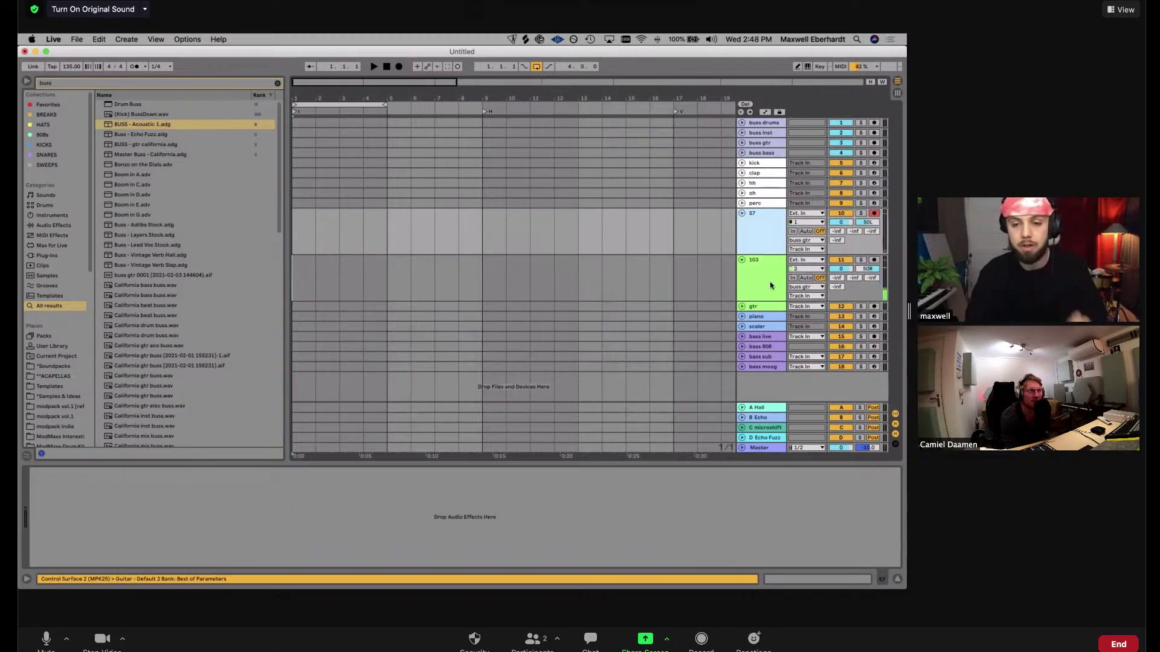
{"action": "left_click", "coordinate": [771, 285]}
{"action": "left_click", "coordinate": [874, 260]}
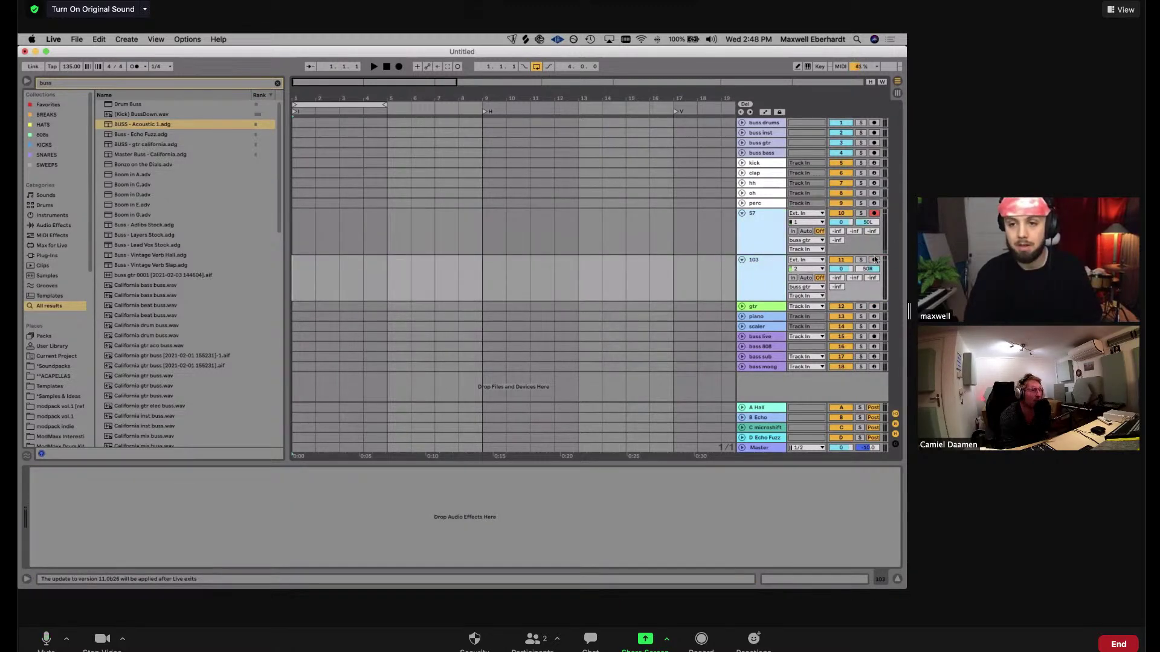
{"action": "left_click", "coordinate": [760, 236]}
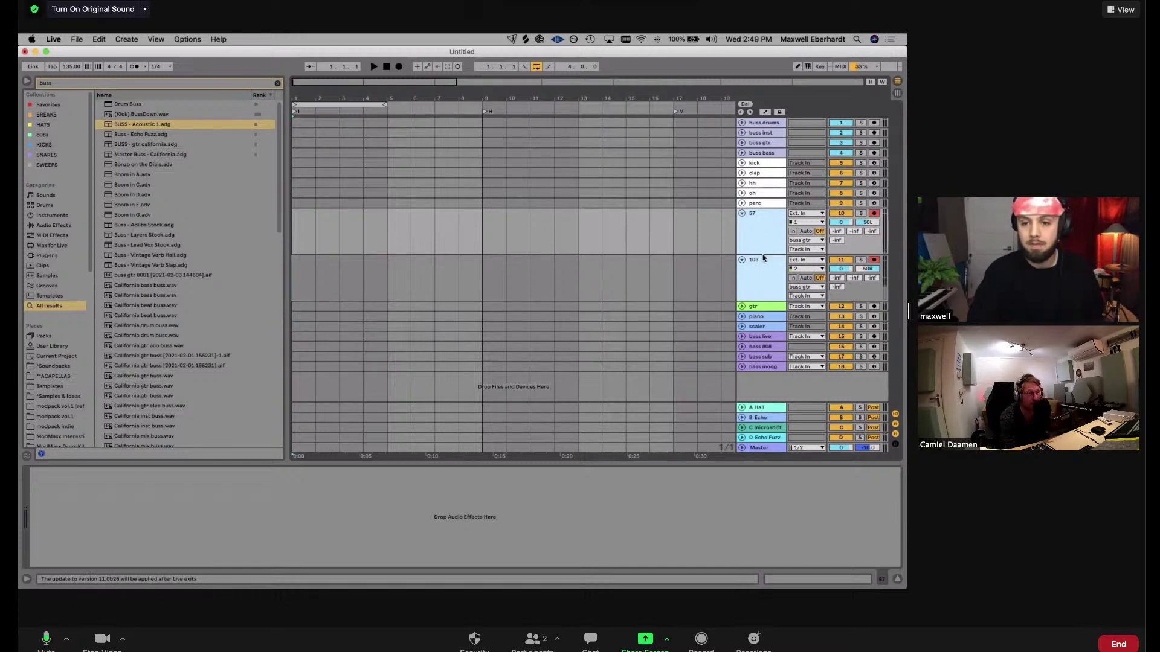
{"action": "left_click", "coordinate": [755, 258]}
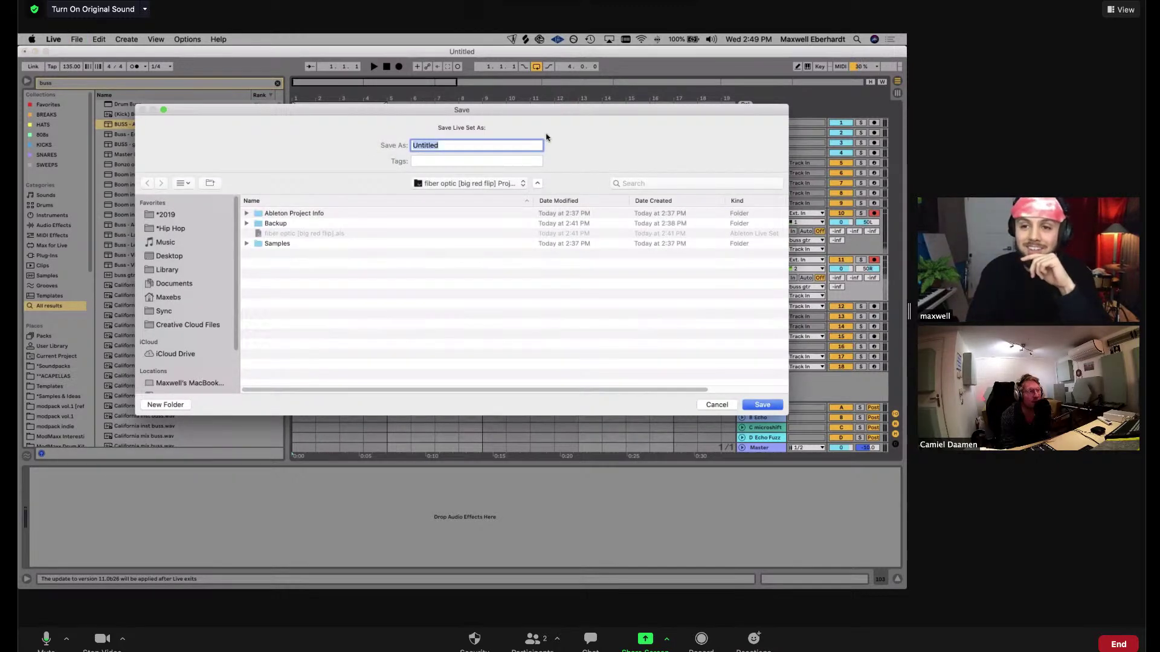
{"action": "left_click", "coordinate": [724, 408]}
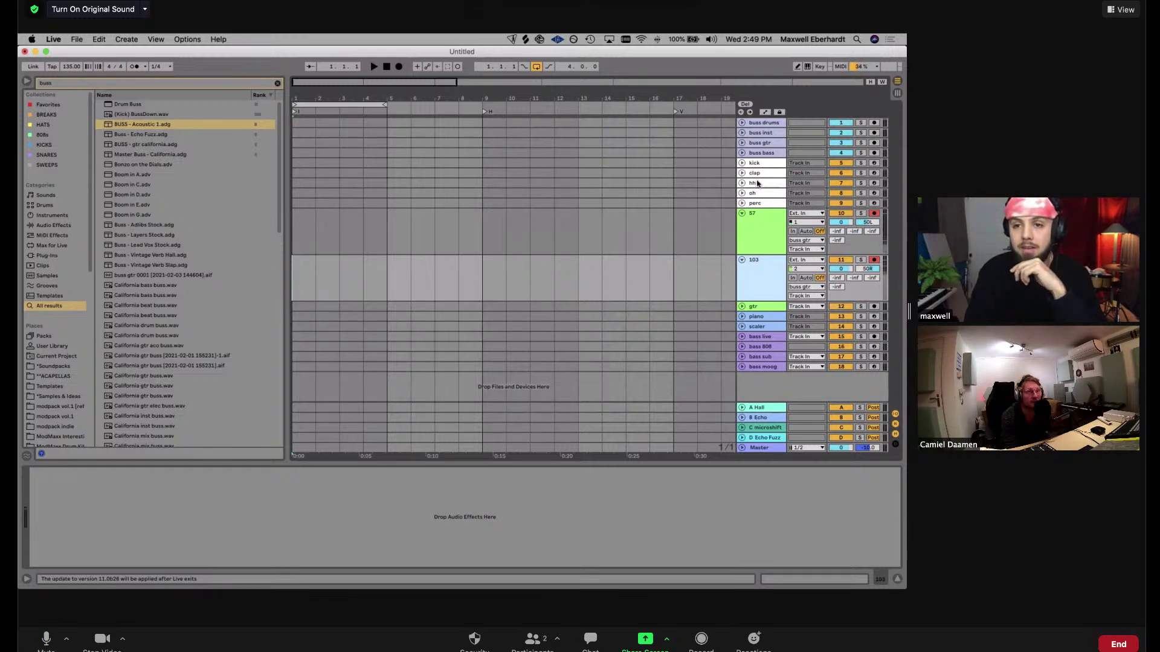
{"action": "left_click", "coordinate": [751, 242]}
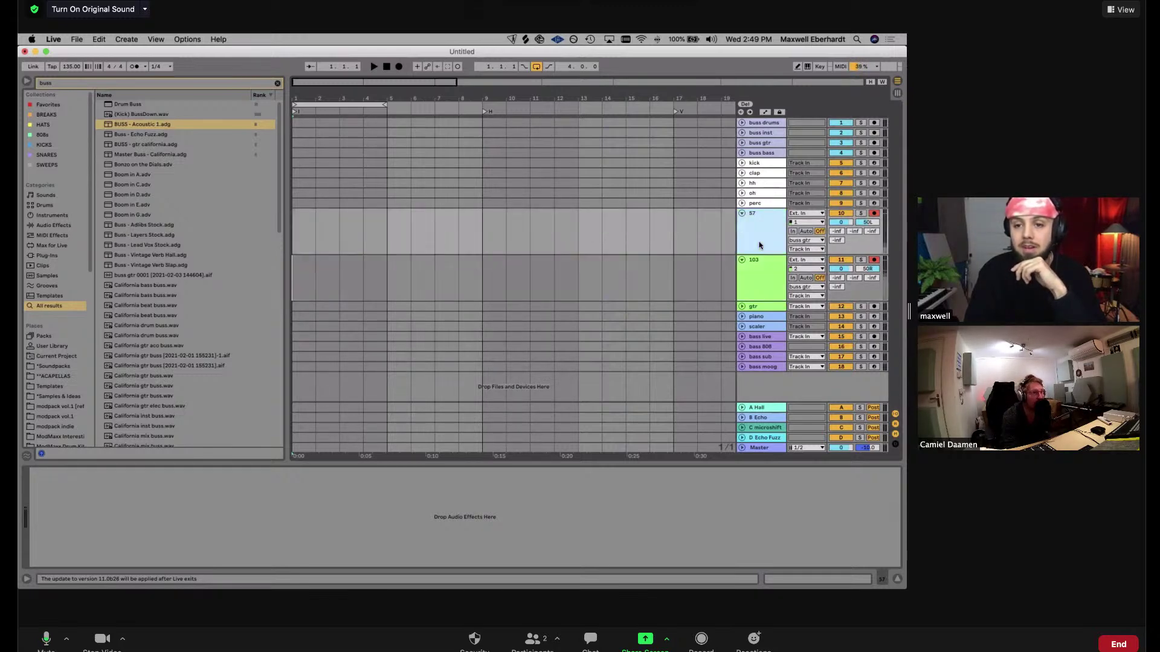
{"action": "left_click", "coordinate": [760, 282]}
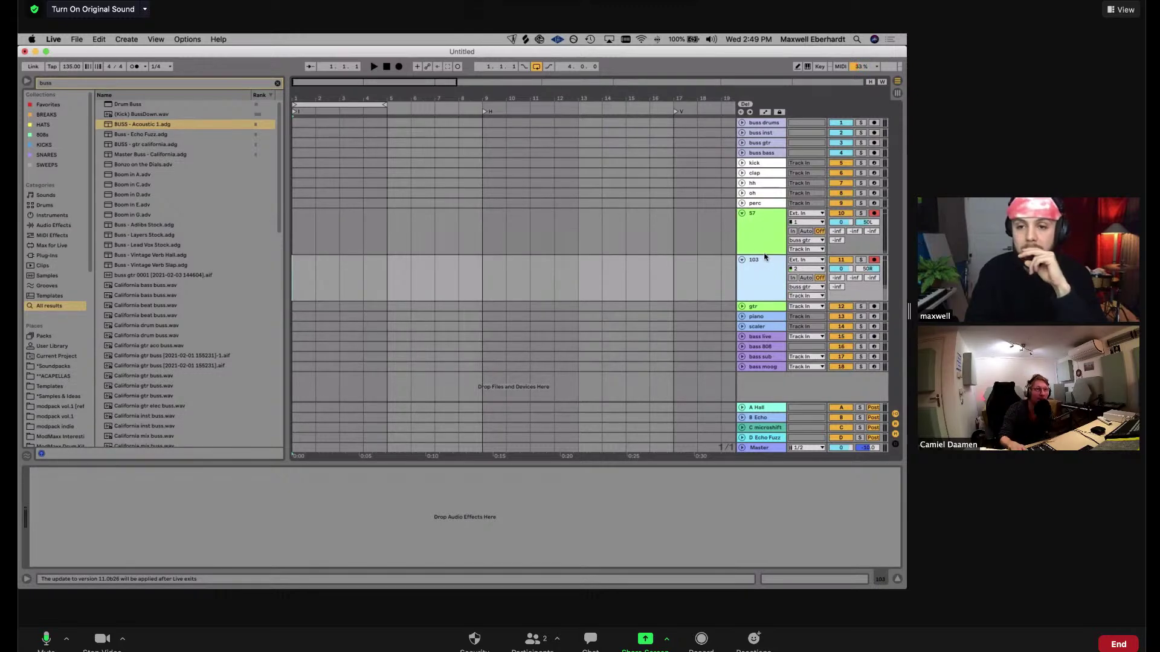
{"action": "left_click", "coordinate": [765, 250]}
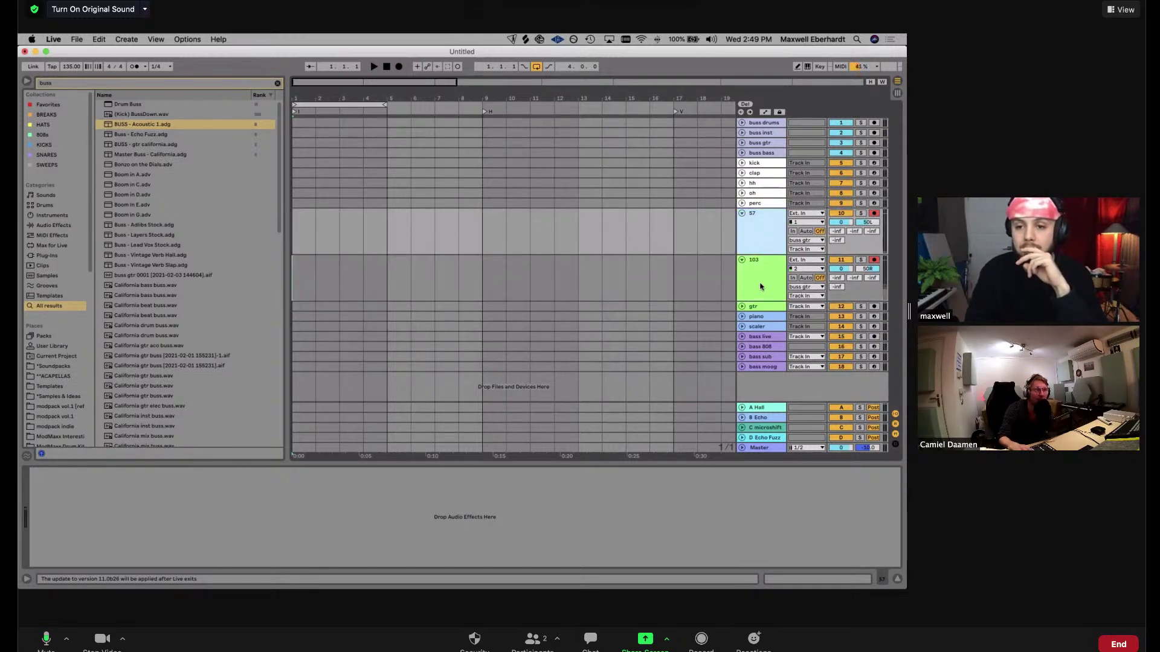
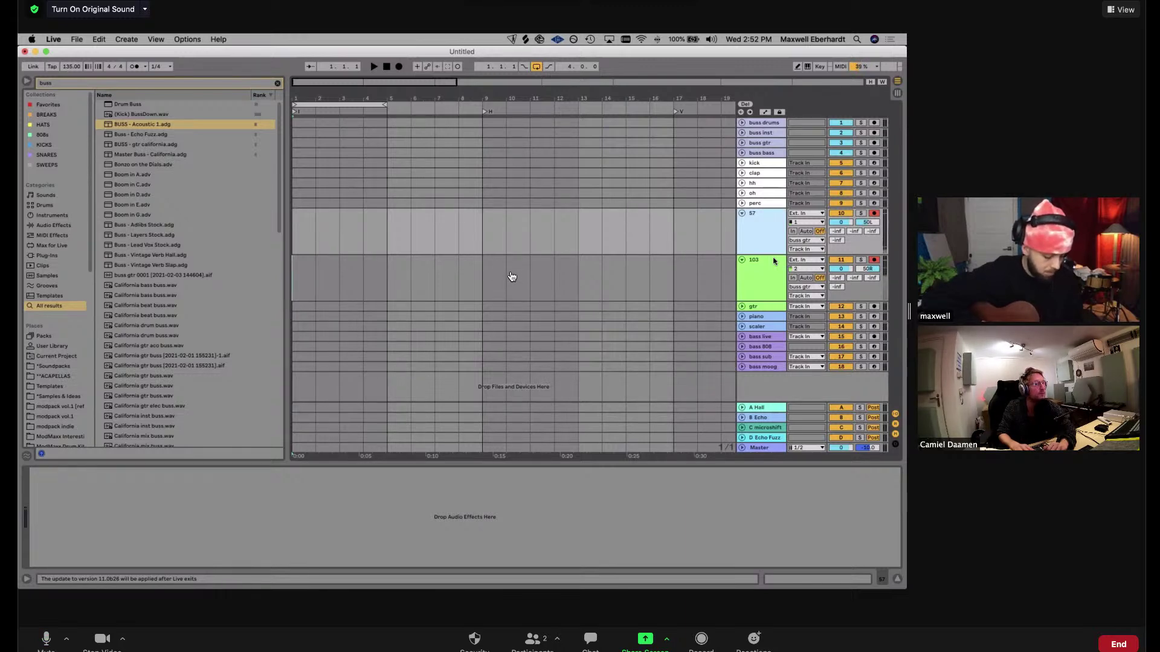
{"action": "left_click", "coordinate": [543, 288]}
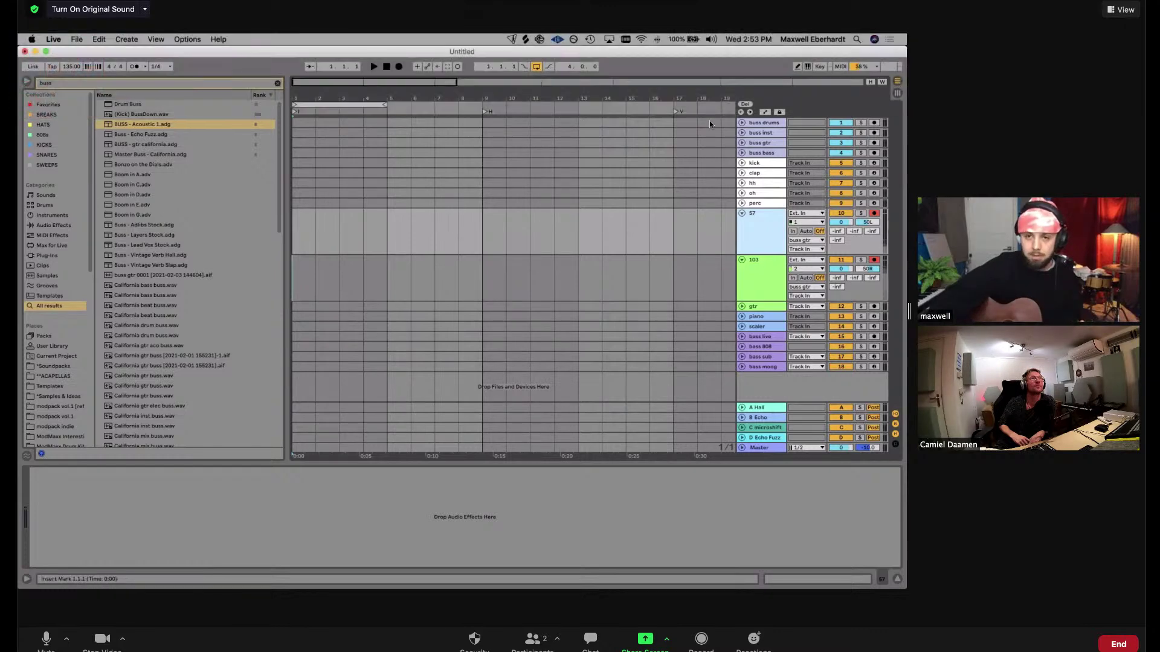
Hide the browser and set the song tempo to 100 BPM
{"action": "left_click", "coordinate": [25, 80]}
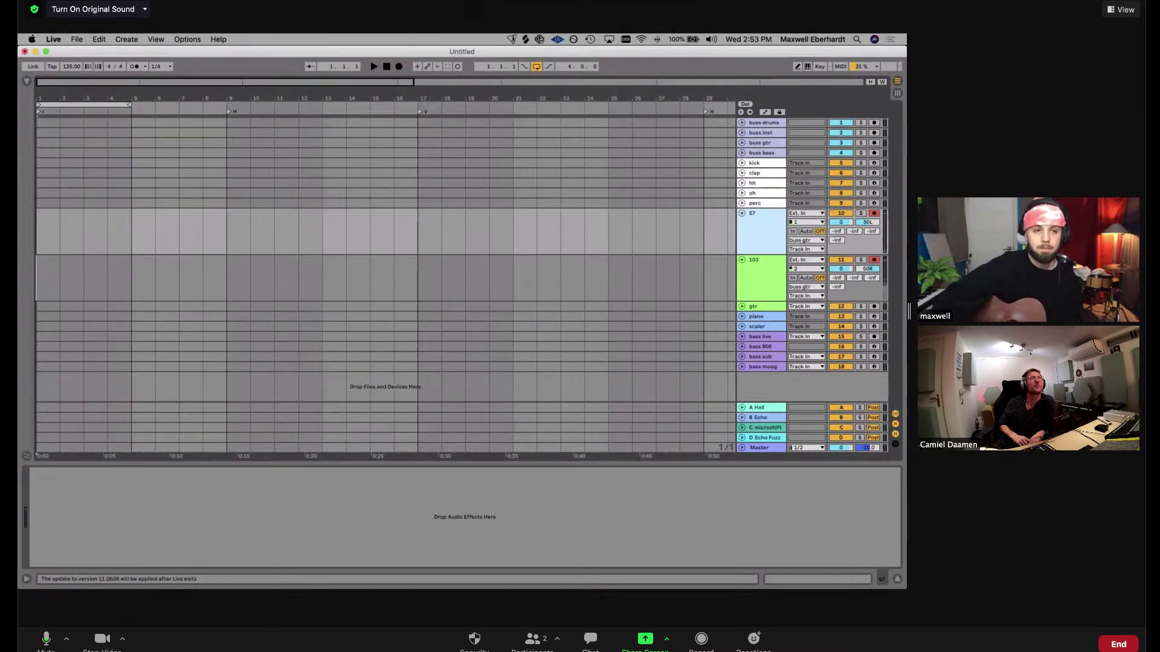
{"action": "left_click", "coordinate": [50, 66]}
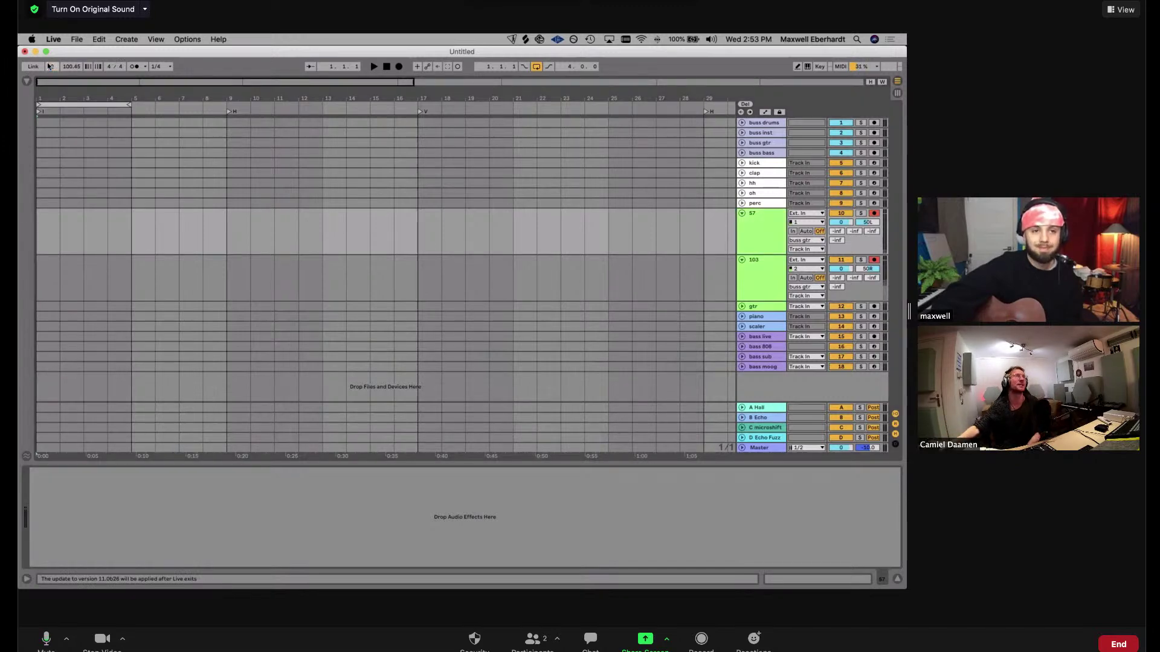
{"action": "left_click", "coordinate": [76, 66]}
{"action": "type", "text": "100"}
{"action": "key", "text": "Return"}
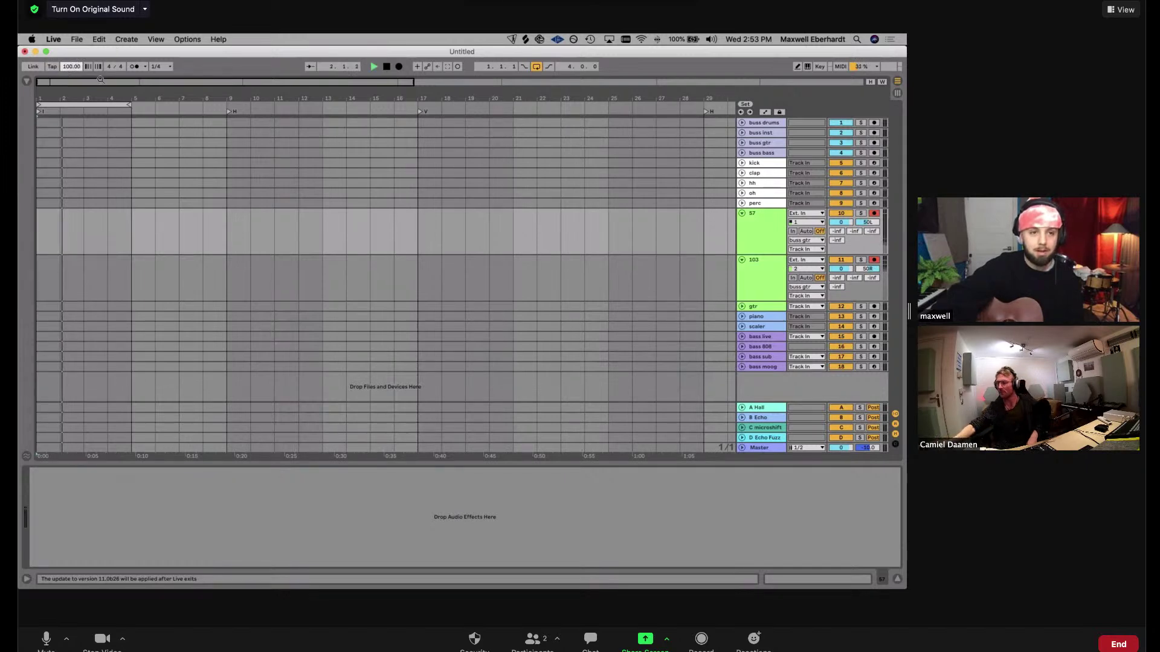
Turn on the metronome
{"action": "left_click", "coordinate": [133, 67]}
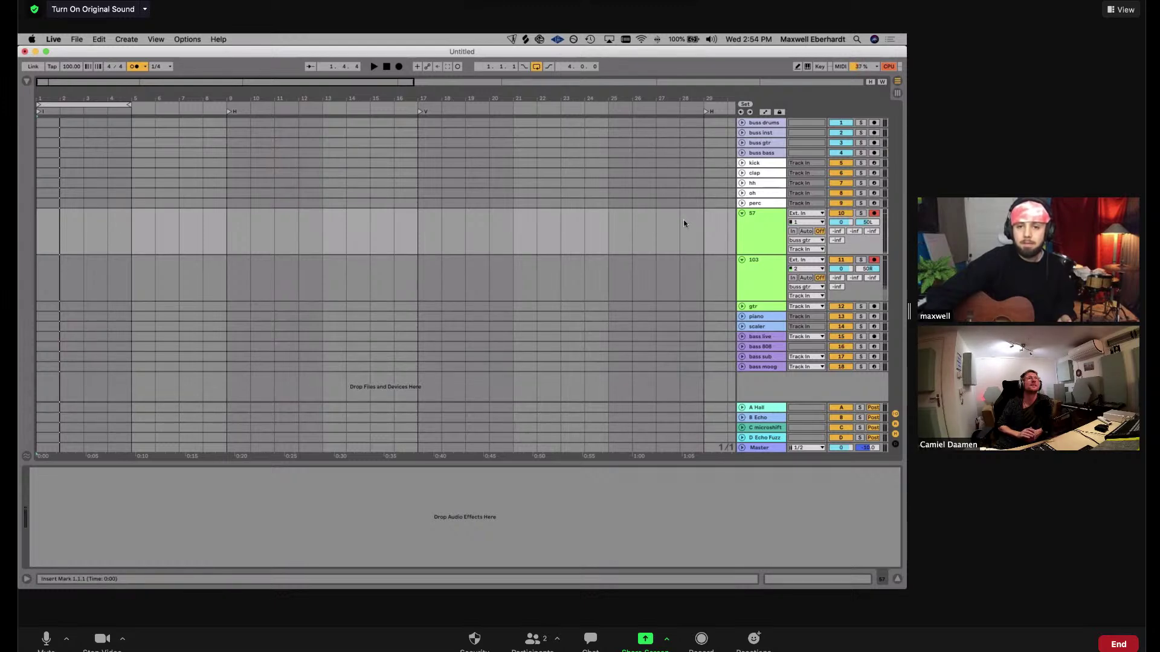
{"action": "left_click", "coordinate": [76, 39]}
{"action": "left_click", "coordinate": [76, 39]}
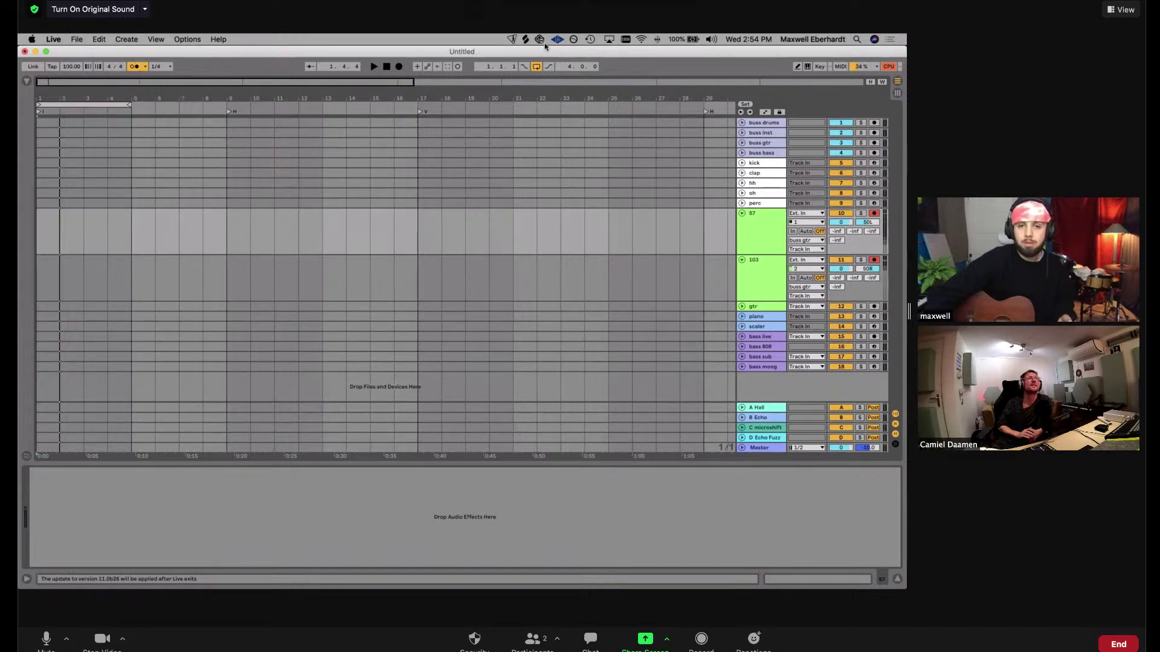
Switch to Zoom's audio settings, set the microphone to Built-in Microphone (Internal Microphone), and close the settings
{"action": "mouse_move", "coordinate": [293, 571]}
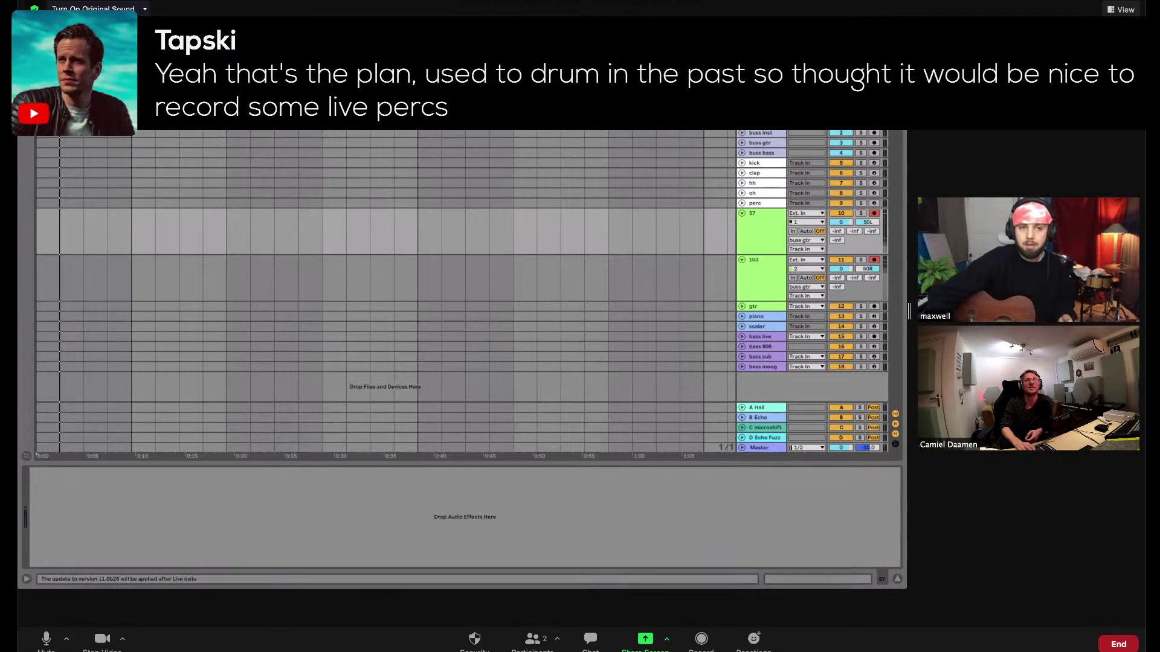
{"action": "left_click", "coordinate": [58, 39]}
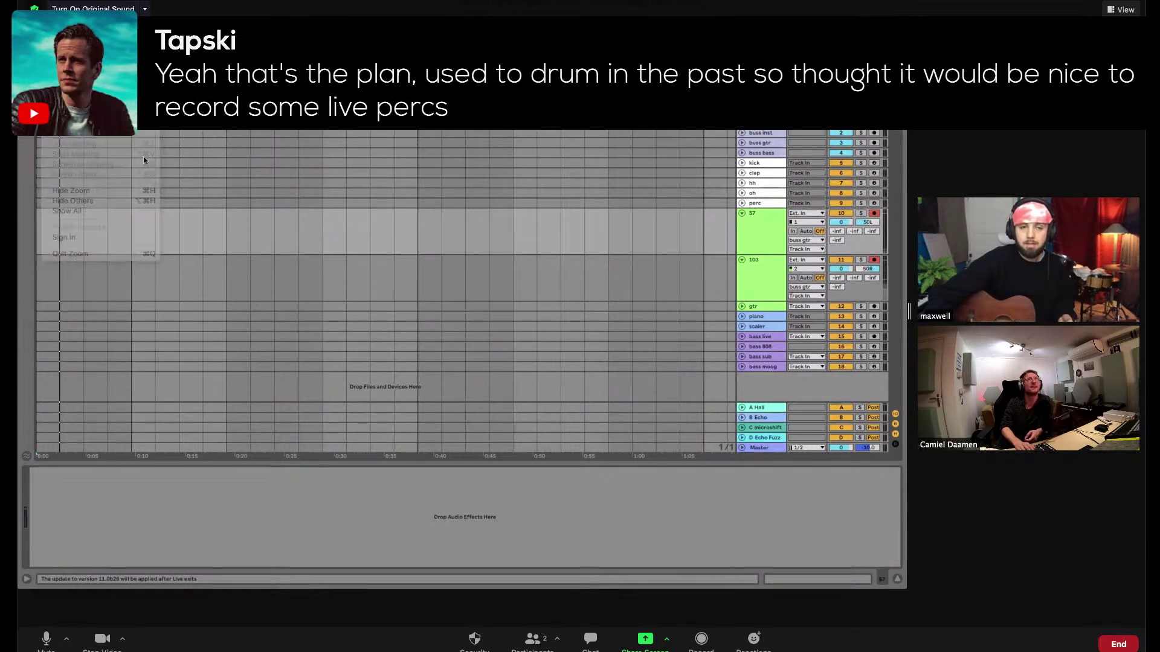
{"action": "left_click", "coordinate": [72, 127]}
{"action": "left_click", "coordinate": [566, 251]}
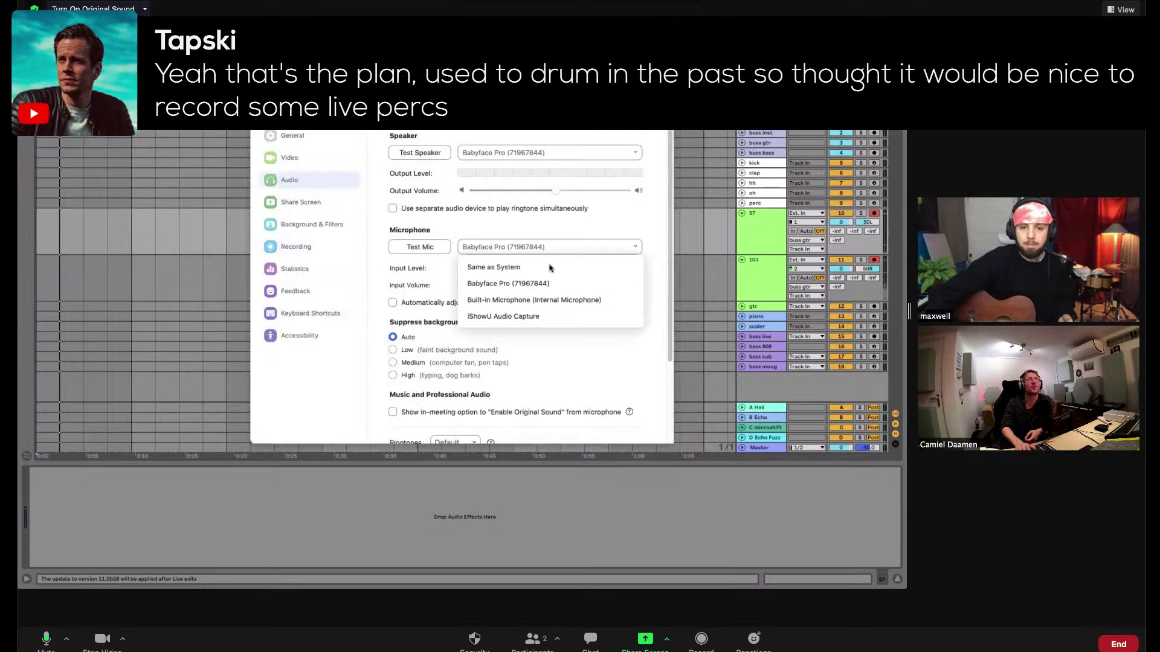
{"action": "left_click", "coordinate": [540, 300]}
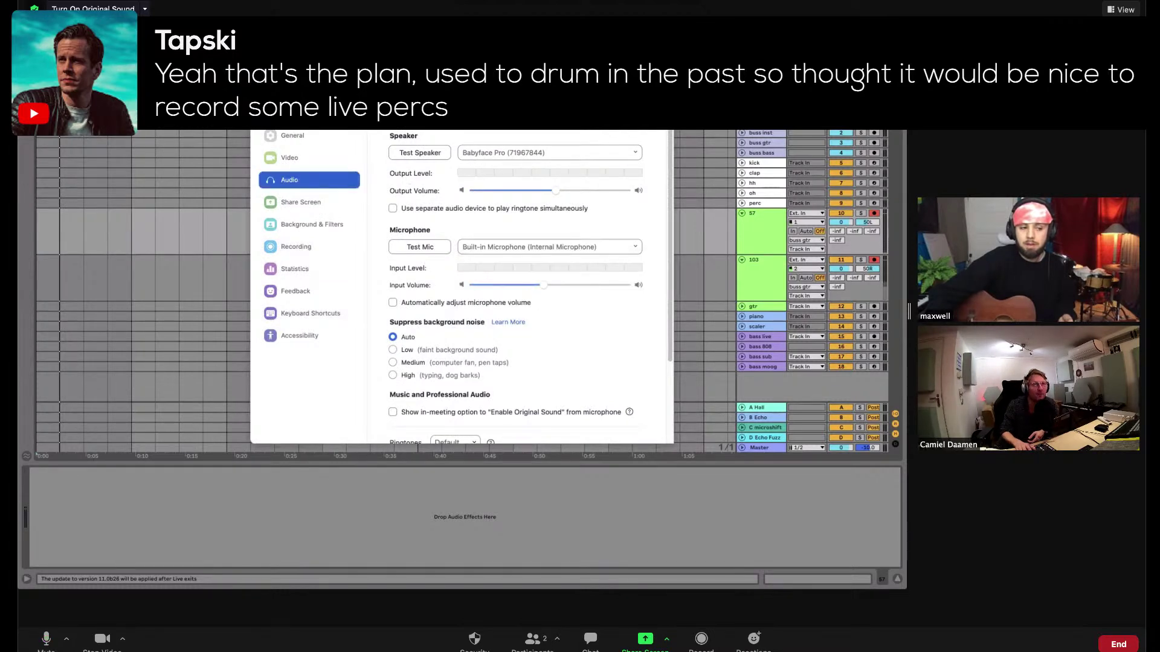
{"action": "key", "text": "super+w"}
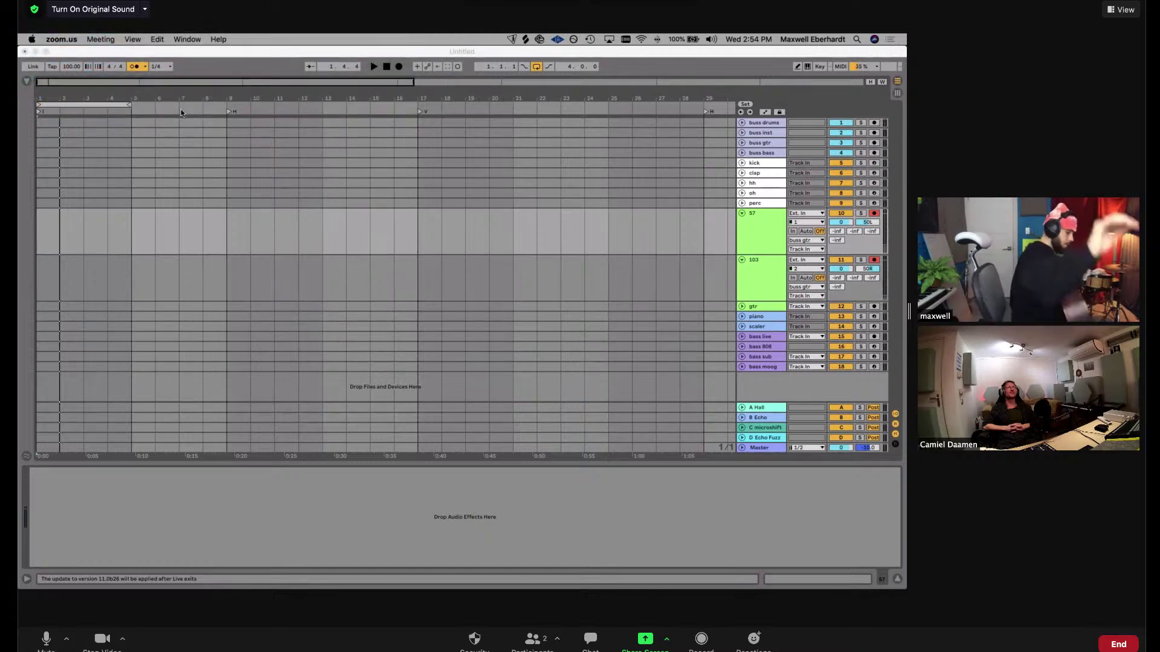
Back in Live, record a looped four-bar guitar take from bar 1 on the armed tracks 57 and 103
{"action": "left_click", "coordinate": [52, 231]}
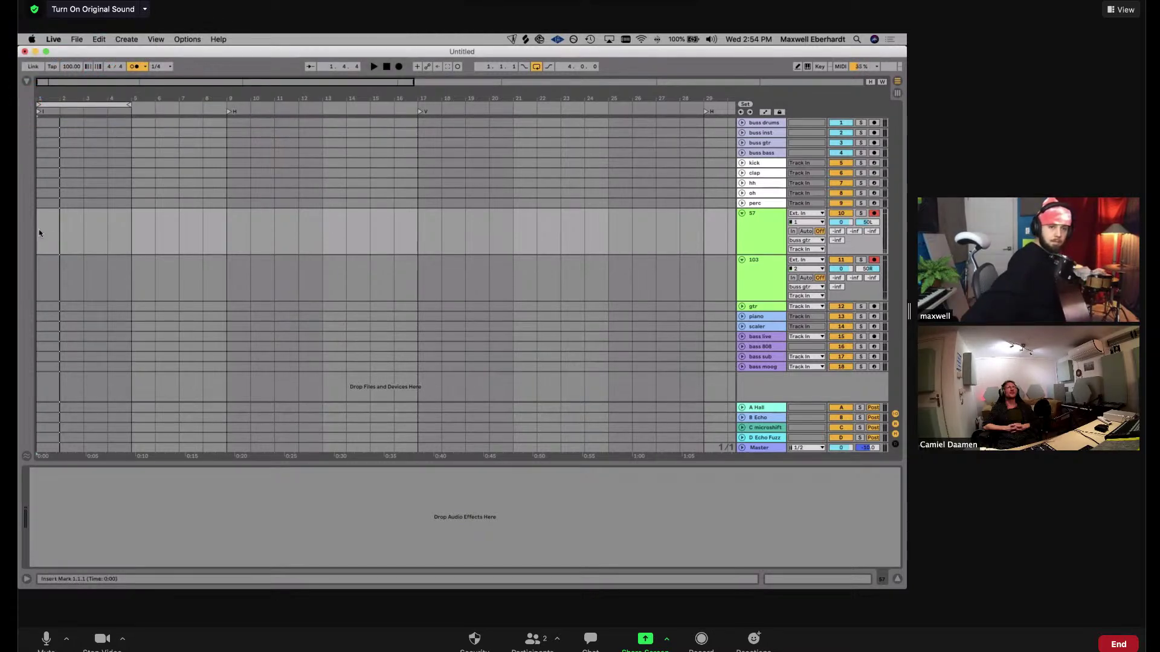
{"action": "left_click", "coordinate": [38, 230]}
{"action": "key", "text": "F9"}
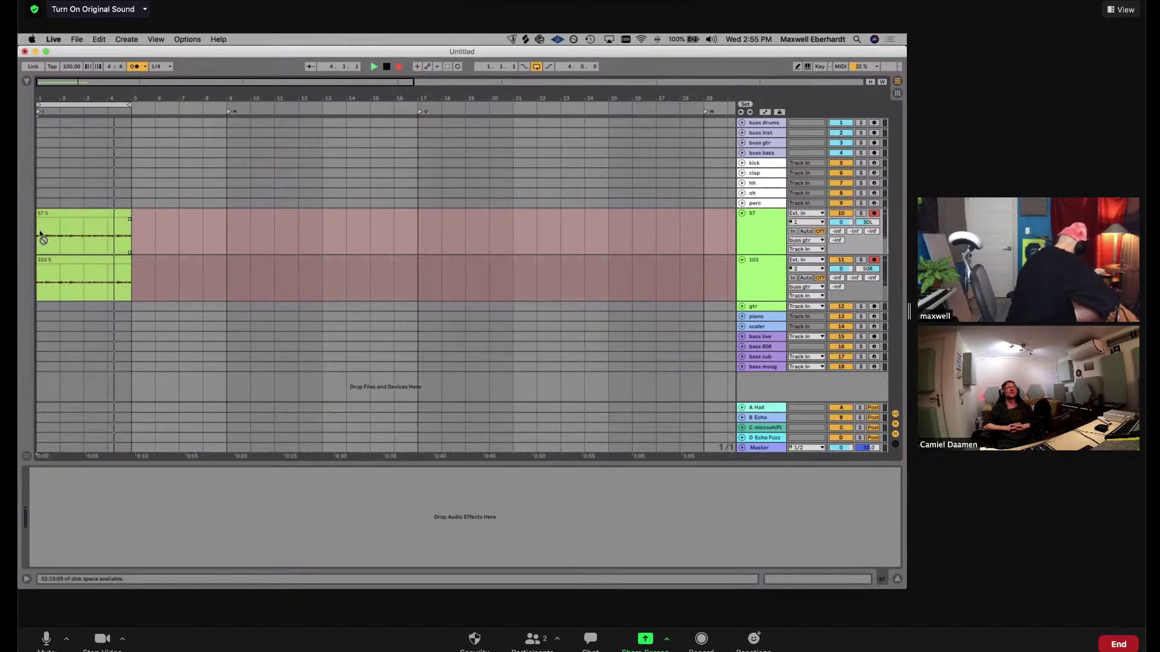
{"action": "key", "text": "space"}
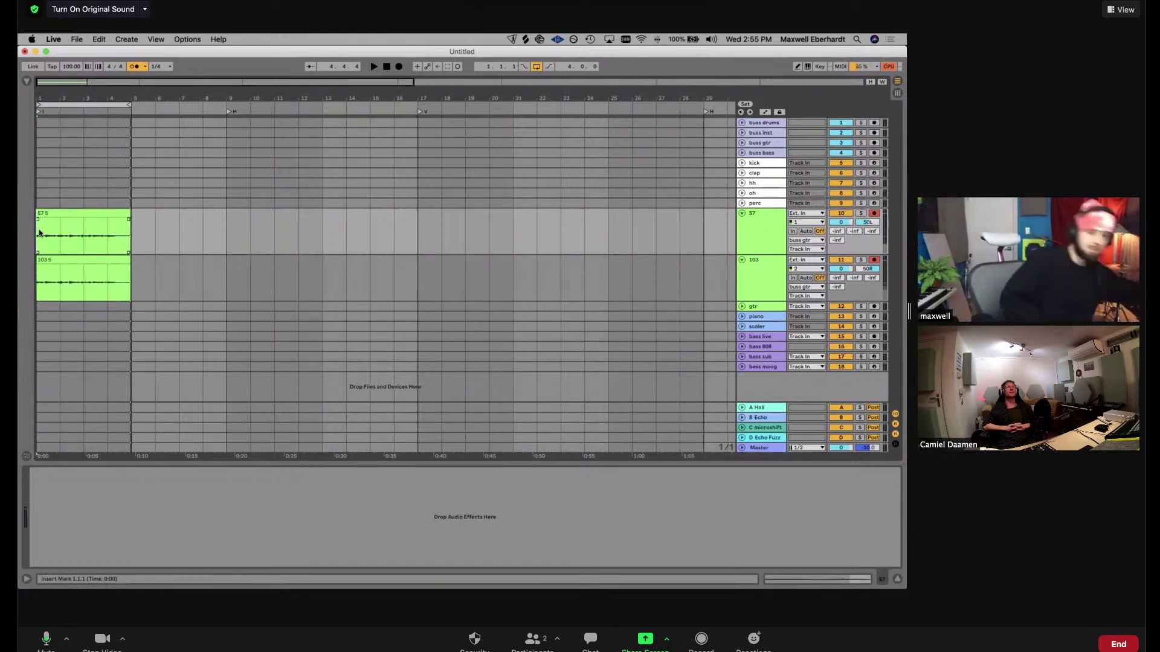
Loop the recorded four-bar take on track 57, play it back, and examine the waveforms in its first bar
{"action": "left_click", "coordinate": [80, 212]}
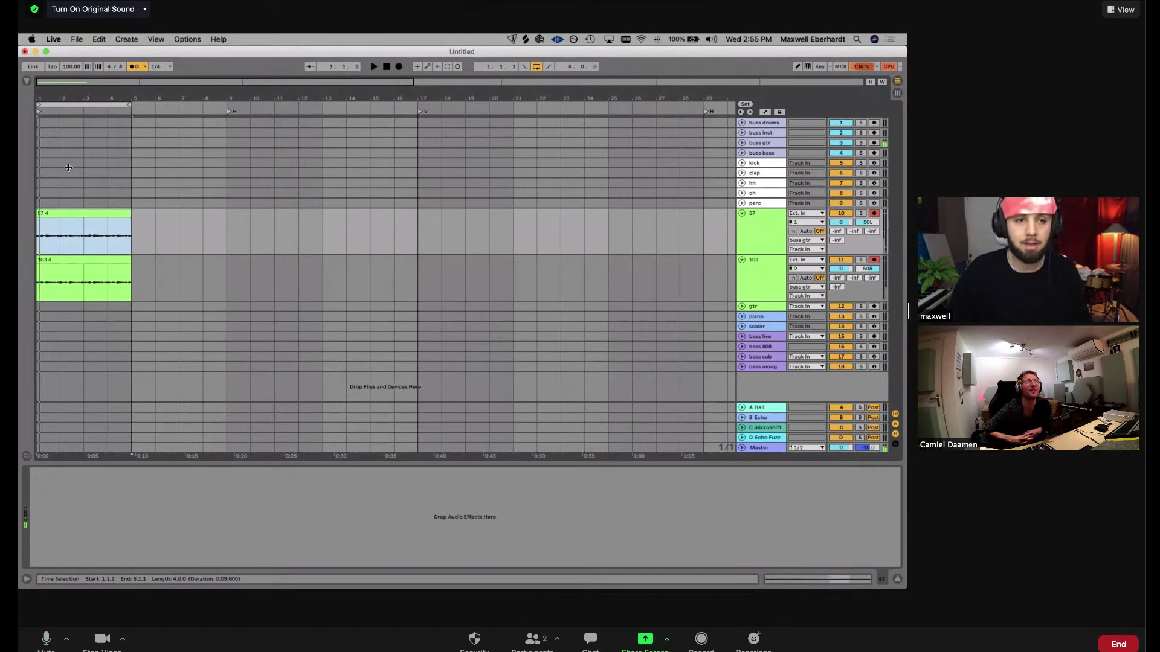
{"action": "key", "text": "space"}
{"action": "key", "text": "super+l"}
{"action": "key", "text": "space"}
{"action": "key", "text": "space"}
{"action": "left_click_drag", "start_coordinate": [66, 96], "coordinate": [66, 101]}
{"action": "key", "text": "z"}
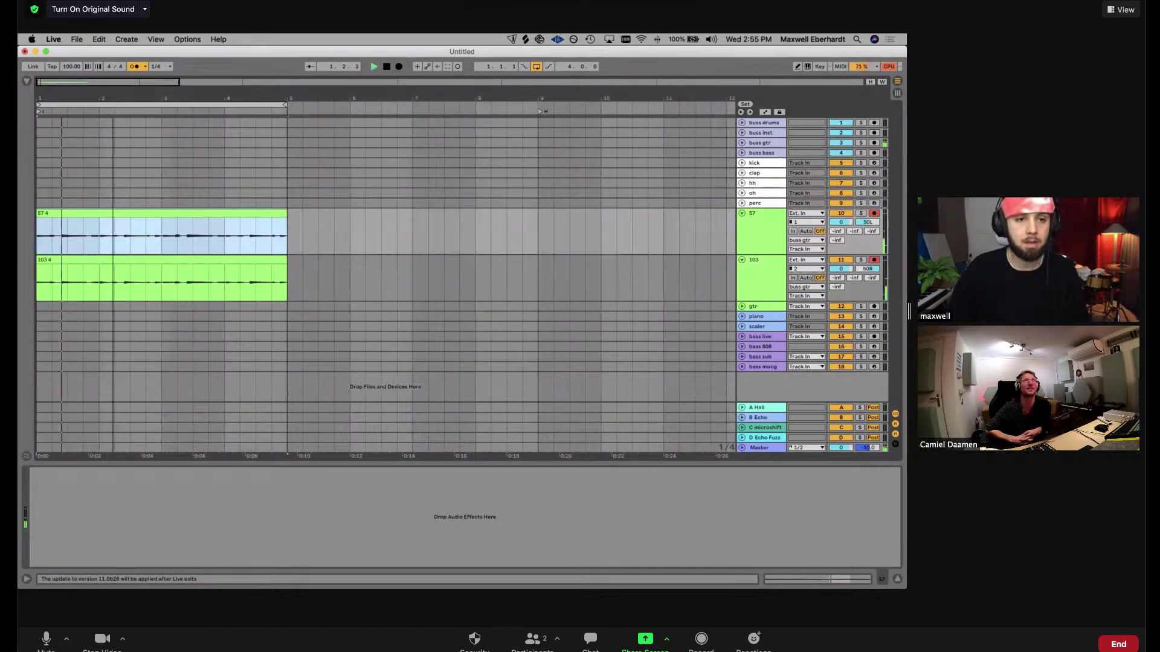
{"action": "left_click_drag", "start_coordinate": [75, 92], "coordinate": [71, 201]}
{"action": "key", "text": "space"}
{"action": "left_click", "coordinate": [80, 249]}
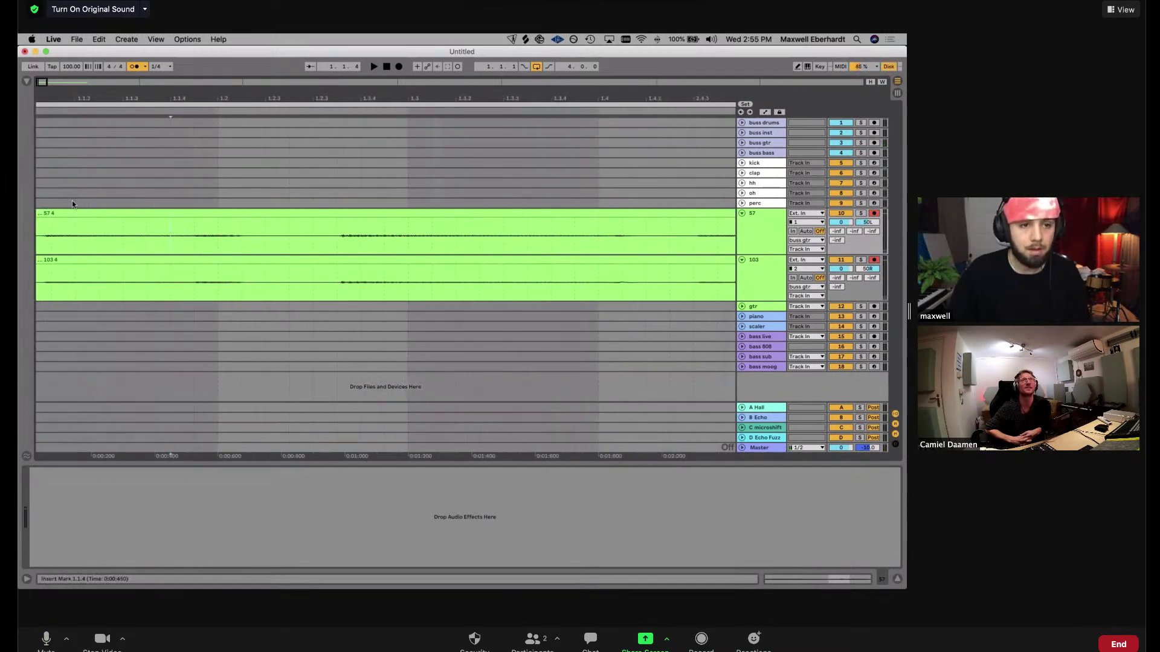
Select tracks 57 and 103 and link them for joint editing of their clips
{"action": "scroll", "coordinate": [52, 157], "scroll_direction": "left", "scroll_amount": 2}
{"action": "left_click", "coordinate": [41, 211]}
{"action": "left_click", "coordinate": [763, 233]}
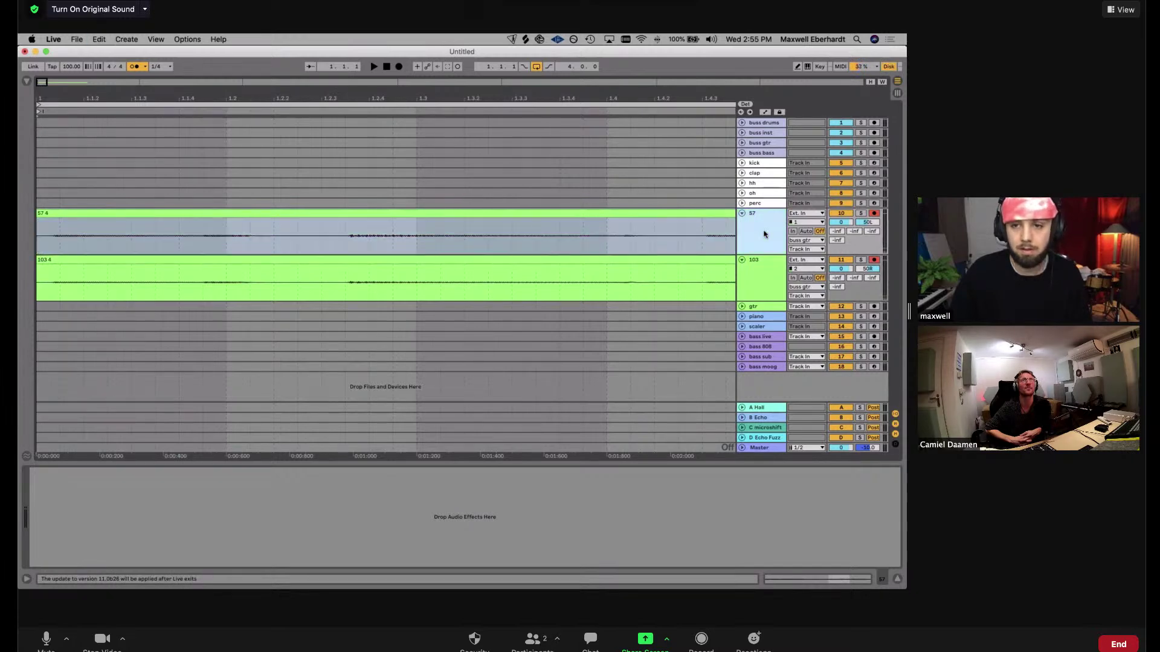
{"action": "right_click", "coordinate": [766, 266]}
{"action": "left_click", "coordinate": [788, 394]}
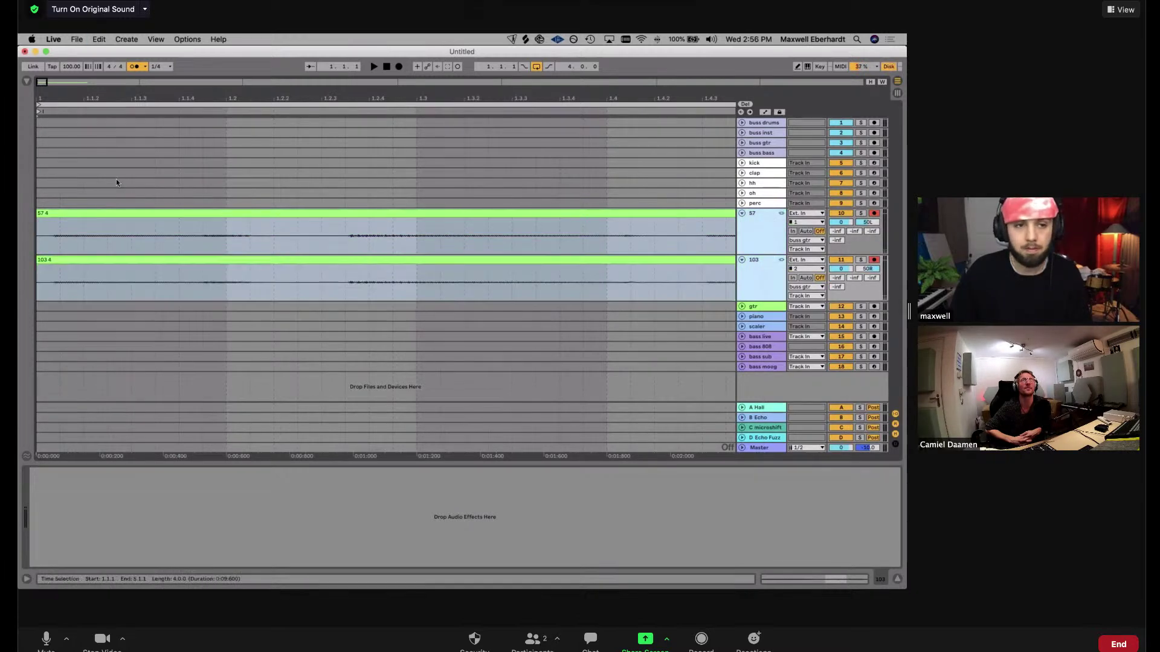
Trim the start of the linked guitar takes on tracks 57 and 103, slide them back to bar 1, and play the loop
{"action": "left_click_drag", "start_coordinate": [38, 210], "coordinate": [52, 205]}
{"action": "key", "text": "super+z"}
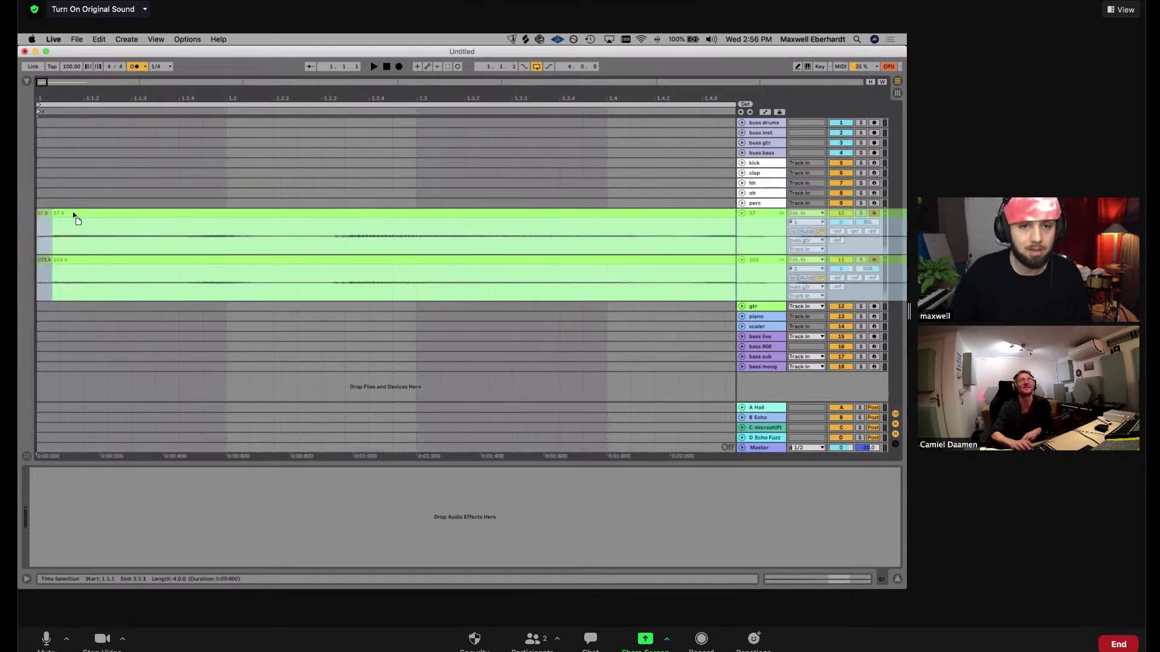
{"action": "key", "text": "space"}
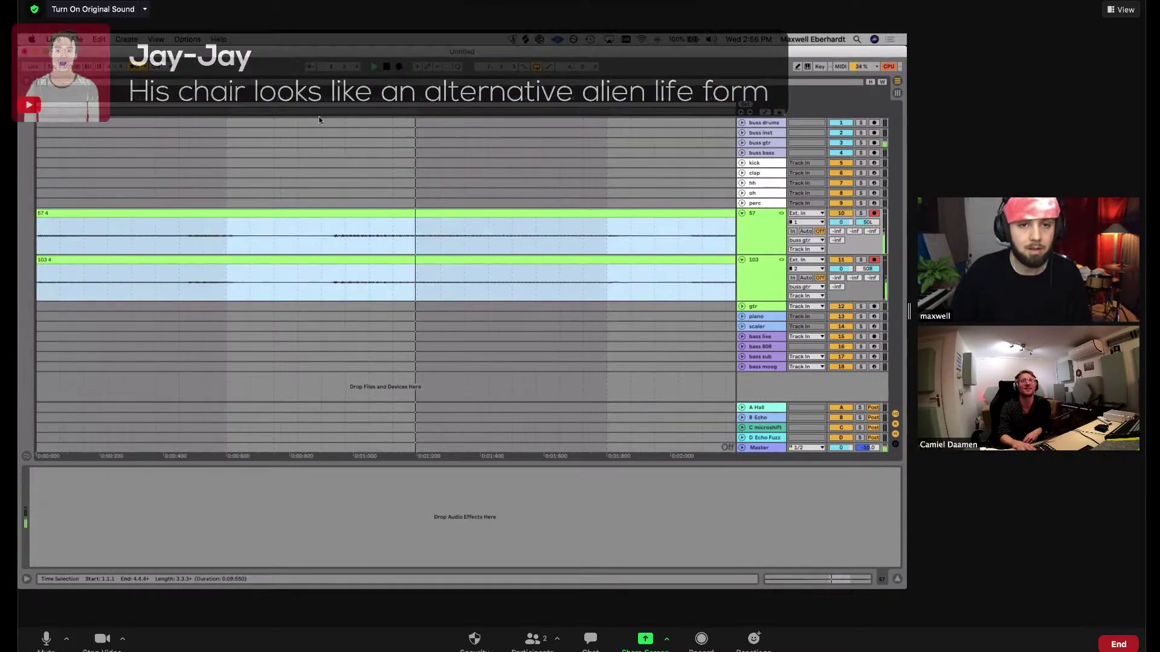
{"action": "key", "text": "z"}
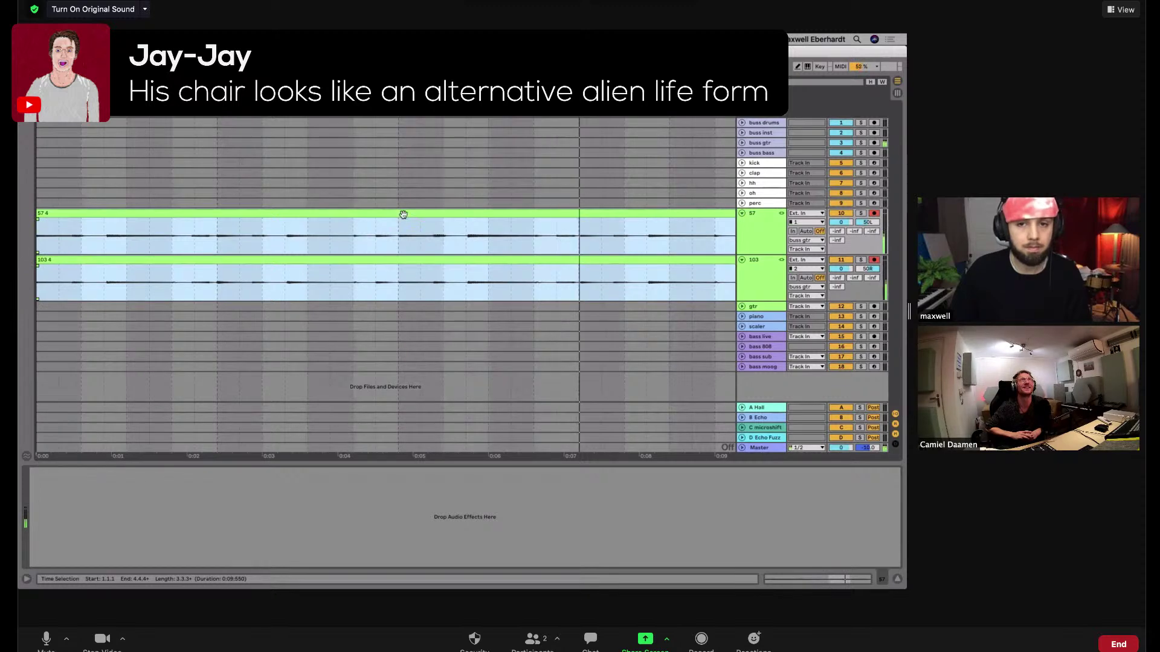
{"action": "key", "text": "minus"}
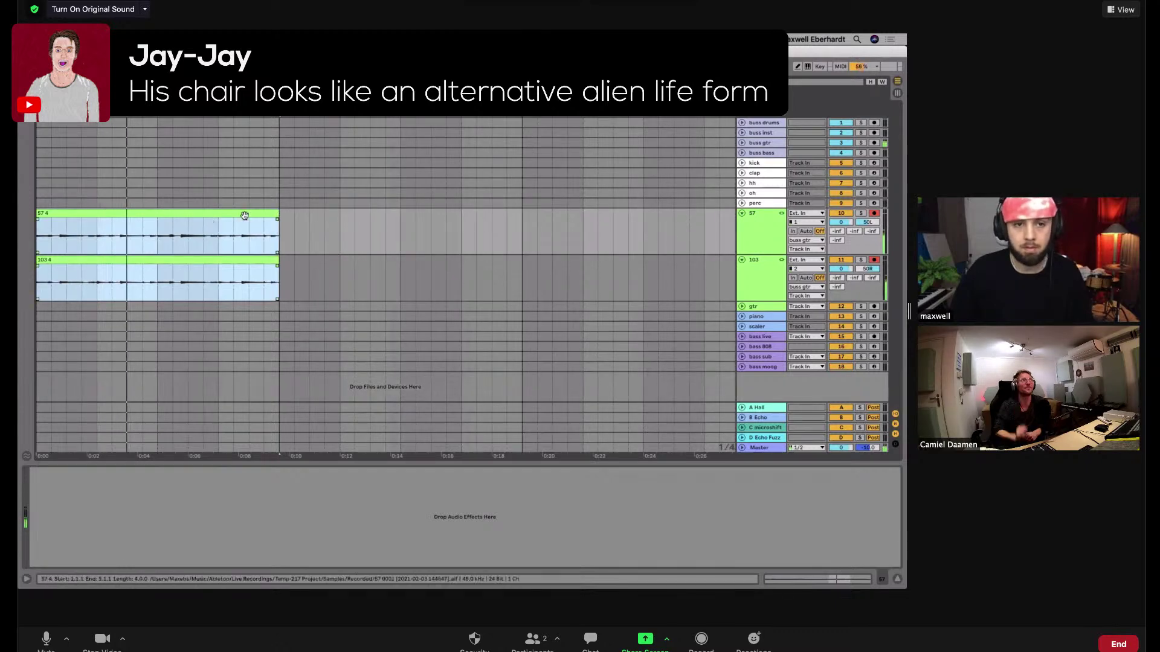
Quantize the audio of both linked guitar clips and inspect the warp markers in the clip's waveform
{"action": "key", "text": "shift+Tab"}
{"action": "left_click", "coordinate": [551, 491]}
{"action": "key", "text": "super+a"}
{"action": "key", "text": "super+u"}
{"action": "mouse_move", "coordinate": [605, 396]}
{"action": "left_mouse_down"}
{"action": "mouse_move", "coordinate": [538, 400]}
{"action": "mouse_move", "coordinate": [781, 405]}
{"action": "left_mouse_up"}
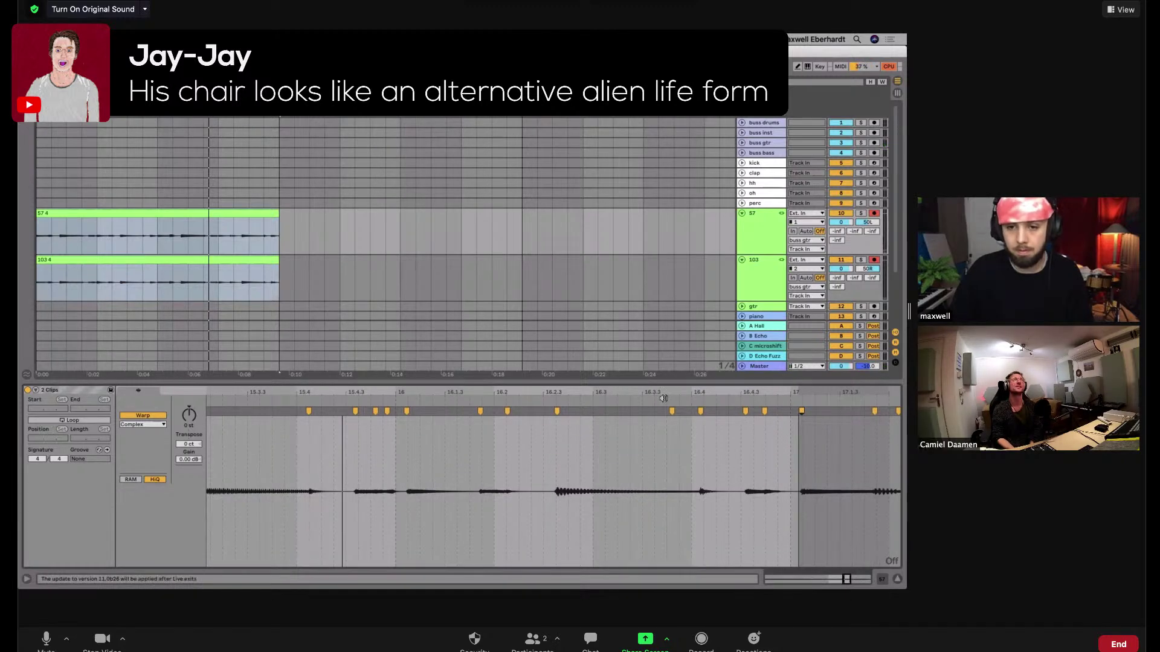
{"action": "left_click", "coordinate": [365, 446]}
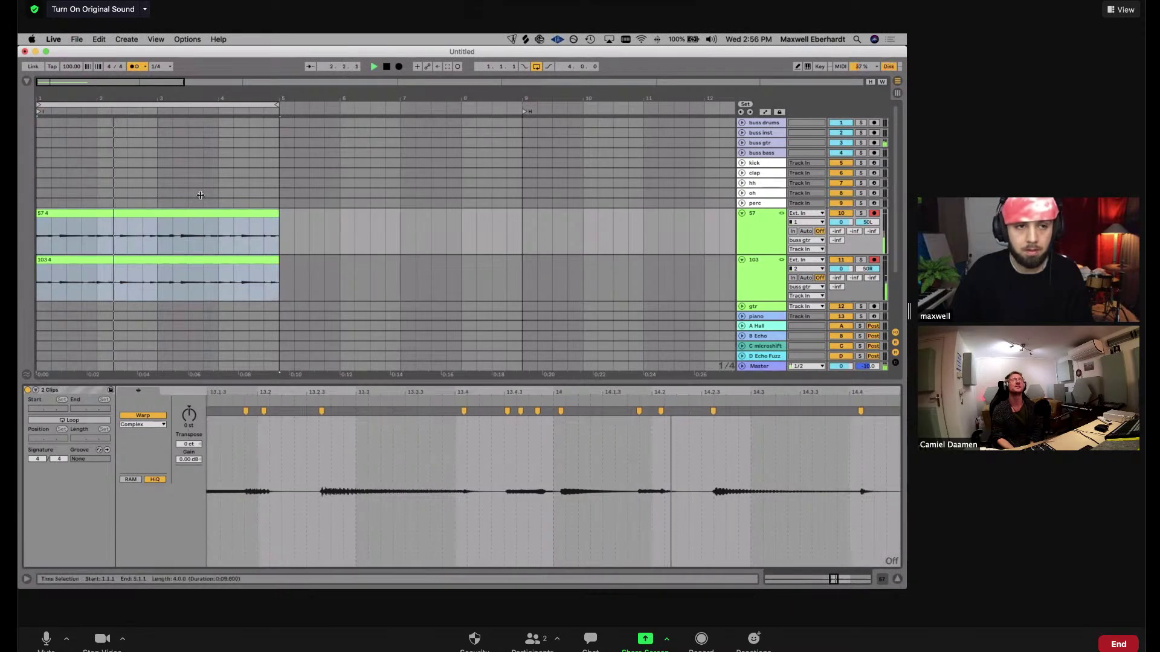
Audition the quantized four-bar takes and consolidate the linked clips on tracks 57 and 103
{"action": "key", "text": "plus"}
{"action": "key", "text": "plus"}
{"action": "key", "text": "plus"}
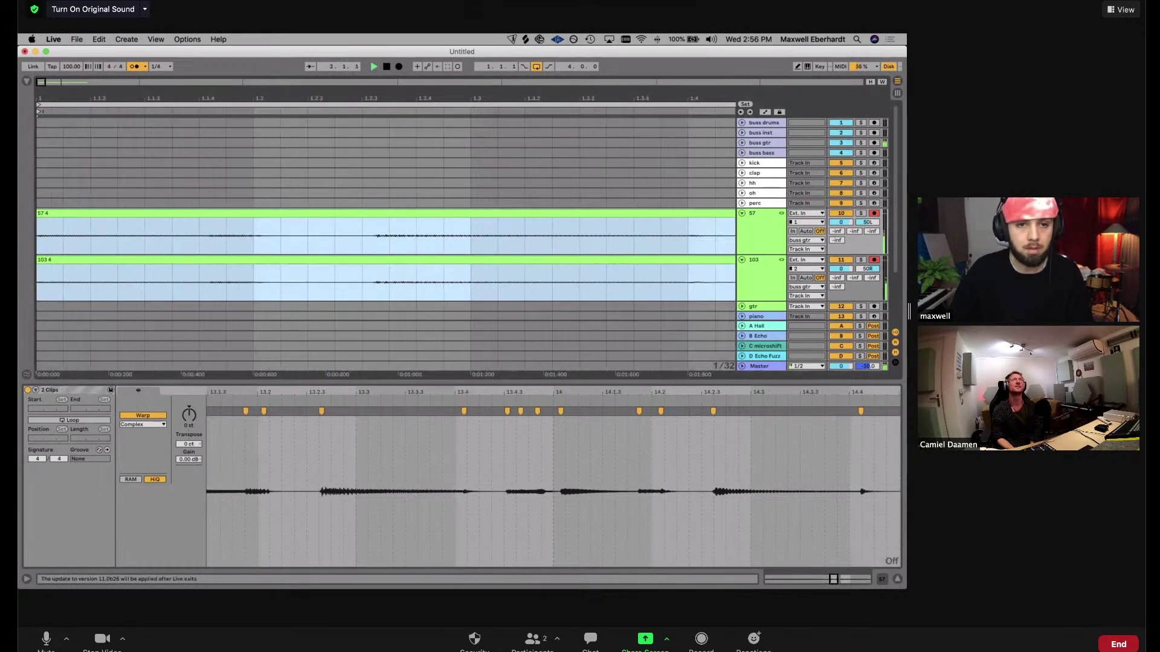
{"action": "key", "text": "minus"}
{"action": "key", "text": "minus"}
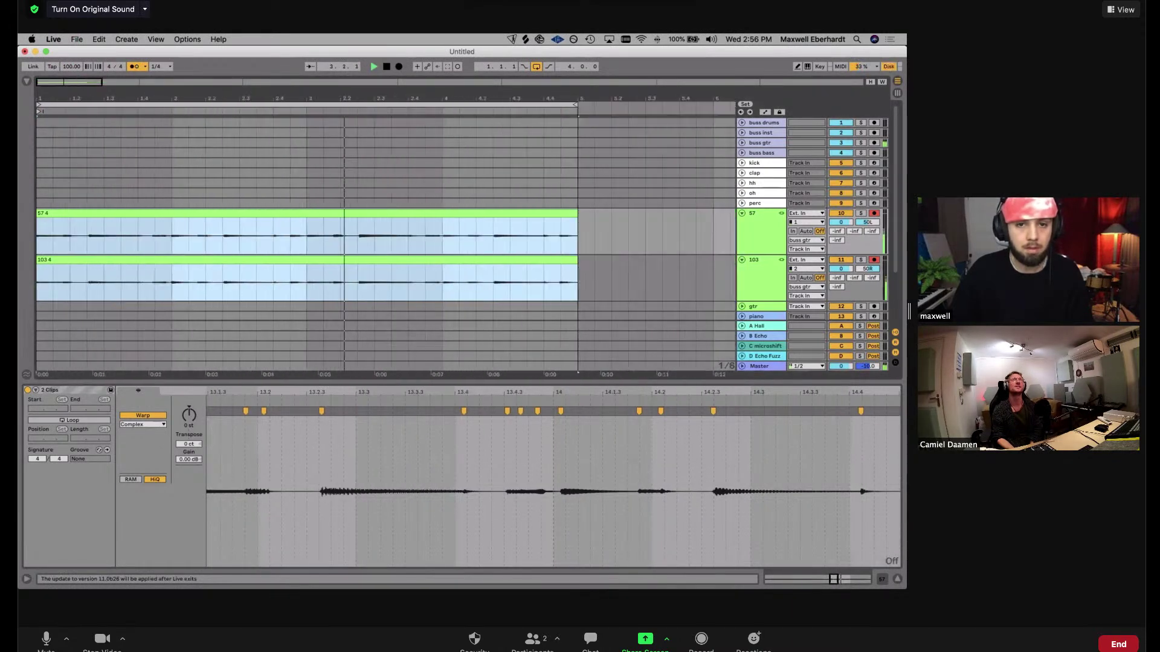
{"action": "left_click", "coordinate": [93, 266]}
{"action": "key", "text": "space"}
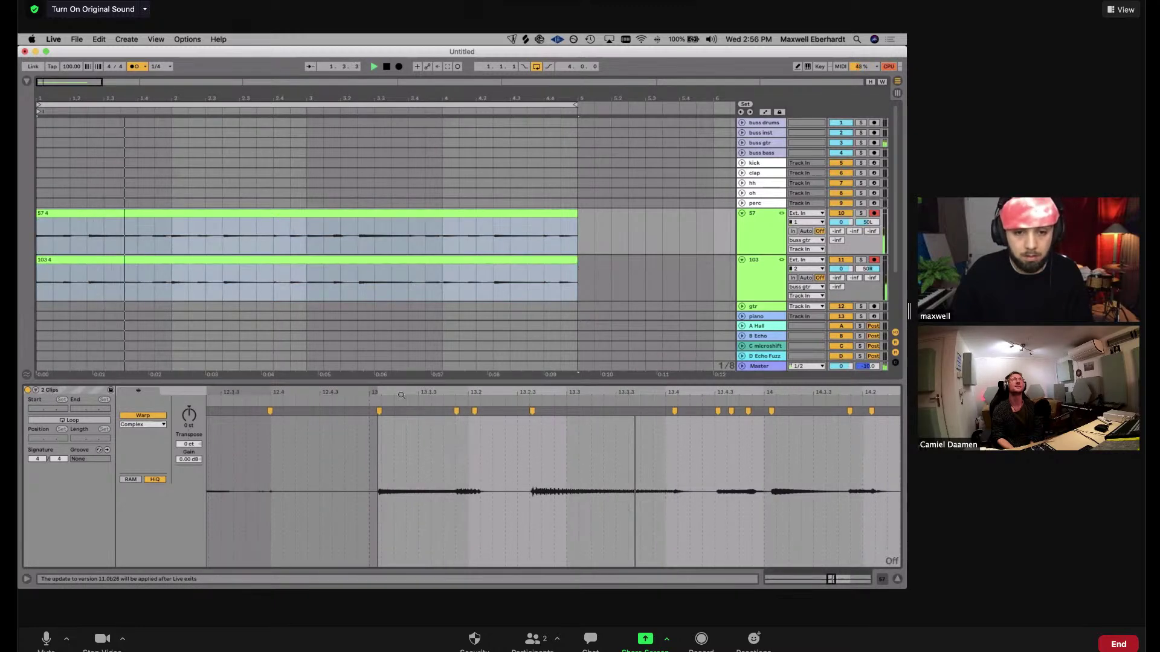
{"action": "key", "text": "space"}
{"action": "left_click", "coordinate": [202, 217]}
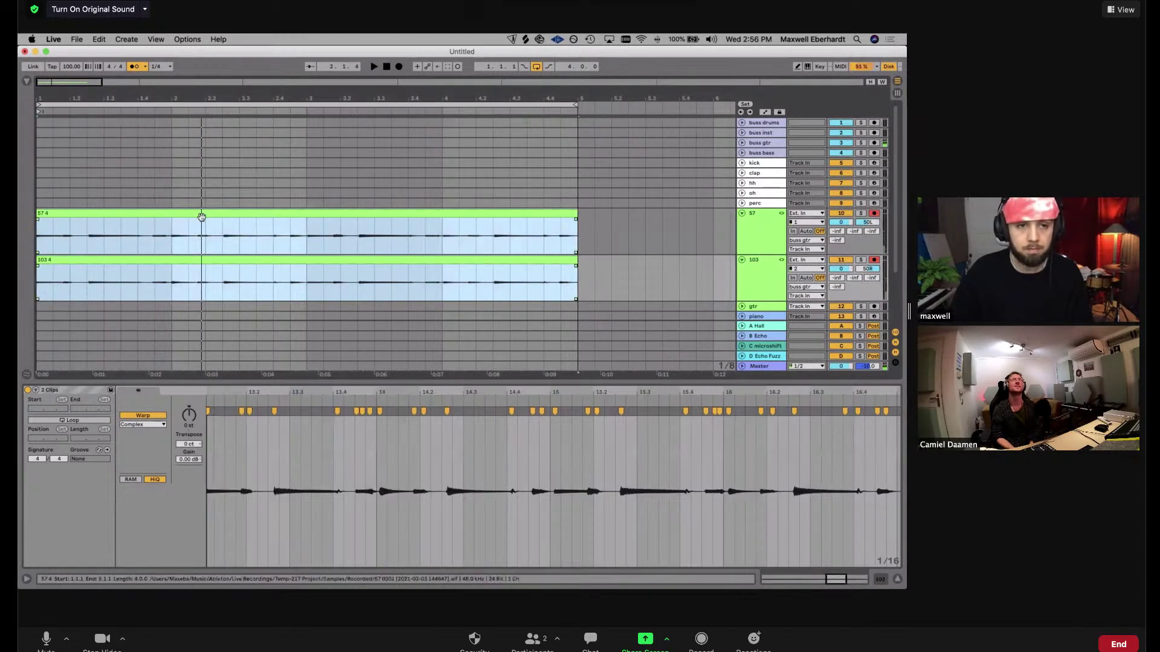
{"action": "key", "text": "super+j"}
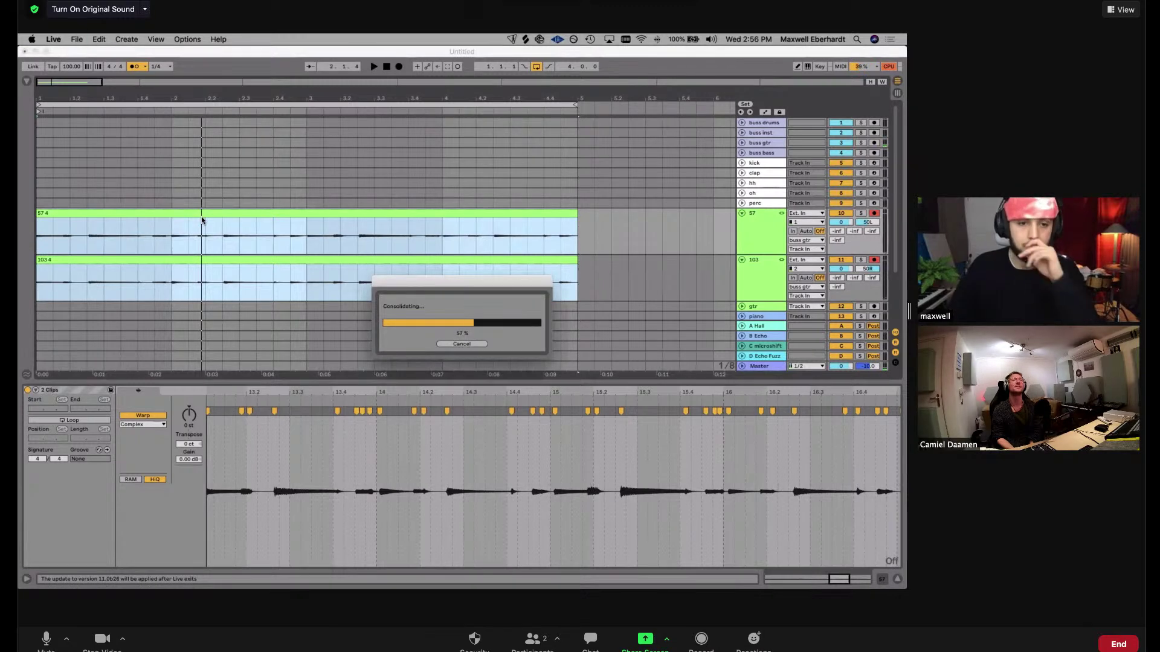
Fine-tune the warp markers on notes in bars 2 to 4 of the consolidated clips while they play
{"action": "left_click", "coordinate": [297, 431]}
{"action": "key", "text": "space"}
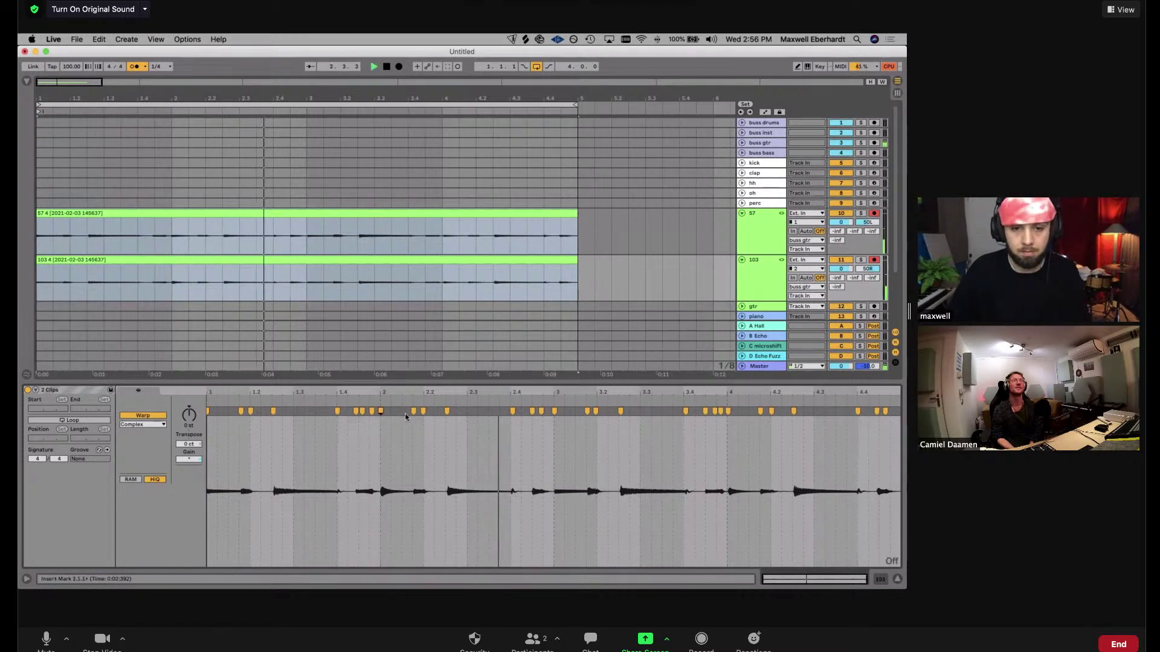
{"action": "left_click", "coordinate": [621, 412]}
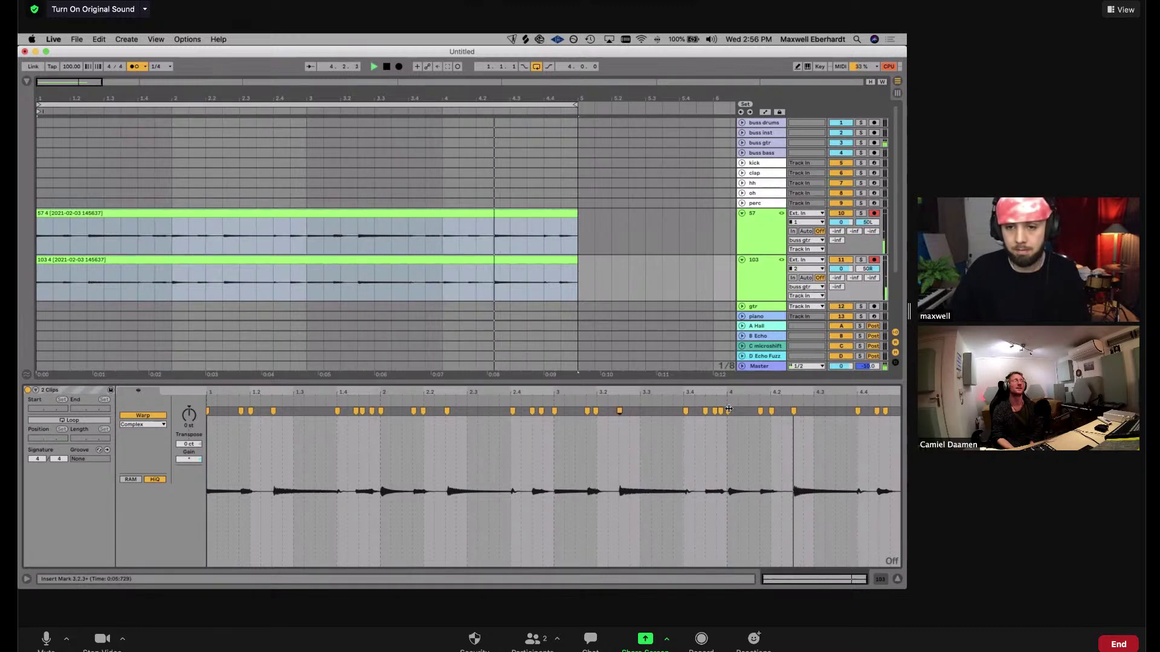
{"action": "left_click", "coordinate": [792, 411]}
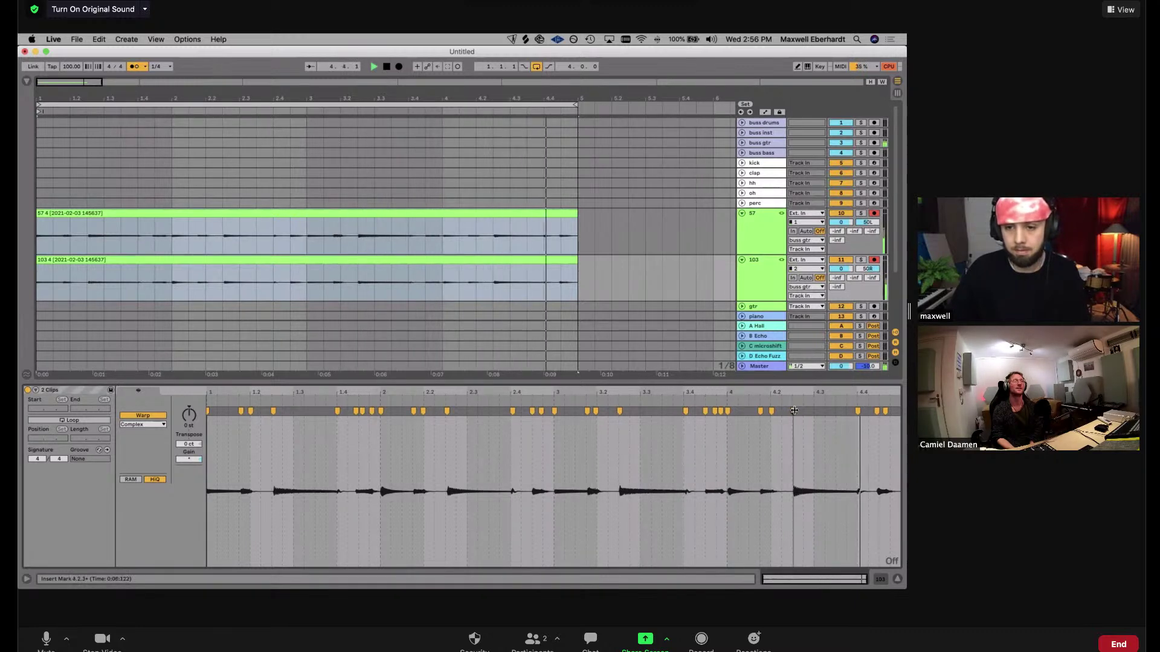
{"action": "left_click", "coordinate": [884, 412]}
{"action": "double_click", "coordinate": [883, 411]}
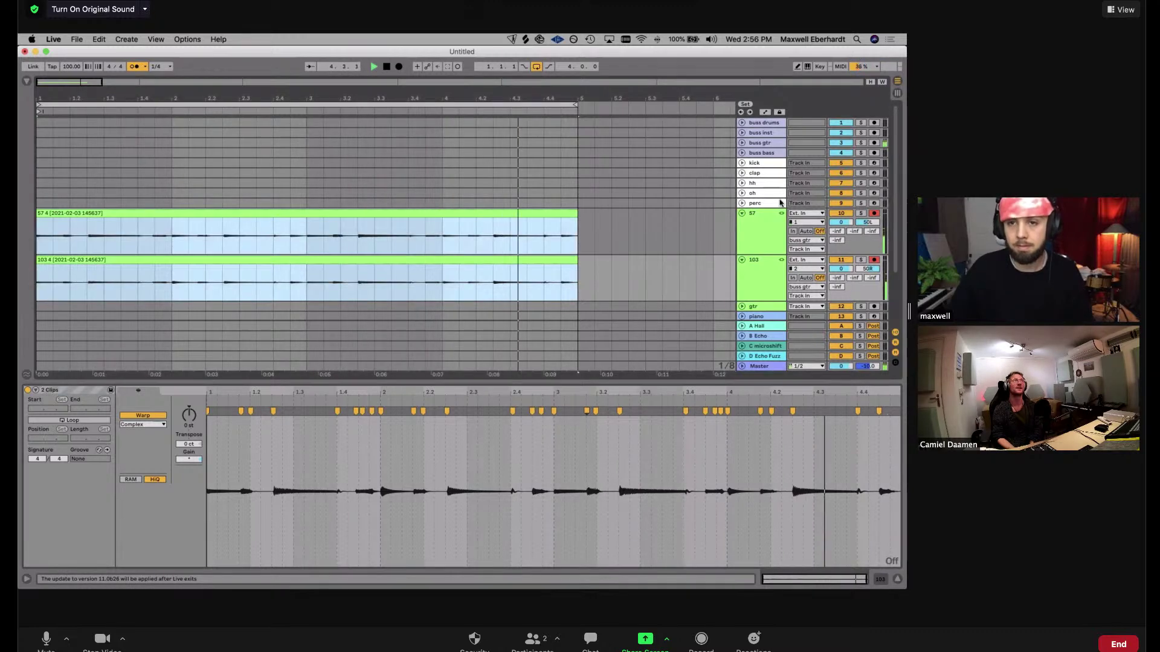
Open the guitar buss's effect rack, select the comp 1 and comp 2 chains, and lower the comp 2 volume
{"action": "double_click", "coordinate": [765, 144]}
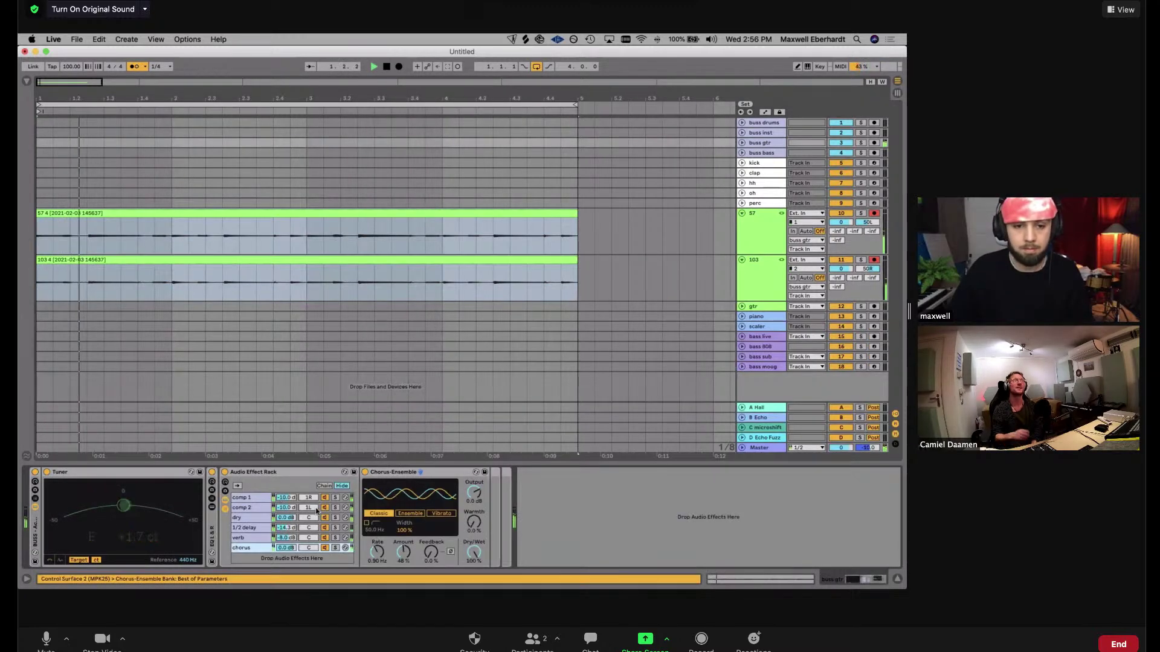
{"action": "left_click", "coordinate": [244, 527]}
{"action": "left_click", "coordinate": [264, 508]}
{"action": "left_click", "coordinate": [264, 499], "text": "shift"}
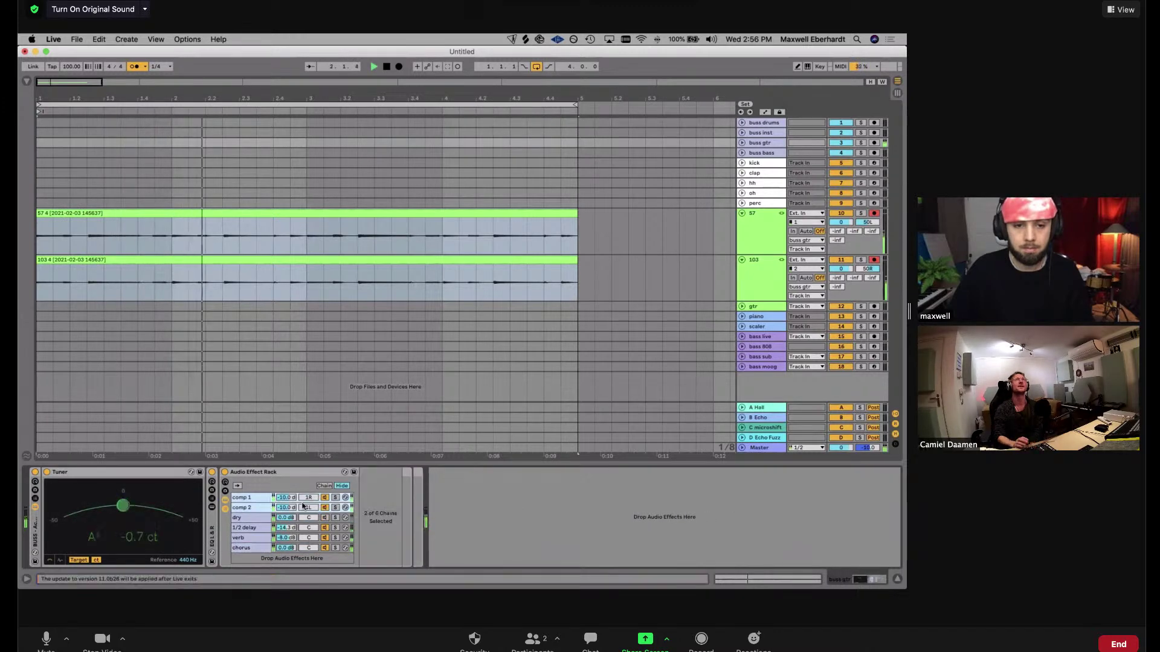
{"action": "left_click", "coordinate": [283, 508]}
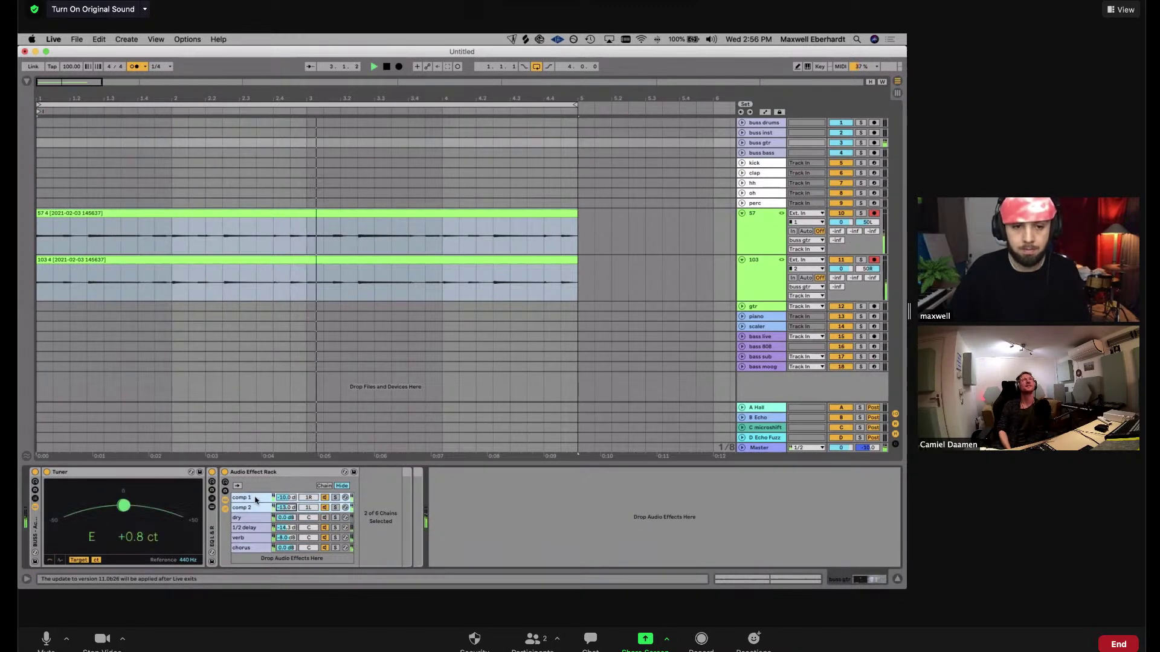
Compare the guitar sound with the rack's chorus and verb chains switched off and on
{"action": "left_click", "coordinate": [306, 548]}
{"action": "left_click", "coordinate": [327, 550]}
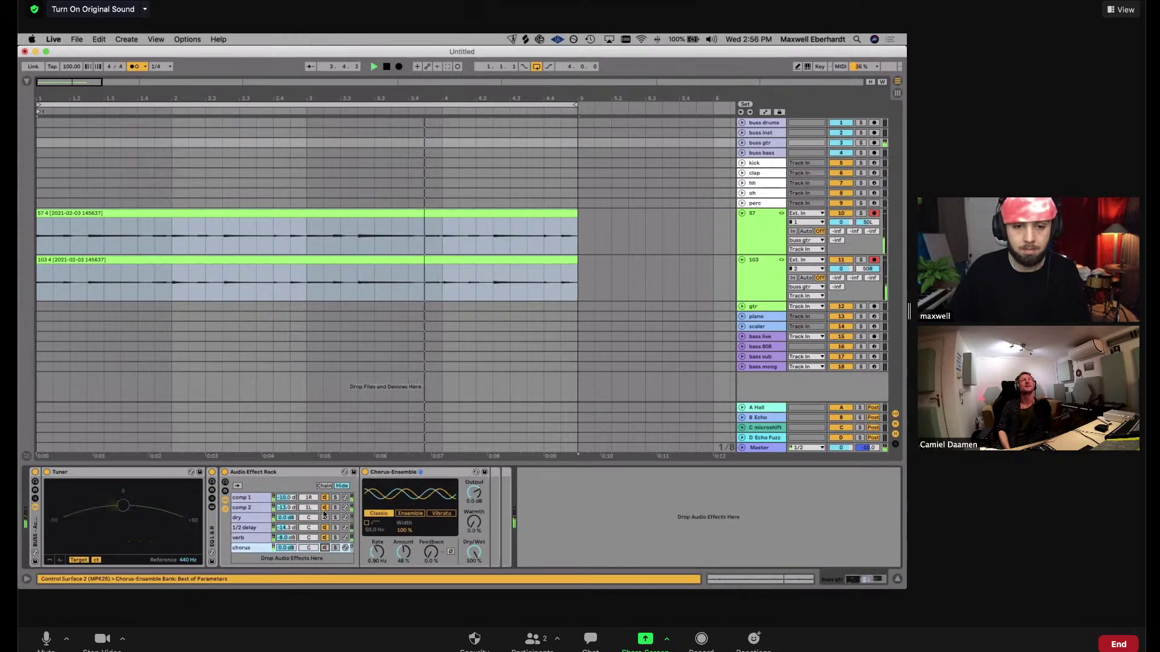
{"action": "left_click", "coordinate": [324, 540]}
{"action": "left_click", "coordinate": [325, 540]}
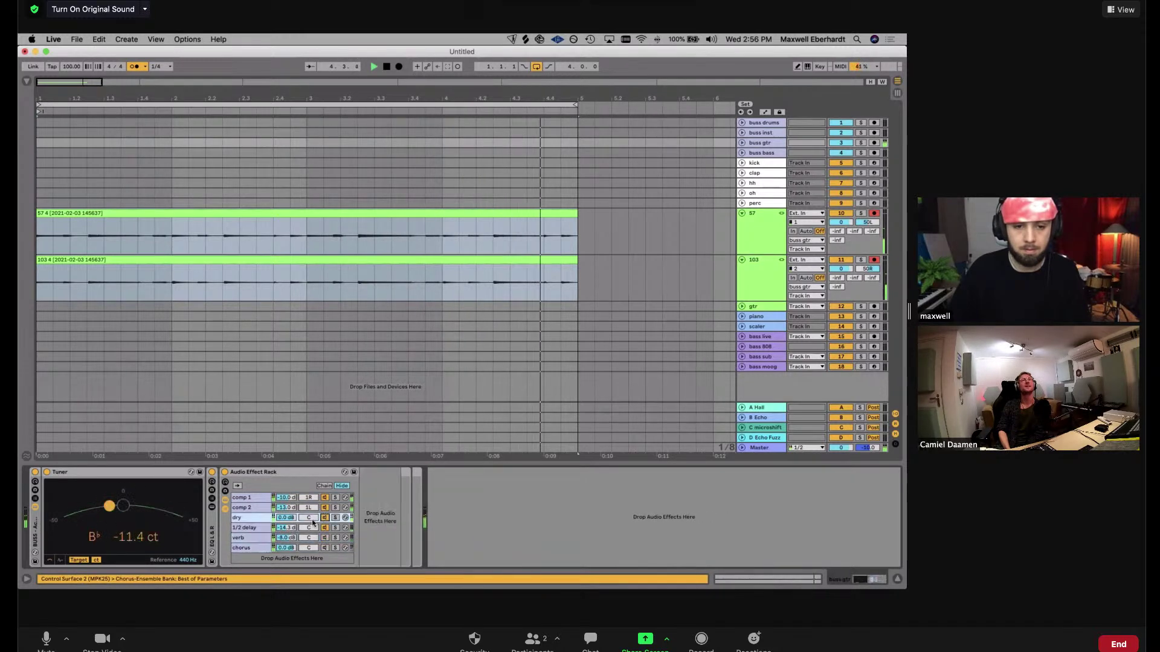
{"action": "left_click", "coordinate": [325, 539]}
Raise the verb chain to -5 dB and set its ValhallaVintageVerb to a 1.42 s decay and 4720 Hz high cut
{"action": "left_click", "coordinate": [275, 540]}
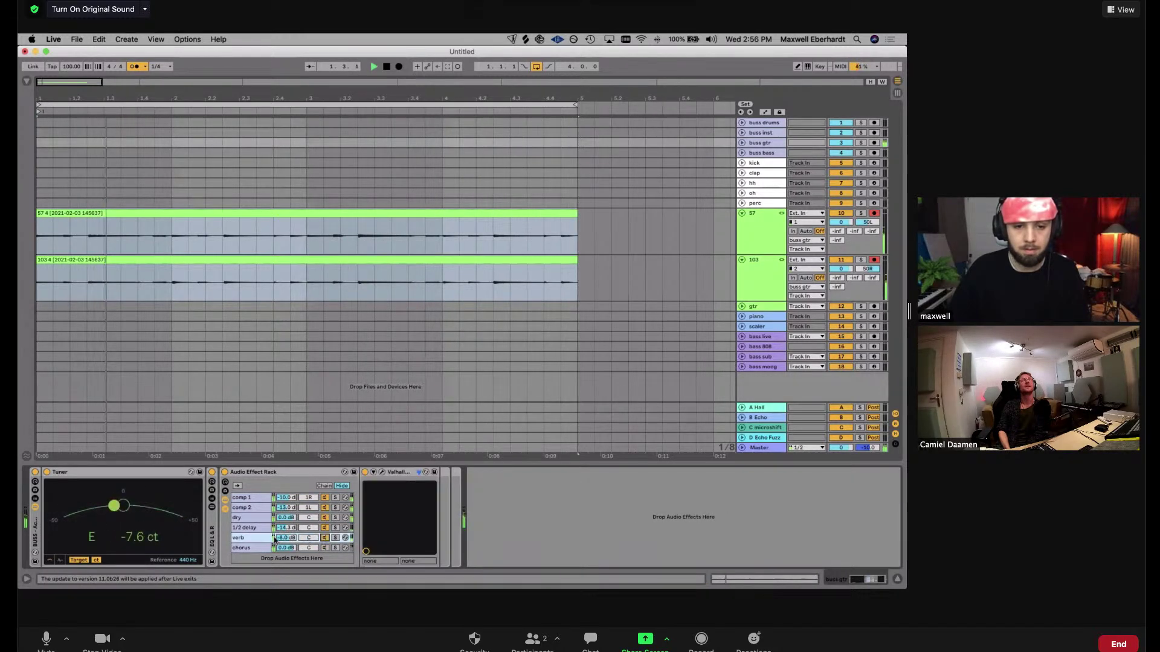
{"action": "left_click", "coordinate": [382, 473]}
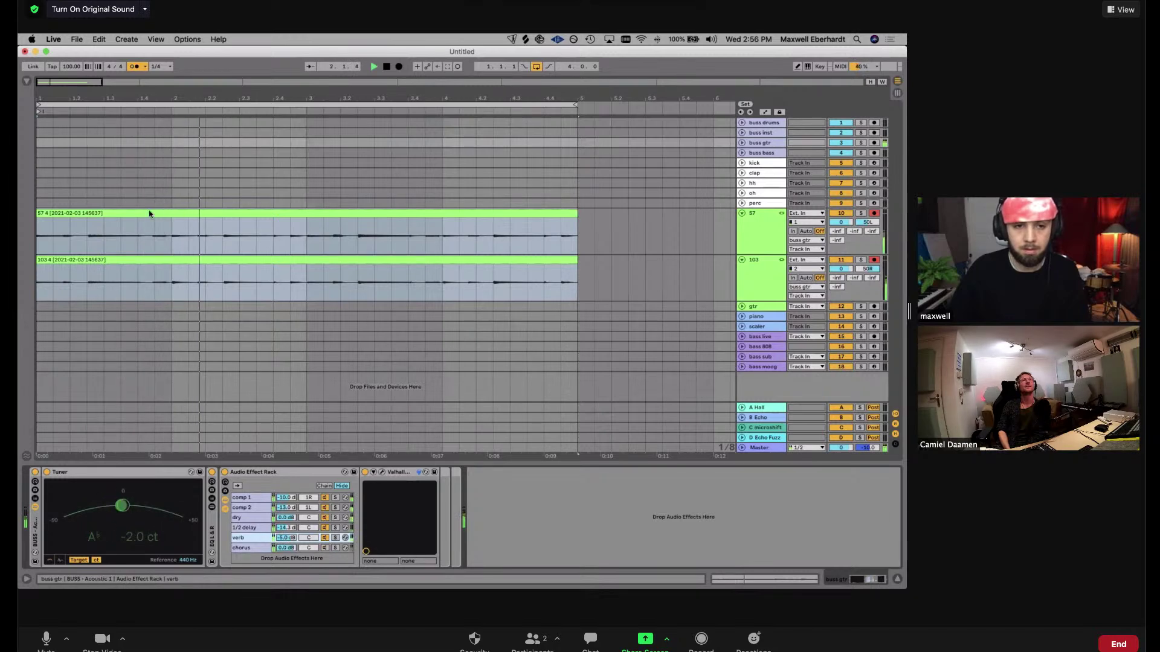
{"action": "left_click_drag", "start_coordinate": [164, 225], "coordinate": [169, 248]}
{"action": "left_click_drag", "start_coordinate": [522, 209], "coordinate": [526, 235]}
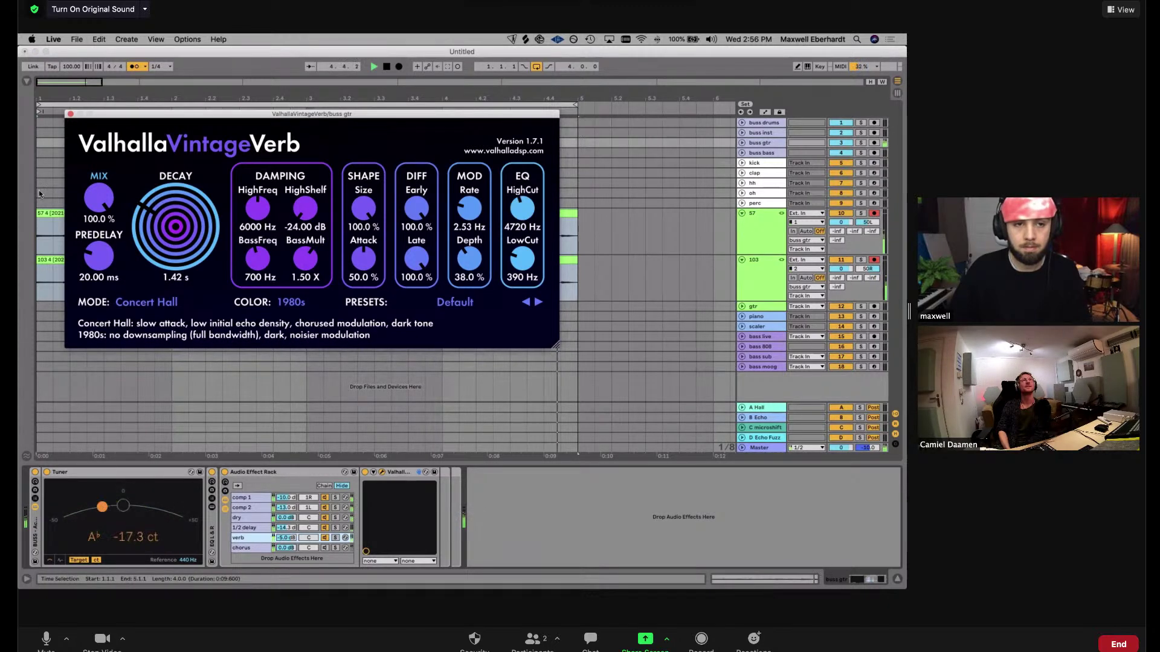
{"action": "left_click", "coordinate": [70, 114]}
{"action": "left_click", "coordinate": [335, 538]}
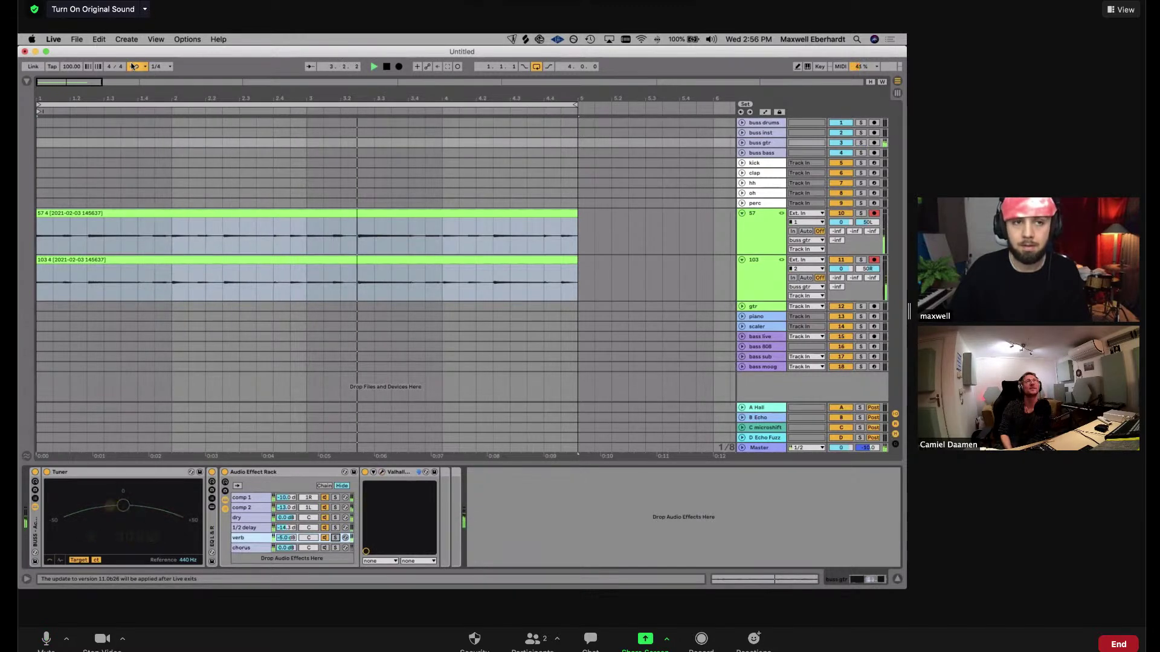
Duplicate tracks 57 and 103, unlink the copies from the originals, and link the two copies to each other
{"action": "left_click", "coordinate": [762, 289]}
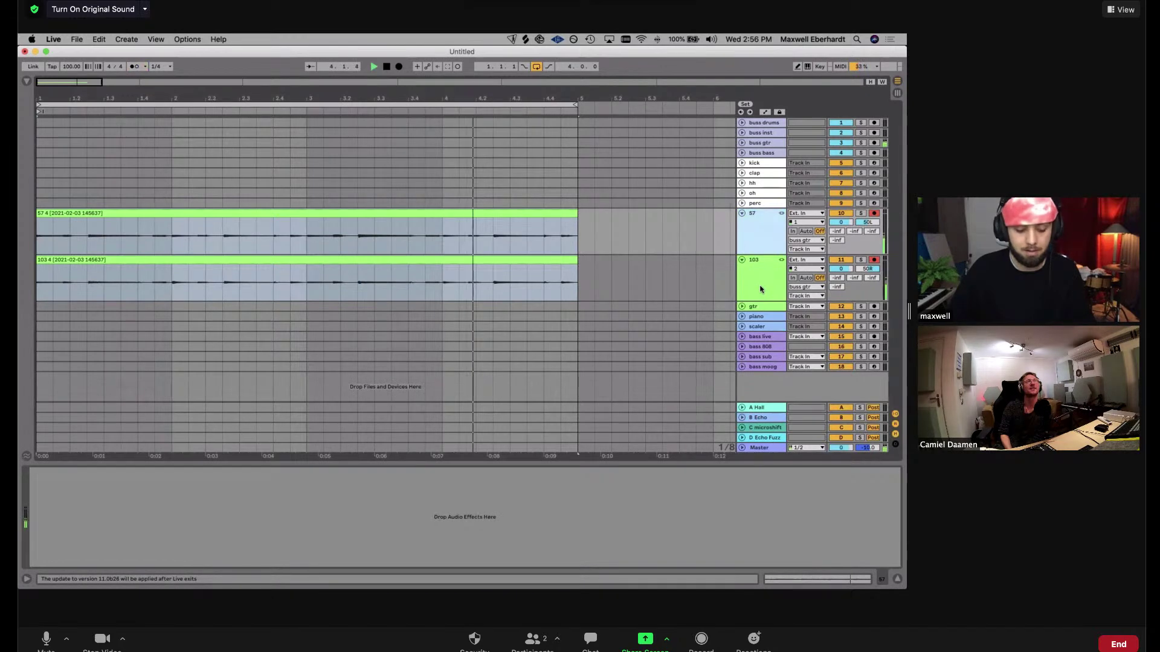
{"action": "key", "text": "super+d"}
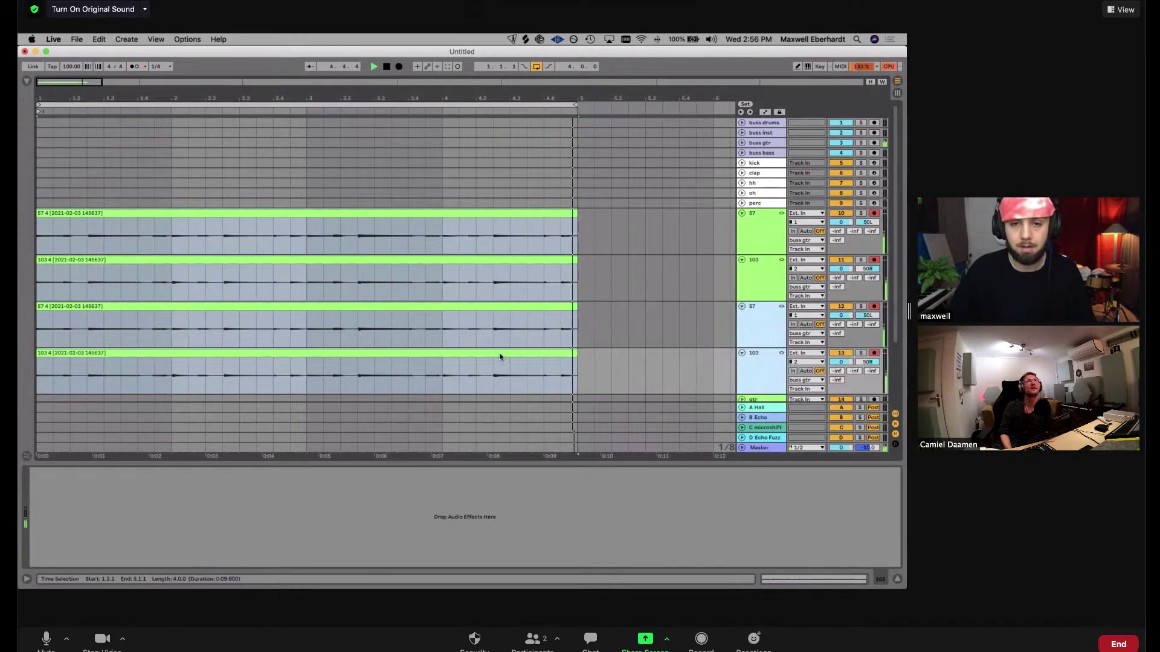
{"action": "left_click", "coordinate": [749, 347]}
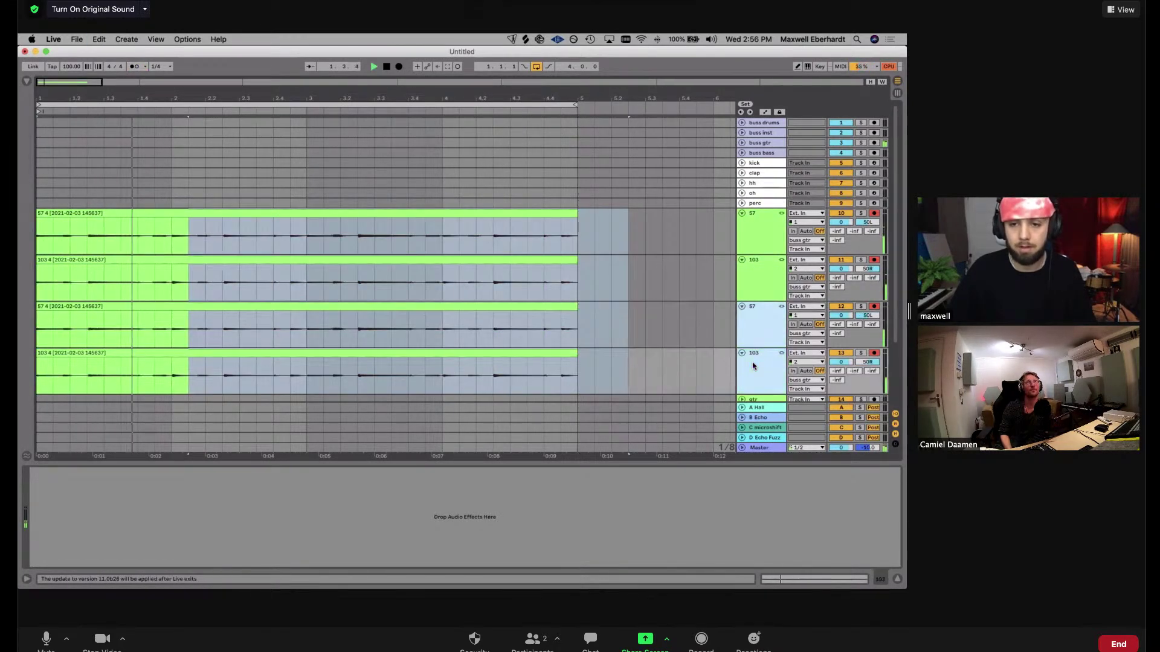
{"action": "right_click", "coordinate": [754, 365]}
{"action": "left_click", "coordinate": [782, 498]}
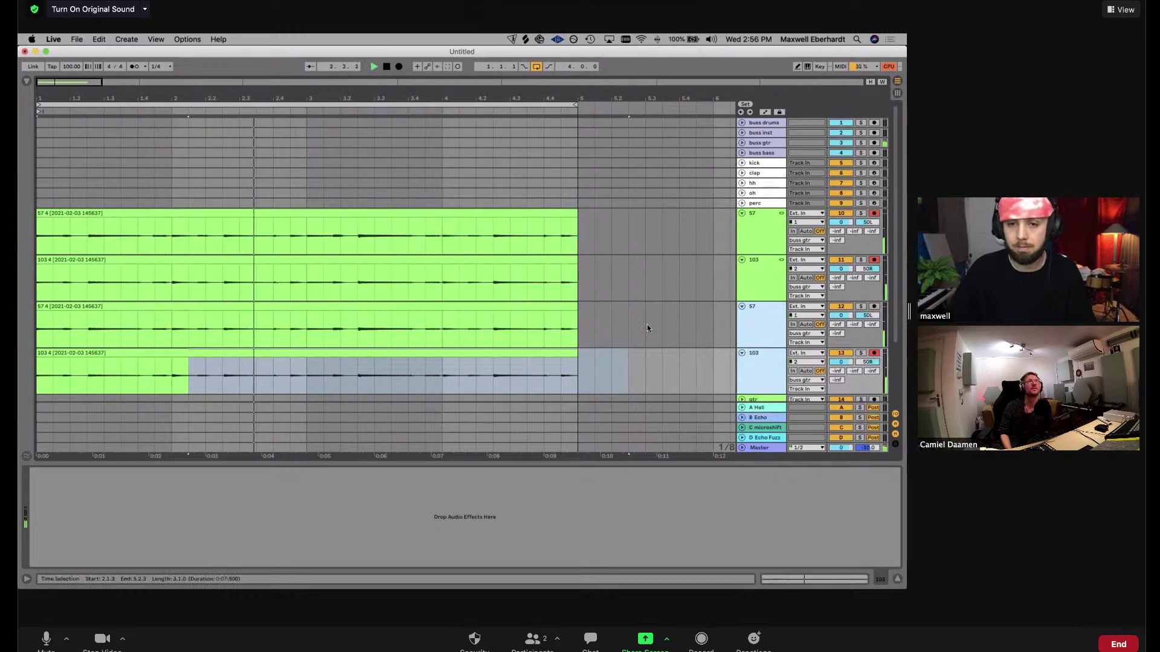
{"action": "right_click", "coordinate": [820, 393]}
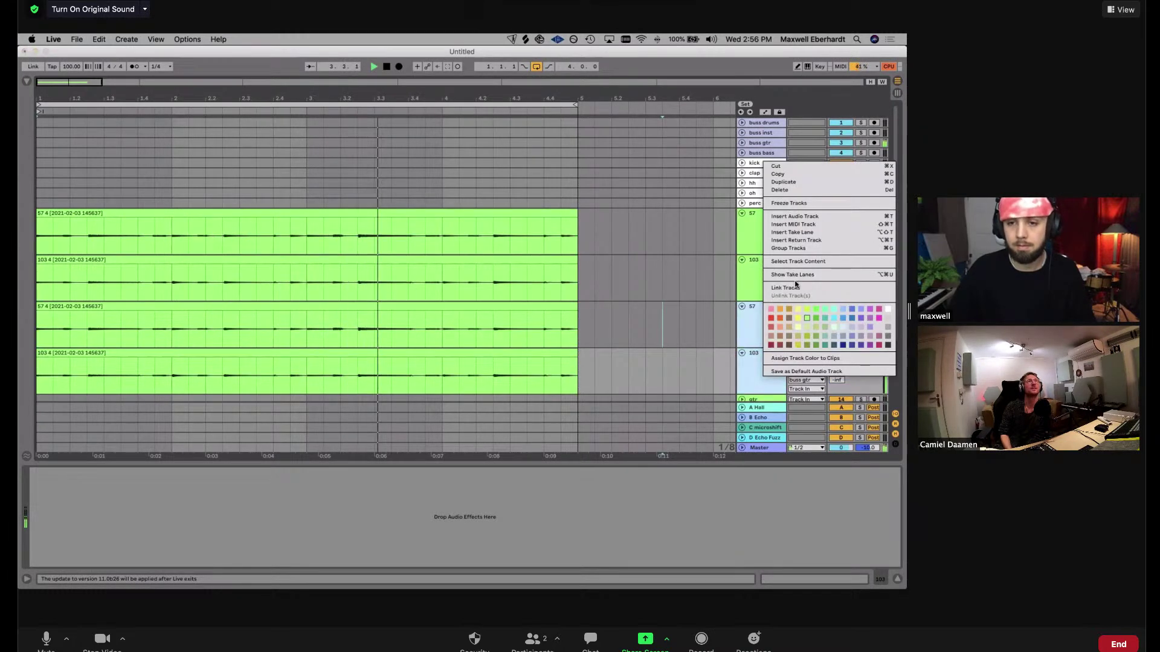
{"action": "key", "text": "Escape"}
Delete the four-bar clips from the duplicated tracks 57 and 103 and stop playback
{"action": "left_click_drag", "start_coordinate": [628, 326], "coordinate": [20, 352]}
{"action": "key", "text": "Delete"}
{"action": "left_click", "coordinate": [272, 262]}
{"action": "key", "text": "super+a"}
{"action": "key", "text": "space"}
{"action": "left_click", "coordinate": [136, 106]}
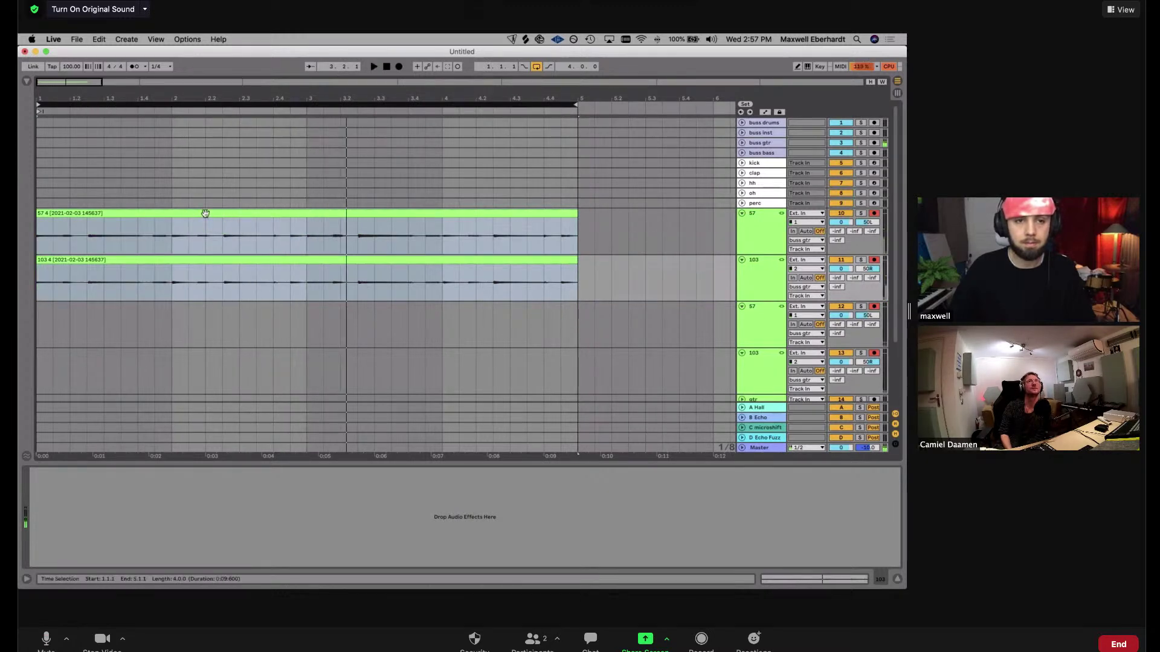
Record looped four-bar guitar passes on the armed duplicate tracks with the metronome on, and undo the incomplete last pass
{"action": "left_click", "coordinate": [874, 307]}
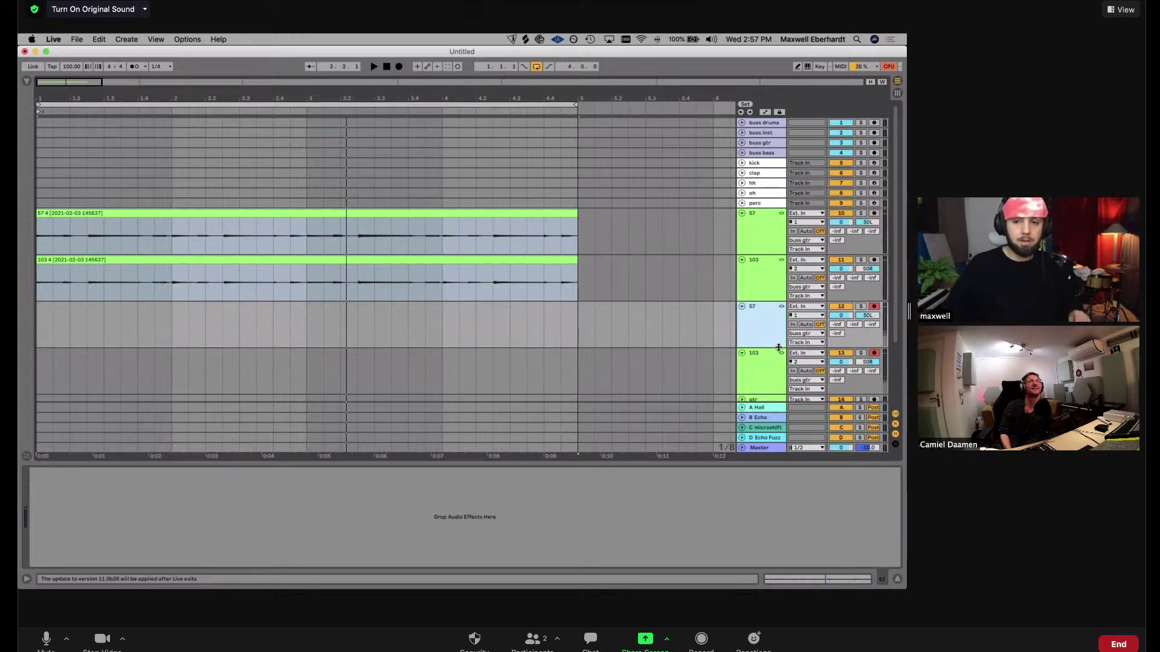
{"action": "left_click", "coordinate": [754, 362]}
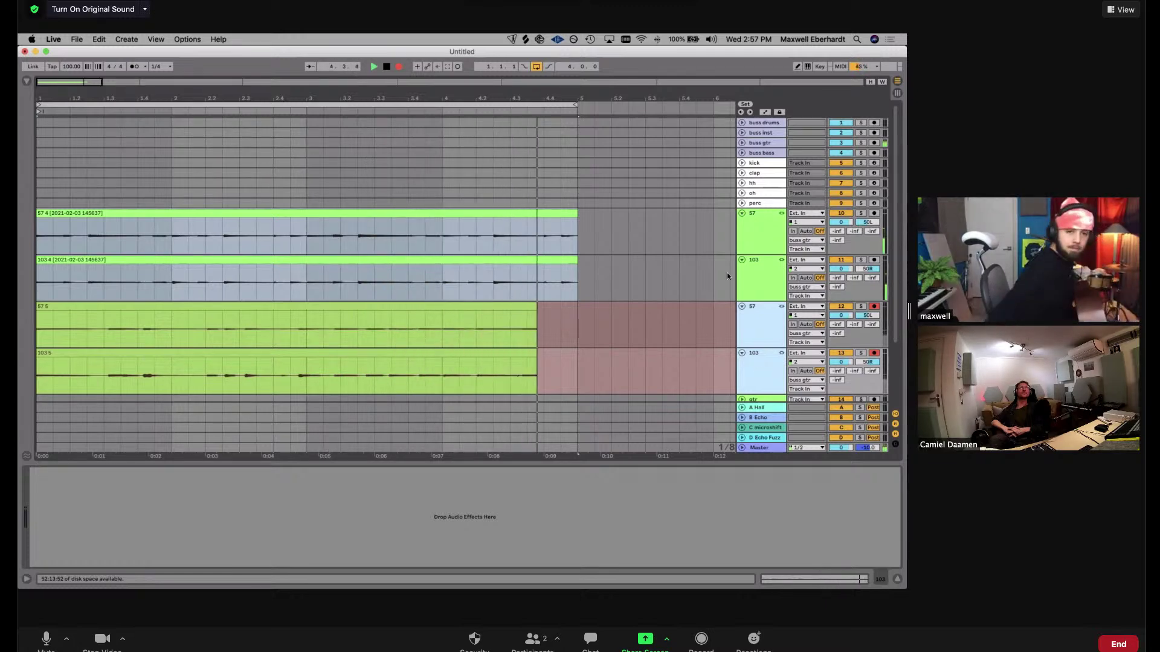
{"action": "left_click", "coordinate": [133, 66]}
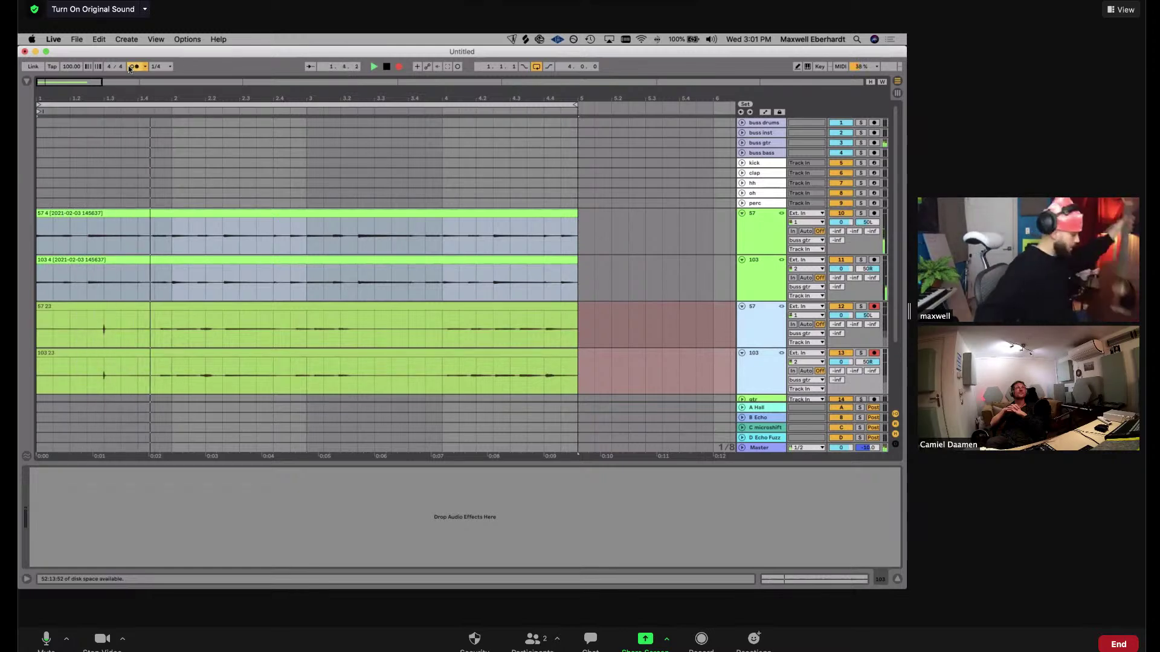
{"action": "key", "text": "space"}
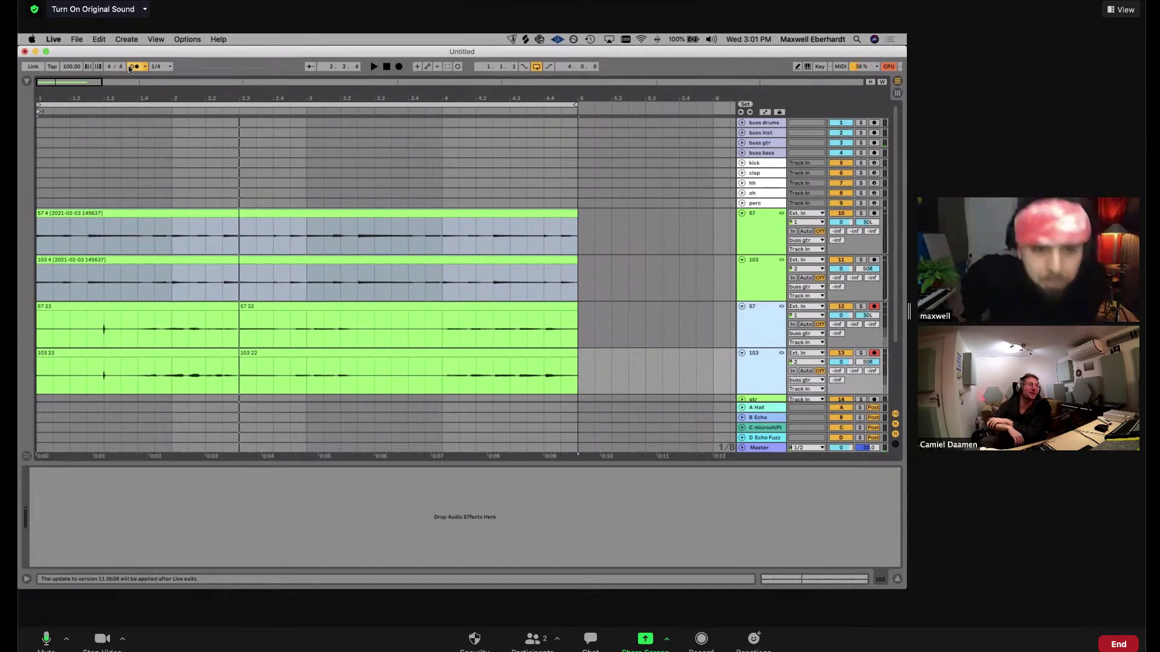
{"action": "key", "text": "super+z"}
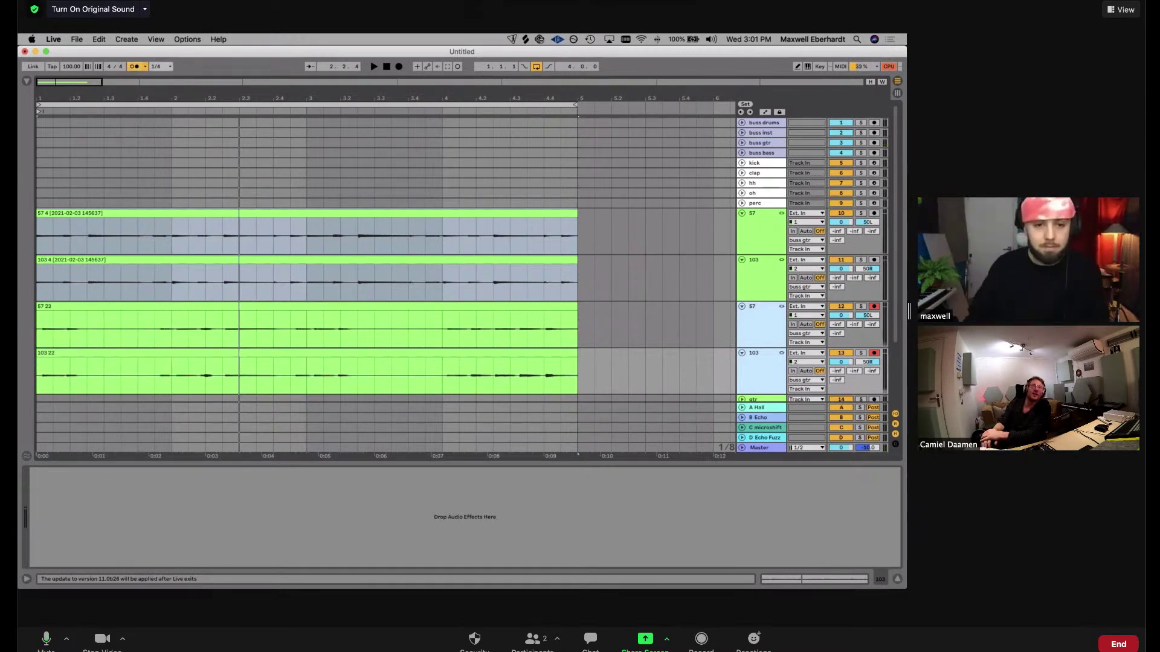
Duplicate the four-bar clips on the original 57 and 103 tracks repeatedly along the timeline up to bar 65
{"action": "left_click", "coordinate": [452, 308]}
{"action": "left_click_drag", "start_coordinate": [378, 89], "coordinate": [100, 92]}
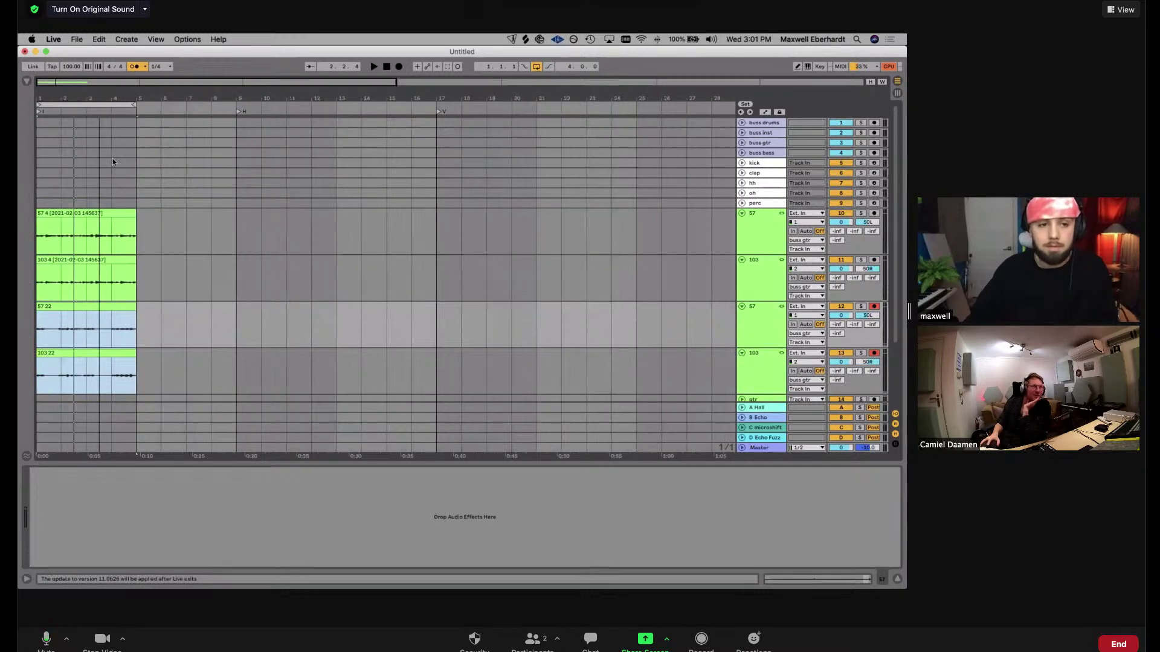
{"action": "left_click", "coordinate": [97, 213]}
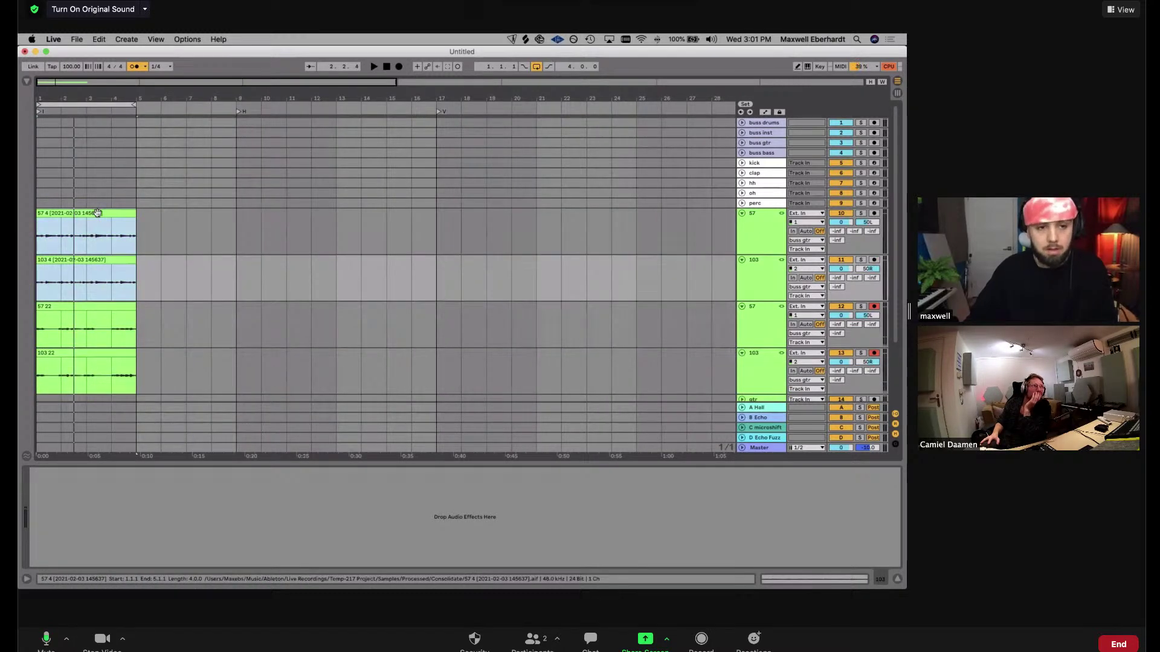
{"action": "key", "text": "super+d"}
{"action": "key", "text": "super+d"}
{"action": "key", "text": "super+d"}
{"action": "key", "text": "super+d"}
{"action": "key", "text": "super+d"}
{"action": "key", "text": "super+d"}
{"action": "key", "text": "super+d"}
{"action": "key", "text": "super+d"}
{"action": "key", "text": "super+d"}
{"action": "key", "text": "super+d"}
{"action": "key", "text": "super+d"}
{"action": "key", "text": "super+d"}
{"action": "key", "text": "super+d"}
{"action": "key", "text": "super+d"}
{"action": "key", "text": "super+d"}
{"action": "left_click_drag", "start_coordinate": [123, 100], "coordinate": [124, 121]}
Undo the surplus clip duplicates on the original 57 and 103 tracks so that the repeats end at bar 17
{"action": "key", "text": "super+z"}
{"action": "key", "text": "super+z"}
{"action": "key", "text": "super+z"}
{"action": "key", "text": "super+z"}
{"action": "key", "text": "super+z"}
{"action": "key", "text": "super+z"}
{"action": "key", "text": "super+z"}
{"action": "key", "text": "super+z"}
{"action": "key", "text": "super+z"}
{"action": "key", "text": "super+z"}
{"action": "key", "text": "super+z"}
{"action": "key", "text": "super+z"}
{"action": "key", "text": "super+z"}
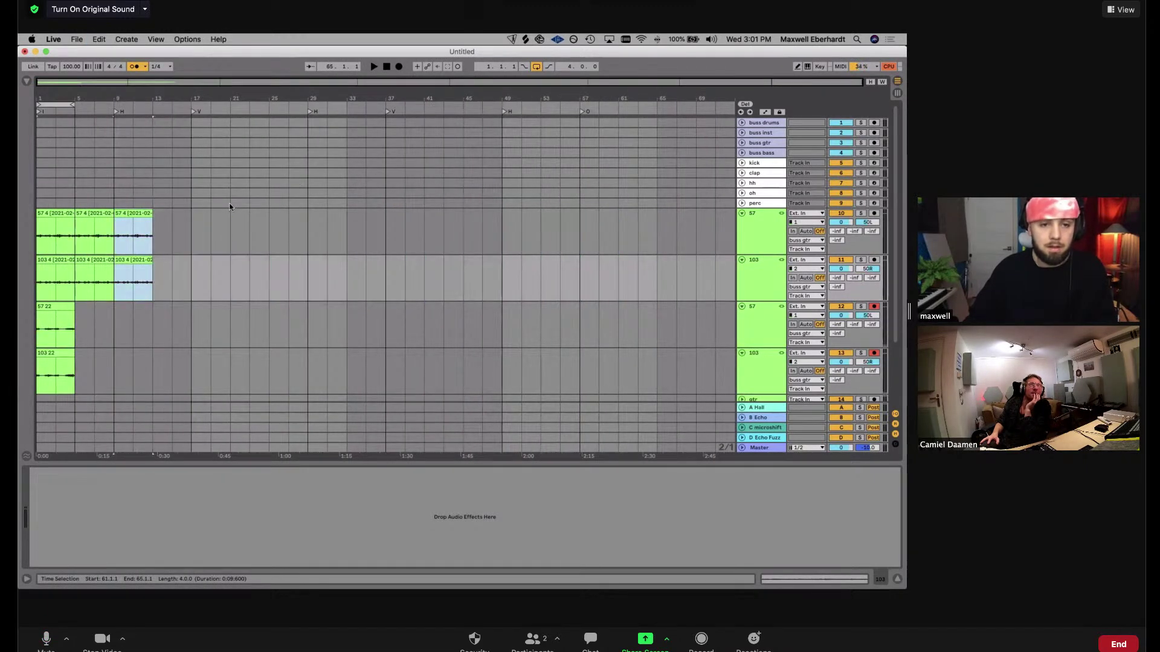
{"action": "key", "text": "super+d"}
Show the take lanes of the duplicated 57 track and briefly play the loop
{"action": "left_click", "coordinate": [747, 308]}
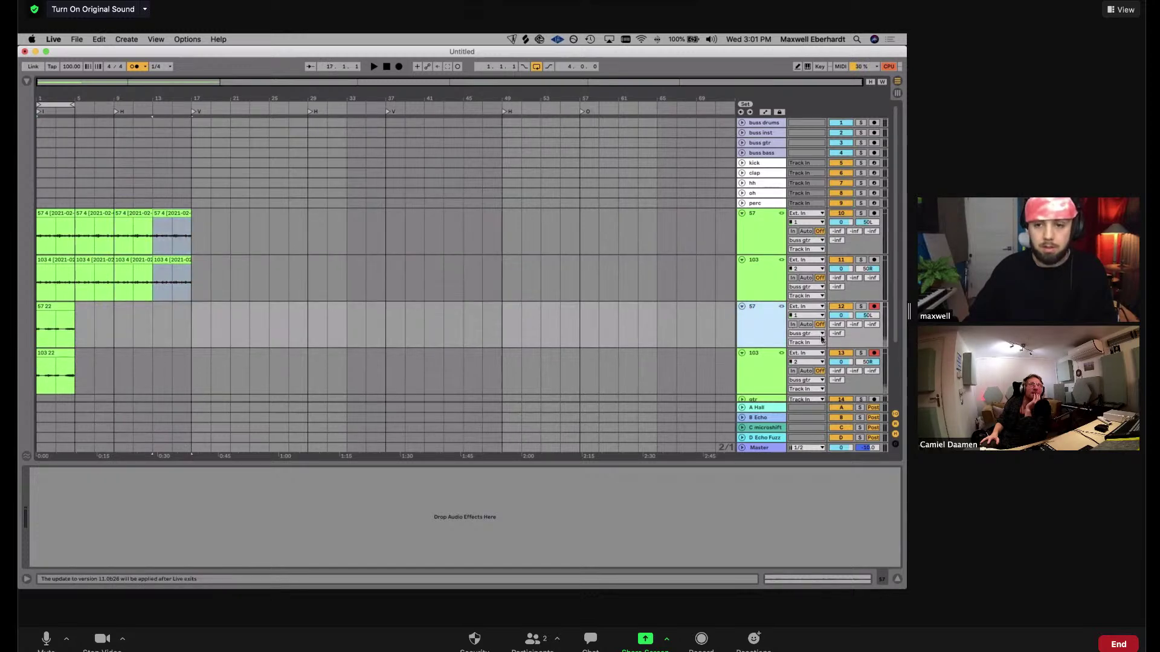
{"action": "key", "text": "a"}
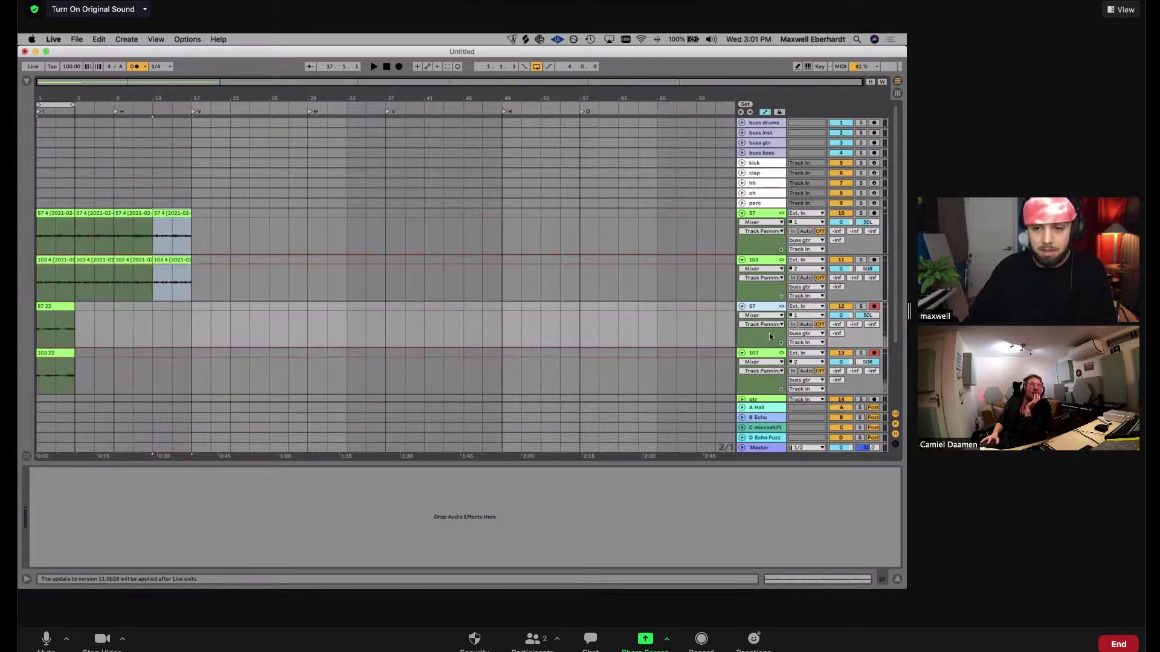
{"action": "key", "text": "a"}
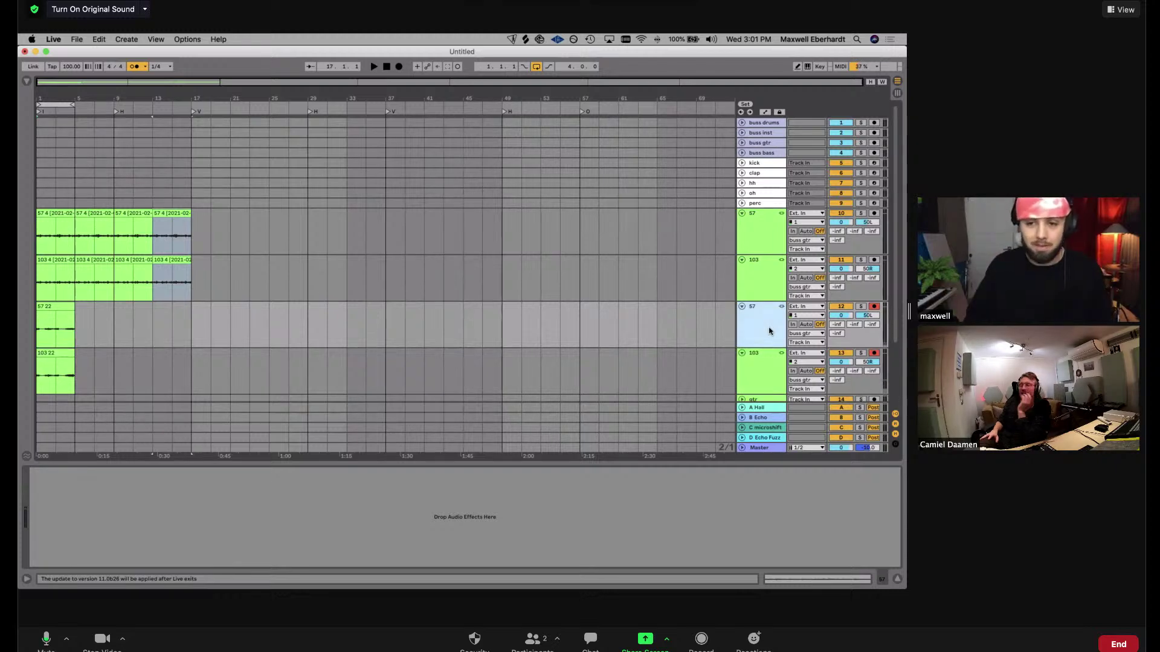
{"action": "right_click", "coordinate": [769, 331]}
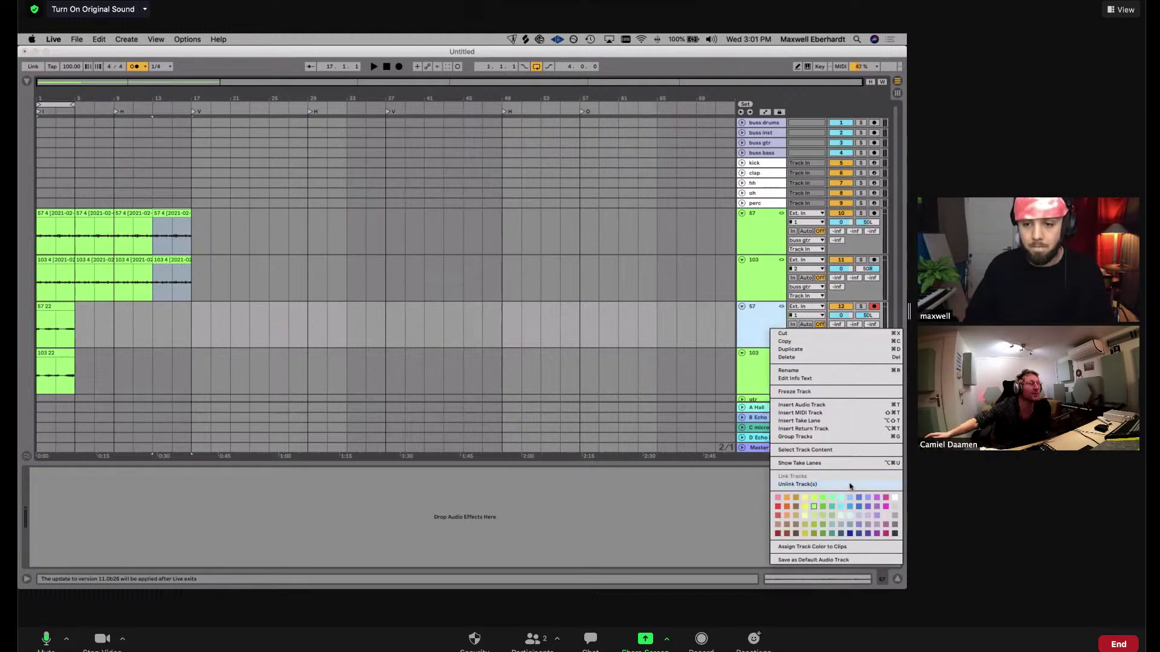
{"action": "left_click", "coordinate": [833, 463]}
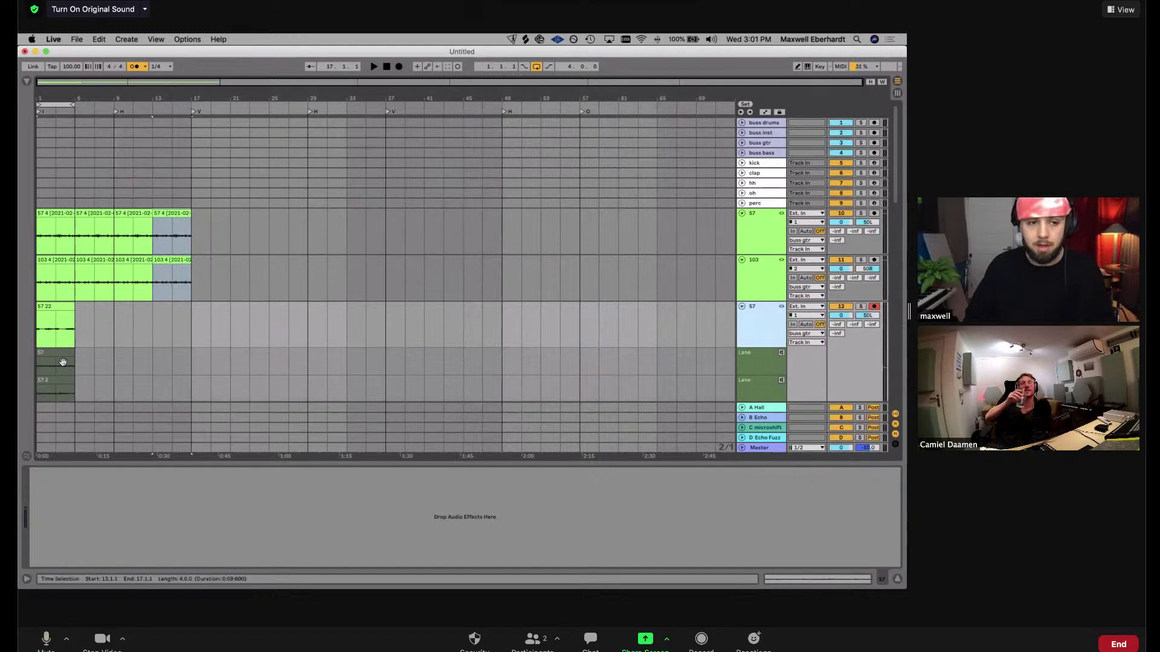
{"action": "scroll", "coordinate": [62, 361], "scroll_direction": "down", "scroll_amount": 2}
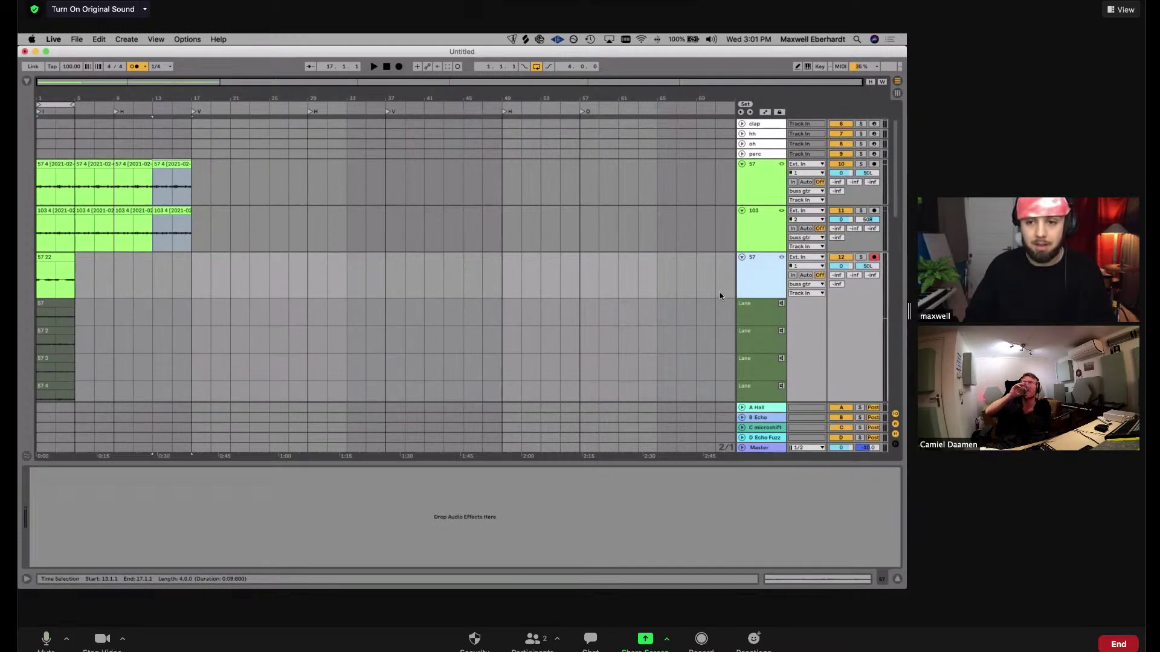
{"action": "key", "text": "space"}
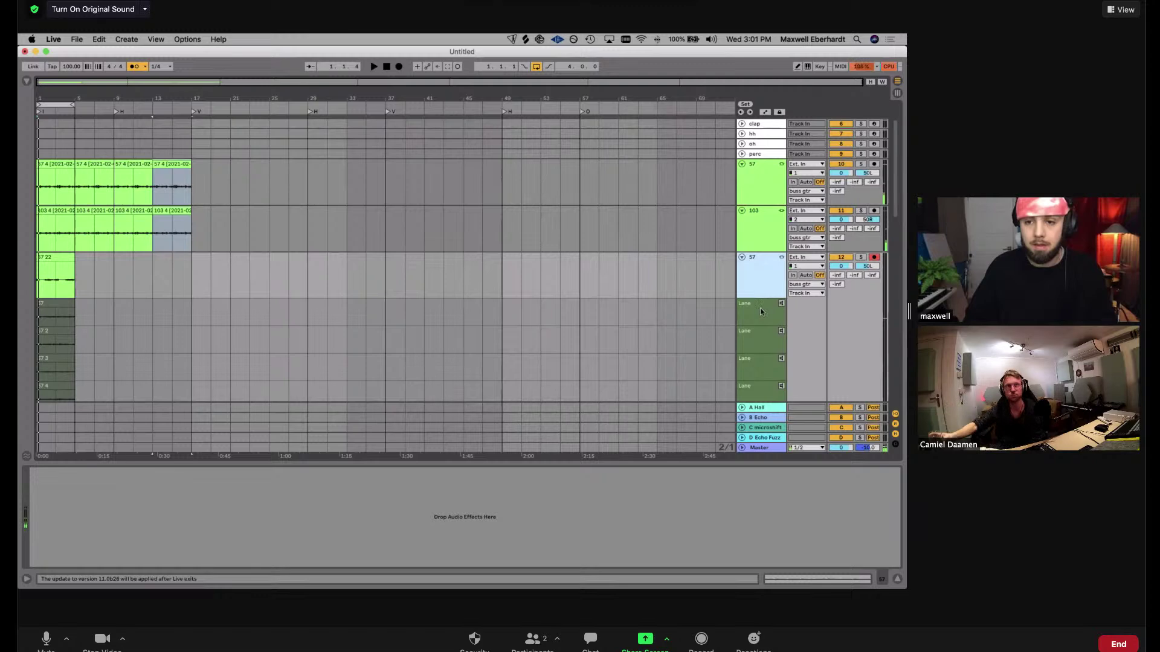
{"action": "left_click", "coordinate": [747, 303]}
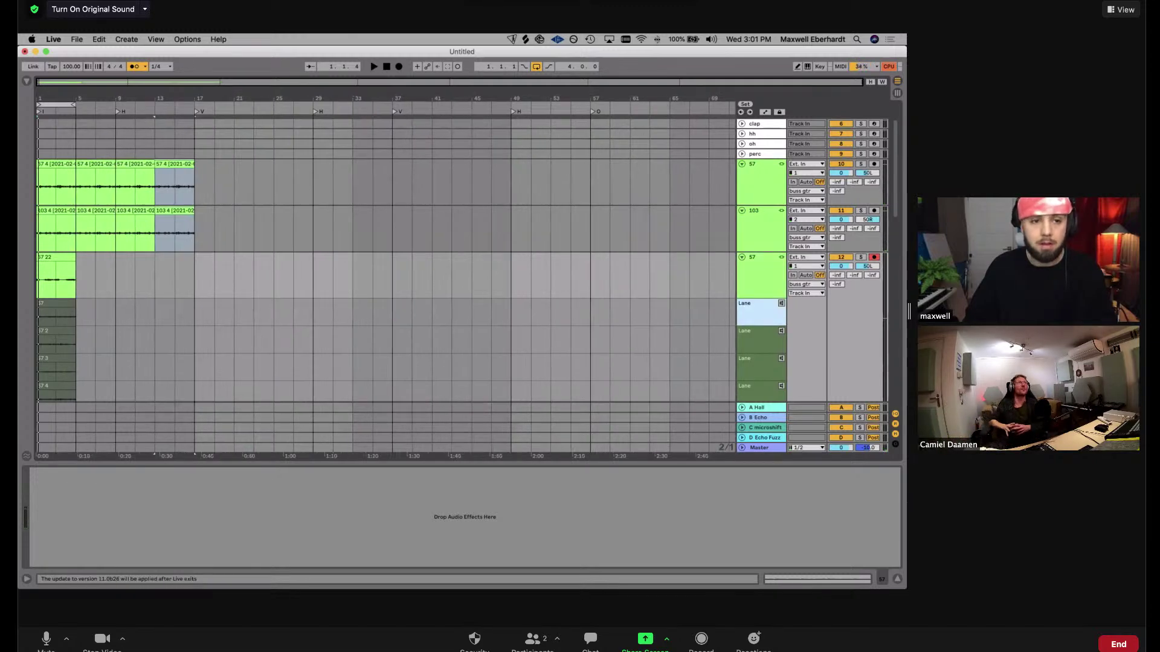
Hide the take lanes of the duplicated 57 track
{"action": "key", "text": "plus"}
{"action": "key", "text": "plus"}
{"action": "key", "text": "plus"}
{"action": "key", "text": "plus"}
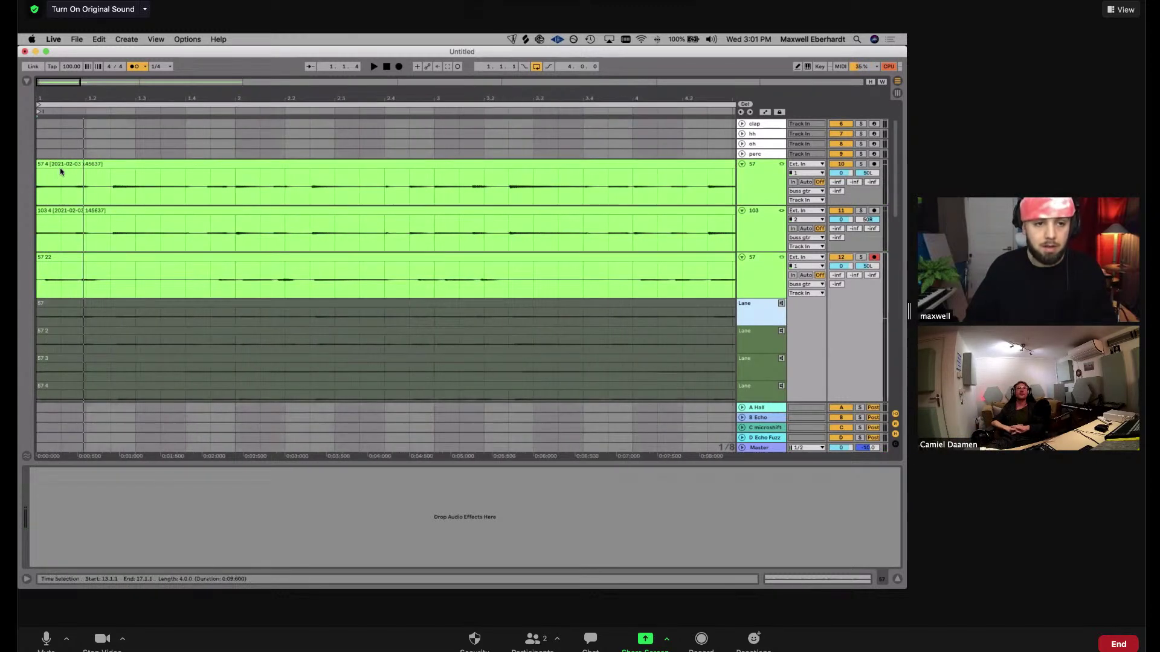
{"action": "left_click", "coordinate": [747, 254]}
{"action": "key", "text": "super+alt+u"}
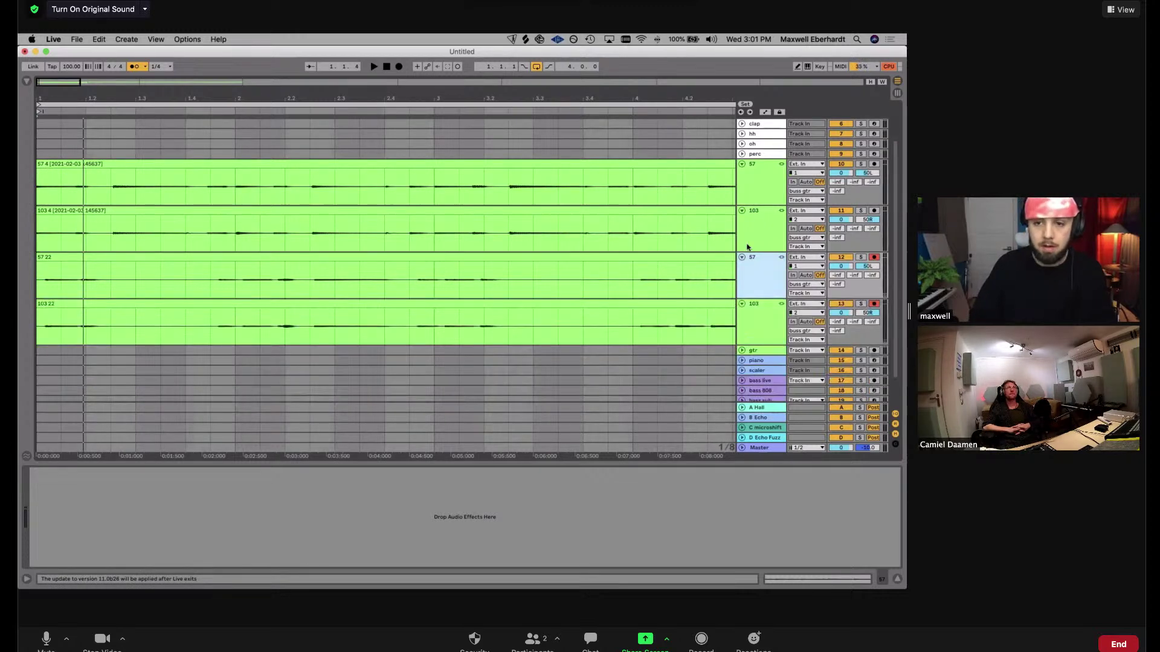
Shift the audio of the linked 57 22 and 103 22 clips slightly earlier and extend their ends to bar 5
{"action": "left_click_drag", "start_coordinate": [37, 257], "coordinate": [49, 254]}
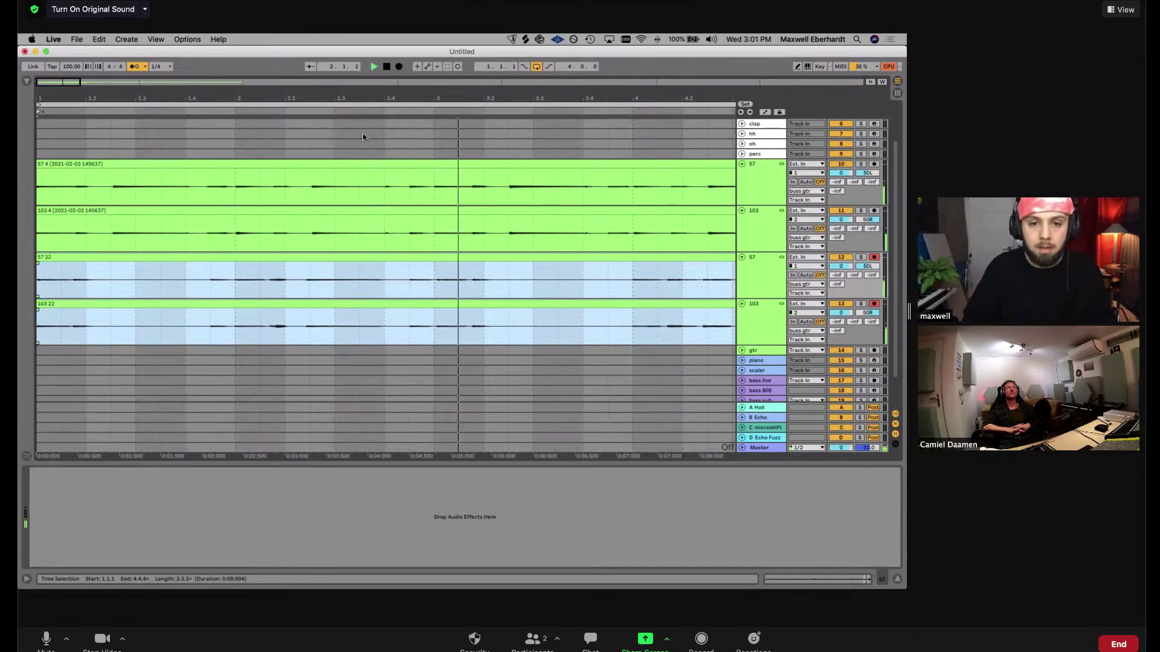
{"action": "left_click_drag", "start_coordinate": [199, 97], "coordinate": [200, 72]}
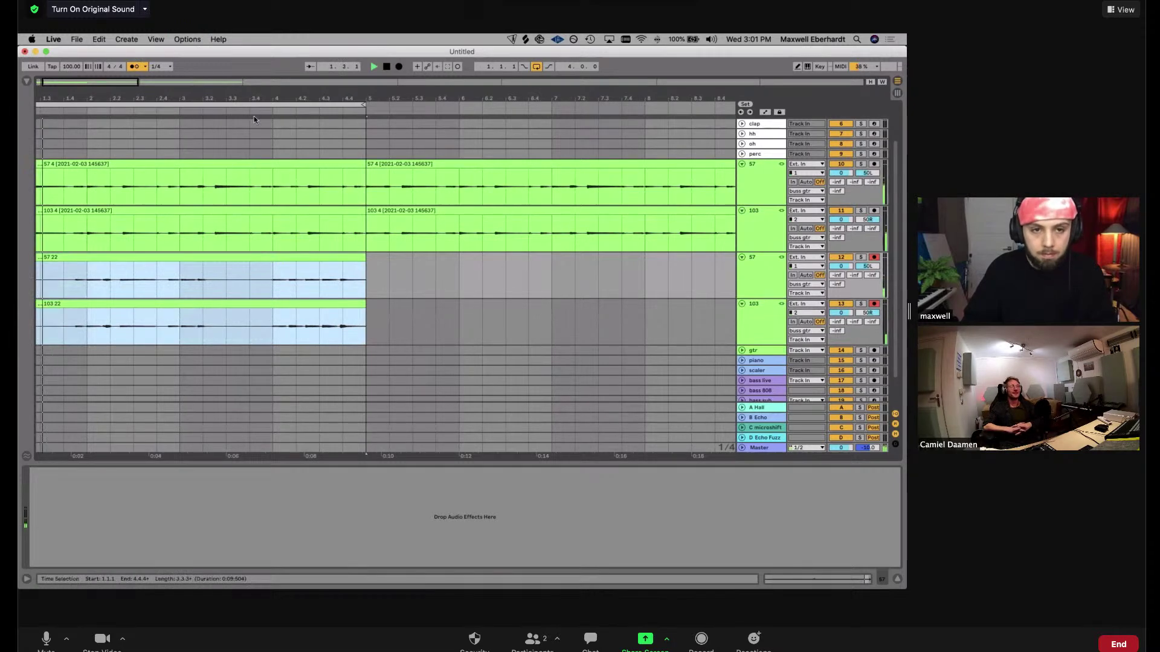
{"action": "scroll", "coordinate": [338, 241], "scroll_direction": "up", "scroll_amount": 5}
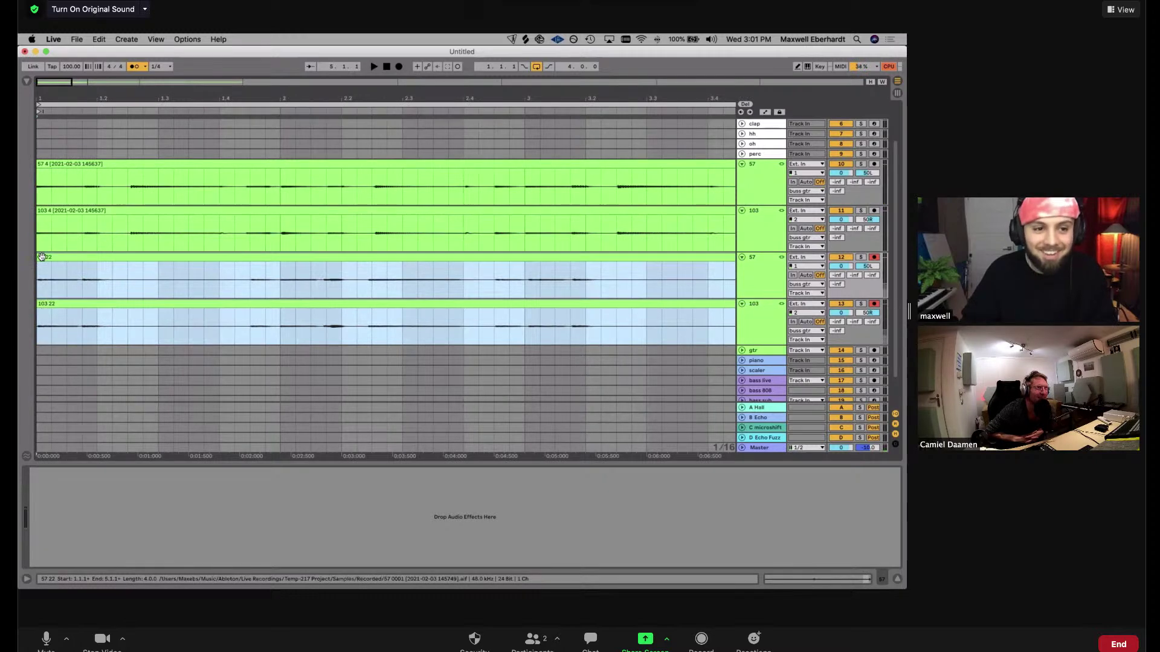
{"action": "scroll", "coordinate": [47, 264], "scroll_direction": "up", "scroll_amount": 1}
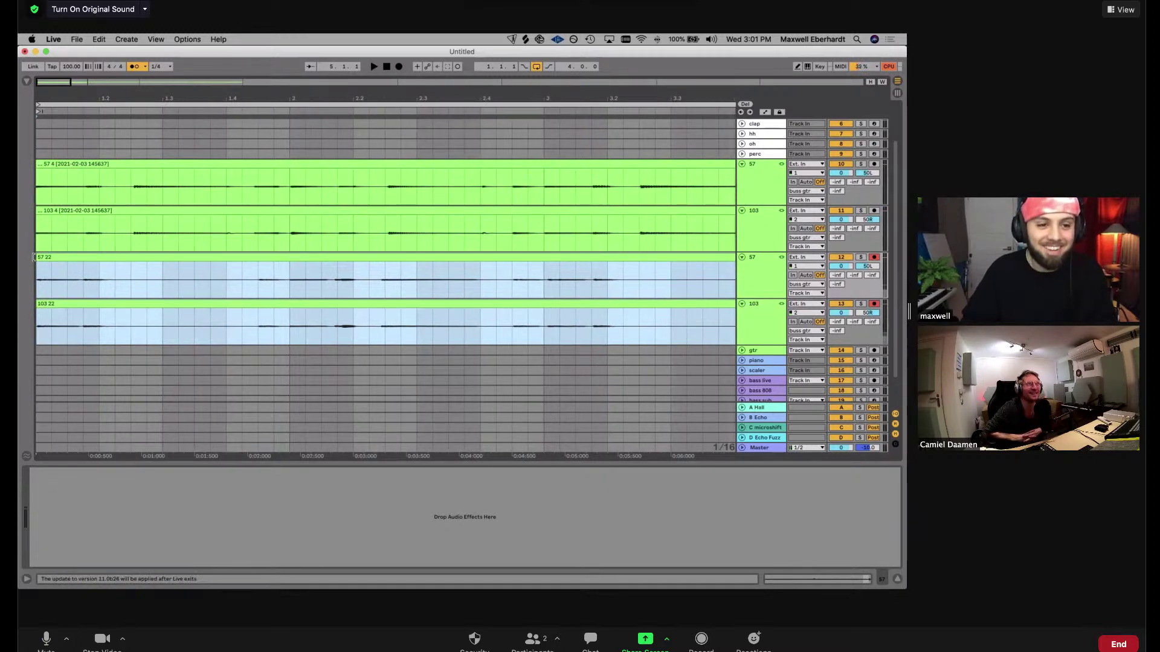
{"action": "scroll", "coordinate": [109, 101], "scroll_direction": "down", "scroll_amount": 3}
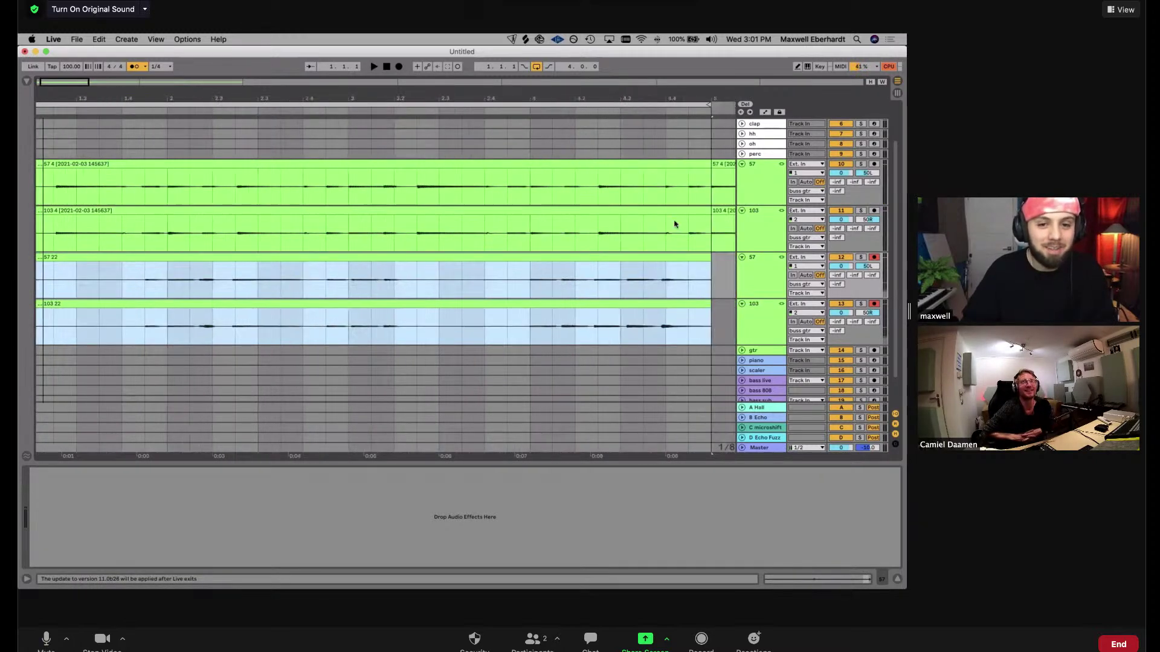
{"action": "scroll", "coordinate": [675, 225], "scroll_direction": "right", "scroll_amount": 2}
{"action": "left_click", "coordinate": [675, 260]}
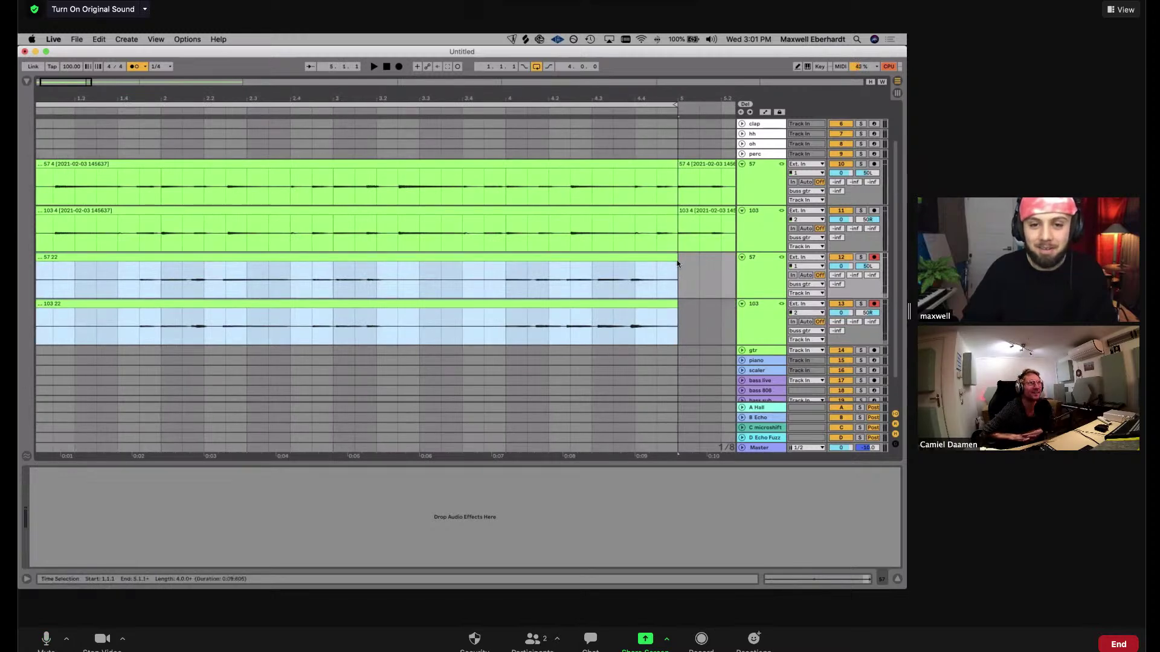
Show the take lanes of the duplicated 57 track again
{"action": "left_click", "coordinate": [753, 271]}
{"action": "key", "text": "a"}
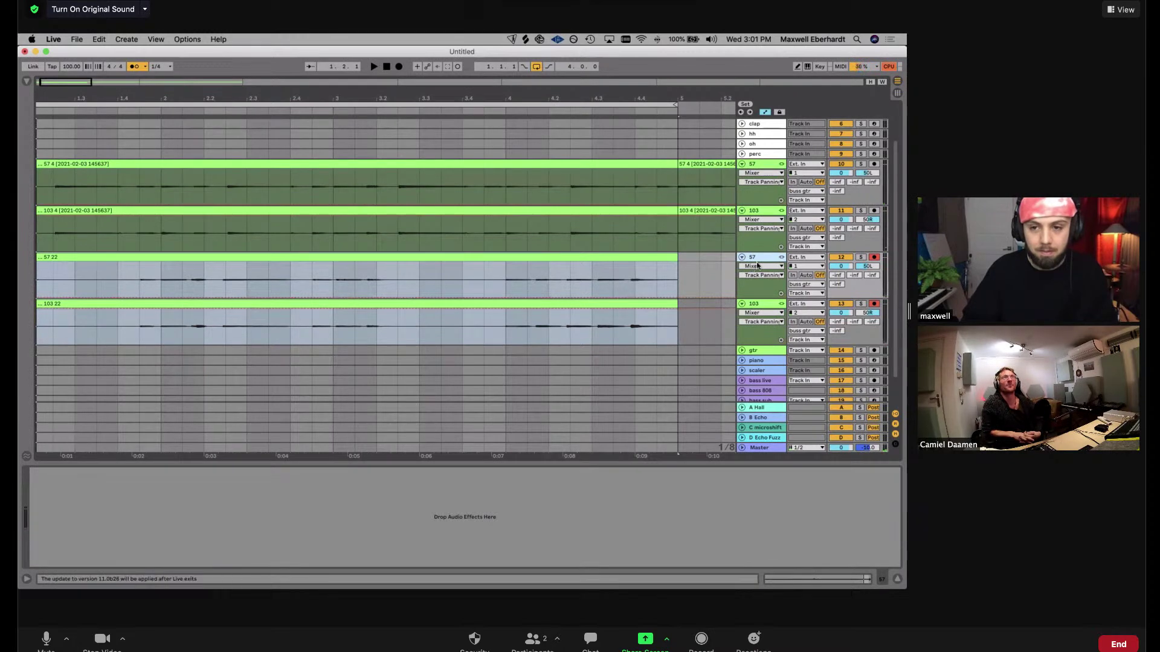
{"action": "key", "text": "a"}
{"action": "right_click", "coordinate": [758, 266]}
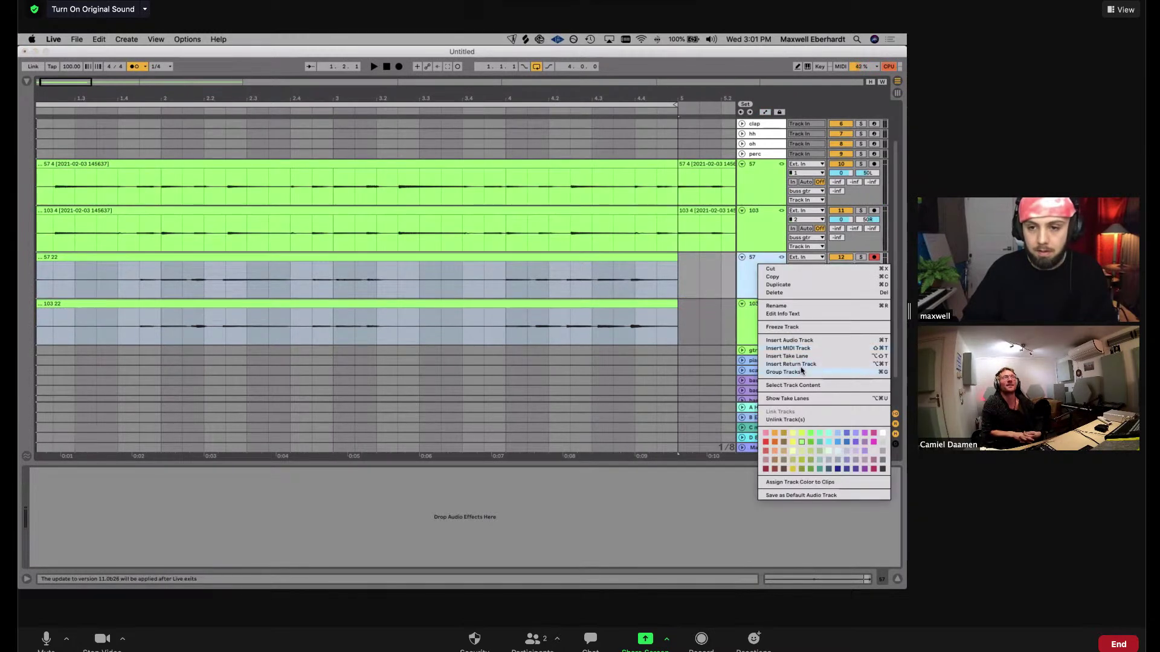
{"action": "left_click", "coordinate": [800, 399]}
Play the four-bar loop and audition take 57 4 against the original guitar layer
{"action": "key", "text": "space"}
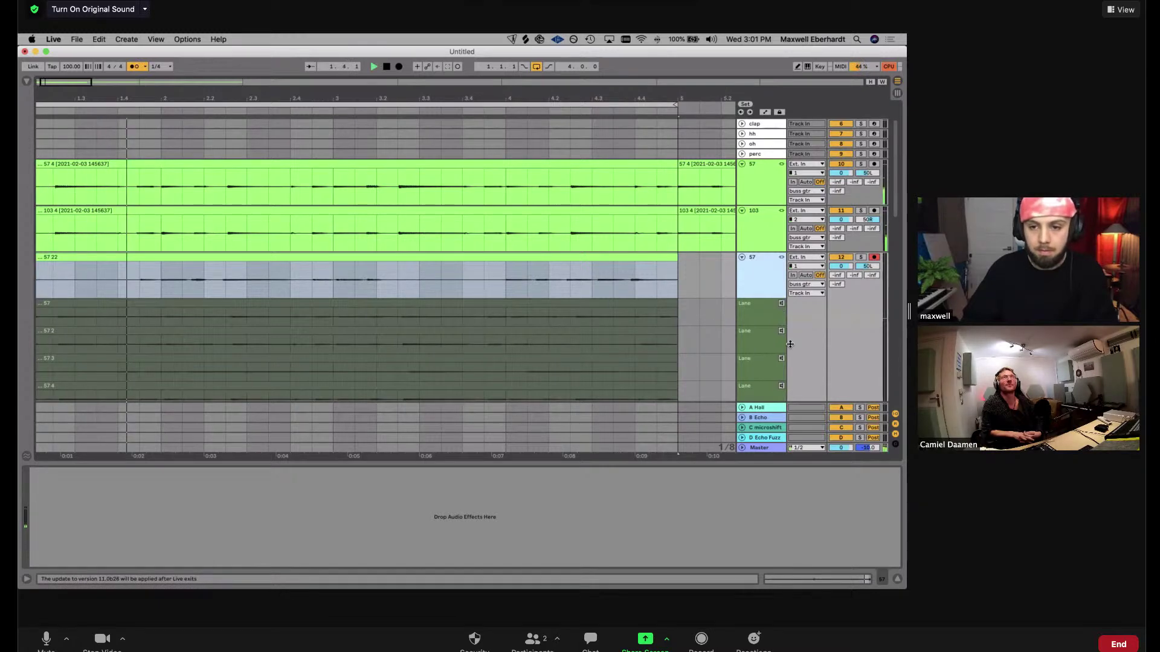
{"action": "scroll", "coordinate": [789, 339], "scroll_direction": "down", "scroll_amount": 10}
{"action": "scroll", "coordinate": [790, 331], "scroll_direction": "up", "scroll_amount": 10}
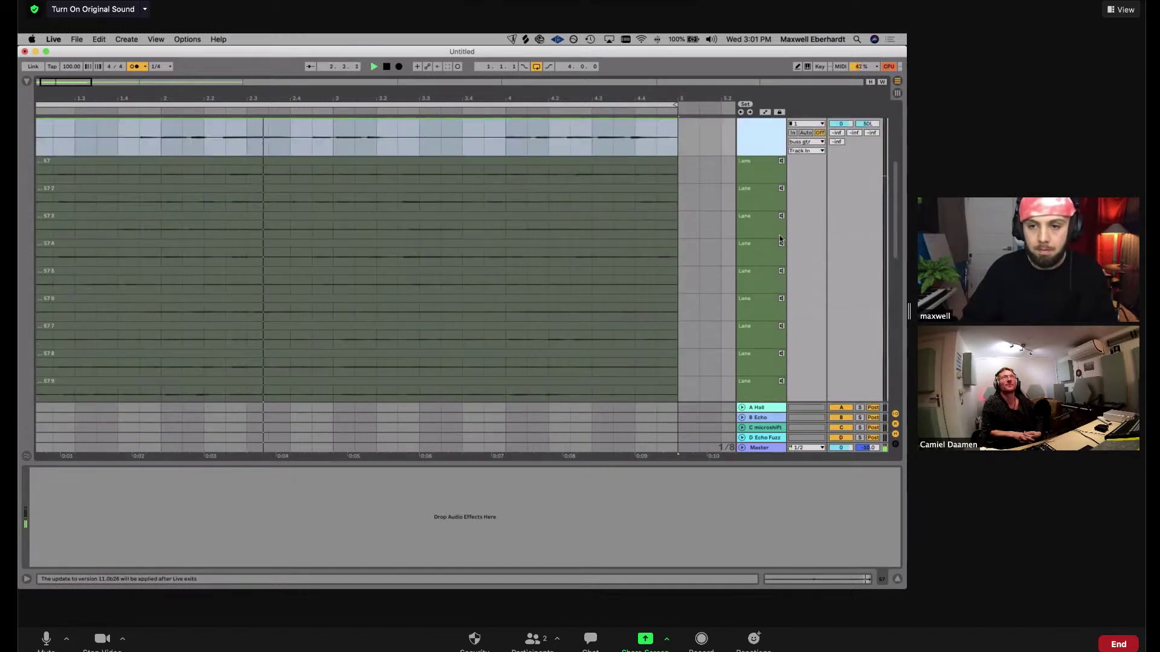
{"action": "left_click", "coordinate": [780, 242]}
{"action": "left_click_drag", "start_coordinate": [140, 98], "coordinate": [140, 57]}
{"action": "scroll", "coordinate": [509, 264], "scroll_direction": "up", "scroll_amount": 3}
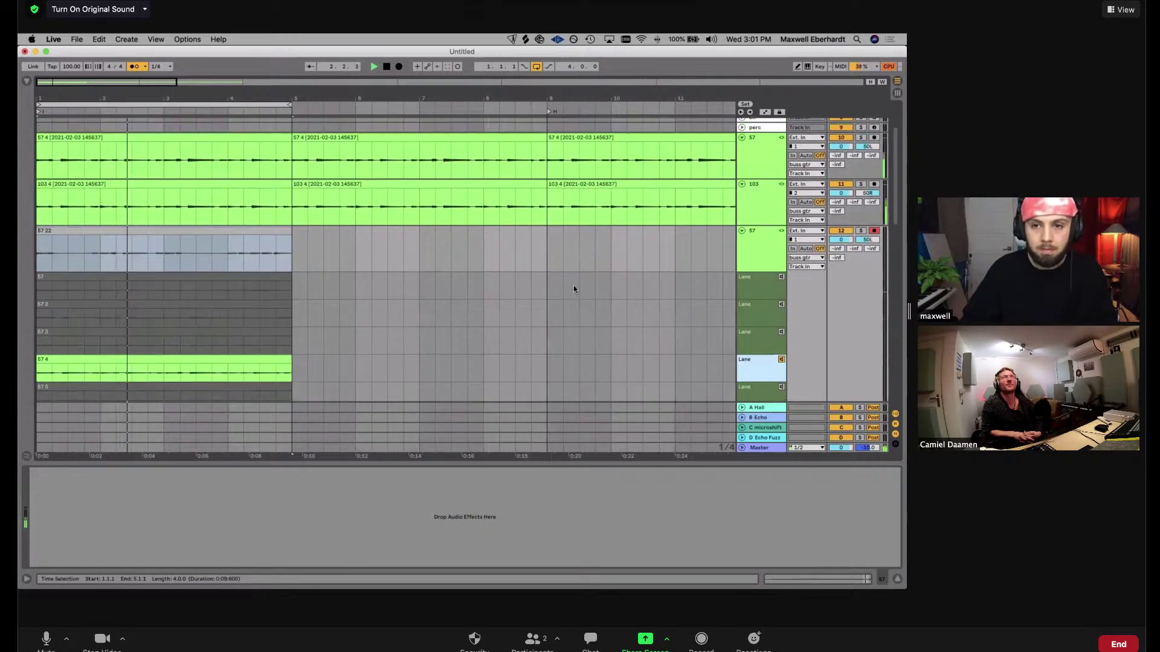
Audition takes 57 14 and 57 13 in the loop, then stop playback
{"action": "scroll", "coordinate": [575, 290], "scroll_direction": "down", "scroll_amount": 4}
{"action": "scroll", "coordinate": [586, 302], "scroll_direction": "down", "scroll_amount": 6}
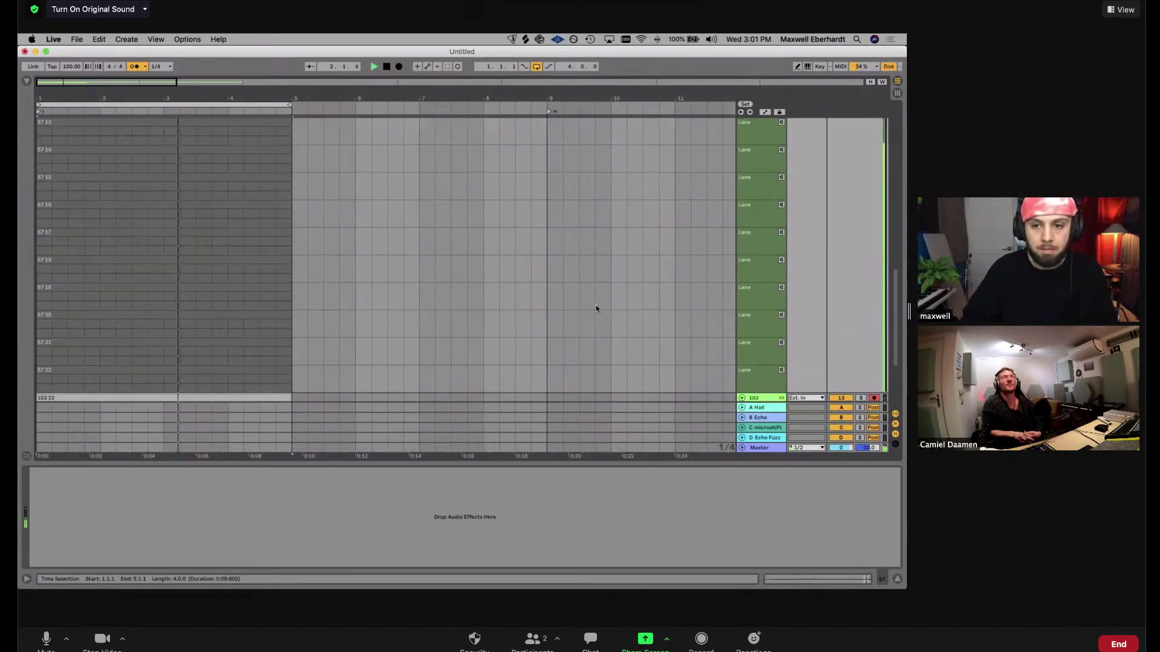
{"action": "left_click", "coordinate": [782, 153]}
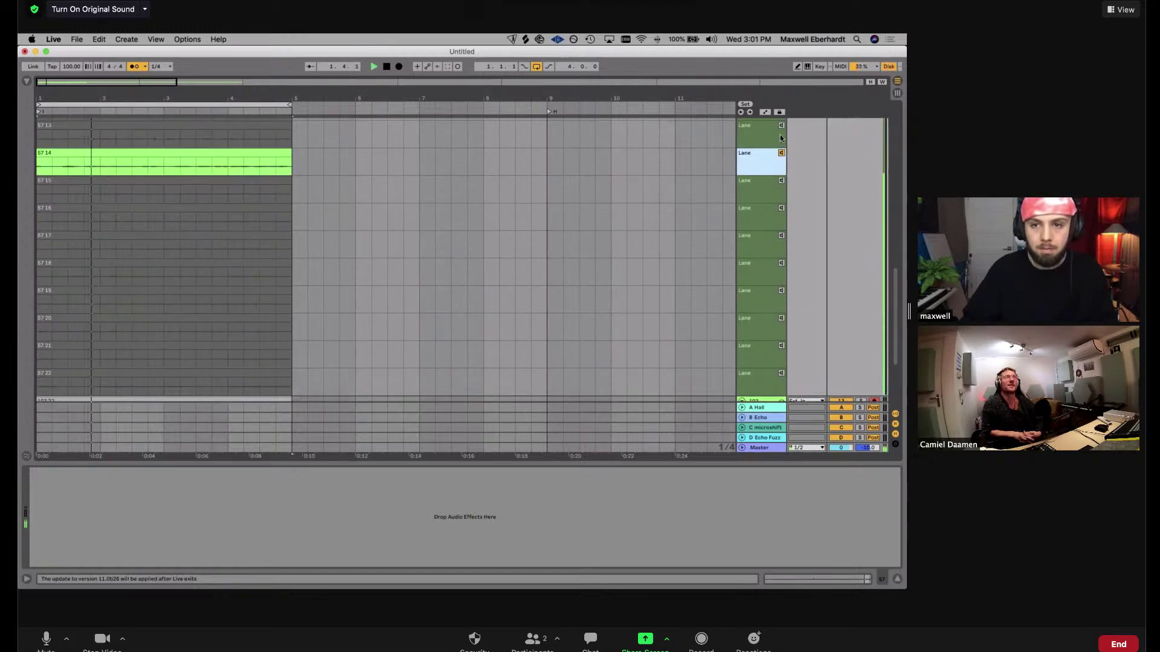
{"action": "left_click", "coordinate": [781, 127]}
{"action": "scroll", "coordinate": [779, 161], "scroll_direction": "up", "scroll_amount": 2}
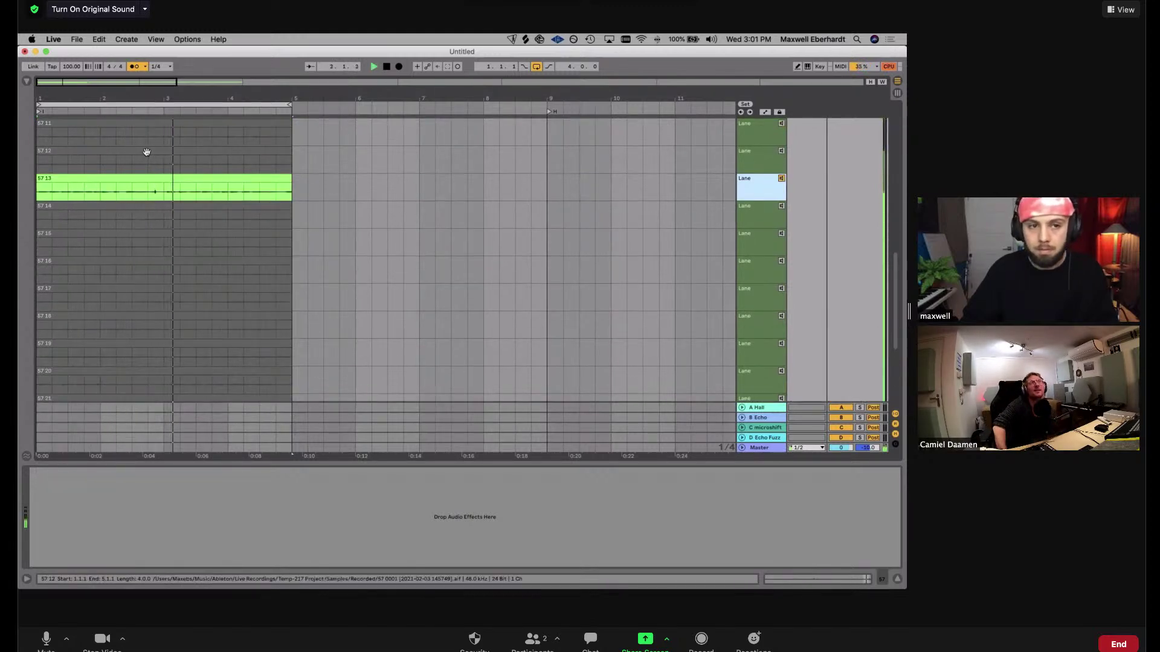
{"action": "scroll", "coordinate": [145, 261], "scroll_direction": "up", "scroll_amount": 5}
{"action": "scroll", "coordinate": [140, 259], "scroll_direction": "down", "scroll_amount": 7}
{"action": "scroll", "coordinate": [139, 258], "scroll_direction": "up", "scroll_amount": 2}
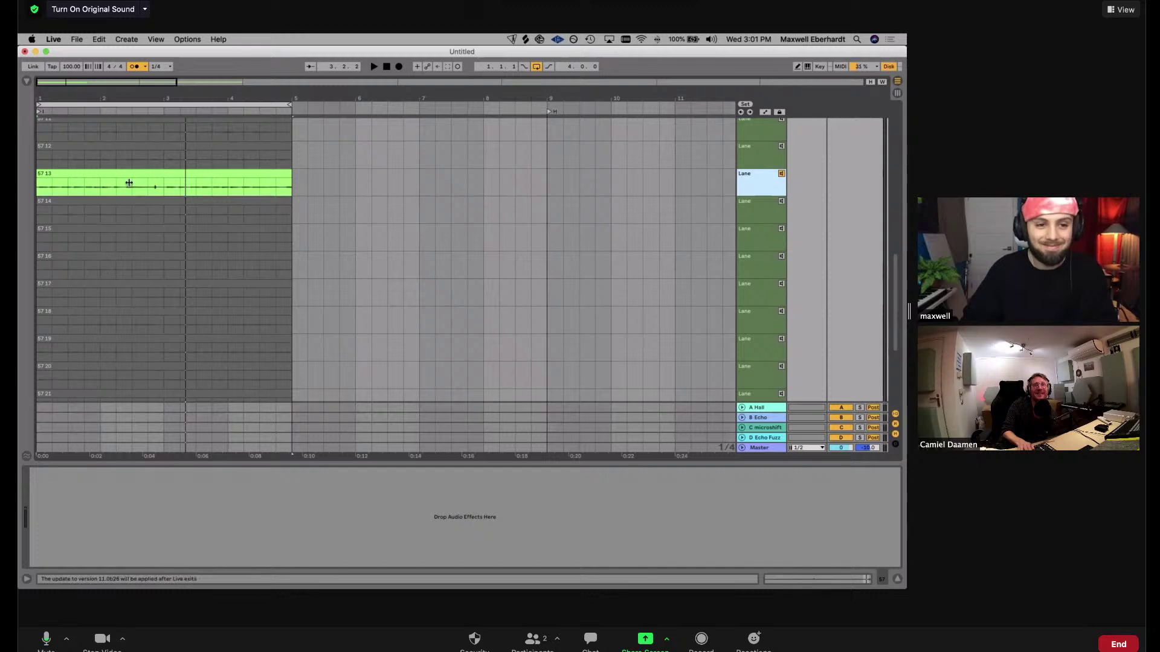
Select the very short opening section at 1.1.1 across all take lanes of the duplicated 57 track
{"action": "key", "text": "z"}
{"action": "scroll", "coordinate": [77, 260], "scroll_direction": "down", "scroll_amount": 3}
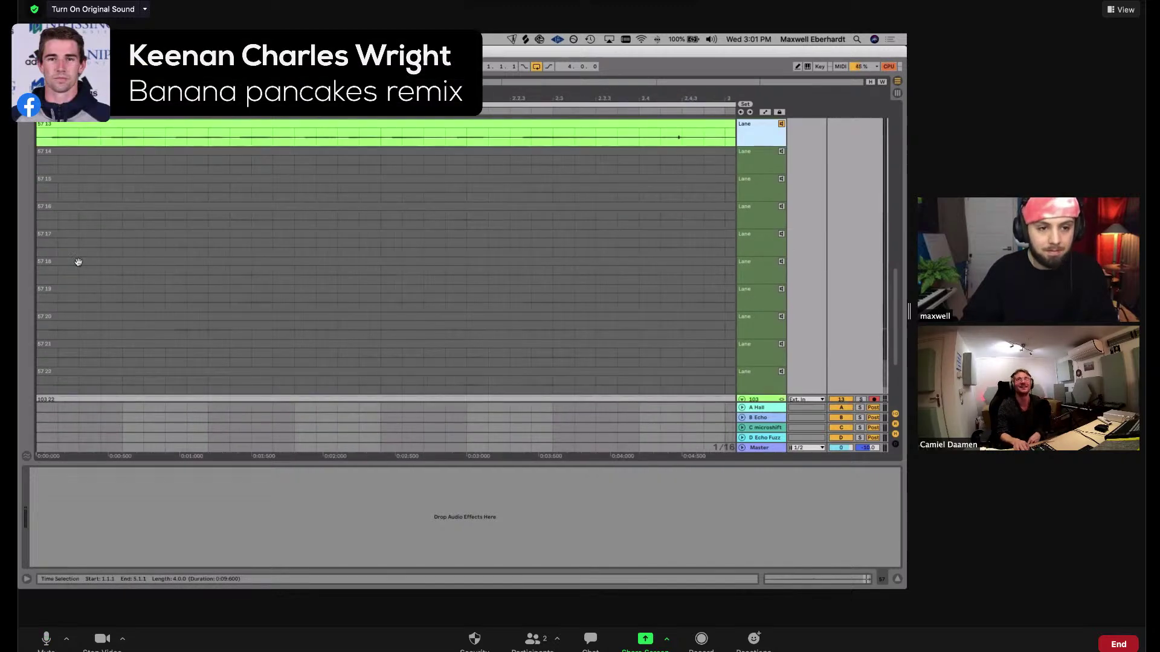
{"action": "scroll", "coordinate": [77, 290], "scroll_direction": "down", "scroll_amount": 3}
{"action": "left_click", "coordinate": [53, 311]}
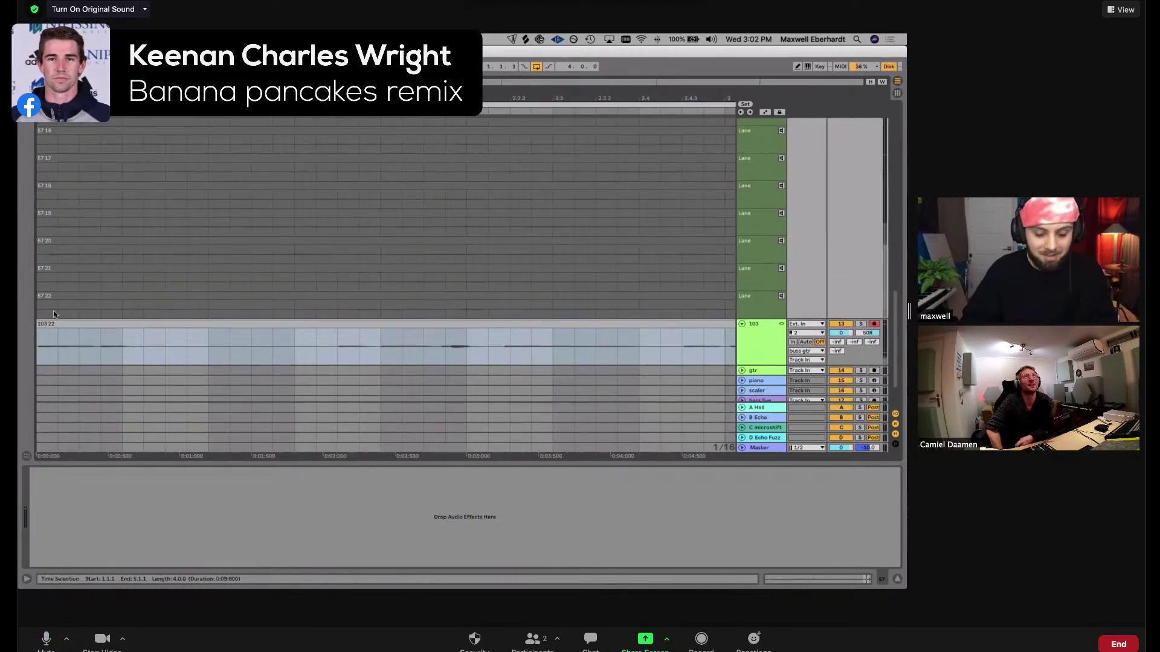
{"action": "scroll", "coordinate": [55, 374], "scroll_direction": "up", "scroll_amount": 4}
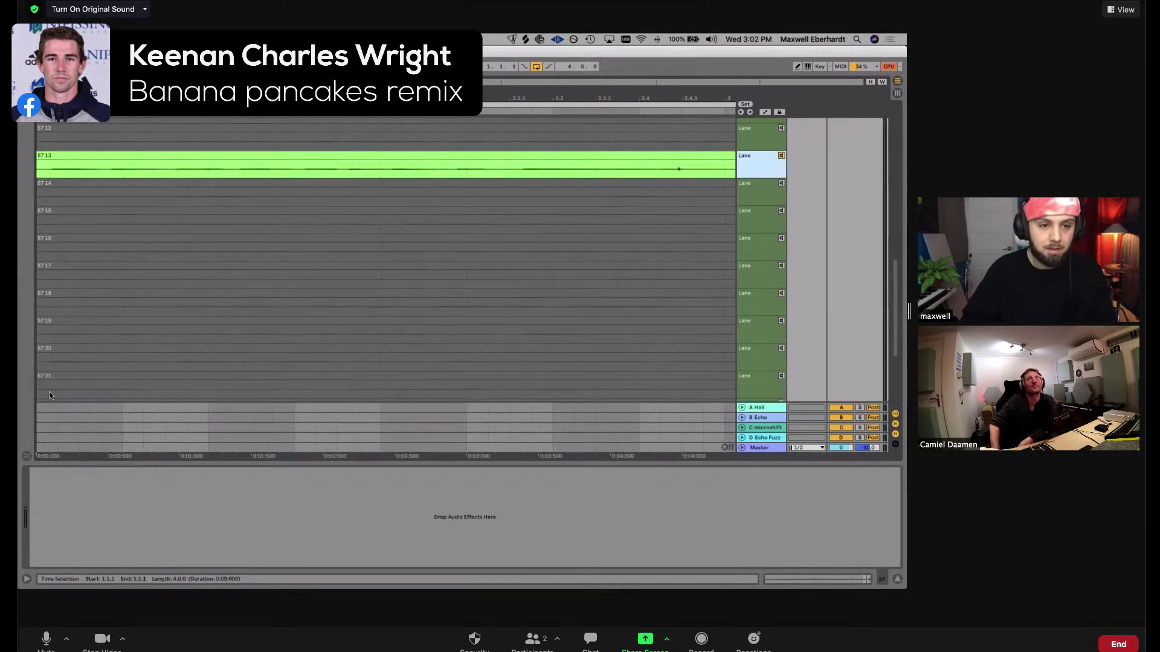
{"action": "left_click_drag", "start_coordinate": [49, 395], "coordinate": [34, 179]}
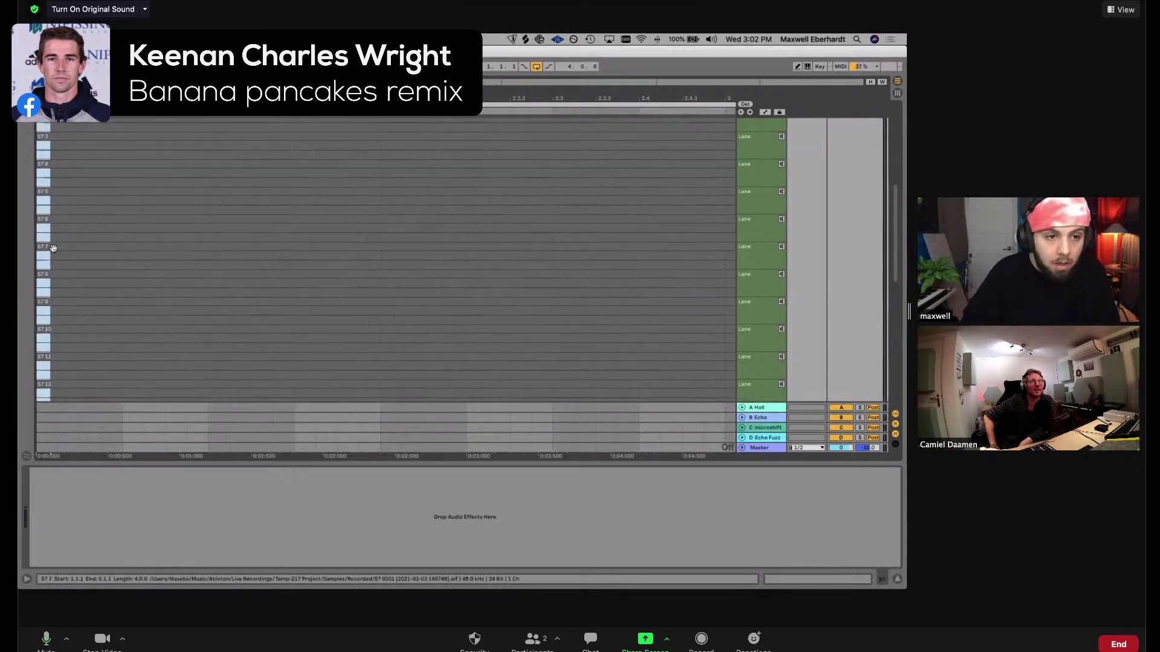
Hide the empty device view to make more room for checking the selected openings of the take lanes
{"action": "scroll", "coordinate": [54, 245], "scroll_direction": "up", "scroll_amount": 1}
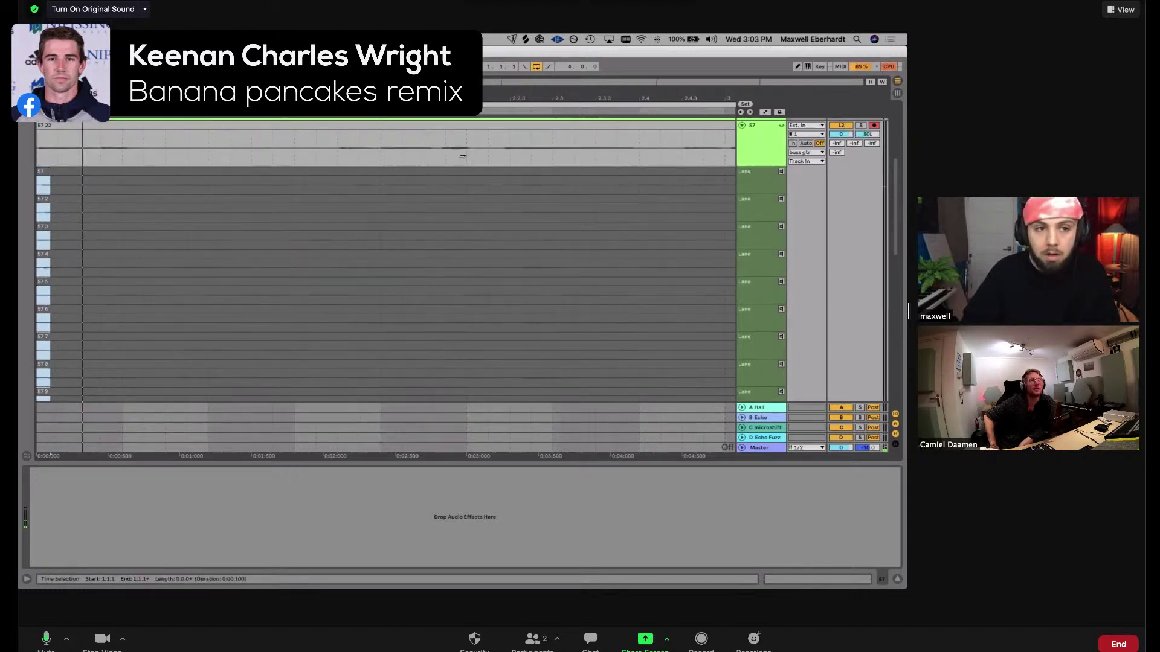
{"action": "key", "text": "Up"}
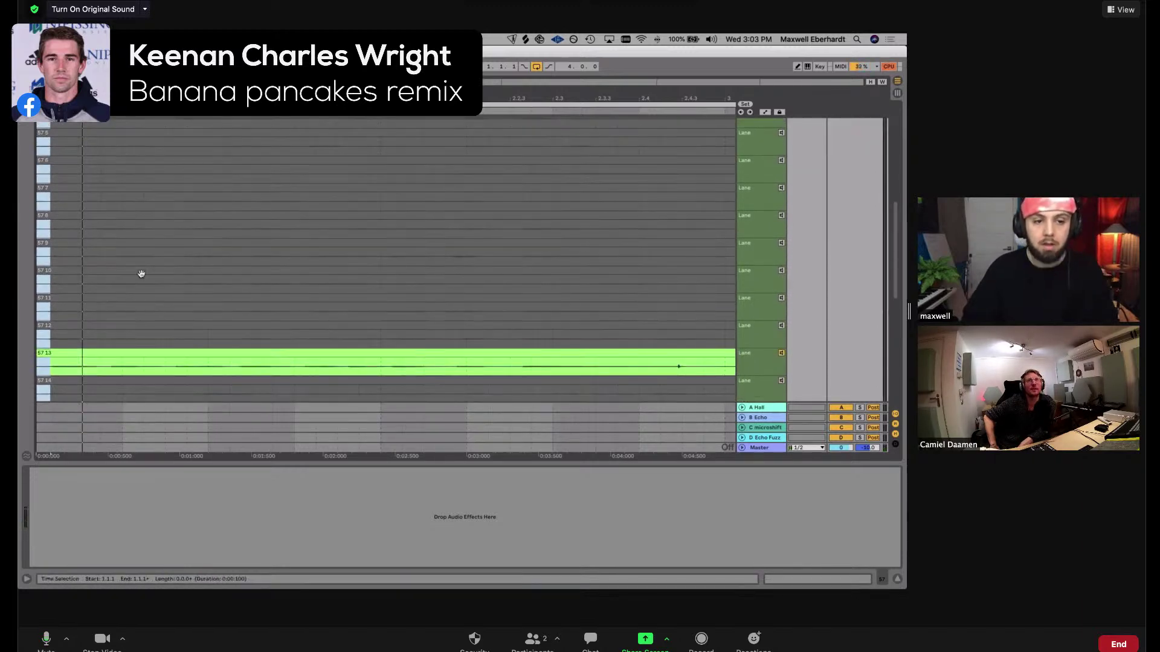
{"action": "left_click", "coordinate": [898, 580]}
{"action": "scroll", "coordinate": [181, 417], "scroll_direction": "up", "scroll_amount": 2}
{"action": "scroll", "coordinate": [156, 419], "scroll_direction": "down", "scroll_amount": 5}
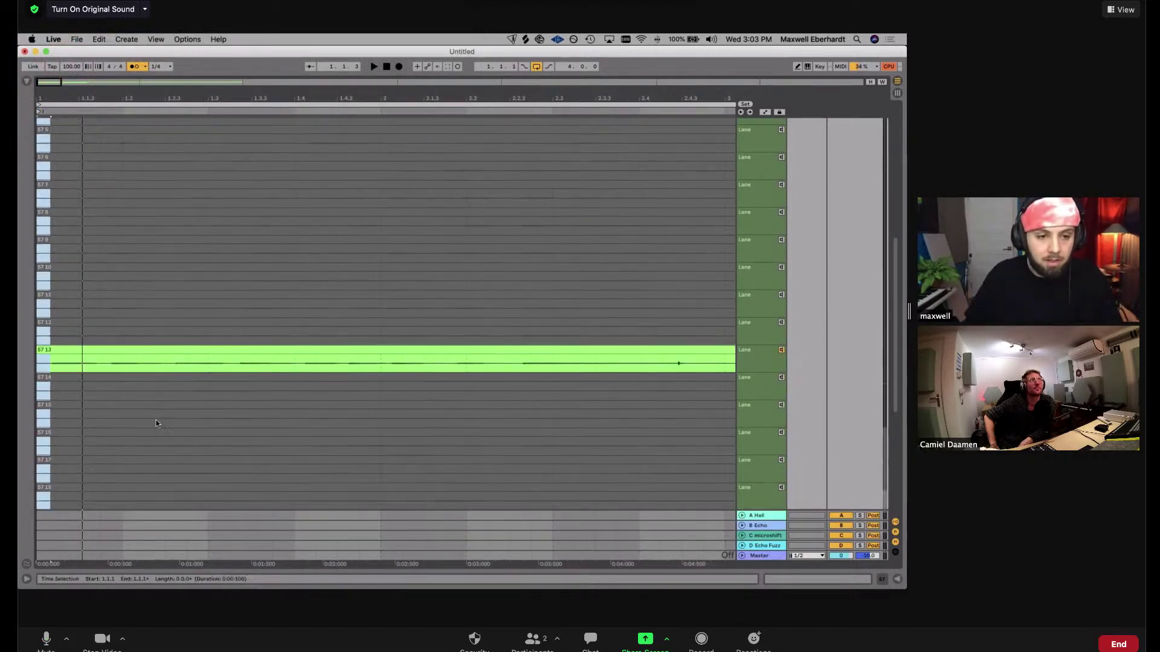
Select the 57 22 clip on the duplicated 57 track and briefly play the start of the loop
{"action": "scroll", "coordinate": [156, 419], "scroll_direction": "up", "scroll_amount": 10}
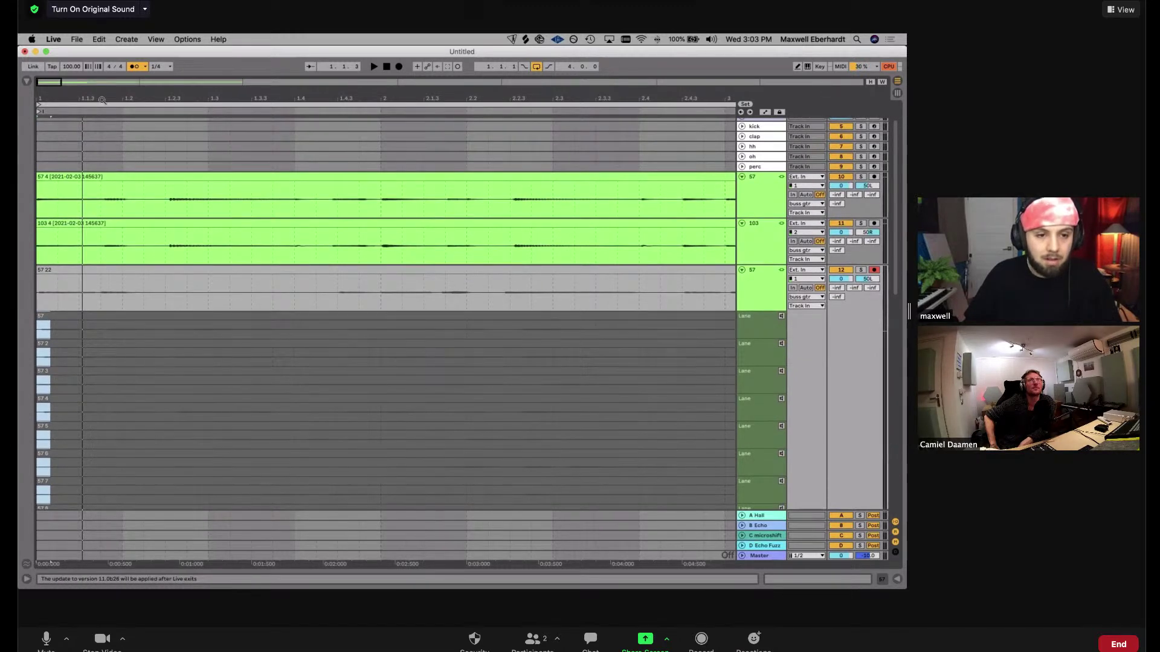
{"action": "scroll", "coordinate": [385, 338], "scroll_direction": "down", "scroll_amount": 5}
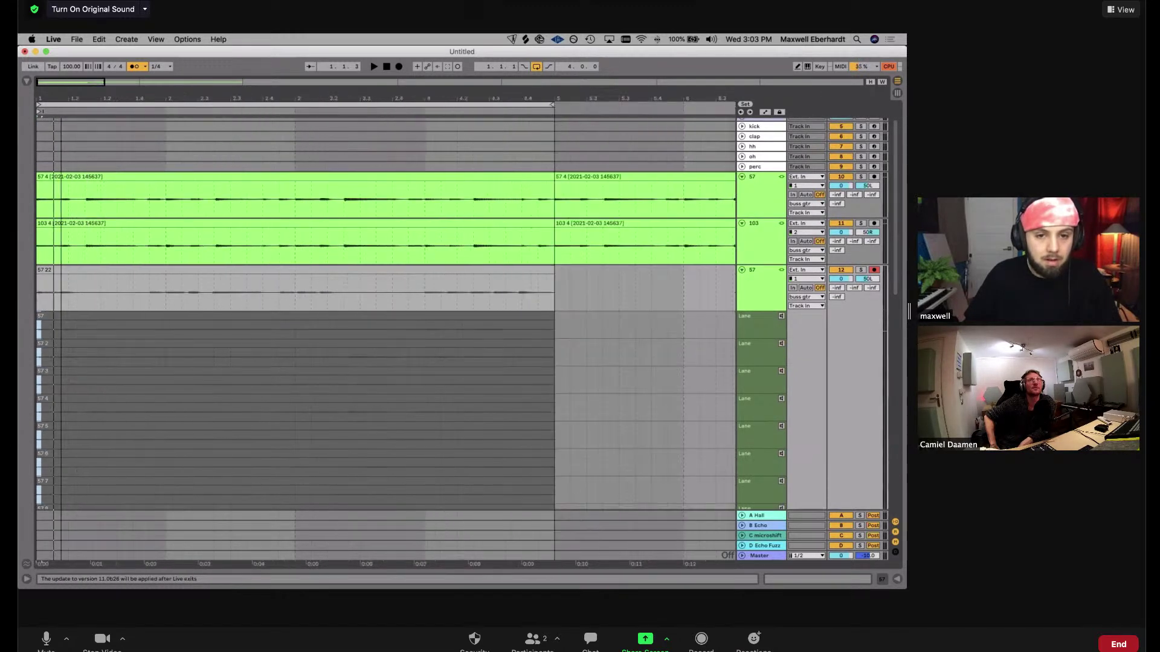
{"action": "left_click", "coordinate": [121, 324]}
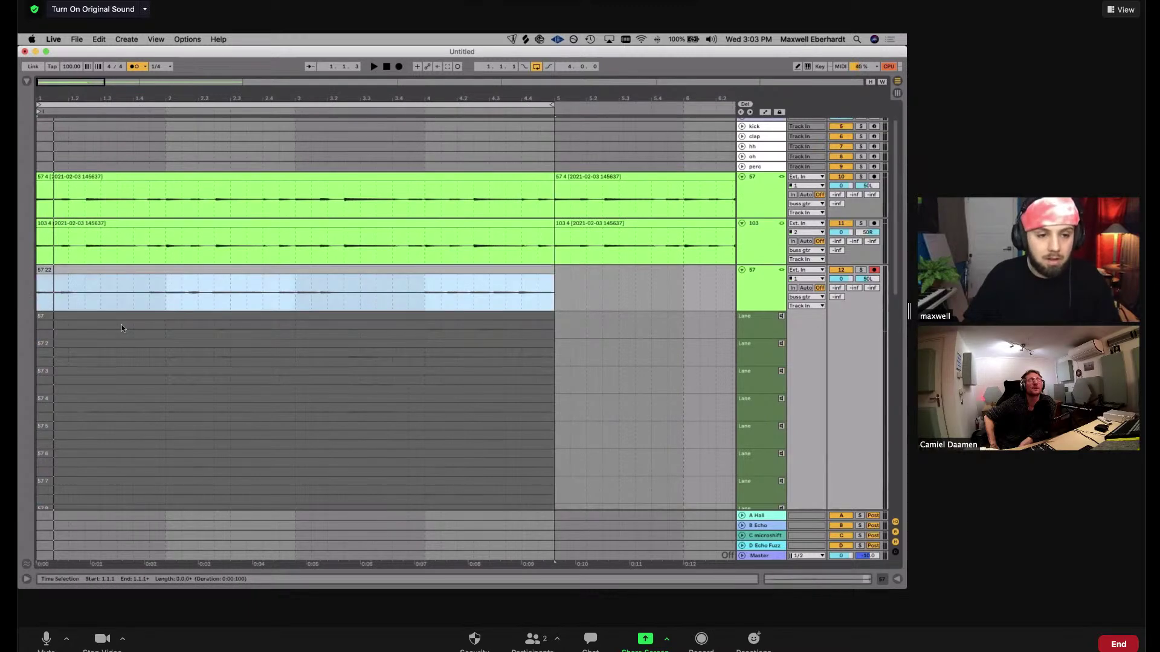
{"action": "scroll", "coordinate": [121, 324], "scroll_direction": "down", "scroll_amount": 5}
{"action": "scroll", "coordinate": [122, 325], "scroll_direction": "up", "scroll_amount": 5}
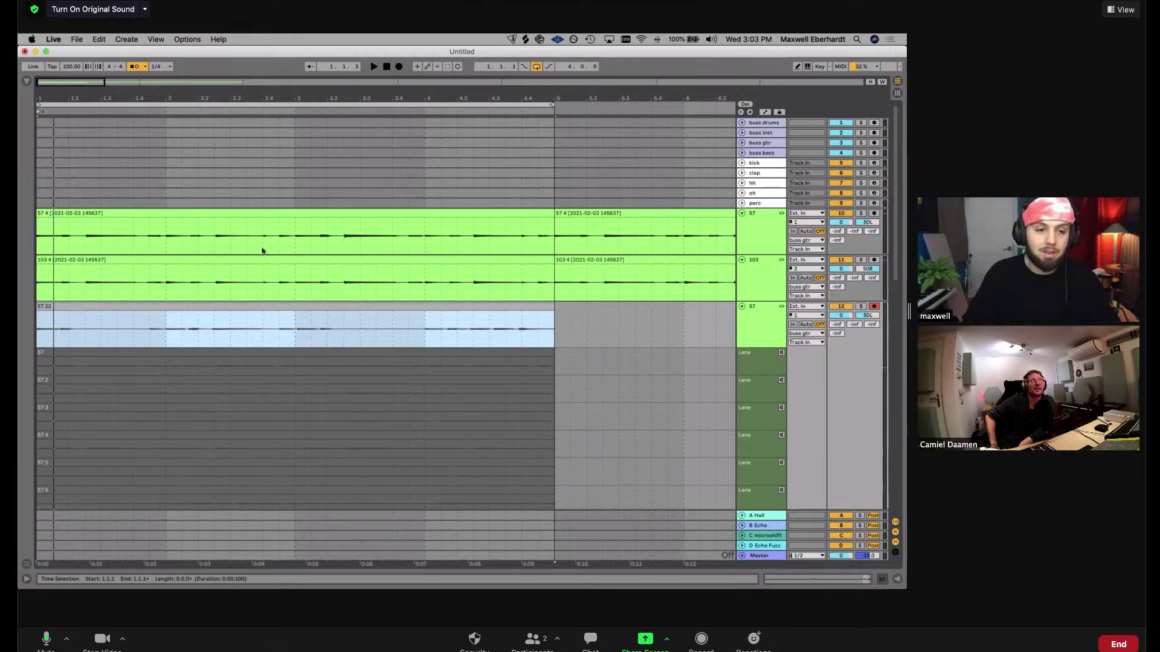
{"action": "left_click_drag", "start_coordinate": [52, 95], "coordinate": [52, 46]}
{"action": "left_click", "coordinate": [97, 308]}
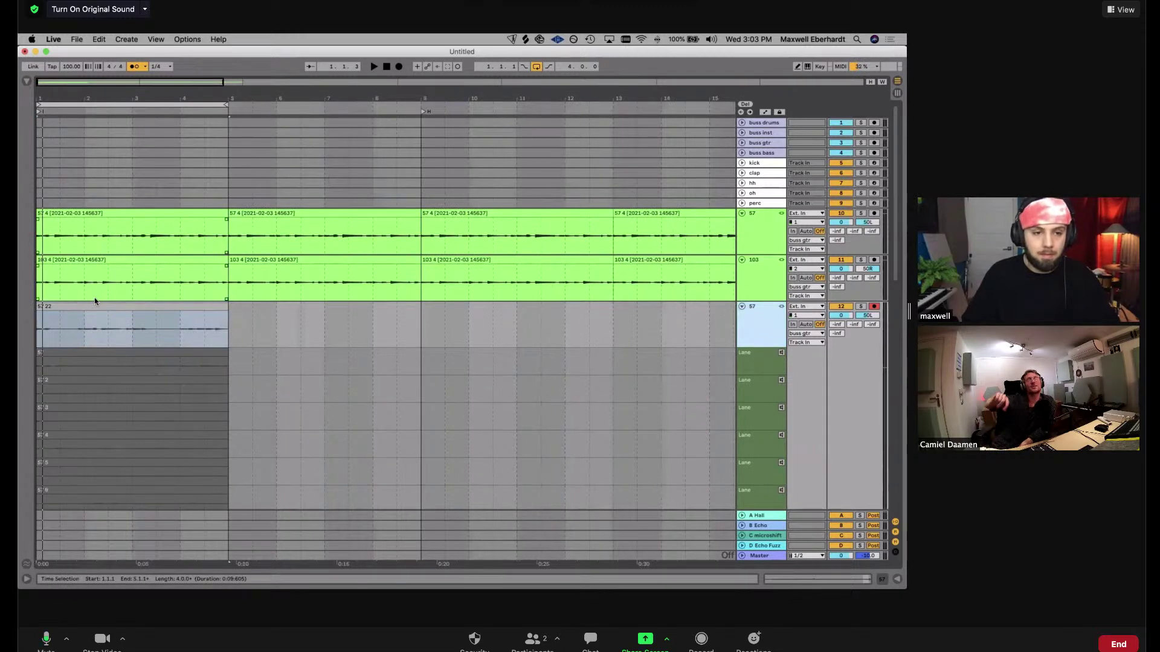
{"action": "key", "text": "space"}
{"action": "key", "text": "space"}
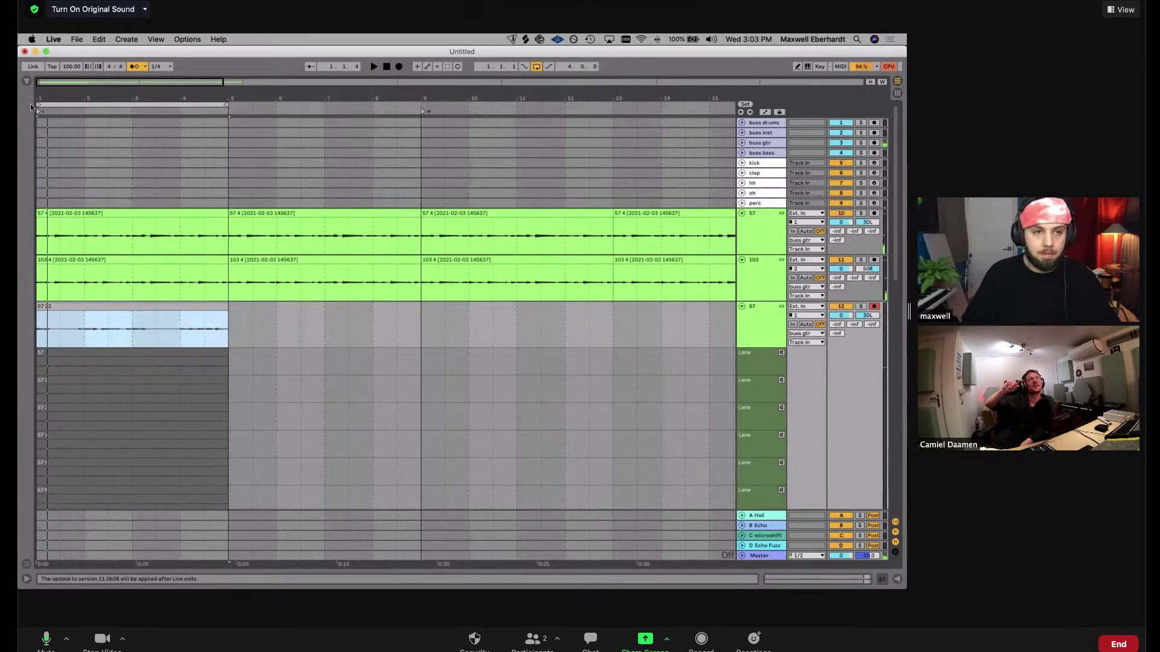
Inspect the openings of takes 57 2 and 57 up close against the original guitar layer
{"action": "left_click_drag", "start_coordinate": [51, 100], "coordinate": [52, 139]}
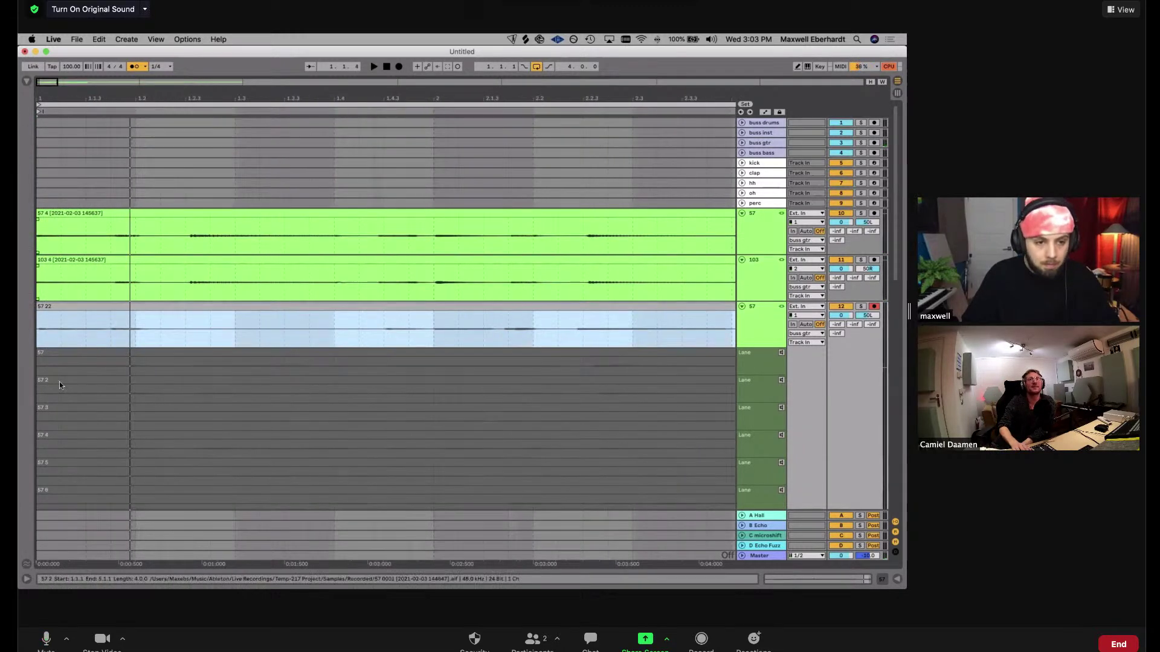
{"action": "left_click", "coordinate": [71, 351]}
{"action": "left_click", "coordinate": [67, 379]}
{"action": "scroll", "coordinate": [57, 361], "scroll_direction": "down", "scroll_amount": 3}
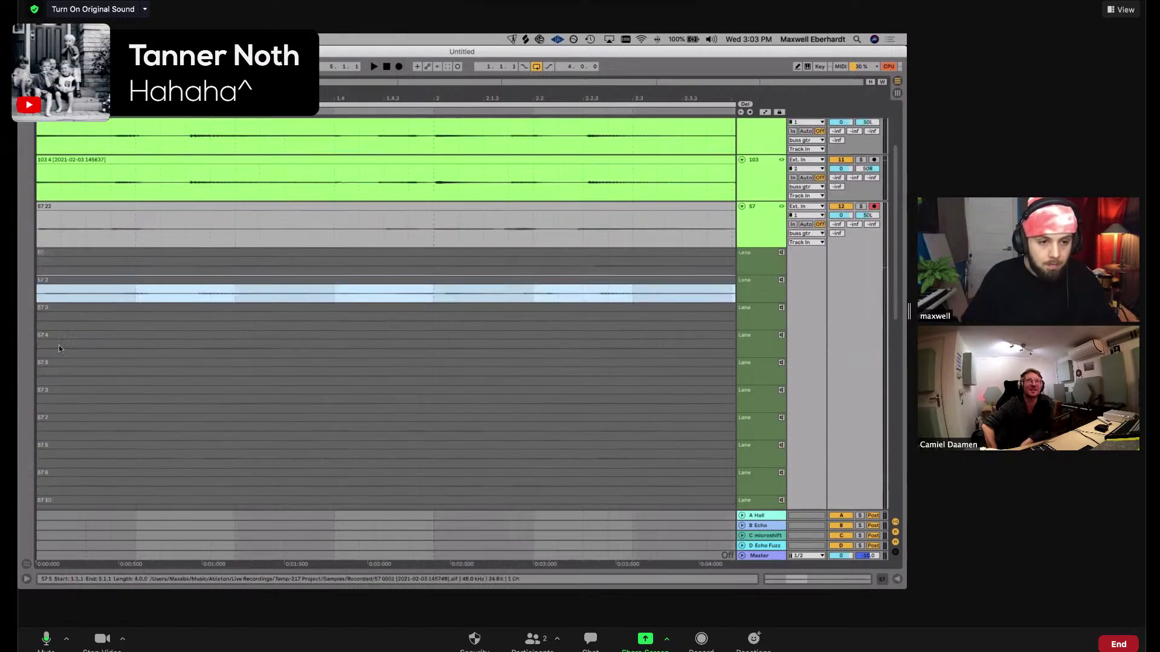
{"action": "left_click", "coordinate": [58, 214]}
{"action": "left_click", "coordinate": [49, 267]}
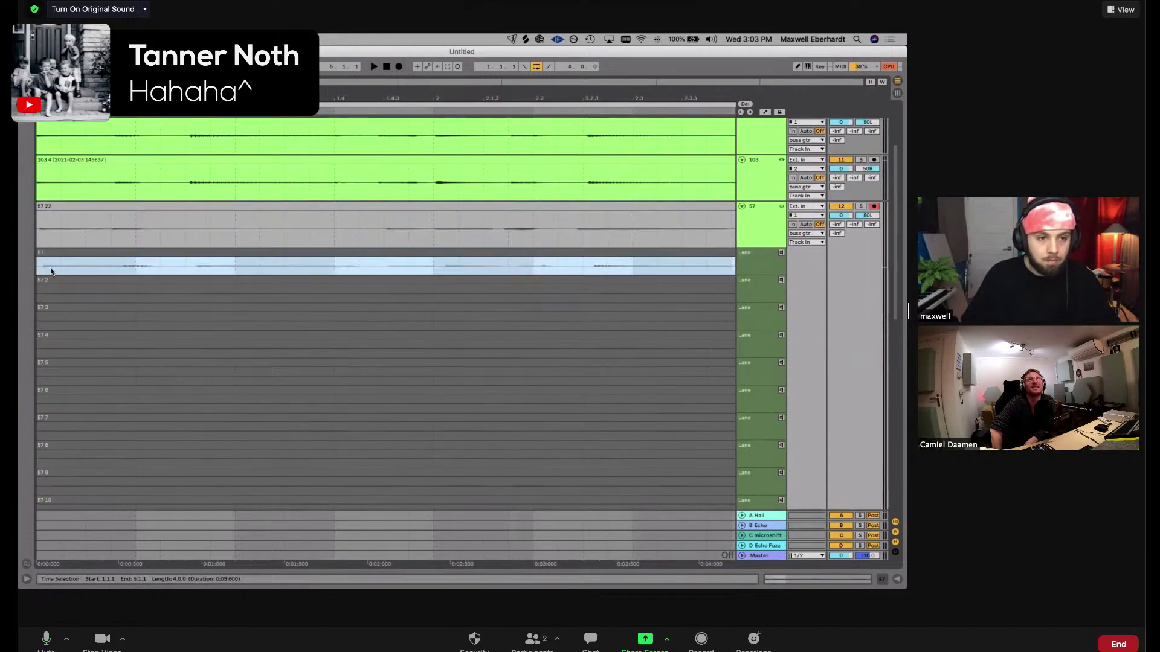
Make take 57 8 the active lane, audition it in the loop and stop playback
{"action": "scroll", "coordinate": [51, 274], "scroll_direction": "down", "scroll_amount": 2}
{"action": "scroll", "coordinate": [51, 284], "scroll_direction": "down", "scroll_amount": 3}
{"action": "left_click", "coordinate": [80, 299]}
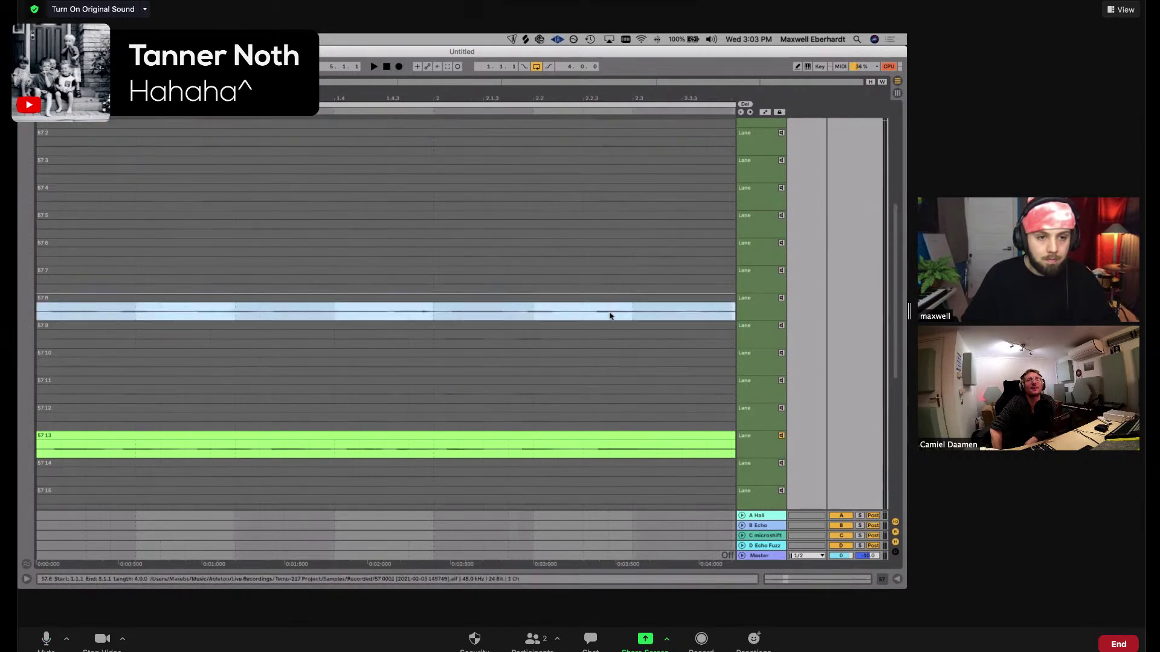
{"action": "left_click", "coordinate": [779, 299]}
{"action": "key", "text": "space"}
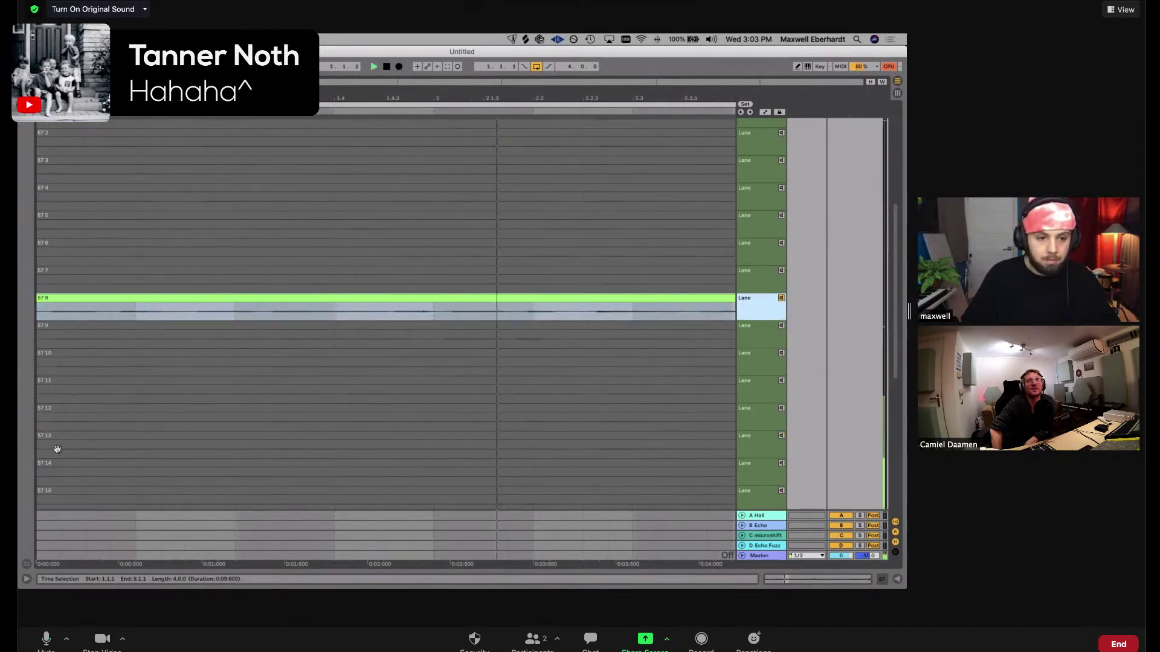
{"action": "scroll", "coordinate": [57, 448], "scroll_direction": "down", "scroll_amount": 4}
{"action": "scroll", "coordinate": [56, 453], "scroll_direction": "down", "scroll_amount": 4}
{"action": "key", "text": "space"}
Remove the very short opening from takes 57 8 to 57 22 and shift the trimmed takes to start at 1.1.1
{"action": "scroll", "coordinate": [56, 450], "scroll_direction": "up", "scroll_amount": 4}
{"action": "left_click_drag", "start_coordinate": [46, 200], "coordinate": [42, 284]}
{"action": "left_click_drag", "start_coordinate": [44, 487], "coordinate": [56, 159]}
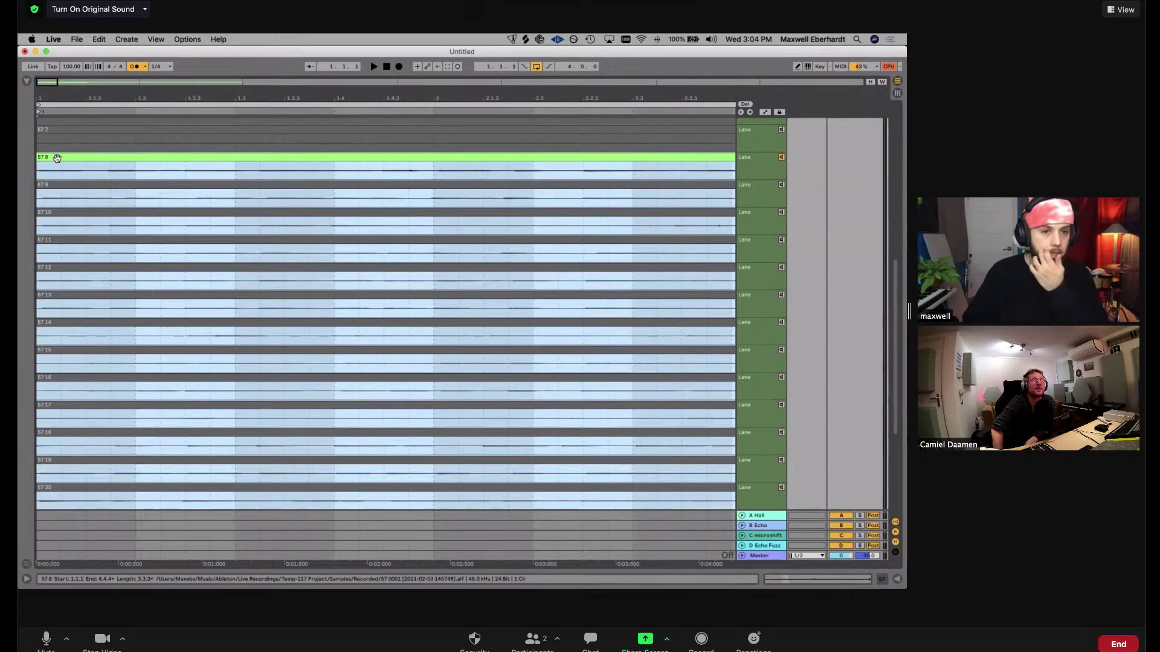
Play the shifted 57 takes briefly in the loop, stop, and undo moving them
{"action": "key", "text": "space"}
{"action": "scroll", "coordinate": [662, 185], "scroll_direction": "up", "scroll_amount": 2}
{"action": "scroll", "coordinate": [352, 275], "scroll_direction": "down", "scroll_amount": 5}
{"action": "scroll", "coordinate": [288, 282], "scroll_direction": "up", "scroll_amount": 2}
{"action": "key", "text": "space"}
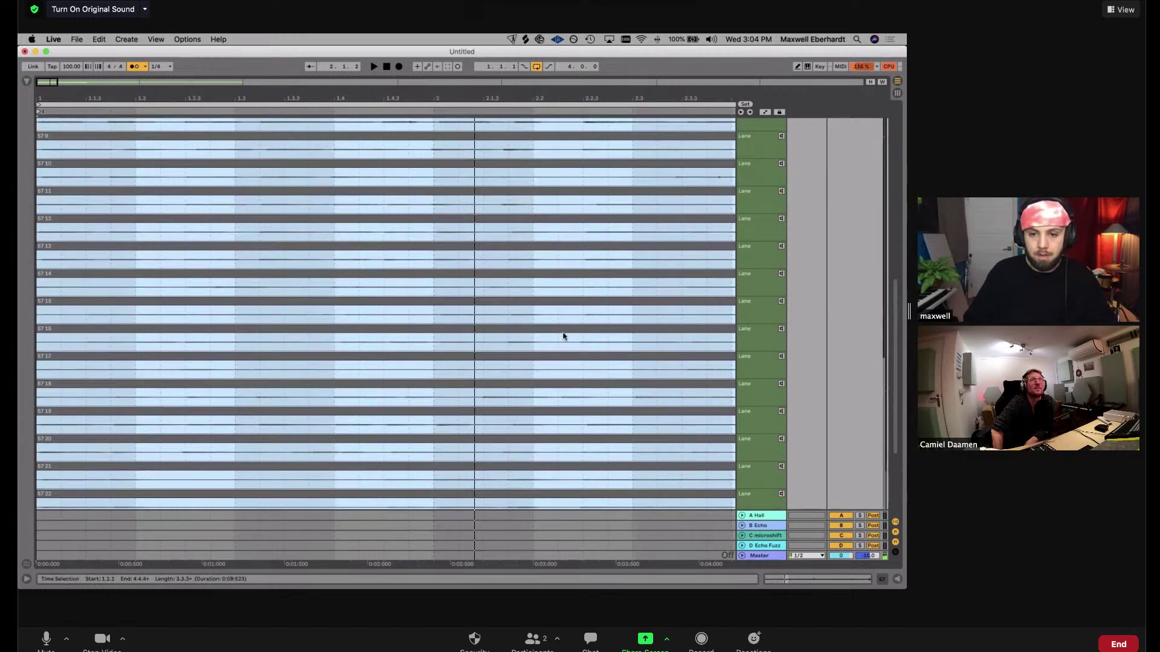
{"action": "scroll", "coordinate": [204, 288], "scroll_direction": "down", "scroll_amount": 5}
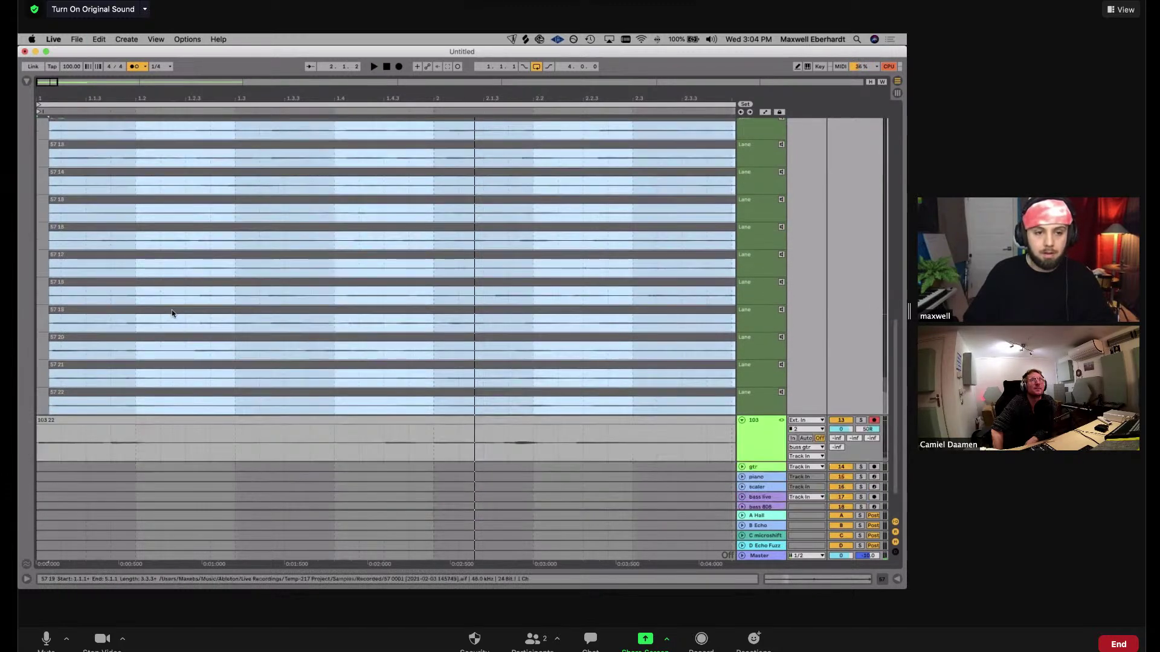
{"action": "scroll", "coordinate": [643, 380], "scroll_direction": "down", "scroll_amount": 1}
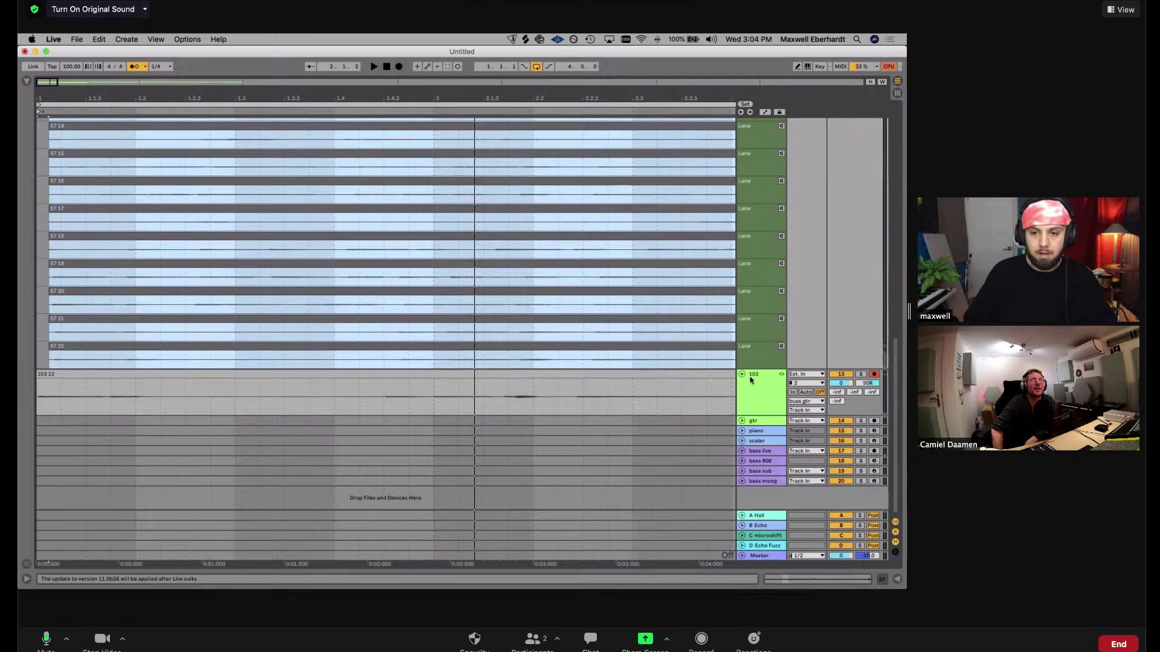
Select the duplicated 103 track and show its take lanes
{"action": "left_click", "coordinate": [751, 380]}
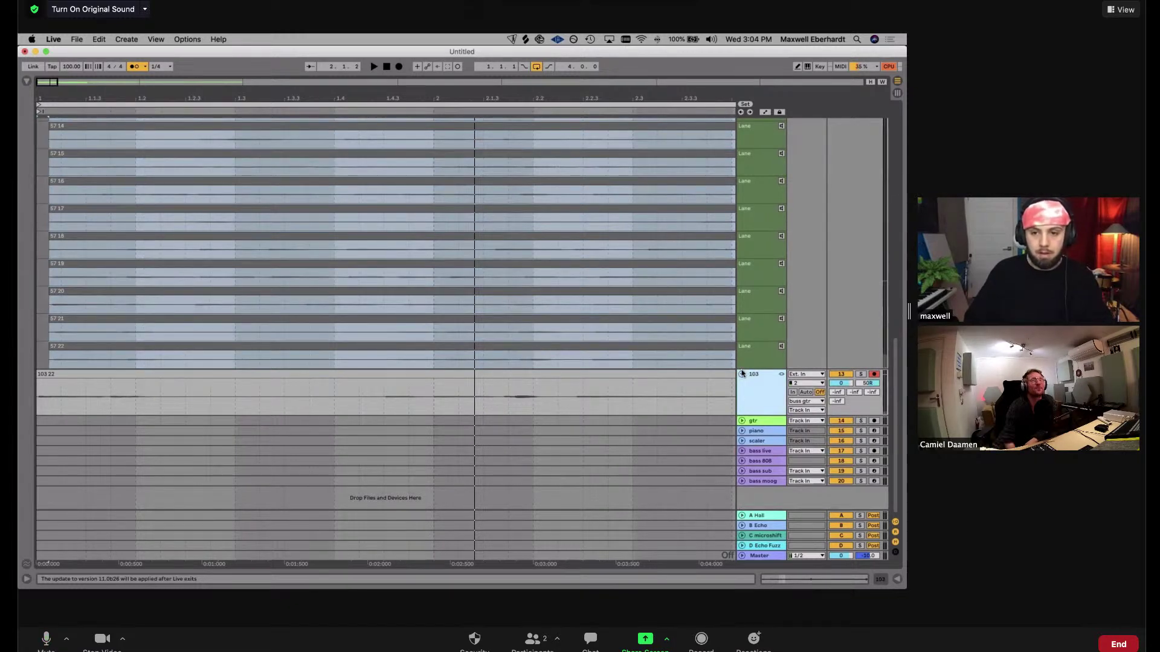
{"action": "scroll", "coordinate": [755, 375], "scroll_direction": "up", "scroll_amount": 6}
{"action": "left_click", "coordinate": [760, 372]}
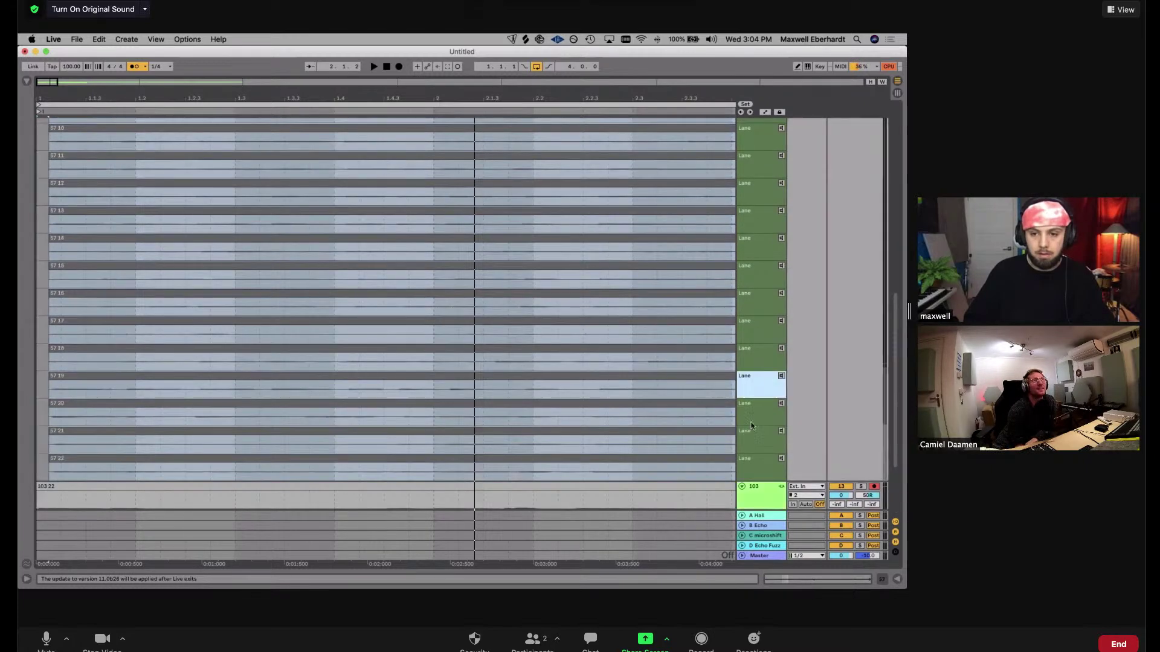
{"action": "left_click", "coordinate": [767, 492]}
{"action": "scroll", "coordinate": [767, 491], "scroll_direction": "down", "scroll_amount": 4}
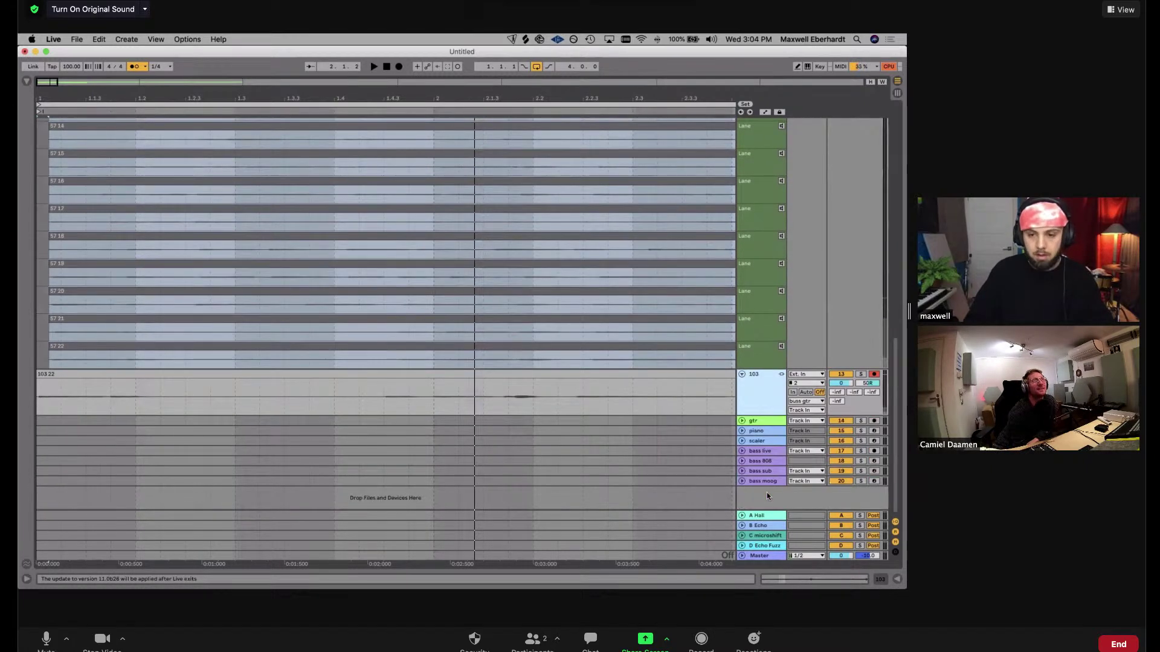
{"action": "key", "text": "super+alt+u"}
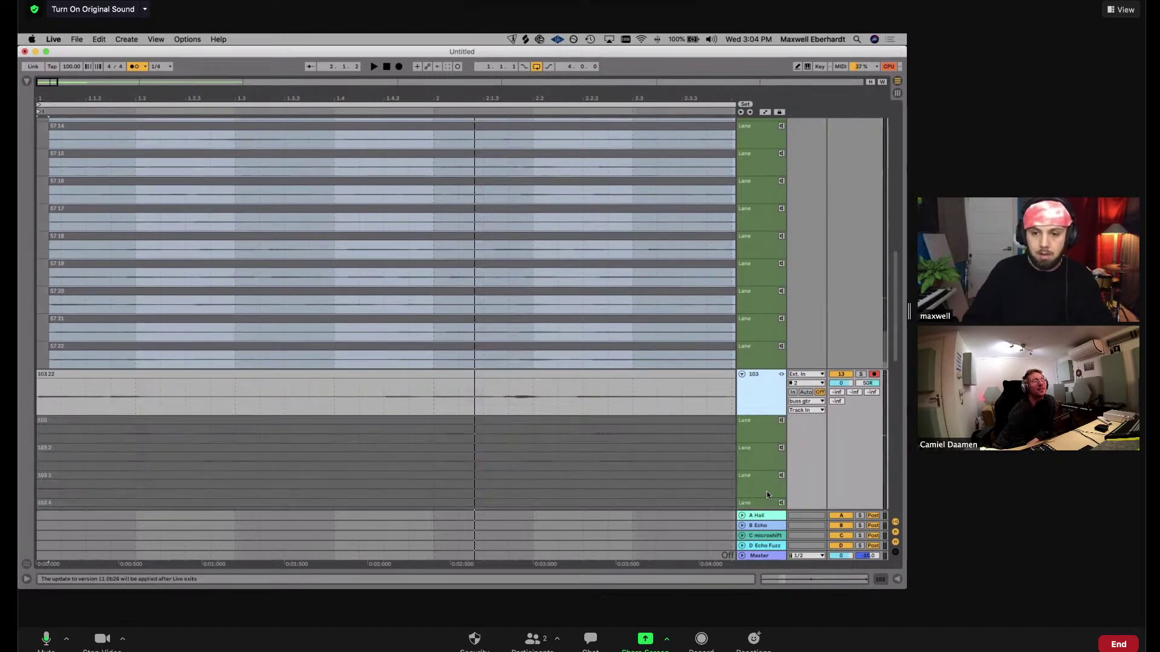
Undo the removal of the short openings from the 57 takes
{"action": "left_click", "coordinate": [42, 354]}
{"action": "scroll", "coordinate": [53, 305], "scroll_direction": "up", "scroll_amount": 1}
{"action": "scroll", "coordinate": [53, 305], "scroll_direction": "up", "scroll_amount": 3}
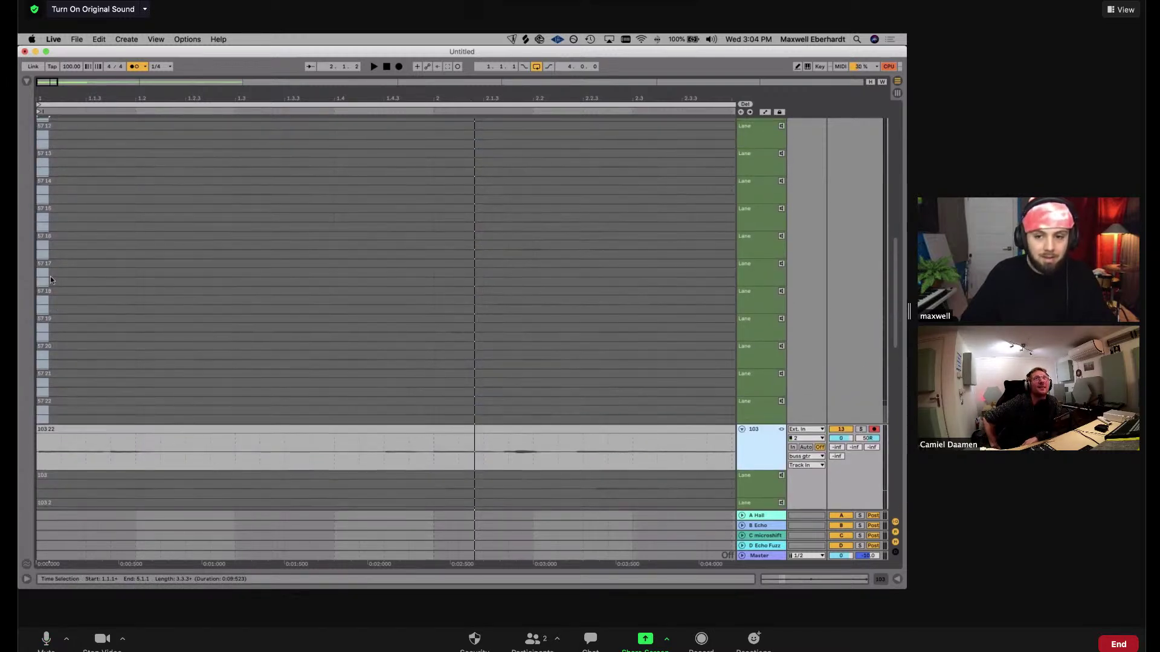
{"action": "scroll", "coordinate": [50, 276], "scroll_direction": "up", "scroll_amount": 10}
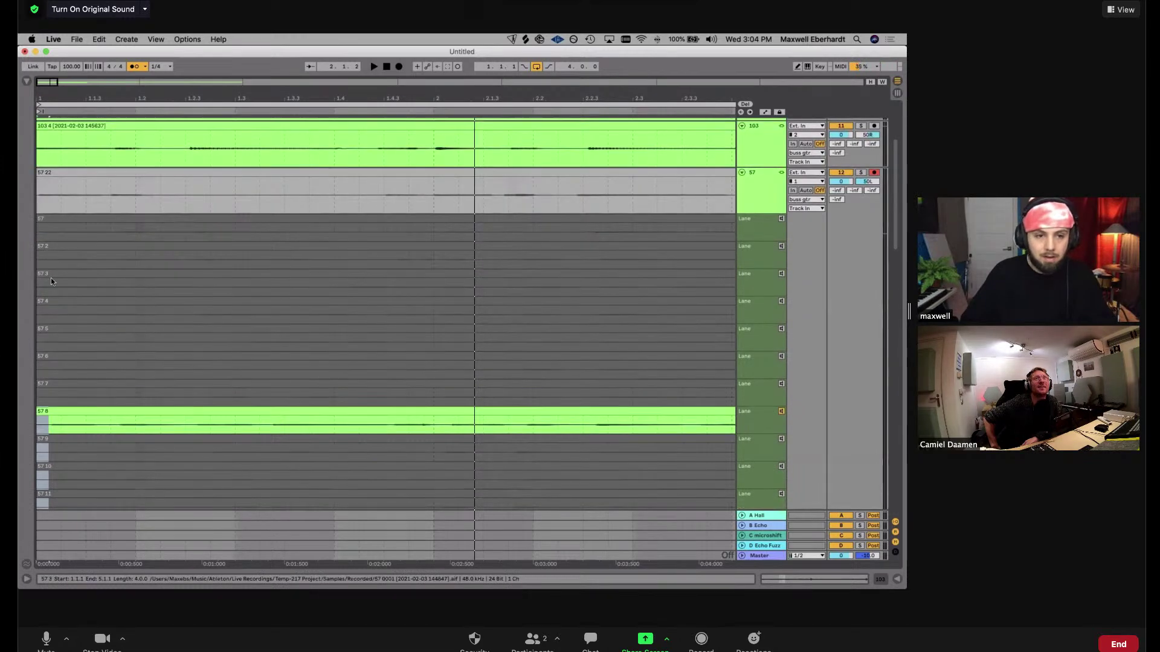
Select the very short opening at 1.1.1 across all lanes of the duplicated 57 and 103 tracks and delete it
{"action": "left_click", "coordinate": [49, 430]}
{"action": "left_click", "coordinate": [49, 430]}
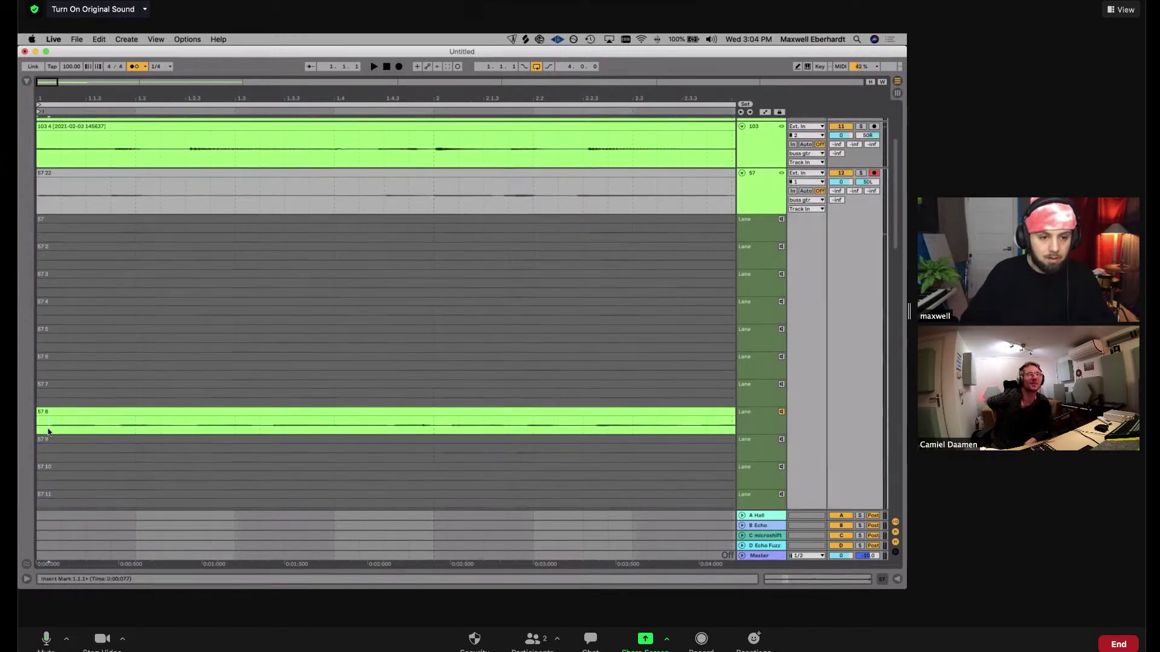
{"action": "left_click_drag", "start_coordinate": [48, 433], "coordinate": [42, 559]}
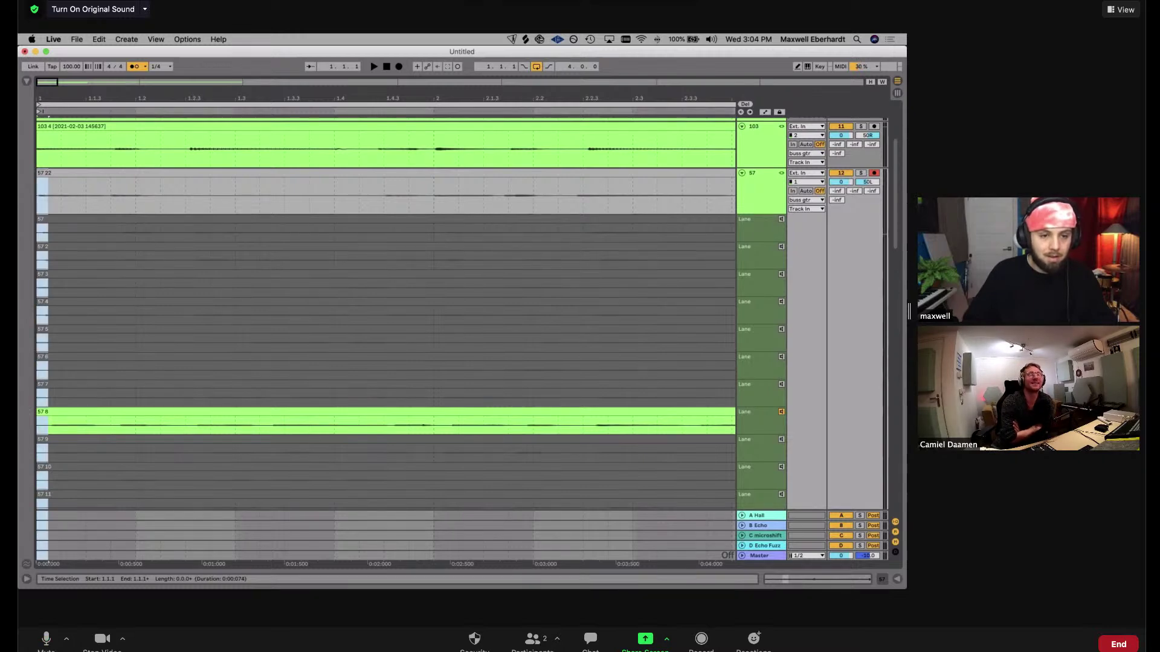
{"action": "scroll", "coordinate": [56, 473], "scroll_direction": "down", "scroll_amount": 15}
{"action": "scroll", "coordinate": [58, 470], "scroll_direction": "up", "scroll_amount": 5}
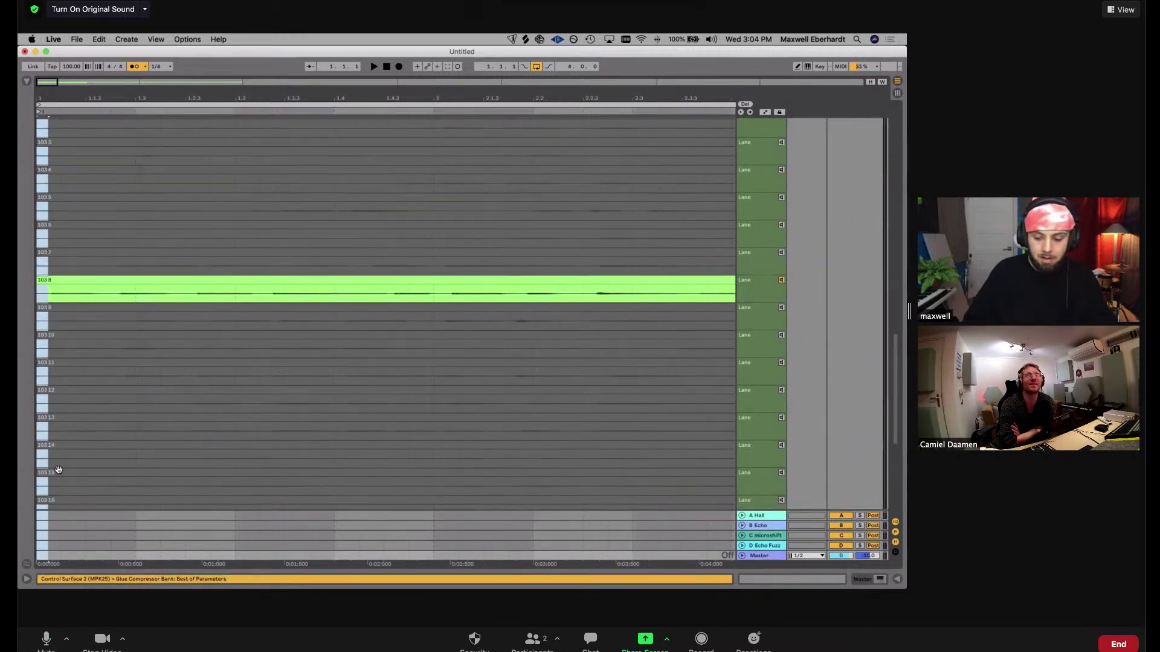
{"action": "scroll", "coordinate": [82, 157], "scroll_direction": "up", "scroll_amount": 3}
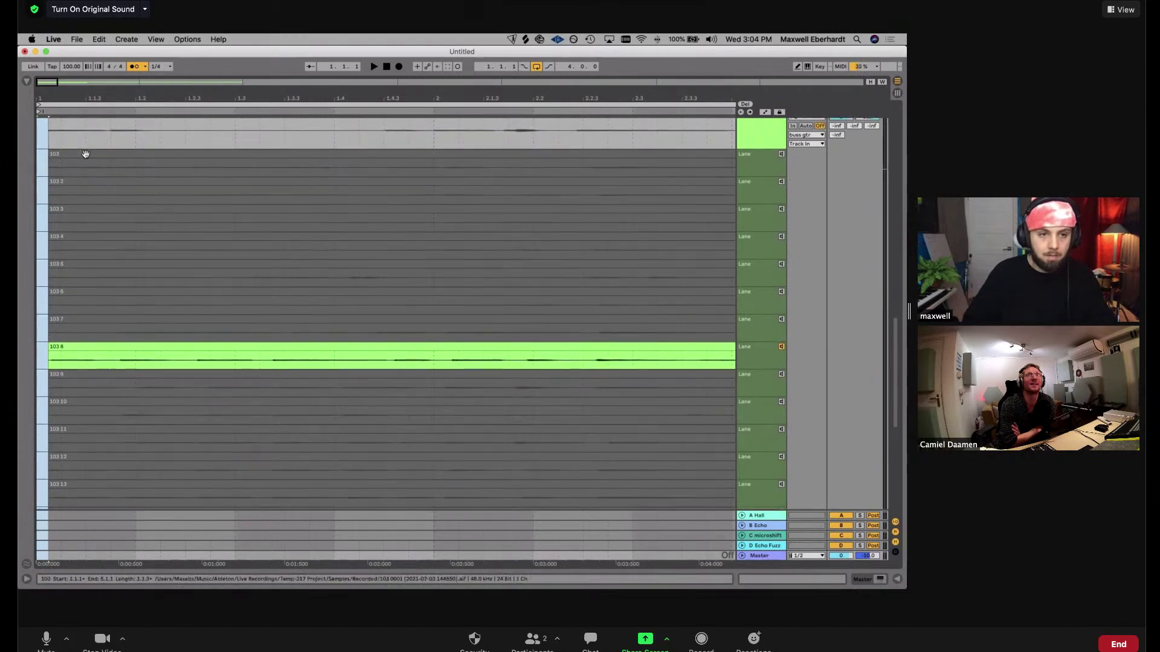
Select all trimmed clips on the duplicated 103 and 57 tracks and their take lanes, and shift them to start at 1.1.1
{"action": "left_click", "coordinate": [85, 154]}
{"action": "scroll", "coordinate": [85, 156], "scroll_direction": "up", "scroll_amount": 3}
{"action": "scroll", "coordinate": [102, 423], "scroll_direction": "down", "scroll_amount": 10}
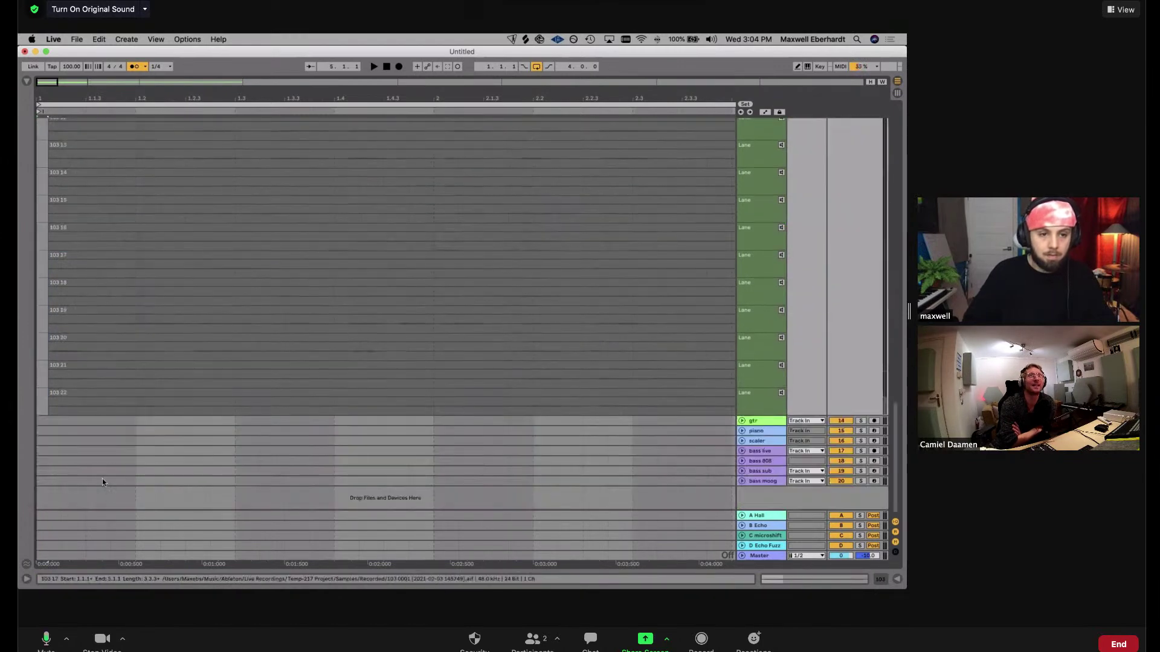
{"action": "left_click", "coordinate": [125, 397]}
{"action": "scroll", "coordinate": [124, 399], "scroll_direction": "up", "scroll_amount": 15}
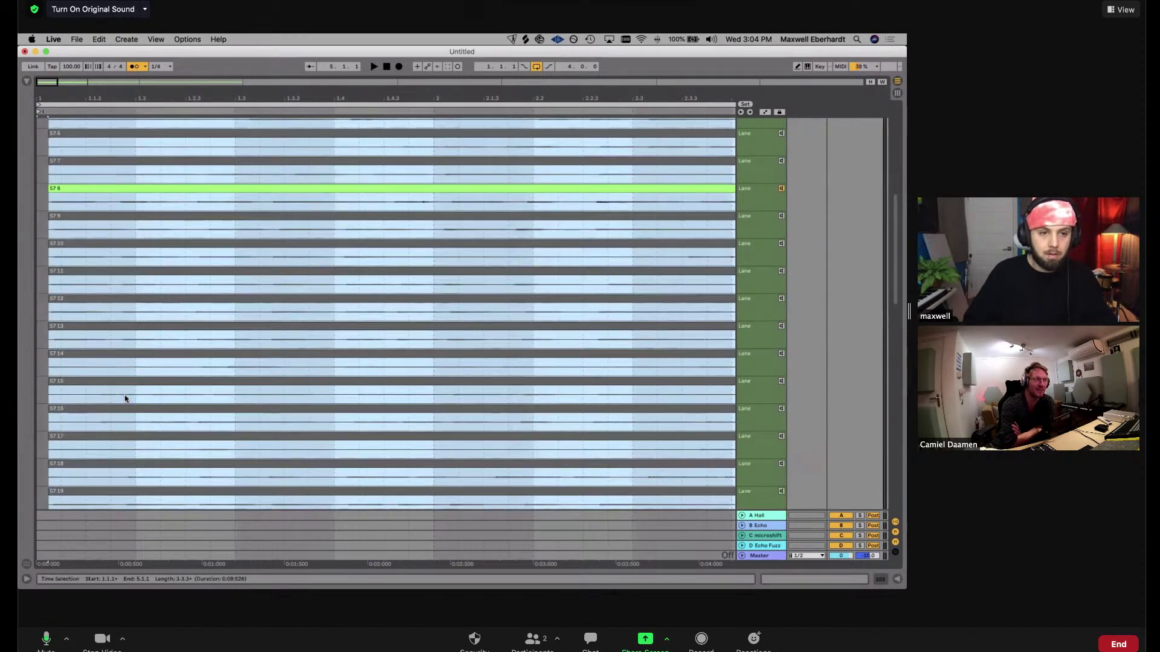
{"action": "left_click", "coordinate": [124, 397]}
{"action": "scroll", "coordinate": [125, 397], "scroll_direction": "up", "scroll_amount": 1}
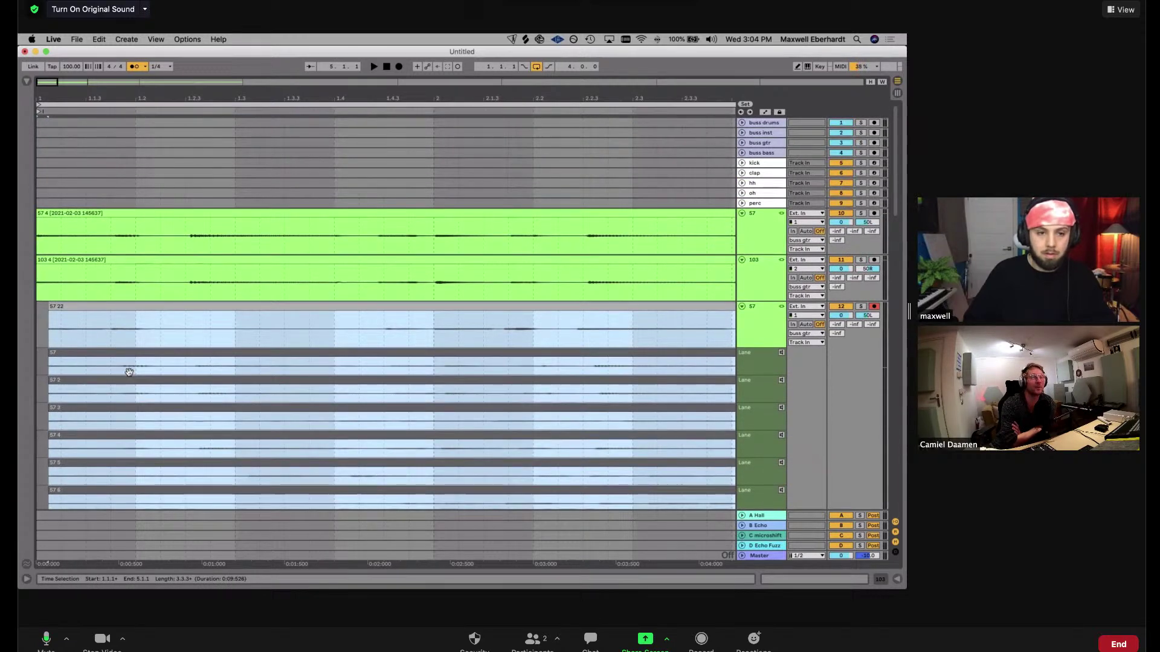
{"action": "left_click_drag", "start_coordinate": [114, 349], "coordinate": [89, 350]}
Play the loop and audition takes 57 9 and 57 10 against the original guitar layer
{"action": "scroll", "coordinate": [89, 349], "scroll_direction": "down", "scroll_amount": 4}
{"action": "key", "text": "space"}
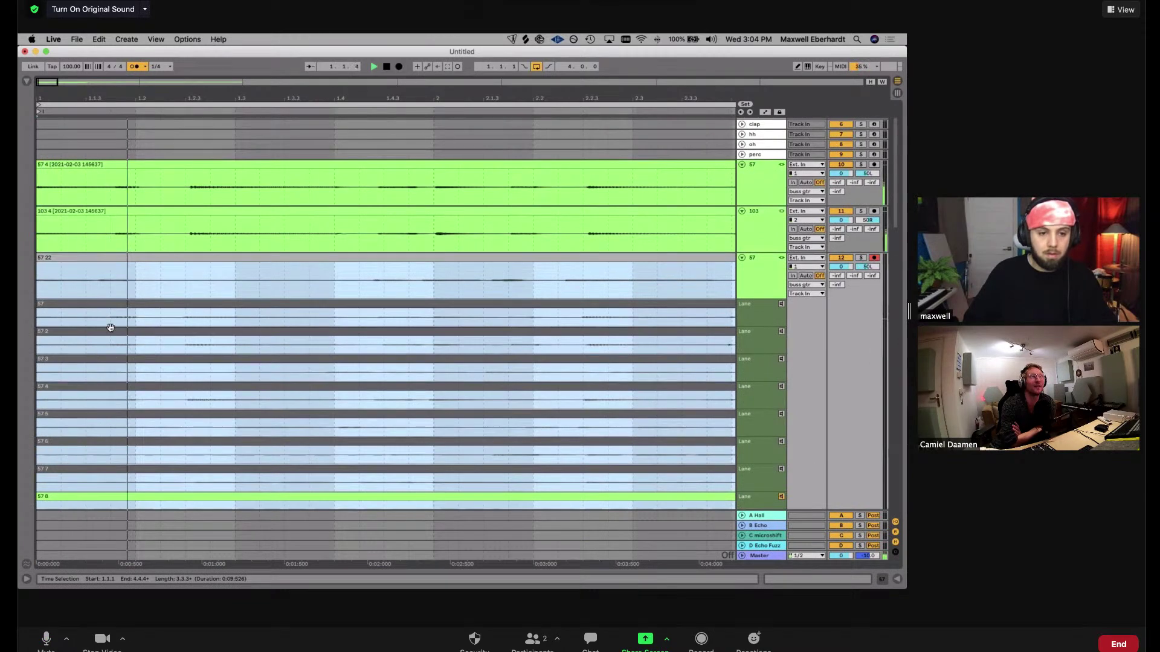
{"action": "scroll", "coordinate": [139, 361], "scroll_direction": "down", "scroll_amount": 4}
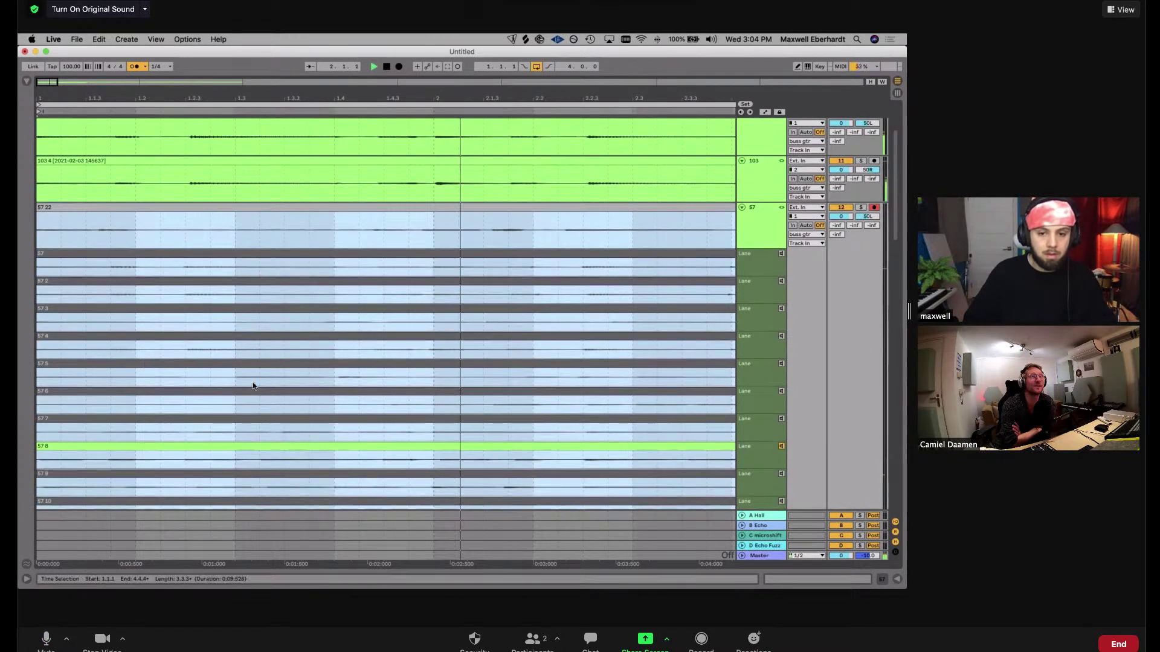
{"action": "scroll", "coordinate": [483, 429], "scroll_direction": "down", "scroll_amount": 1}
{"action": "left_click", "coordinate": [776, 475]}
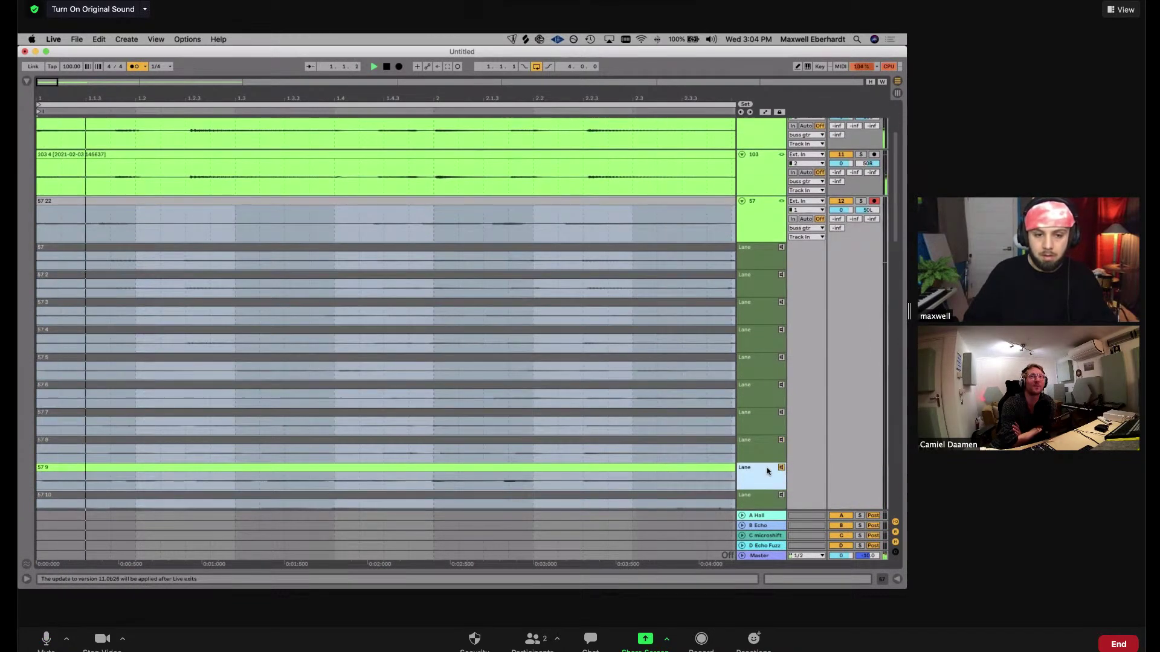
{"action": "scroll", "coordinate": [777, 473], "scroll_direction": "down", "scroll_amount": 1}
{"action": "left_click", "coordinate": [781, 485]}
{"action": "key", "text": "space"}
{"action": "key", "text": "space"}
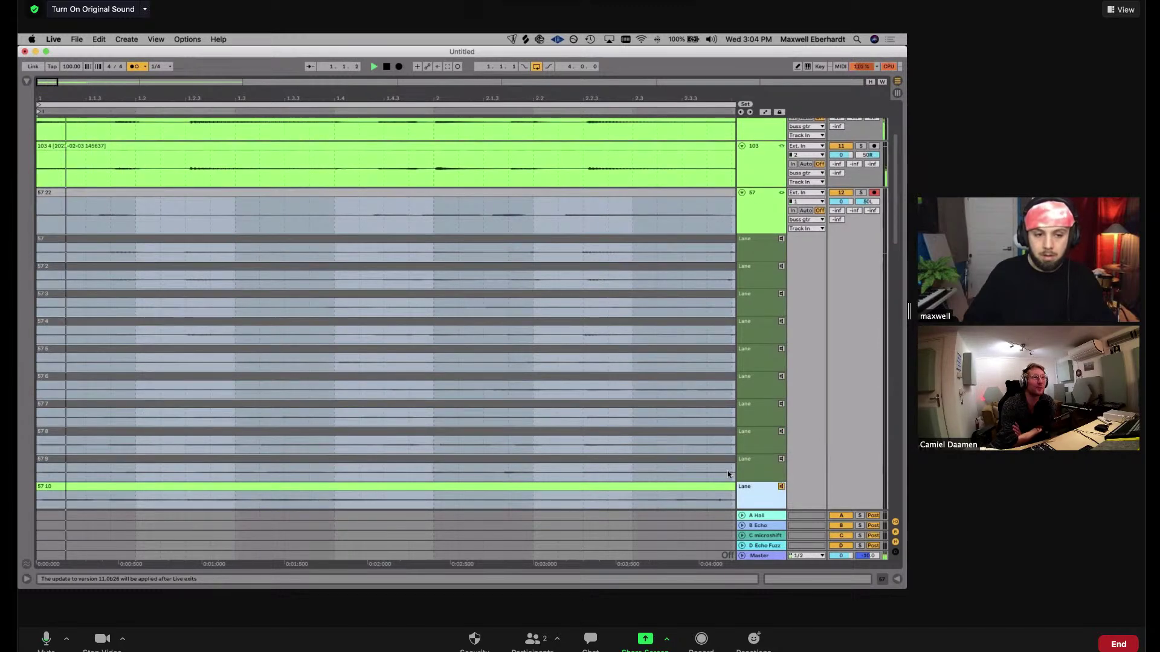
Make take 57 11 the active lane and audition it in the loop with the original guitar tracks
{"action": "scroll", "coordinate": [728, 473], "scroll_direction": "down", "scroll_amount": 4}
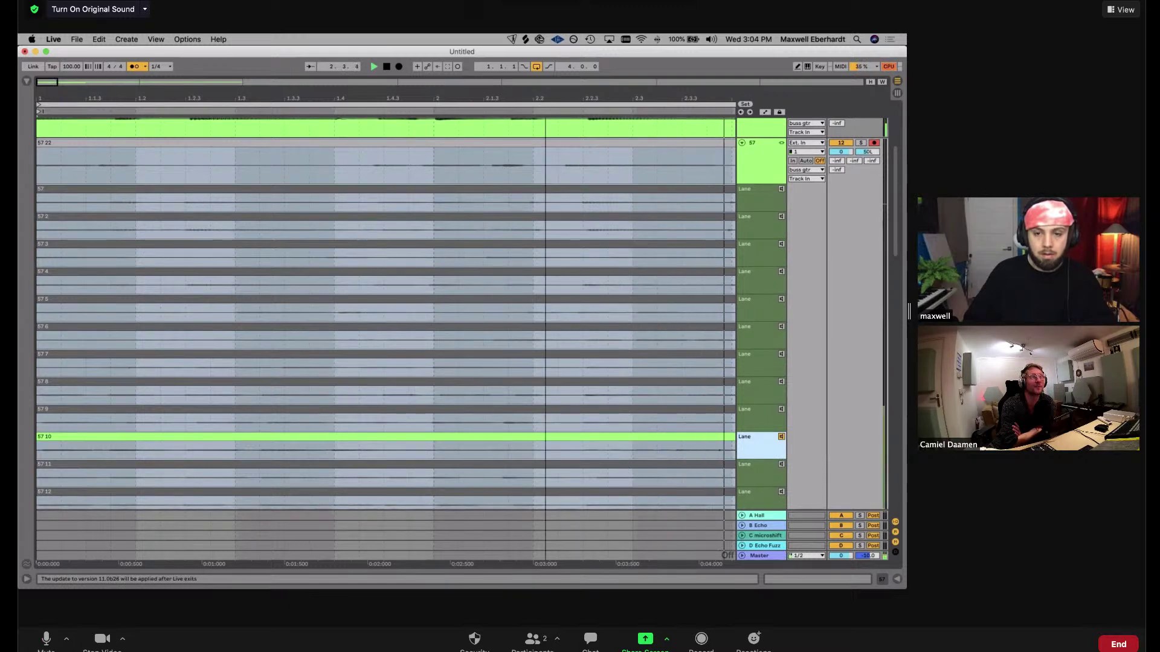
{"action": "scroll", "coordinate": [515, 375], "scroll_direction": "down", "scroll_amount": 5}
{"action": "left_click", "coordinate": [781, 465]}
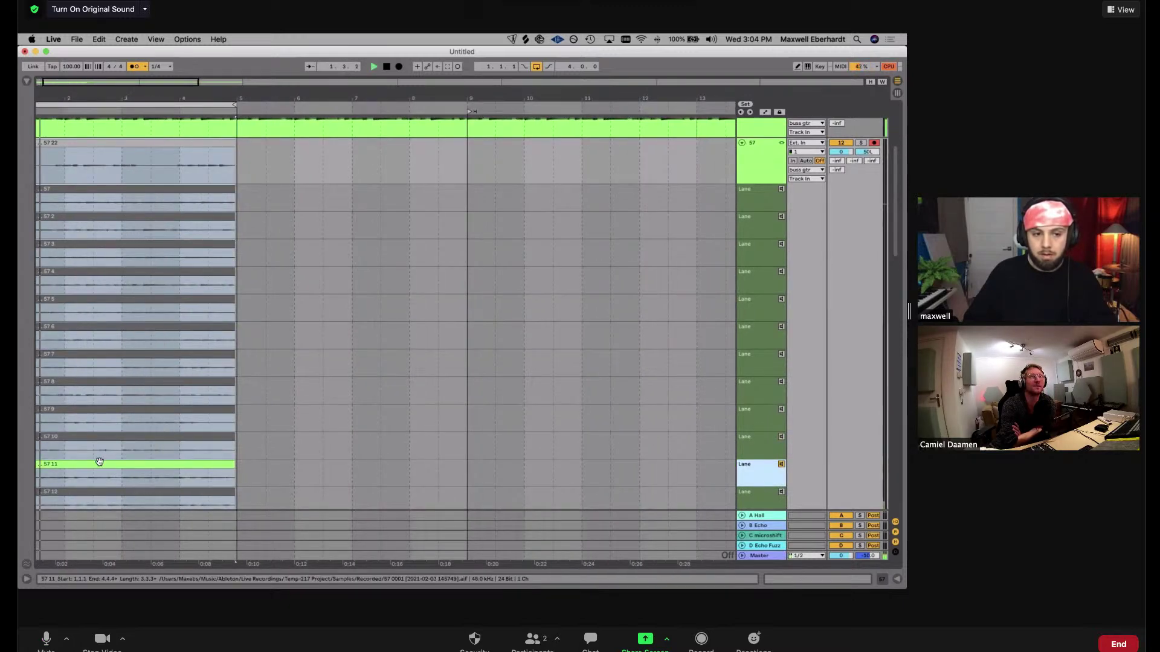
{"action": "scroll", "coordinate": [687, 302], "scroll_direction": "up", "scroll_amount": 5}
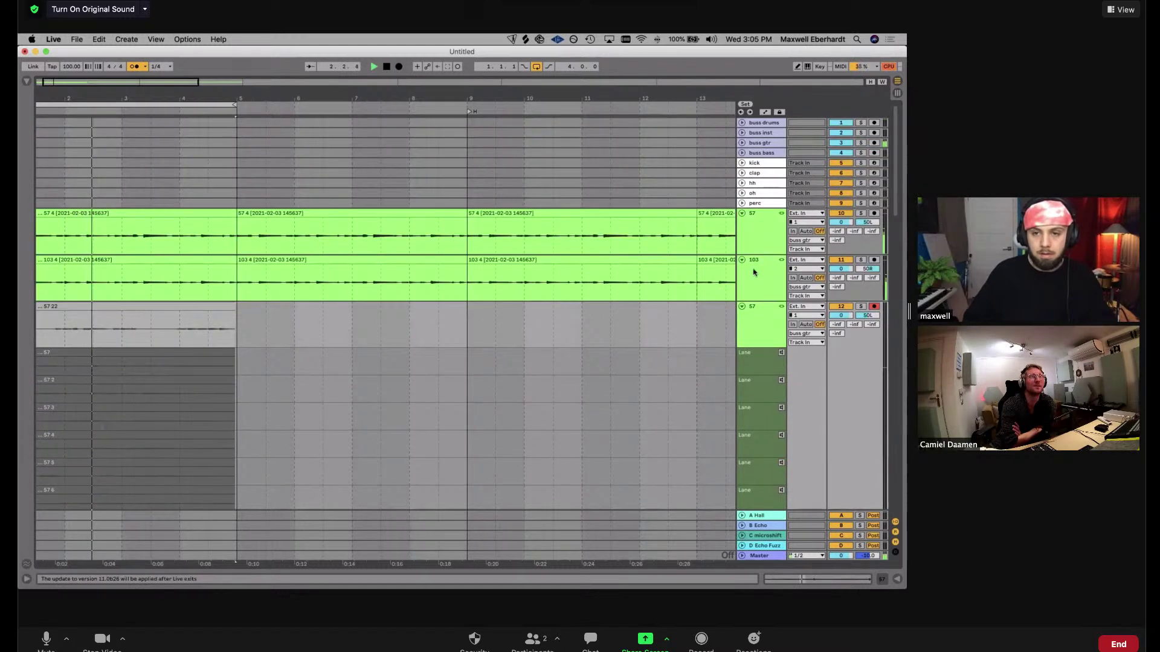
Make take 57 12 the active lane and audition it in the loop with the original guitar tracks
{"action": "scroll", "coordinate": [758, 243], "scroll_direction": "down", "scroll_amount": 10}
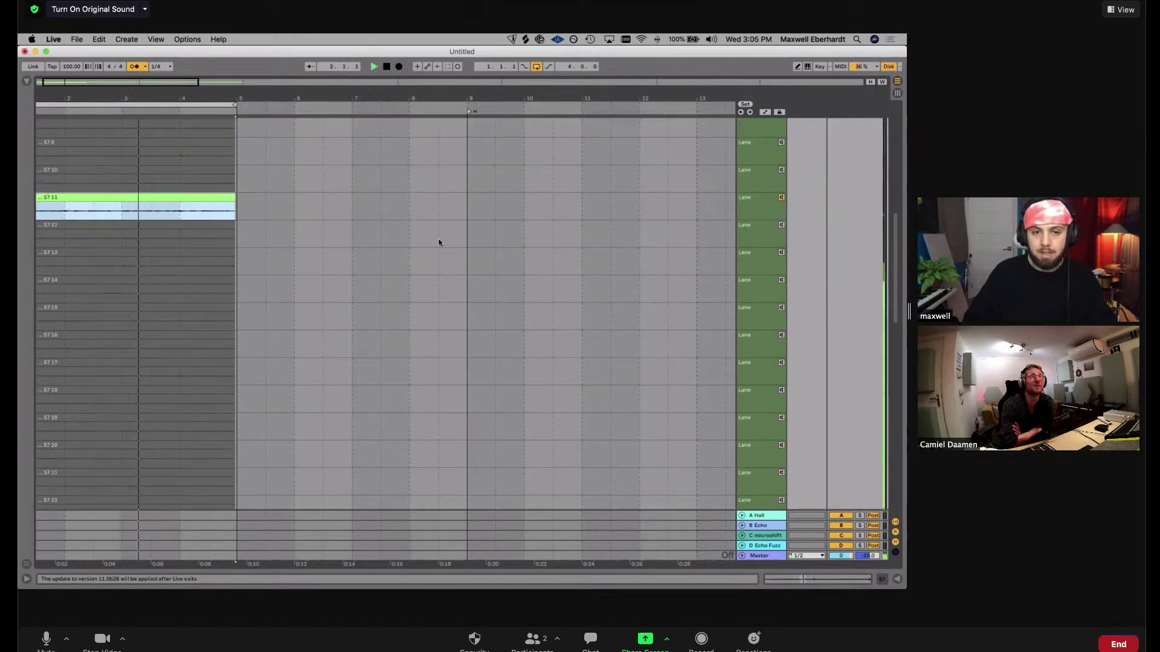
{"action": "scroll", "coordinate": [210, 220], "scroll_direction": "up", "scroll_amount": 6}
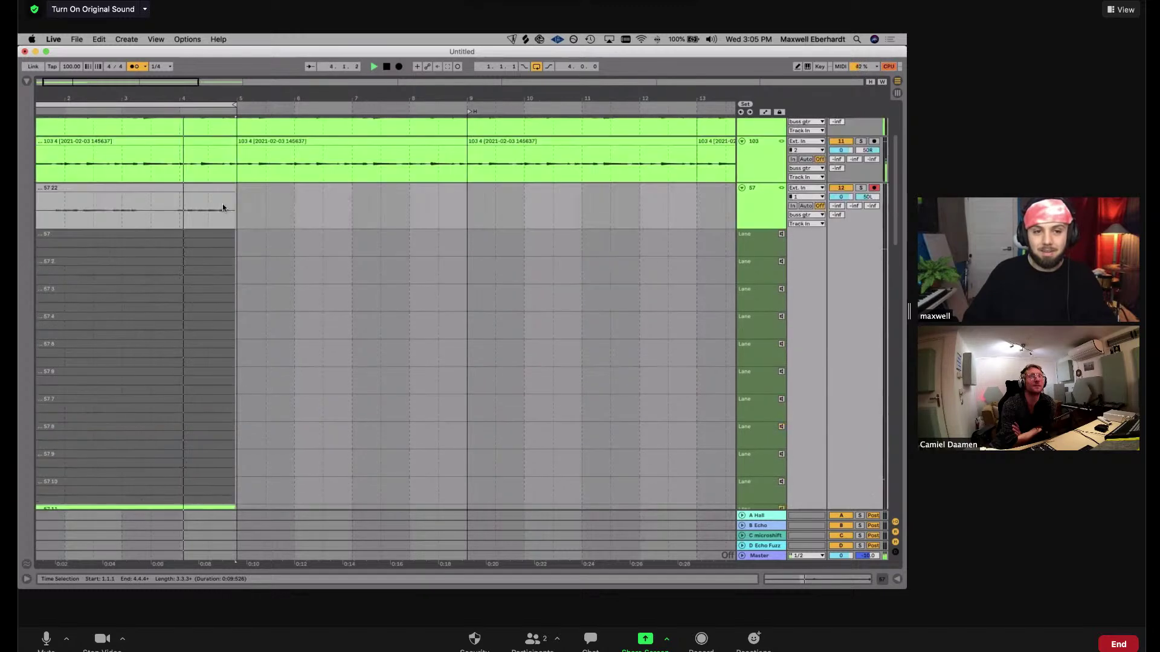
{"action": "scroll", "coordinate": [720, 339], "scroll_direction": "down", "scroll_amount": 10}
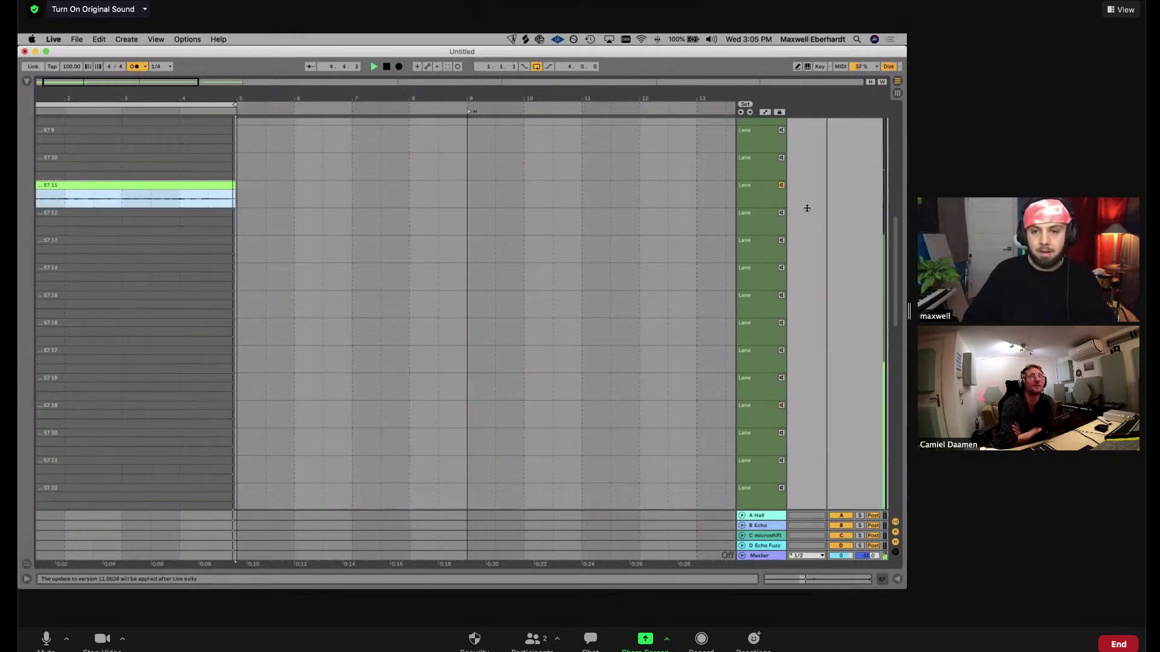
{"action": "scroll", "coordinate": [144, 217], "scroll_direction": "up", "scroll_amount": 8}
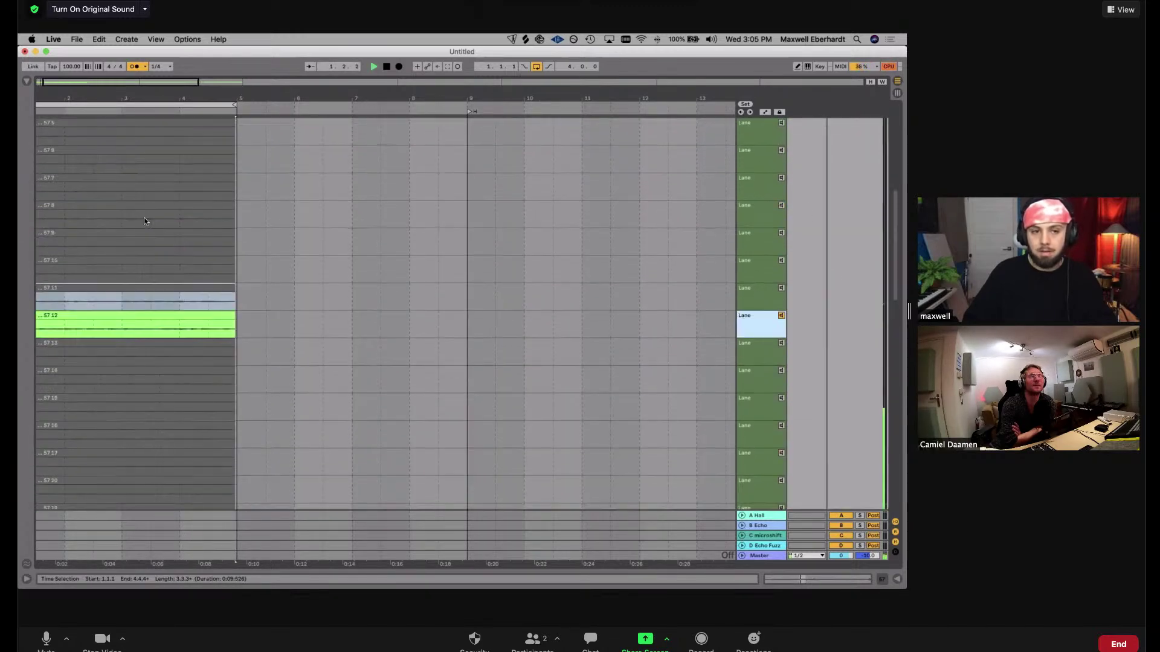
Select the clips across the main and take lanes of the duplicated 57 and 103 tracks and extend their ends to 5.1.1
{"action": "left_click", "coordinate": [170, 186]}
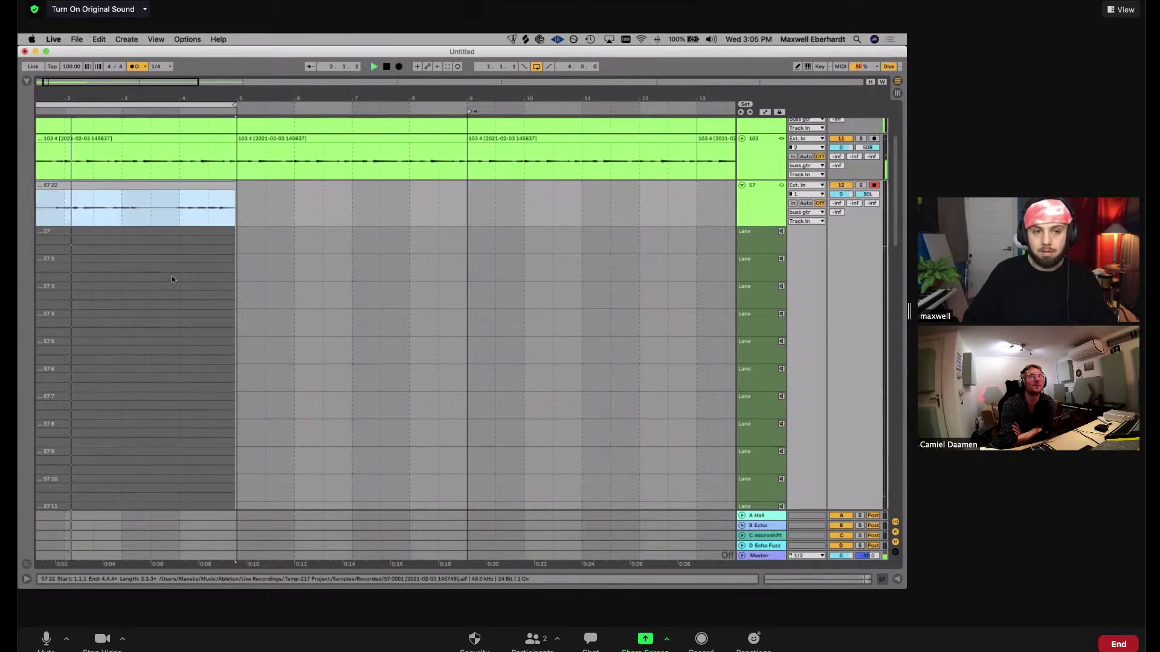
{"action": "scroll", "coordinate": [178, 299], "scroll_direction": "down", "scroll_amount": 20}
{"action": "left_click", "coordinate": [225, 397], "text": "shift"}
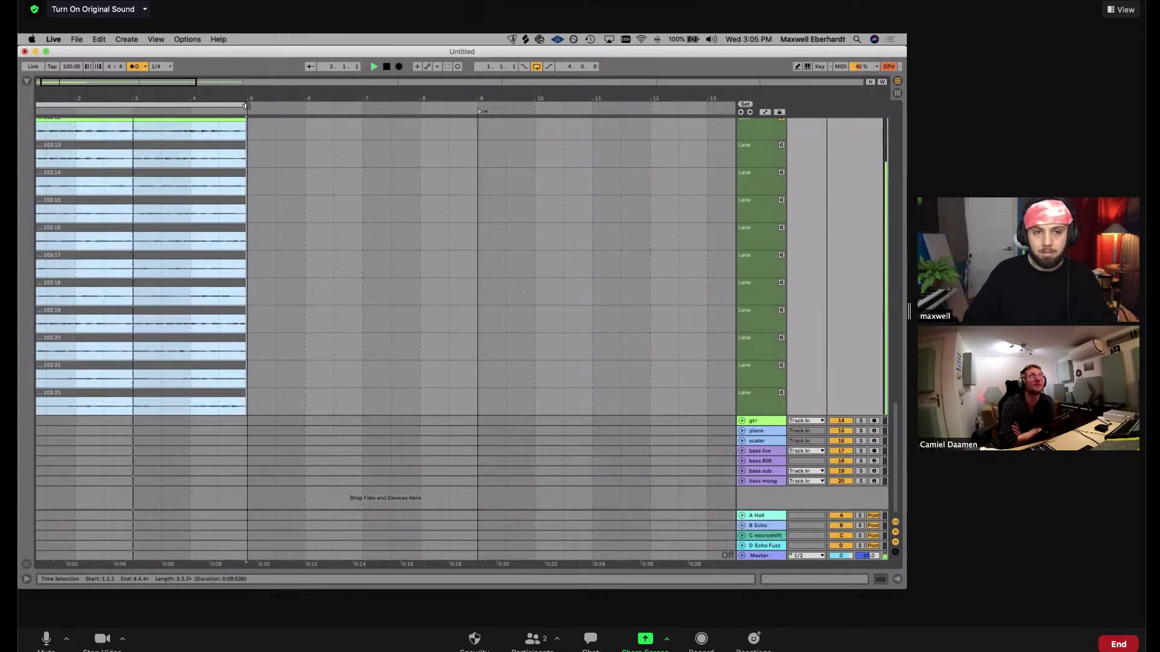
{"action": "scroll", "coordinate": [276, 201], "scroll_direction": "up", "scroll_amount": 8}
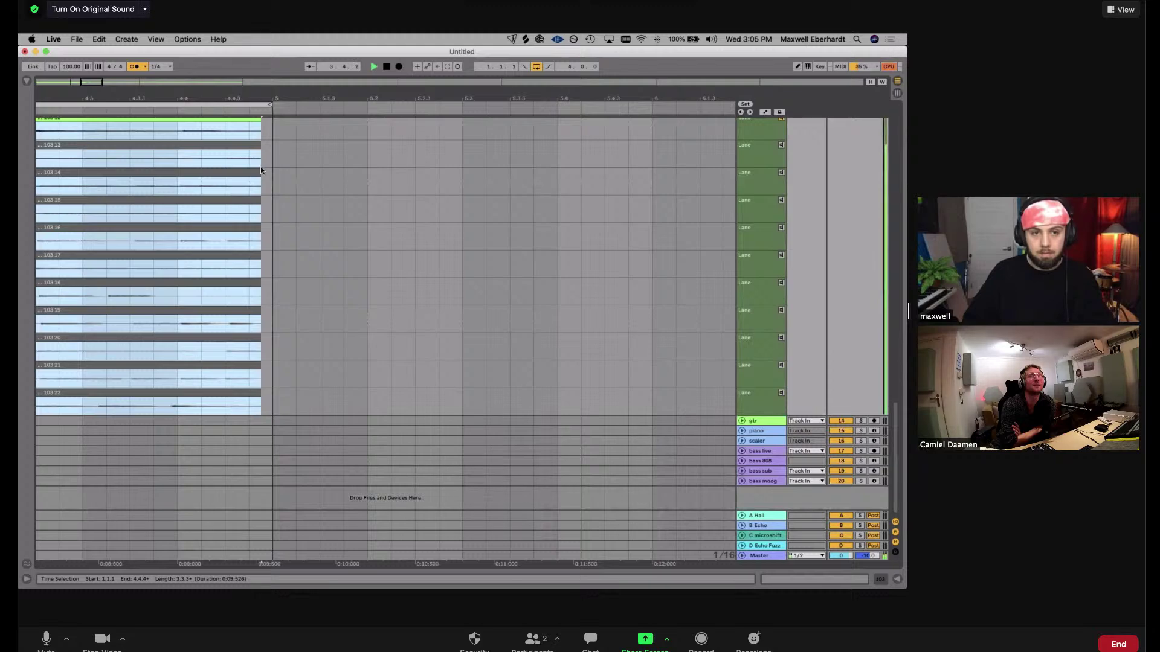
{"action": "scroll", "coordinate": [256, 170], "scroll_direction": "up", "scroll_amount": 6}
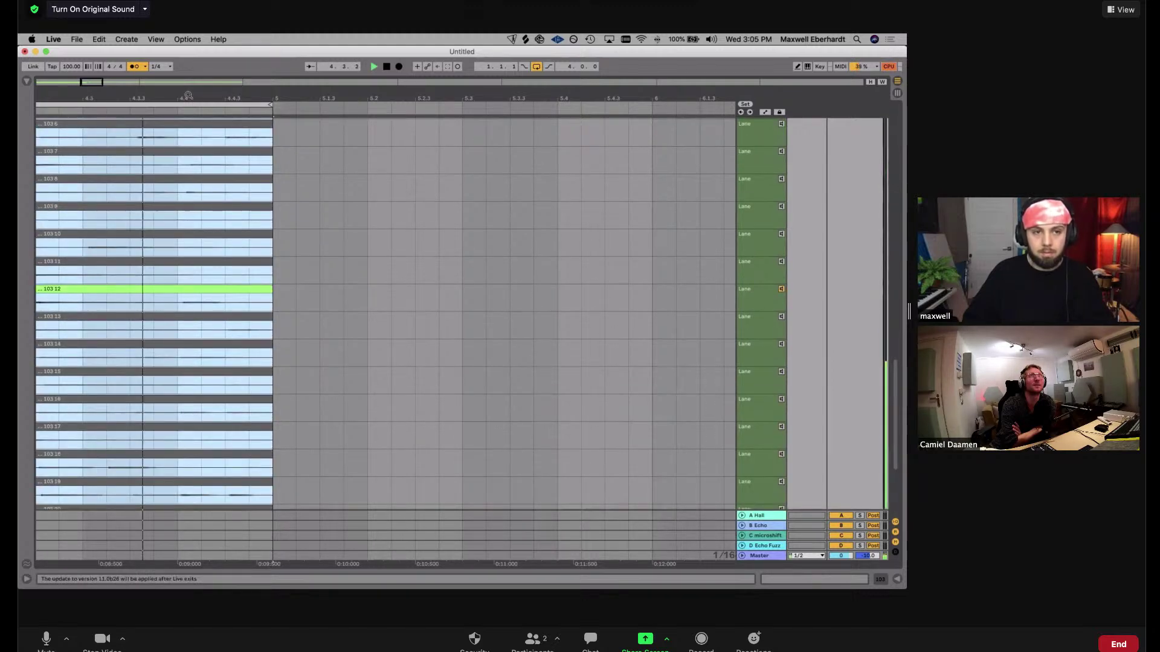
Comp the section of take 103 12 from 3.3.1 to 4.4.1 into the main lanes of the linked tracks
{"action": "scroll", "coordinate": [220, 110], "scroll_direction": "down", "scroll_amount": 6}
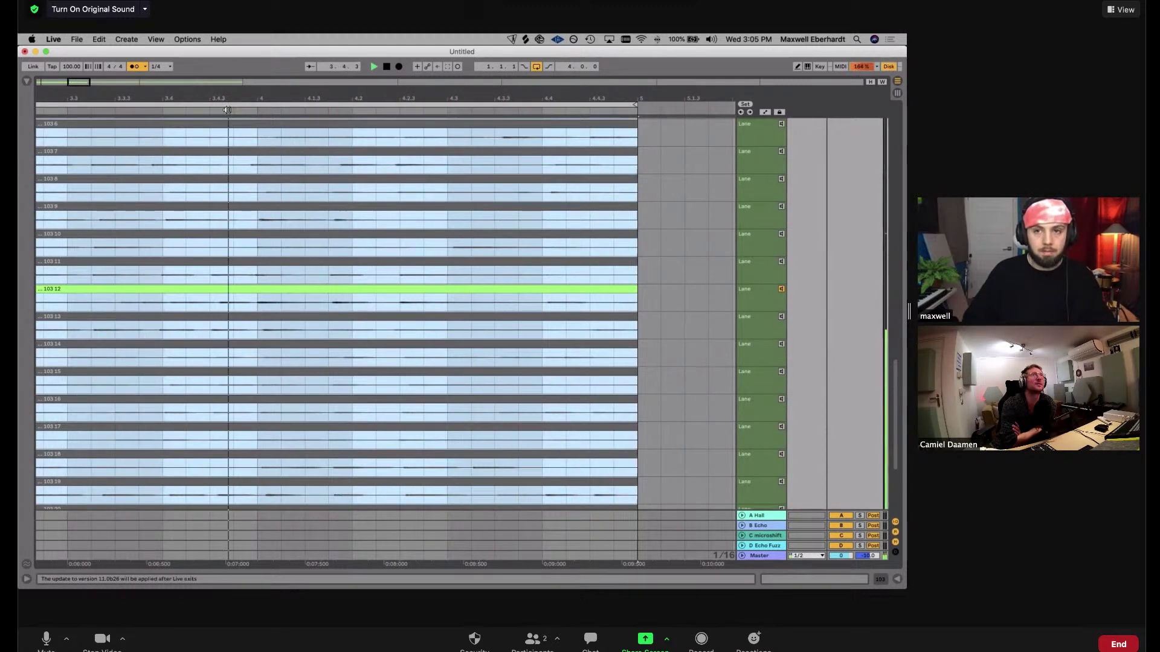
{"action": "left_click", "coordinate": [67, 302]}
{"action": "left_click_drag", "start_coordinate": [489, 276], "coordinate": [546, 309]}
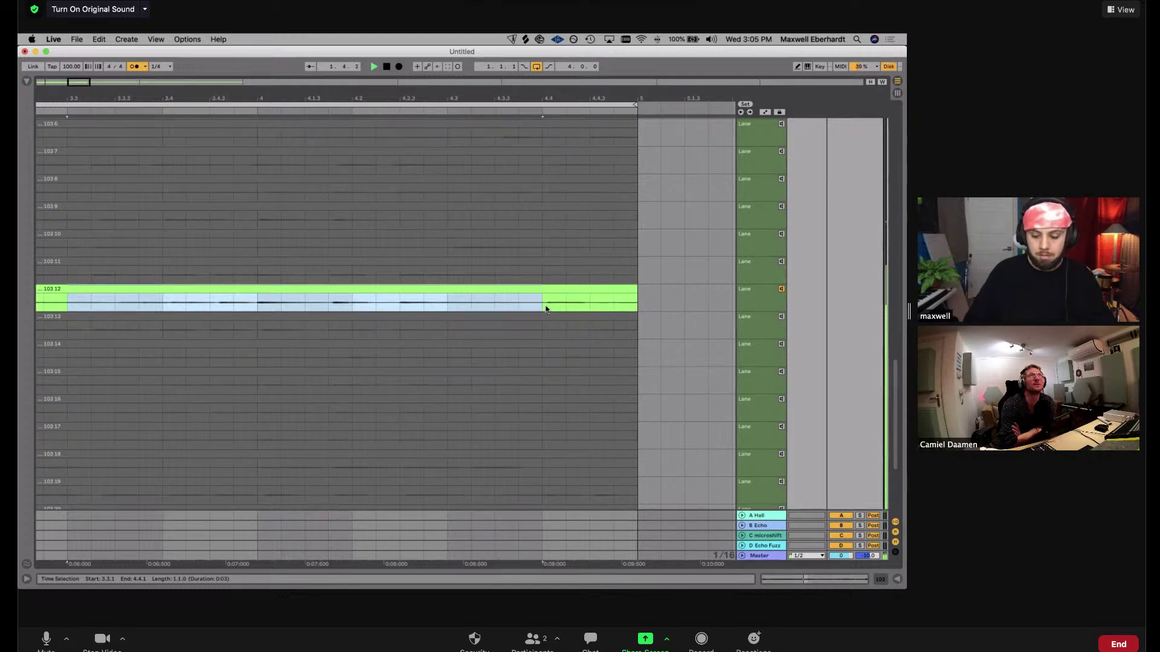
Select the clip of take 103 13, make its lane active and audition it in the loop
{"action": "scroll", "coordinate": [546, 309], "scroll_direction": "down", "scroll_amount": 1}
{"action": "left_click", "coordinate": [544, 312]}
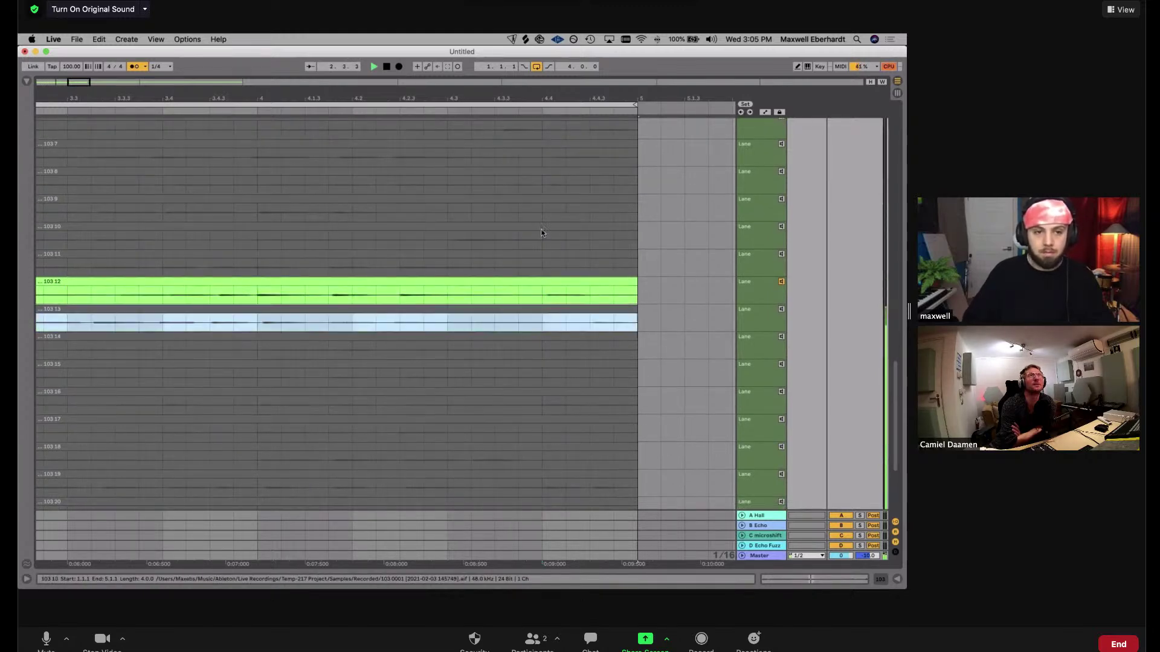
{"action": "scroll", "coordinate": [269, 257], "scroll_direction": "down", "scroll_amount": 10}
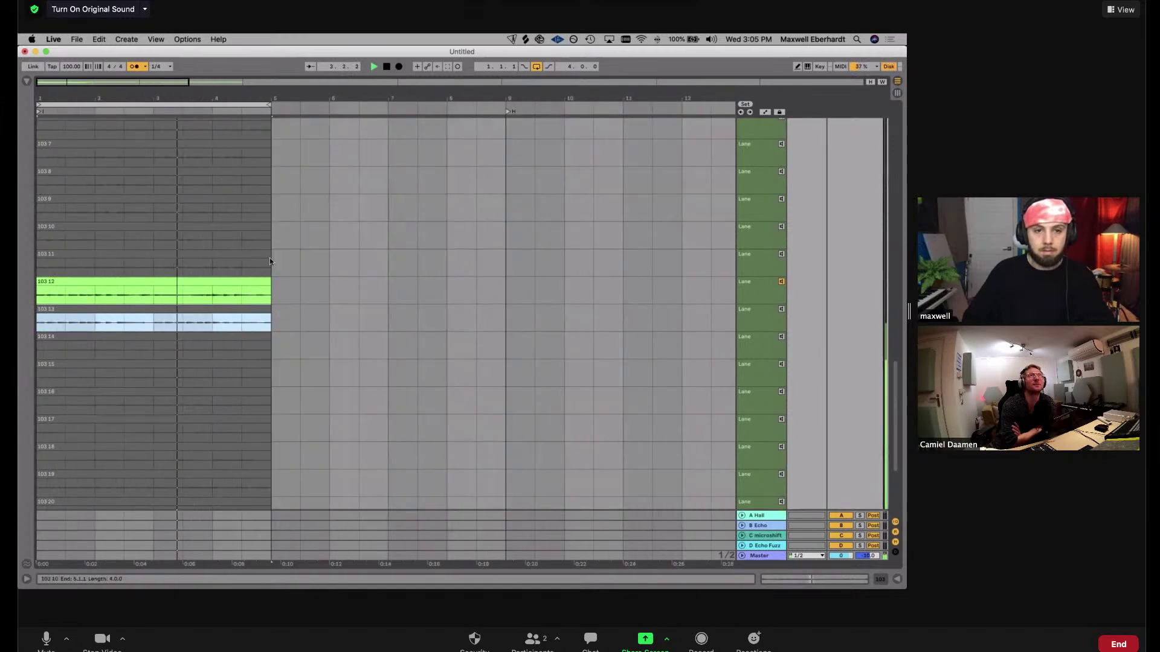
{"action": "scroll", "coordinate": [270, 257], "scroll_direction": "up", "scroll_amount": 10}
{"action": "scroll", "coordinate": [269, 258], "scroll_direction": "down", "scroll_amount": 1}
{"action": "scroll", "coordinate": [270, 258], "scroll_direction": "down", "scroll_amount": 6}
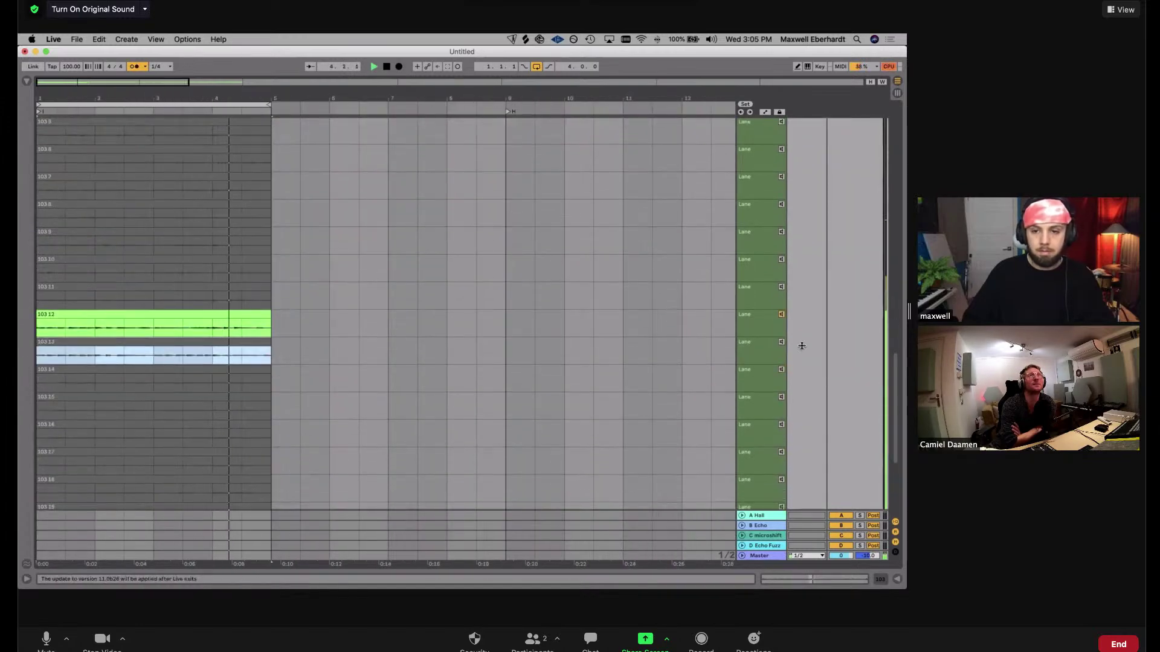
{"action": "left_click", "coordinate": [780, 343]}
{"action": "scroll", "coordinate": [680, 364], "scroll_direction": "up", "scroll_amount": 2}
{"action": "scroll", "coordinate": [692, 354], "scroll_direction": "up", "scroll_amount": 5}
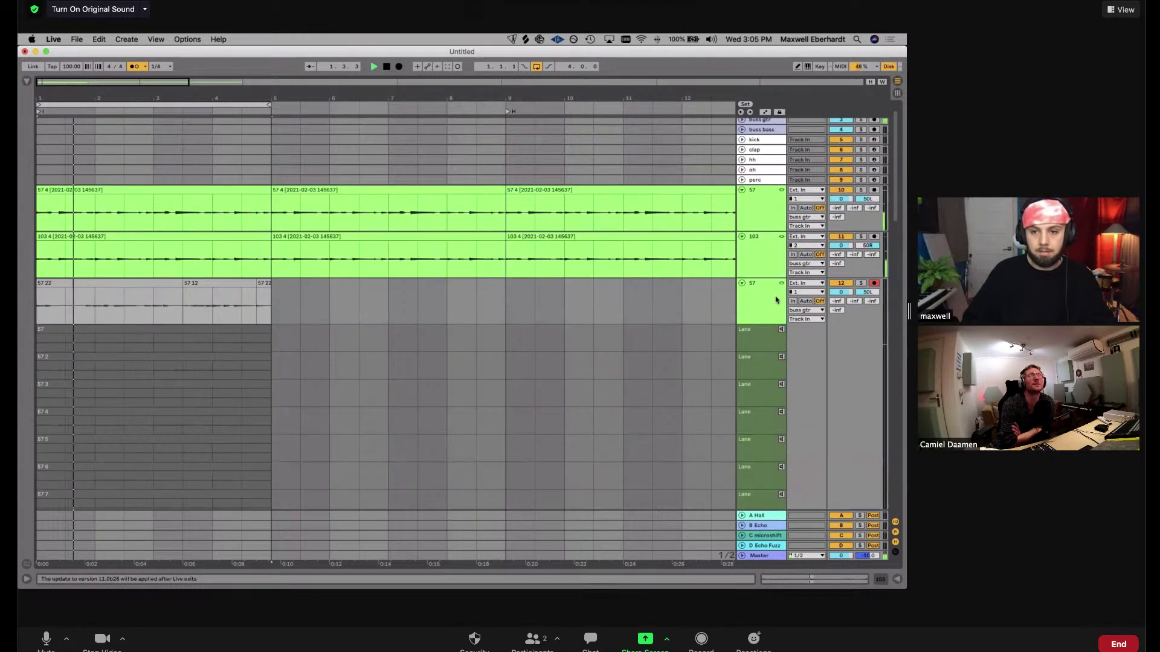
{"action": "scroll", "coordinate": [769, 305], "scroll_direction": "down", "scroll_amount": 1}
{"action": "scroll", "coordinate": [768, 306], "scroll_direction": "down", "scroll_amount": 4}
{"action": "scroll", "coordinate": [769, 307], "scroll_direction": "up", "scroll_amount": 1}
{"action": "scroll", "coordinate": [769, 307], "scroll_direction": "down", "scroll_amount": 3}
{"action": "scroll", "coordinate": [769, 307], "scroll_direction": "down", "scroll_amount": 10}
{"action": "scroll", "coordinate": [767, 303], "scroll_direction": "up", "scroll_amount": 4}
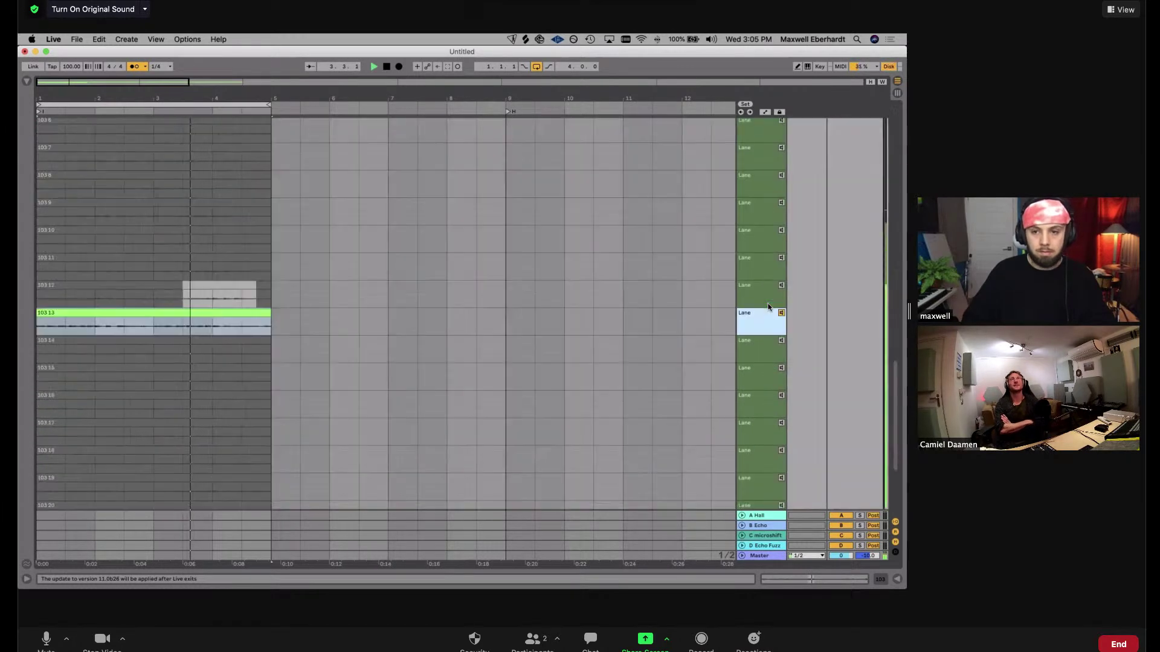
Hide the take lanes of the duplicated 103 track
{"action": "scroll", "coordinate": [762, 317], "scroll_direction": "up", "scroll_amount": 6}
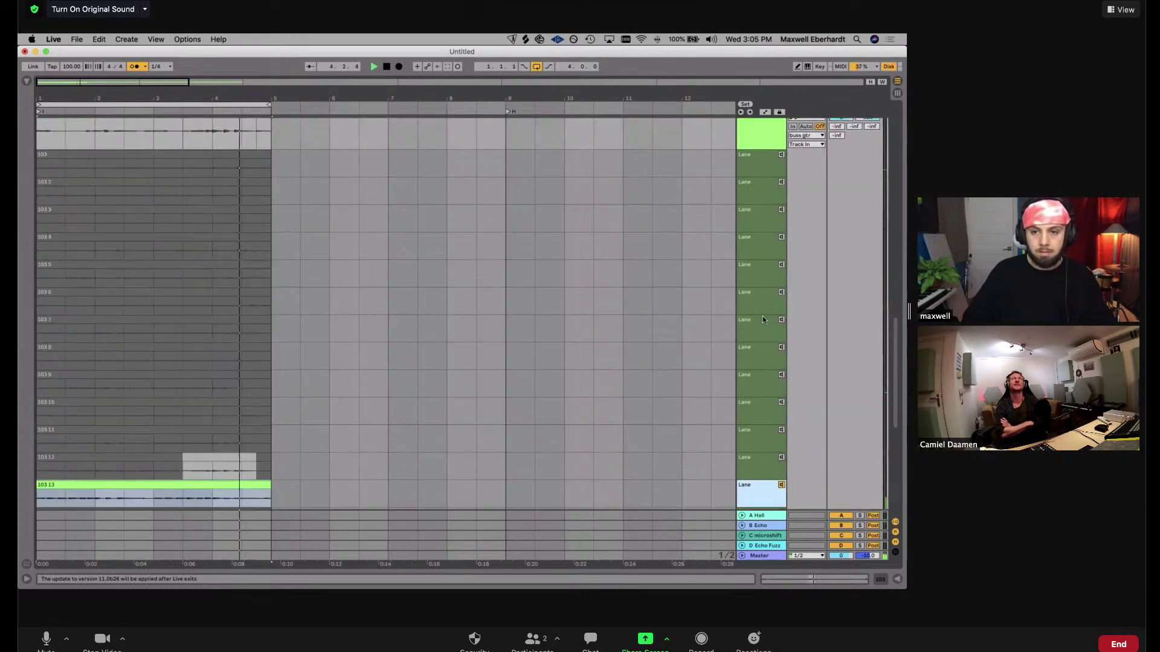
{"action": "scroll", "coordinate": [752, 242], "scroll_direction": "down", "scroll_amount": 2}
{"action": "scroll", "coordinate": [751, 241], "scroll_direction": "up", "scroll_amount": 8}
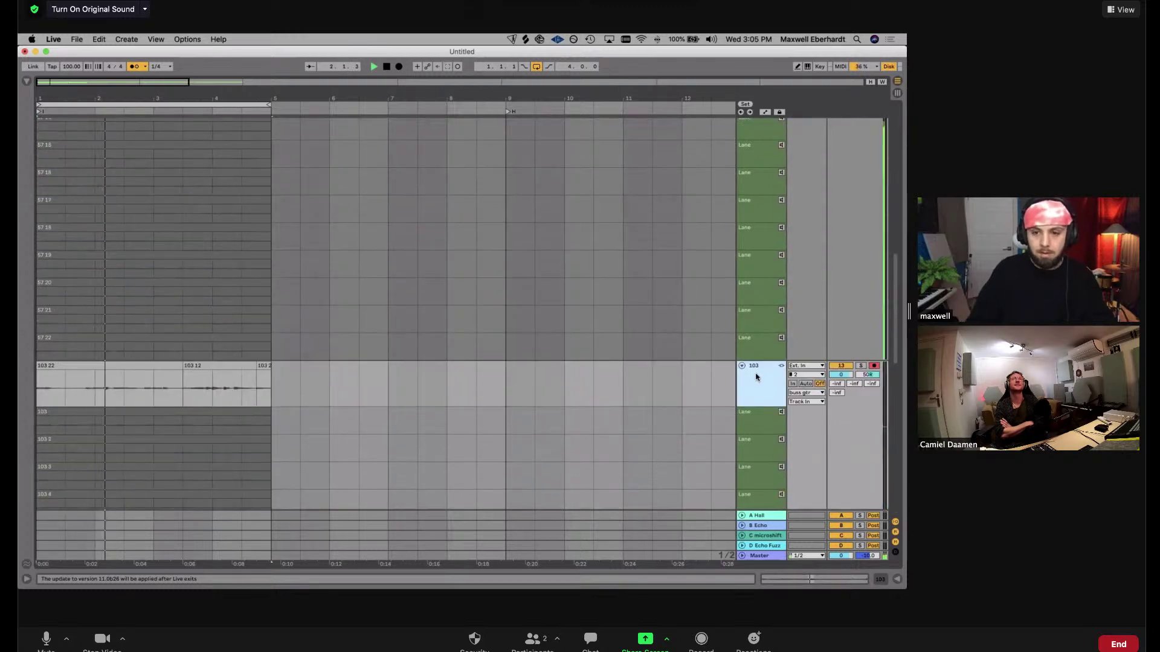
{"action": "left_click", "coordinate": [741, 366]}
{"action": "scroll", "coordinate": [752, 362], "scroll_direction": "up", "scroll_amount": 6}
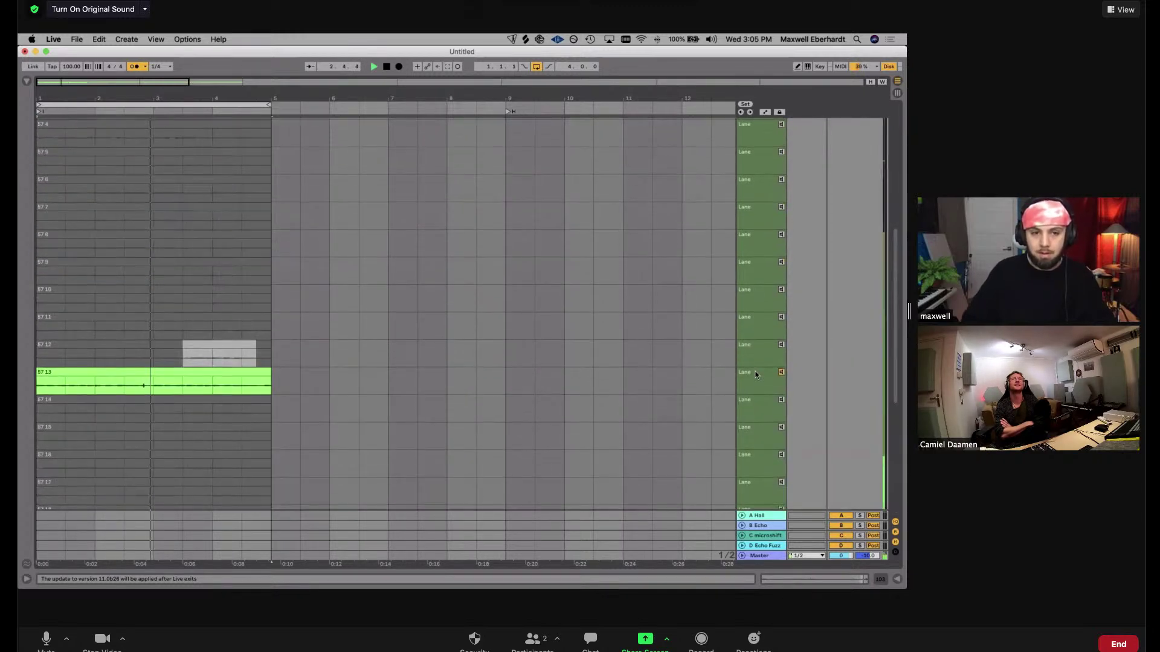
Delete the take lanes from 57 through 57 11 on the duplicated 57 track
{"action": "scroll", "coordinate": [752, 356], "scroll_direction": "up", "scroll_amount": 2}
{"action": "left_click", "coordinate": [759, 335]}
{"action": "scroll", "coordinate": [755, 387], "scroll_direction": "down", "scroll_amount": 5}
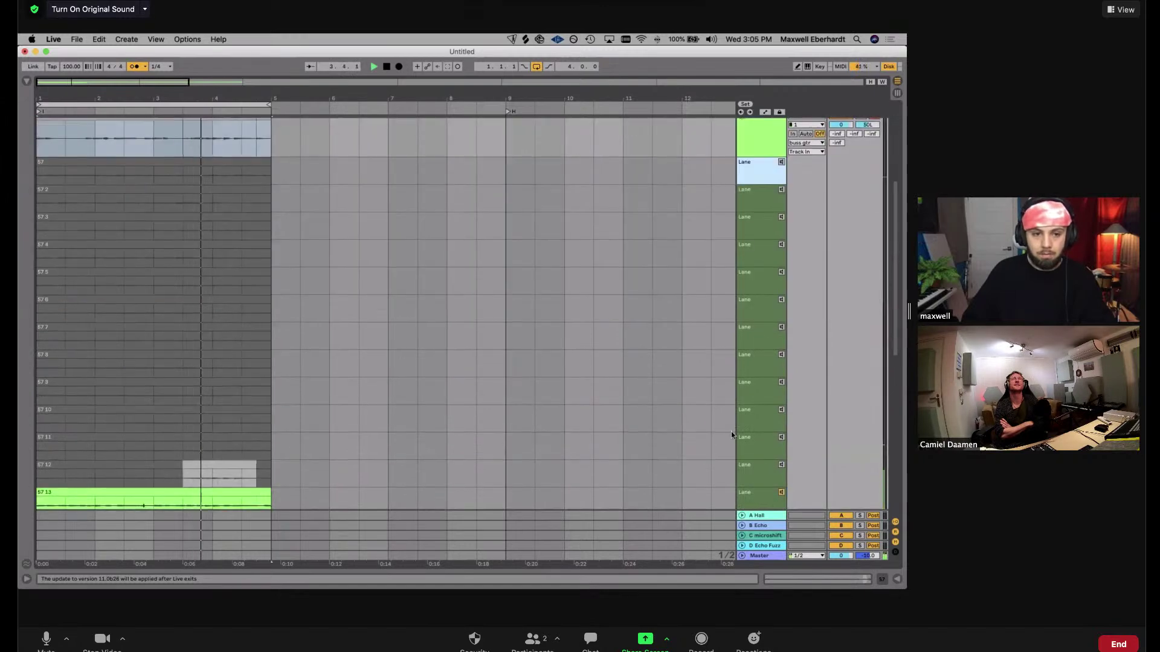
{"action": "left_click", "coordinate": [756, 444]}
{"action": "scroll", "coordinate": [757, 445], "scroll_direction": "down", "scroll_amount": 5}
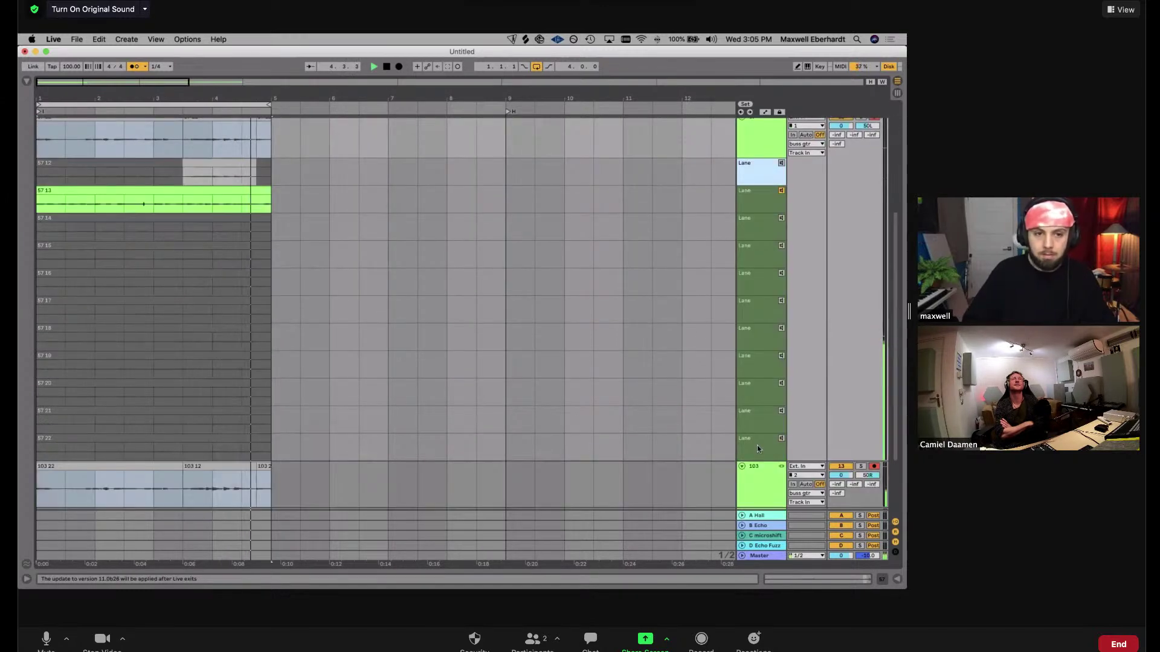
{"action": "scroll", "coordinate": [698, 337], "scroll_direction": "up", "scroll_amount": 6}
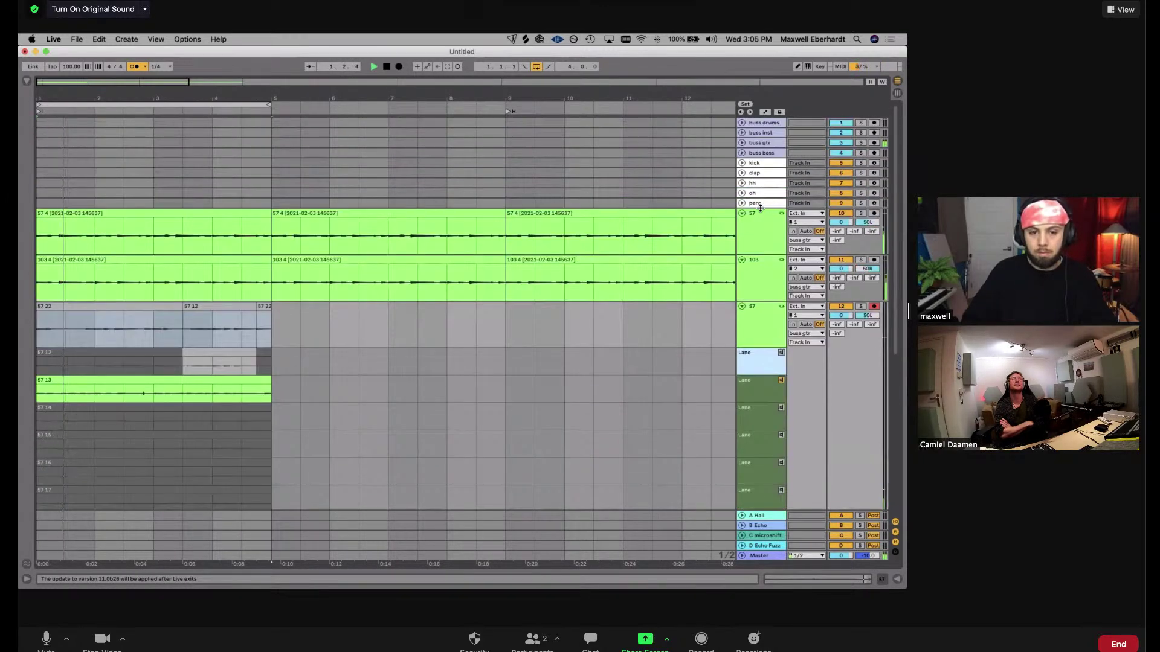
Show the devices on the buss gtr track, stop playback and duplicate the buss
{"action": "double_click", "coordinate": [768, 144]}
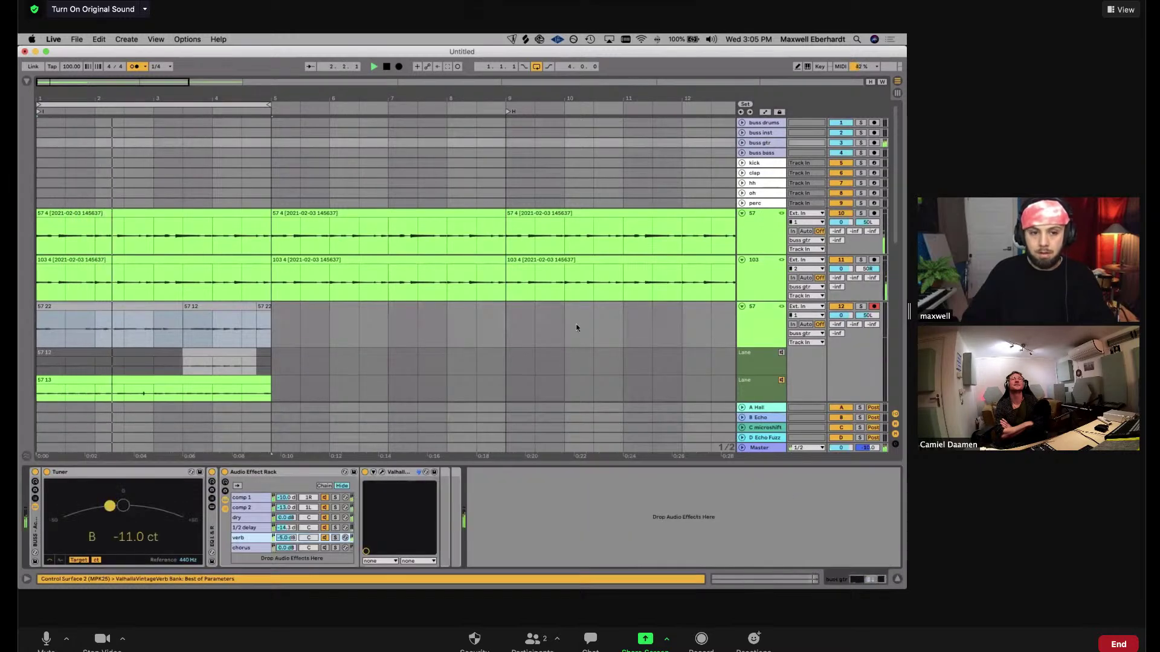
{"action": "scroll", "coordinate": [701, 210], "scroll_direction": "down", "scroll_amount": 1}
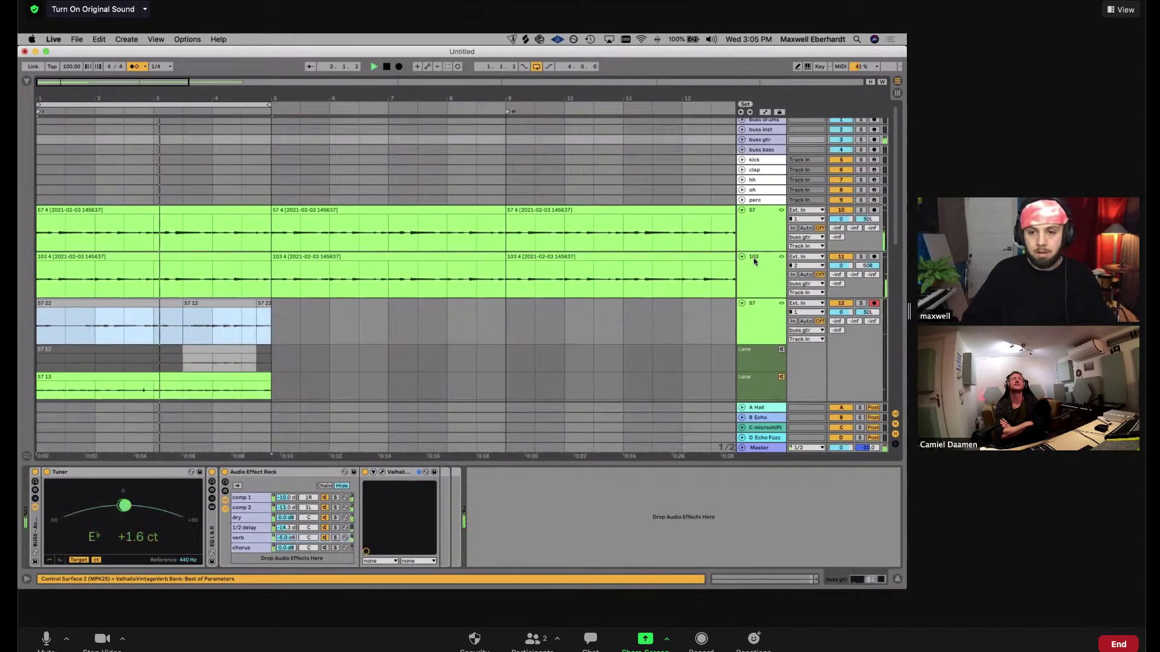
{"action": "scroll", "coordinate": [754, 261], "scroll_direction": "up", "scroll_amount": 1}
{"action": "key", "text": "space"}
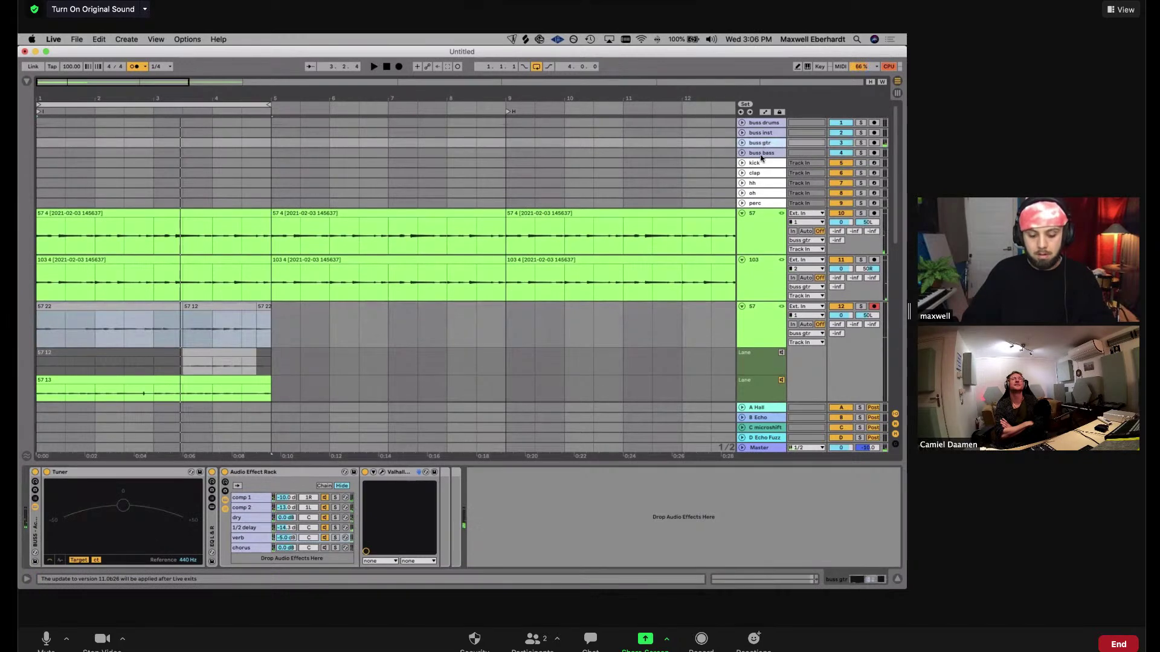
{"action": "key", "text": "super+d"}
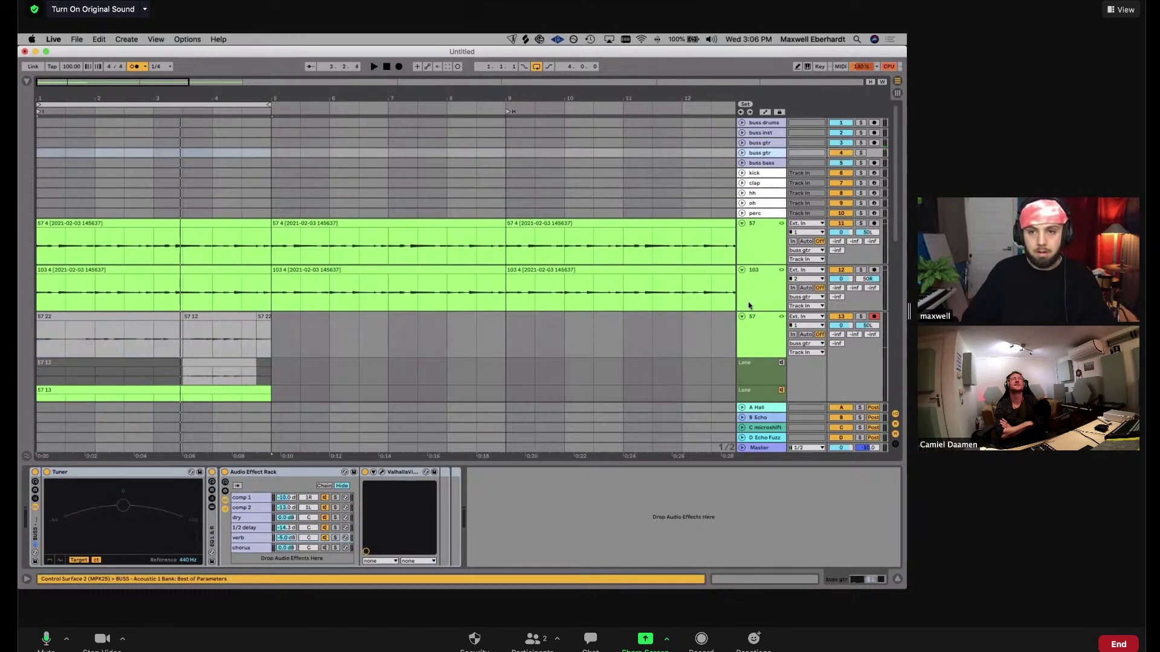
Fold the duplicated 57 track and route the output of the duplicated 57 and 103 tracks to the duplicate buss gtr
{"action": "scroll", "coordinate": [748, 305], "scroll_direction": "down", "scroll_amount": 5}
{"action": "left_click", "coordinate": [742, 168]}
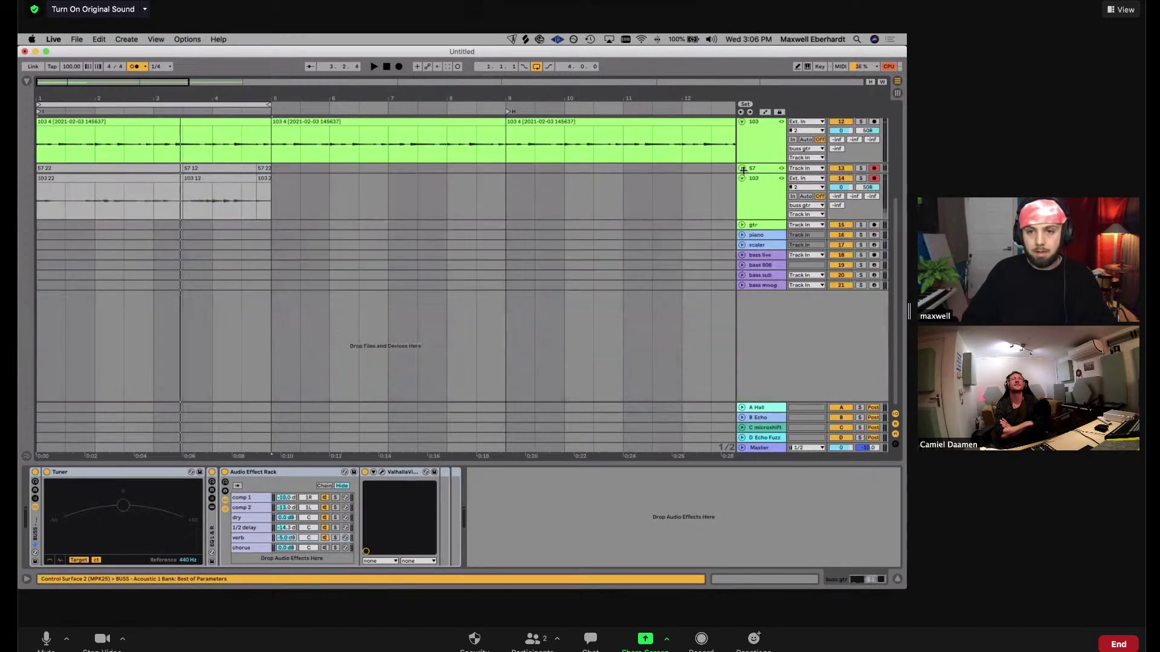
{"action": "left_click", "coordinate": [763, 190]}
{"action": "left_click", "coordinate": [763, 170]}
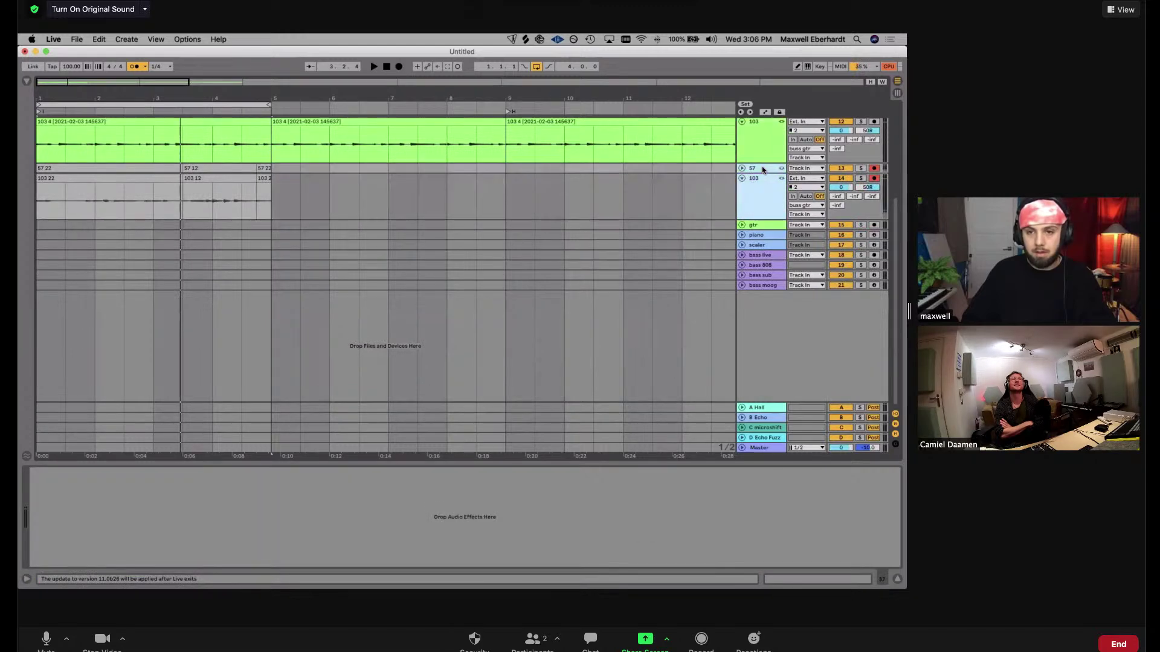
{"action": "left_click", "coordinate": [812, 206]}
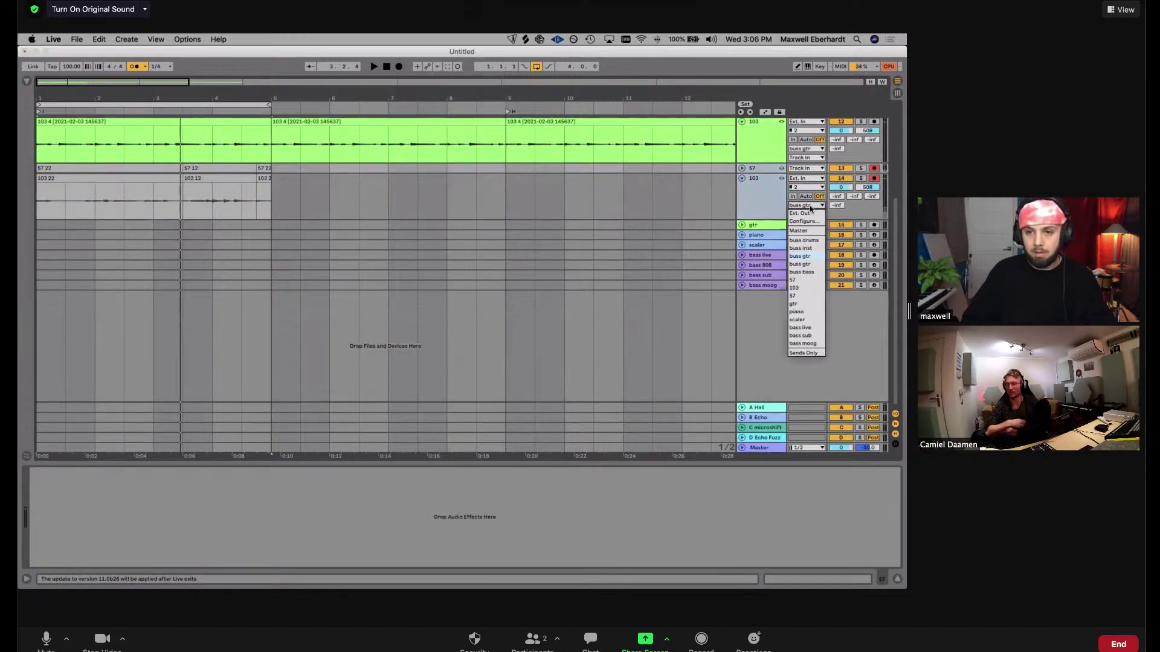
{"action": "scroll", "coordinate": [754, 307], "scroll_direction": "up", "scroll_amount": 6}
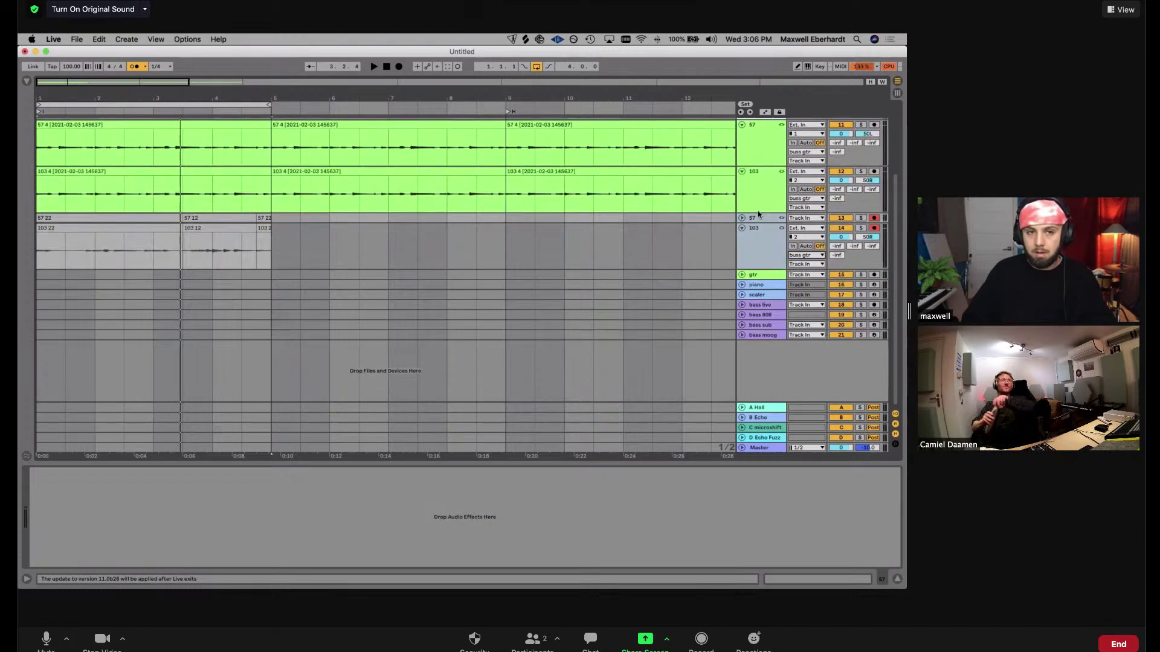
Unfold the duplicated 57 track to show its remaining take lanes and play the loop
{"action": "scroll", "coordinate": [753, 306], "scroll_direction": "down", "scroll_amount": 1}
{"action": "left_click", "coordinate": [754, 307]}
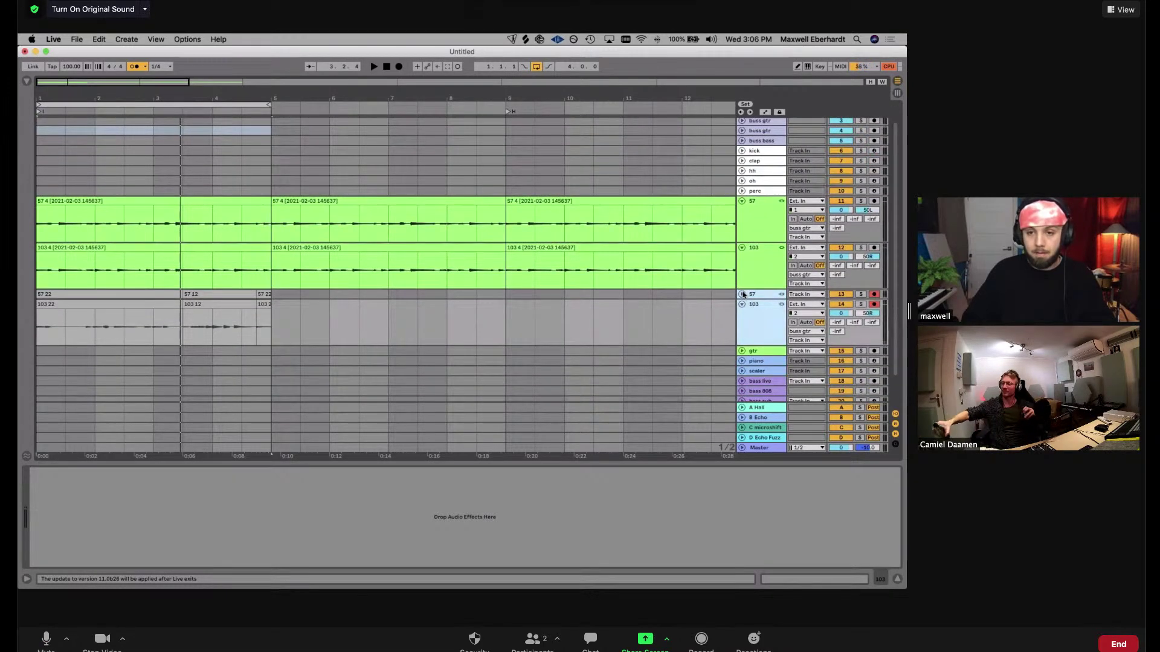
{"action": "left_click", "coordinate": [744, 294]}
{"action": "scroll", "coordinate": [748, 314], "scroll_direction": "down", "scroll_amount": 2}
{"action": "left_click", "coordinate": [188, 284]}
{"action": "key", "text": "space"}
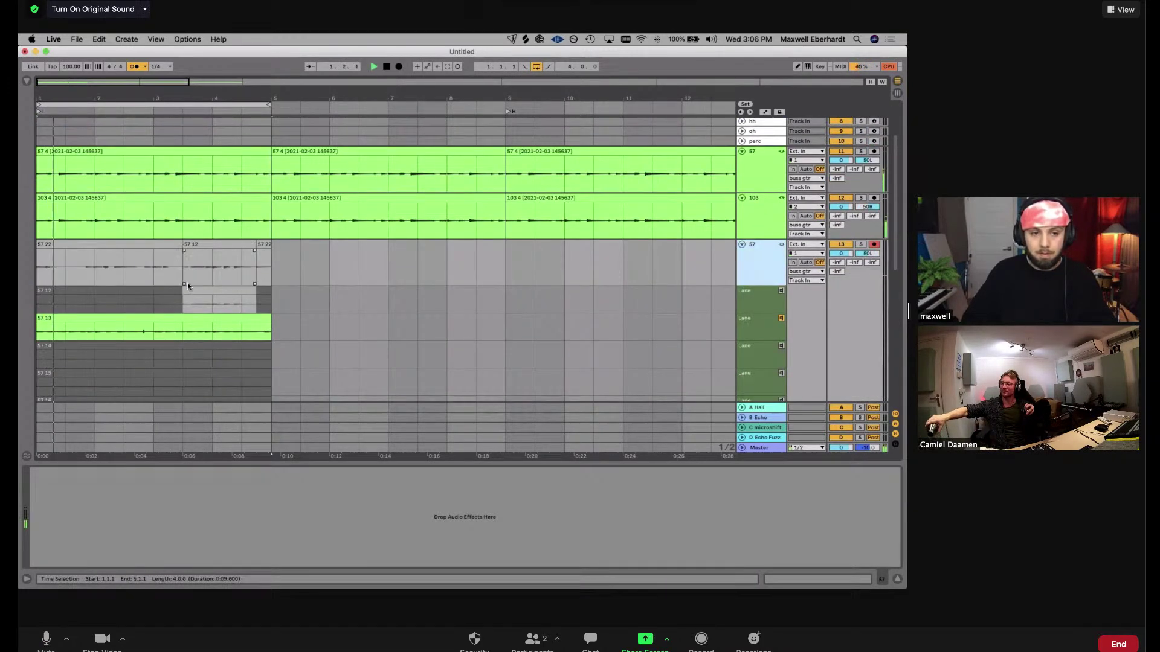
Mark the passage from 3.1.1 to 4.4.3 in the 57 13 take while the loop plays
{"action": "key", "text": "z"}
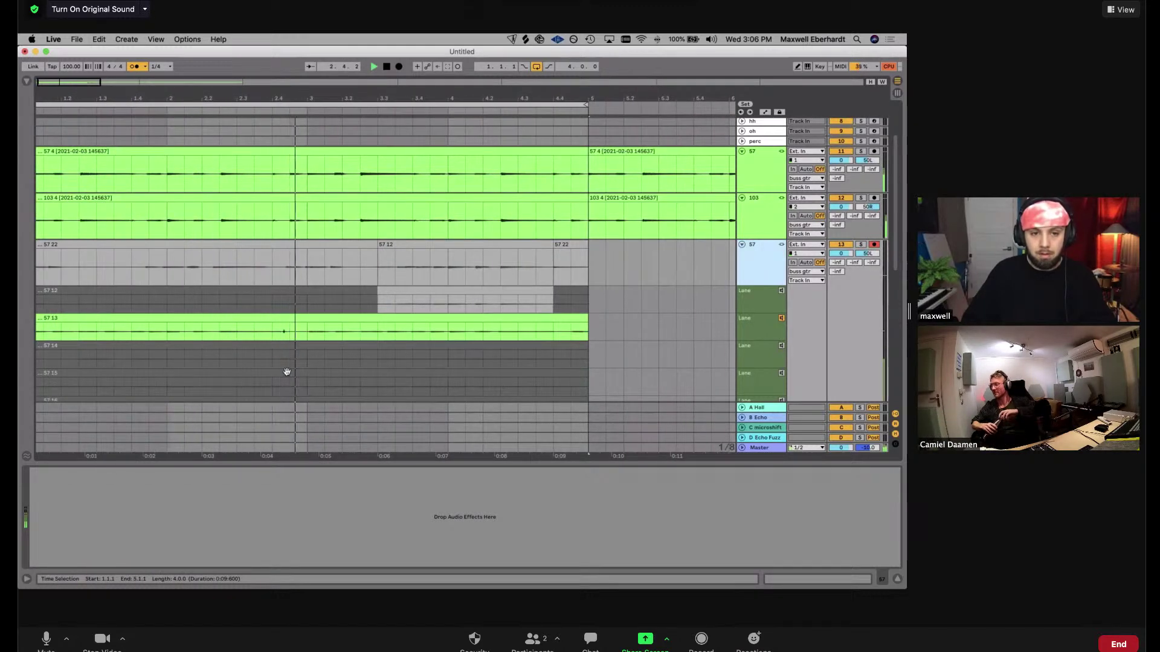
{"action": "left_click", "coordinate": [308, 335]}
{"action": "left_click", "coordinate": [585, 322], "text": "shift"}
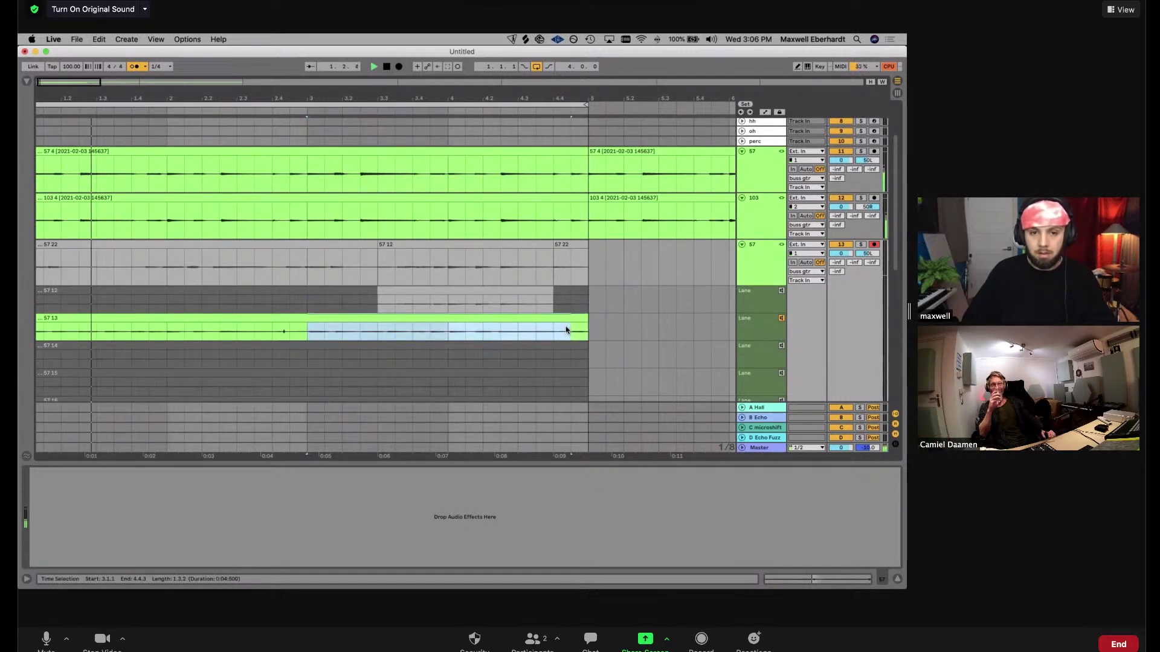
{"action": "key", "text": "minus"}
{"action": "key", "text": "minus"}
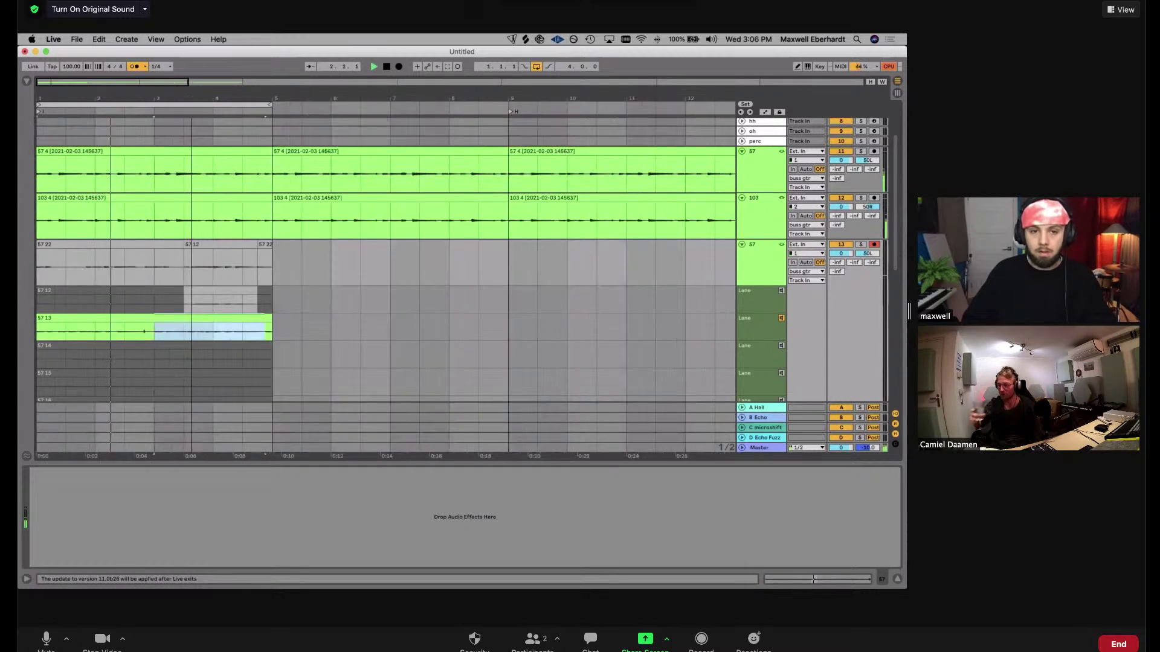
Try to copy the whole 57 13 take within its lane to start at bar 5
{"action": "key", "text": "plus"}
{"action": "left_click", "coordinate": [130, 320]}
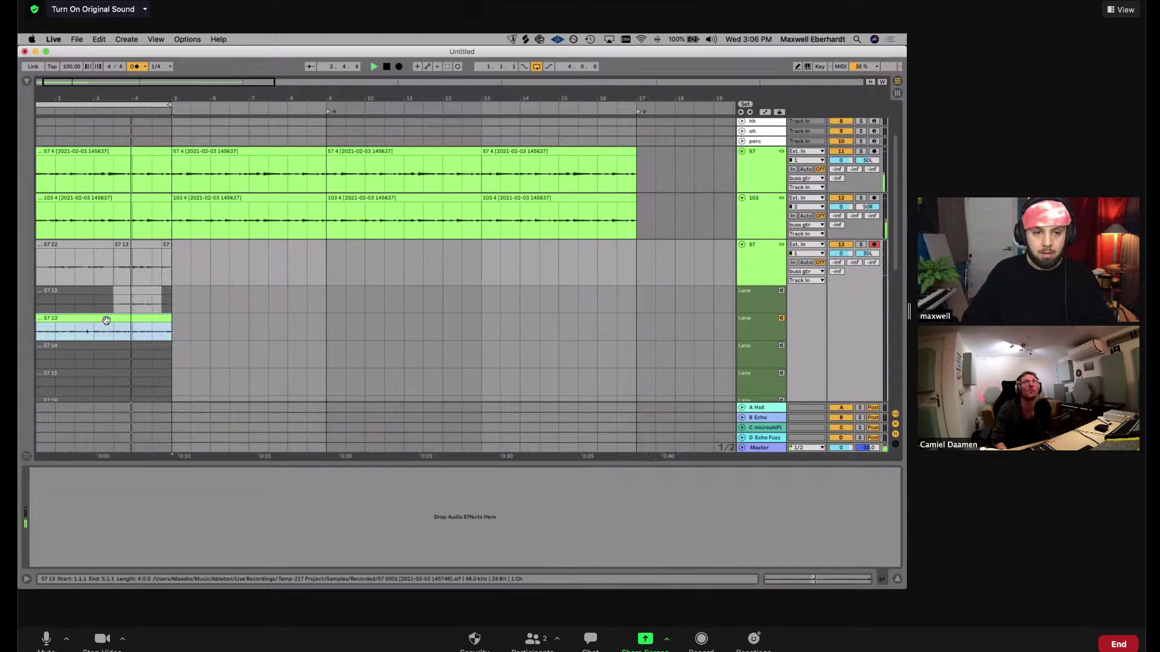
{"action": "scroll", "coordinate": [106, 320], "scroll_direction": "down", "scroll_amount": 1}
{"action": "left_click_drag", "start_coordinate": [106, 310], "coordinate": [270, 324]}
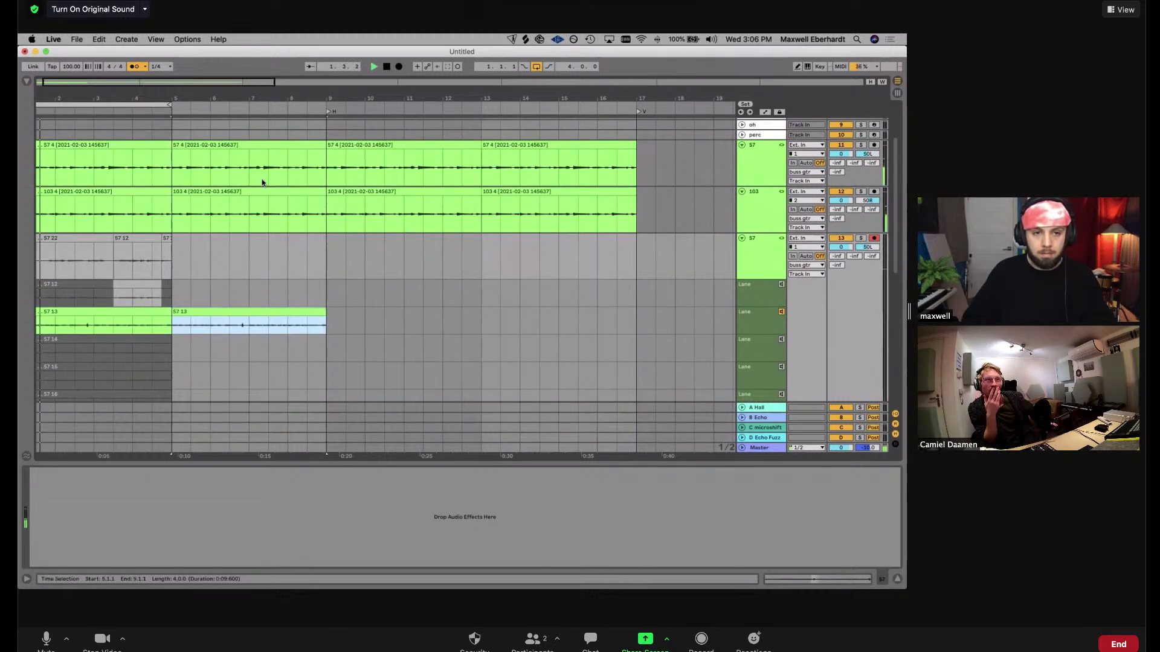
{"action": "left_click", "coordinate": [247, 107]}
{"action": "key", "text": "super+z"}
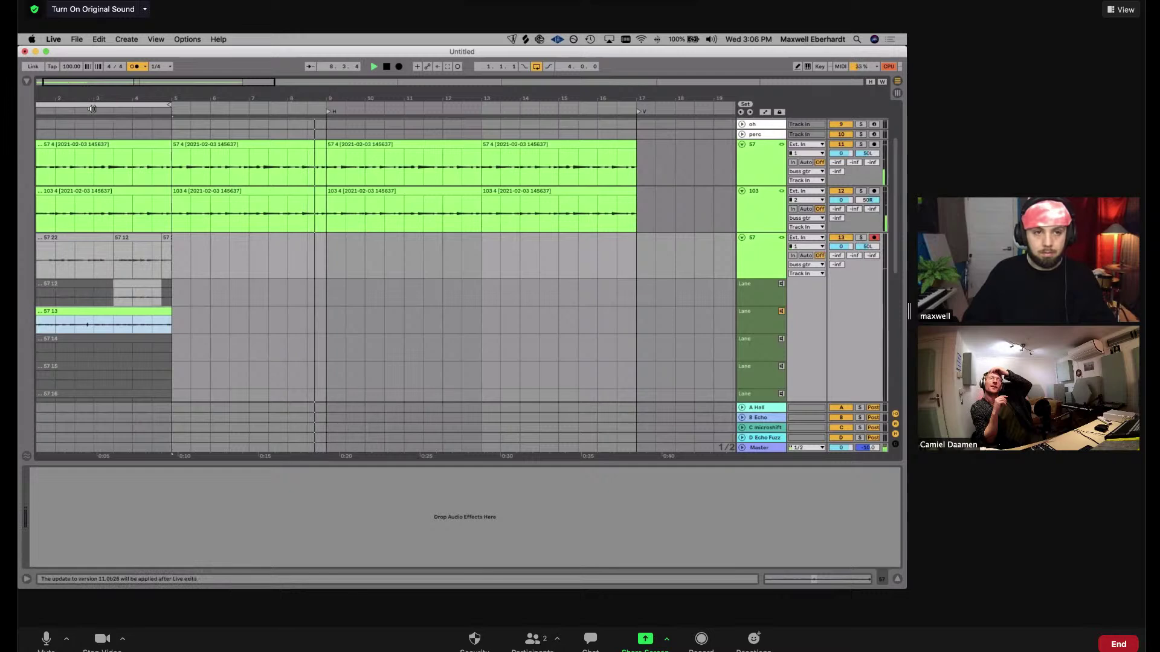
Select the last bar of the 57 13 take, from 4.1.1 to 5.1.1, and stop playback
{"action": "left_click", "coordinate": [119, 324]}
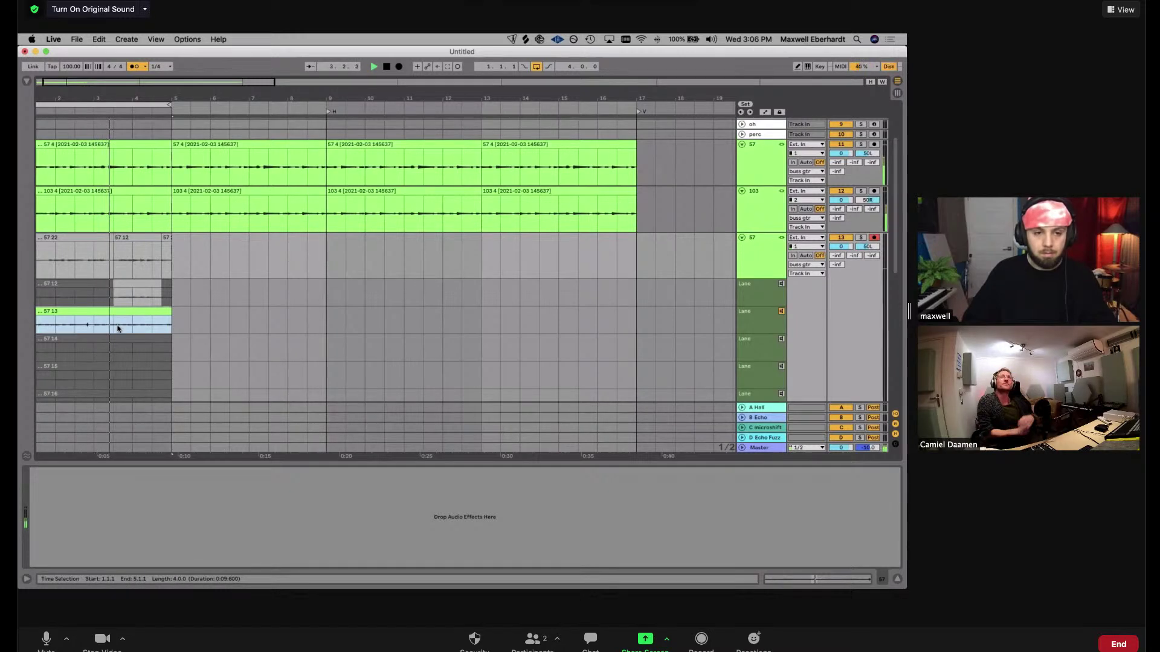
{"action": "left_click_drag", "start_coordinate": [133, 328], "coordinate": [169, 326]}
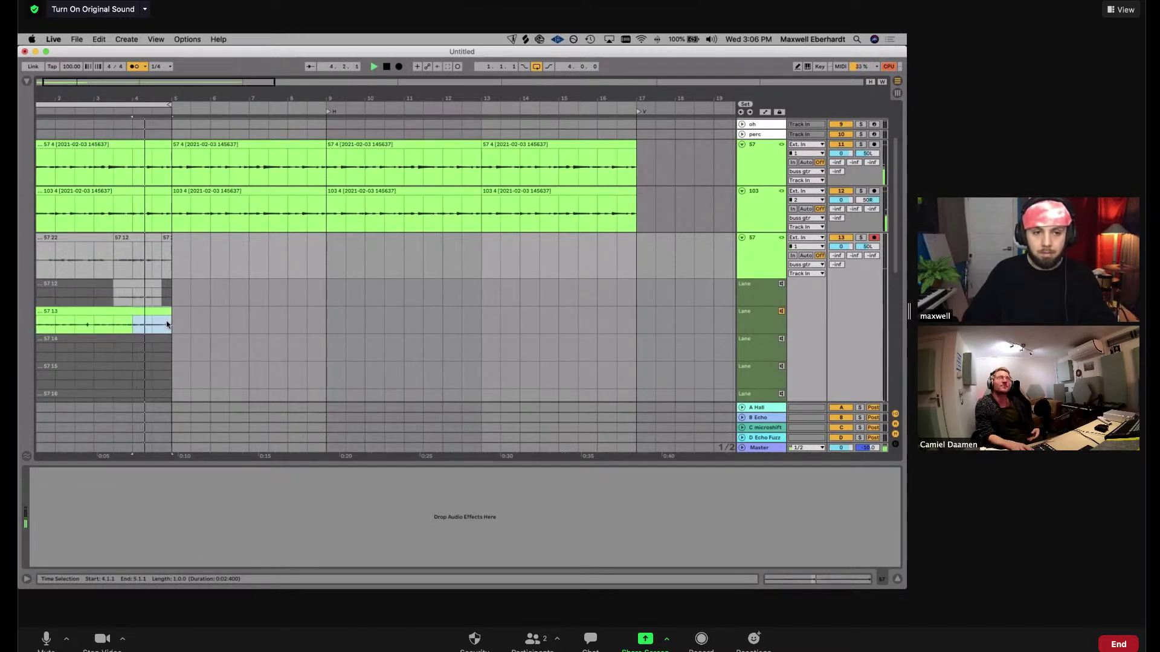
{"action": "scroll", "coordinate": [146, 311], "scroll_direction": "down", "scroll_amount": 2}
{"action": "key", "text": "space"}
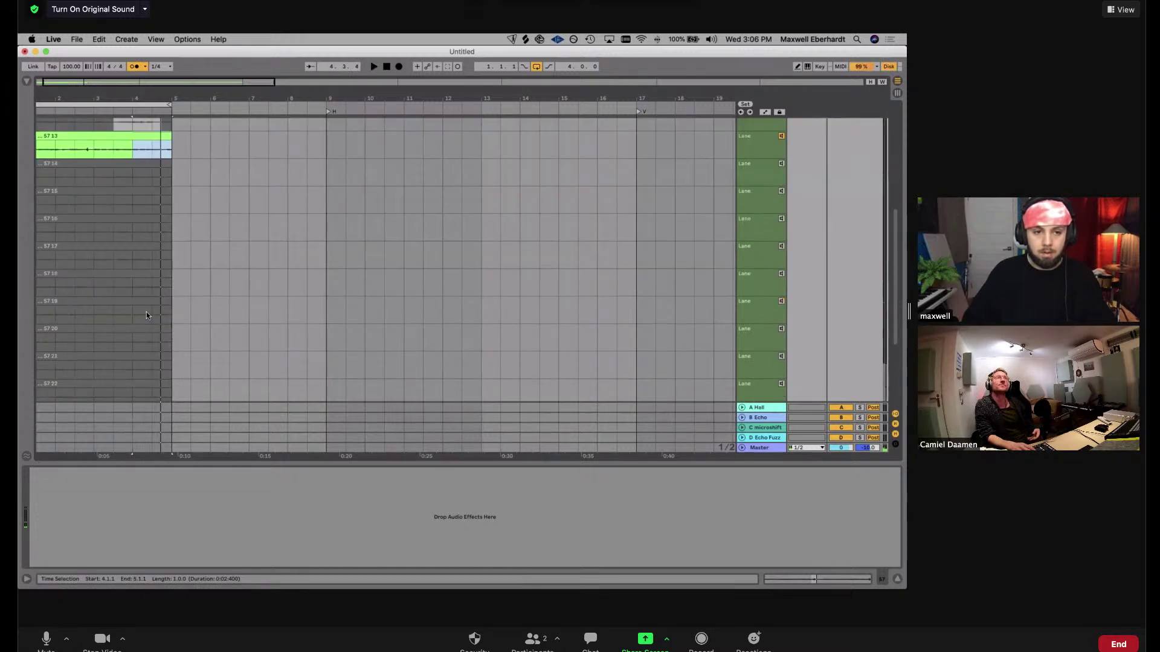
Select the looped bars 1 to 4 across the tracks and 57 take lanes and duplicate them to bar 5
{"action": "scroll", "coordinate": [152, 313], "scroll_direction": "up", "scroll_amount": 1}
{"action": "left_click", "coordinate": [75, 298]}
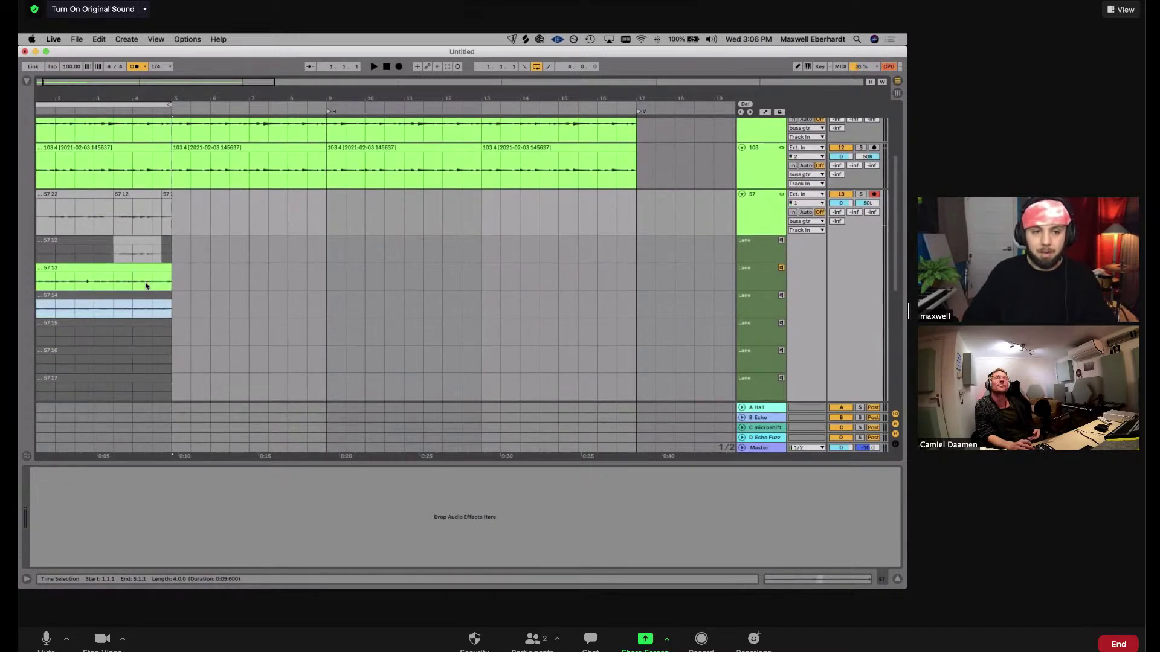
{"action": "left_click_drag", "start_coordinate": [171, 283], "coordinate": [162, 282]}
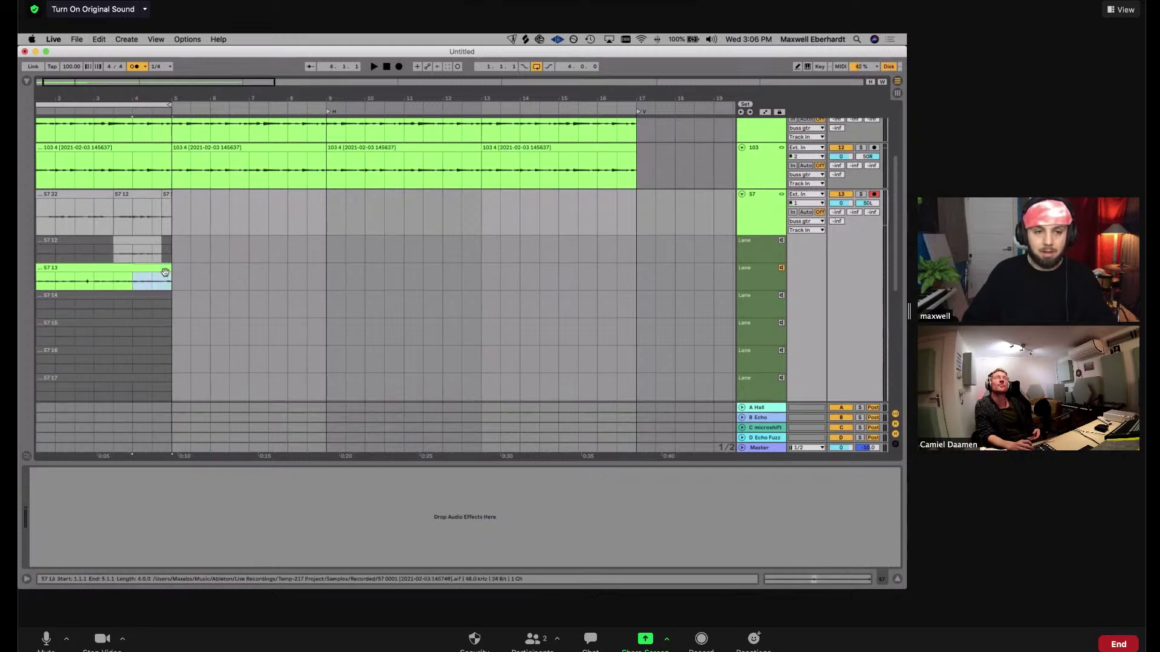
{"action": "scroll", "coordinate": [159, 264], "scroll_direction": "down", "scroll_amount": 5}
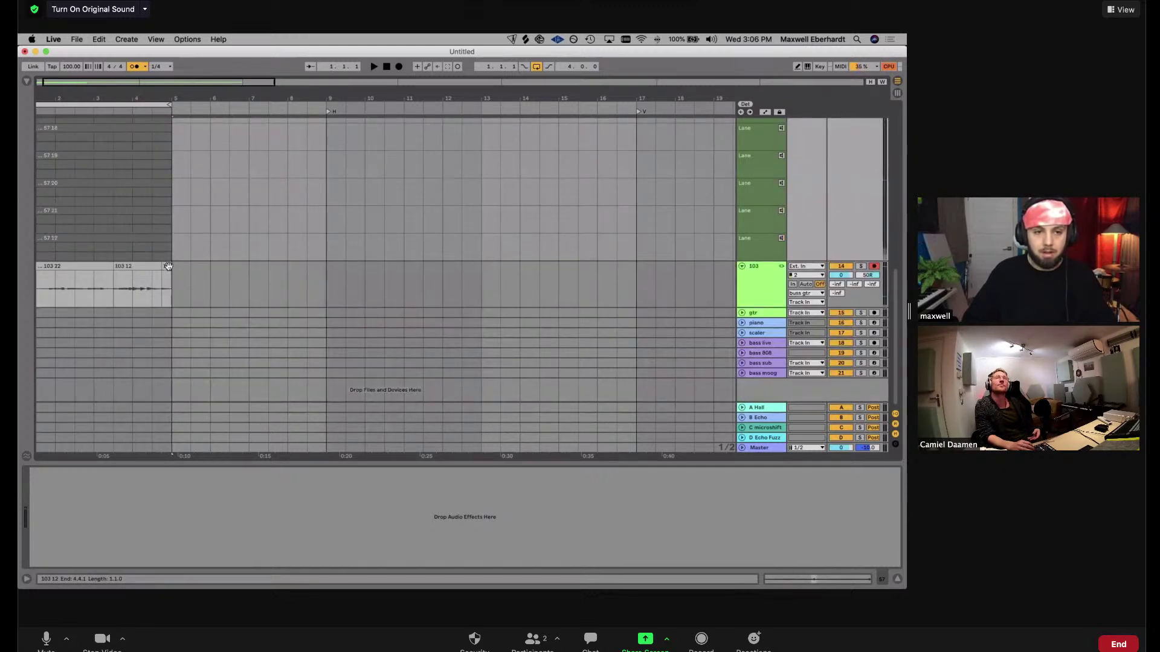
{"action": "scroll", "coordinate": [164, 266], "scroll_direction": "up", "scroll_amount": 10}
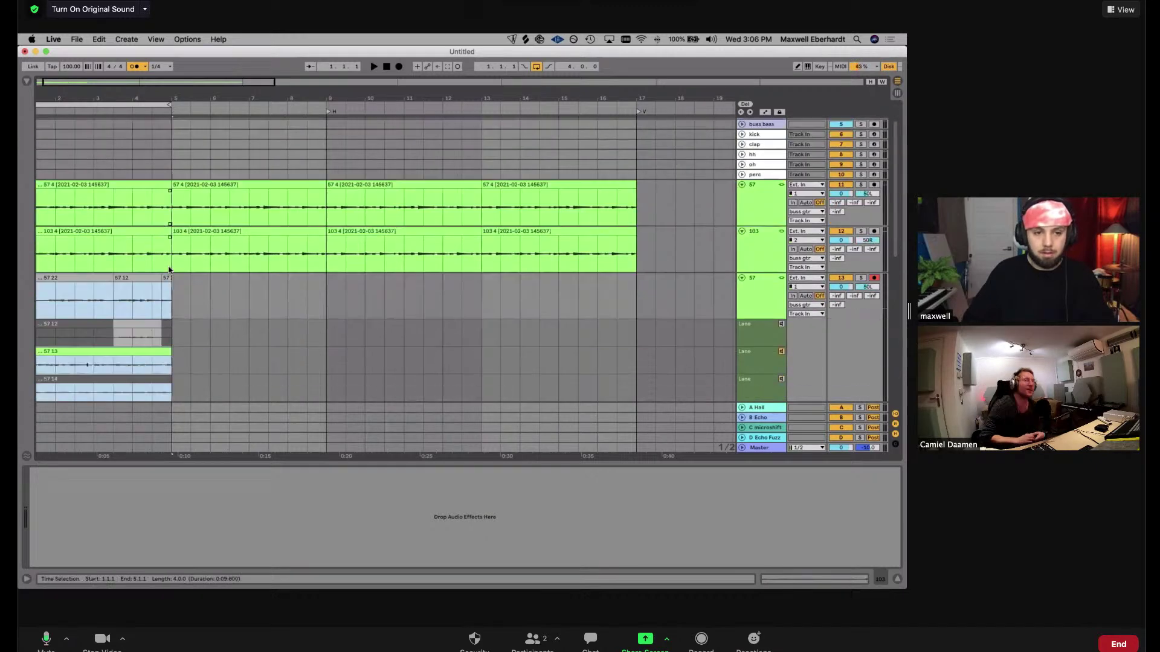
{"action": "key", "text": "super+d"}
Loop the duplicated 57 13 take from 5.1.1 to 9.1.1 and play it
{"action": "left_click", "coordinate": [241, 227]}
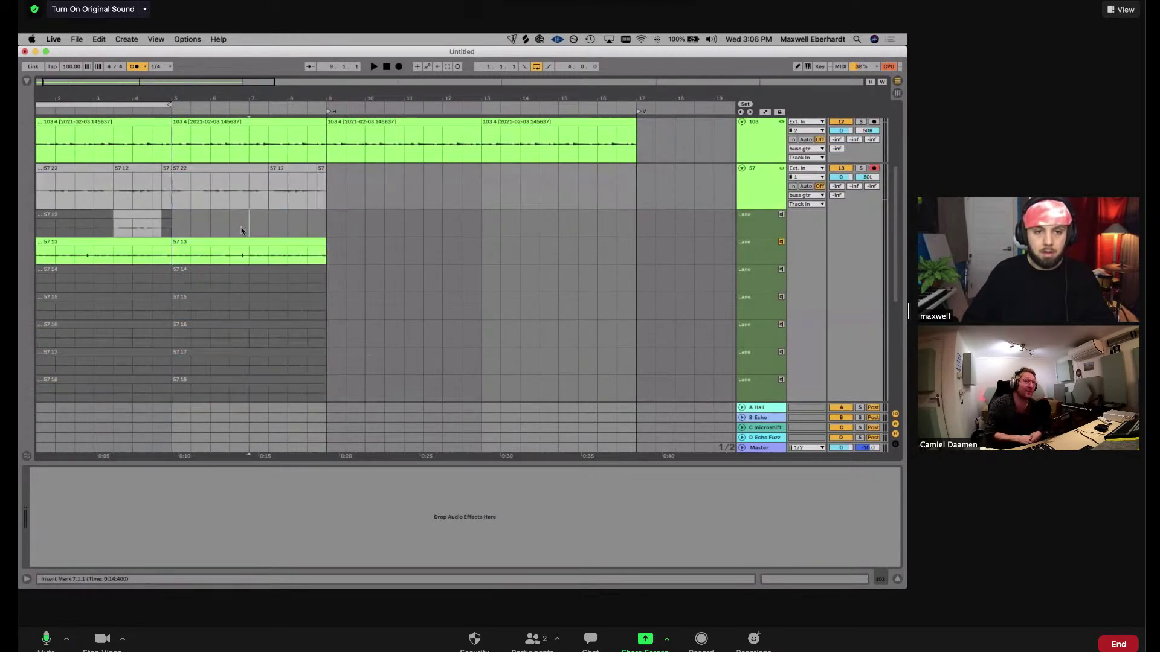
{"action": "key", "text": "space"}
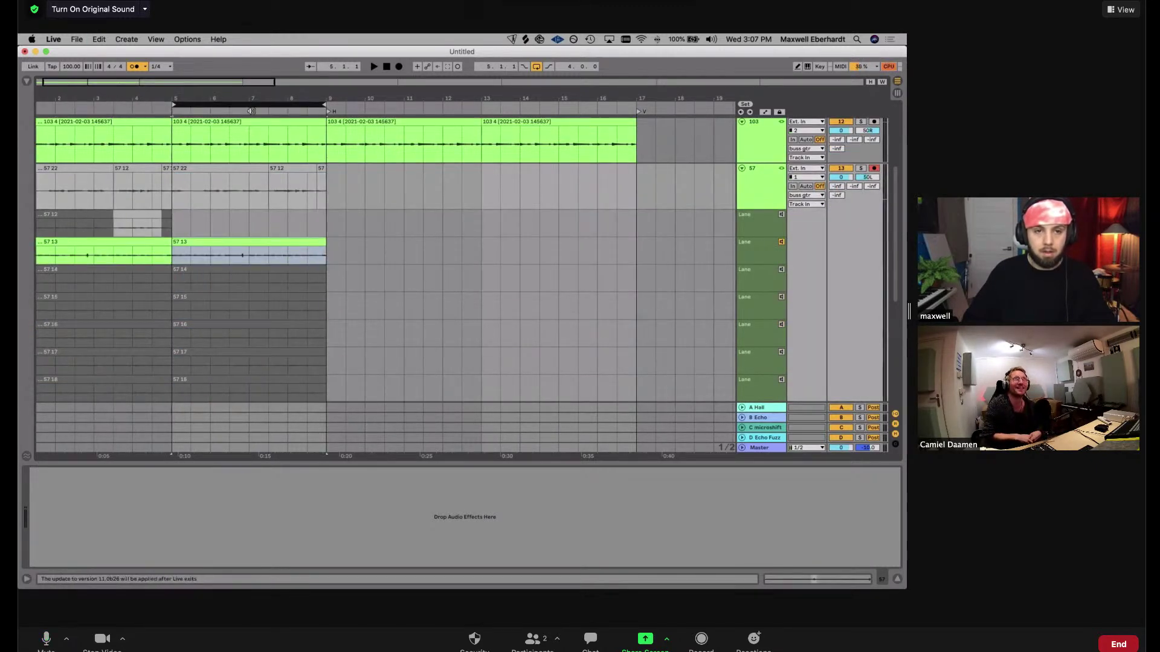
{"action": "left_click", "coordinate": [276, 262]}
{"action": "key", "text": "super+l"}
Show the take lanes of the duplicated 103 track and check which of them extend past bar 5
{"action": "scroll", "coordinate": [275, 262], "scroll_direction": "down", "scroll_amount": 5}
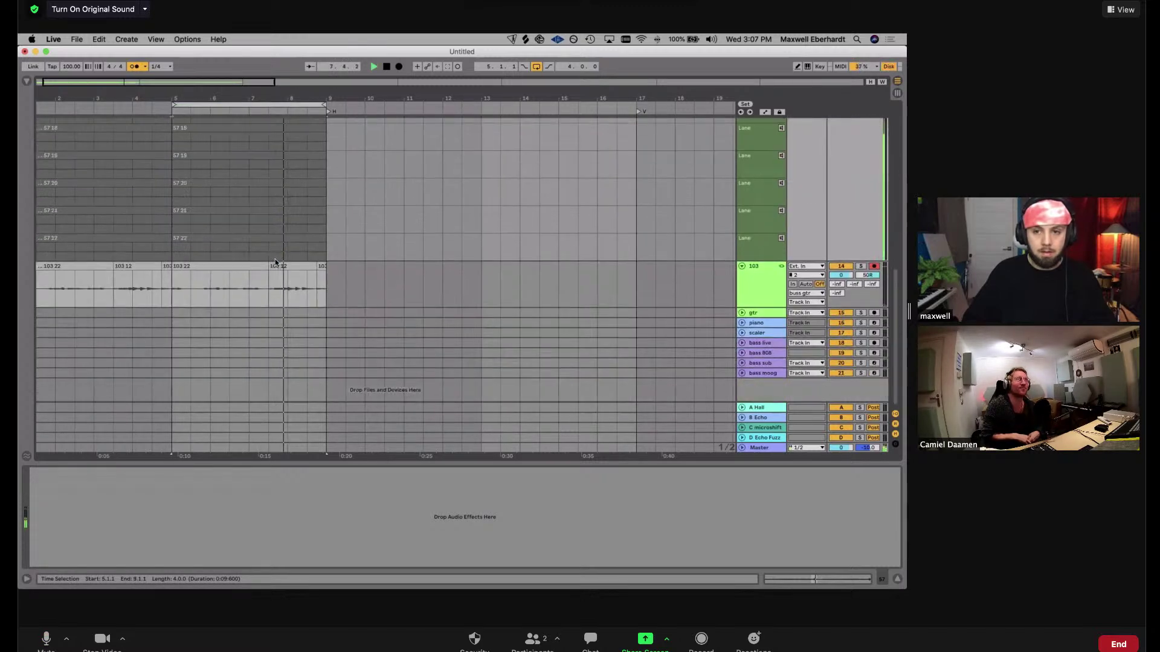
{"action": "left_click", "coordinate": [741, 266]}
{"action": "scroll", "coordinate": [675, 286], "scroll_direction": "up", "scroll_amount": 2}
{"action": "scroll", "coordinate": [675, 286], "scroll_direction": "up", "scroll_amount": 1}
{"action": "left_click", "coordinate": [742, 317]}
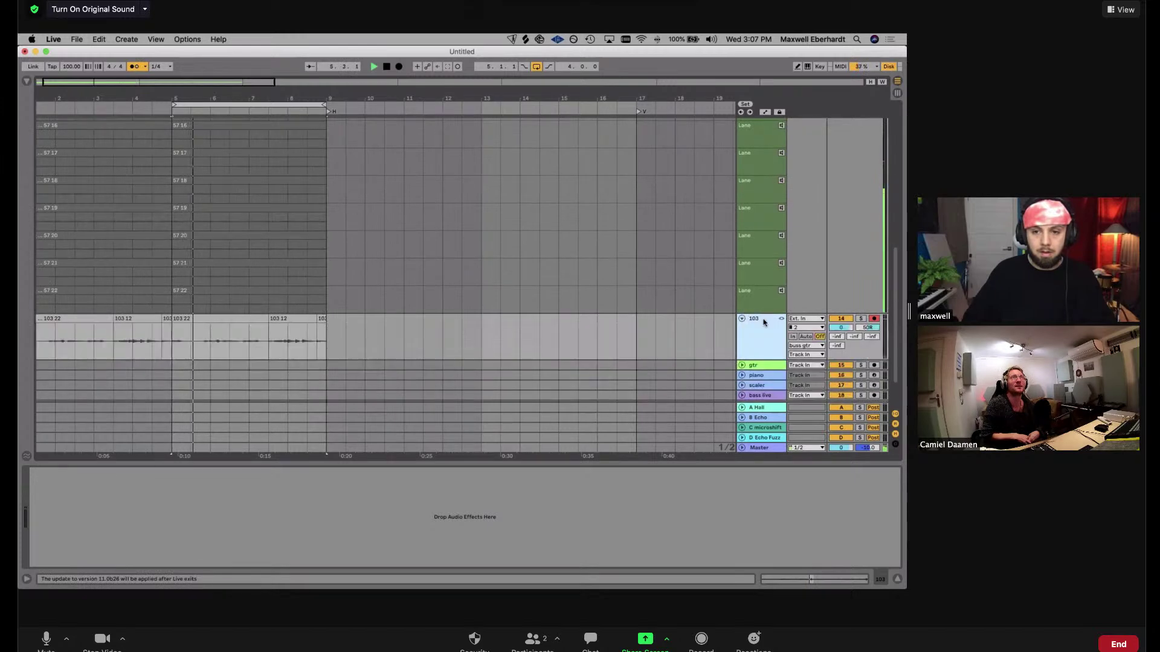
{"action": "key", "text": "alt+super+u"}
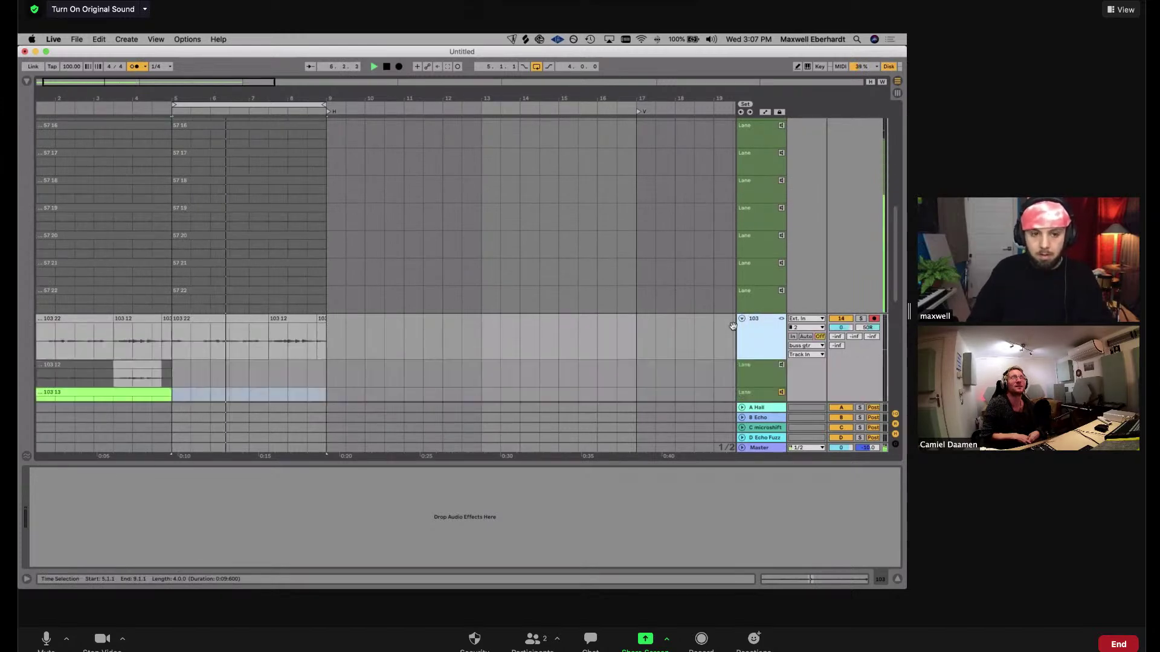
{"action": "scroll", "coordinate": [423, 296], "scroll_direction": "down", "scroll_amount": 6}
{"action": "scroll", "coordinate": [254, 241], "scroll_direction": "up", "scroll_amount": 3}
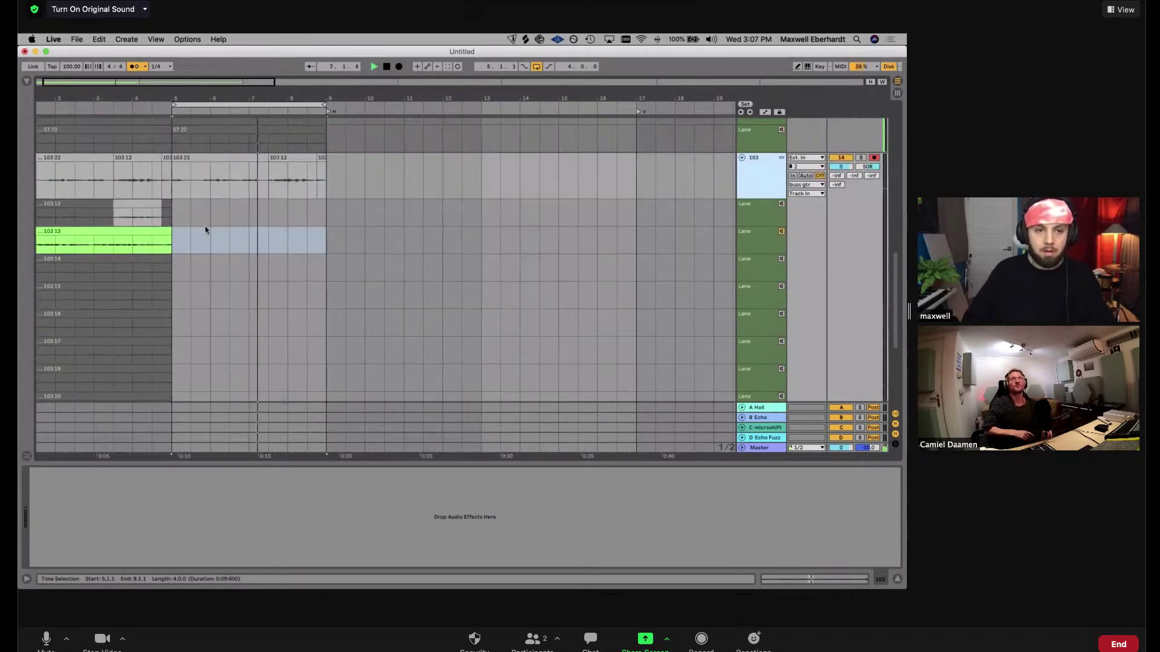
Fold the duplicated 57 track and stop playback
{"action": "scroll", "coordinate": [175, 203], "scroll_direction": "up", "scroll_amount": 10}
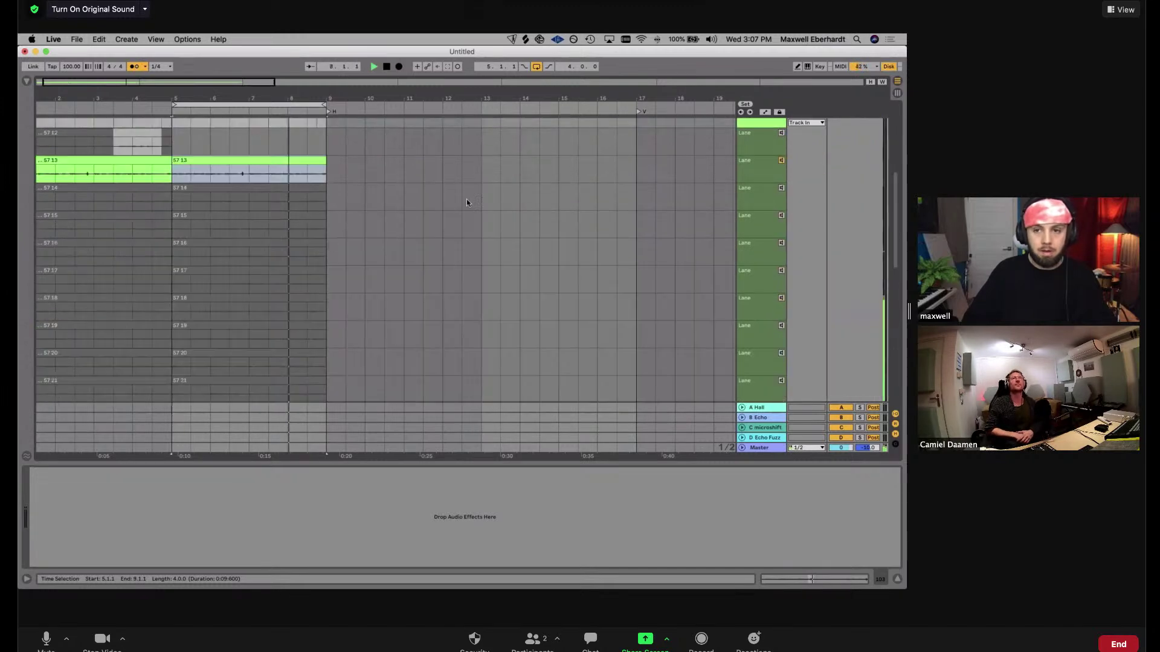
{"action": "left_click", "coordinate": [756, 203]}
{"action": "key", "text": "Left"}
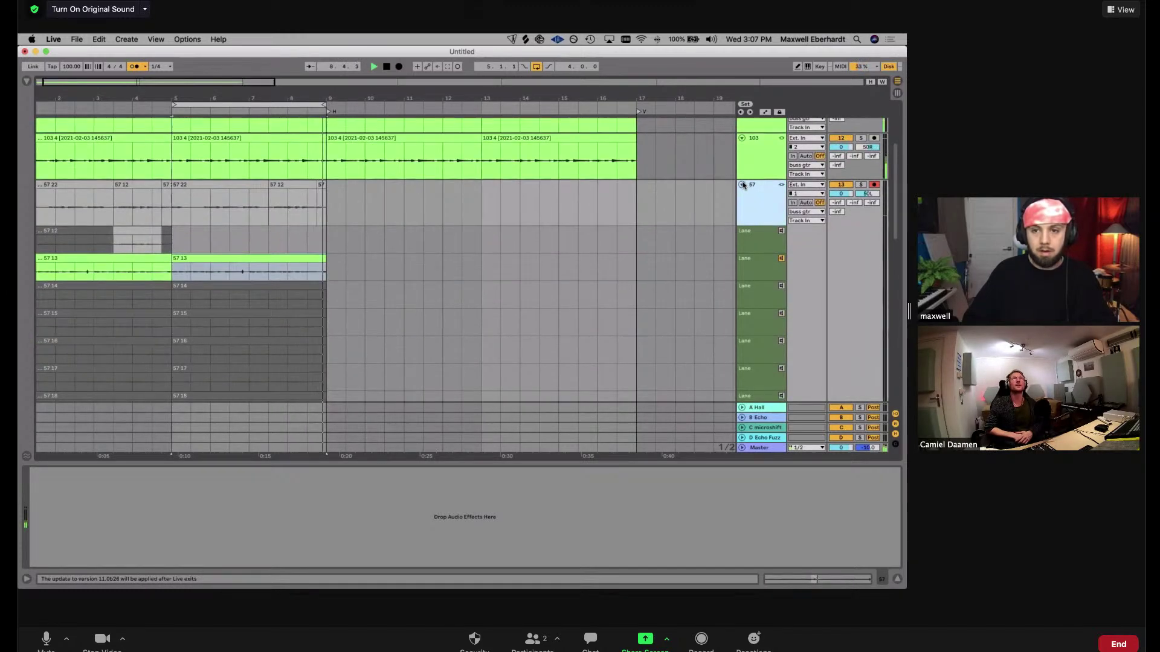
{"action": "right_click", "coordinate": [759, 201]}
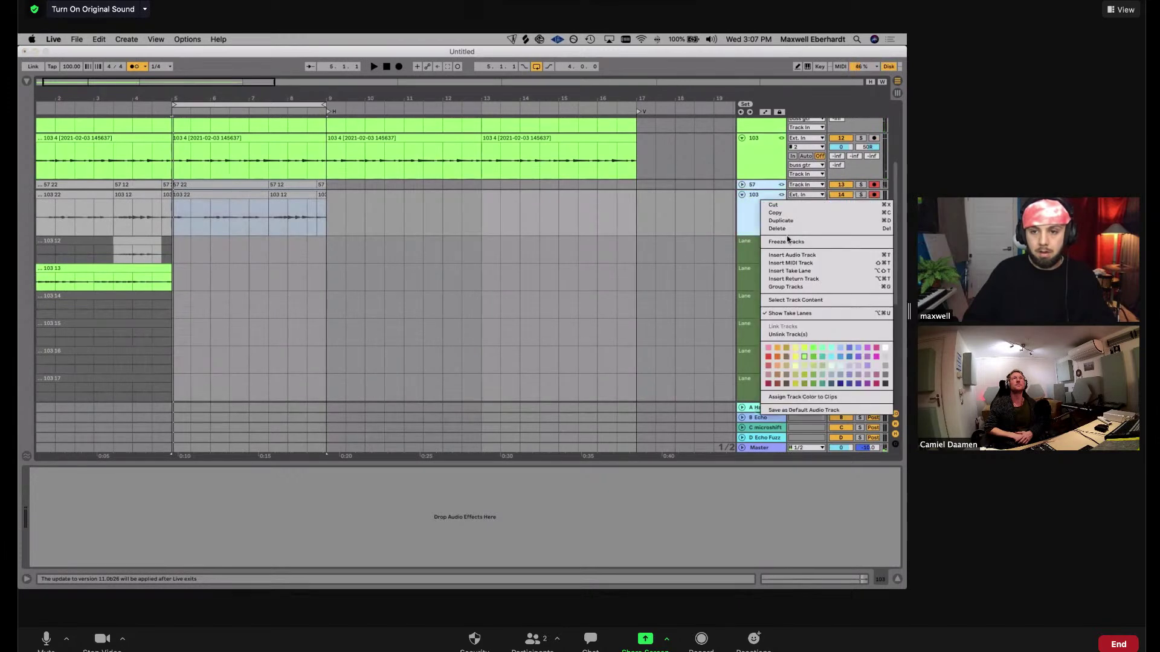
{"action": "left_click", "coordinate": [716, 220]}
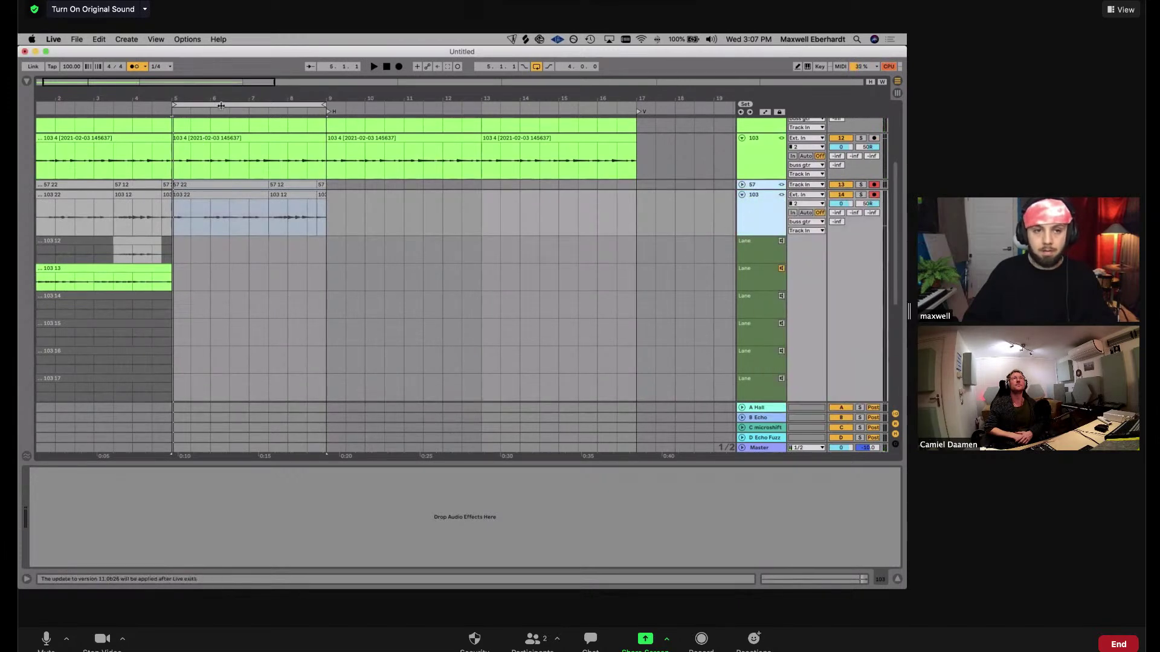
Move the loop back to bars 1 to 4, delete the main-lane copies after bar 5 on both duplicated tracks and start playback
{"action": "key", "text": "Left"}
{"action": "left_click_drag", "start_coordinate": [376, 183], "coordinate": [176, 197]}
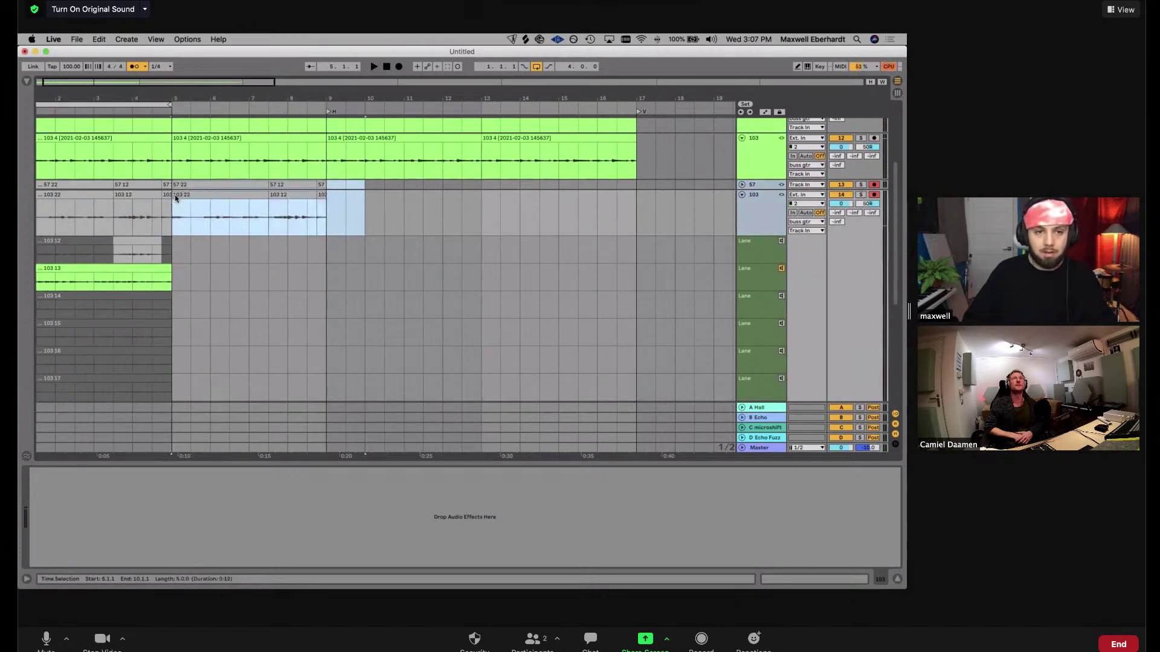
{"action": "scroll", "coordinate": [113, 118], "scroll_direction": "down", "scroll_amount": 3}
{"action": "key", "text": "space"}
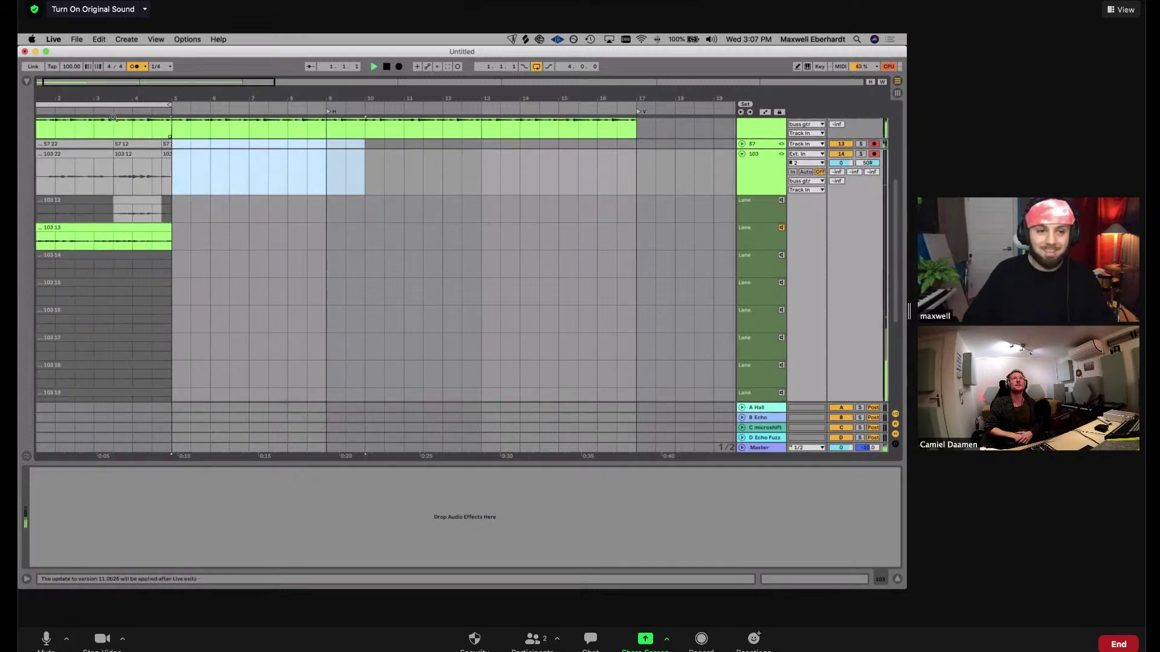
Select the contents of the looped bars and audition the 103 14, 103 15 and 103 16 take lanes in turn
{"action": "left_click", "coordinate": [65, 104]}
{"action": "scroll", "coordinate": [103, 226], "scroll_direction": "down", "scroll_amount": 3}
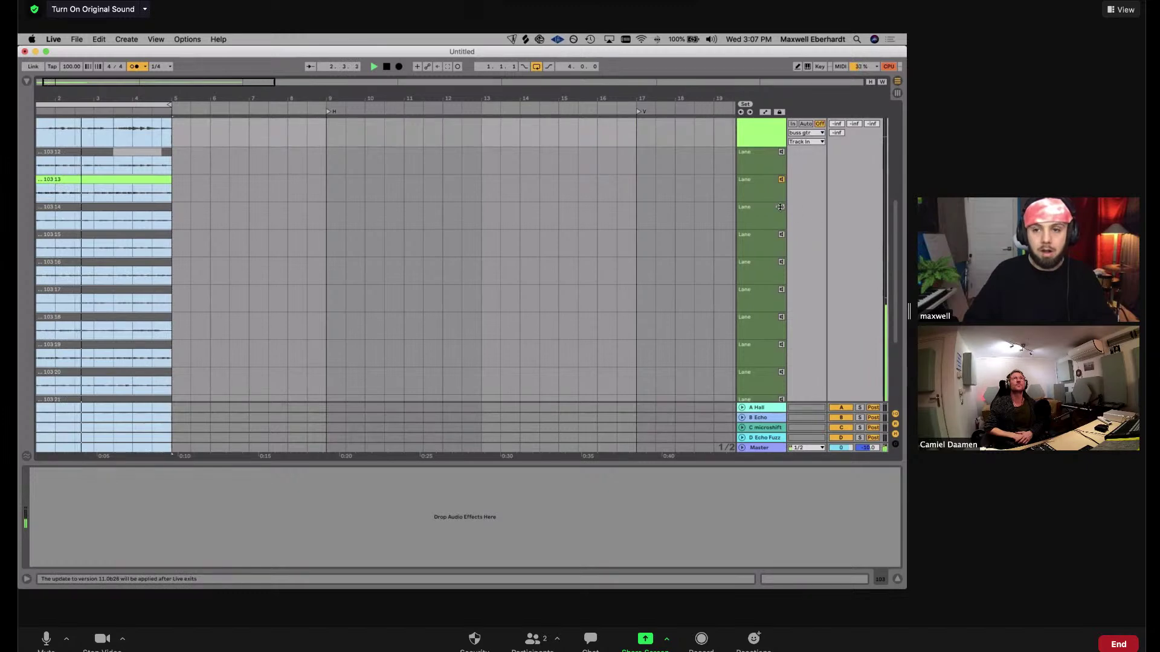
{"action": "left_click", "coordinate": [779, 209]}
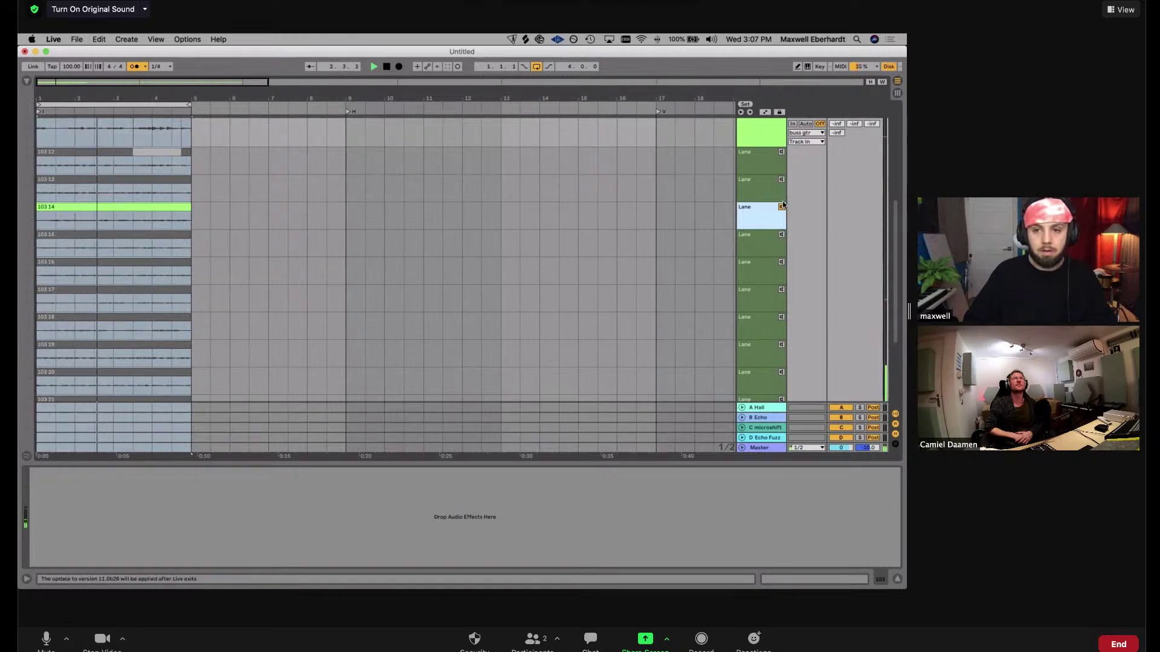
{"action": "left_click", "coordinate": [781, 235]}
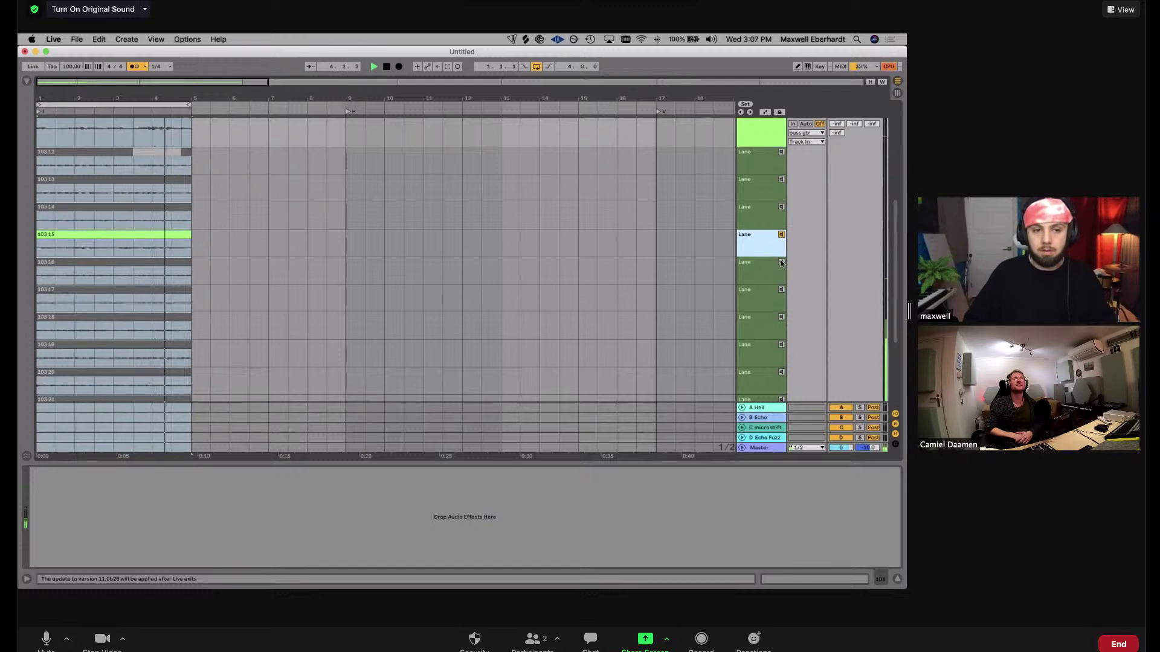
{"action": "left_click", "coordinate": [781, 262]}
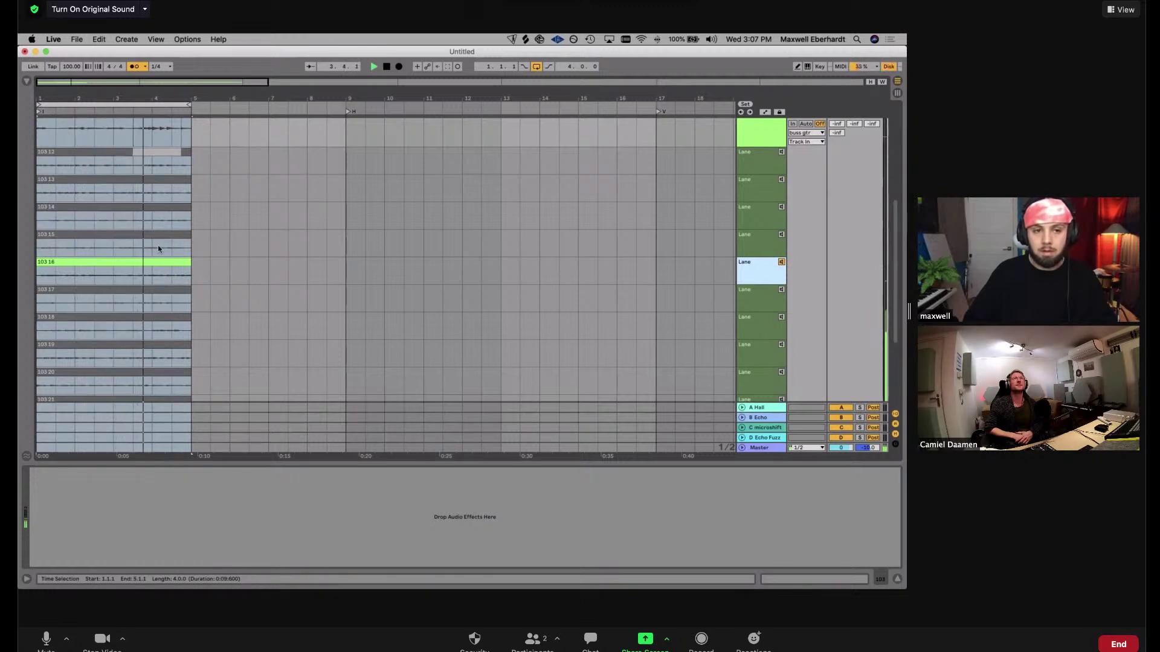
Duplicate the 103 16 take within its lane so the copy starts at bar 5
{"action": "left_click", "coordinate": [163, 263]}
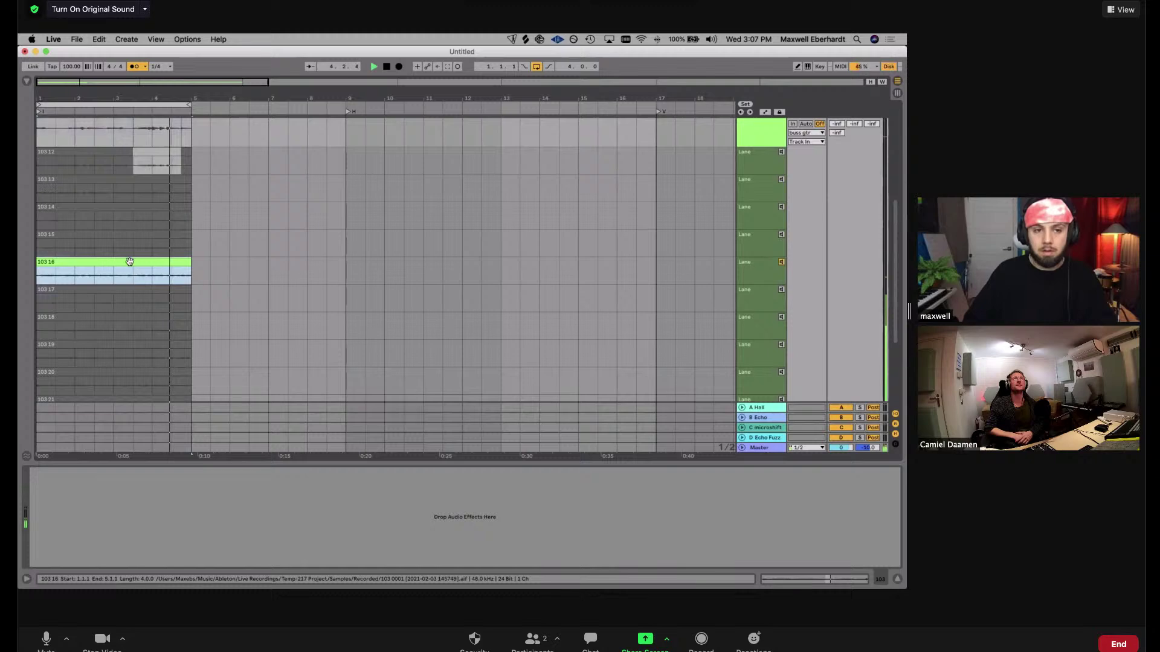
{"action": "scroll", "coordinate": [96, 266], "scroll_direction": "up", "scroll_amount": 2}
{"action": "key", "text": "super+d"}
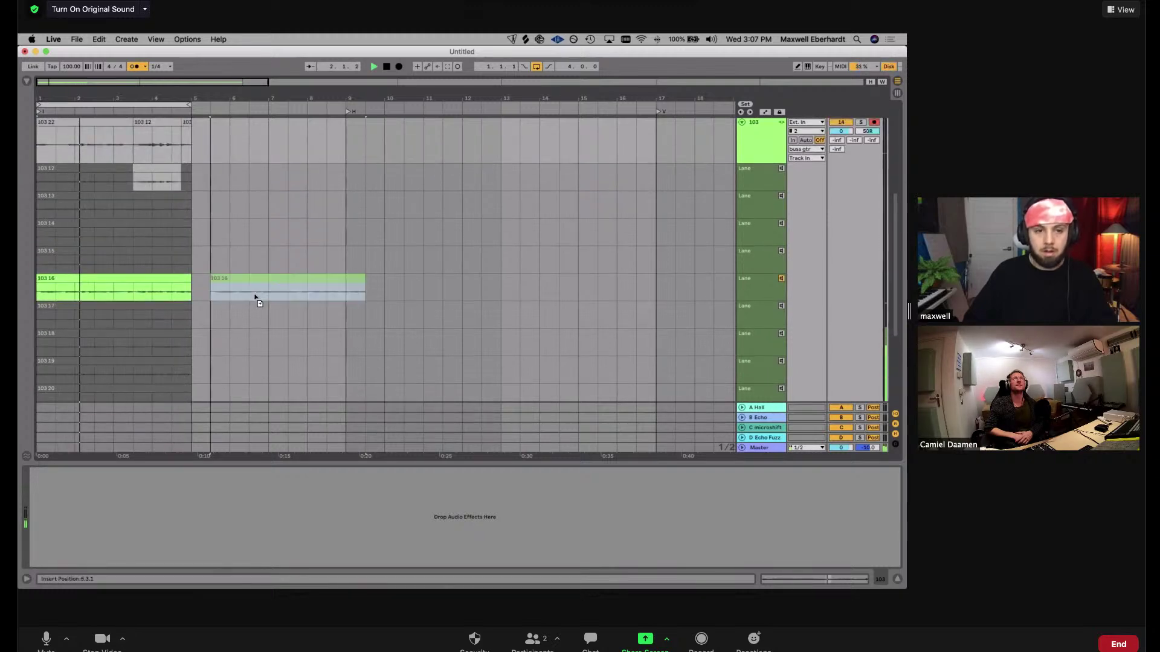
Unfold the duplicated 57 track and inspect the linked 57 16 take and its copy at bar 5
{"action": "scroll", "coordinate": [730, 352], "scroll_direction": "down", "scroll_amount": 5}
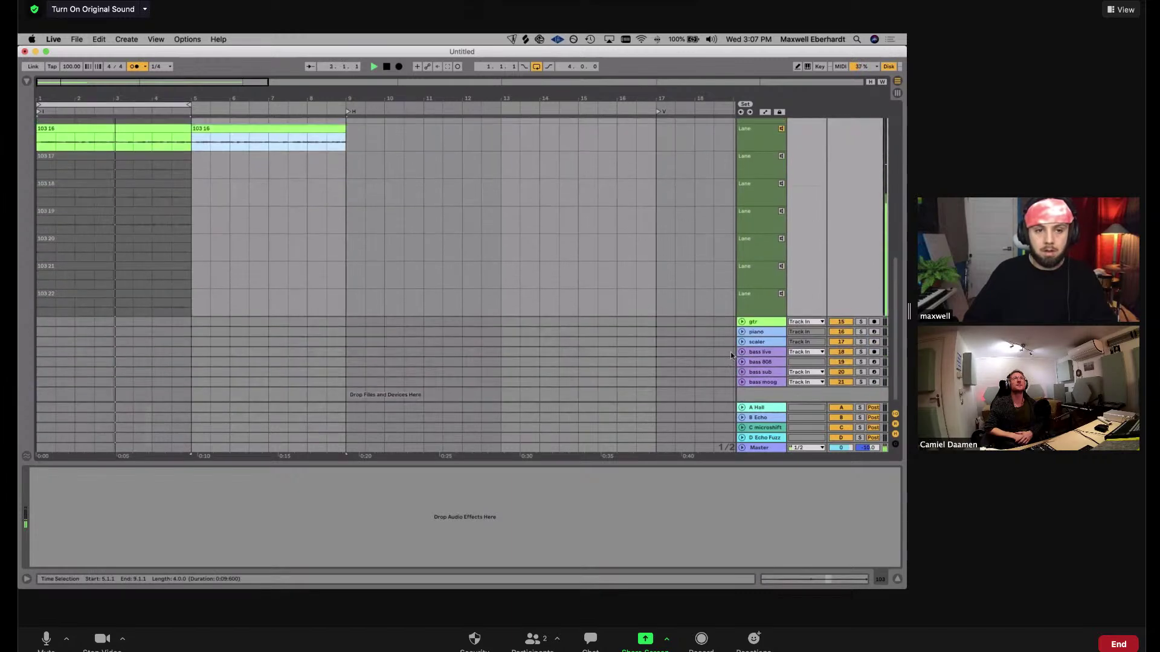
{"action": "scroll", "coordinate": [734, 308], "scroll_direction": "up", "scroll_amount": 2}
{"action": "scroll", "coordinate": [458, 279], "scroll_direction": "up", "scroll_amount": 10}
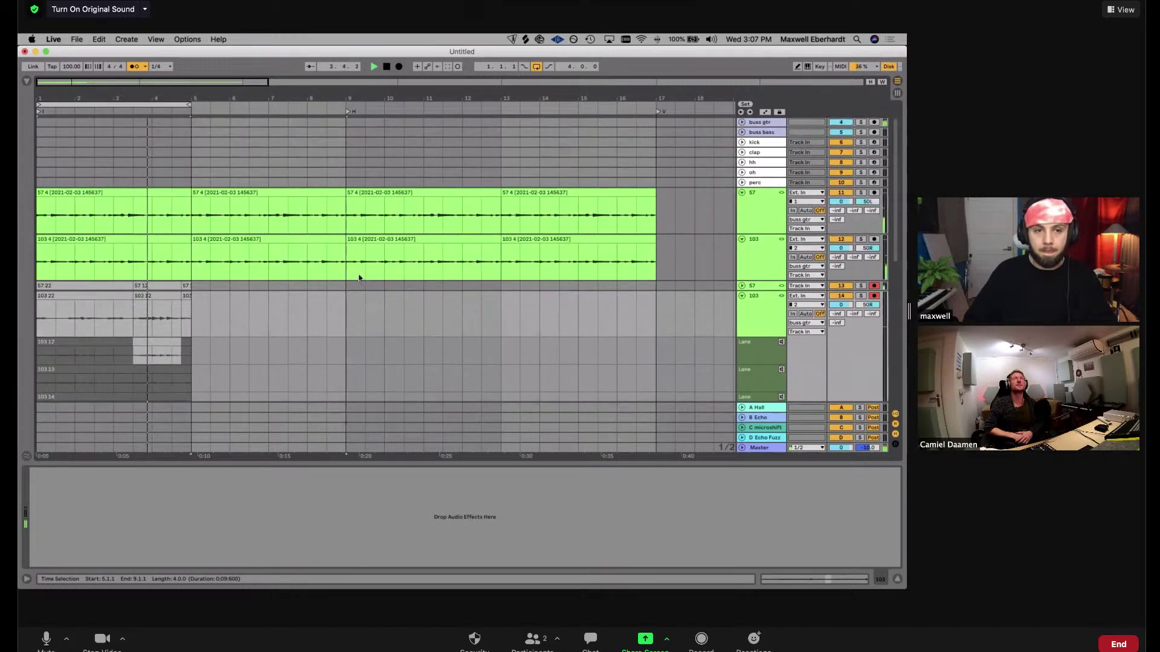
{"action": "scroll", "coordinate": [601, 293], "scroll_direction": "down", "scroll_amount": 3}
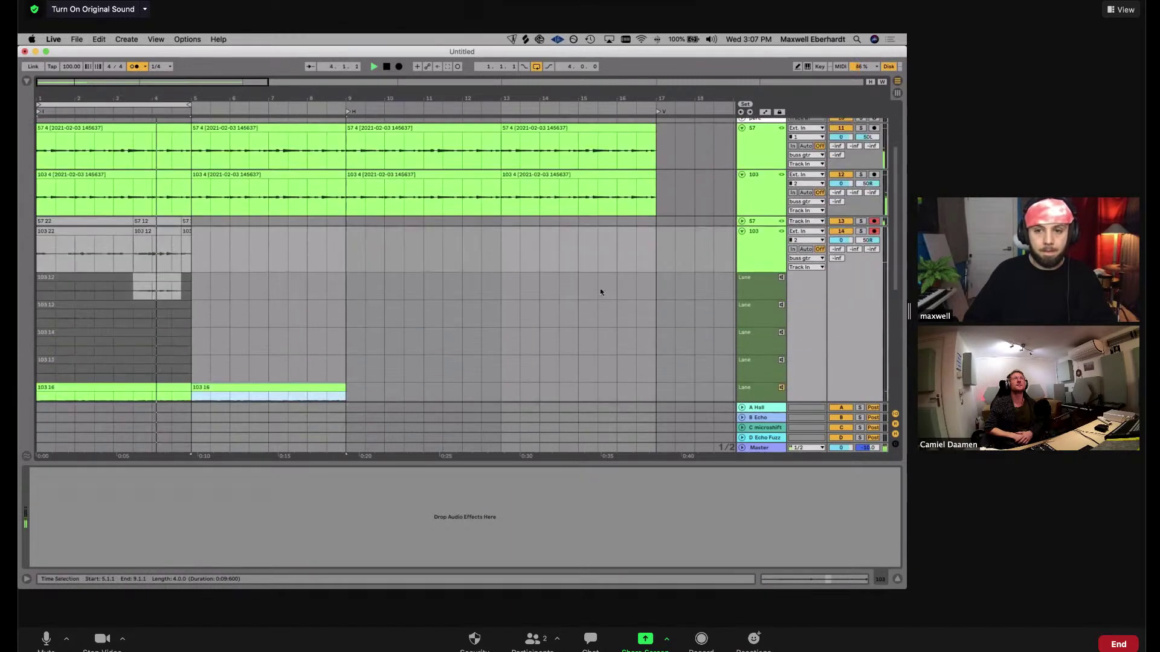
{"action": "left_click", "coordinate": [742, 221]}
{"action": "scroll", "coordinate": [425, 291], "scroll_direction": "down", "scroll_amount": 4}
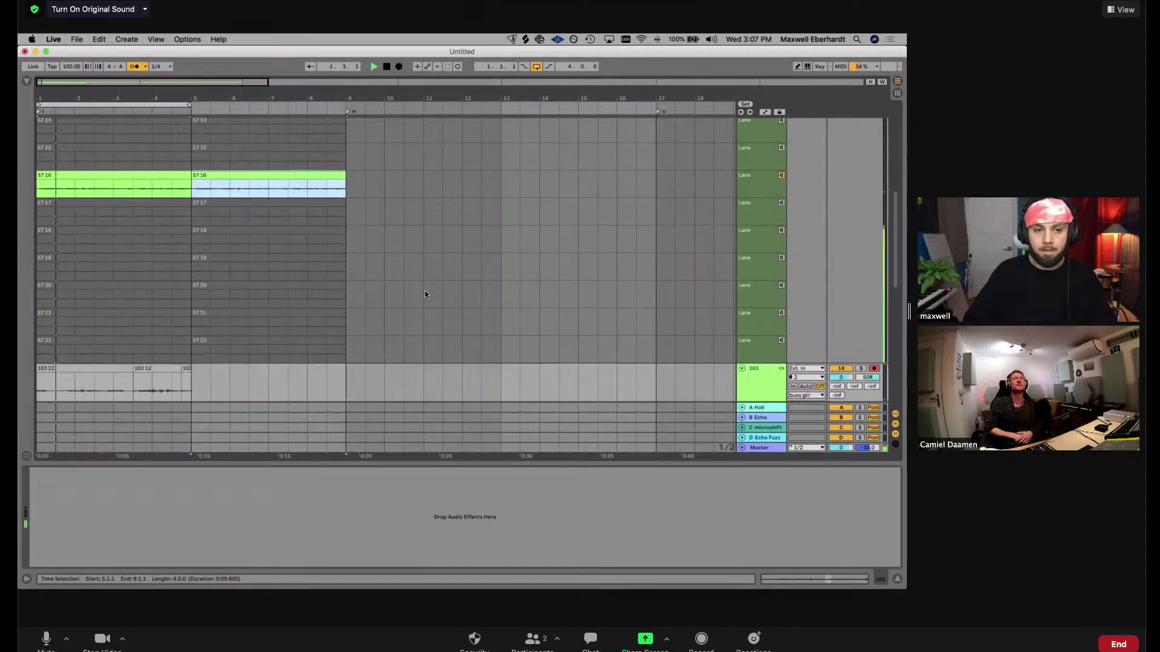
Inspect the duplicated 103 track's main lane and take lanes around the 103 16 take, stopping playback
{"action": "scroll", "coordinate": [425, 291], "scroll_direction": "up", "scroll_amount": 3}
{"action": "scroll", "coordinate": [425, 291], "scroll_direction": "down", "scroll_amount": 5}
{"action": "scroll", "coordinate": [425, 290], "scroll_direction": "up", "scroll_amount": 3}
{"action": "scroll", "coordinate": [425, 290], "scroll_direction": "down", "scroll_amount": 5}
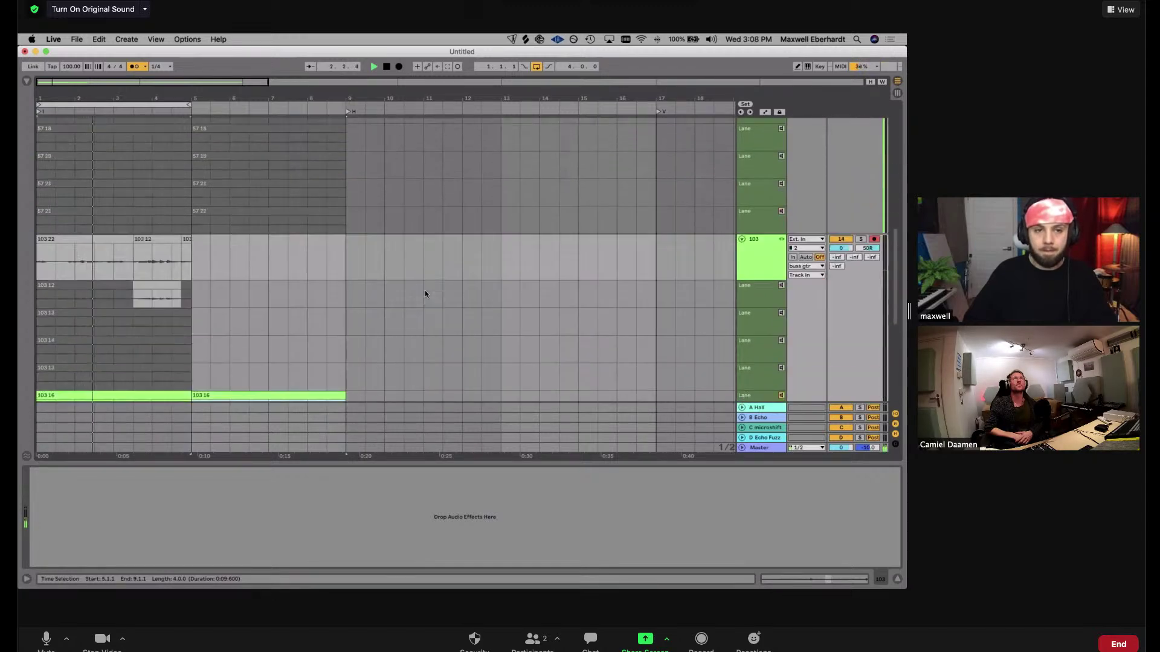
{"action": "scroll", "coordinate": [149, 149], "scroll_direction": "down", "scroll_amount": 3}
{"action": "key", "text": "space"}
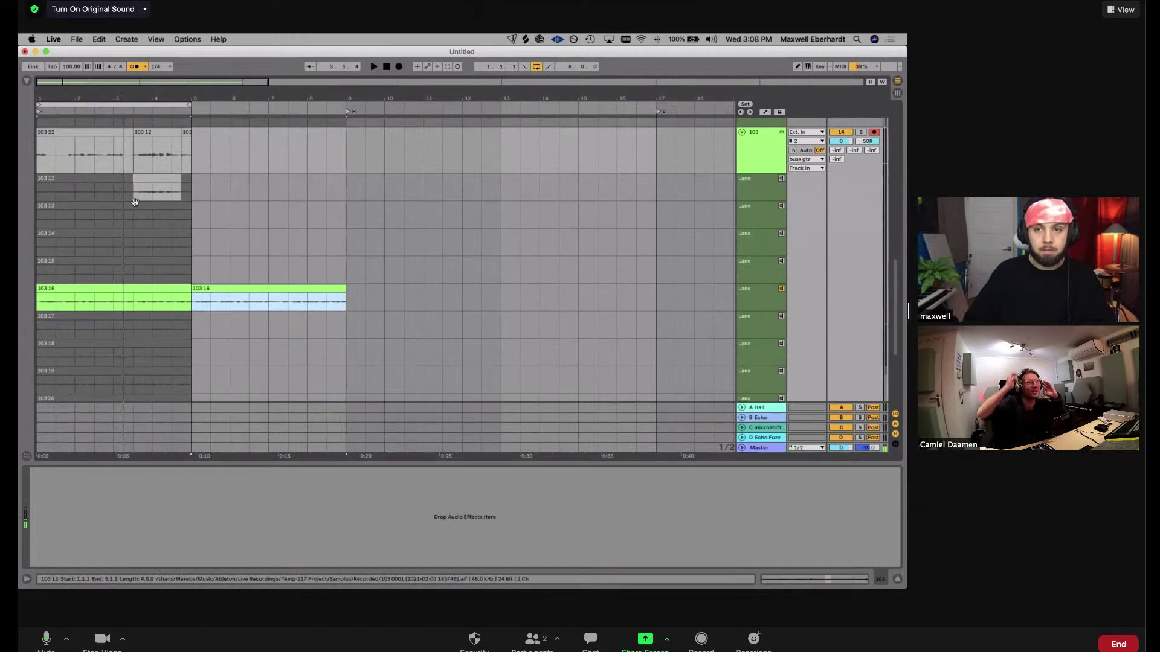
{"action": "scroll", "coordinate": [163, 229], "scroll_direction": "up", "scroll_amount": 2}
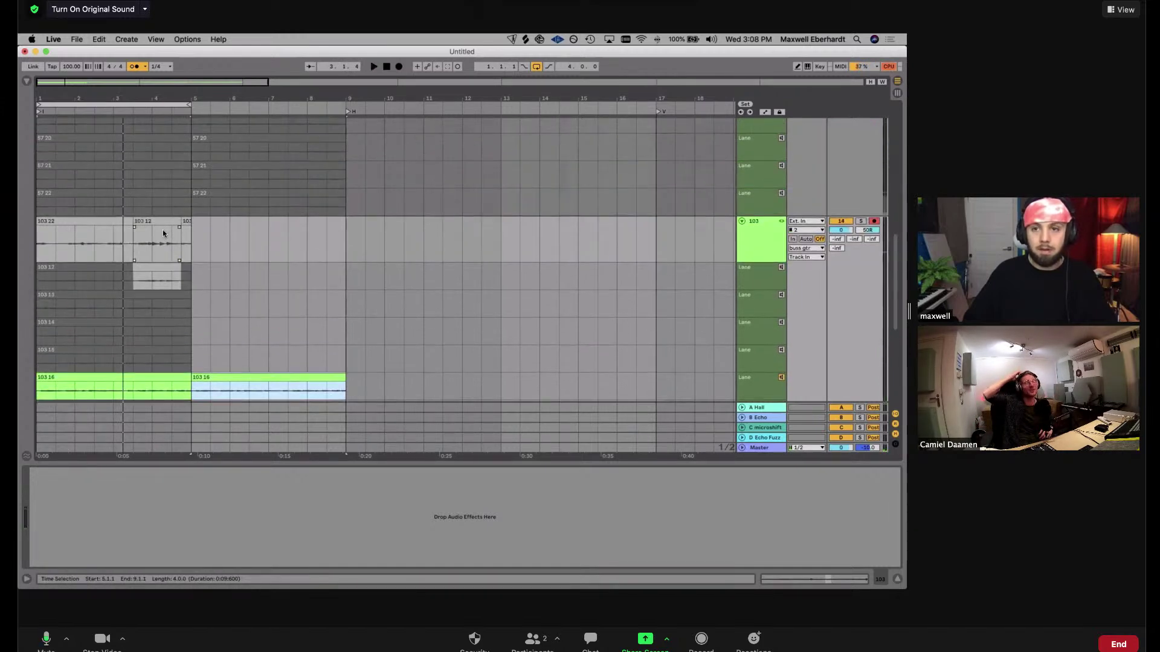
{"action": "scroll", "coordinate": [163, 234], "scroll_direction": "down", "scroll_amount": 2}
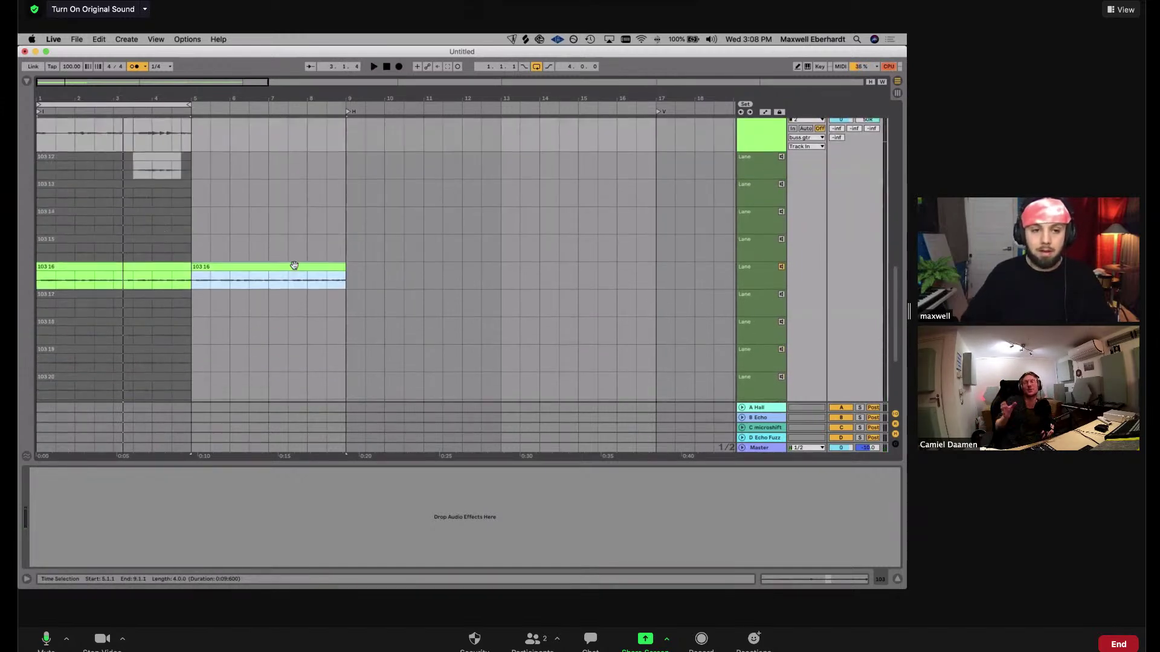
Audition the 103 17 take lane over the looped bars 1 to 4, restarting and stopping playback
{"action": "left_click", "coordinate": [759, 270]}
{"action": "left_click", "coordinate": [771, 298]}
{"action": "left_click", "coordinate": [782, 294]}
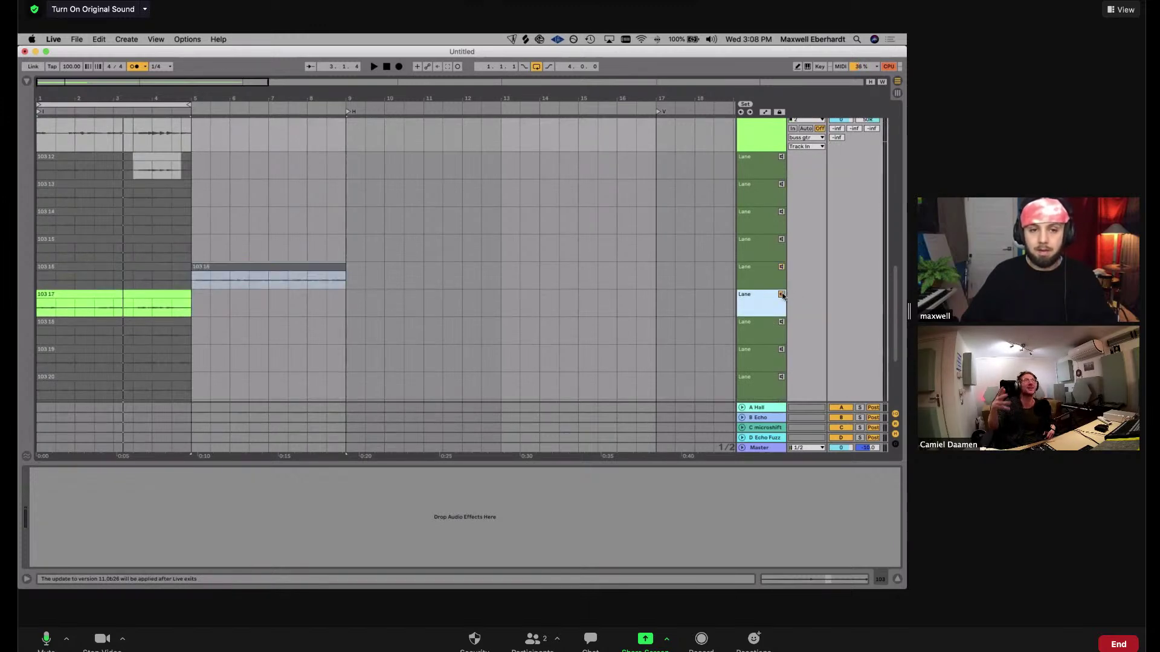
{"action": "key", "text": "space"}
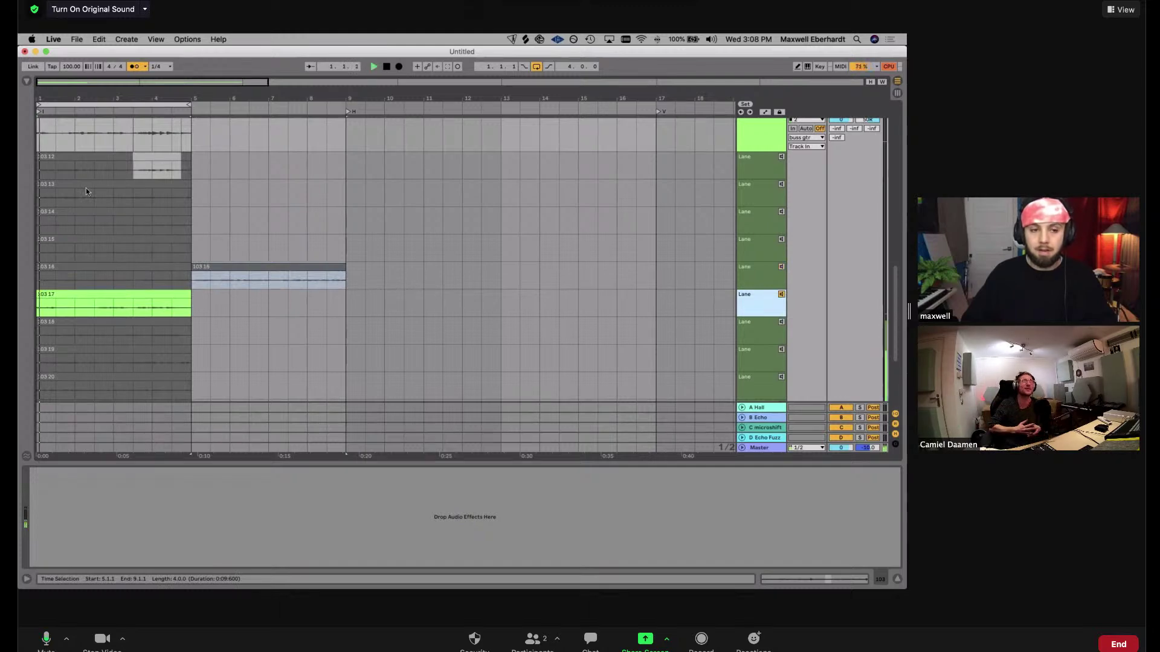
{"action": "left_click", "coordinate": [99, 111]}
{"action": "left_click", "coordinate": [100, 111]}
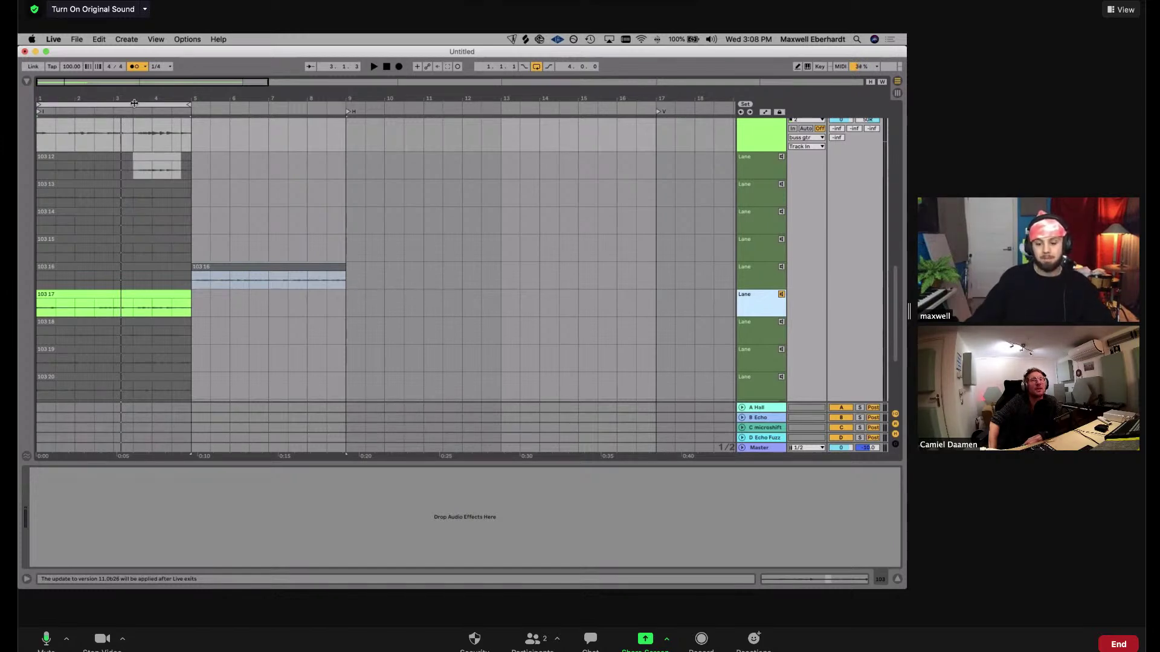
{"action": "key", "text": "XF86AudioRaiseVolume"}
{"action": "key", "text": "space"}
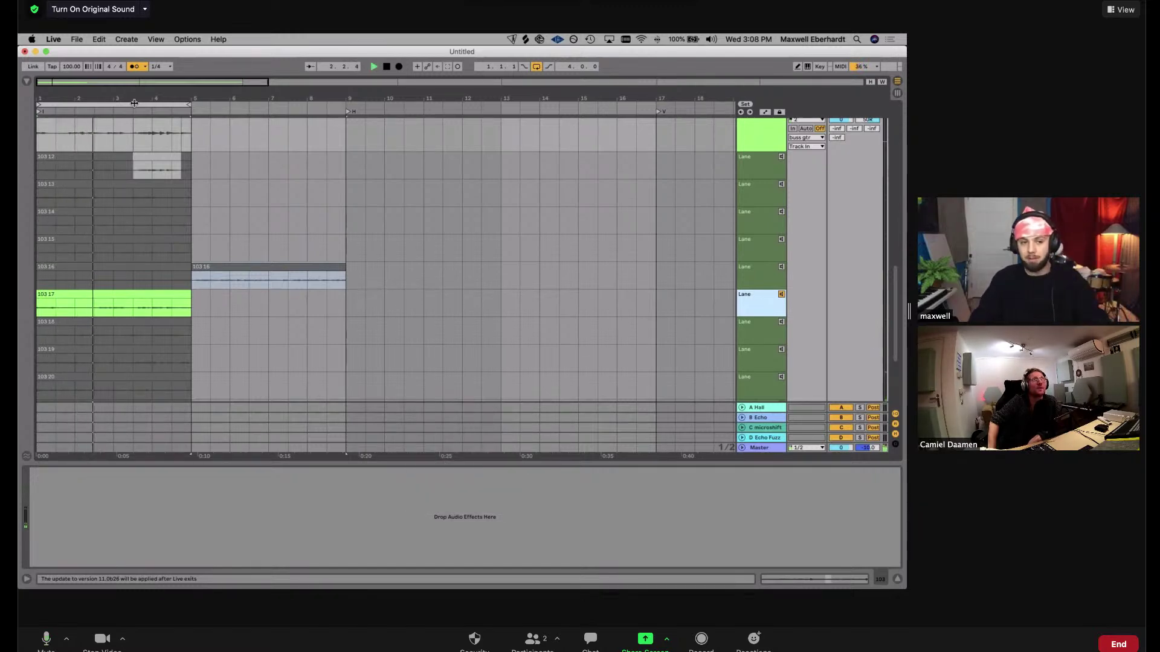
{"action": "key", "text": "space"}
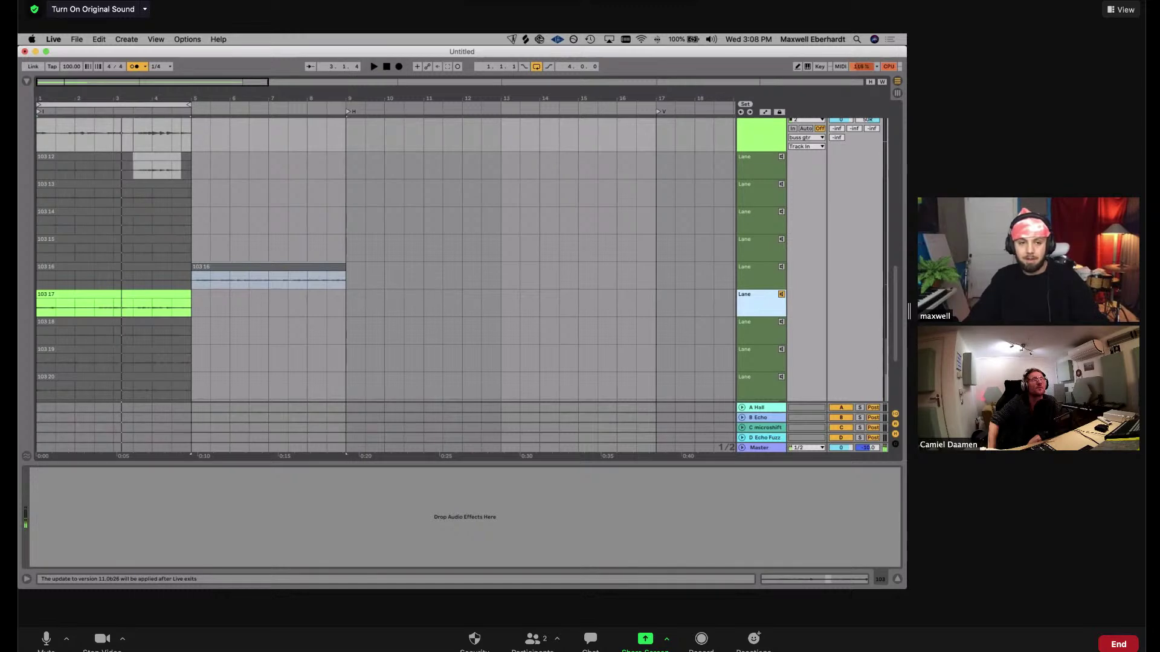
Copy the whole 103 18 take into the 103 track's main lane and audition its take lane
{"action": "left_click", "coordinate": [54, 293]}
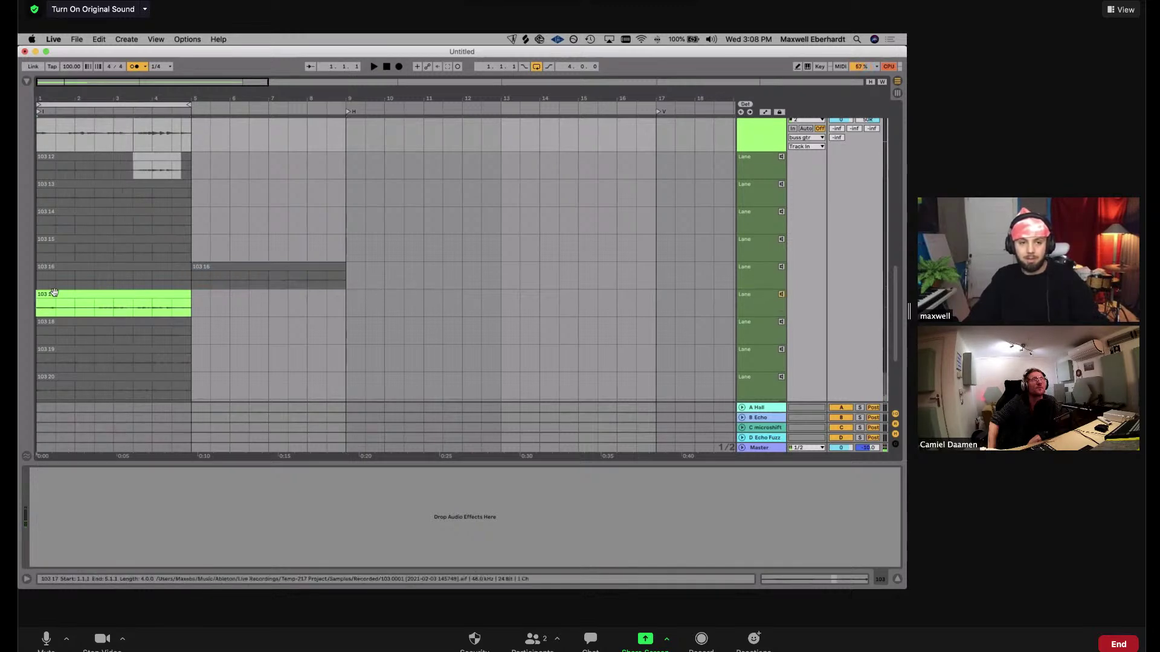
{"action": "left_click", "coordinate": [85, 322]}
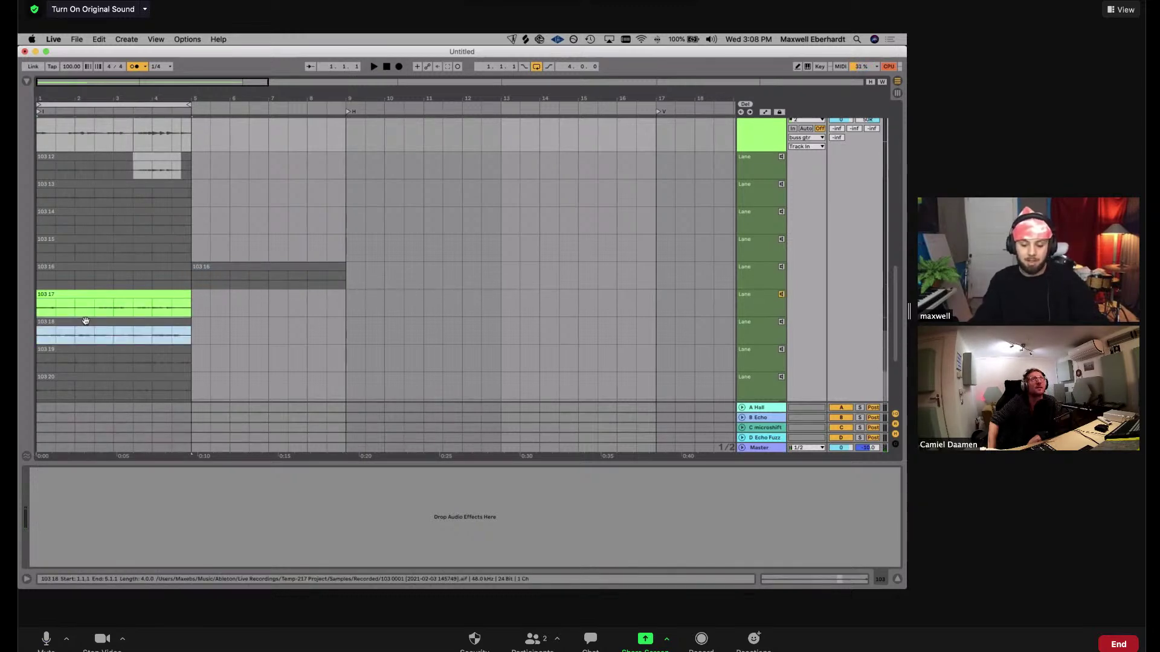
{"action": "left_click", "coordinate": [135, 105]}
{"action": "left_click", "coordinate": [135, 109]}
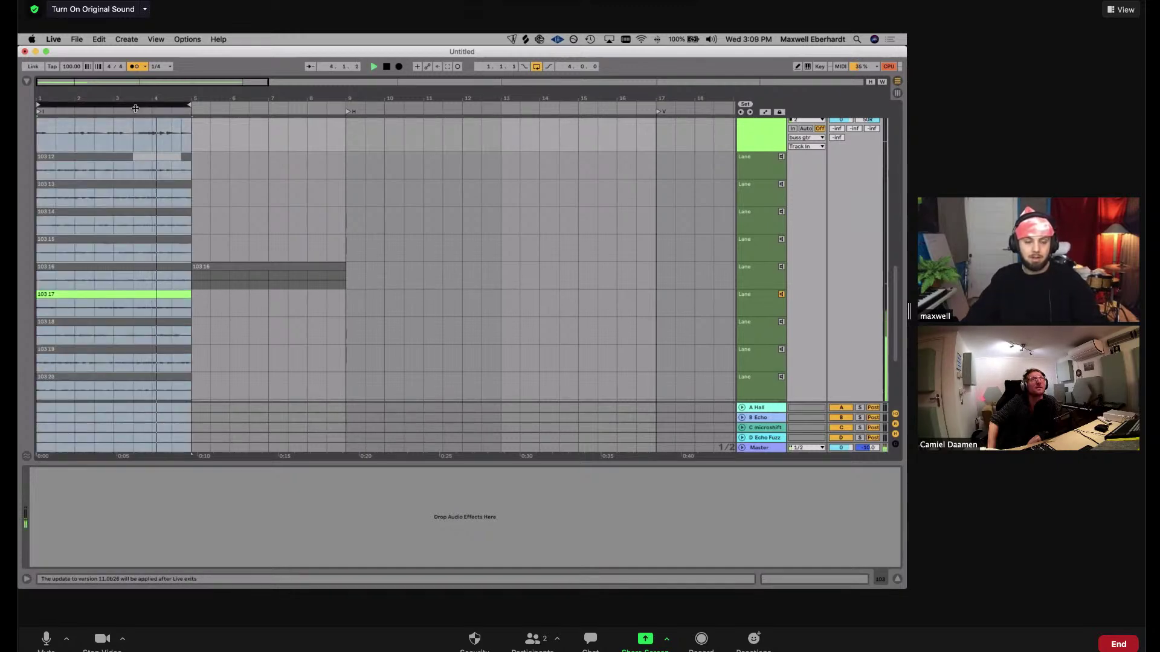
{"action": "left_click", "coordinate": [154, 322]}
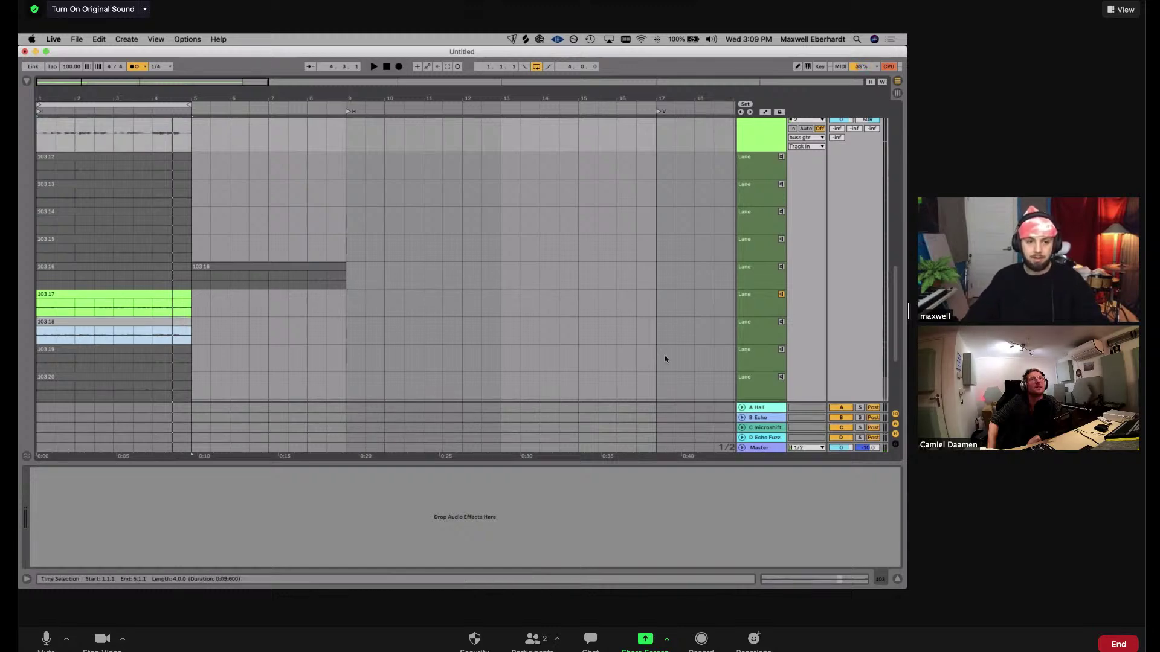
{"action": "left_click", "coordinate": [782, 322]}
{"action": "key", "text": "space"}
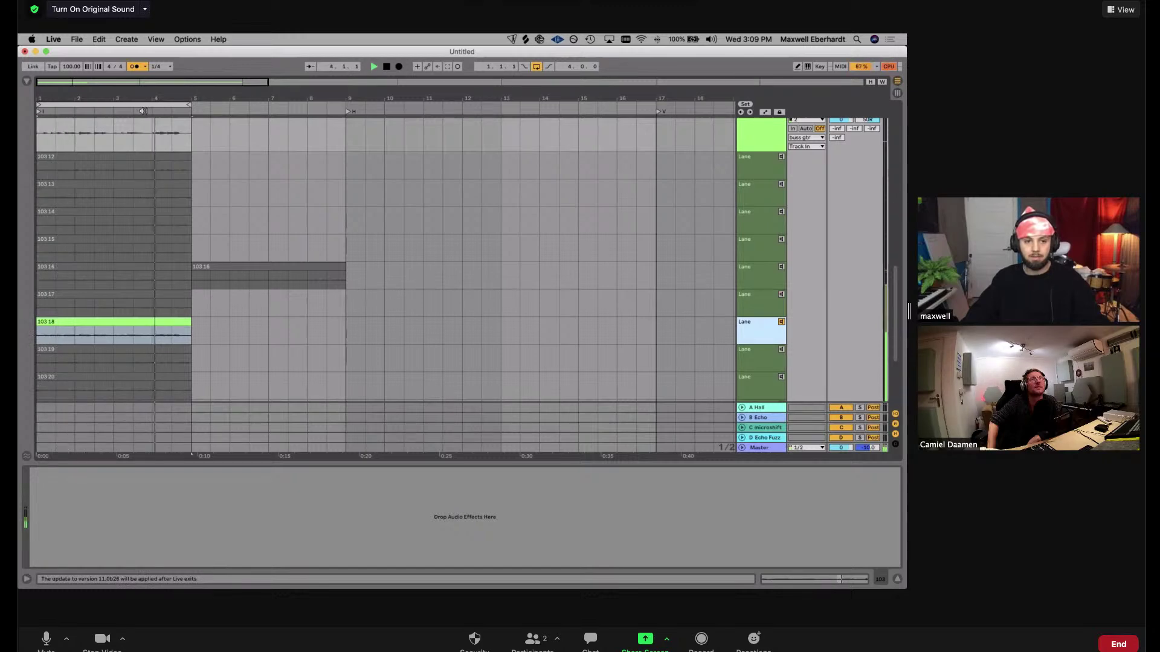
Audition the 103 19 take lane and comp its first two bars, 1.1.1 to 3.1.1, into the main lane
{"action": "left_click", "coordinate": [781, 349]}
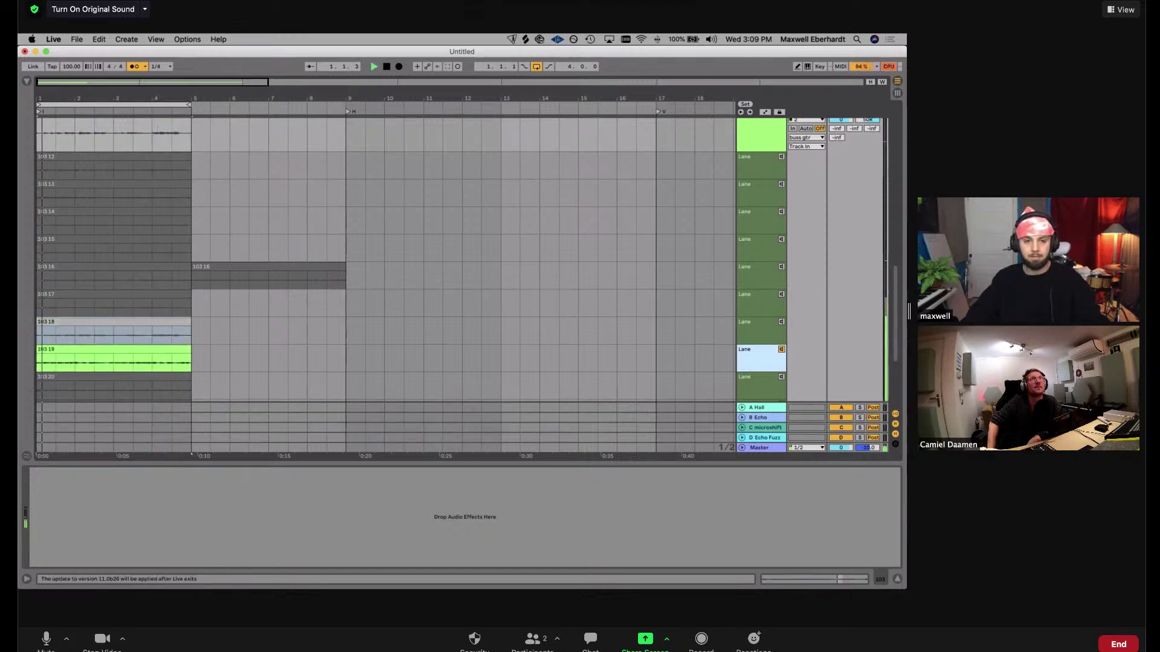
{"action": "scroll", "coordinate": [101, 269], "scroll_direction": "down", "scroll_amount": 2}
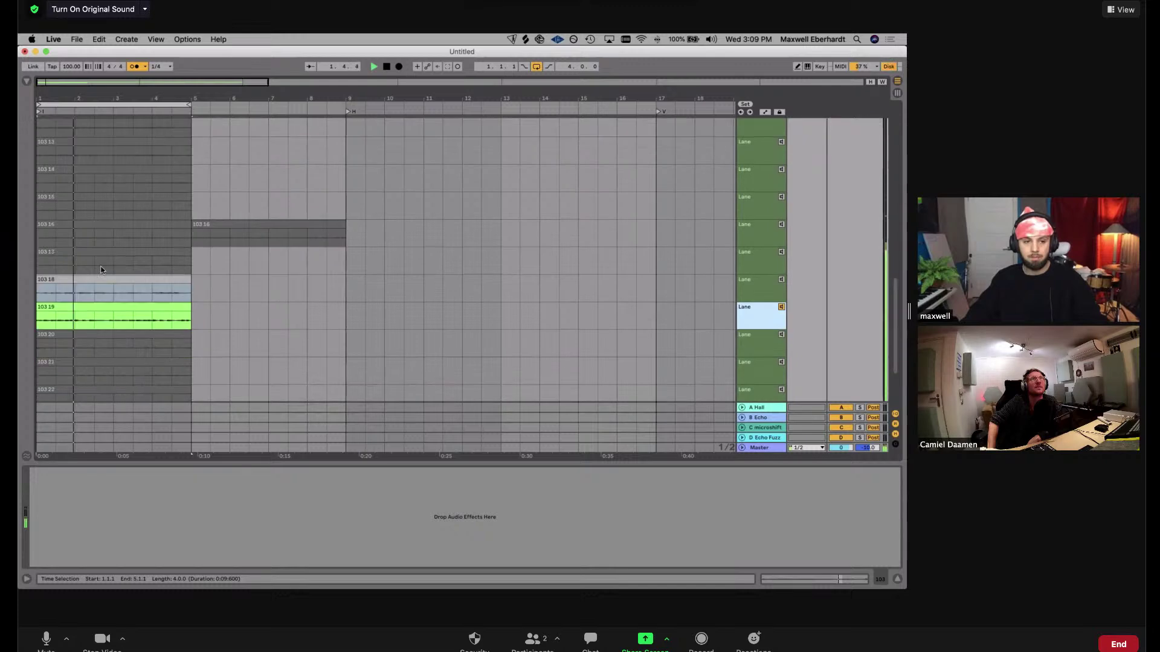
{"action": "left_click", "coordinate": [160, 311]}
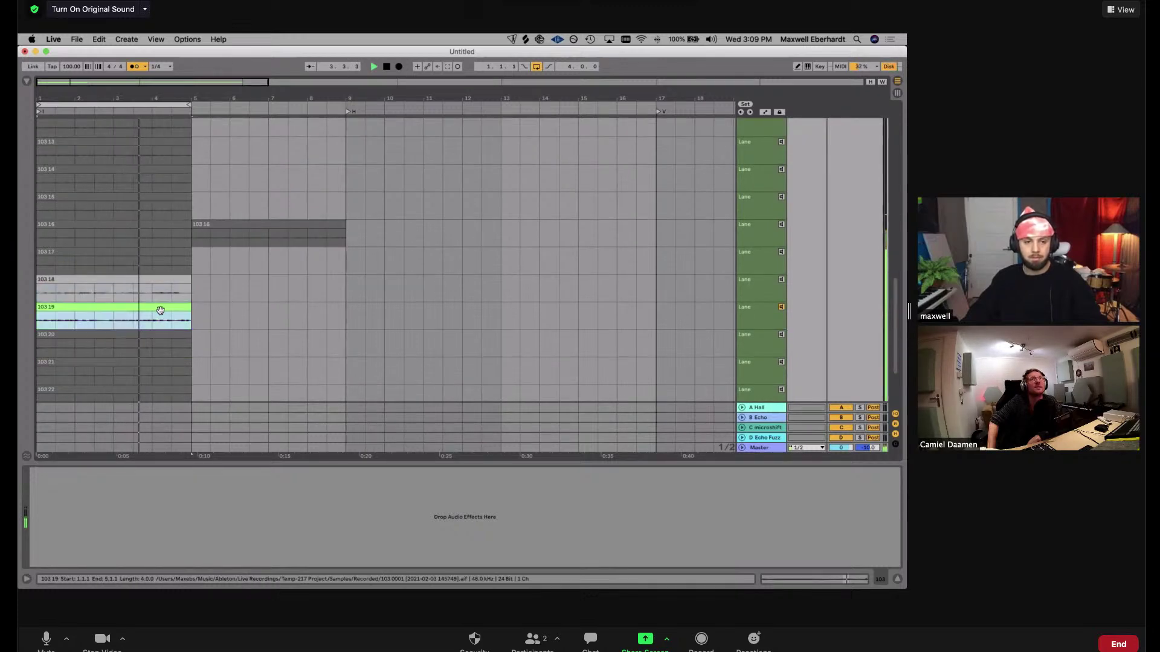
{"action": "left_click", "coordinate": [150, 319]}
{"action": "left_click_drag", "start_coordinate": [111, 320], "coordinate": [41, 320]}
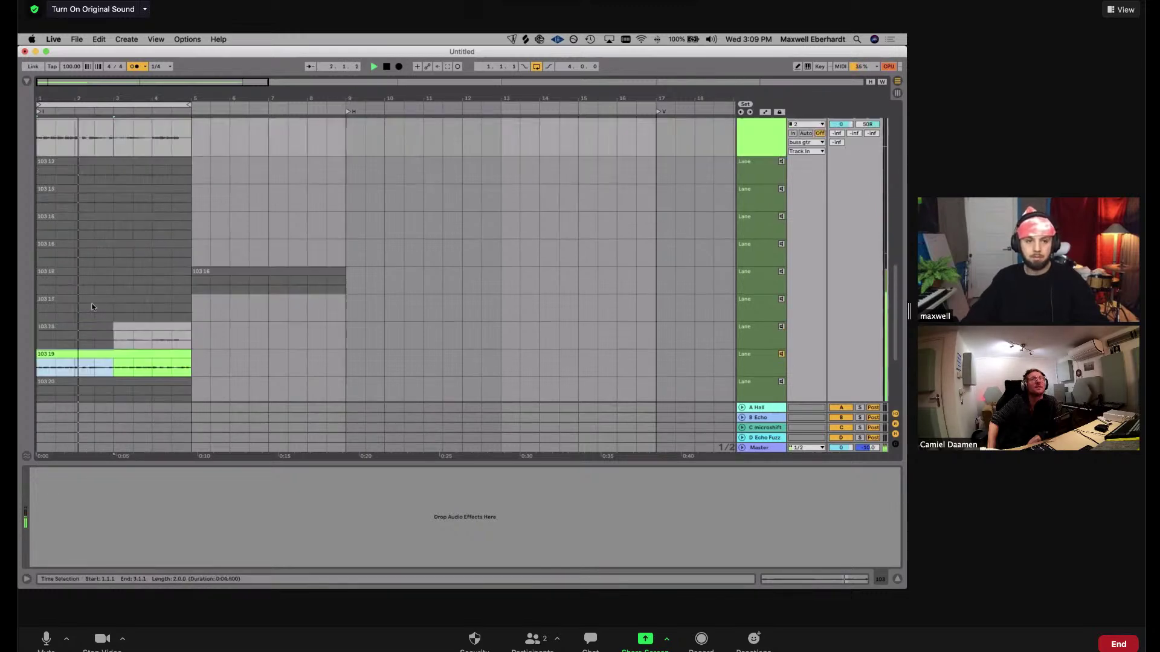
Audition the 103 14, 103 12 and 103 13 take lanes in turn while the loop plays
{"action": "scroll", "coordinate": [112, 249], "scroll_direction": "up", "scroll_amount": 1}
{"action": "left_click", "coordinate": [123, 251]}
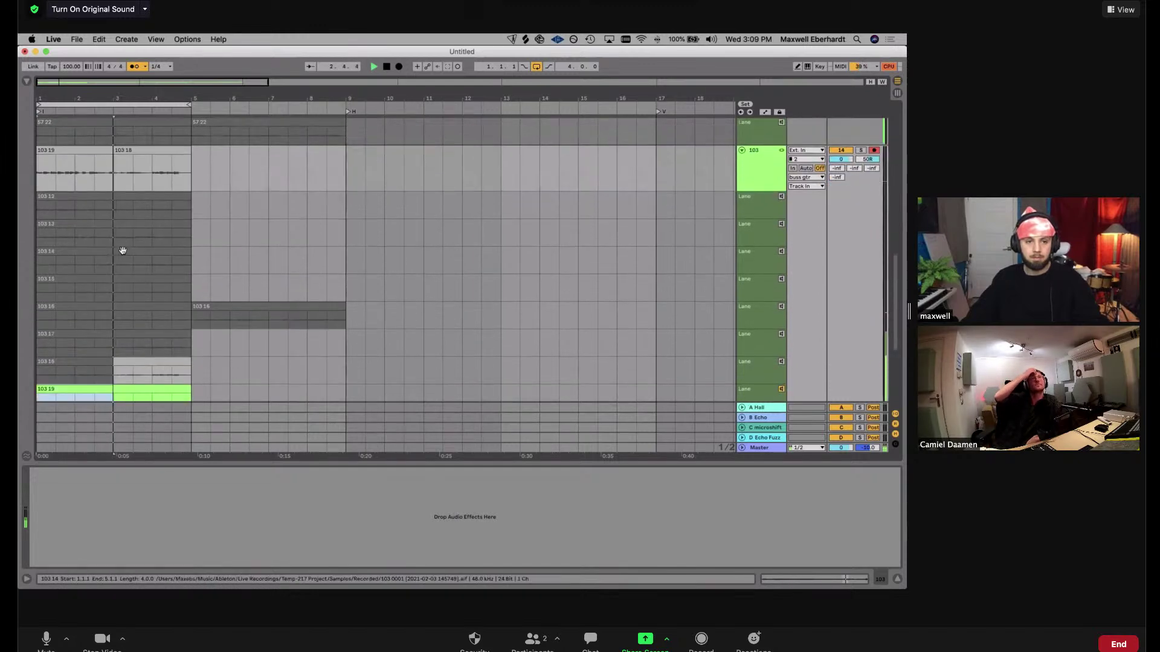
{"action": "left_click", "coordinate": [780, 255]}
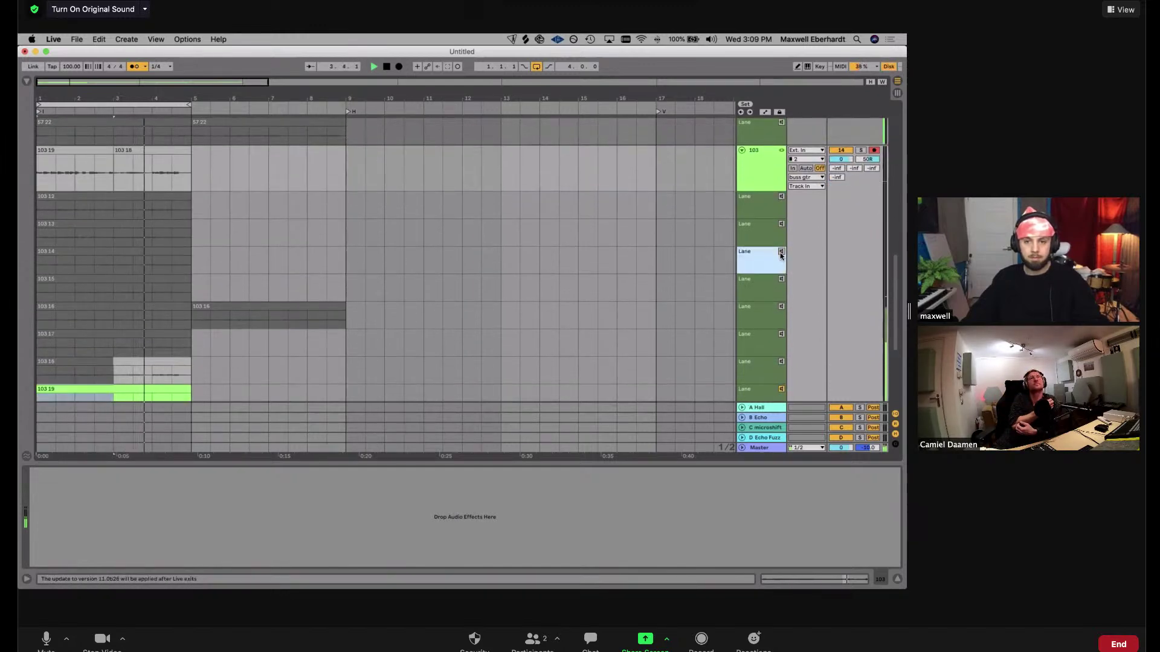
{"action": "left_click", "coordinate": [749, 206]}
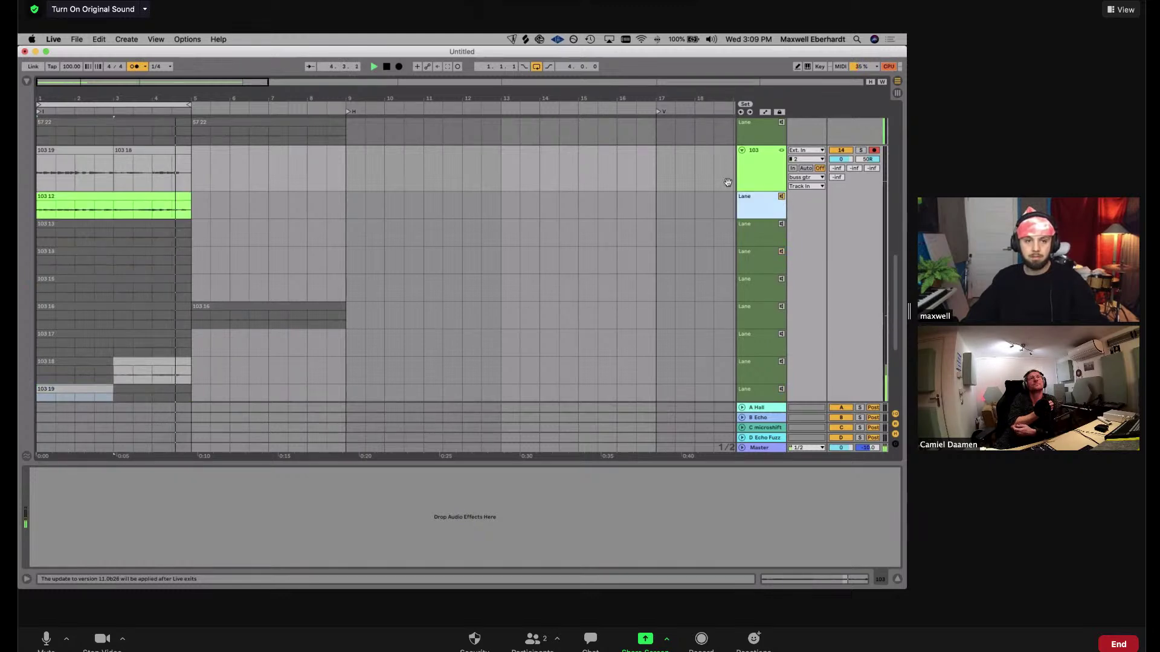
{"action": "left_click", "coordinate": [785, 227]}
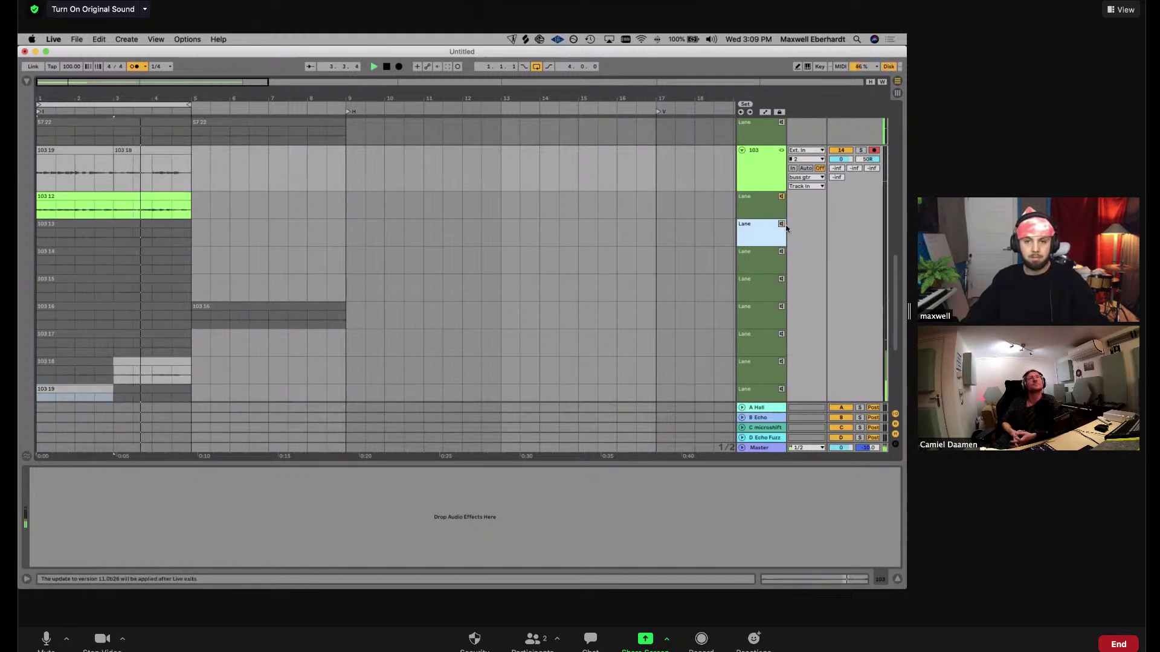
{"action": "key", "text": "Return"}
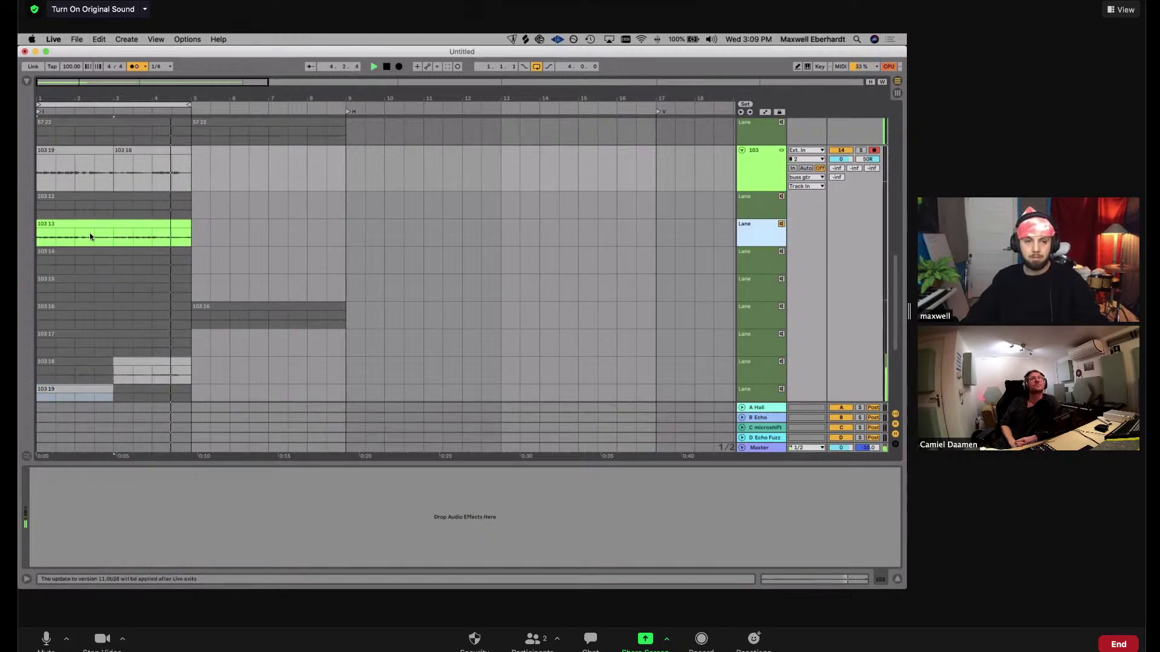
Comp the 103 13 take from 3.1.1 to 4.4.1 into the main lane and select the comp's opening clip
{"action": "left_click_drag", "start_coordinate": [117, 238], "coordinate": [179, 238]}
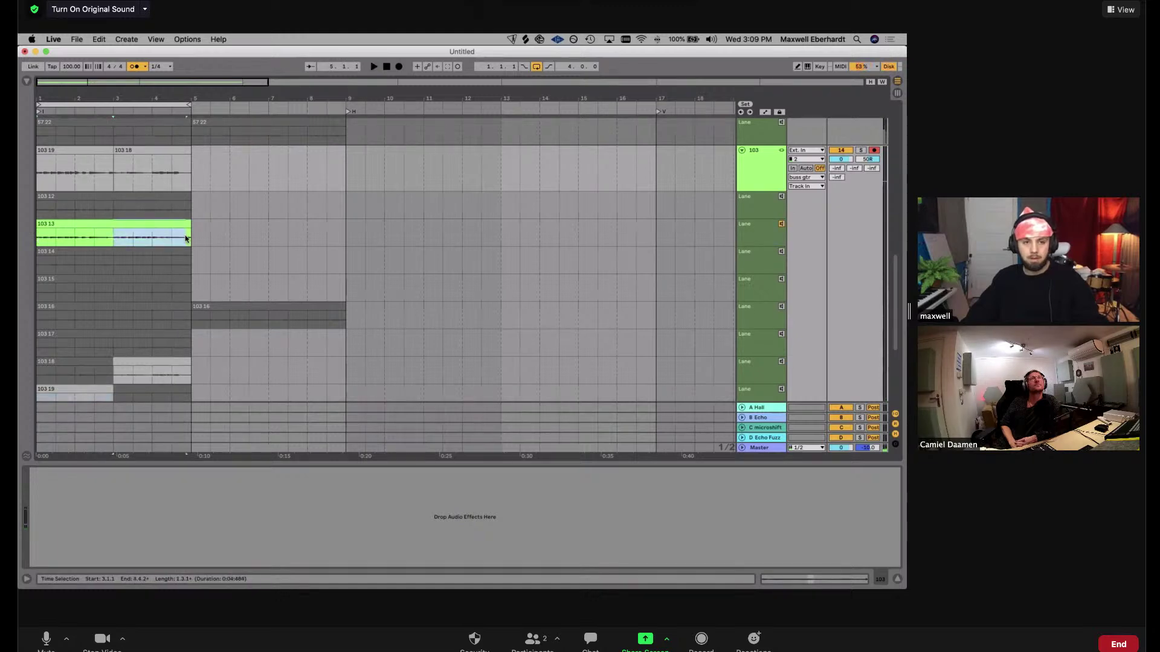
{"action": "key", "text": "Return"}
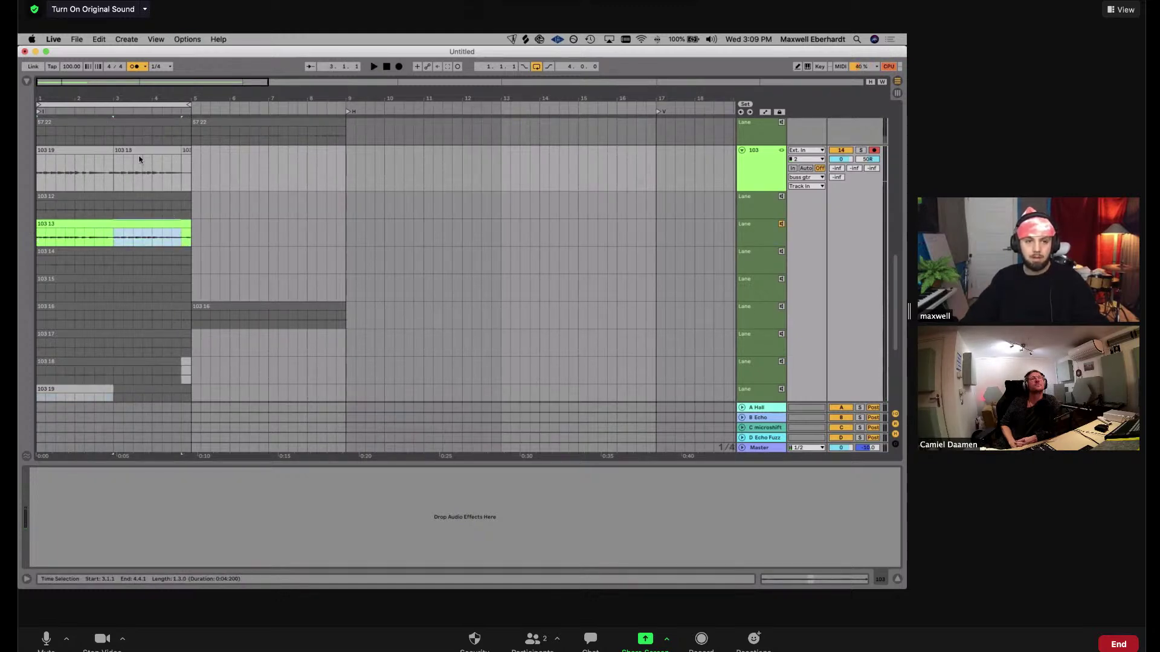
{"action": "left_click", "coordinate": [139, 150]}
{"action": "key", "text": "Left"}
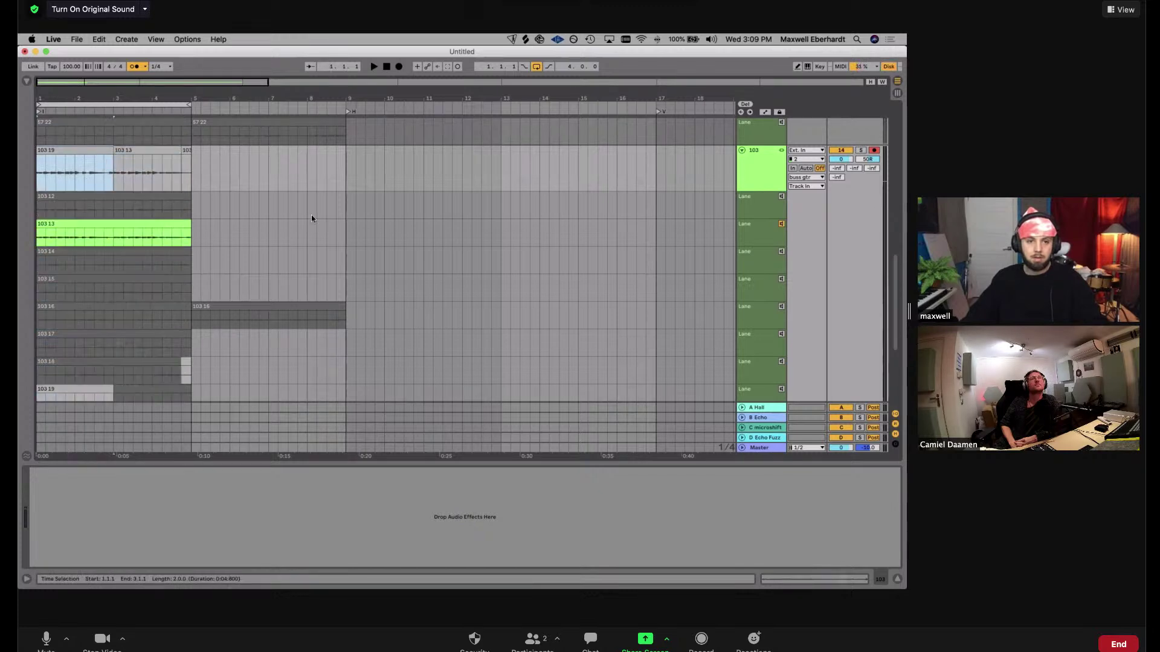
Hide the take lanes of the duplicated 103 and 57 tracks and restart playback
{"action": "left_click", "coordinate": [775, 187]}
{"action": "key", "text": "super+alt+u"}
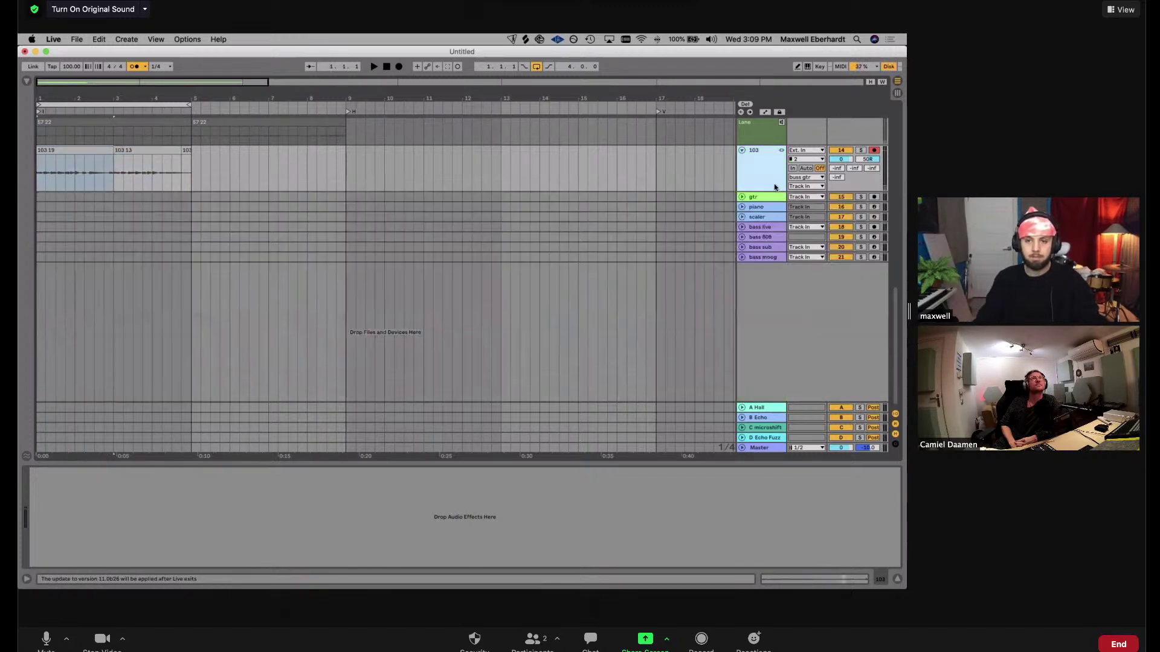
{"action": "scroll", "coordinate": [793, 248], "scroll_direction": "up", "scroll_amount": 5}
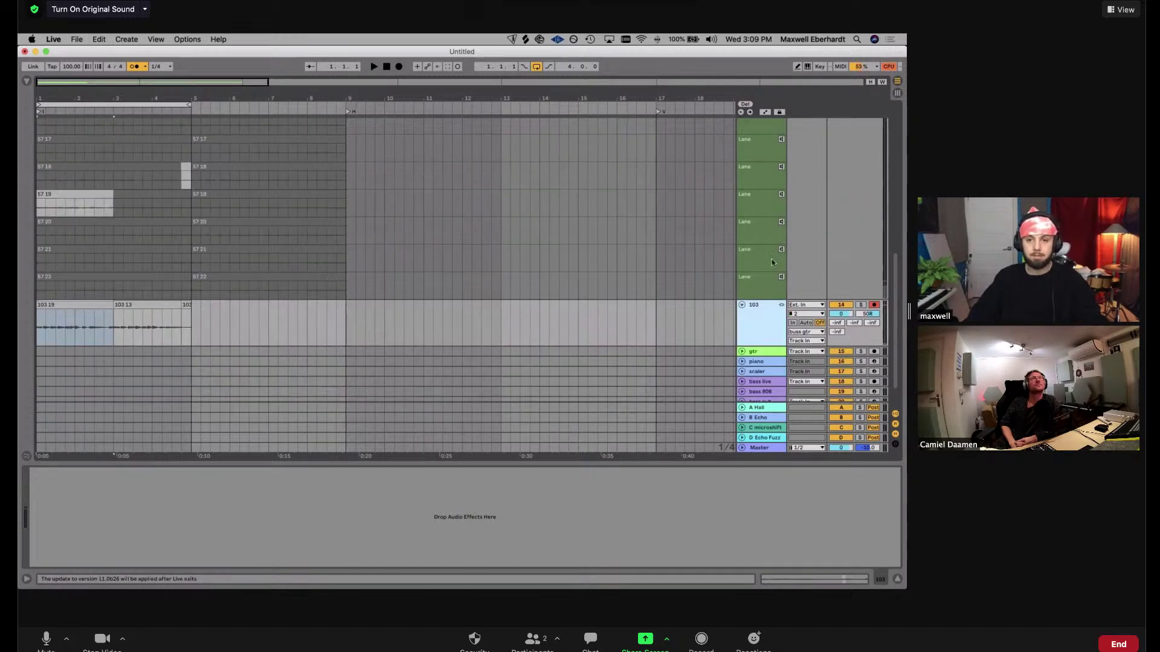
{"action": "left_click", "coordinate": [755, 343]}
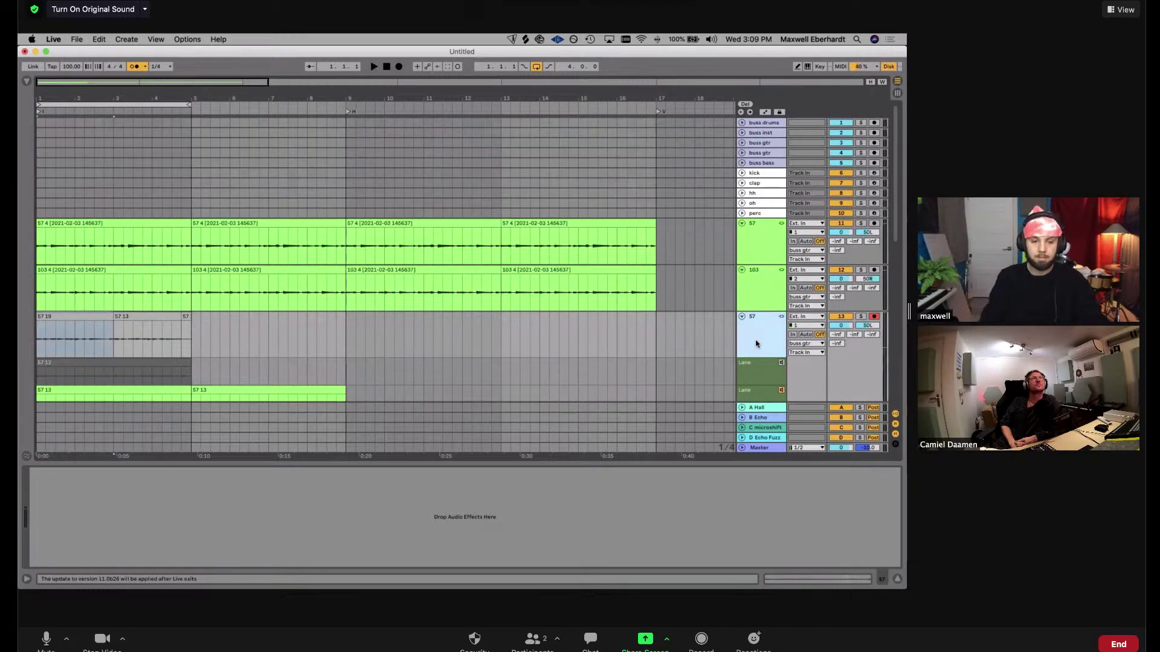
{"action": "scroll", "coordinate": [294, 284], "scroll_direction": "down", "scroll_amount": 2}
{"action": "scroll", "coordinate": [303, 281], "scroll_direction": "down", "scroll_amount": 4}
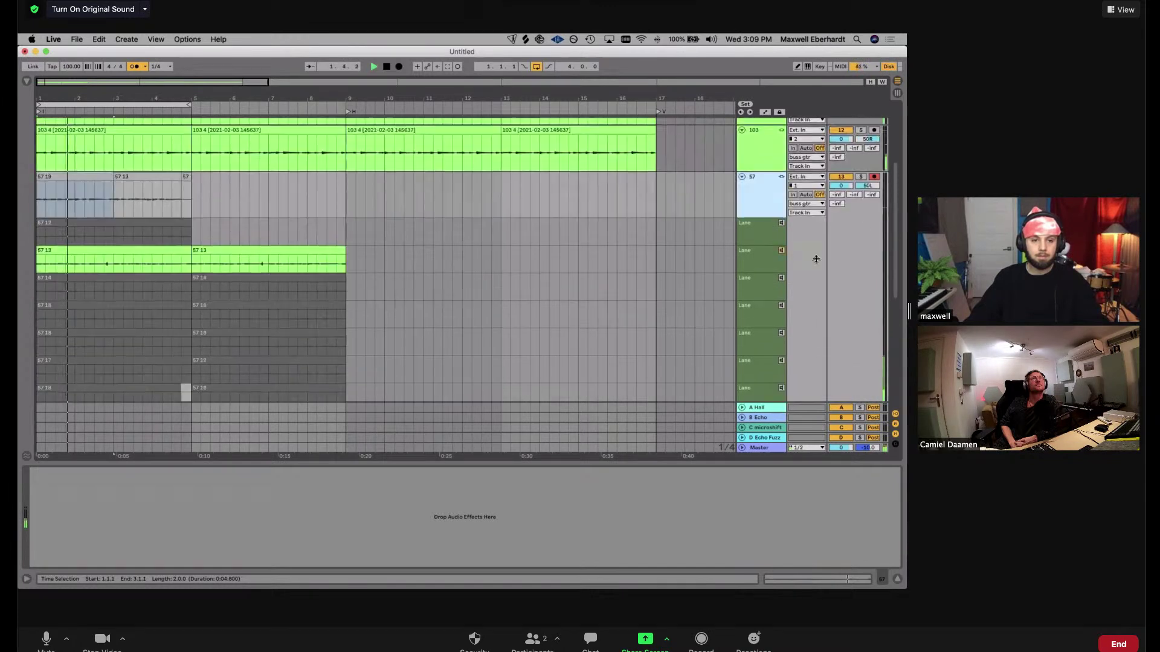
{"action": "key", "text": "super+t"}
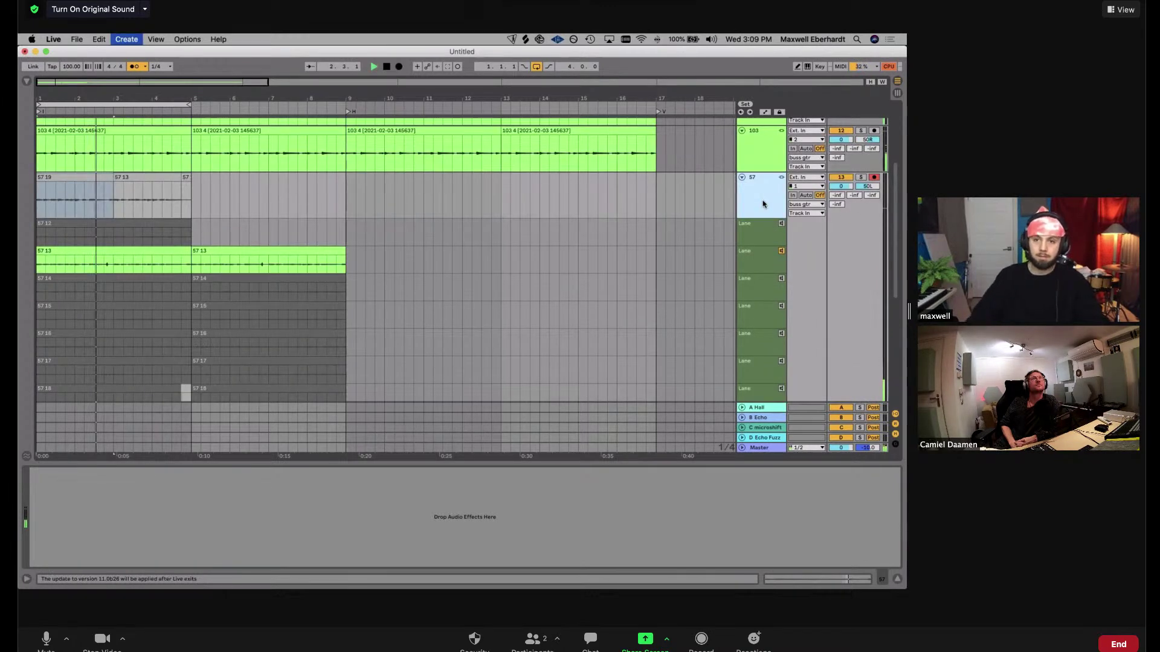
{"action": "key", "text": "super+z"}
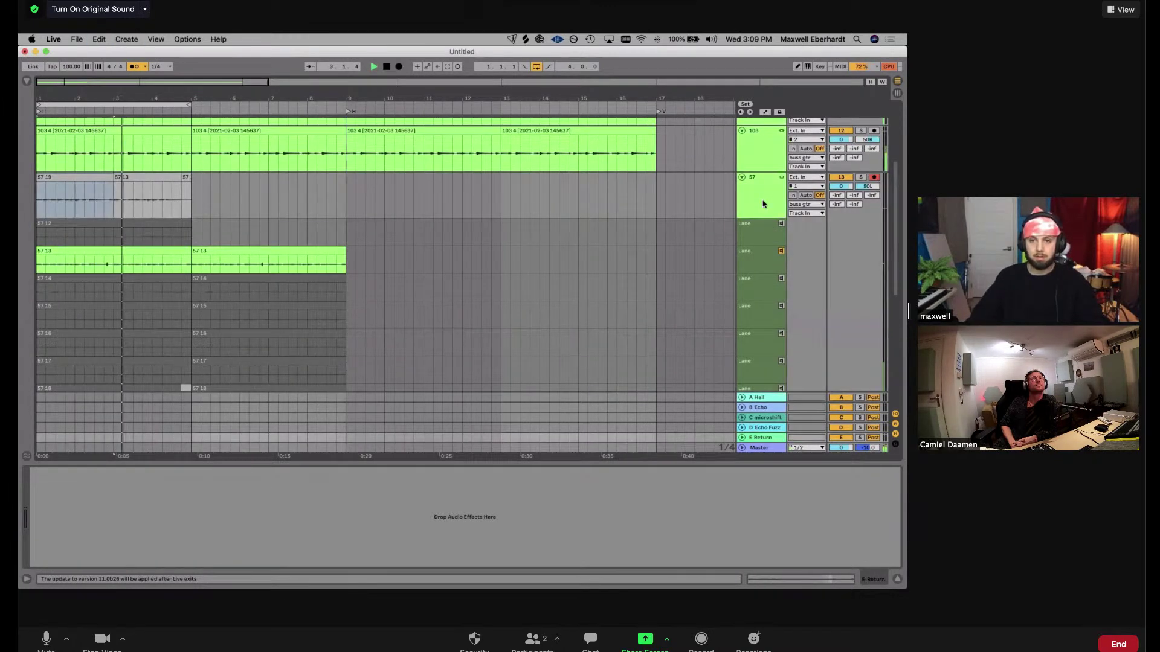
{"action": "left_click", "coordinate": [762, 204]}
{"action": "key", "text": "super+z"}
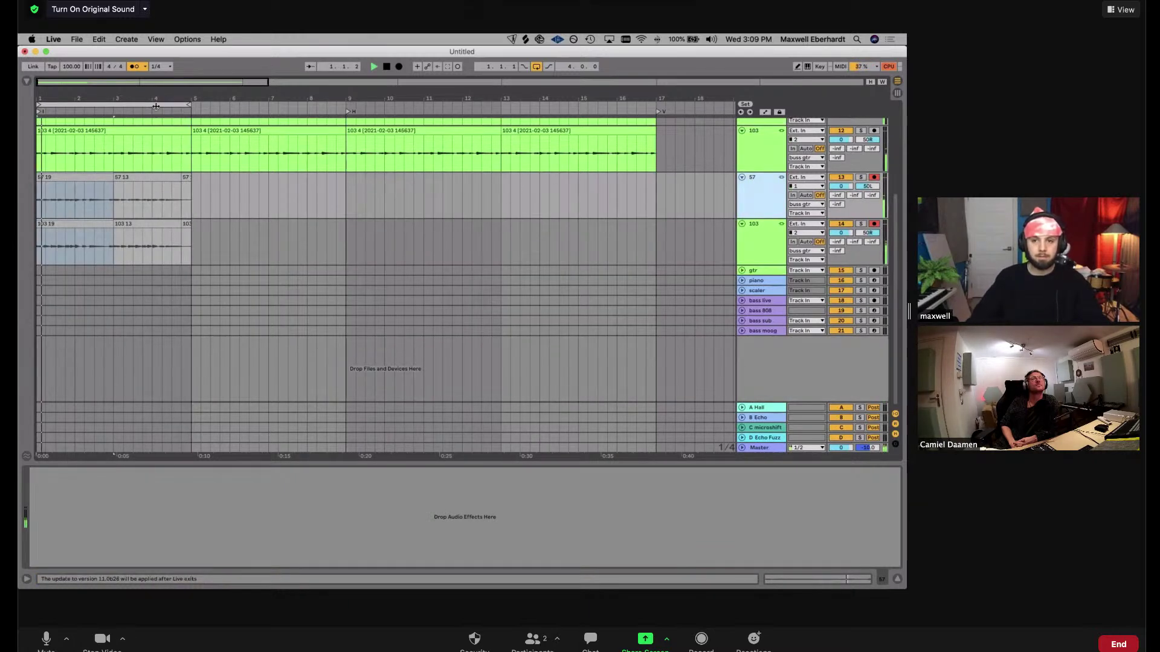
Examine the comped clips in bars 1 to 4 of the duplicated 57 and 103 tracks against the original guitars
{"action": "left_click_drag", "start_coordinate": [95, 99], "coordinate": [262, 142]}
{"action": "left_click", "coordinate": [321, 178]}
{"action": "scroll", "coordinate": [422, 237], "scroll_direction": "up", "scroll_amount": 1}
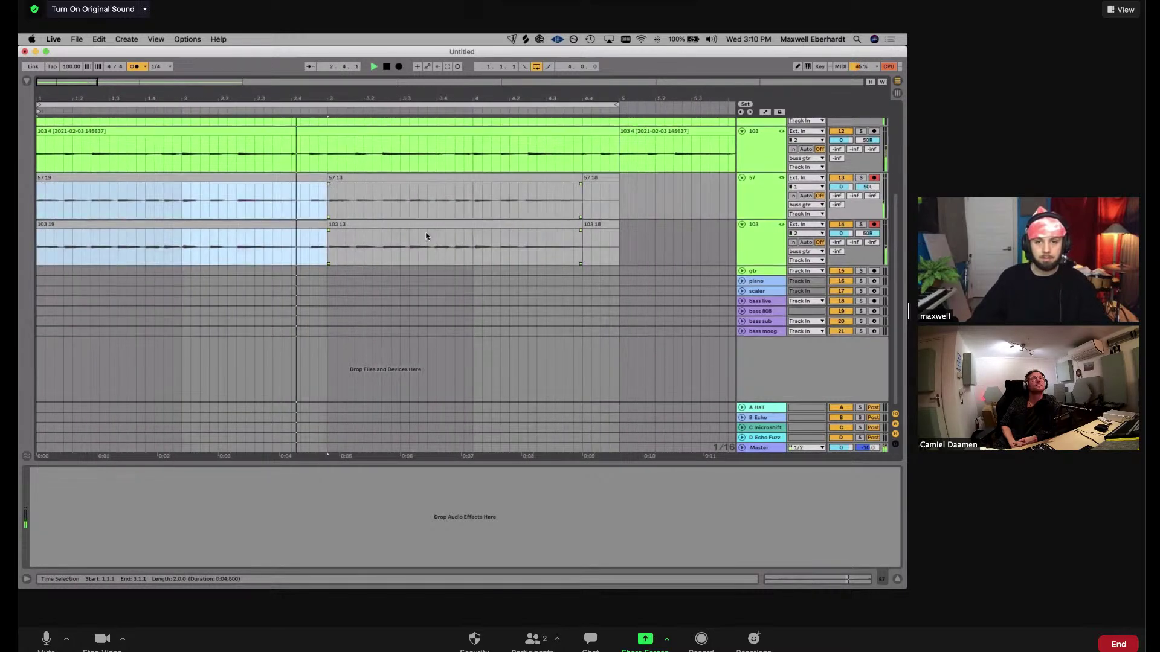
{"action": "scroll", "coordinate": [423, 236], "scroll_direction": "up", "scroll_amount": 2}
{"action": "scroll", "coordinate": [370, 166], "scroll_direction": "up", "scroll_amount": 3}
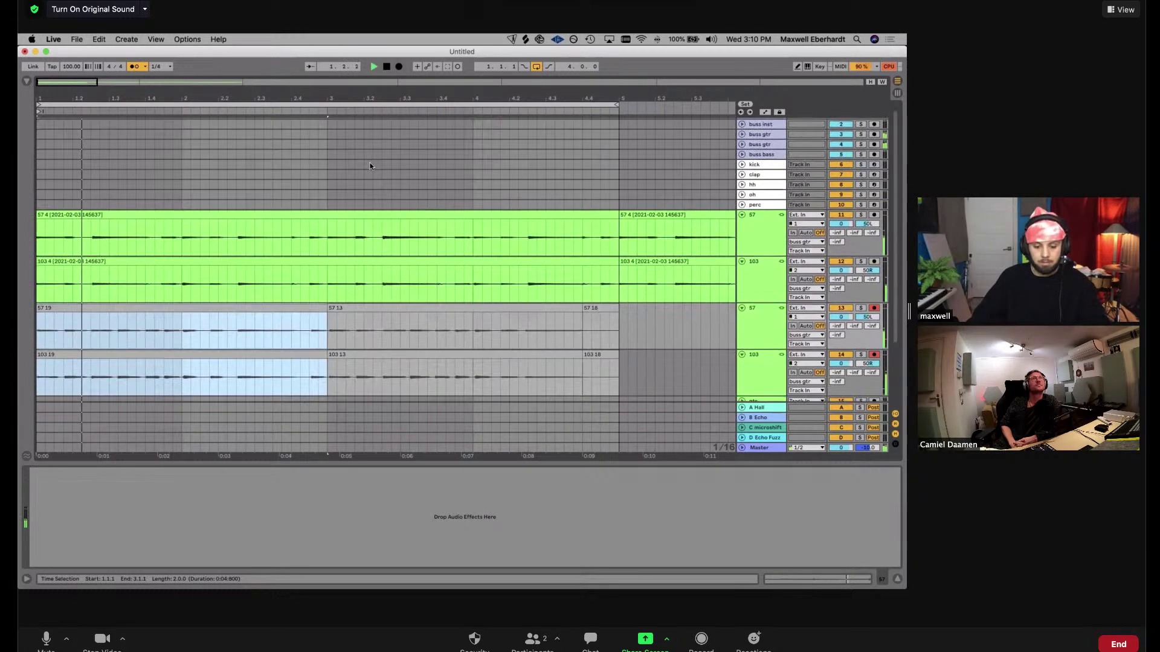
Cut a short gap starting at 2.4.1 in the original 57 and 103 guitar clips and add a short fade-out before it
{"action": "key", "text": "space"}
{"action": "left_click", "coordinate": [290, 247]}
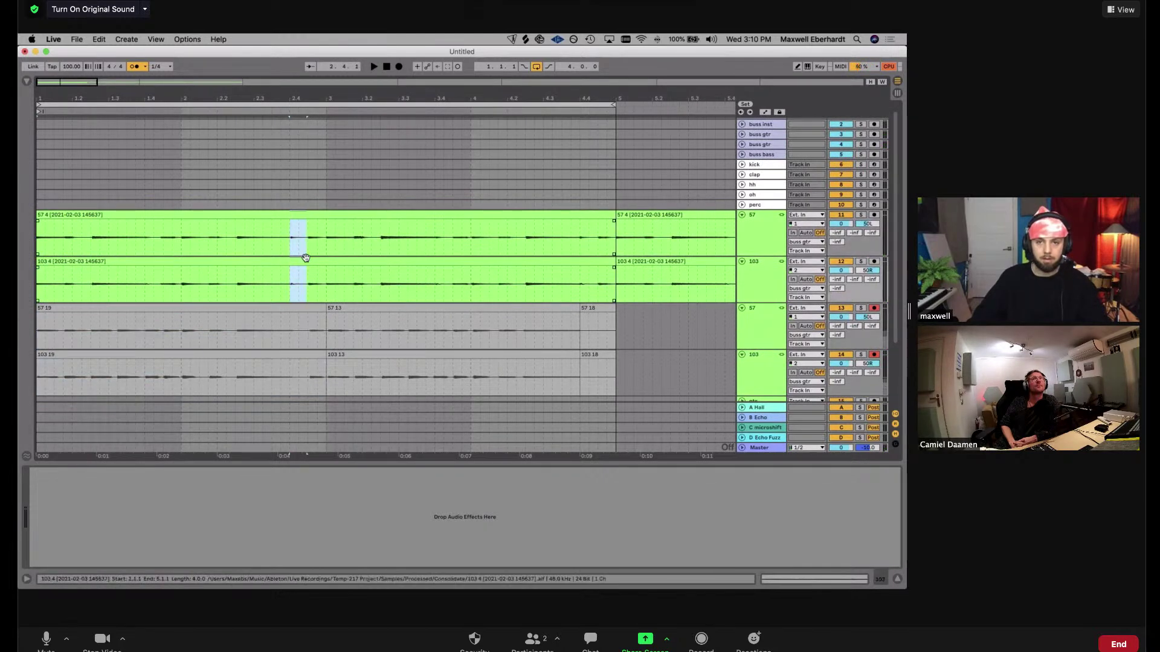
{"action": "key", "text": "super+e"}
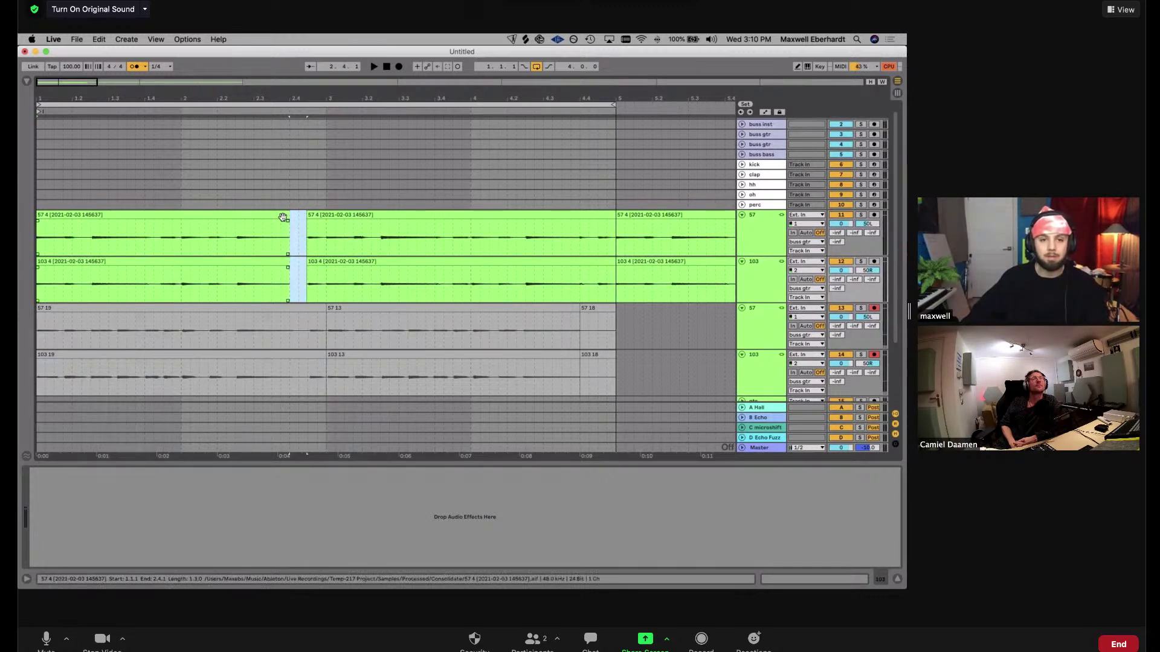
{"action": "left_click_drag", "start_coordinate": [288, 222], "coordinate": [279, 225]}
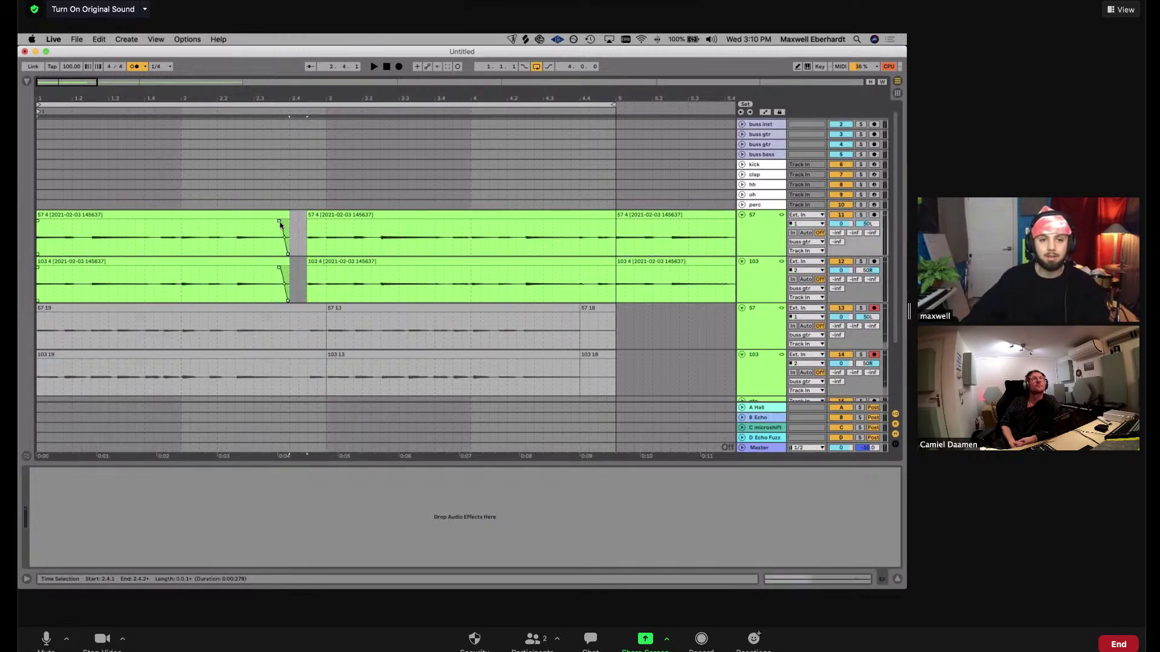
Select the comped 57 19 and 103 19 clips from 1.1.1 to 3.1.1 and audition them against the original guitars
{"action": "left_click", "coordinate": [297, 308]}
{"action": "left_click", "coordinate": [744, 329]}
{"action": "scroll", "coordinate": [759, 328], "scroll_direction": "down", "scroll_amount": 1}
{"action": "key", "text": "space"}
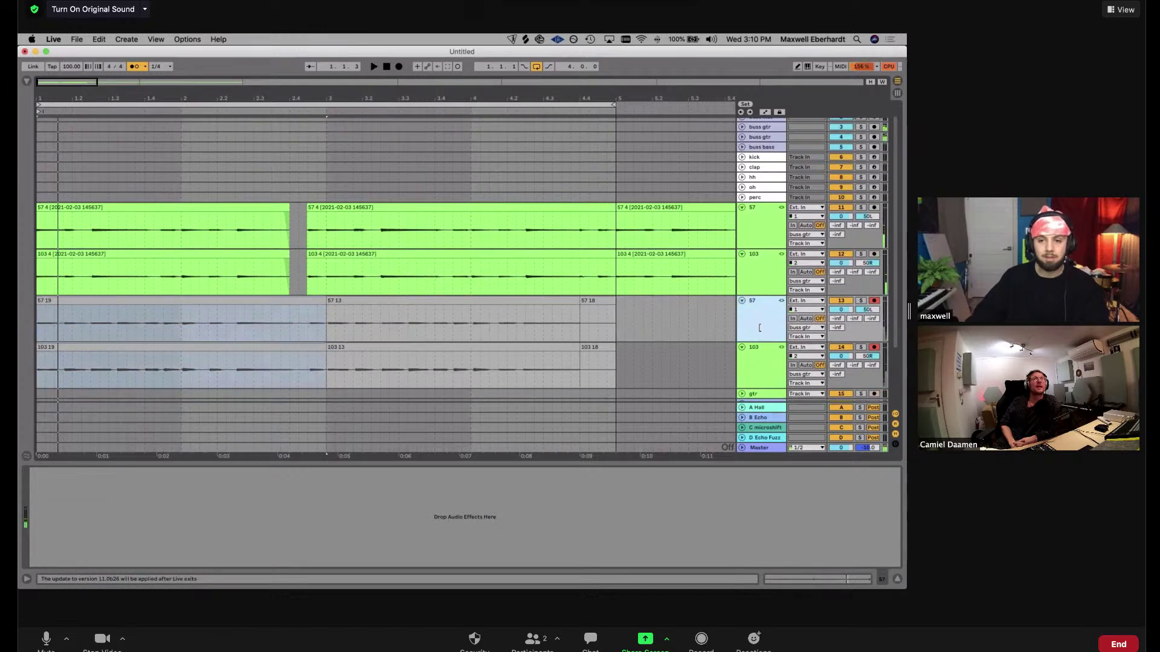
{"action": "key", "text": "space"}
{"action": "left_click", "coordinate": [207, 302]}
{"action": "left_click", "coordinate": [320, 328]}
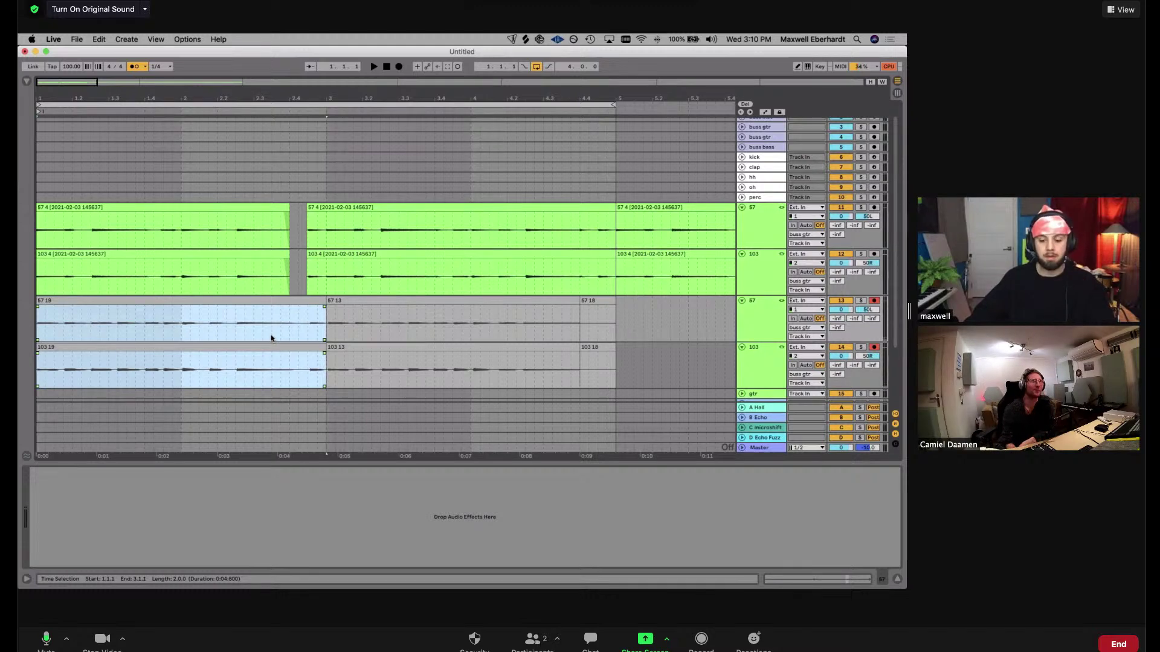
{"action": "key", "text": "space"}
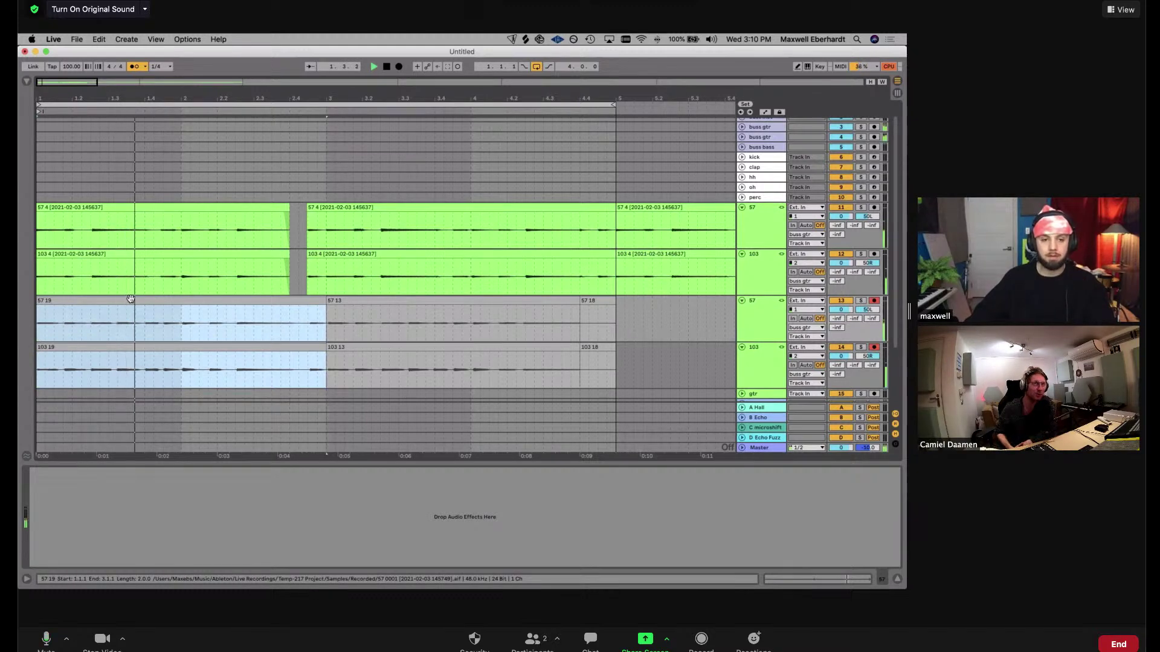
Inspect the waveforms of the 57 19 and 103 19 comp clips and play across their join at 3.1.1
{"action": "double_click", "coordinate": [174, 324]}
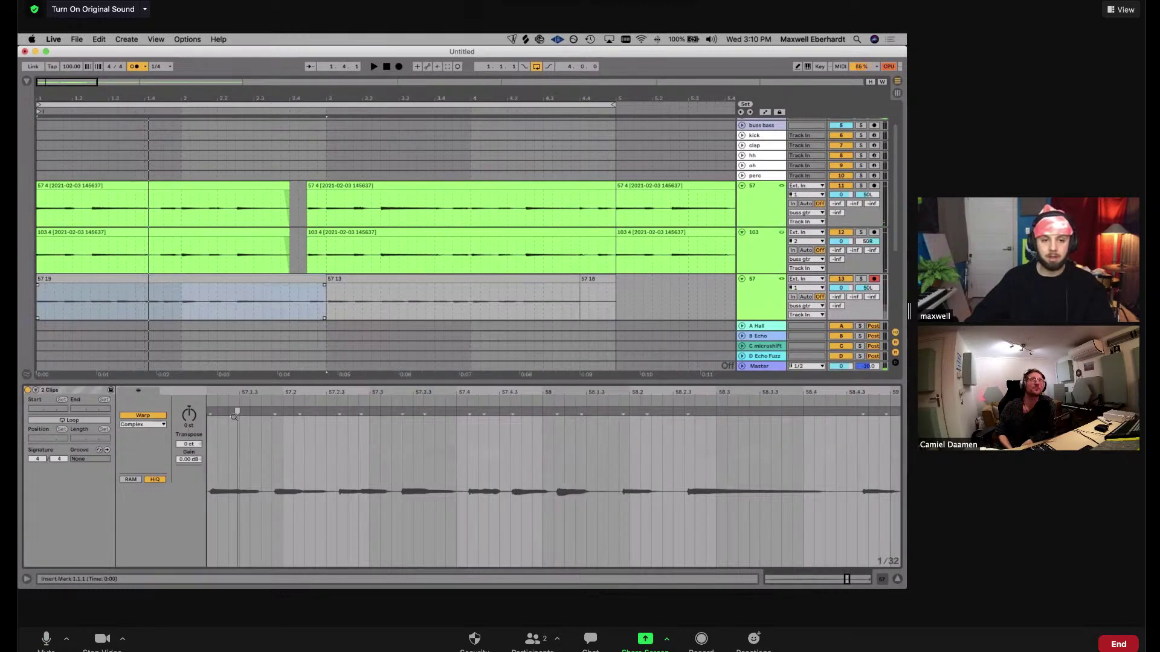
{"action": "left_click", "coordinate": [109, 299]}
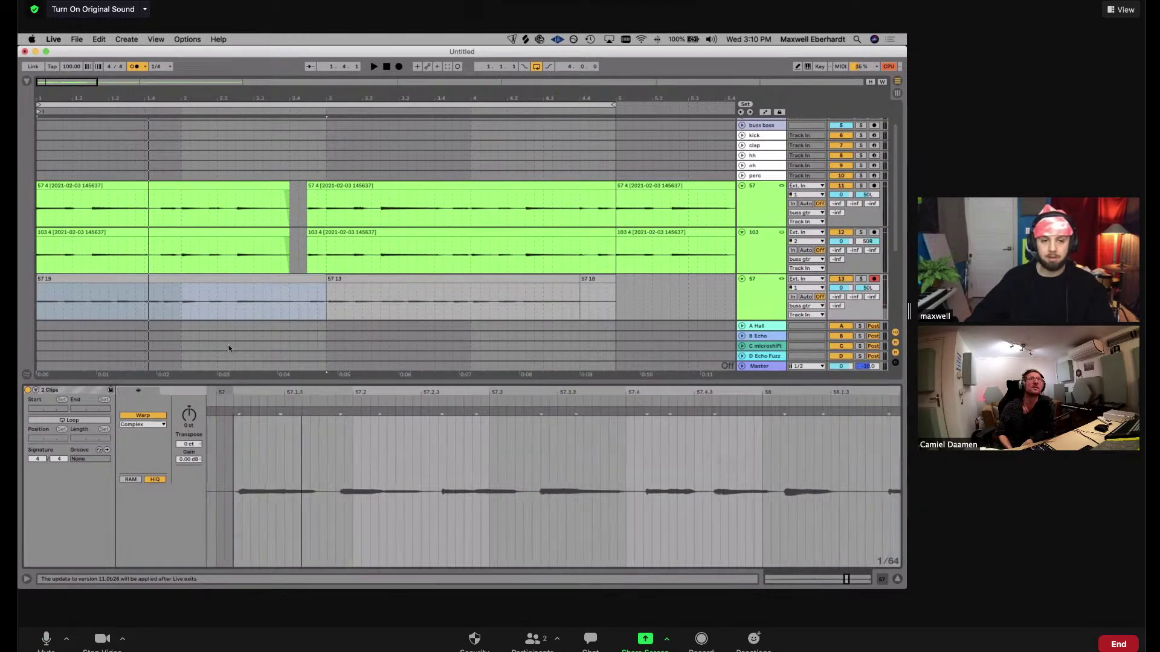
{"action": "left_click", "coordinate": [116, 279]}
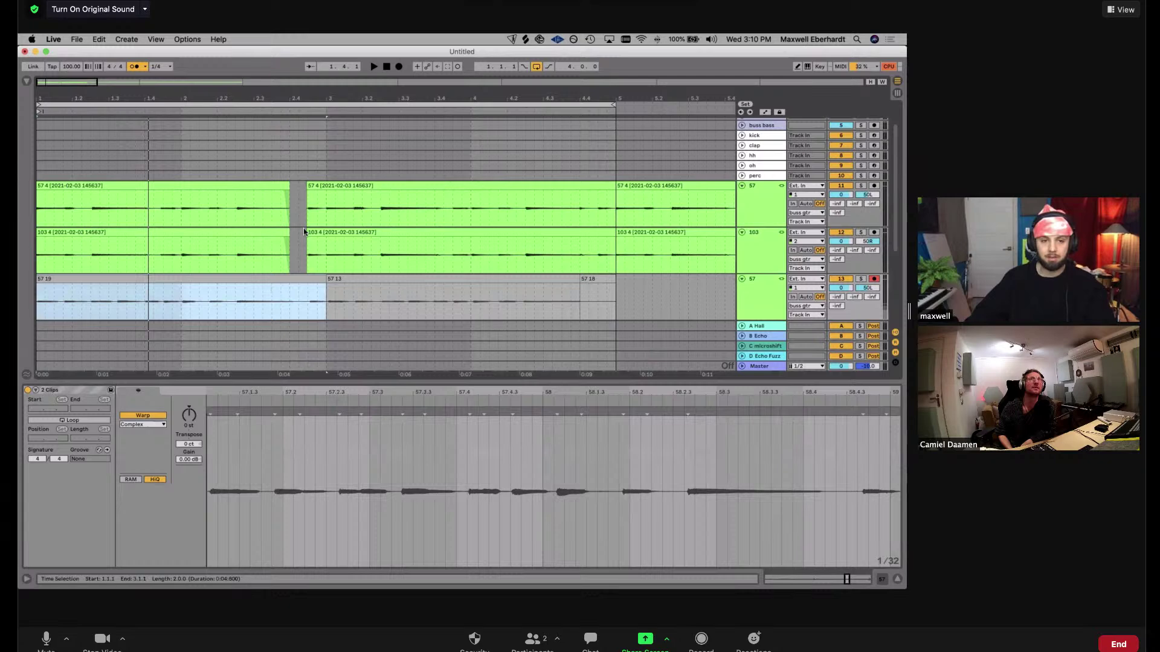
{"action": "scroll", "coordinate": [322, 178], "scroll_direction": "down", "scroll_amount": 3}
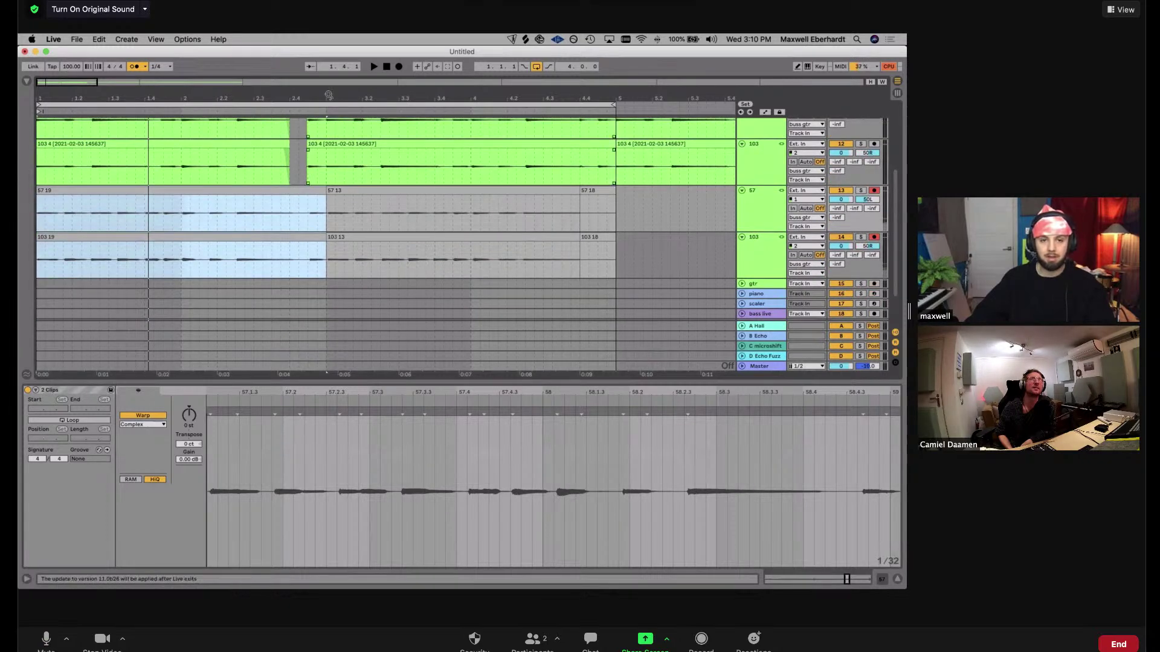
{"action": "scroll", "coordinate": [340, 131], "scroll_direction": "up", "scroll_amount": 5}
{"action": "key", "text": "space"}
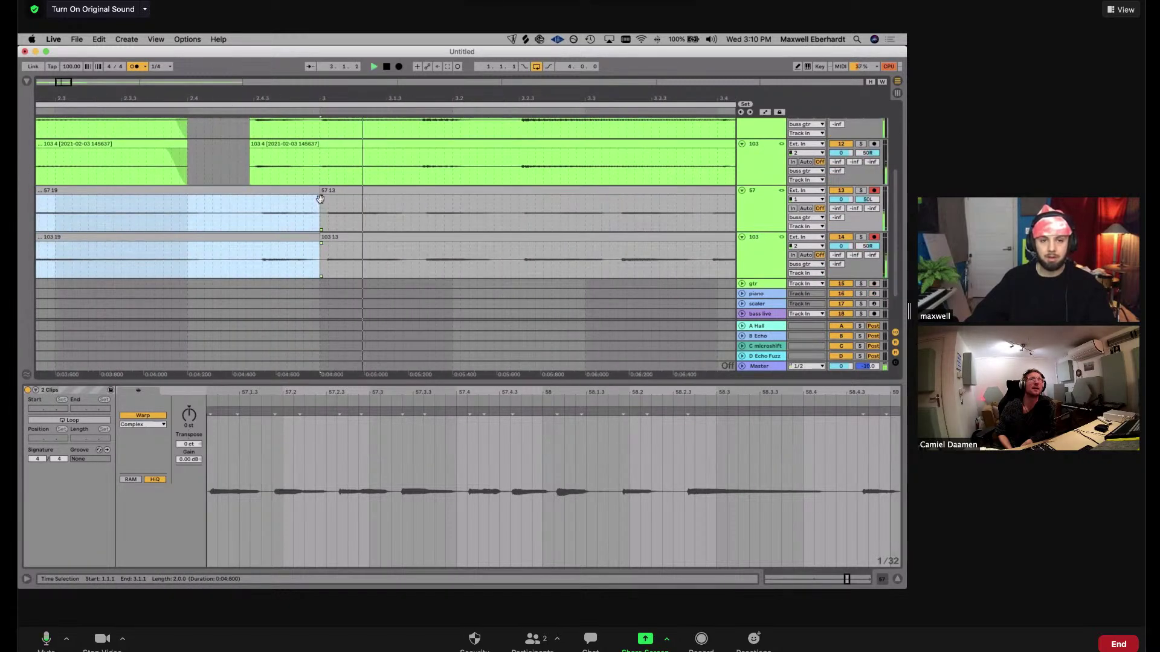
Extend the 57 19 and 103 19 clips slightly past bar 3 and crossfade them into the 57 13 and 103 13 clips
{"action": "left_click_drag", "start_coordinate": [320, 199], "coordinate": [325, 199]}
{"action": "key", "text": "space"}
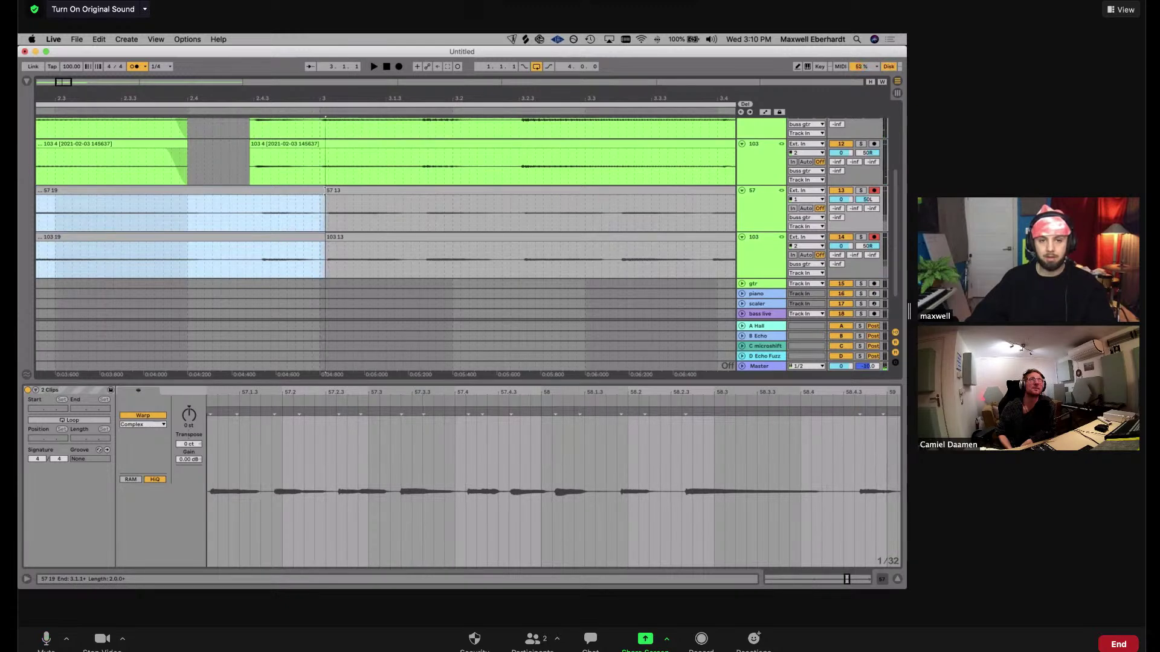
{"action": "left_click", "coordinate": [317, 204]}
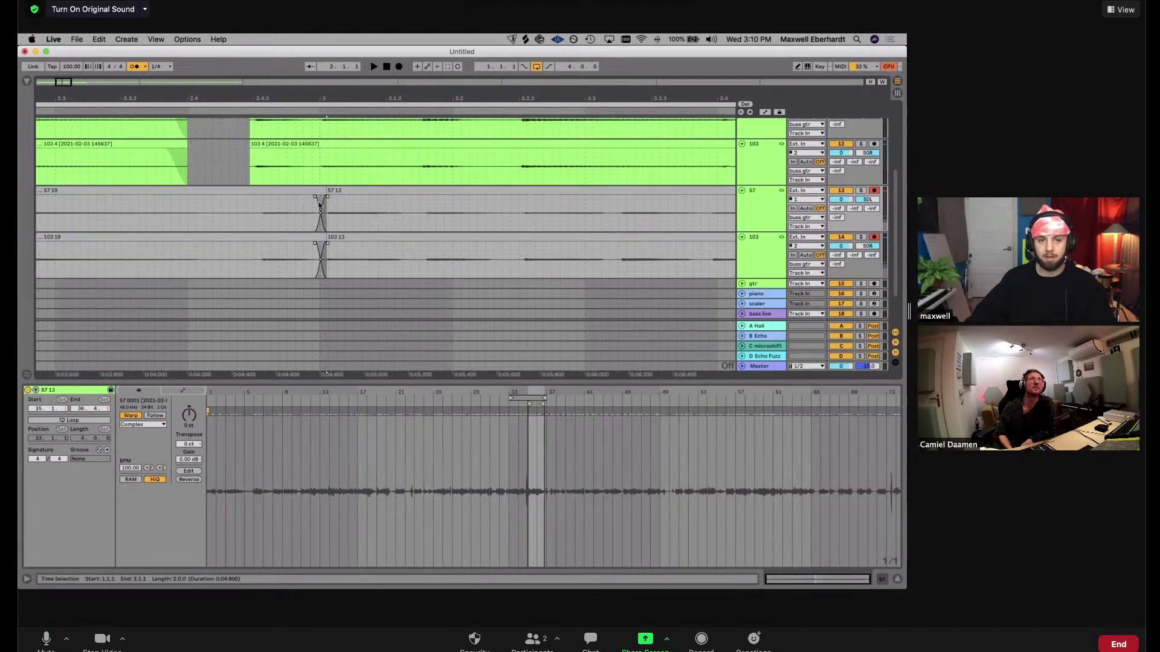
{"action": "left_click", "coordinate": [329, 197]}
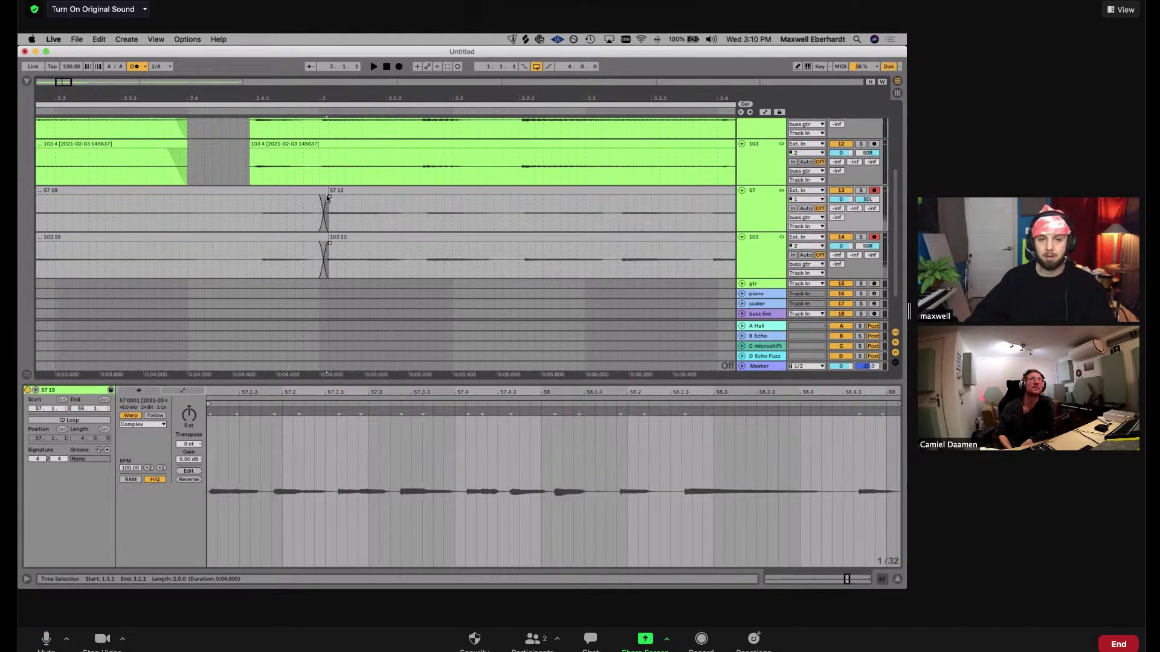
{"action": "key", "text": "minus"}
{"action": "key", "text": "minus"}
{"action": "key", "text": "minus"}
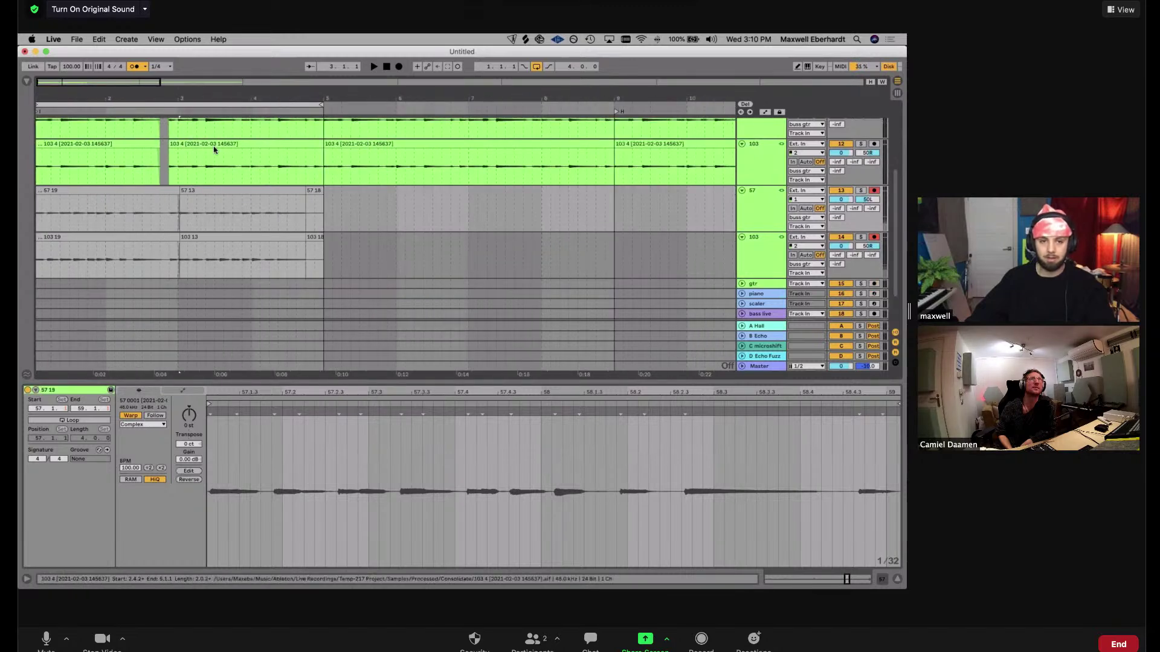
Delete the leftover audio at the end of bar 4 on the lower 57 and 103 tracks, with a short fade-out before it
{"action": "left_click", "coordinate": [297, 198]}
{"action": "left_click_drag", "start_coordinate": [305, 241], "coordinate": [315, 241]}
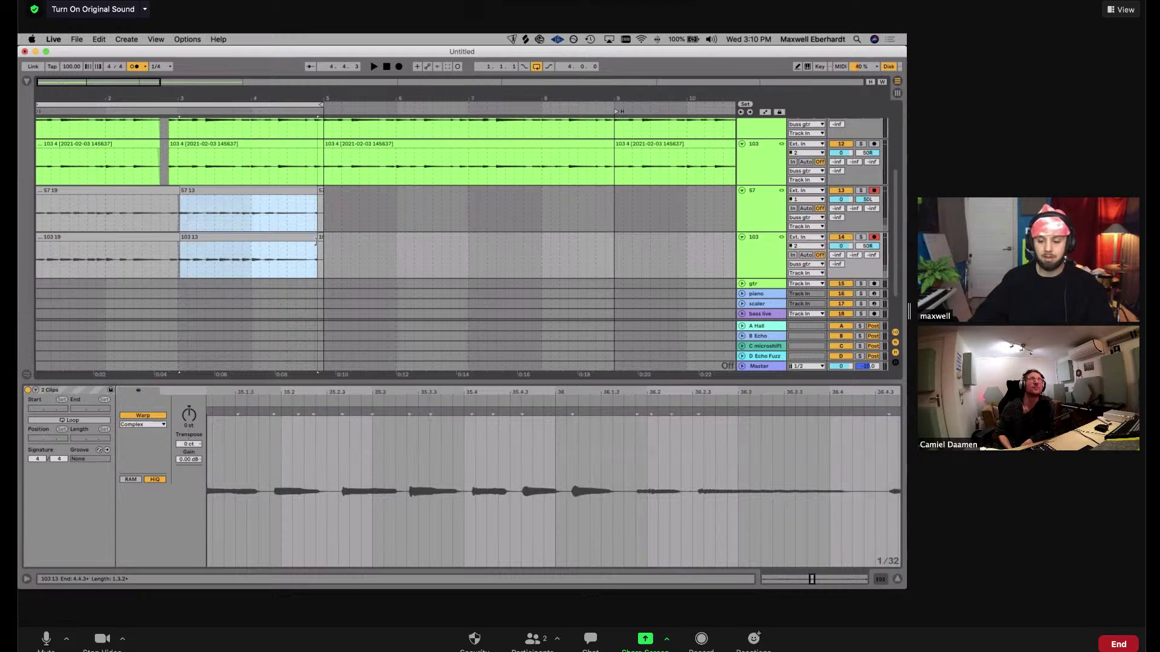
{"action": "left_click_drag", "start_coordinate": [341, 249], "coordinate": [301, 197]}
{"action": "key", "text": "Delete"}
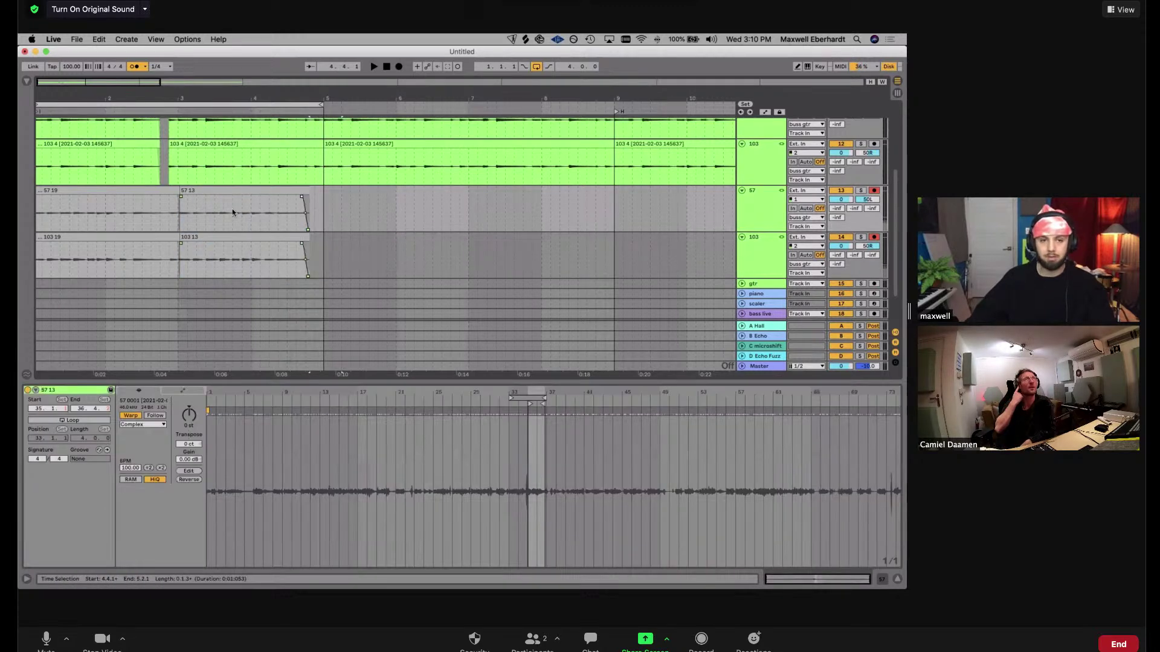
{"action": "left_click", "coordinate": [168, 194]}
{"action": "key", "text": "space"}
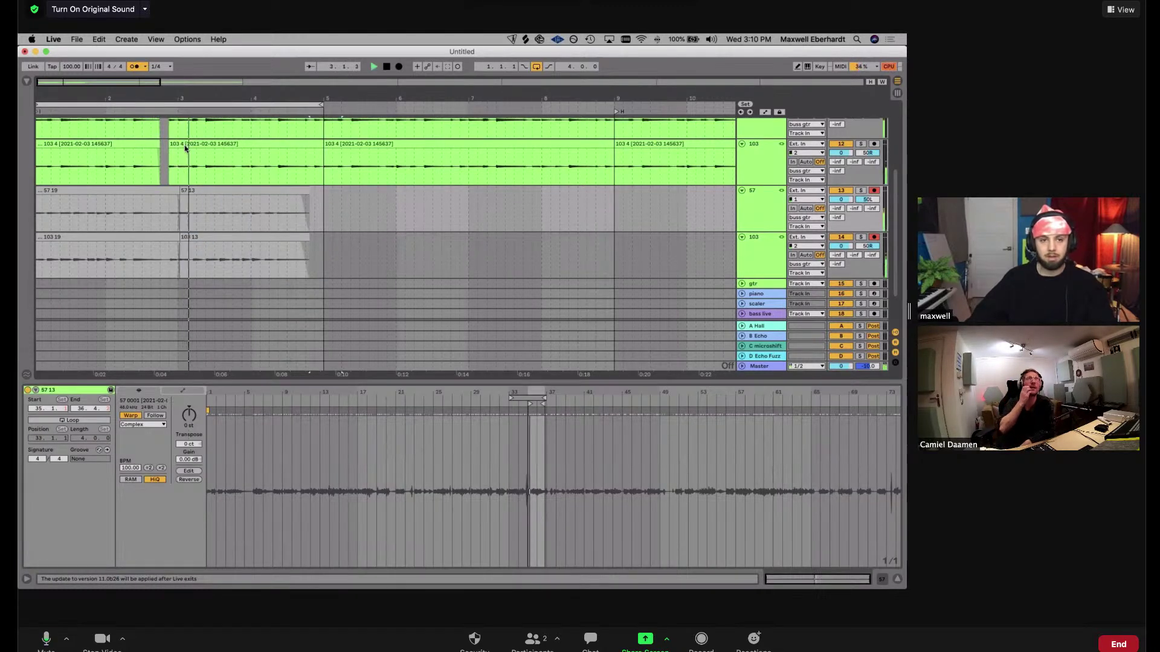
Consolidate bars 1 to 4 of the lower 57 and 103 tracks into one four-bar clip per track
{"action": "left_click", "coordinate": [261, 192]}
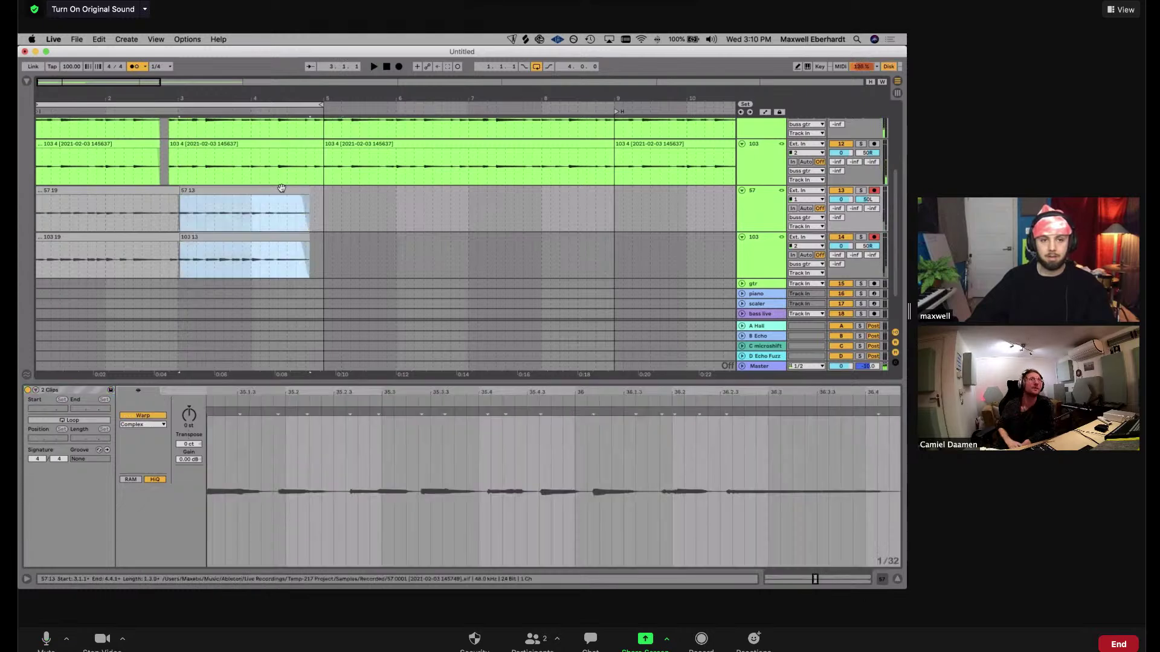
{"action": "left_click", "coordinate": [319, 207]}
{"action": "left_click", "coordinate": [39, 264], "text": "shift"}
{"action": "key", "text": "super+j"}
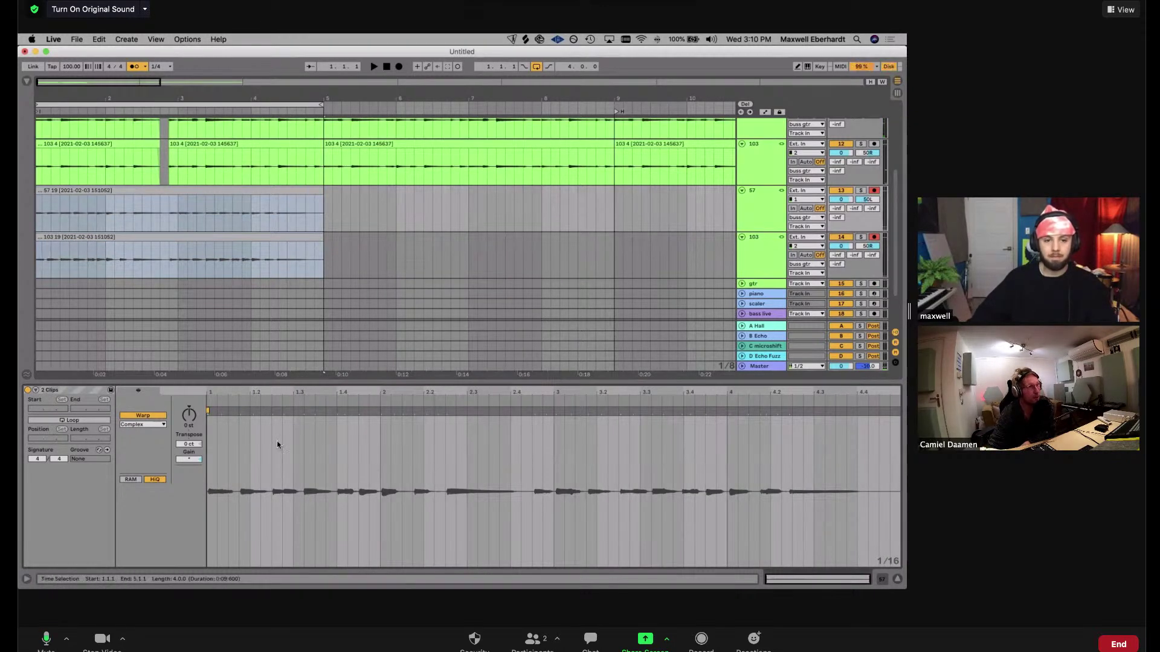
Examine the timing of the opening notes in the consolidated clips' waveform
{"action": "left_click_drag", "start_coordinate": [229, 396], "coordinate": [276, 395]}
{"action": "left_click", "coordinate": [253, 465]}
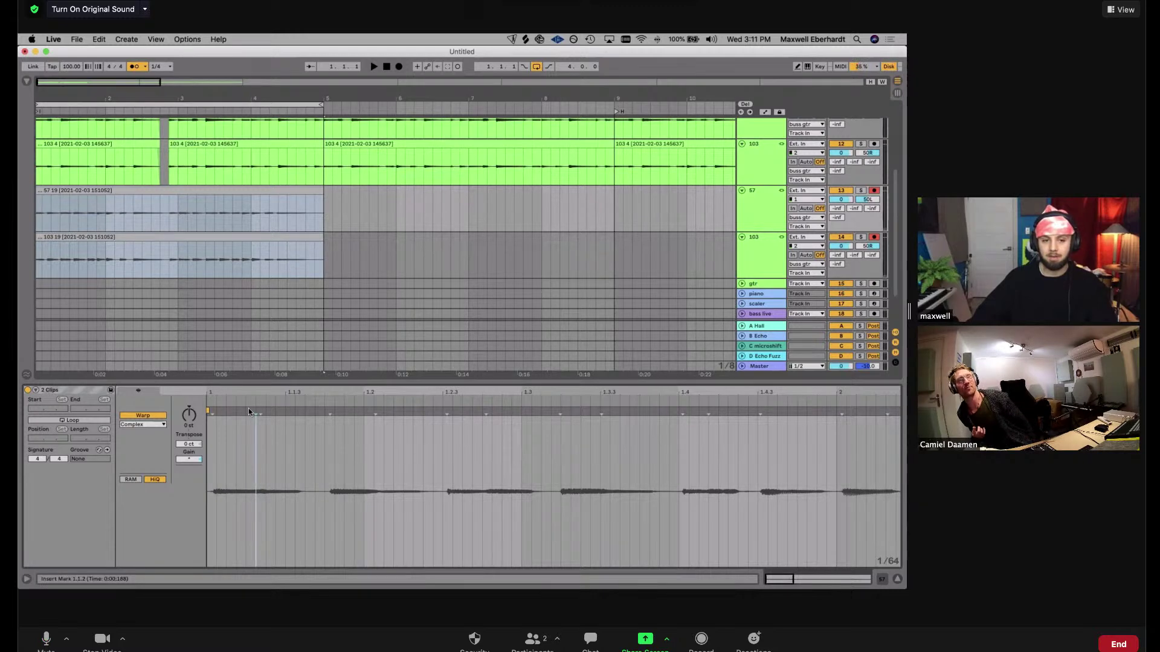
{"action": "left_click_drag", "start_coordinate": [241, 395], "coordinate": [240, 401]}
{"action": "left_click", "coordinate": [234, 473]}
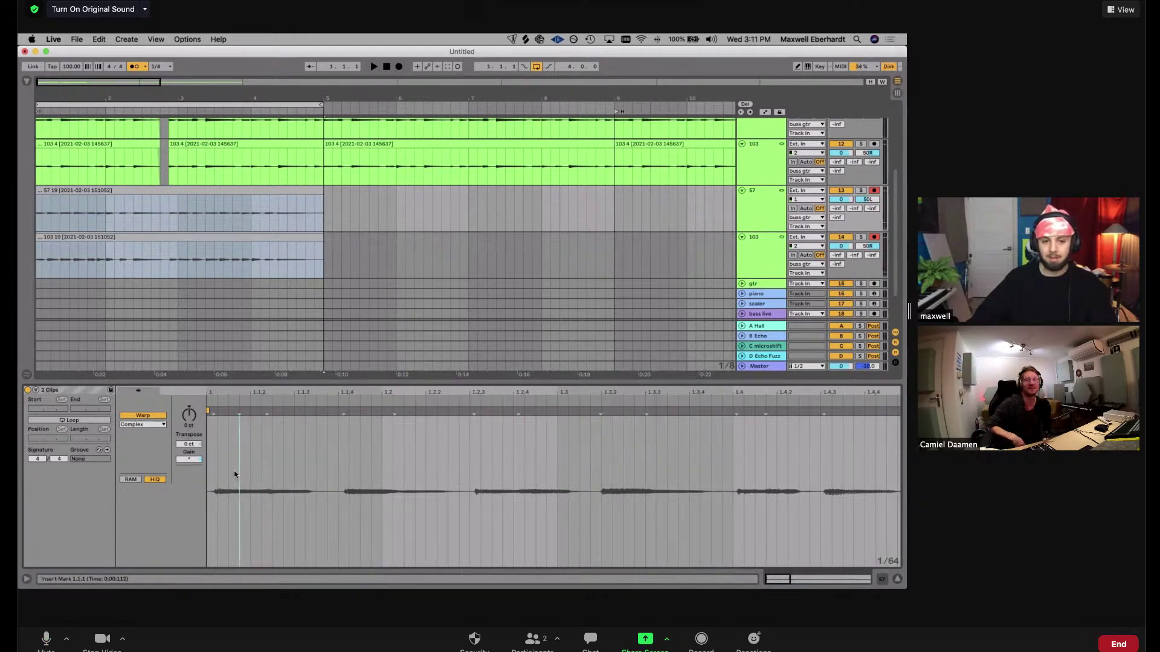
{"action": "key", "text": "super+a"}
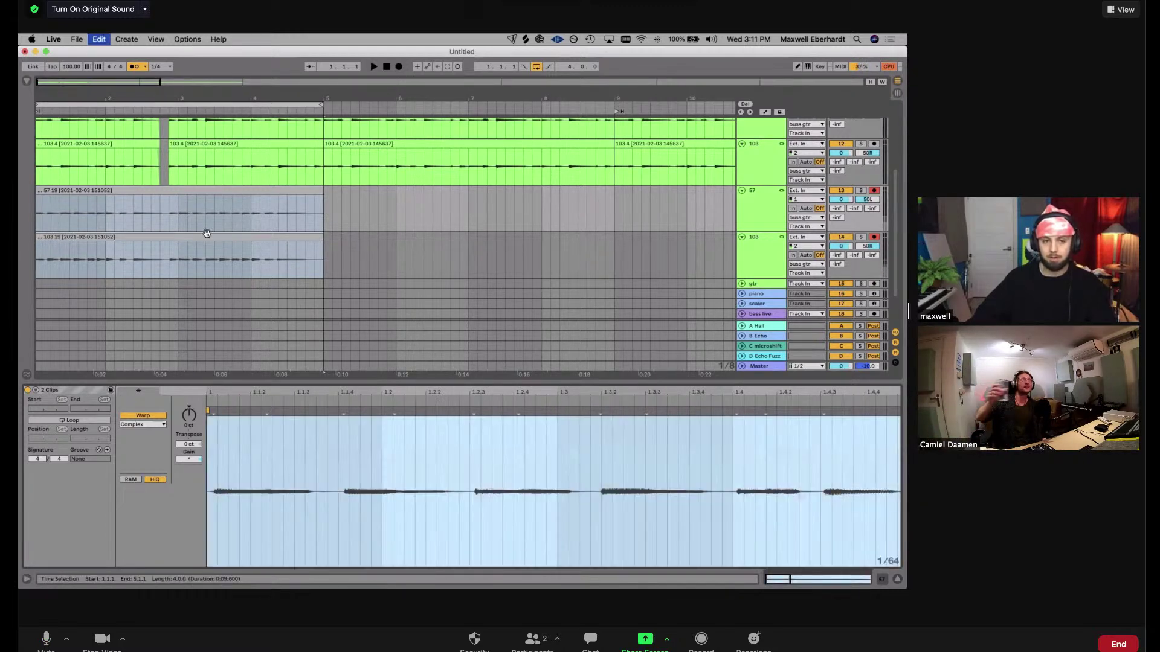
{"action": "scroll", "coordinate": [394, 222], "scroll_direction": "up", "scroll_amount": 2}
{"action": "scroll", "coordinate": [580, 190], "scroll_direction": "up", "scroll_amount": 3}
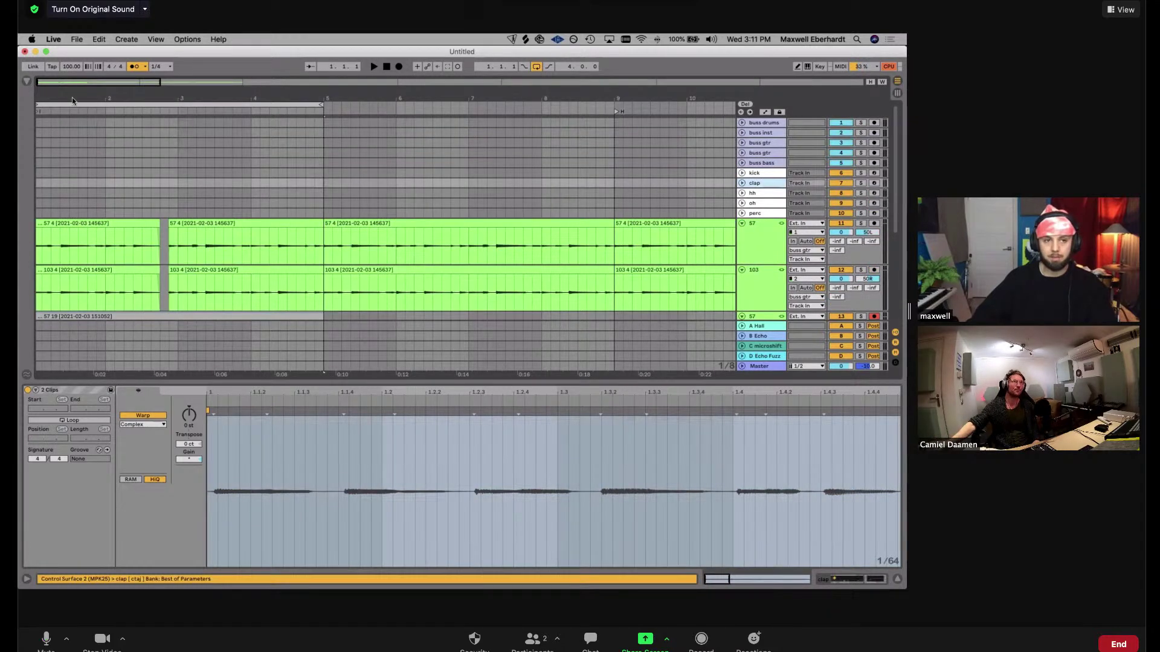
Open the browser and look through the SNARES collection for a snap or clap sample
{"action": "key", "text": "super+alt+b"}
{"action": "left_click", "coordinate": [275, 83]}
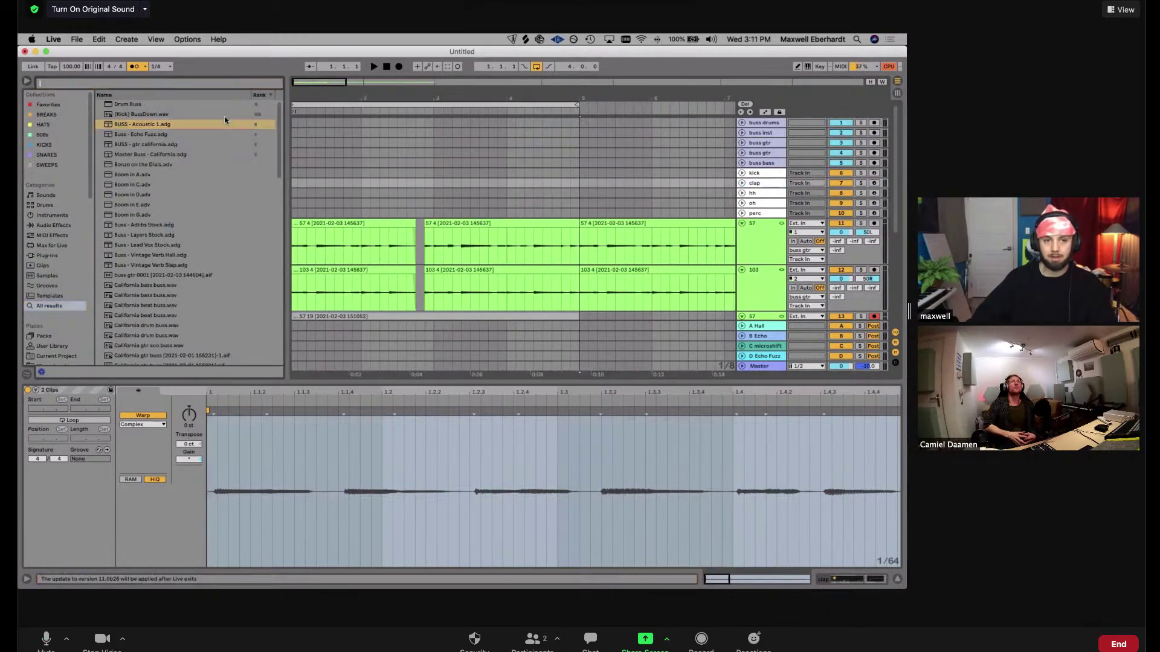
{"action": "left_click", "coordinate": [51, 156]}
{"action": "scroll", "coordinate": [140, 280], "scroll_direction": "down", "scroll_amount": 5}
{"action": "scroll", "coordinate": [145, 313], "scroll_direction": "down", "scroll_amount": 15}
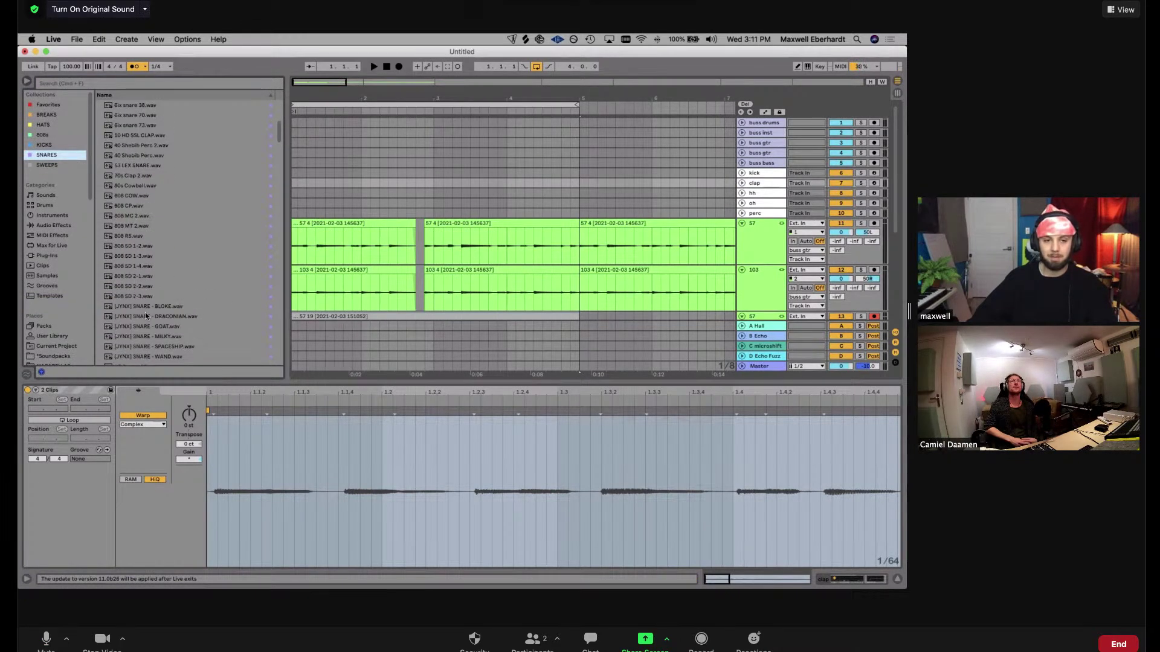
{"action": "scroll", "coordinate": [144, 313], "scroll_direction": "down", "scroll_amount": 8}
{"action": "scroll", "coordinate": [145, 314], "scroll_direction": "down", "scroll_amount": 2}
{"action": "left_click", "coordinate": [146, 312]}
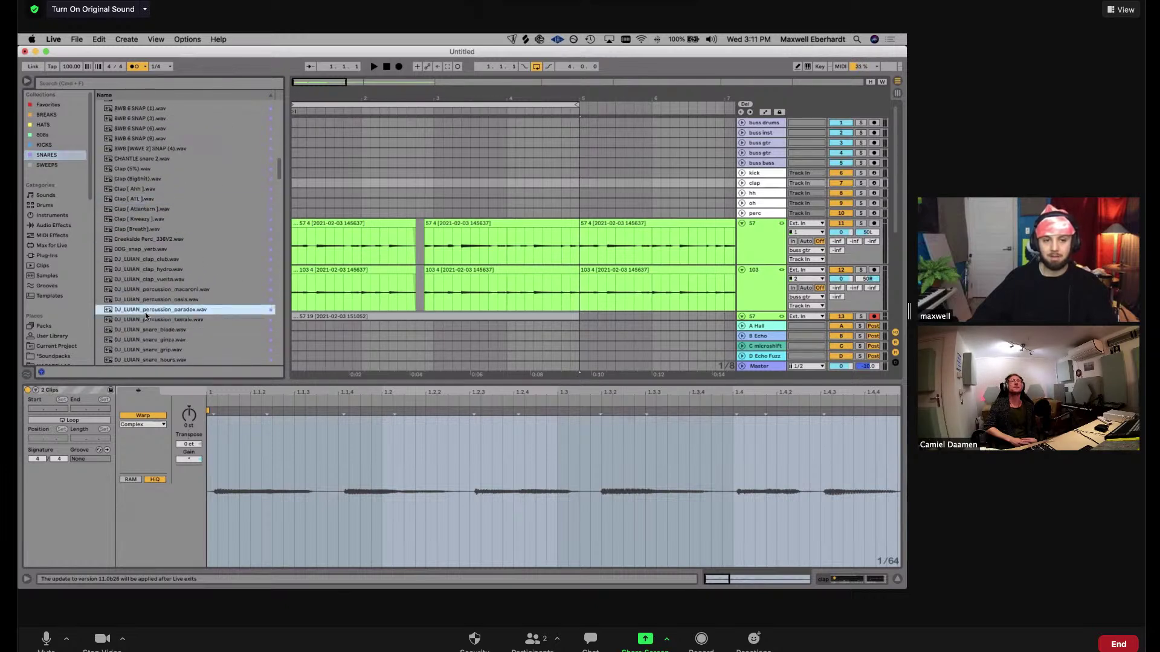
Search the browser for "snap" and audition the first two KSHMR snap samples
{"action": "key", "text": "super+f"}
{"action": "type", "text": "snap"}
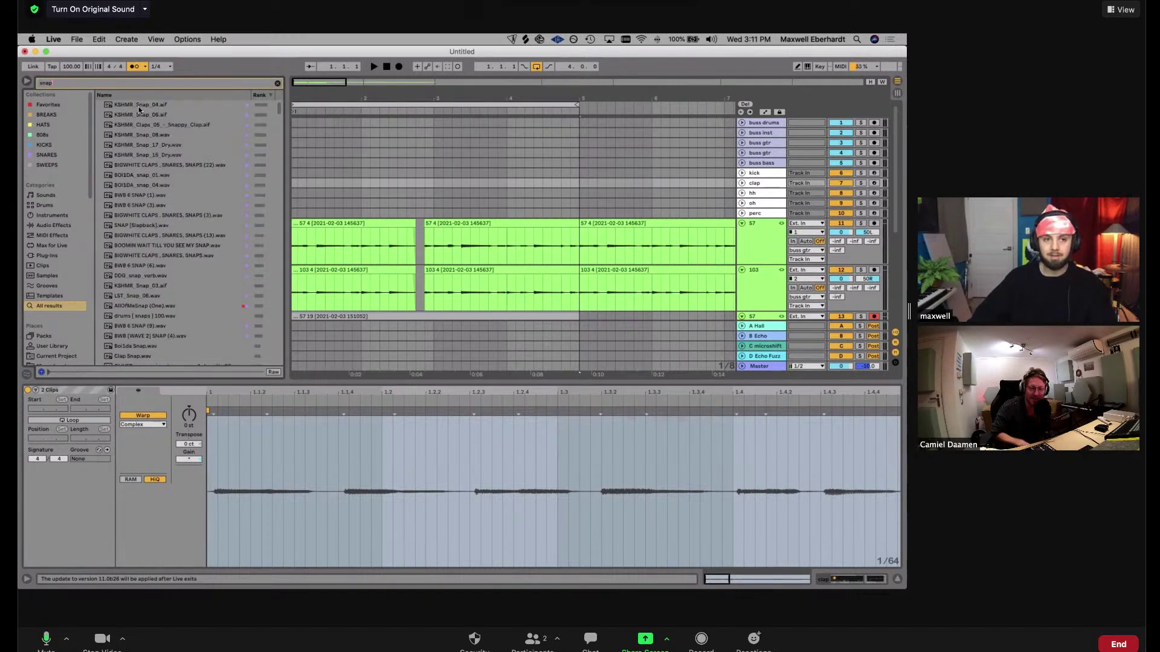
{"action": "left_click", "coordinate": [144, 115]}
{"action": "key", "text": "Up"}
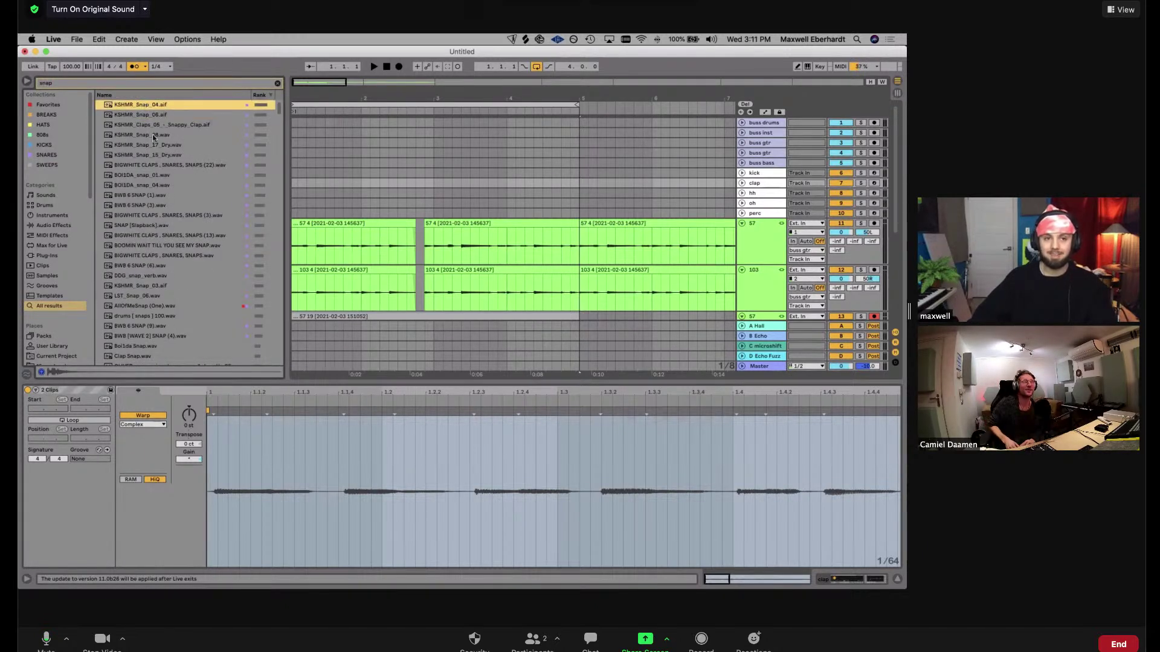
{"action": "key", "text": "Down"}
{"action": "key", "text": "Up"}
{"action": "left_click", "coordinate": [152, 114]}
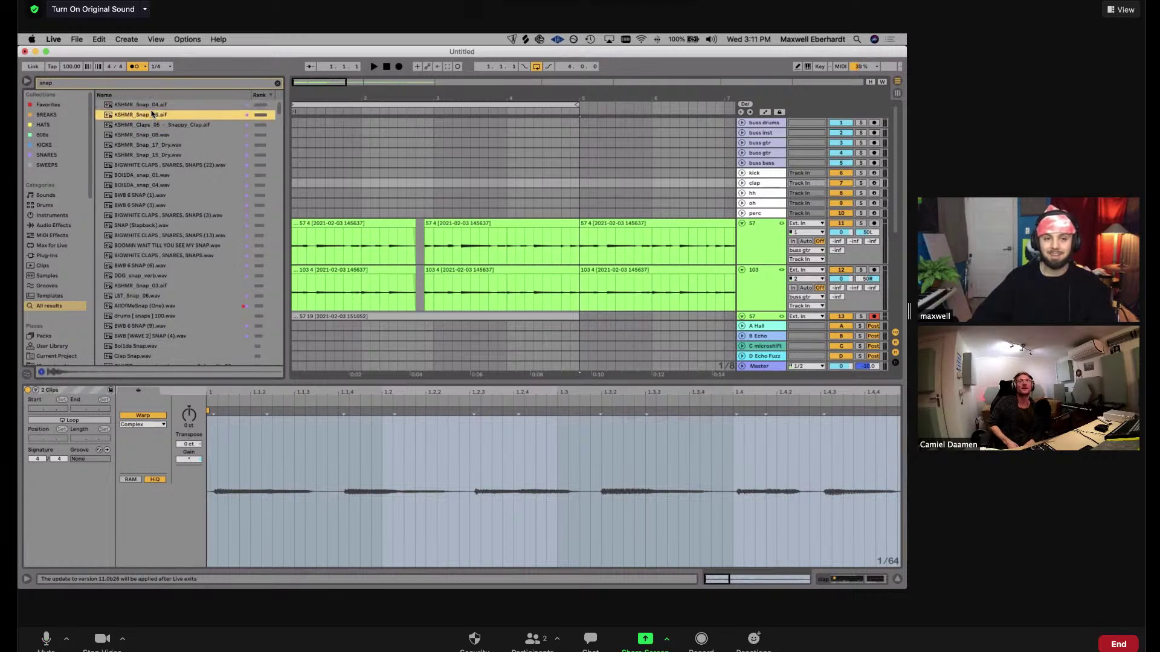
{"action": "left_click", "coordinate": [150, 106]}
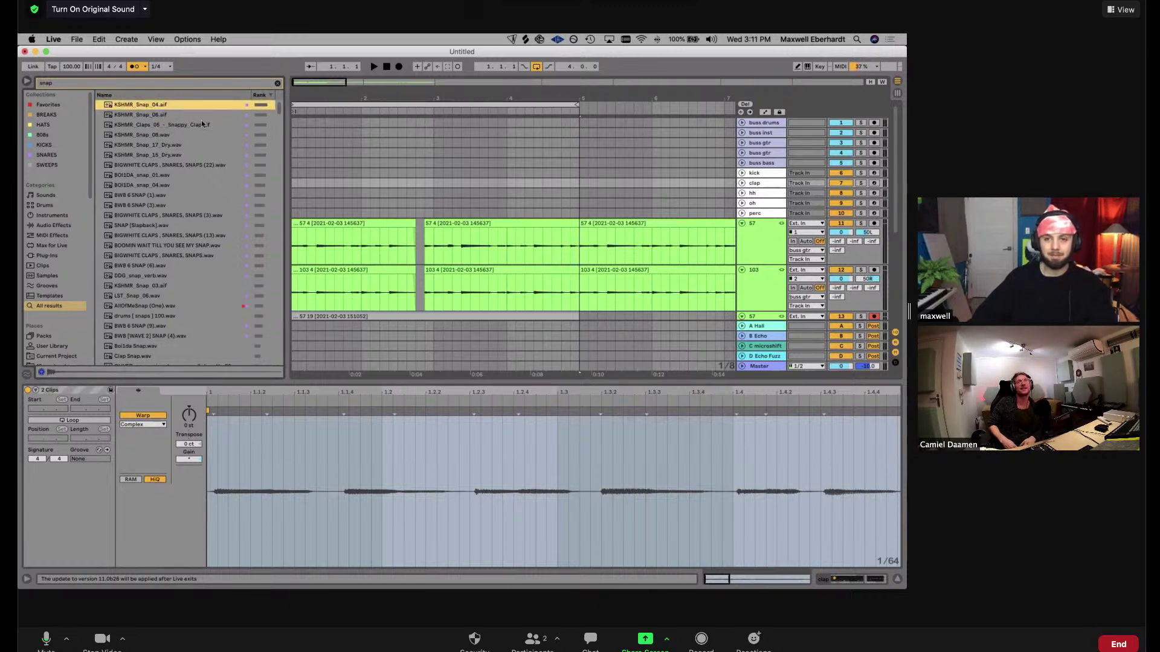
Replace the sample in the clap track's sampler with KSHMR_Snap_04.aif
{"action": "left_click", "coordinate": [779, 182]}
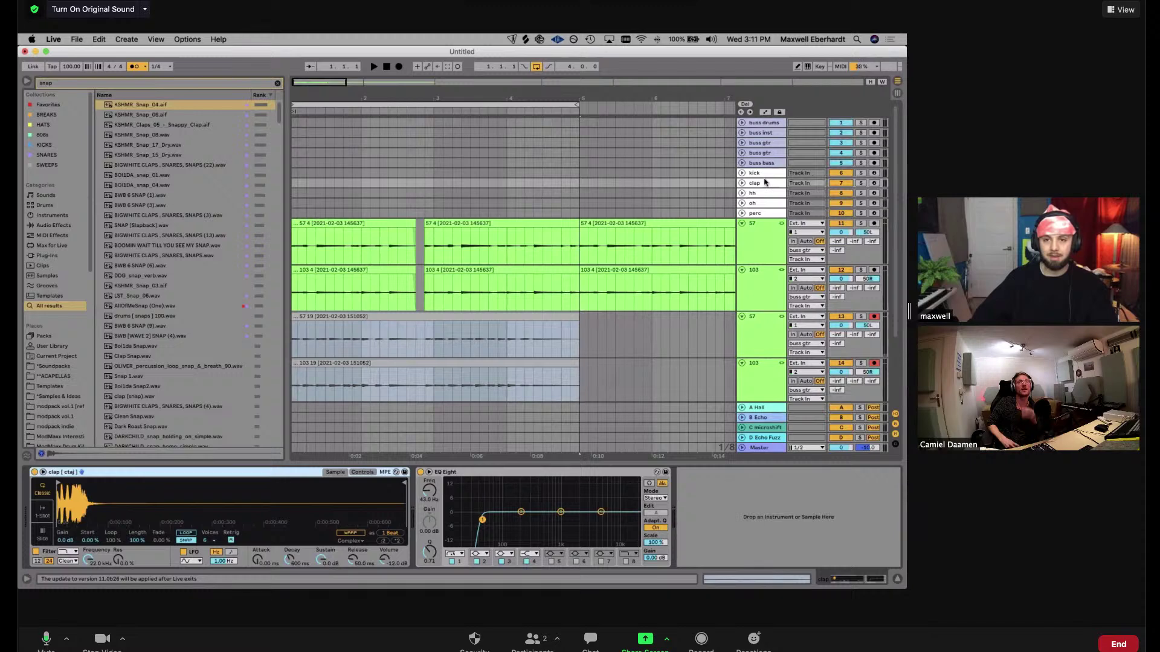
{"action": "left_click", "coordinate": [131, 106]}
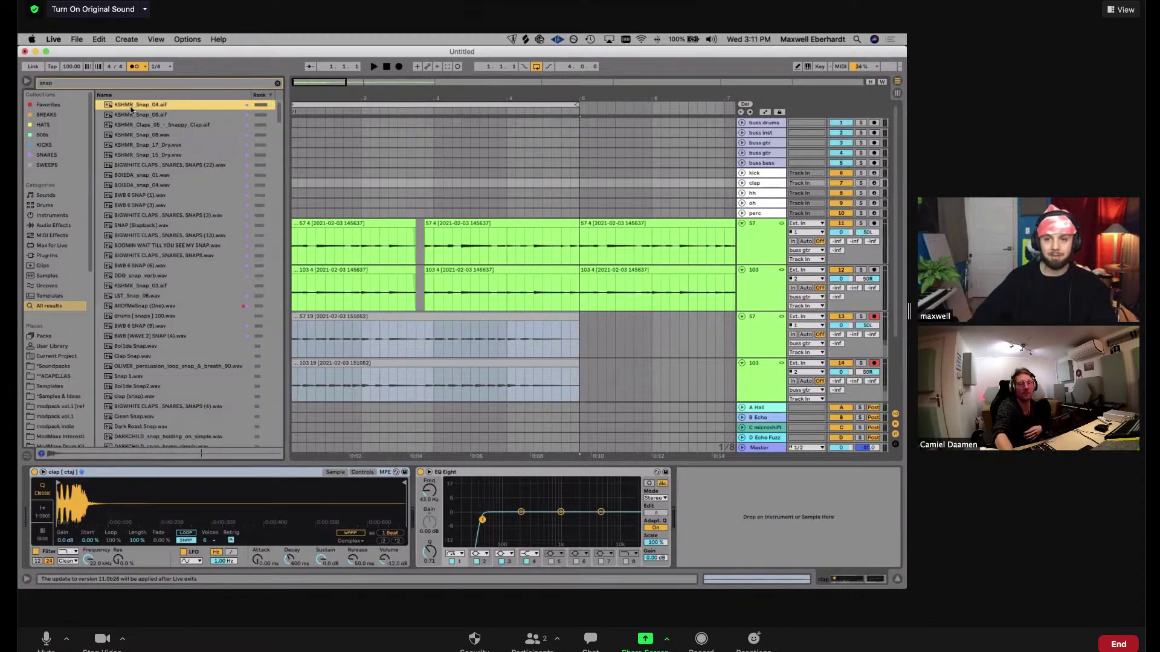
{"action": "left_click_drag", "start_coordinate": [179, 459], "coordinate": [217, 508]}
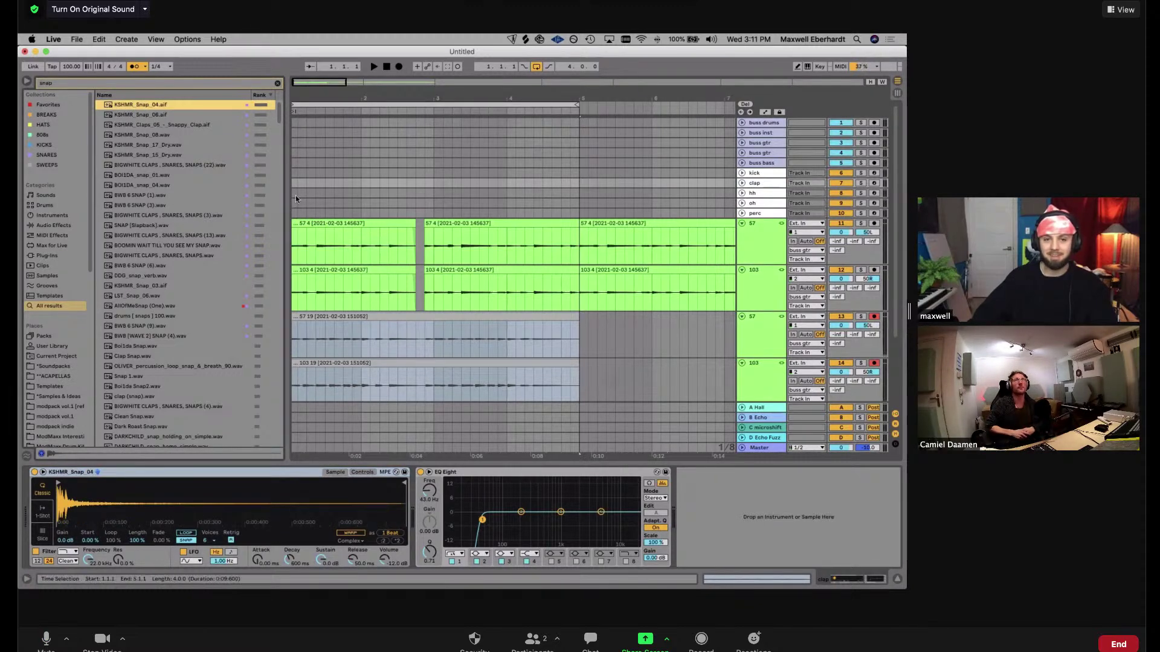
Create an empty one-beat MIDI clip at the start of the clap track
{"action": "left_click_drag", "start_coordinate": [303, 94], "coordinate": [444, 95]}
{"action": "key", "text": "super+2"}
{"action": "double_click", "coordinate": [327, 182]}
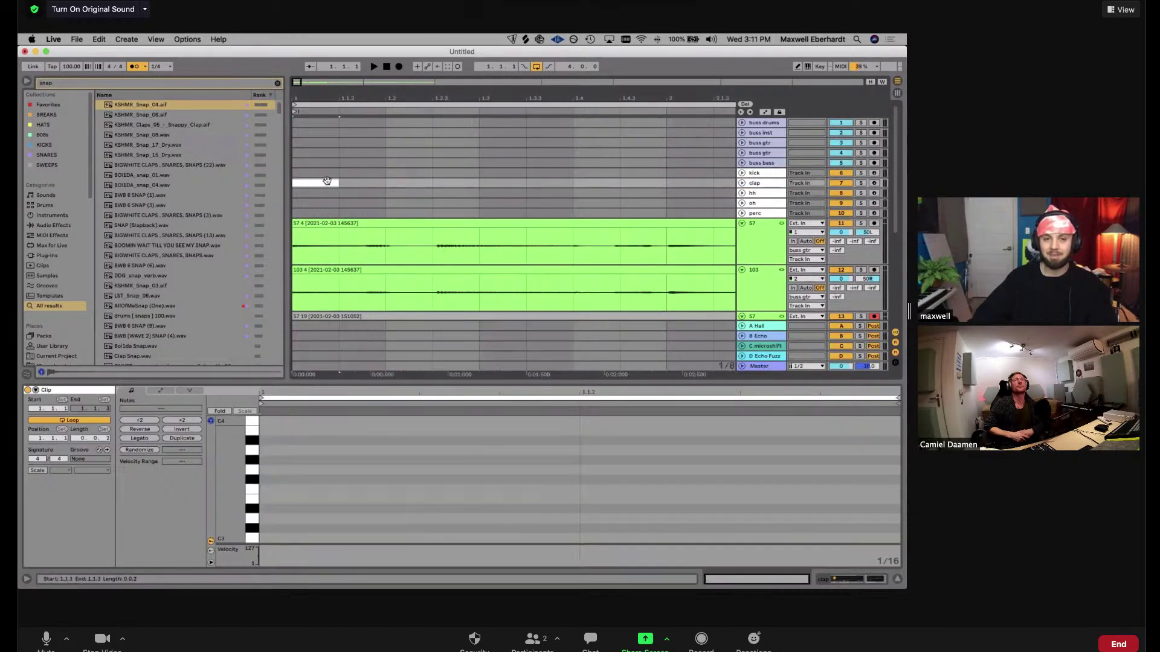
{"action": "key", "text": "space"}
{"action": "left_click_drag", "start_coordinate": [380, 183], "coordinate": [293, 182]}
{"action": "key", "text": "super+j"}
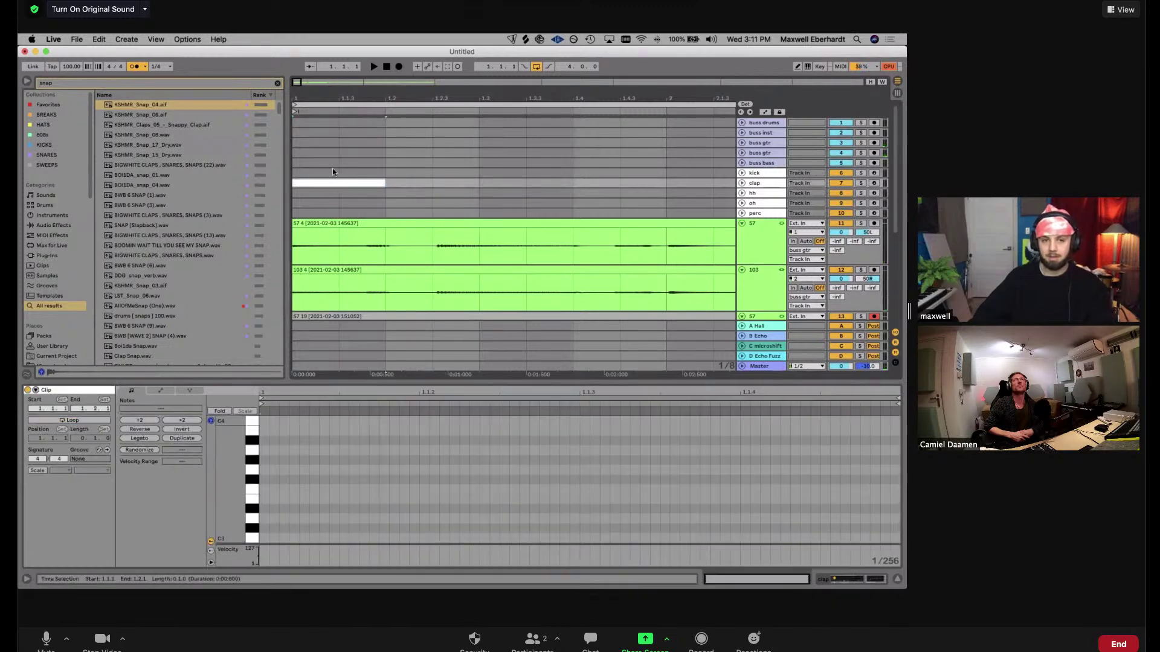
Extend the clap clip to two beats and draw a one-beat C3 note on beat 2
{"action": "left_click", "coordinate": [400, 510]}
{"action": "key", "text": "space"}
{"action": "key", "text": "space"}
{"action": "key", "text": "super+d"}
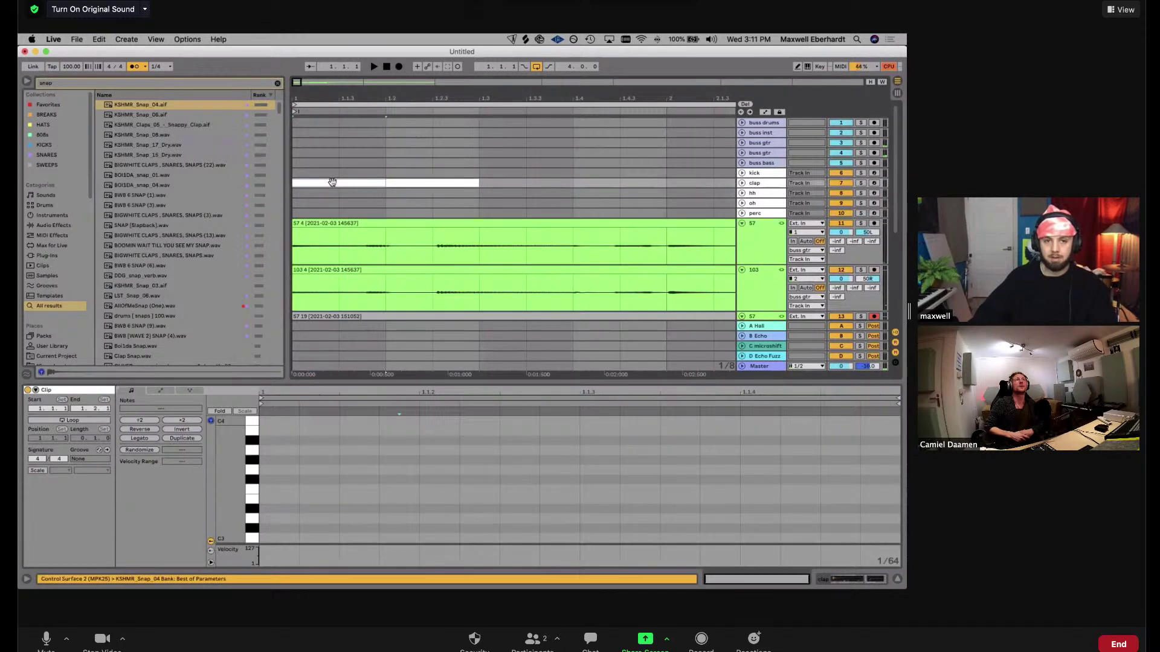
{"action": "left_click", "coordinate": [409, 181]}
{"action": "key", "text": "space"}
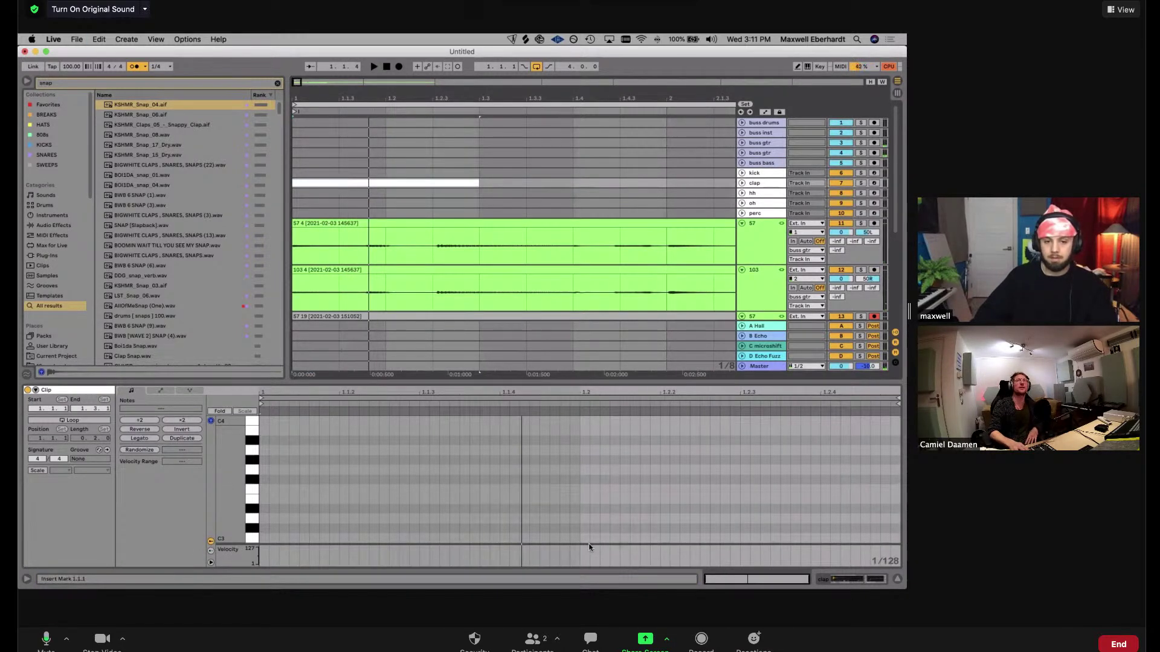
{"action": "left_click_drag", "start_coordinate": [581, 538], "coordinate": [899, 537]}
Duplicate the two-beat clap clip repeatedly along the track
{"action": "left_click", "coordinate": [408, 178]}
{"action": "key", "text": "super+d"}
{"action": "key", "text": "super+d"}
{"action": "key", "text": "super+d"}
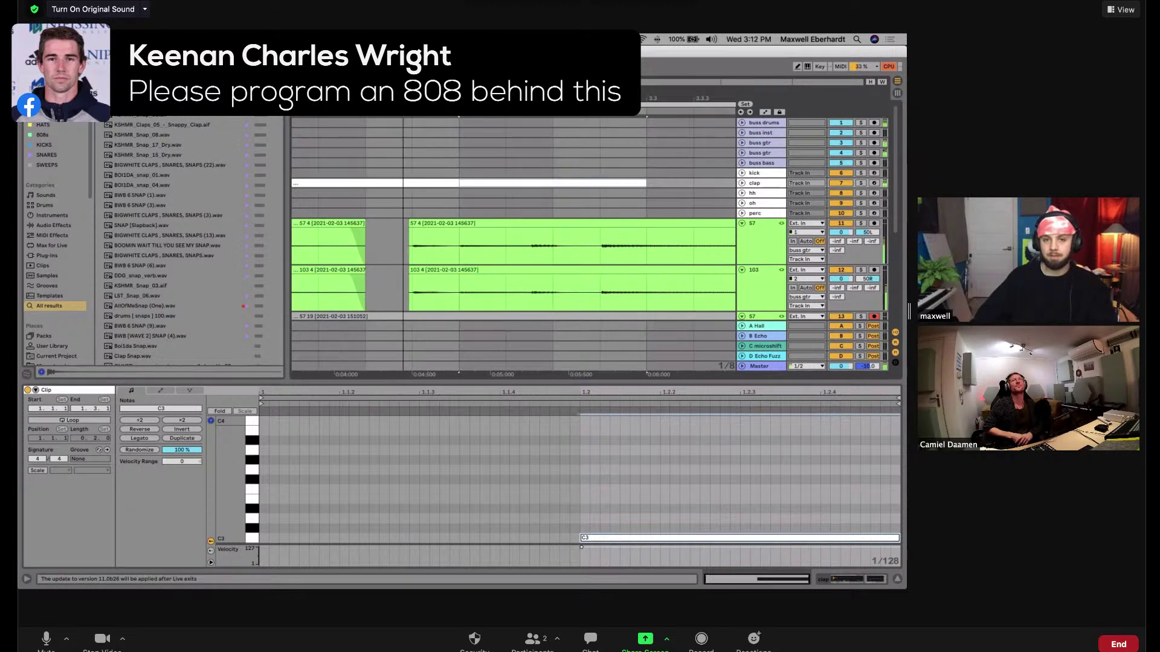
{"action": "key", "text": "minus"}
Unfold the clap track and set its volume to -5.0 dB
{"action": "left_click", "coordinate": [742, 183]}
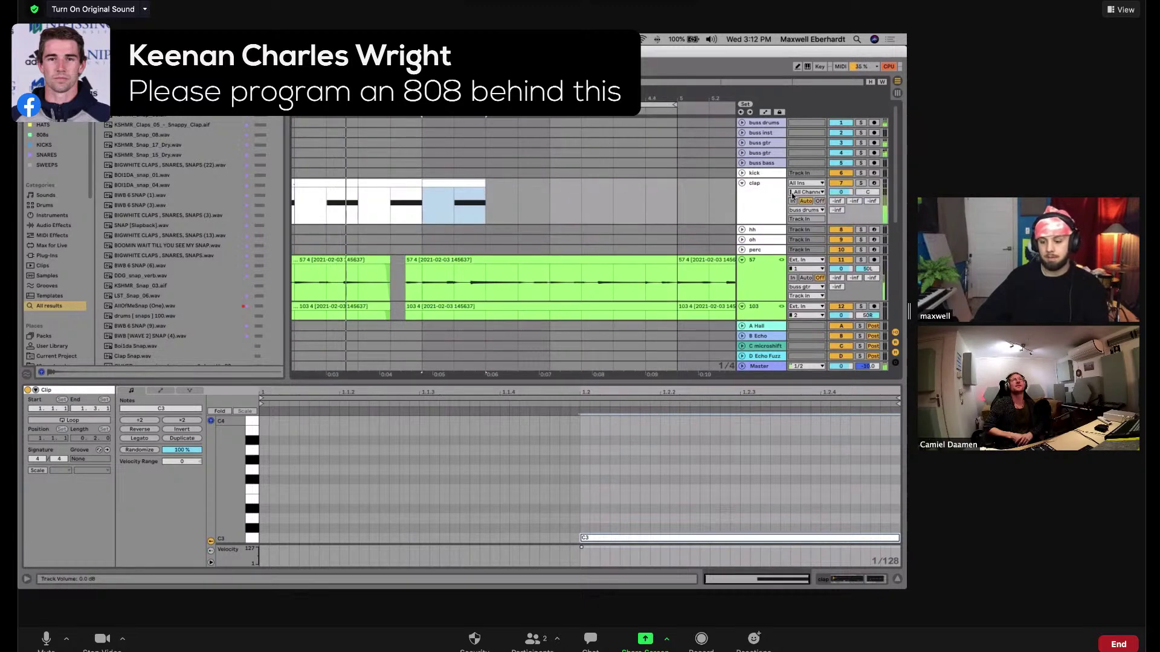
{"action": "left_click", "coordinate": [433, 183]}
{"action": "key", "text": "minus"}
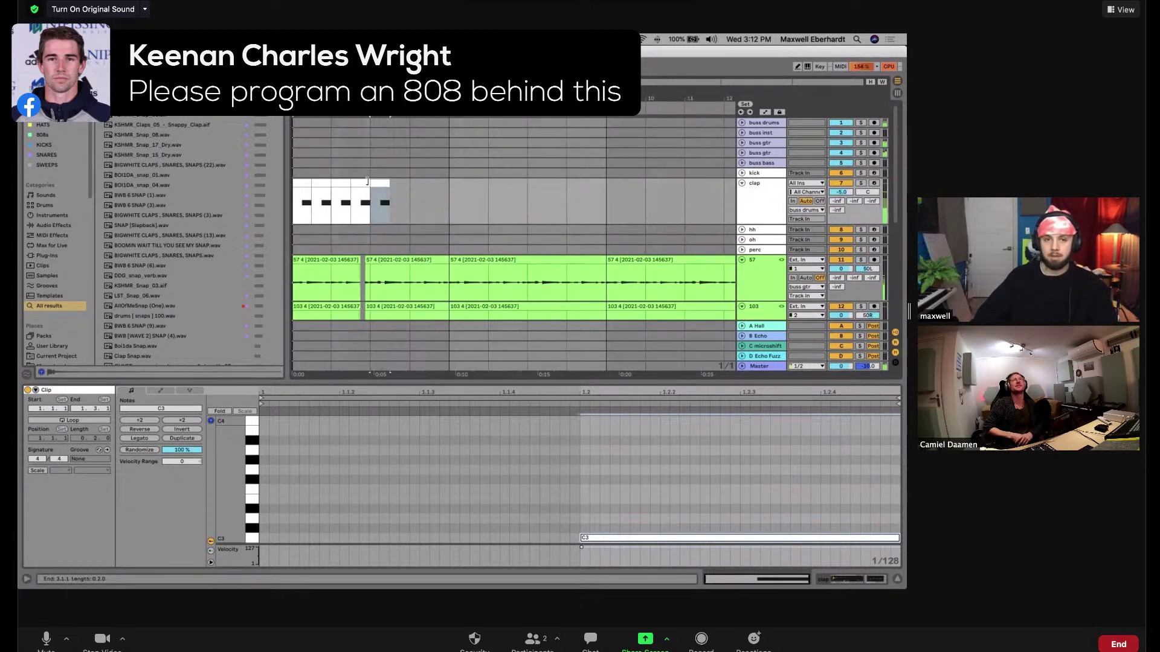
Duplicate the first clap clips to fill bars 1 to 4 and consolidate them into one four-bar clip
{"action": "left_click", "coordinate": [301, 183], "text": "shift"}
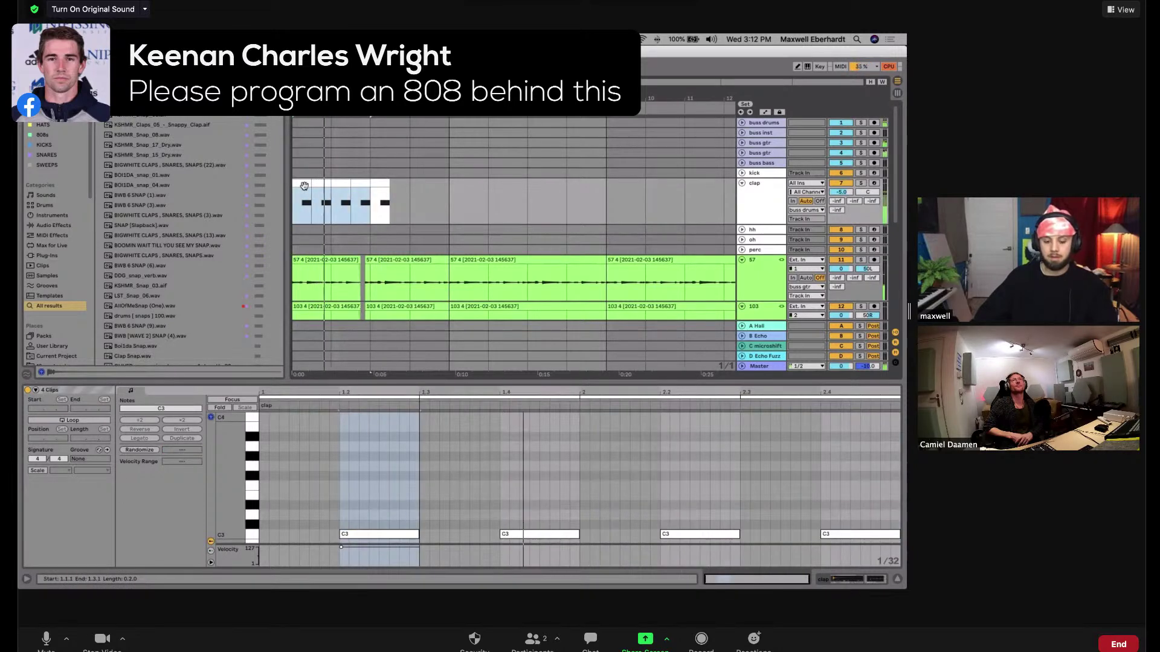
{"action": "key", "text": "ctrl+d"}
{"action": "left_click", "coordinate": [305, 185], "text": "shift"}
{"action": "key", "text": "super+j"}
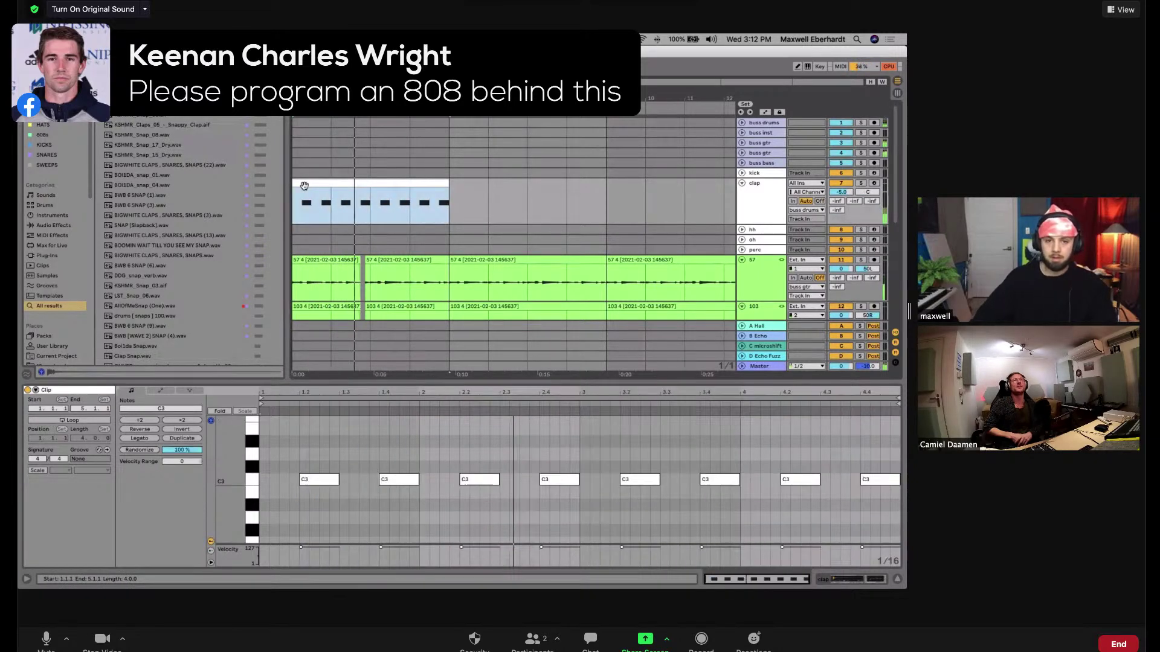
Lengthen the fade-out before the gap in bar 2 on the upper 57 and 103 clips, and hide the browser
{"action": "key", "text": "shift+Tab"}
{"action": "scroll", "coordinate": [305, 186], "scroll_direction": "down", "scroll_amount": 2}
{"action": "scroll", "coordinate": [361, 254], "scroll_direction": "up", "scroll_amount": 8}
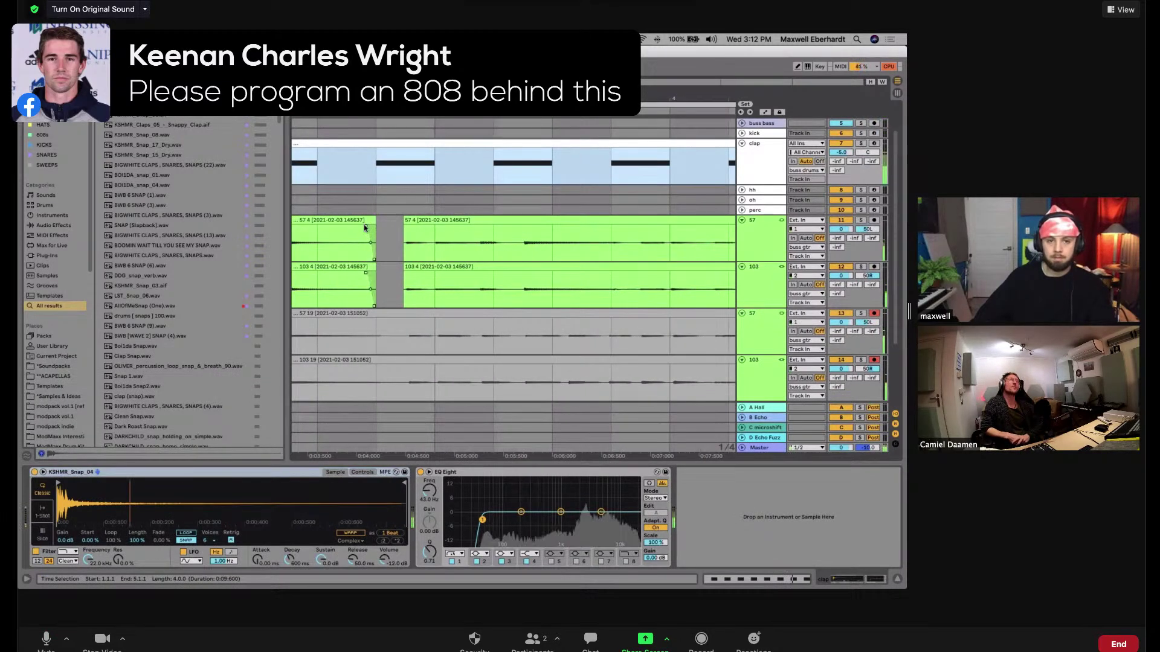
{"action": "mouse_move", "coordinate": [367, 227]}
{"action": "left_mouse_down"}
{"action": "mouse_move", "coordinate": [332, 233]}
{"action": "mouse_move", "coordinate": [362, 226]}
{"action": "left_mouse_up"}
{"action": "left_click_drag", "start_coordinate": [417, 94], "coordinate": [417, 42]}
{"action": "left_click_drag", "start_coordinate": [511, 93], "coordinate": [573, 123]}
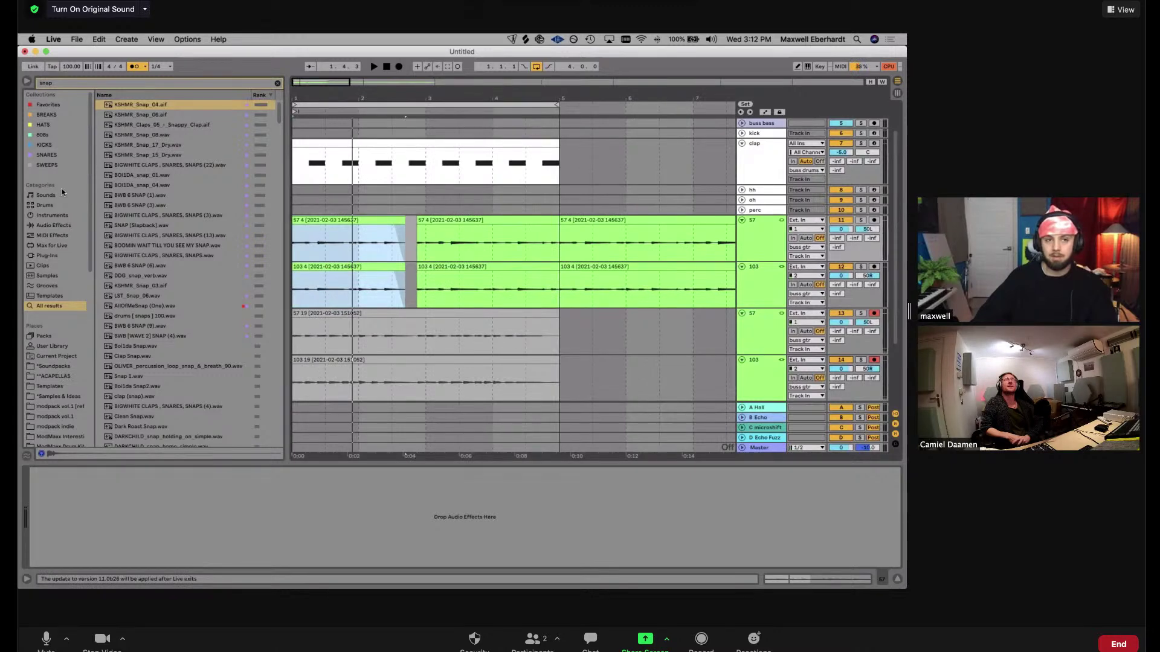
{"action": "left_click", "coordinate": [28, 82]}
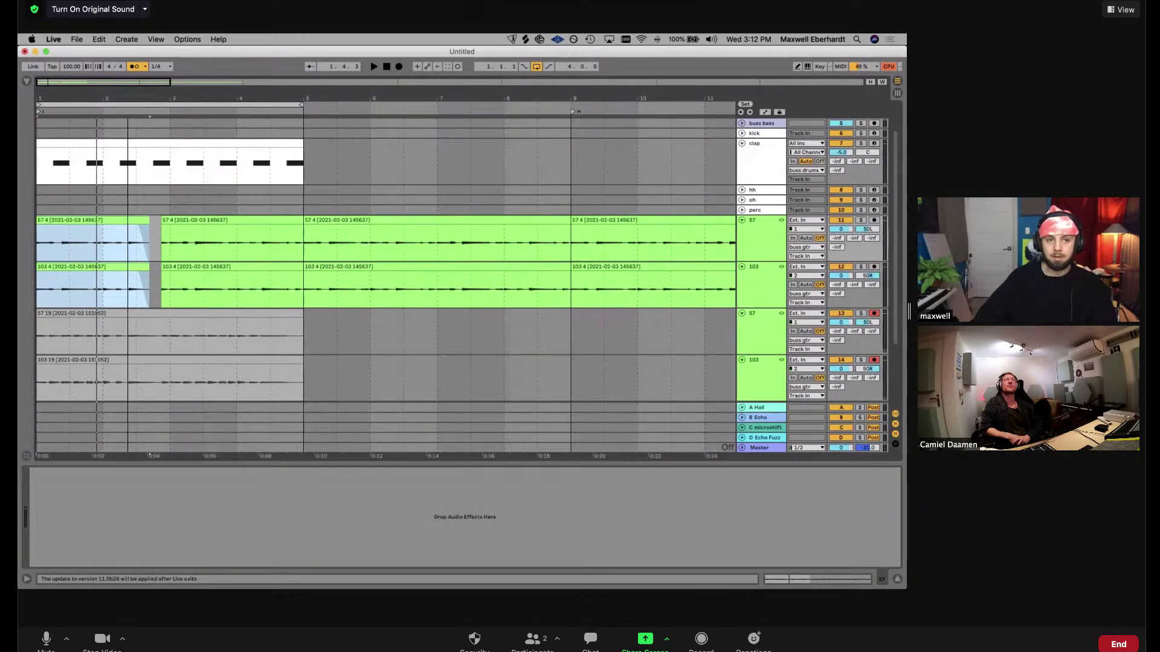
Play back the arrangement and open the lower 57 19 and 103 19 guitar clips together for editing
{"action": "left_click_drag", "start_coordinate": [121, 98], "coordinate": [121, 63]}
{"action": "key", "text": "space"}
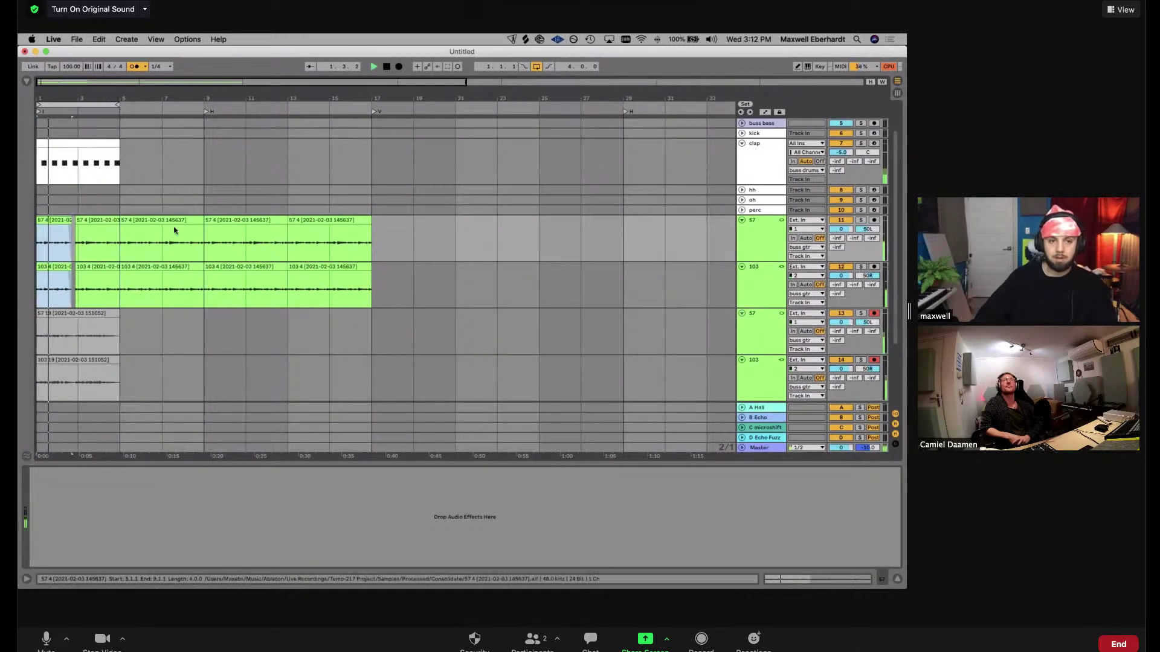
{"action": "left_click", "coordinate": [78, 329]}
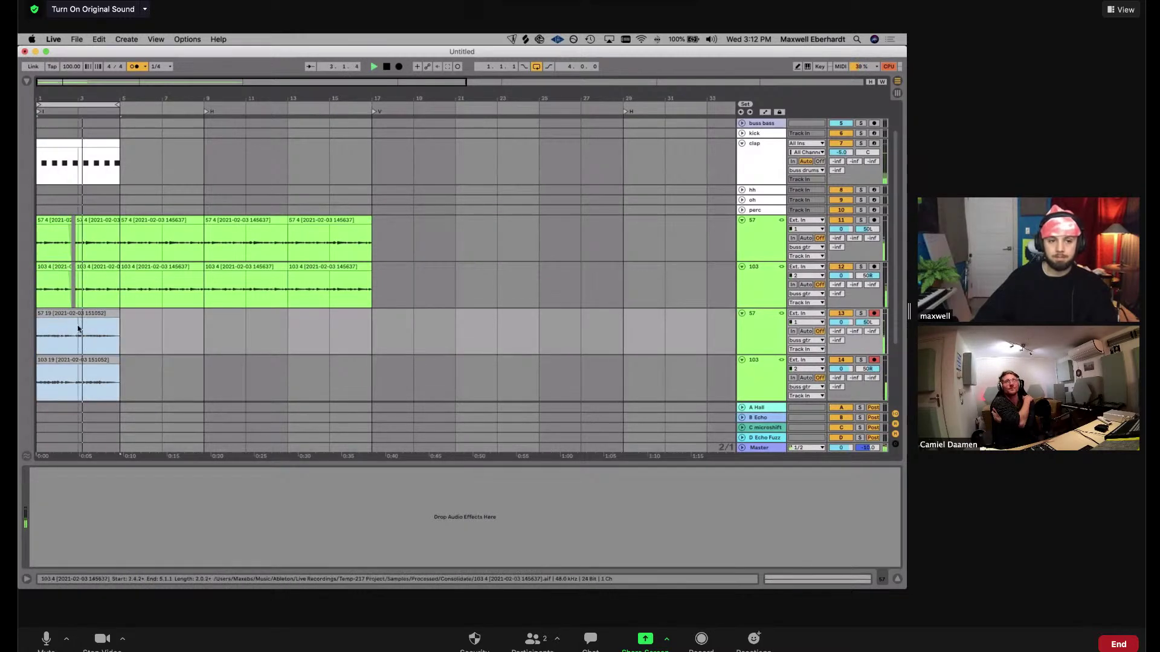
{"action": "double_click", "coordinate": [78, 372]}
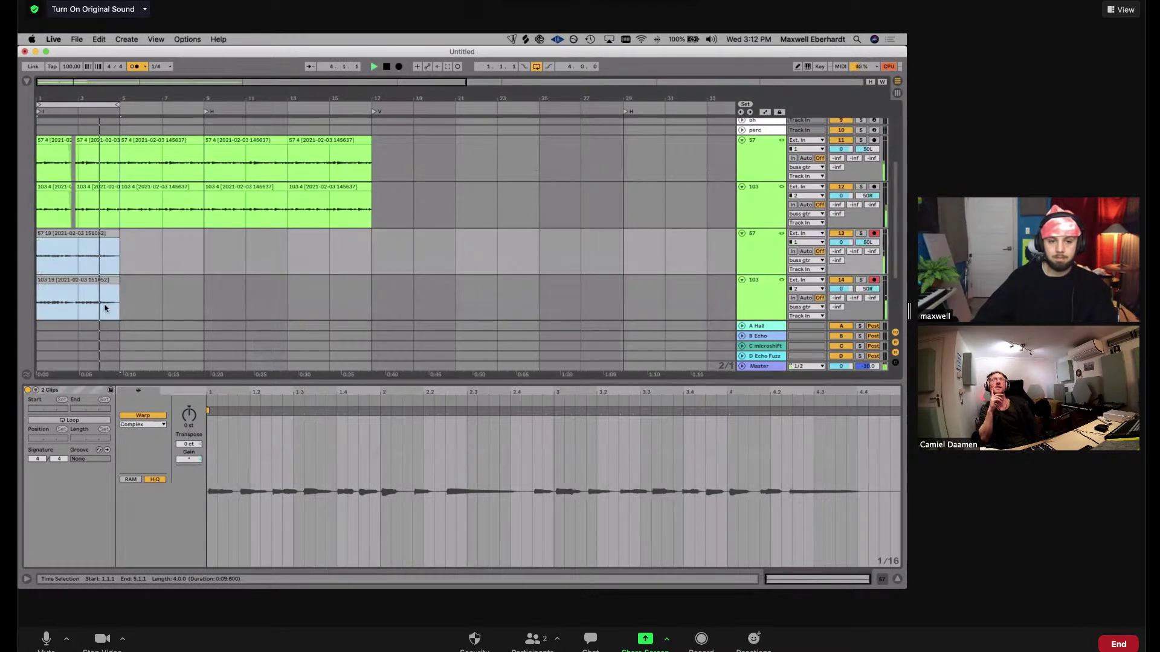
{"action": "key", "text": "space"}
{"action": "key", "text": "plus"}
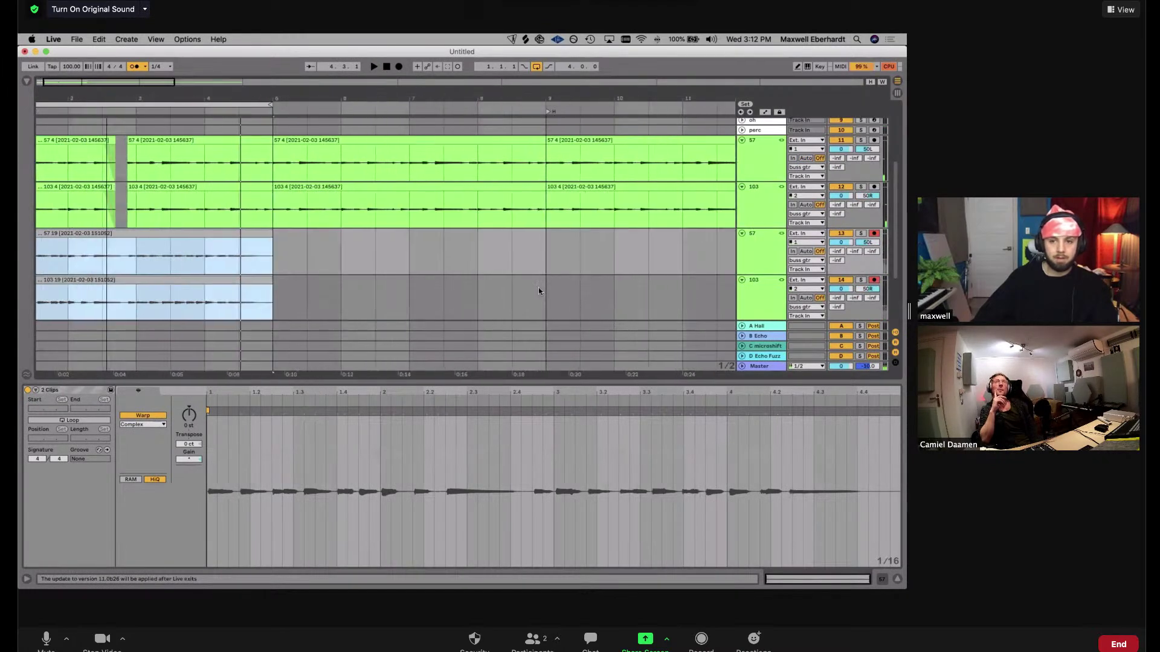
Play back the start of bar 1 to check the timing of the lower 57 and 103 takes
{"action": "right_click", "coordinate": [196, 234]}
{"action": "key", "text": "Escape"}
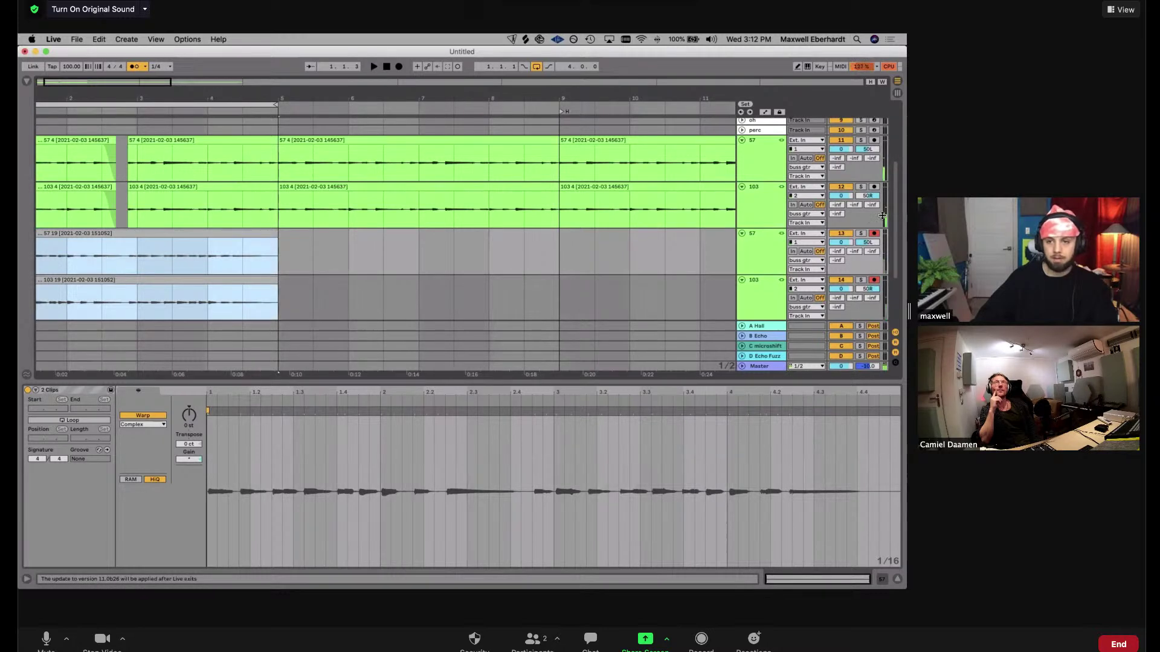
{"action": "scroll", "coordinate": [841, 155], "scroll_direction": "up", "scroll_amount": 5}
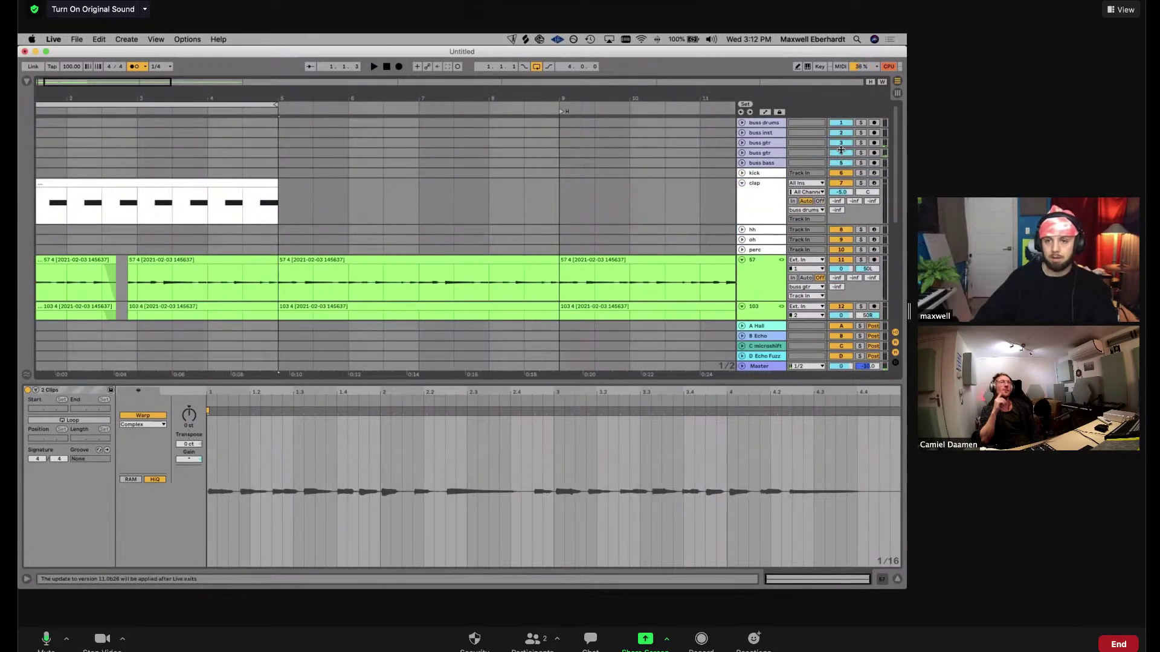
{"action": "key", "text": "space"}
{"action": "scroll", "coordinate": [226, 262], "scroll_direction": "down", "scroll_amount": 5}
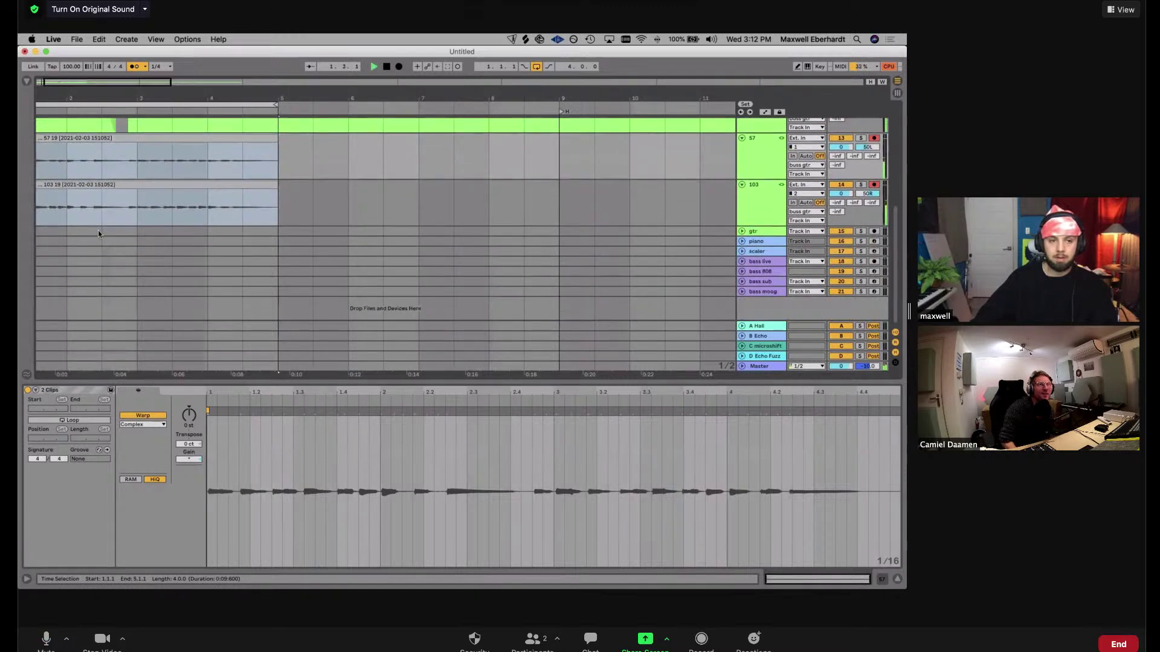
{"action": "key", "text": "space"}
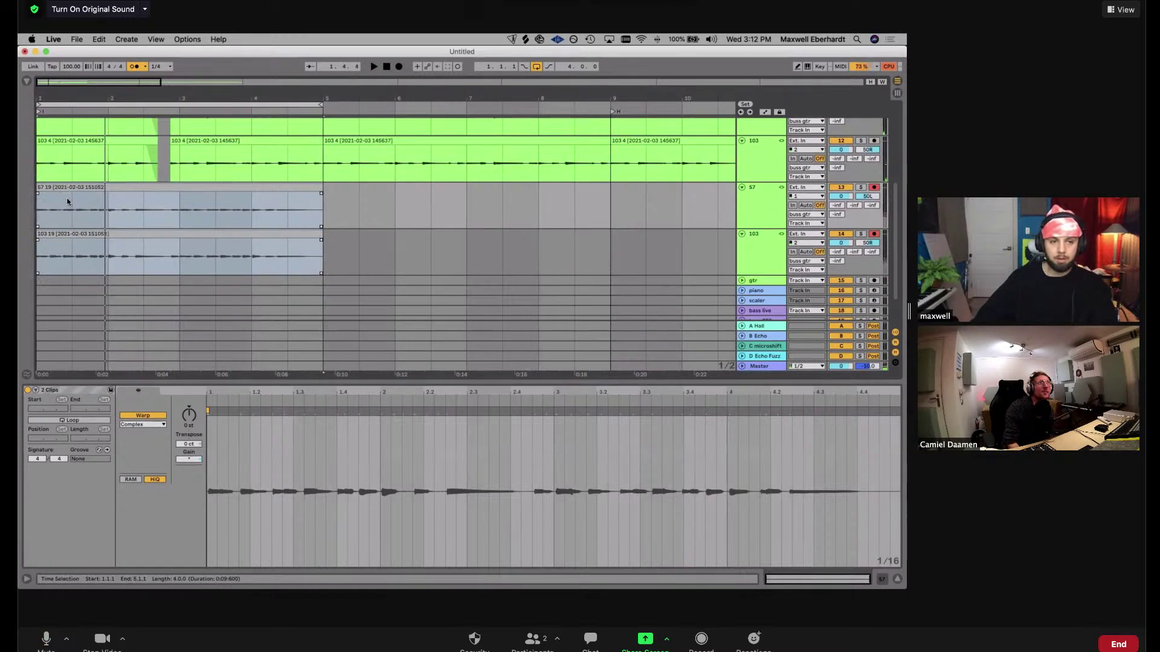
{"action": "left_click", "coordinate": [81, 191]}
{"action": "left_click", "coordinate": [104, 225]}
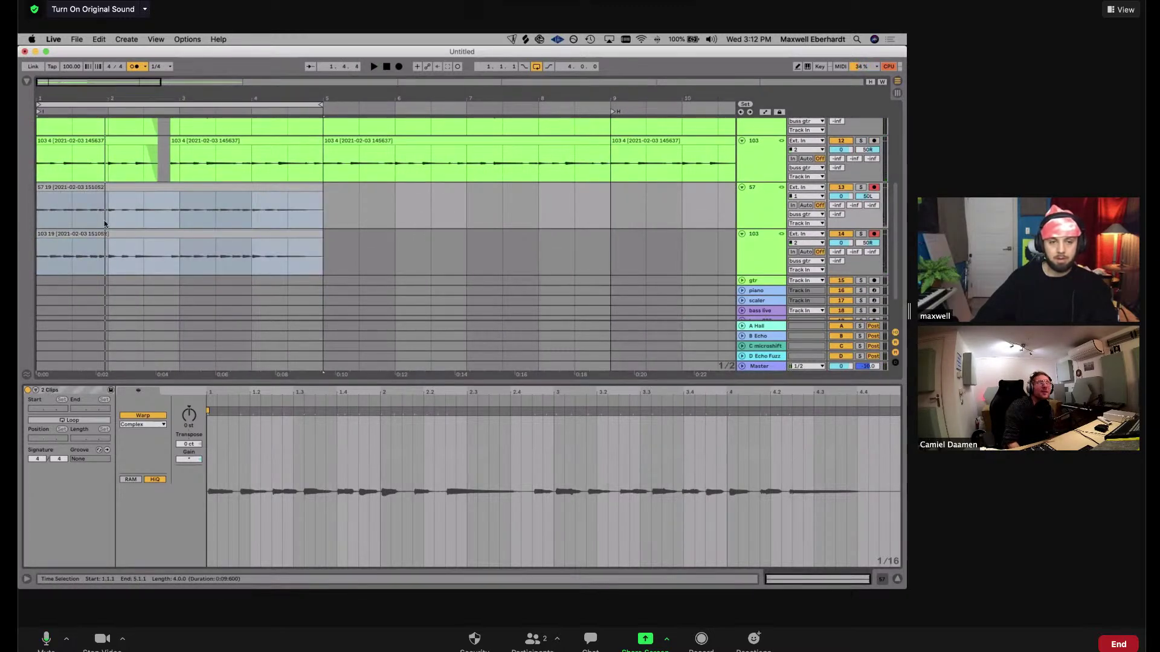
{"action": "left_click", "coordinate": [48, 209]}
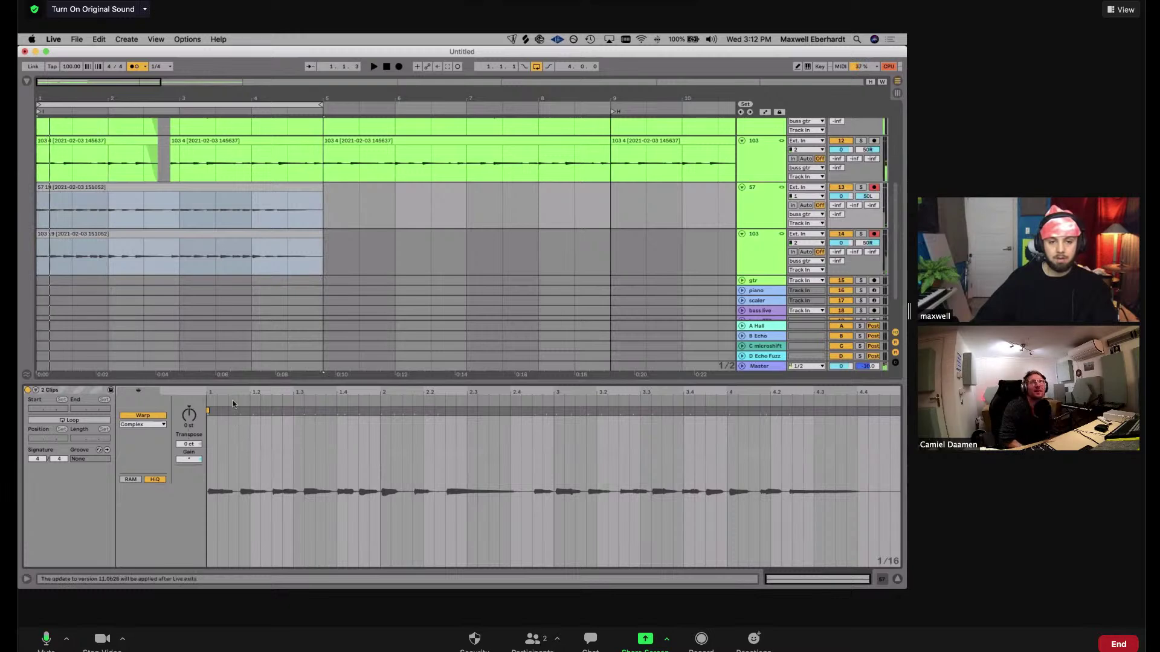
Select the whole waveform of both lower takes, insert warp markers across it and set the warp mode to Complex Pro
{"action": "left_click", "coordinate": [116, 188]}
{"action": "left_click_drag", "start_coordinate": [262, 397], "coordinate": [262, 477]}
{"action": "left_click", "coordinate": [273, 432]}
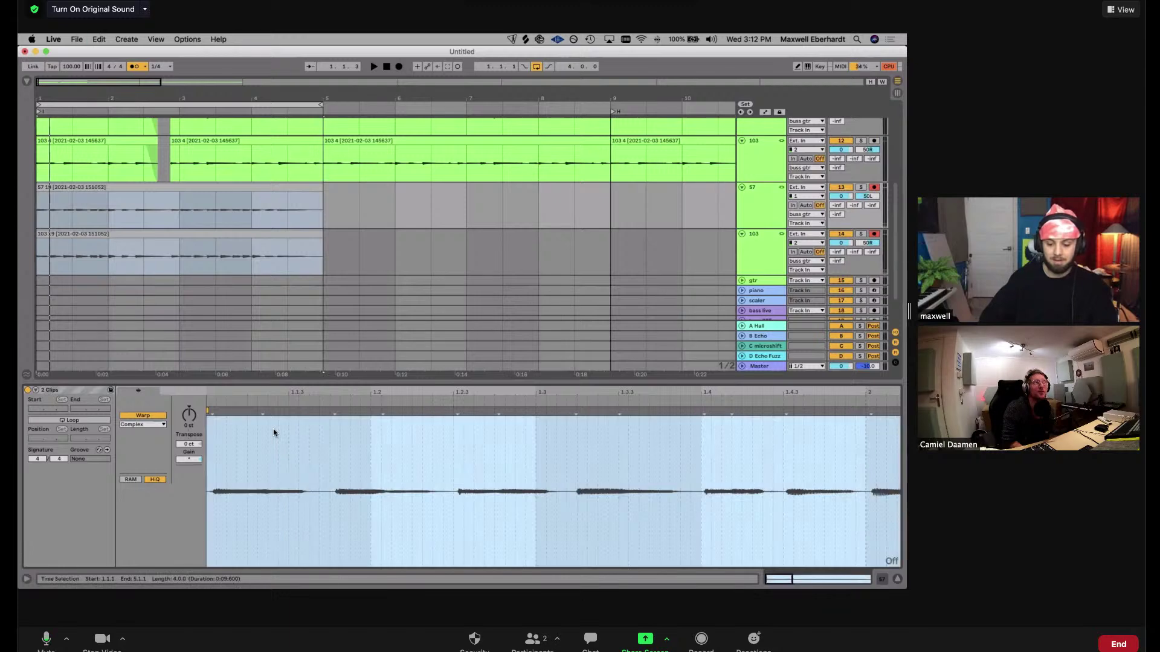
{"action": "left_click", "coordinate": [145, 424]}
{"action": "left_click", "coordinate": [147, 473]}
Nudge the warp markers at 1.1.4 and 1.2.3 slightly earlier and remove the surplus marker just before 1.3
{"action": "left_click_drag", "start_coordinate": [336, 413], "coordinate": [333, 413]}
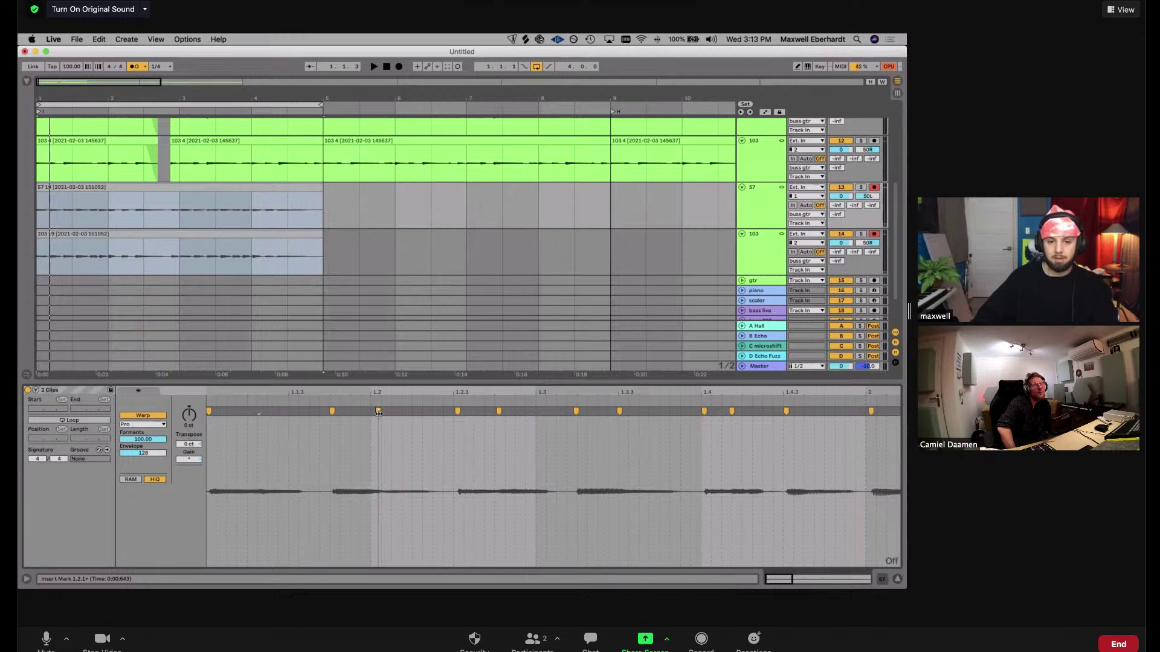
{"action": "left_click_drag", "start_coordinate": [454, 414], "coordinate": [453, 414]}
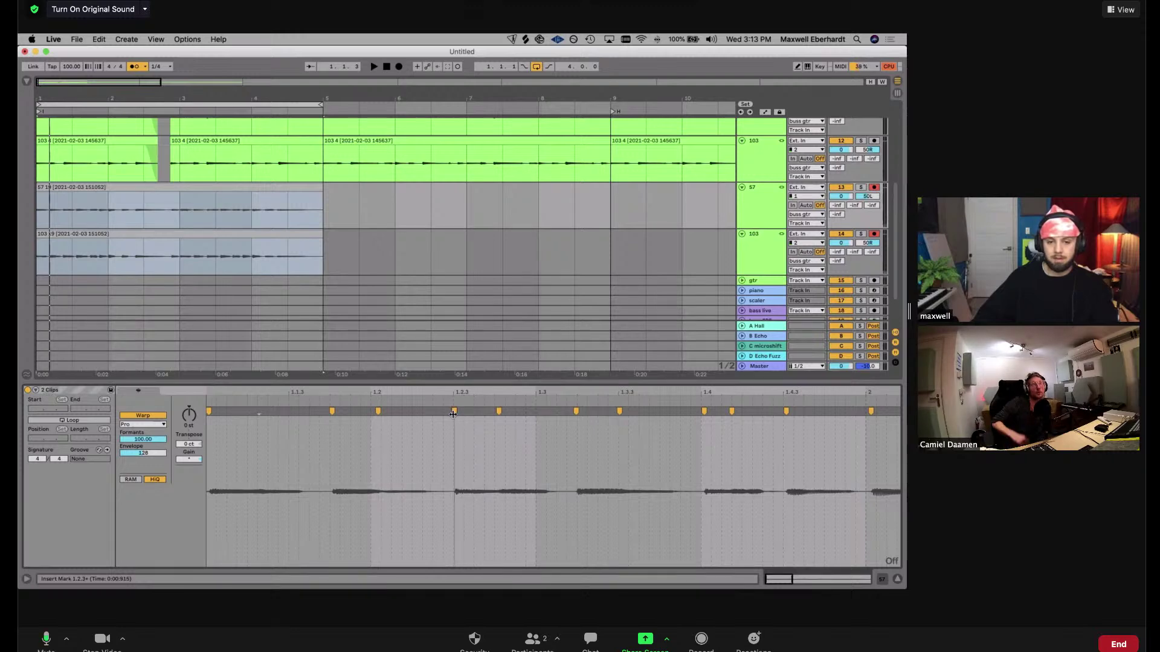
{"action": "key", "text": "space"}
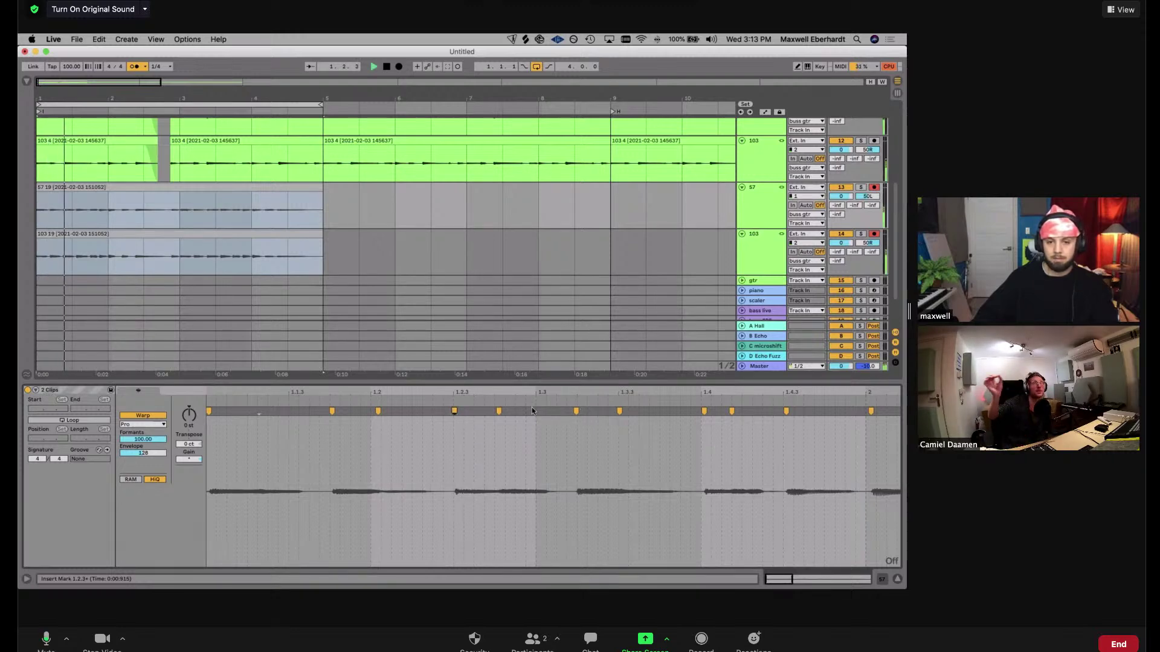
{"action": "left_click", "coordinate": [498, 412]}
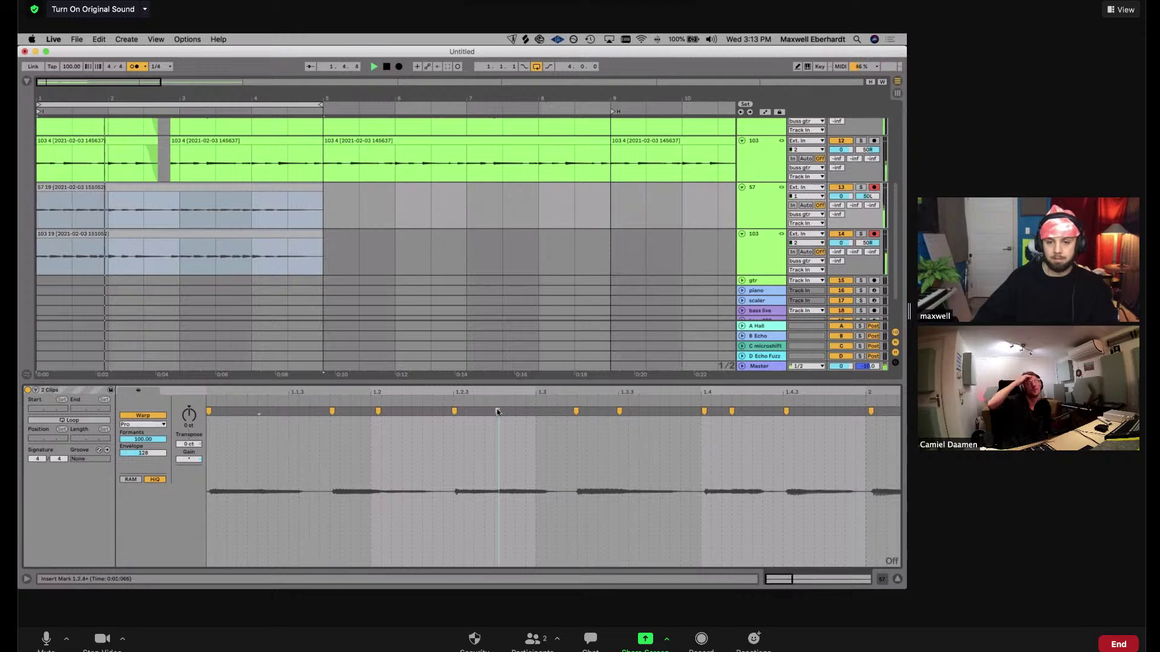
{"action": "double_click", "coordinate": [576, 411]}
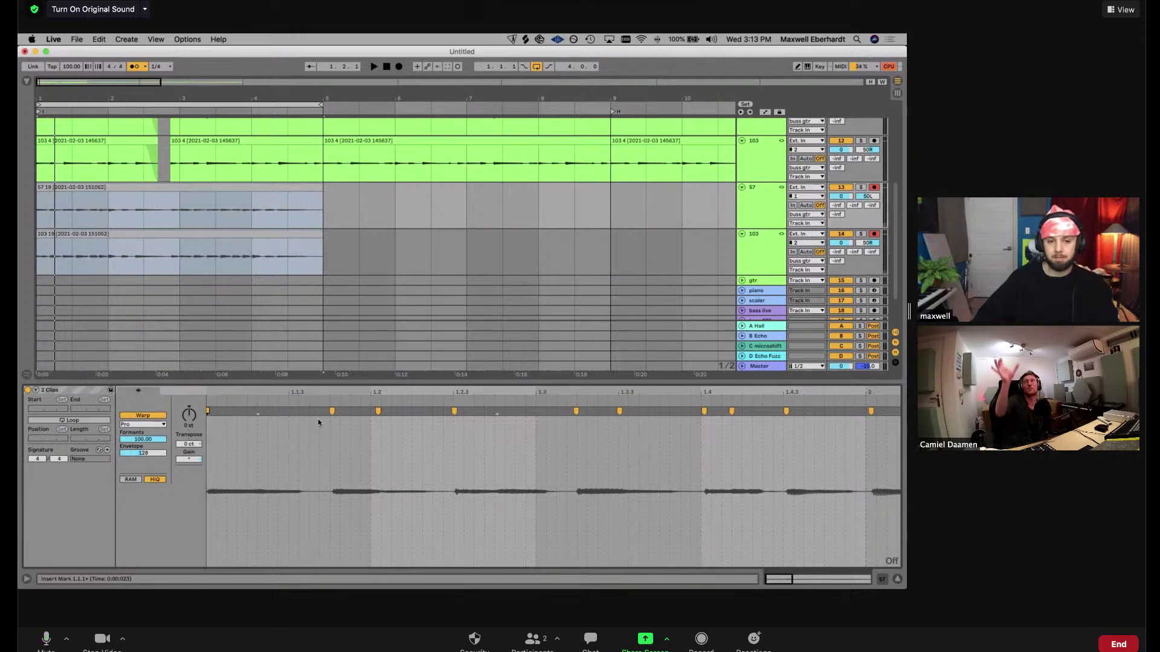
Pull the warp markers at 1.1.4, 1.4 and 1.4.3 slightly earlier, remove the extra markers after 1.2 and 1.4, and audition the result
{"action": "left_click_drag", "start_coordinate": [330, 412], "coordinate": [329, 412]}
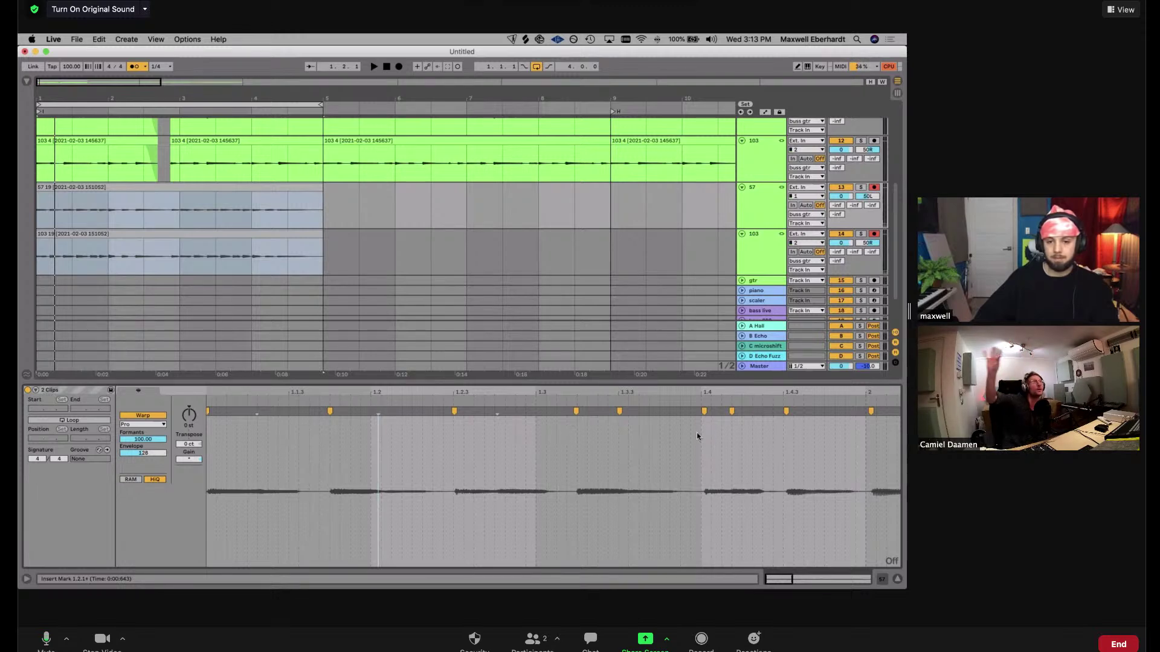
{"action": "left_click_drag", "start_coordinate": [702, 410], "coordinate": [699, 412]}
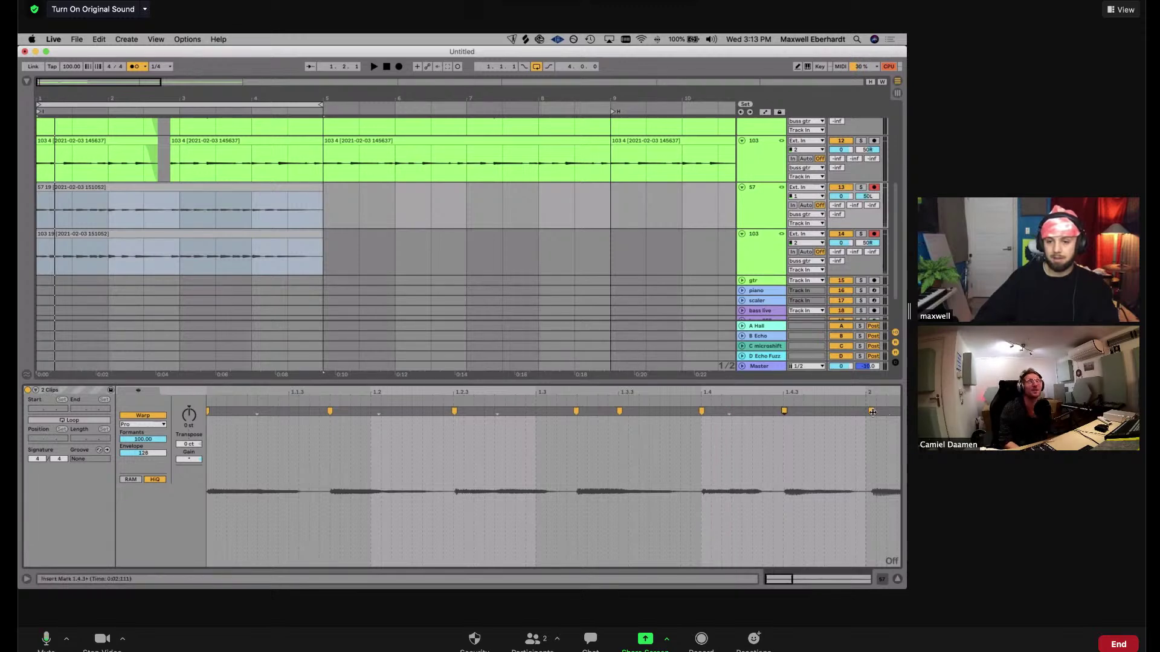
{"action": "scroll", "coordinate": [563, 423], "scroll_direction": "right", "scroll_amount": 6}
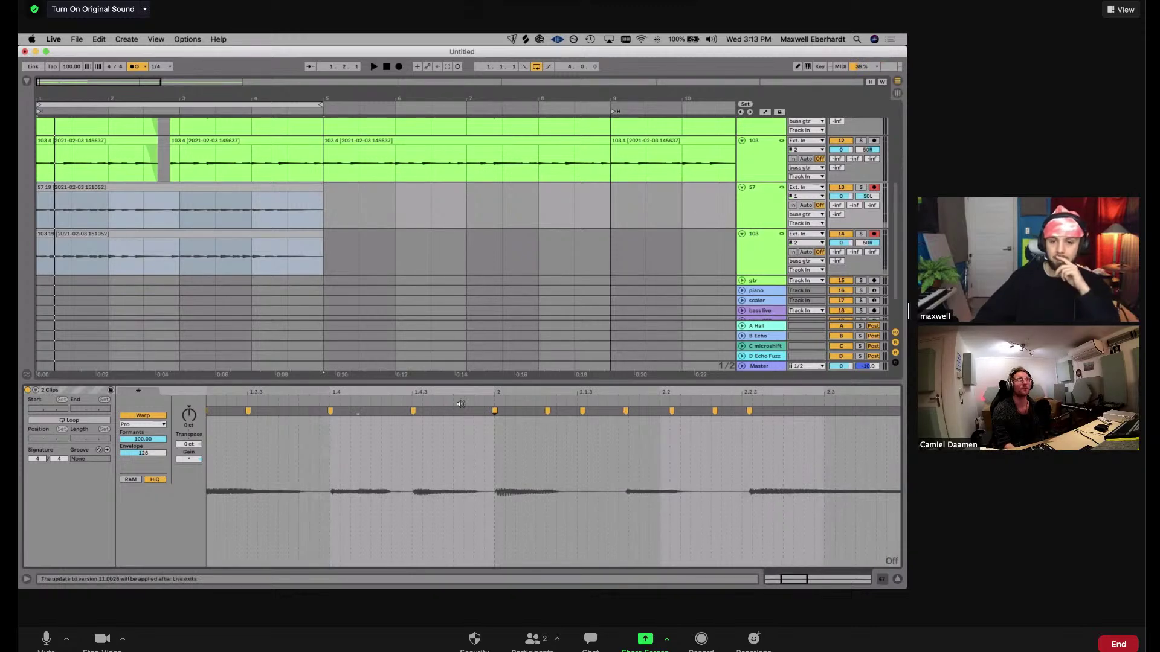
{"action": "left_click", "coordinate": [526, 410]}
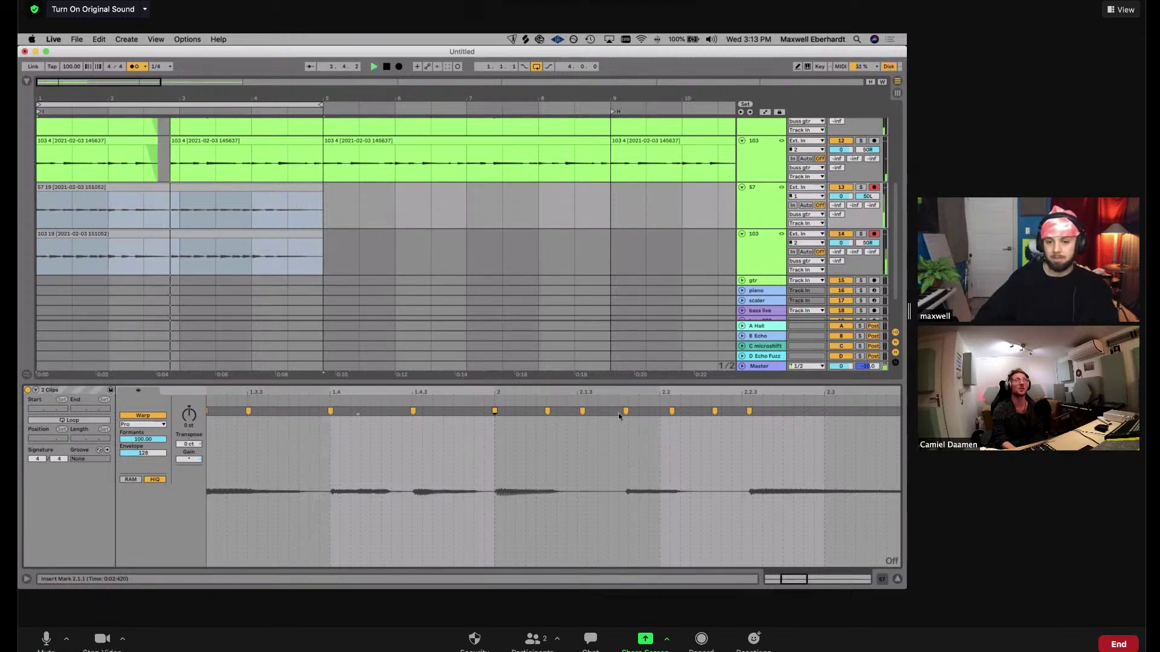
{"action": "key", "text": "space"}
Delete 2.4.1 to 2.4.3 from the lower 57 and 103 clips and add a fade-out before the gap
{"action": "left_click_drag", "start_coordinate": [169, 98], "coordinate": [243, 241]}
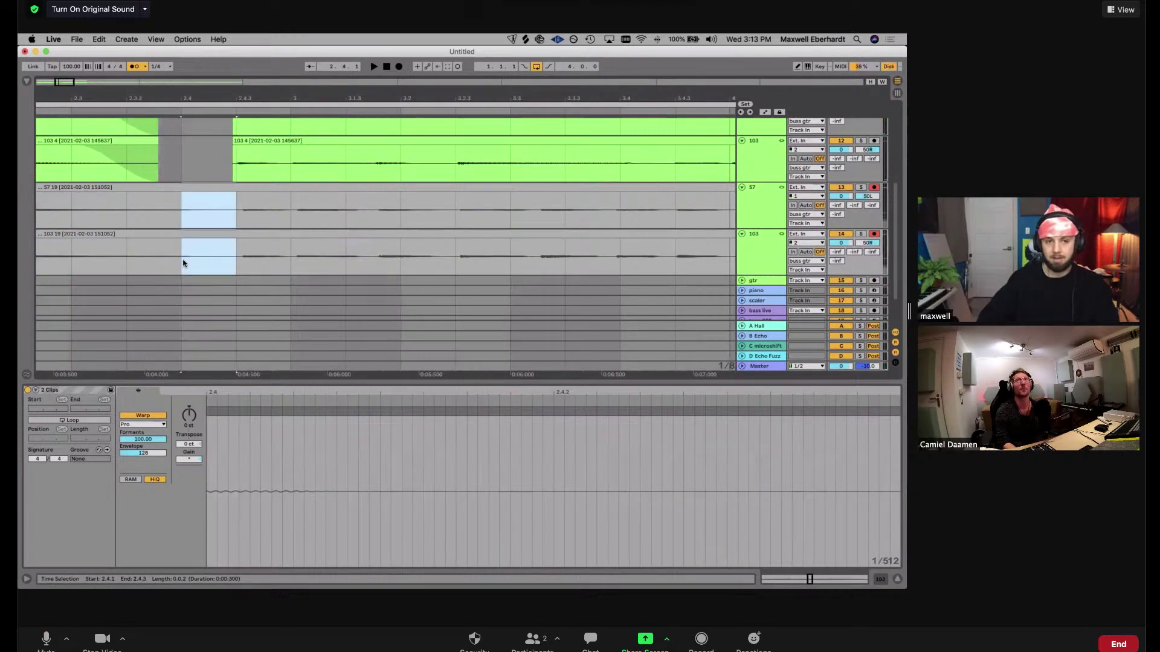
{"action": "key", "text": "Delete"}
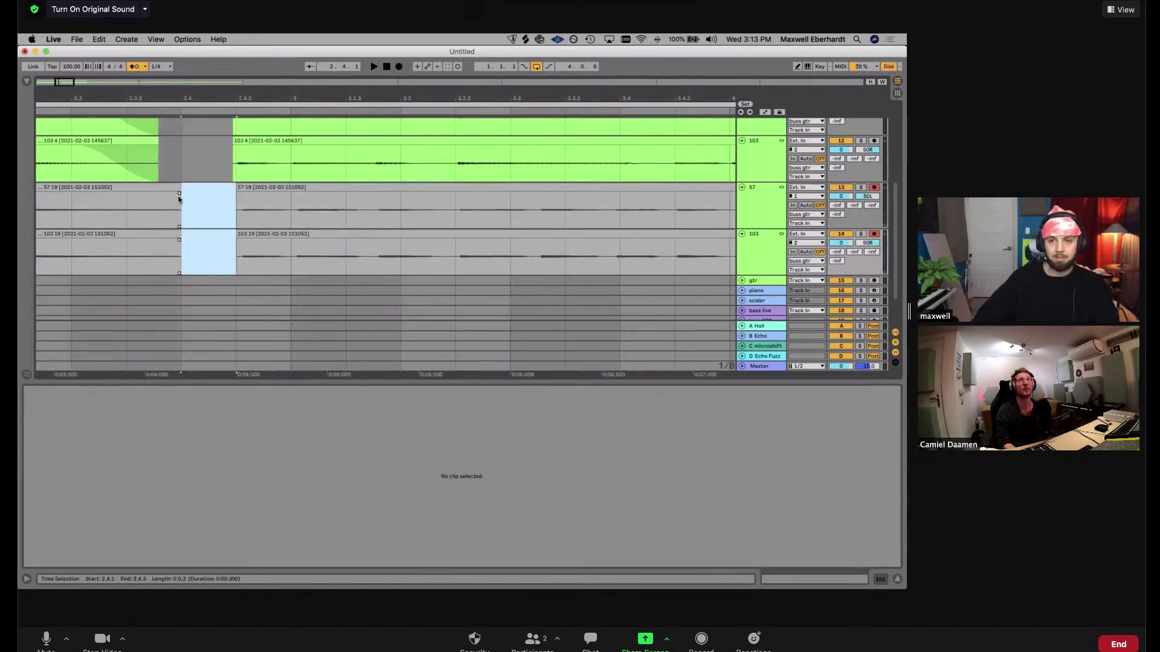
{"action": "left_click_drag", "start_coordinate": [179, 194], "coordinate": [113, 194]}
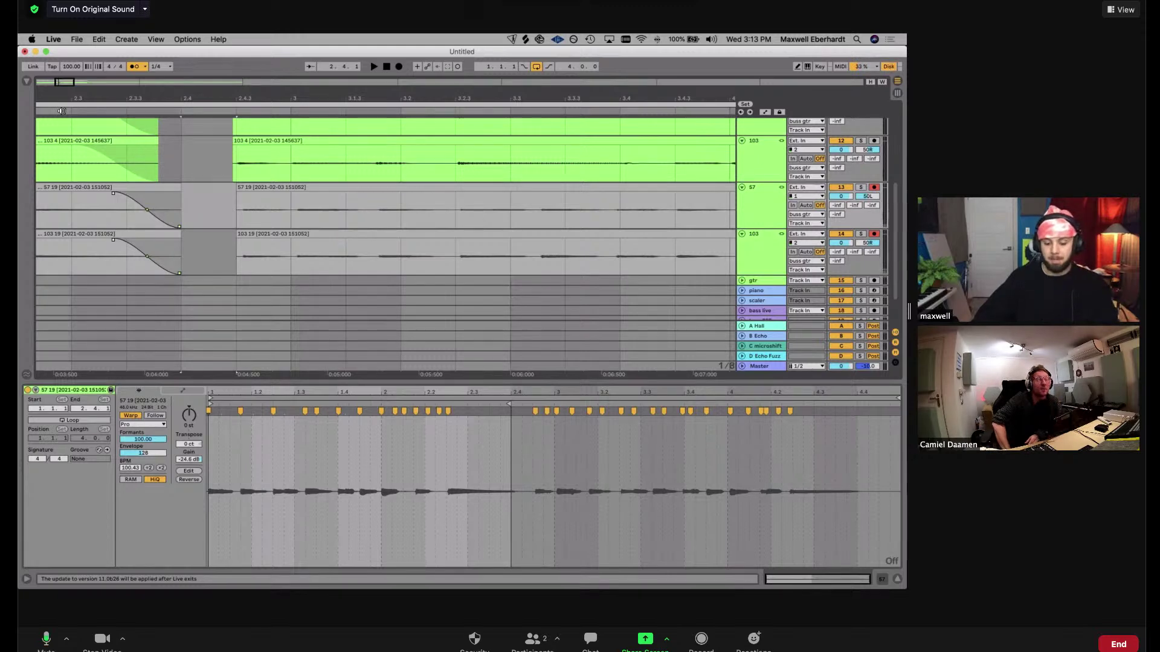
{"action": "left_click", "coordinate": [721, 408]}
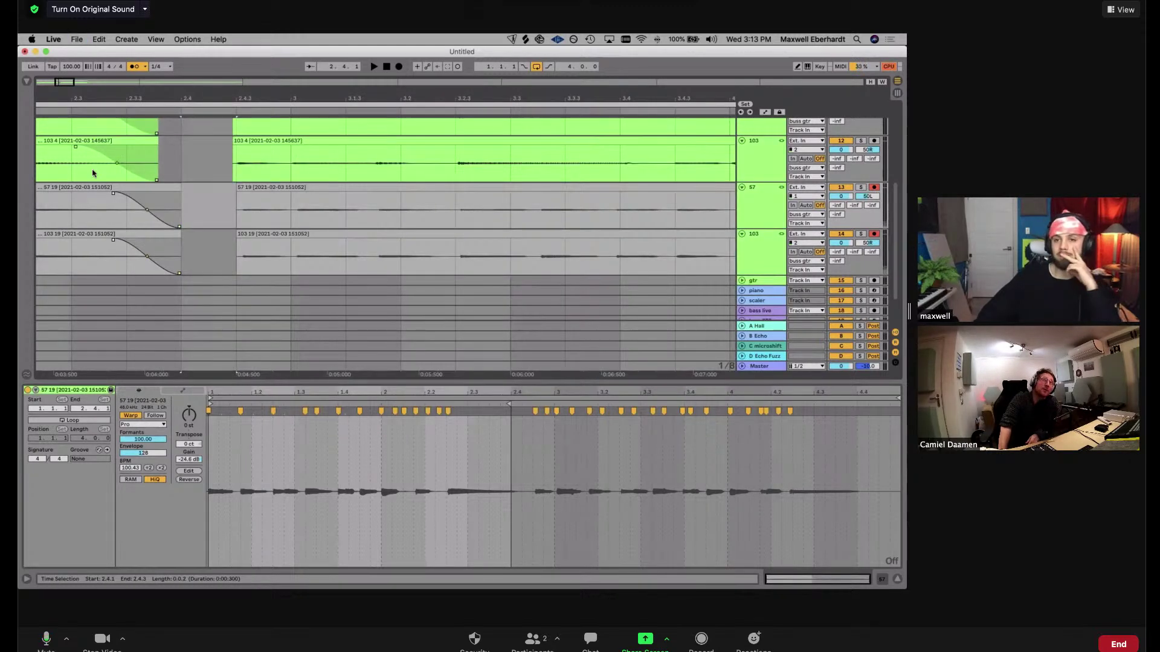
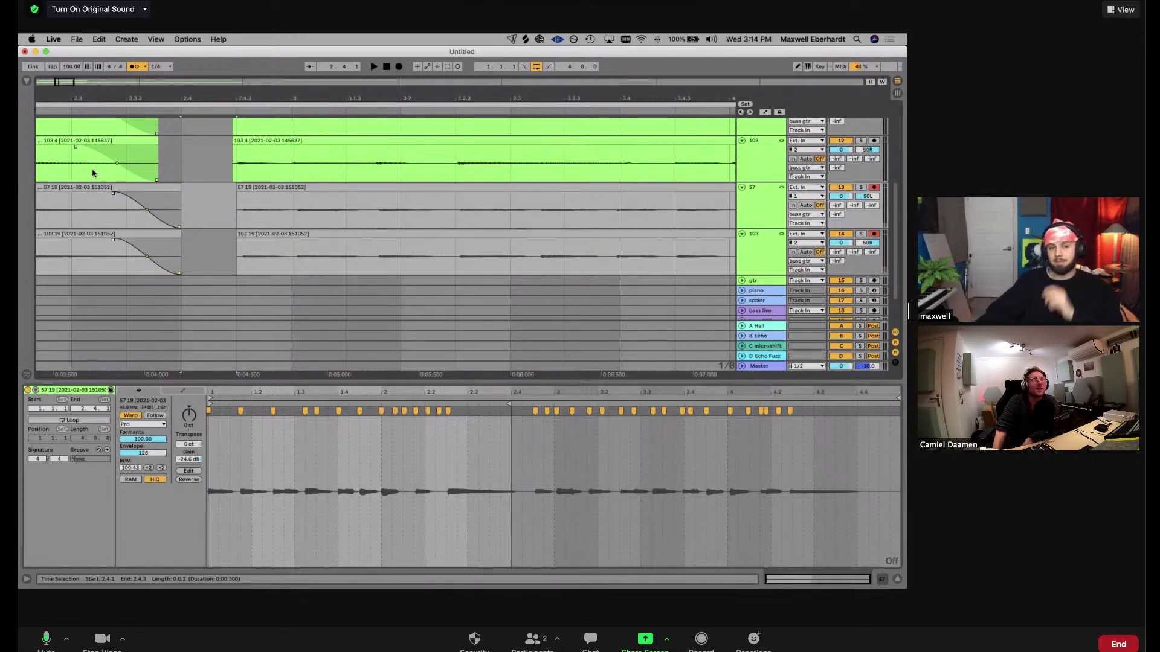
Move the lower 57 and 103 clips after the gap slightly earlier to align with the upper clips, and play them back
{"action": "left_click_drag", "start_coordinate": [250, 98], "coordinate": [335, 126]}
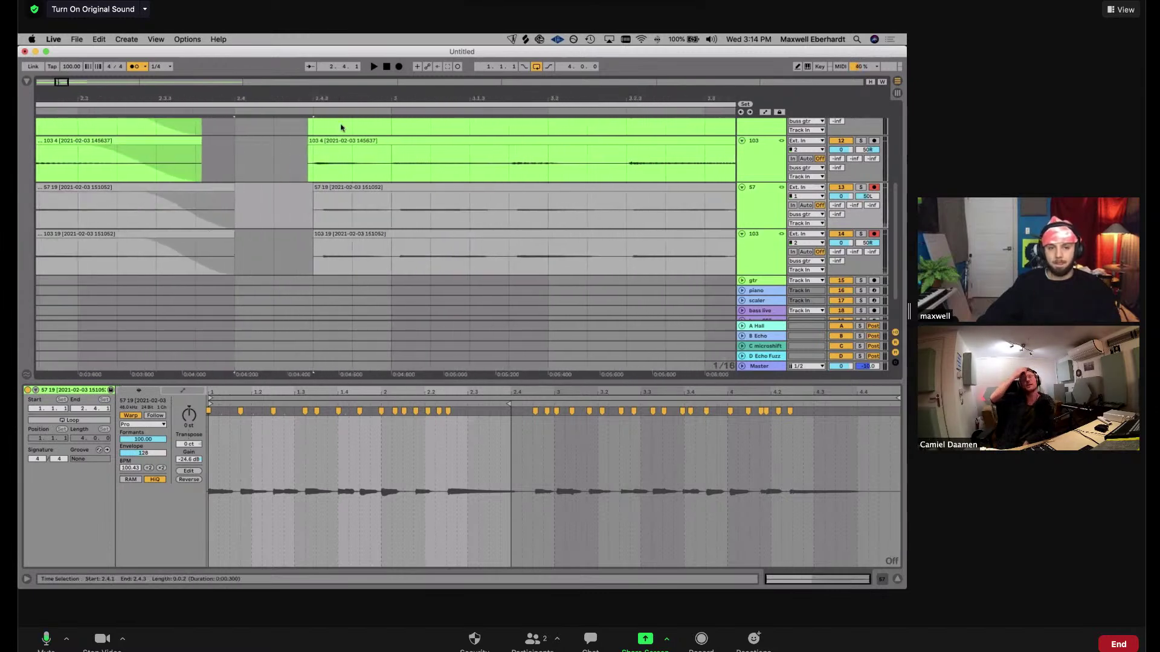
{"action": "left_click", "coordinate": [371, 192]}
{"action": "left_click", "coordinate": [361, 241], "text": "shift"}
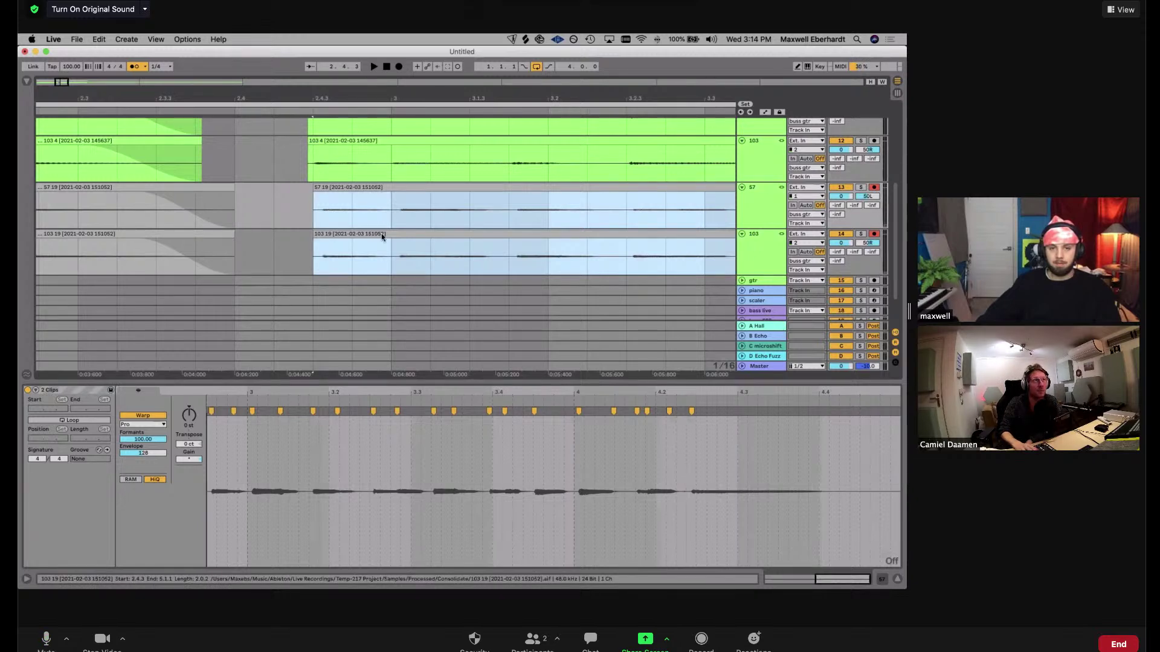
{"action": "left_click_drag", "start_coordinate": [382, 237], "coordinate": [382, 228]}
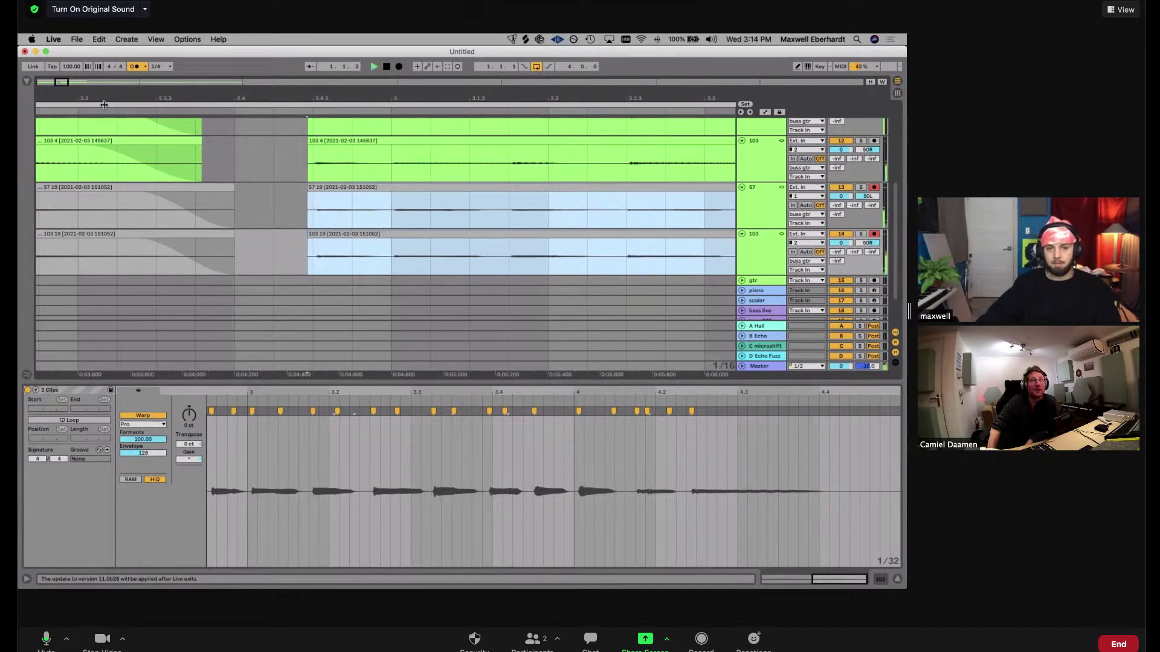
{"action": "key", "text": "space"}
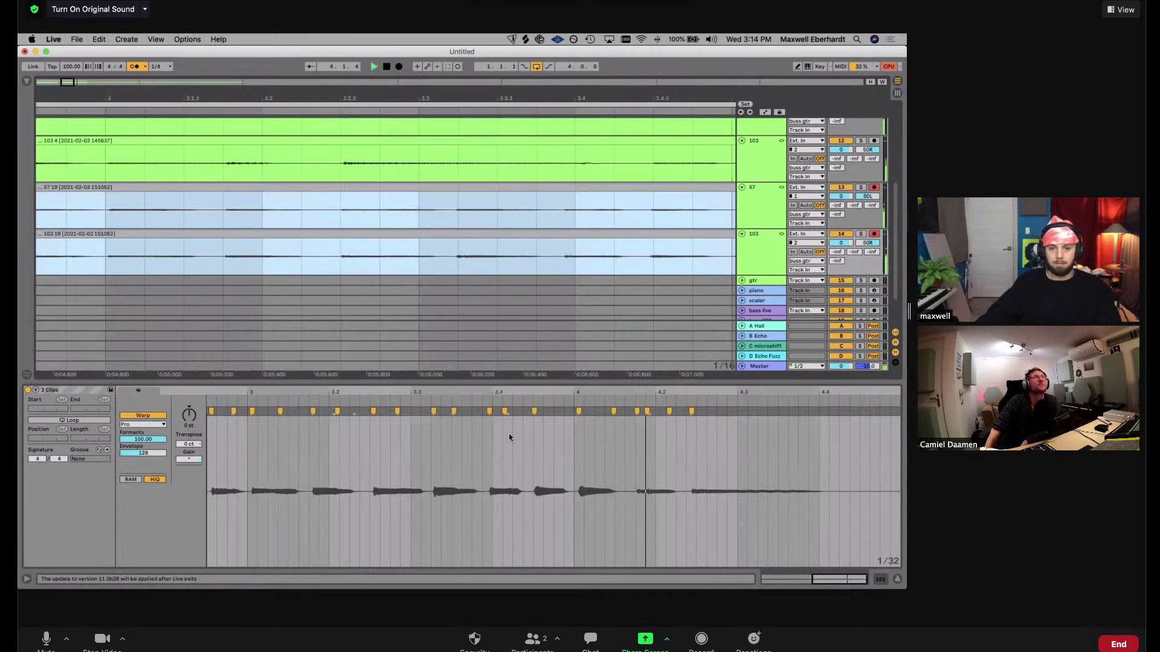
{"action": "key", "text": "space"}
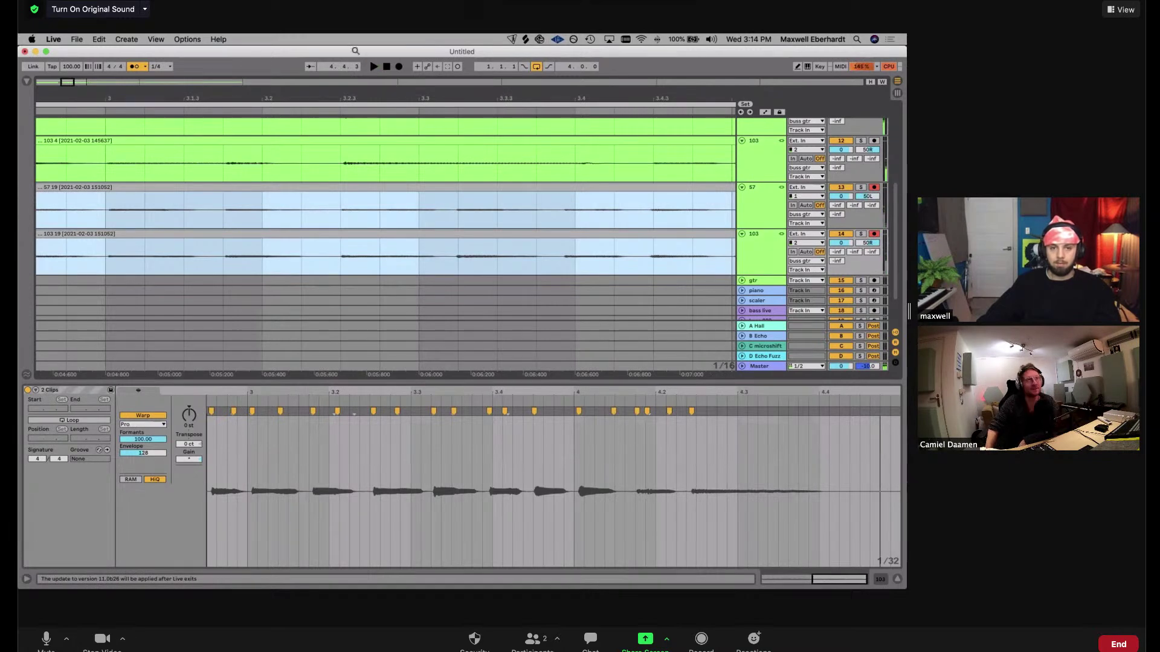
Play the end of bar 4 and delete roughly the last half beat before bar 5 from the upper 57 and 103 clips
{"action": "left_click_drag", "start_coordinate": [360, 97], "coordinate": [502, 112]}
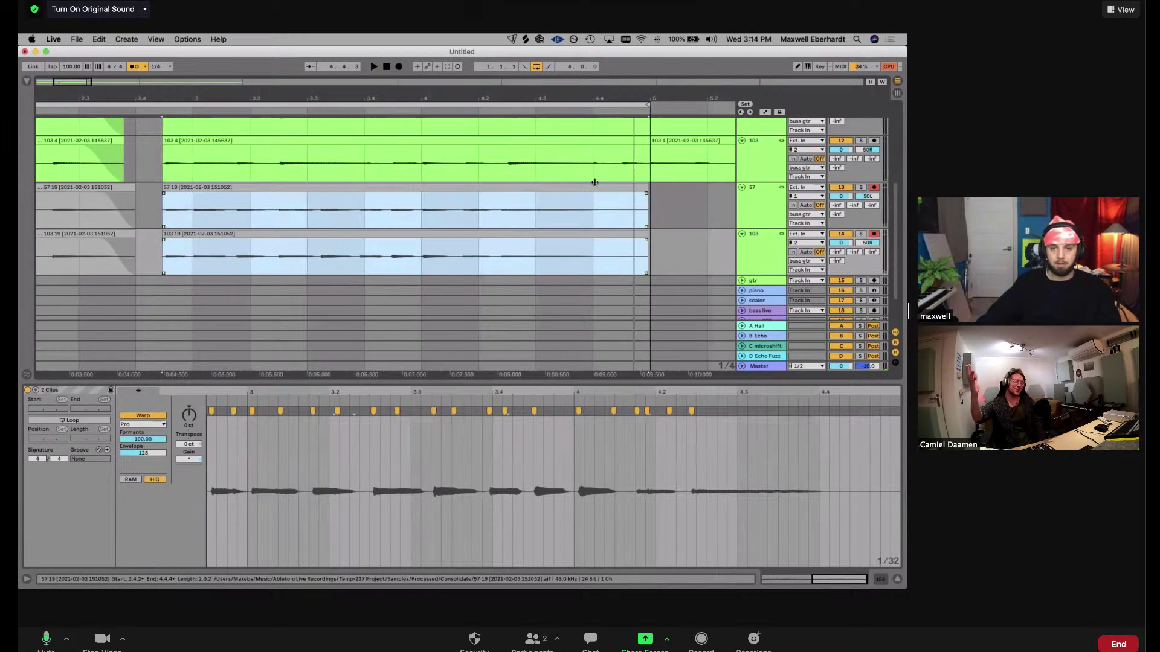
{"action": "left_click", "coordinate": [610, 147]}
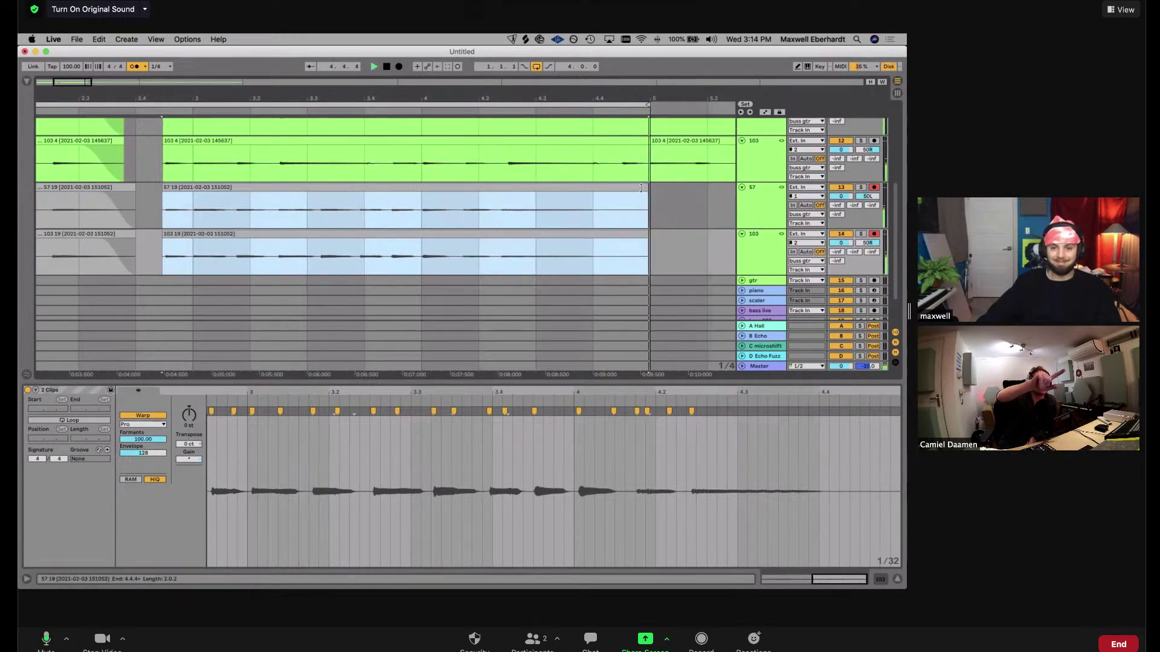
{"action": "scroll", "coordinate": [658, 189], "scroll_direction": "up", "scroll_amount": 2}
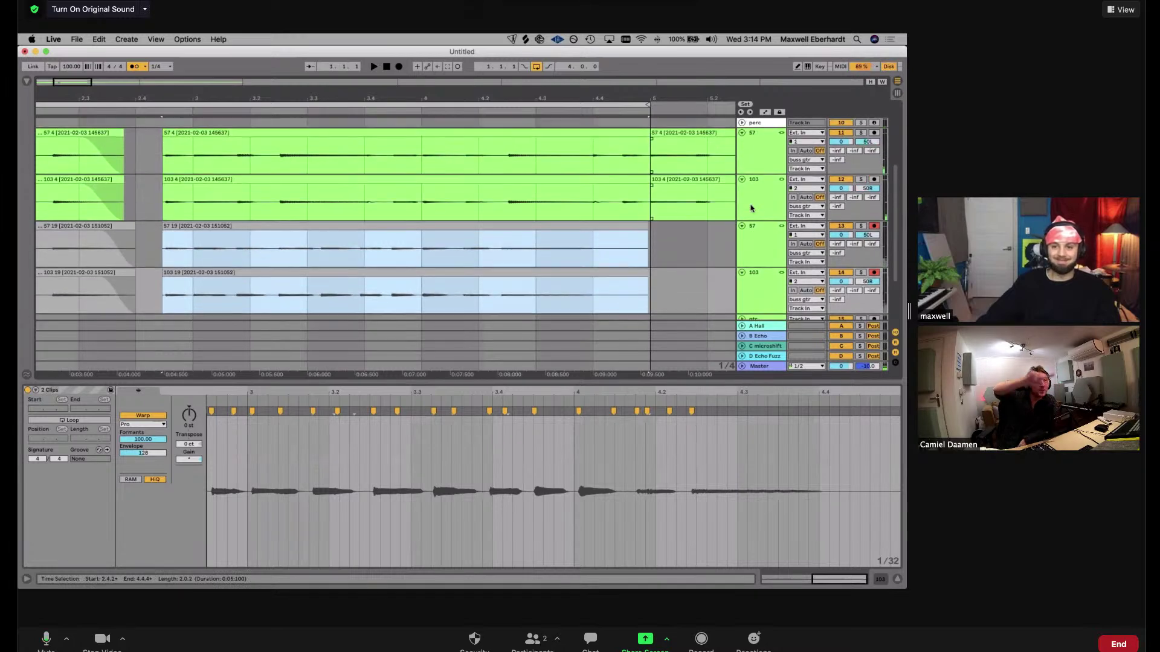
{"action": "left_click", "coordinate": [641, 135], "text": "shift"}
{"action": "left_click_drag", "start_coordinate": [641, 135], "coordinate": [618, 143]}
Select the edited 57 and 103 guitar clips in bars 1 to 4 and play them back
{"action": "left_click_drag", "start_coordinate": [421, 100], "coordinate": [420, 93]}
{"action": "left_click", "coordinate": [470, 248]}
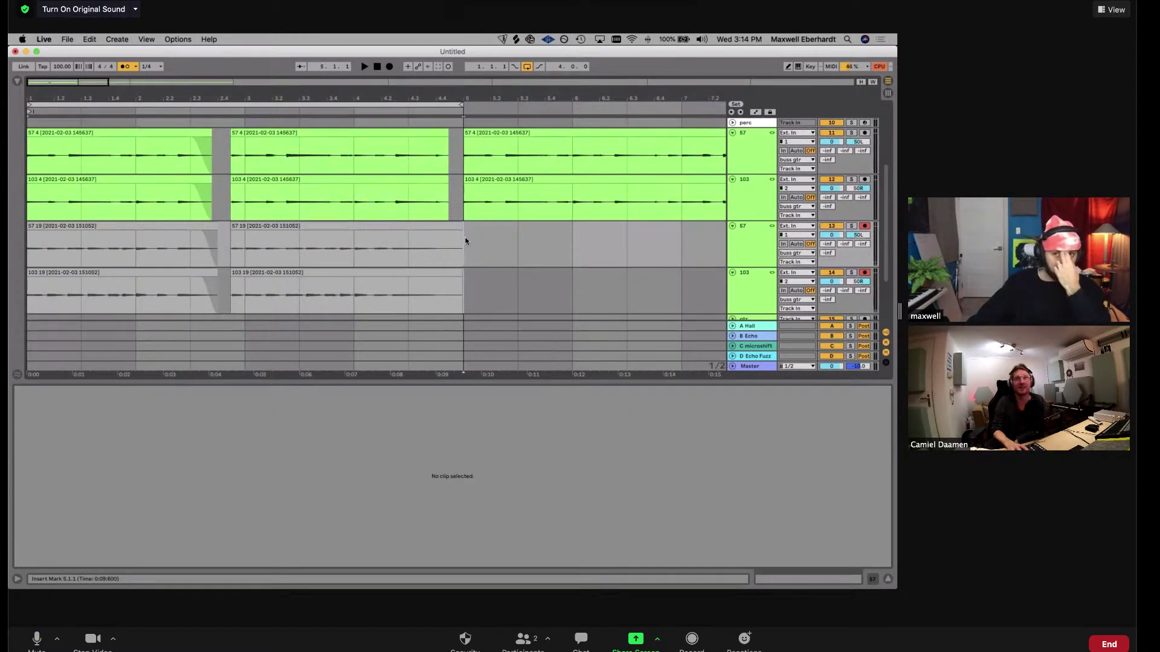
{"action": "left_click_drag", "start_coordinate": [465, 242], "coordinate": [29, 134]}
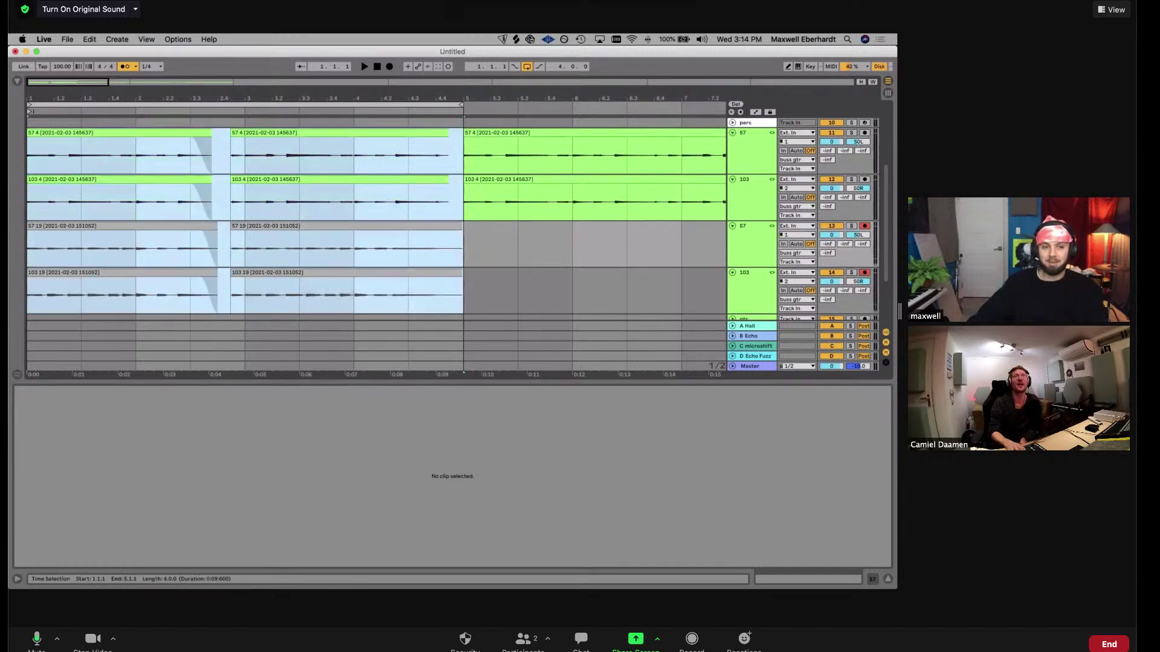
{"action": "key", "text": "space"}
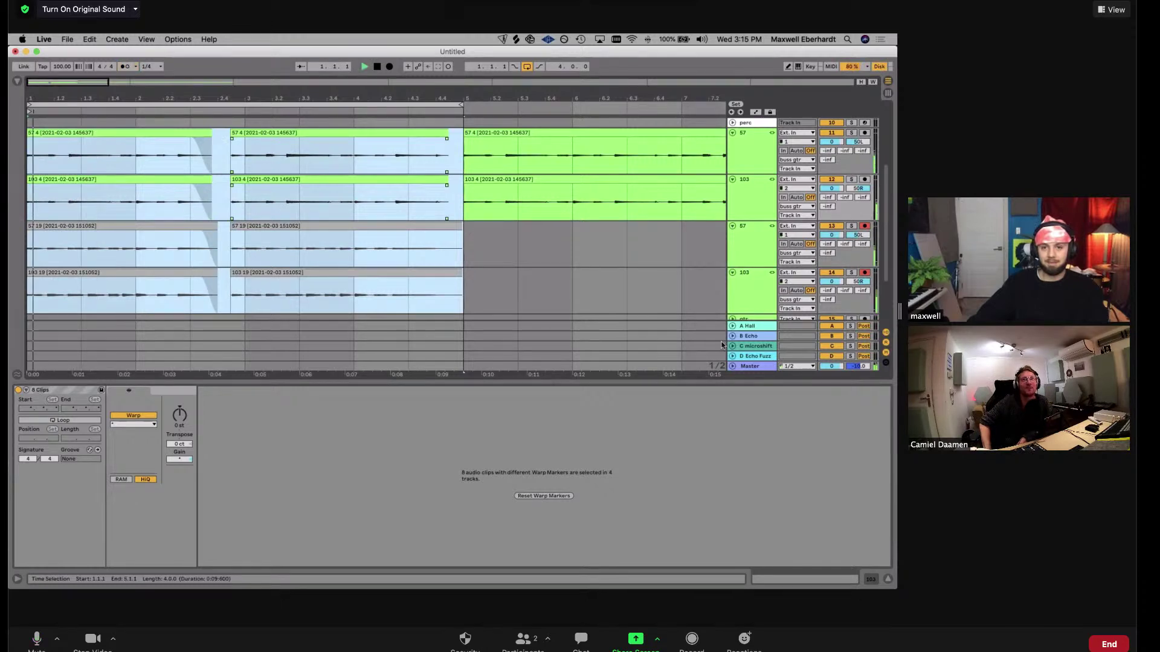
{"action": "scroll", "coordinate": [687, 236], "scroll_direction": "up", "scroll_amount": 5}
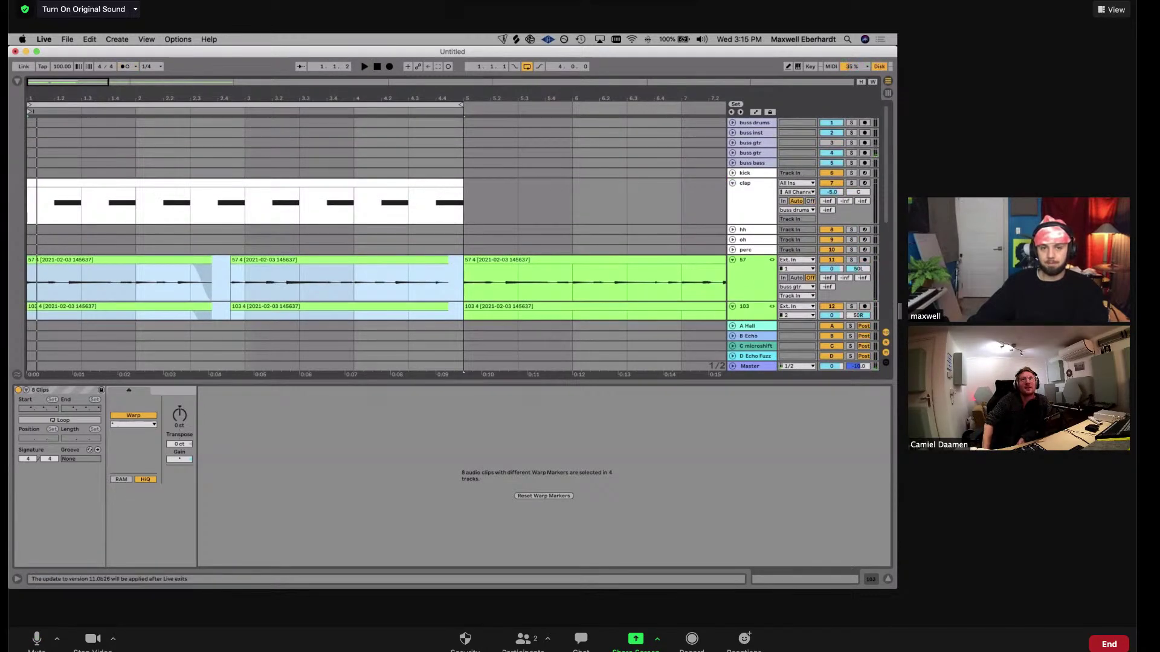
{"action": "scroll", "coordinate": [203, 206], "scroll_direction": "down", "scroll_amount": 5}
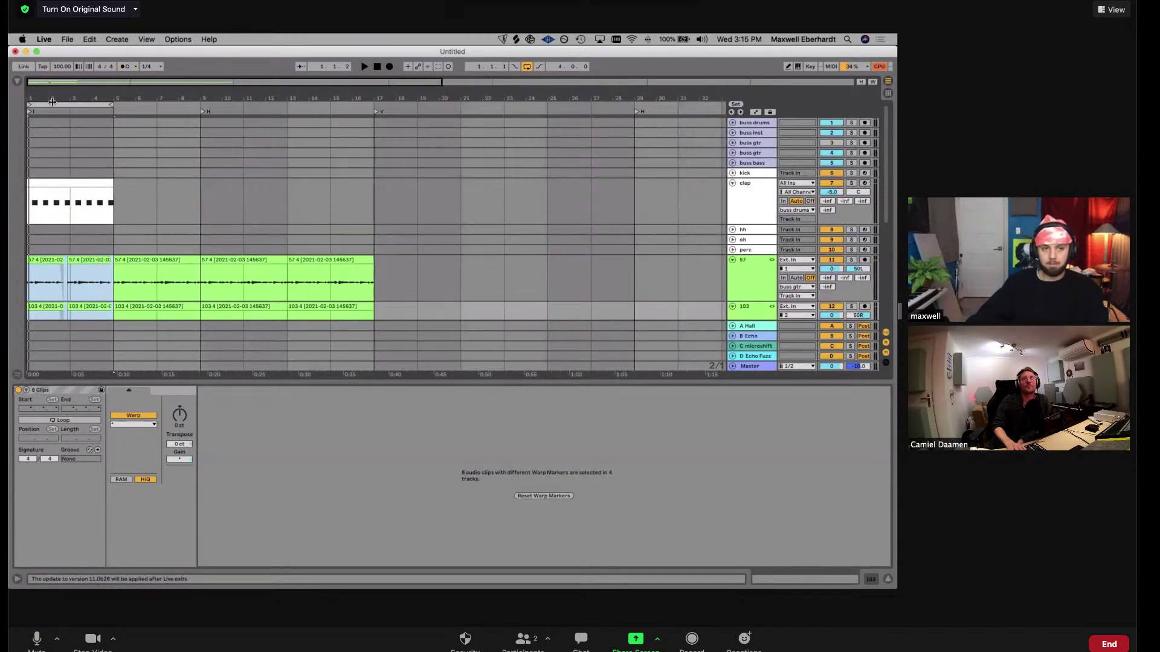
Move the loop to bars 5–9 and collapse the two 57 and two 103 guitar tracks
{"action": "left_click_drag", "start_coordinate": [54, 103], "coordinate": [157, 98]}
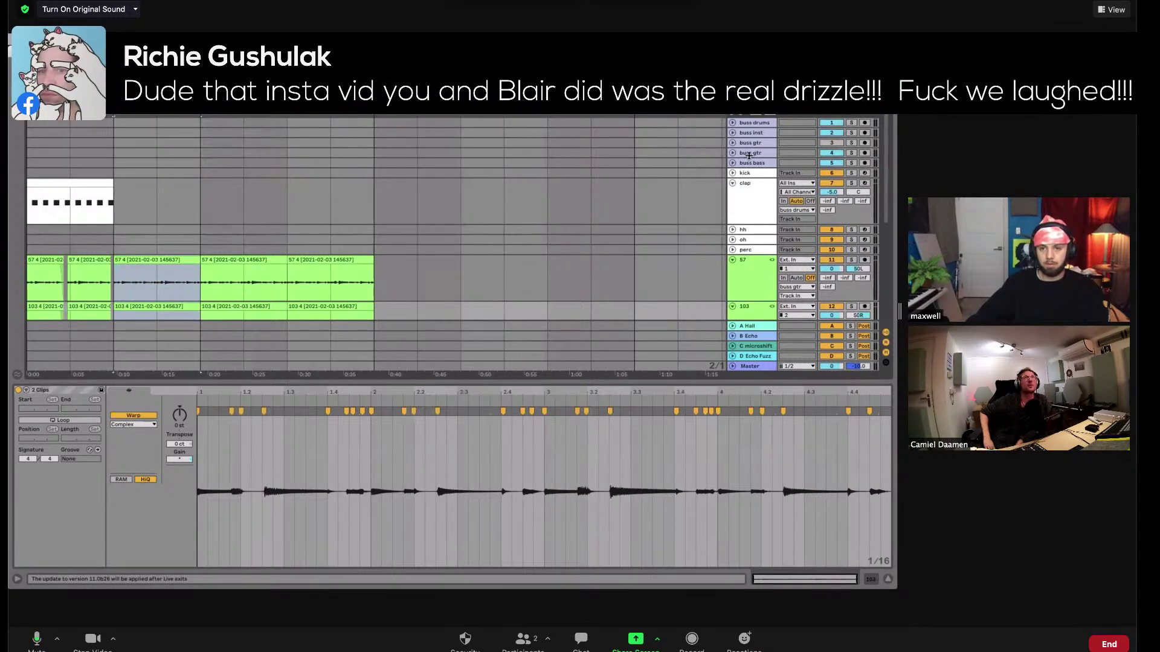
{"action": "left_click", "coordinate": [748, 154]}
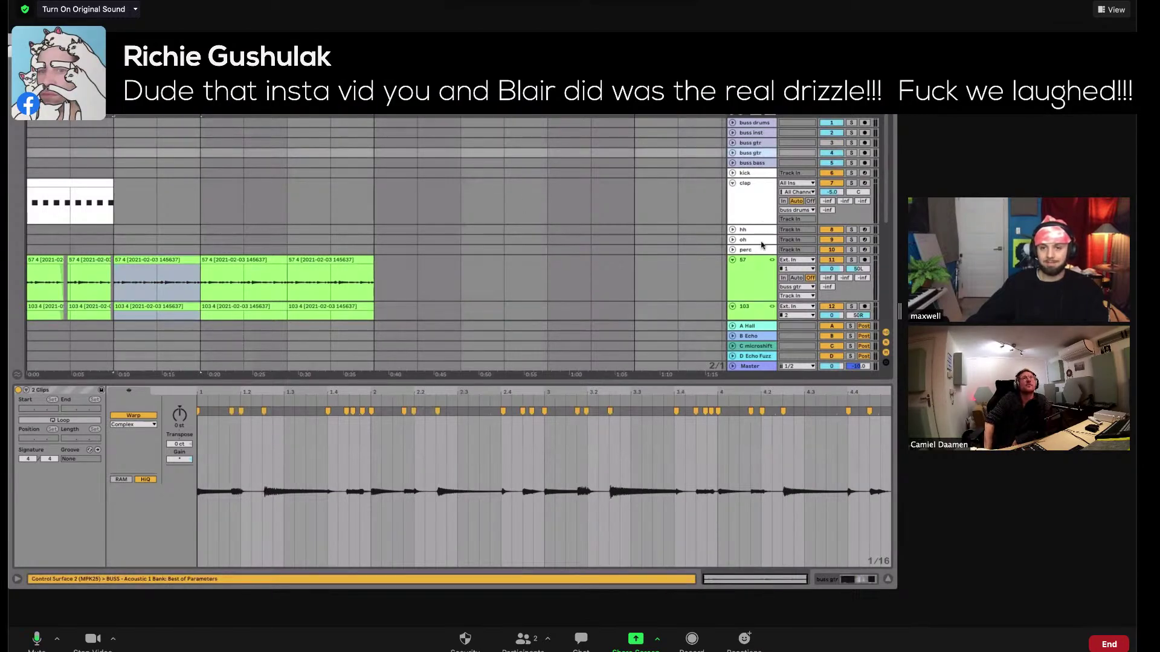
{"action": "scroll", "coordinate": [762, 245], "scroll_direction": "down", "scroll_amount": 3}
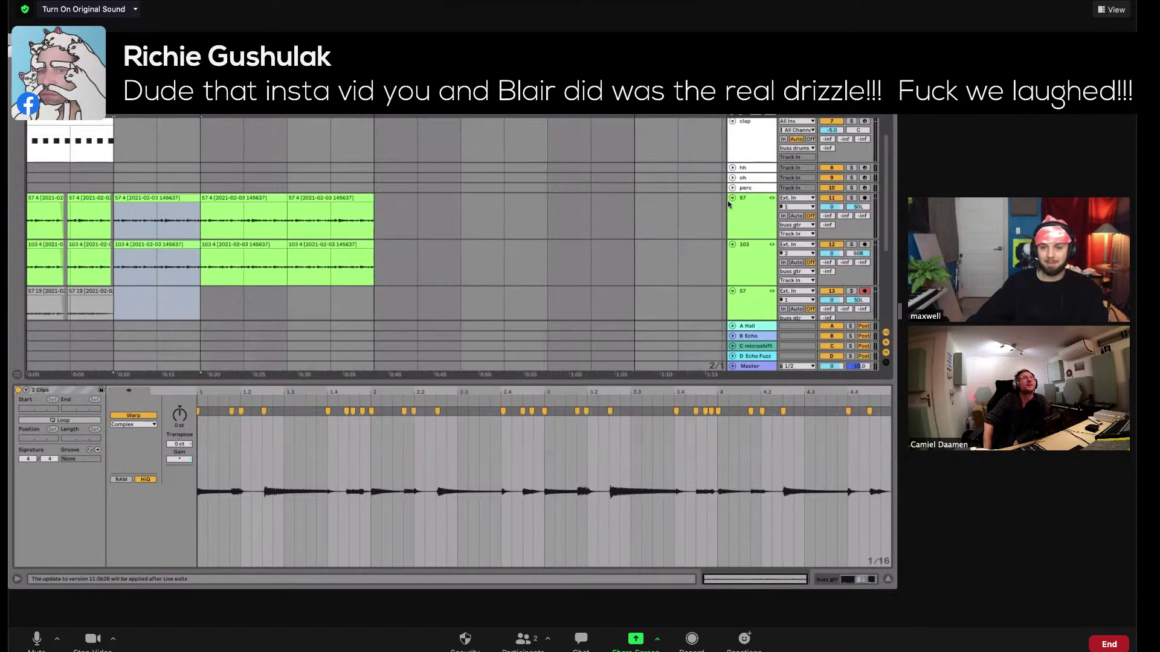
{"action": "left_click", "coordinate": [732, 198]}
{"action": "left_click", "coordinate": [731, 208]}
{"action": "left_click", "coordinate": [732, 218]}
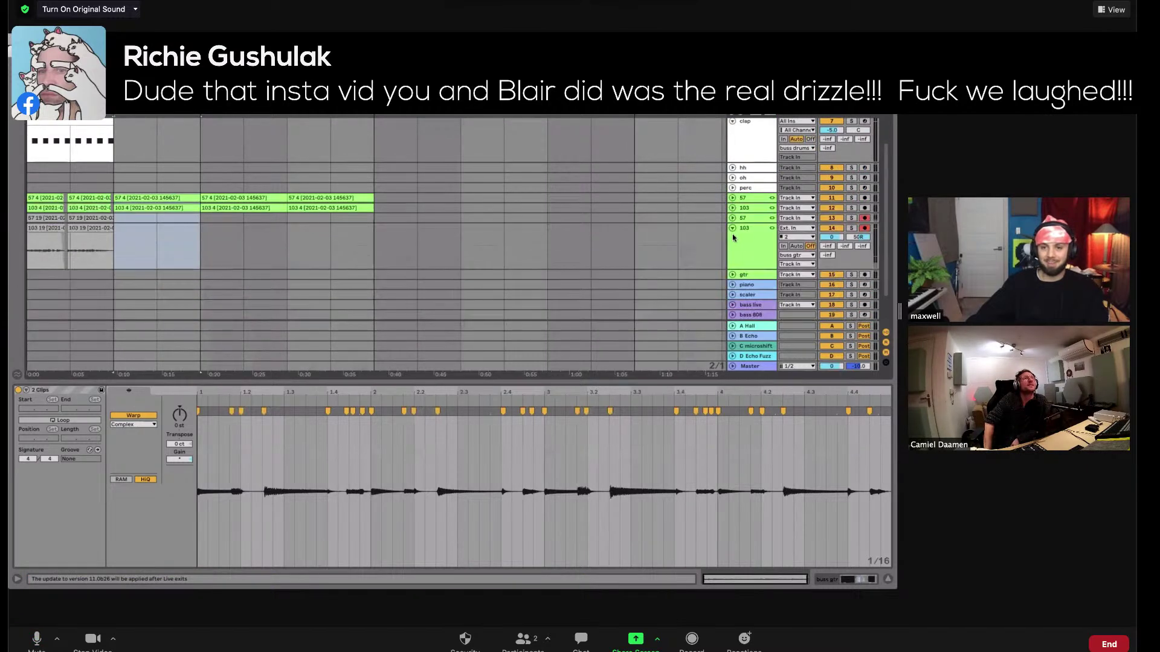
{"action": "left_click", "coordinate": [733, 228]}
Deactivate the upper 57 and 103 guitar clips from bar 5 to bar 17
{"action": "left_click", "coordinate": [749, 248]}
{"action": "scroll", "coordinate": [189, 302], "scroll_direction": "up", "scroll_amount": 3}
{"action": "left_click", "coordinate": [135, 264]}
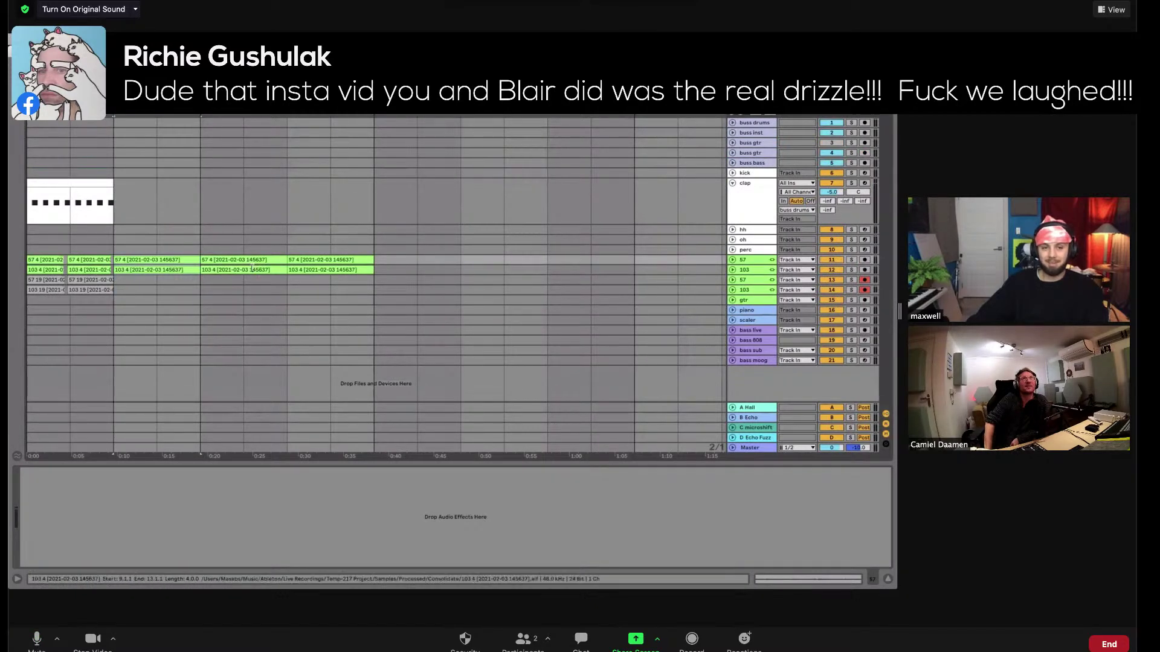
{"action": "left_click_drag", "start_coordinate": [371, 259], "coordinate": [115, 293]}
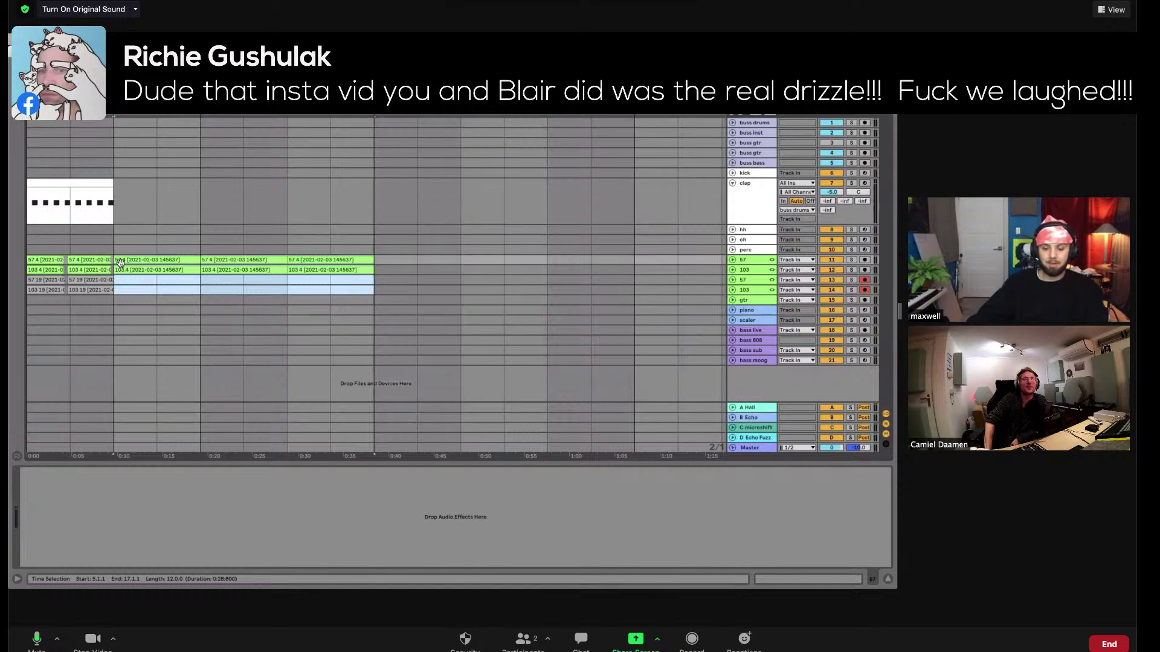
Create an empty four-bar MIDI clip on the piano track from bar 5 to bar 9
{"action": "left_click", "coordinate": [764, 312]}
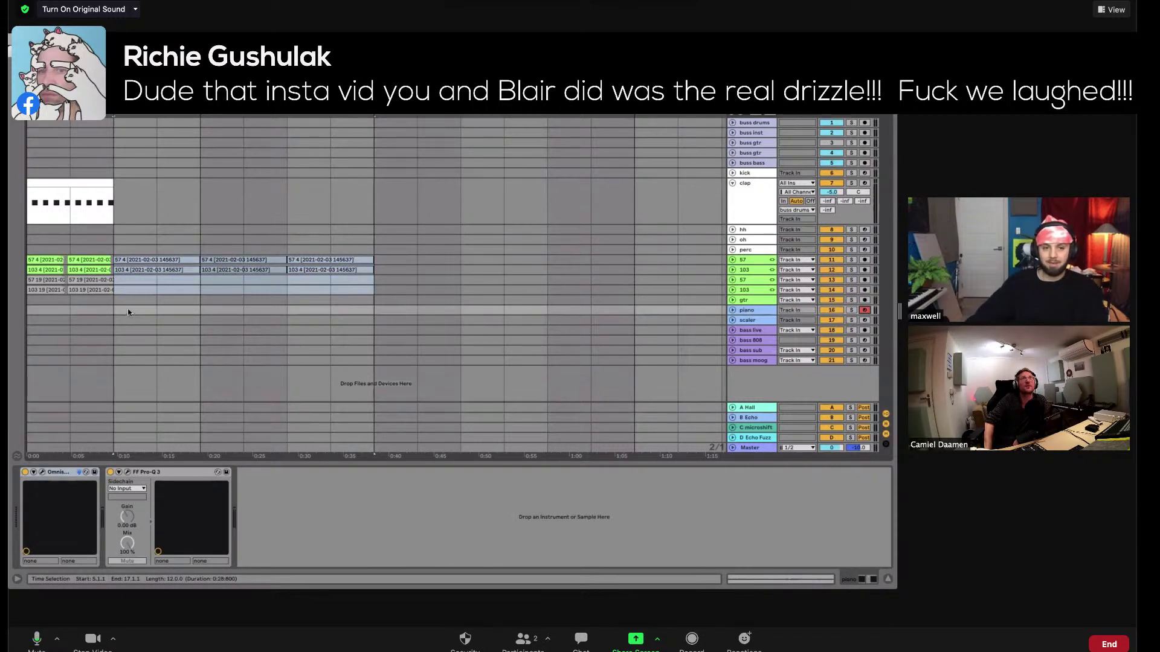
{"action": "left_click_drag", "start_coordinate": [128, 312], "coordinate": [155, 310]}
{"action": "key", "text": "super+shift+m"}
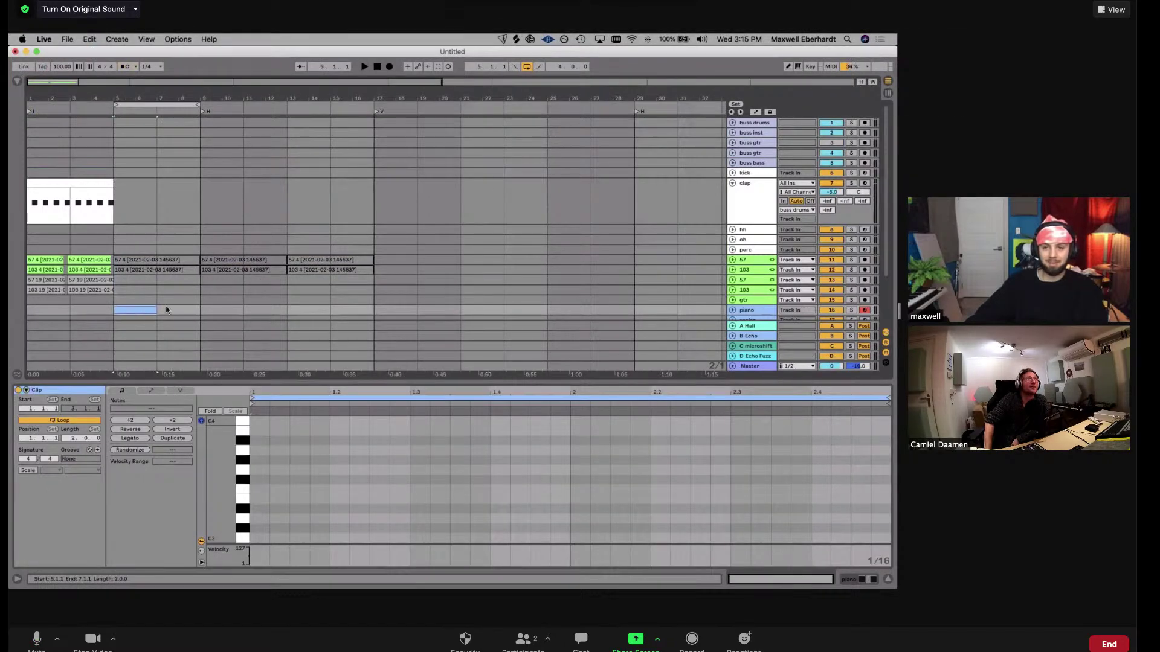
{"action": "left_click_drag", "start_coordinate": [111, 310], "coordinate": [200, 311]}
{"action": "key", "text": "super+shift+m"}
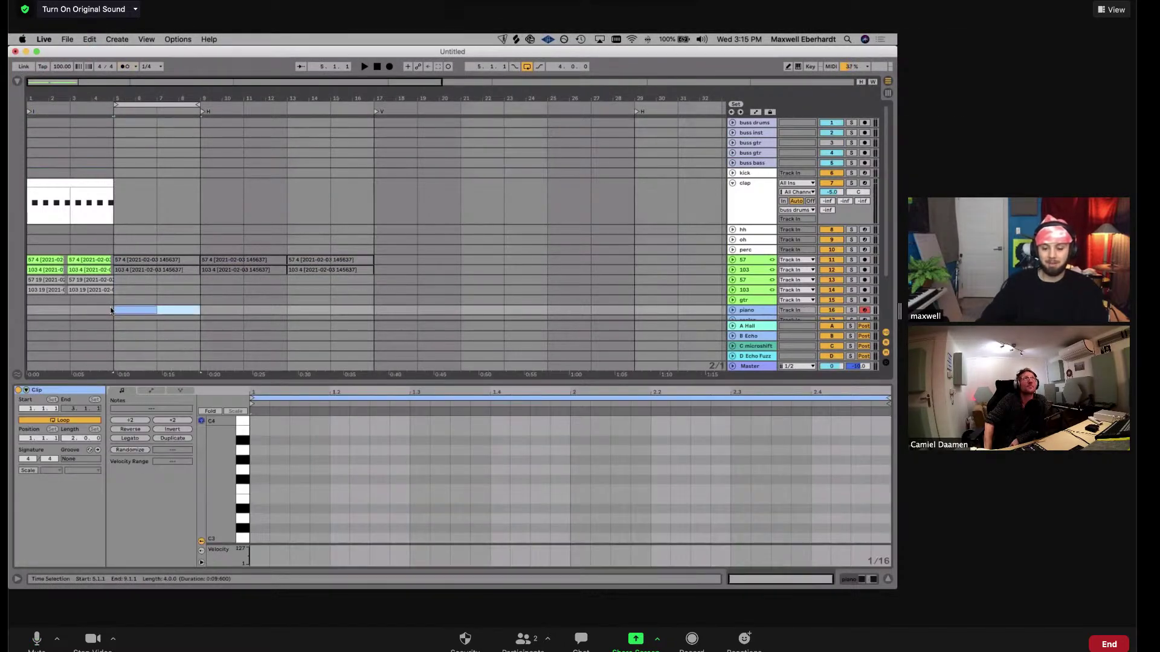
Audition E3 on the piano track, then expand the track and set its volume to -12.6
{"action": "left_click", "coordinate": [247, 496]}
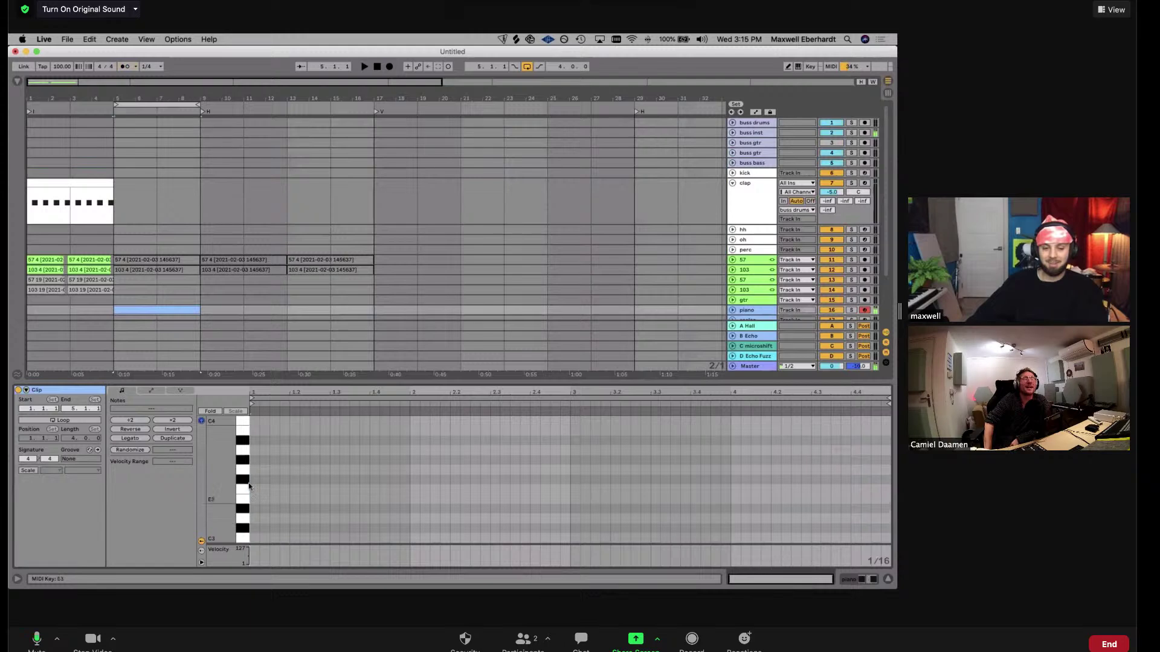
{"action": "left_click", "coordinate": [247, 496]}
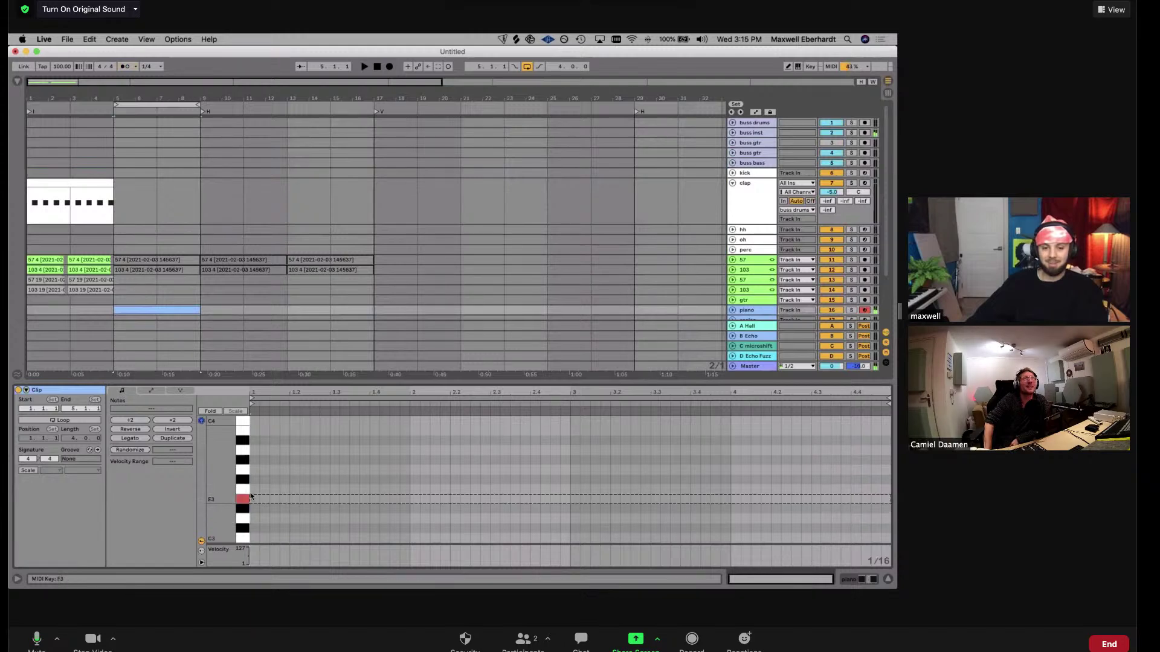
{"action": "left_click", "coordinate": [732, 309]}
{"action": "left_click_drag", "start_coordinate": [823, 287], "coordinate": [823, 298]}
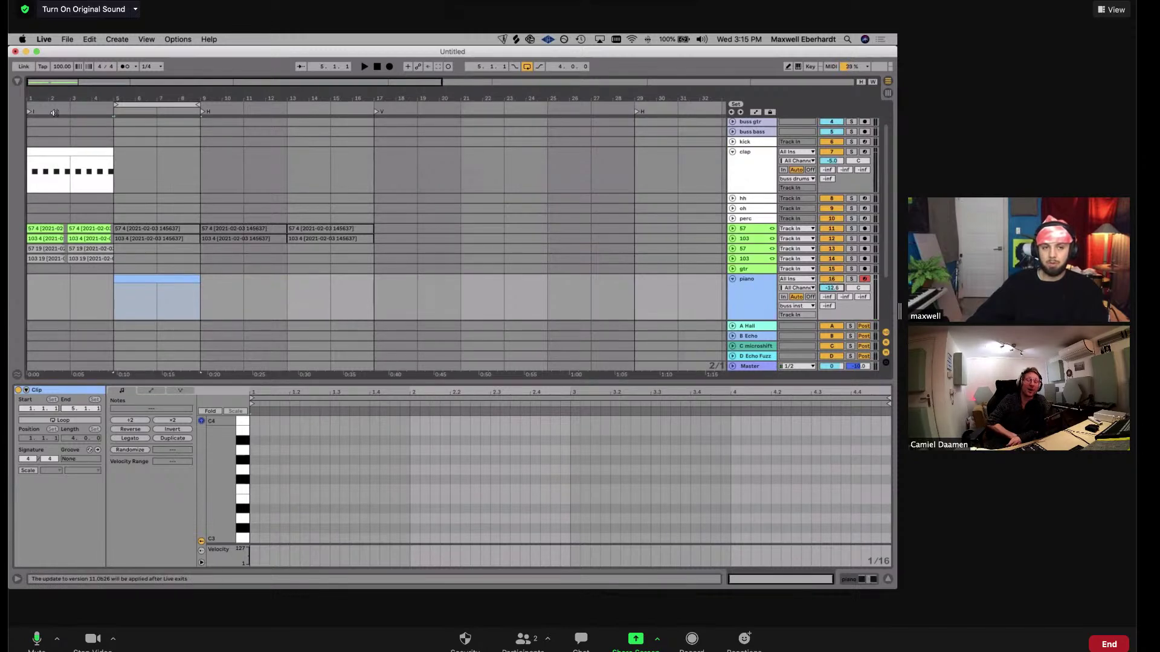
Loop bars 1 to 5 and play the guitar takes together with the clap pattern
{"action": "left_click", "coordinate": [24, 110]}
{"action": "key", "text": "super+s"}
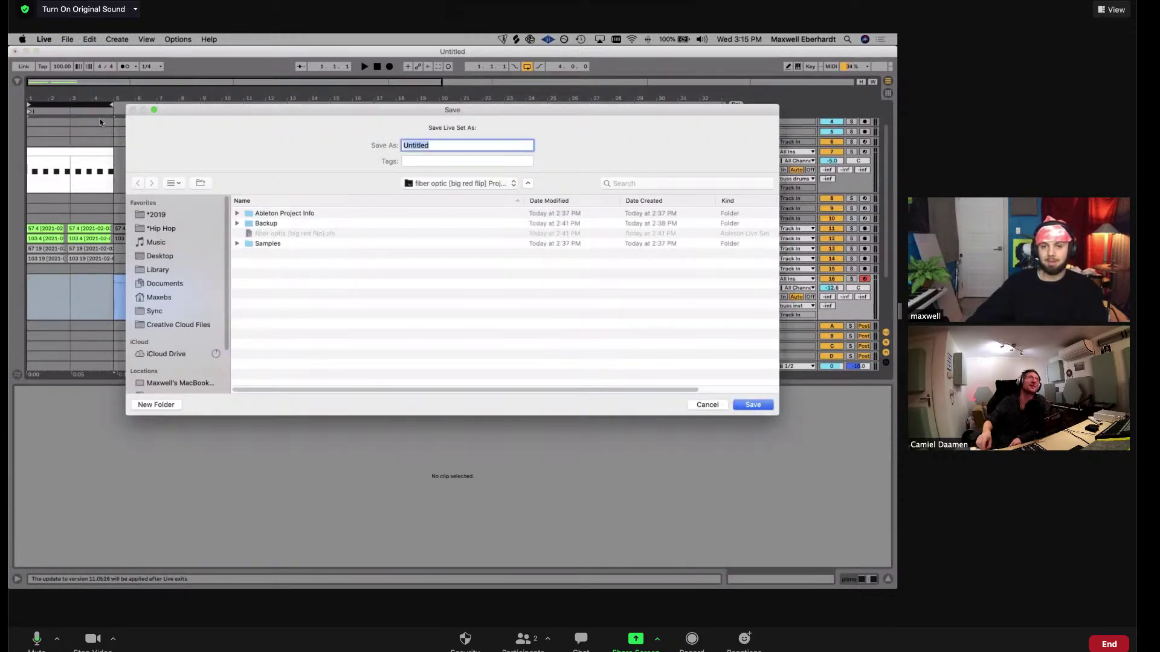
{"action": "left_click", "coordinate": [706, 405]}
{"action": "key", "text": "space"}
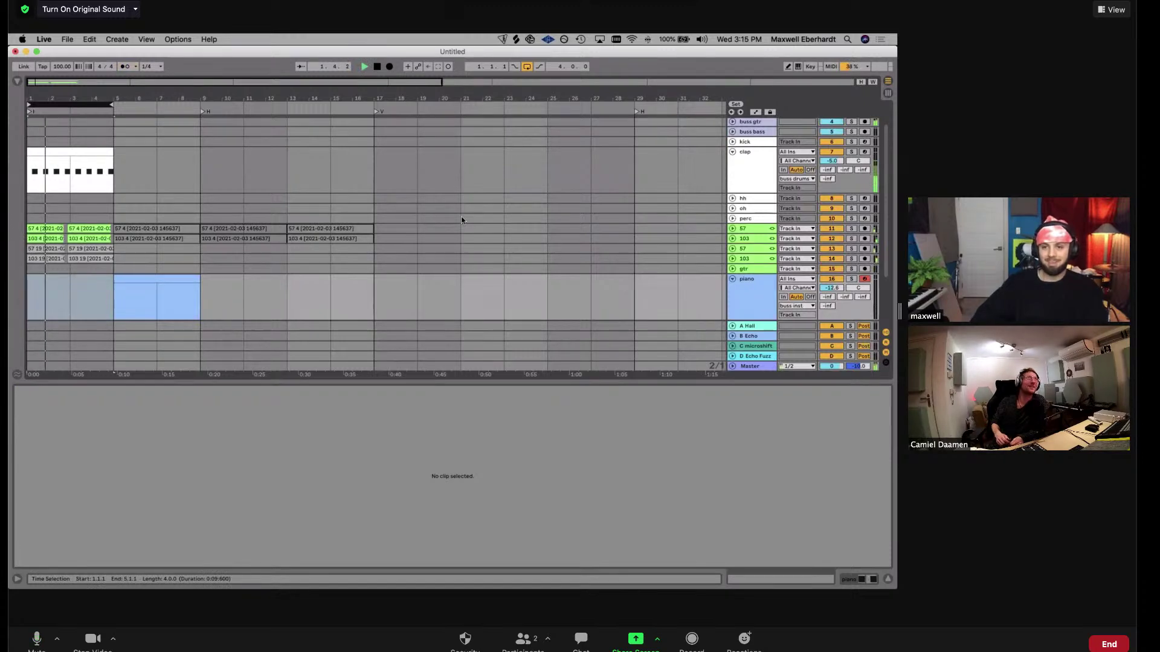
{"action": "key", "text": "space"}
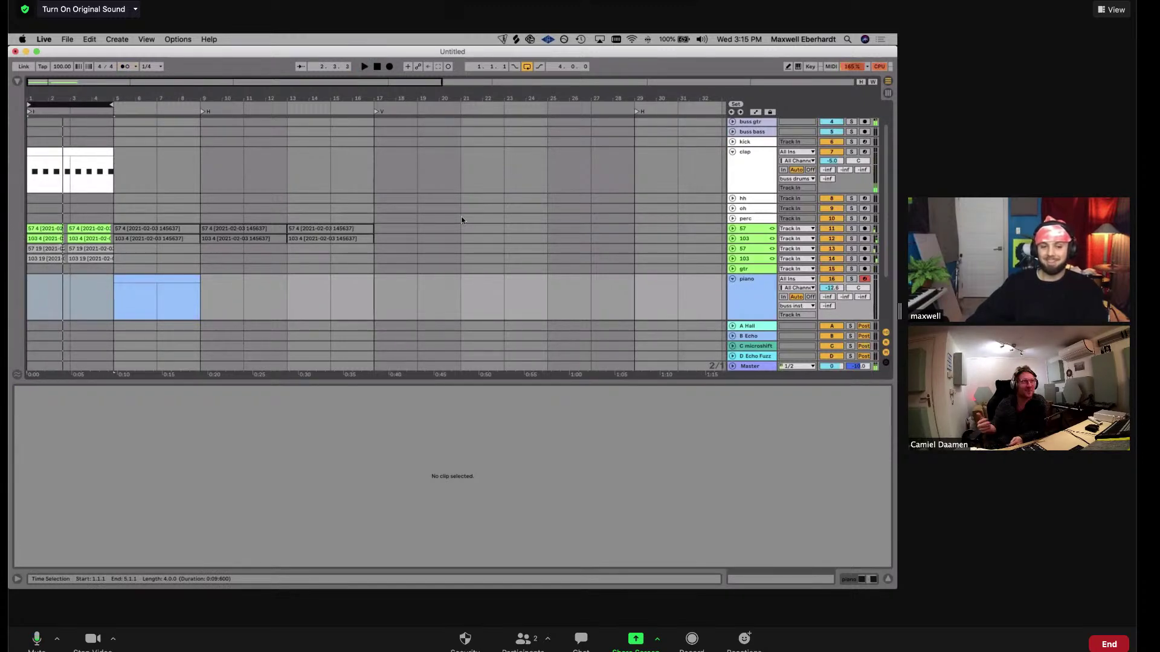
Move the loop back to bars 5–9 and create a two-bar MIDI clip at bar 5 on the bass moog track
{"action": "left_click_drag", "start_coordinate": [97, 105], "coordinate": [185, 105]}
{"action": "key", "text": "super+shift+m"}
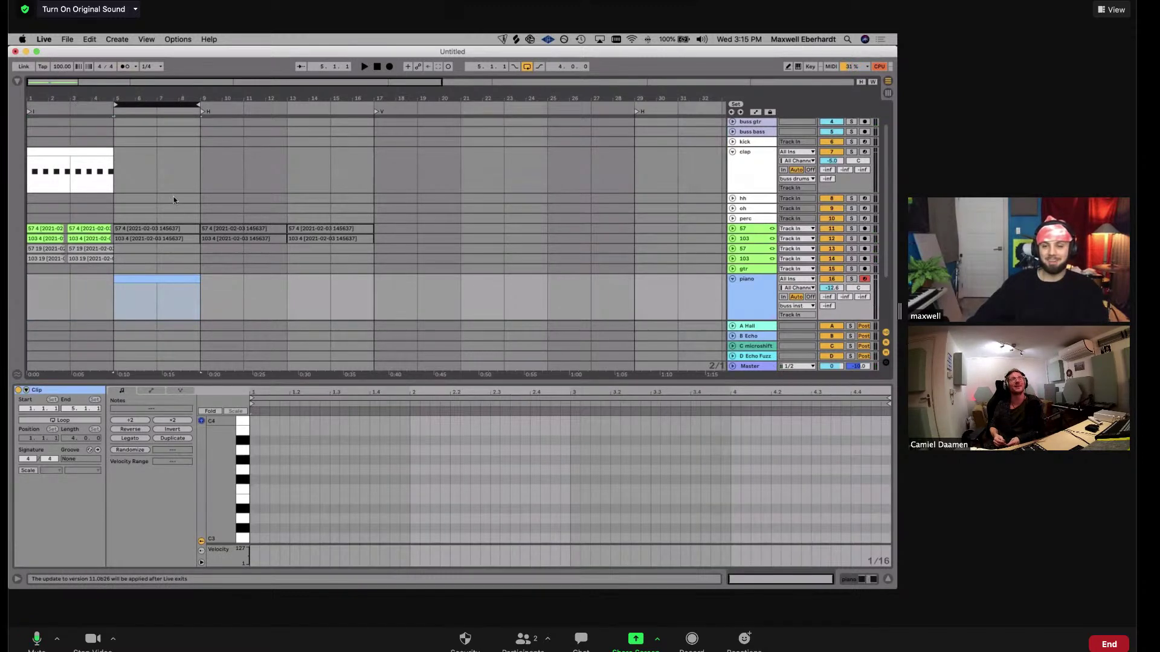
{"action": "left_click", "coordinate": [160, 295]}
{"action": "scroll", "coordinate": [698, 255], "scroll_direction": "down", "scroll_amount": 2}
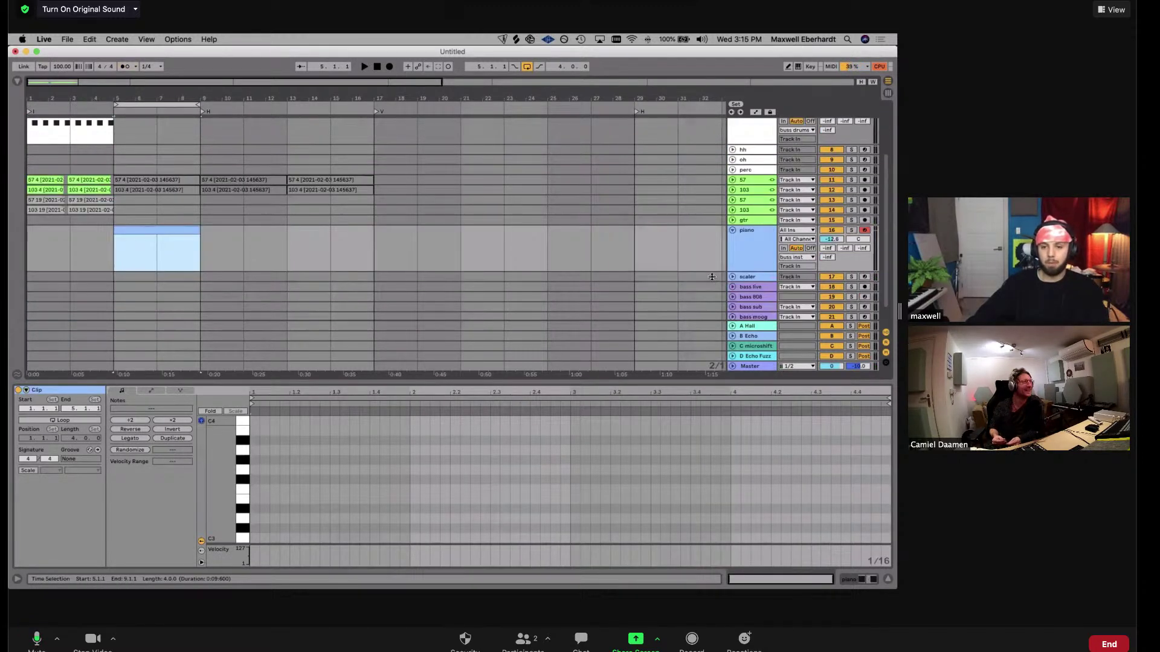
{"action": "scroll", "coordinate": [712, 276], "scroll_direction": "down", "scroll_amount": 1}
{"action": "left_click", "coordinate": [227, 294]}
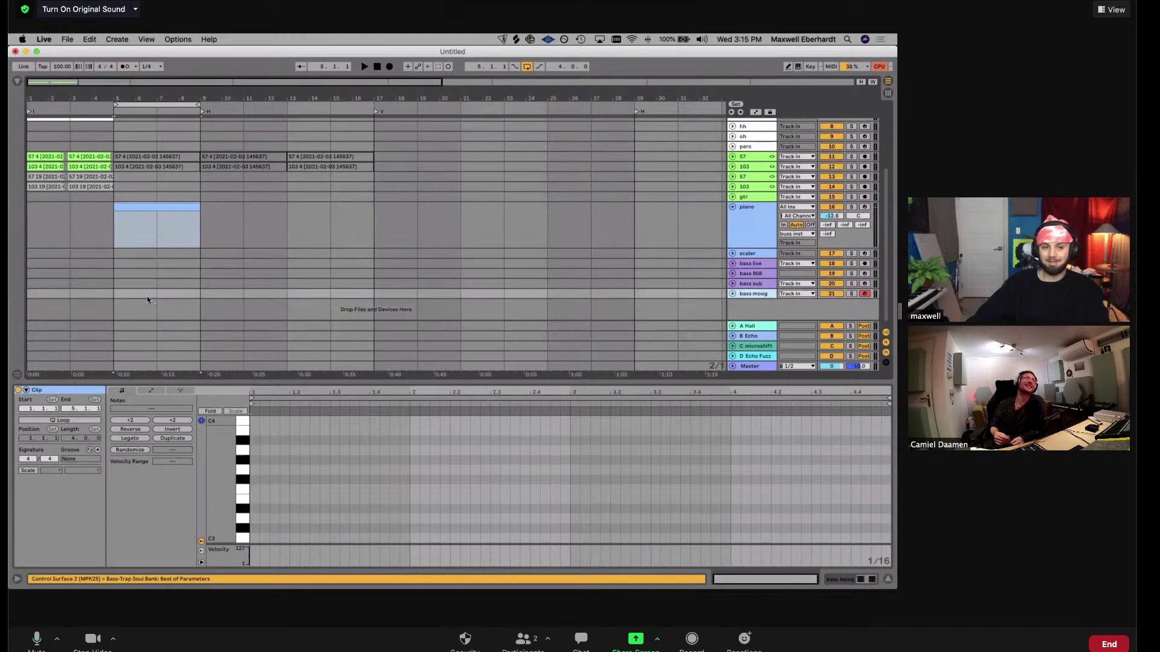
{"action": "key", "text": "super+shift+m"}
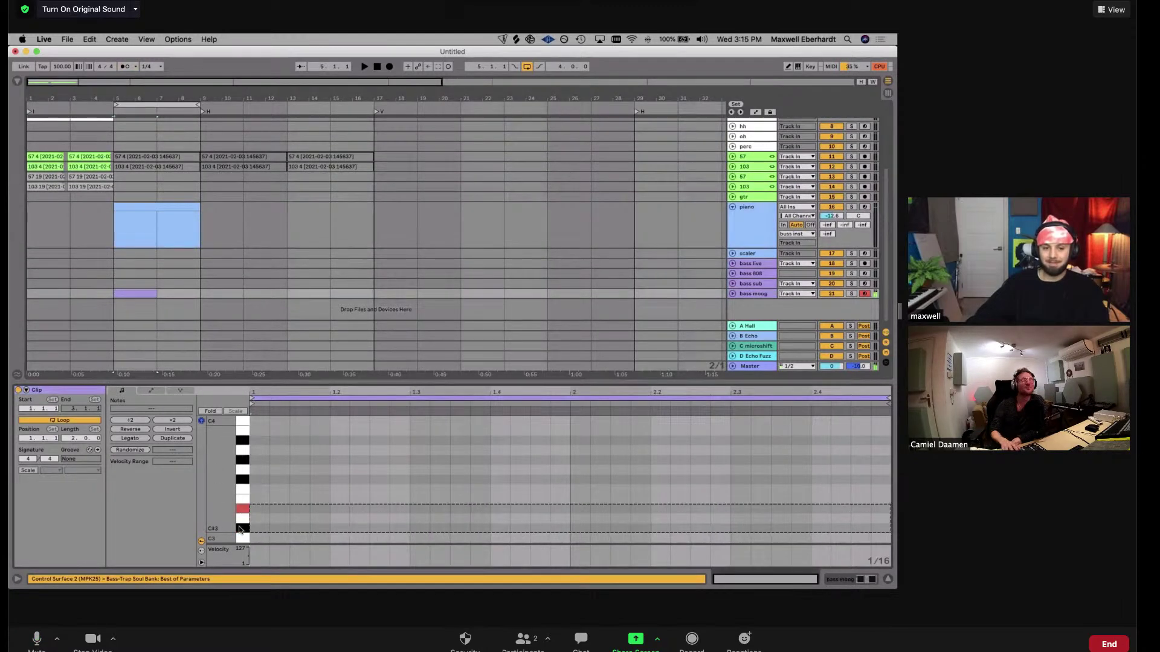
Audition low keys for the bass moog clip and enter a one-bar E2 note at its start
{"action": "scroll", "coordinate": [242, 526], "scroll_direction": "down", "scroll_amount": 3}
{"action": "left_click", "coordinate": [241, 523]}
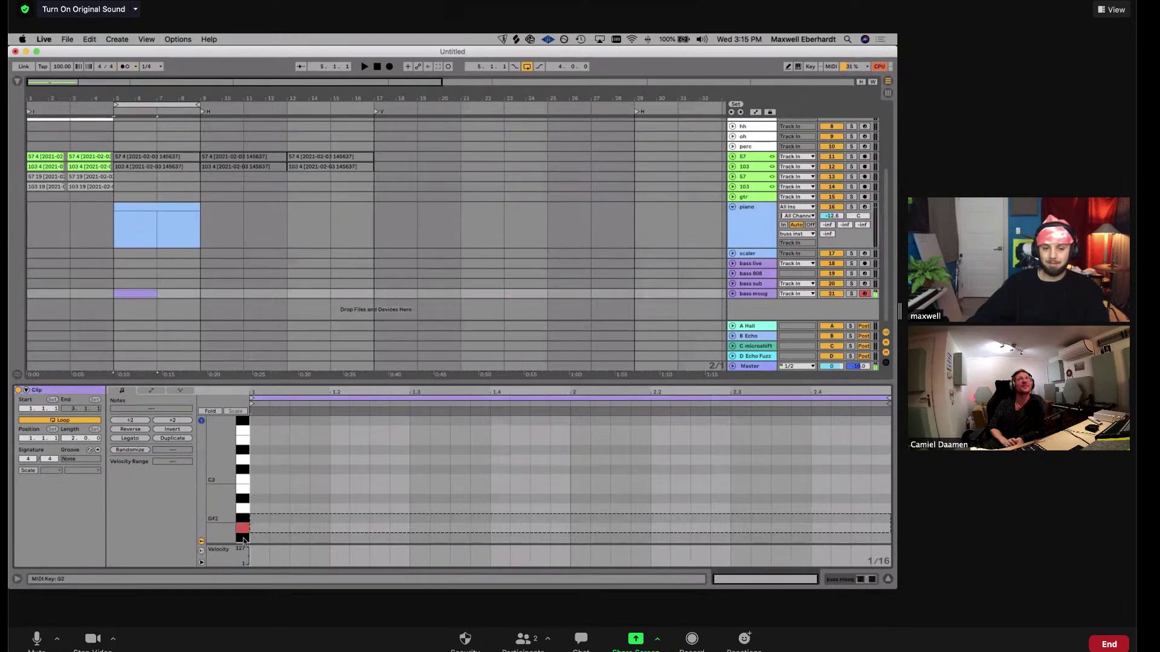
{"action": "scroll", "coordinate": [243, 530], "scroll_direction": "down", "scroll_amount": 2}
{"action": "left_click", "coordinate": [244, 538]}
{"action": "left_click", "coordinate": [243, 540]}
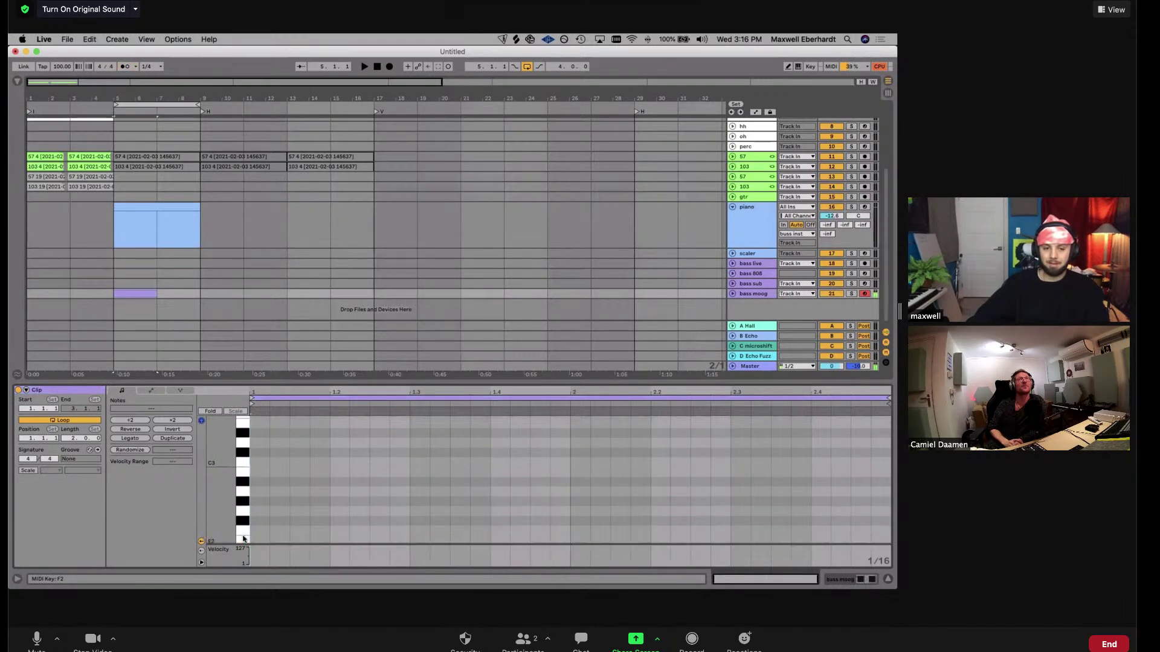
{"action": "scroll", "coordinate": [242, 539], "scroll_direction": "down", "scroll_amount": 1}
{"action": "left_click", "coordinate": [243, 533]}
{"action": "left_click_drag", "start_coordinate": [256, 533], "coordinate": [389, 533]}
{"action": "key", "text": "space"}
{"action": "left_click_drag", "start_coordinate": [478, 512], "coordinate": [571, 518]}
Duplicate the E2 note into the clip's second bar and raise the copy to G#2
{"action": "key", "text": "super+d"}
{"action": "key", "text": "Up"}
{"action": "key", "text": "Up"}
{"action": "key", "text": "Up"}
{"action": "key", "text": "Up"}
{"action": "key", "text": "Up"}
{"action": "key", "text": "Down"}
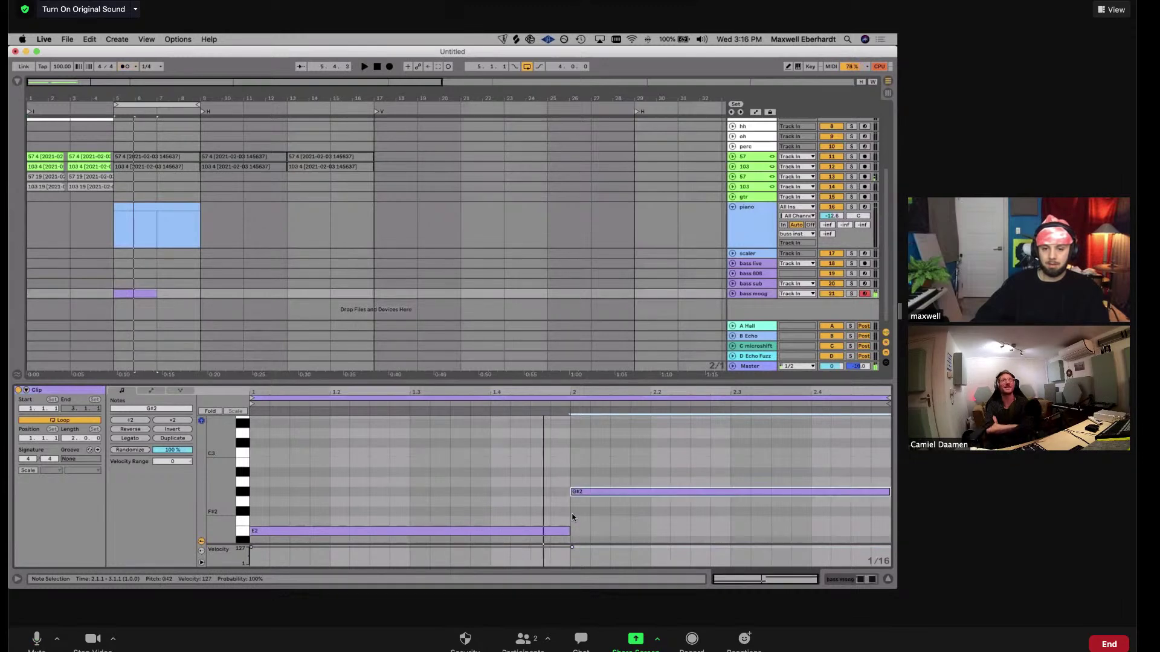
Shorten the G#2 note in the second bar so it ends at 2.2.3
{"action": "key", "text": "shift+Left"}
{"action": "key", "text": "shift+Left"}
{"action": "key", "text": "shift+Left"}
{"action": "key", "text": "shift+Left"}
{"action": "key", "text": "shift+Left"}
{"action": "key", "text": "shift+Left"}
{"action": "key", "text": "shift+Left"}
{"action": "key", "text": "shift+Left"}
{"action": "key", "text": "shift+Left"}
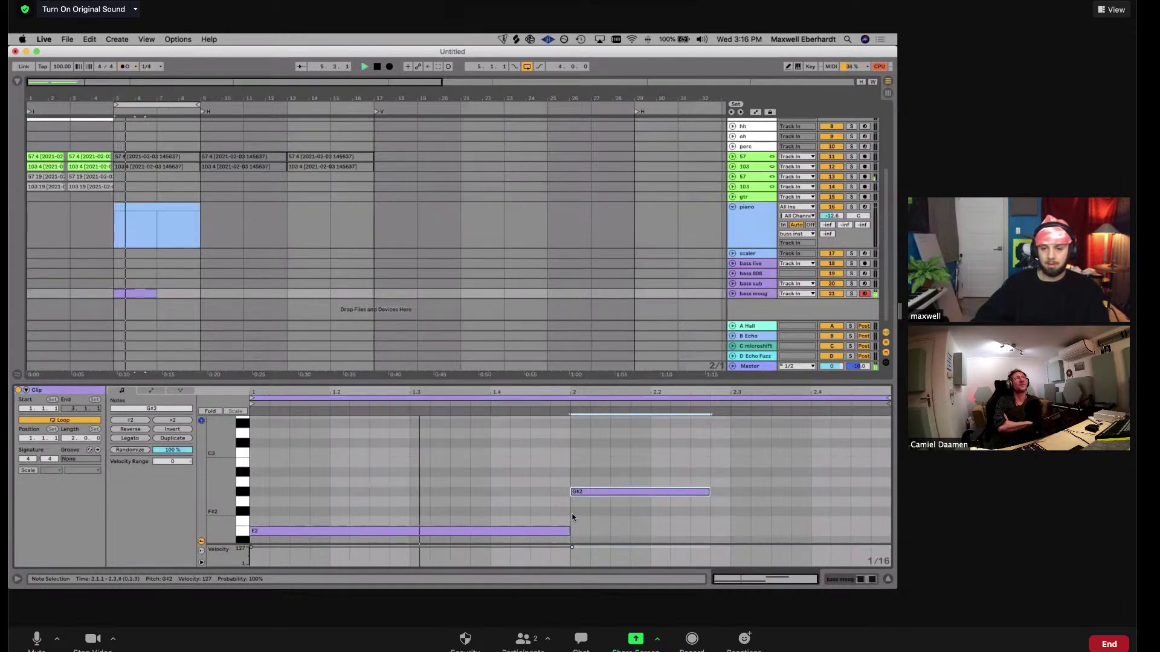
{"action": "key", "text": "shift+Left"}
Duplicate the G#2 note, lower the copy to F#2 and extend it to the end of the second bar
{"action": "key", "text": "ctrl+d"}
{"action": "key", "text": "Down"}
{"action": "key", "text": "Down"}
{"action": "key", "text": "shift+Right"}
{"action": "key", "text": "shift+Right"}
{"action": "key", "text": "shift+Right"}
{"action": "key", "text": "shift+Right"}
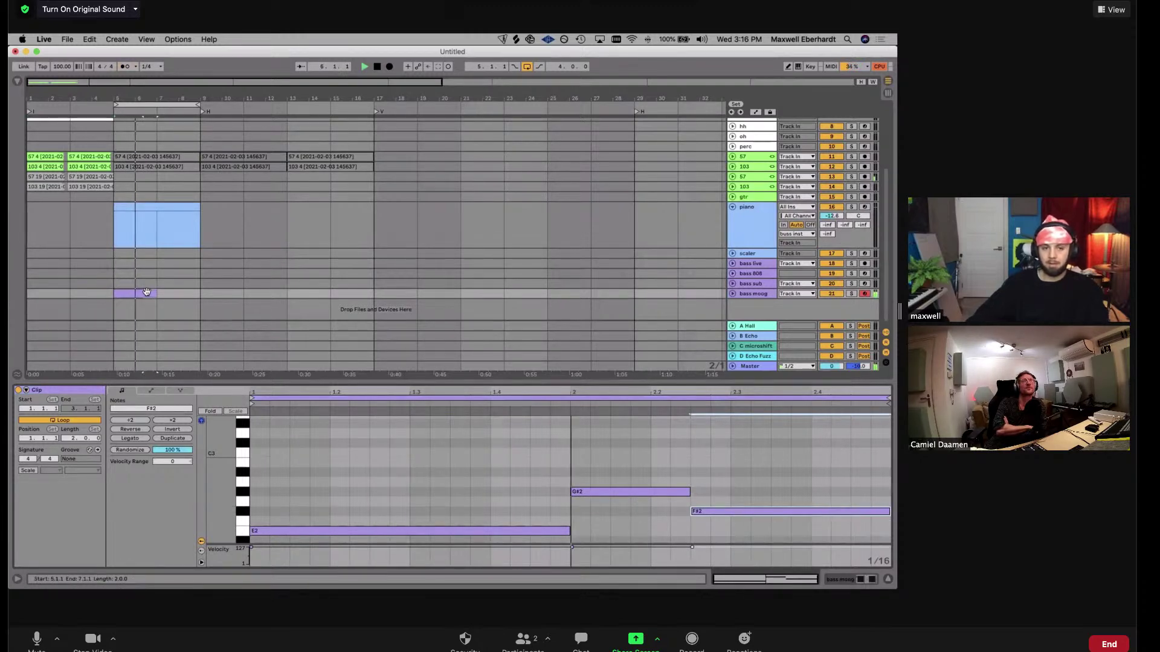
Duplicate the two-bar bass moog clip to bar 7 and consolidate both clips into one four-bar clip
{"action": "left_click", "coordinate": [151, 292]}
{"action": "key", "text": "ctrl+d"}
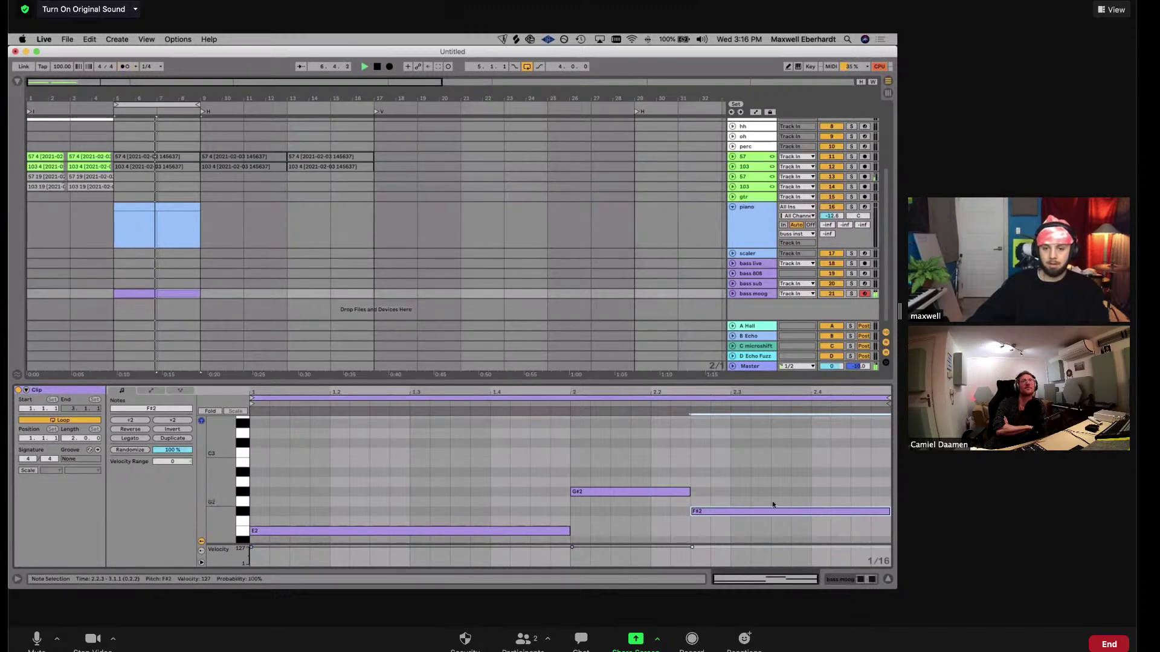
{"action": "left_click", "coordinate": [145, 292], "text": "shift"}
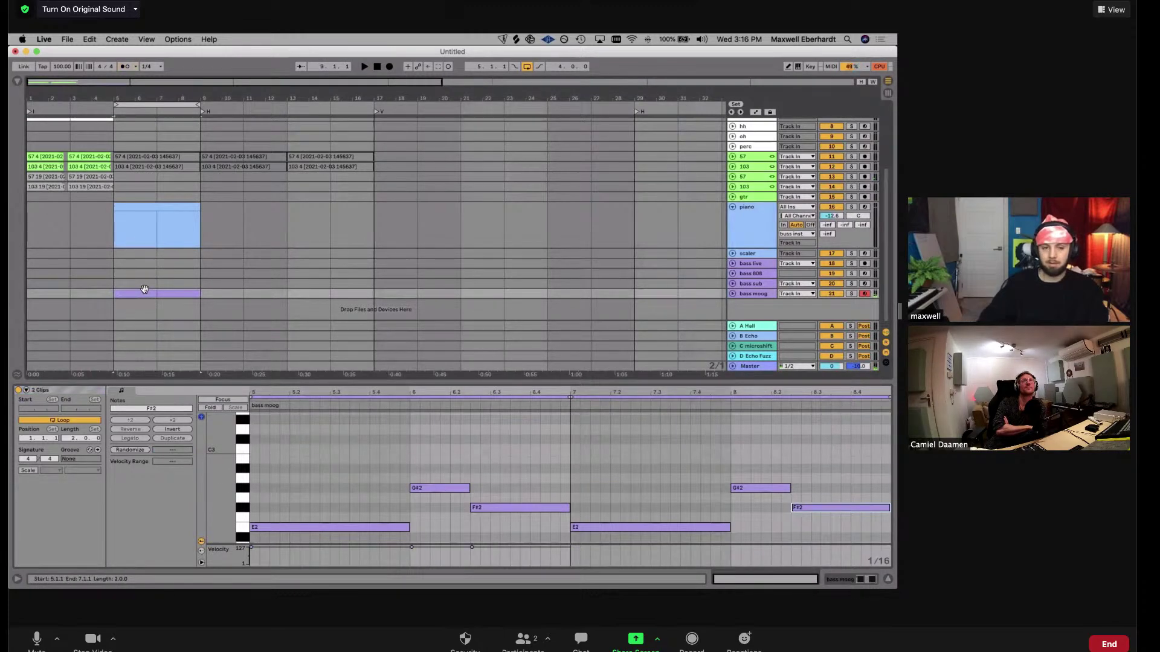
{"action": "left_click", "coordinate": [144, 290]}
Transpose the long E2 note in the clip's third bar to C#2
{"action": "left_click", "coordinate": [644, 504]}
{"action": "key", "text": "Down"}
{"action": "key", "text": "Down"}
{"action": "key", "text": "Down"}
{"action": "key", "text": "Down"}
{"action": "key", "text": "shift+Up"}
{"action": "key", "text": "Up"}
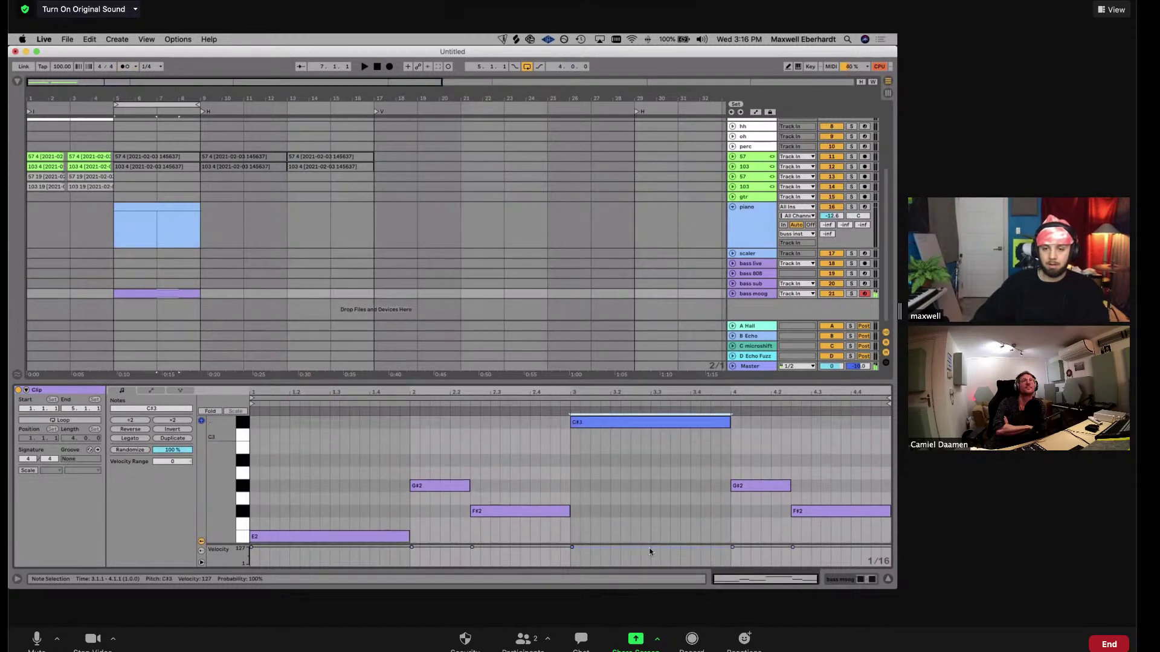
{"action": "key", "text": "shift+Down"}
Lower the two notes in the clip's fourth bar to D#2 and E2, and play from the third bar
{"action": "left_click_drag", "start_coordinate": [748, 450], "coordinate": [750, 512]}
{"action": "left_click_drag", "start_coordinate": [817, 481], "coordinate": [819, 504]}
{"action": "left_click", "coordinate": [581, 407]}
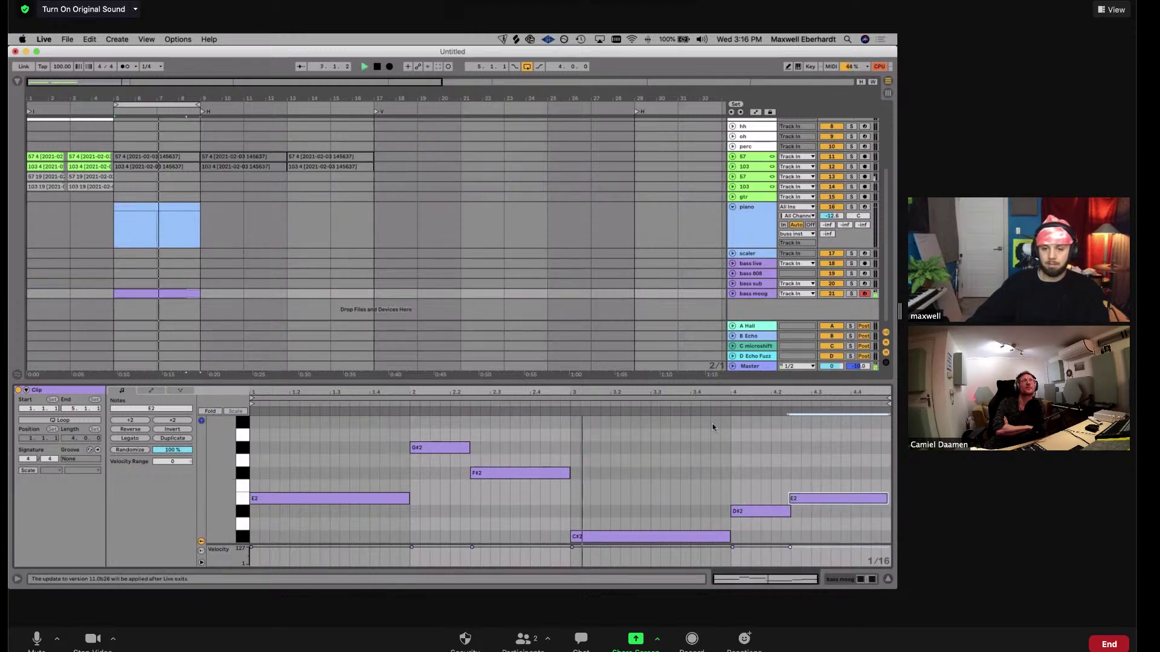
Delete the final E2 note and extend the D#2 note to fill the whole fourth bar
{"action": "double_click", "coordinate": [811, 501]}
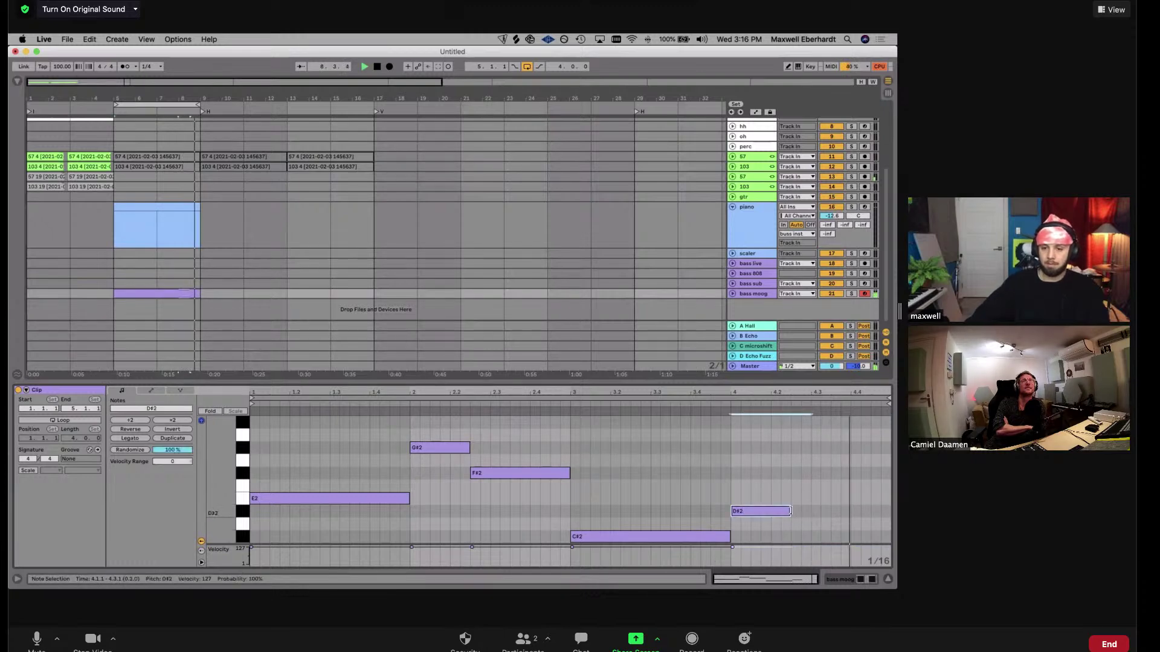
{"action": "left_click_drag", "start_coordinate": [789, 511], "coordinate": [889, 511]}
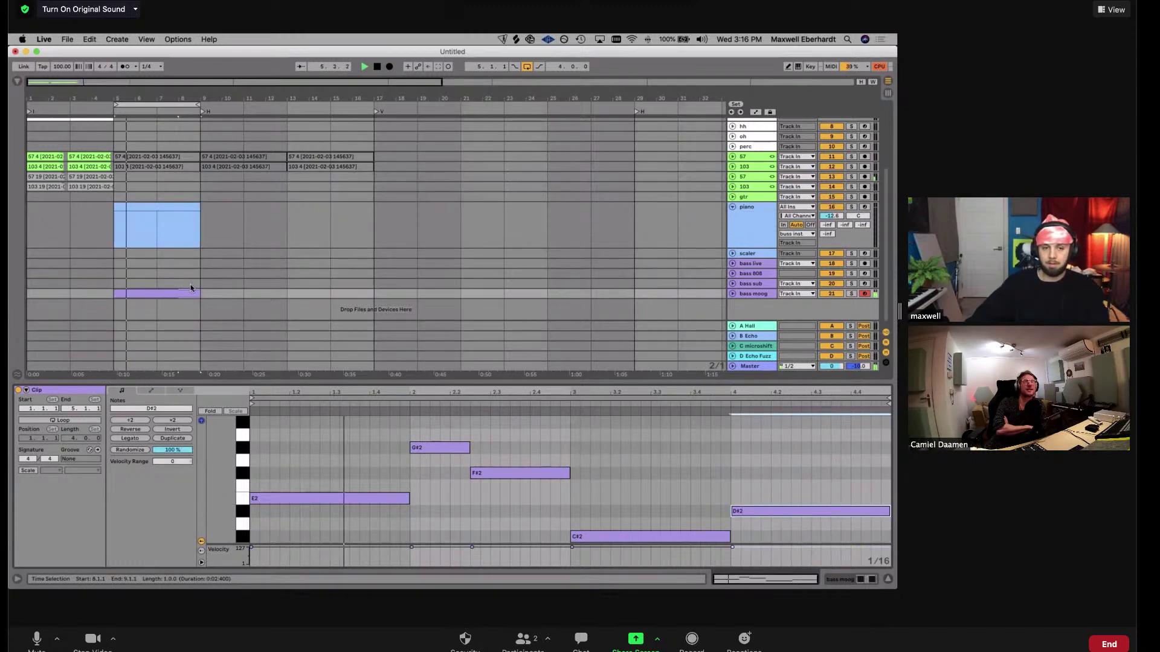
Duplicate the four-bar guitar loop on the lower 57 and 103 tracks to bars 5–9
{"action": "scroll", "coordinate": [145, 266], "scroll_direction": "up", "scroll_amount": 5}
{"action": "scroll", "coordinate": [528, 267], "scroll_direction": "up", "scroll_amount": 1}
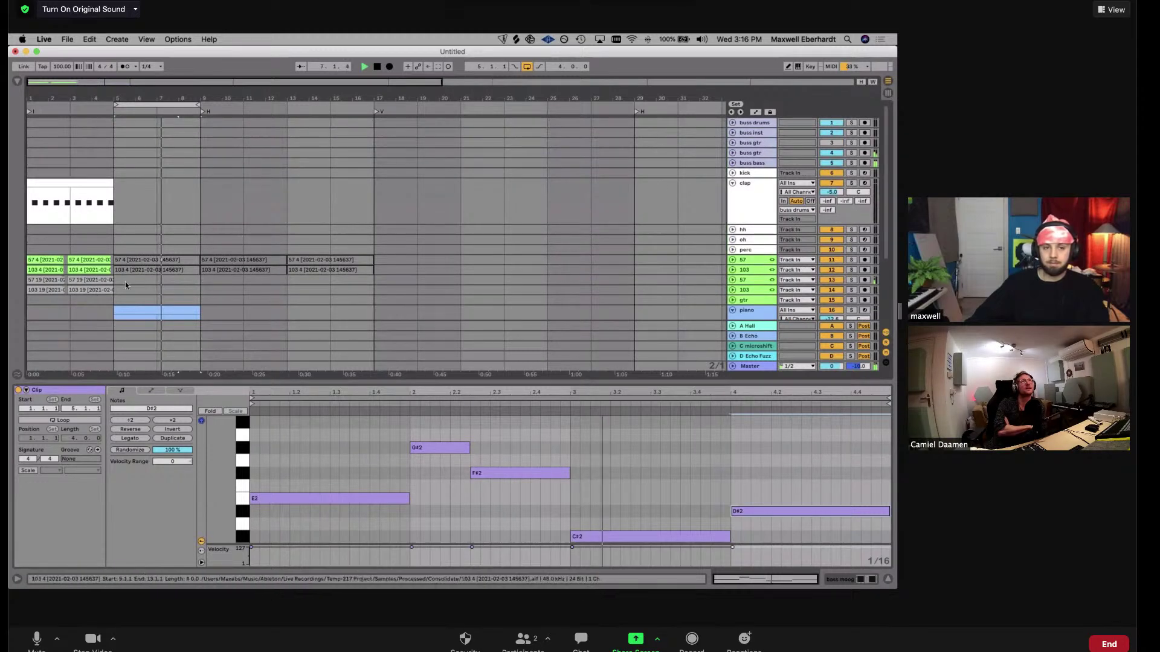
{"action": "left_click", "coordinate": [10, 293]}
{"action": "key", "text": "super+d"}
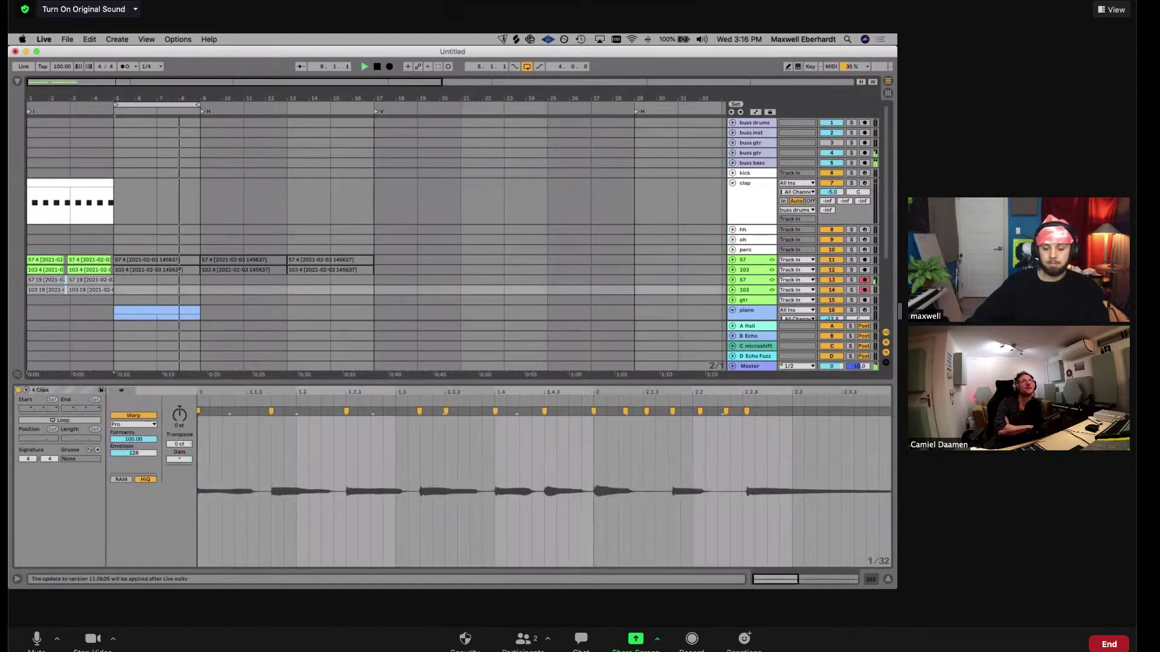
Show the lower 57 track's take lanes, turn off auditioning of the 57 13 lane, hide the lanes again and resume playback
{"action": "left_click", "coordinate": [732, 279]}
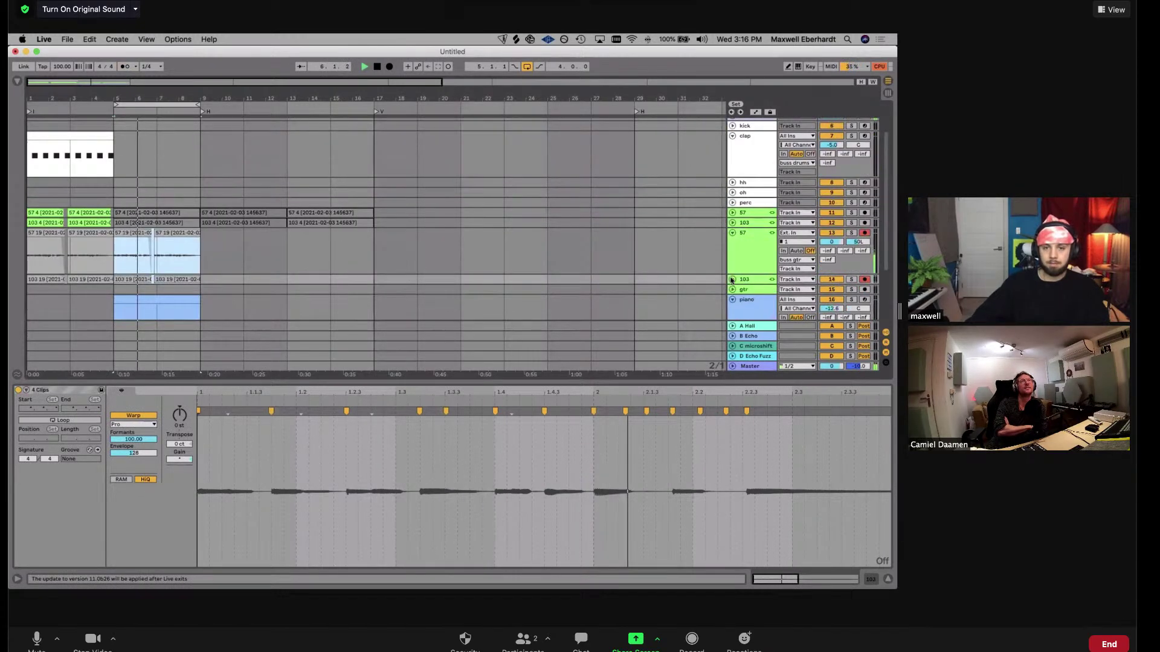
{"action": "left_click", "coordinate": [736, 249]}
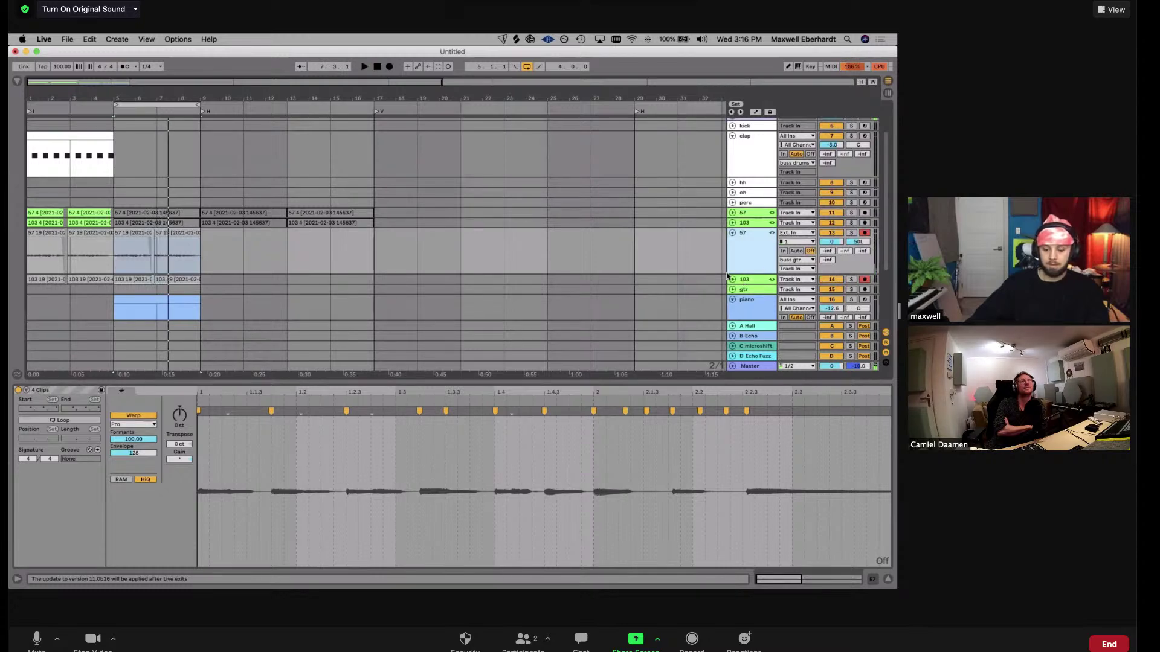
{"action": "key", "text": "super+alt+u"}
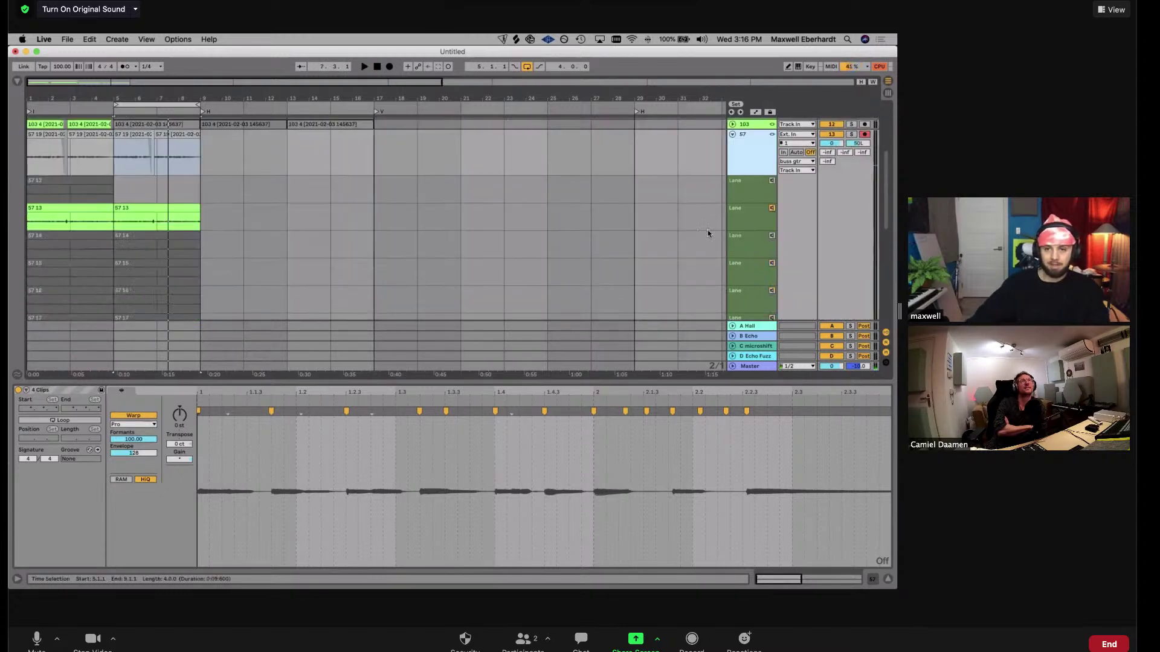
{"action": "left_click", "coordinate": [772, 208]}
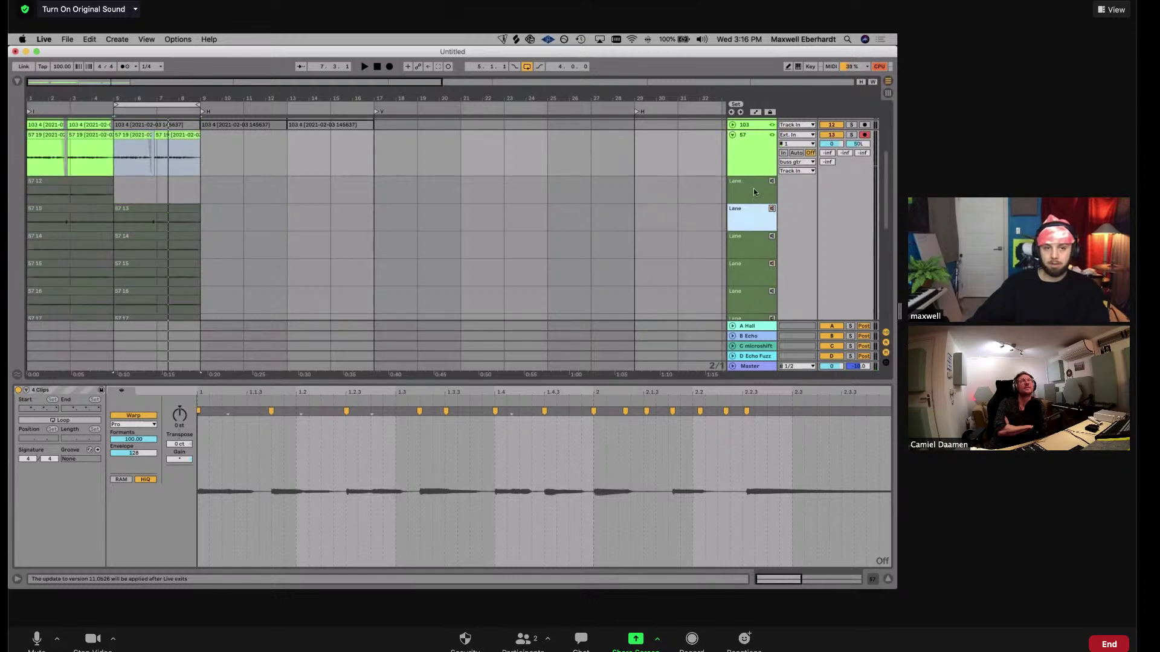
{"action": "left_click", "coordinate": [744, 163]}
{"action": "key", "text": "super+alt+u"}
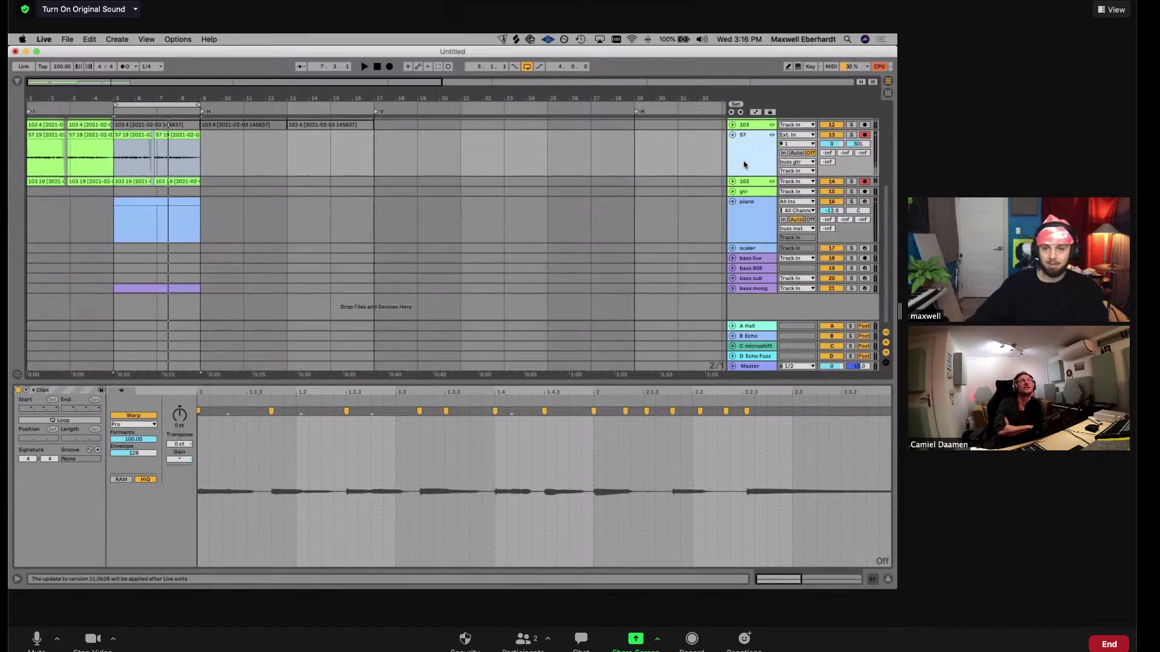
{"action": "key", "text": "space"}
Find ValhallaVintageVerb in the browser and add it to the end of the buss gtr effect chain
{"action": "scroll", "coordinate": [215, 207], "scroll_direction": "up", "scroll_amount": 5}
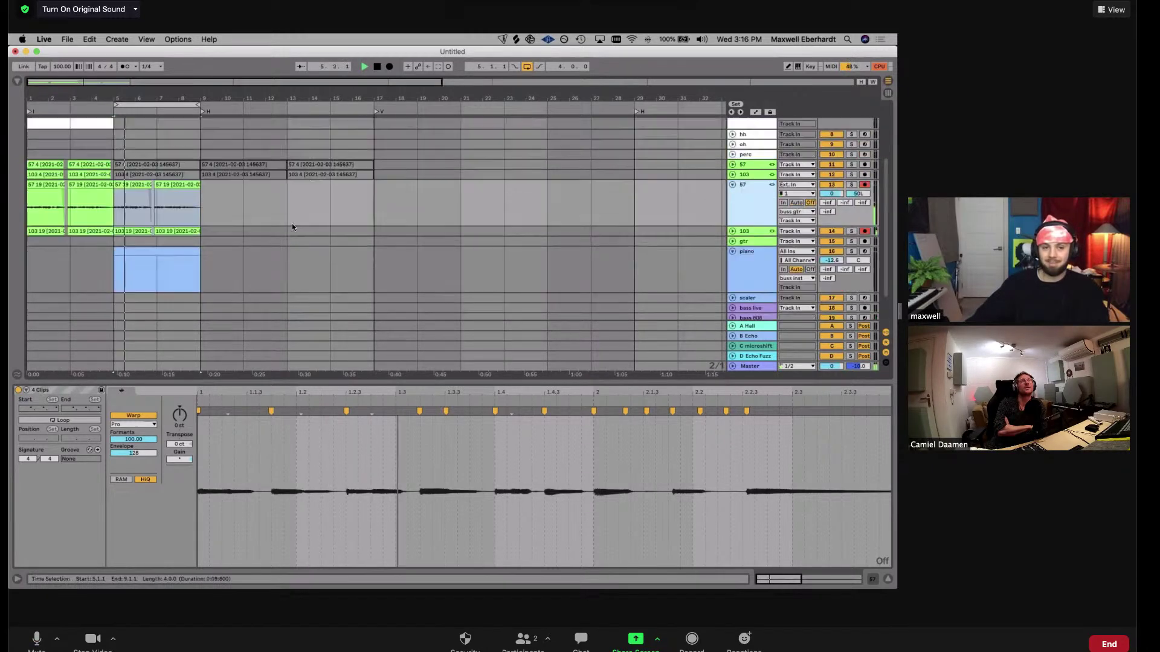
{"action": "double_click", "coordinate": [755, 154]}
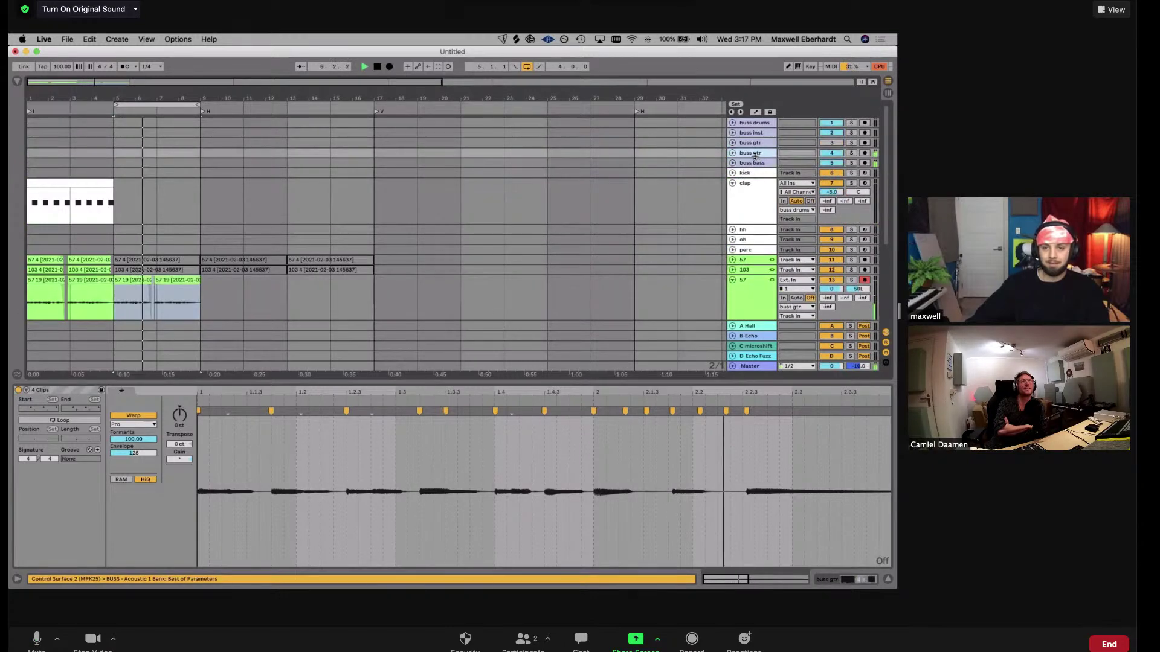
{"action": "key", "text": "super+f"}
{"action": "type", "text": "vintage"}
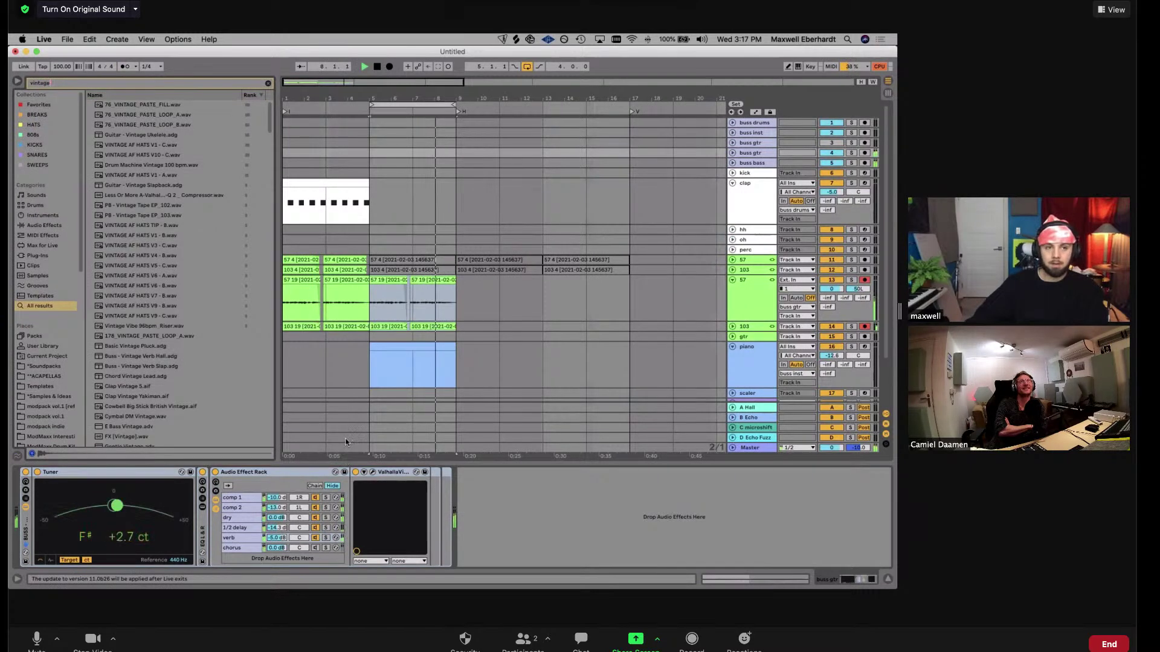
{"action": "scroll", "coordinate": [162, 297], "scroll_direction": "down", "scroll_amount": 15}
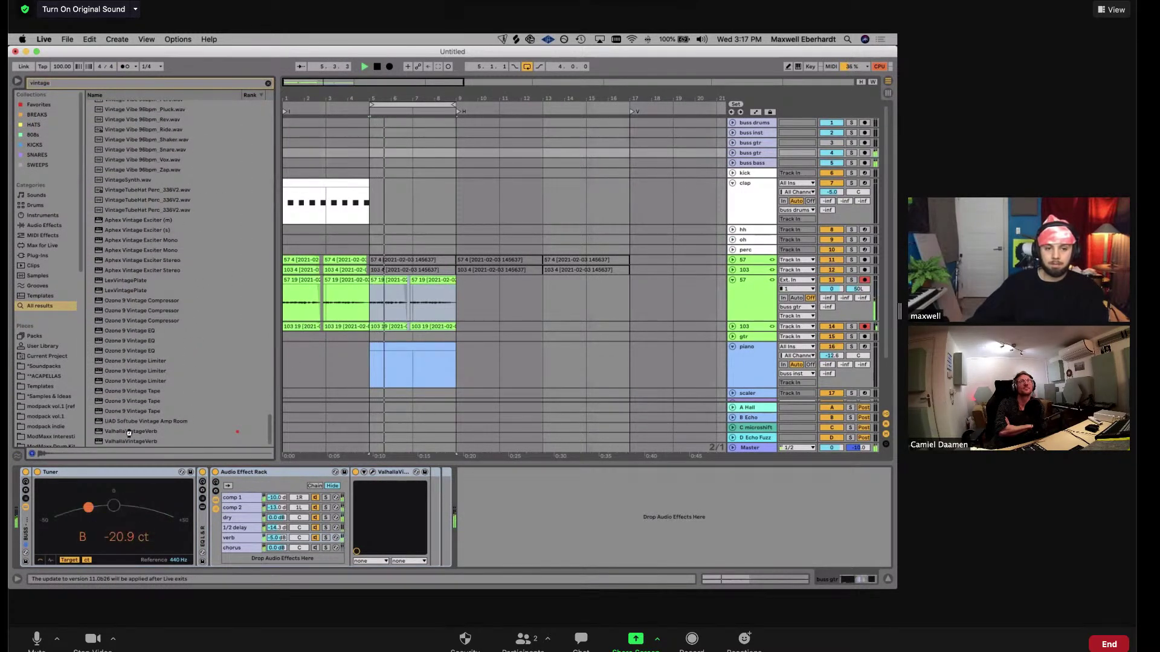
{"action": "left_click", "coordinate": [129, 432]}
{"action": "key", "text": "Return"}
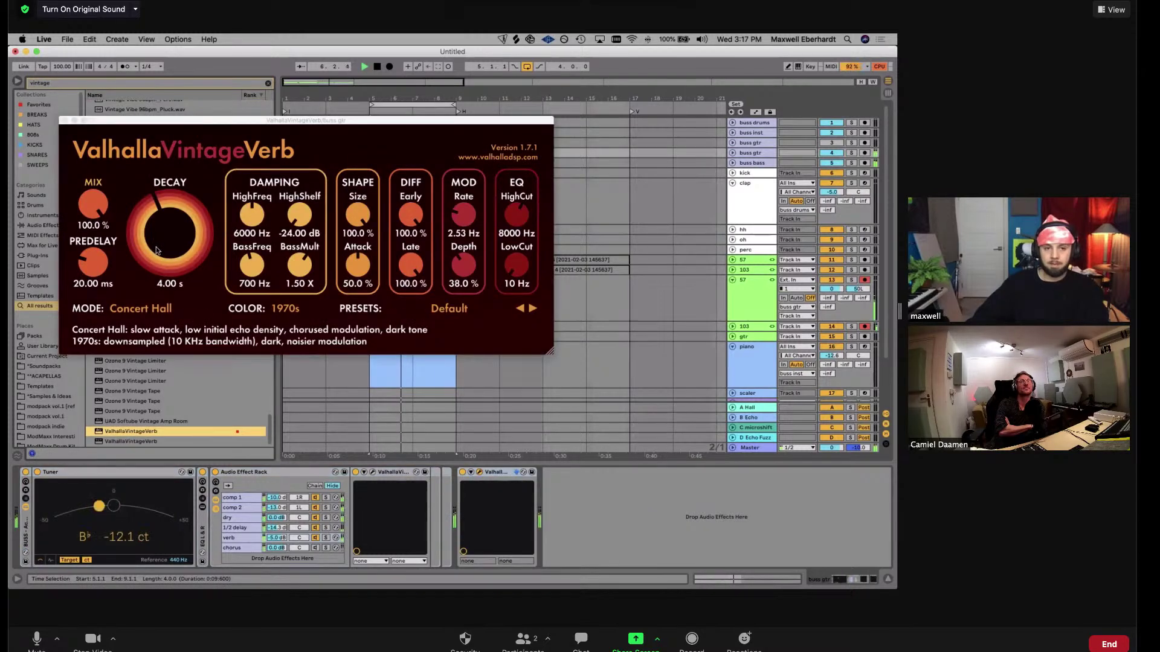
Set the new reverb's decay to 1.92 s and its mix to 77.2%
{"action": "left_click_drag", "start_coordinate": [156, 250], "coordinate": [155, 261]}
{"action": "left_click_drag", "start_coordinate": [91, 209], "coordinate": [87, 219]}
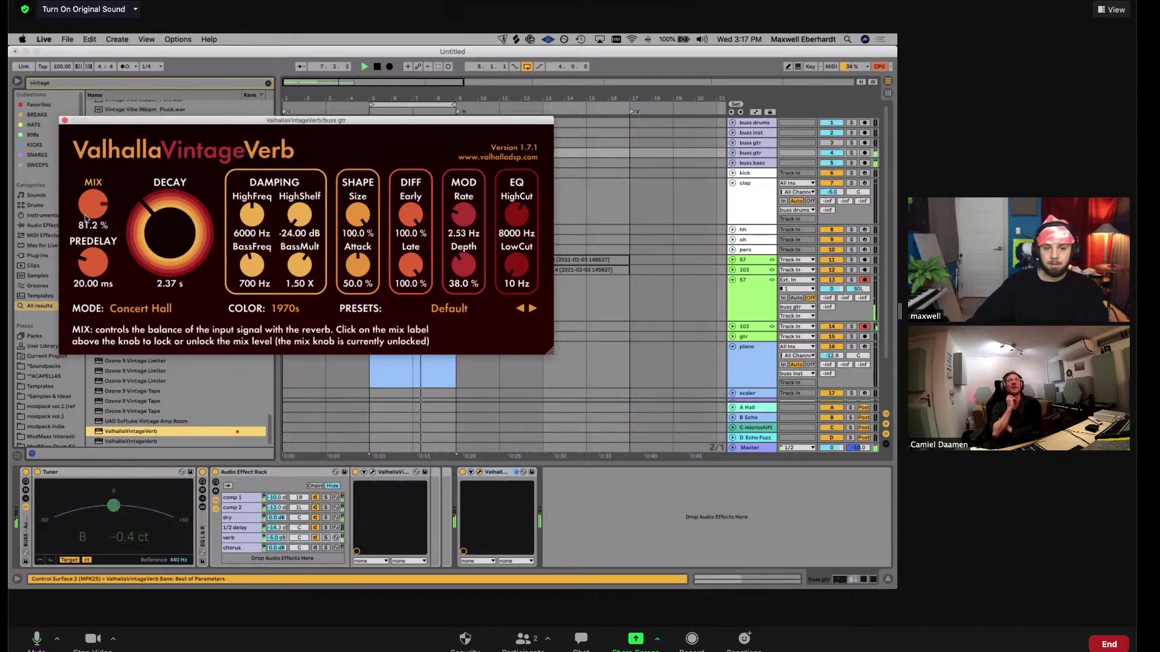
{"action": "left_click_drag", "start_coordinate": [163, 242], "coordinate": [163, 249]}
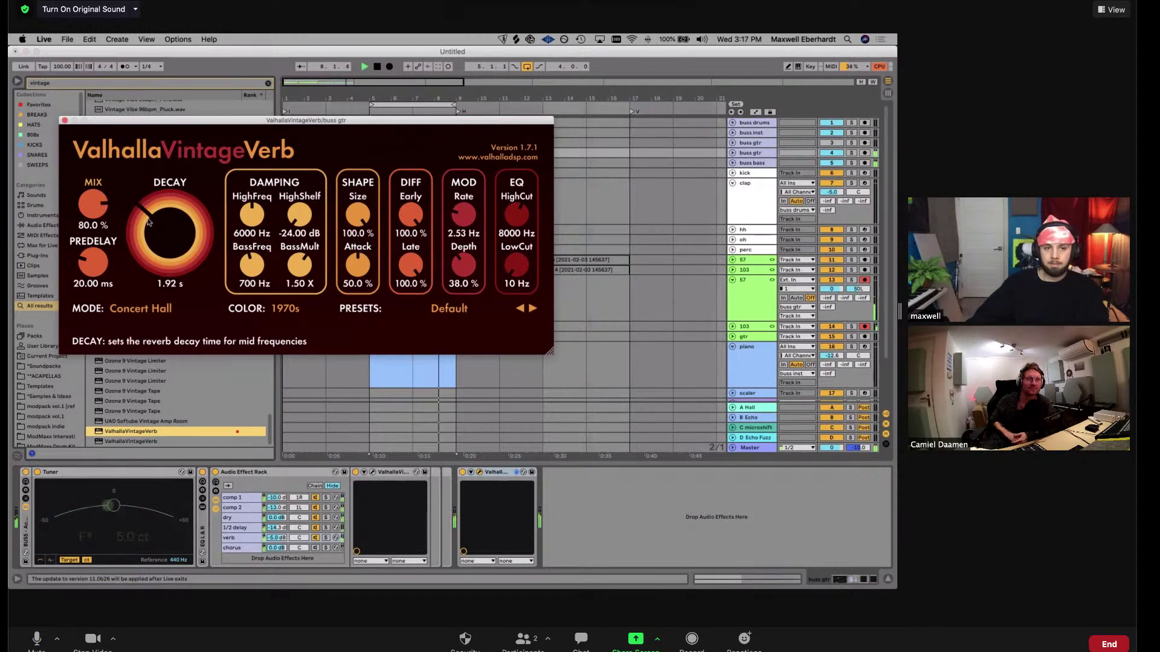
{"action": "left_click_drag", "start_coordinate": [105, 203], "coordinate": [104, 205]}
{"action": "left_click", "coordinate": [483, 247]}
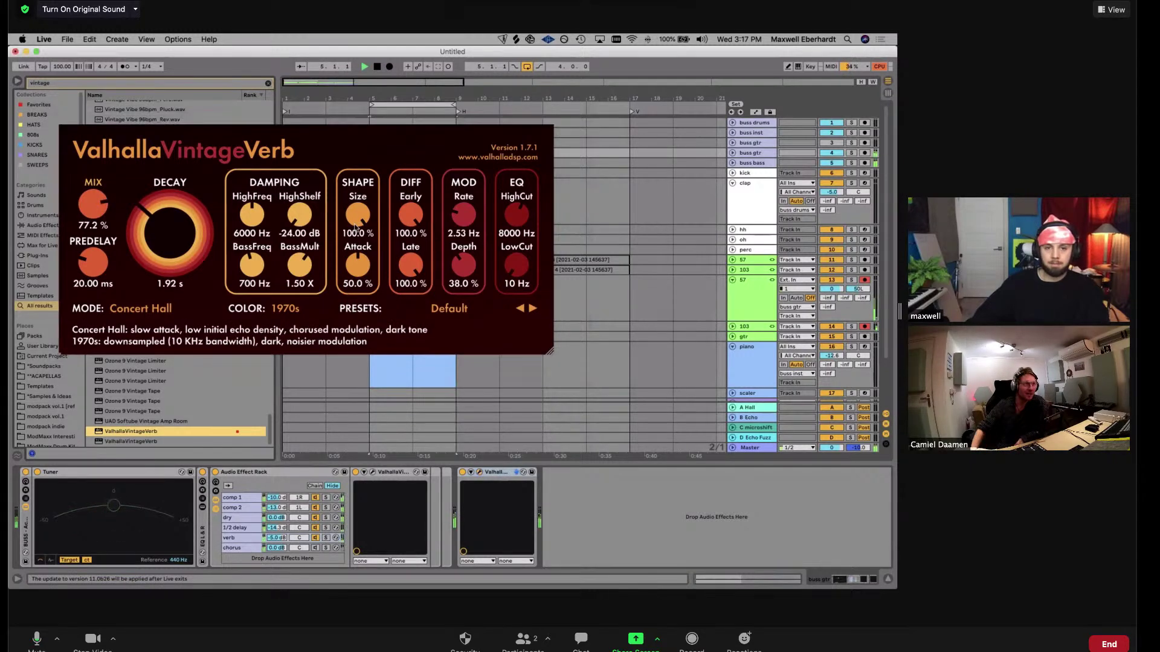
Search the browser for "pro-q" and add FF Pro-Q 3 after the new reverb on buss gtr
{"action": "scroll", "coordinate": [477, 260], "scroll_direction": "down", "scroll_amount": 3}
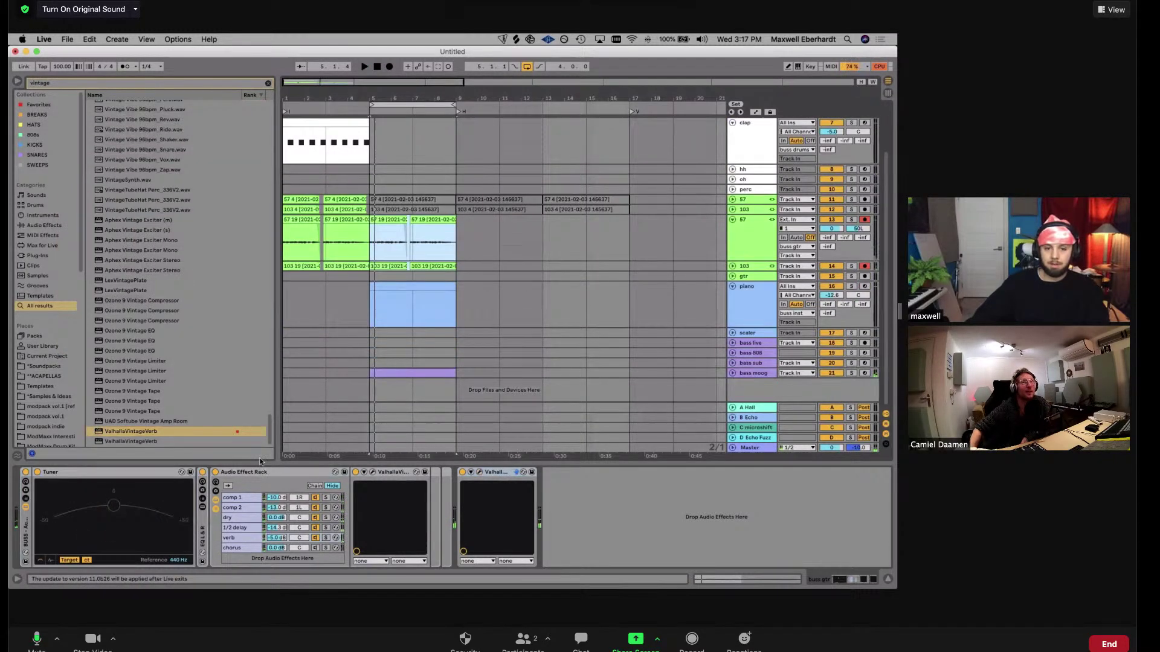
{"action": "key", "text": "super+f"}
{"action": "type", "text": "pro-q"}
{"action": "left_click_drag", "start_coordinate": [127, 238], "coordinate": [145, 258]}
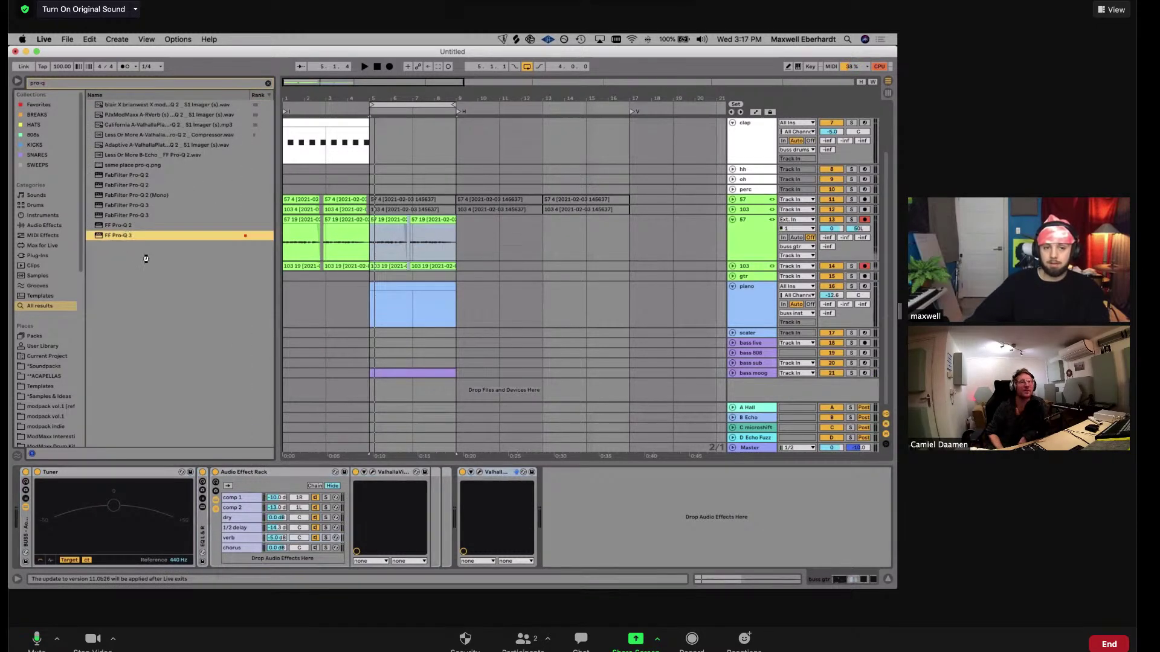
{"action": "left_click_drag", "start_coordinate": [365, 397], "coordinate": [473, 402]}
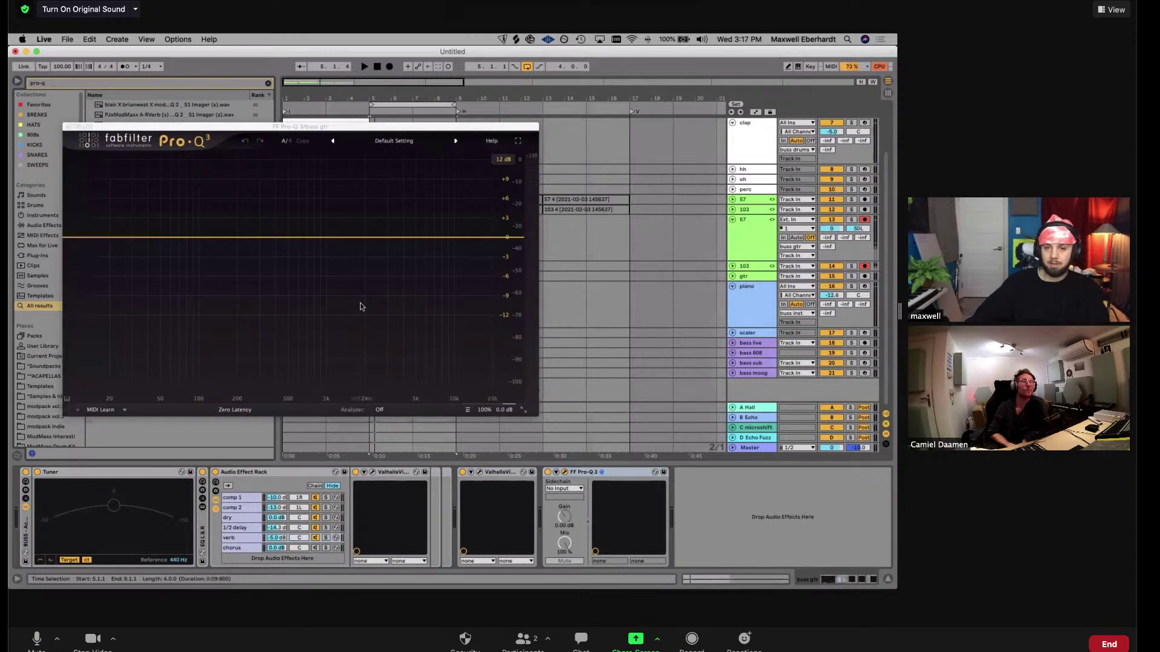
Add a 24 dB/oct high cut at about 7.6 kHz in Pro-Q 3 and place the EQ before the new ValhallaVintageVerb
{"action": "double_click", "coordinate": [506, 238]}
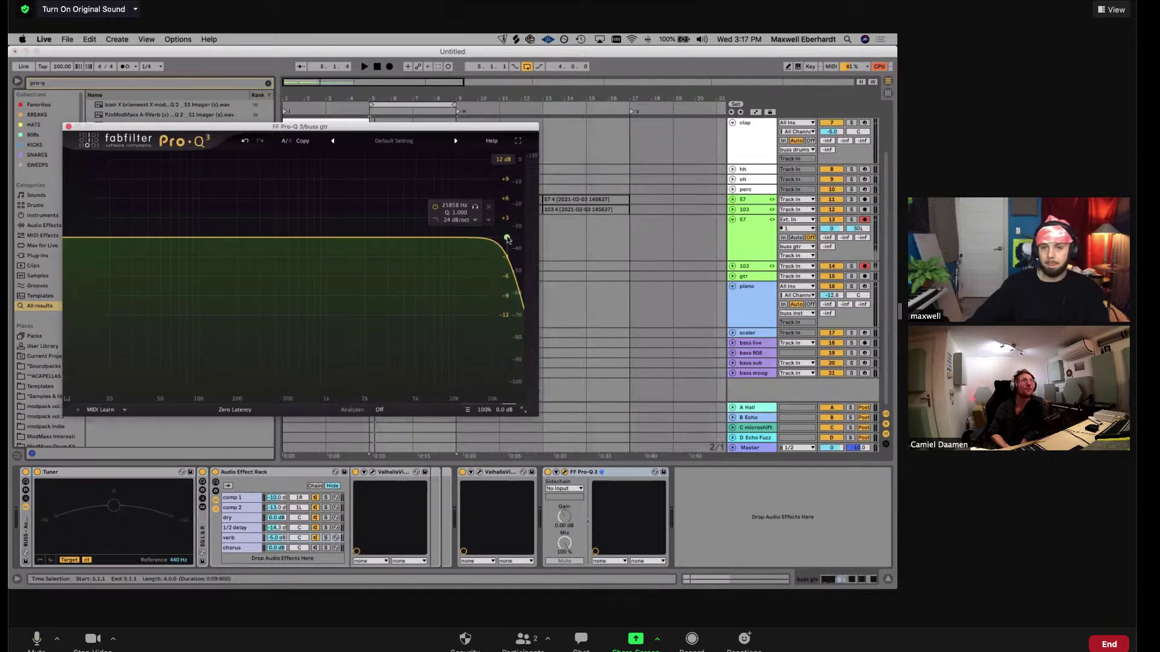
{"action": "left_click_drag", "start_coordinate": [507, 237], "coordinate": [439, 241]}
{"action": "left_click", "coordinate": [465, 474]}
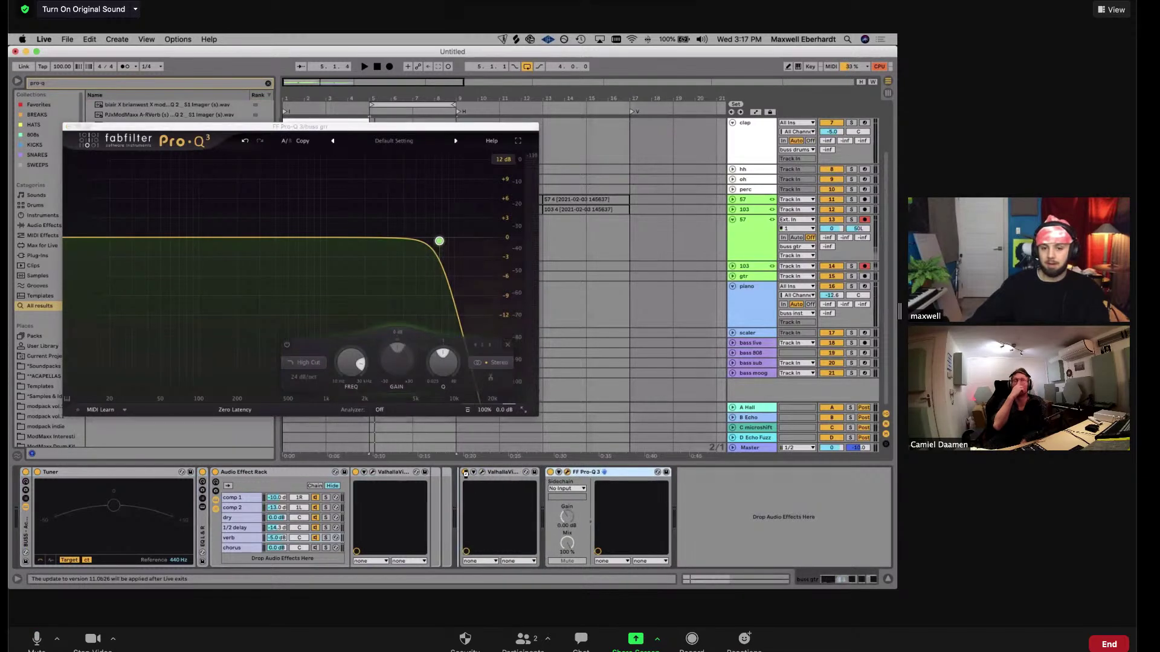
Add an 18 dB/oct low cut at about 200 Hz and move the high cut to about 5.8 kHz at 30 dB/oct
{"action": "double_click", "coordinate": [99, 238]}
{"action": "left_click_drag", "start_coordinate": [98, 237], "coordinate": [240, 242]}
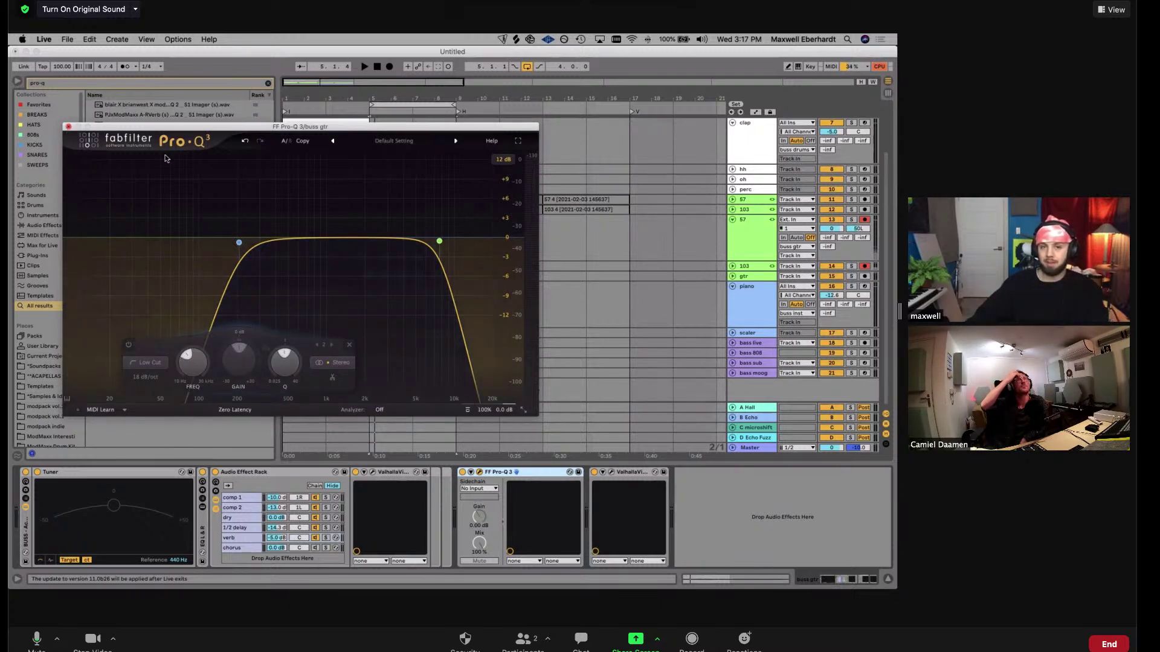
{"action": "mouse_move", "coordinate": [441, 242]}
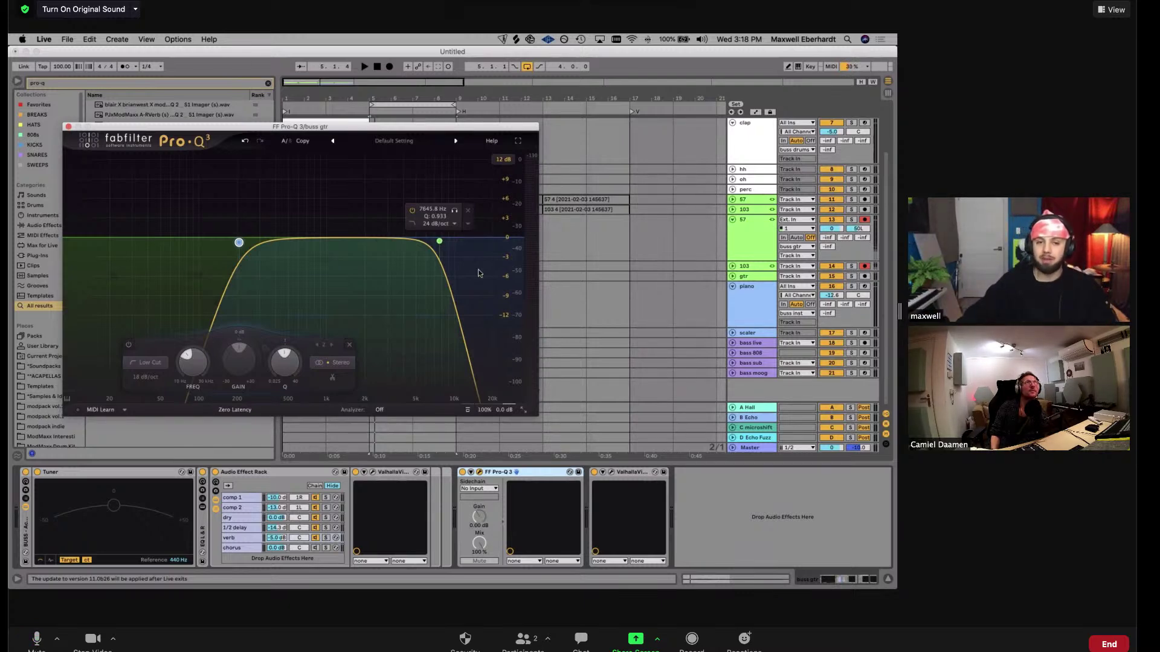
{"action": "key", "text": "space"}
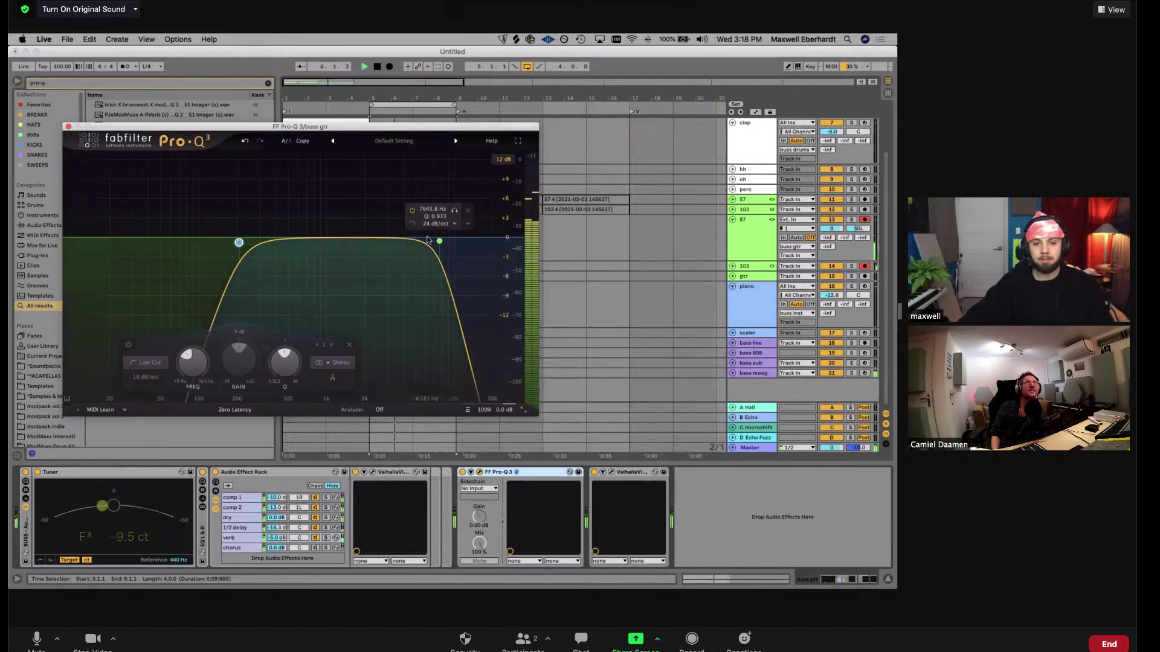
{"action": "left_click_drag", "start_coordinate": [437, 242], "coordinate": [423, 246]}
{"action": "scroll", "coordinate": [424, 246], "scroll_direction": "up", "scroll_amount": 1}
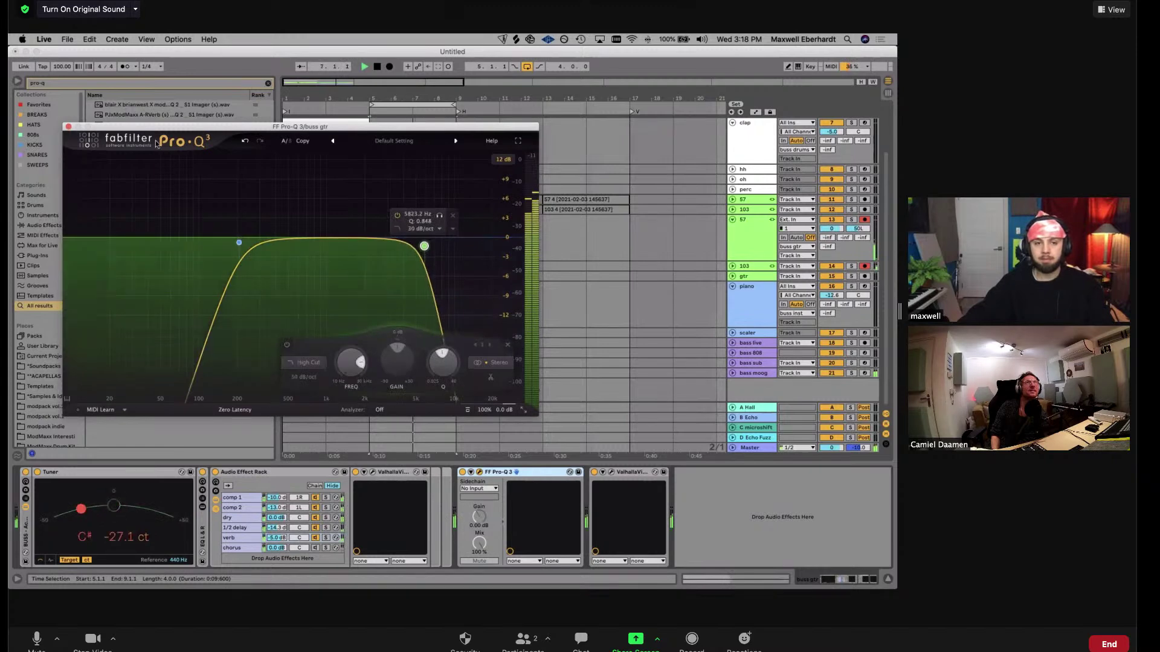
{"action": "left_click", "coordinate": [68, 126]}
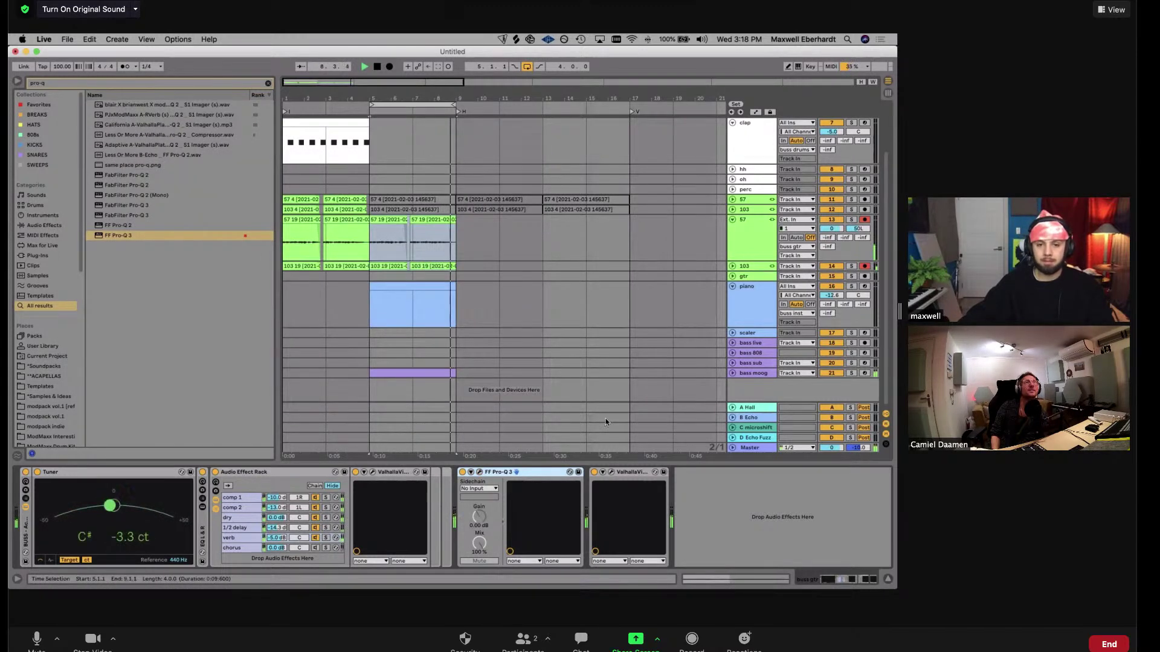
Reopen the ValhallaVintageVerb that follows Pro-Q 3 and set its mix to 64.8%
{"action": "left_click", "coordinate": [611, 473]}
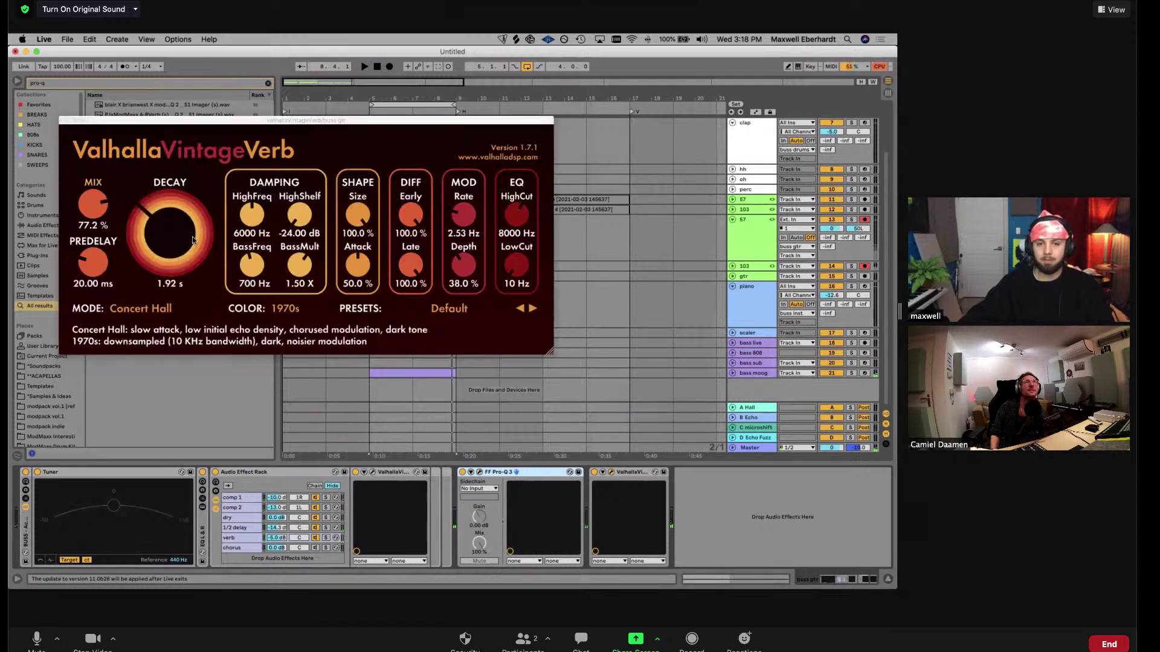
{"action": "left_click_drag", "start_coordinate": [93, 224], "coordinate": [94, 239]}
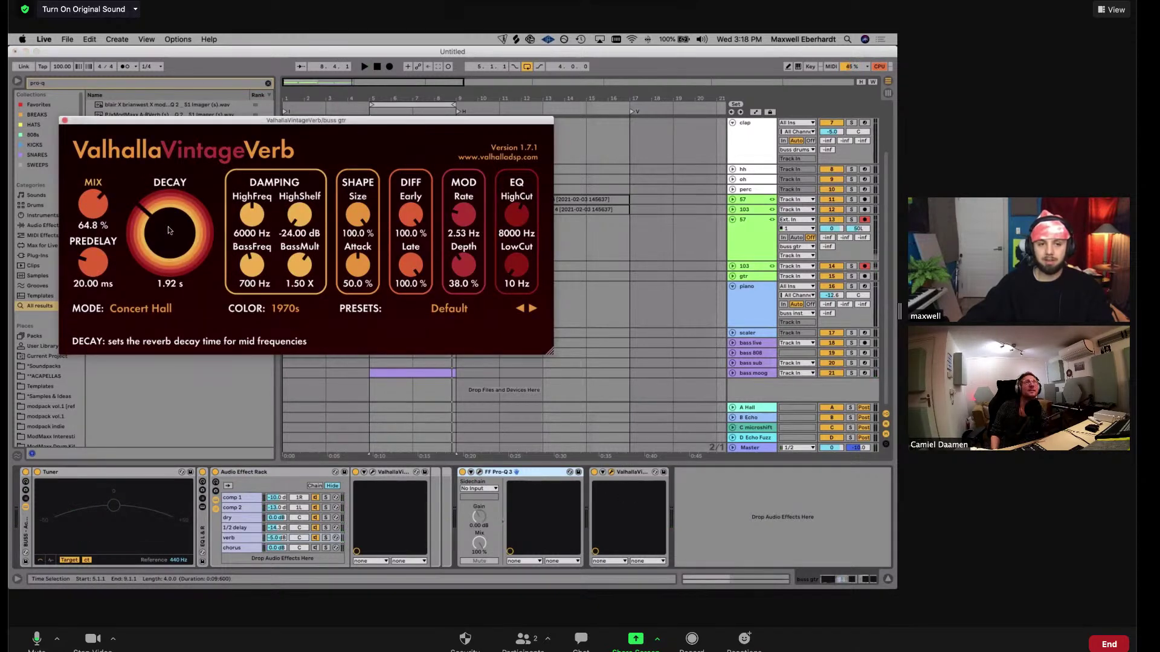
Try the Bright Hall mode and a different color setting in the reverb, and resume playback
{"action": "left_click", "coordinate": [166, 309]}
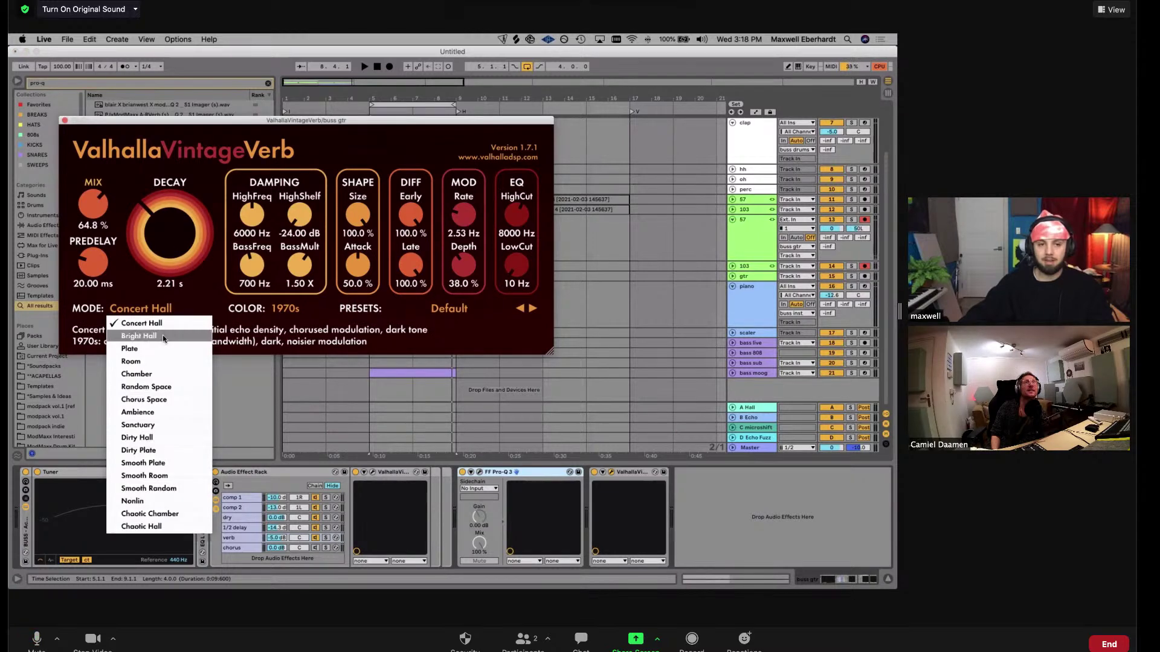
{"action": "left_click", "coordinate": [139, 336]}
{"action": "left_click", "coordinate": [154, 309]}
{"action": "left_click", "coordinate": [198, 315]}
{"action": "left_click", "coordinate": [281, 311]}
{"action": "left_click", "coordinate": [285, 332]}
{"action": "key", "text": "space"}
{"action": "left_click", "coordinate": [65, 120]}
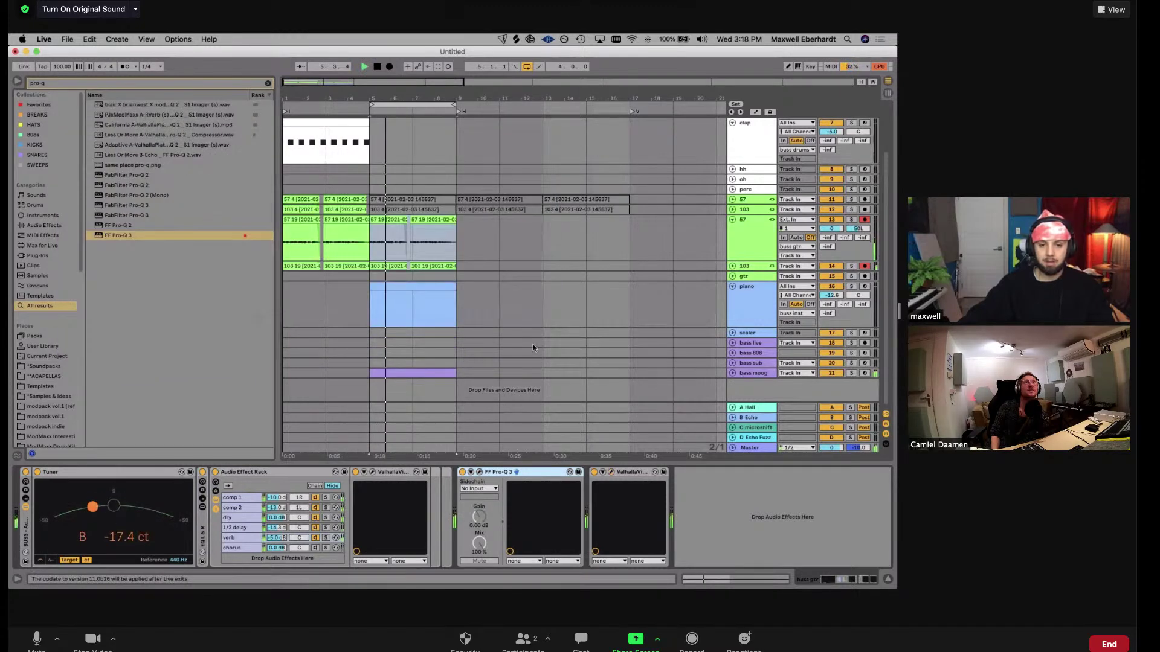
Lower the Pro-Q 3 high cut to about 1.5 kHz with a 48 dB/oct slope
{"action": "left_click", "coordinate": [479, 472]}
{"action": "left_click_drag", "start_coordinate": [415, 244], "coordinate": [349, 250]}
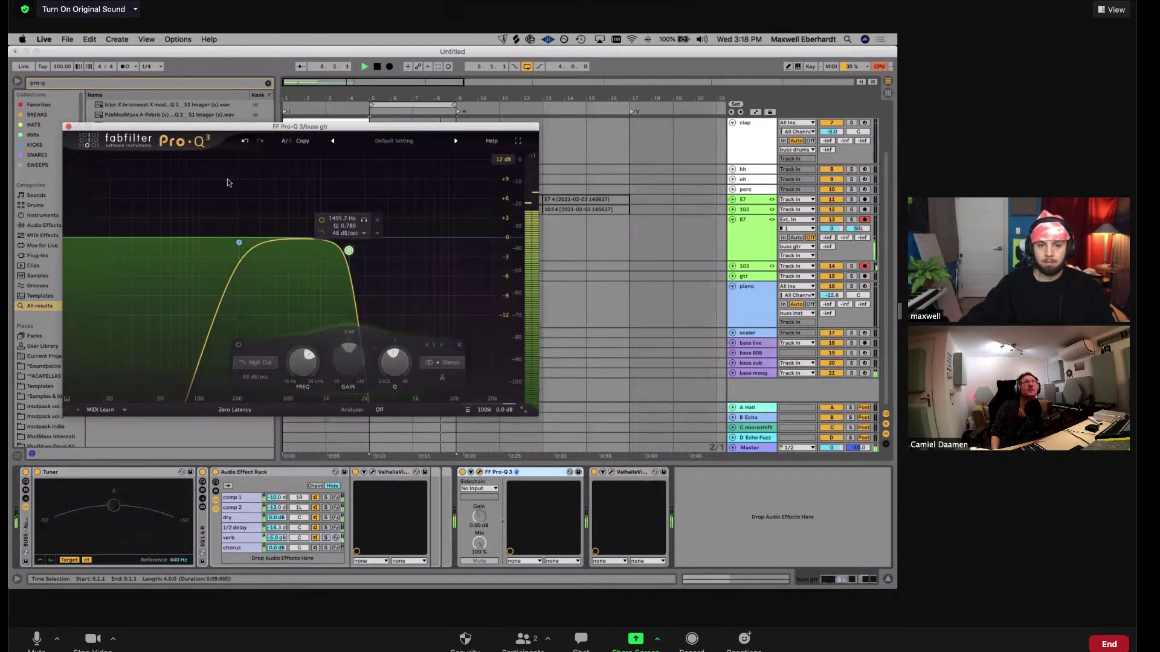
{"action": "left_click", "coordinate": [68, 126]}
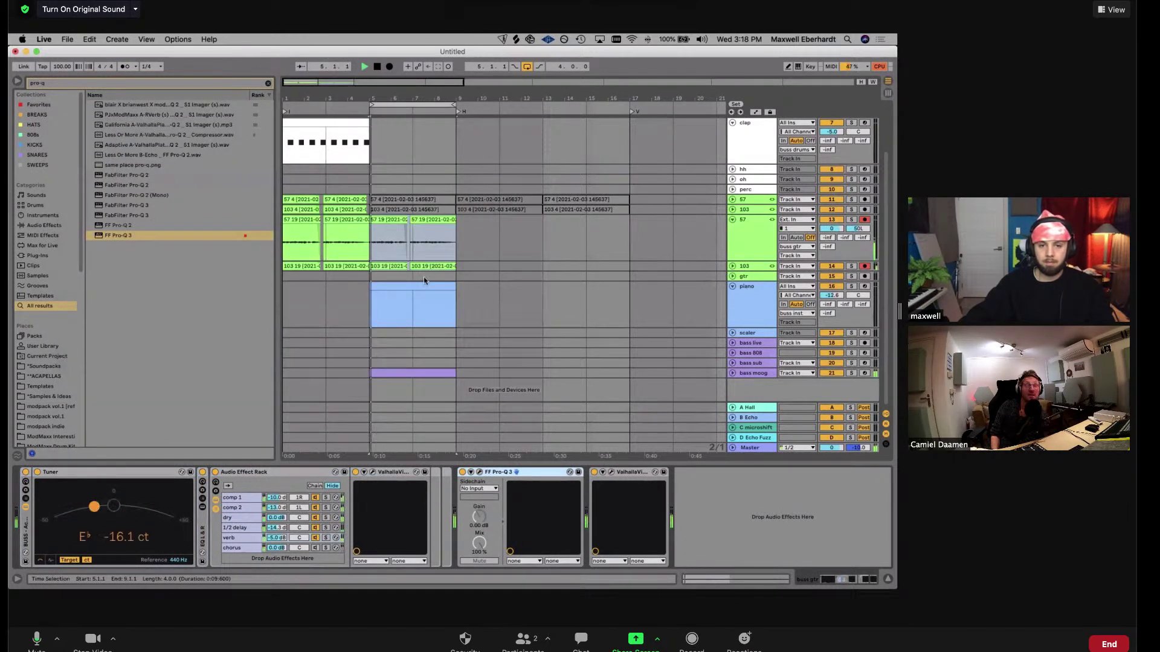
Move the loop region to bars 1–5 and play the first section with the clap pattern
{"action": "key", "text": "space"}
{"action": "left_click_drag", "start_coordinate": [386, 104], "coordinate": [231, 116]}
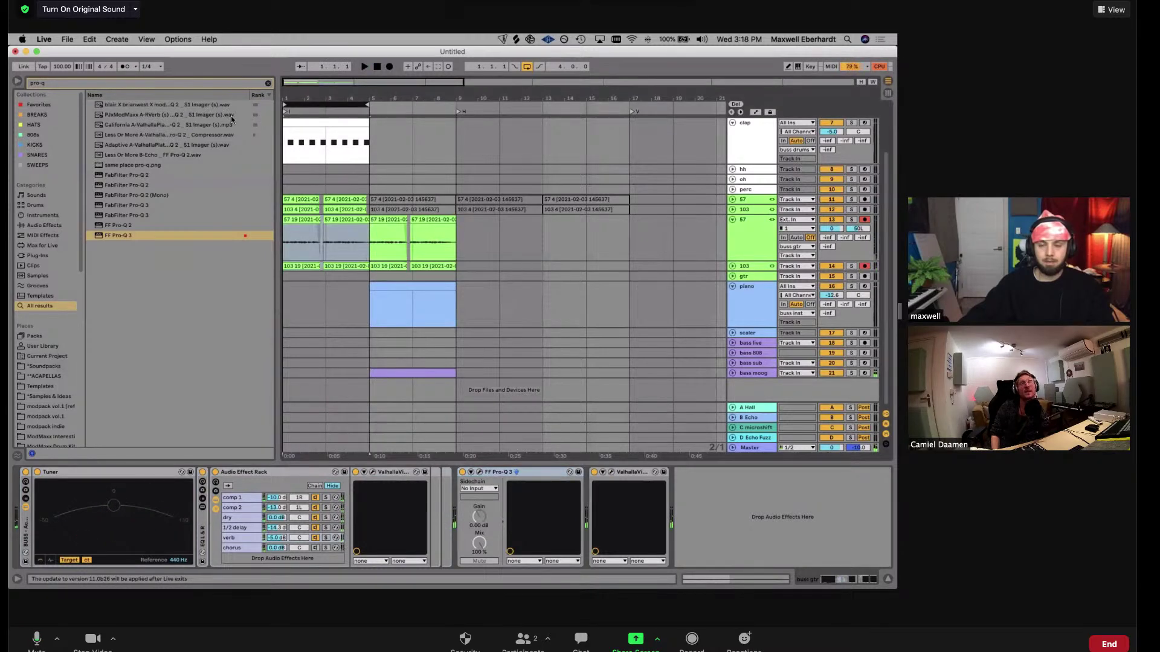
{"action": "scroll", "coordinate": [400, 180], "scroll_direction": "up", "scroll_amount": 3}
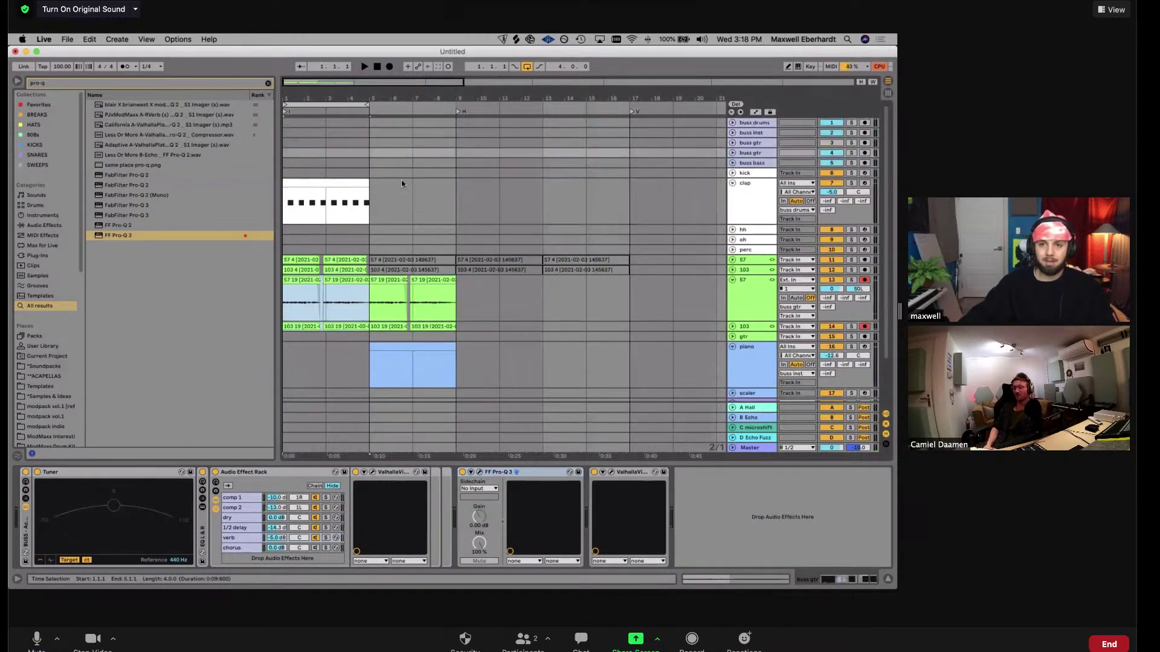
{"action": "key", "text": "space"}
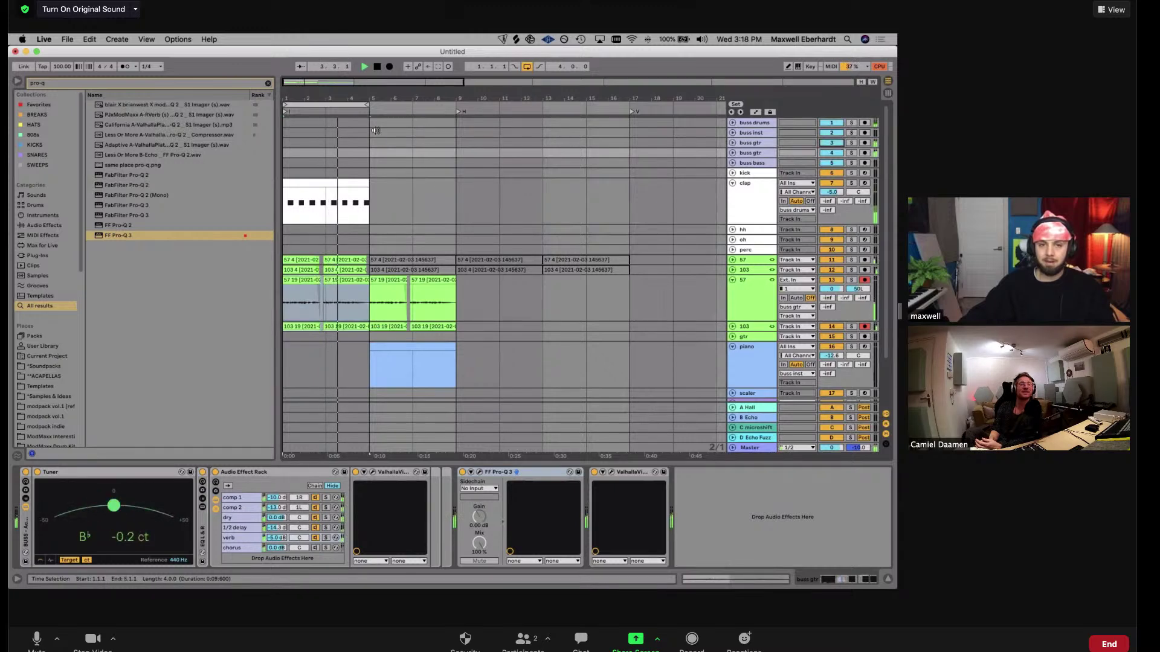
{"action": "scroll", "coordinate": [411, 329], "scroll_direction": "down", "scroll_amount": 3}
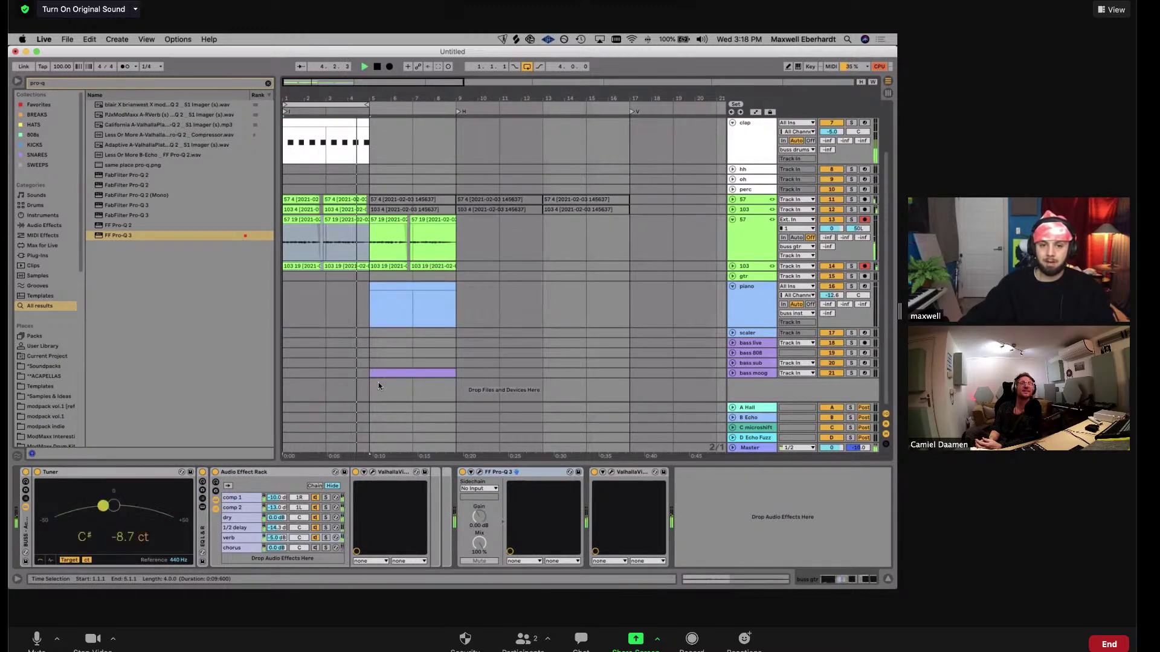
Move the whole second section, with guitar, piano and bass moog clips, from bar 5 to bar 9
{"action": "left_click_drag", "start_coordinate": [372, 365], "coordinate": [411, 339]}
{"action": "left_click_drag", "start_coordinate": [458, 214], "coordinate": [628, 91]}
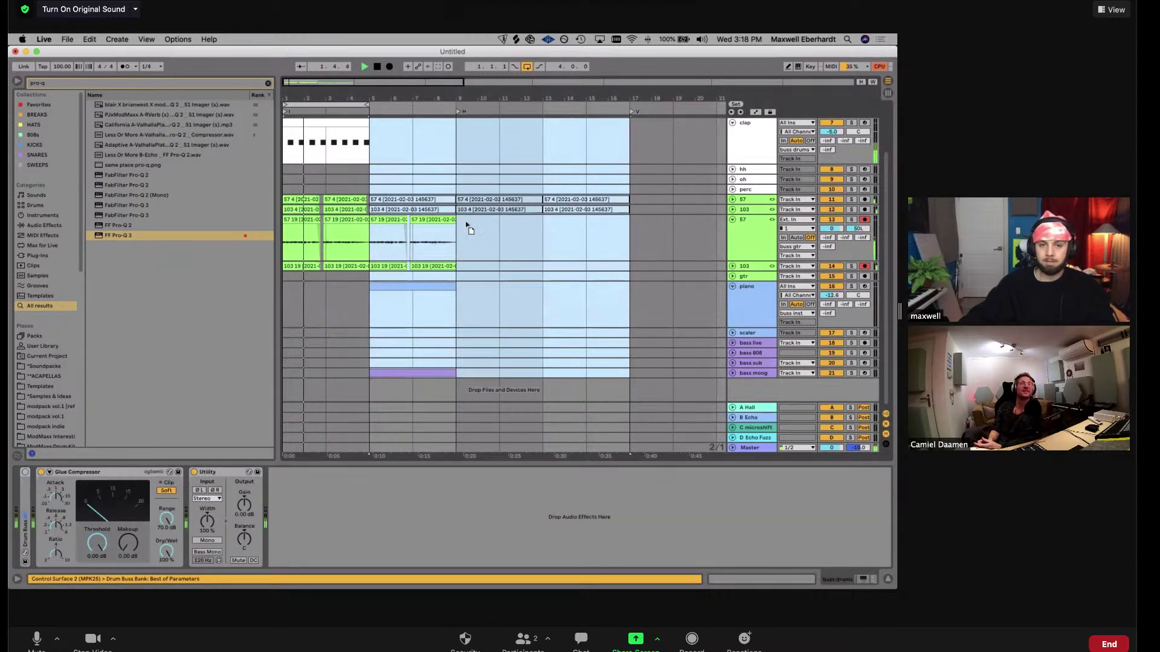
{"action": "left_click_drag", "start_coordinate": [466, 224], "coordinate": [469, 226]}
Duplicate the guitar loop and clap clips from bars 1–5 into bars 5–9, and set the loop region to bars 9–13
{"action": "left_click", "coordinate": [355, 265]}
{"action": "scroll", "coordinate": [355, 263], "scroll_direction": "up", "scroll_amount": 3}
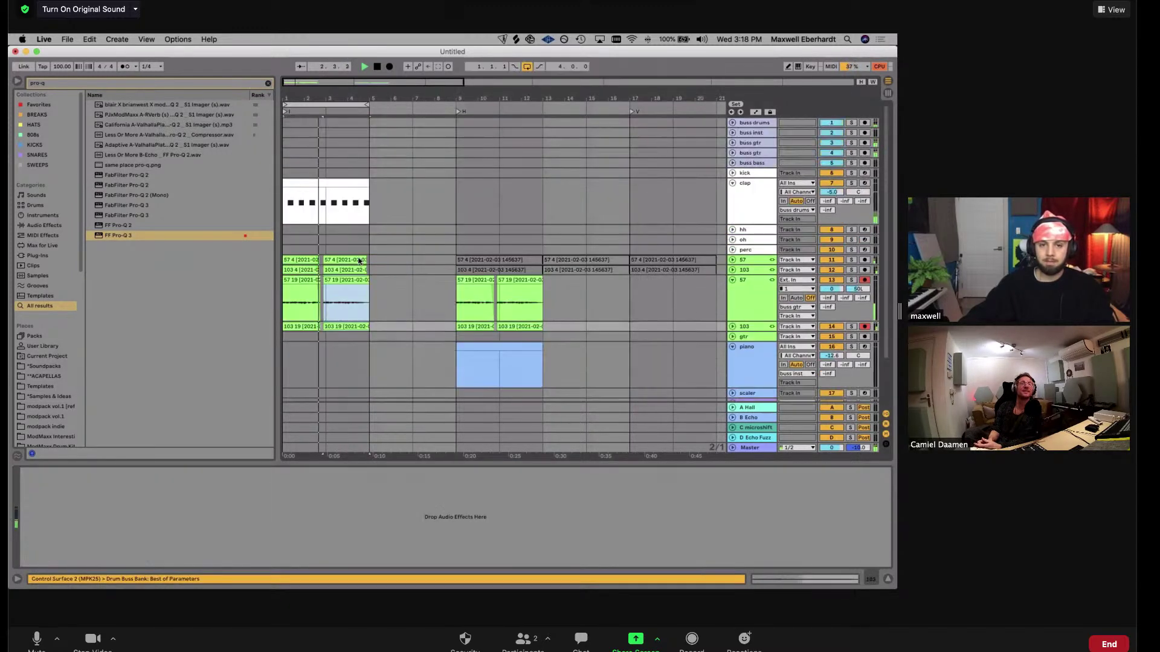
{"action": "left_click", "coordinate": [339, 185]}
{"action": "key", "text": "ctrl+d"}
{"action": "left_click_drag", "start_coordinate": [459, 107], "coordinate": [546, 106]}
{"action": "left_click", "coordinate": [417, 193]}
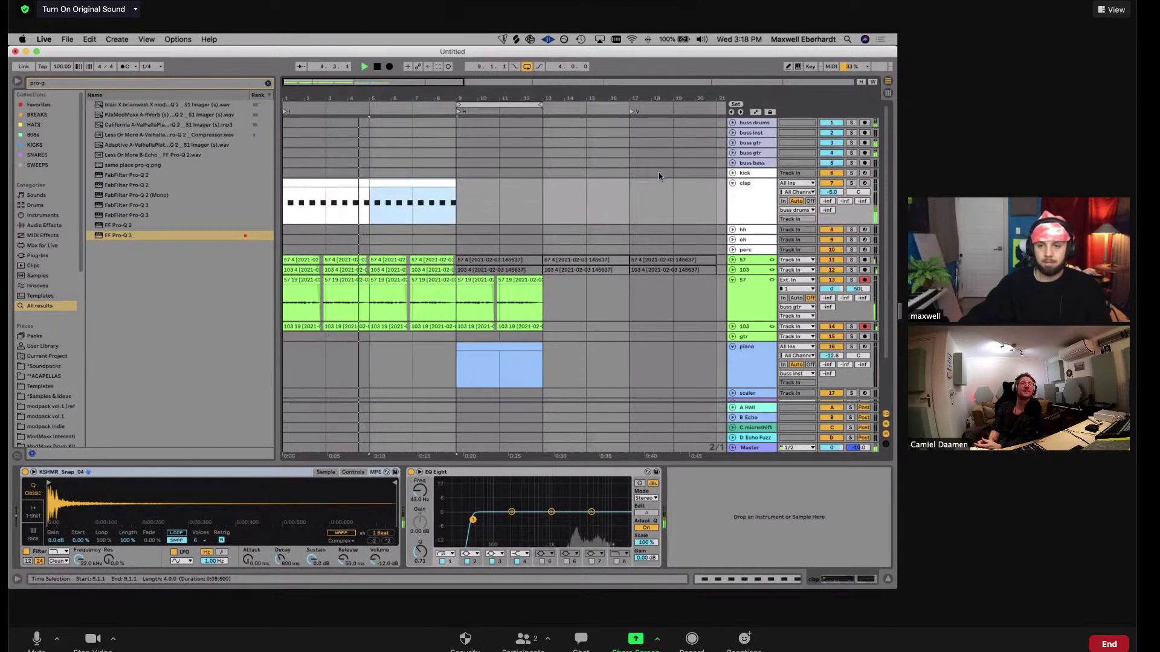
Create a two-bar MIDI clip on the hh track at bar 9 with C3 sixteenth notes at 1.1.1 and 1.1.3
{"action": "left_click", "coordinate": [640, 233]}
{"action": "double_click", "coordinate": [468, 229]}
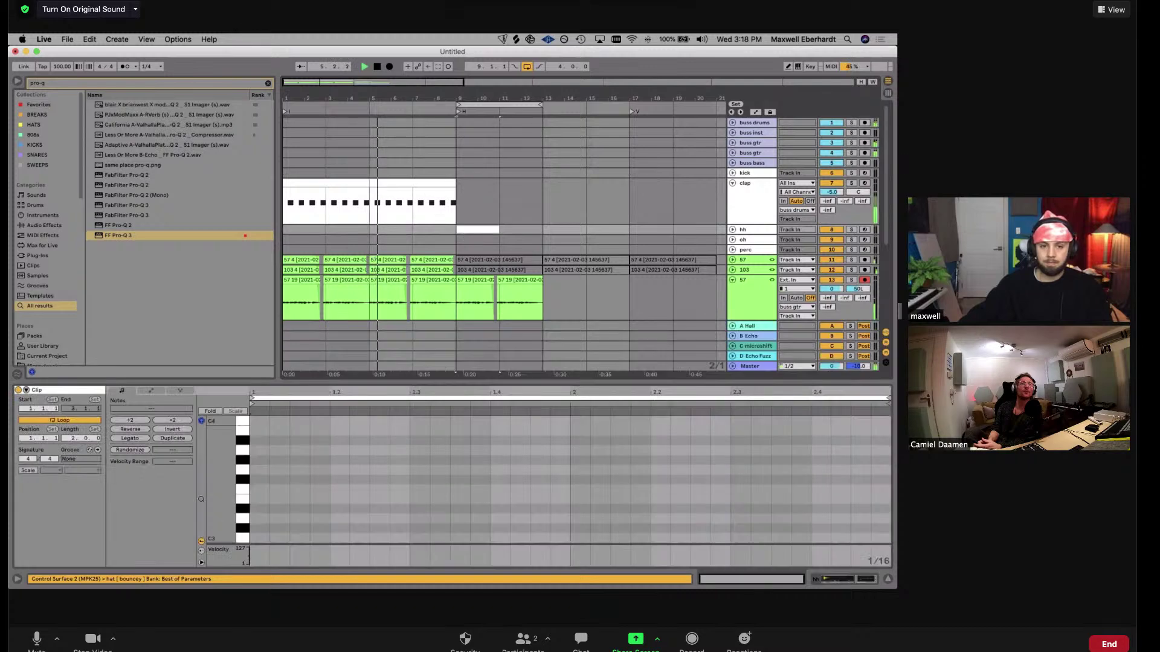
{"action": "double_click", "coordinate": [258, 537]}
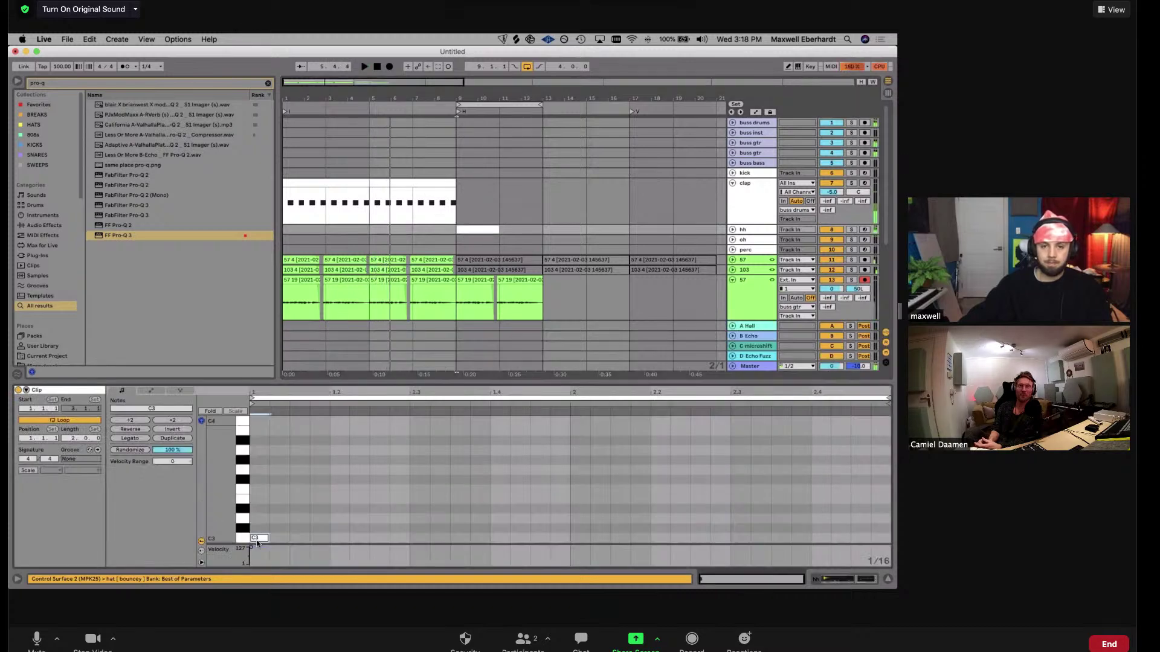
{"action": "double_click", "coordinate": [300, 537]}
{"action": "left_click_drag", "start_coordinate": [318, 519], "coordinate": [260, 543]}
{"action": "key", "text": "super+d"}
{"action": "key", "text": "super+d"}
{"action": "key", "text": "super+d"}
{"action": "key", "text": "super+d"}
{"action": "key", "text": "super+z"}
{"action": "key", "text": "super+z"}
{"action": "key", "text": "super+z"}
{"action": "key", "text": "super+z"}
Duplicate the two selected hi-hat notes repeatedly until eighth-note hits fill the two-bar clip
{"action": "left_click_drag", "start_coordinate": [327, 505], "coordinate": [201, 572]}
{"action": "key", "text": "super+d"}
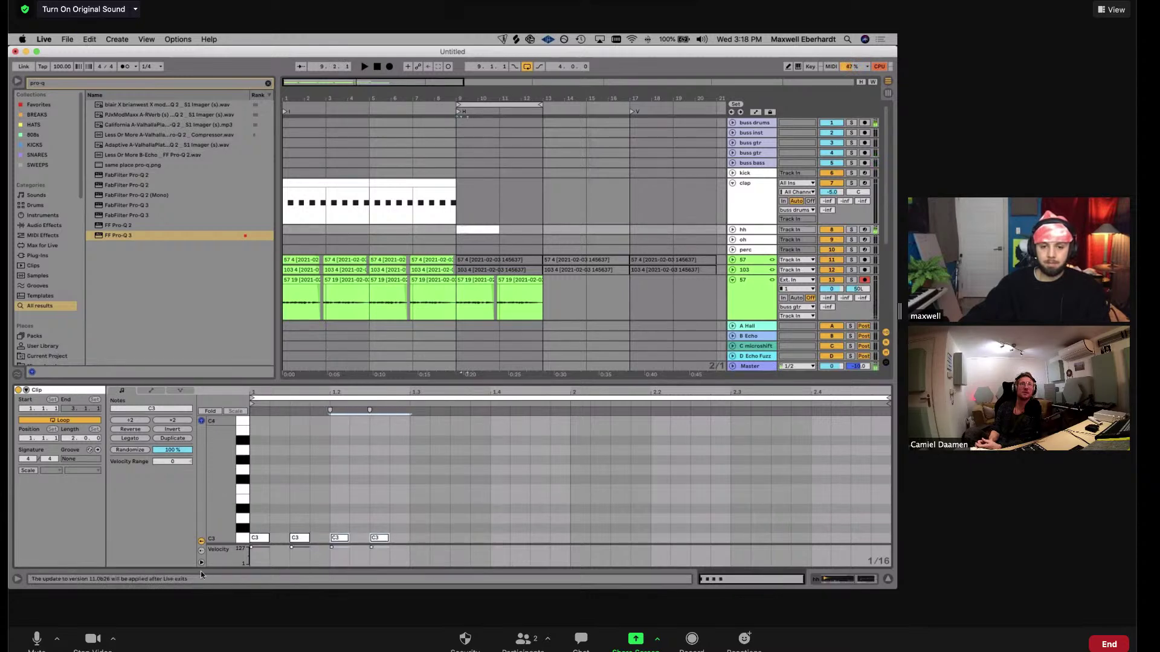
{"action": "key", "text": "super+d"}
{"action": "key", "text": "super+d"}
{"action": "key", "text": "super+d"}
{"action": "key", "text": "super+d"}
{"action": "key", "text": "super+d"}
{"action": "key", "text": "super+d"}
Duplicate the hi-hat clip into bars 11–13 and unfold the hh track
{"action": "left_click", "coordinate": [482, 228]}
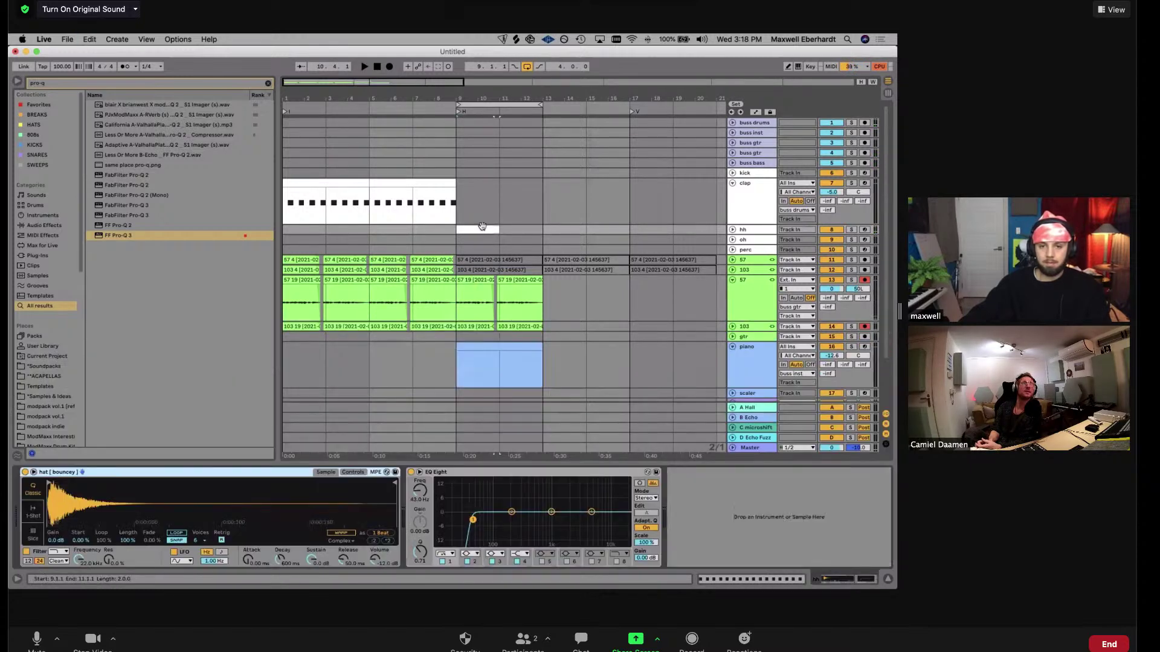
{"action": "left_click", "coordinate": [482, 227]}
{"action": "key", "text": "Right"}
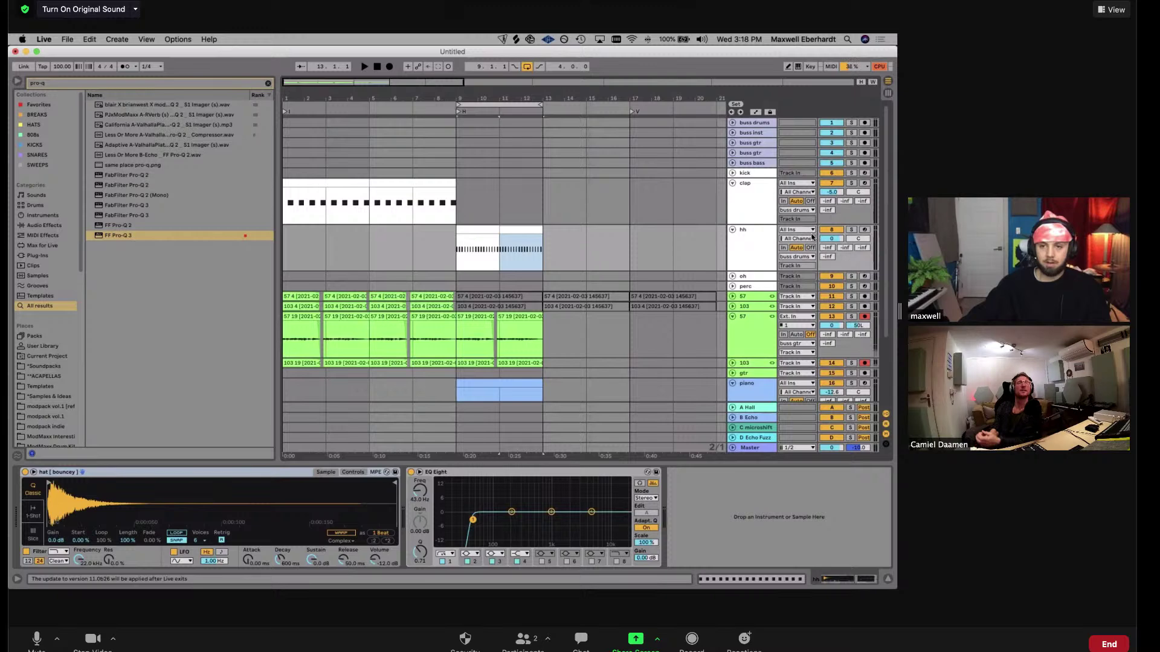
Create a two-bar MIDI clip on the kick track at bar 9 with C3 notes at 1.1.1 and 1.1.2, and start playback
{"action": "left_click", "coordinate": [760, 174]}
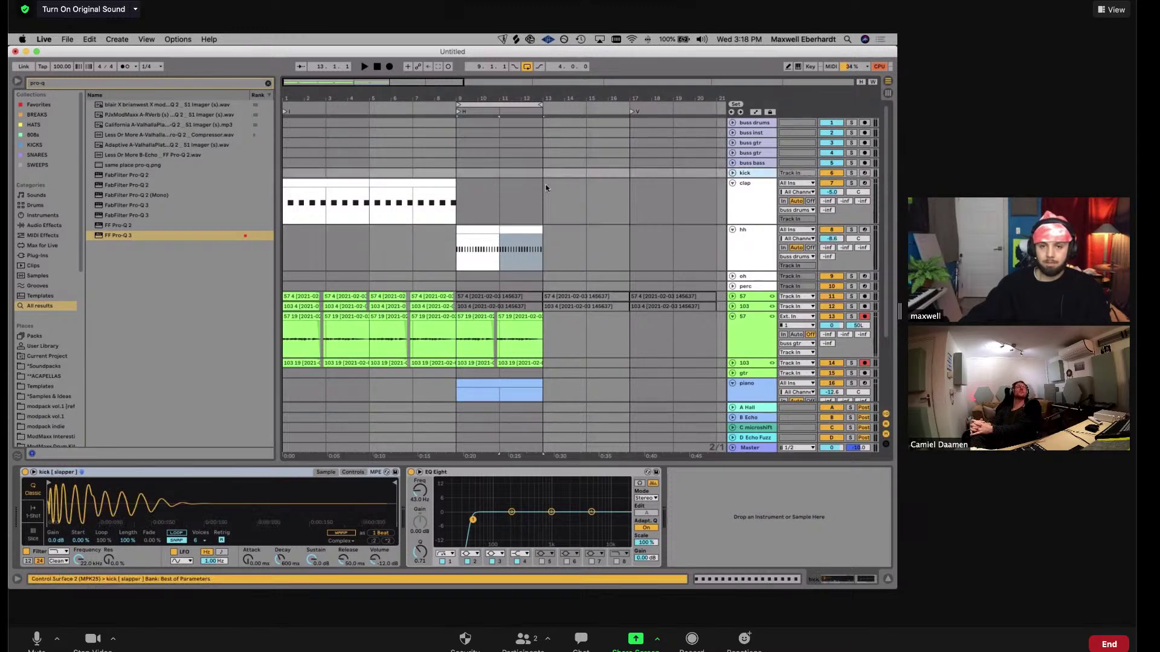
{"action": "key", "text": "super+shift+m"}
{"action": "key", "text": "space"}
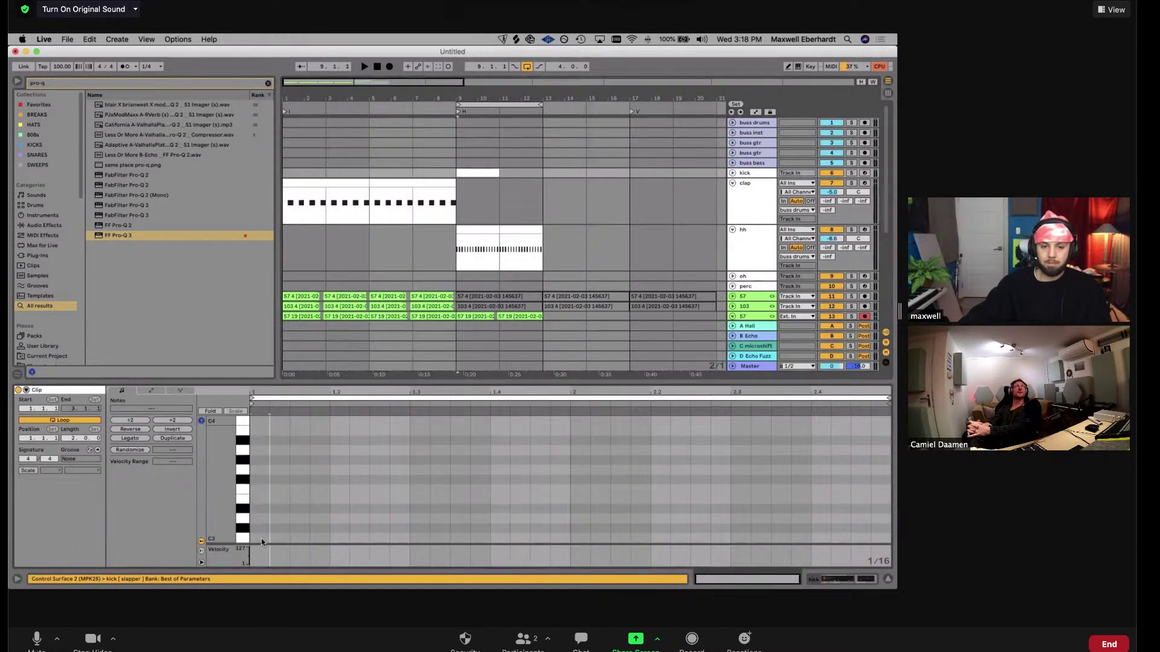
{"action": "double_click", "coordinate": [260, 538]}
{"action": "double_click", "coordinate": [276, 538]}
{"action": "left_click", "coordinate": [286, 531]}
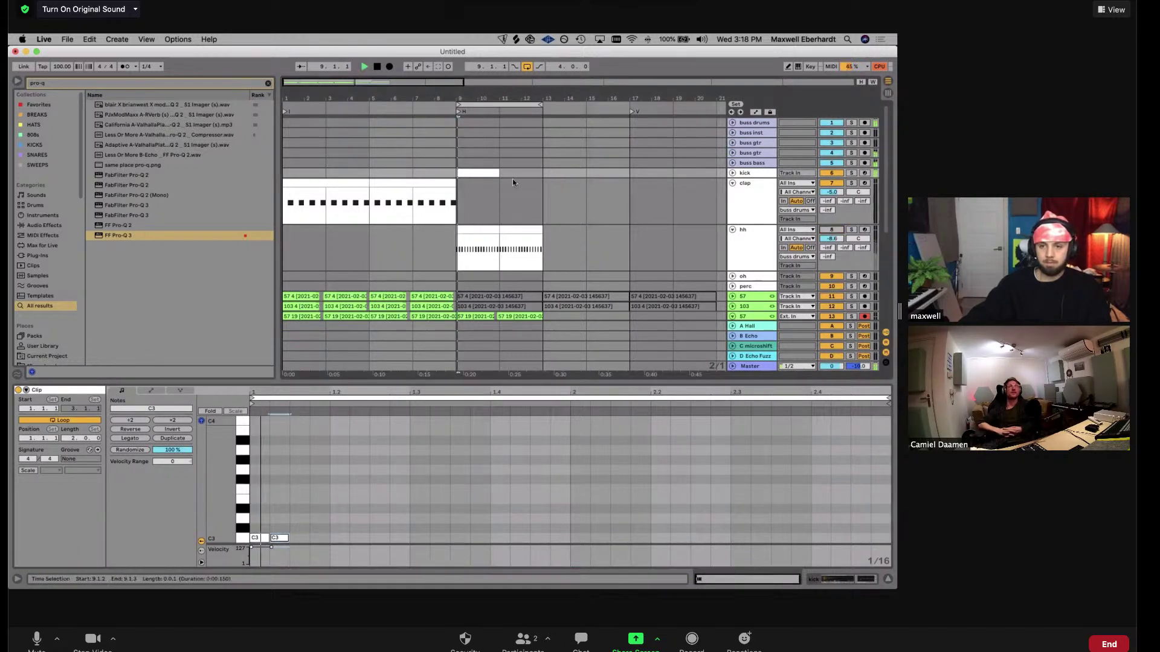
Draw further C3 kick notes at 1.2.3, 1.4.3, 2.1.1, 2.1.4 and 2.2.3
{"action": "key", "text": "b"}
{"action": "left_click", "coordinate": [380, 538]}
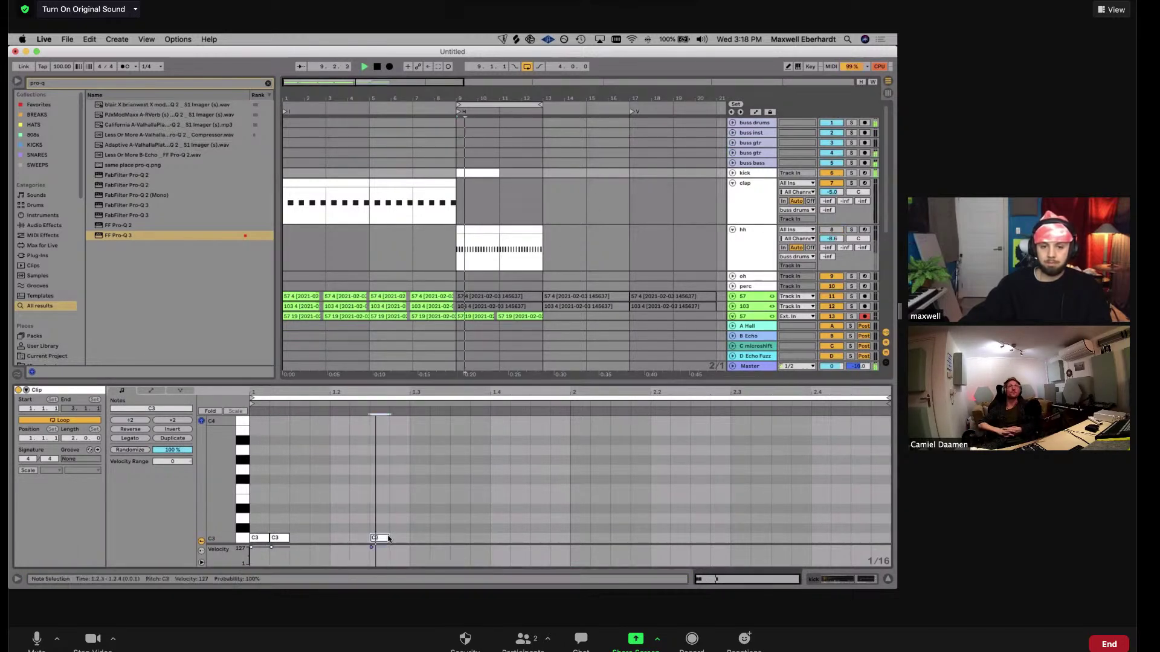
{"action": "left_click", "coordinate": [550, 537]}
{"action": "left_click", "coordinate": [581, 537]}
{"action": "left_click", "coordinate": [621, 537]}
{"action": "left_click", "coordinate": [722, 538]}
{"action": "left_click_drag", "start_coordinate": [727, 537], "coordinate": [707, 538]}
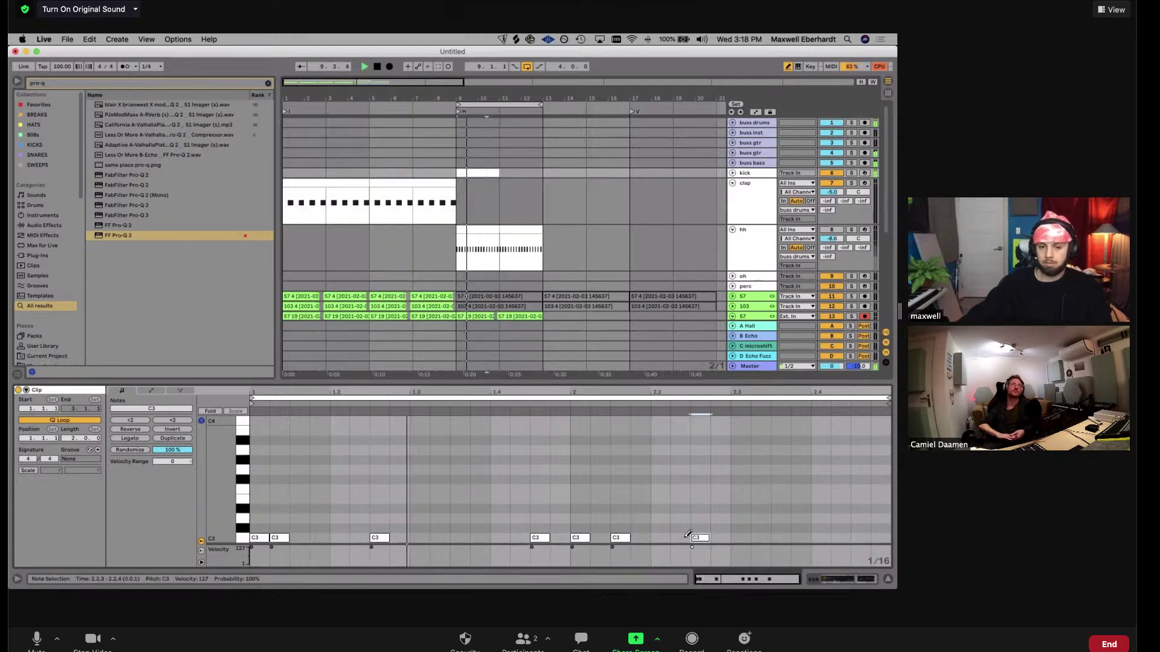
{"action": "left_click_drag", "start_coordinate": [619, 538], "coordinate": [634, 537]}
Add a soft C3 kick note at 2.4.4 with a velocity of 49 and replay the section
{"action": "left_click", "coordinate": [873, 530]}
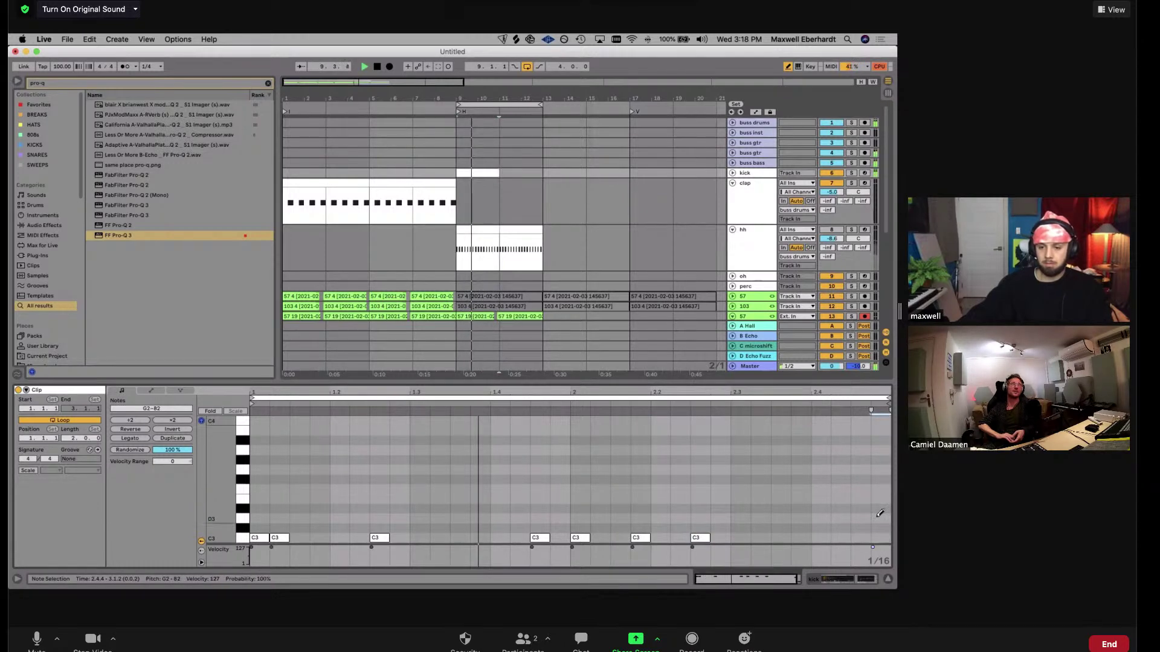
{"action": "scroll", "coordinate": [880, 514], "scroll_direction": "down", "scroll_amount": 3}
{"action": "key", "text": "super+z"}
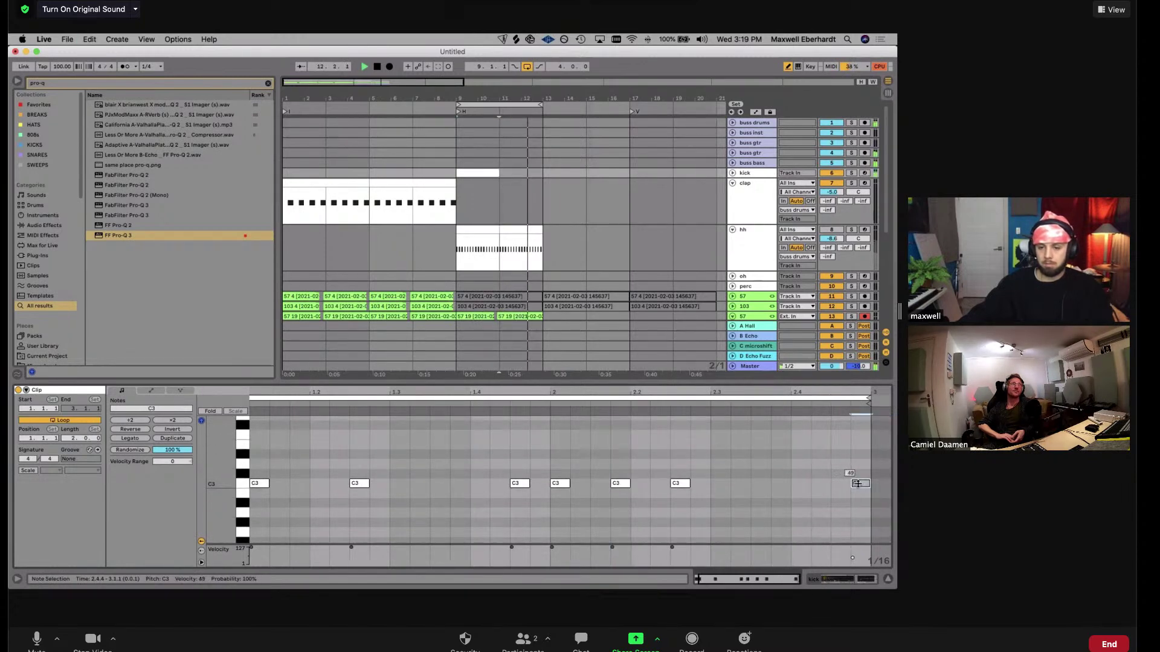
{"action": "key", "text": "space"}
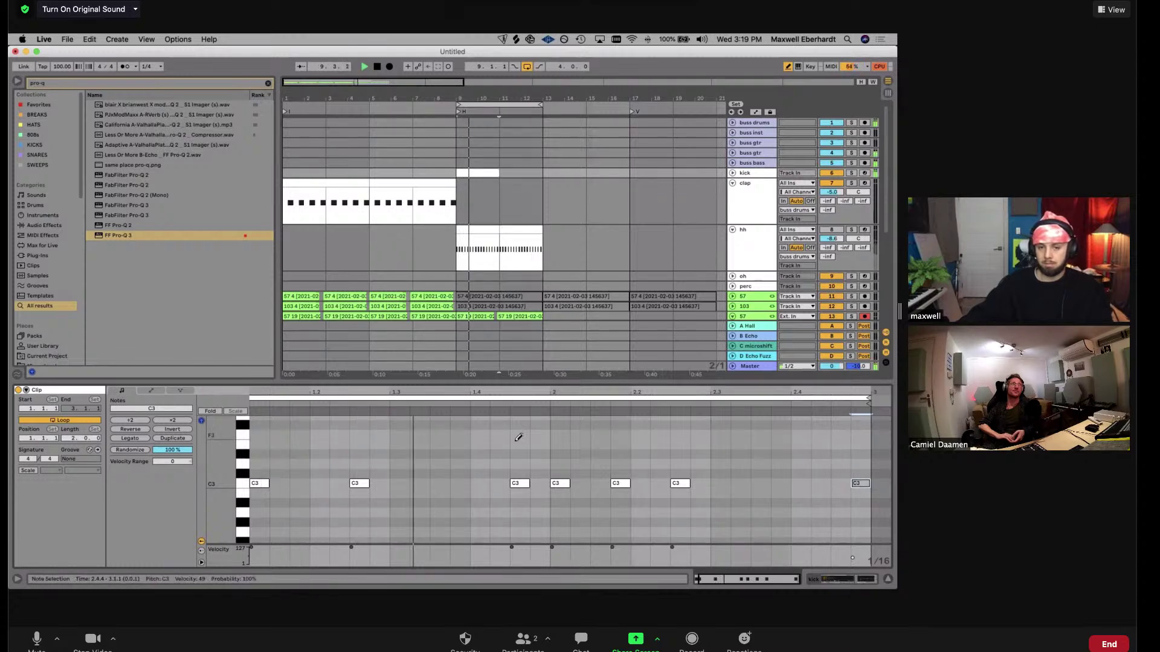
Replace the kick note at 1.4.3 with a velocity 49 note at 1.4.4, and duplicate the kick clip into bars 11–13
{"action": "left_click", "coordinate": [519, 483]}
{"action": "left_click", "coordinate": [539, 483]}
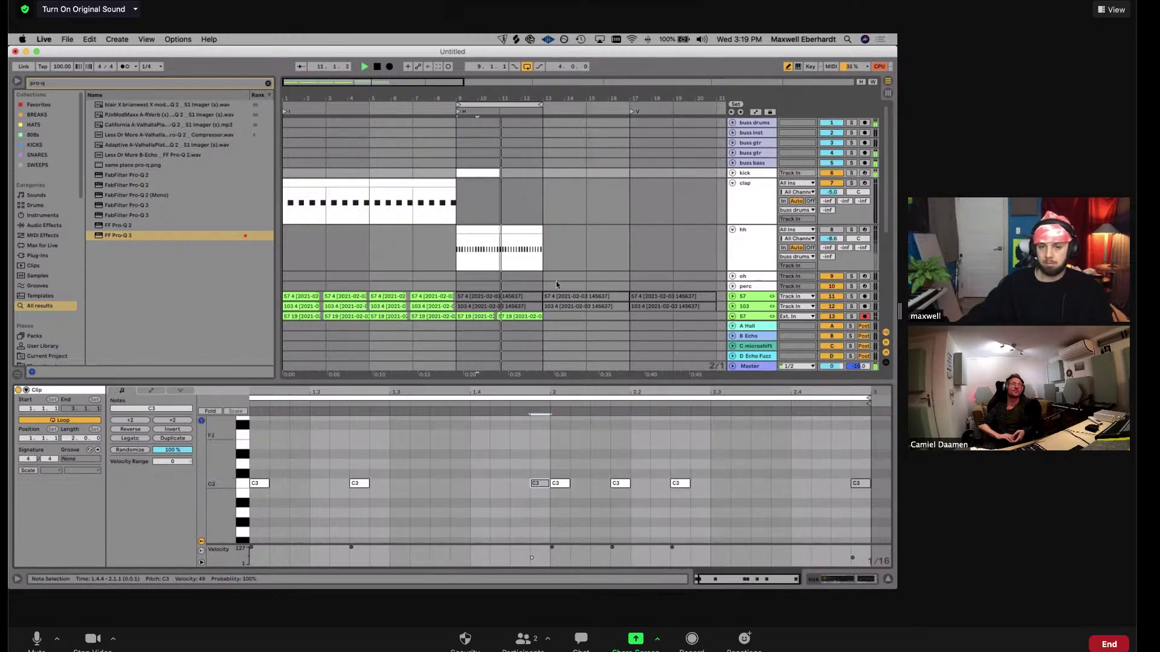
{"action": "left_click", "coordinate": [478, 173]}
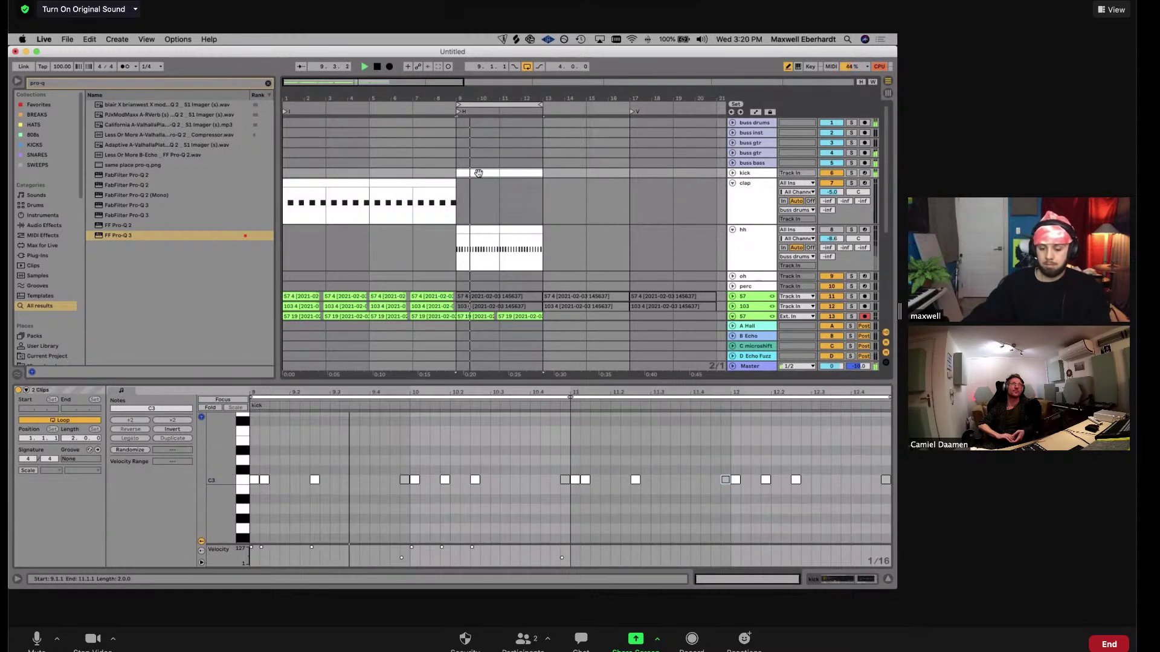
Consolidate the two hi-hat clips into one four-bar clip over bars 9–13 and lower the hh track volume to -13.3 dB
{"action": "left_click", "coordinate": [731, 220]}
{"action": "scroll", "coordinate": [716, 237], "scroll_direction": "down", "scroll_amount": 3}
{"action": "left_click", "coordinate": [523, 189]}
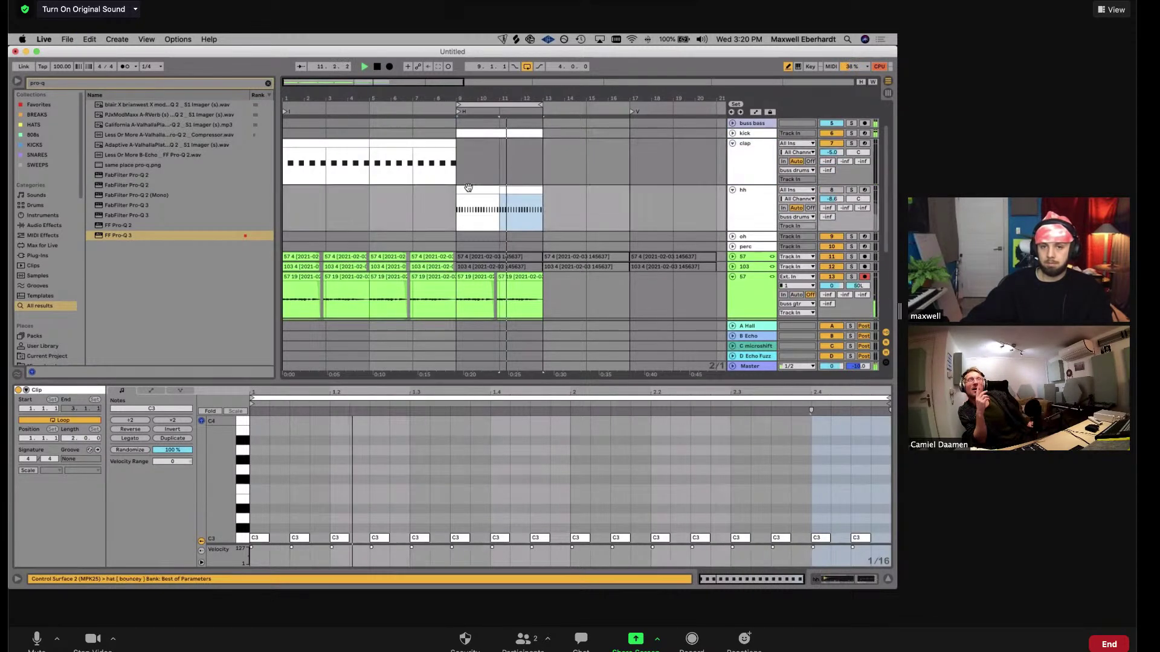
{"action": "left_click", "coordinate": [468, 188]}
{"action": "left_click_drag", "start_coordinate": [838, 192], "coordinate": [838, 209]}
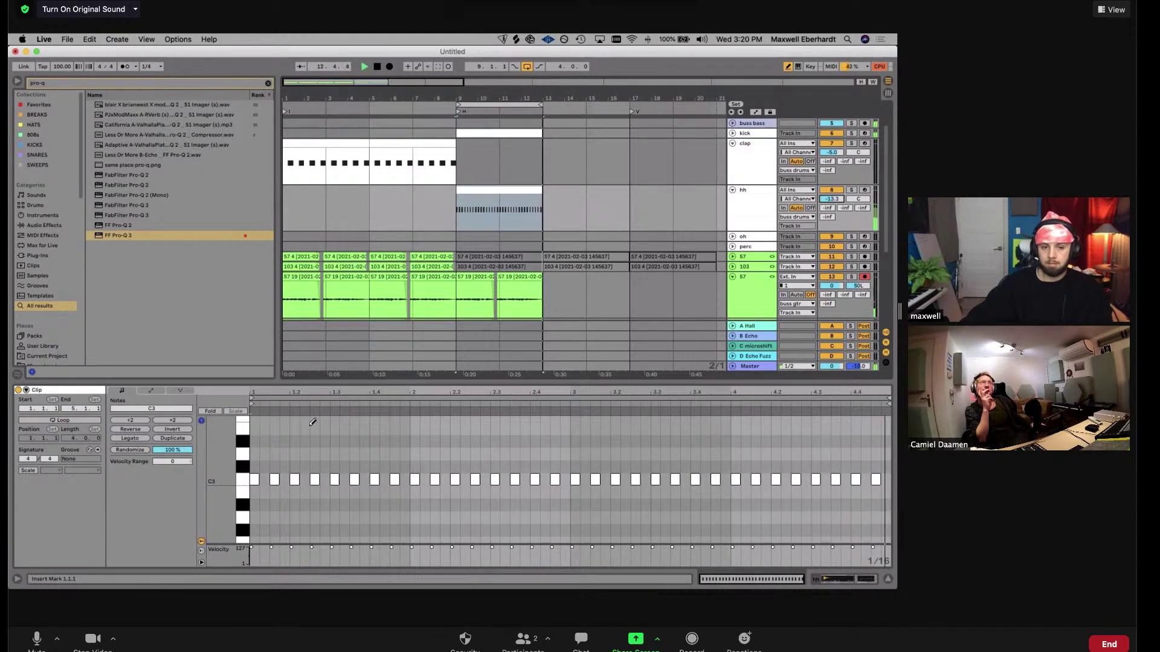
Audition closed hats from the modpack vol.1 folder, trying hat [ millions ].wav, and load hat [ fav ].wav as the hh sample
{"action": "left_click", "coordinate": [268, 84]}
{"action": "left_click", "coordinate": [47, 127]}
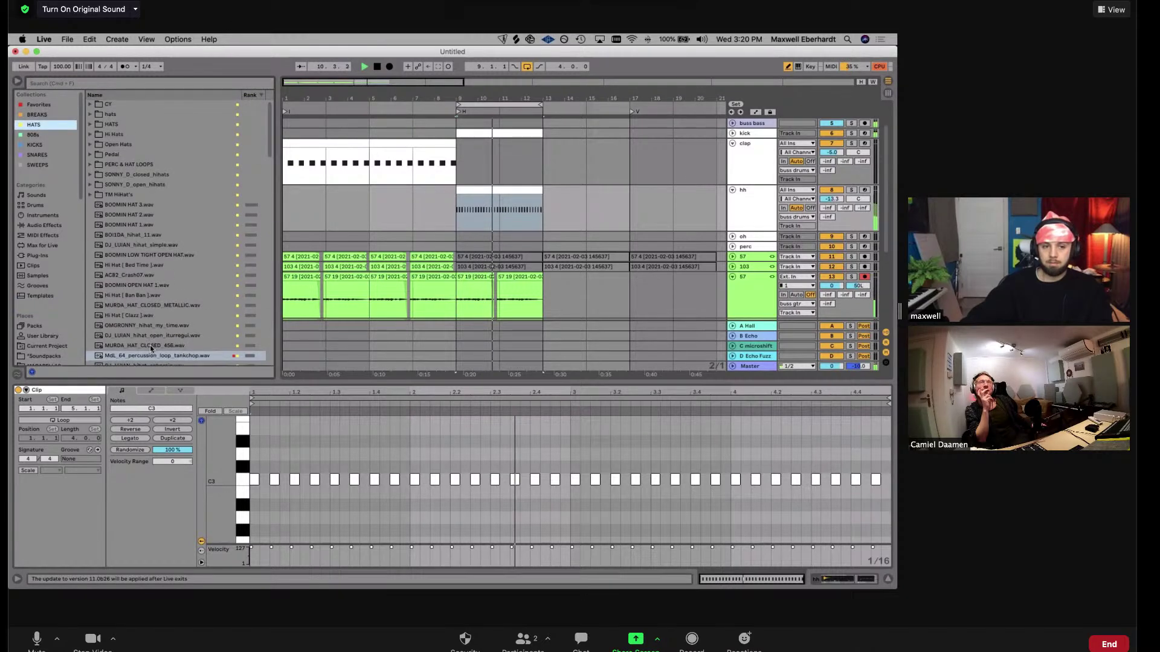
{"action": "scroll", "coordinate": [53, 353], "scroll_direction": "down", "scroll_amount": 1}
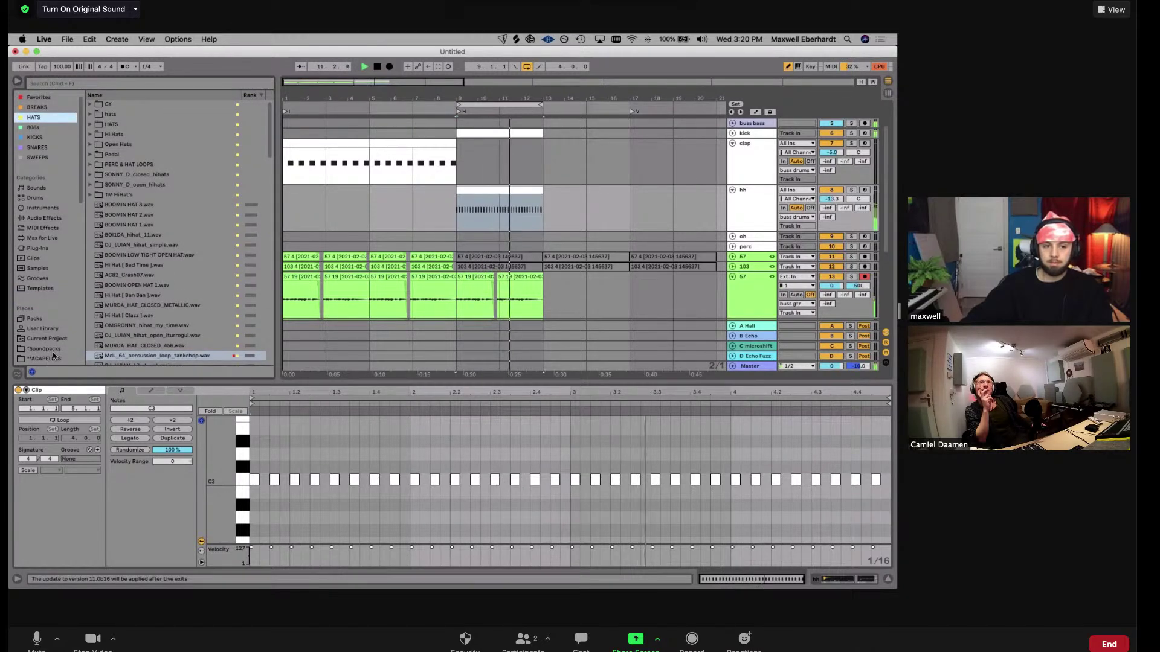
{"action": "scroll", "coordinate": [52, 353], "scroll_direction": "down", "scroll_amount": 5}
{"action": "left_click", "coordinate": [49, 338]}
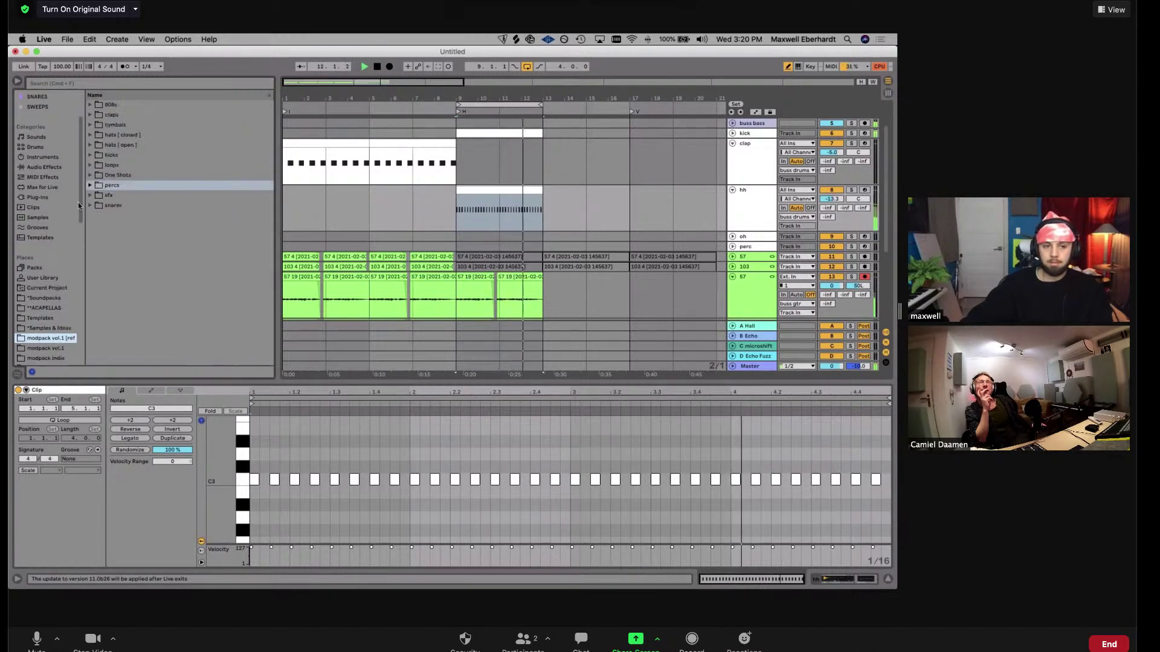
{"action": "double_click", "coordinate": [121, 135]}
{"action": "left_click", "coordinate": [145, 256]}
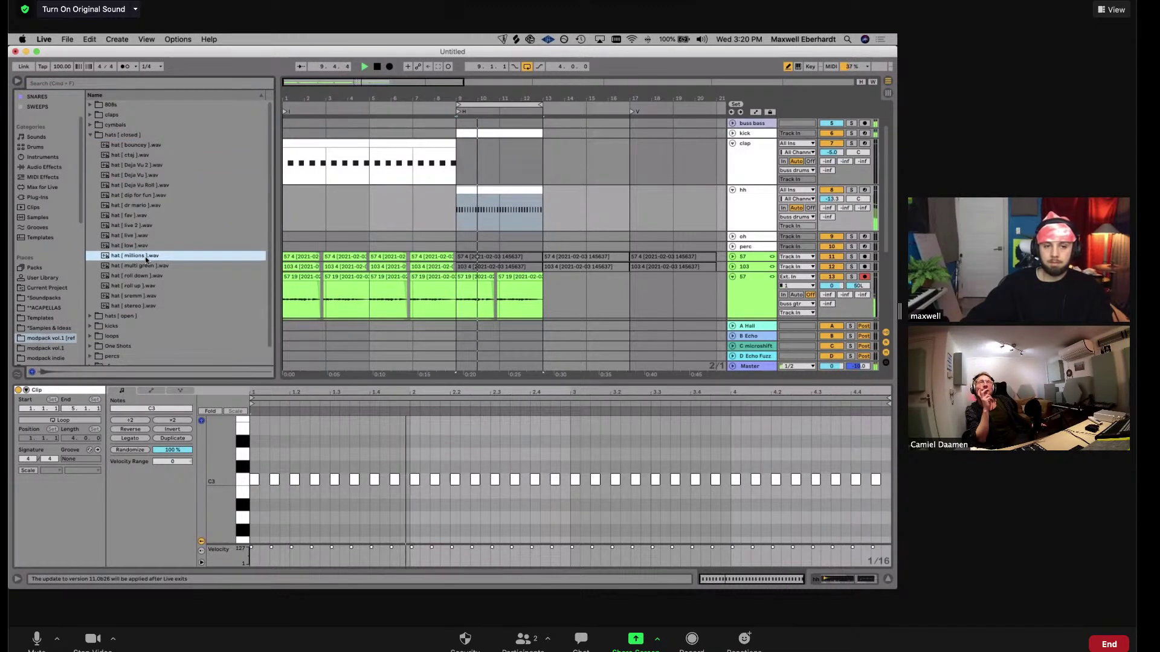
{"action": "double_click", "coordinate": [146, 260]}
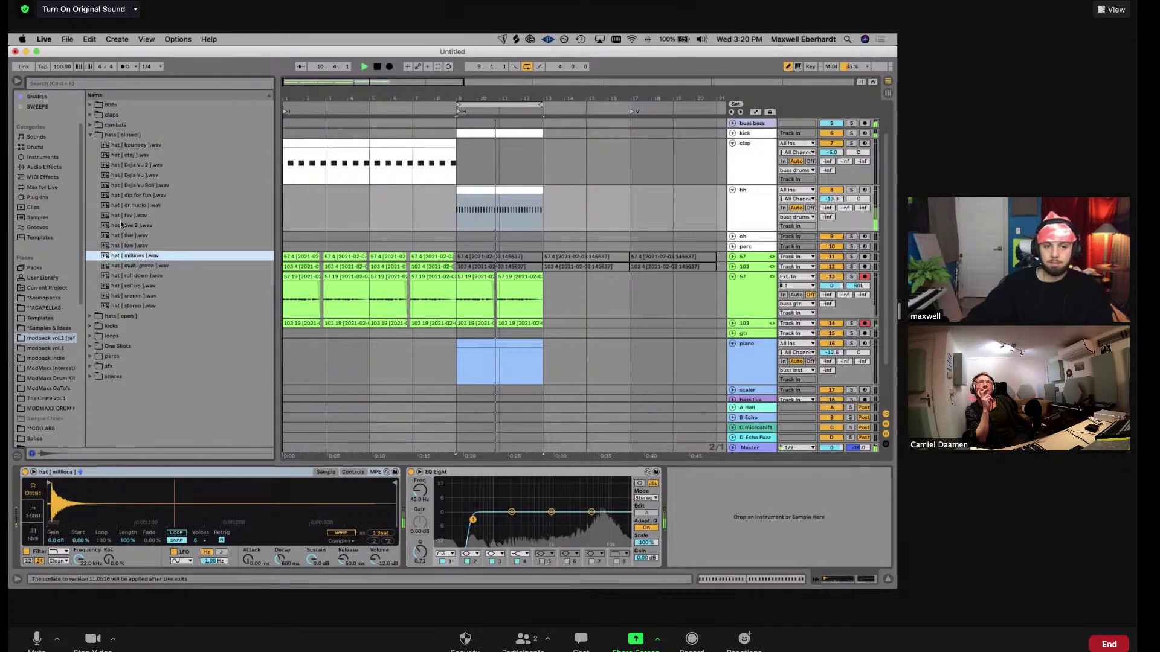
{"action": "left_click_drag", "start_coordinate": [128, 216], "coordinate": [199, 507]}
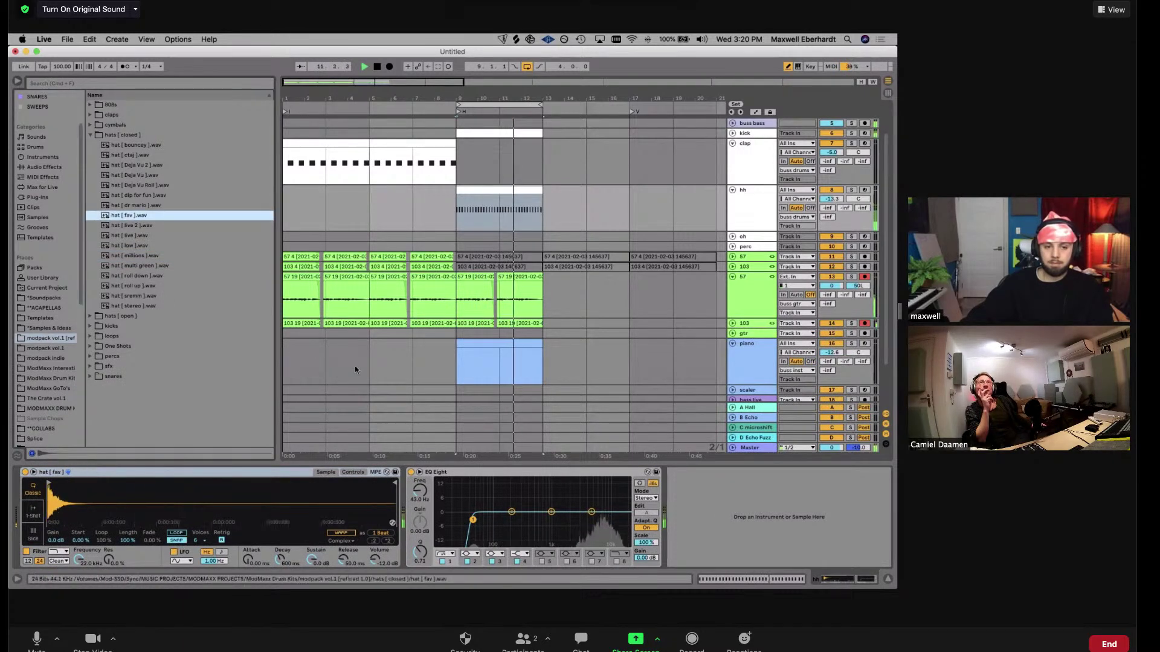
Lower the hat sampler's sustain, shorten its decay to about 206 ms, and turn down the hh track
{"action": "left_click_drag", "start_coordinate": [312, 560], "coordinate": [280, 575]}
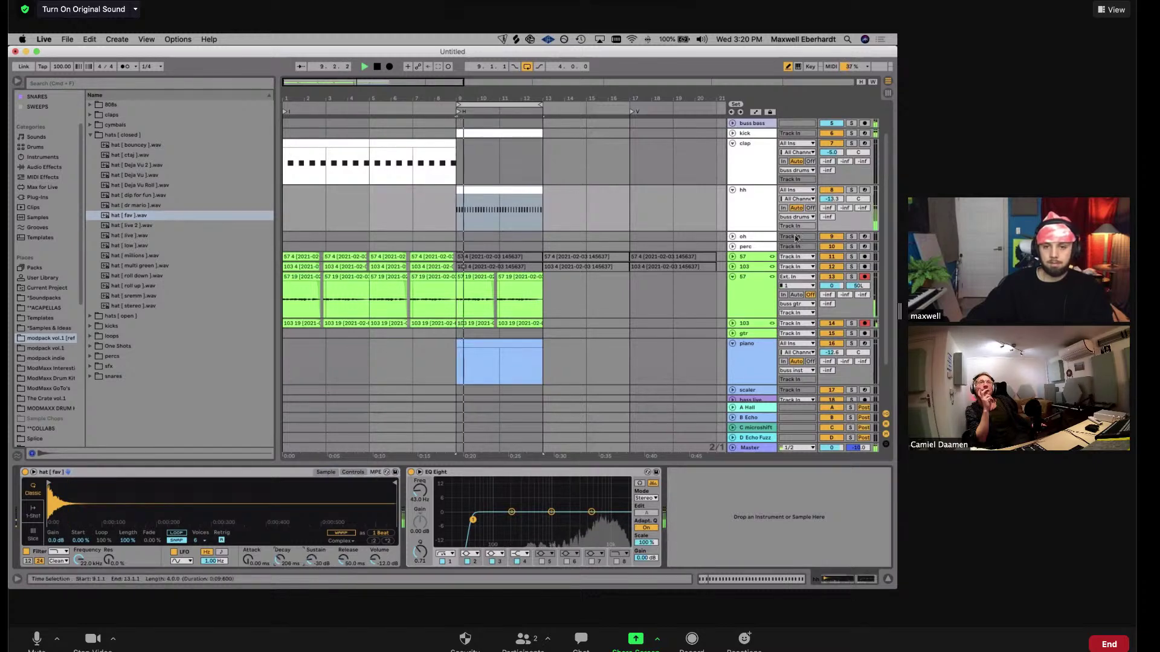
{"action": "left_click_drag", "start_coordinate": [832, 198], "coordinate": [837, 202]}
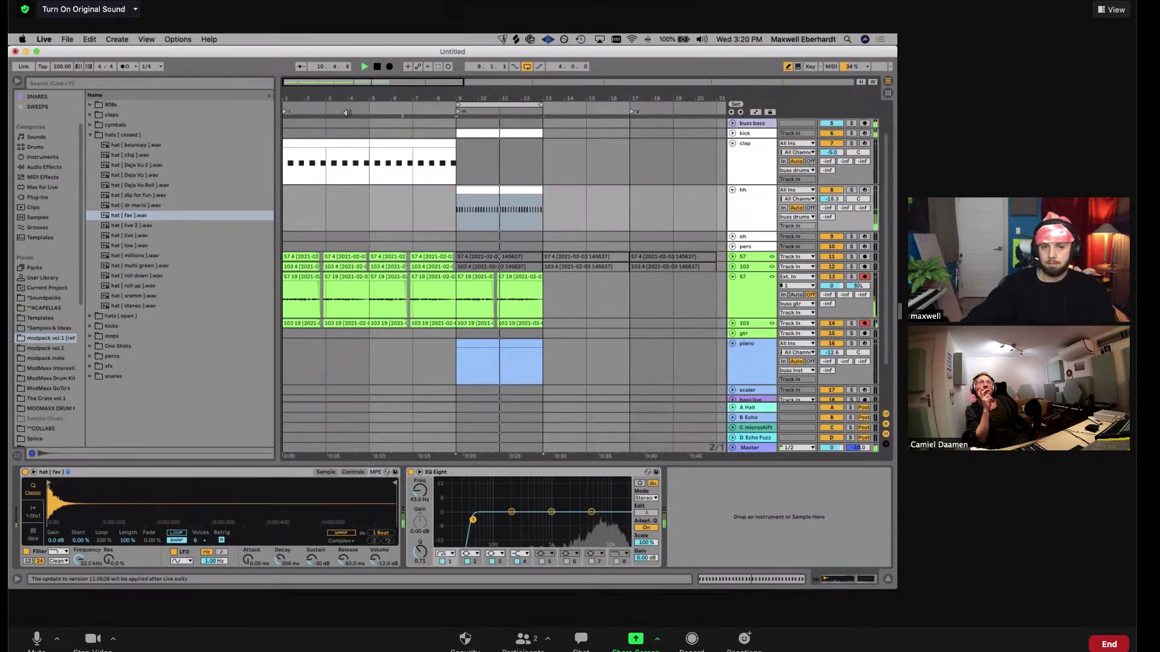
Play the transition into the second section, unfold the bass moog track and raise its volume
{"action": "scroll", "coordinate": [744, 220], "scroll_direction": "up", "scroll_amount": 2}
{"action": "scroll", "coordinate": [745, 219], "scroll_direction": "down", "scroll_amount": 5}
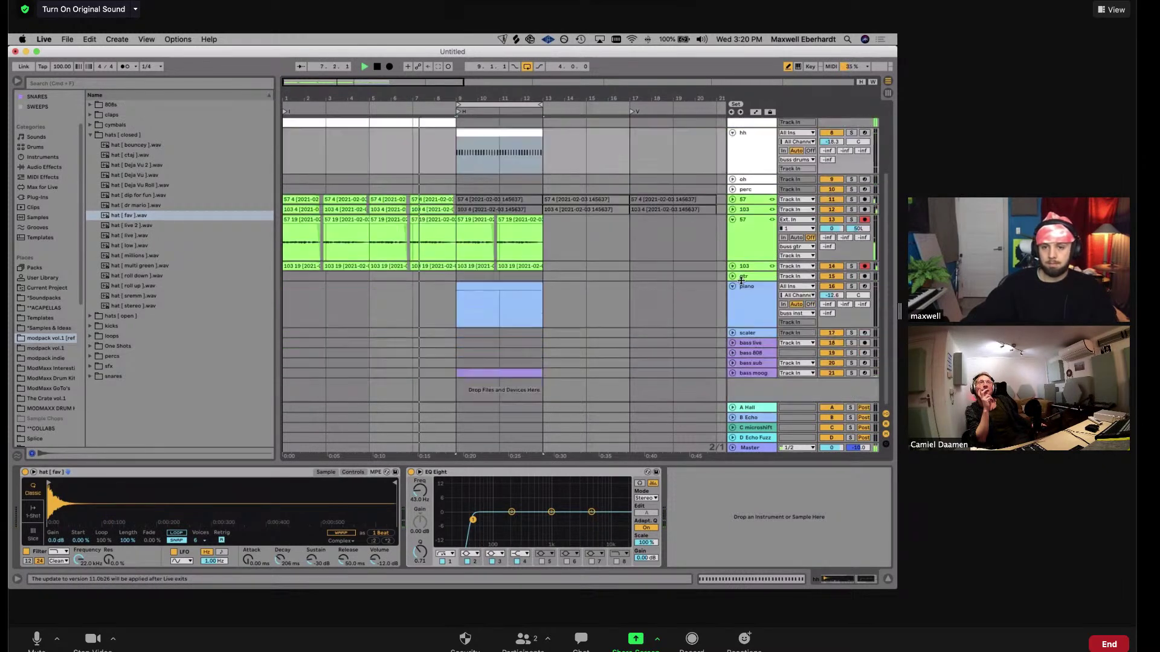
{"action": "left_click_drag", "start_coordinate": [832, 383], "coordinate": [831, 378]}
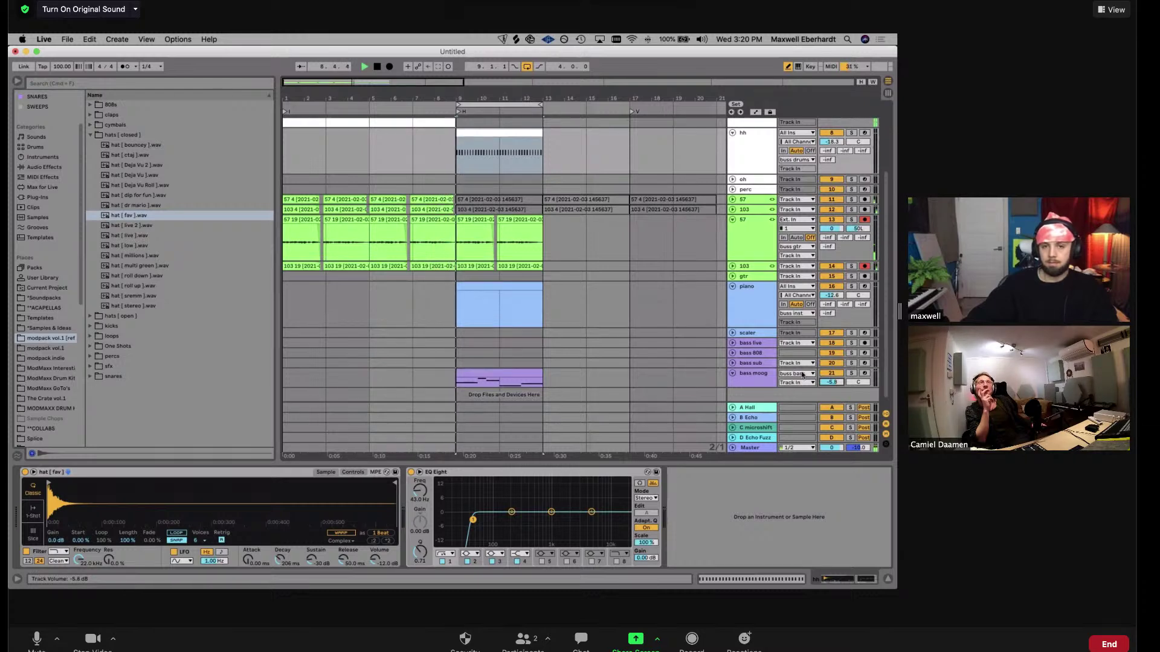
{"action": "scroll", "coordinate": [641, 278], "scroll_direction": "up", "scroll_amount": 4}
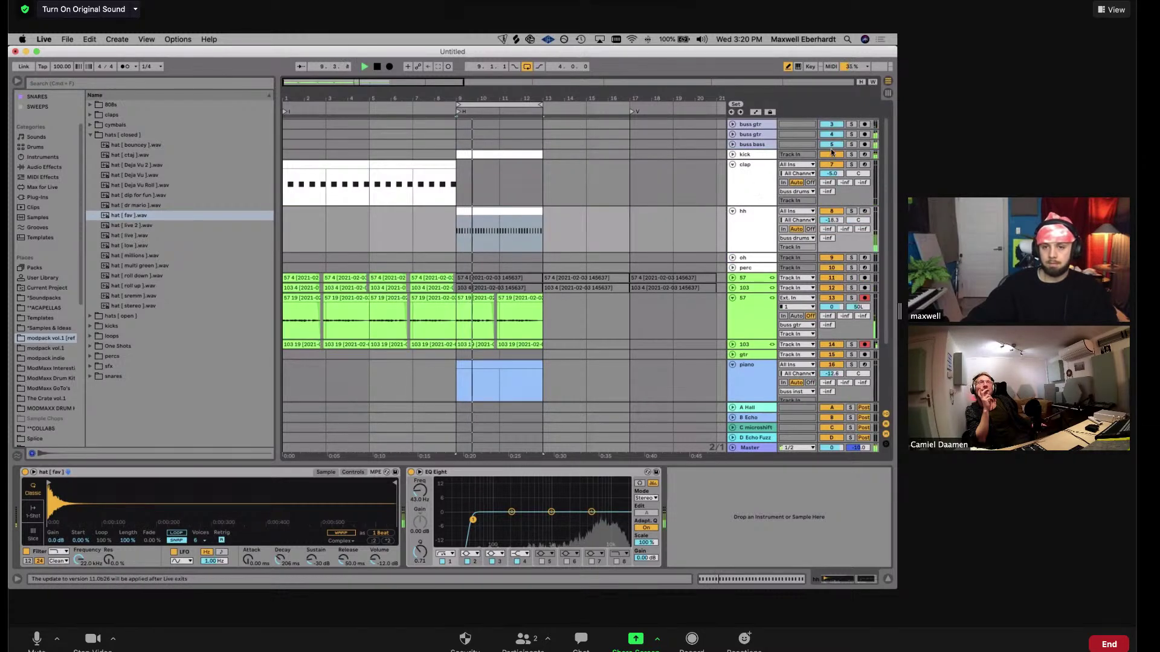
Duplicate the clap track, delete the copied clips in bars 1–9, and select the new empty track
{"action": "left_click", "coordinate": [748, 185]}
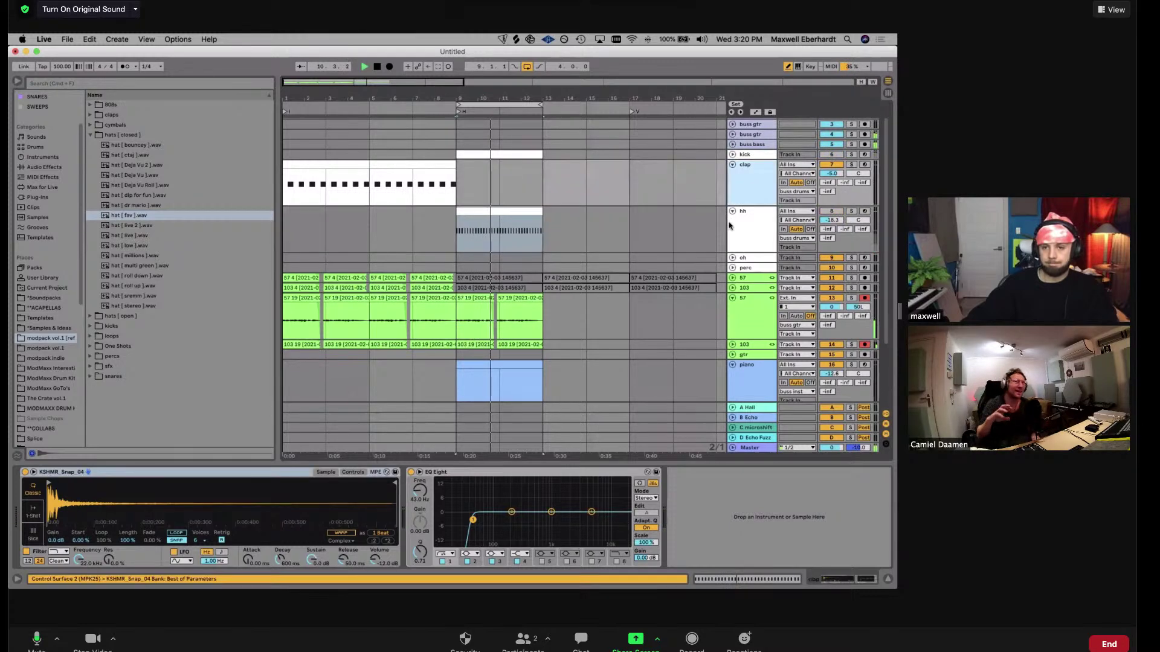
{"action": "key", "text": "super+d"}
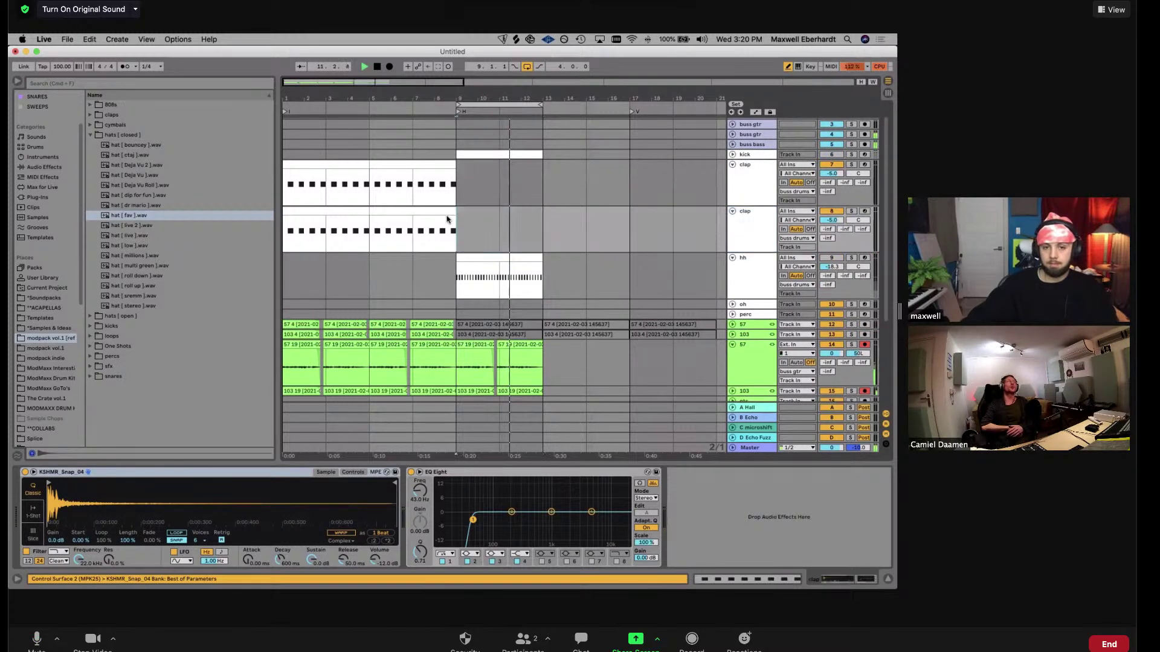
{"action": "left_click_drag", "start_coordinate": [448, 220], "coordinate": [284, 229]}
{"action": "key", "text": "Delete"}
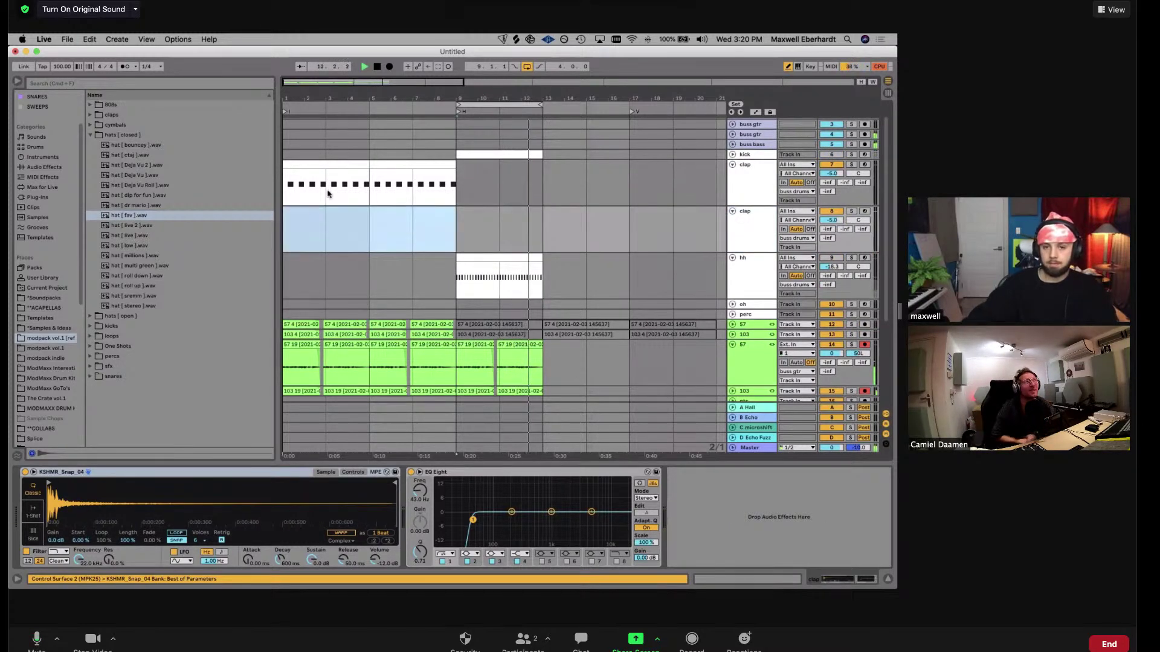
{"action": "left_click", "coordinate": [762, 219]}
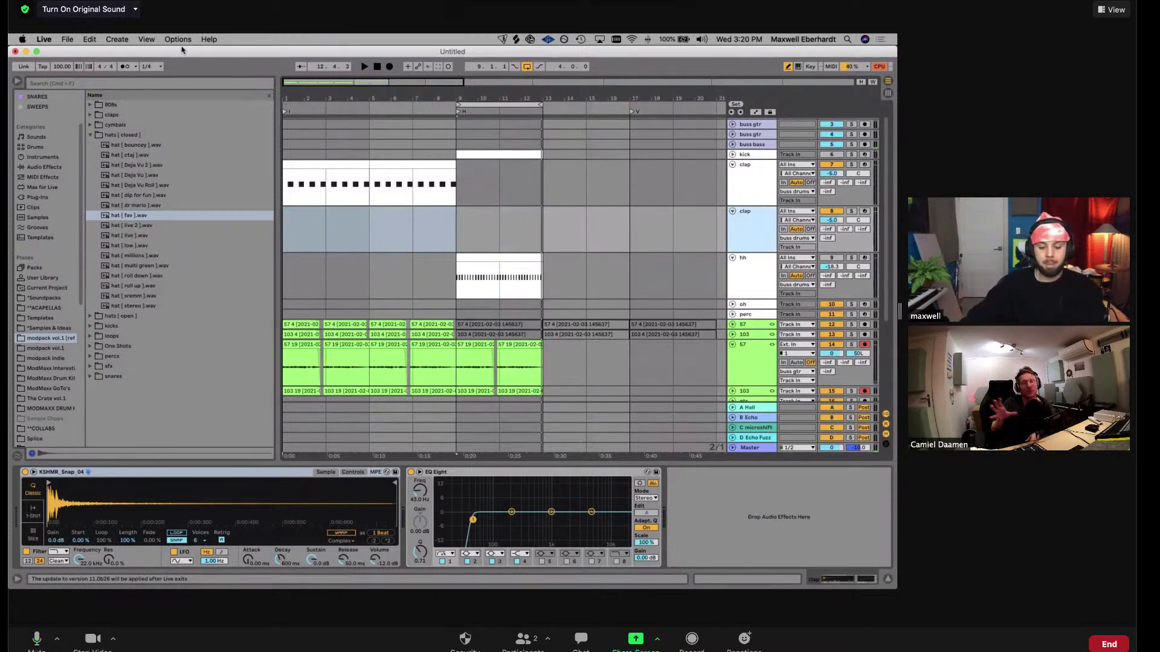
Open the snares folder in modpack vol.1 and audition samples such as snare [ bap ].wav, snare [ ctaj ].wav and snare [ dying 2 ].wav
{"action": "left_click", "coordinate": [162, 83]}
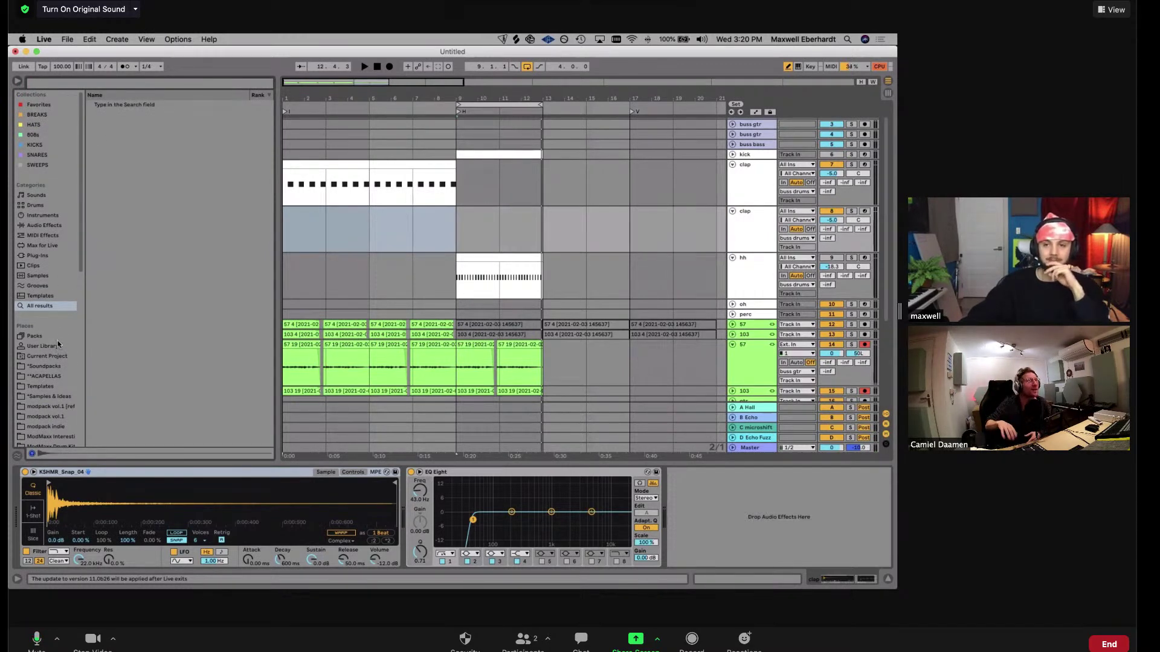
{"action": "left_click", "coordinate": [55, 406]}
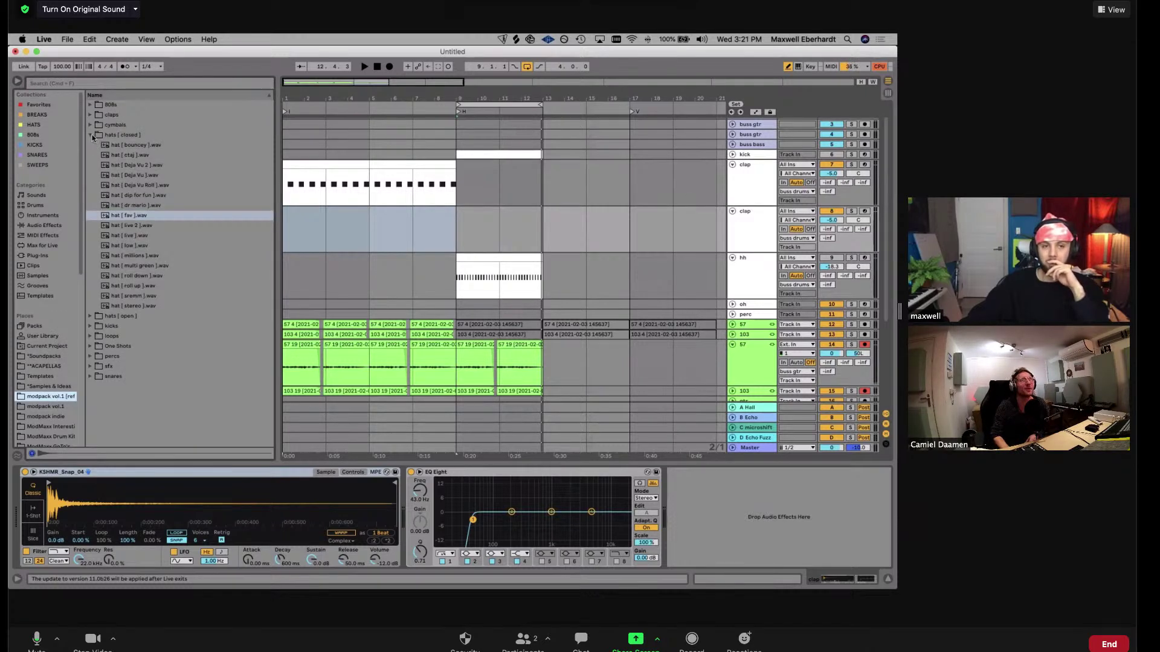
{"action": "left_click", "coordinate": [92, 135]}
{"action": "left_click", "coordinate": [90, 205]}
{"action": "left_click", "coordinate": [118, 236]}
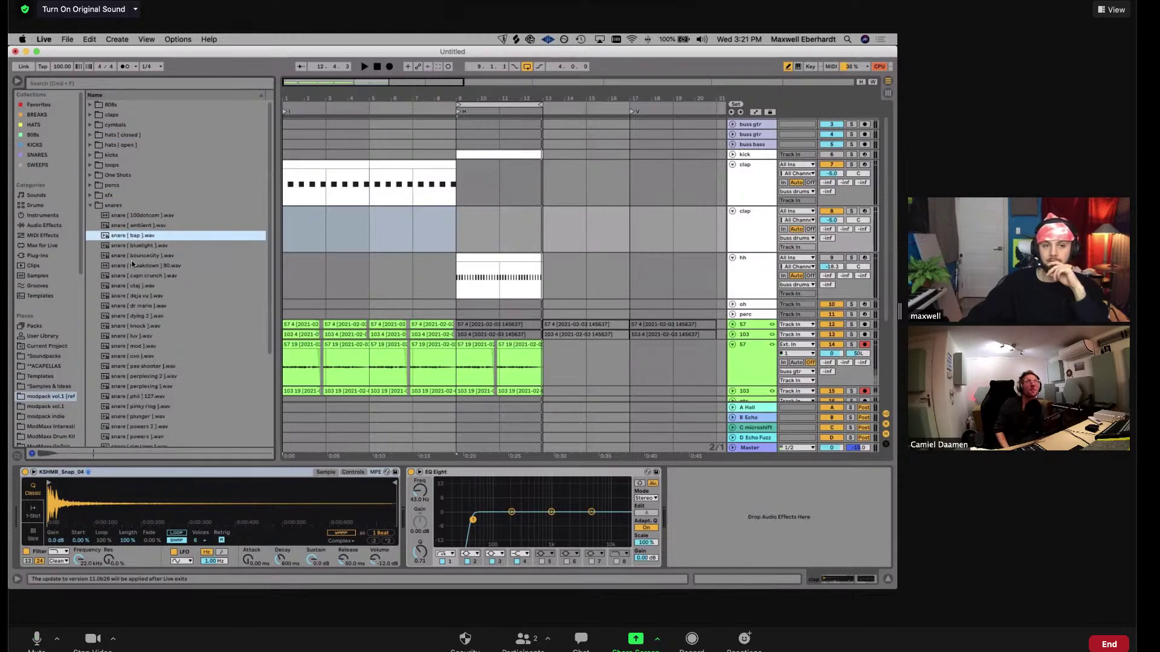
{"action": "left_click", "coordinate": [133, 266]}
{"action": "left_click", "coordinate": [157, 276]}
{"action": "left_click", "coordinate": [153, 287]}
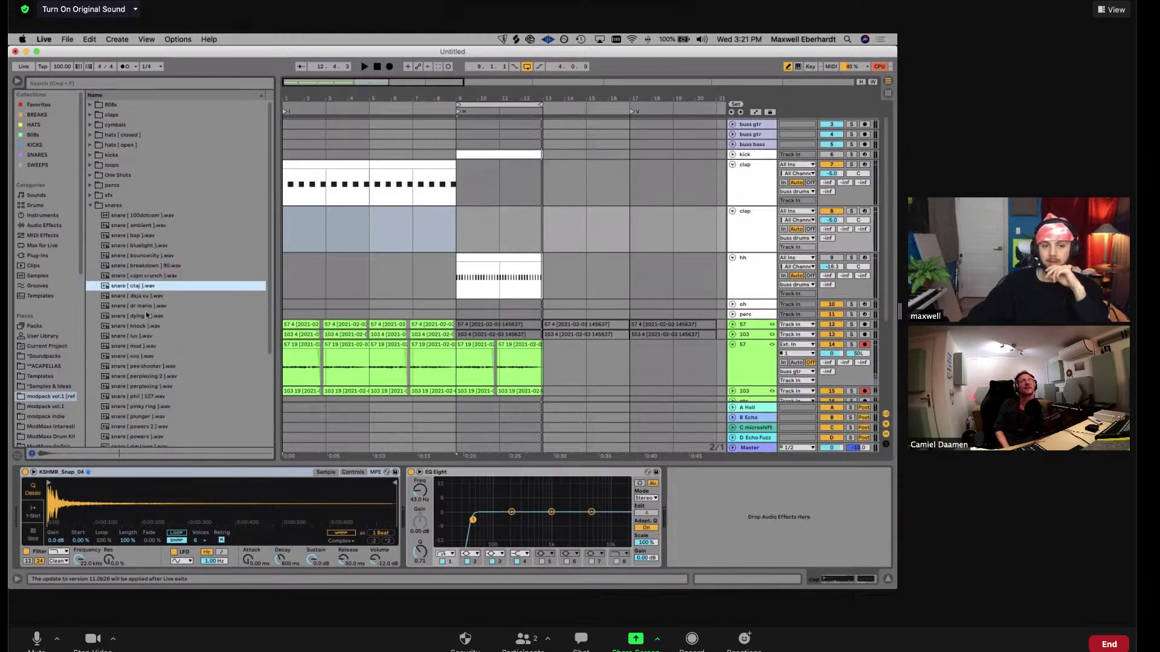
{"action": "left_click", "coordinate": [144, 305]}
{"action": "key", "text": "Down"}
{"action": "key", "text": "Down"}
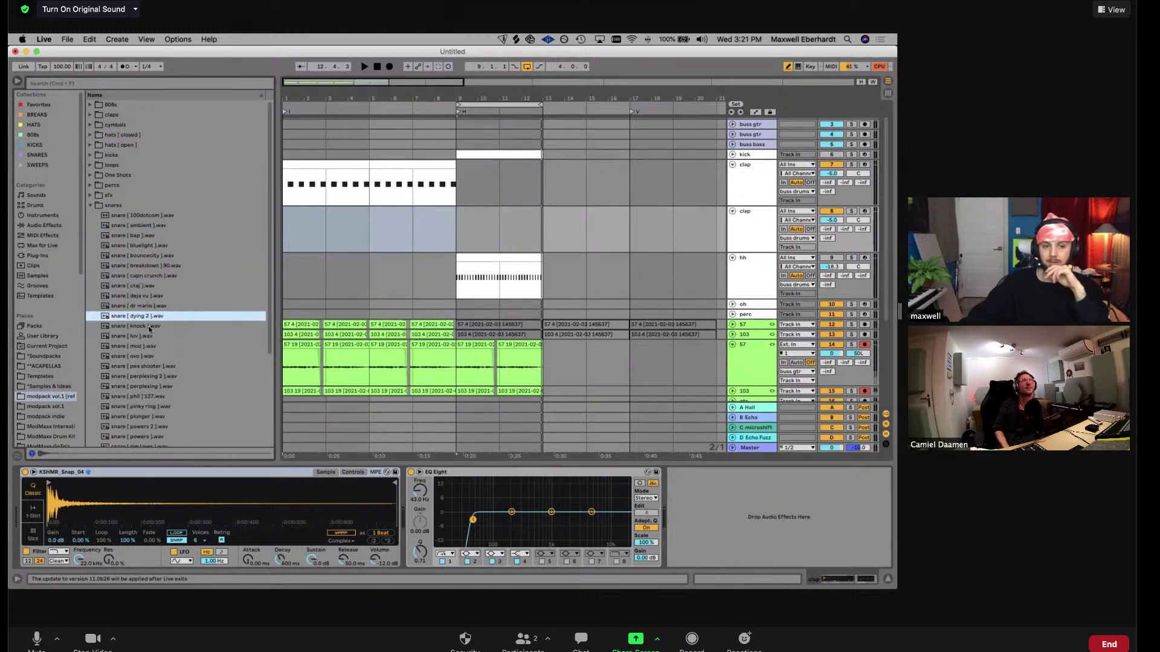
Audition further snares, including perplexing 2 and rim layer, and load snare [ sirens ].wav into the duplicated clap track's sampler
{"action": "left_click", "coordinate": [167, 356]}
{"action": "left_click", "coordinate": [158, 375]}
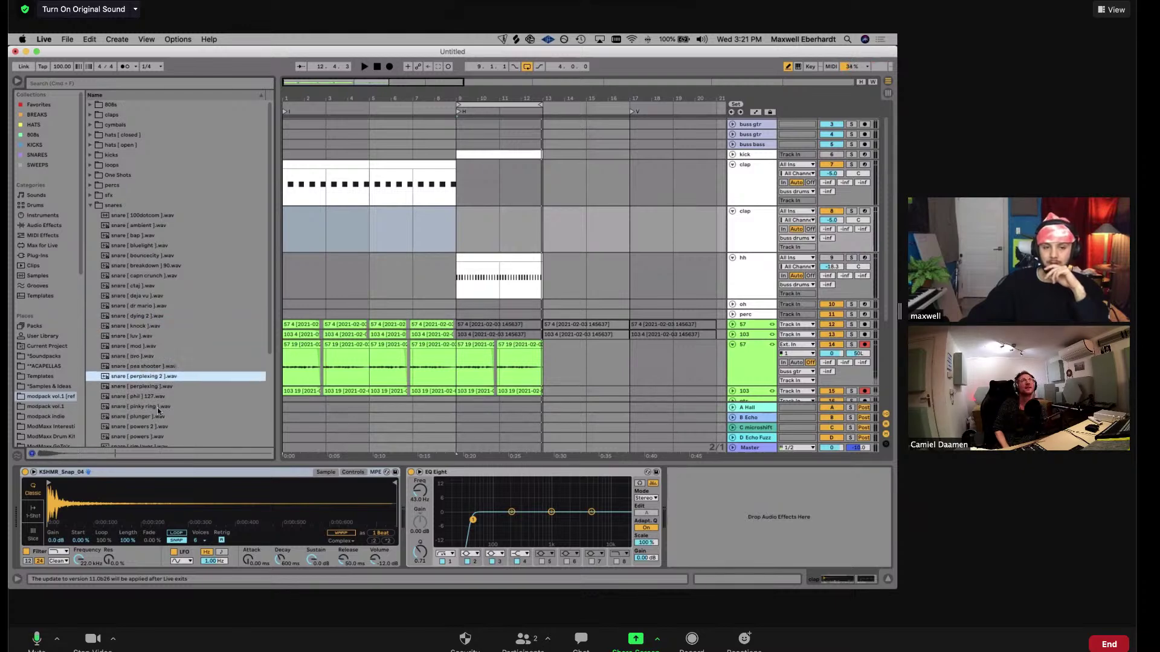
{"action": "left_click", "coordinate": [162, 396]}
{"action": "scroll", "coordinate": [161, 397], "scroll_direction": "down", "scroll_amount": 3}
{"action": "left_click", "coordinate": [160, 396]}
{"action": "left_click", "coordinate": [161, 376]}
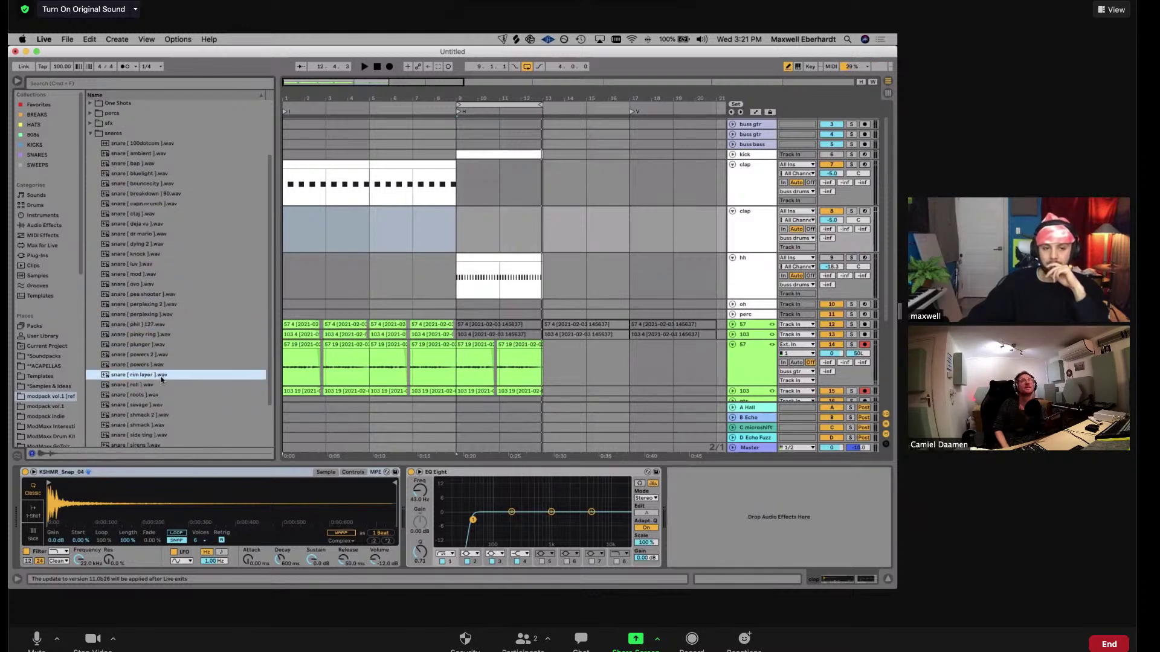
{"action": "left_click", "coordinate": [163, 356]}
{"action": "left_click", "coordinate": [161, 375]}
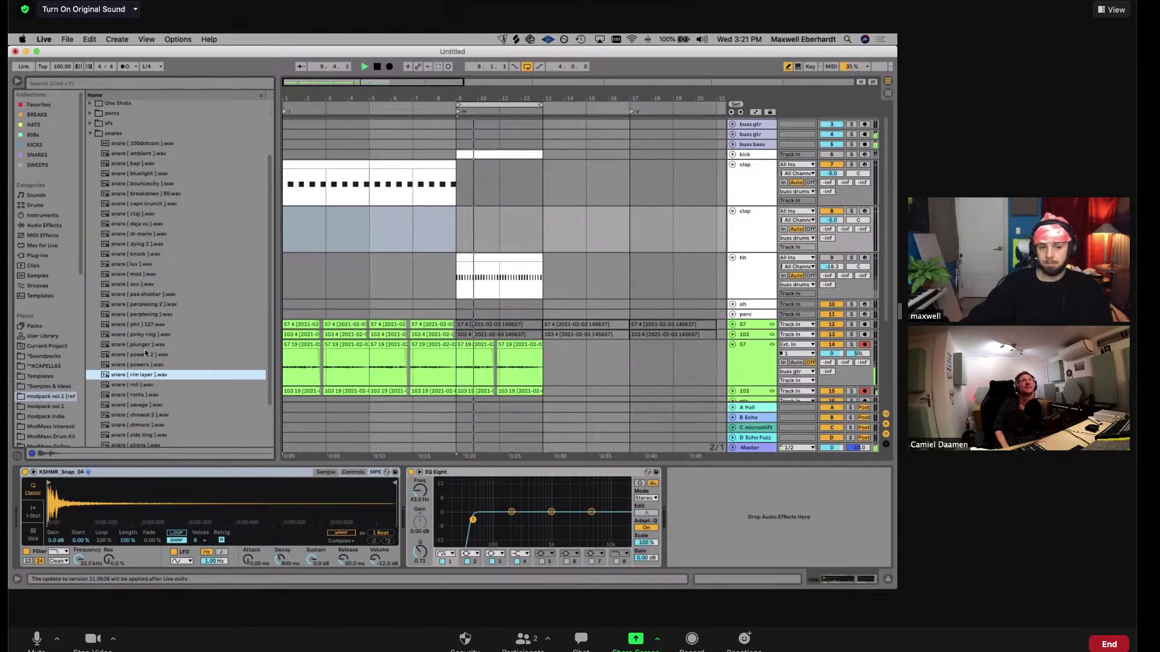
{"action": "left_click", "coordinate": [149, 445]}
{"action": "left_click_drag", "start_coordinate": [149, 445], "coordinate": [157, 501]}
Create a two-bar clip at bar 9 on the duplicated clap track with C3 hits on beats 2 and 4 of both bars
{"action": "double_click", "coordinate": [480, 227]}
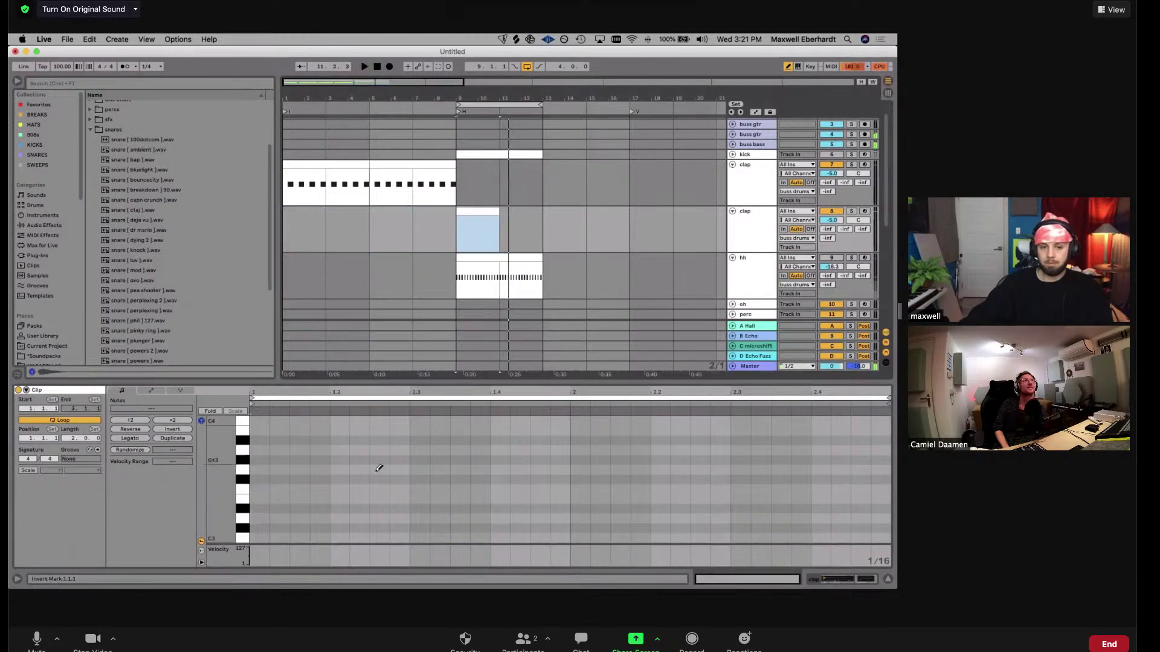
{"action": "left_click", "coordinate": [339, 528]}
{"action": "left_click", "coordinate": [359, 490]}
{"action": "left_click", "coordinate": [359, 489]}
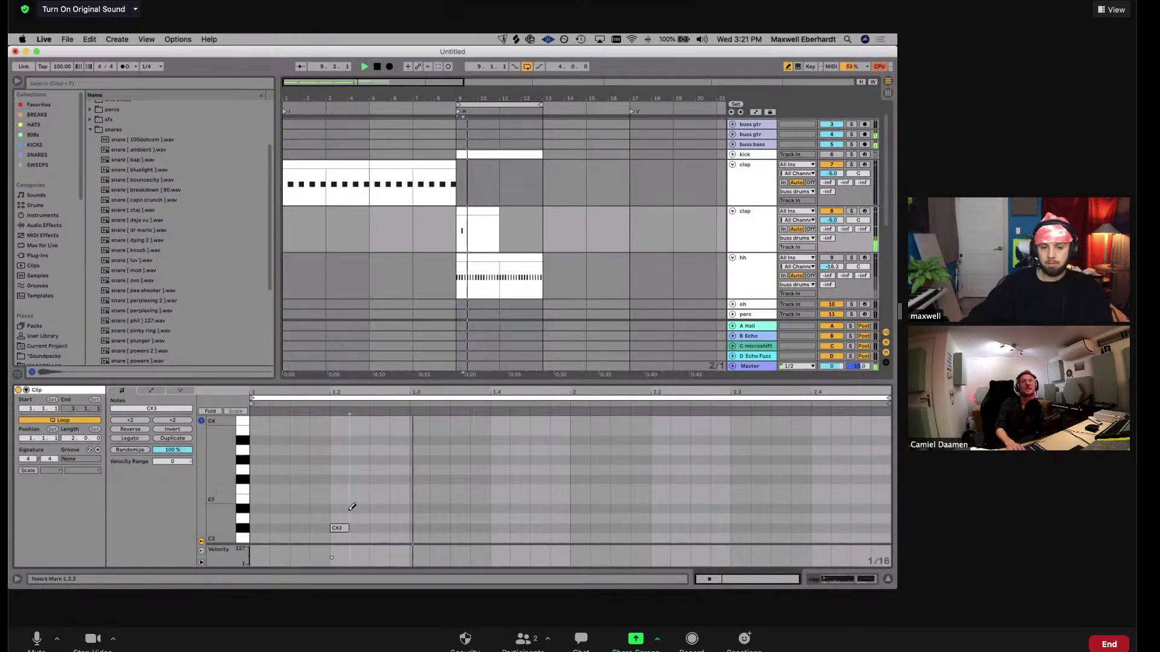
{"action": "left_click_drag", "start_coordinate": [339, 528], "coordinate": [338, 537]}
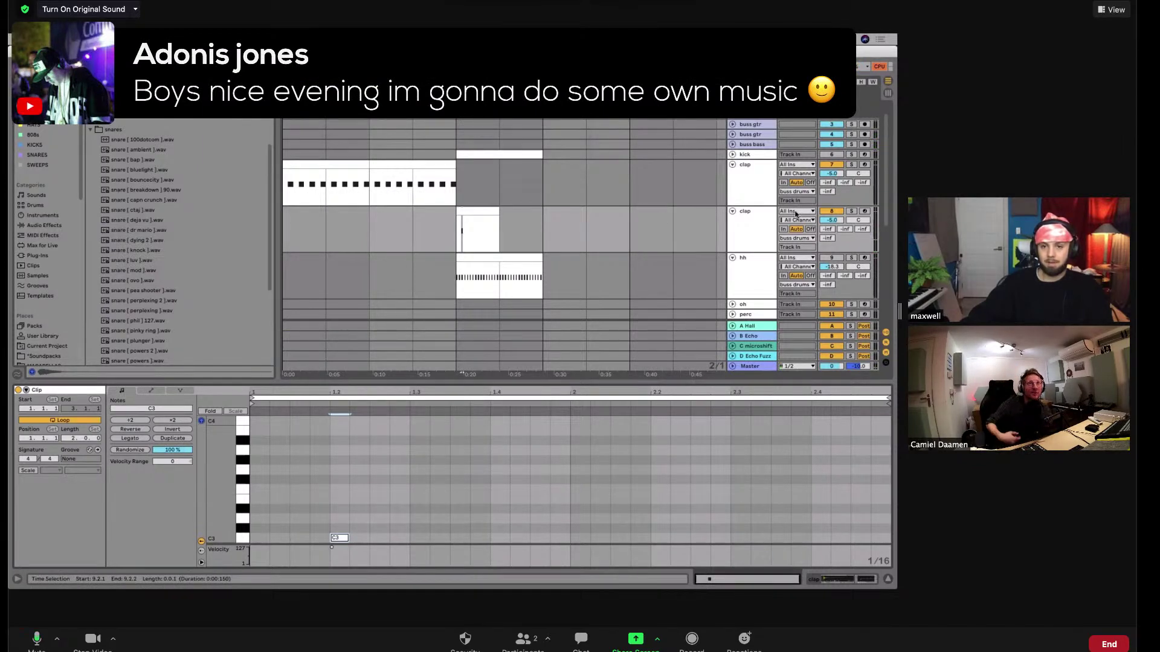
{"action": "left_click", "coordinate": [499, 537]}
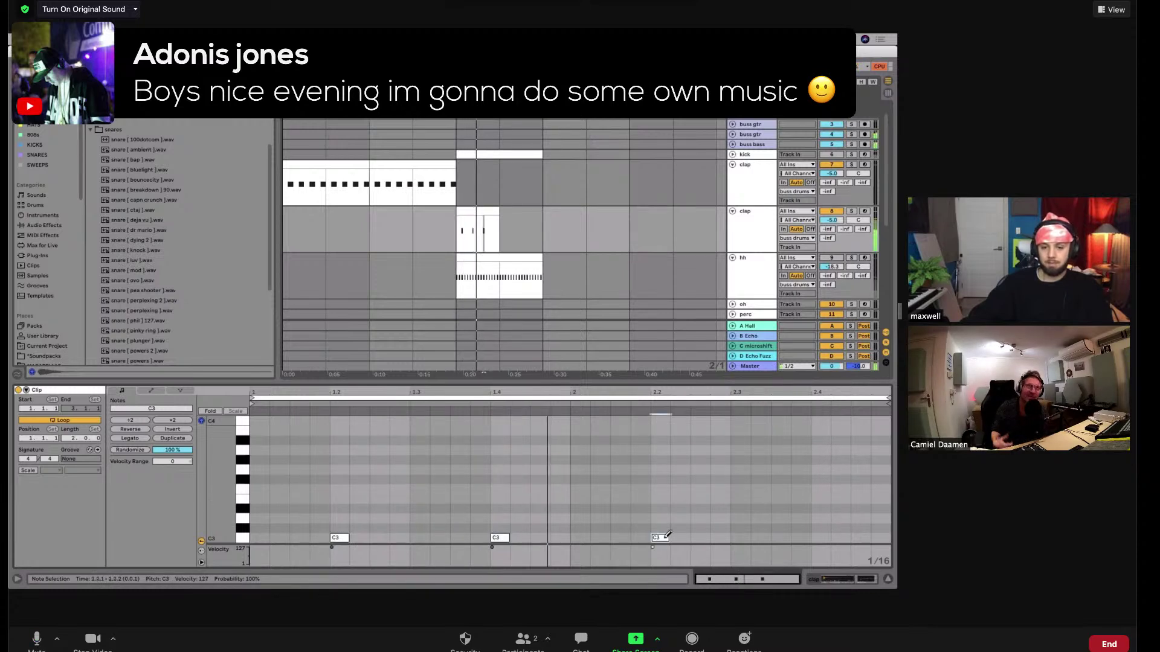
{"action": "left_click", "coordinate": [654, 538]}
{"action": "left_click", "coordinate": [823, 538]}
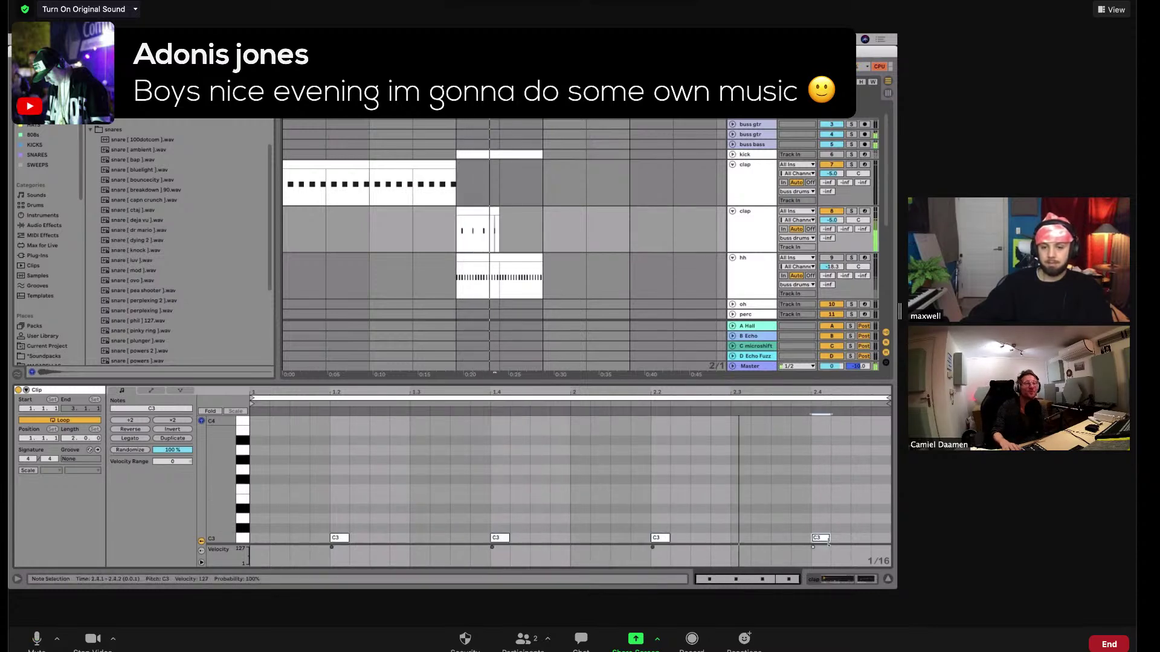
Duplicate the two-bar snare clip to bar 11 and consolidate both clips into one four-bar clip
{"action": "left_click", "coordinate": [506, 191]}
{"action": "left_click", "coordinate": [491, 212]}
{"action": "key", "text": "super+d"}
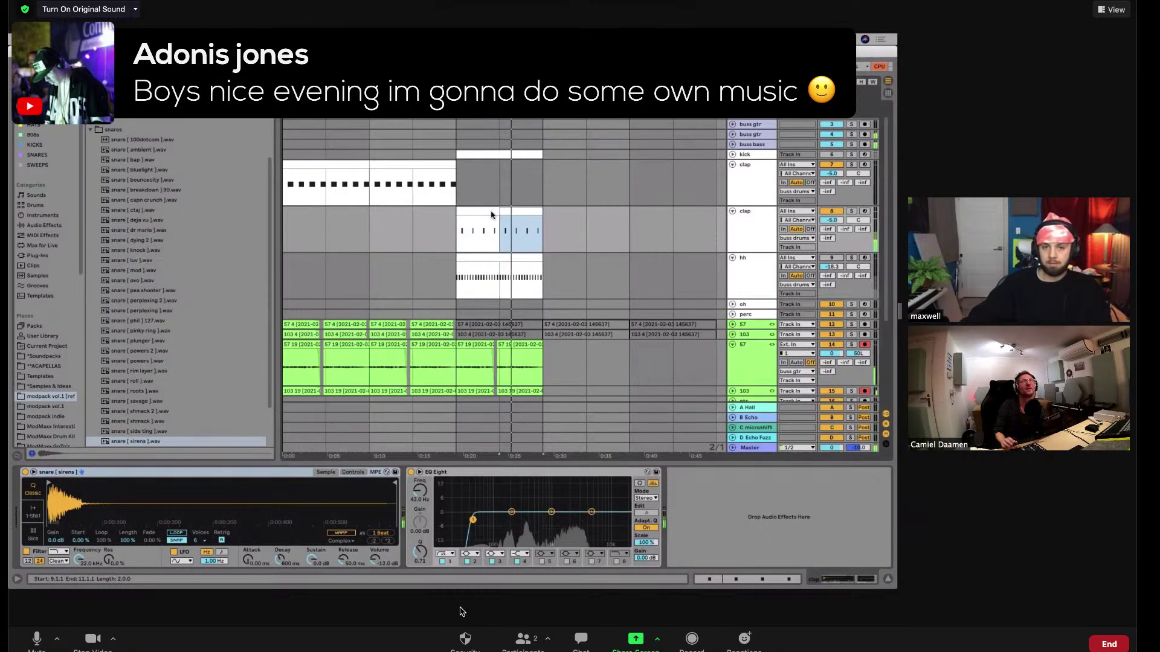
{"action": "double_click", "coordinate": [524, 210]}
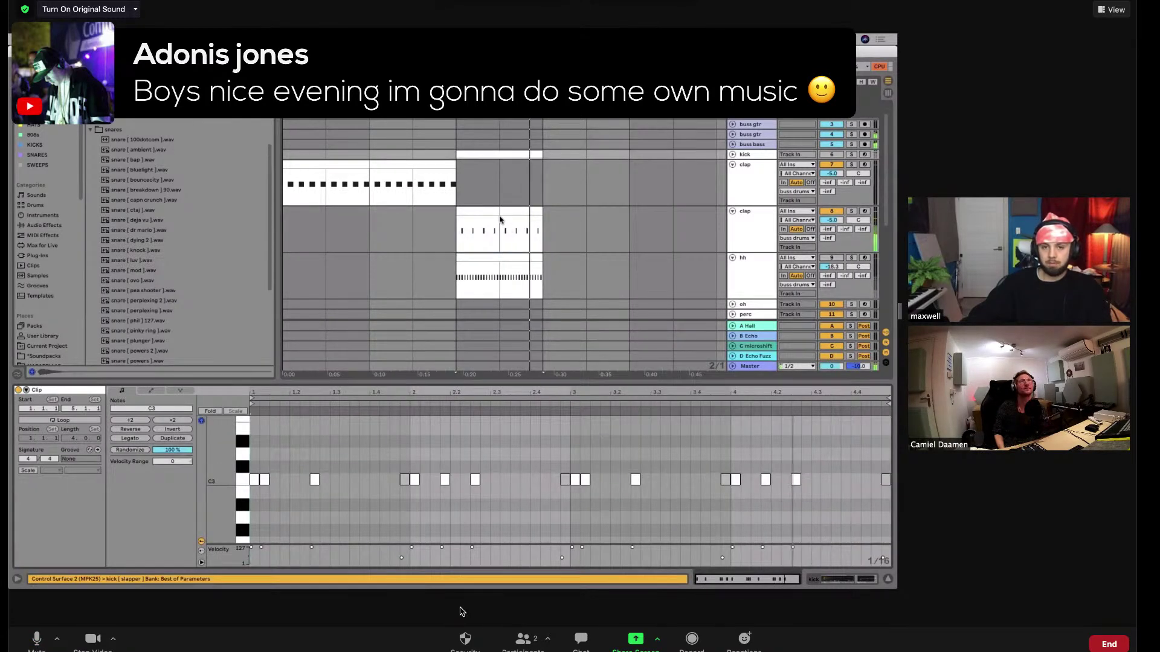
{"action": "left_click", "coordinate": [487, 212]}
{"action": "left_click", "coordinate": [518, 212], "text": "shift"}
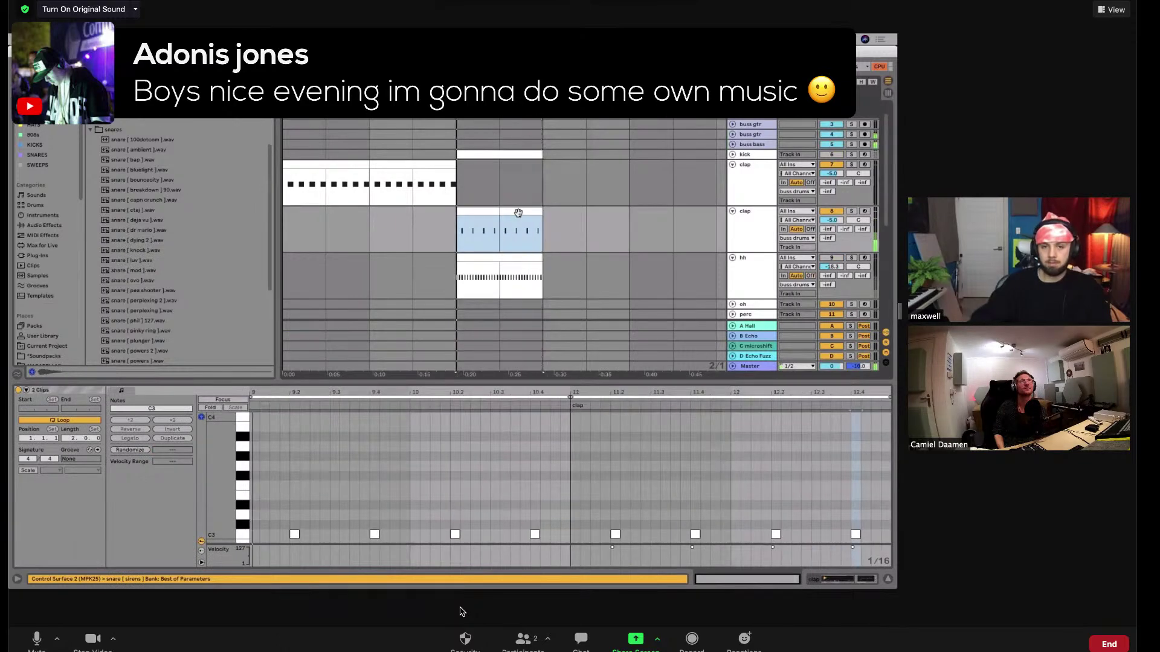
{"action": "key", "text": "super+j"}
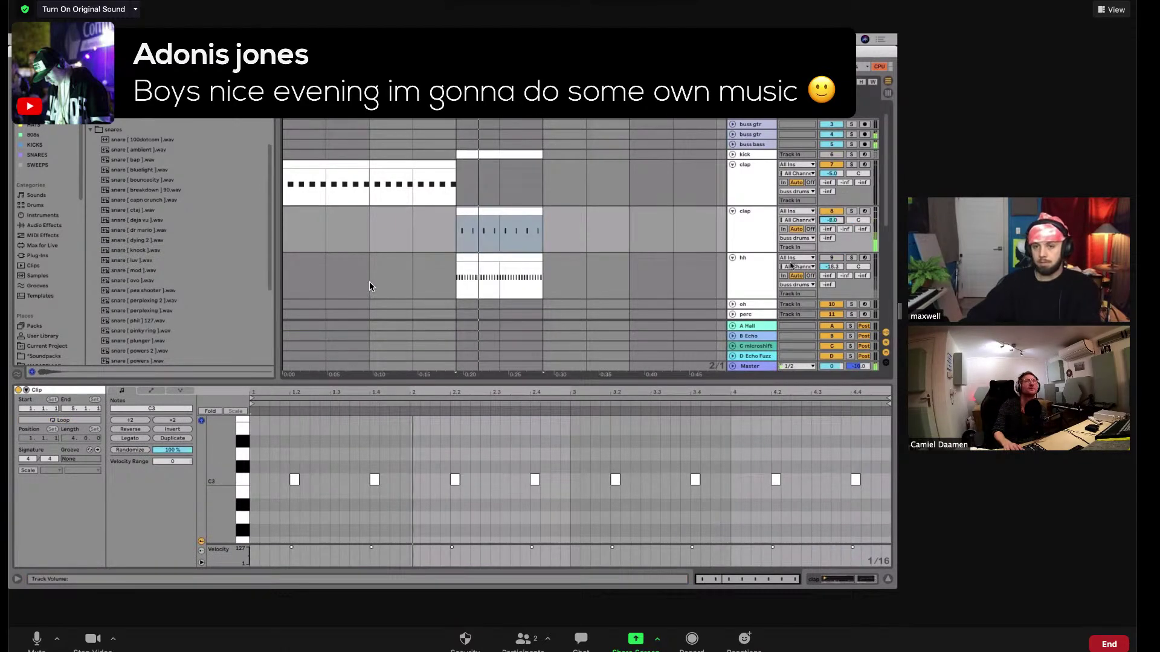
Duplicate the piano track, select the upper piano track's clip at bar 9 and audition its C3 key
{"action": "scroll", "coordinate": [785, 241], "scroll_direction": "down", "scroll_amount": 5}
{"action": "left_click", "coordinate": [746, 268]}
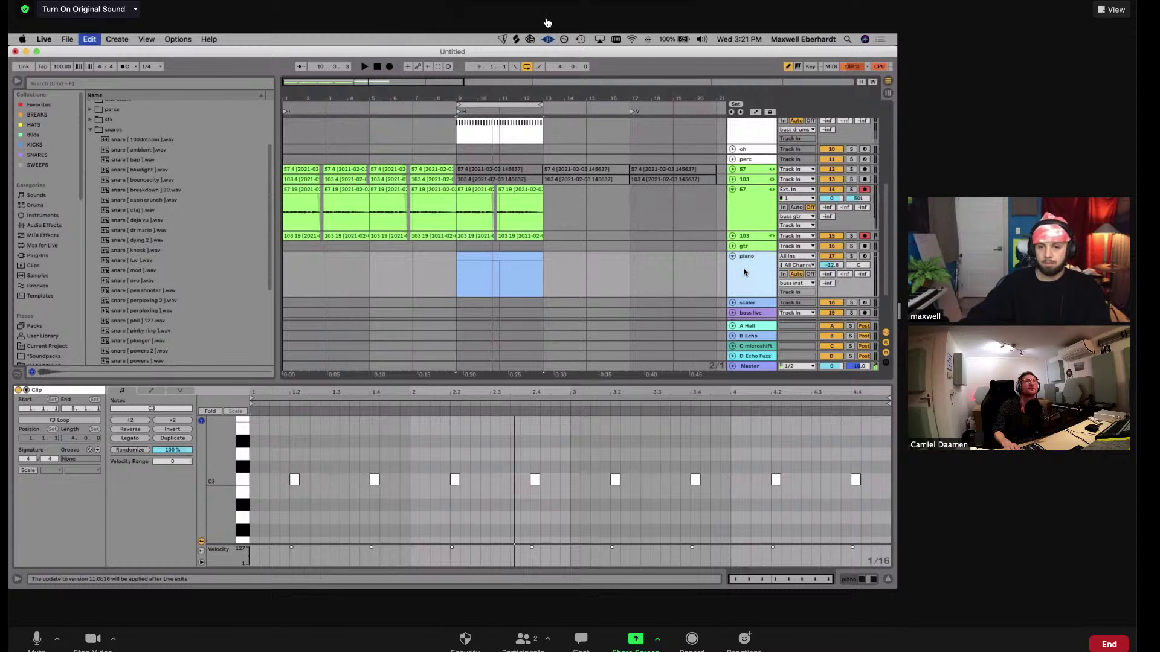
{"action": "key", "text": "super+d"}
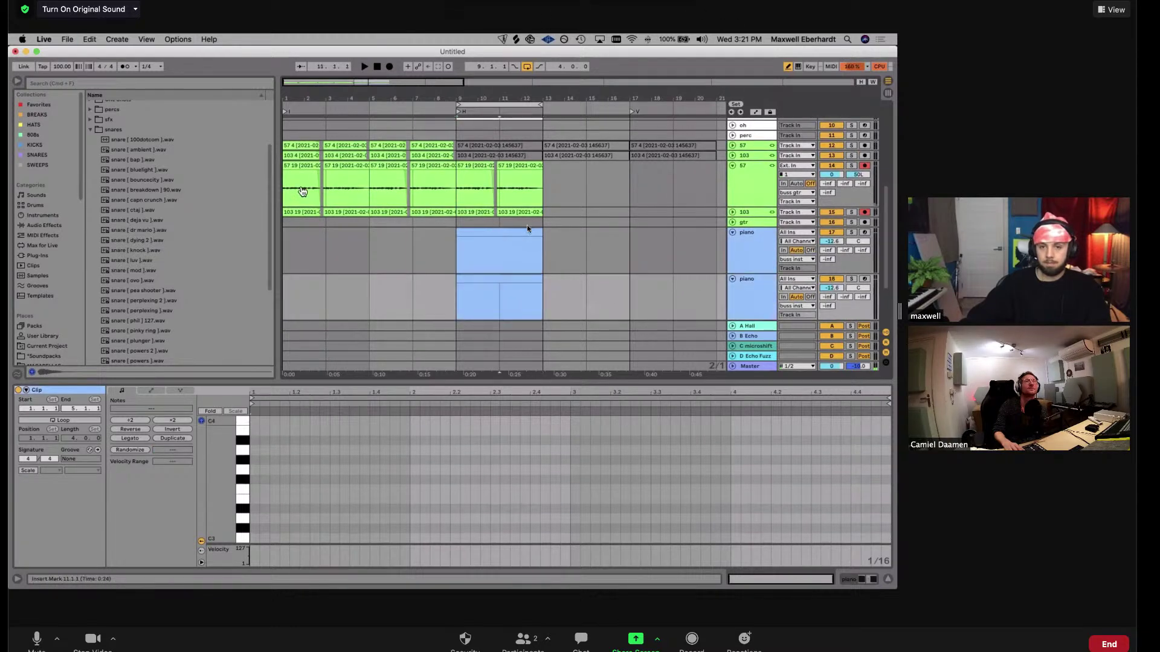
{"action": "left_click", "coordinate": [477, 231]}
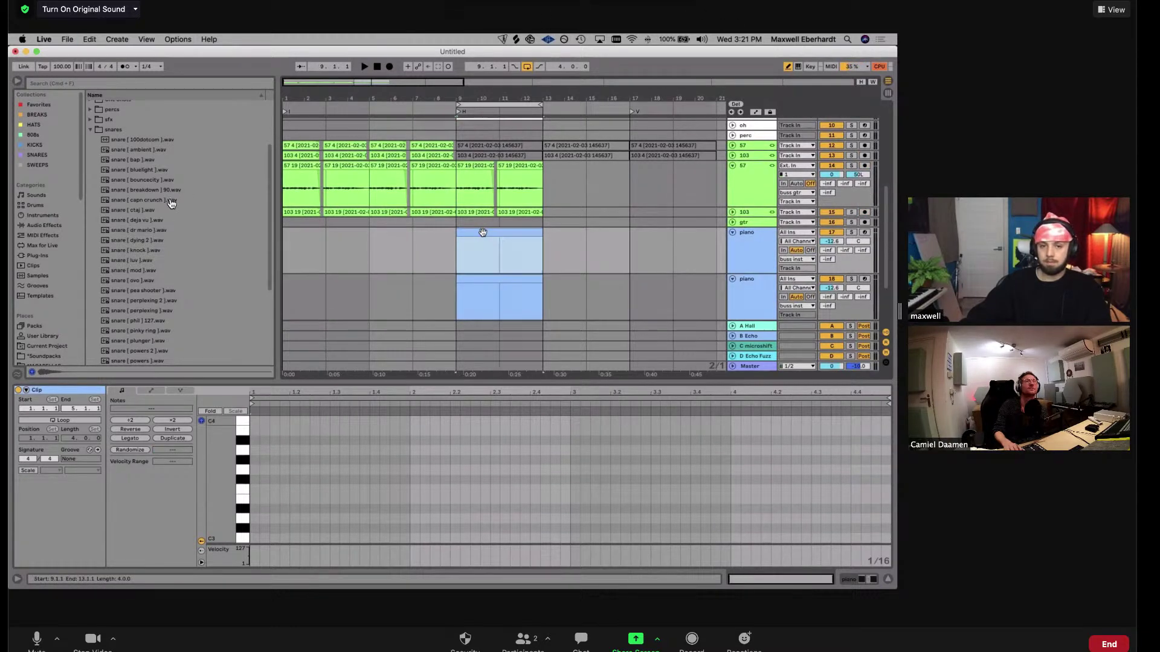
{"action": "left_click", "coordinate": [246, 541]}
{"action": "scroll", "coordinate": [246, 541], "scroll_direction": "down", "scroll_amount": 5}
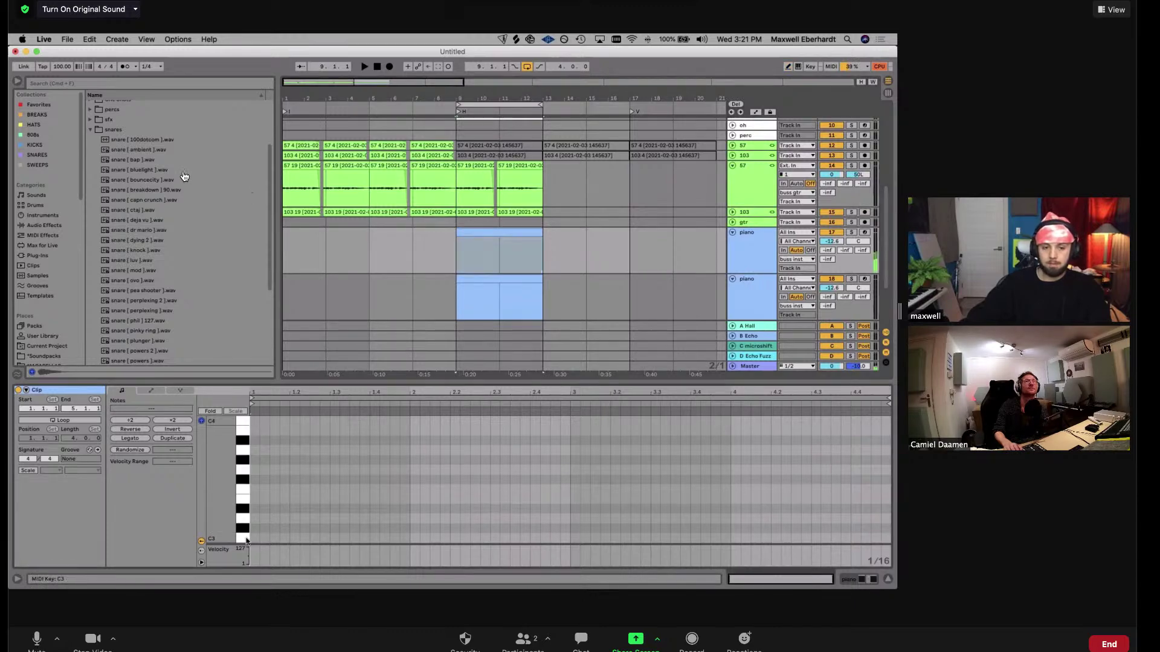
{"action": "left_click", "coordinate": [246, 533]}
{"action": "scroll", "coordinate": [475, 268], "scroll_direction": "down", "scroll_amount": 1}
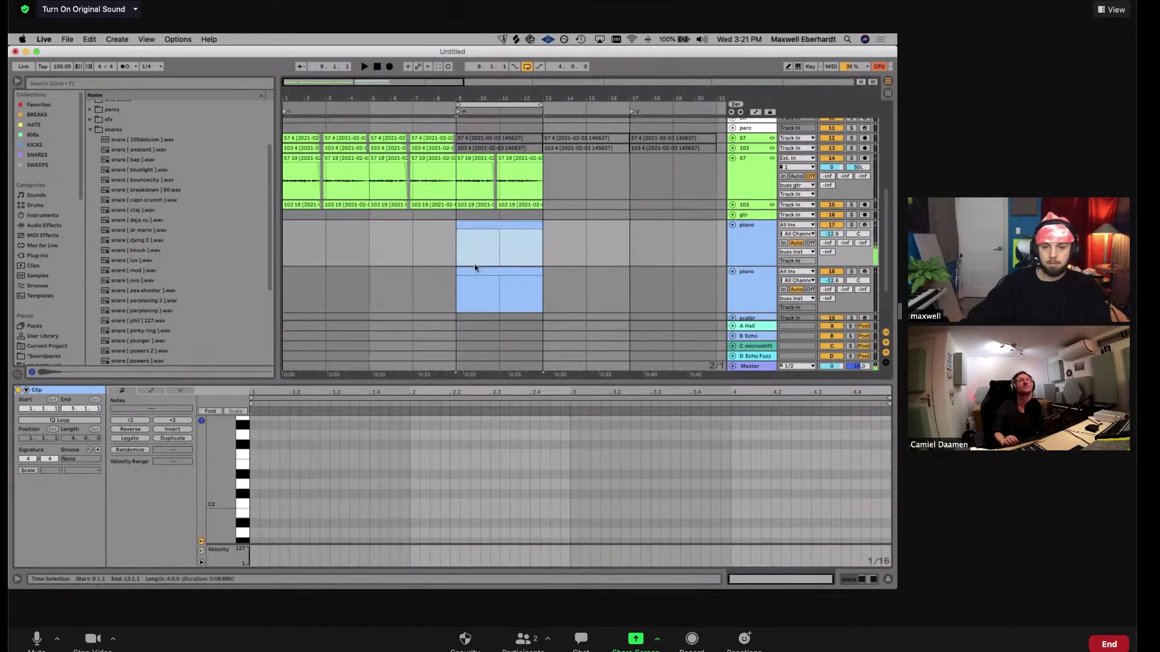
Copy the bass moog clip onto the upper piano track at bar 9 and build its first chord from B1, E2 and G#2
{"action": "scroll", "coordinate": [475, 268], "scroll_direction": "down", "scroll_amount": 3}
{"action": "left_click_drag", "start_coordinate": [486, 309], "coordinate": [502, 210]}
{"action": "key", "text": "space"}
{"action": "key", "text": "space"}
{"action": "left_click_drag", "start_coordinate": [300, 499], "coordinate": [296, 536]}
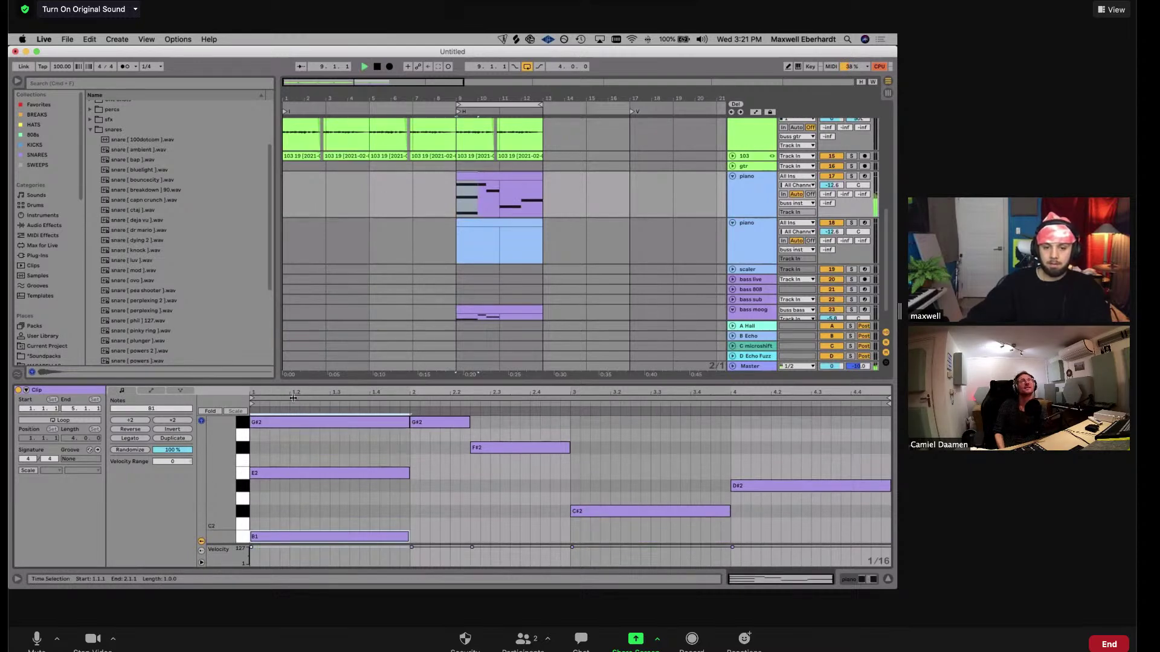
{"action": "key", "text": "space"}
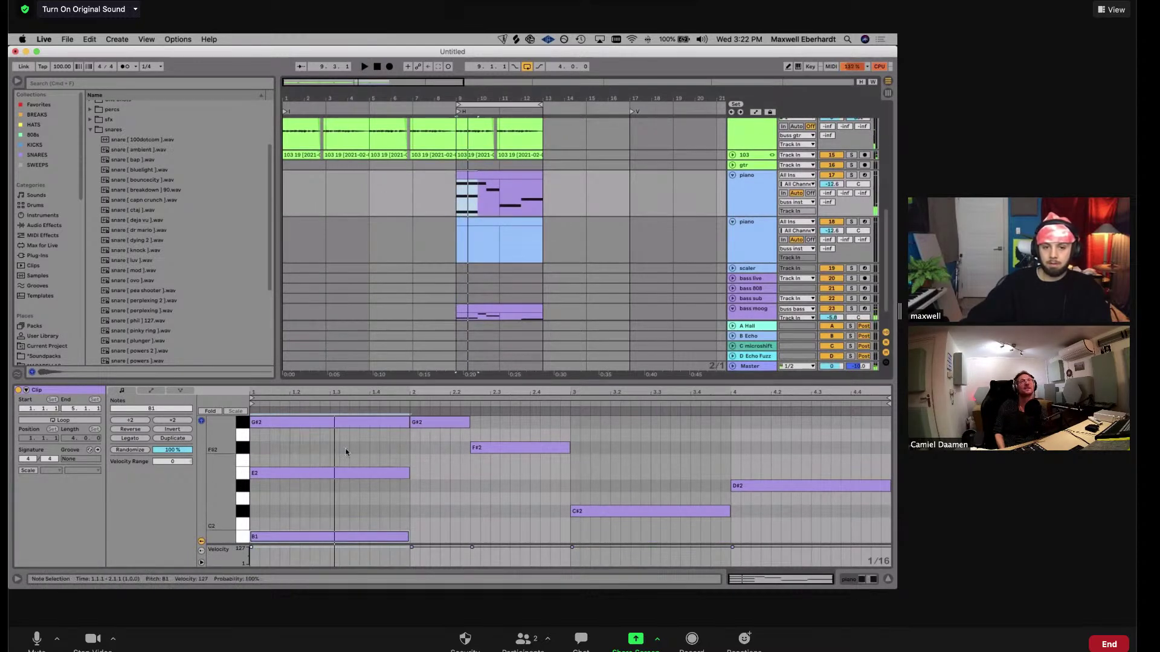
Build the second piano chord around the short G#2 note by adding B2 above and D#2 below
{"action": "scroll", "coordinate": [417, 456], "scroll_direction": "up", "scroll_amount": 4}
{"action": "left_click", "coordinate": [436, 534]}
{"action": "left_click_drag", "start_coordinate": [423, 534], "coordinate": [423, 459]}
{"action": "key", "text": "Down"}
{"action": "key", "text": "Down"}
{"action": "key", "text": "Down"}
{"action": "key", "text": "Down"}
{"action": "key", "text": "Down"}
{"action": "key", "text": "Down"}
{"action": "key", "text": "Down"}
{"action": "key", "text": "Down"}
{"action": "key", "text": "Down"}
{"action": "key", "text": "Down"}
{"action": "key", "text": "Down"}
{"action": "scroll", "coordinate": [505, 448], "scroll_direction": "down", "scroll_amount": 3}
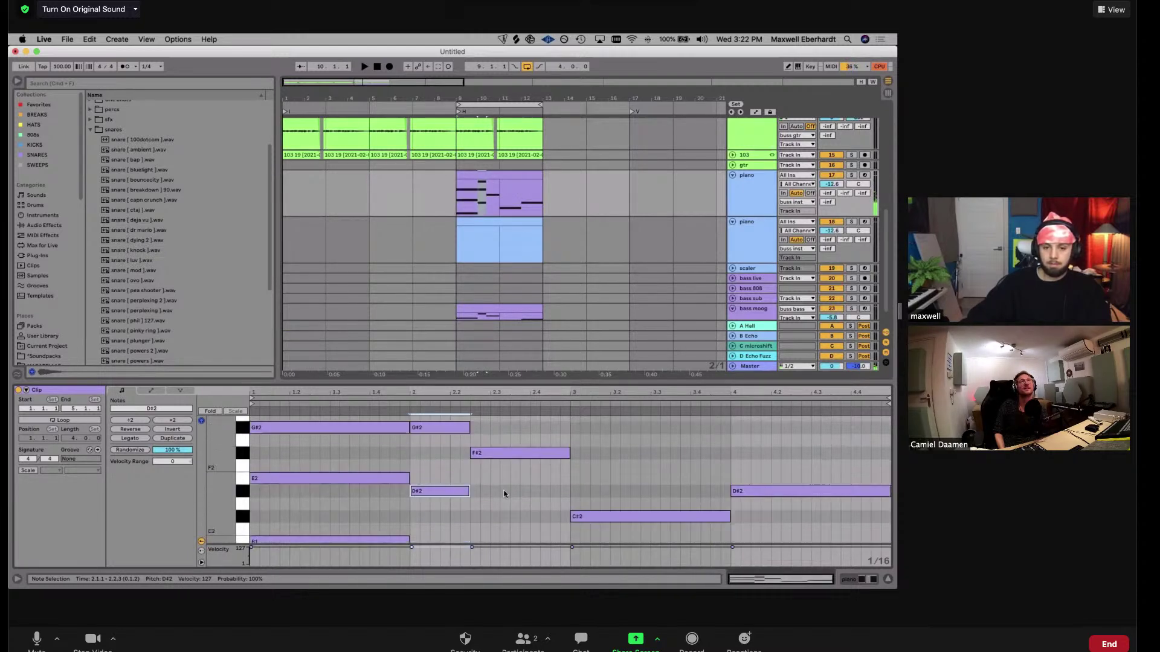
Add A#2 and C#2 to the F#2 note for the third piano chord and play the section back
{"action": "mouse_move", "coordinate": [501, 456]}
{"action": "left_mouse_down"}
{"action": "mouse_move", "coordinate": [501, 419]}
{"action": "mouse_move", "coordinate": [501, 437]}
{"action": "mouse_move", "coordinate": [492, 427]}
{"action": "mouse_move", "coordinate": [505, 434]}
{"action": "left_mouse_up"}
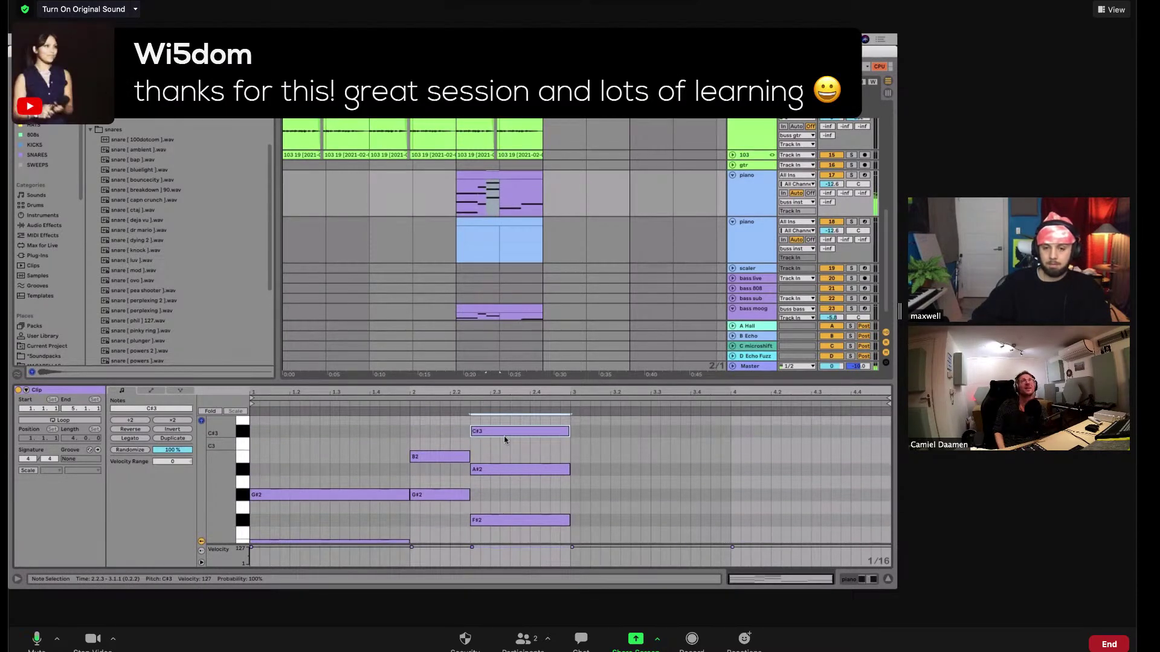
{"action": "key", "text": "shift+Down"}
{"action": "key", "text": "space"}
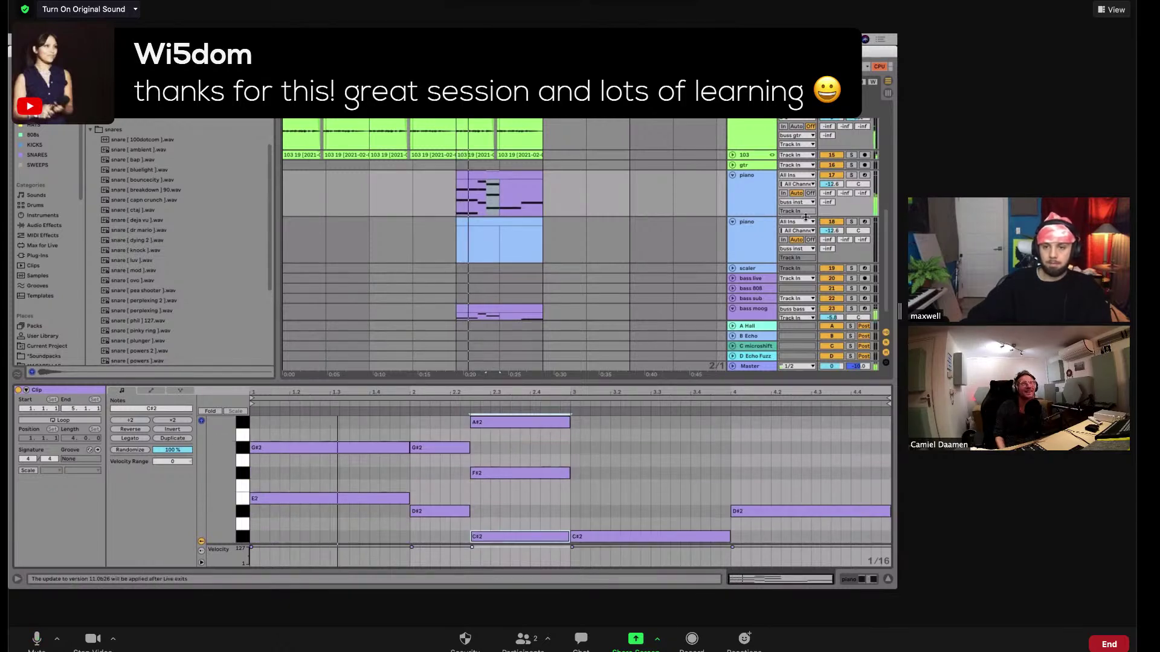
{"action": "scroll", "coordinate": [484, 452], "scroll_direction": "up", "scroll_amount": 3}
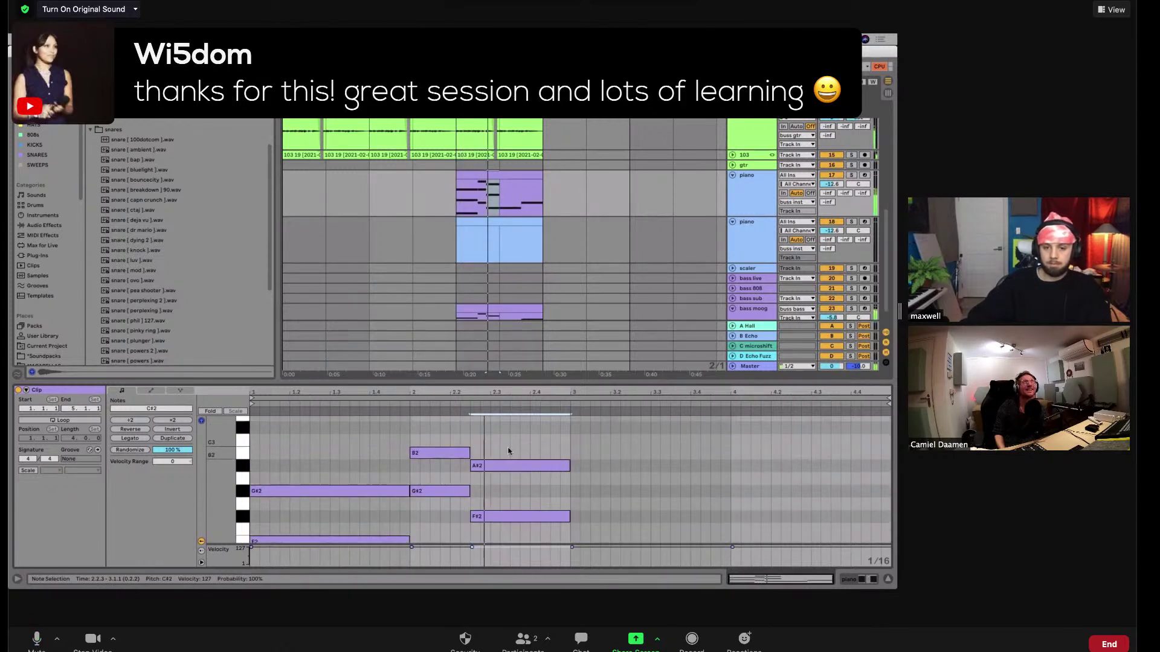
{"action": "scroll", "coordinate": [555, 477], "scroll_direction": "down", "scroll_amount": 5}
{"action": "key", "text": "space"}
Stack E2 and a higher third note above the C#2 in the clip's third bar to complete the chord
{"action": "left_click_drag", "start_coordinate": [620, 459], "coordinate": [622, 422]}
{"action": "scroll", "coordinate": [631, 487], "scroll_direction": "up", "scroll_amount": 3}
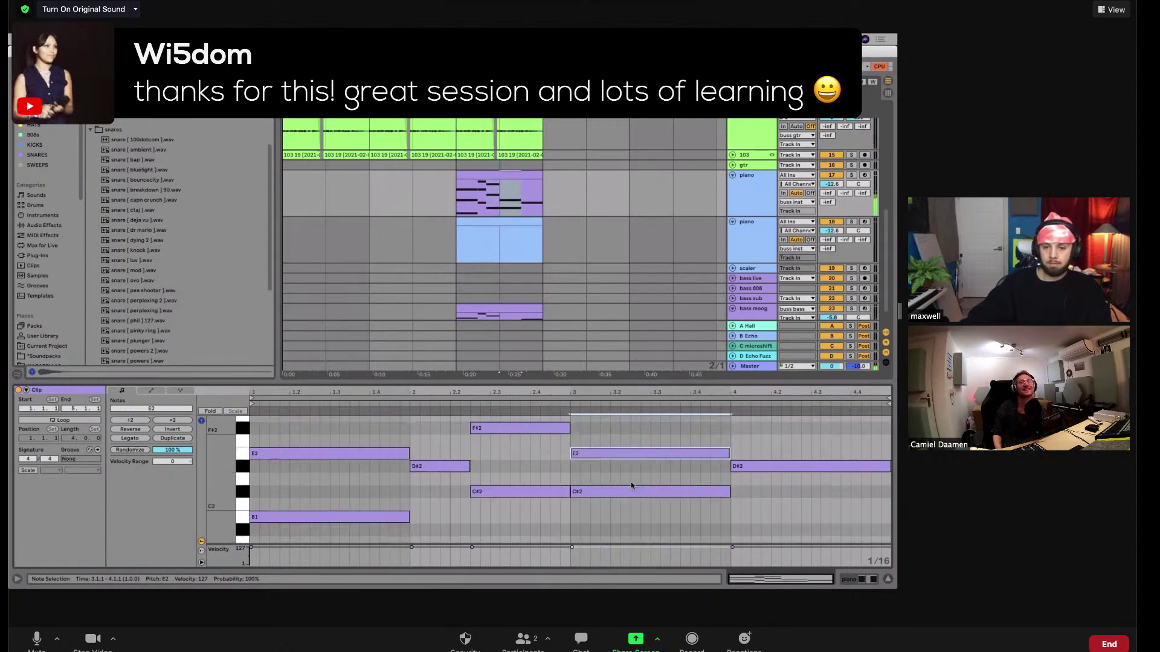
{"action": "scroll", "coordinate": [631, 486], "scroll_direction": "up", "scroll_amount": 1}
{"action": "left_click_drag", "start_coordinate": [635, 463], "coordinate": [643, 418]}
{"action": "key", "text": "Left"}
Complete the last piano chord by adding F#2 above the D#2 note and A#1 below it
{"action": "left_click", "coordinate": [772, 482]}
{"action": "scroll", "coordinate": [784, 507], "scroll_direction": "up", "scroll_amount": 3}
{"action": "left_click_drag", "start_coordinate": [785, 534], "coordinate": [782, 441]}
{"action": "key", "text": "shift+Down"}
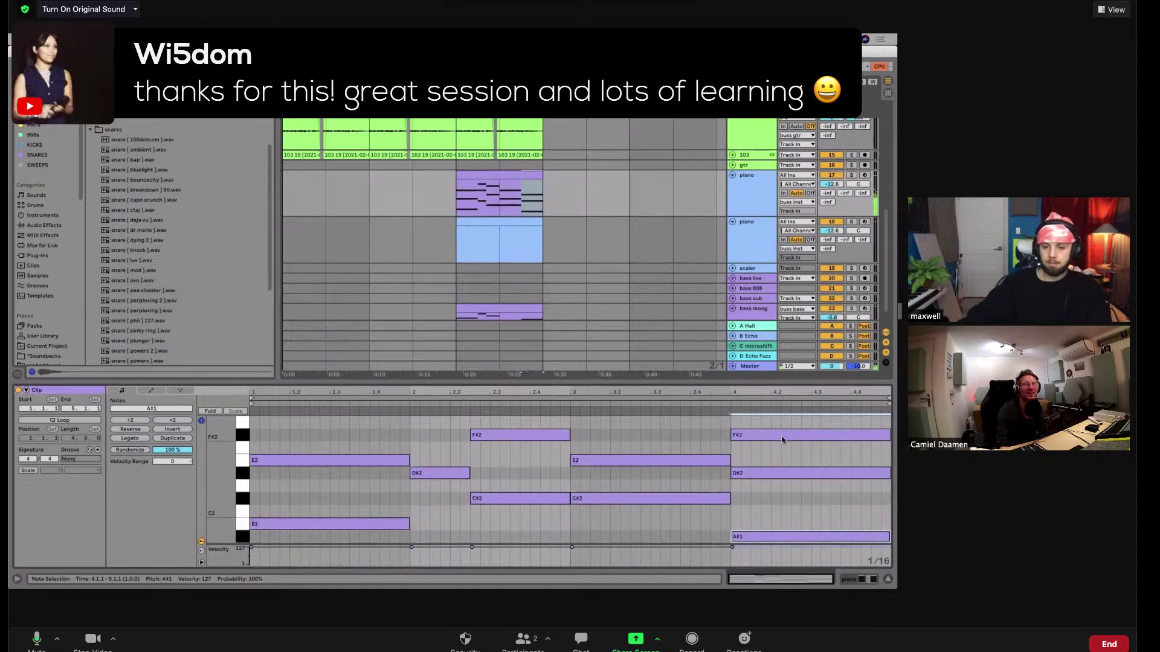
Browse the Retro Land patches in the upper piano track's Omnisphere, load JU06 - JU Noisy at random and lower the track's volume
{"action": "left_click", "coordinate": [768, 189]}
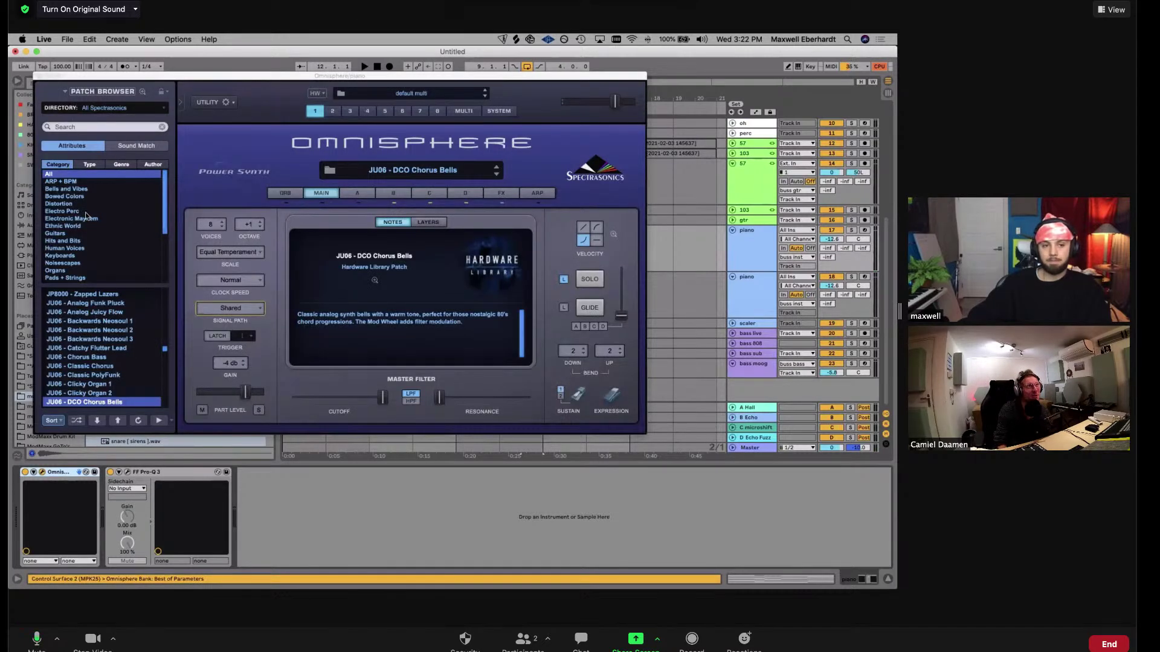
{"action": "scroll", "coordinate": [68, 269], "scroll_direction": "down", "scroll_amount": 3}
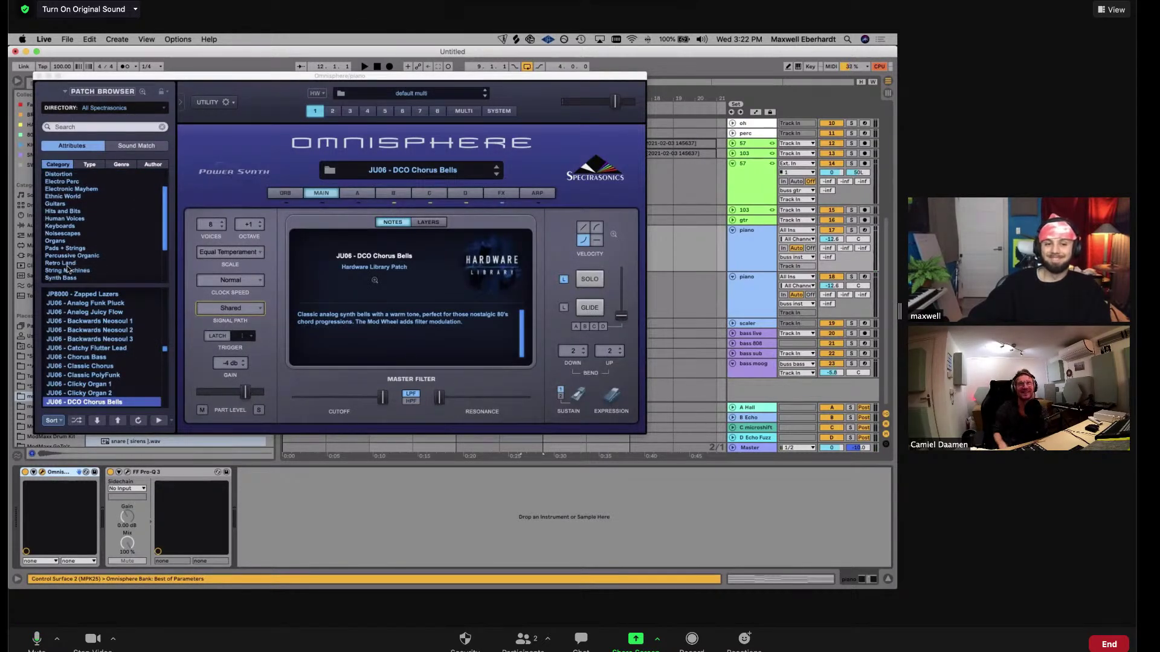
{"action": "left_click", "coordinate": [69, 263]}
{"action": "left_click", "coordinate": [91, 384]}
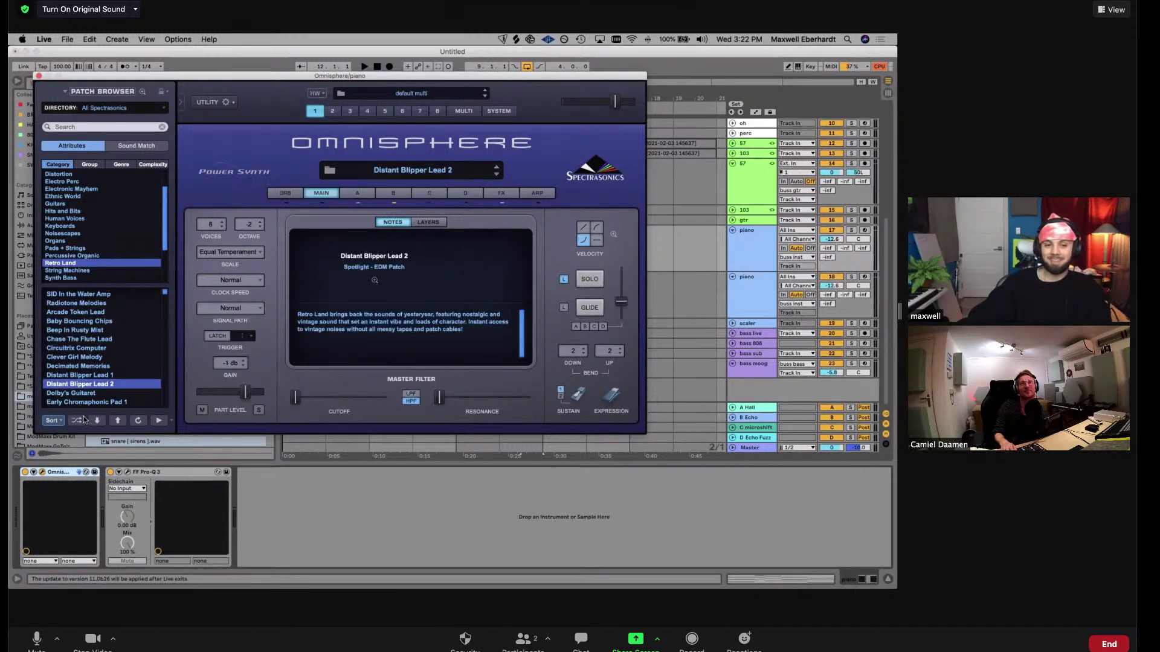
{"action": "left_click", "coordinate": [85, 420]}
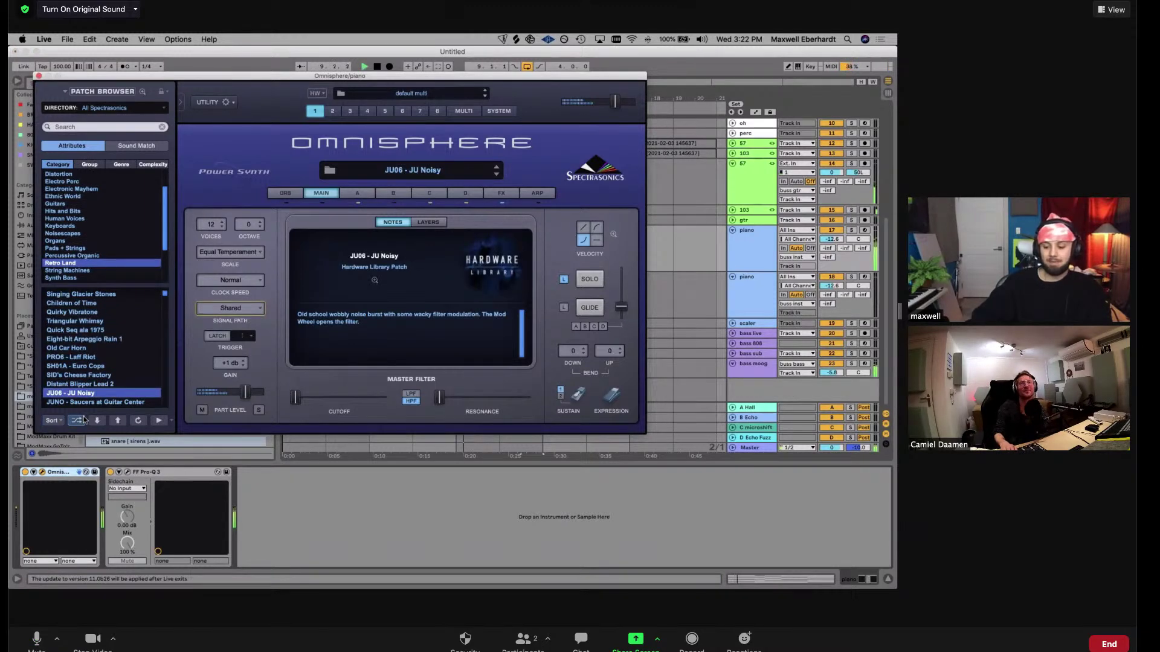
{"action": "left_click", "coordinate": [833, 241]}
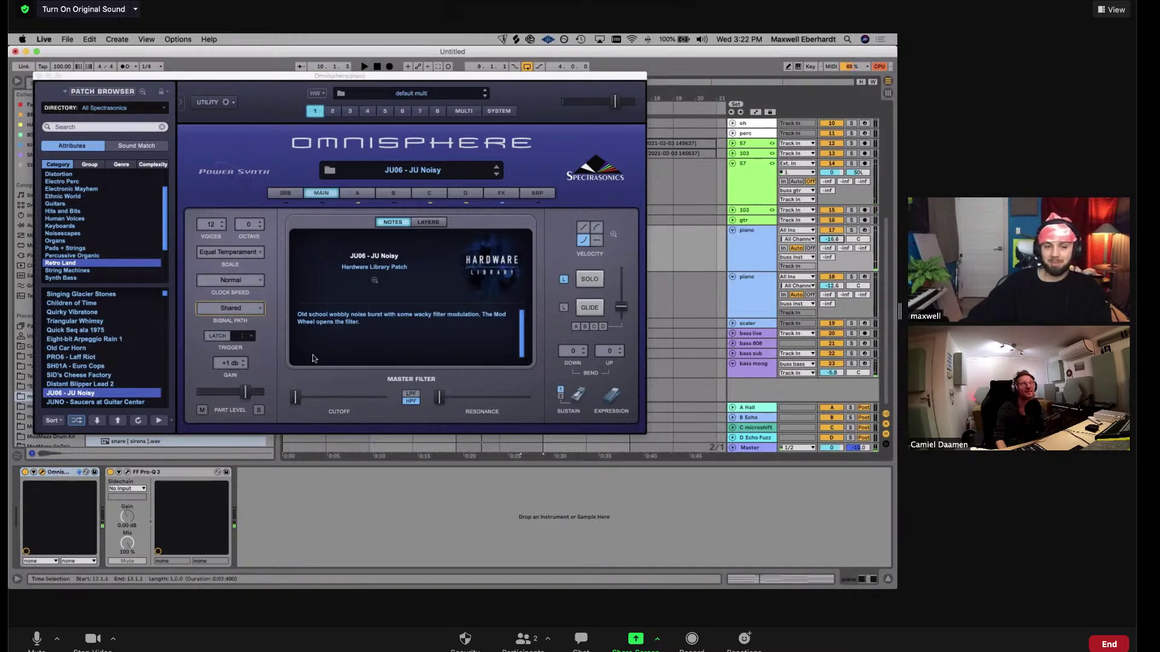
Audition further Retro Land patches in the upper piano track's Omnisphere, load Groovy Stylophone Lead and close the instrument window
{"action": "left_click", "coordinate": [116, 403]}
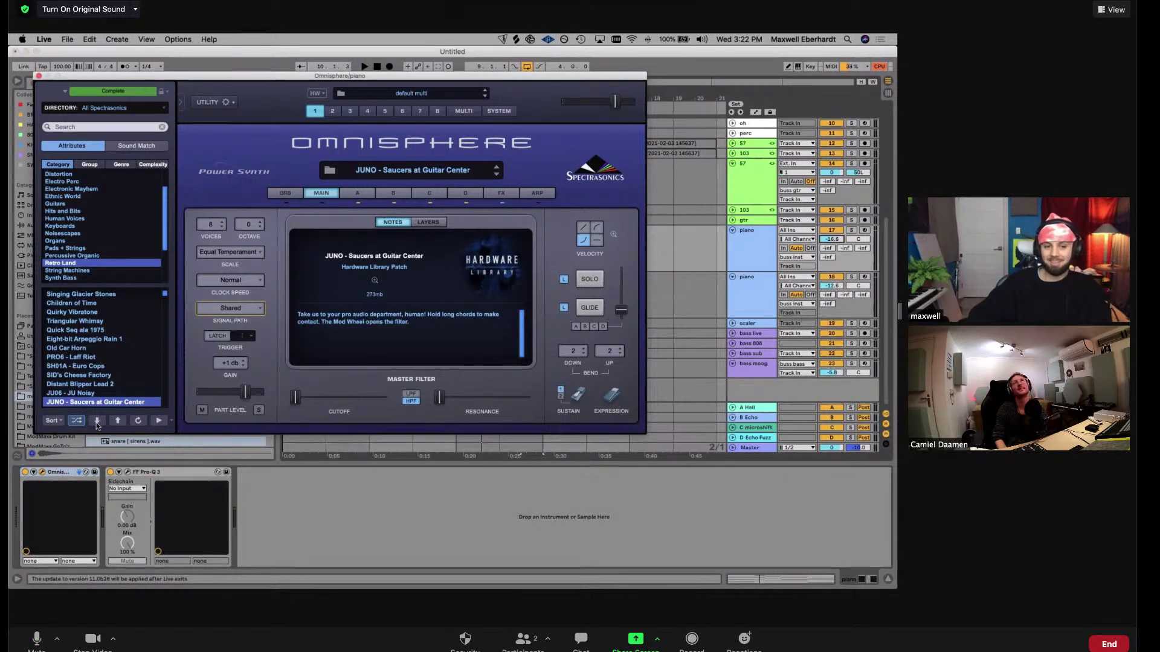
{"action": "left_click", "coordinate": [97, 421]}
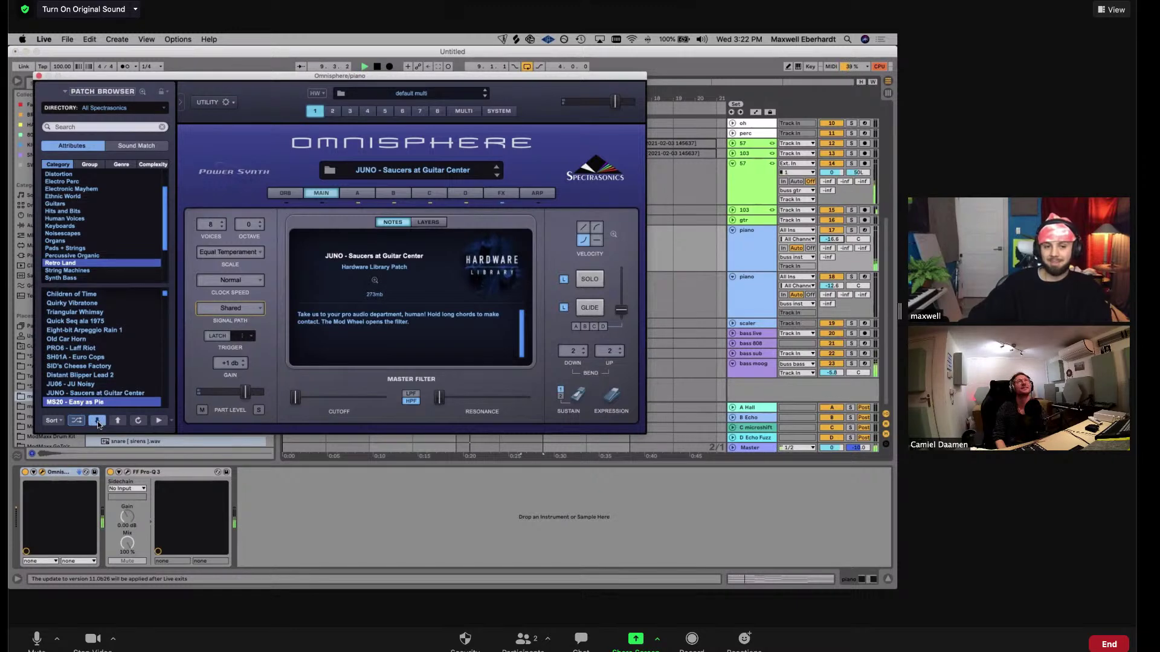
{"action": "left_click", "coordinate": [97, 422]}
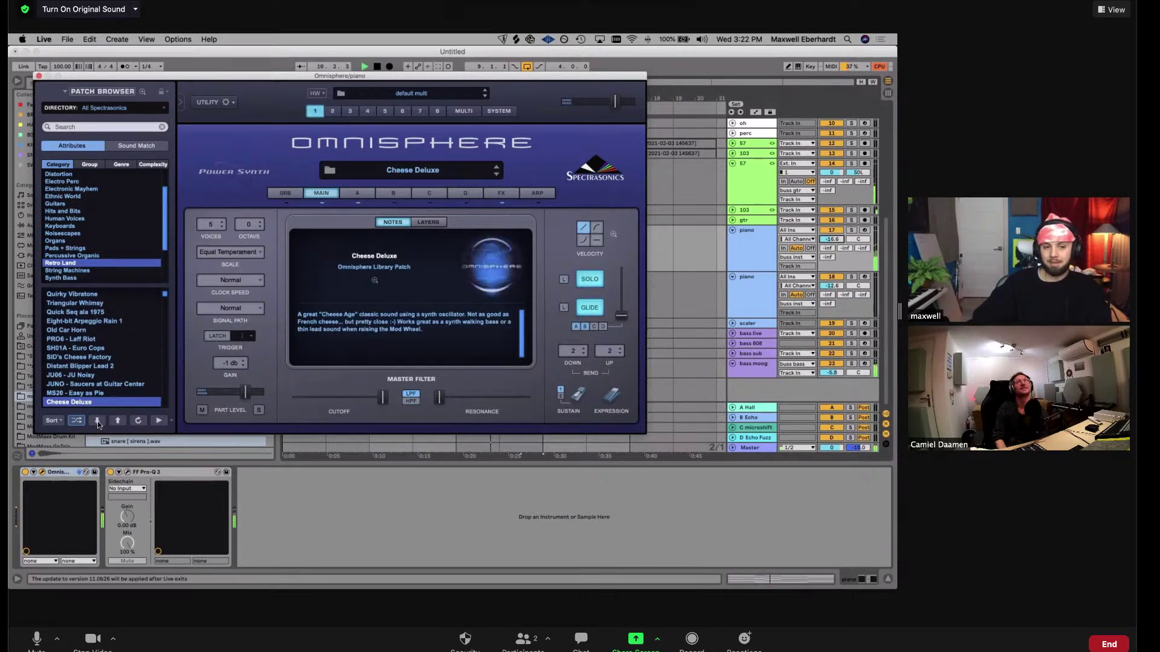
{"action": "left_click", "coordinate": [96, 422]}
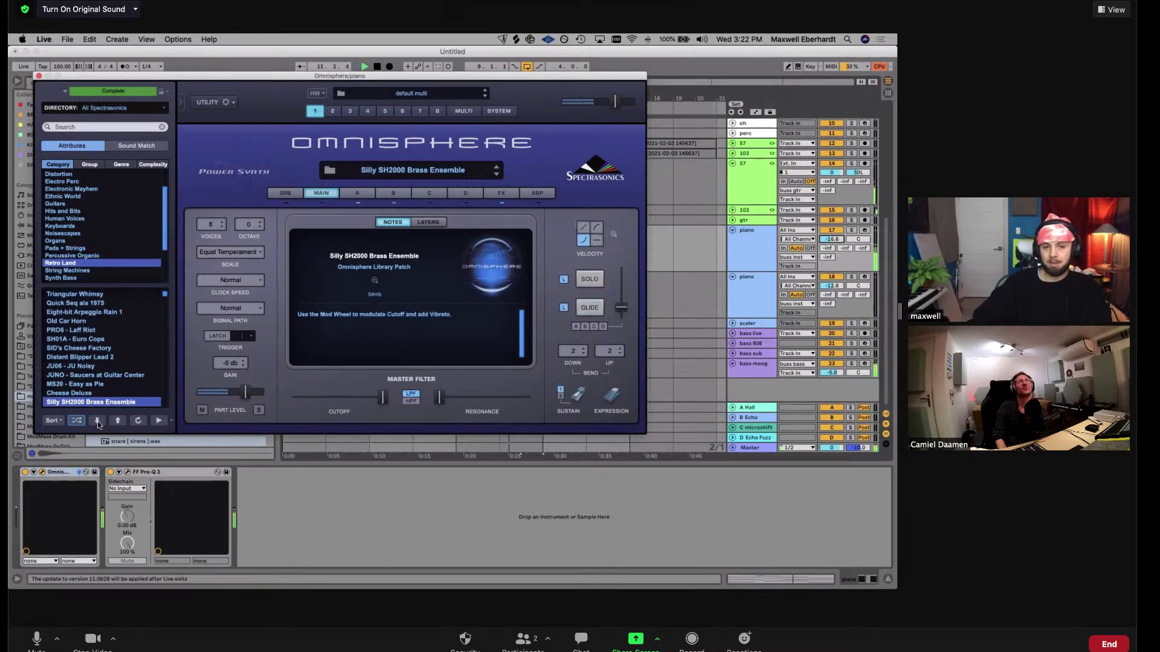
{"action": "left_click", "coordinate": [97, 422]}
{"action": "left_click", "coordinate": [97, 421]}
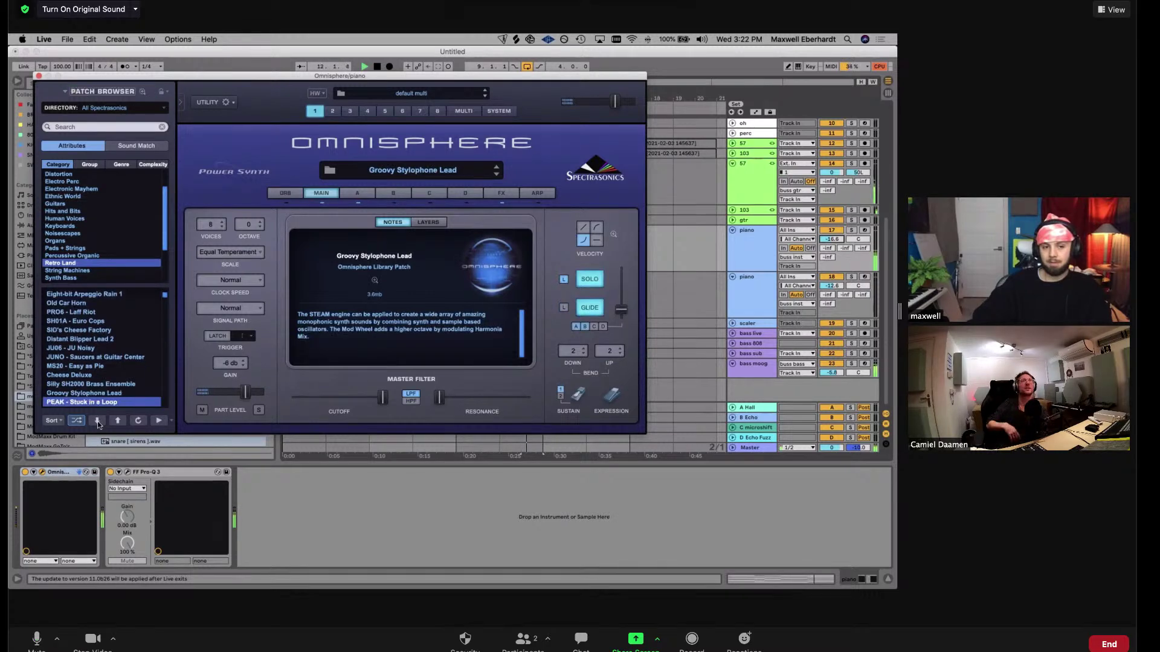
{"action": "left_click", "coordinate": [145, 392]}
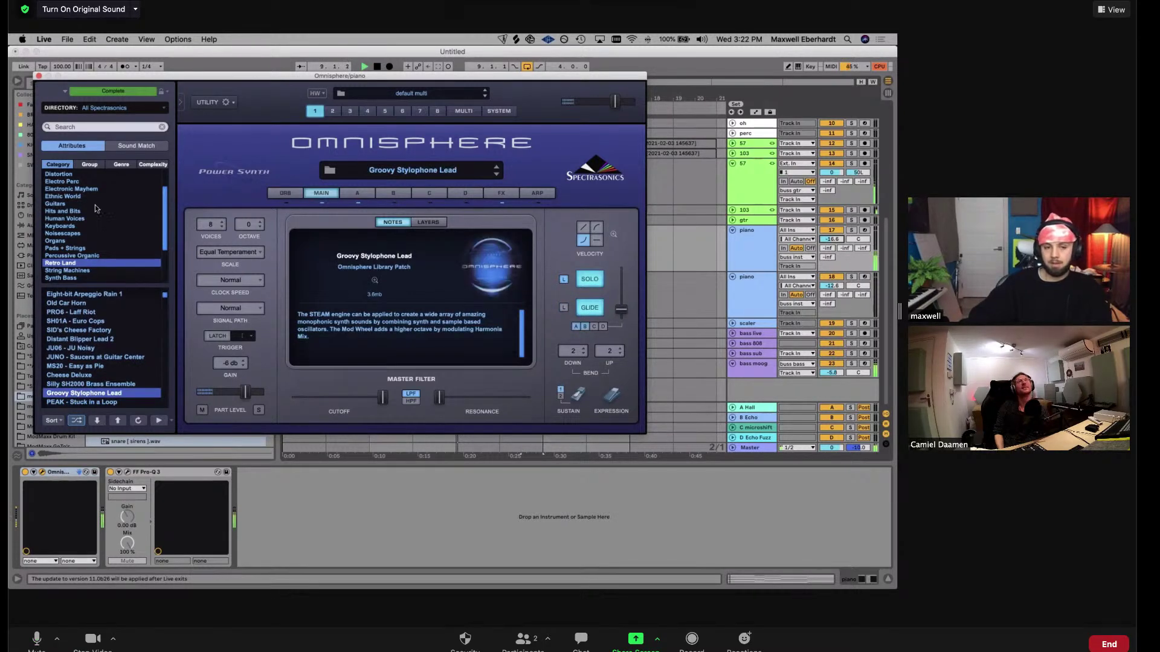
{"action": "left_click", "coordinate": [38, 77]}
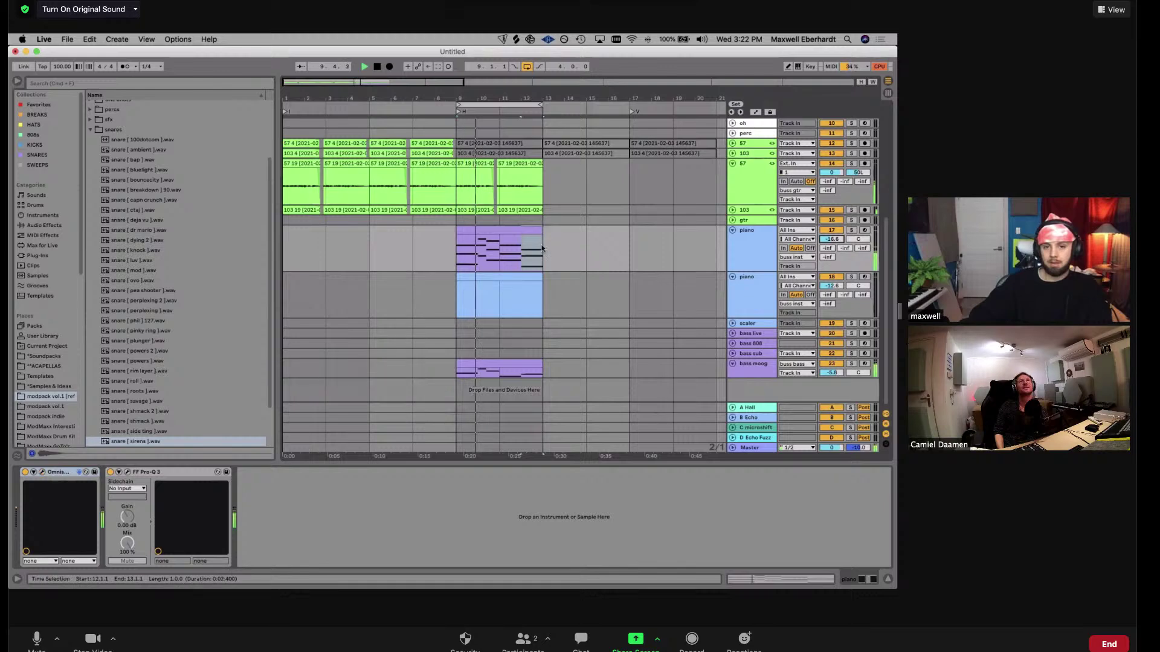
Check the chord notes in the upper piano clip and insert a new audio track below the upper piano track
{"action": "double_click", "coordinate": [517, 230]}
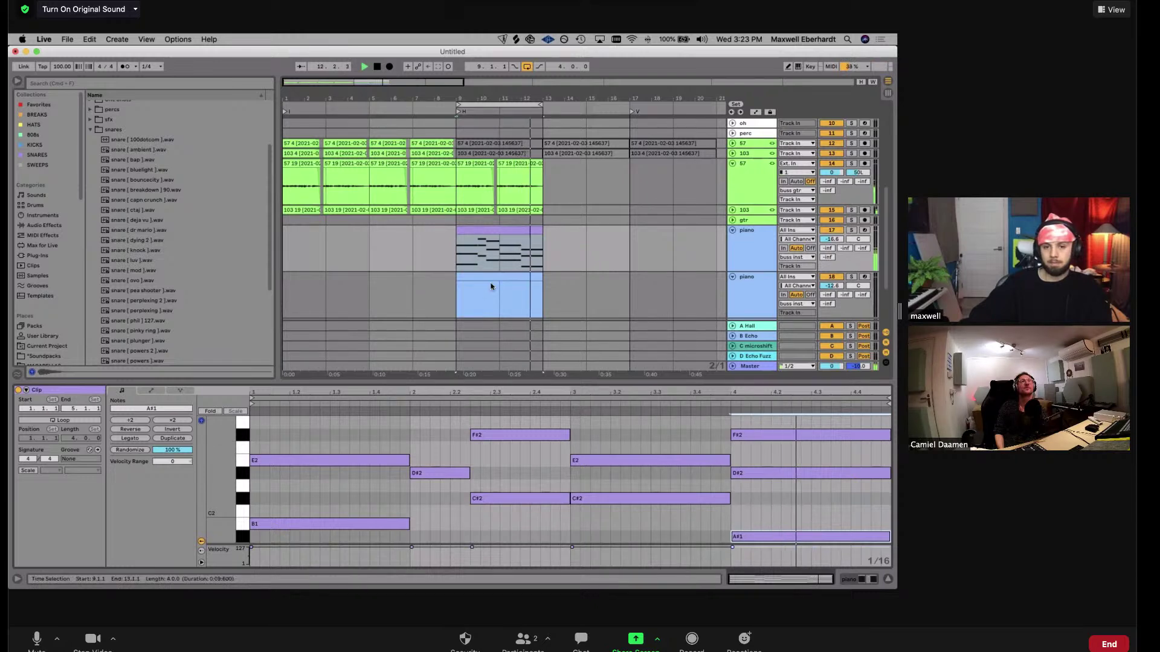
{"action": "scroll", "coordinate": [418, 474], "scroll_direction": "up", "scroll_amount": 1}
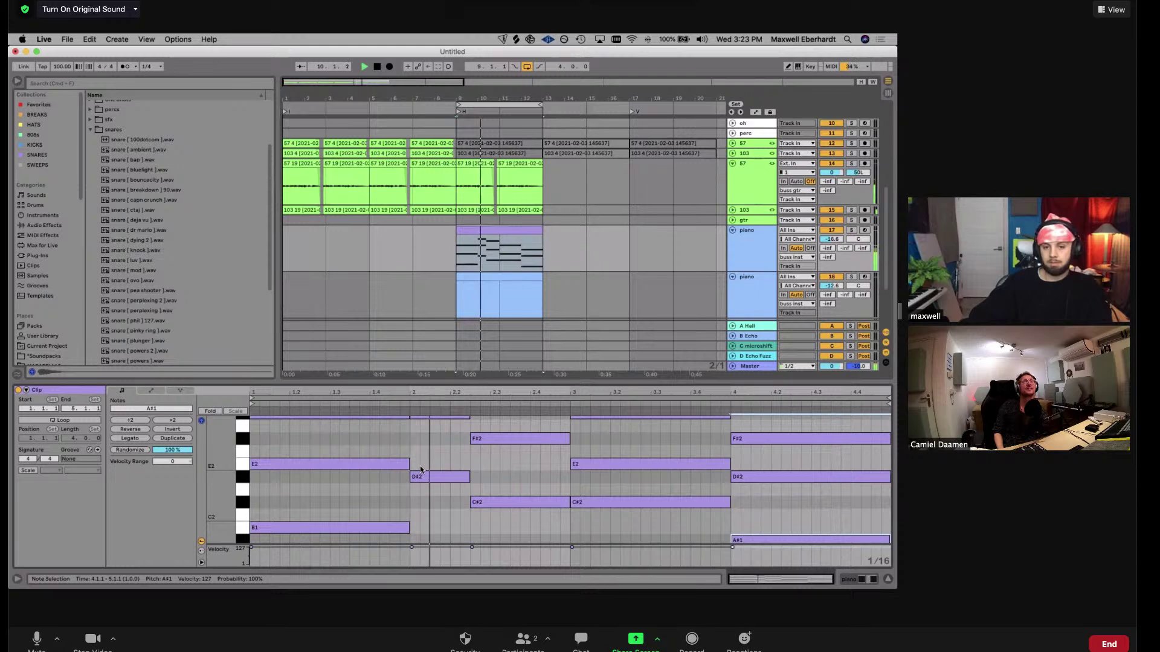
{"action": "scroll", "coordinate": [488, 475], "scroll_direction": "up", "scroll_amount": 4}
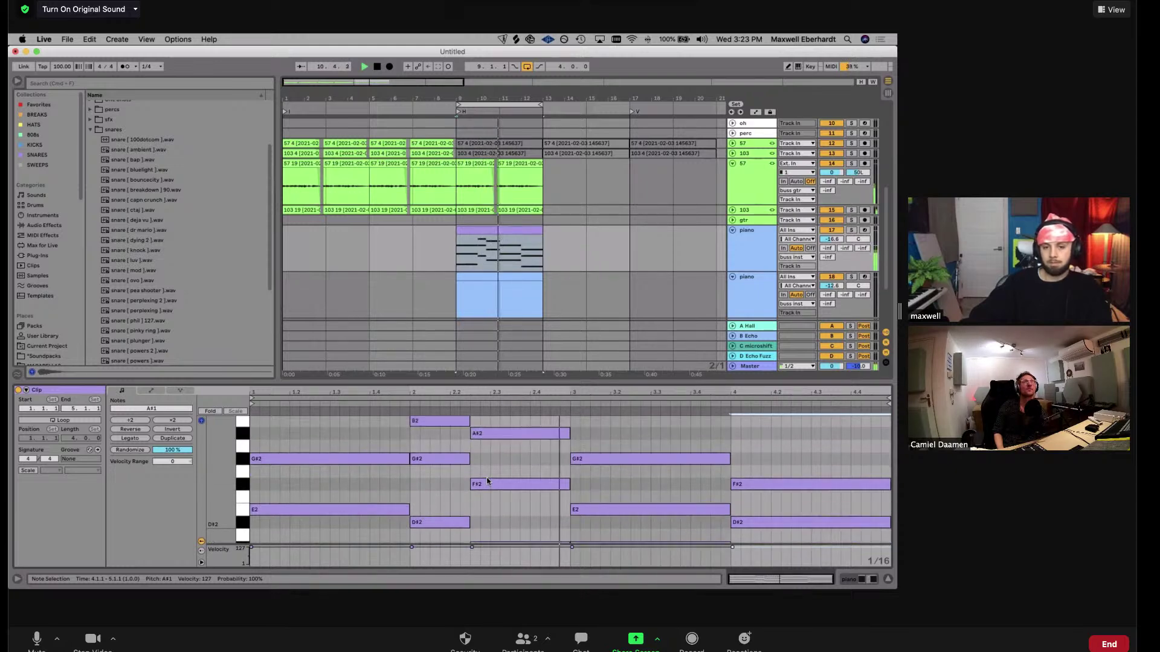
{"action": "left_click", "coordinate": [761, 238]}
{"action": "key", "text": "super+shift+t"}
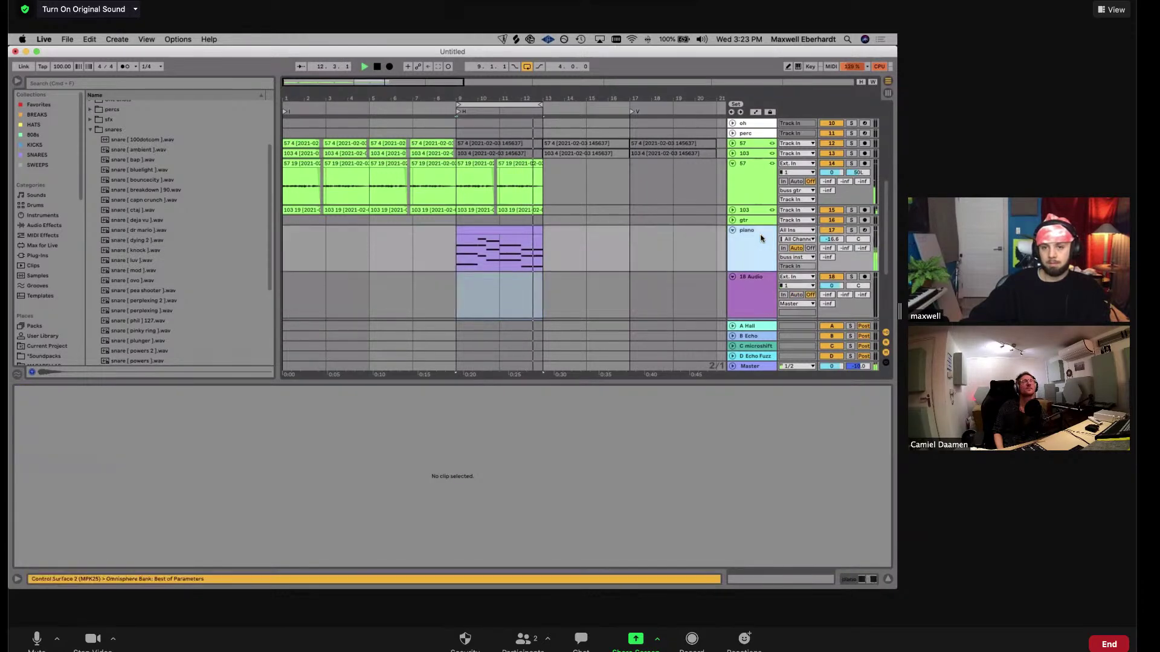
Freeze the upper piano track, accepting that audio playback stops
{"action": "right_click", "coordinate": [762, 238]}
{"action": "left_click", "coordinate": [745, 266]}
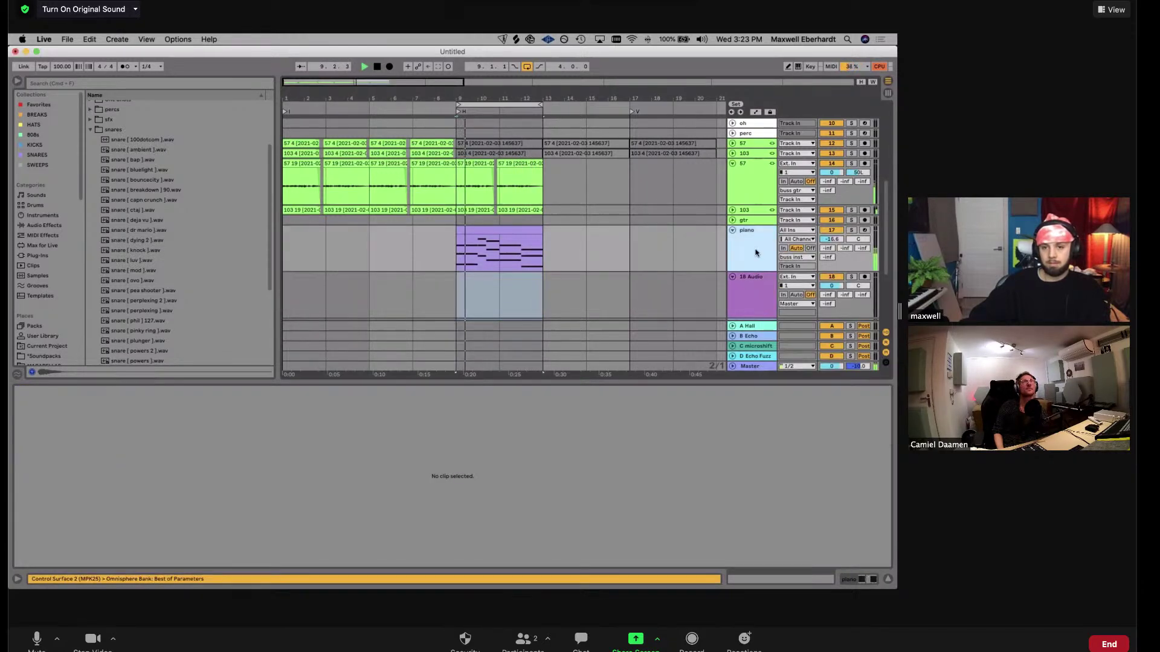
{"action": "right_click", "coordinate": [755, 252]}
{"action": "left_click", "coordinate": [789, 312]}
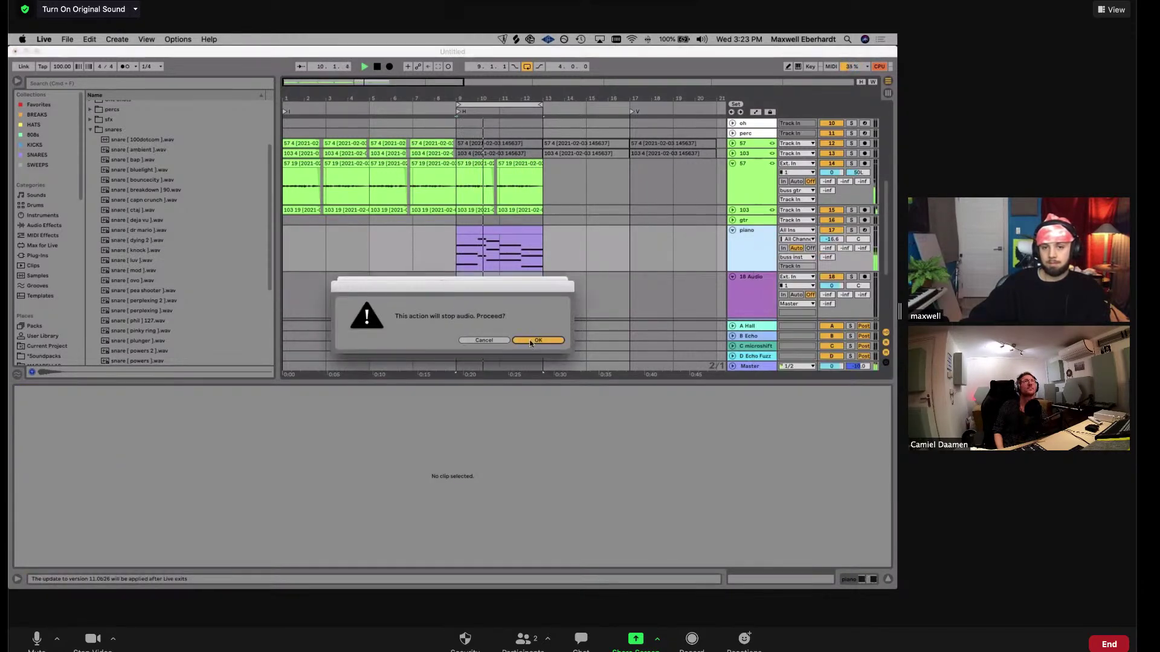
{"action": "left_click", "coordinate": [532, 340]}
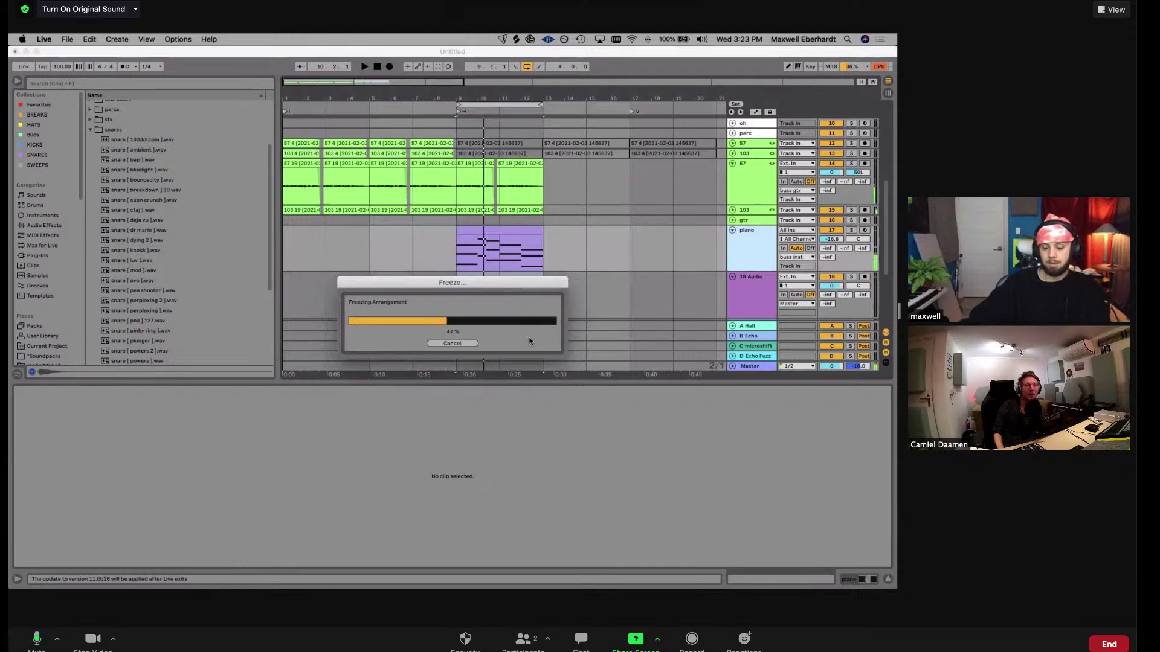
Copy the frozen piano clip onto the new audio track at bar 9 and unfreeze the upper piano track
{"action": "left_click", "coordinate": [517, 239]}
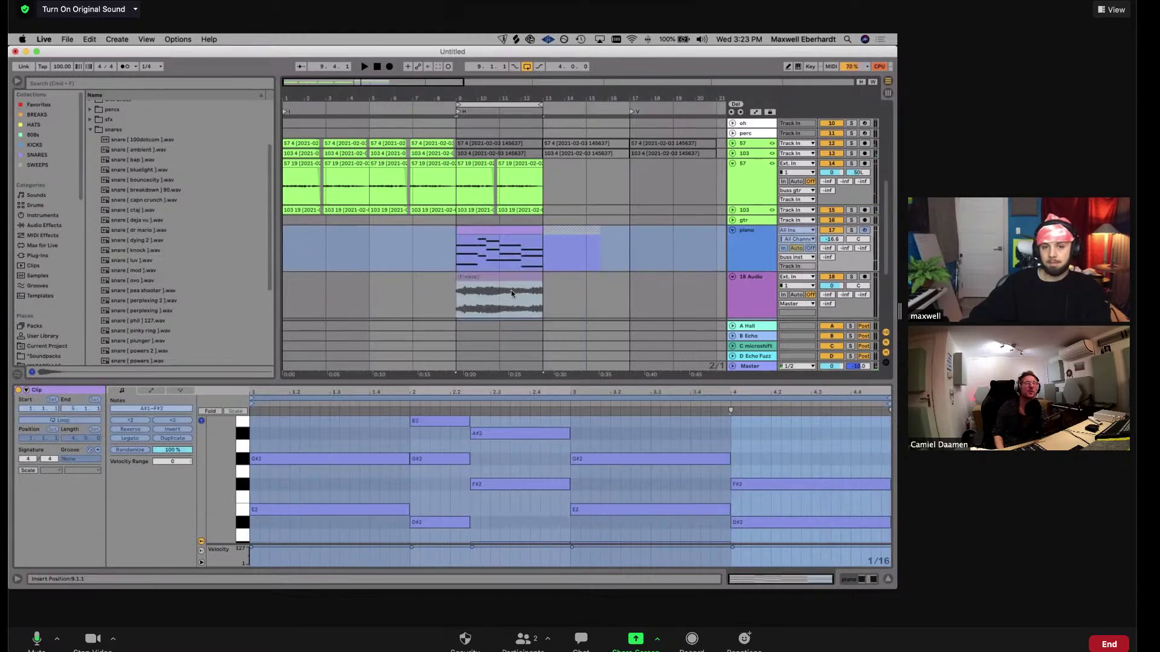
{"action": "left_click", "coordinate": [511, 292]}
{"action": "left_click", "coordinate": [499, 233]}
{"action": "left_click", "coordinate": [746, 233]}
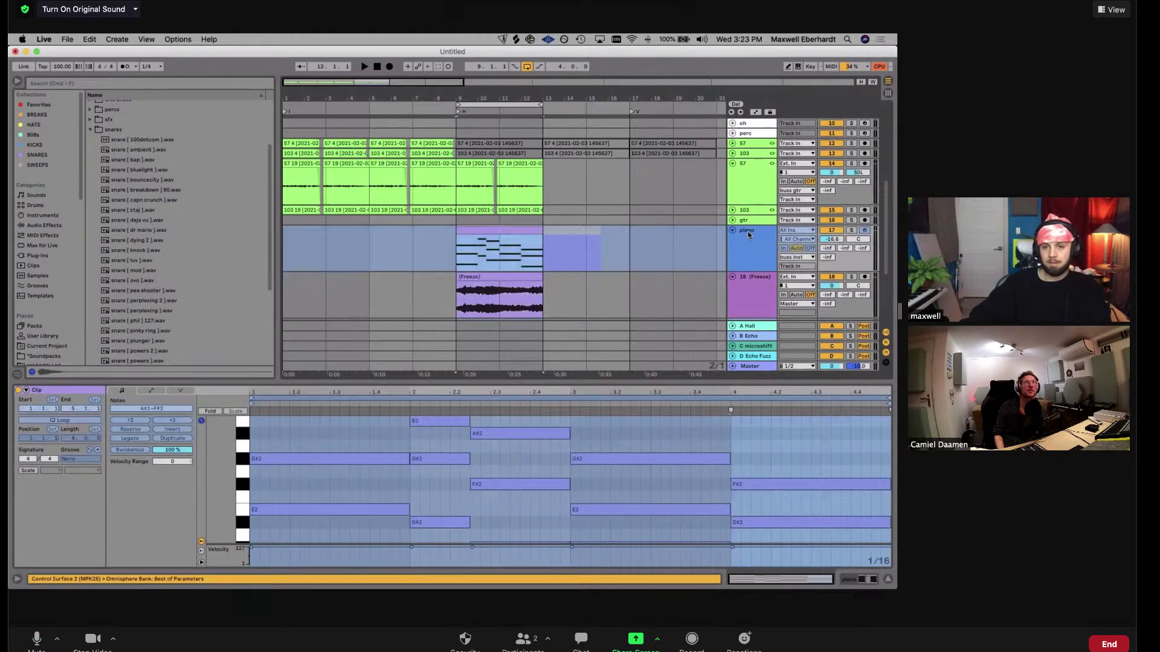
{"action": "left_click", "coordinate": [738, 293]}
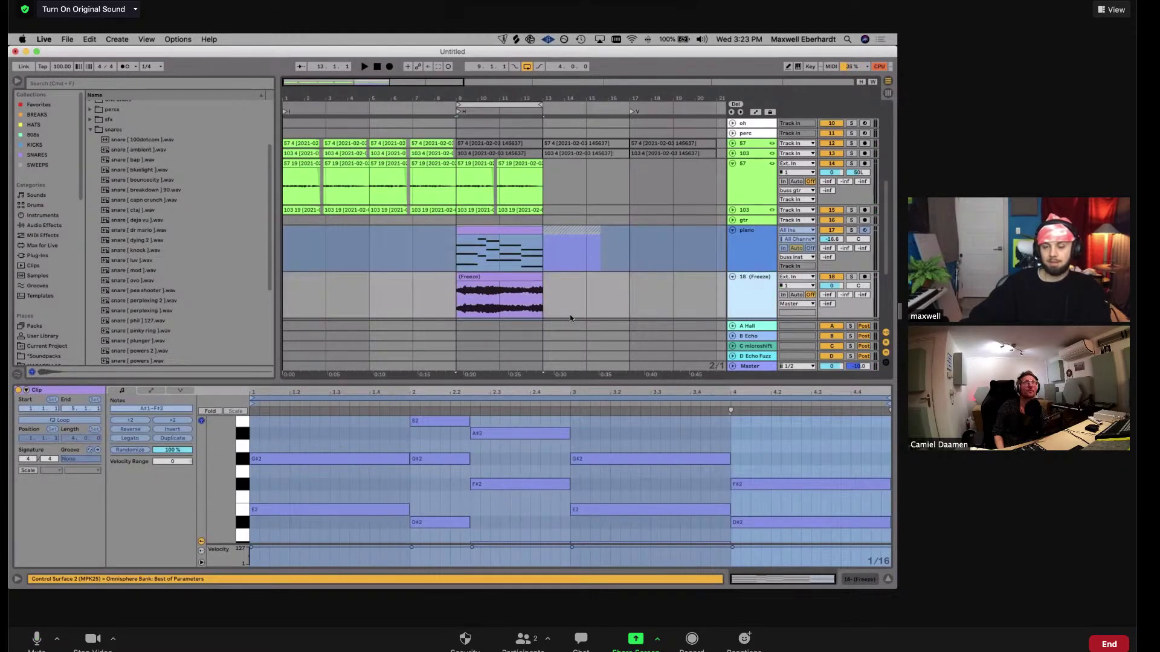
{"action": "left_click", "coordinate": [767, 242]}
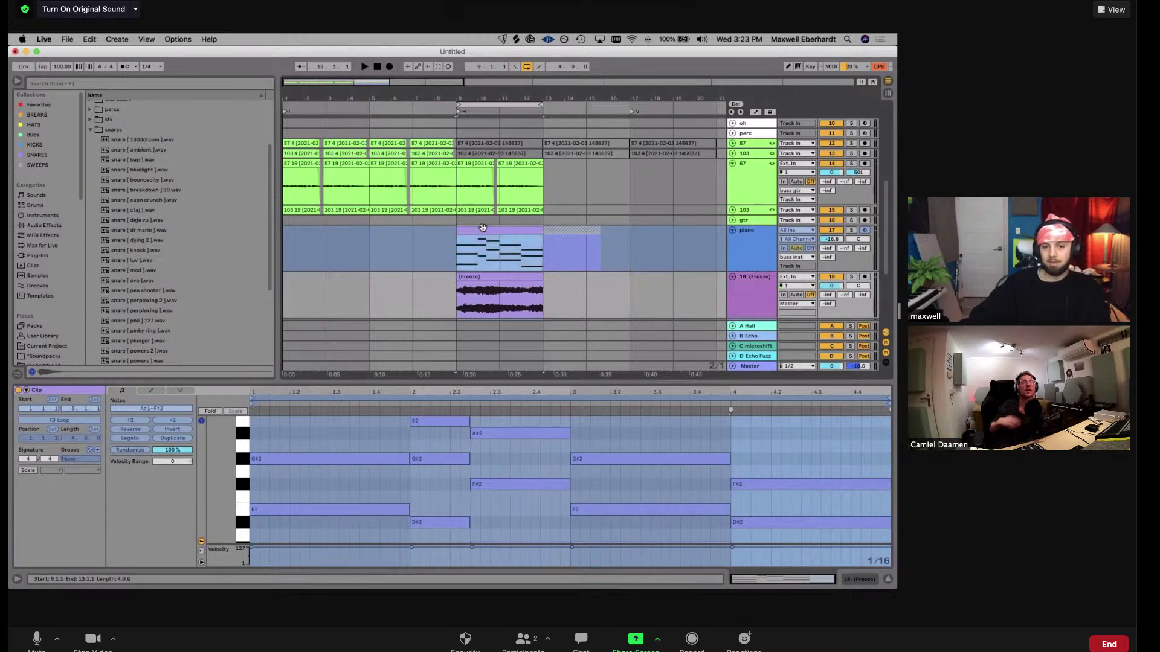
{"action": "right_click", "coordinate": [762, 249]}
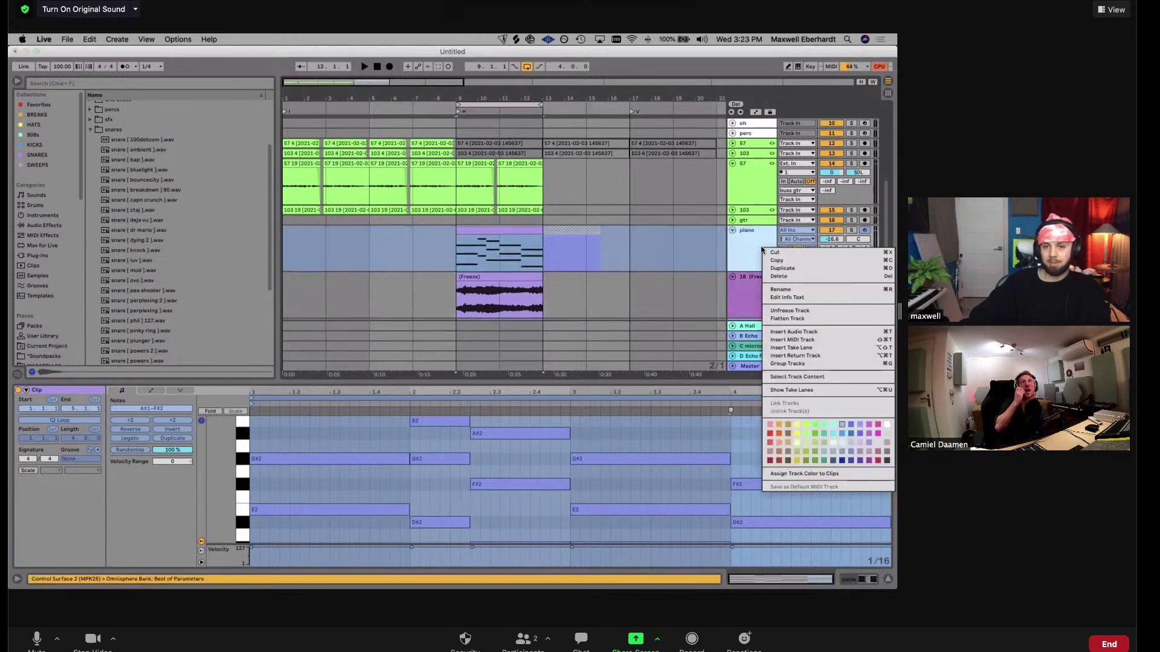
{"action": "left_click", "coordinate": [803, 311]}
Set the bounced piano audio track to -16.5 dB panned 25L and add a Phaser-Flanger effect to it
{"action": "left_click_drag", "start_coordinate": [832, 286], "coordinate": [833, 287]}
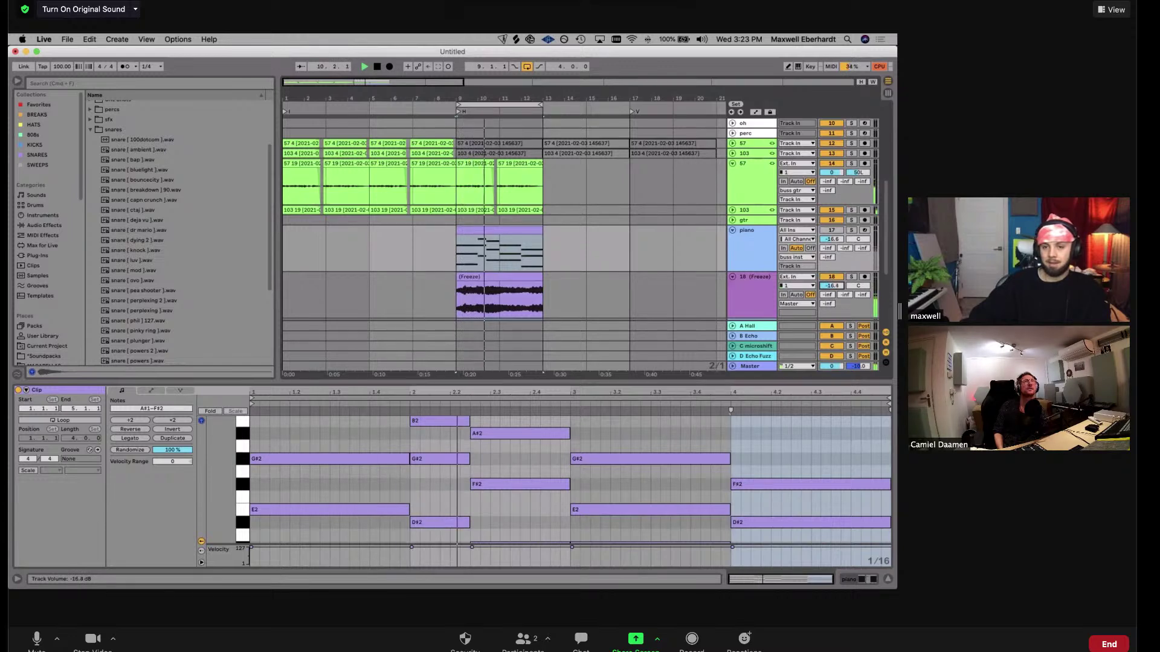
{"action": "left_click", "coordinate": [738, 288]}
{"action": "key", "text": "super+f"}
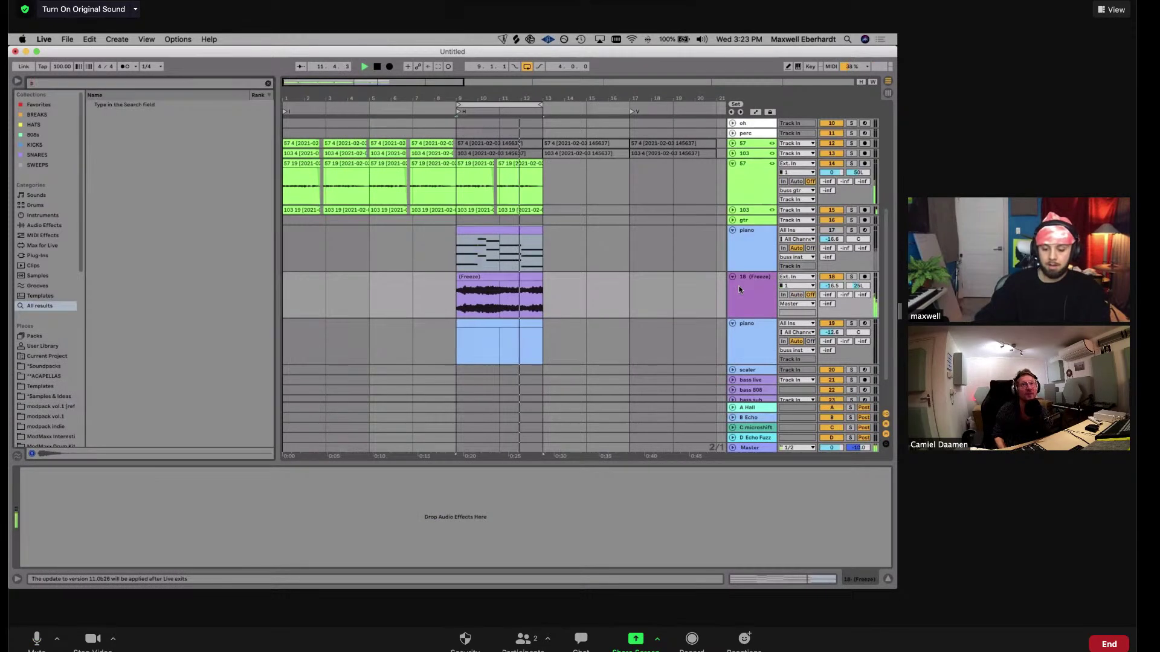
{"action": "type", "text": "phaser"}
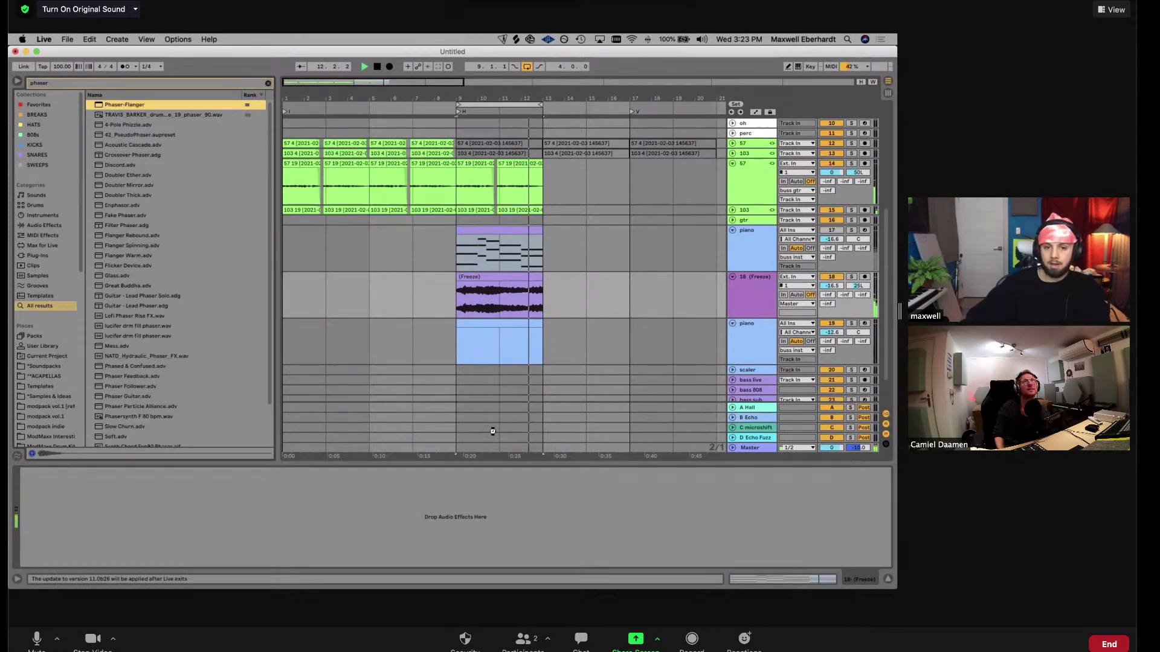
{"action": "key", "text": "Return"}
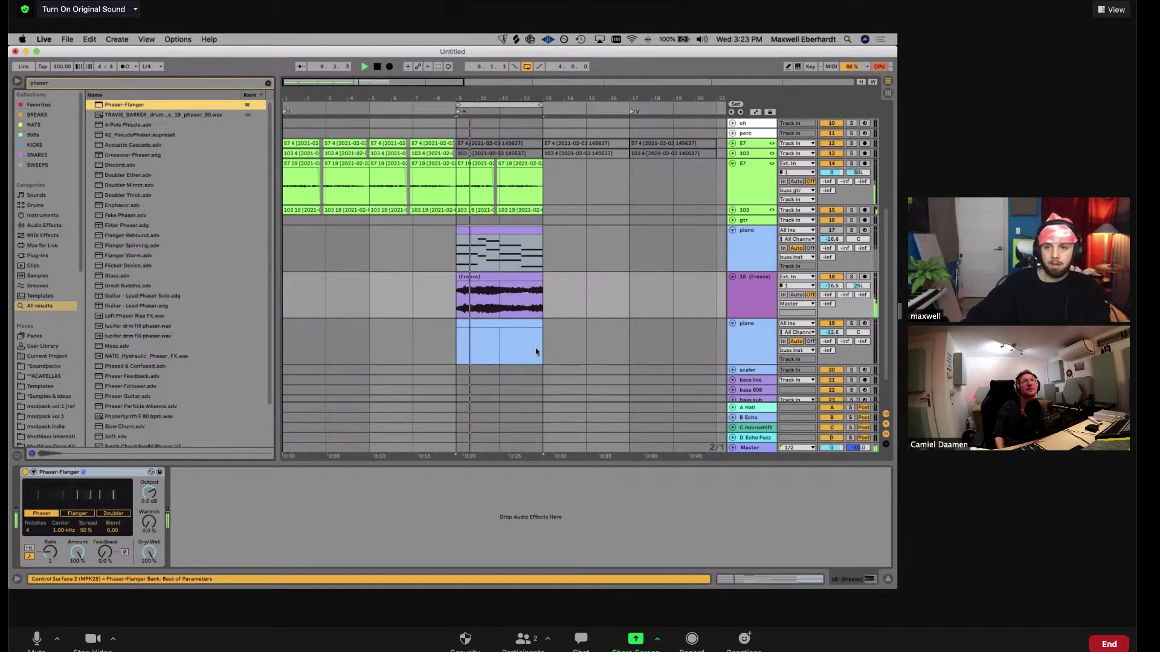
Pan the upper piano track to 14R and audition it briefly in solo
{"action": "left_click", "coordinate": [751, 260]}
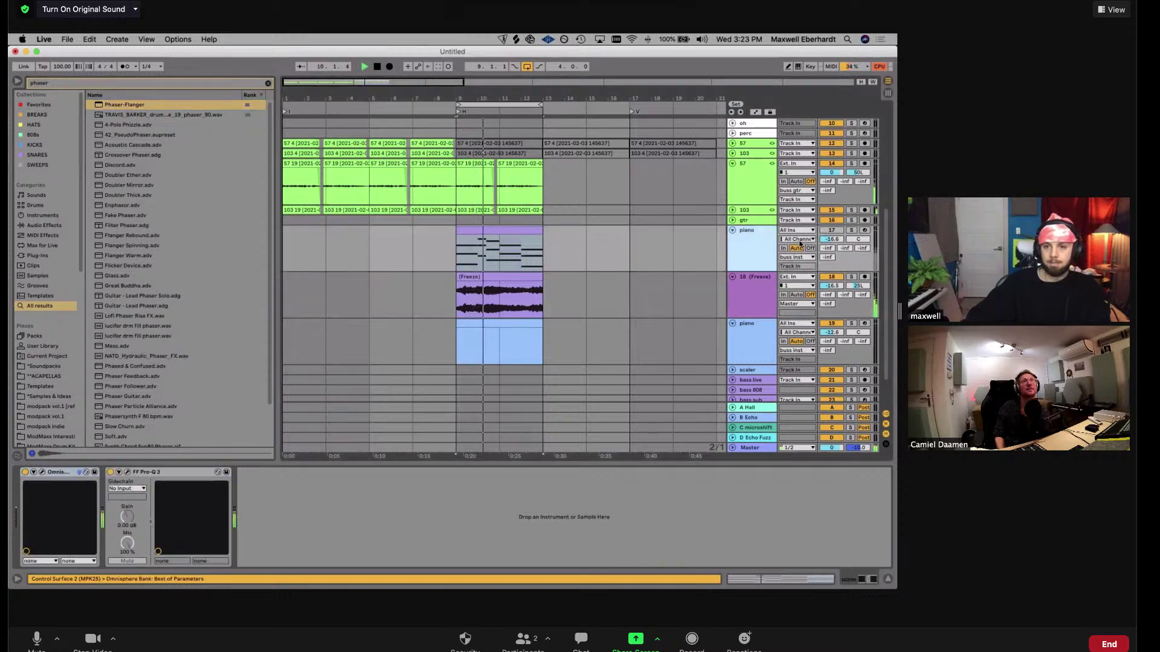
{"action": "left_click_drag", "start_coordinate": [858, 239], "coordinate": [858, 233]}
{"action": "left_click", "coordinate": [851, 230]}
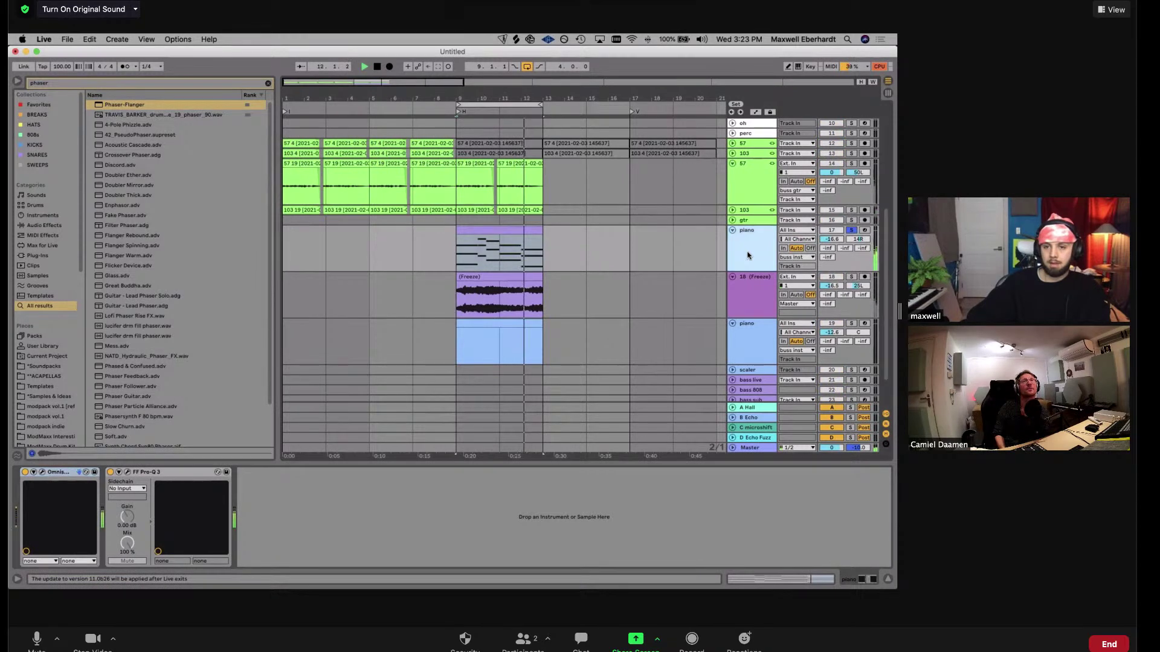
{"action": "left_click", "coordinate": [851, 230]}
Audition the Retro Land patches PEAK - Stuck in a Loop and SH201 - Canadian Pulse in the upper piano track's Omnisphere
{"action": "left_click", "coordinate": [41, 472]}
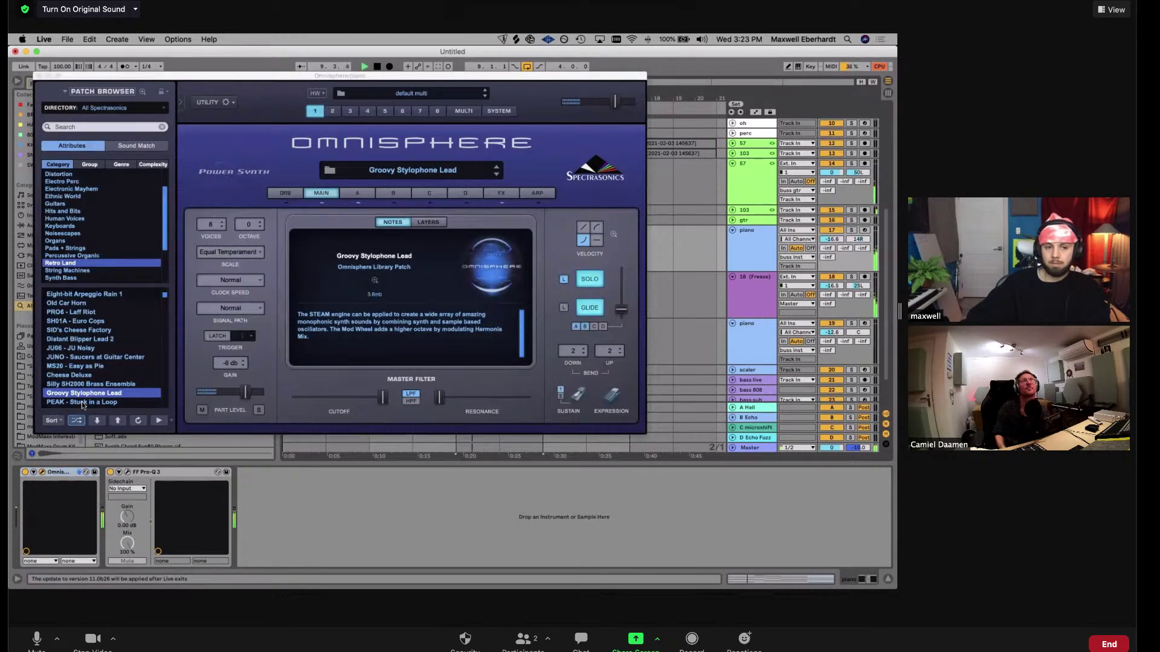
{"action": "left_click", "coordinate": [83, 402]}
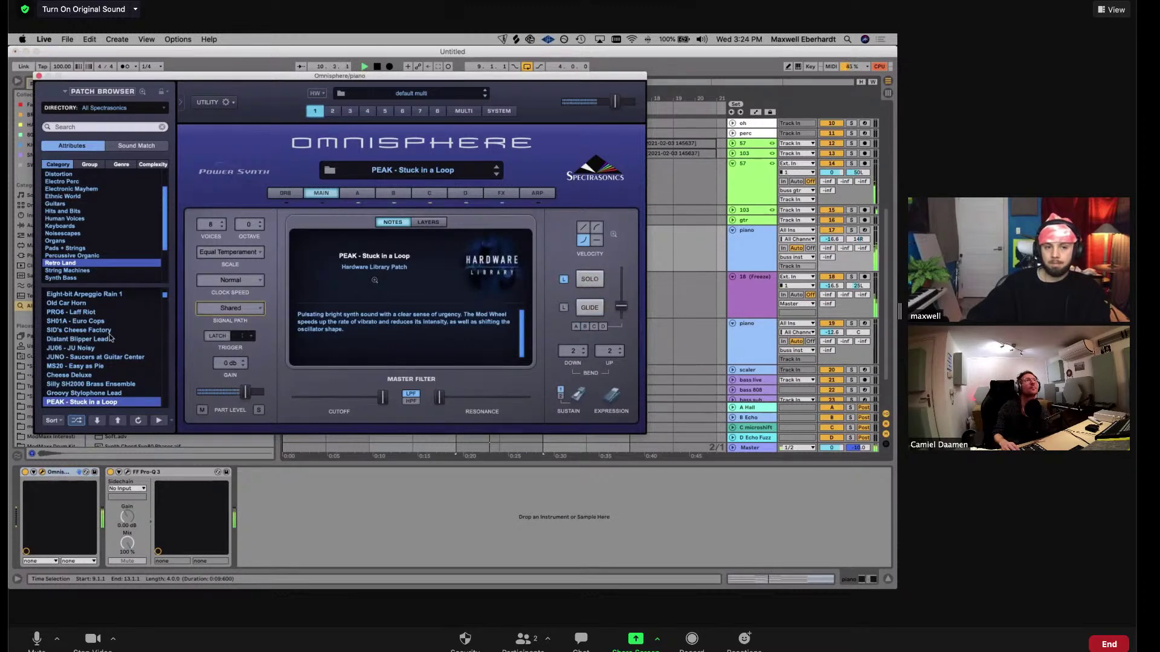
{"action": "scroll", "coordinate": [106, 347], "scroll_direction": "down", "scroll_amount": 2}
{"action": "left_click", "coordinate": [88, 384]}
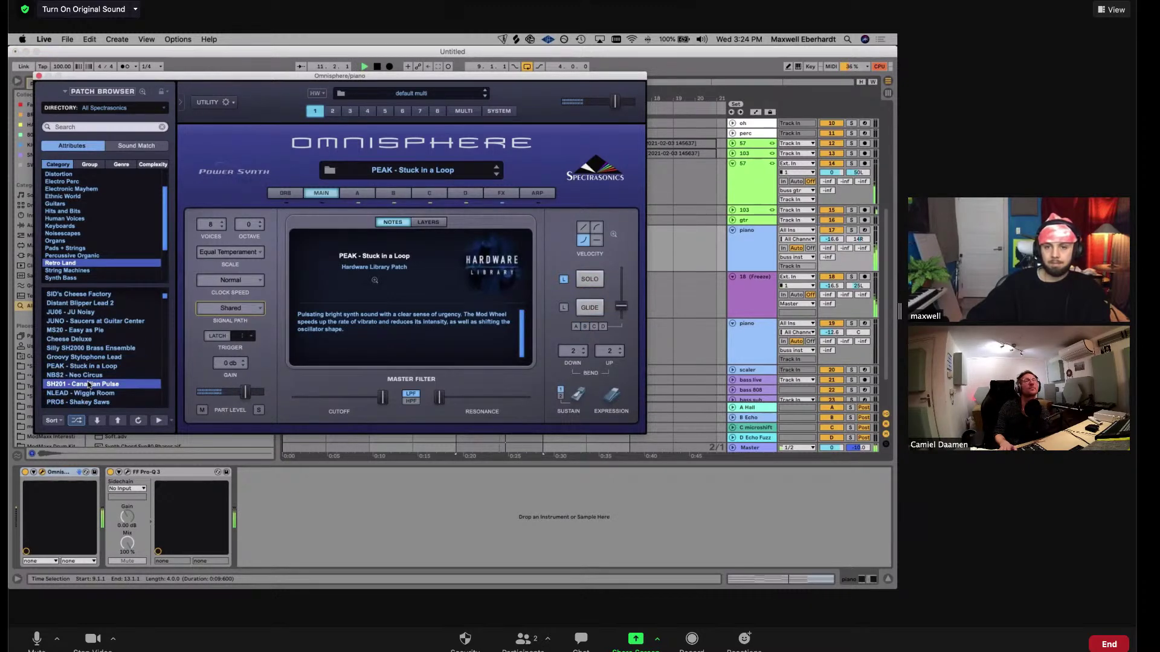
{"action": "scroll", "coordinate": [61, 238], "scroll_direction": "down", "scroll_amount": 1}
Load JP-8 Hollow Chorus from Pads + Strings, set the upper piano track's volume to -9.6 dB and close Omnisphere
{"action": "left_click", "coordinate": [70, 233]}
{"action": "left_click", "coordinate": [94, 375]}
{"action": "left_click", "coordinate": [89, 349]}
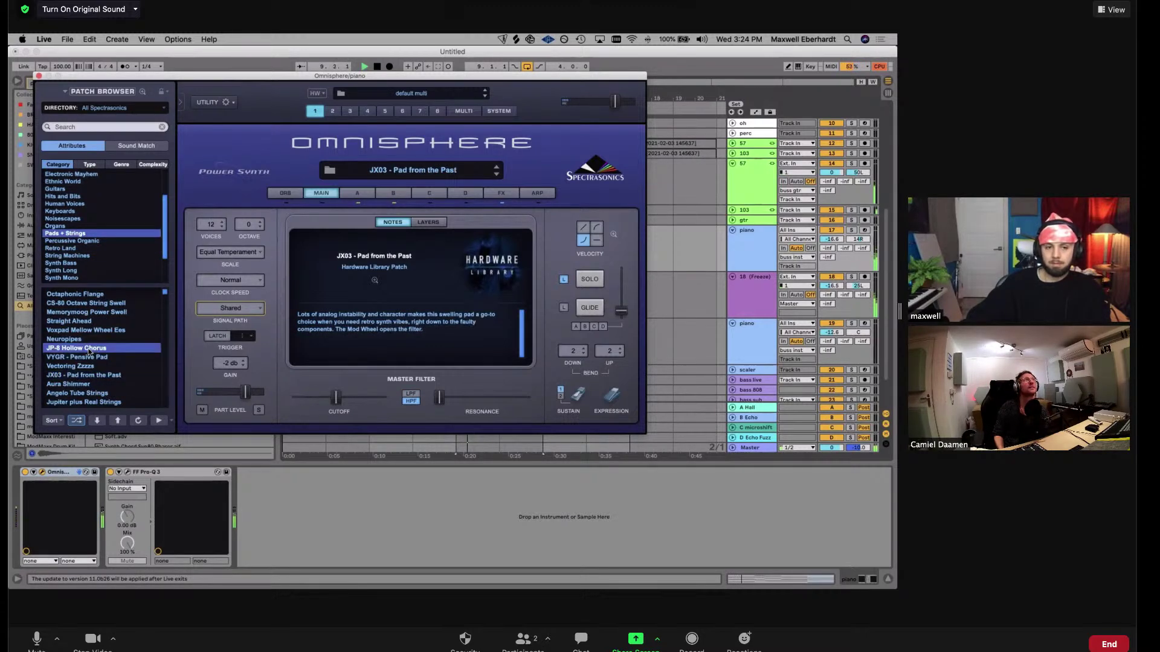
{"action": "left_click_drag", "start_coordinate": [831, 239], "coordinate": [831, 241]}
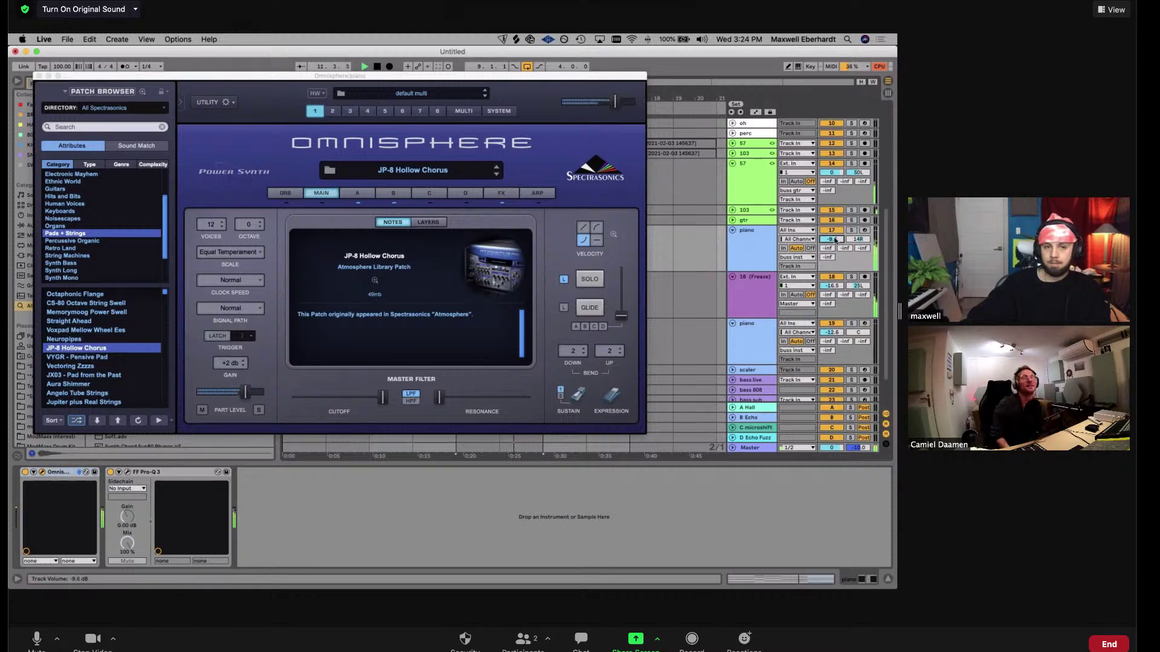
{"action": "left_click", "coordinate": [38, 76]}
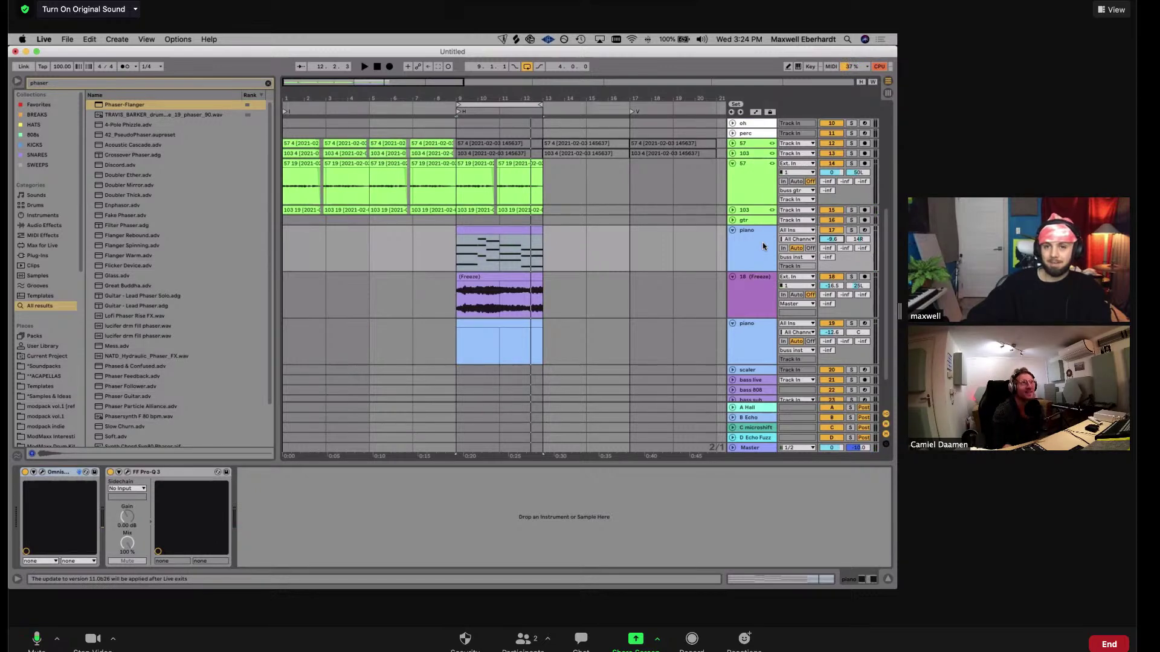
{"action": "key", "text": "super+s"}
{"action": "left_click", "coordinate": [704, 405]}
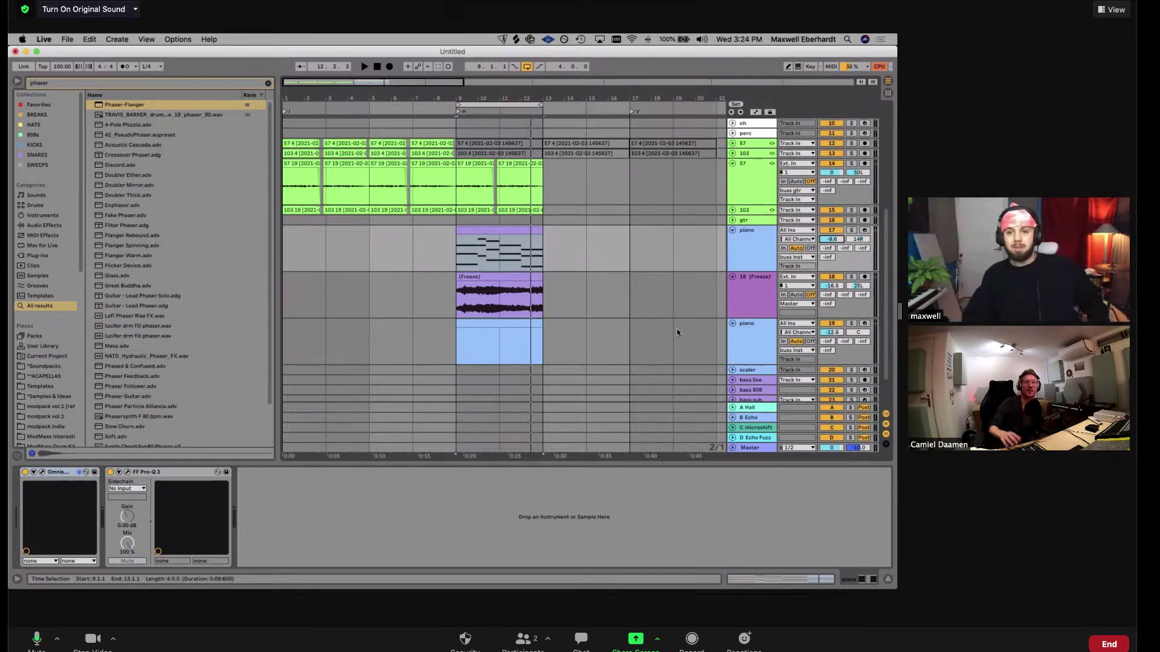
{"action": "key", "text": "super+s"}
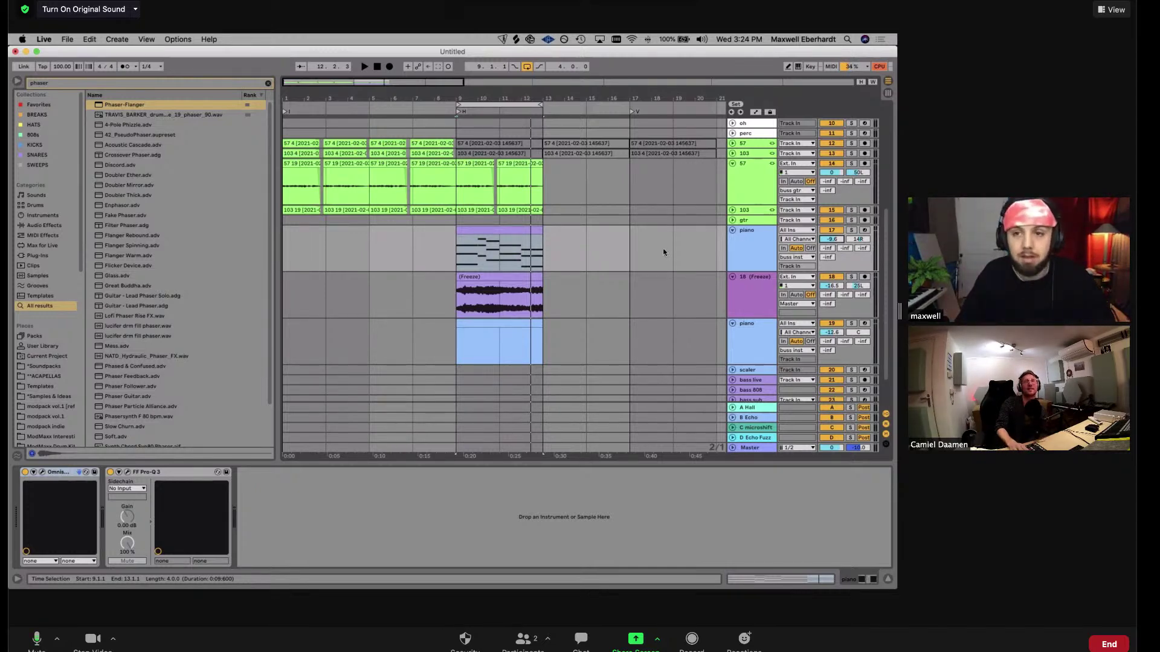
{"action": "left_click", "coordinate": [708, 405]}
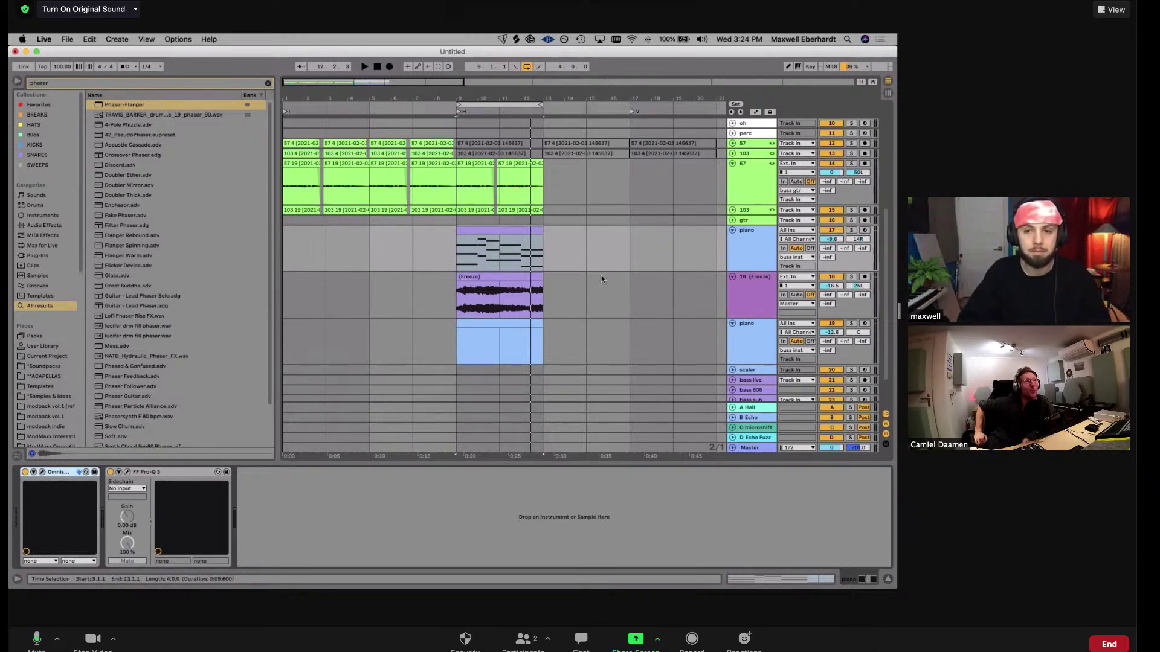
{"action": "left_click", "coordinate": [751, 242]}
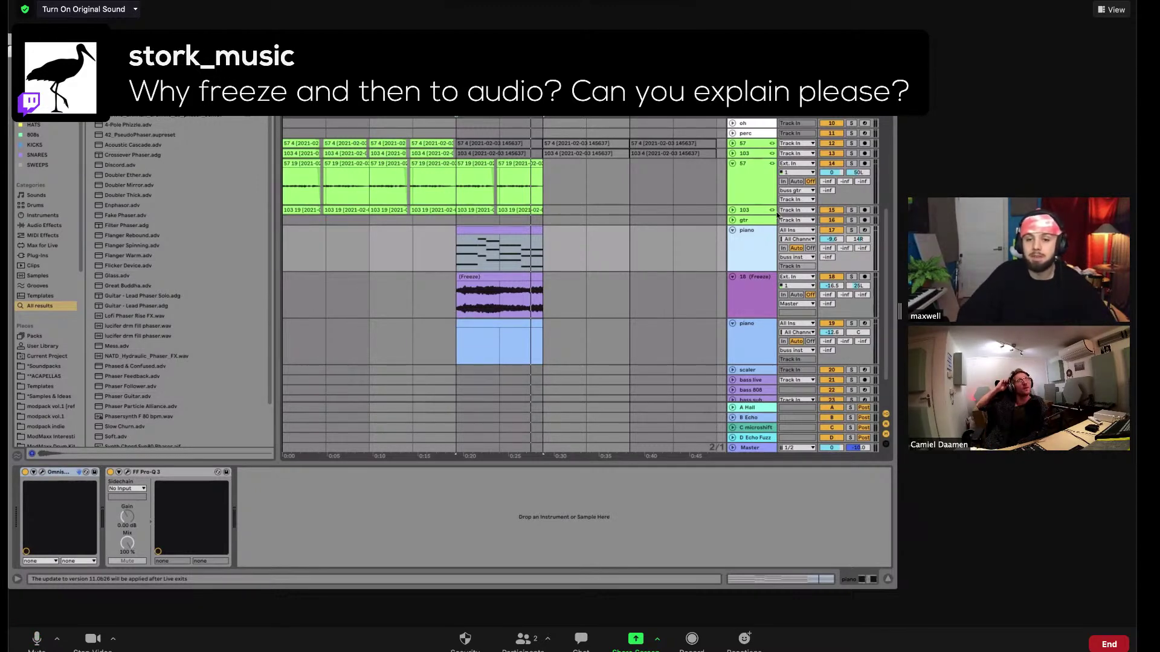
Inspect the notes of the upper piano track's bar 9 clip and close the detail view
{"action": "double_click", "coordinate": [489, 252]}
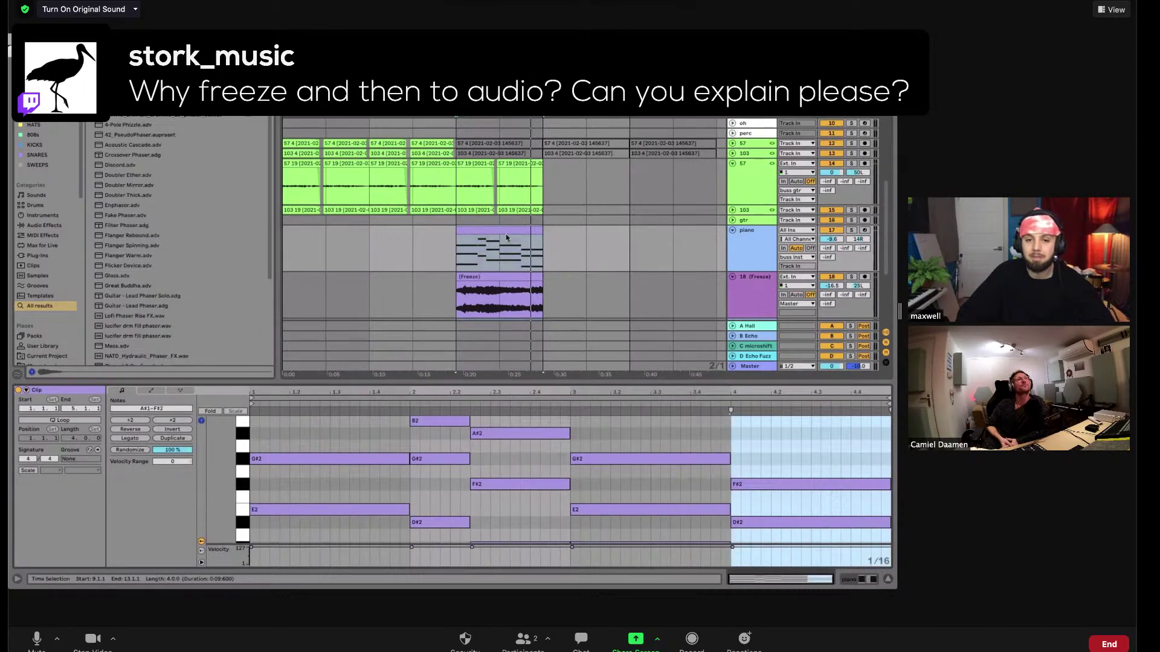
{"action": "left_click", "coordinate": [755, 251]}
{"action": "key", "text": "ctrl+d"}
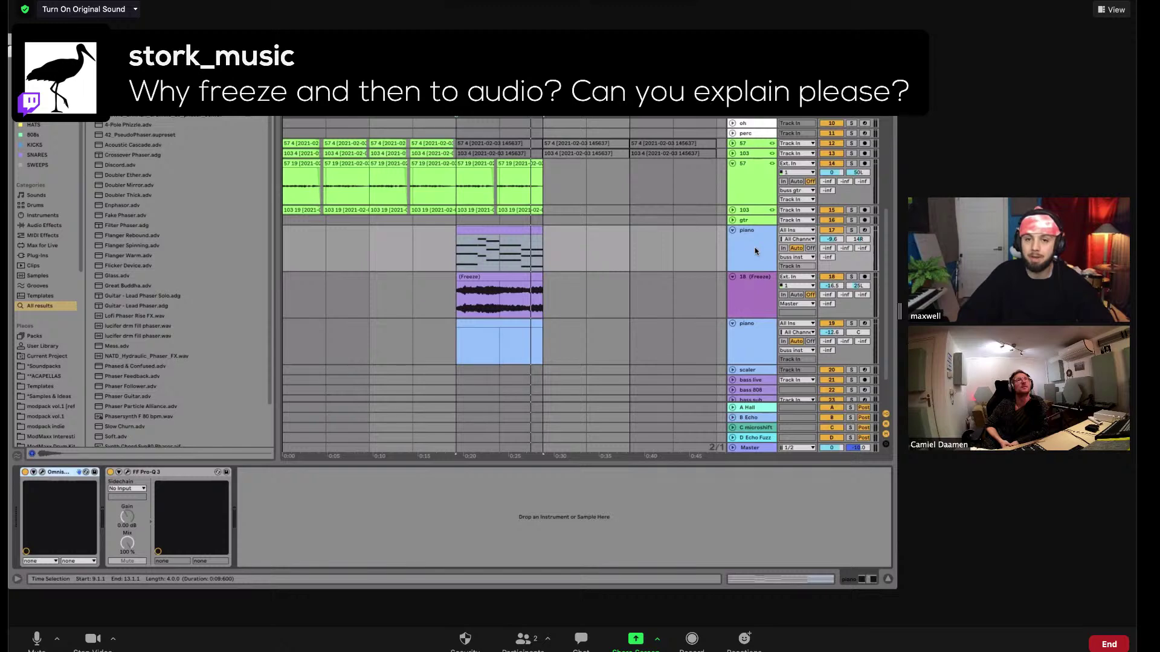
{"action": "left_click", "coordinate": [504, 234]}
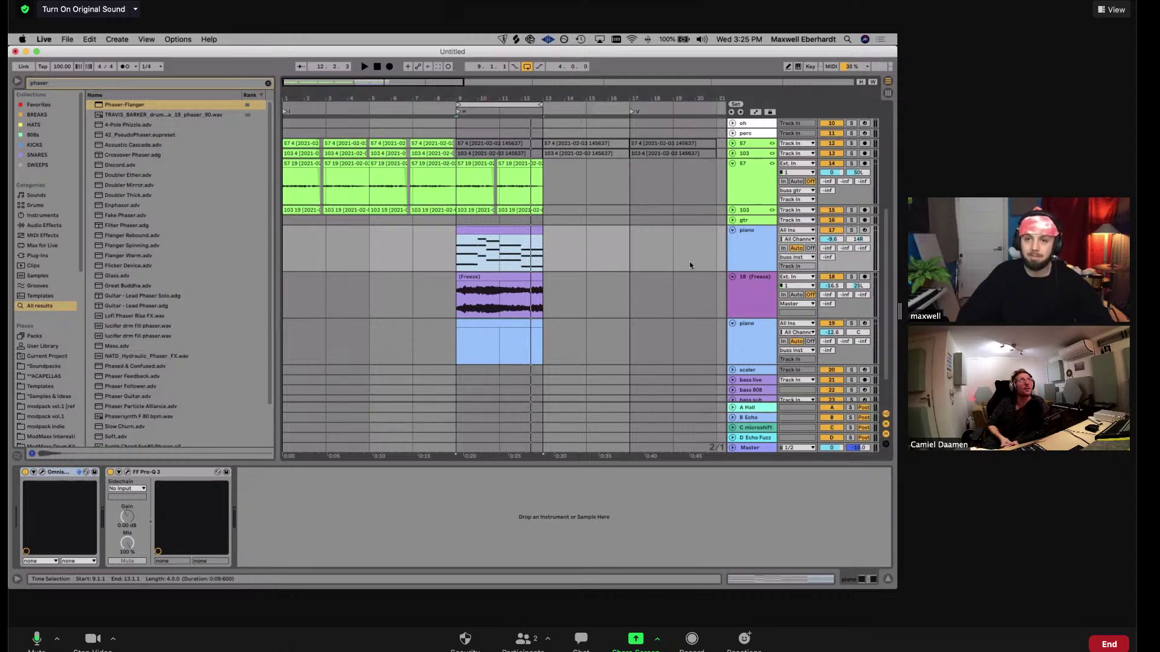
{"action": "left_click", "coordinate": [755, 244]}
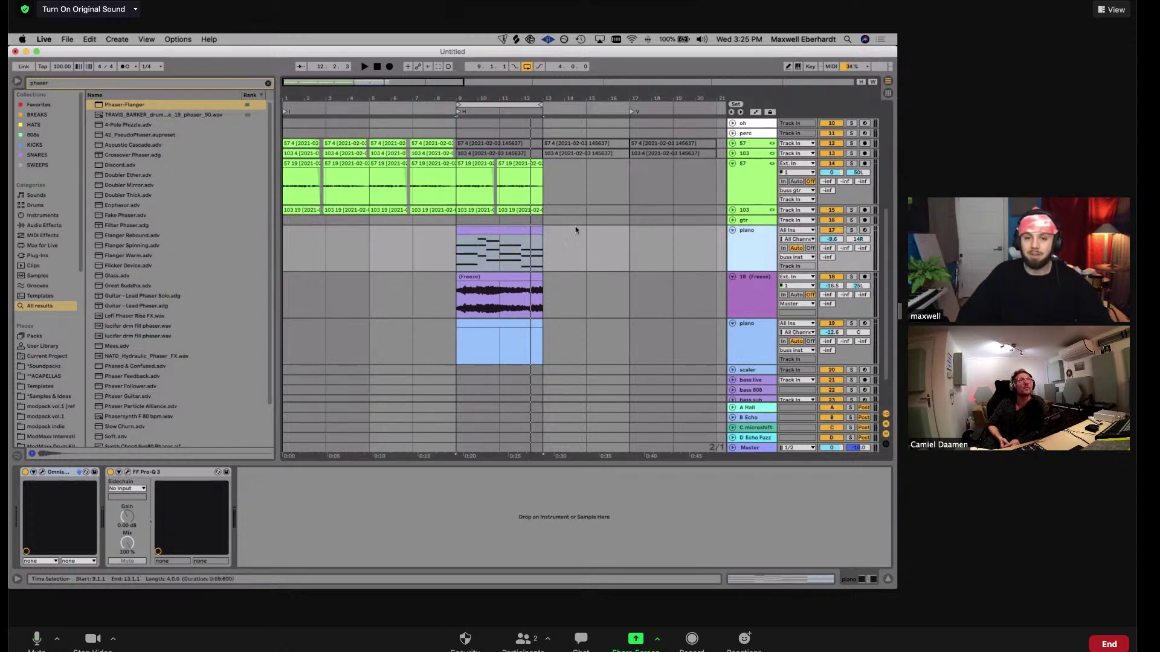
{"action": "double_click", "coordinate": [483, 254]}
{"action": "left_click_drag", "start_coordinate": [454, 463], "coordinate": [454, 382]}
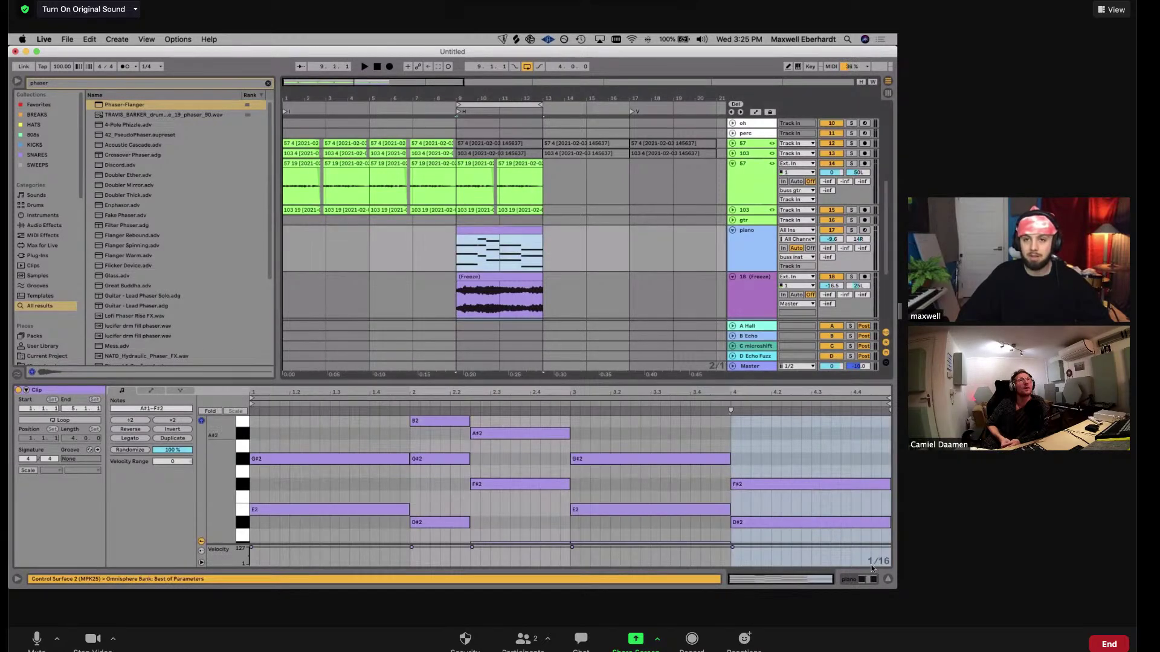
{"action": "left_click", "coordinate": [887, 578]}
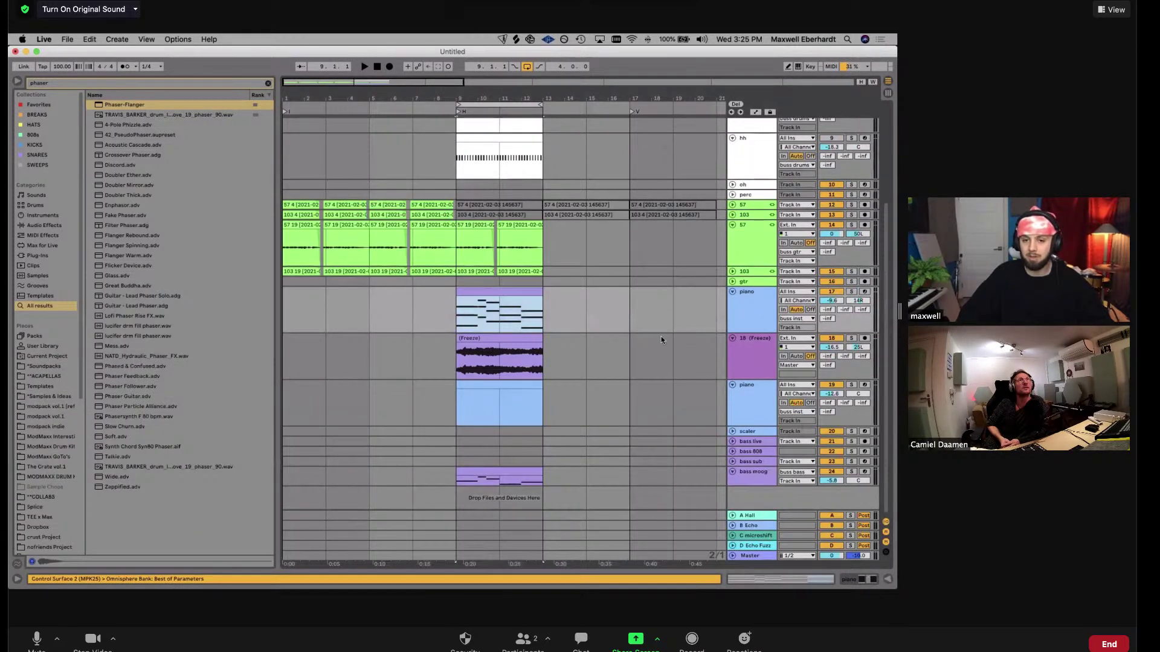
Compare the device chains of the upper piano track and the frozen audio track below it
{"action": "left_click", "coordinate": [758, 347]}
{"action": "left_click", "coordinate": [763, 314]}
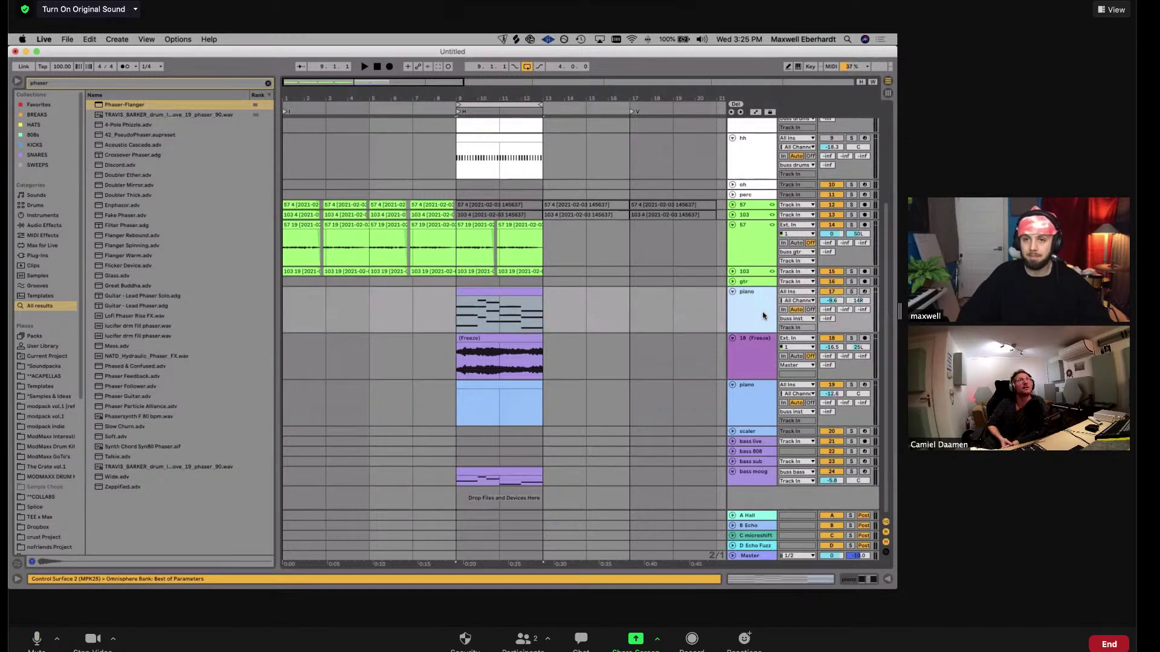
{"action": "left_click", "coordinate": [766, 341]}
{"action": "left_click", "coordinate": [763, 308]}
{"action": "double_click", "coordinate": [759, 345]}
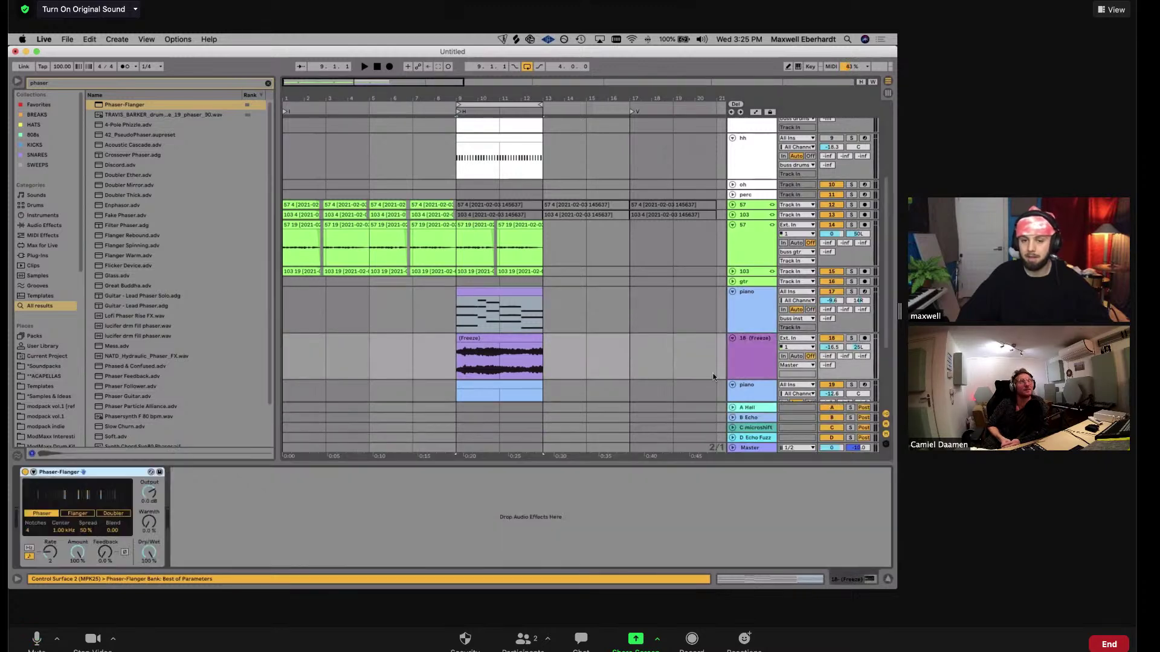
{"action": "left_click", "coordinate": [598, 342]}
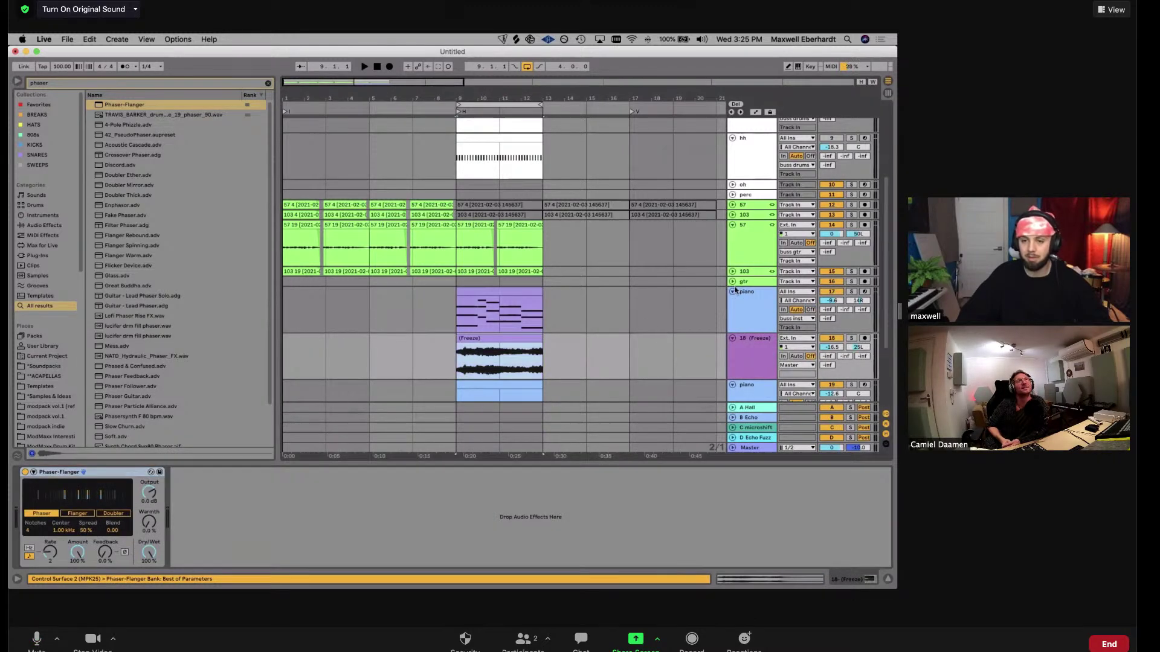
{"action": "left_click", "coordinate": [752, 306]}
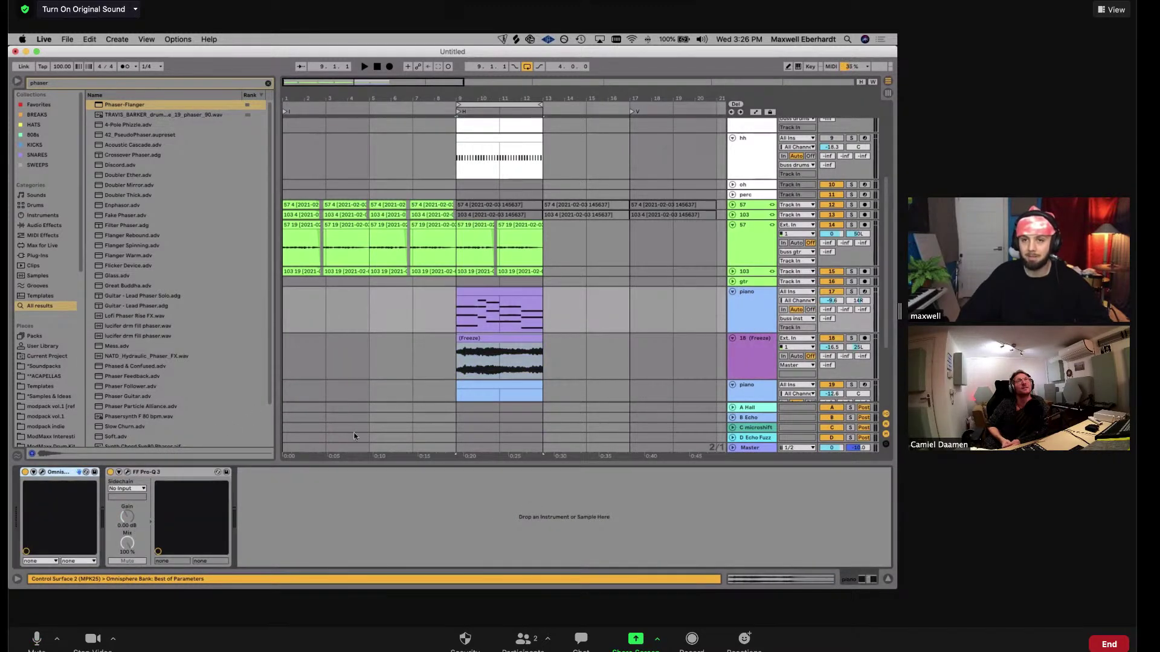
{"action": "left_click", "coordinate": [763, 349]}
{"action": "left_click", "coordinate": [746, 294]}
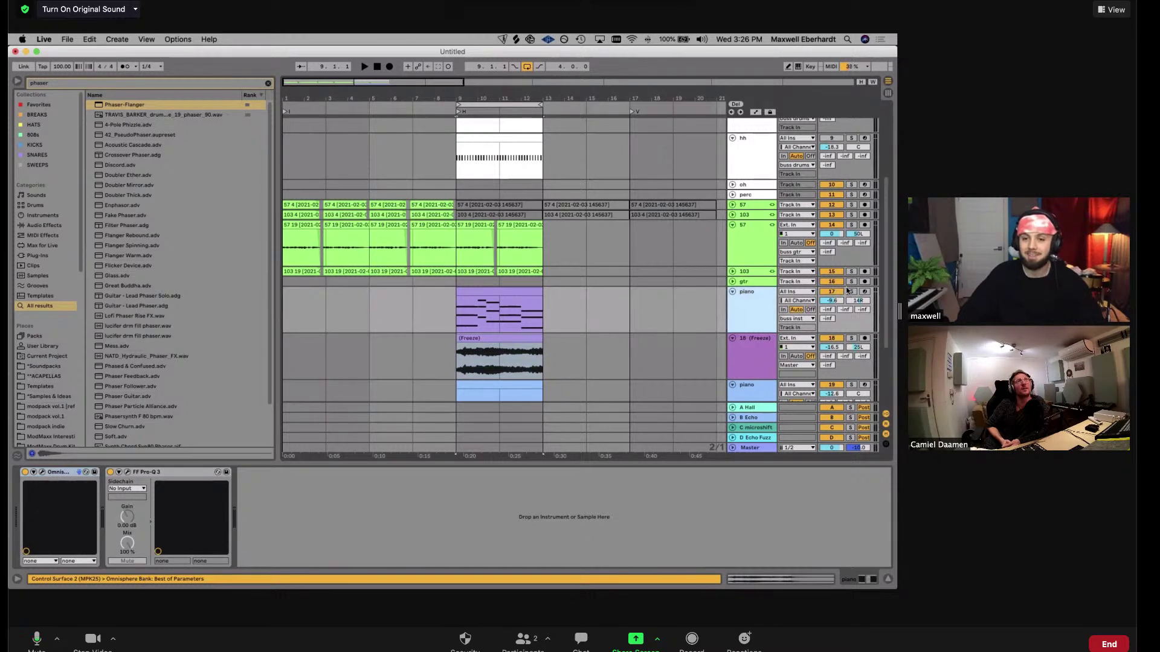
{"action": "scroll", "coordinate": [770, 244], "scroll_direction": "up", "scroll_amount": 4}
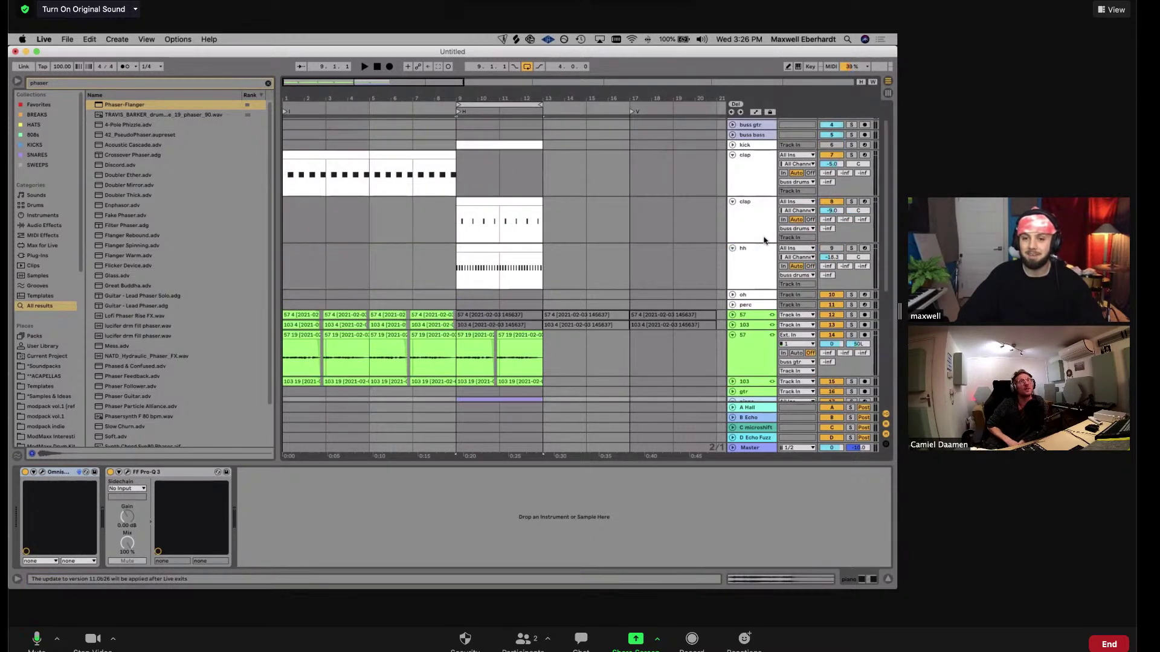
{"action": "scroll", "coordinate": [763, 236], "scroll_direction": "down", "scroll_amount": 8}
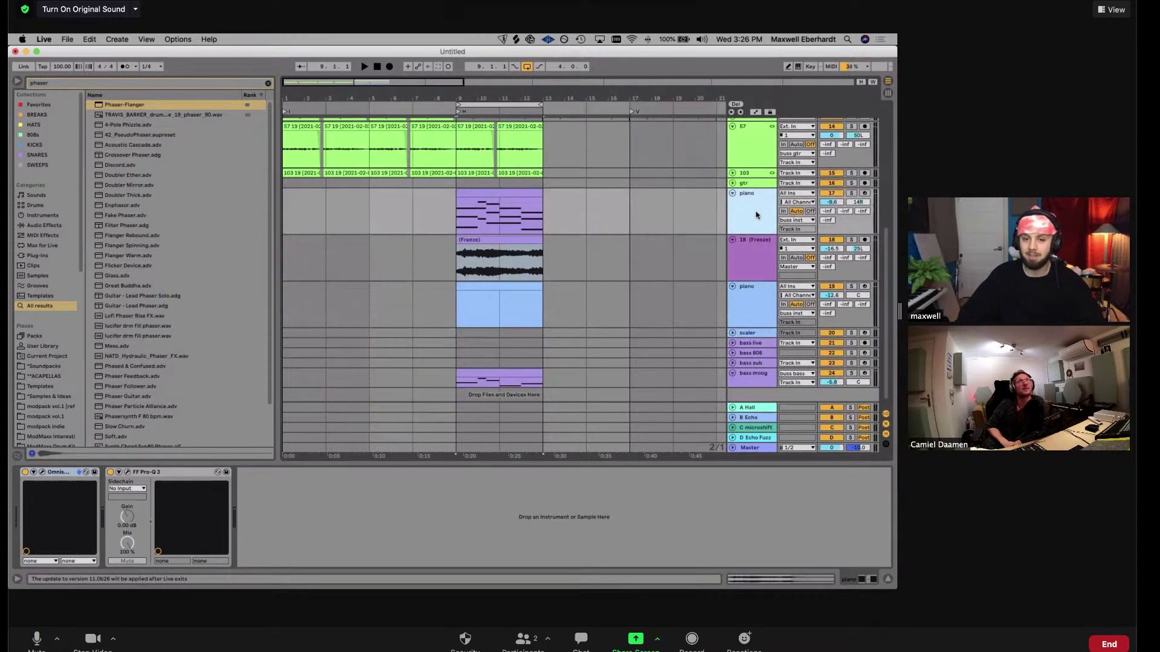
Solo the upper piano track, play it from bar 9 and check its Omnisphere patch
{"action": "left_click", "coordinate": [850, 193]}
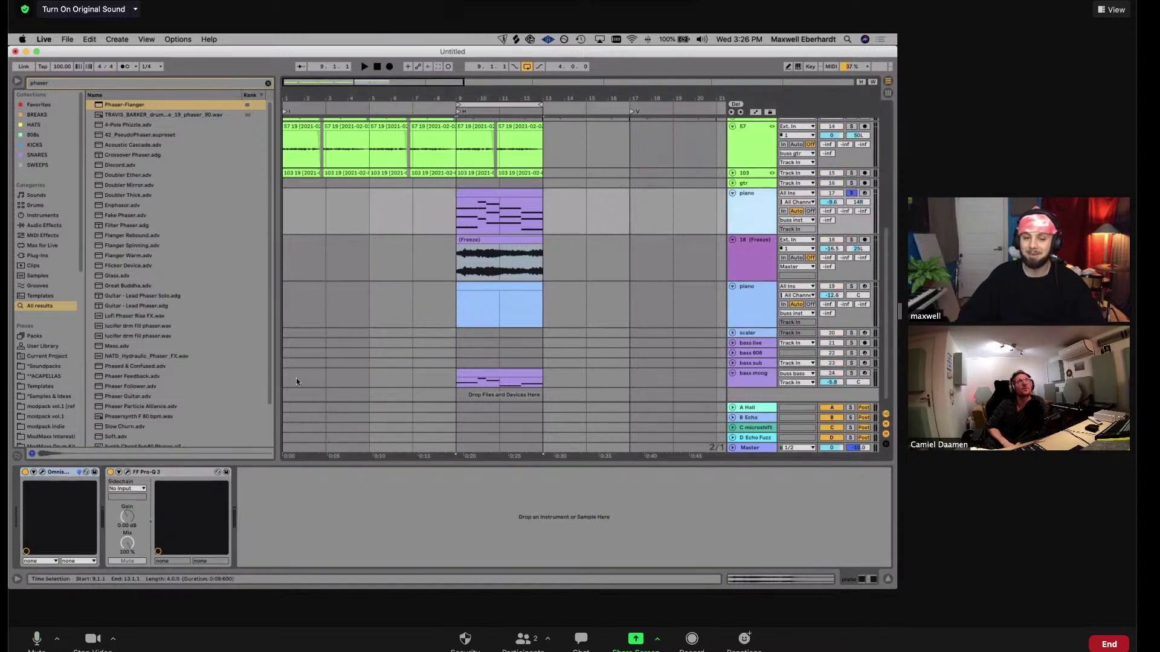
{"action": "left_click", "coordinate": [42, 472]}
{"action": "key", "text": "space"}
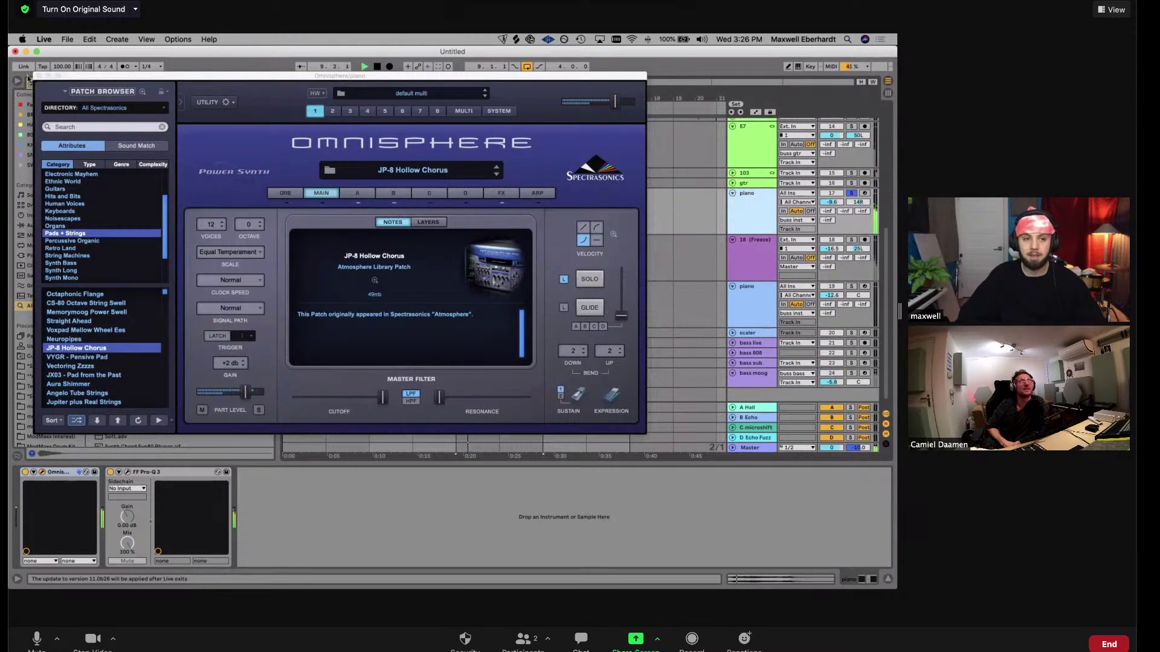
{"action": "left_click", "coordinate": [39, 75]}
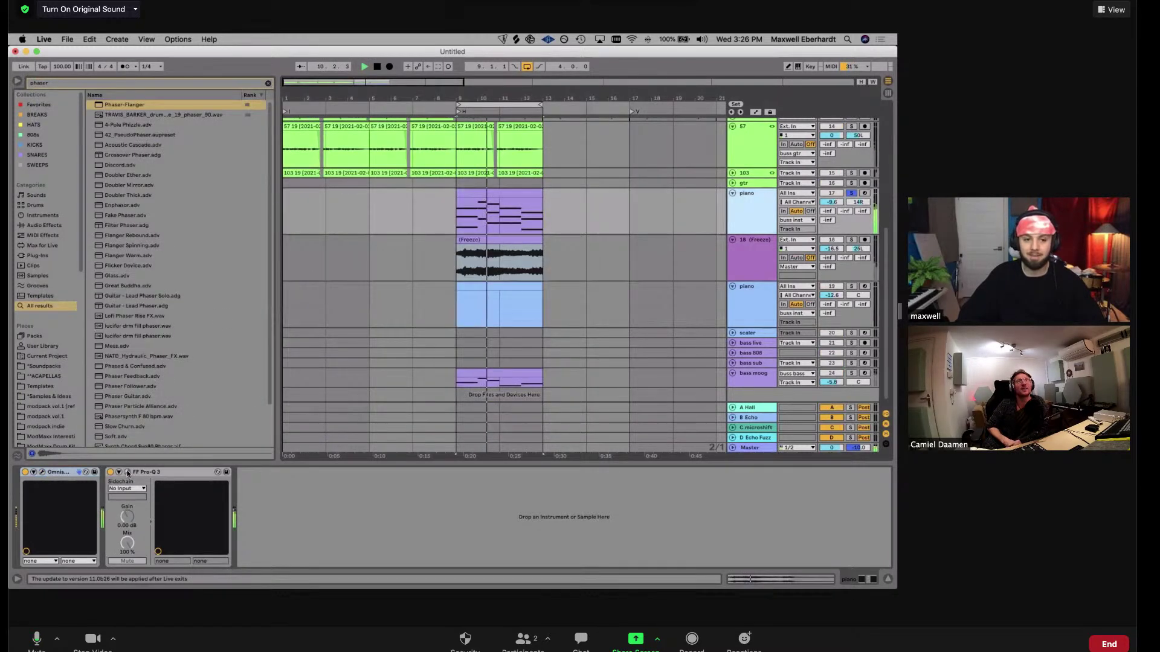
In the upper piano track's Pro-Q 3, dip the low mids and add a 72 dB/oct high cut to roll off the highs
{"action": "left_click_drag", "start_coordinate": [183, 190], "coordinate": [252, 214]}
{"action": "double_click", "coordinate": [258, 211]}
{"action": "double_click", "coordinate": [474, 187]}
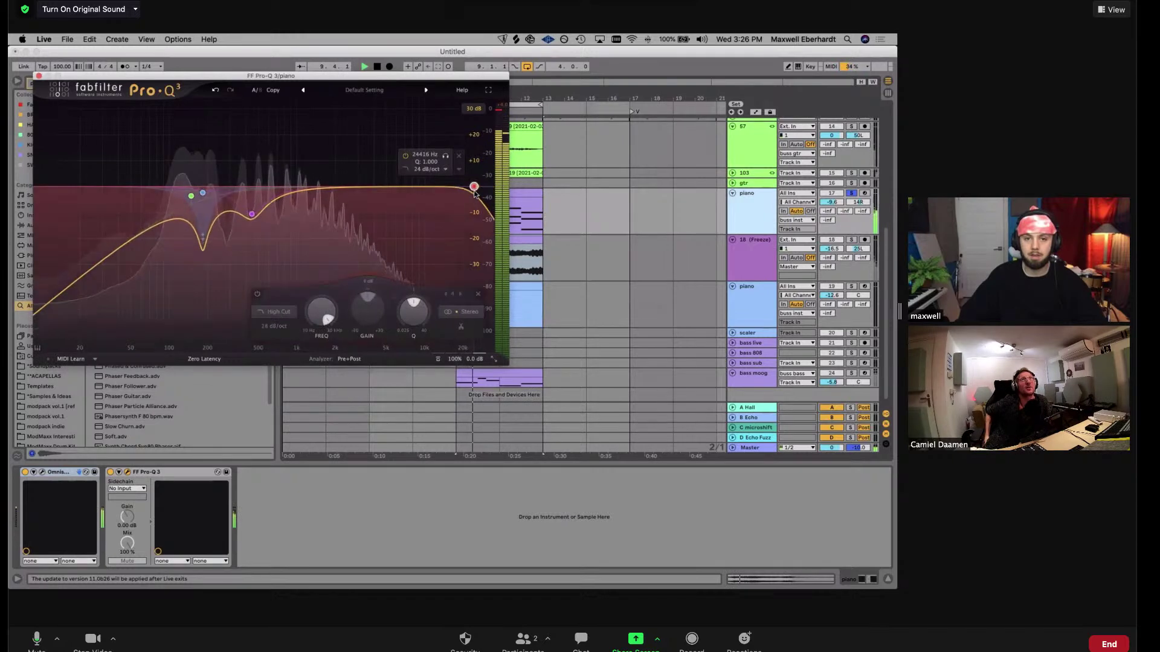
{"action": "left_click_drag", "start_coordinate": [474, 187], "coordinate": [363, 191]}
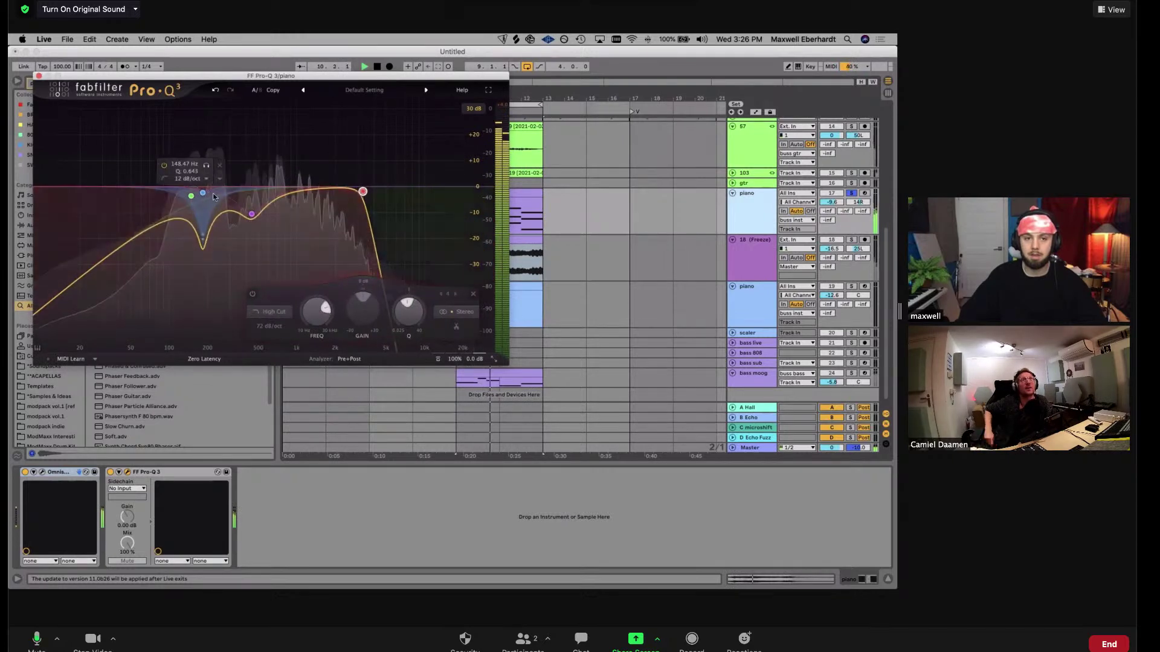
Steepen the Pro-Q 3 low cut to 30 dB/oct at about 218 Hz, moving the neighbouring low-mid dip up with it
{"action": "left_click", "coordinate": [191, 197]}
{"action": "scroll", "coordinate": [198, 195], "scroll_direction": "up", "scroll_amount": 3}
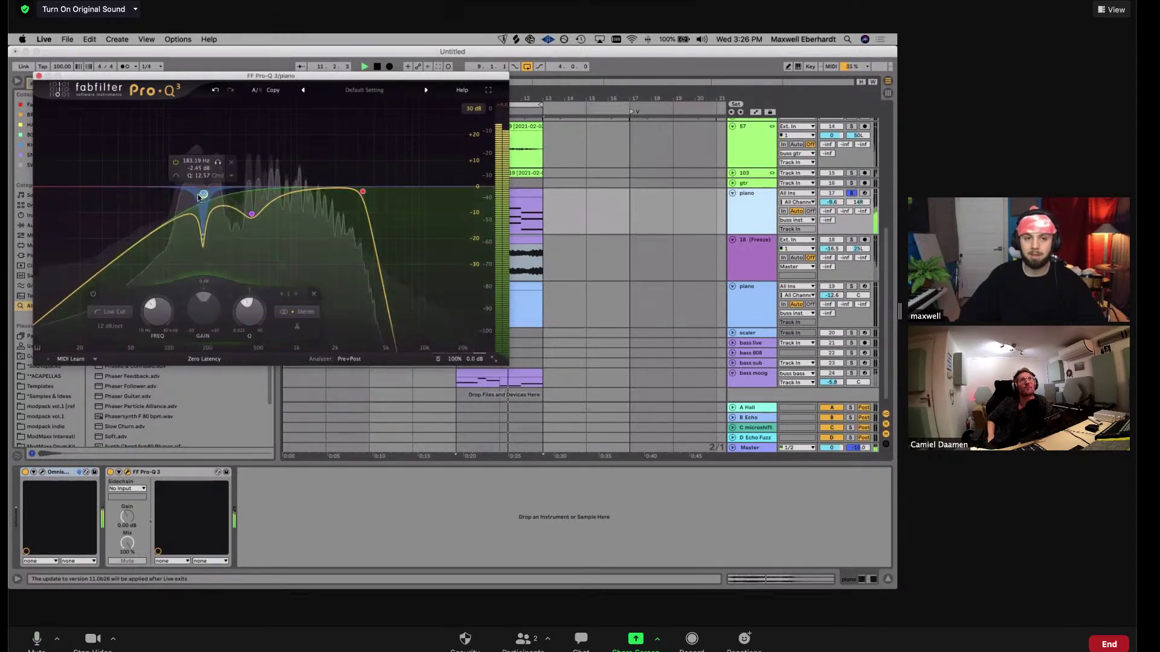
{"action": "scroll", "coordinate": [200, 196], "scroll_direction": "down", "scroll_amount": 3}
{"action": "mouse_move", "coordinate": [202, 194]}
{"action": "left_mouse_down"}
{"action": "mouse_move", "coordinate": [186, 194]}
{"action": "mouse_move", "coordinate": [228, 196]}
{"action": "mouse_move", "coordinate": [187, 188]}
{"action": "mouse_move", "coordinate": [212, 194]}
{"action": "left_mouse_up"}
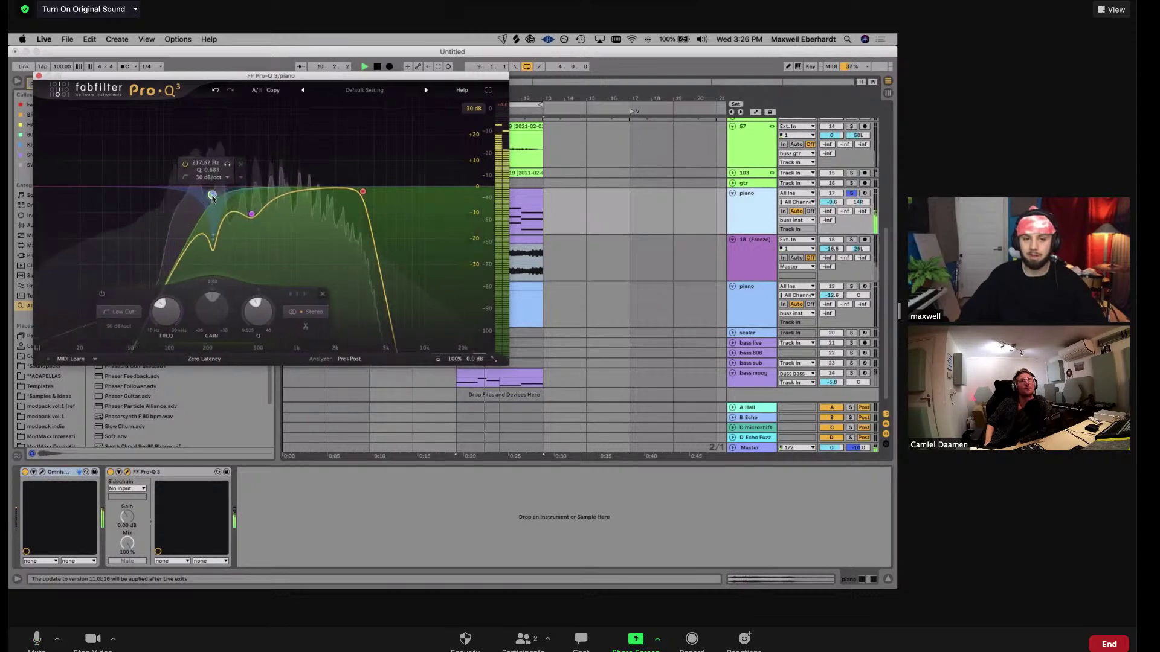
Solo the frozen audio track too and audition Omnisphere patches from VYGR - Pensive Pad through Aura Shimmer on the upper piano track
{"action": "left_click", "coordinate": [850, 240]}
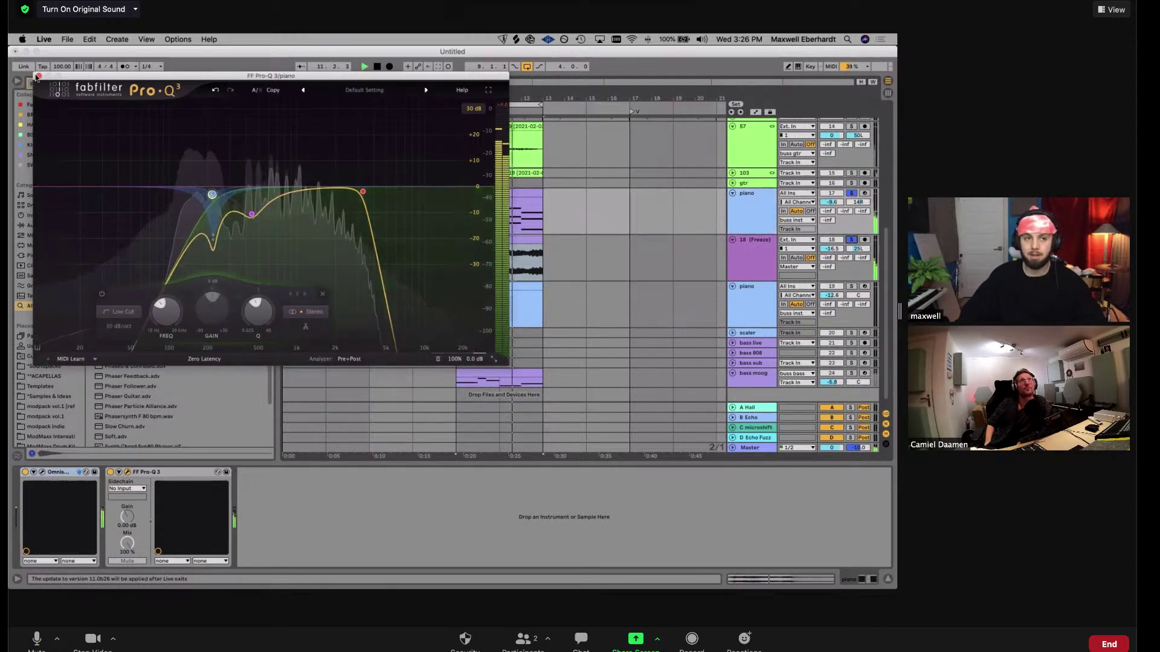
{"action": "key", "text": "super+alt+p"}
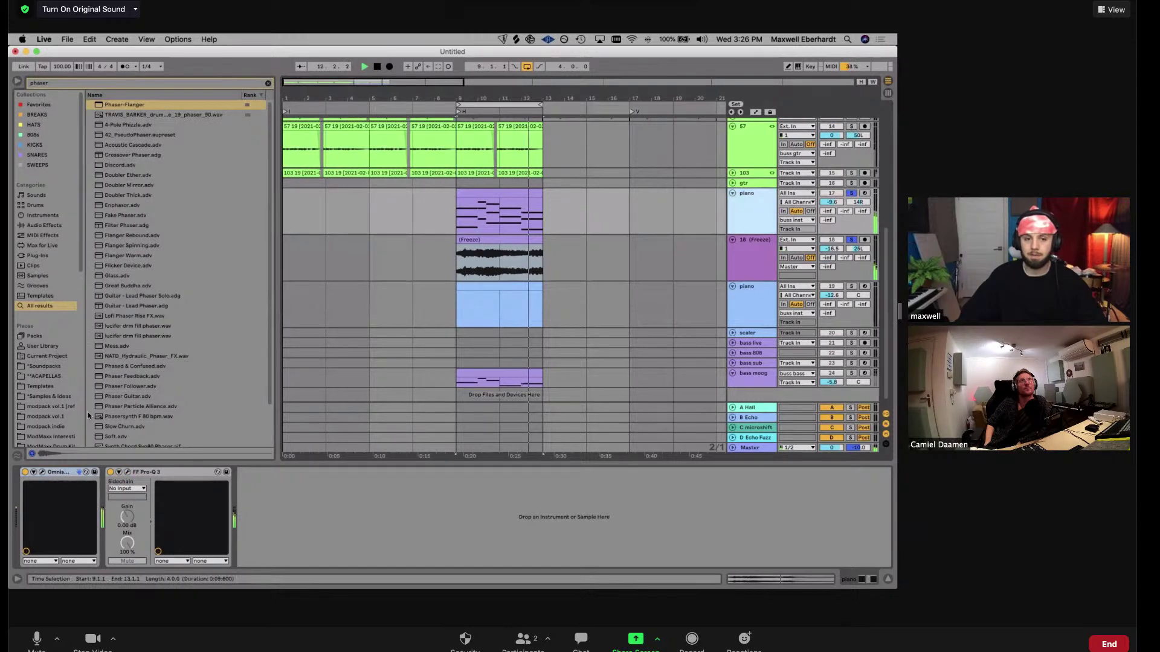
{"action": "key", "text": "super+alt+p"}
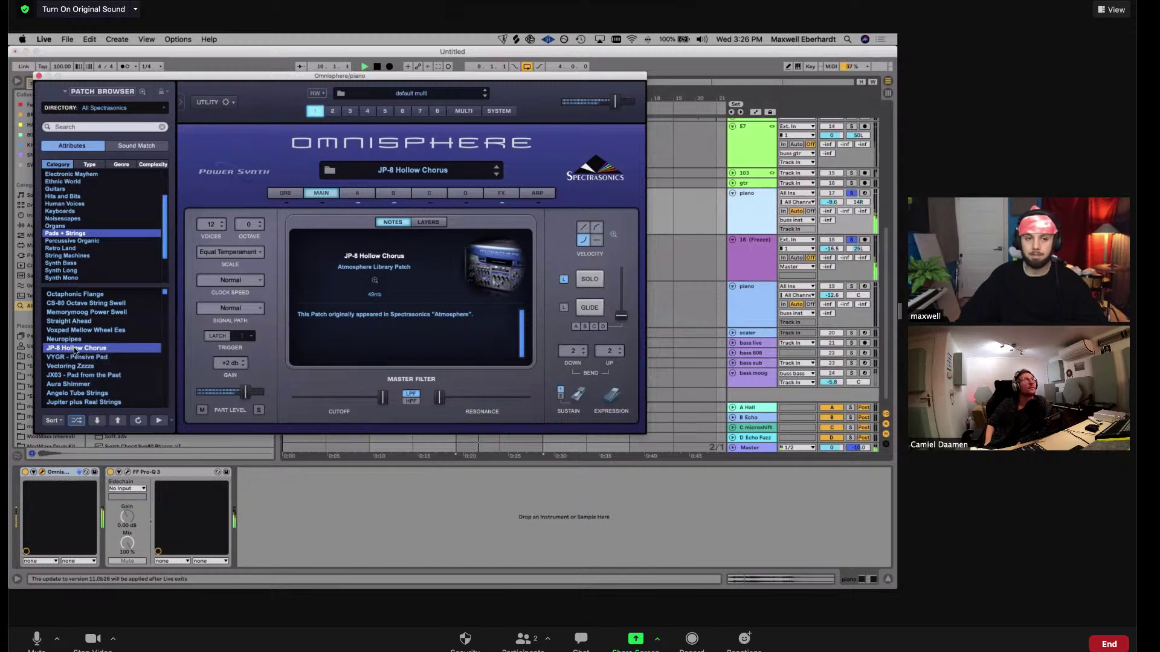
{"action": "left_click", "coordinate": [77, 357]}
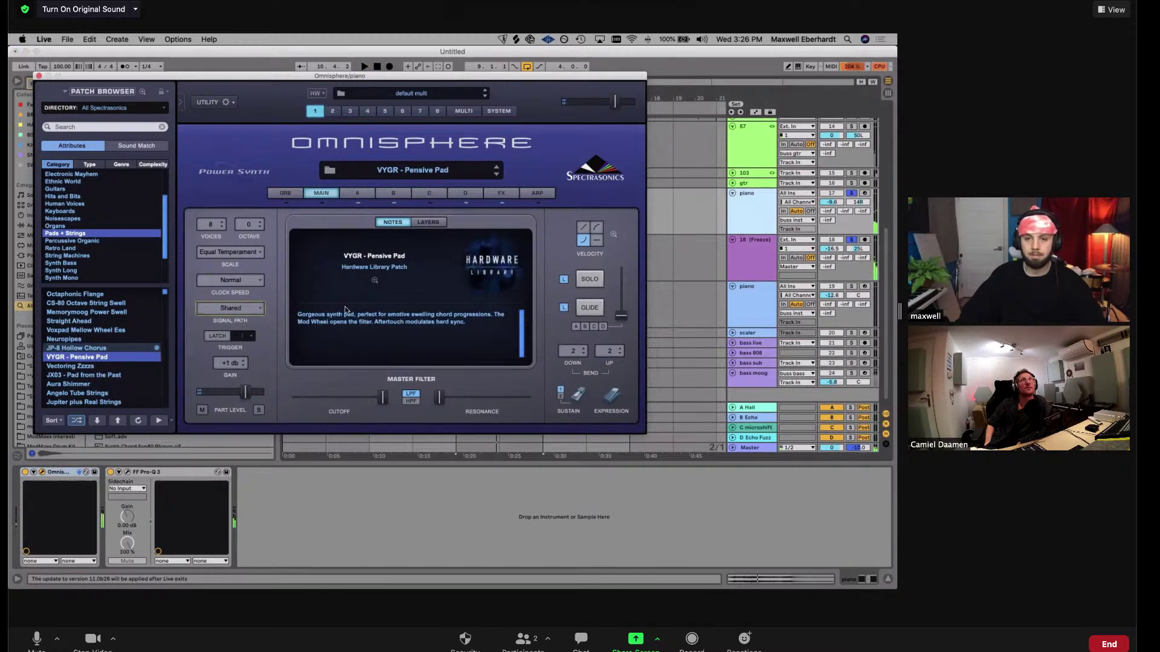
{"action": "key", "text": "Down"}
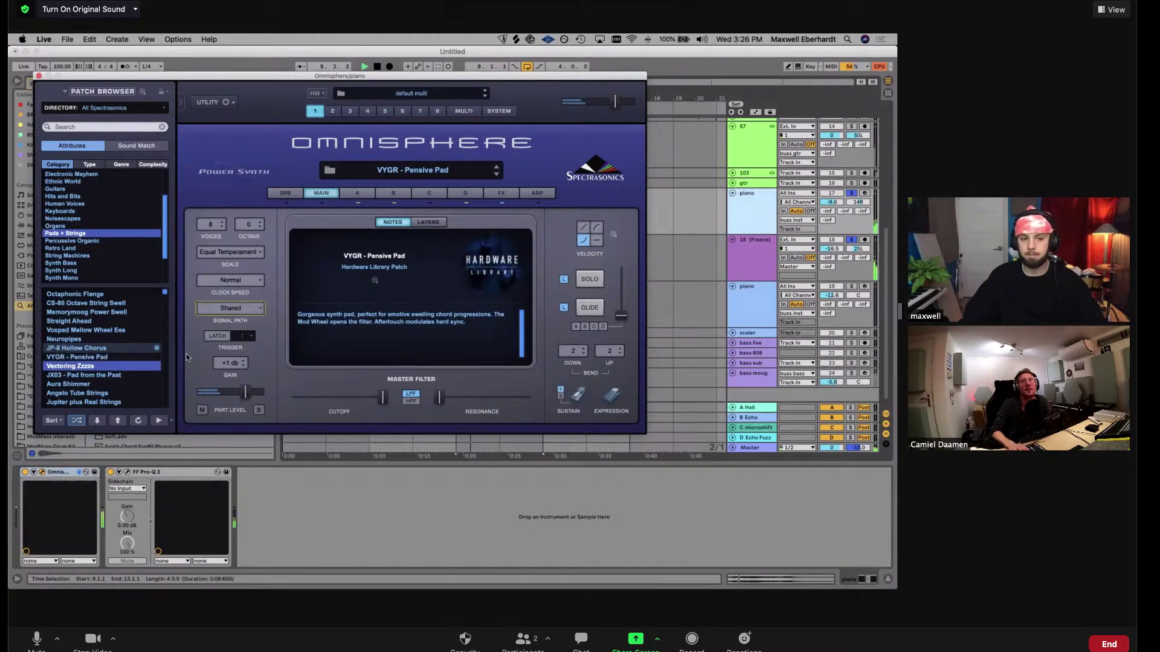
{"action": "key", "text": "Down"}
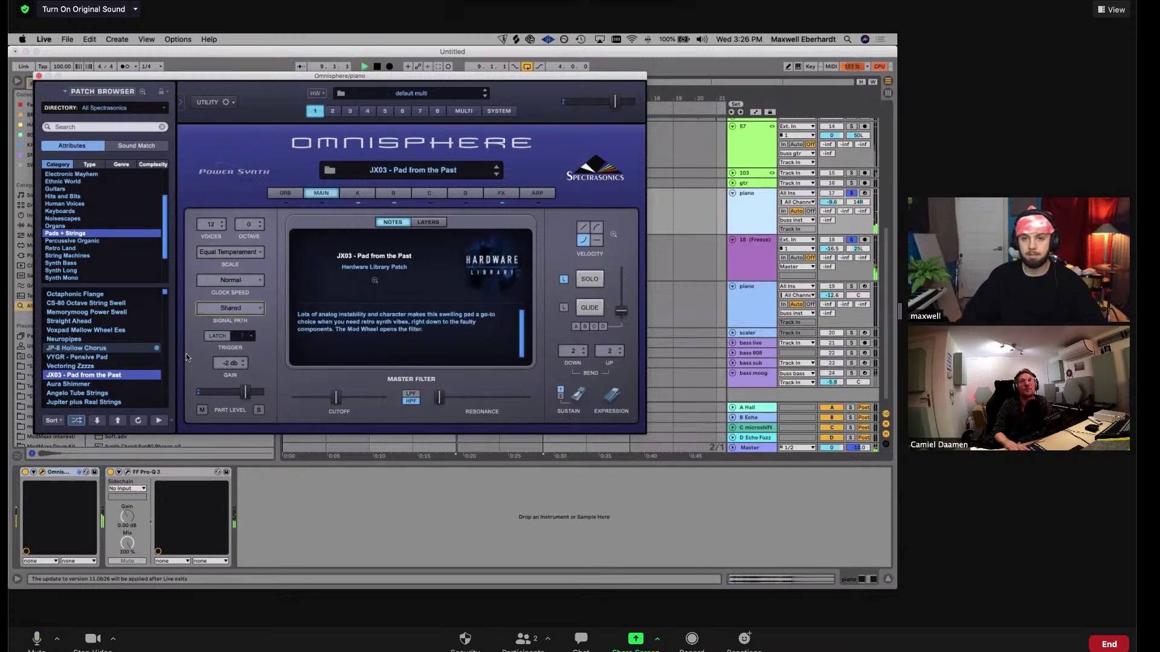
{"action": "key", "text": "Down"}
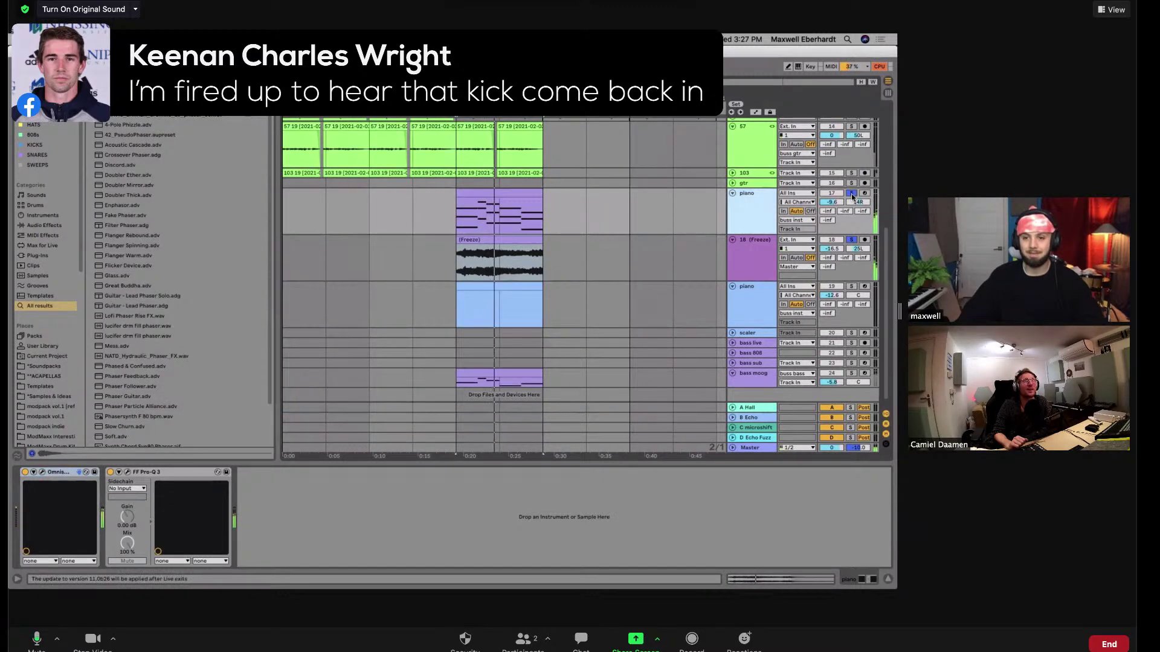
Reload JP-8 Hollow Chorus in the upper piano track's Omnisphere, close it, restart playback and take the track out of solo
{"action": "left_click", "coordinate": [42, 472]}
{"action": "left_click", "coordinate": [99, 348]}
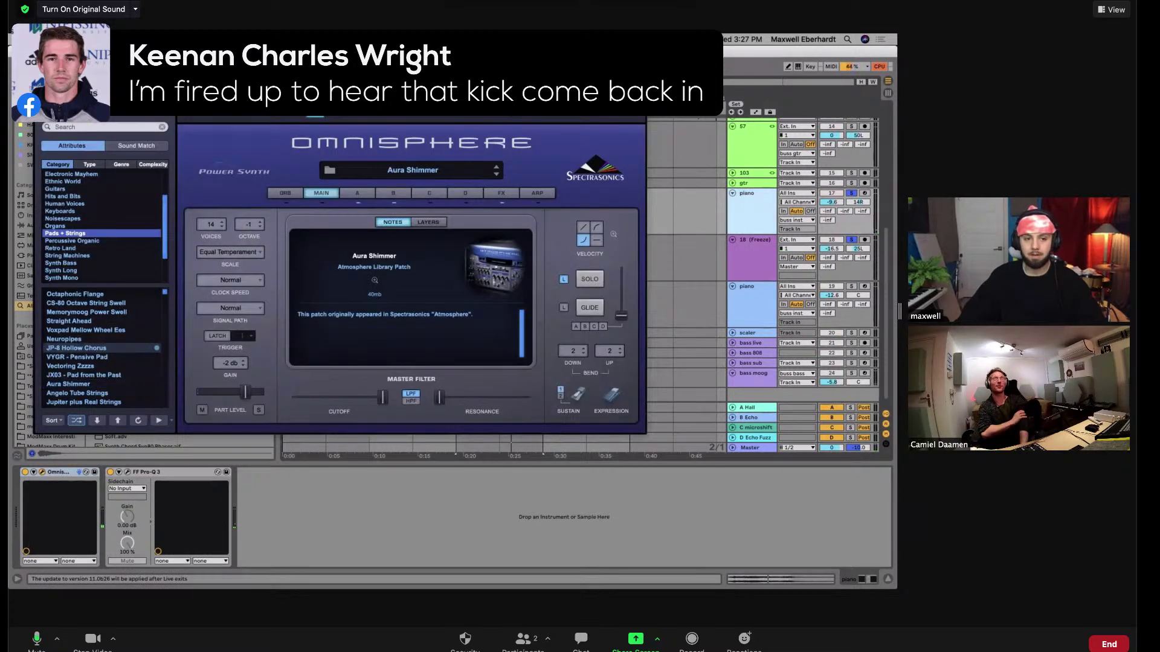
{"action": "left_click", "coordinate": [40, 76]}
{"action": "key", "text": "space"}
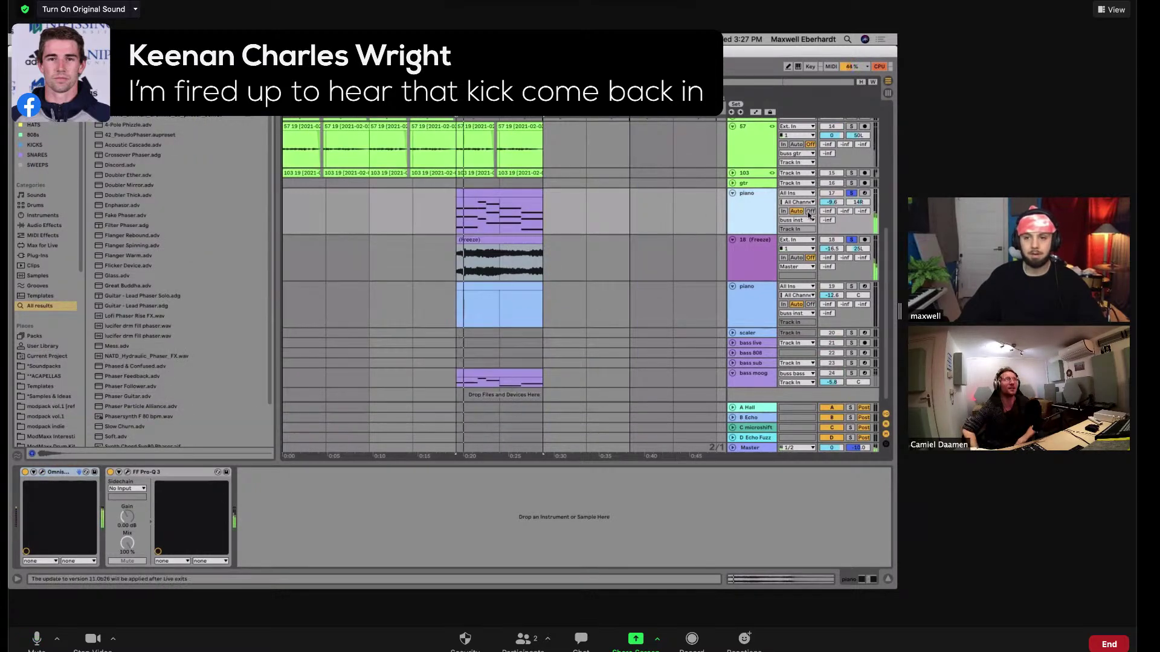
{"action": "left_click", "coordinate": [851, 193]}
Duplicate the bars 9–13 clips from the guitar track down through bass moog to bar 13, and move the loop to bars 13–17
{"action": "scroll", "coordinate": [683, 243], "scroll_direction": "up", "scroll_amount": 5}
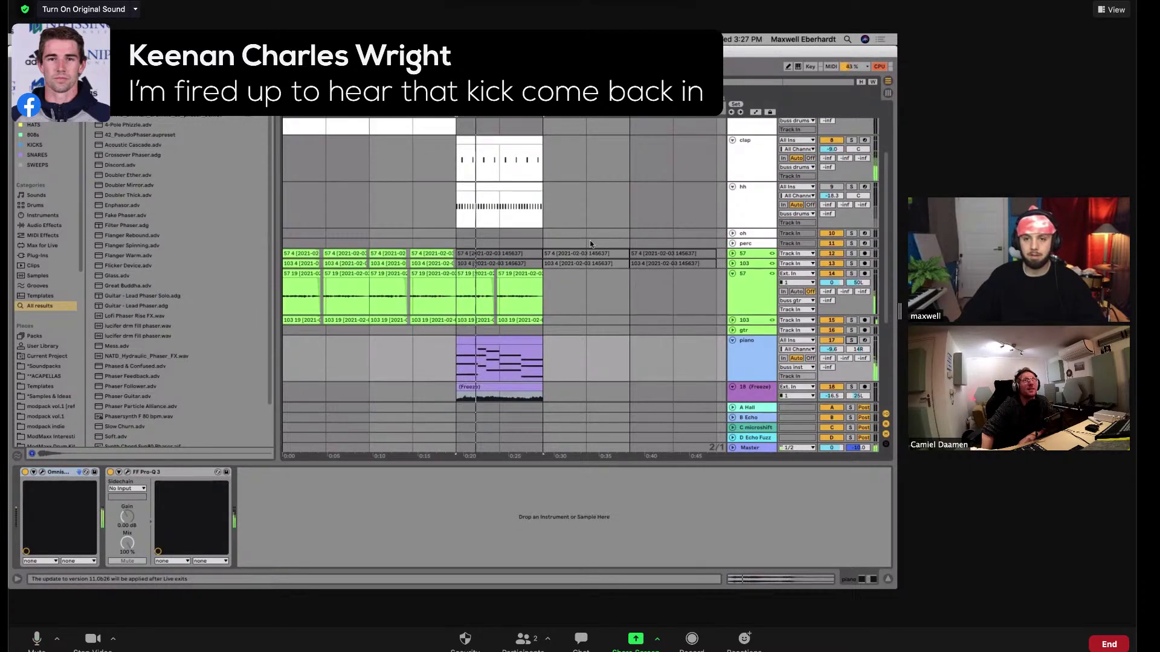
{"action": "scroll", "coordinate": [532, 181], "scroll_direction": "up", "scroll_amount": 4}
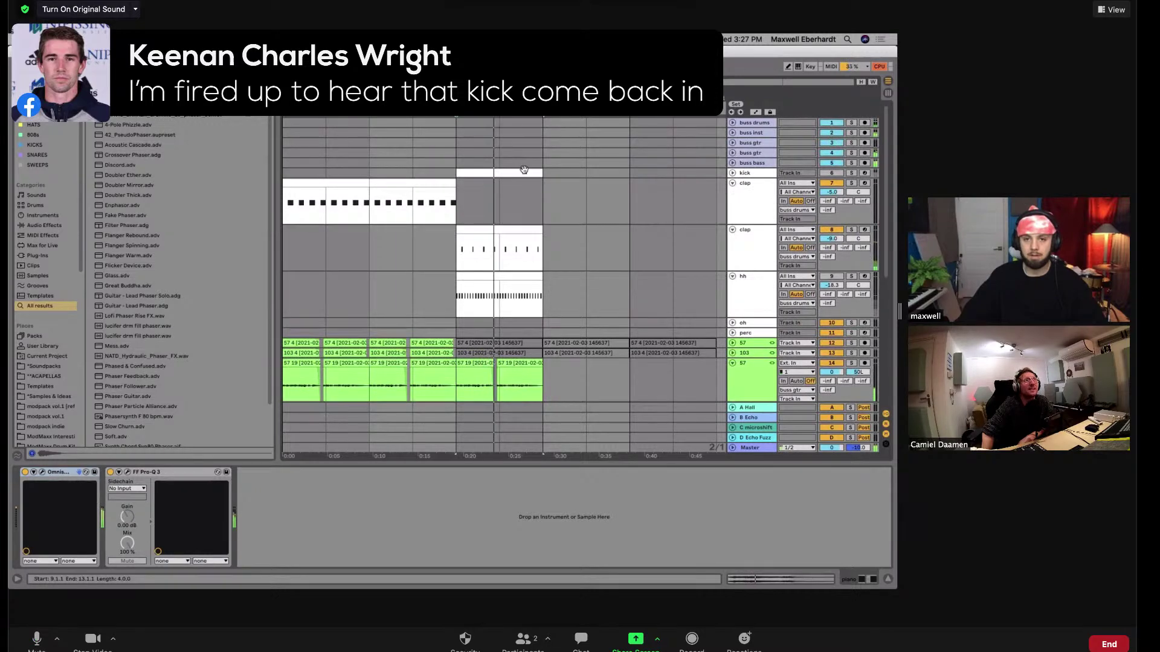
{"action": "left_click", "coordinate": [524, 171]}
{"action": "scroll", "coordinate": [525, 272], "scroll_direction": "down", "scroll_amount": 8}
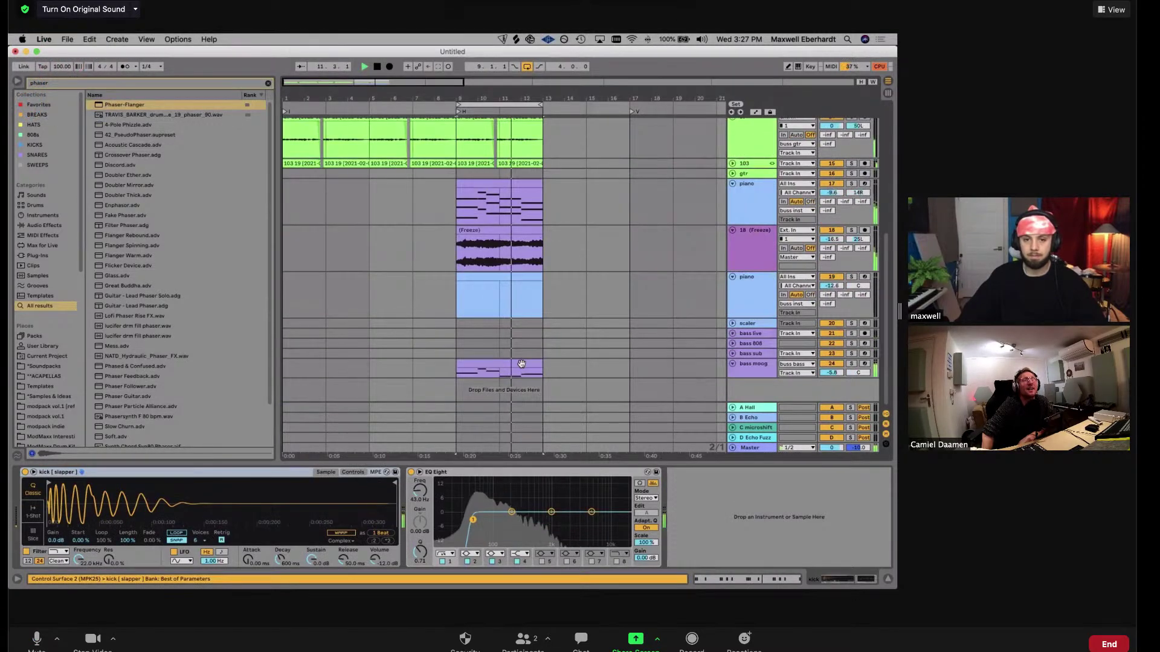
{"action": "left_click", "coordinate": [527, 373]}
{"action": "scroll", "coordinate": [525, 368], "scroll_direction": "up", "scroll_amount": 5}
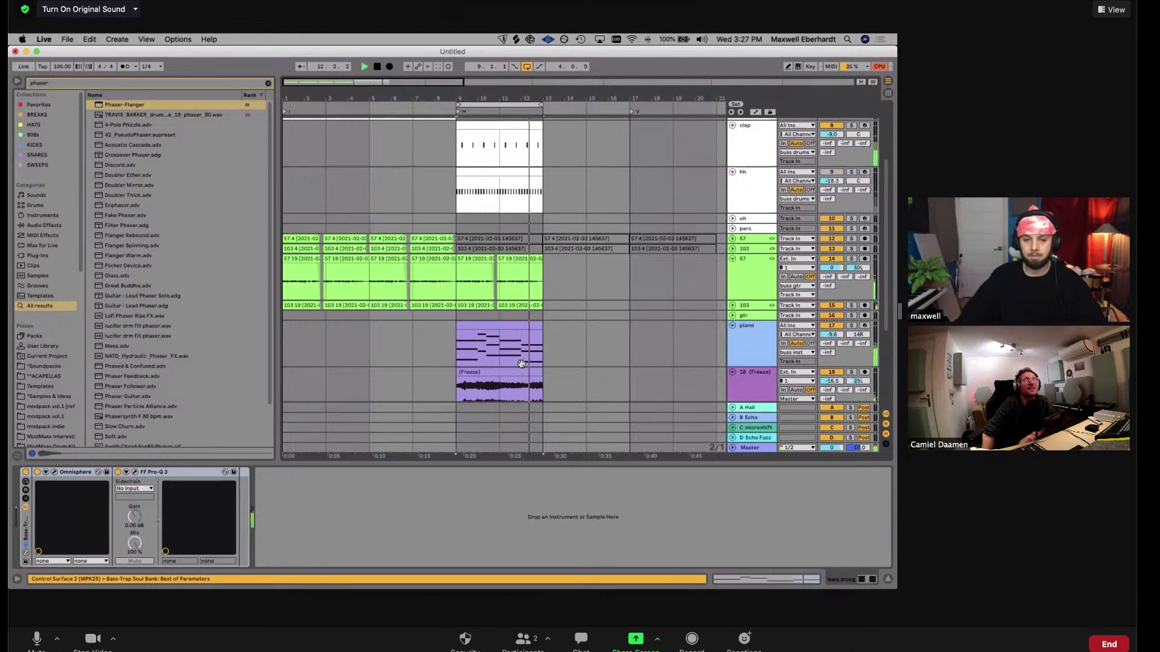
{"action": "scroll", "coordinate": [522, 366], "scroll_direction": "down", "scroll_amount": 5}
{"action": "scroll", "coordinate": [525, 344], "scroll_direction": "up", "scroll_amount": 5}
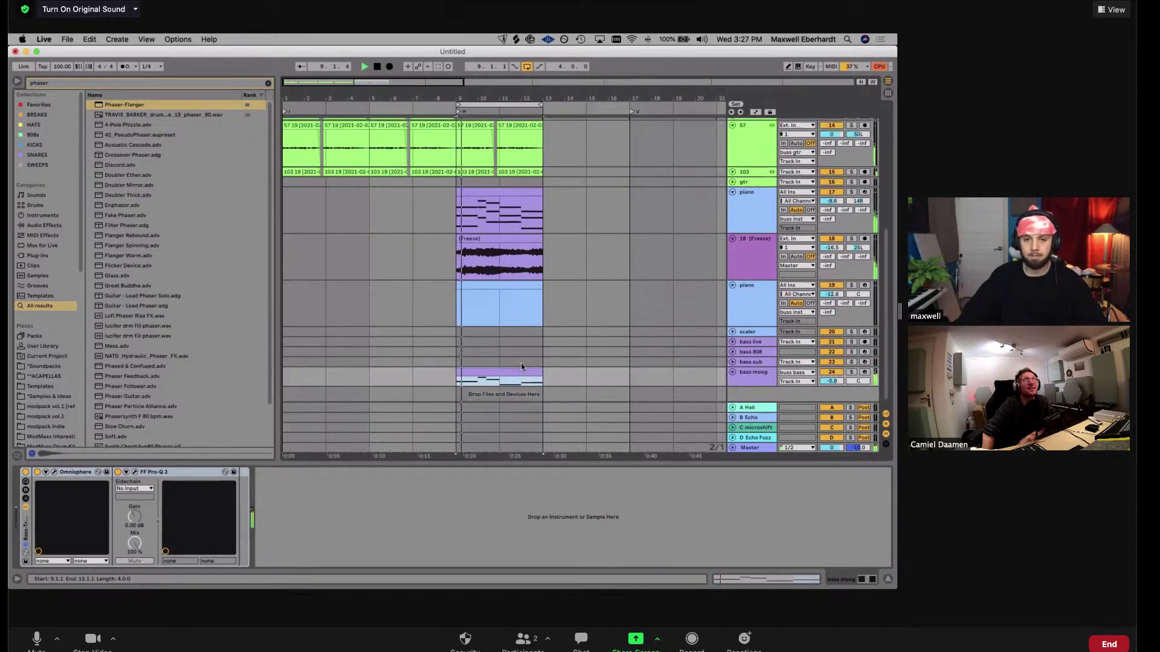
{"action": "left_click", "coordinate": [530, 312]}
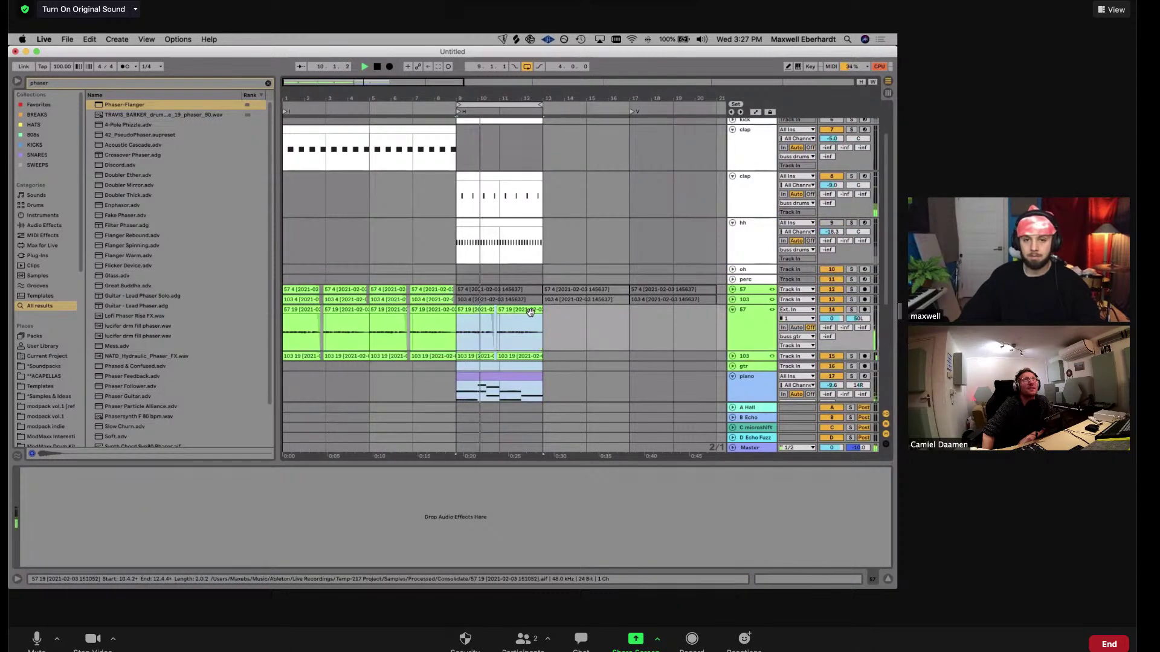
{"action": "key", "text": "super+d"}
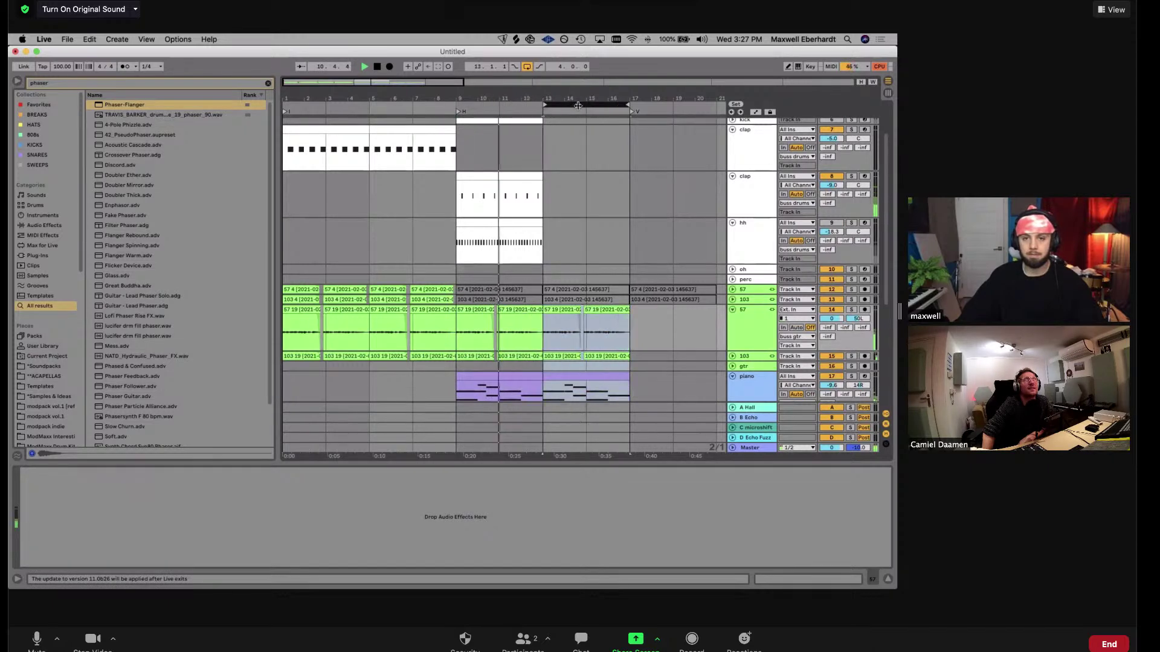
Duplicate the bar 9 kick and snare clips to bar 13, and rename the snare's clap track sn
{"action": "scroll", "coordinate": [561, 235], "scroll_direction": "up", "scroll_amount": 2}
{"action": "left_click", "coordinate": [505, 174]}
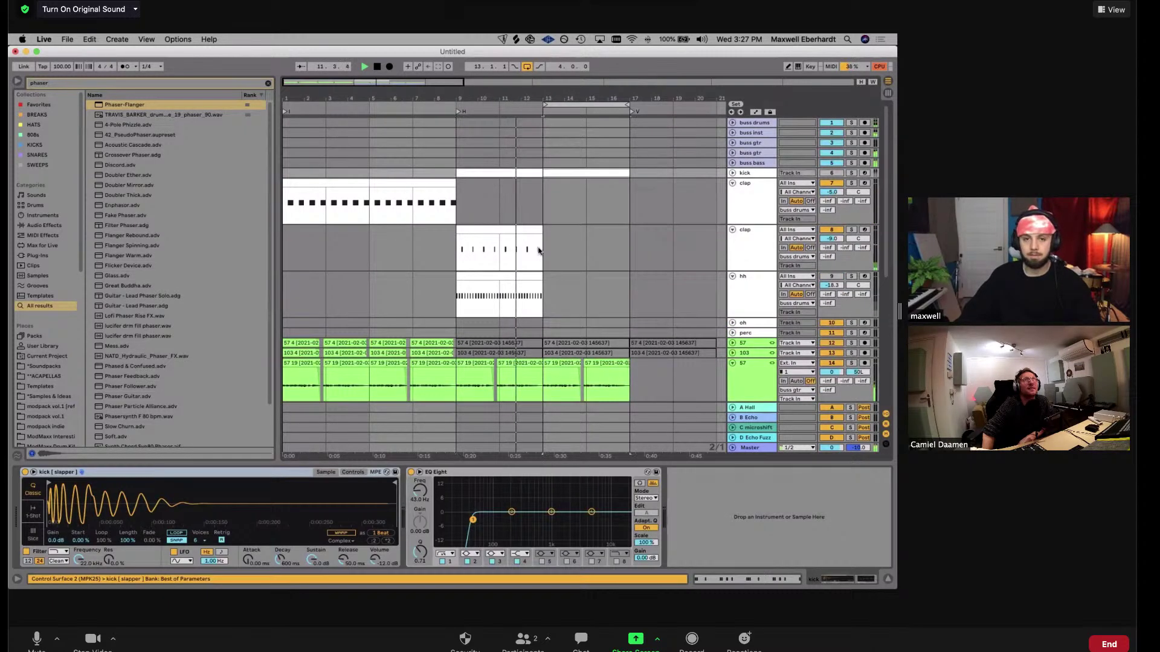
{"action": "key", "text": "super+d"}
{"action": "scroll", "coordinate": [513, 181], "scroll_direction": "down", "scroll_amount": 2}
{"action": "scroll", "coordinate": [521, 199], "scroll_direction": "up", "scroll_amount": 1}
{"action": "left_click", "coordinate": [525, 208]}
{"action": "key", "text": "super+d"}
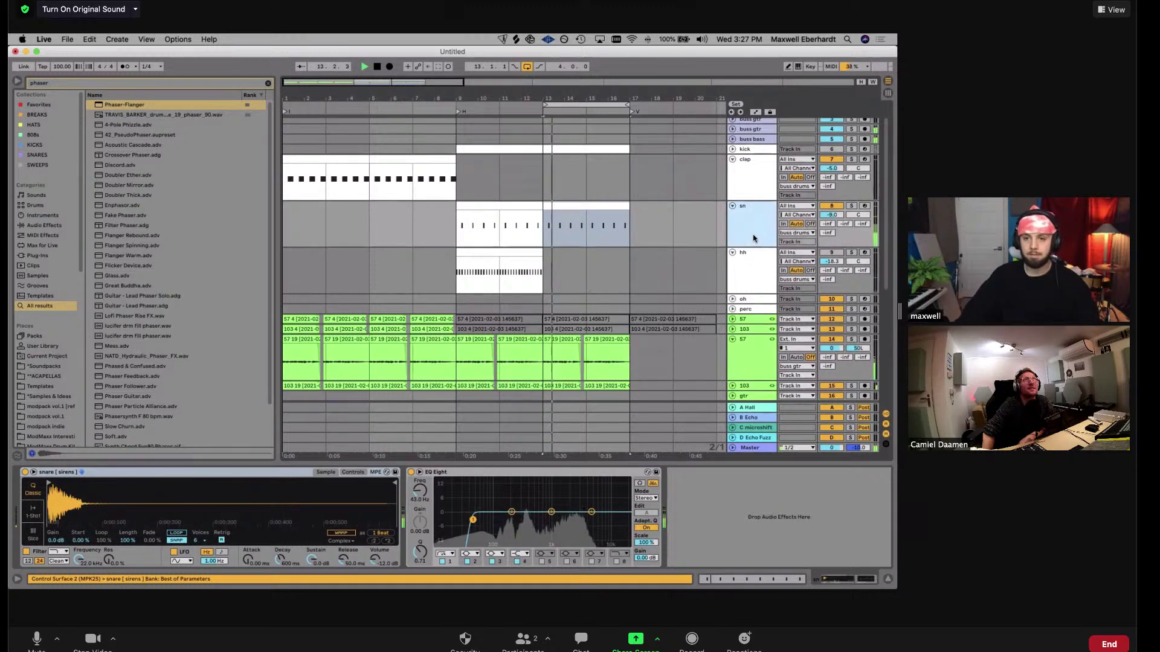
Duplicate the sn track and delete the copy's snare clip in bars 9–13
{"action": "key", "text": "super+d"}
{"action": "left_click", "coordinate": [511, 253]}
{"action": "key", "text": "Delete"}
Delete the kick clip in bars 9–13 and select the kick clip starting at bar 13
{"action": "double_click", "coordinate": [507, 149]}
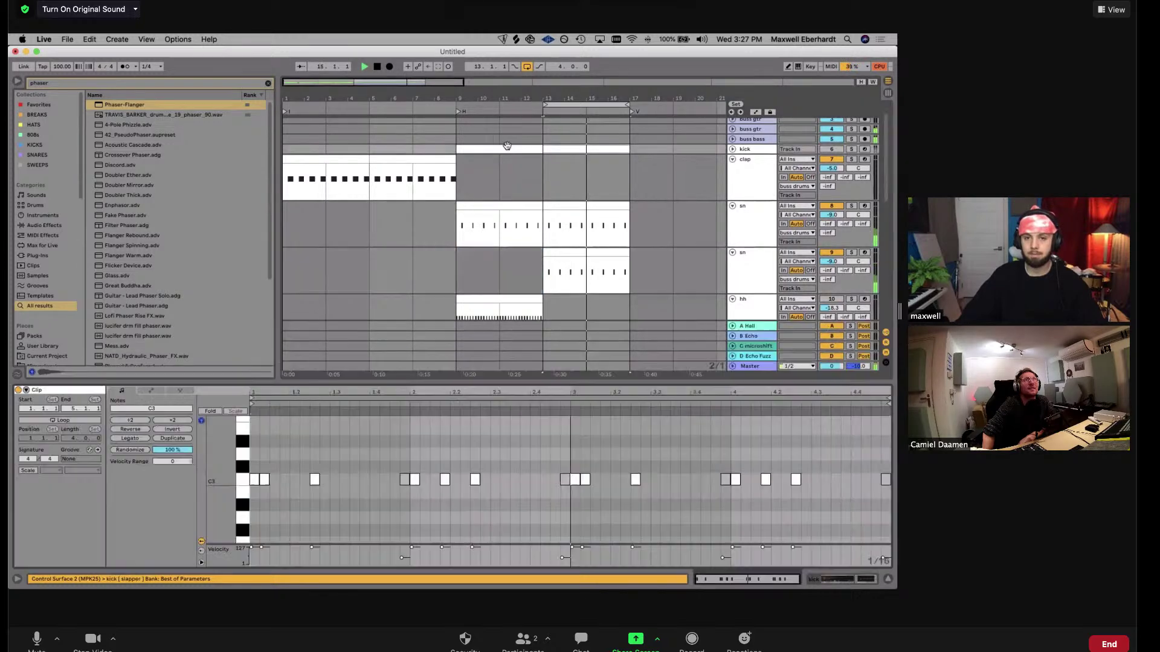
{"action": "key", "text": "Delete"}
{"action": "left_click", "coordinate": [567, 149]}
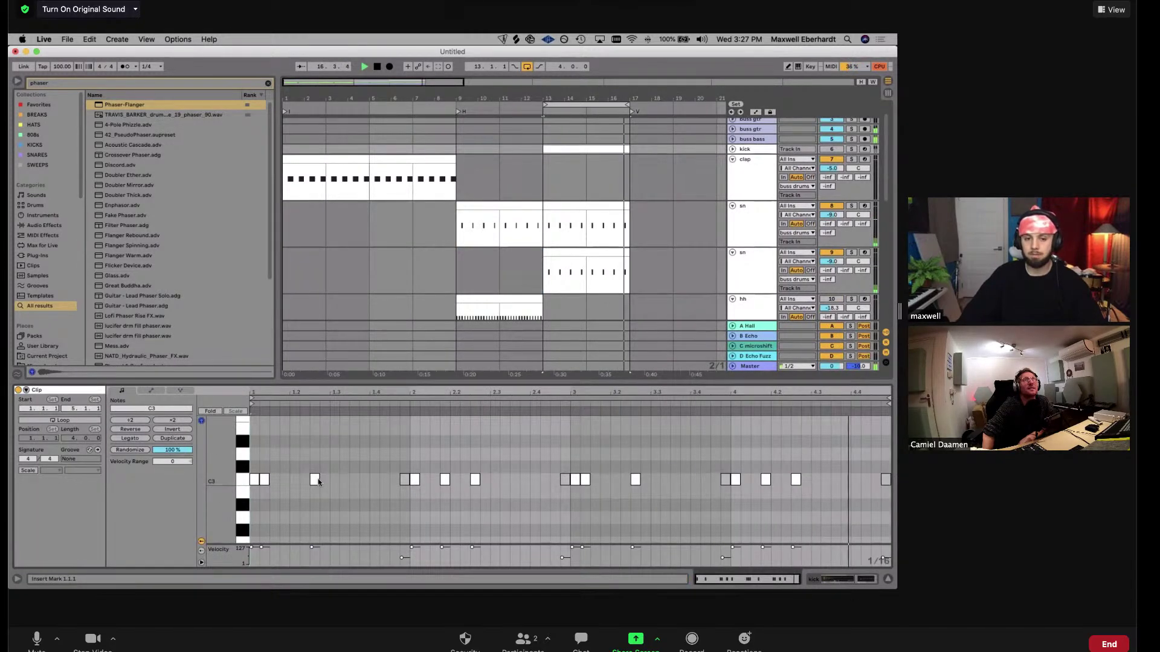
In the kick clip, add C3 notes at 1.2.4, 2.1.2 and 2.4.2, and move the lone 2.1.4 note to 2.2.4
{"action": "double_click", "coordinate": [325, 479]}
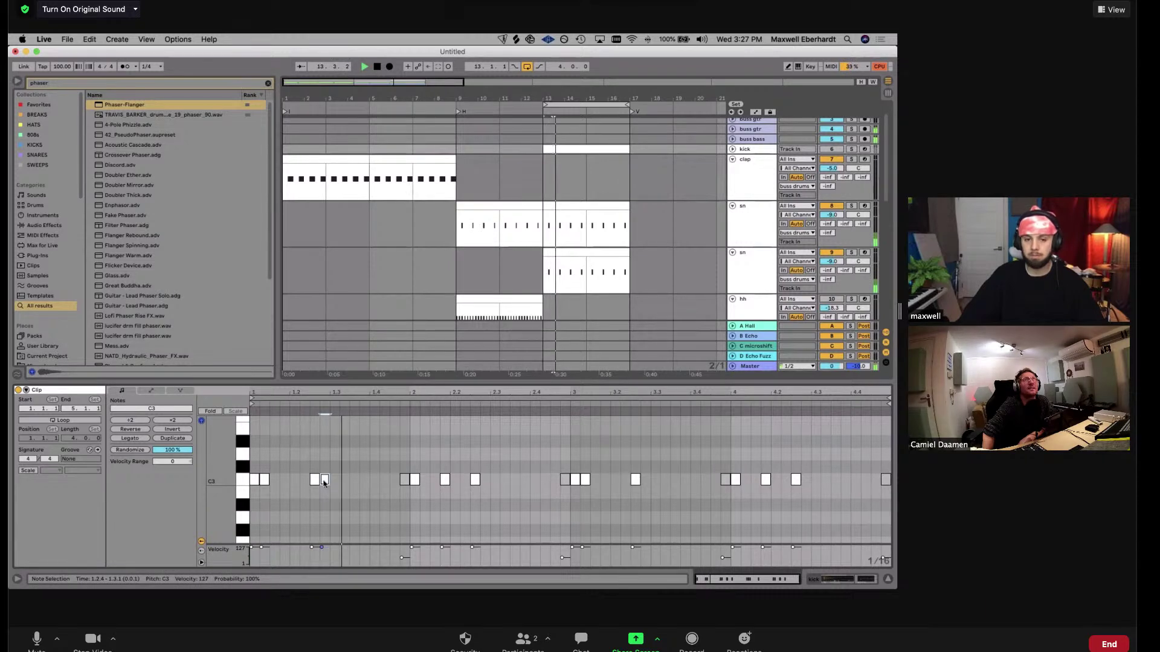
{"action": "double_click", "coordinate": [426, 480]}
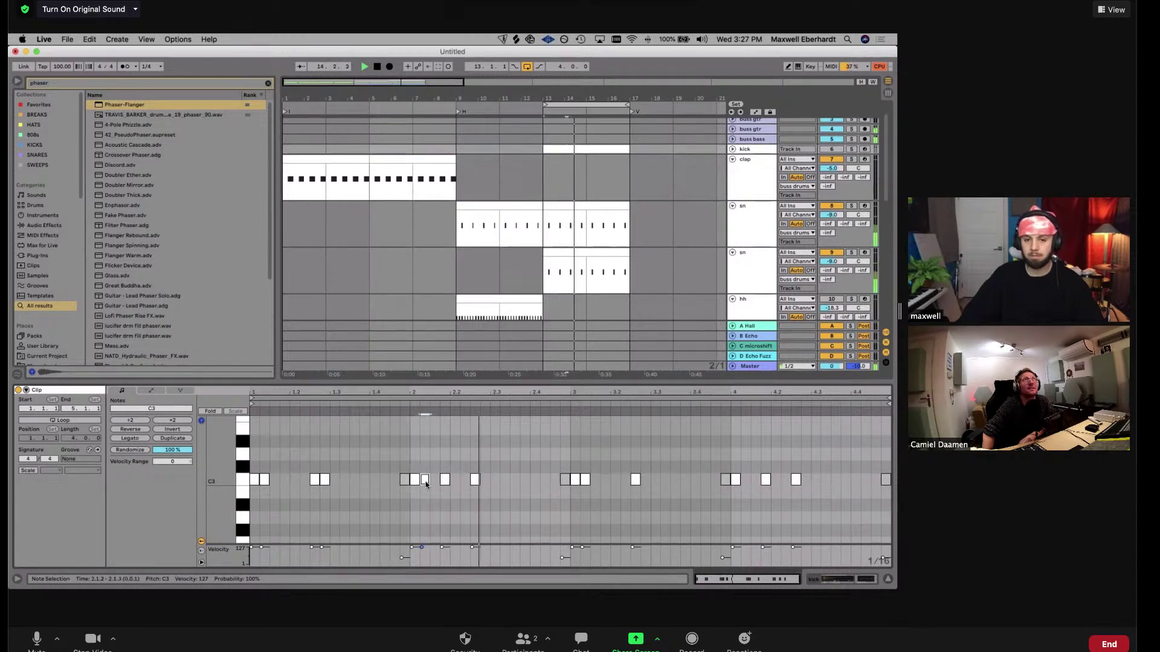
{"action": "left_click", "coordinate": [444, 480]}
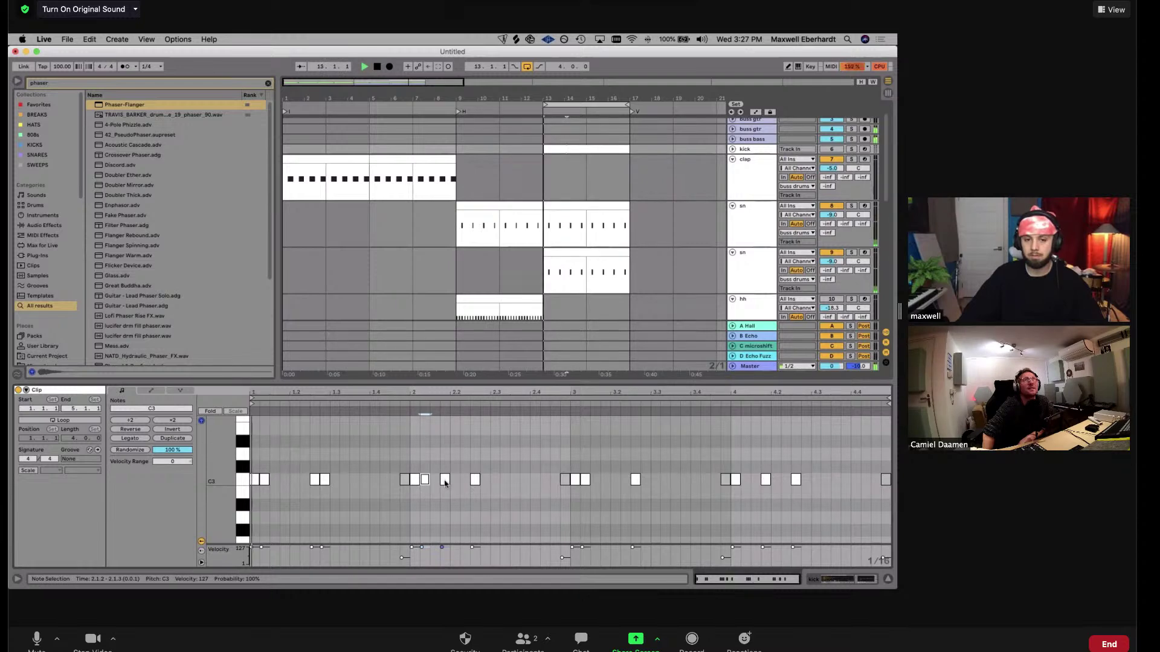
{"action": "left_click_drag", "start_coordinate": [445, 481], "coordinate": [486, 481]}
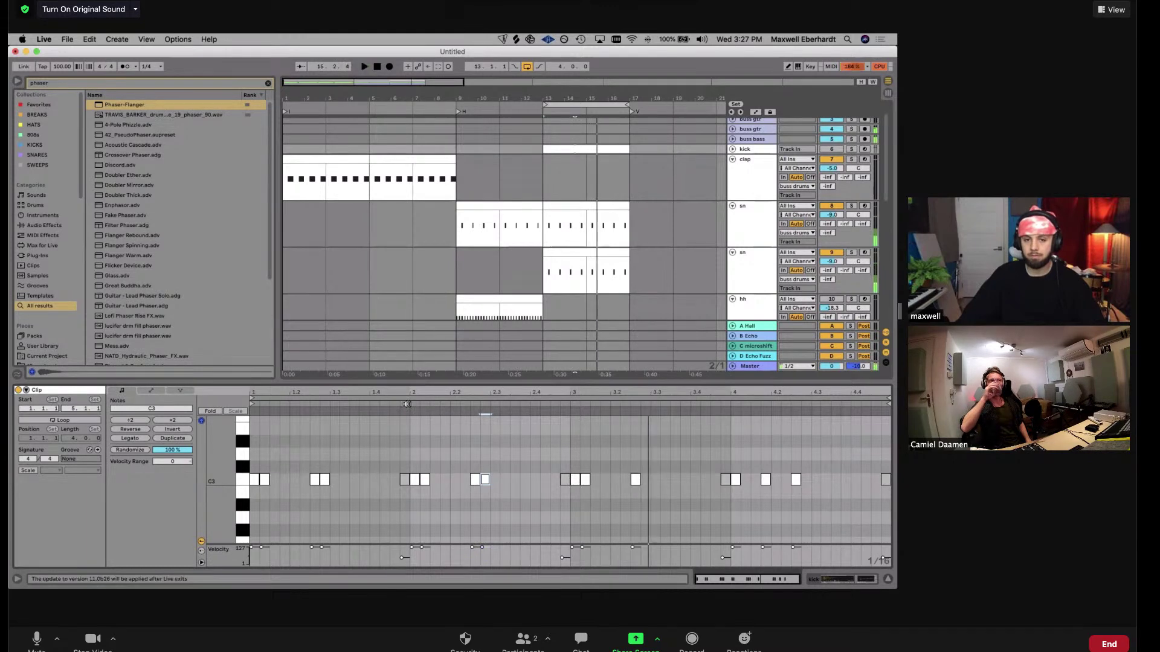
{"action": "double_click", "coordinate": [546, 480]}
{"action": "left_click", "coordinate": [489, 431]}
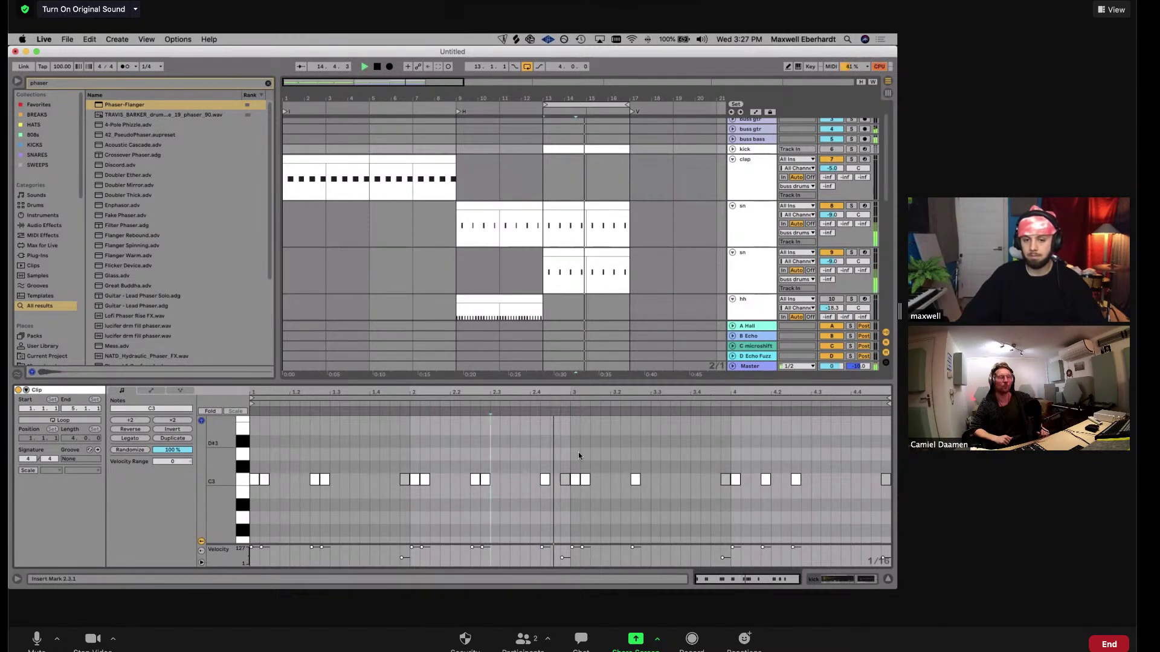
In the kick clip's fourth bar, add a C3 note at 4.1.2, move the 4.1.4 note to 4.2.4, and add two more near the end
{"action": "left_click", "coordinate": [637, 480]}
{"action": "left_click", "coordinate": [642, 481]}
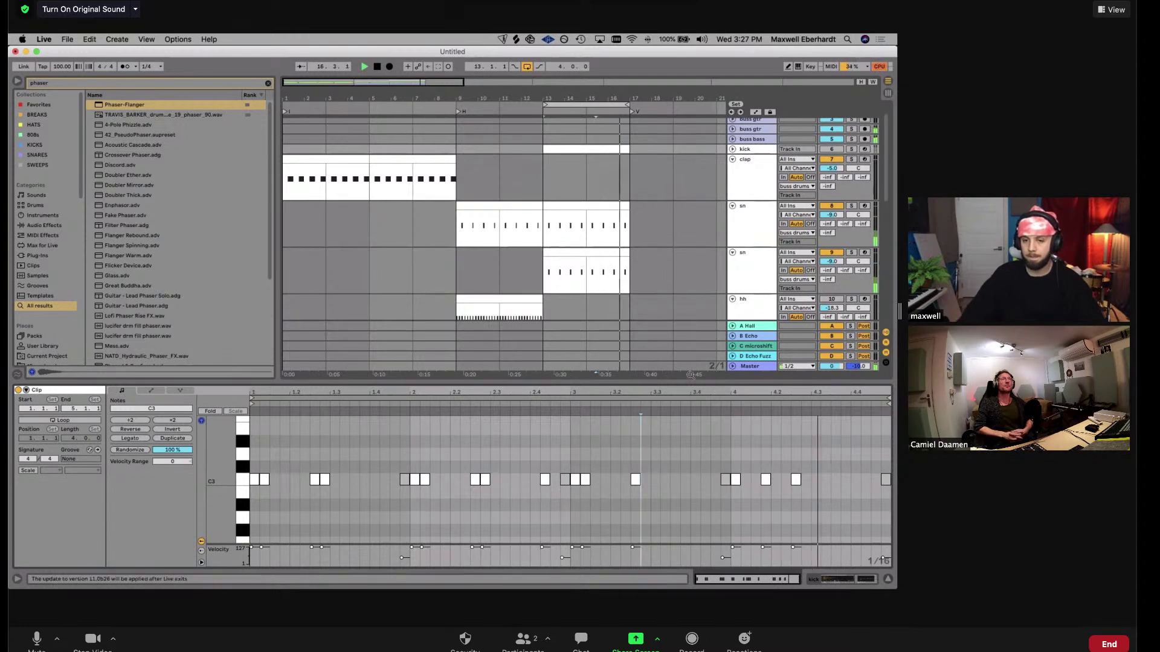
{"action": "double_click", "coordinate": [745, 480]}
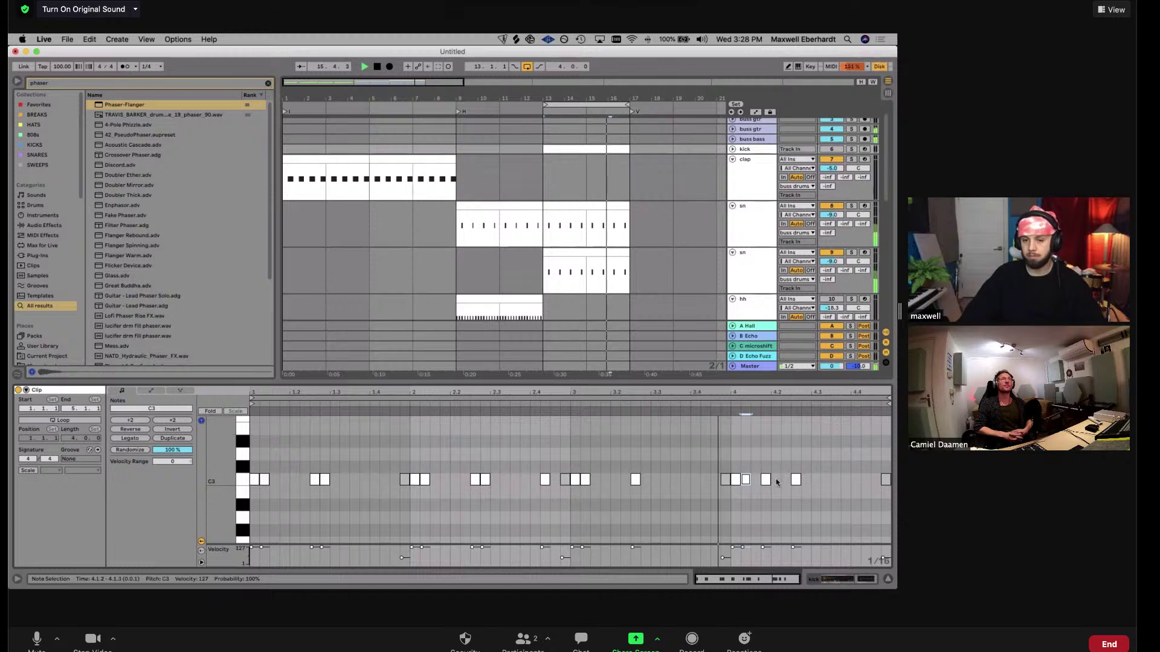
{"action": "left_click_drag", "start_coordinate": [765, 479], "coordinate": [821, 488]}
{"action": "key", "text": "Left"}
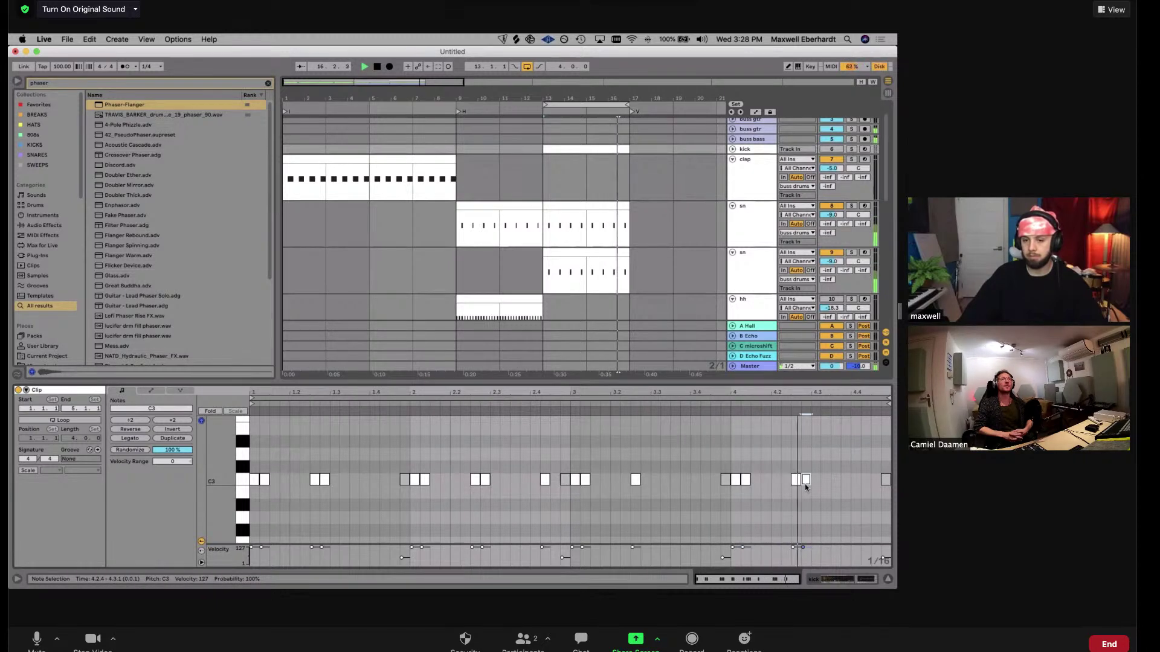
{"action": "left_click", "coordinate": [730, 408]}
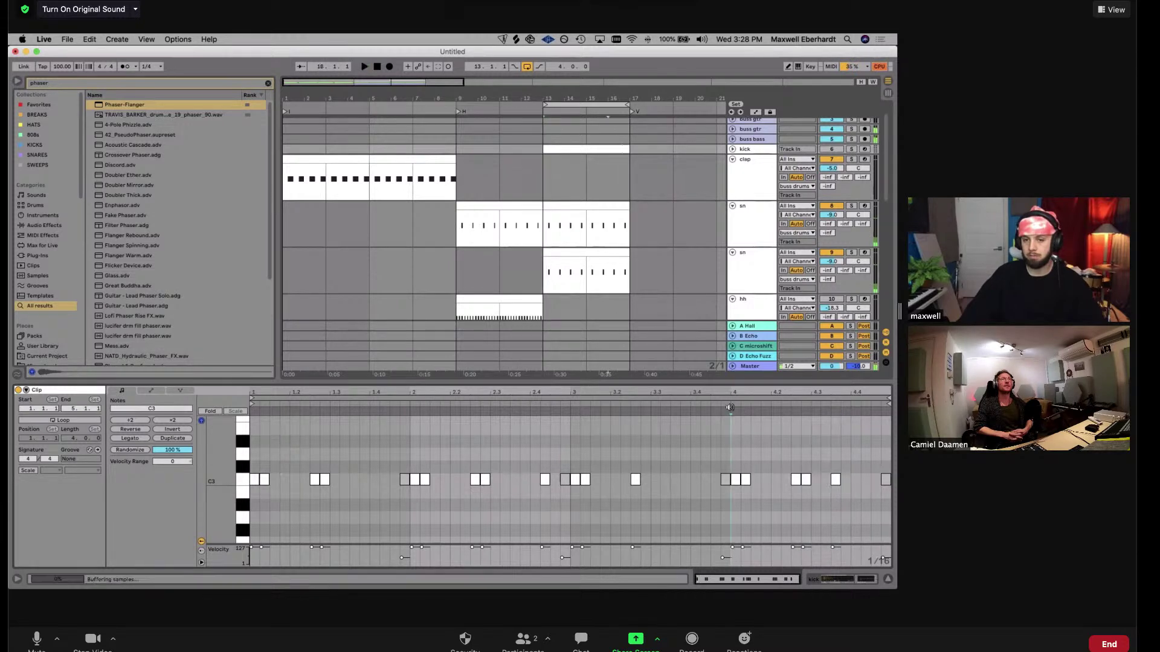
{"action": "double_click", "coordinate": [857, 480]}
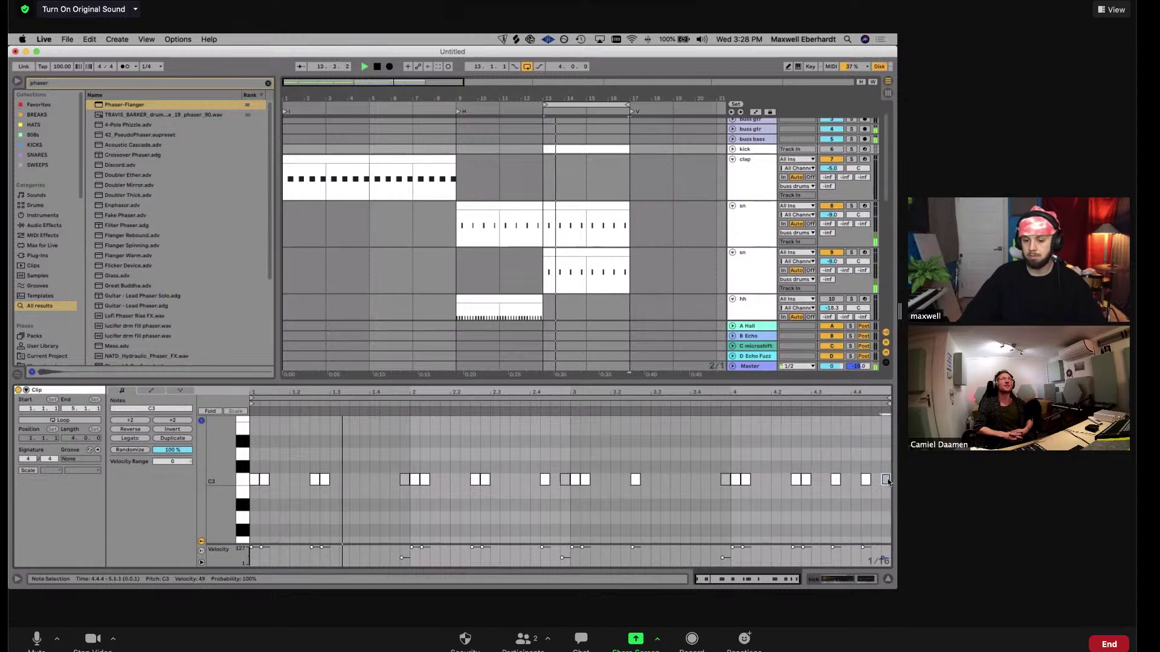
Switch from the kick clip's notes to its devices and unfold the kick track in the arrangement
{"action": "key", "text": "shift+Tab"}
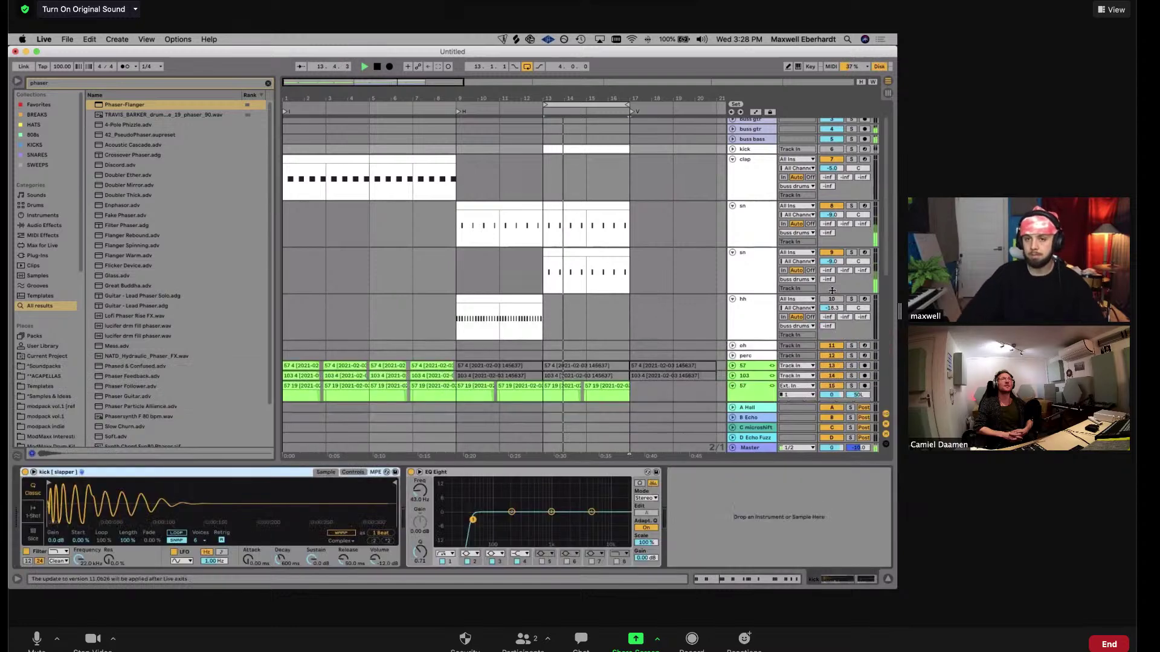
{"action": "left_click", "coordinate": [733, 149]}
{"action": "scroll", "coordinate": [755, 181], "scroll_direction": "up", "scroll_amount": 2}
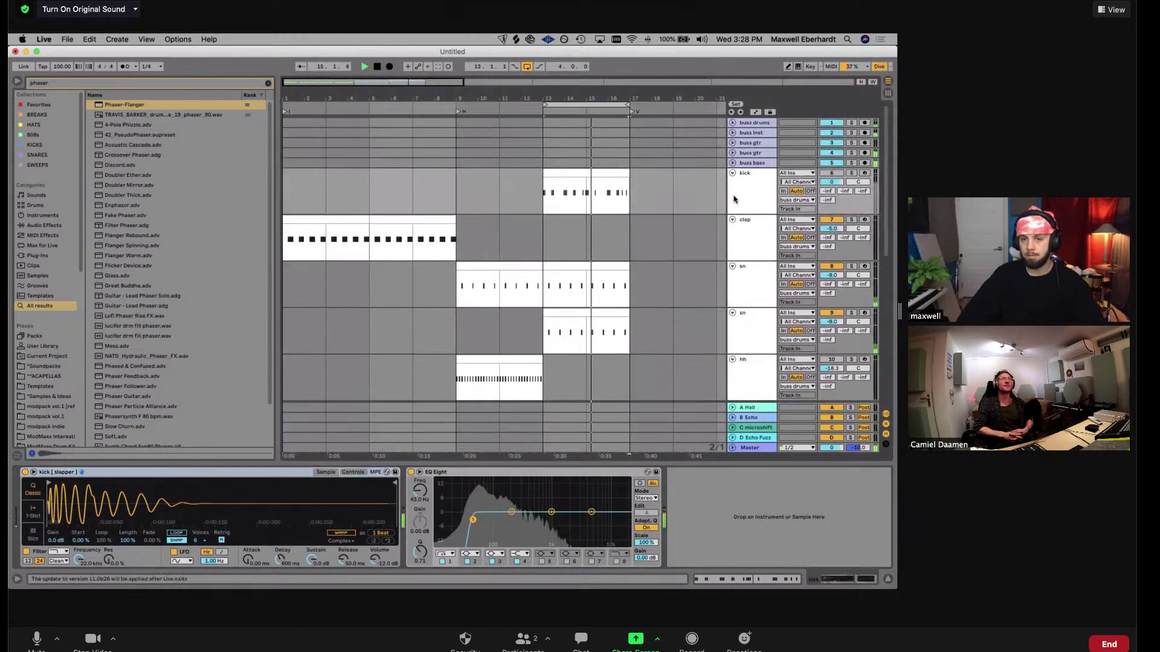
On buss drums, lower the Utility gain to -2 dB and raise the Glue Compressor makeup to 7 dB
{"action": "left_click", "coordinate": [753, 123]}
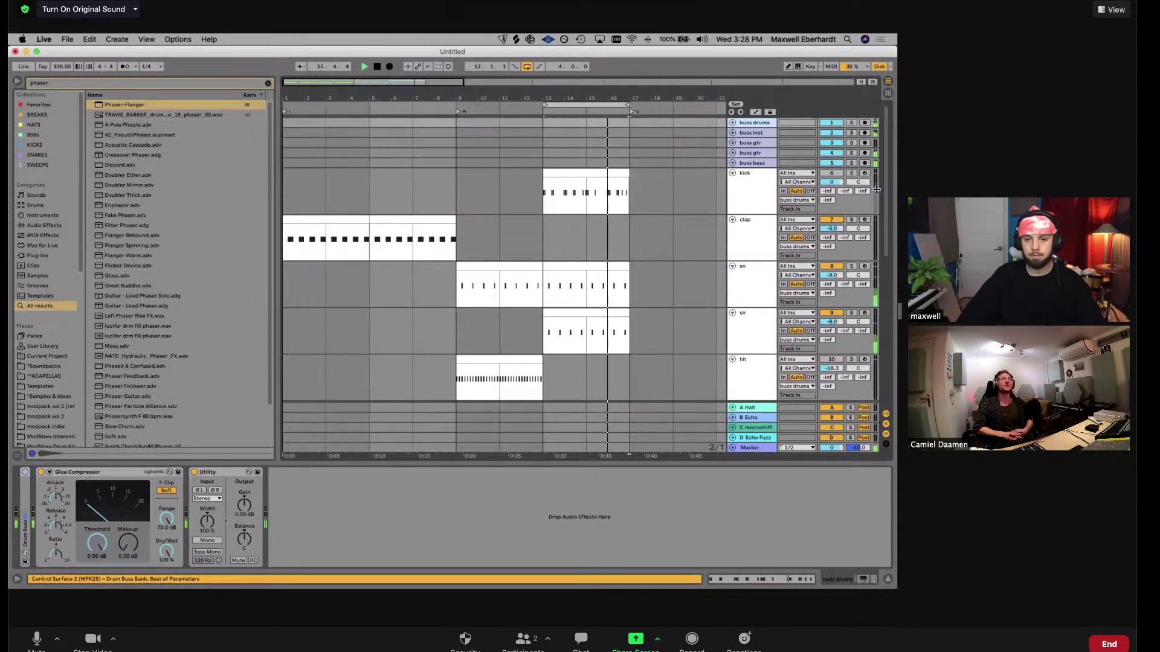
{"action": "left_click", "coordinate": [753, 184]}
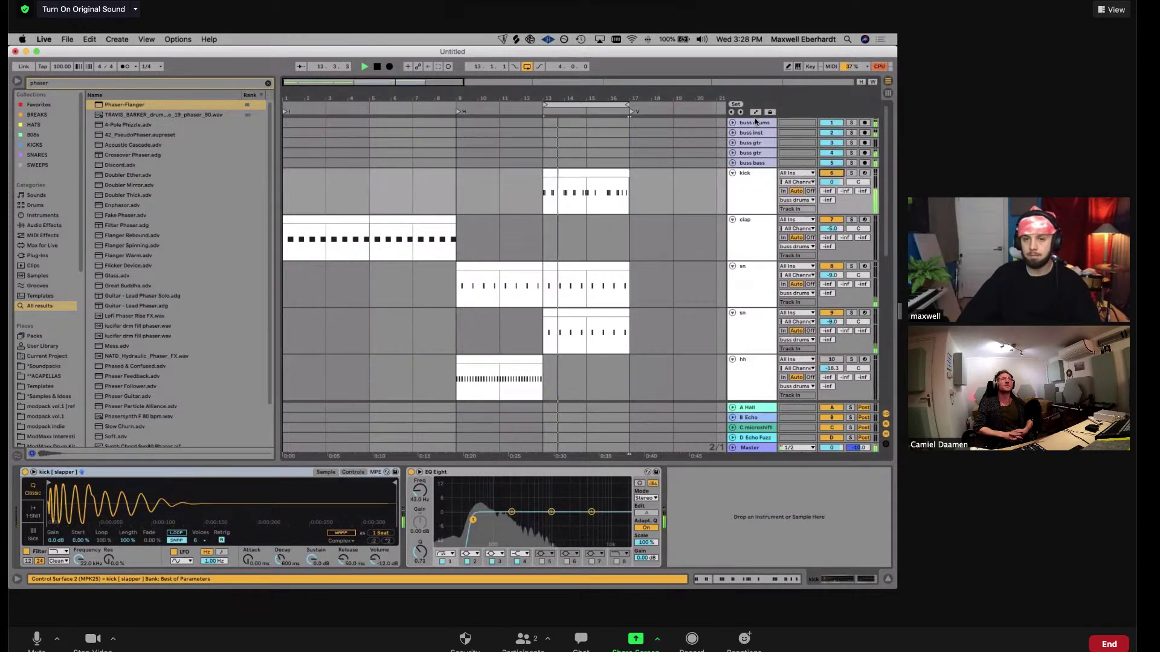
{"action": "left_click", "coordinate": [749, 193]}
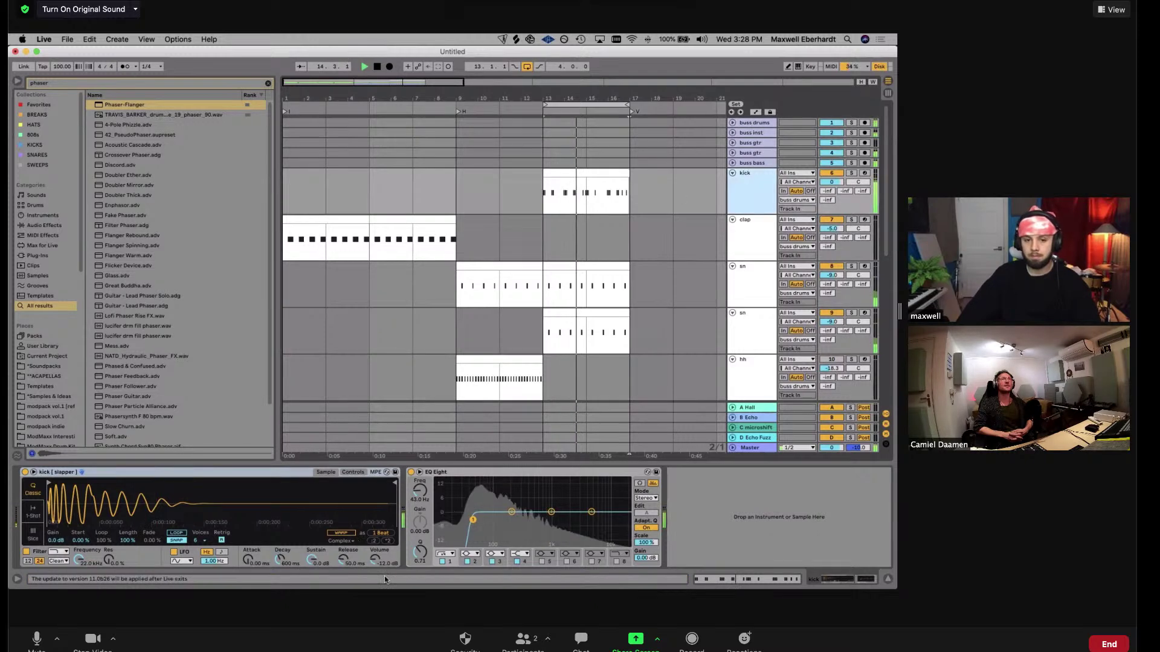
{"action": "left_click", "coordinate": [603, 240]}
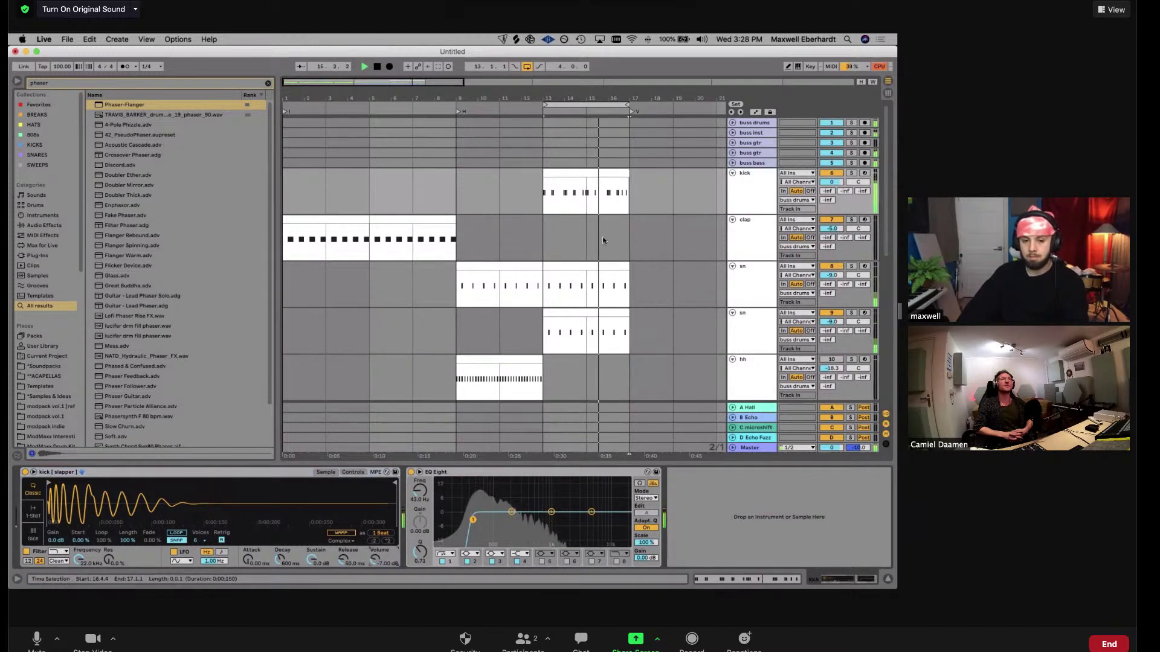
{"action": "left_click", "coordinate": [755, 123]}
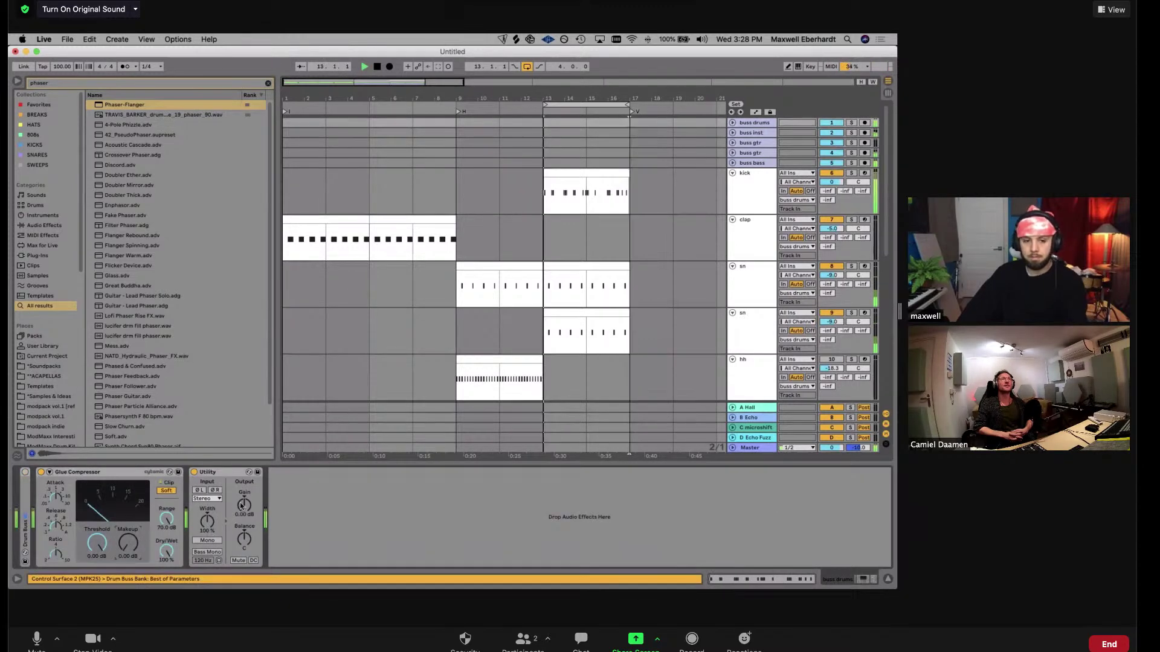
{"action": "left_click_drag", "start_coordinate": [245, 506], "coordinate": [245, 518]}
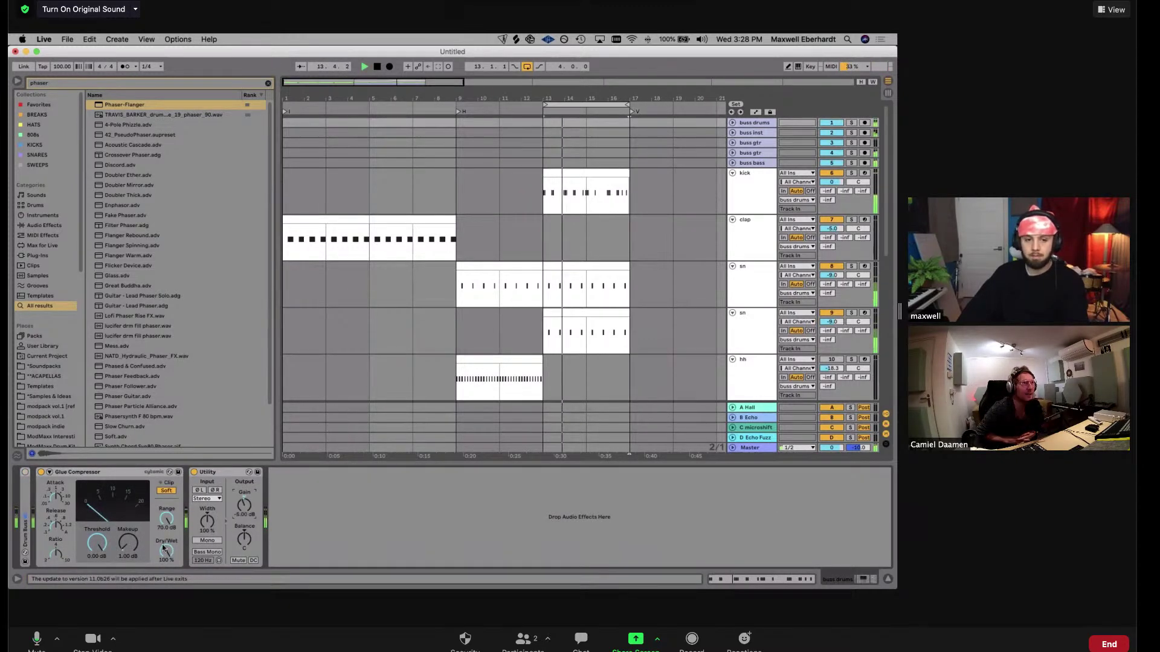
{"action": "mouse_move", "coordinate": [124, 541]}
{"action": "left_mouse_down"}
{"action": "mouse_move", "coordinate": [124, 525]}
{"action": "mouse_move", "coordinate": [134, 558]}
{"action": "left_mouse_up"}
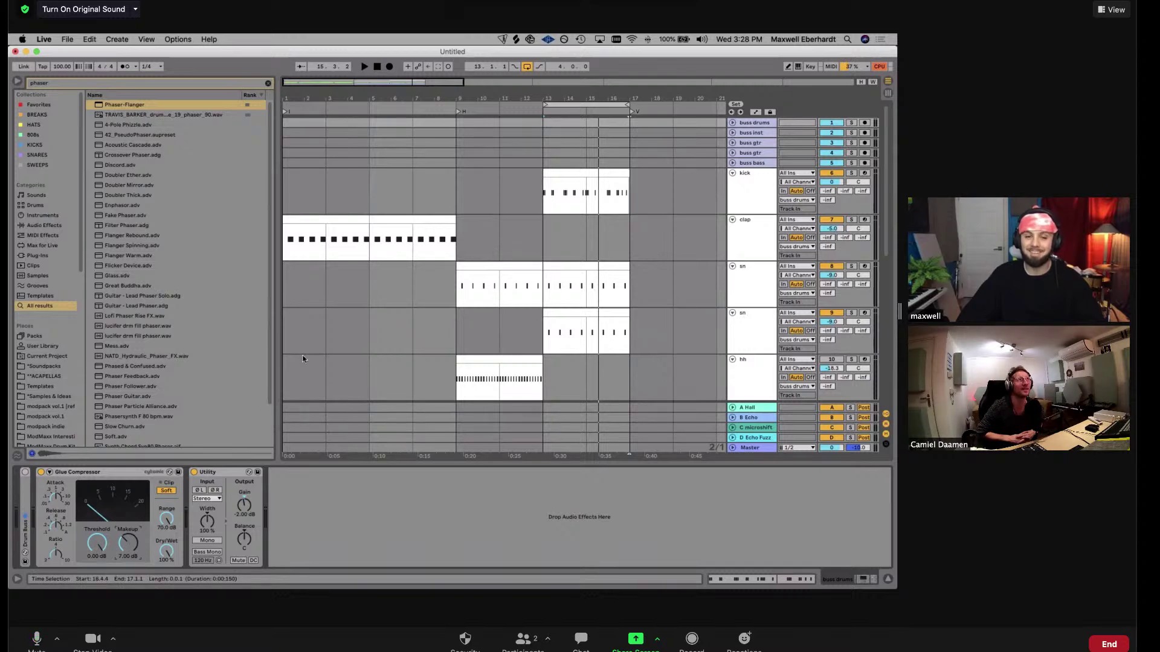
Delete the upper sn track's clip in bars 13–17, restart playback and raise the lower sn track's volume to about -4.8 dB
{"action": "scroll", "coordinate": [634, 242], "scroll_direction": "down", "scroll_amount": 2}
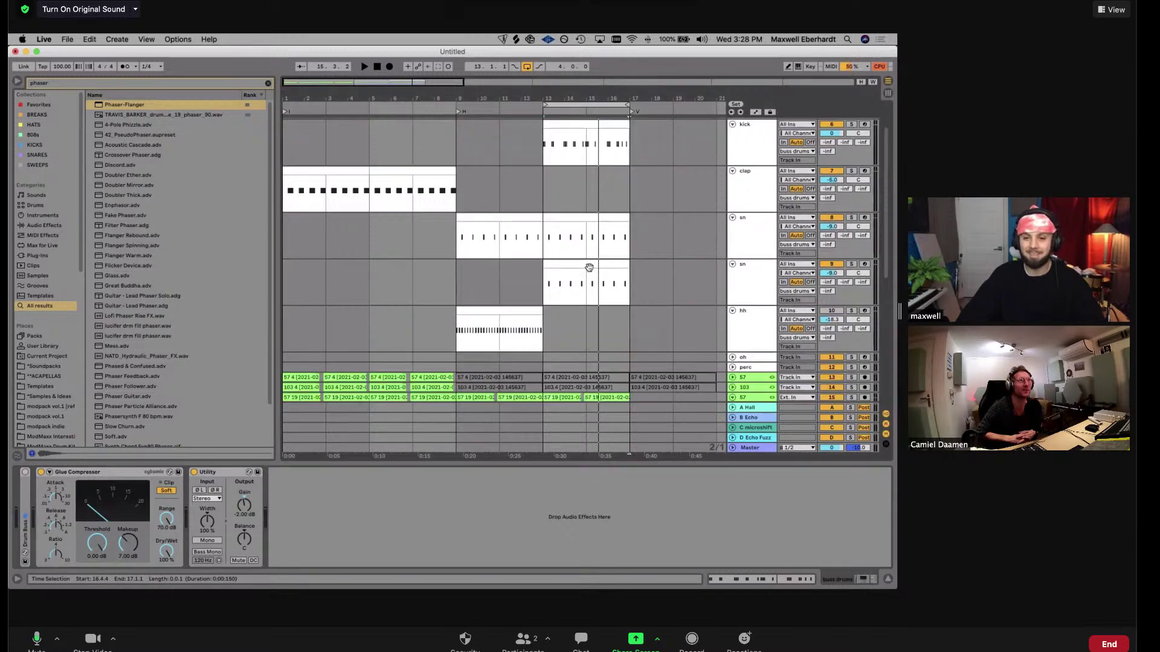
{"action": "left_click", "coordinate": [591, 272]}
{"action": "left_click", "coordinate": [600, 216]}
{"action": "key", "text": "Delete"}
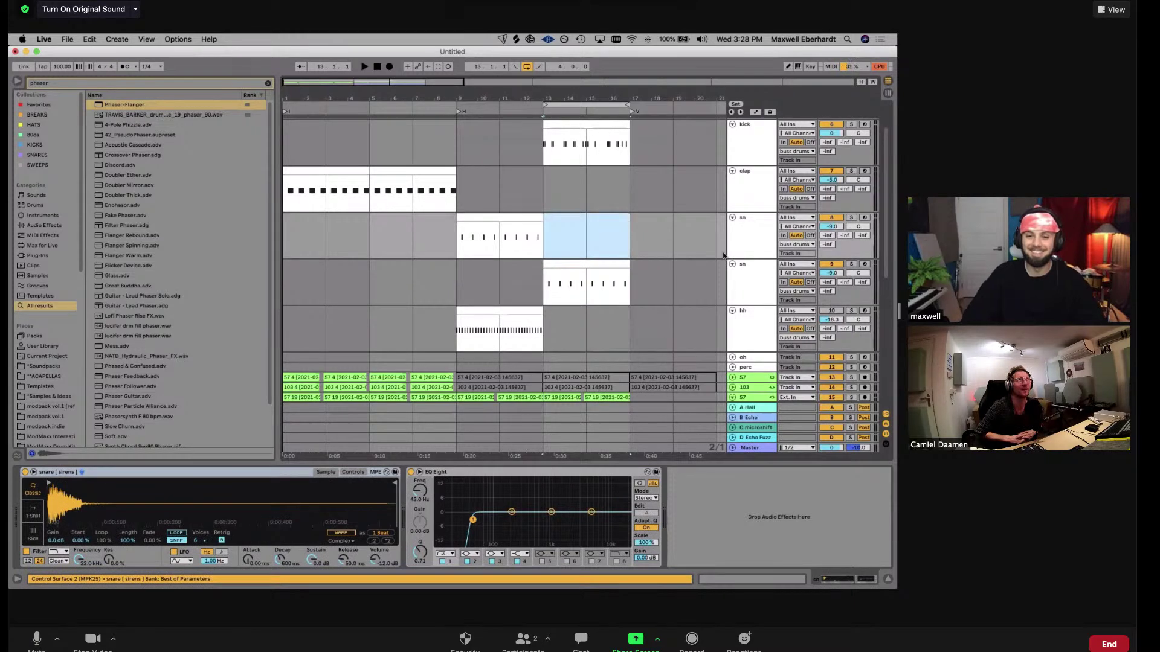
{"action": "key", "text": "space"}
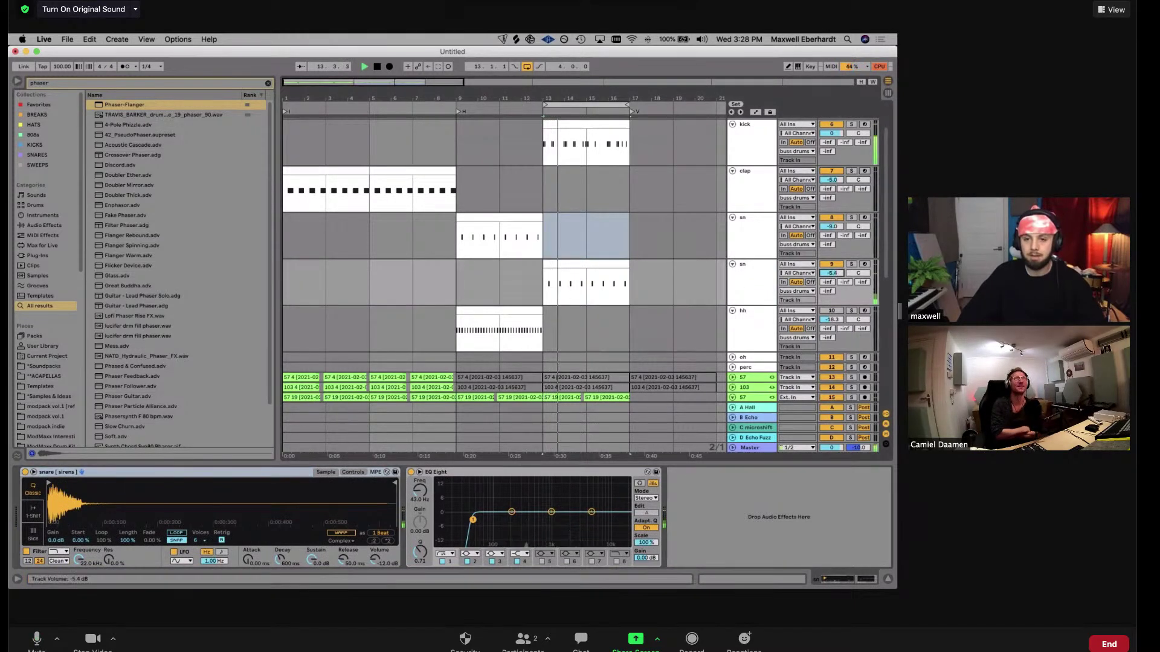
Deactivate the 57 19 and 103 19 guitar clips in bars 13–17
{"action": "scroll", "coordinate": [645, 201], "scroll_direction": "down", "scroll_amount": 5}
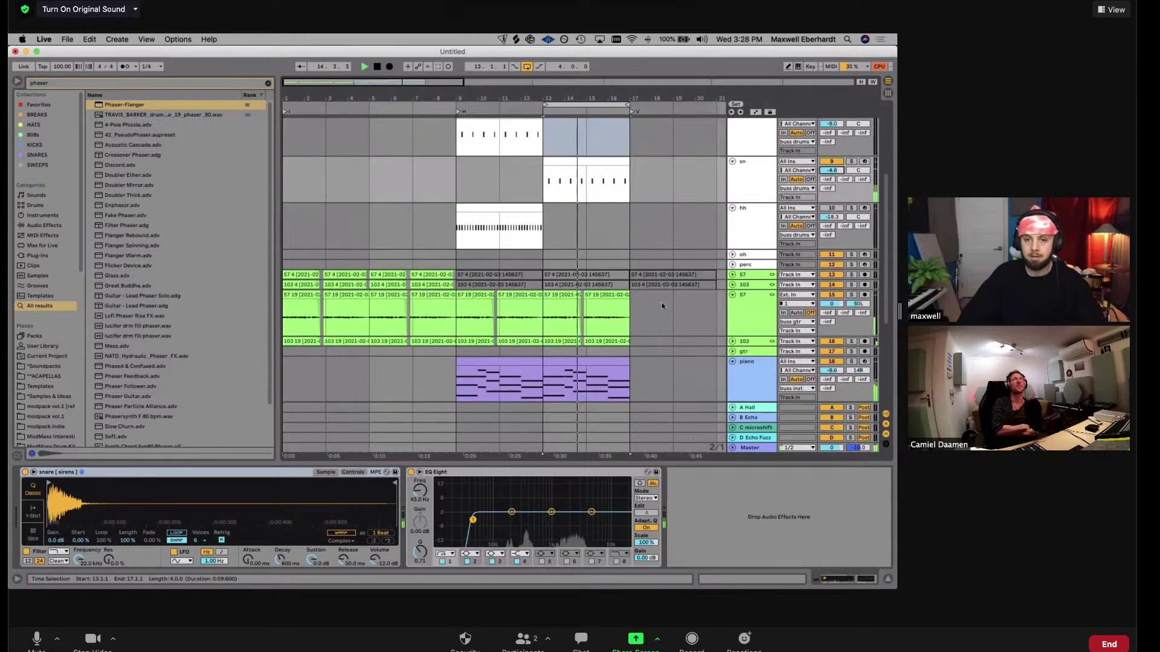
{"action": "left_click", "coordinate": [547, 231]}
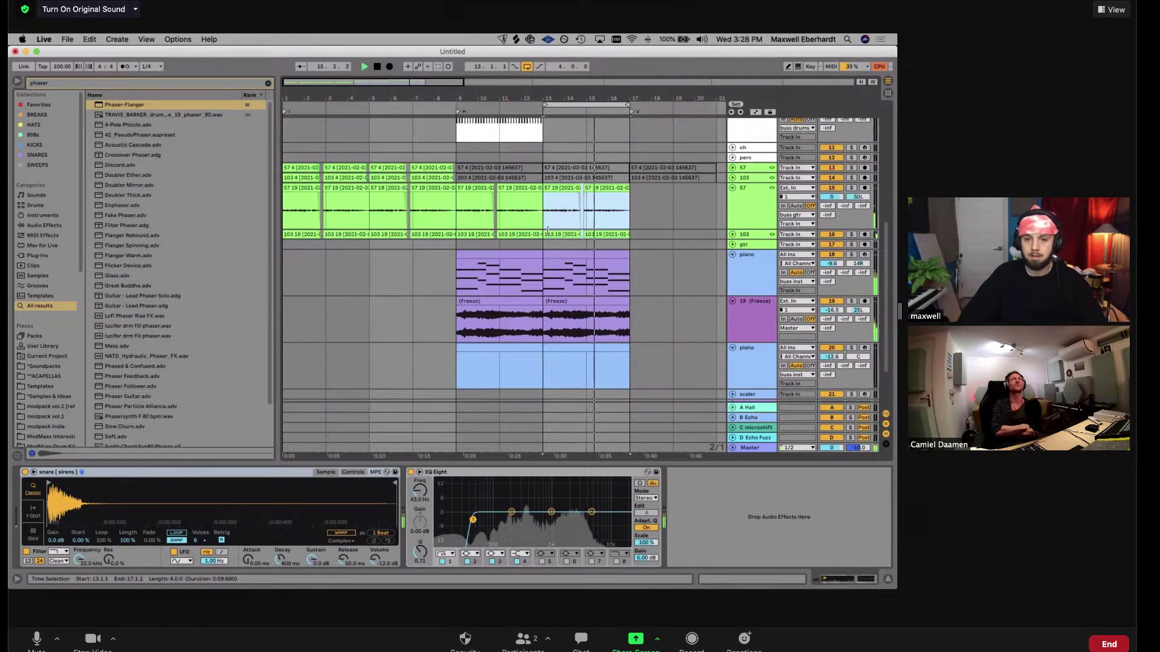
{"action": "double_click", "coordinate": [547, 230]}
{"action": "scroll", "coordinate": [665, 217], "scroll_direction": "up", "scroll_amount": 4}
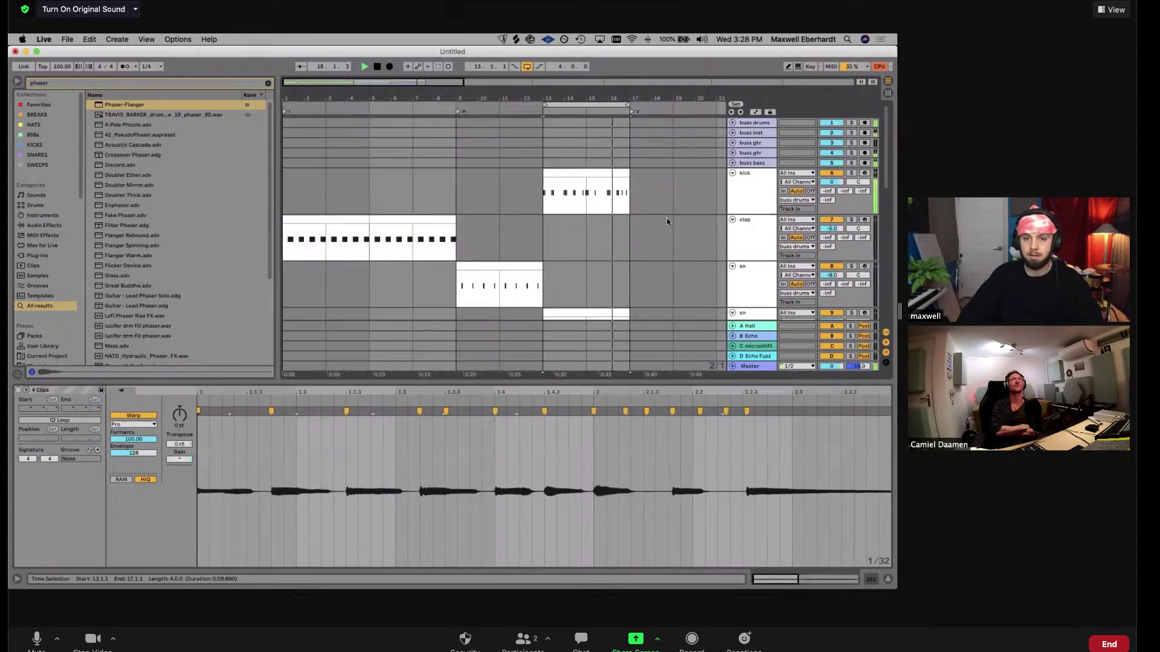
{"action": "left_click", "coordinate": [716, 225]}
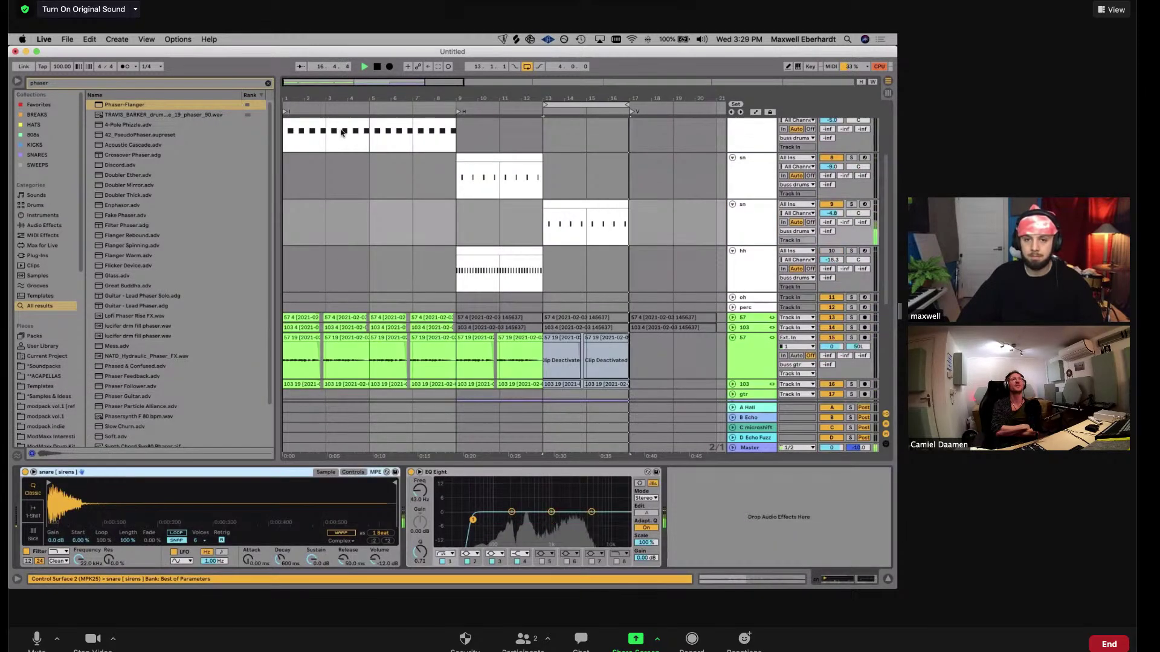
Create an empty two-bar MIDI clip on the hh track at bar 13
{"action": "scroll", "coordinate": [570, 201], "scroll_direction": "up", "scroll_amount": 3}
{"action": "scroll", "coordinate": [568, 290], "scroll_direction": "down", "scroll_amount": 2}
{"action": "left_click", "coordinate": [568, 309]}
{"action": "double_click", "coordinate": [568, 309]}
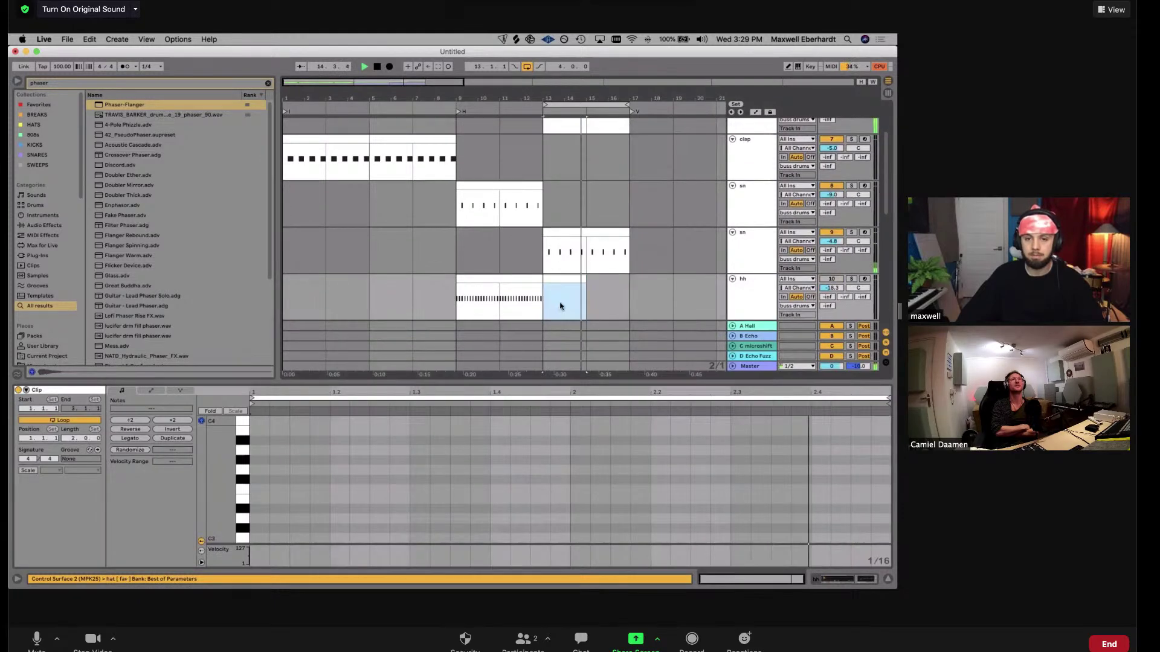
Add C3 notes to the hh clip's first bar at 1.1.1, 1.1.2, 1.1.3, 1.2.1 and every eighth from there to 1.4.3
{"action": "double_click", "coordinate": [260, 538]}
{"action": "double_click", "coordinate": [299, 537]}
{"action": "double_click", "coordinate": [338, 538]}
{"action": "double_click", "coordinate": [277, 537]}
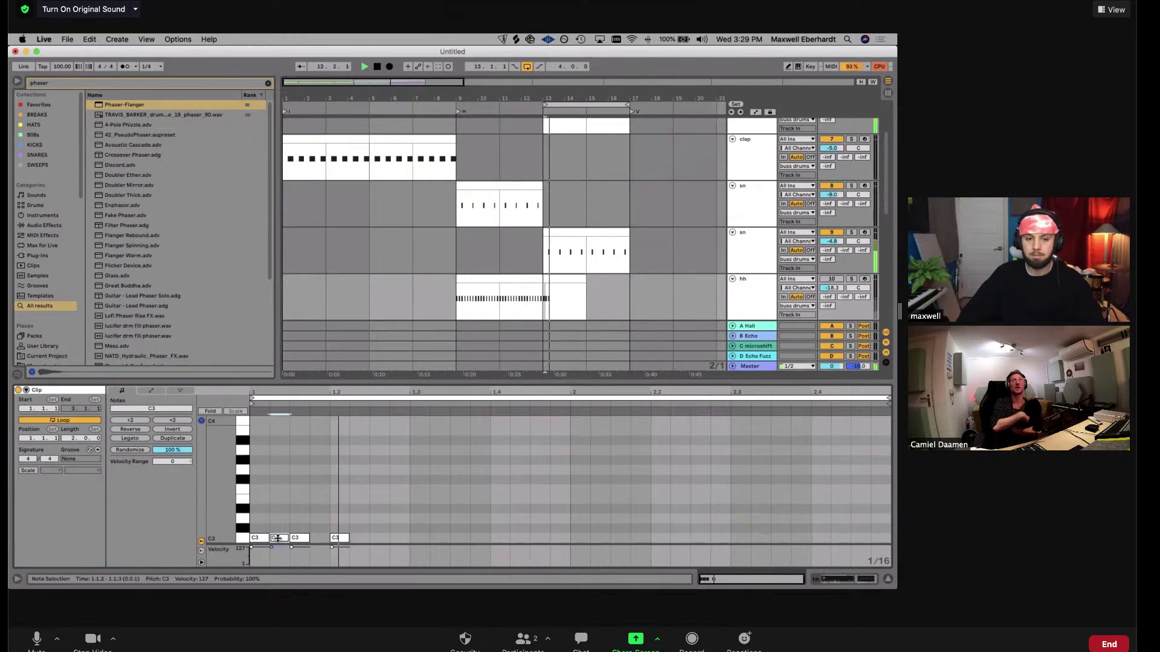
{"action": "double_click", "coordinate": [378, 539]}
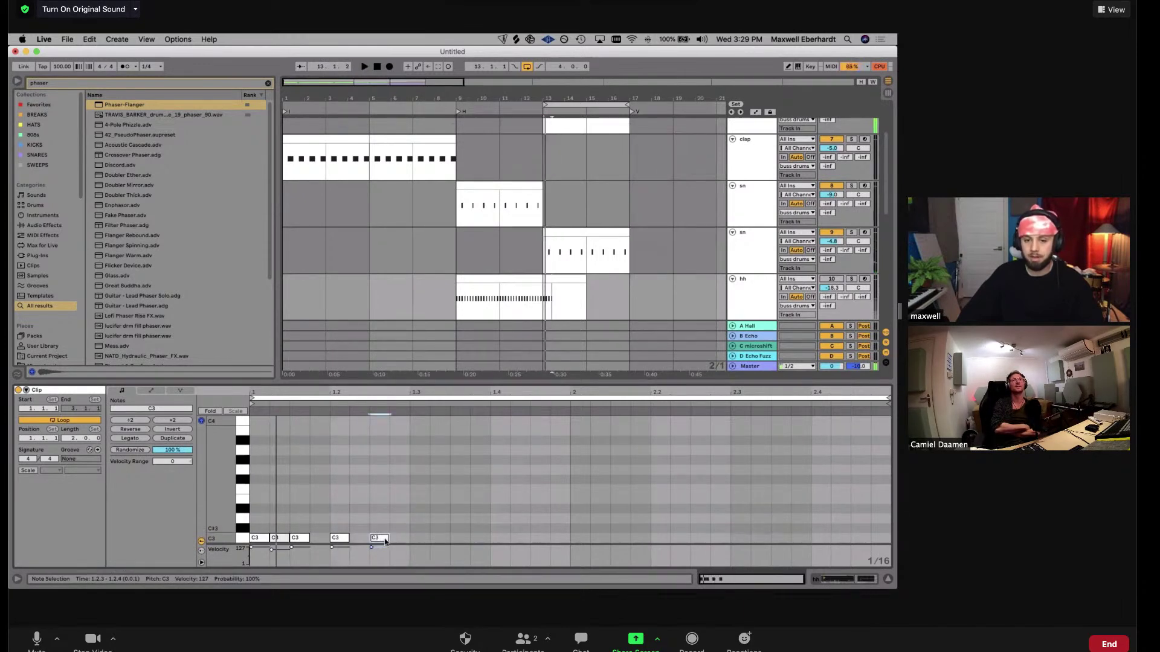
{"action": "double_click", "coordinate": [425, 538]}
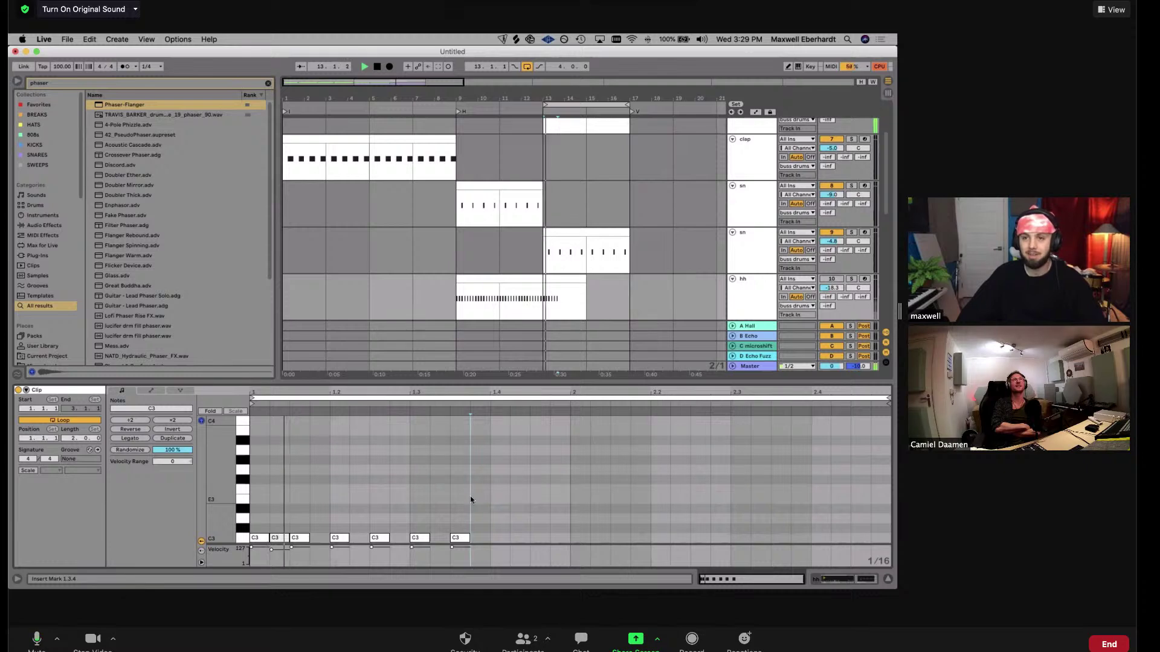
{"action": "double_click", "coordinate": [499, 538]}
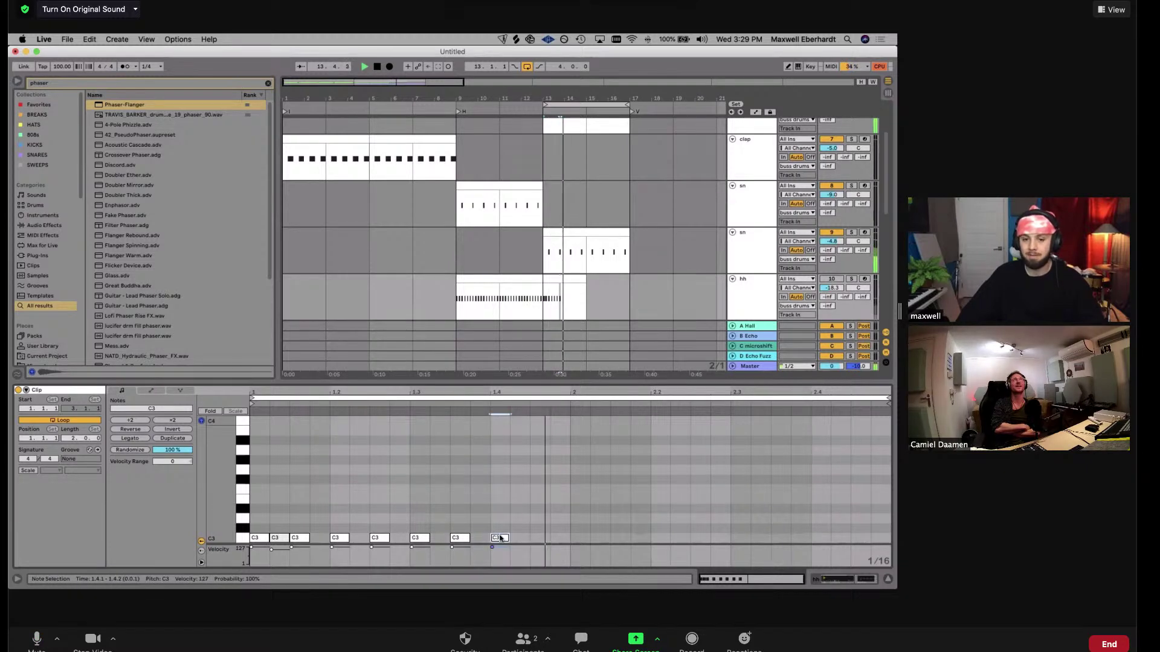
{"action": "double_click", "coordinate": [539, 538]}
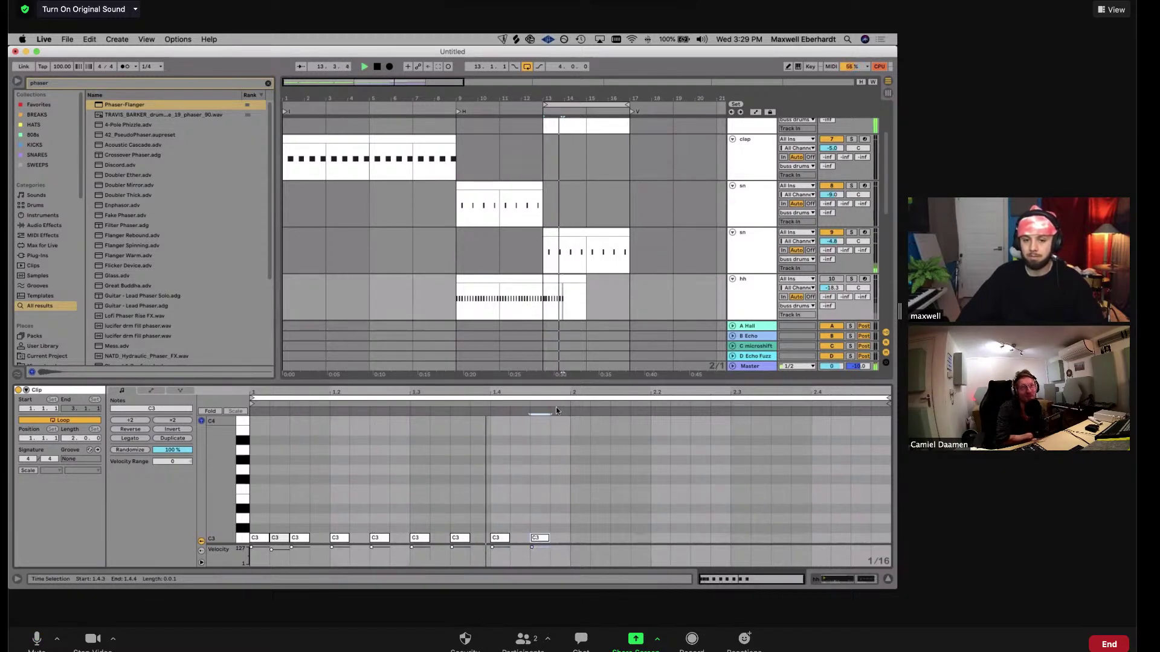
Draw a roll of 1/128 notes from 1.4.4 to the end of the hh clip's first bar, at E3 with velocity about 13
{"action": "left_click_drag", "start_coordinate": [556, 407], "coordinate": [556, 432]}
{"action": "key", "text": "super+1"}
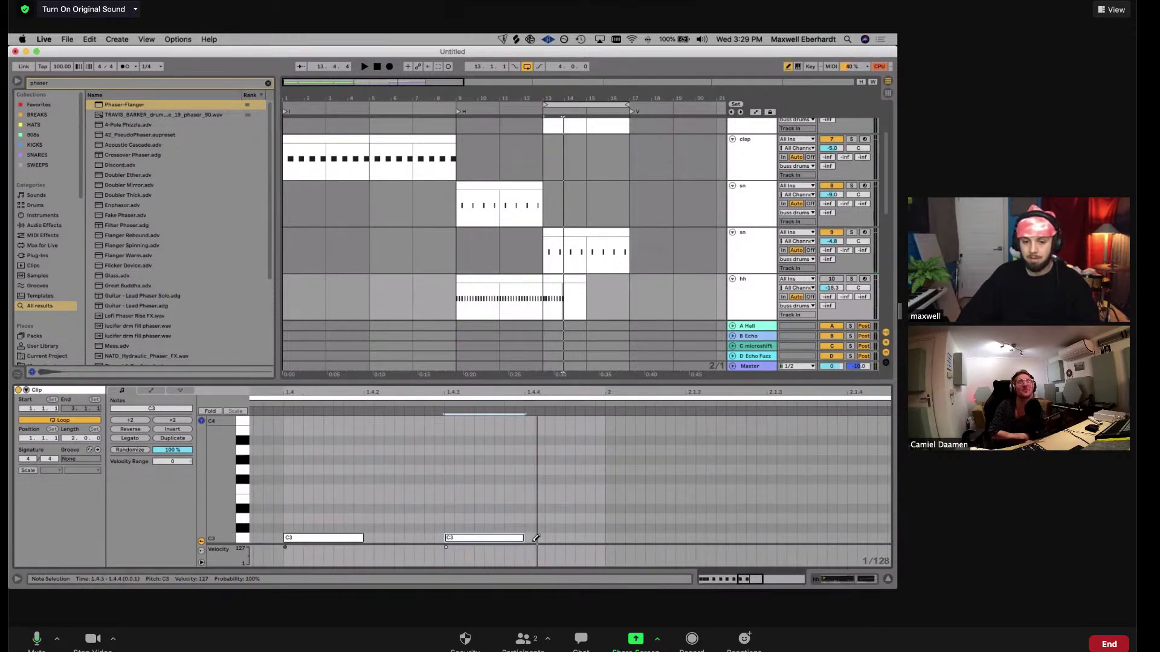
{"action": "left_click_drag", "start_coordinate": [535, 538], "coordinate": [556, 559]}
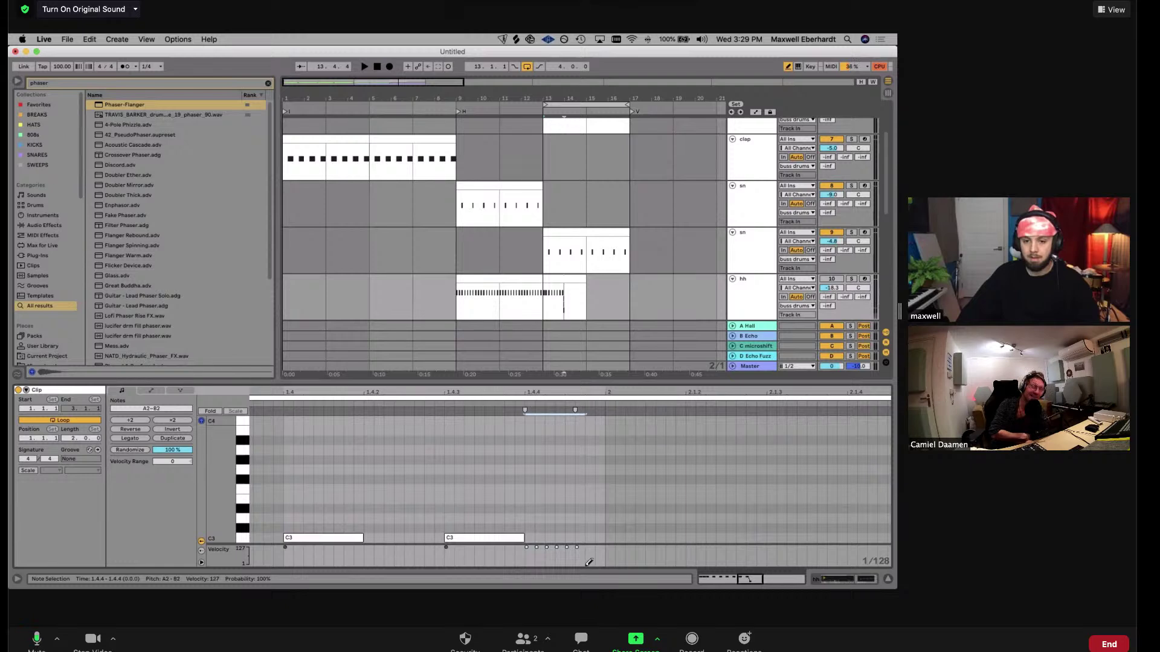
{"action": "scroll", "coordinate": [599, 504], "scroll_direction": "down", "scroll_amount": 3}
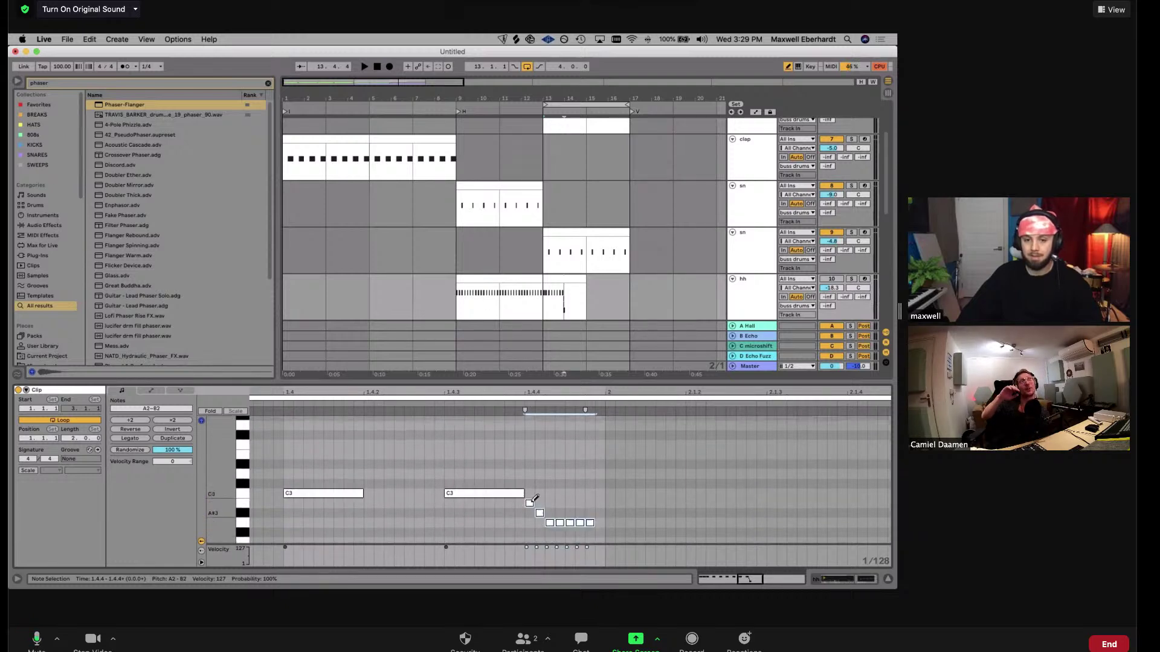
{"action": "key", "text": "super+z"}
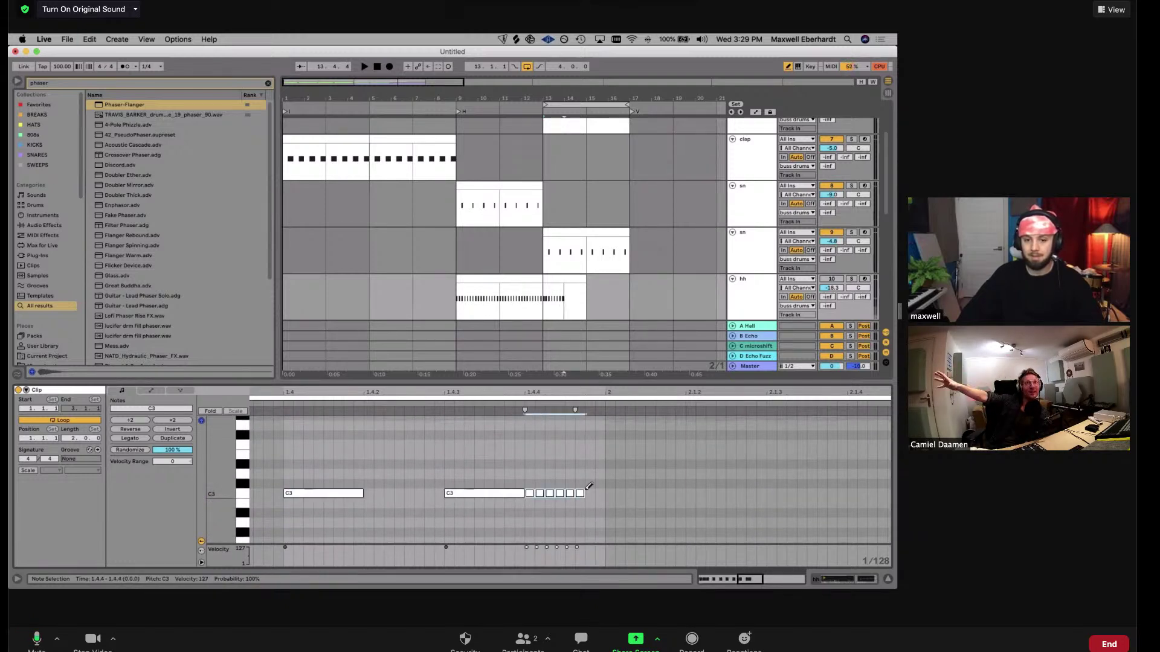
{"action": "key", "text": "Up"}
{"action": "key", "text": "Up"}
{"action": "key", "text": "Up"}
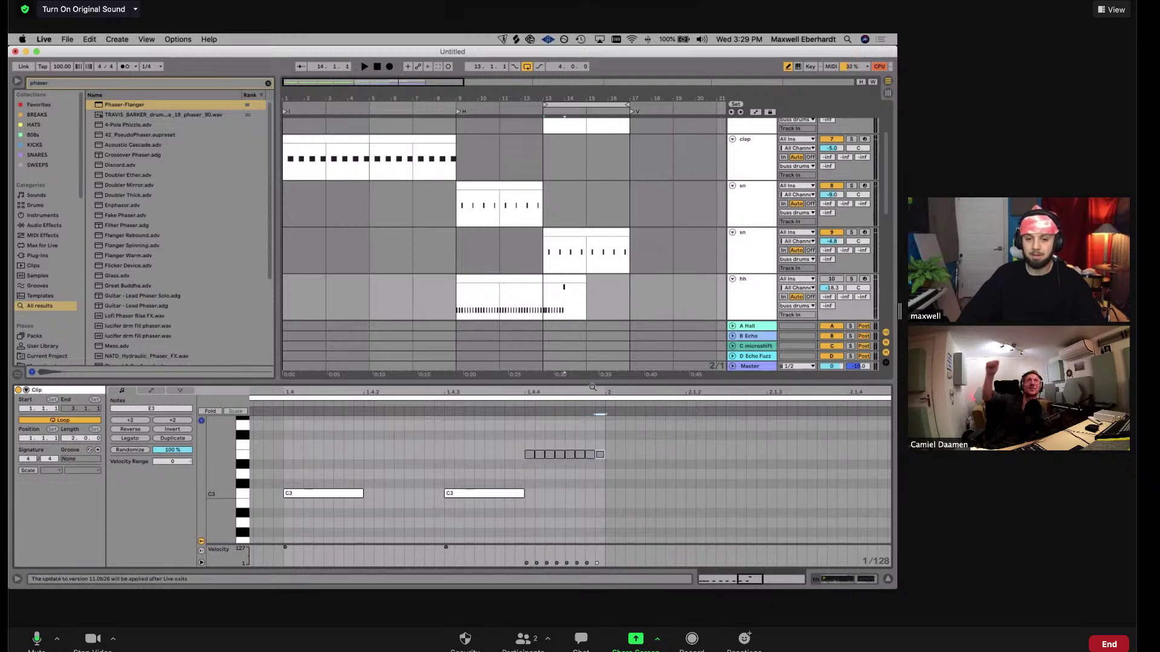
{"action": "key", "text": "minus"}
{"action": "key", "text": "minus"}
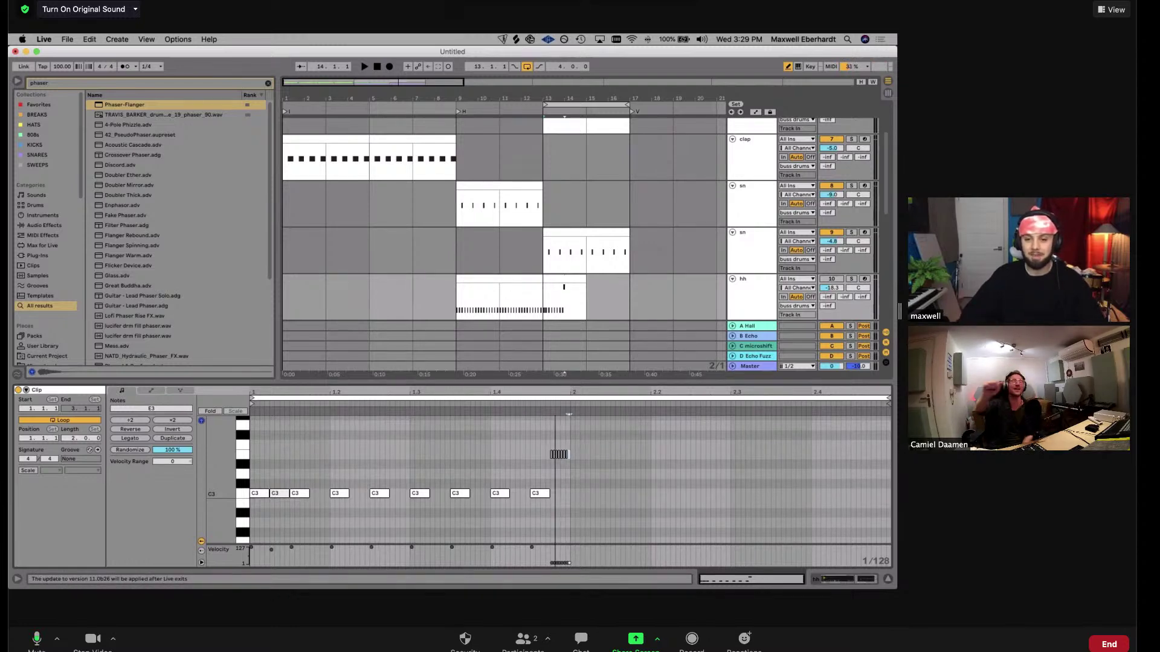
{"action": "key", "text": "plus"}
{"action": "scroll", "coordinate": [538, 429], "scroll_direction": "up", "scroll_amount": 1}
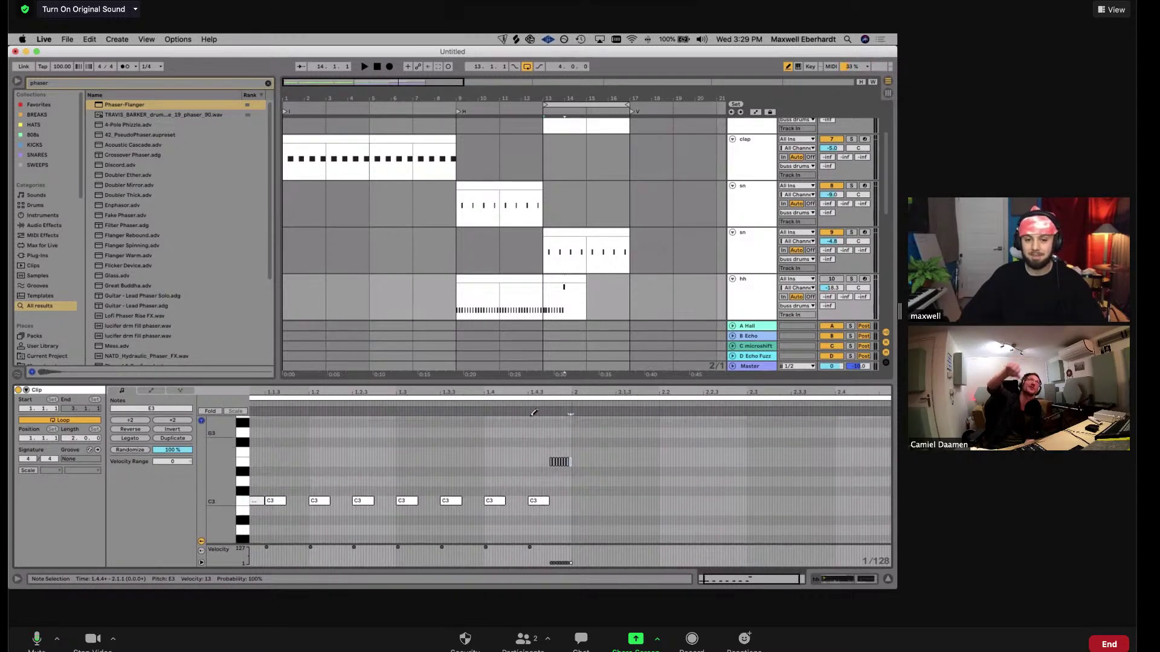
Deactivate the hh track's older clip in bars 9–13
{"action": "left_click", "coordinate": [490, 277]}
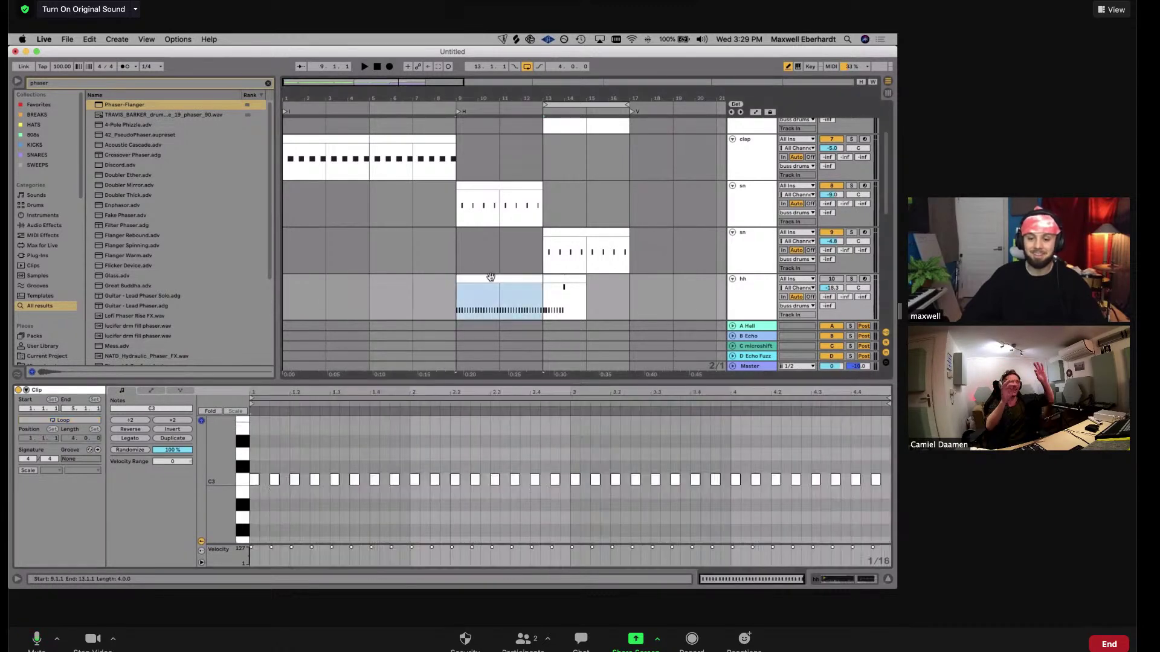
{"action": "key", "text": "0"}
{"action": "left_click", "coordinate": [497, 450]}
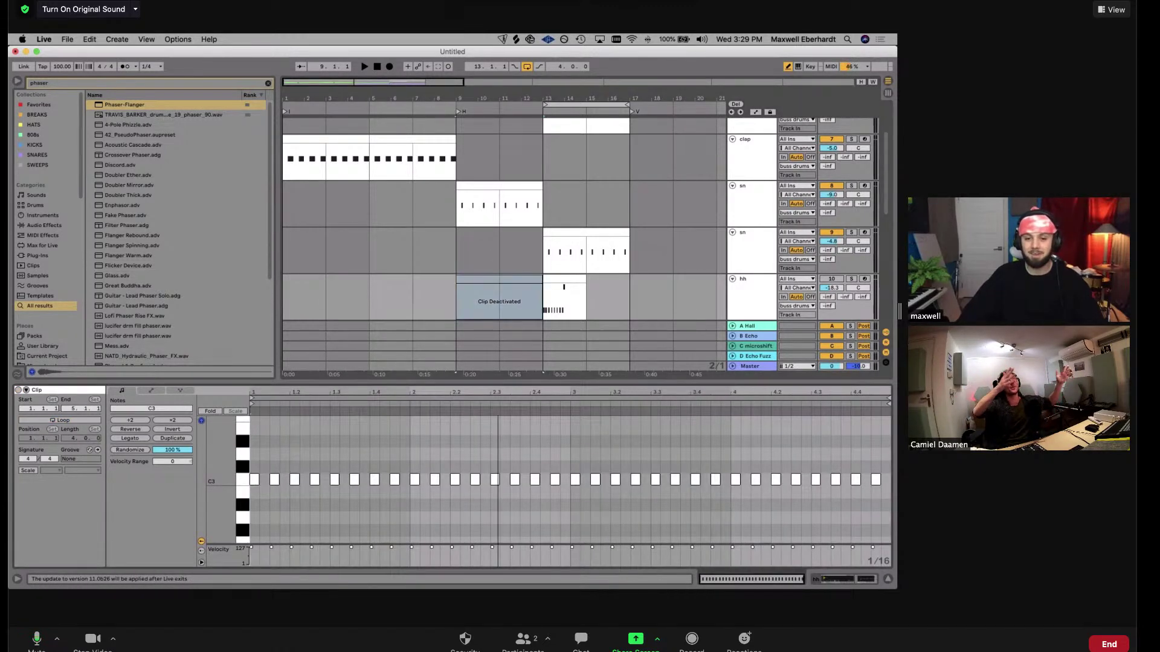
Reopen the hh clip at bar 13 and try to save the set
{"action": "left_click", "coordinate": [567, 278]}
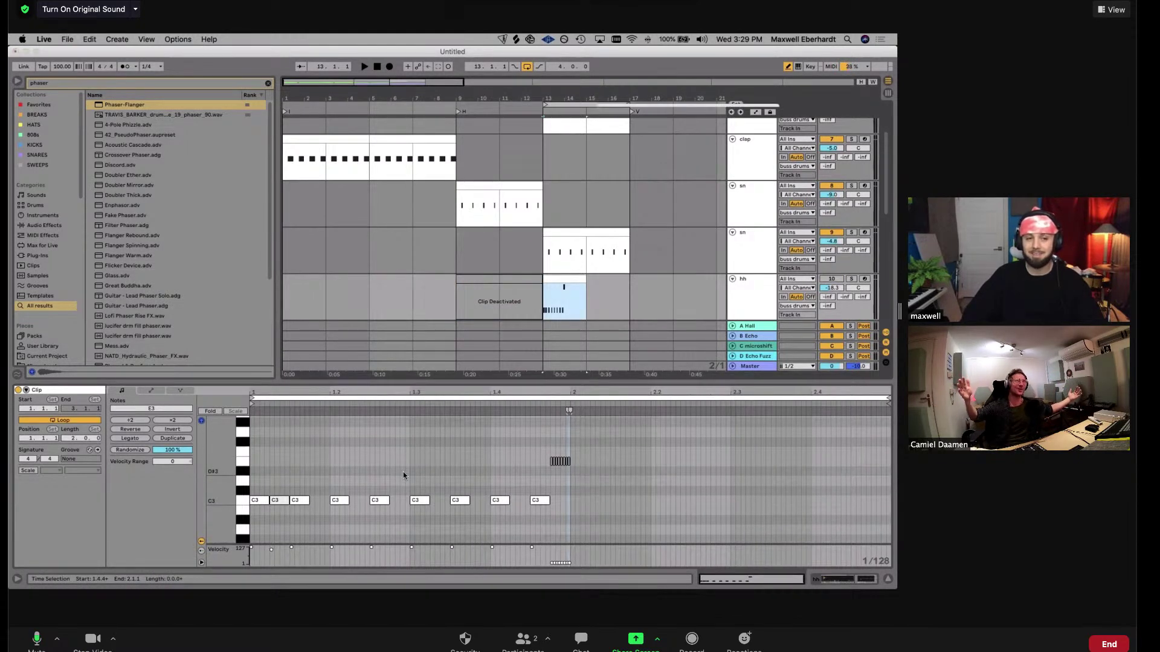
{"action": "key", "text": "super+s"}
{"action": "left_click", "coordinate": [709, 404]}
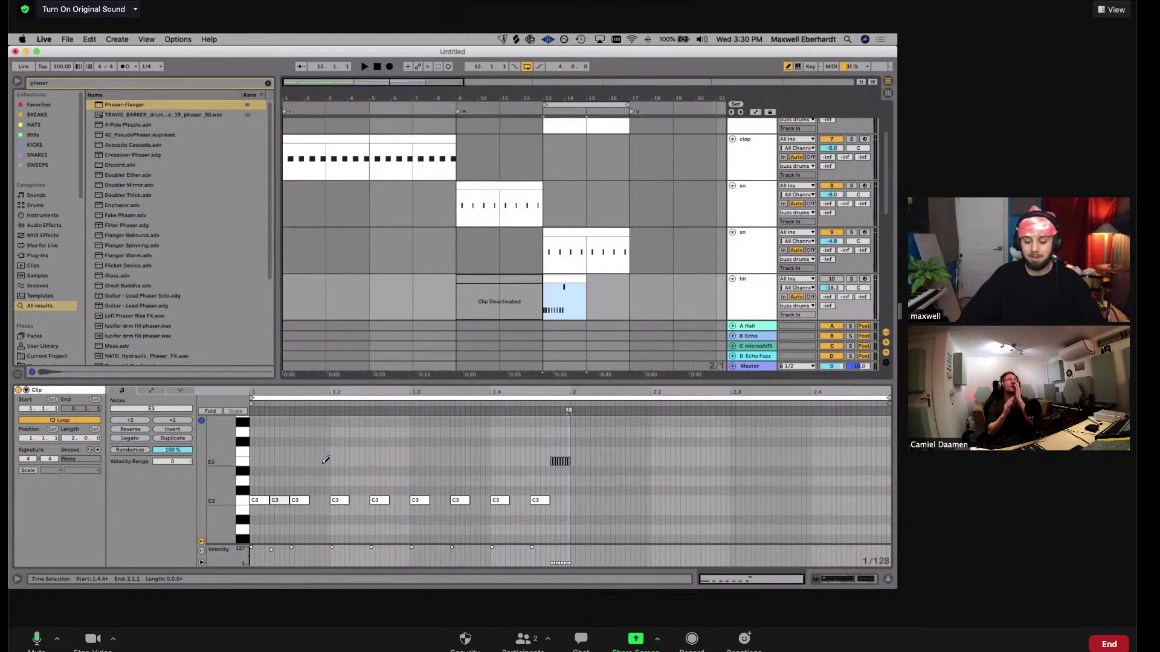
Play the bar 13 section and delete the last few notes of the E3 roll in the hh clip
{"action": "left_click", "coordinate": [602, 467]}
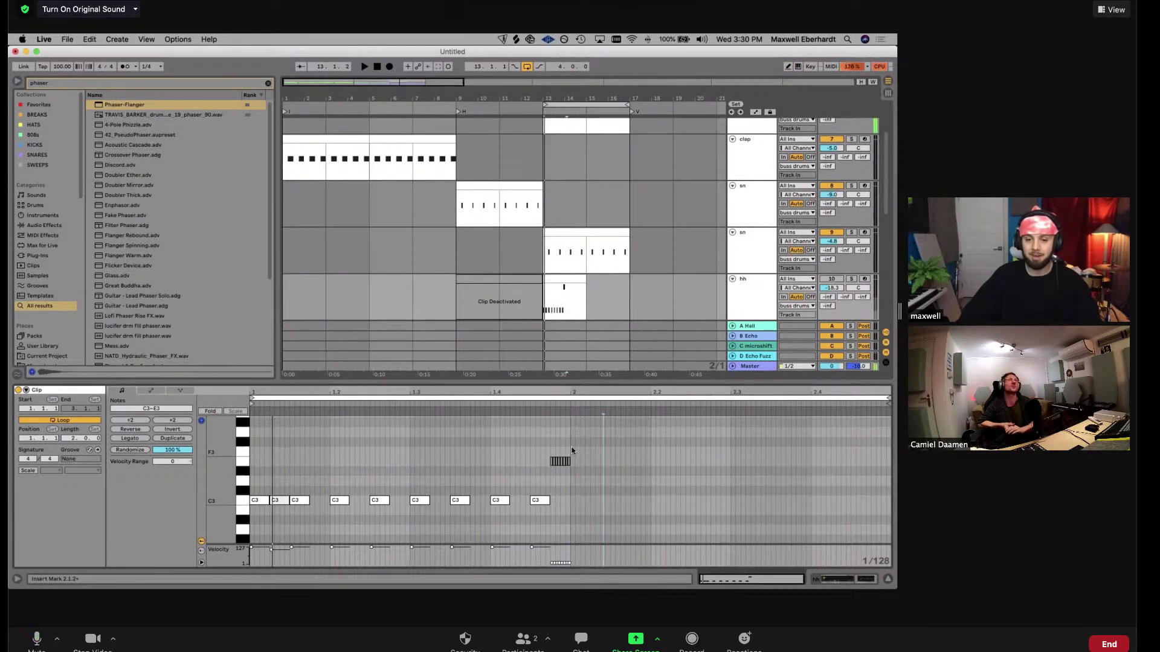
{"action": "key", "text": "space"}
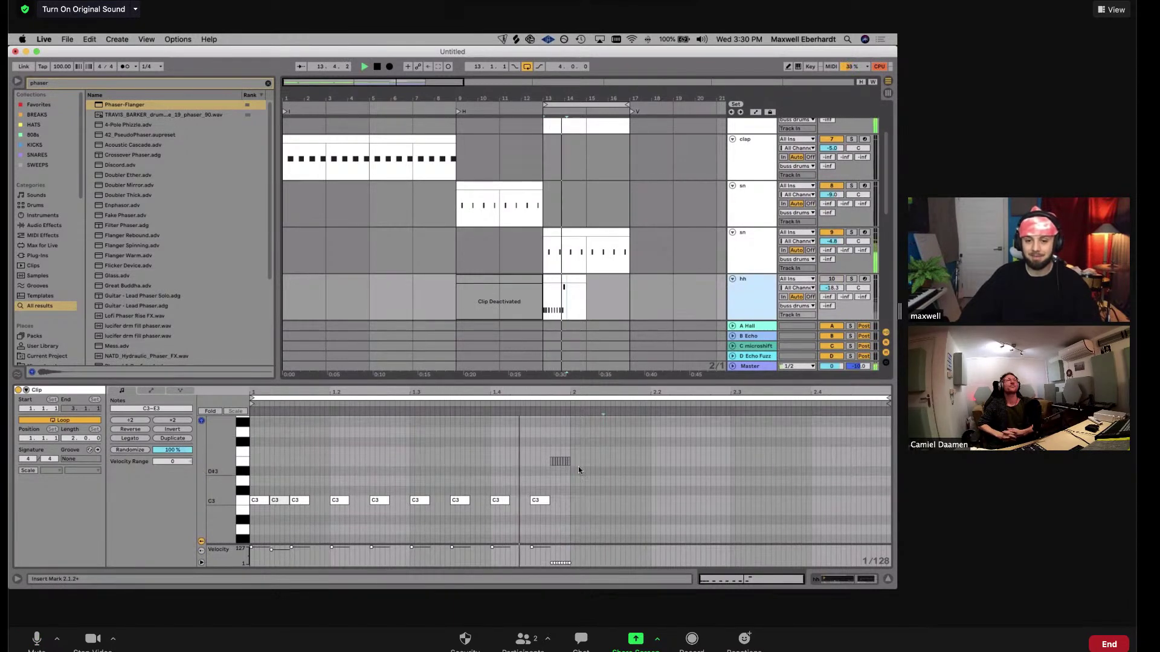
{"action": "left_click_drag", "start_coordinate": [570, 455], "coordinate": [563, 474]}
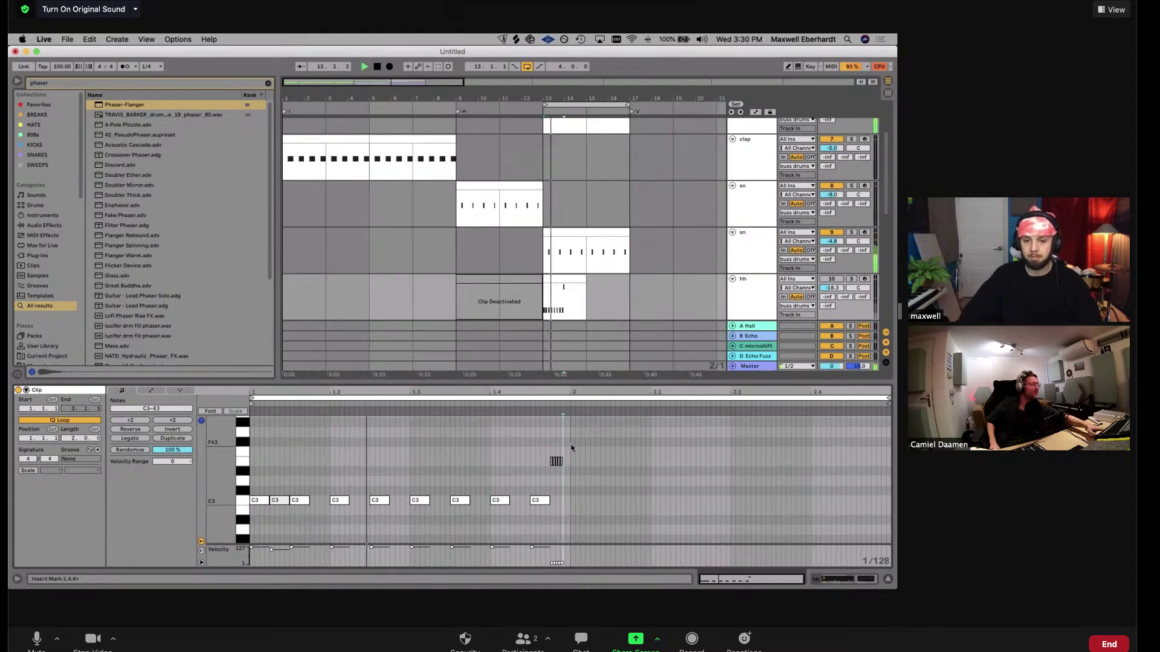
Duplicate all notes of the hh clip's first bar into its second bar
{"action": "left_click_drag", "start_coordinate": [570, 444], "coordinate": [197, 554]}
{"action": "key", "text": "ctrl+d"}
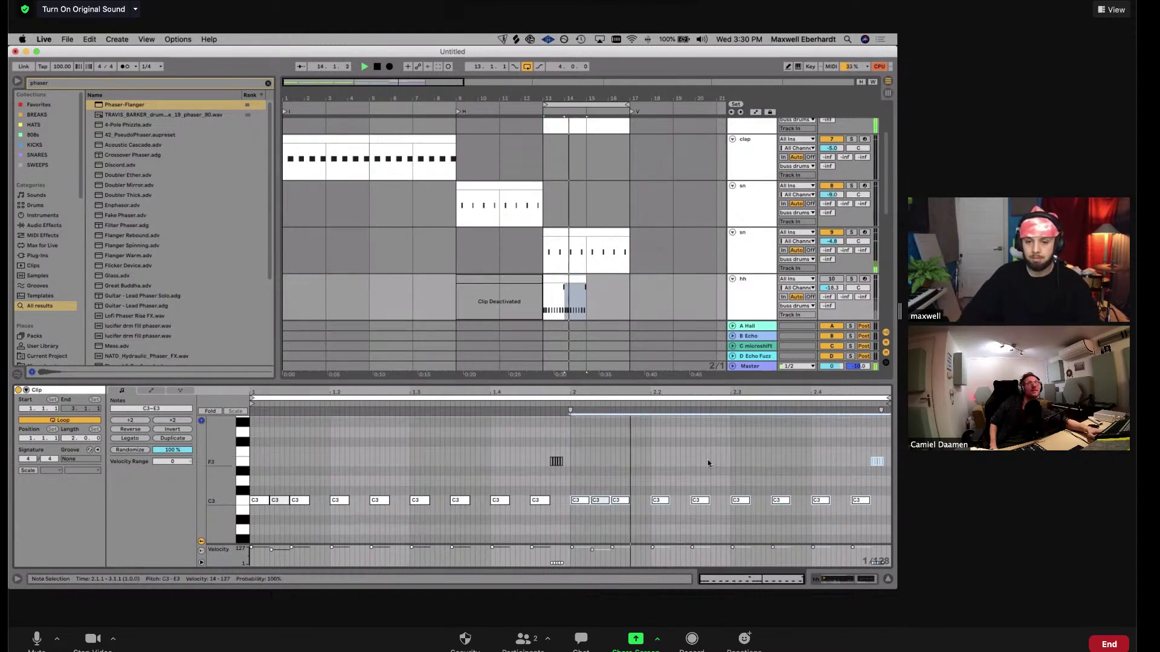
{"action": "left_click", "coordinate": [548, 409]}
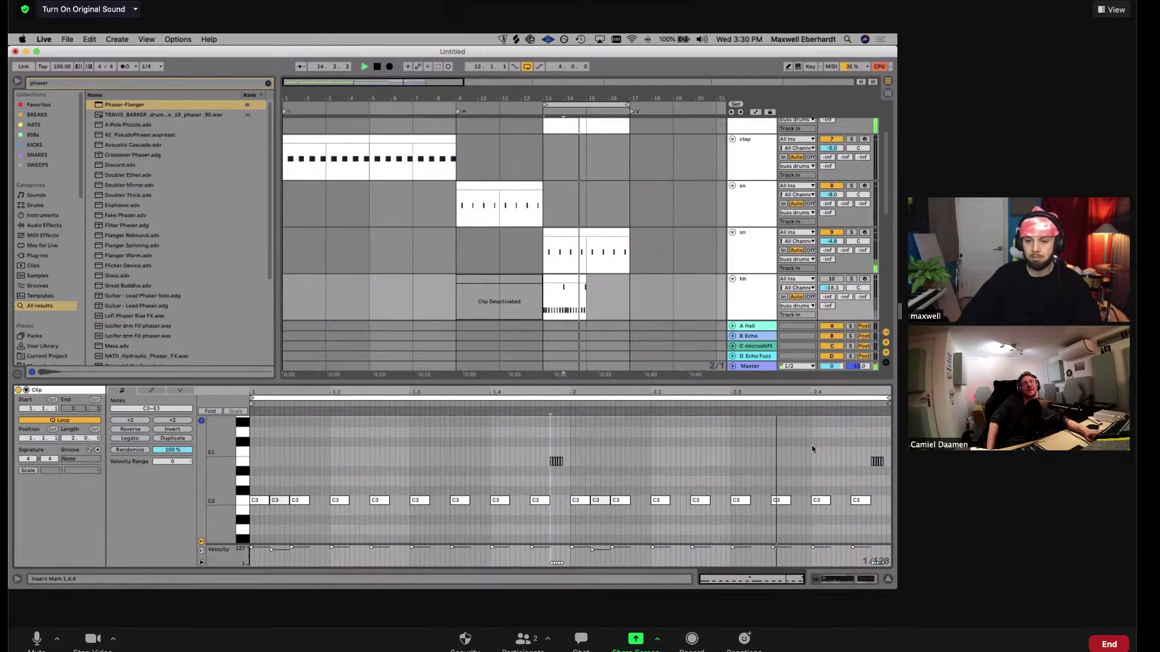
Duplicate the two-bar hh clip into bars 15–17 and consolidate both clips into one
{"action": "left_click", "coordinate": [564, 299]}
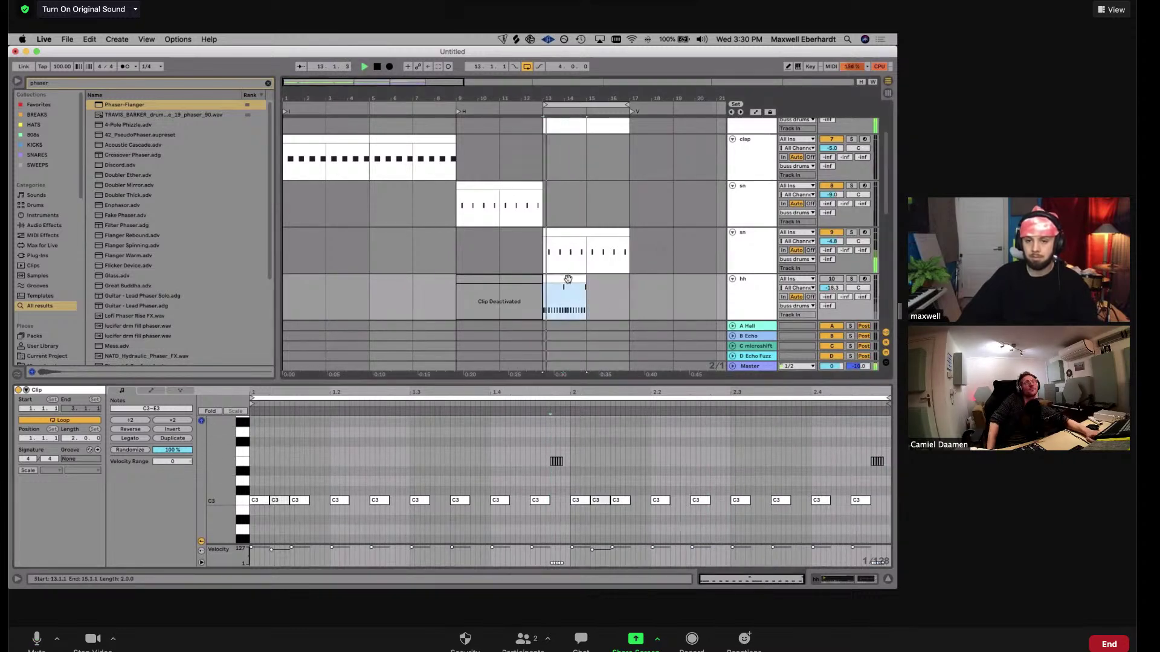
{"action": "key", "text": "super+d"}
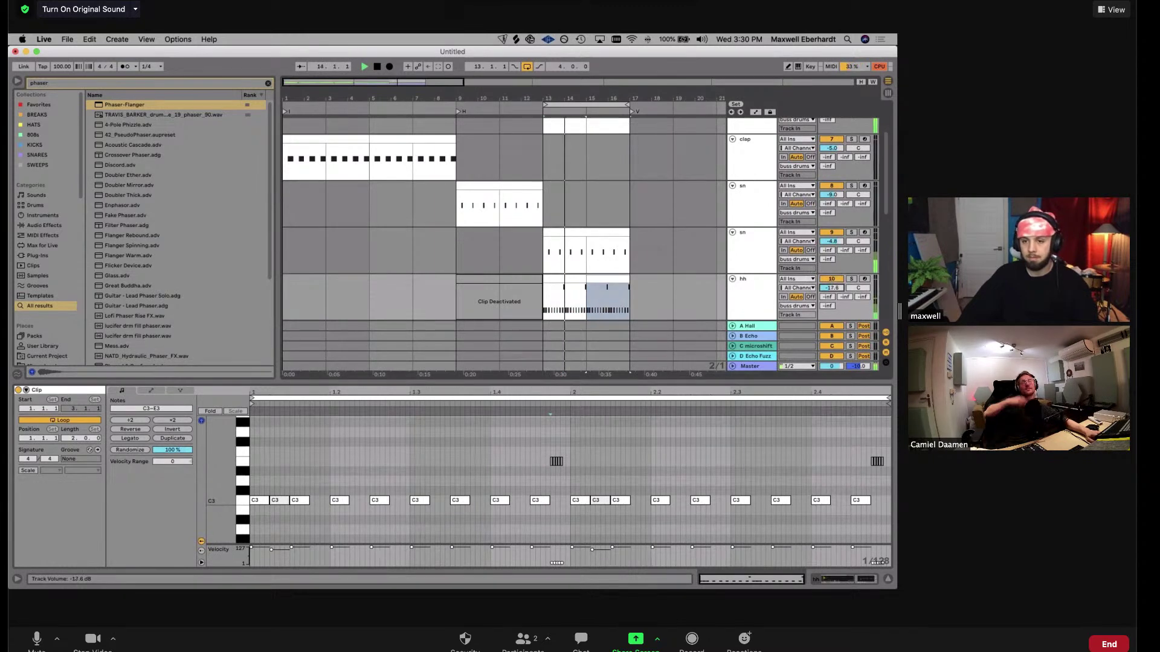
{"action": "left_click", "coordinate": [552, 278], "text": "shift"}
{"action": "key", "text": "super+j"}
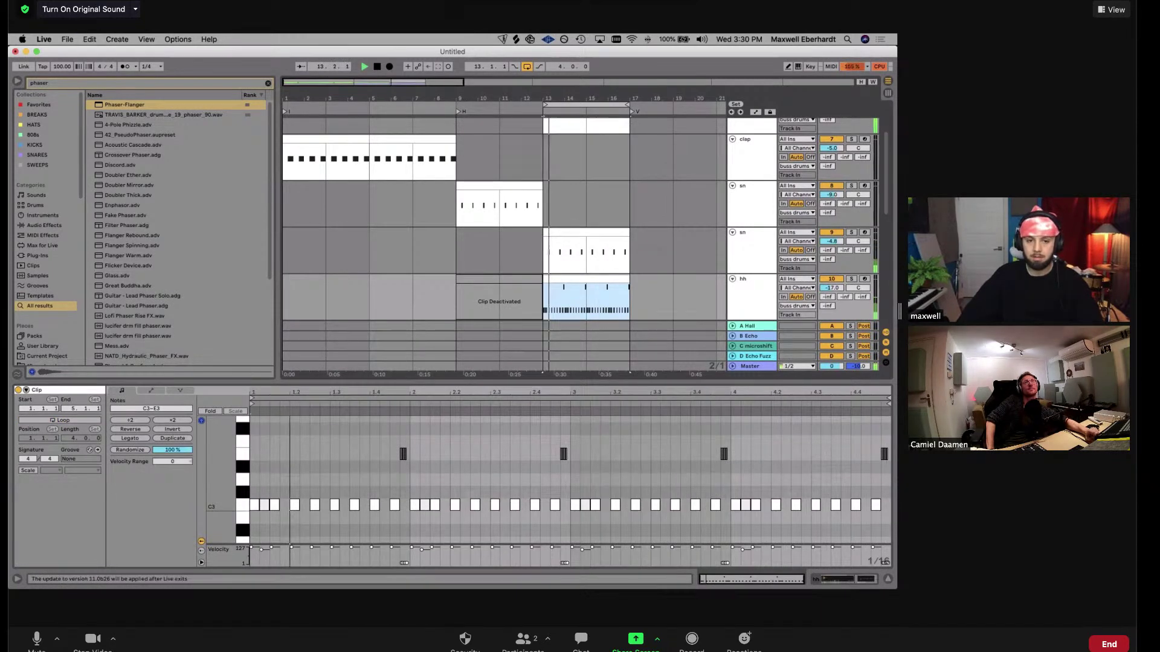
Add C3 notes at 1.2.4, 1.3.2, 1.3.4 and 1.4.2 in the hh clip, lowering the last three to velocities of about 50–60
{"action": "scroll", "coordinate": [330, 491], "scroll_direction": "up", "scroll_amount": 4}
{"action": "double_click", "coordinate": [337, 503]}
{"action": "left_click_drag", "start_coordinate": [337, 503], "coordinate": [397, 513]}
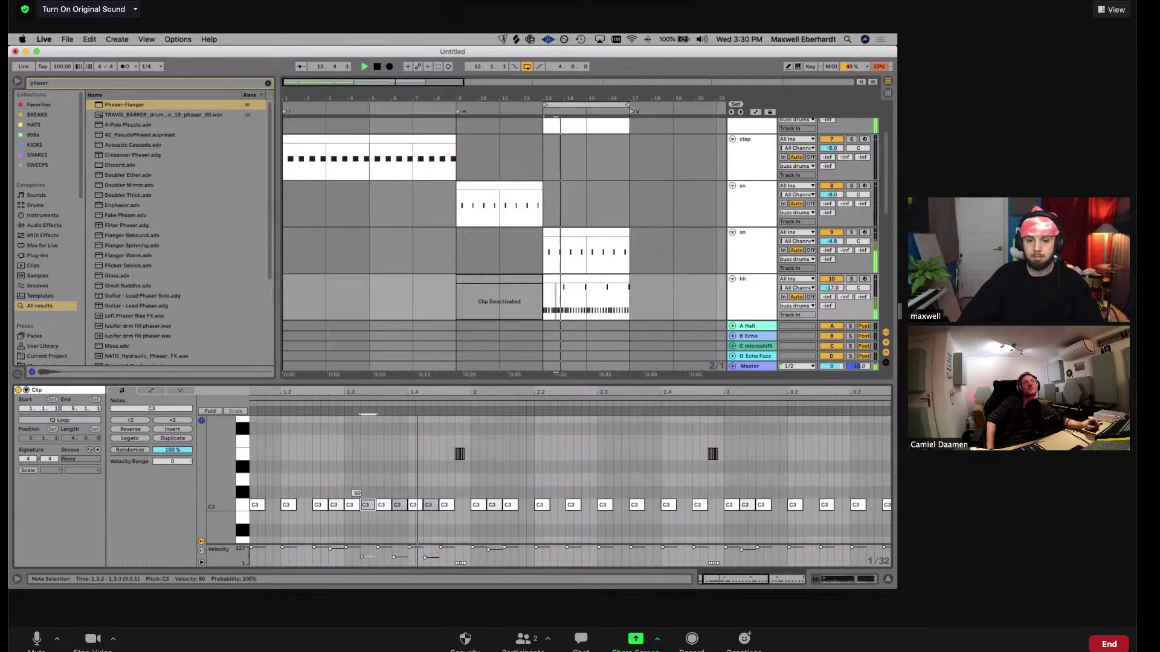
{"action": "left_click", "coordinate": [382, 447]}
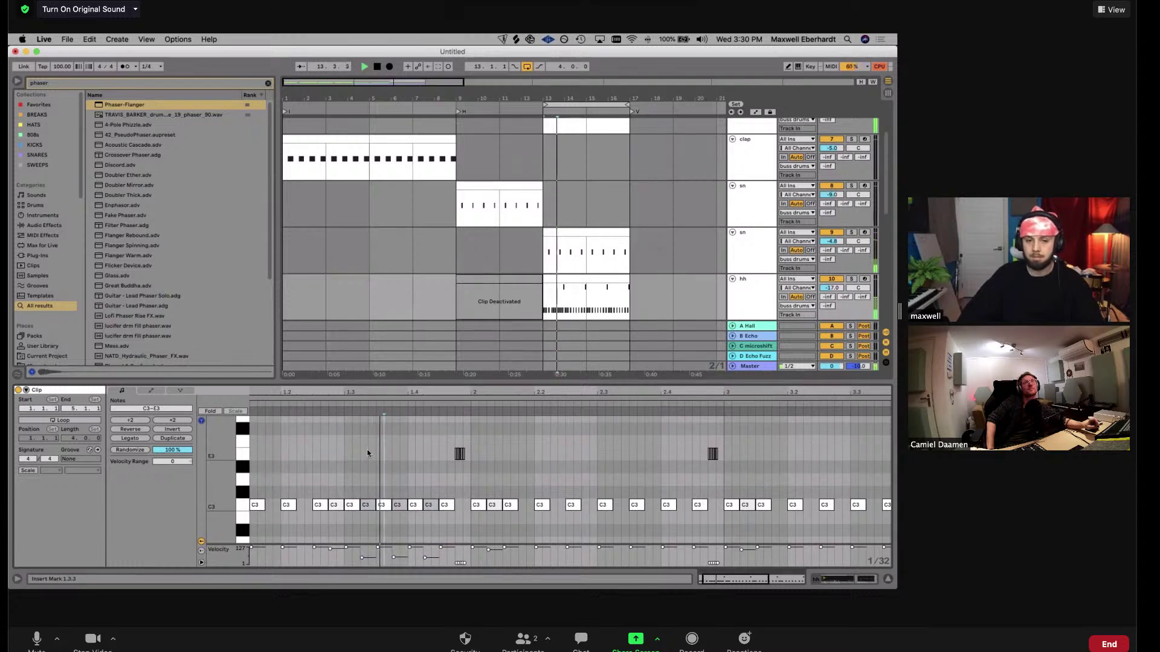
Copy the quieter C3 notes into the hh clip's second bar between 2.2.2 and 2.4.2, and remove the extra note at 2.1.4
{"action": "left_click", "coordinate": [432, 505]}
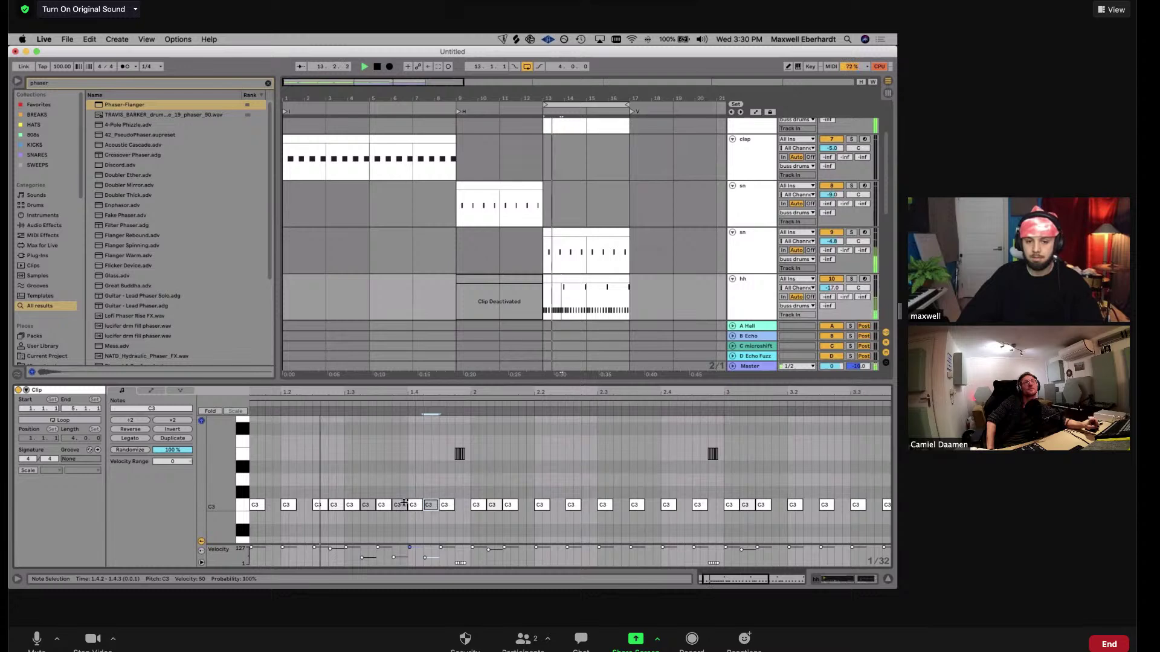
{"action": "left_click", "coordinate": [366, 506], "text": "shift"}
{"action": "left_click_drag", "start_coordinate": [367, 509], "coordinate": [653, 512]}
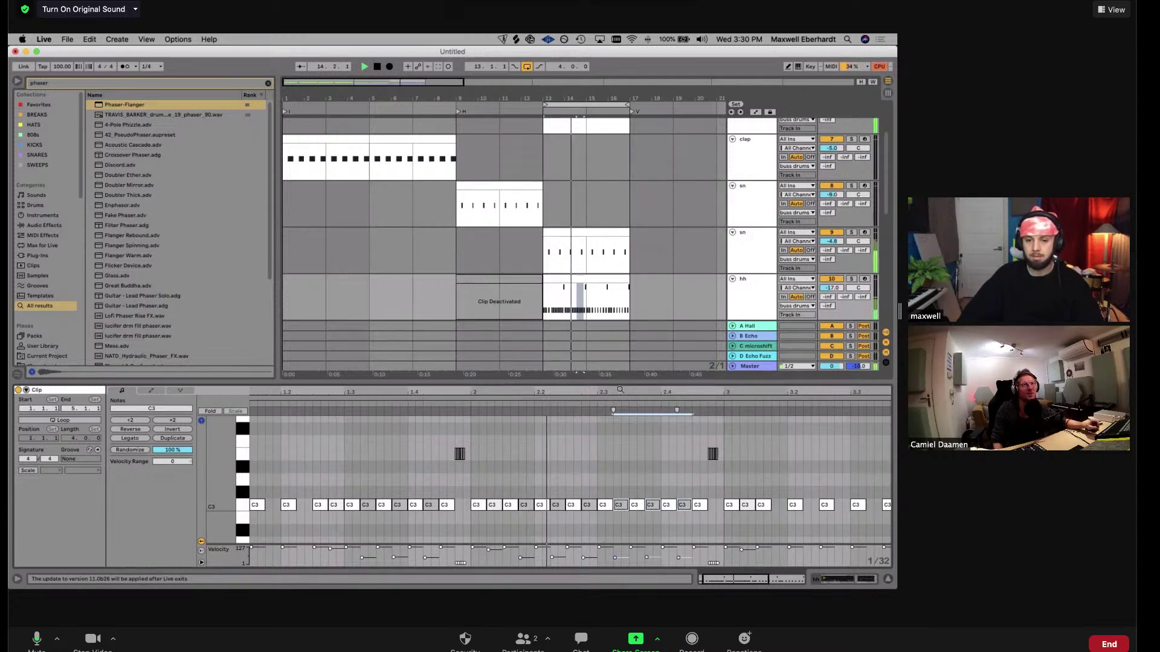
{"action": "left_click", "coordinate": [523, 506]}
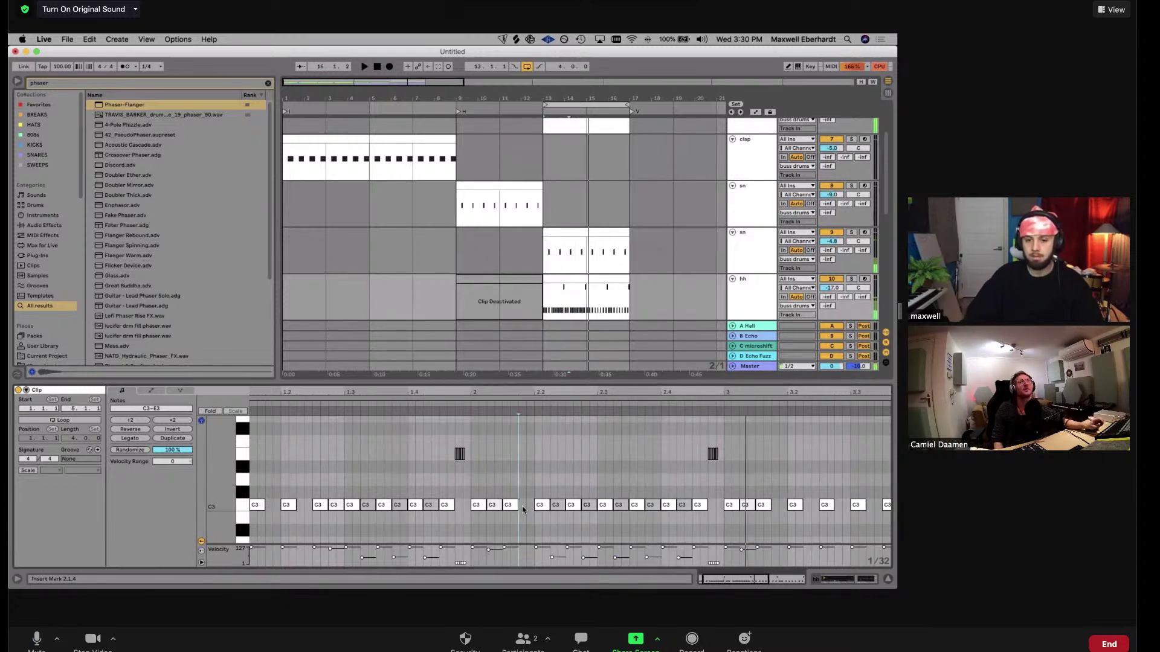
Duplicate the edited first two bars of the hh clip, bars 13 to 15, over bars 15 to 17
{"action": "left_click_drag", "start_coordinate": [576, 318], "coordinate": [559, 308]}
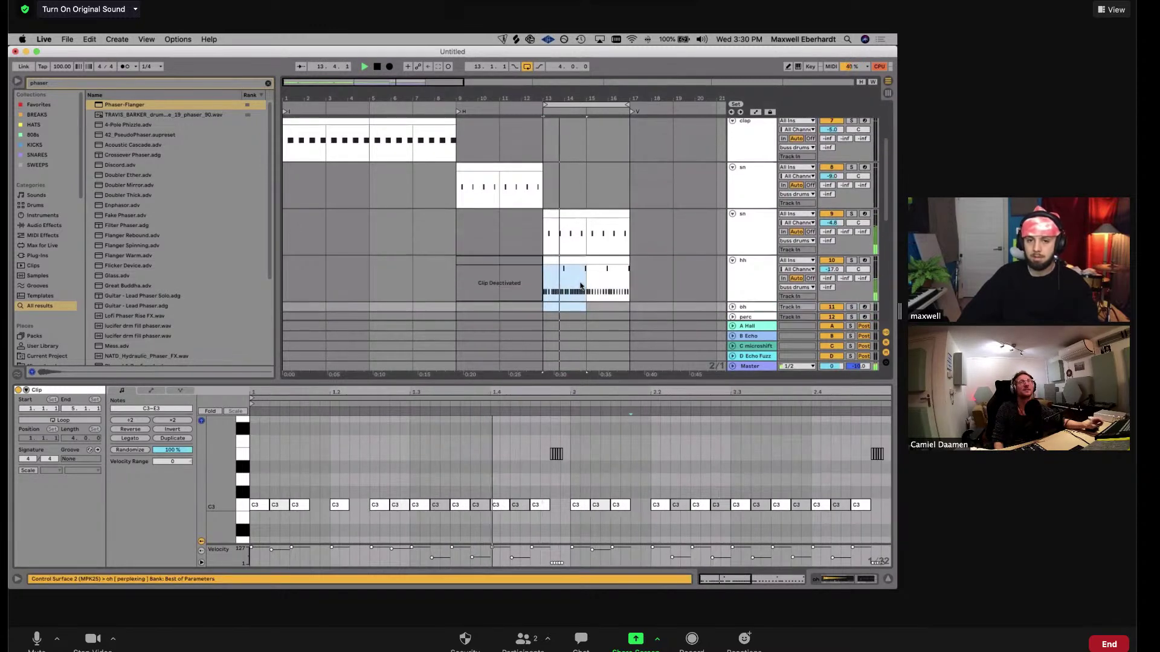
{"action": "left_click", "coordinate": [576, 262]}
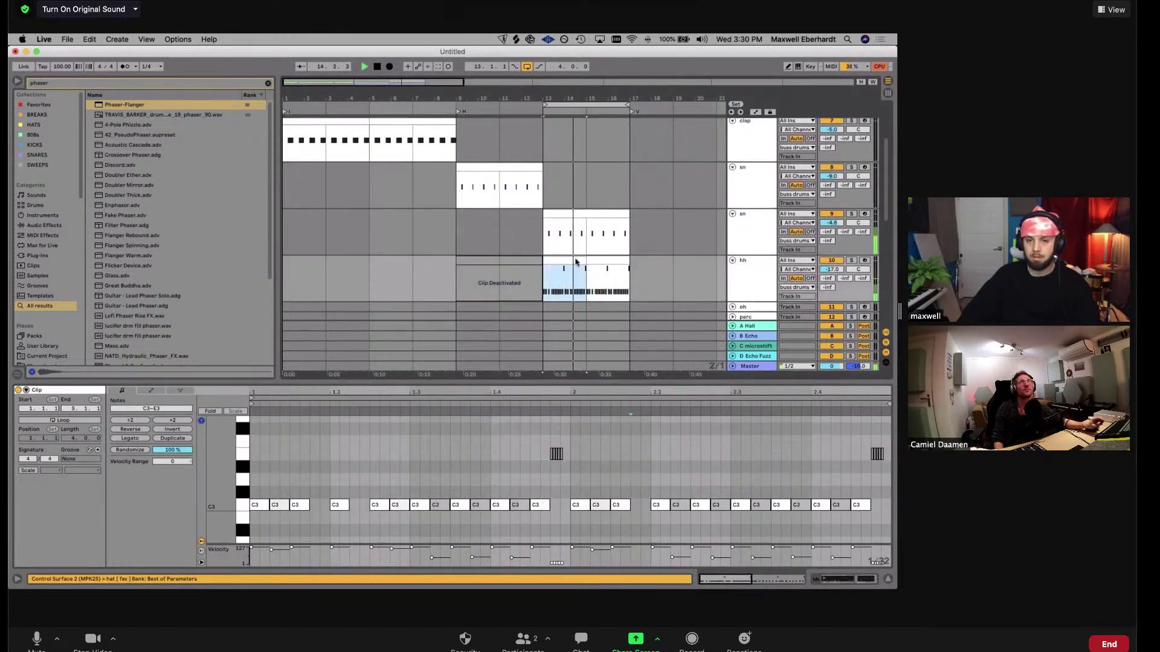
{"action": "scroll", "coordinate": [861, 468], "scroll_direction": "up", "scroll_amount": 2}
Try to draw 1/32-triplet notes on the C3 row at 2.4 in the hh clip, undoing the edit
{"action": "left_click", "coordinate": [861, 468]}
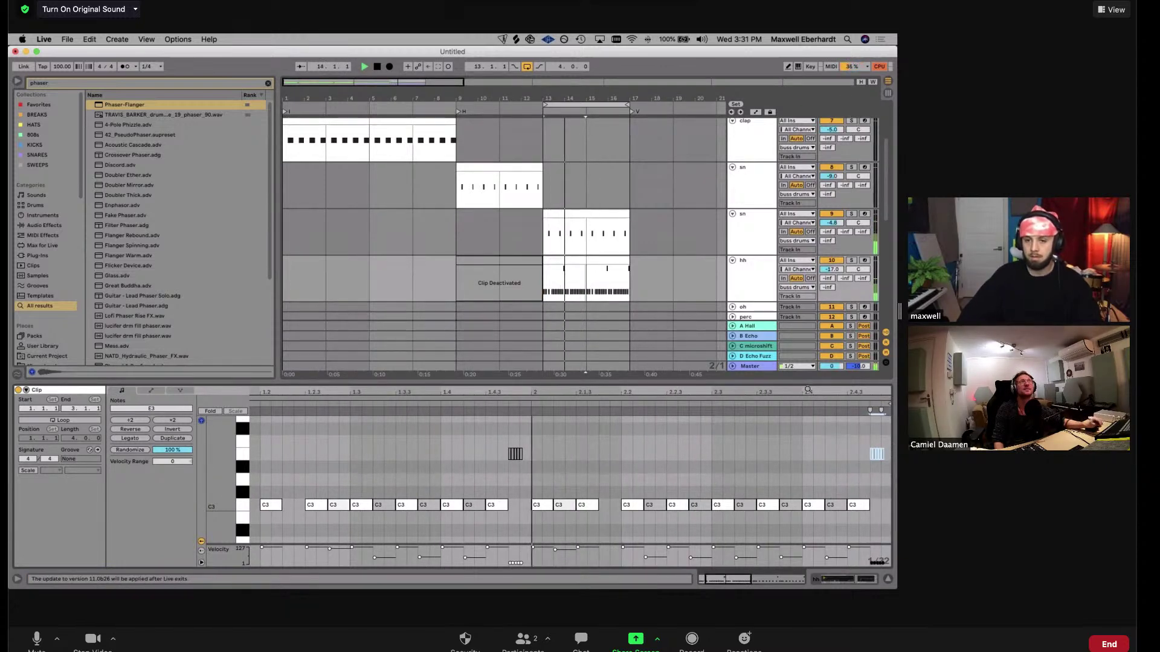
{"action": "scroll", "coordinate": [806, 386], "scroll_direction": "up", "scroll_amount": 1}
{"action": "key", "text": "b"}
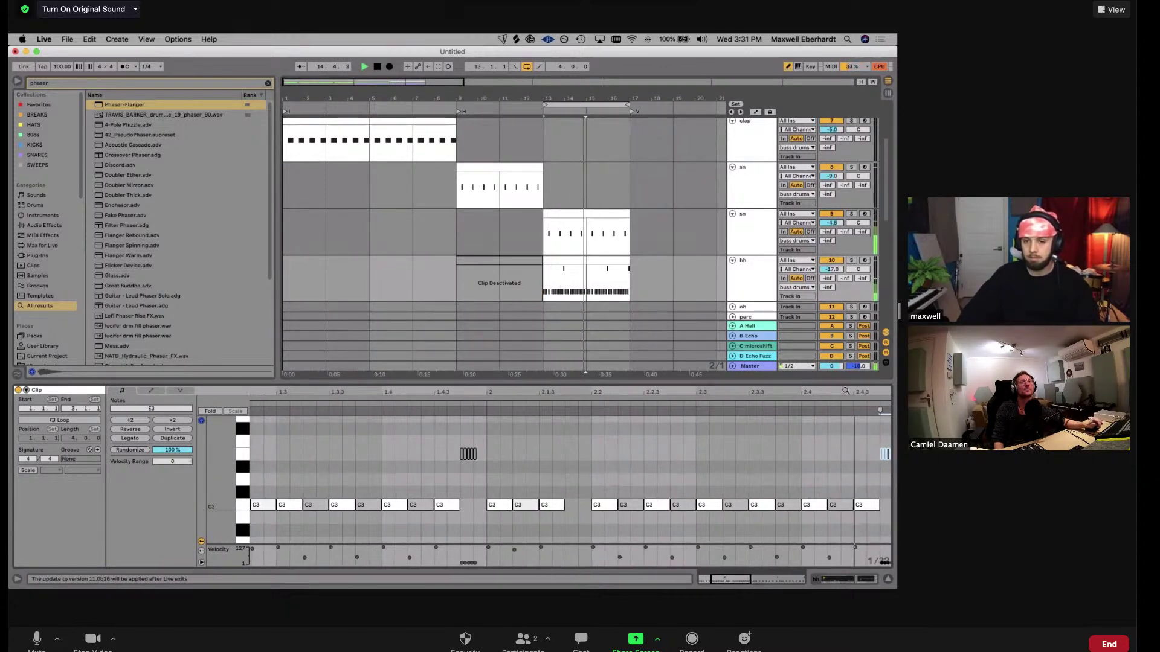
{"action": "scroll", "coordinate": [842, 386], "scroll_direction": "up", "scroll_amount": 1}
{"action": "key", "text": "super+2"}
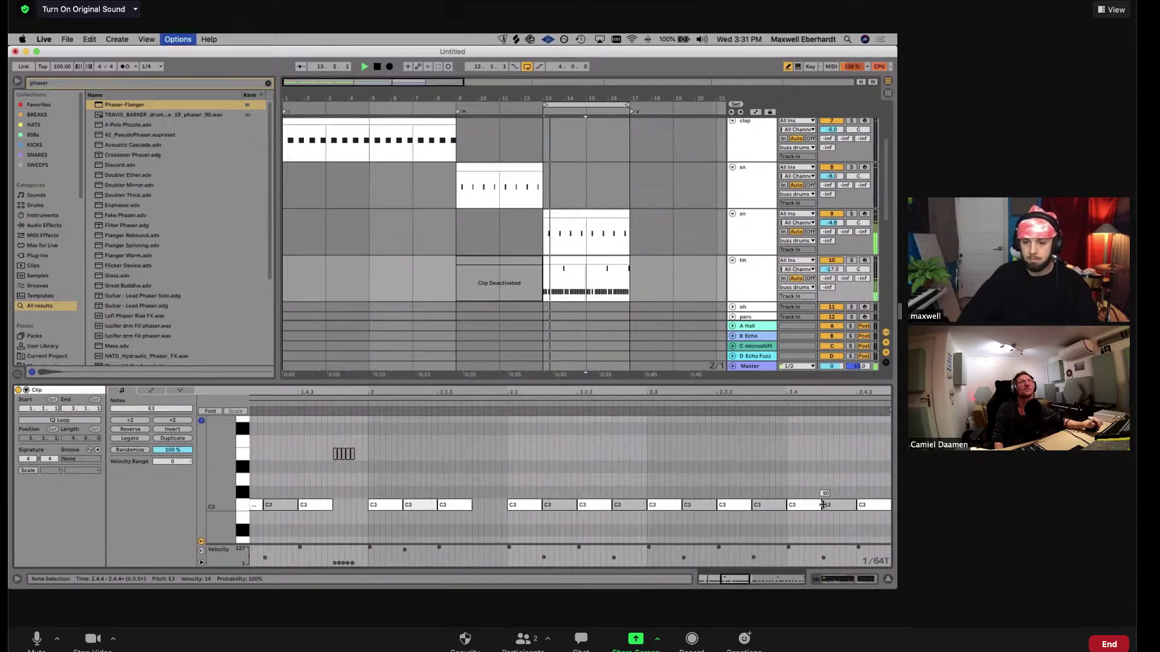
{"action": "key", "text": "super+3"}
{"action": "left_click_drag", "start_coordinate": [800, 505], "coordinate": [830, 501]}
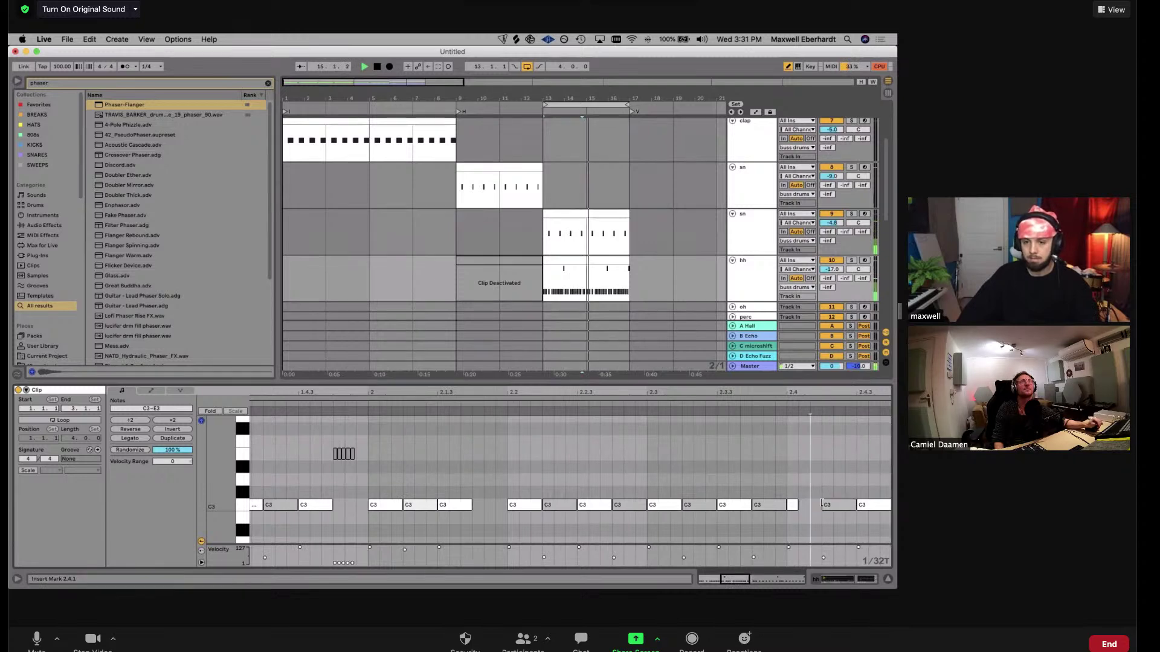
{"action": "key", "text": "super+z"}
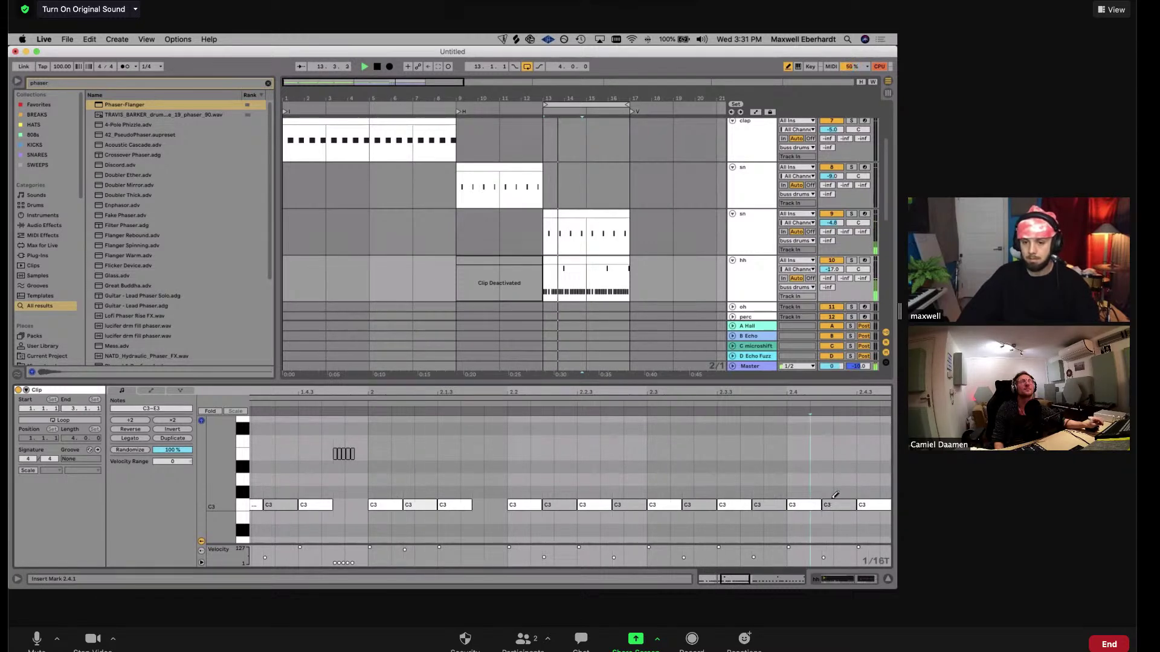
Draw three eighth-note-triplet G2 notes from 2.4.1 to 3.1.1 in the hh clip, with velocity about 85
{"action": "key", "text": "super+2"}
{"action": "key", "text": "super+2"}
{"action": "scroll", "coordinate": [796, 497], "scroll_direction": "down", "scroll_amount": 1}
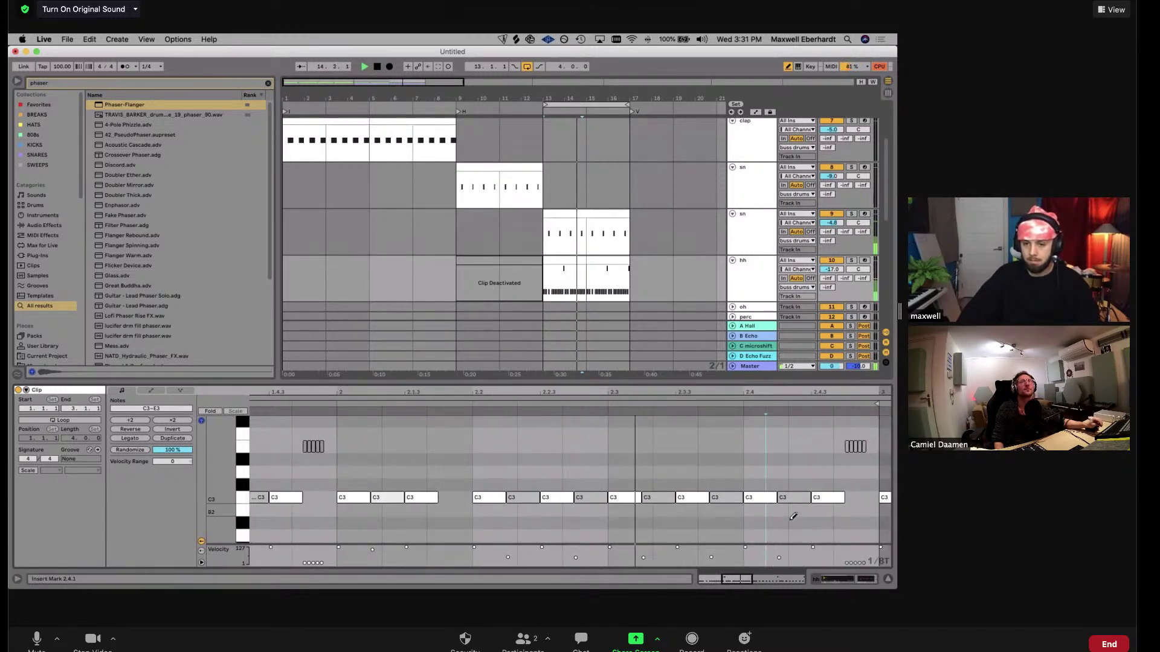
{"action": "scroll", "coordinate": [773, 519], "scroll_direction": "down", "scroll_amount": 2}
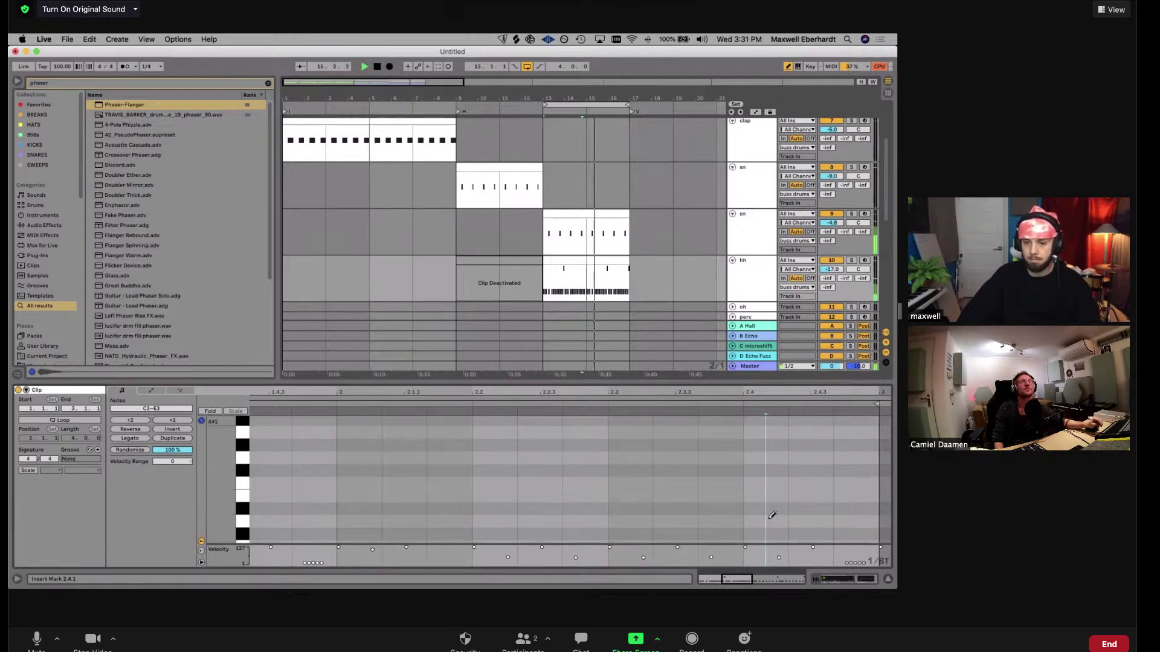
{"action": "left_click_drag", "start_coordinate": [759, 504], "coordinate": [841, 503]}
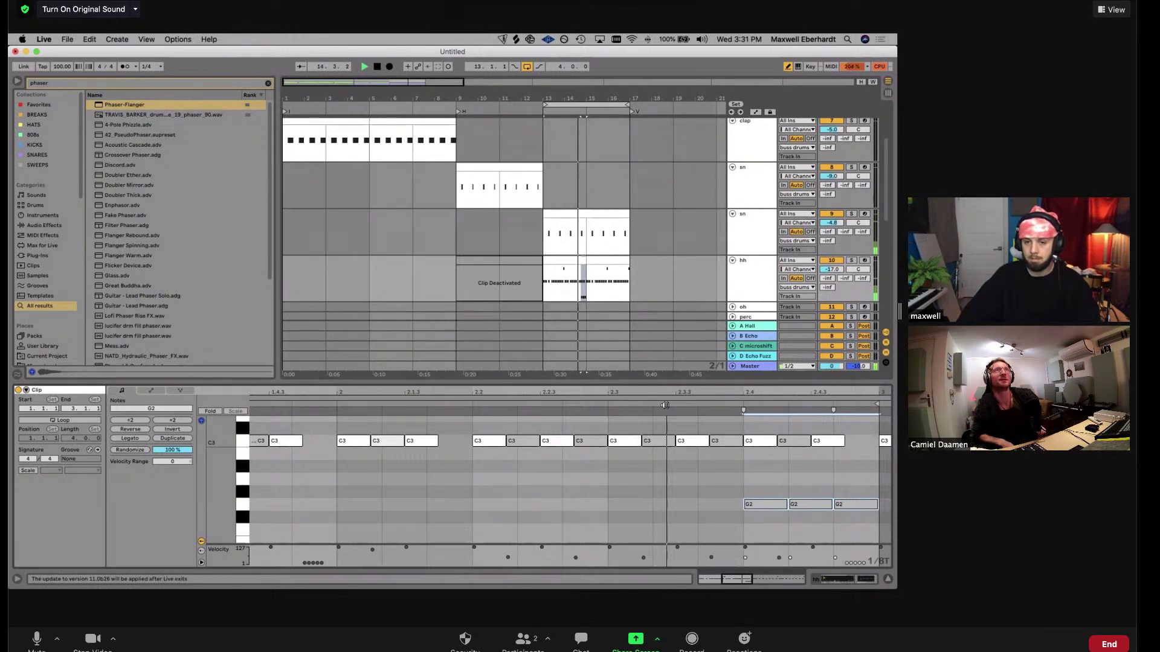
{"action": "left_click_drag", "start_coordinate": [765, 504], "coordinate": [765, 496]}
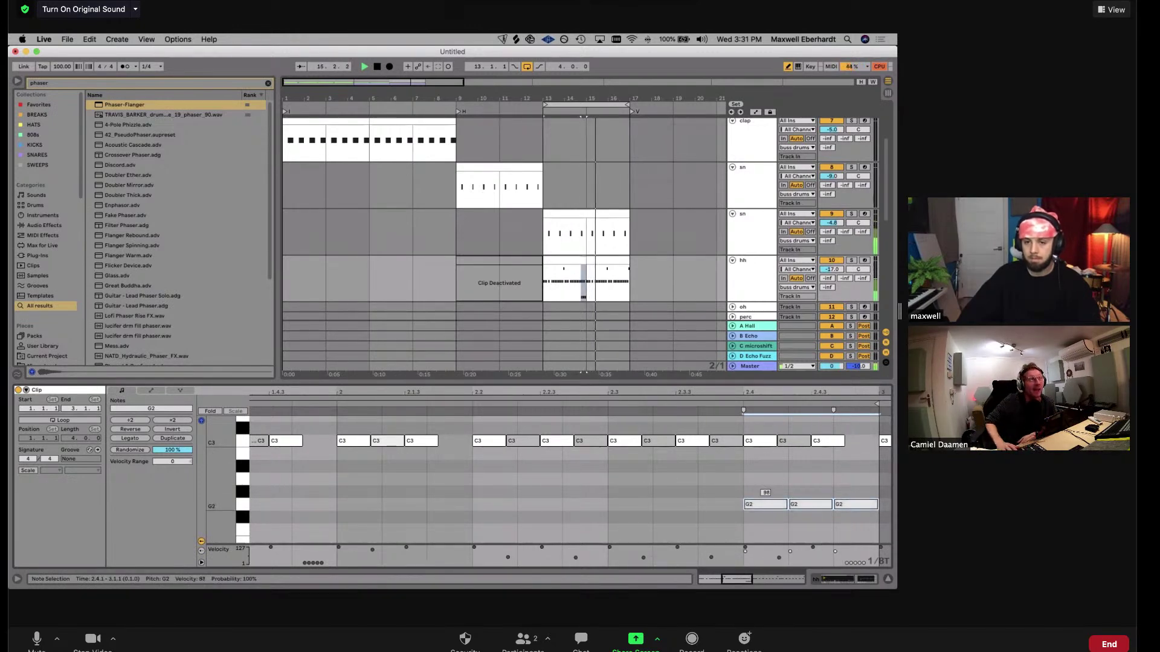
Duplicate the two-bar hh clip with its G2 triplets from bar 13 into bars 15 to 17
{"action": "left_click", "coordinate": [583, 270]}
{"action": "left_click", "coordinate": [574, 261]}
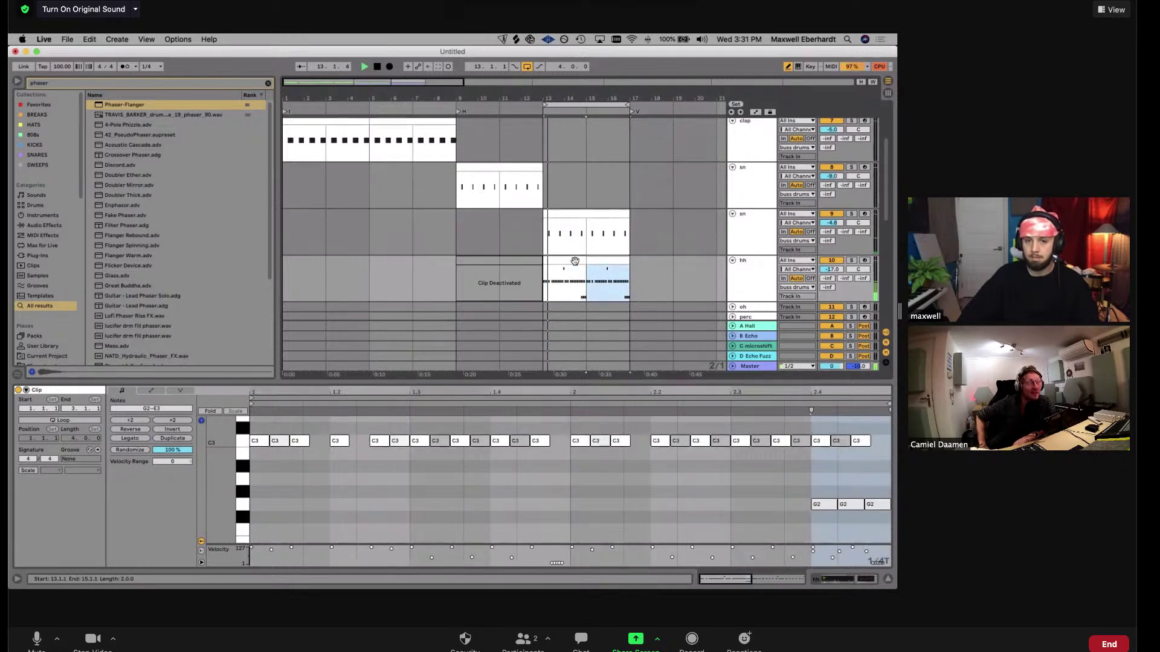
{"action": "left_click", "coordinate": [451, 440]}
{"action": "left_click", "coordinate": [433, 431]}
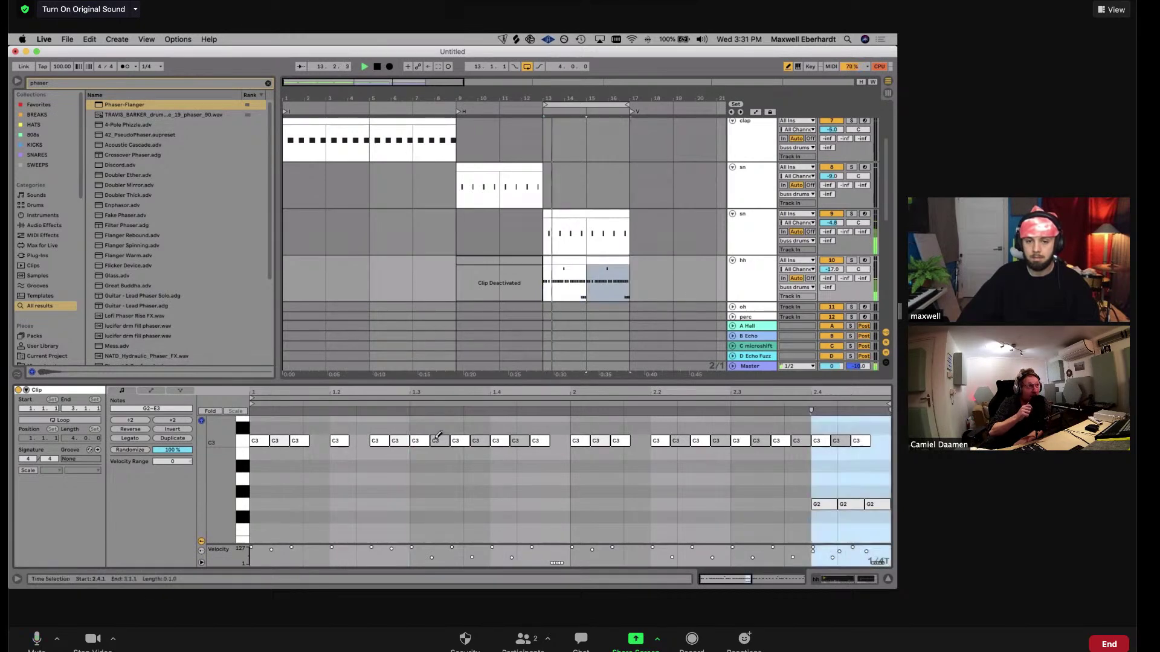
{"action": "key", "text": "super+z"}
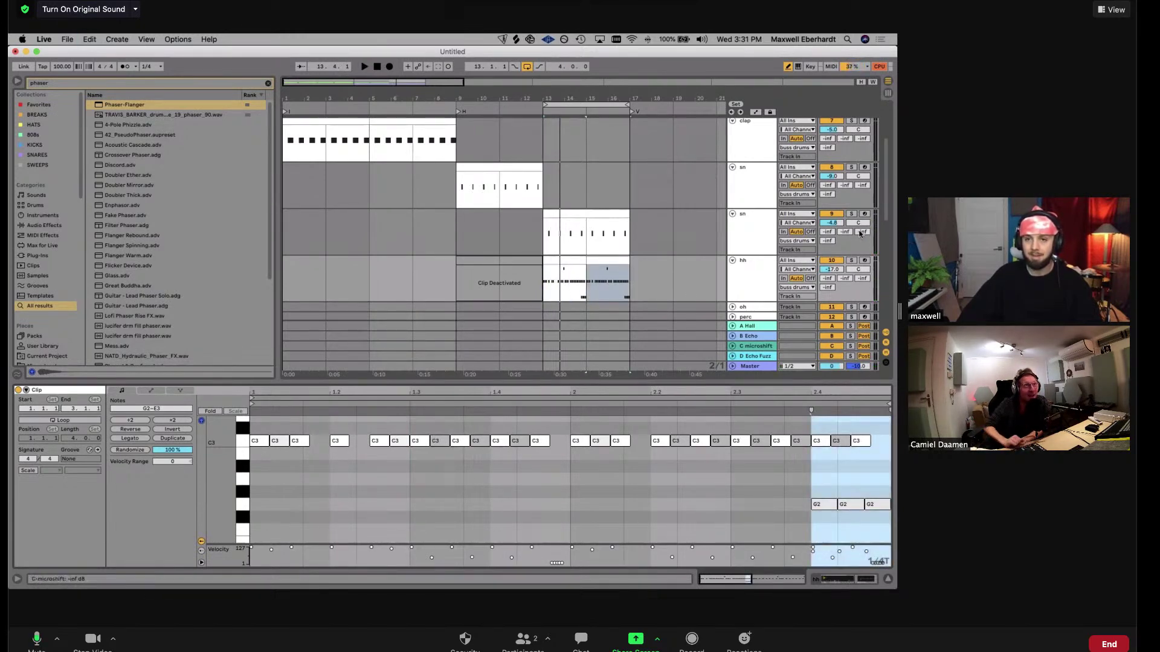
Save the Live Set as "jack johnson" in the 02 Feb 2021 folder
{"action": "key", "text": "super+s"}
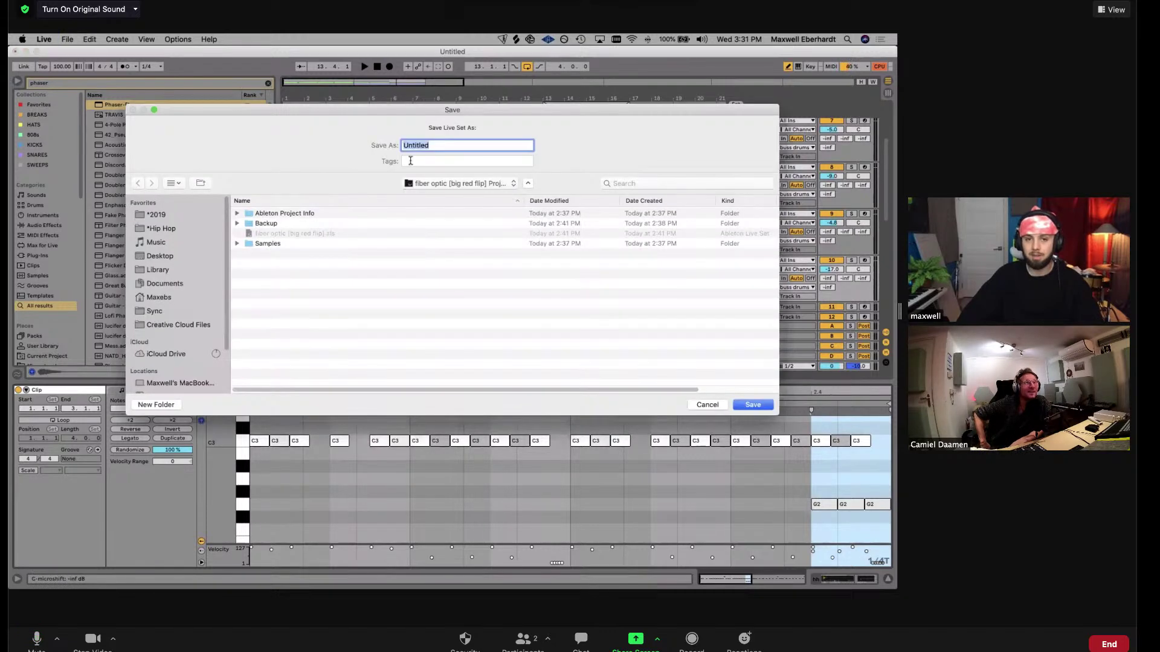
{"action": "left_click", "coordinate": [444, 184]}
{"action": "left_click", "coordinate": [447, 196]}
{"action": "key", "text": "BackSpace"}
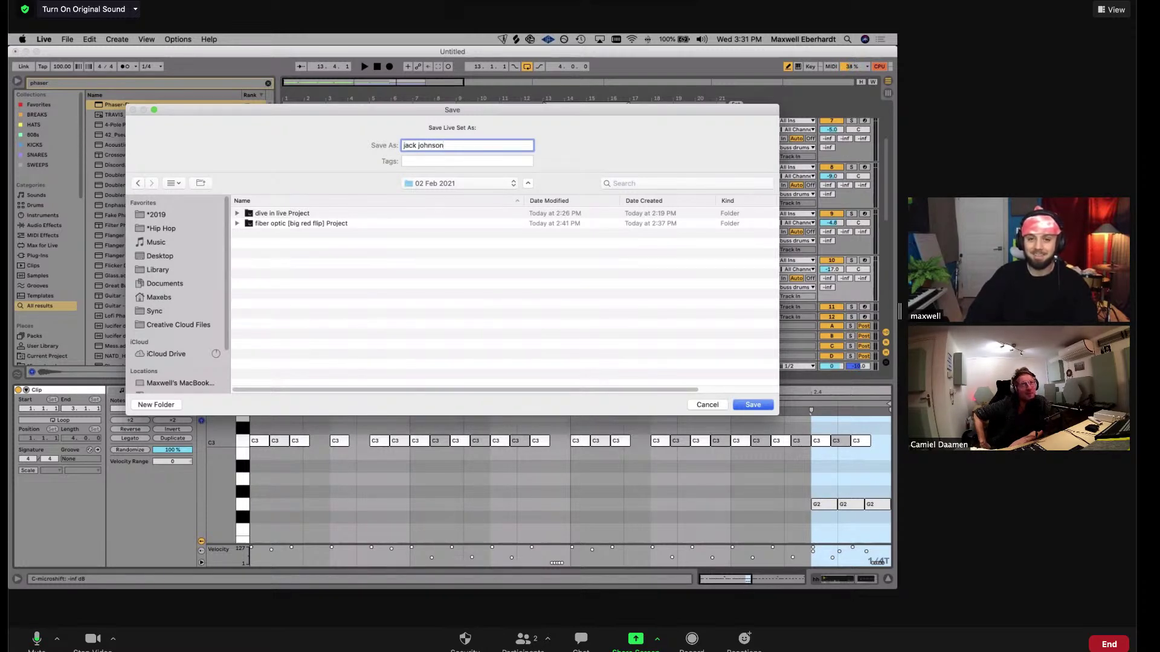
{"action": "key", "text": "Return"}
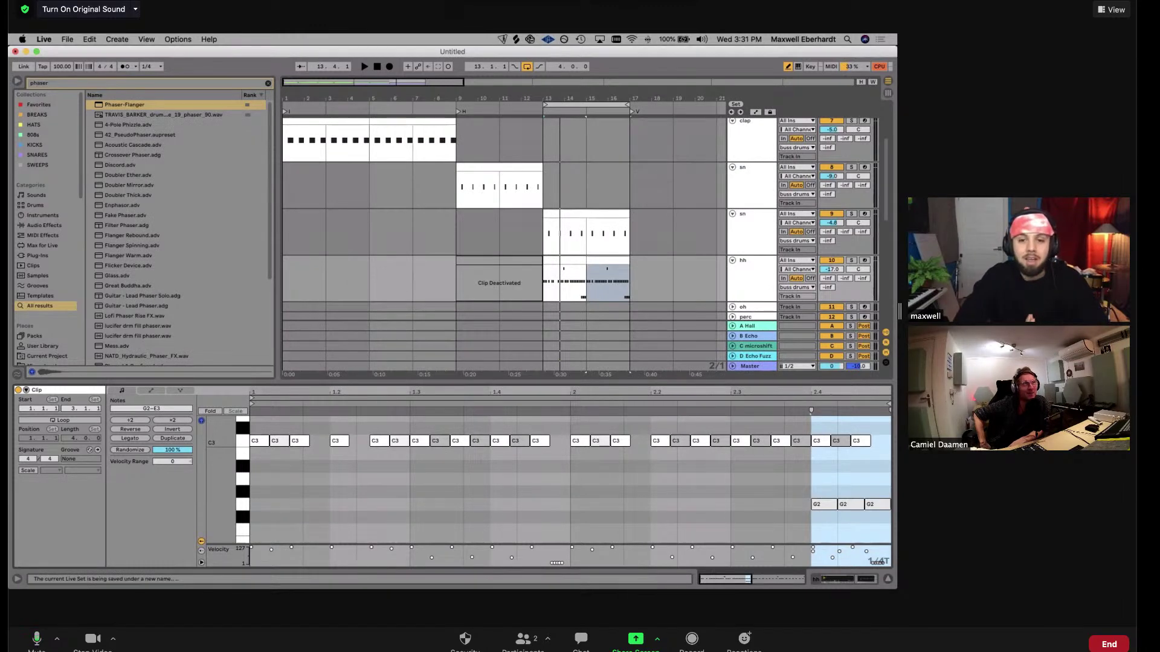